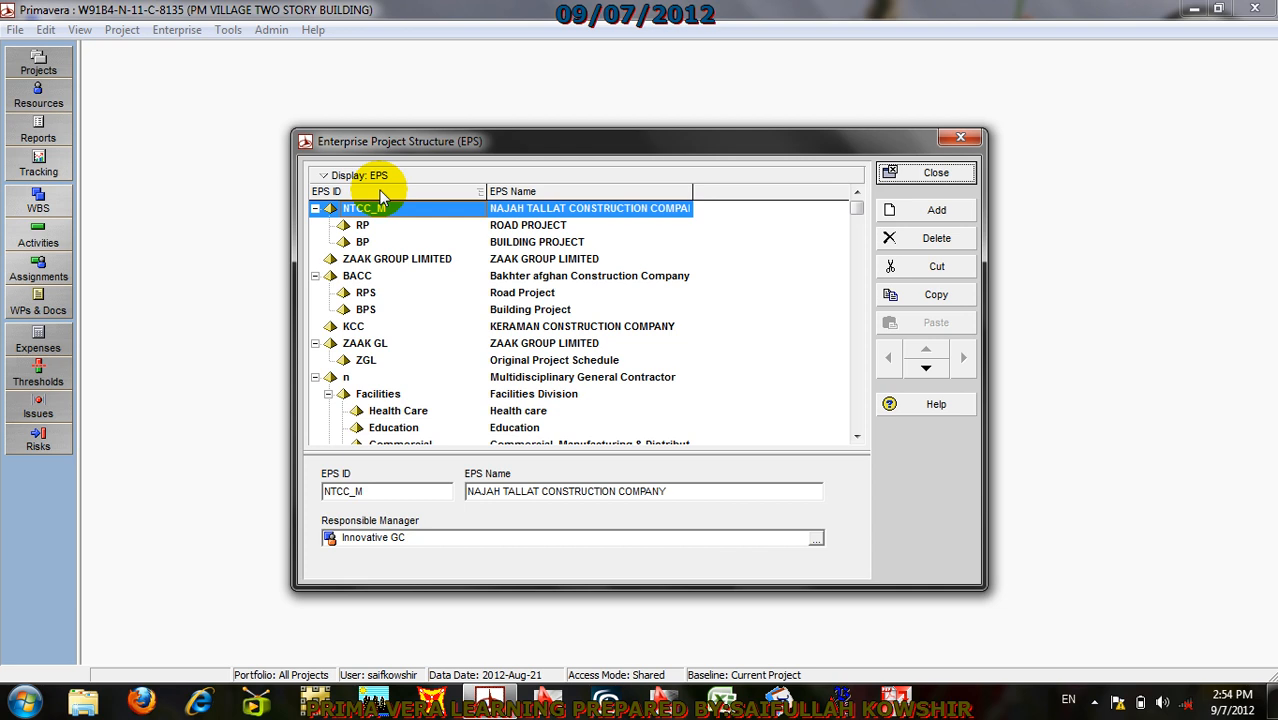
Step: Add a new EPS element under NTCC_M and give it the EPS ID AACC
left_click(925, 213)
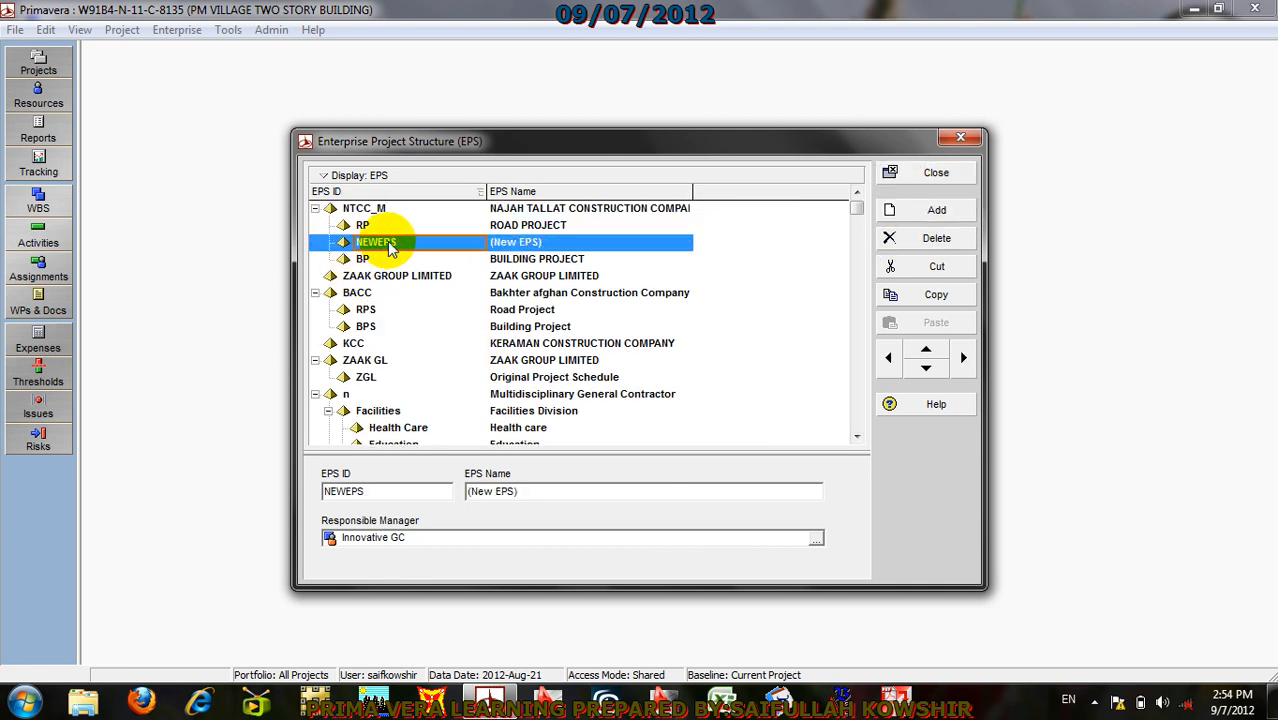
left_click(426, 243)
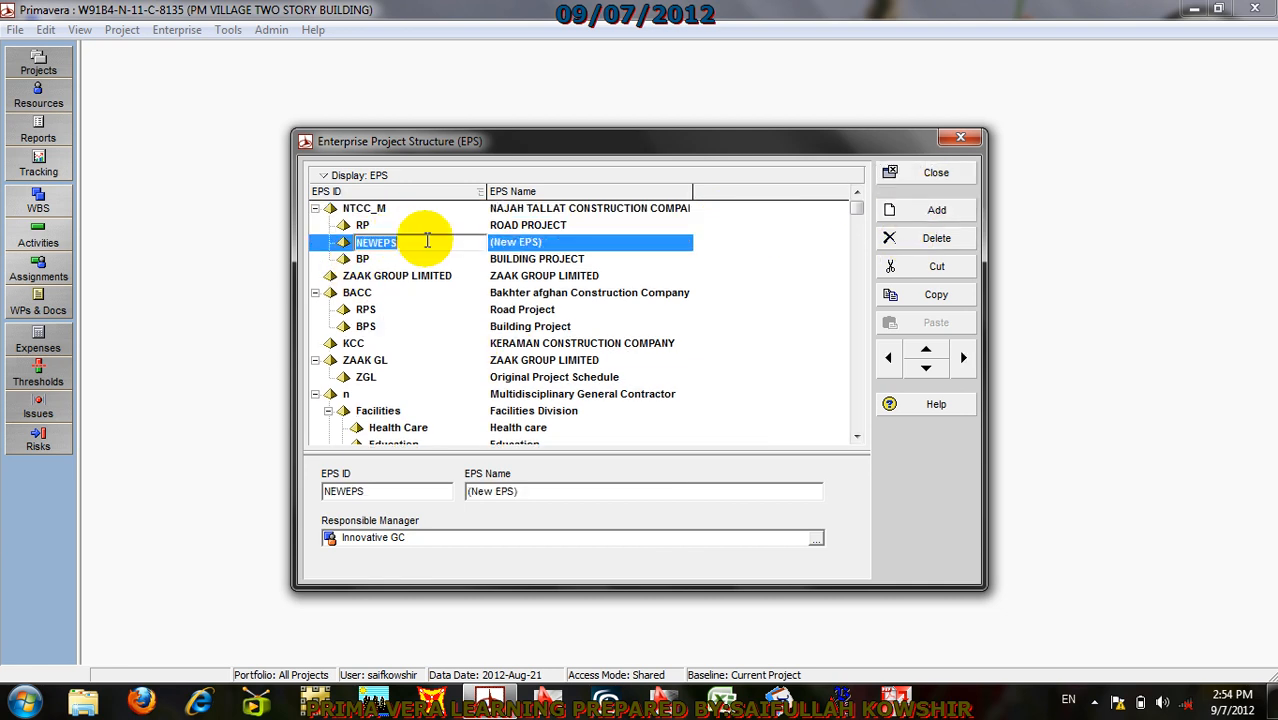
type("B")
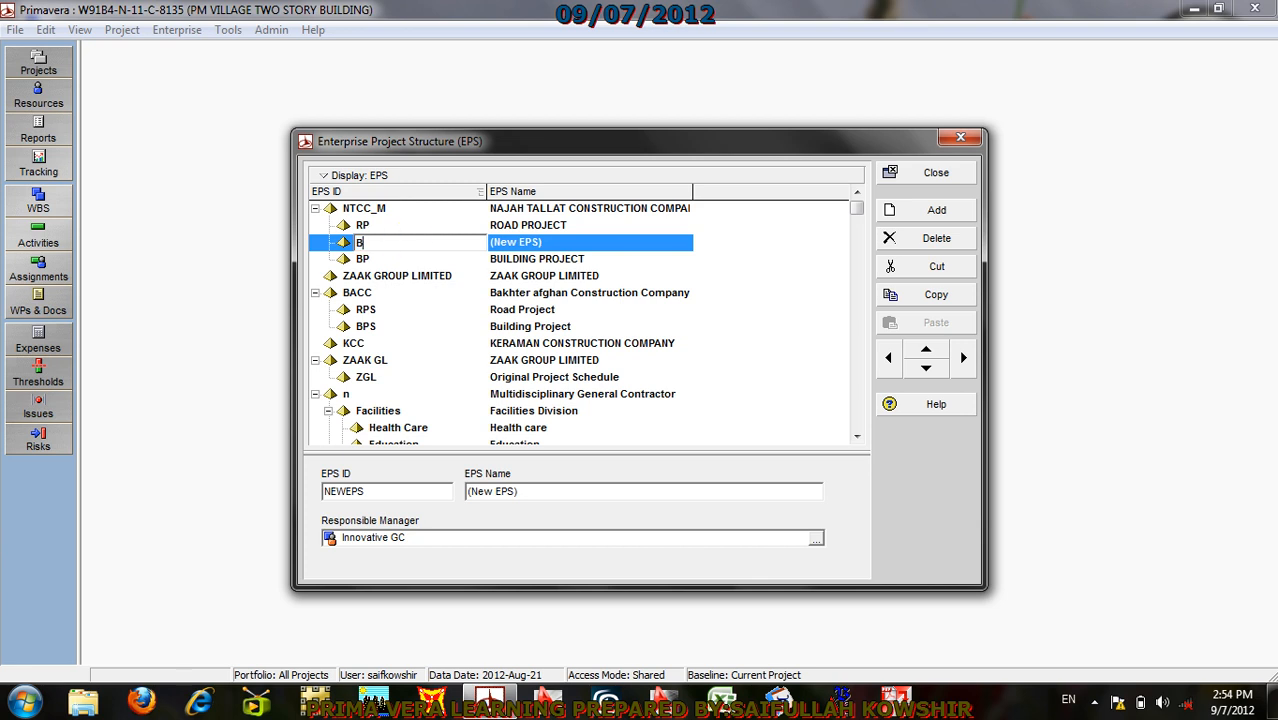
key("BackSpace")
type("AACC")
Step: Name the AACC element "Ahmad abaa Construction Company" and promote it to the top level of the EPS
left_click(518, 246)
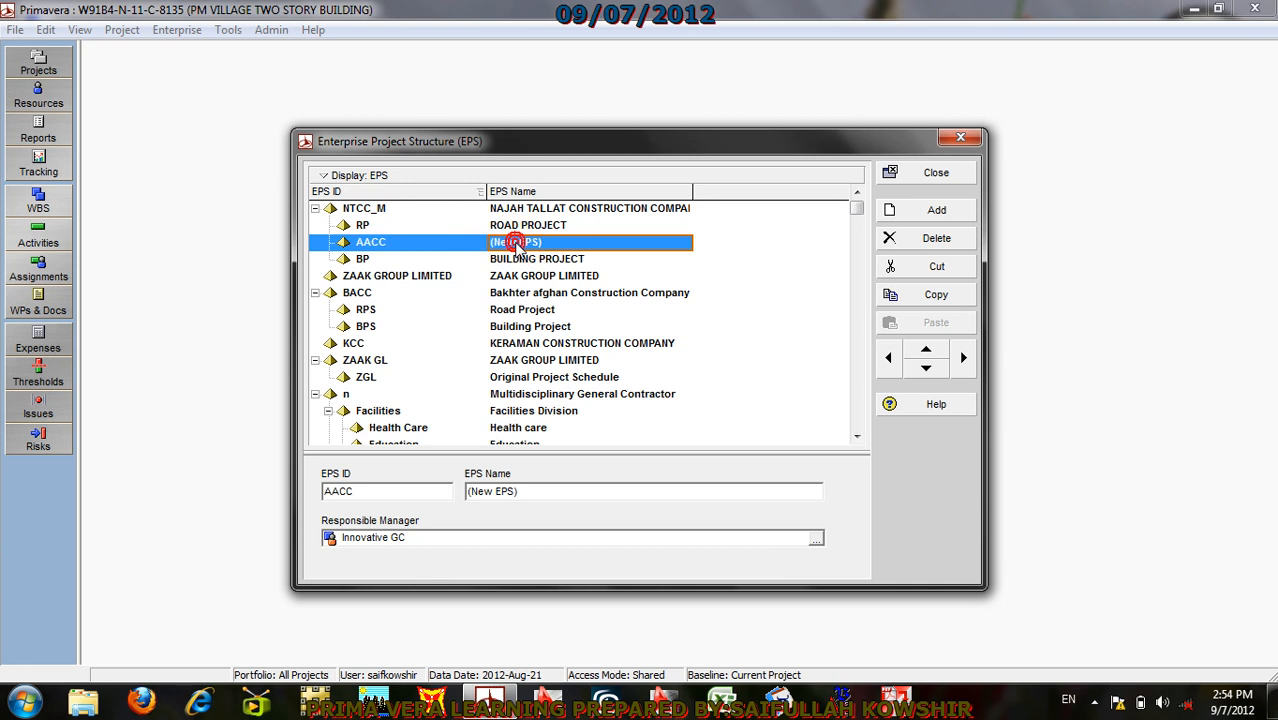
left_click(518, 246)
type("Ahm")
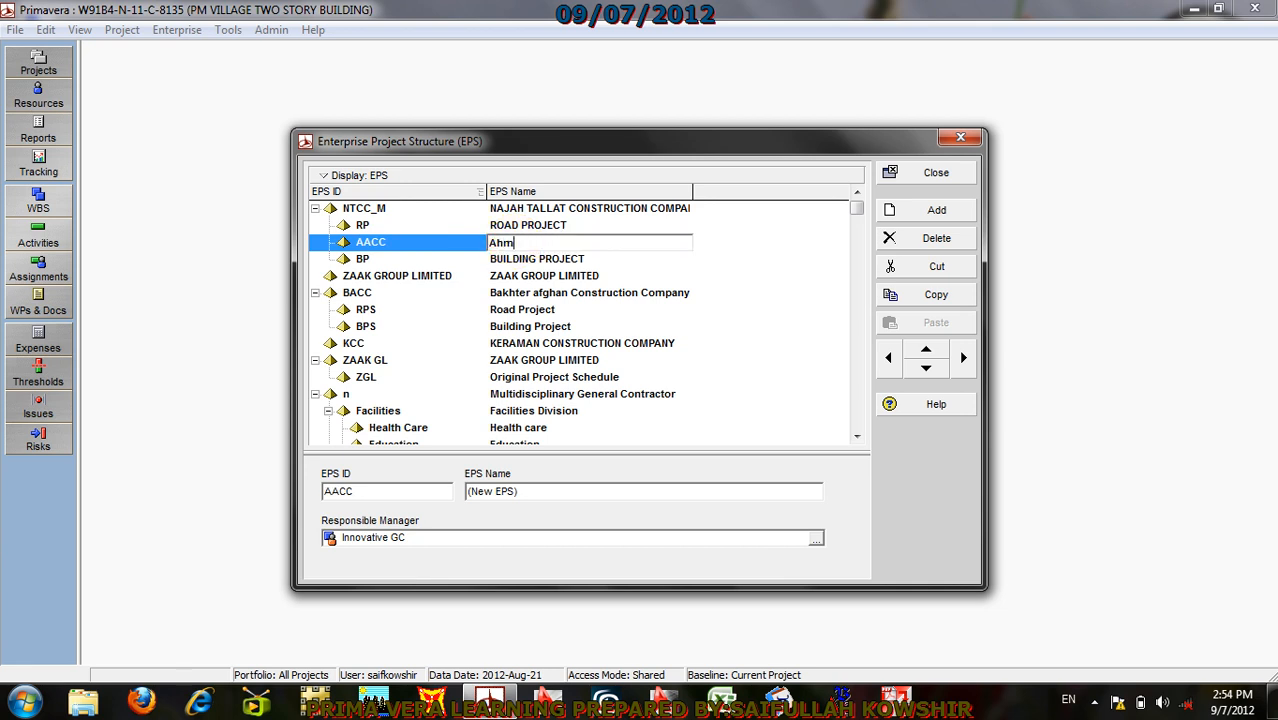
type("ad abaa Construction")
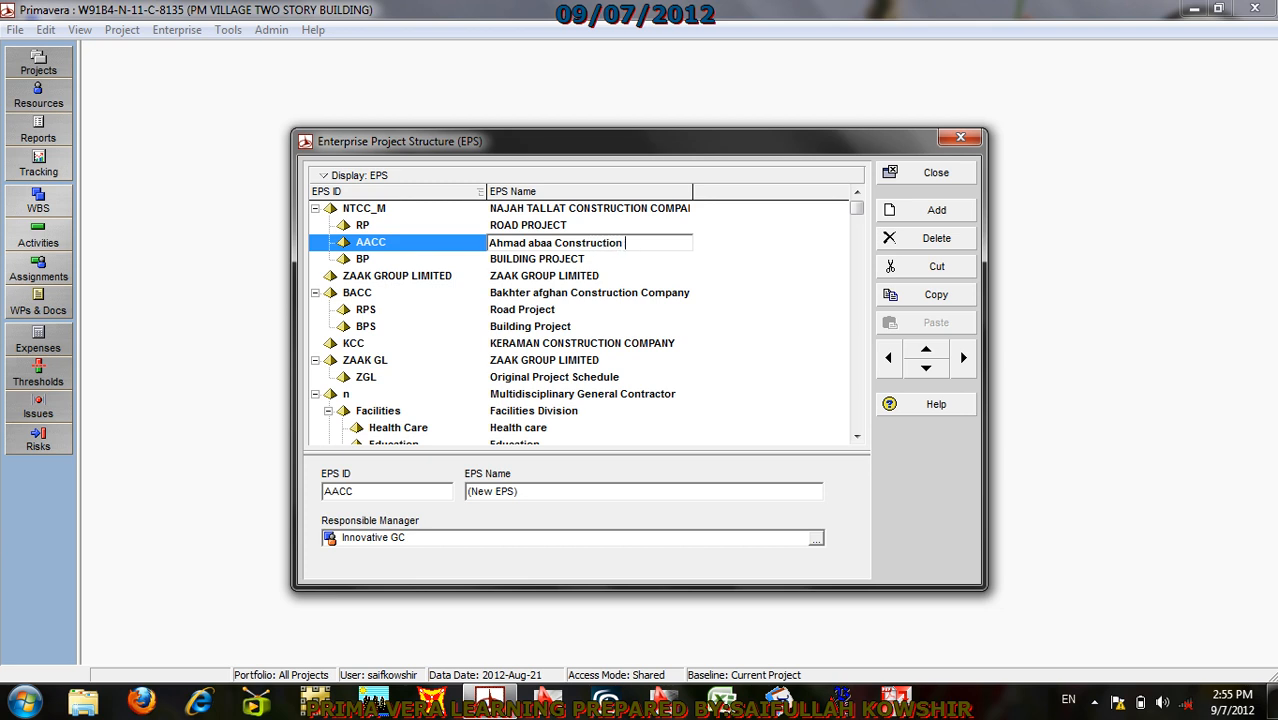
type(" Company")
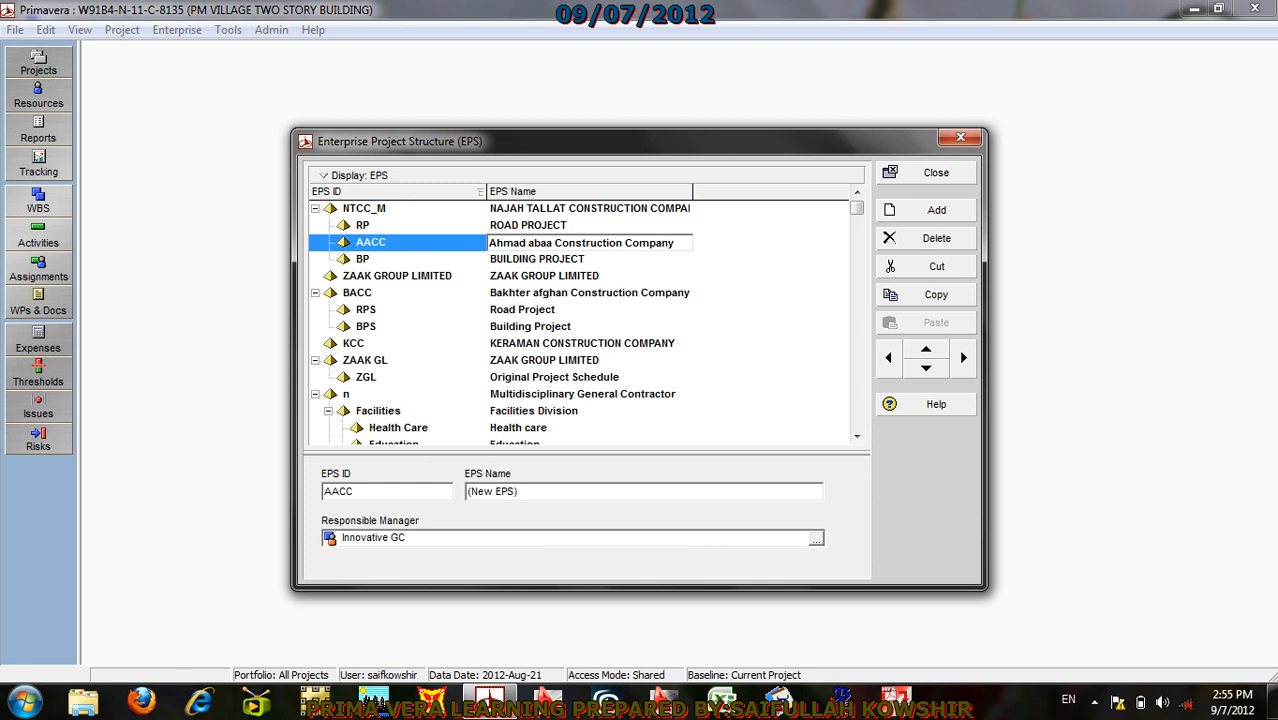
left_click(395, 245)
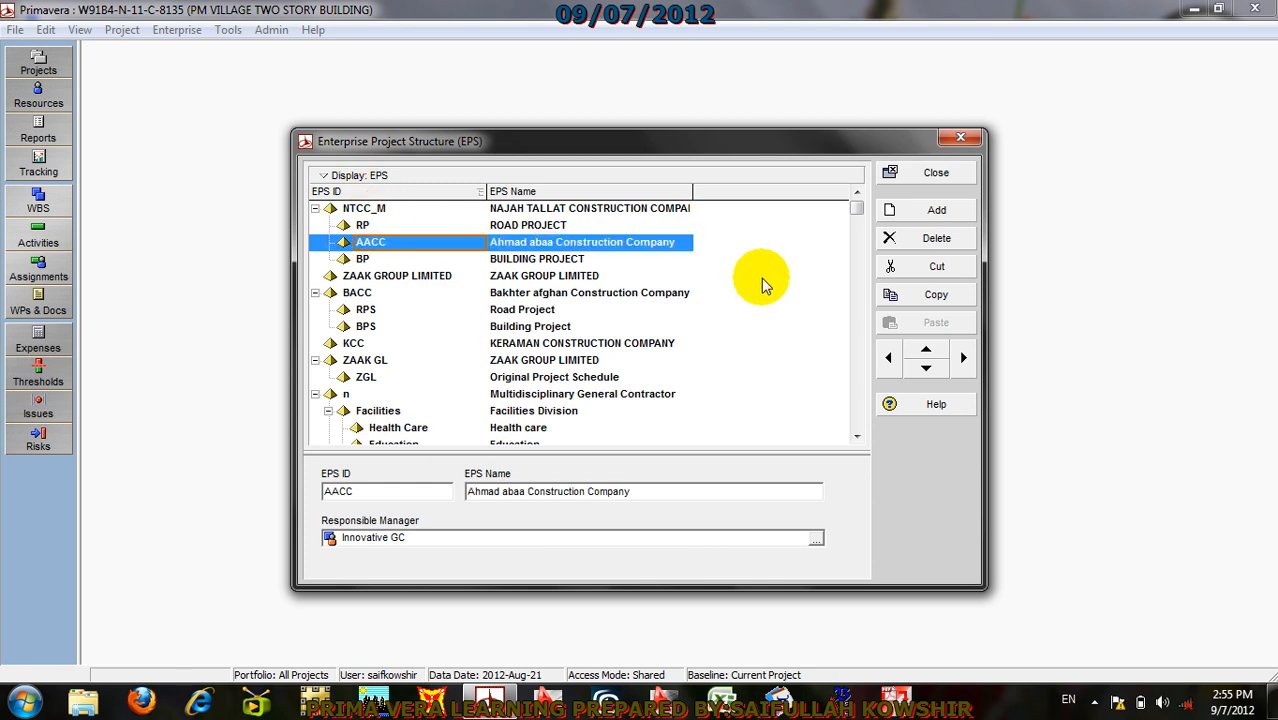
left_click(893, 358)
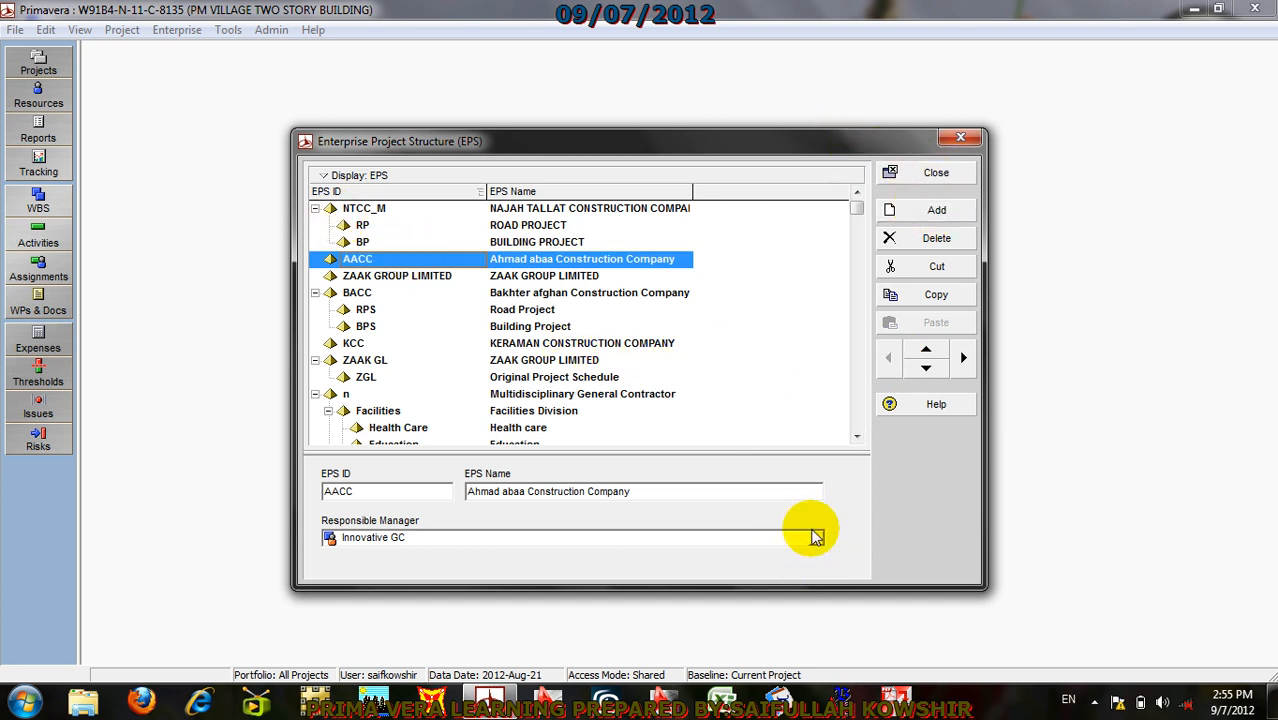
Step: Search the responsible managers for "s", assign the listed person to AACC, and close the Enterprise Project Structure window
left_click(813, 542)
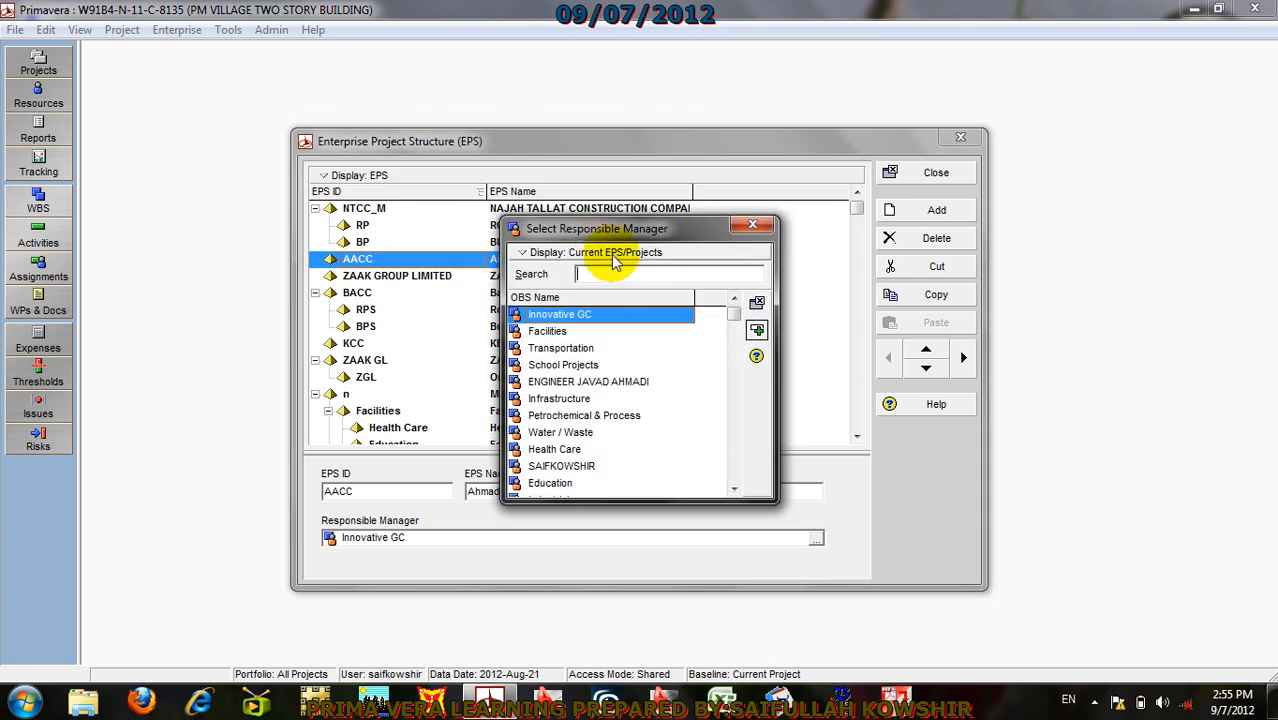
left_click(613, 274)
type("s")
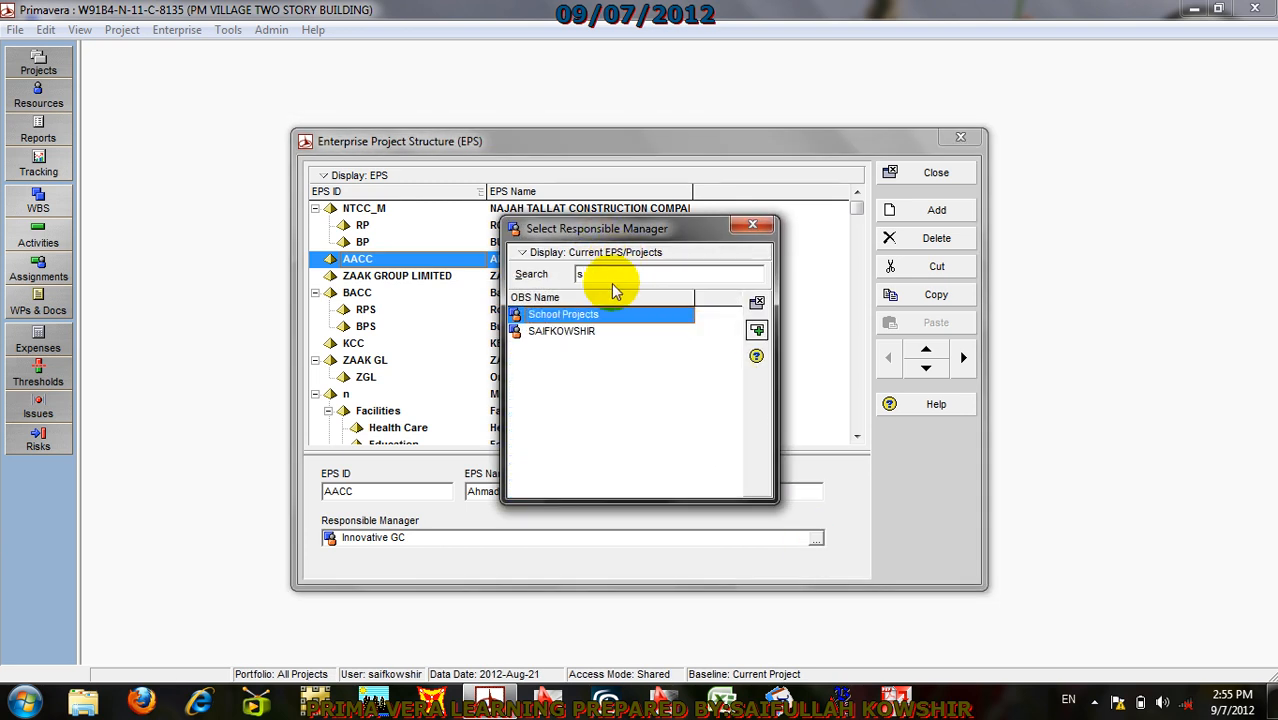
left_click(591, 336)
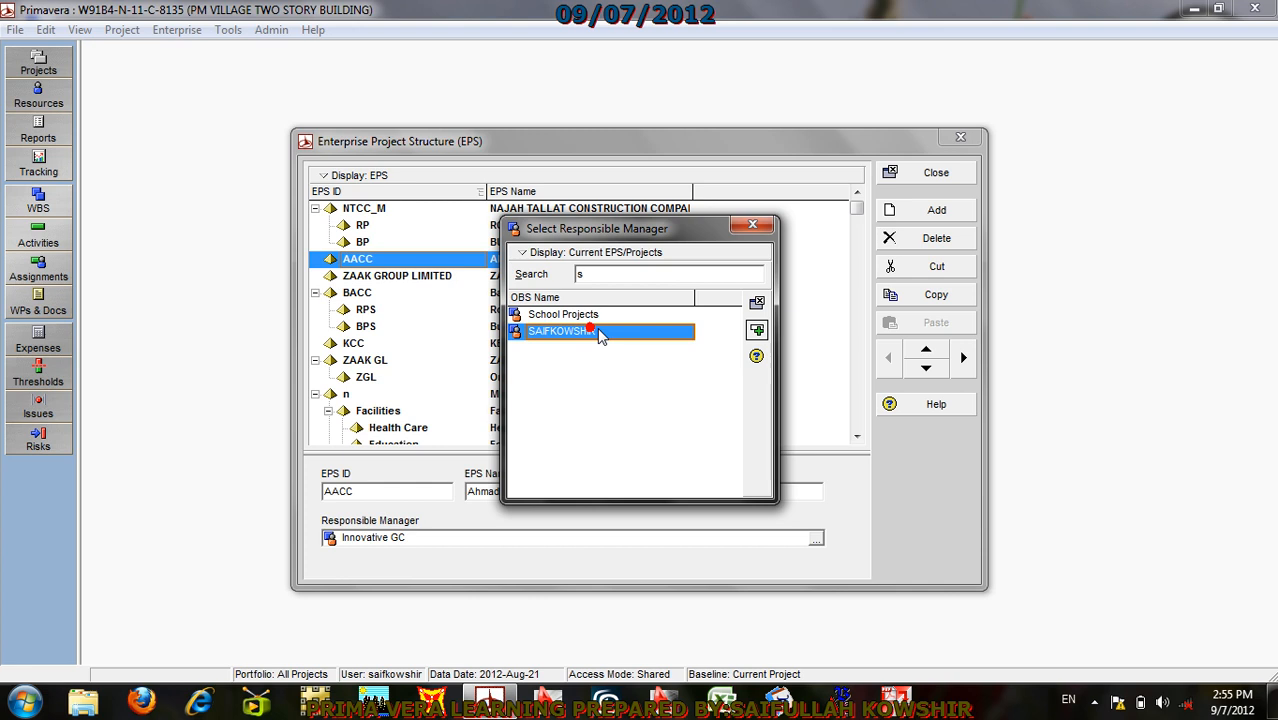
left_click(755, 331)
left_click(921, 172)
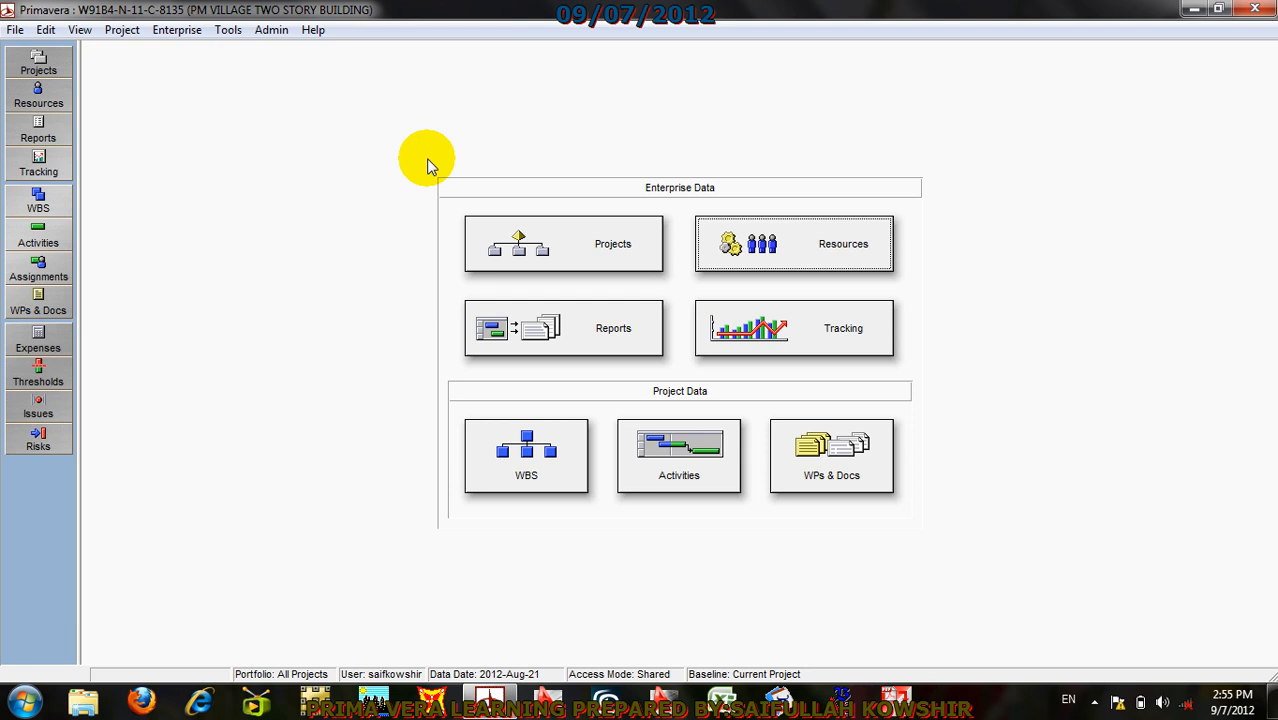
Step: Start a new project and place it under the AACC EPS, Ahmad abaa Construction Company
left_click(15, 29)
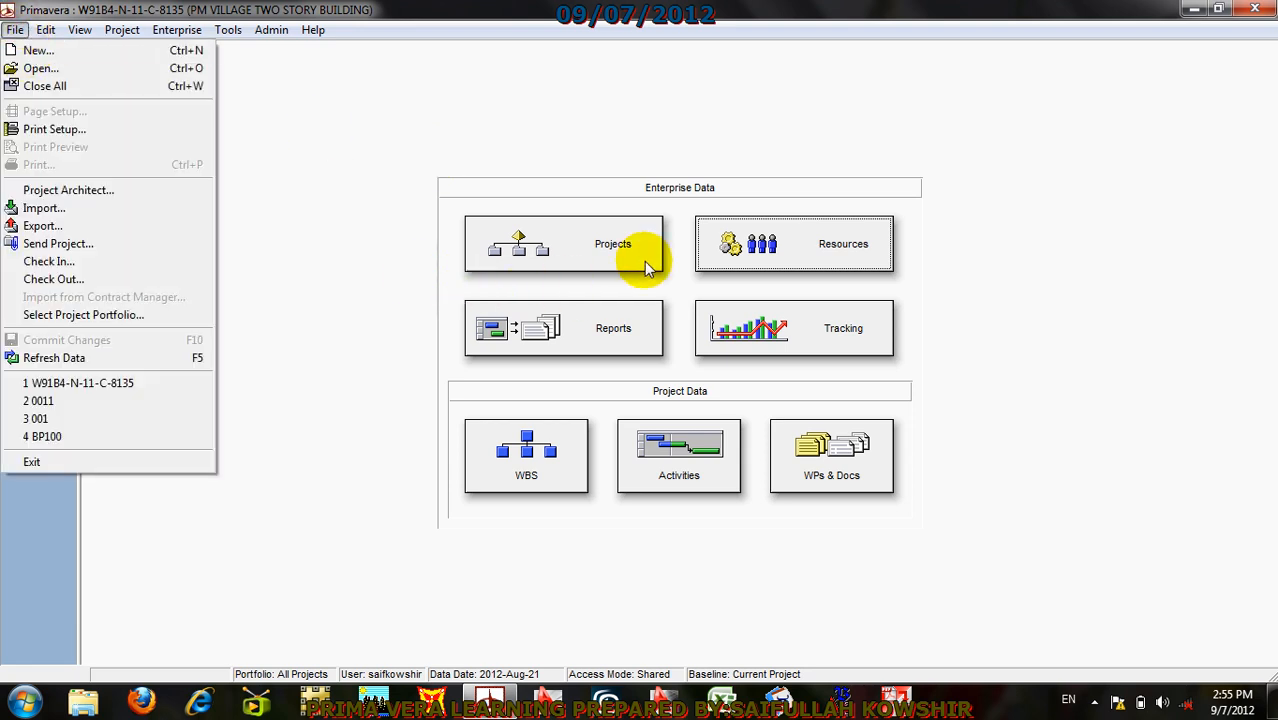
left_click(34, 51)
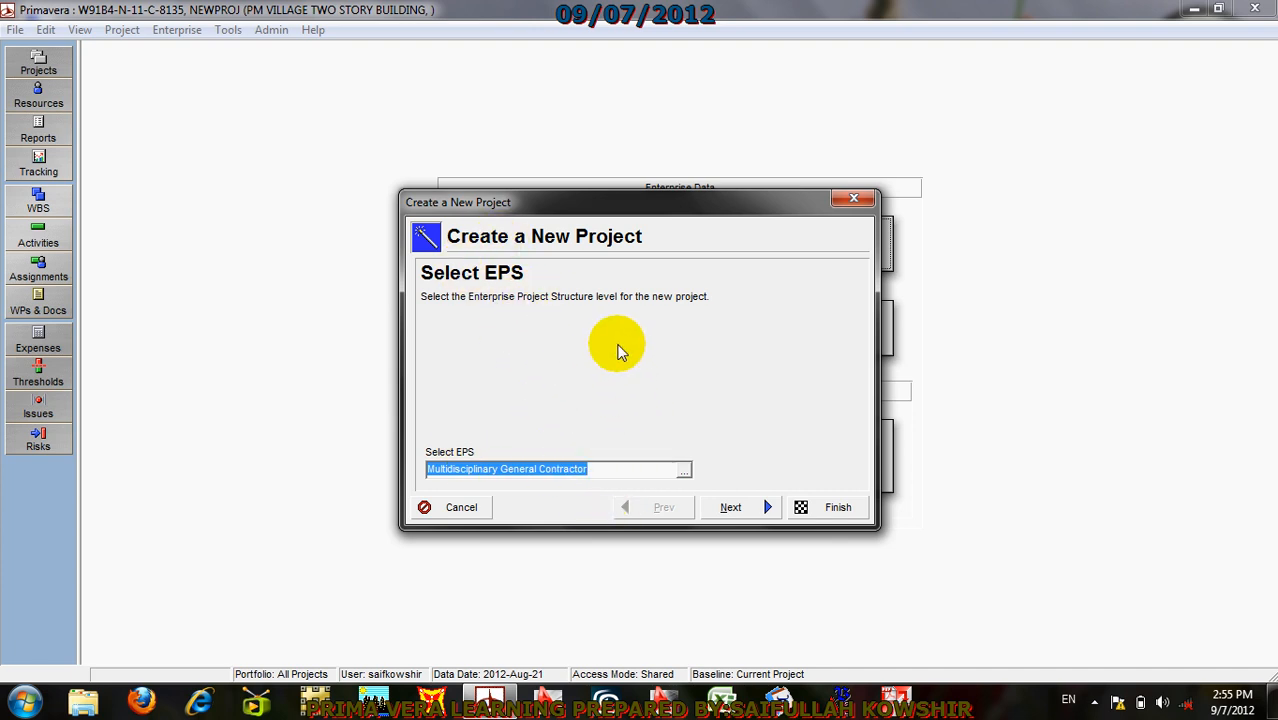
left_click(684, 470)
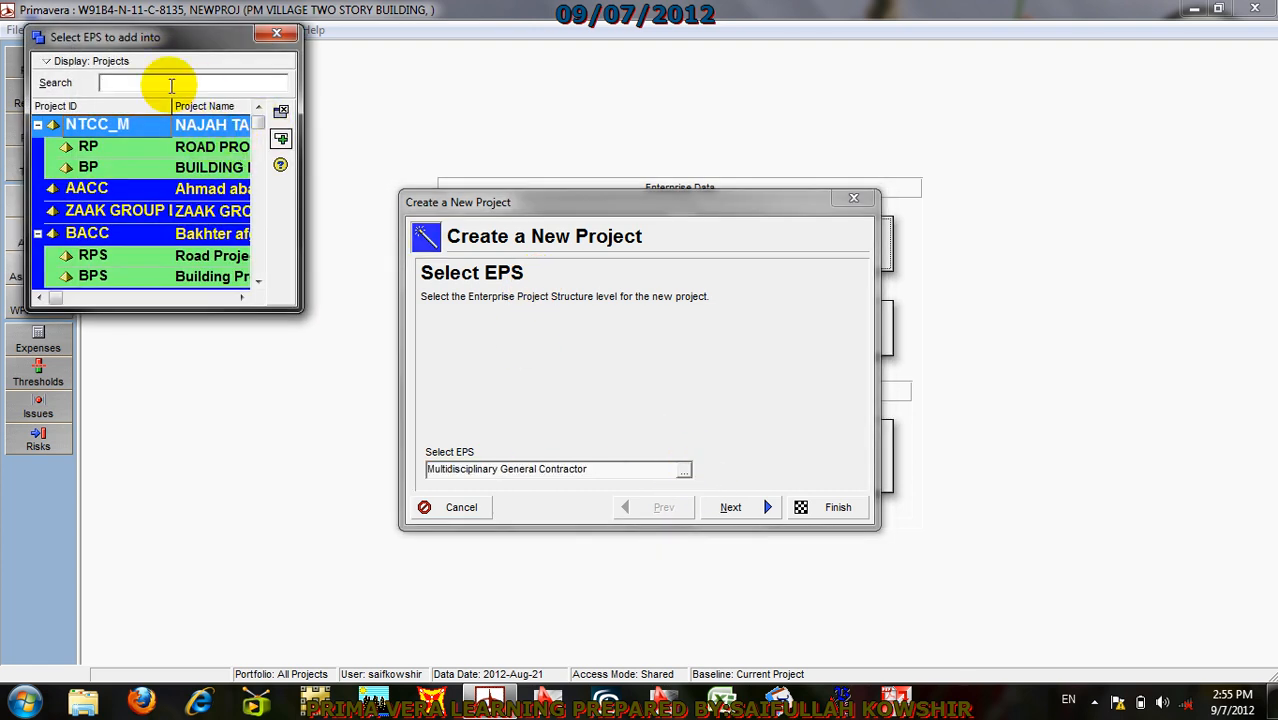
type("A")
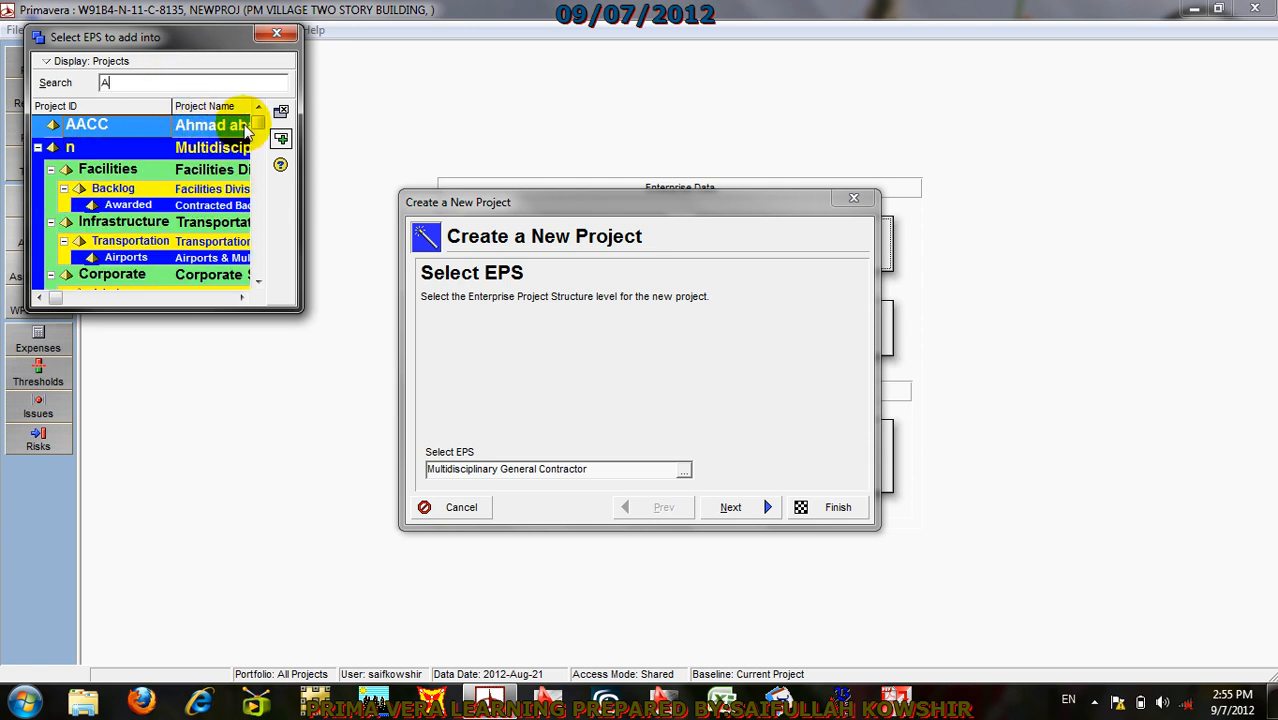
left_click(280, 139)
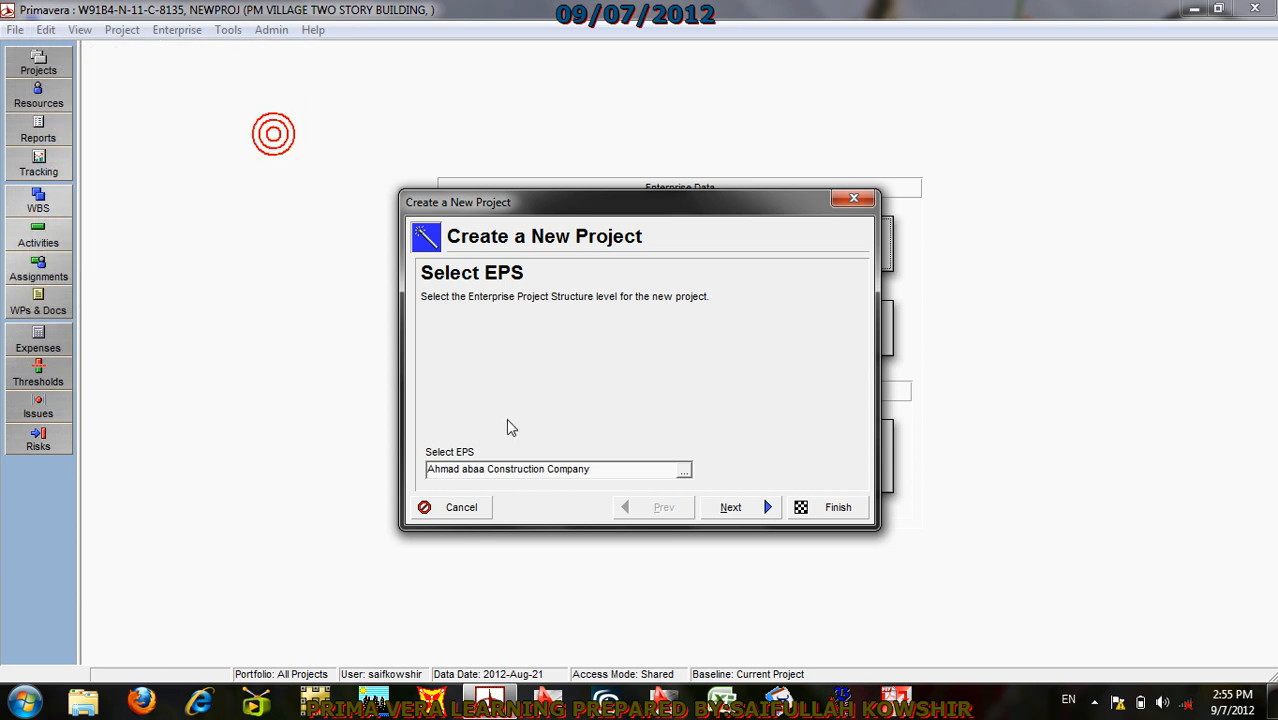
left_click(738, 512)
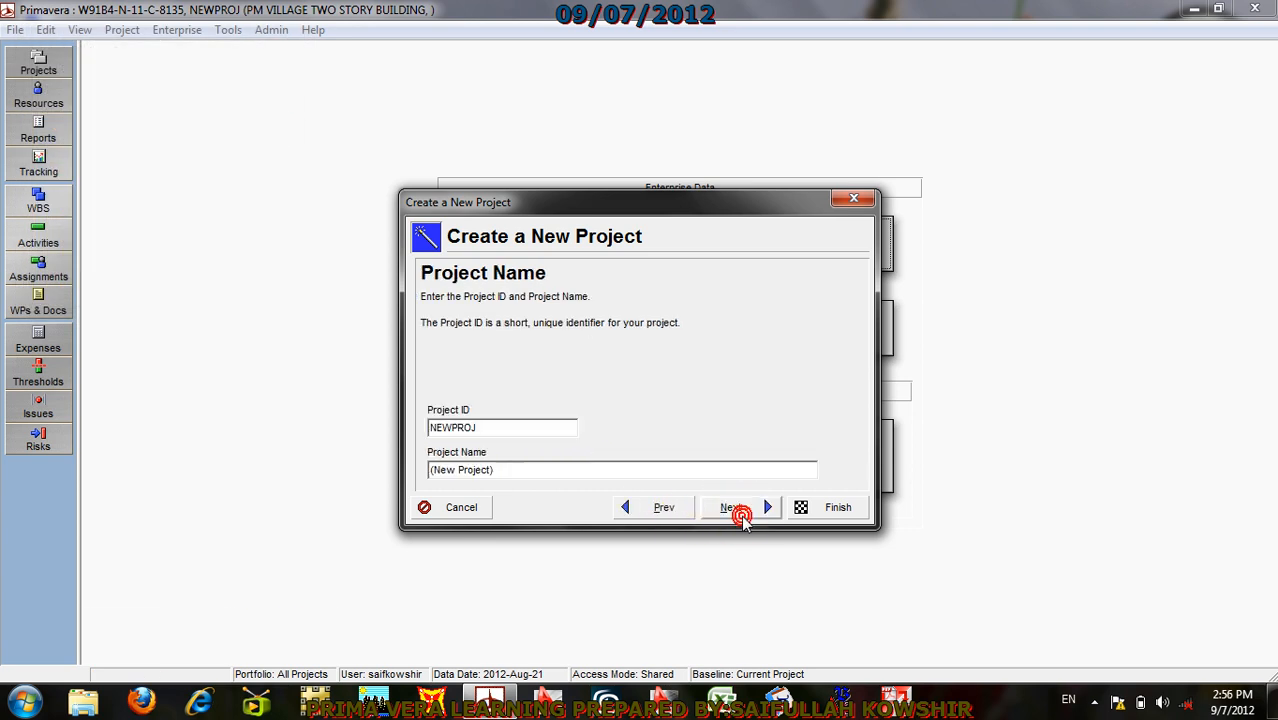
Step: Set the new project's Project ID to p-100
left_click_drag(505, 428, 414, 423)
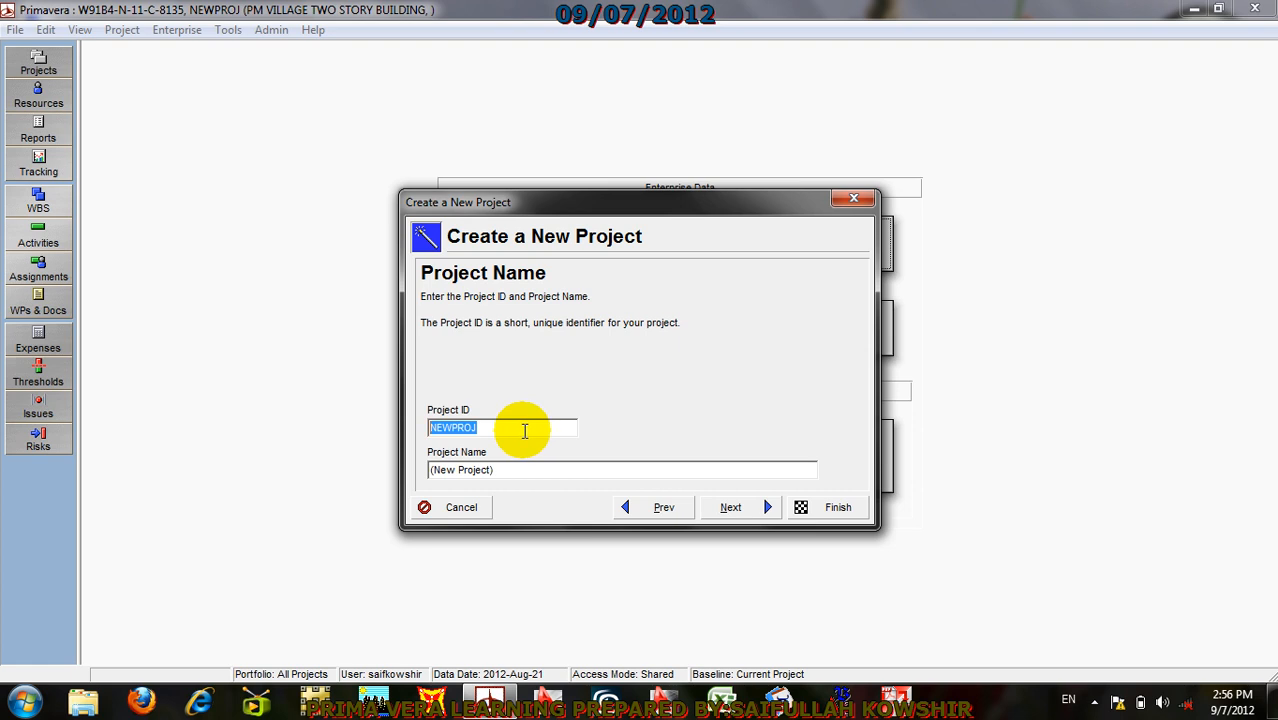
type("C")
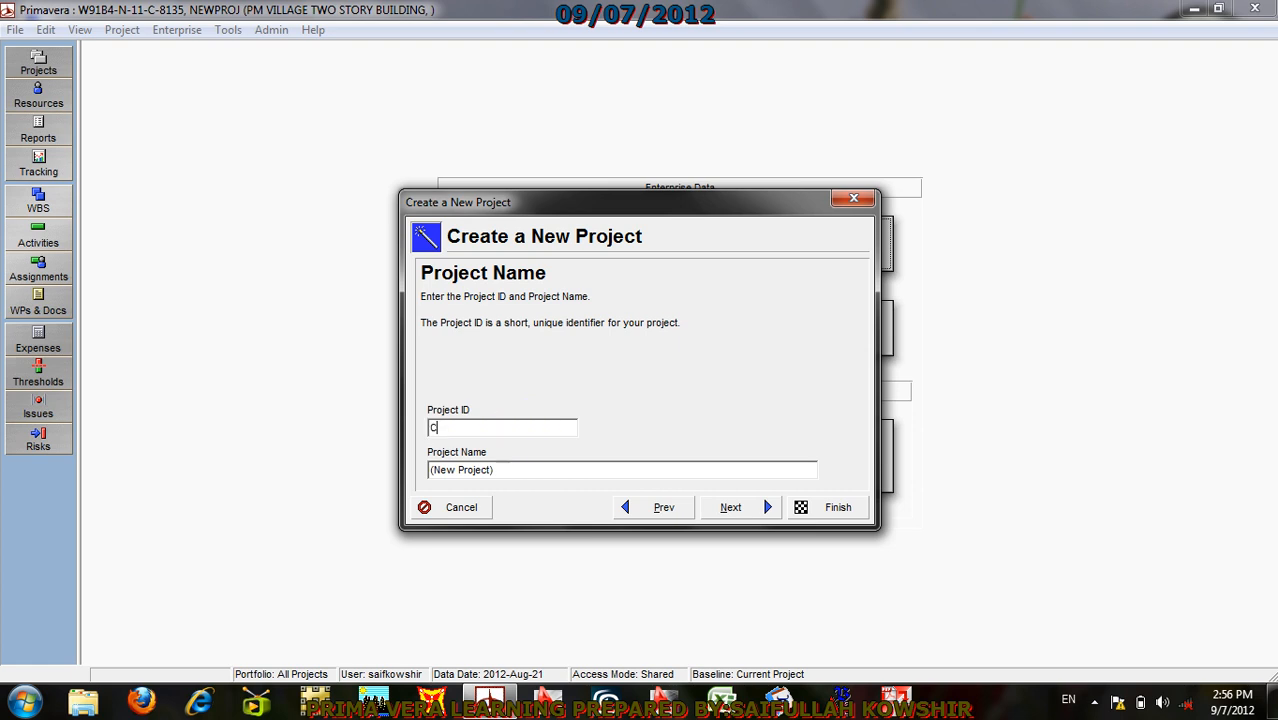
key("BackSpace")
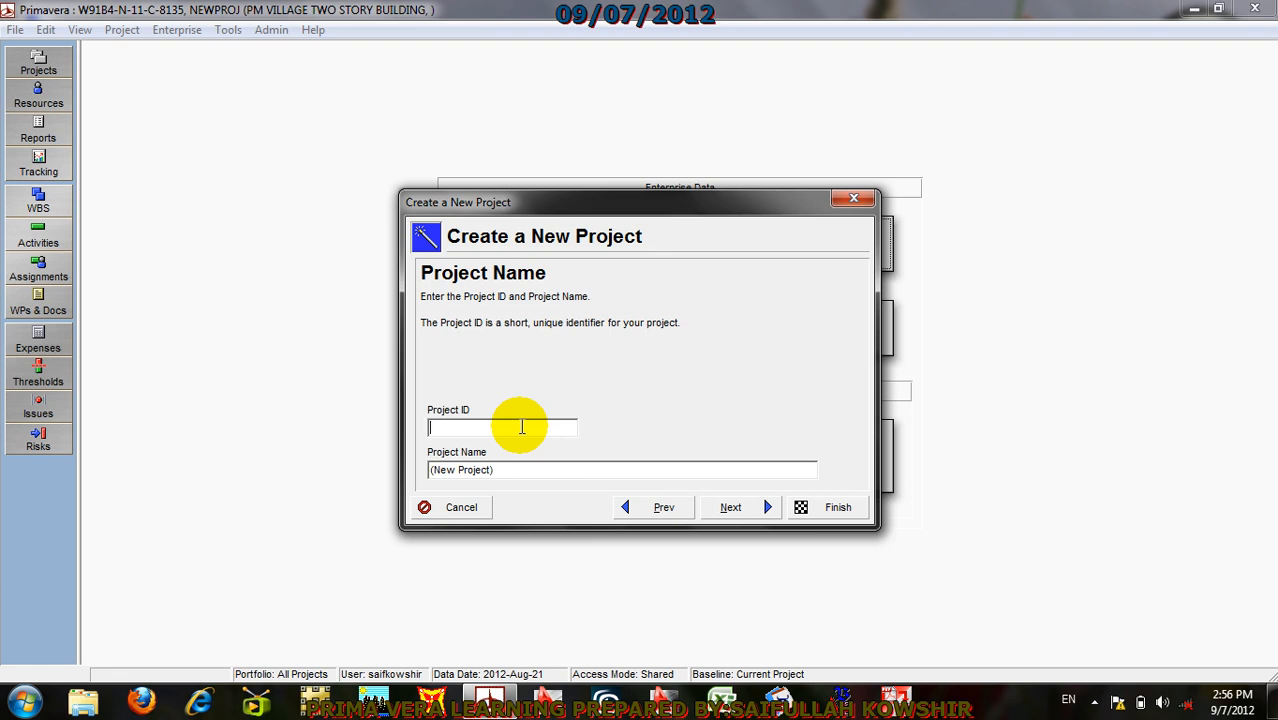
type("p")
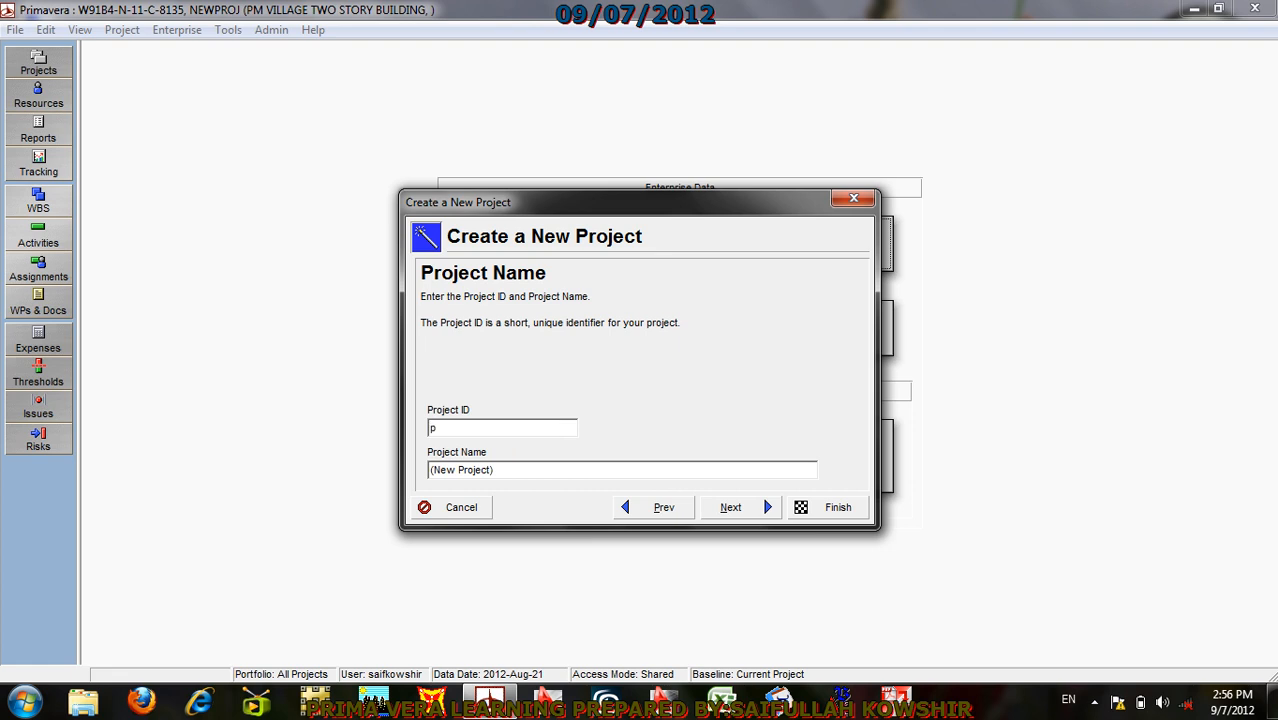
type("-100")
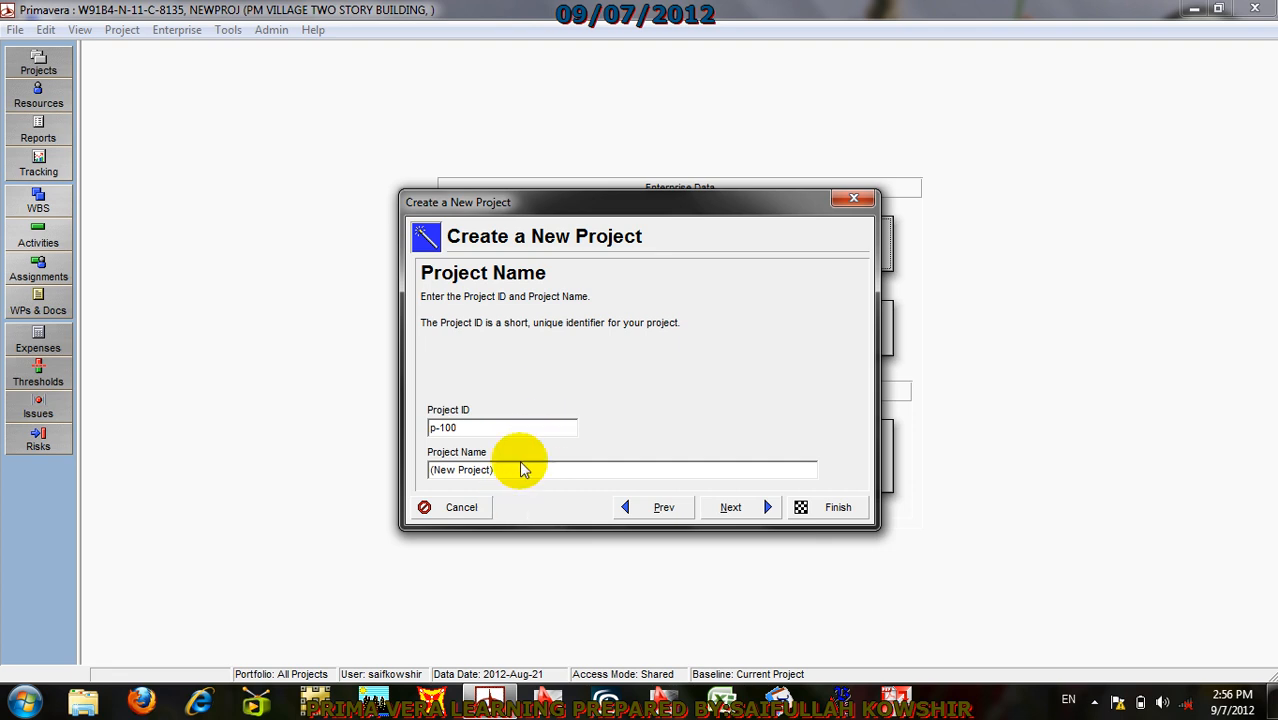
Step: Set the project name to "Pol-e-khomry High School" and continue to the project dates
left_click_drag(507, 471, 428, 482)
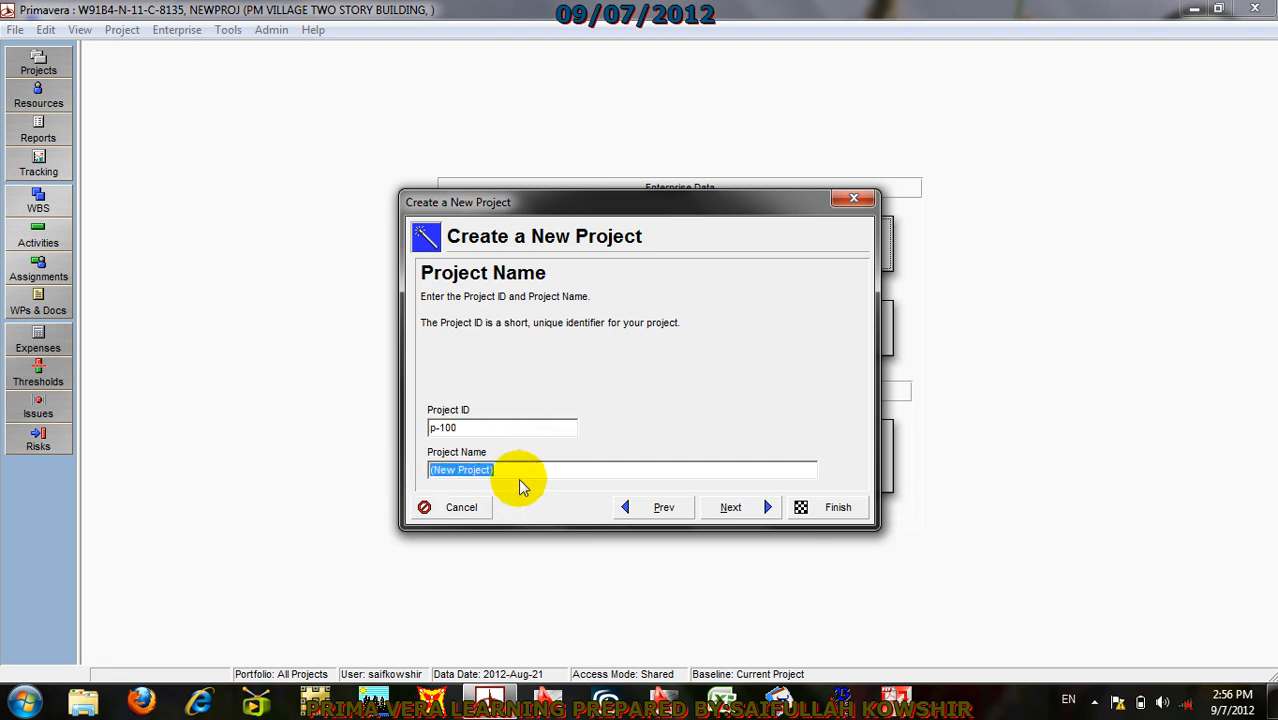
type("Po")
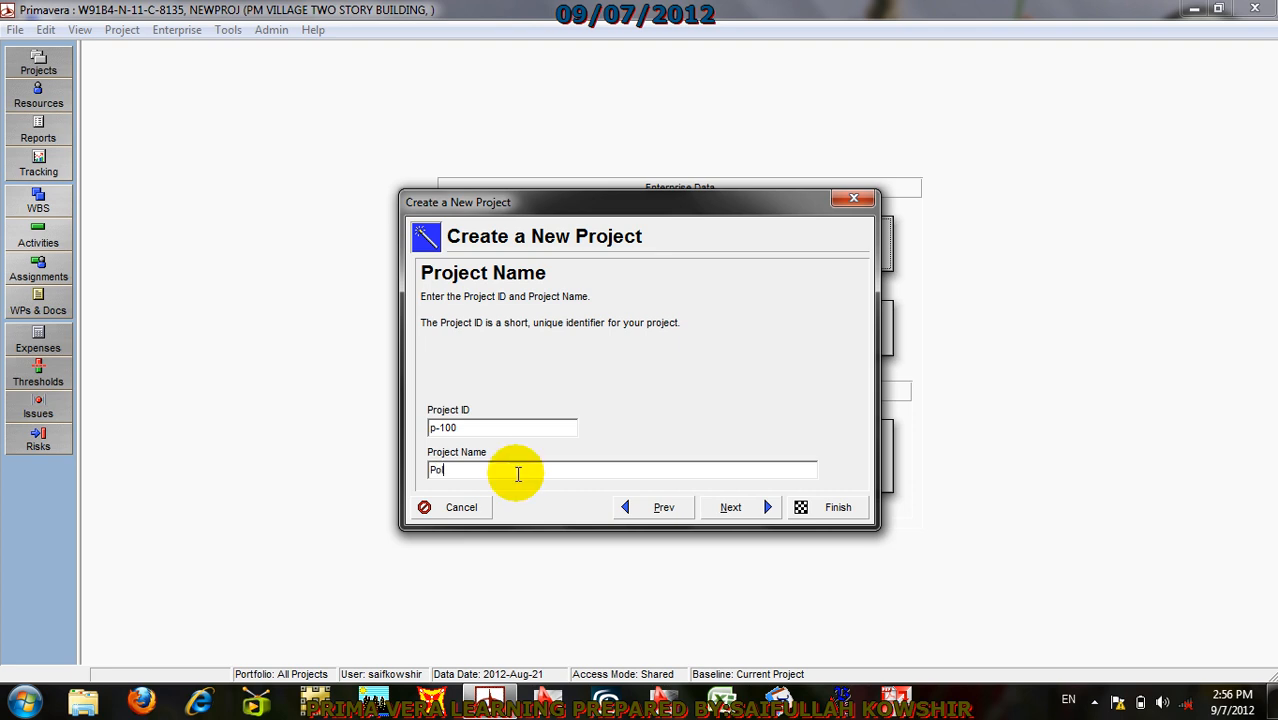
type("le")
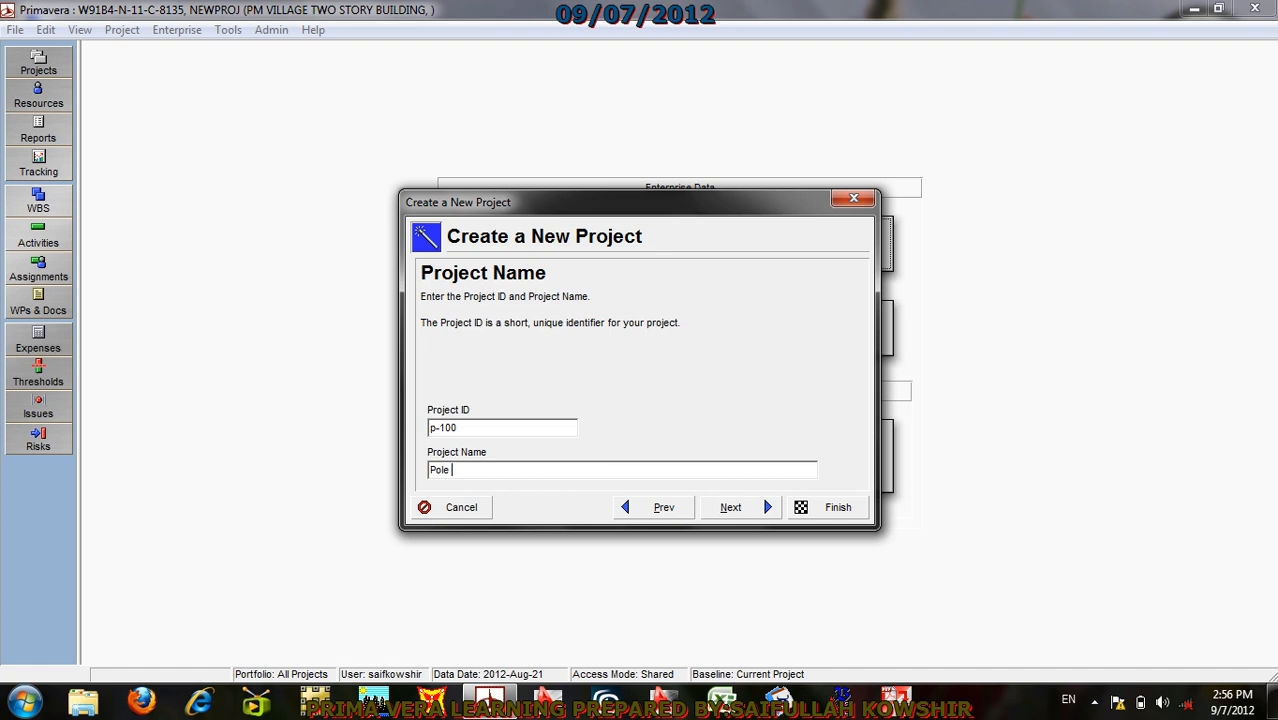
key("BackSpace")
key("BackSpace")
type("l-e-khomry")
double_click(515, 471)
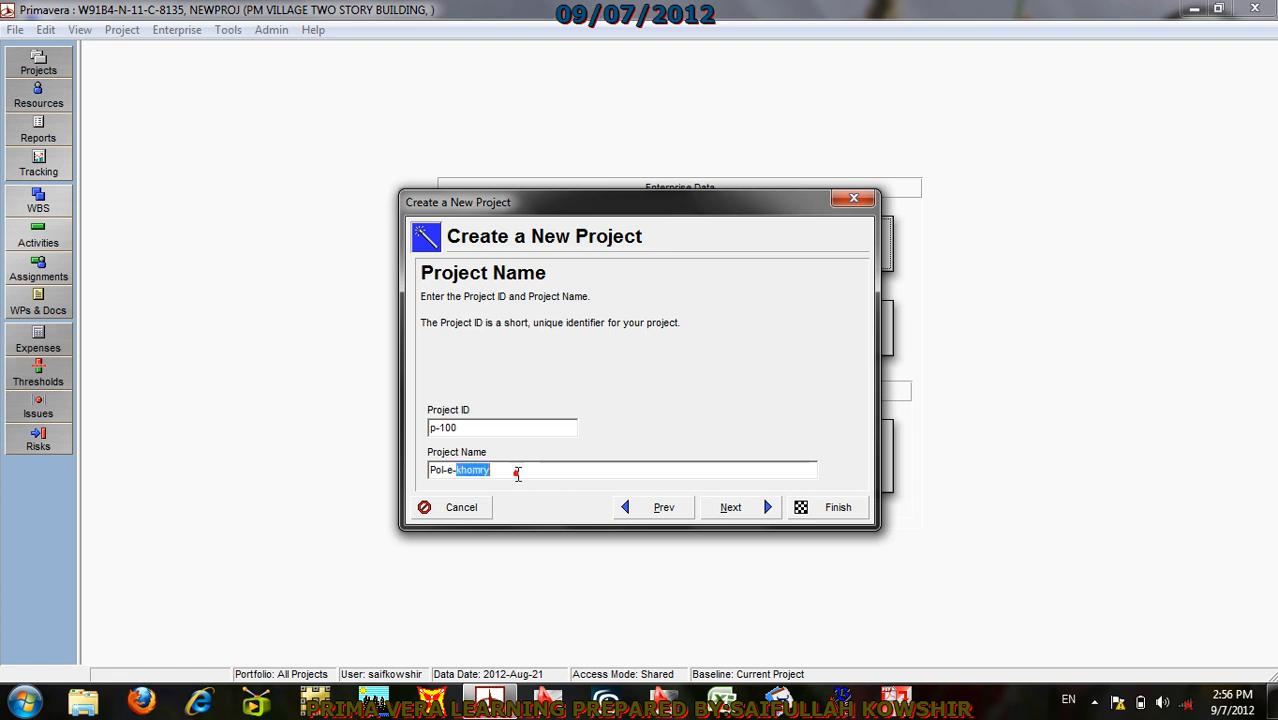
left_click(508, 470)
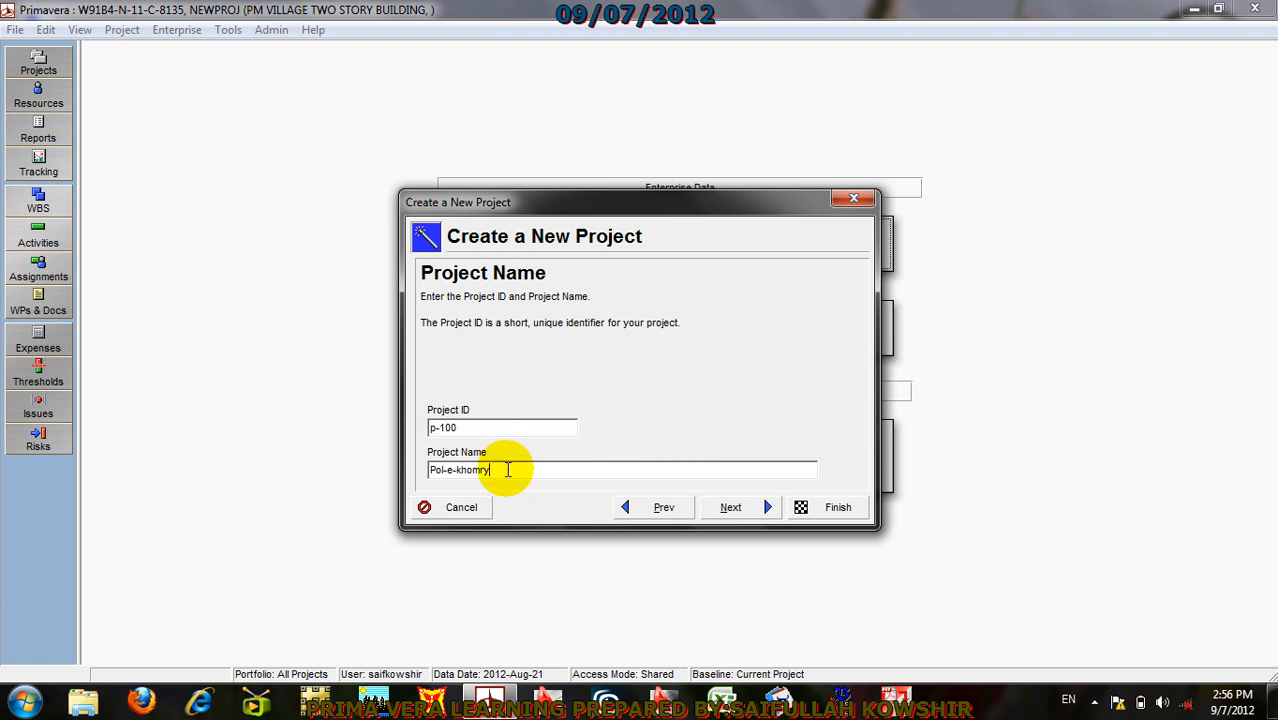
type("Hi")
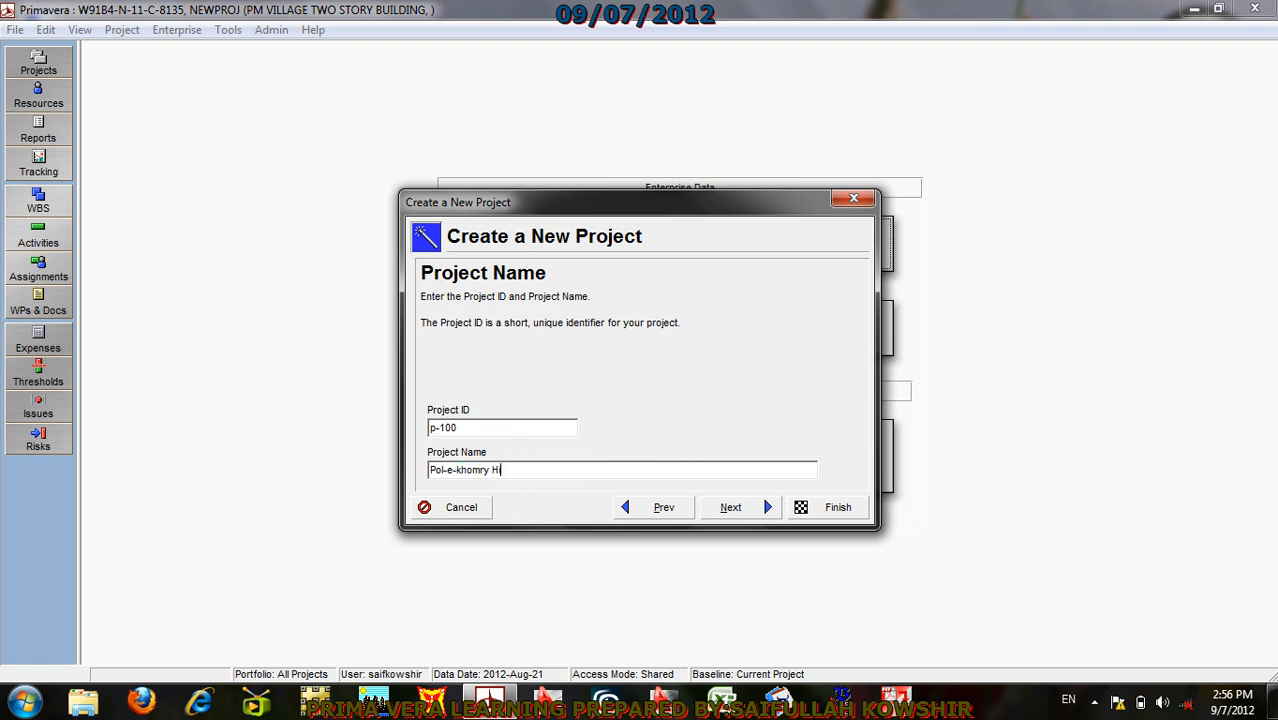
type("gh School")
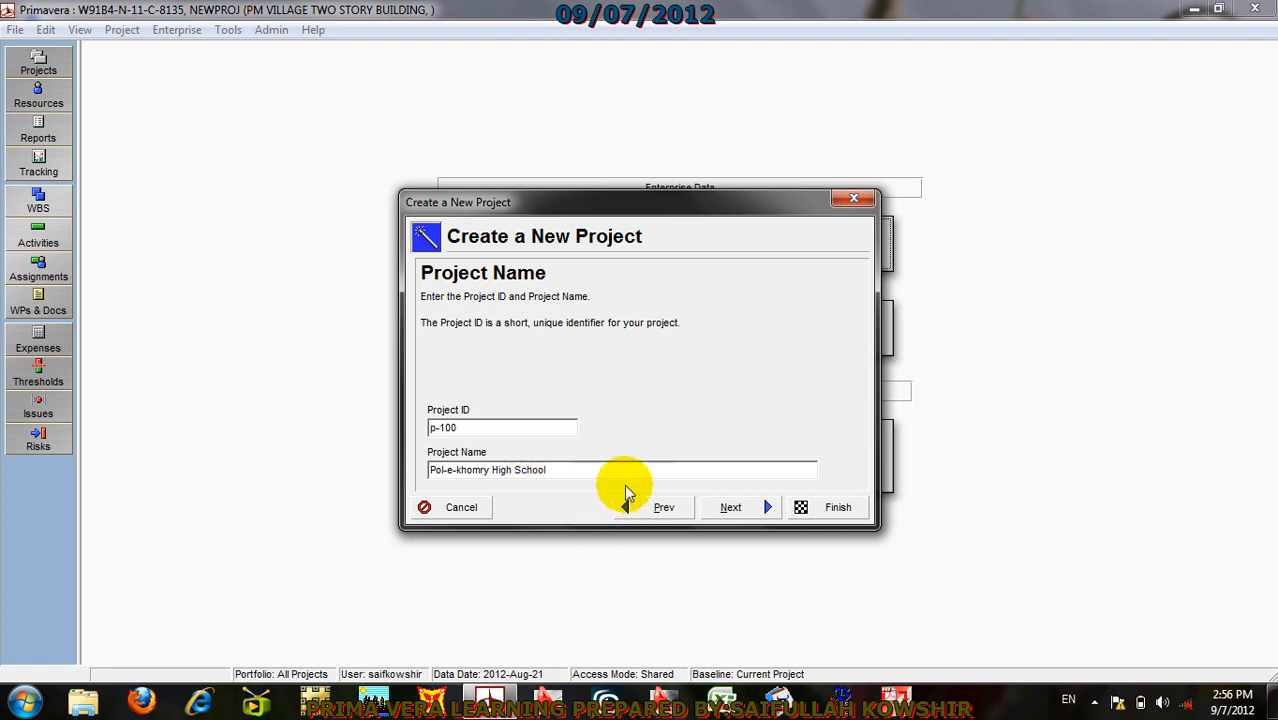
left_click(735, 504)
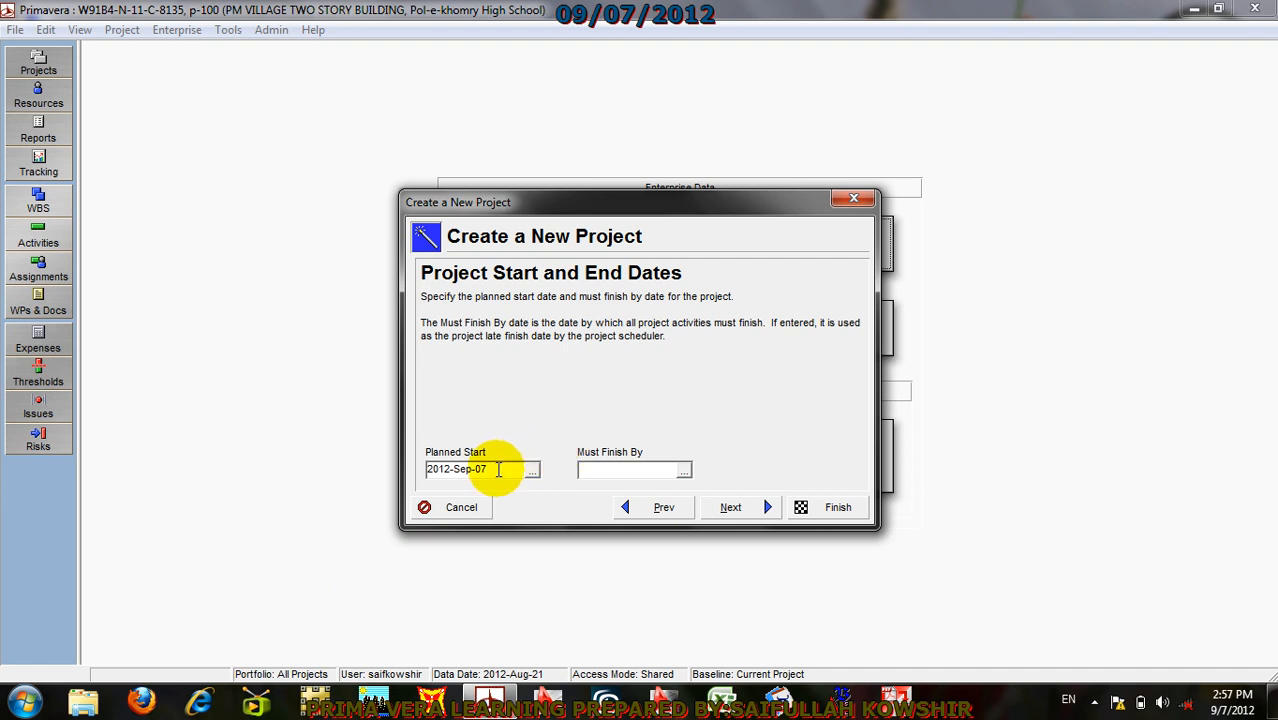
Step: Set the new project's Must Finish By date to 2013-Feb-07
left_click(684, 471)
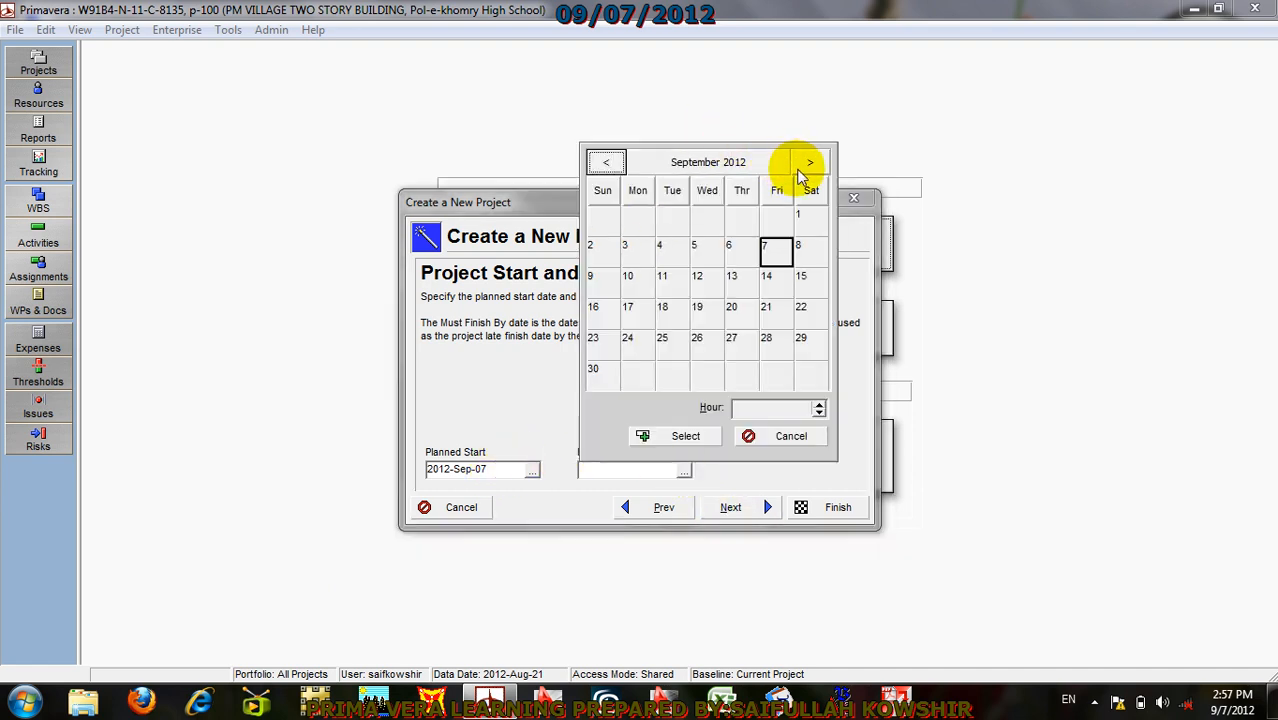
left_click(738, 162)
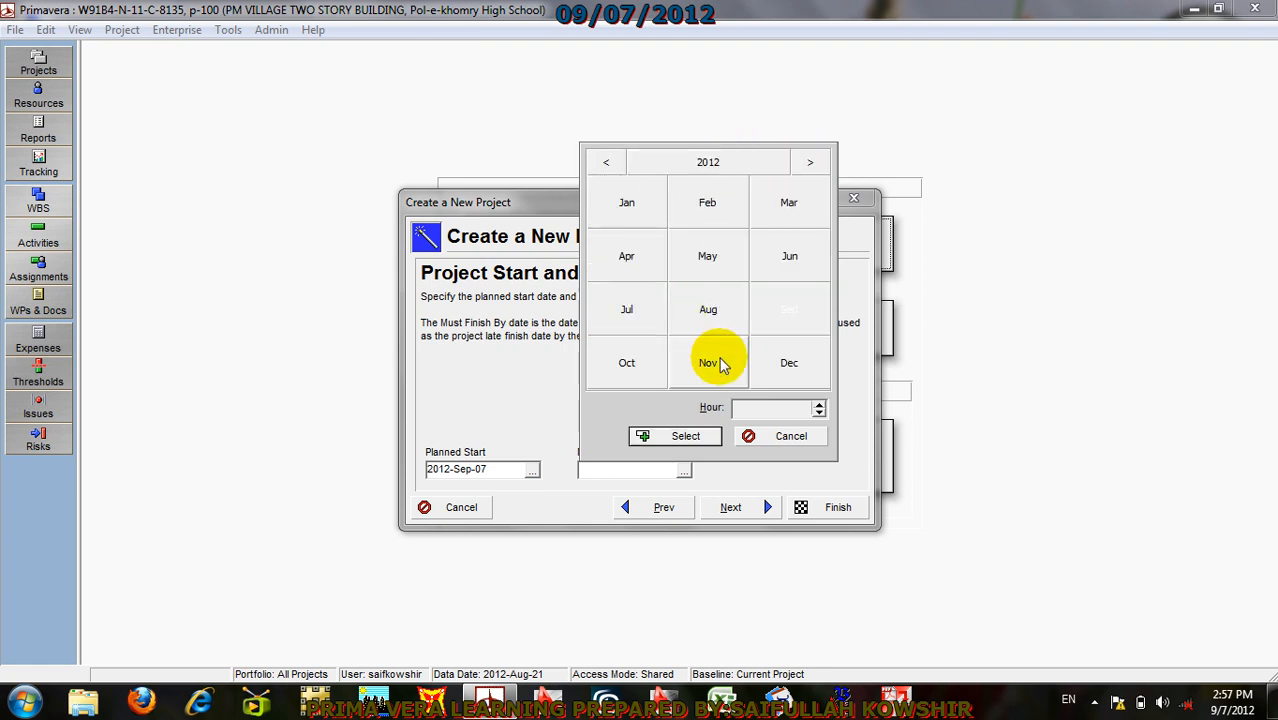
left_click(810, 162)
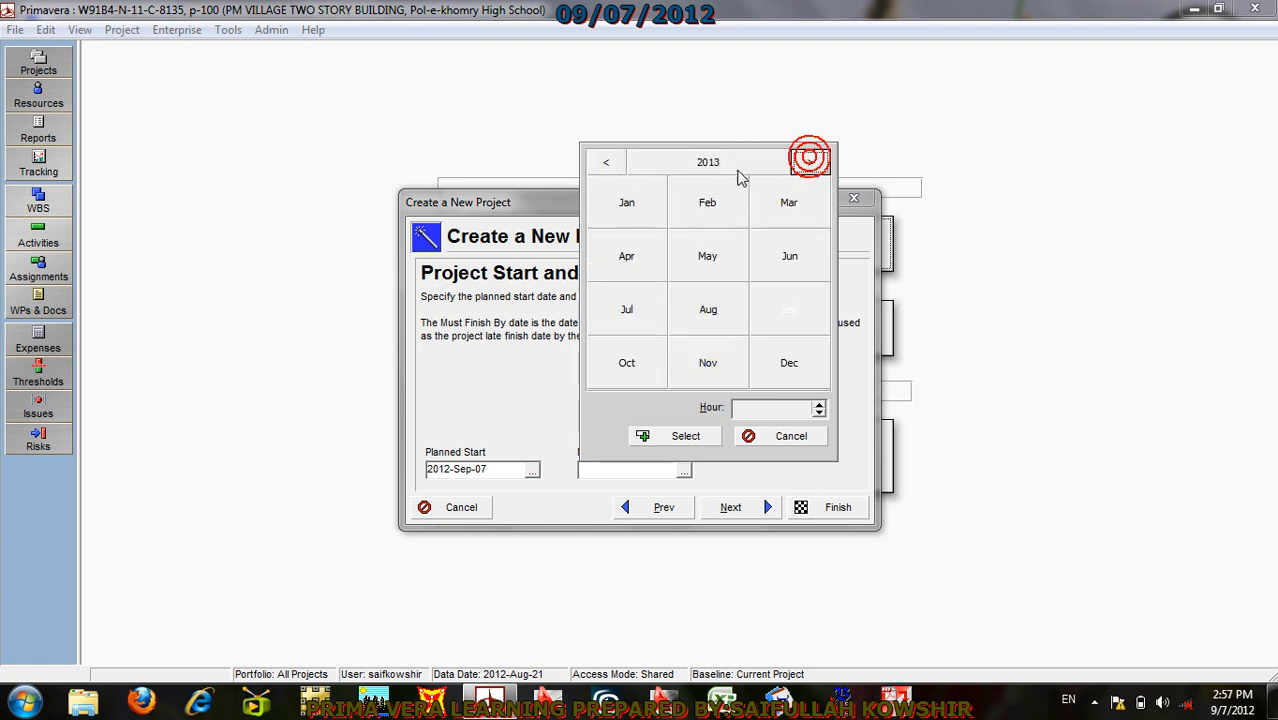
left_click(718, 202)
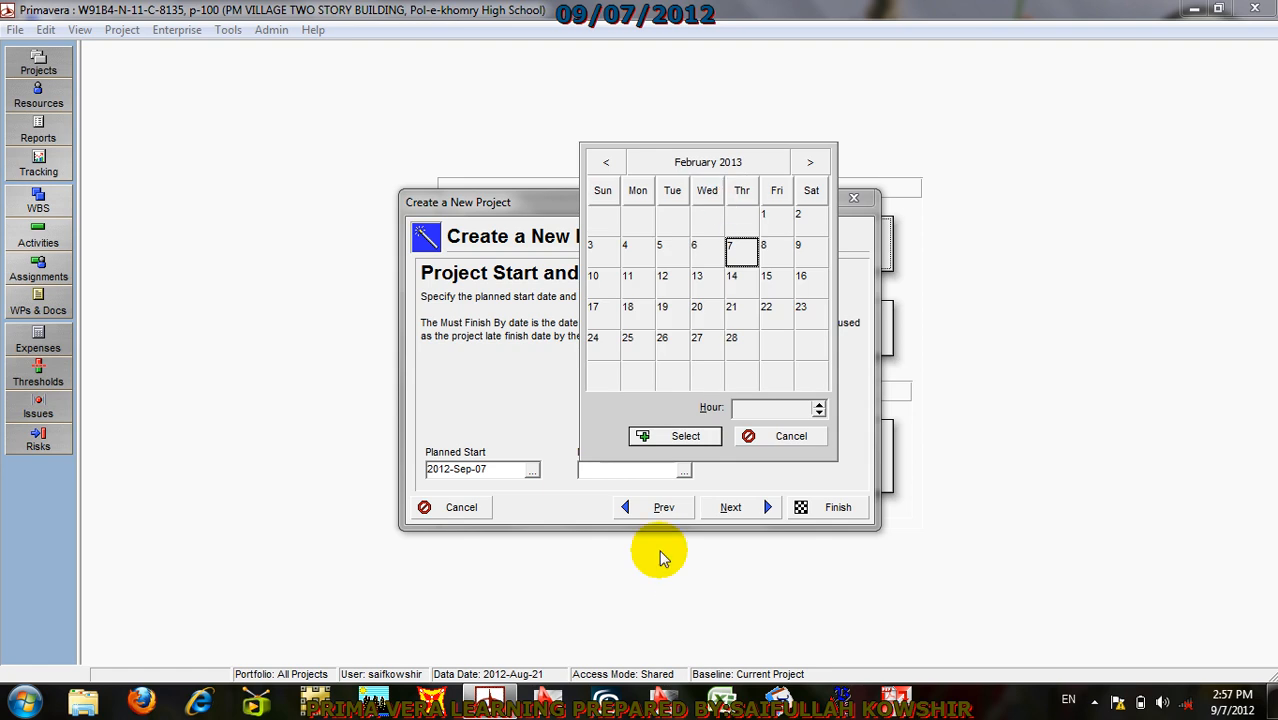
left_click(686, 437)
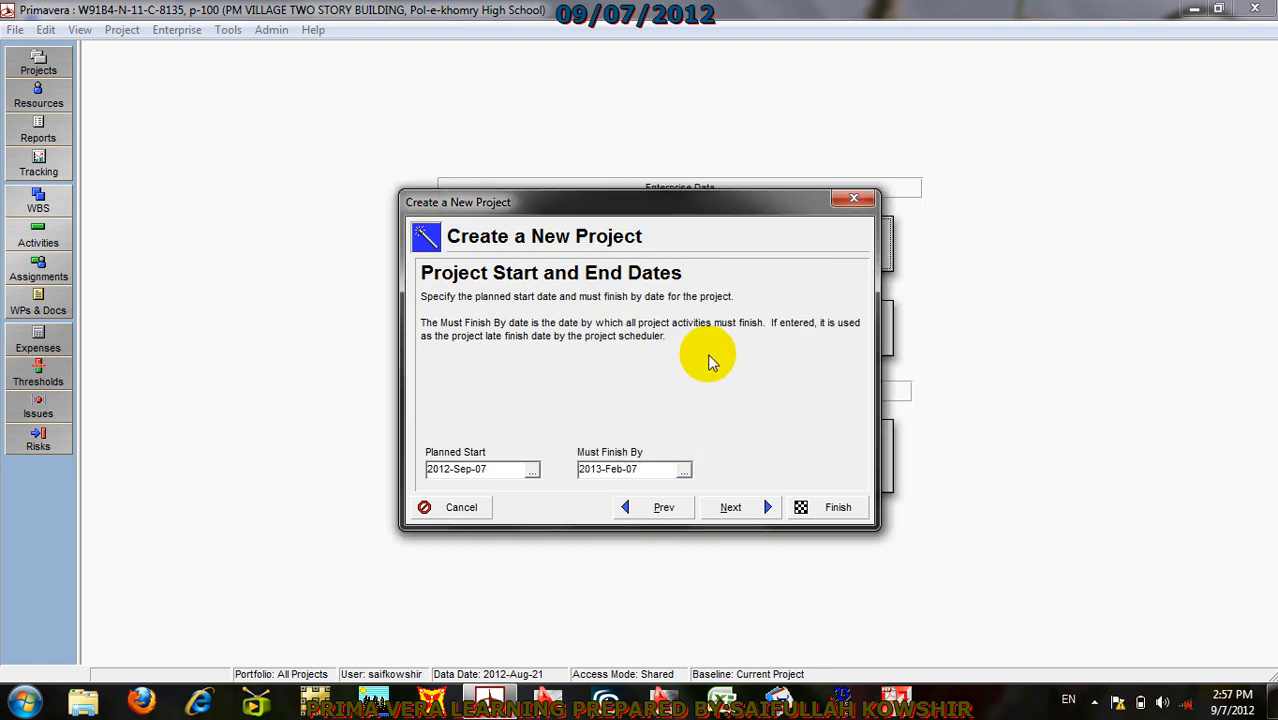
Step: Finish creating the project with the preset responsible manager, the Price / Unit rate type and no Project Architect run
left_click(757, 510)
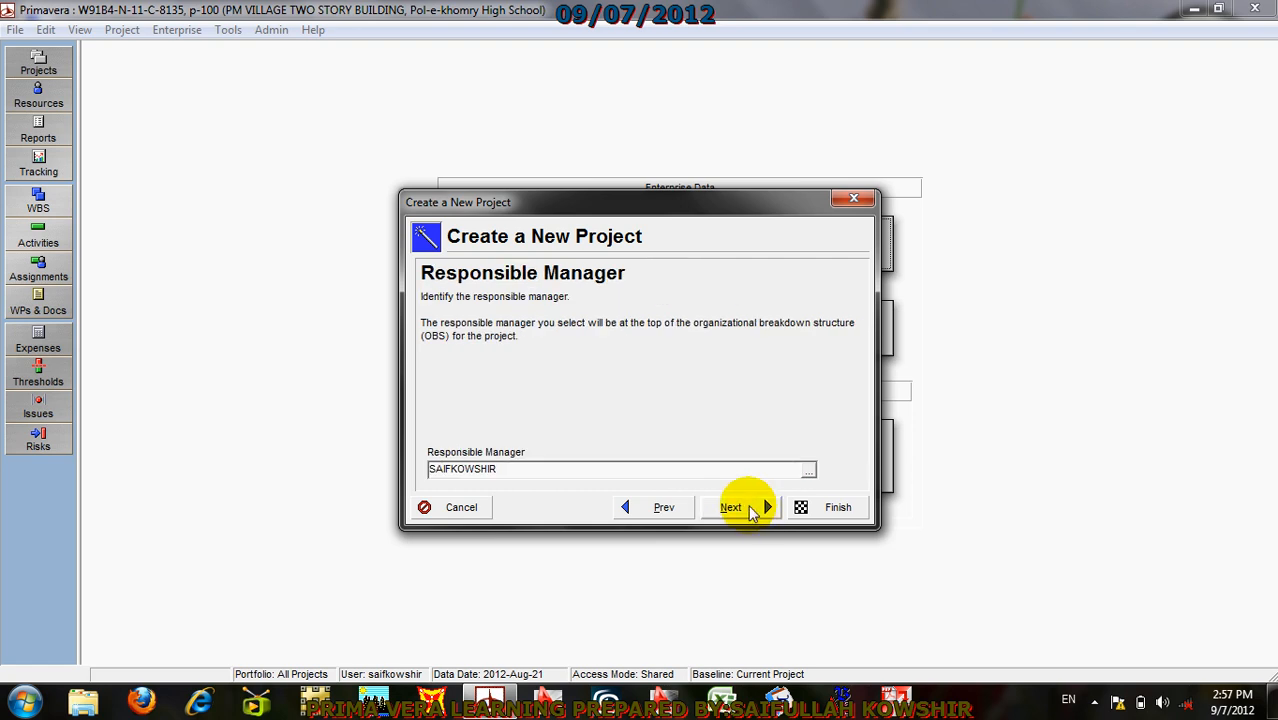
left_click(732, 508)
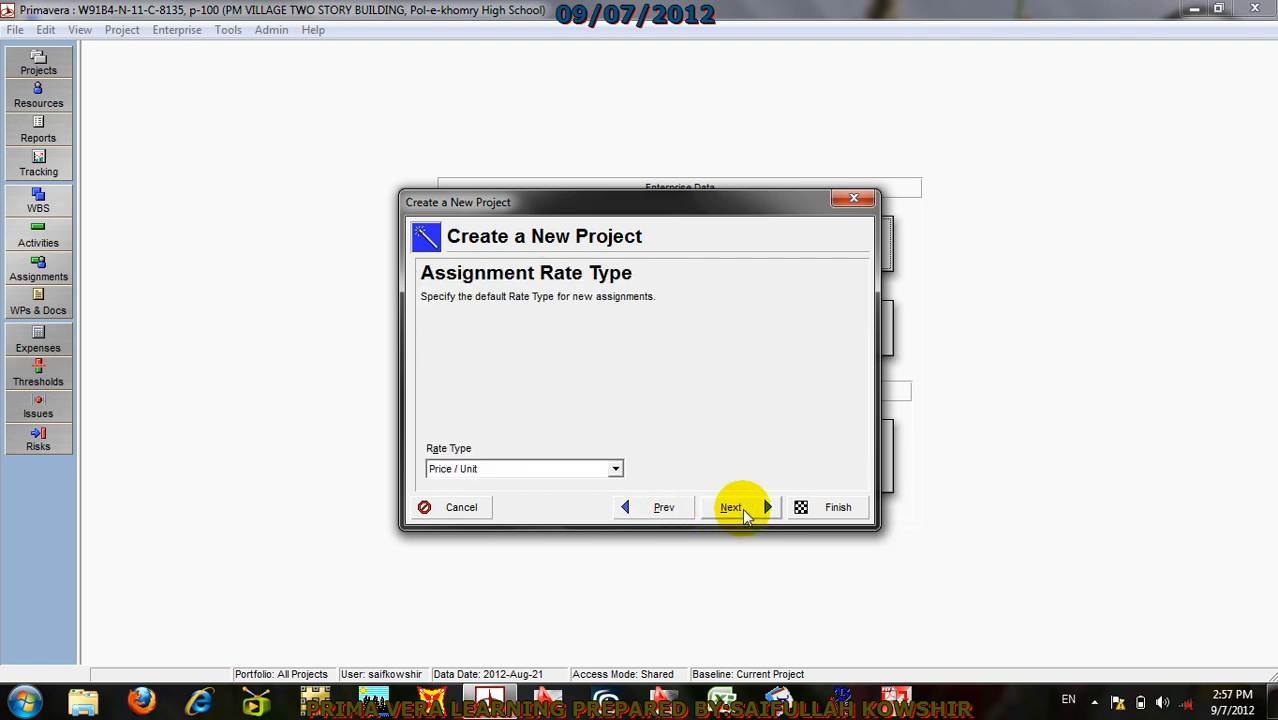
left_click(742, 508)
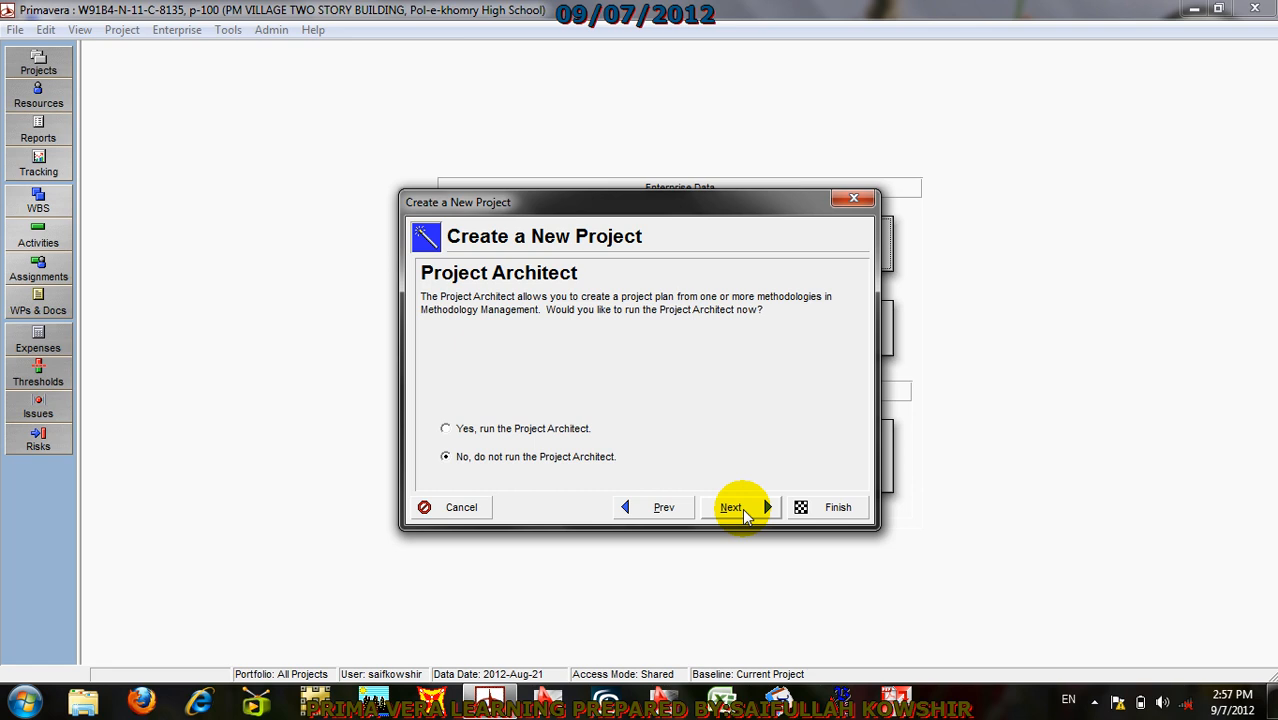
left_click(742, 508)
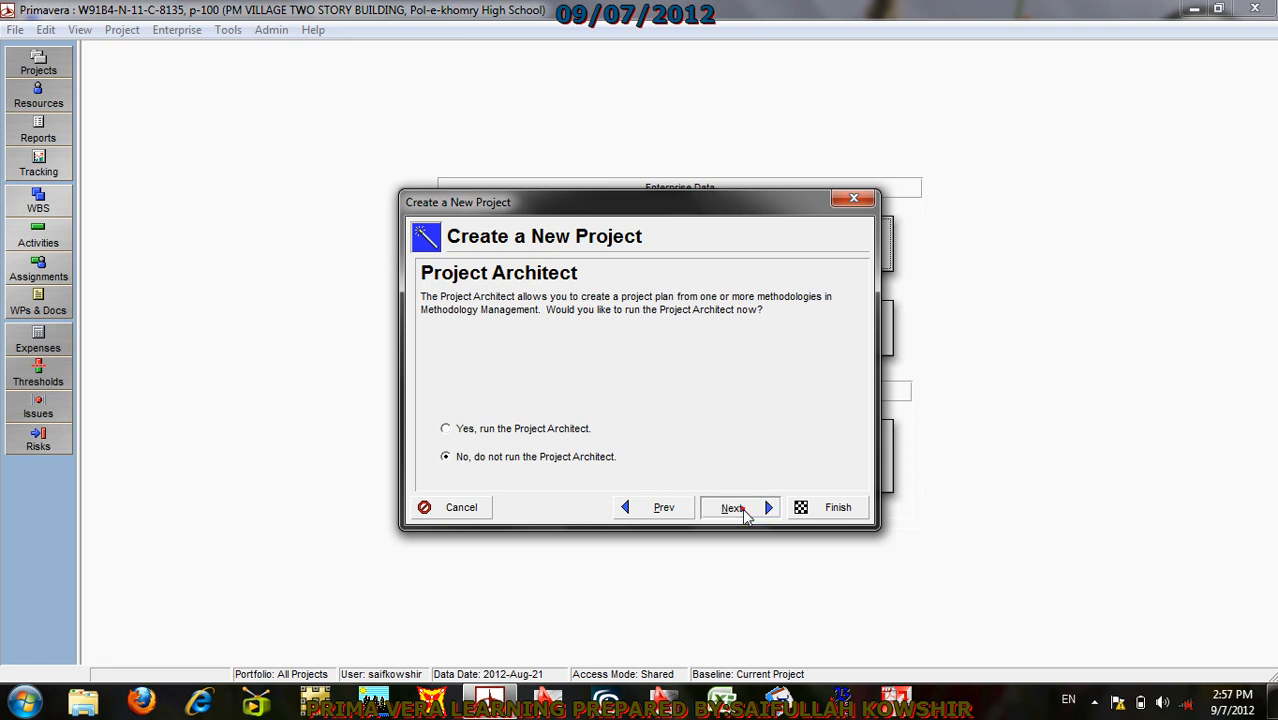
left_click(838, 508)
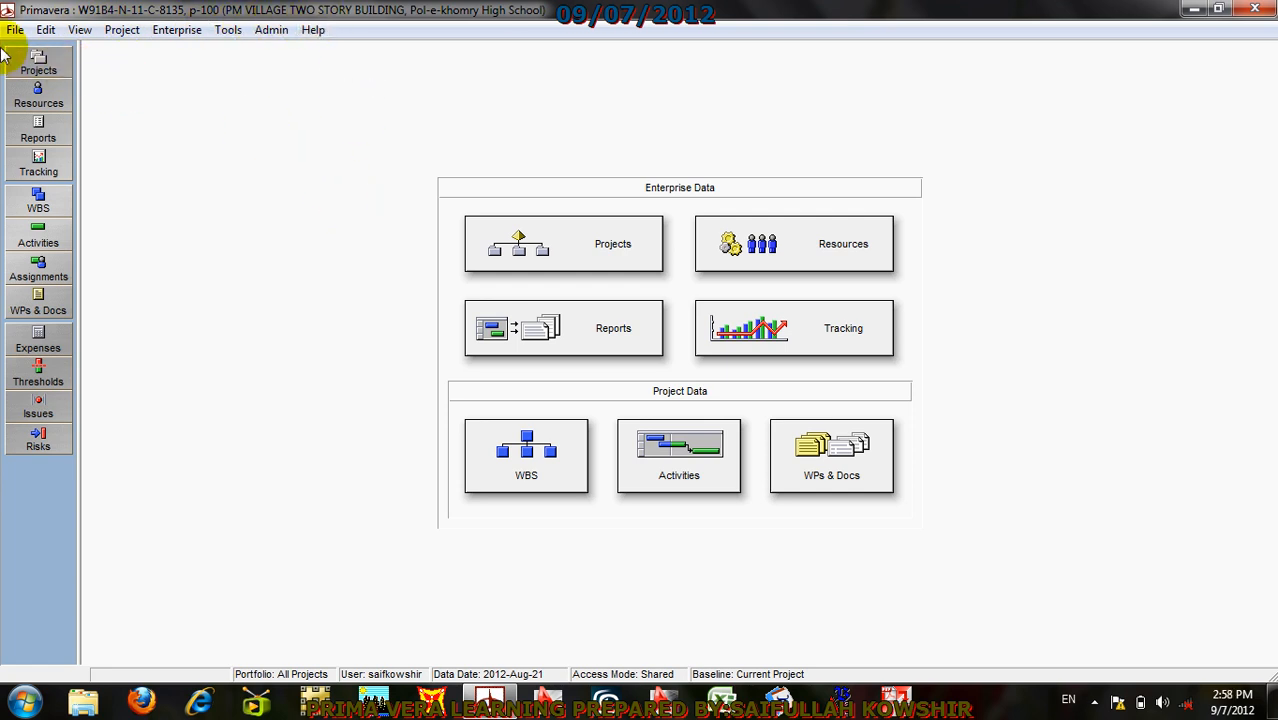
Step: Examine the WBS and the activity list of the open projects down to the Pol-e-khomry High School entry
left_click(541, 455)
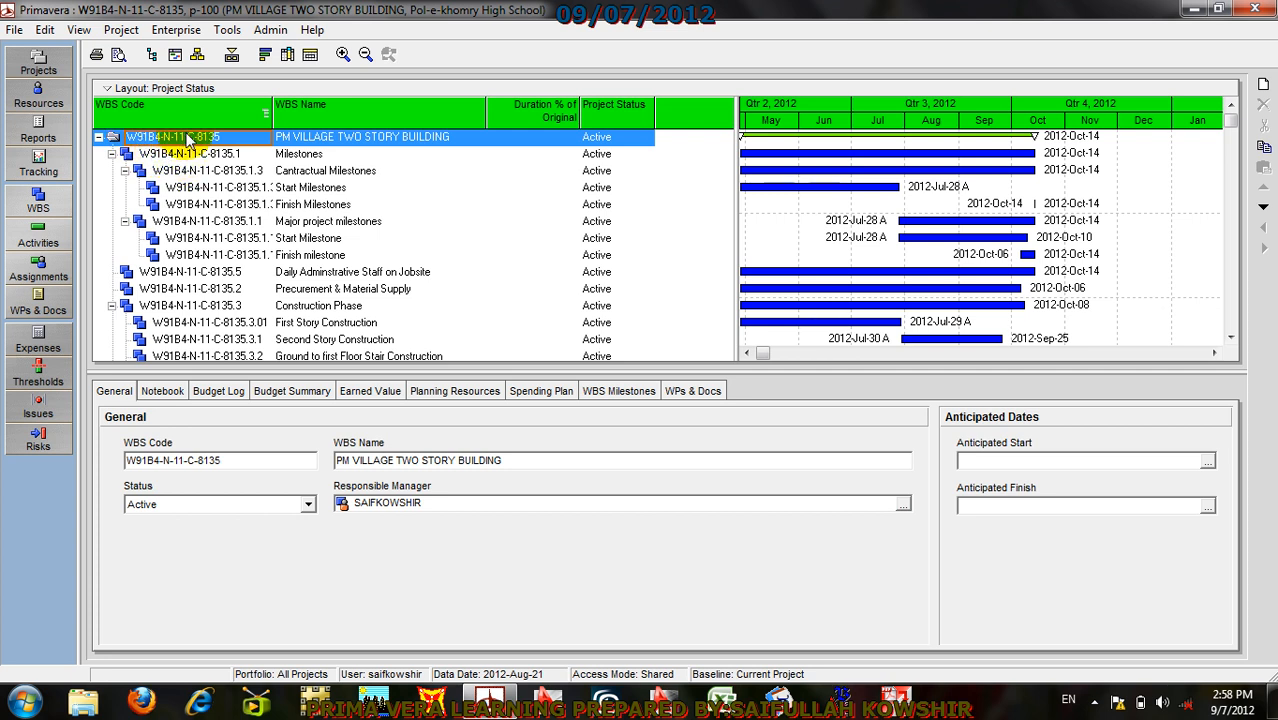
left_click(40, 234)
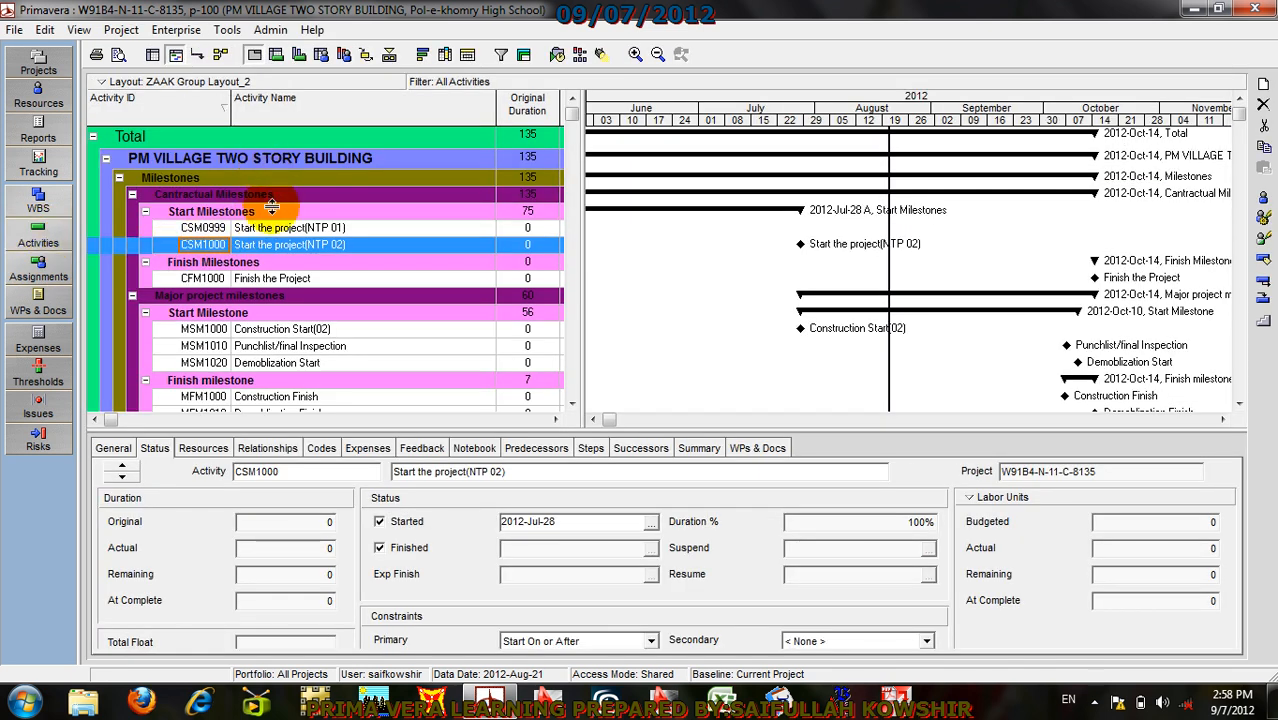
left_click(93, 137)
left_click(93, 137)
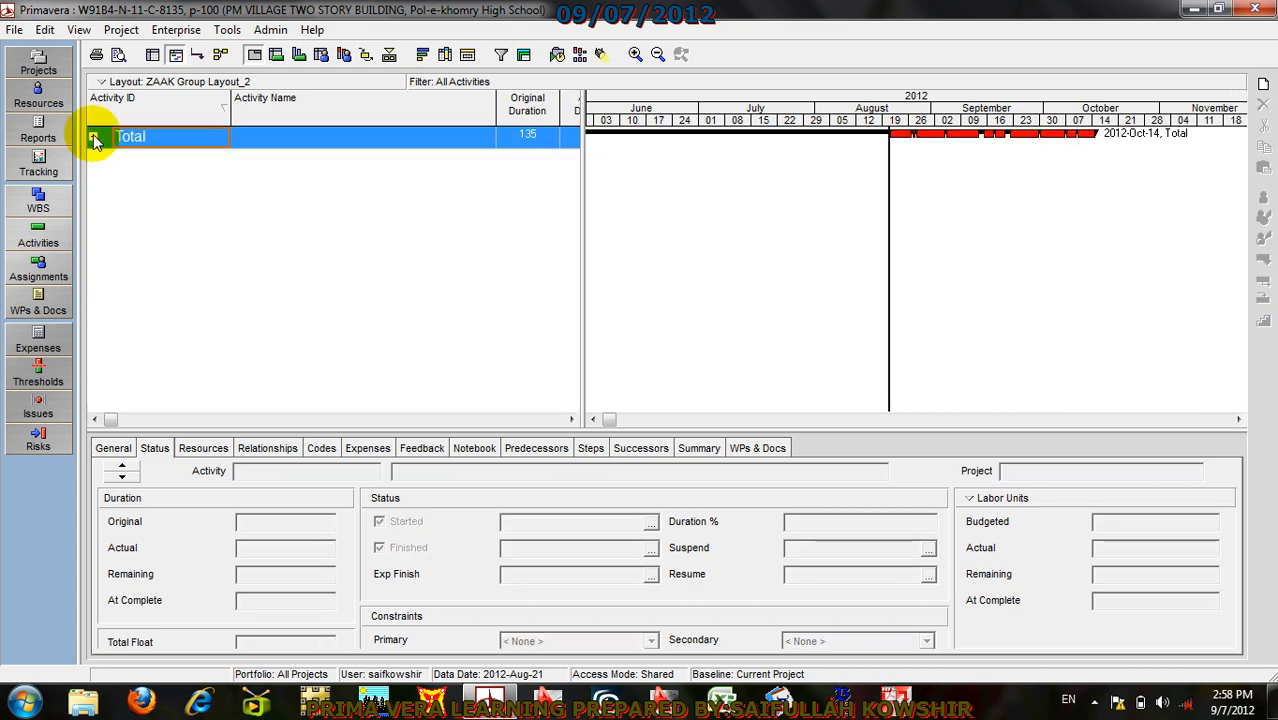
scroll(411, 245, "down", 15)
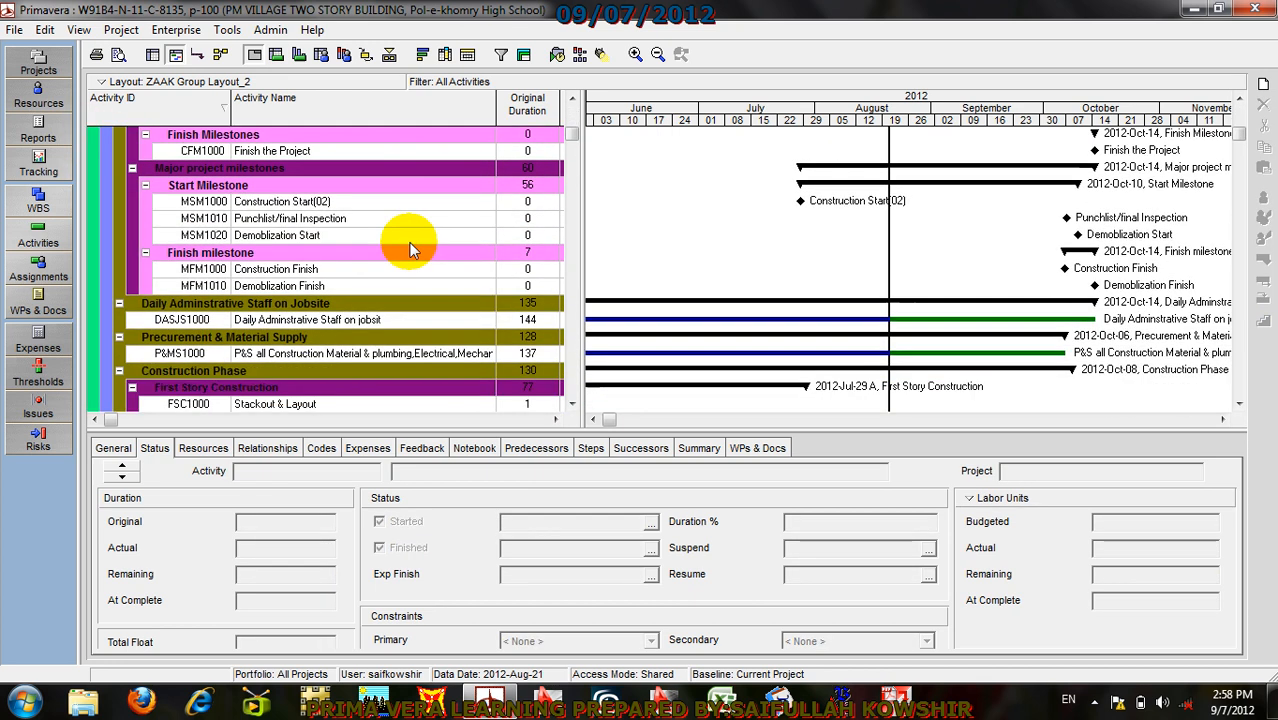
scroll(409, 233, "down", 15)
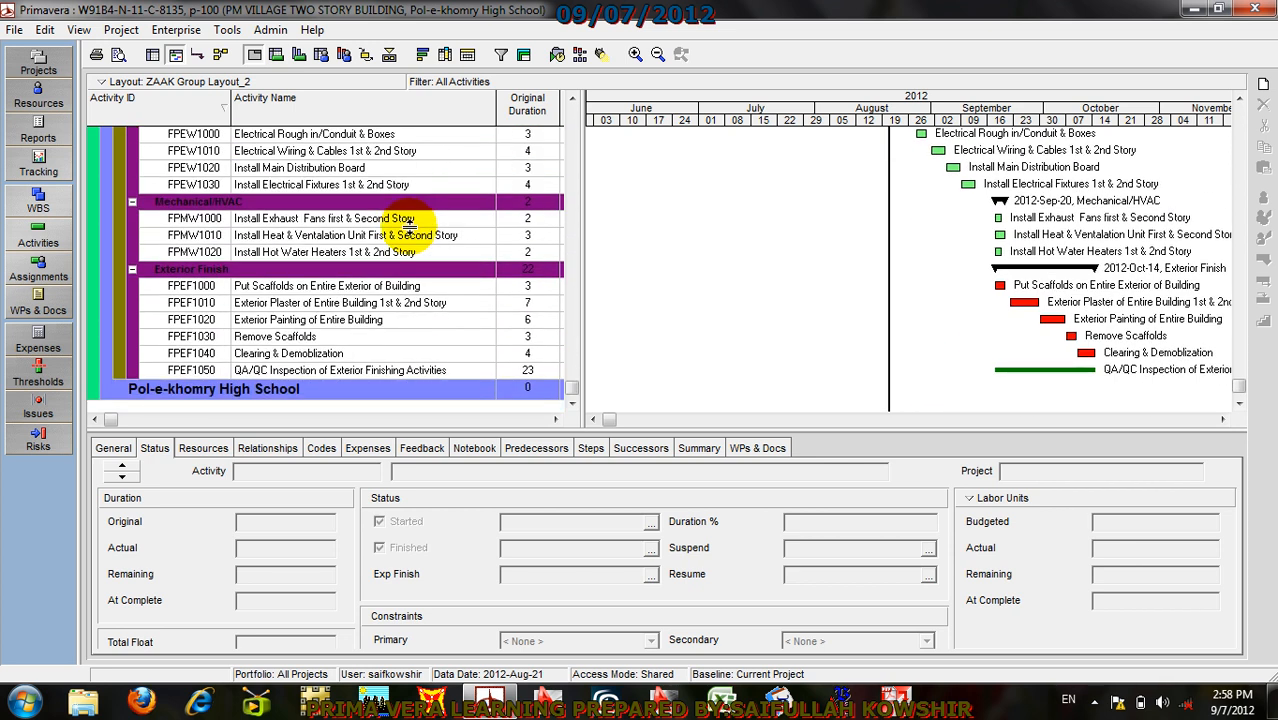
left_click(287, 388)
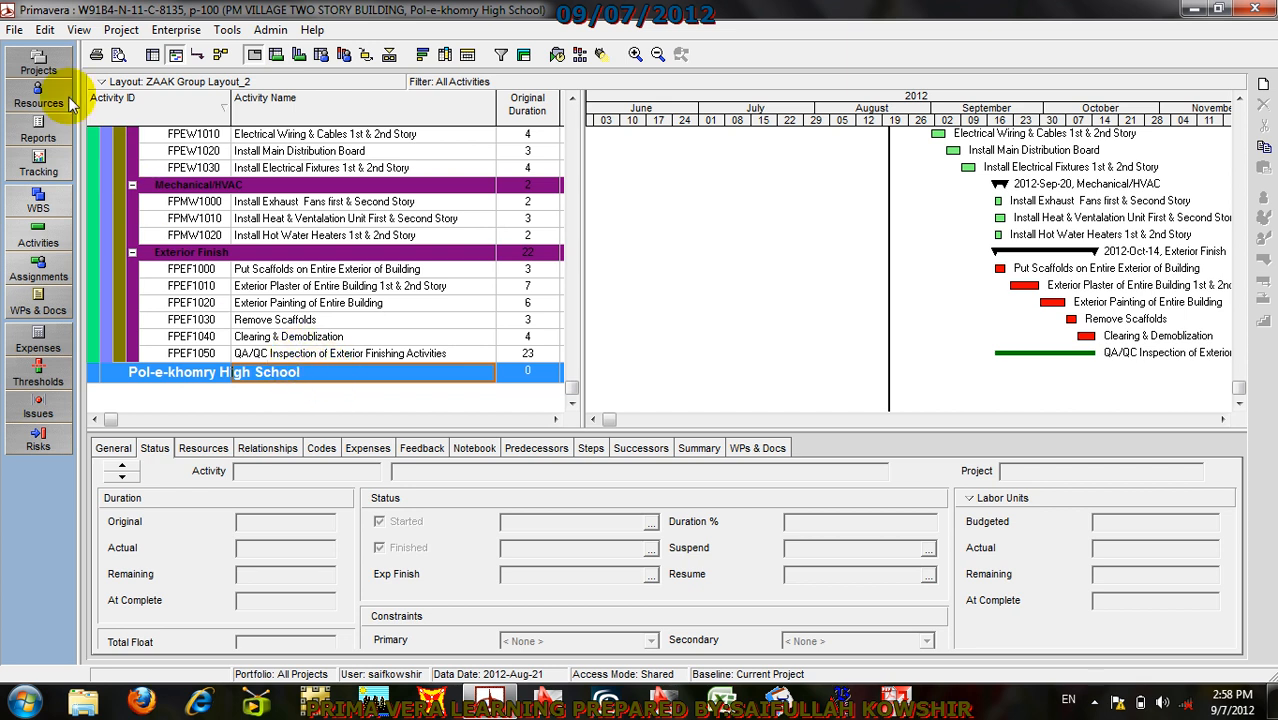
Step: Close all open projects and reopen only p-100, Pol-e-khomry High School, from the project list under AACC
left_click(40, 60)
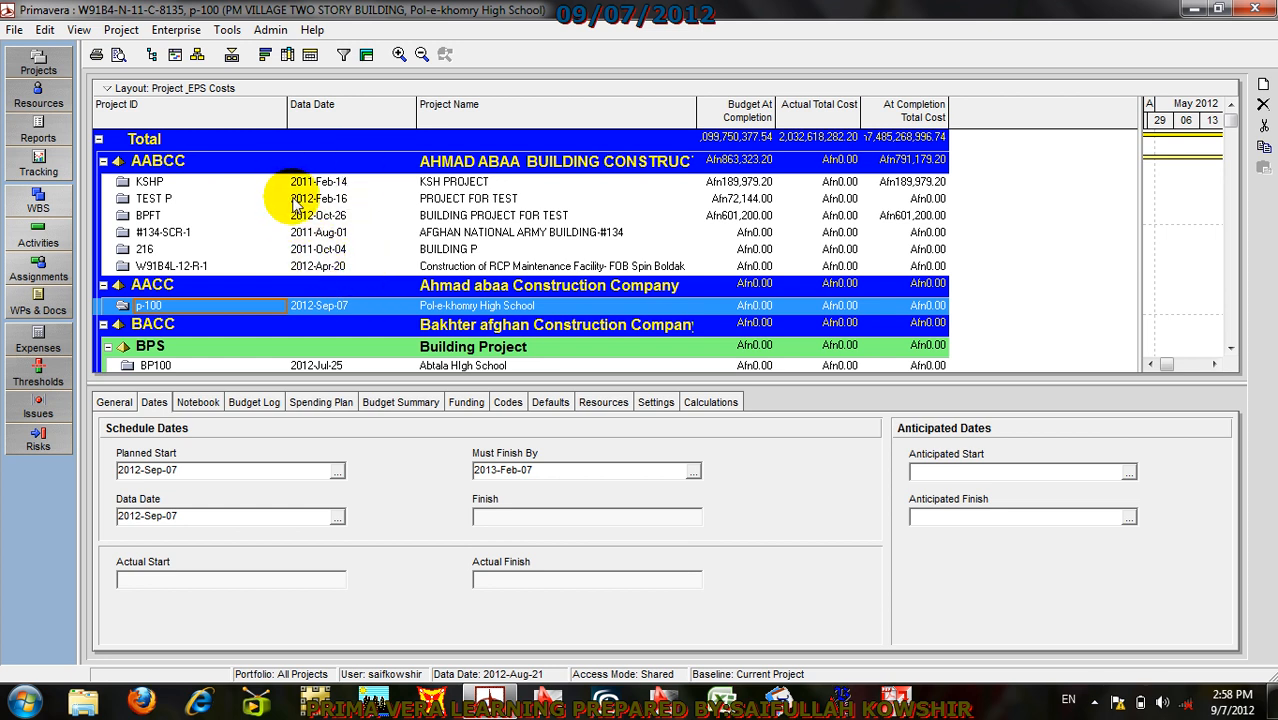
scroll(295, 200, "down", 2)
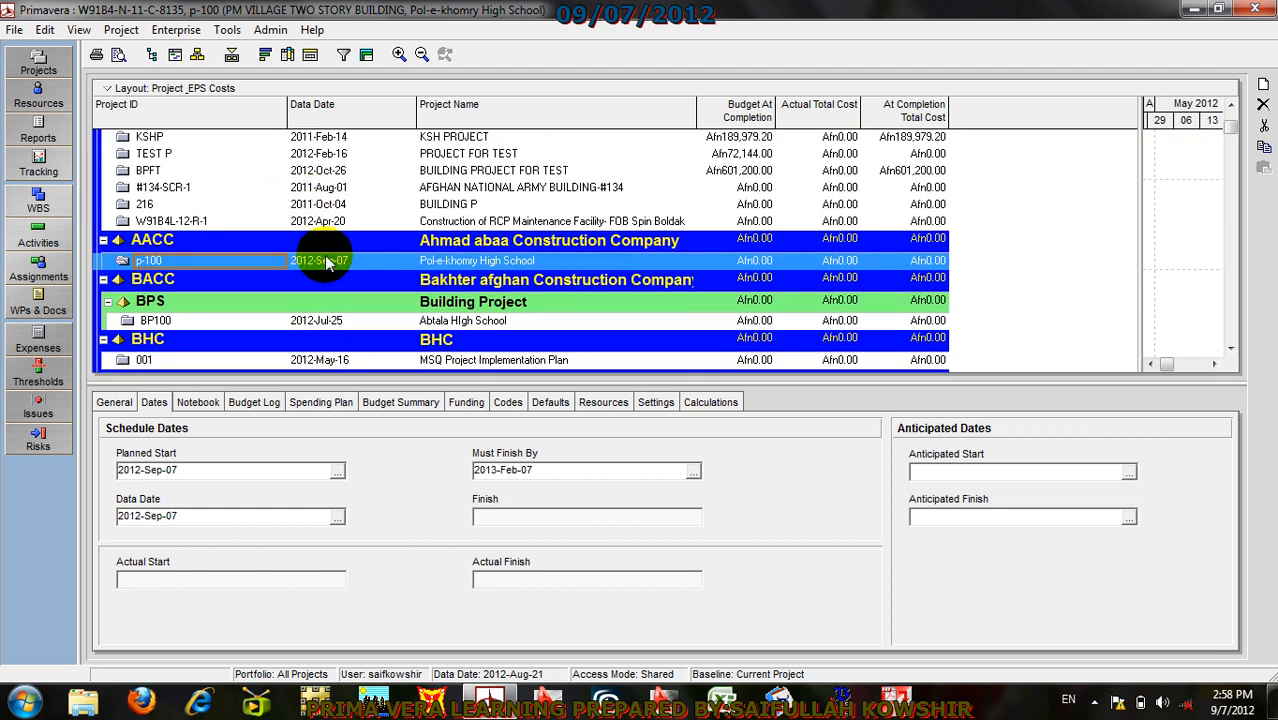
left_click(14, 29)
left_click(30, 88)
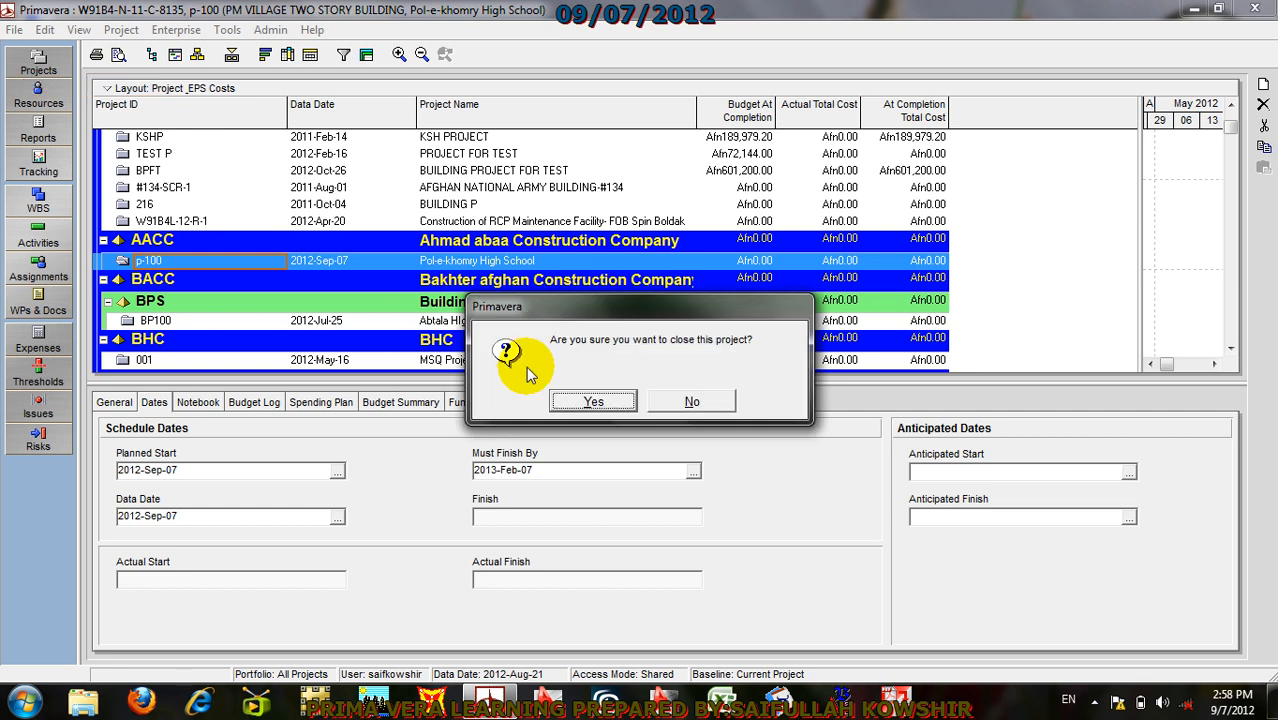
left_click(570, 400)
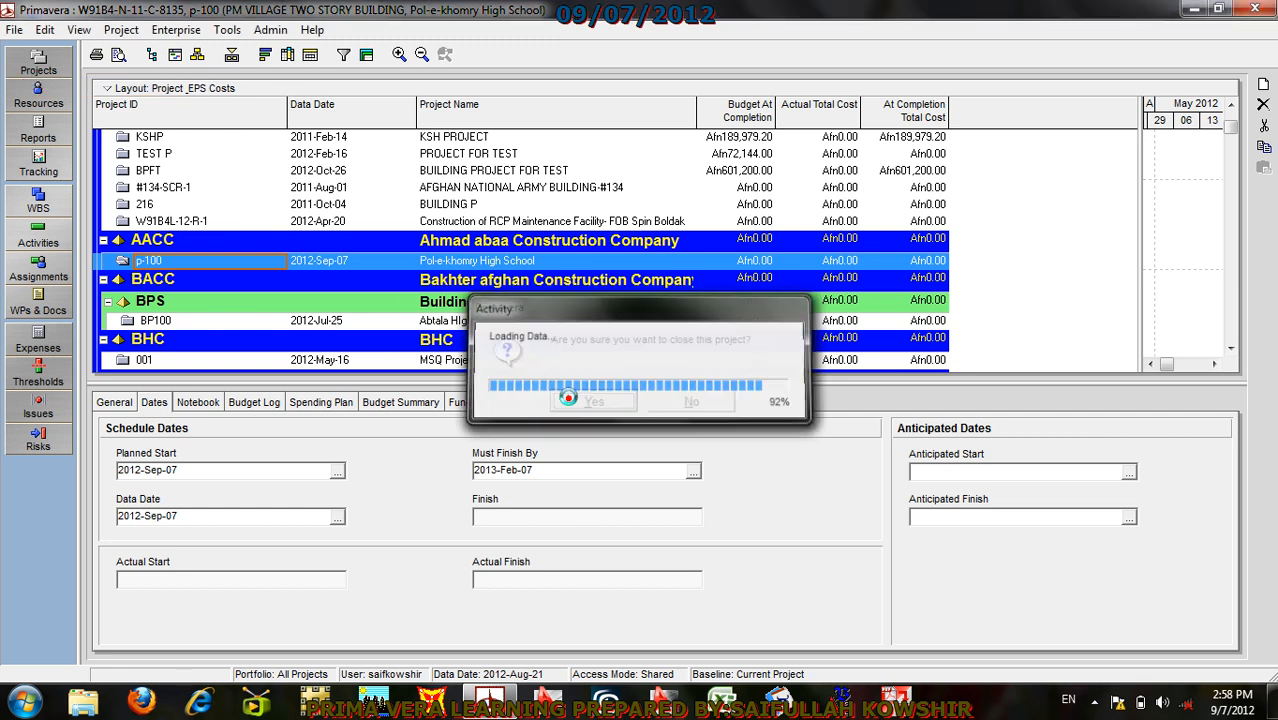
right_click(268, 260)
left_click(308, 268)
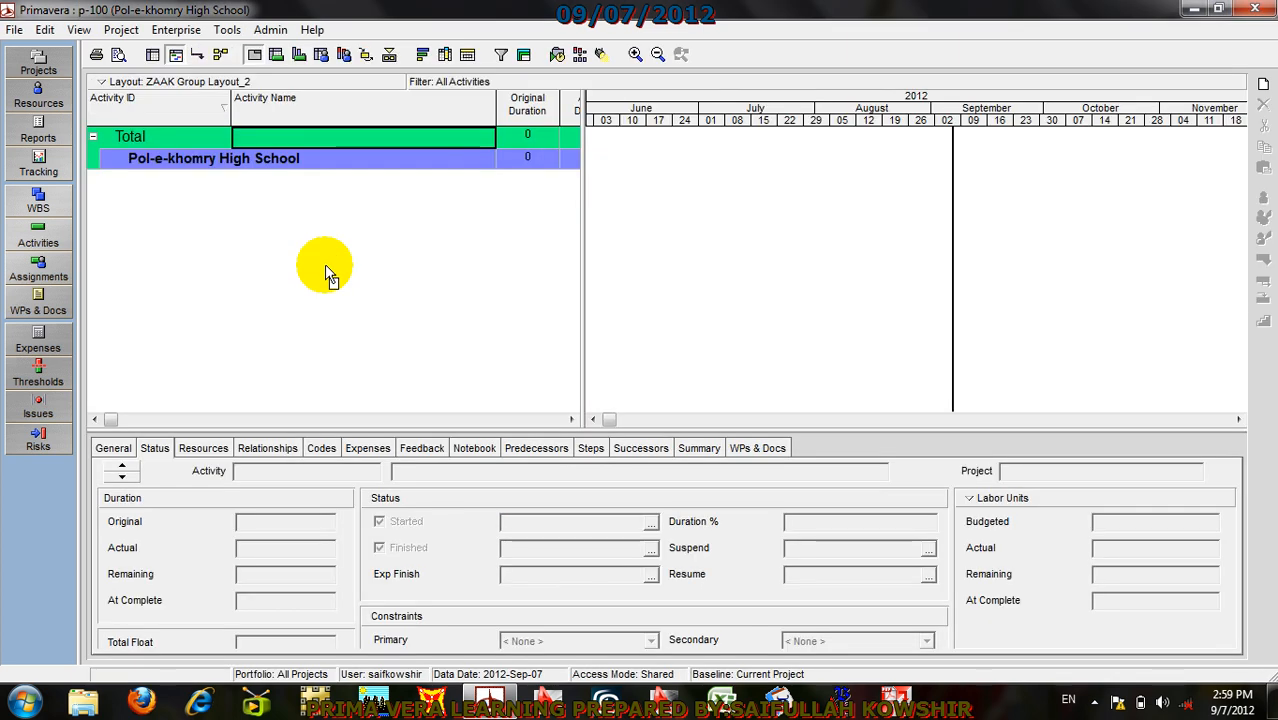
Step: Change the WBS code of the Pol-e-khomry High School project to PHS-100
left_click(262, 164)
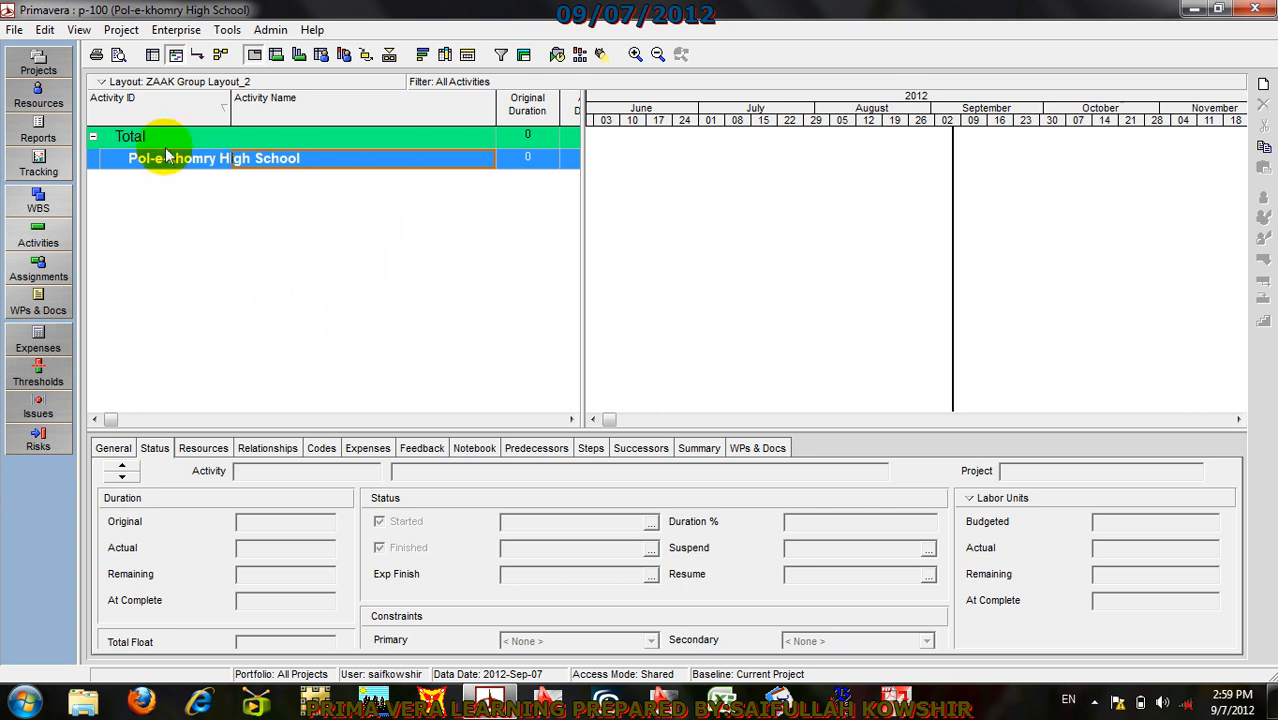
left_click(240, 162)
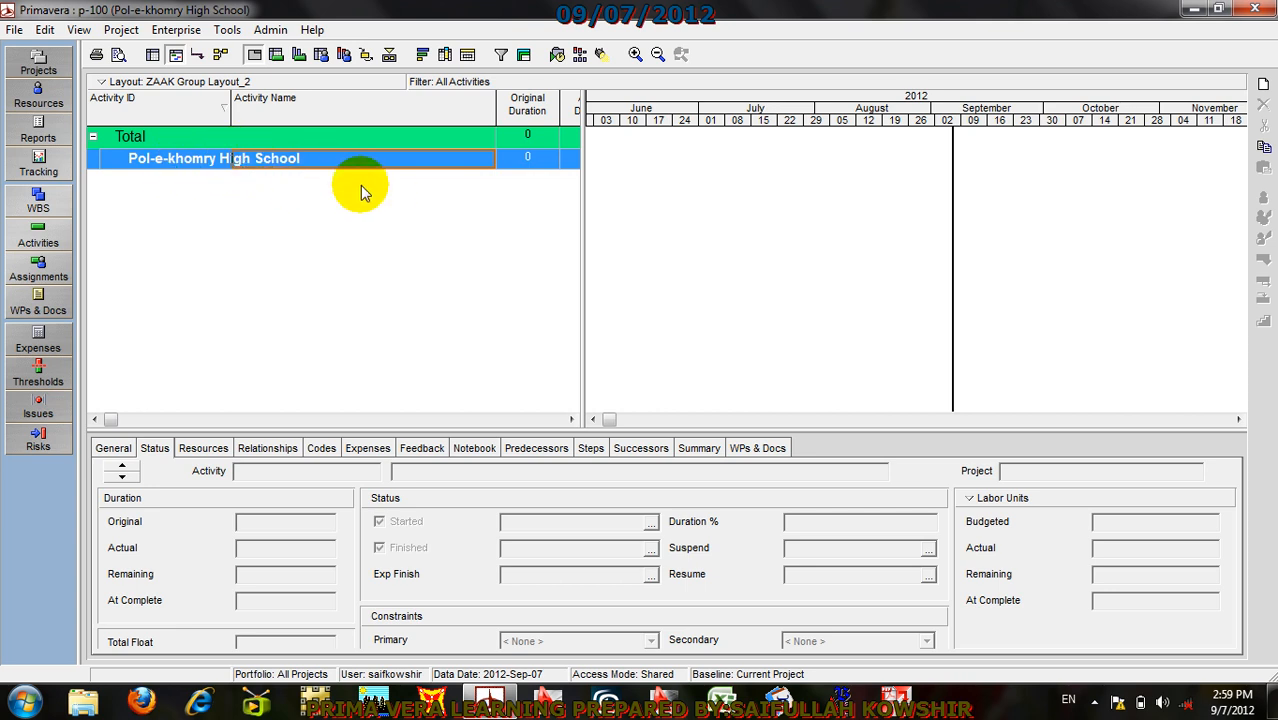
left_click(40, 205)
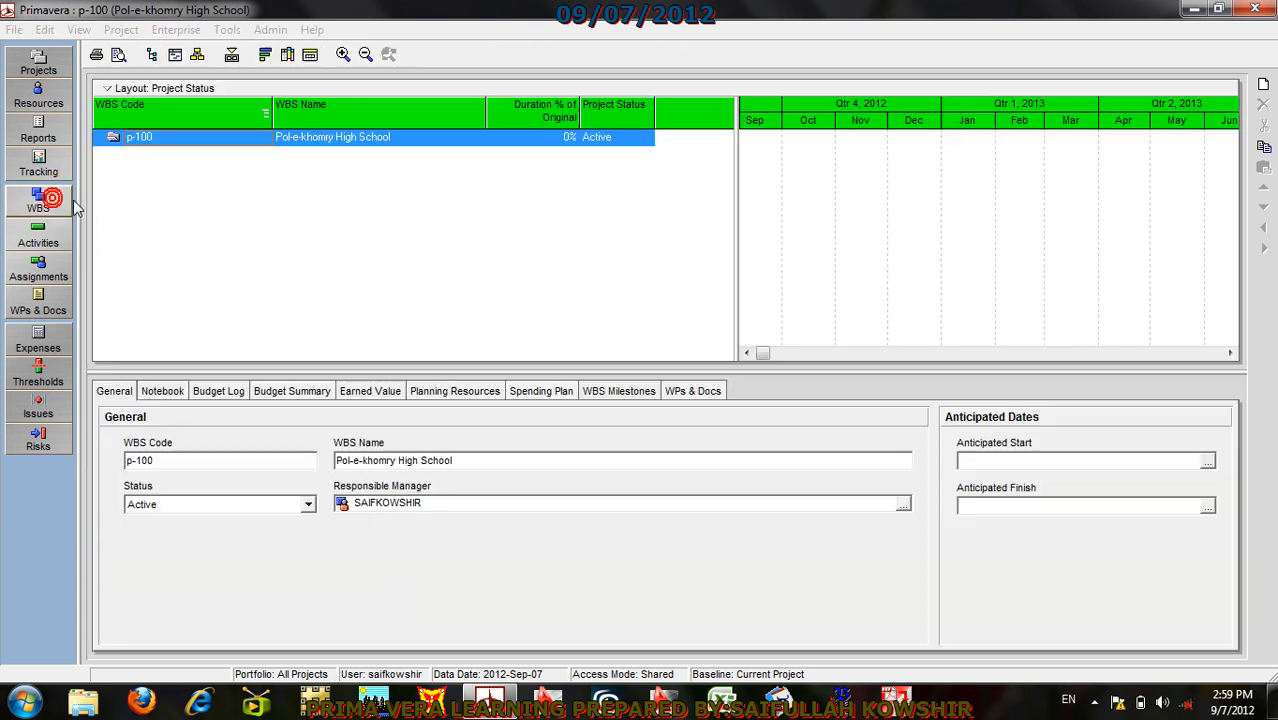
left_click(152, 136)
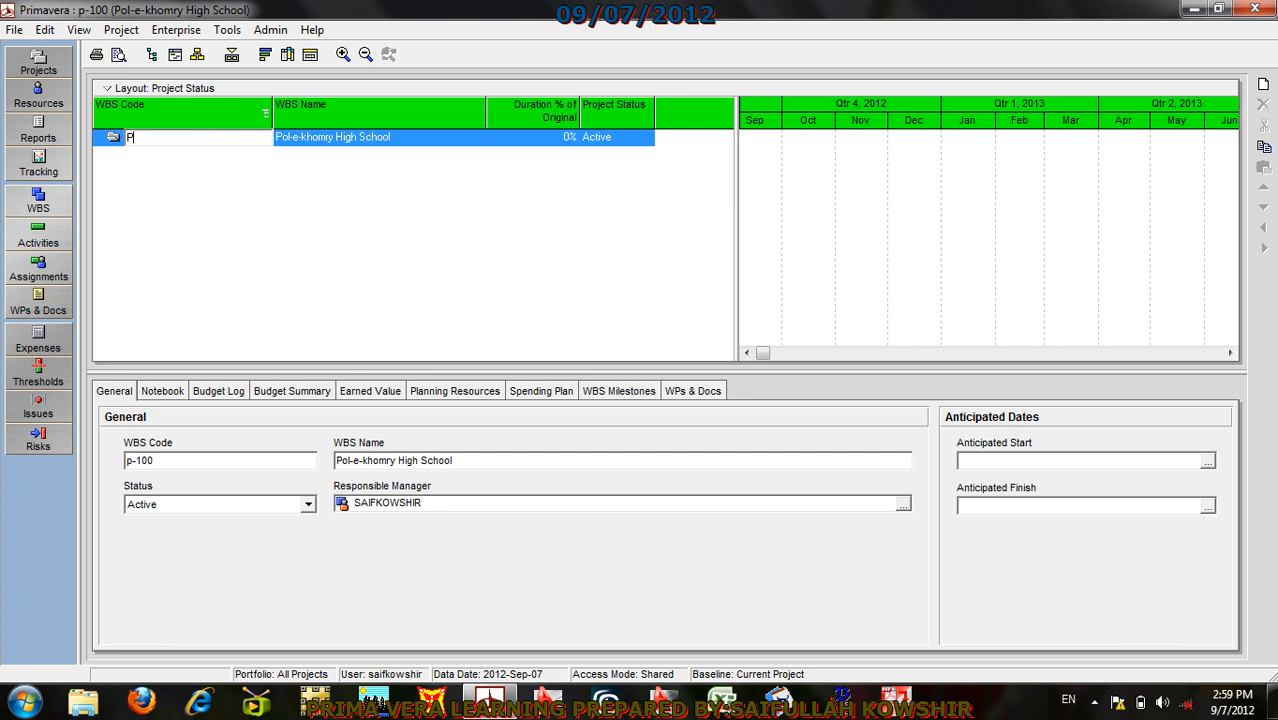
type("PH")
left_click(175, 142)
type("S-100")
left_click(365, 136)
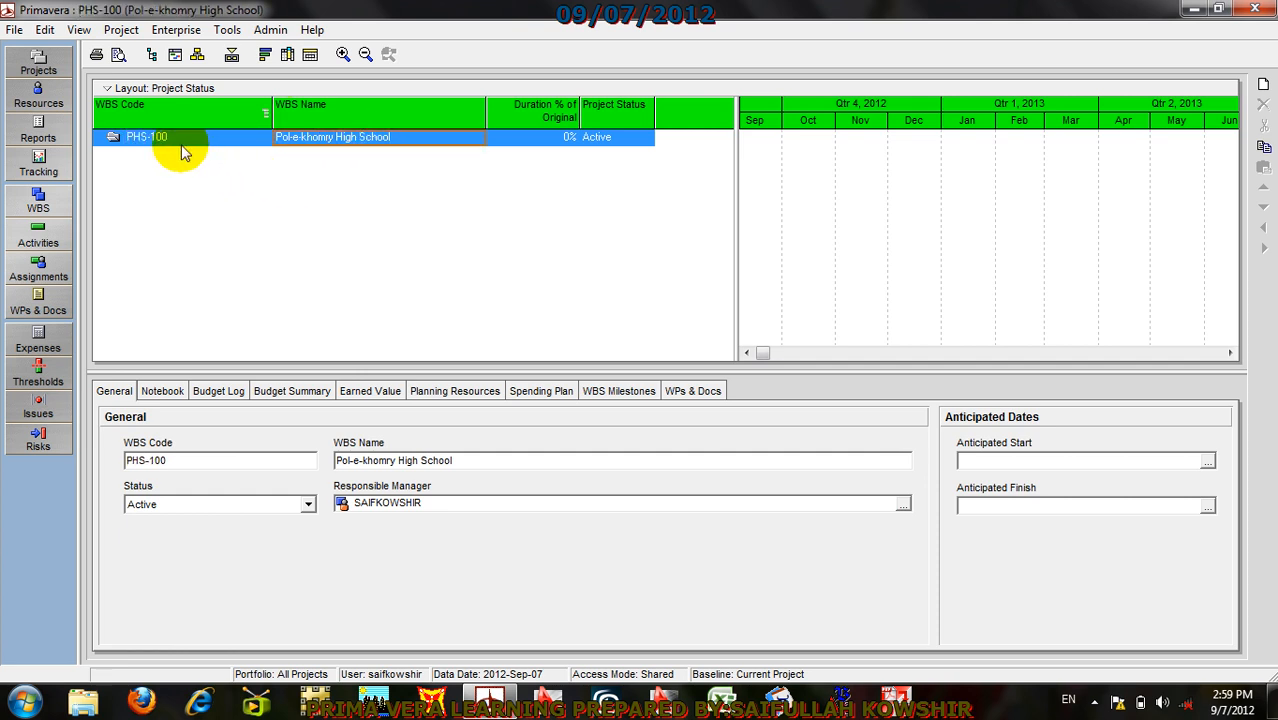
Step: Add a WBS element under PHS-100 and name it "Cantractual Mile stones"
right_click(290, 144)
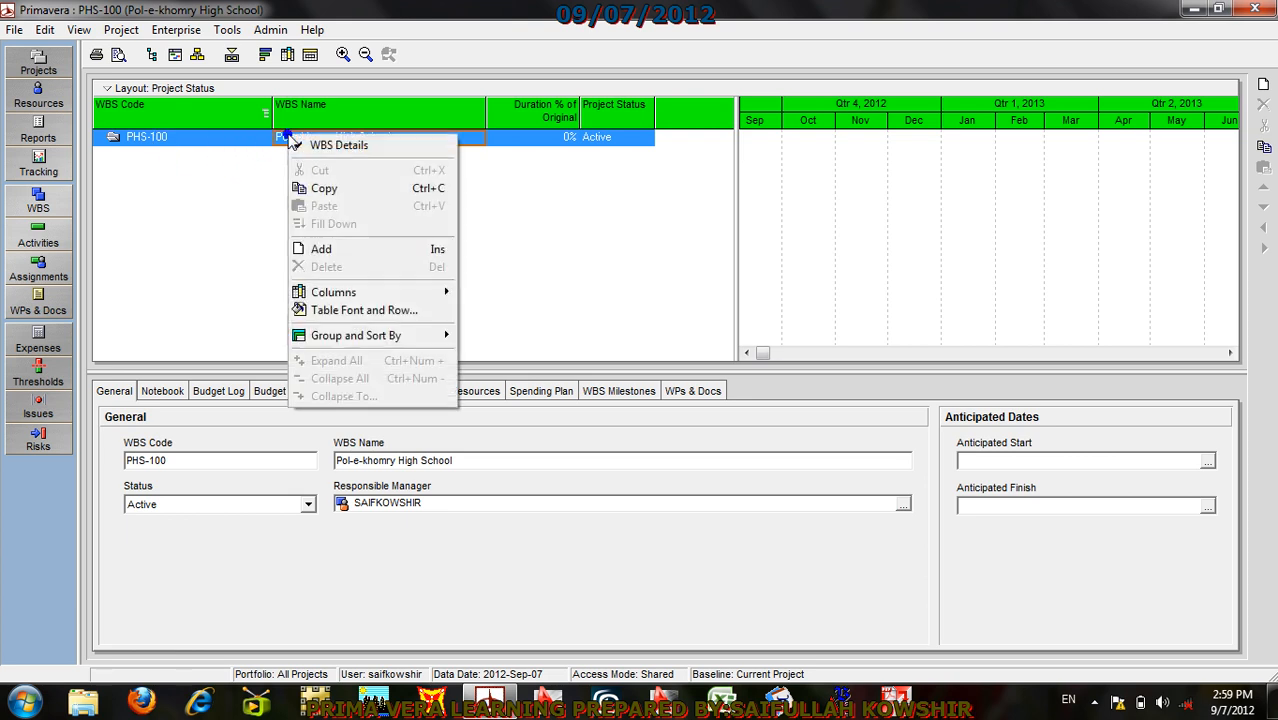
left_click(335, 250)
left_click(371, 155)
left_click(366, 155)
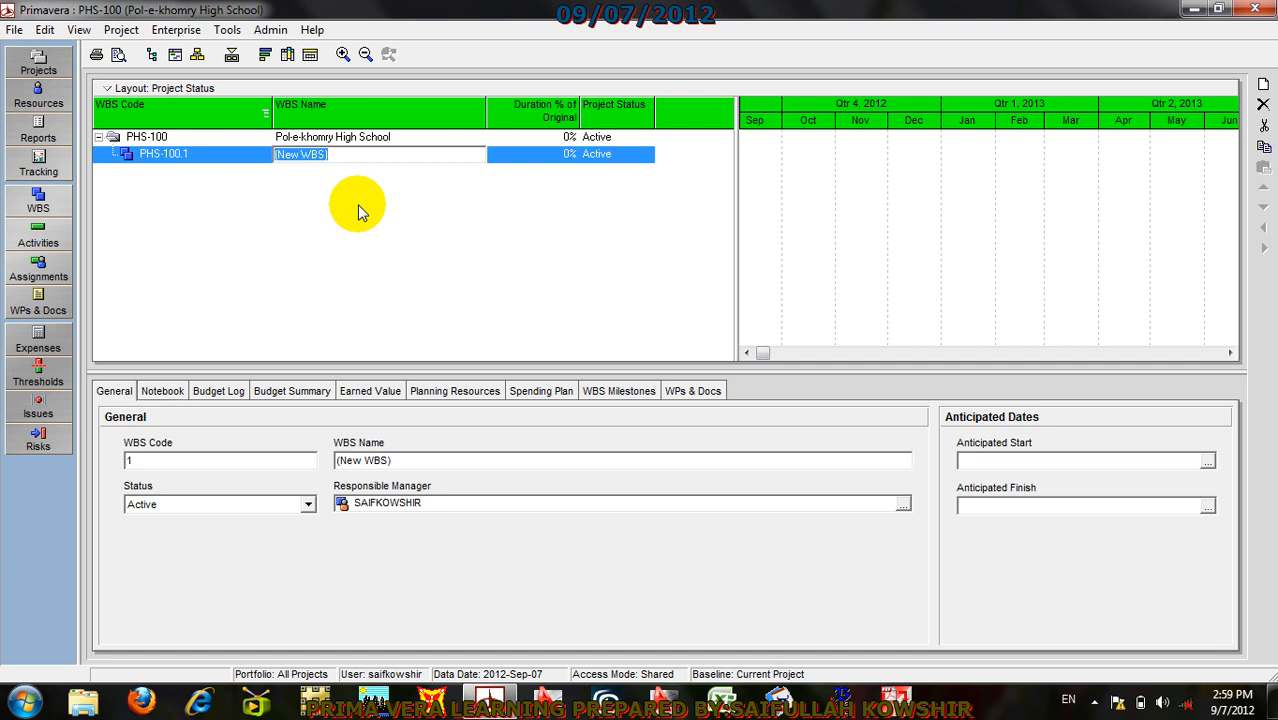
type("Can")
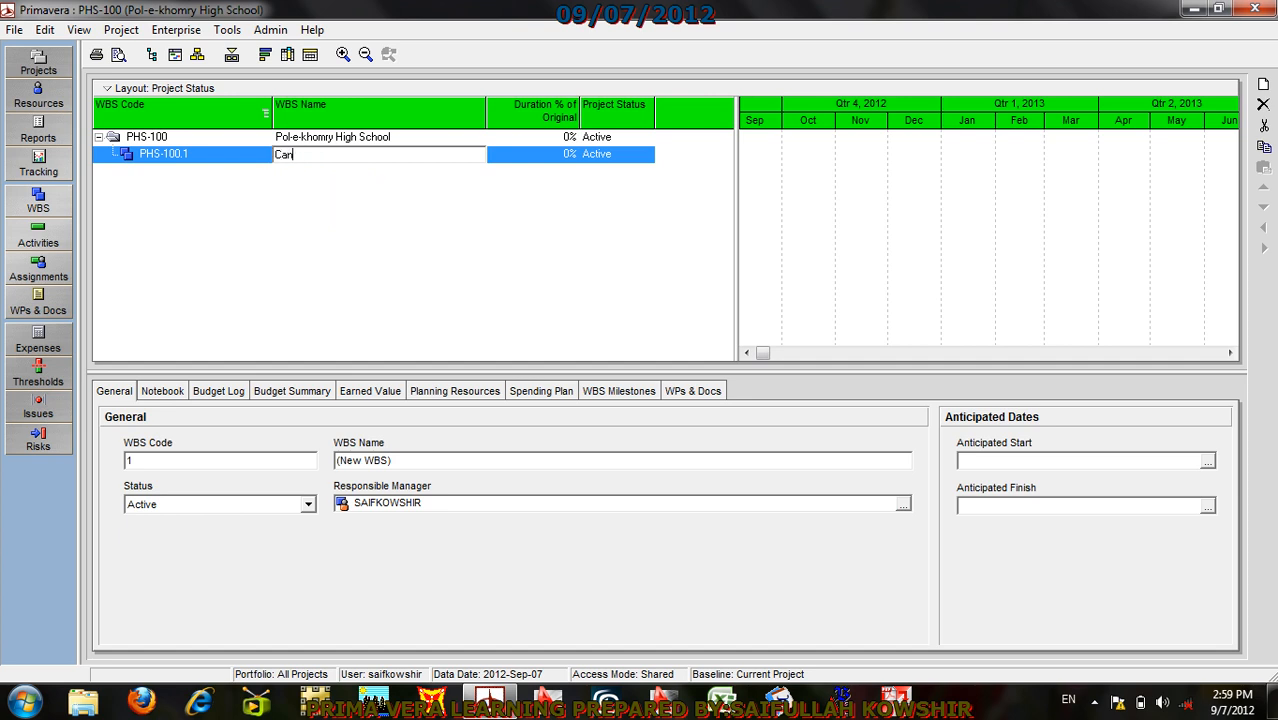
type("tractual Mile stones")
left_click(522, 160)
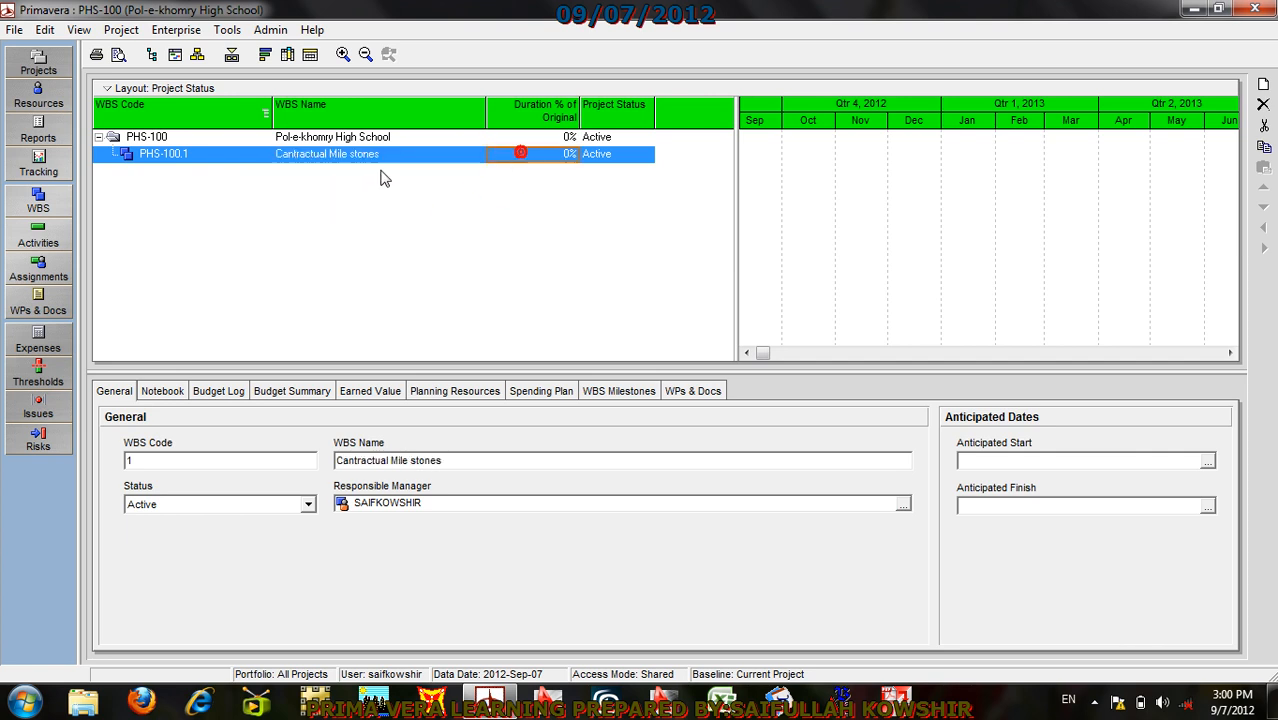
Step: Add a second WBS element under PHS-100 and name it "Project major Milestones"
left_click(197, 137)
right_click(197, 137)
left_click(234, 245)
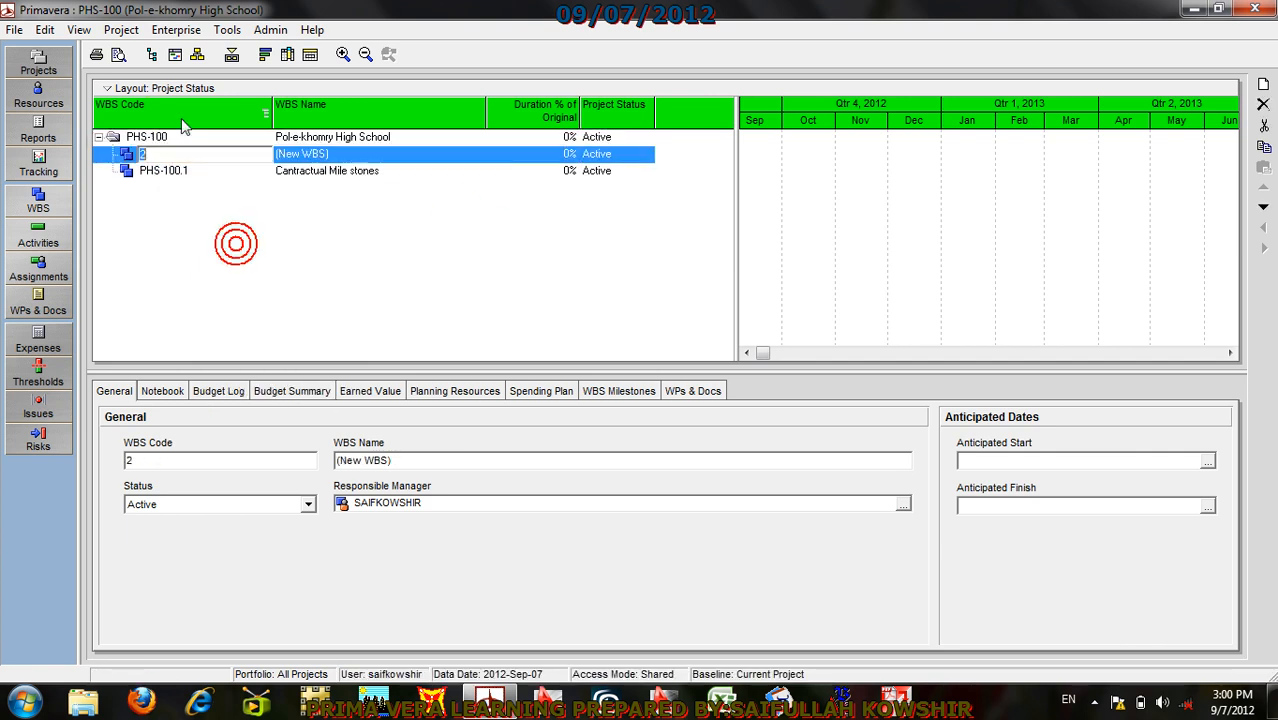
left_click(368, 150)
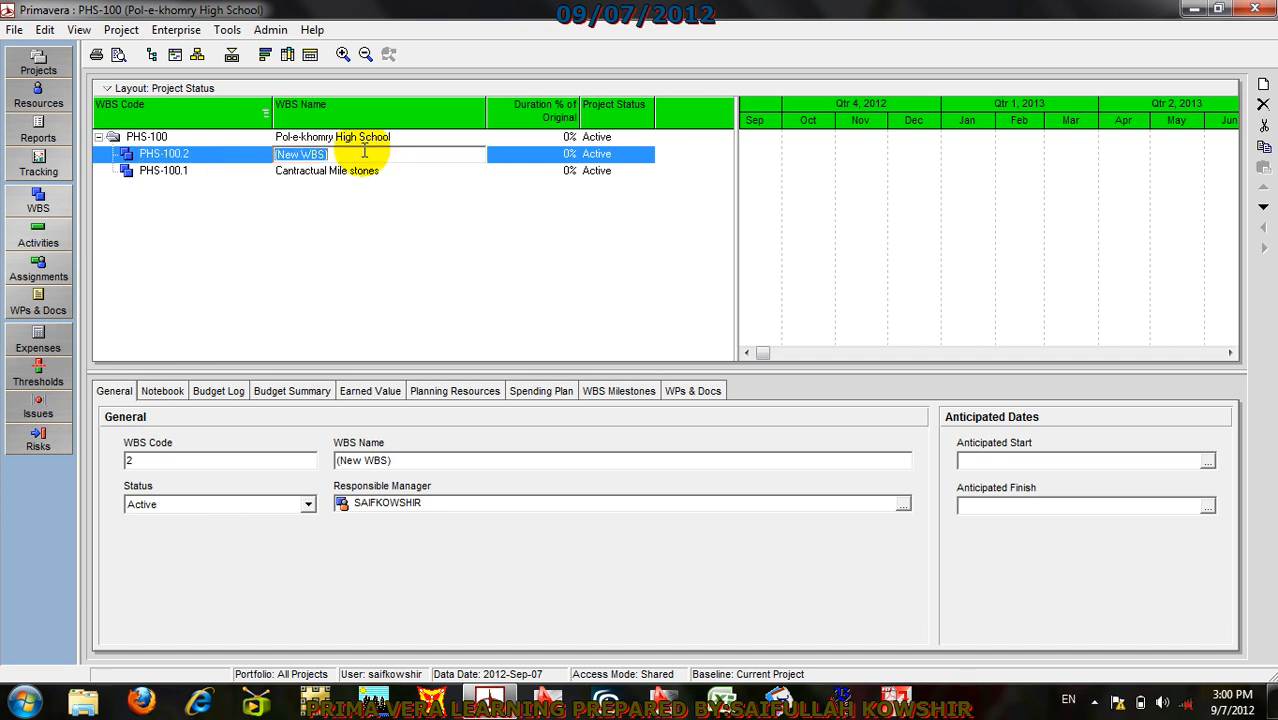
type("Pro")
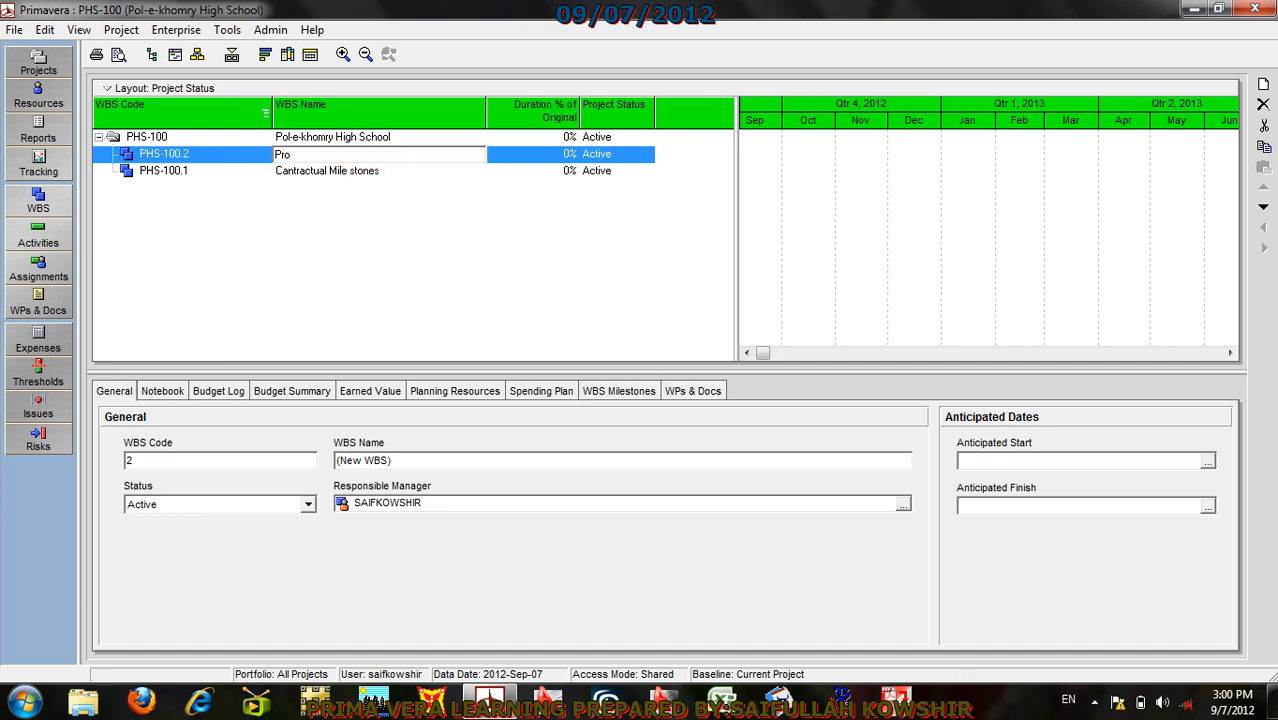
type("ject major Milestones")
Step: Add a third WBS element directly under PHS-100 and name it "Precurement"
left_click(178, 136)
right_click(179, 136)
left_click(228, 250)
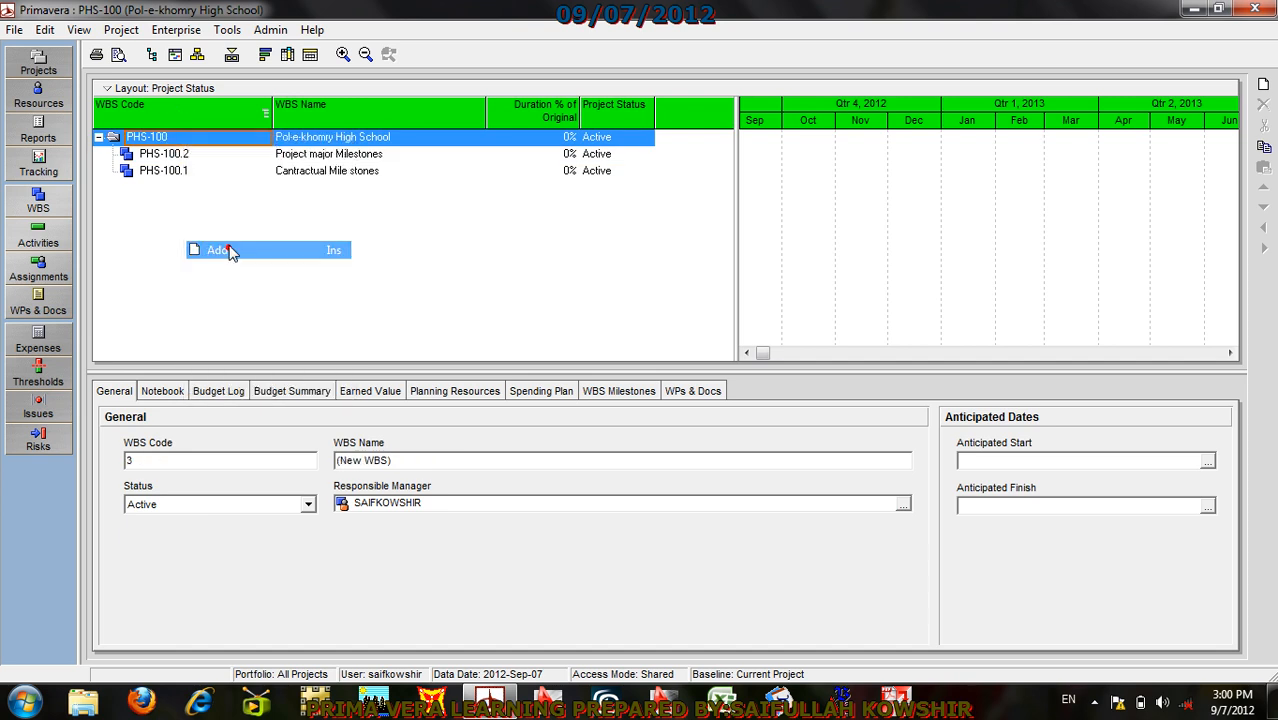
left_click(369, 153)
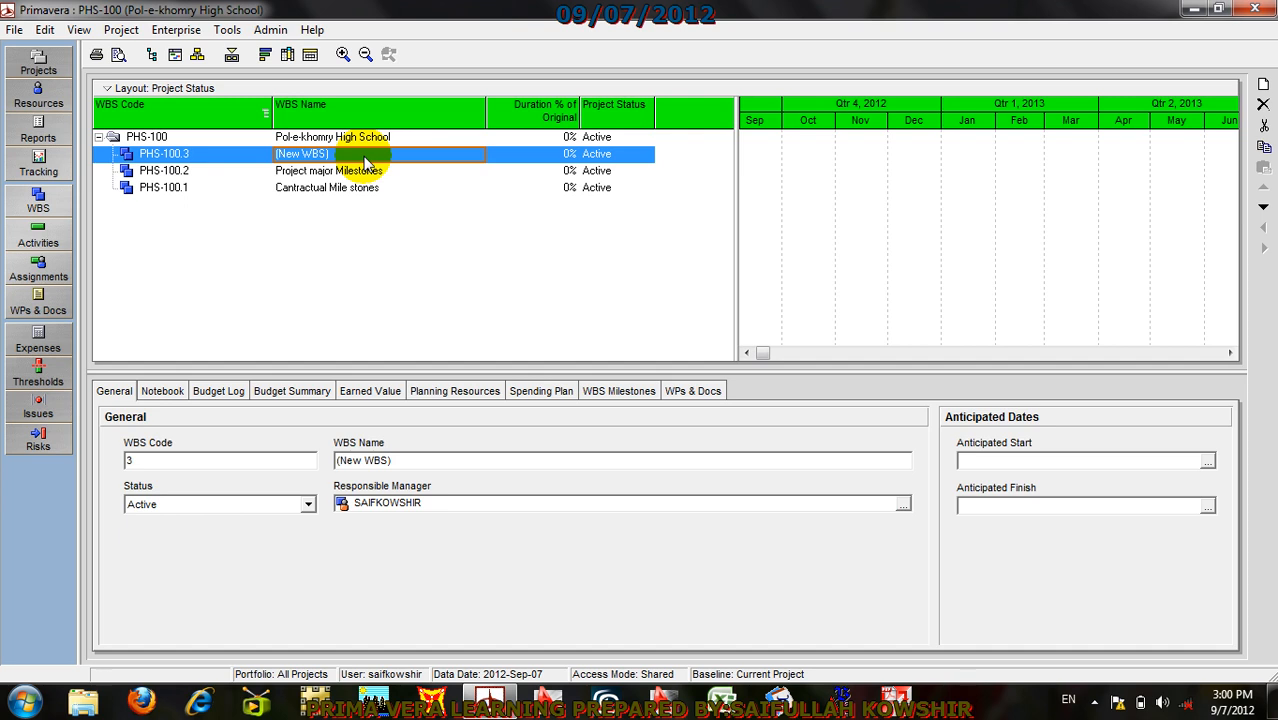
left_click(363, 156)
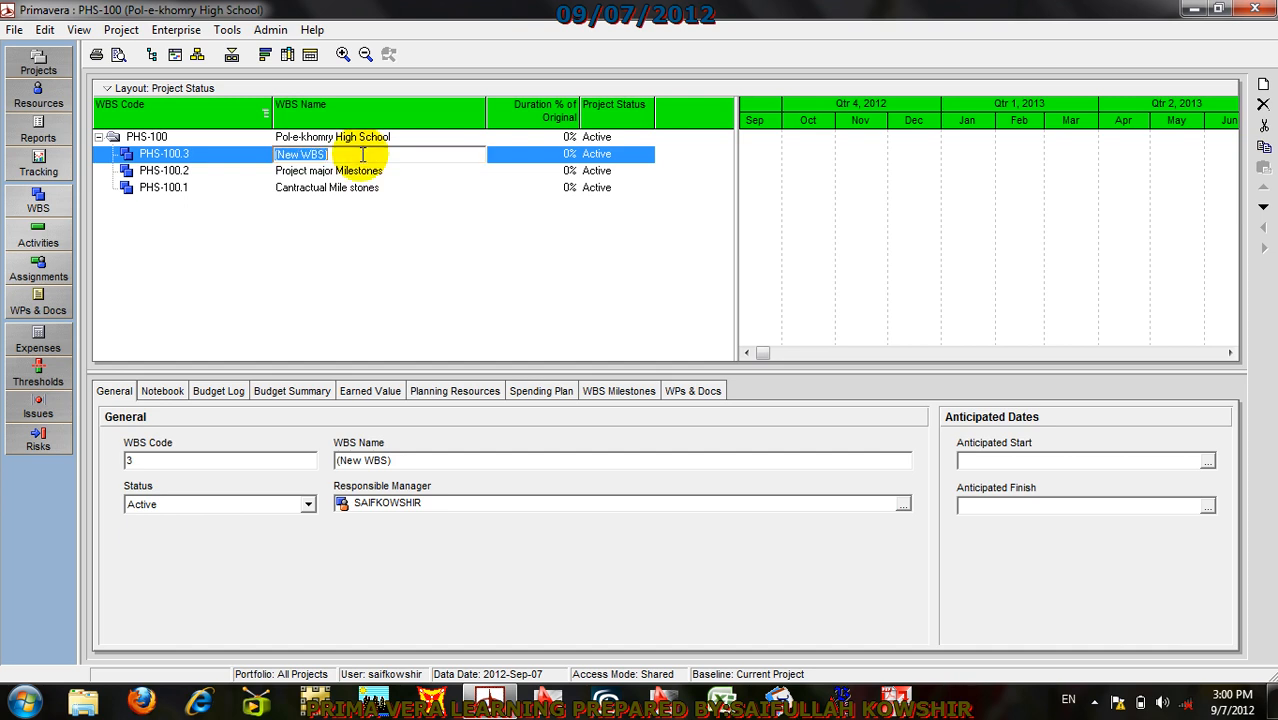
type("Precurement")
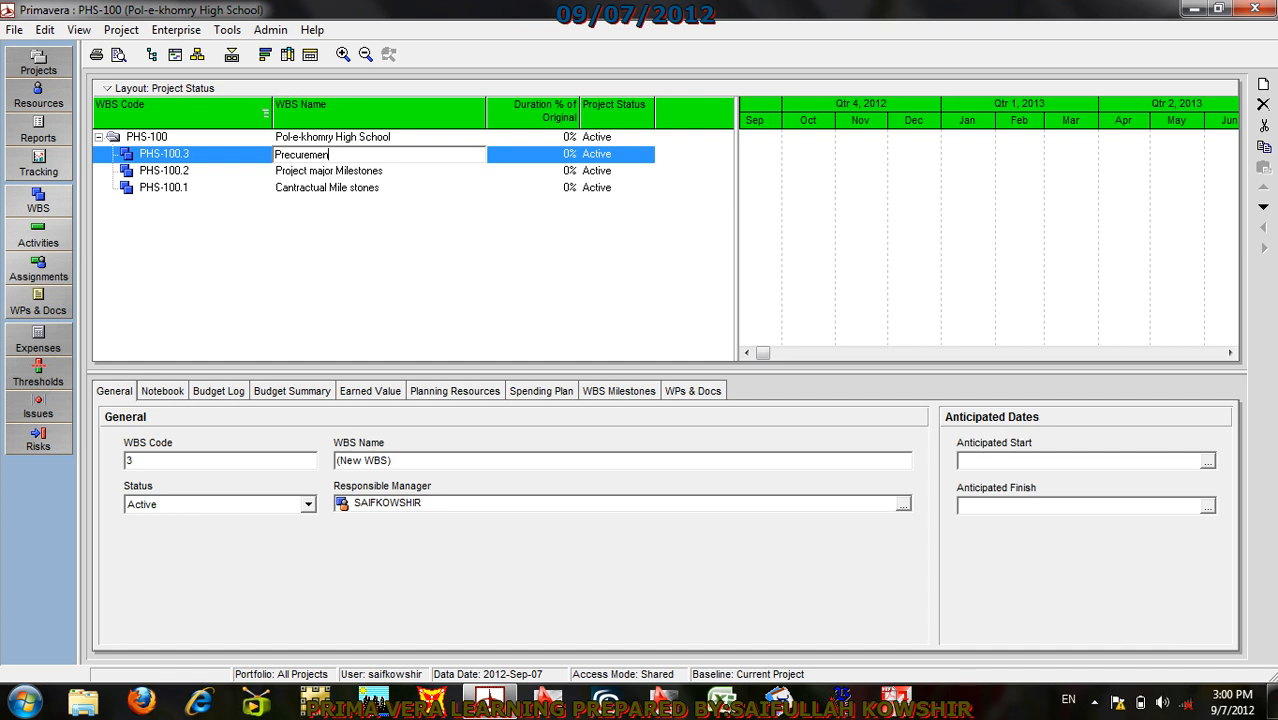
left_click(265, 157)
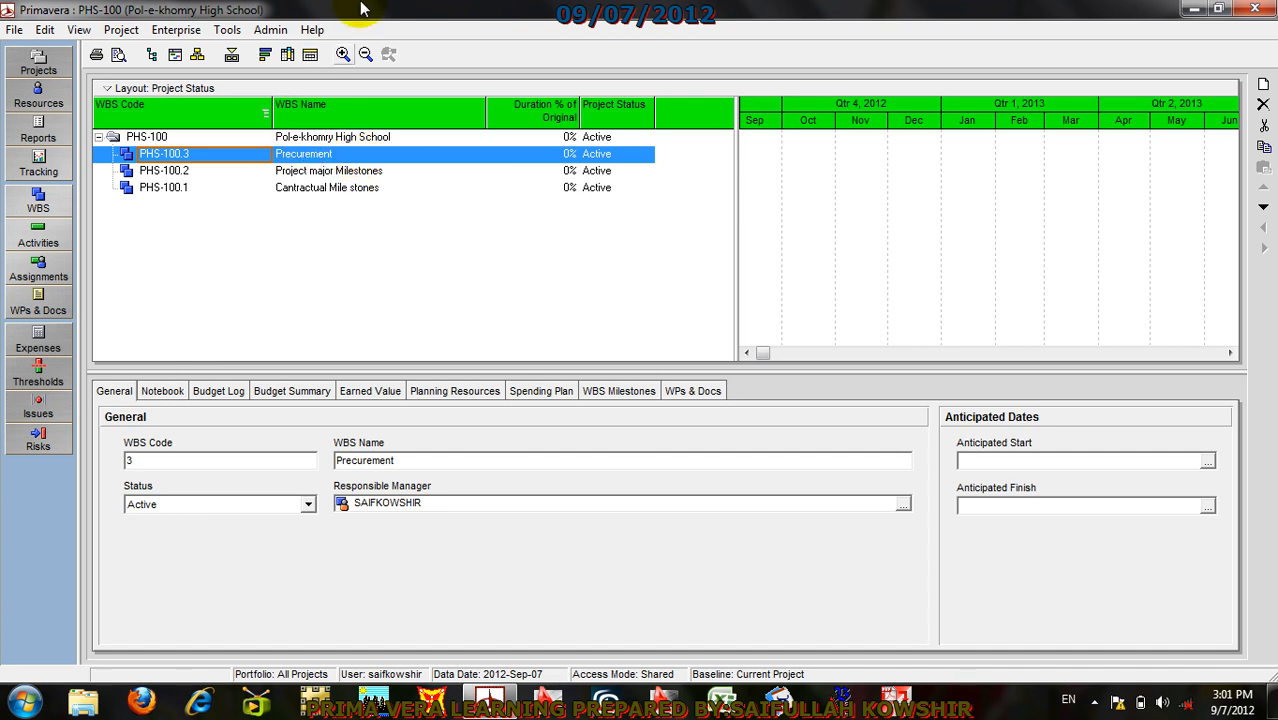
Step: Add a fourth WBS element under PHS-100 and name it "Daily Admanistrative Staff on Jobsite"
right_click(312, 135)
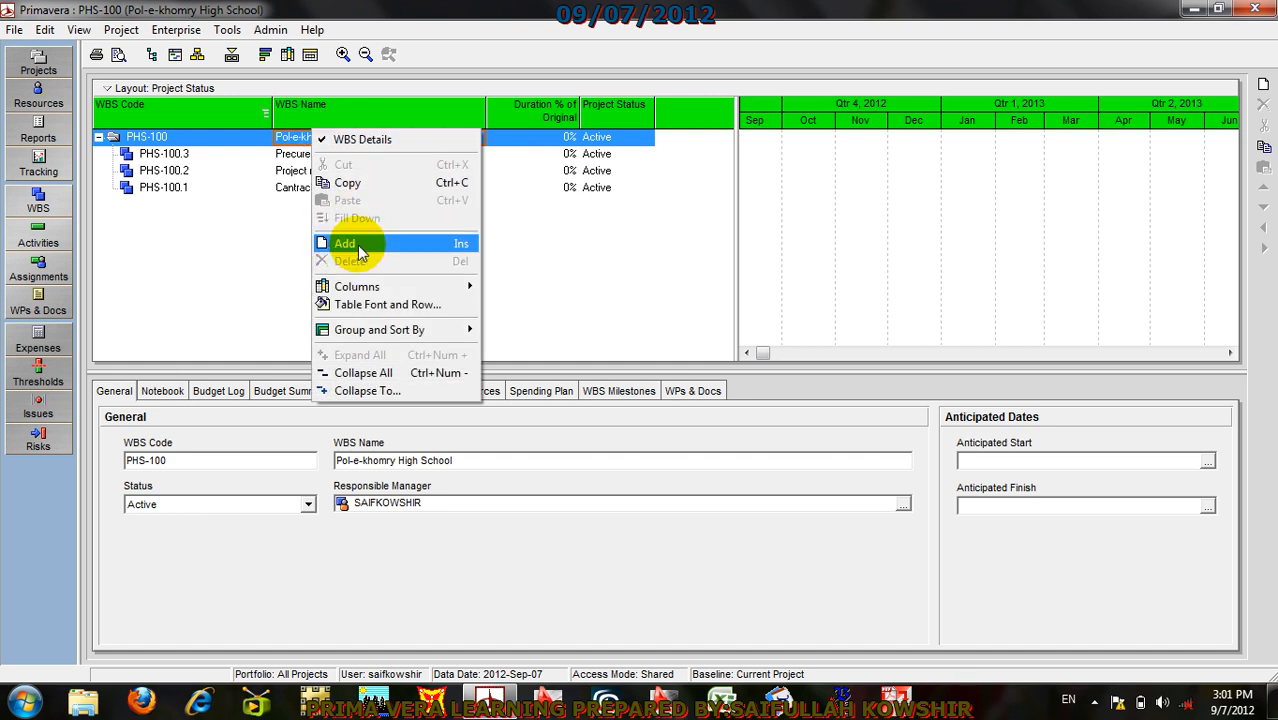
left_click(357, 244)
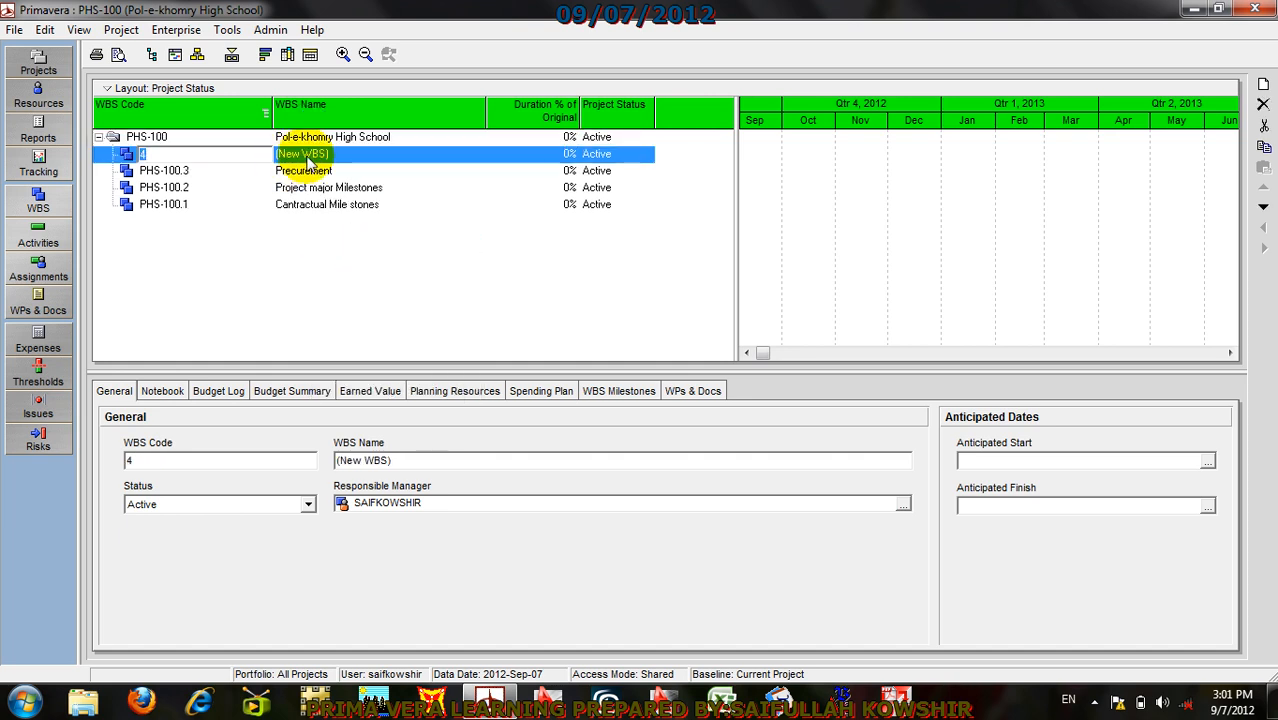
left_click(357, 155)
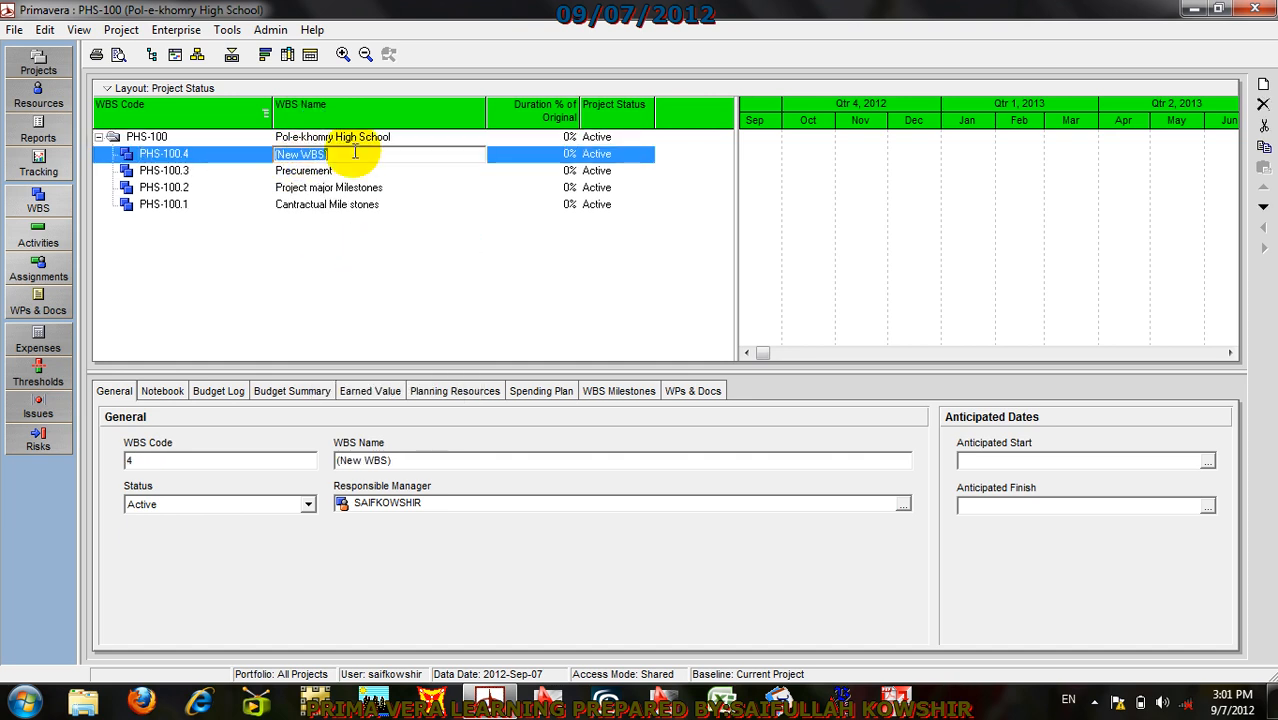
type("Daily ")
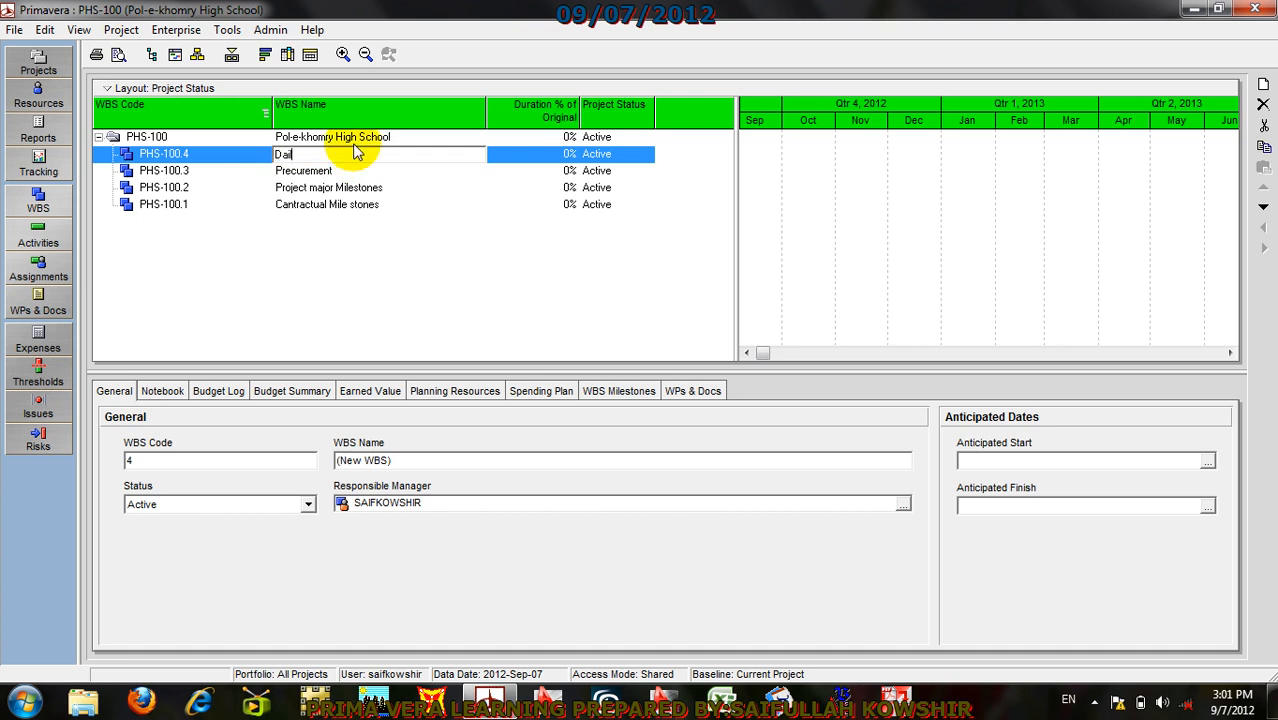
type("Adma")
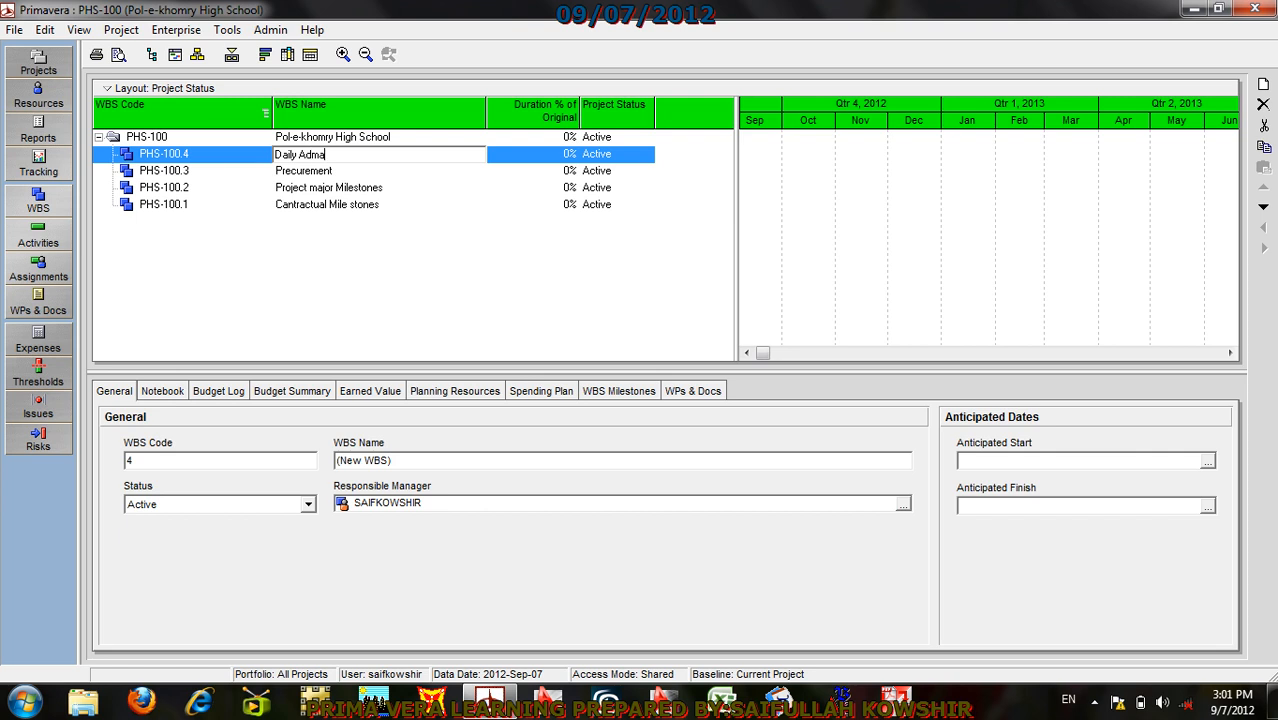
type("nistrative Staff on Jobsite")
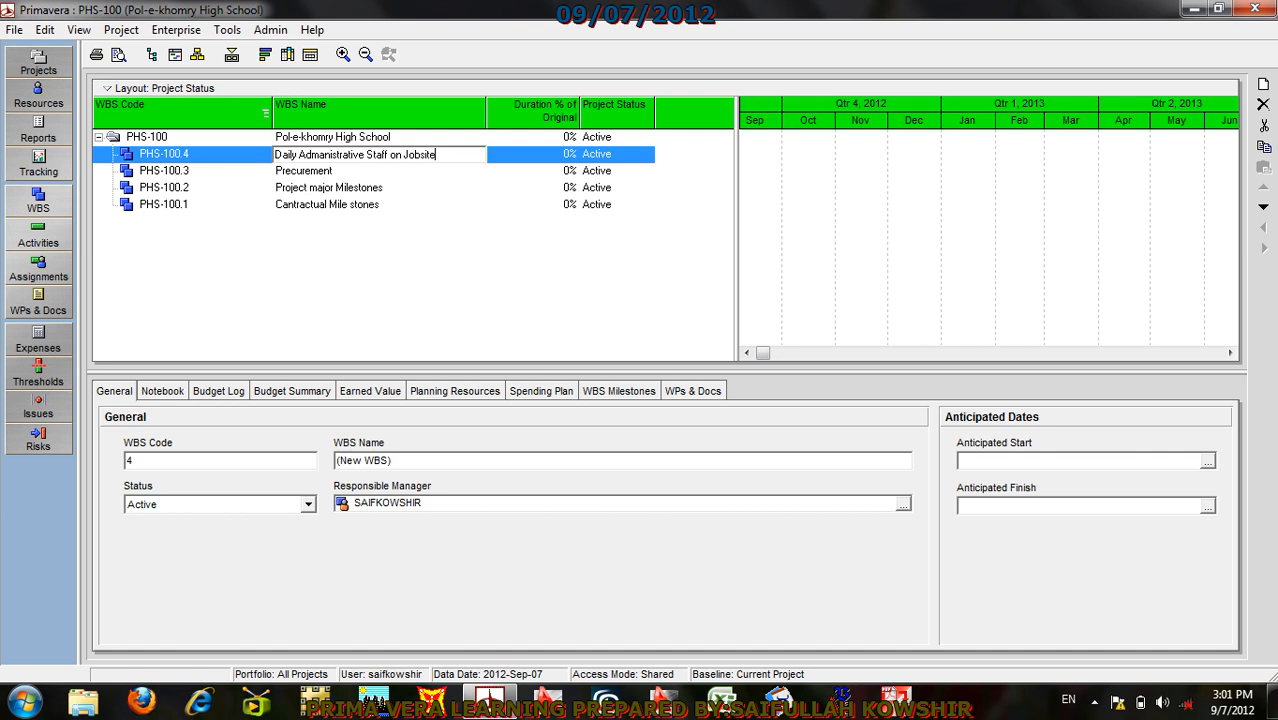
left_click(252, 153)
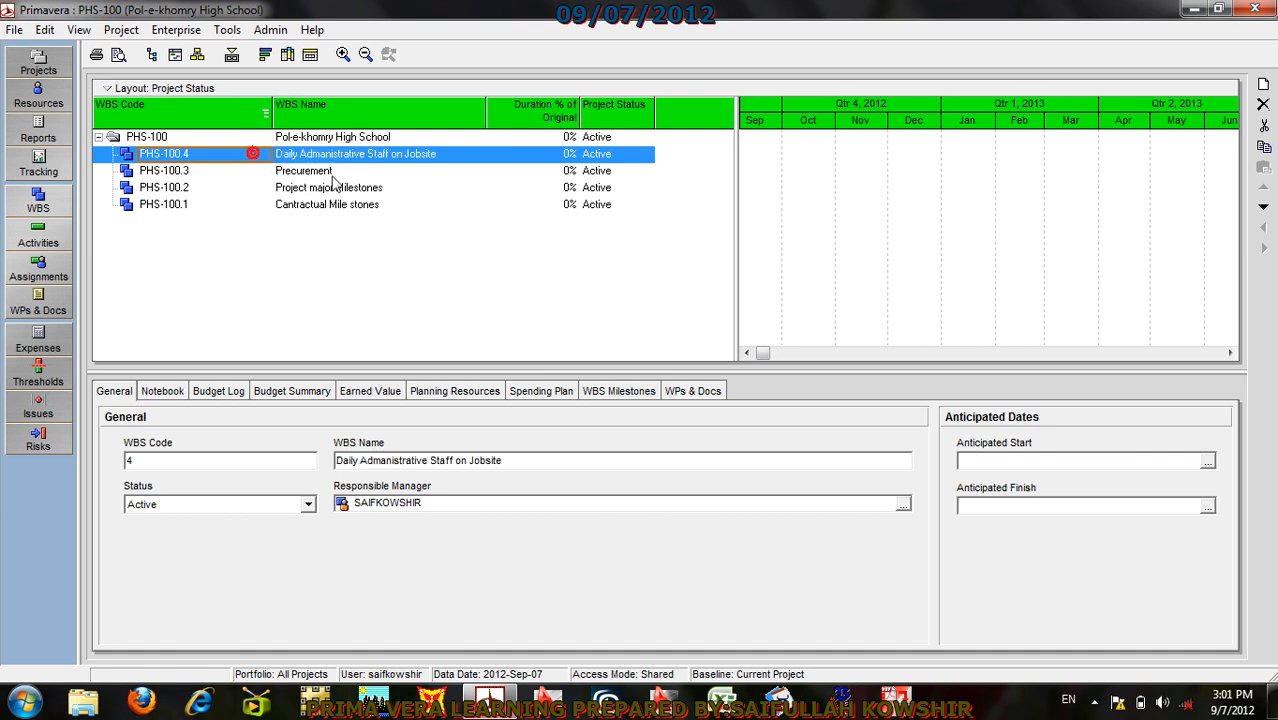
left_click(241, 206)
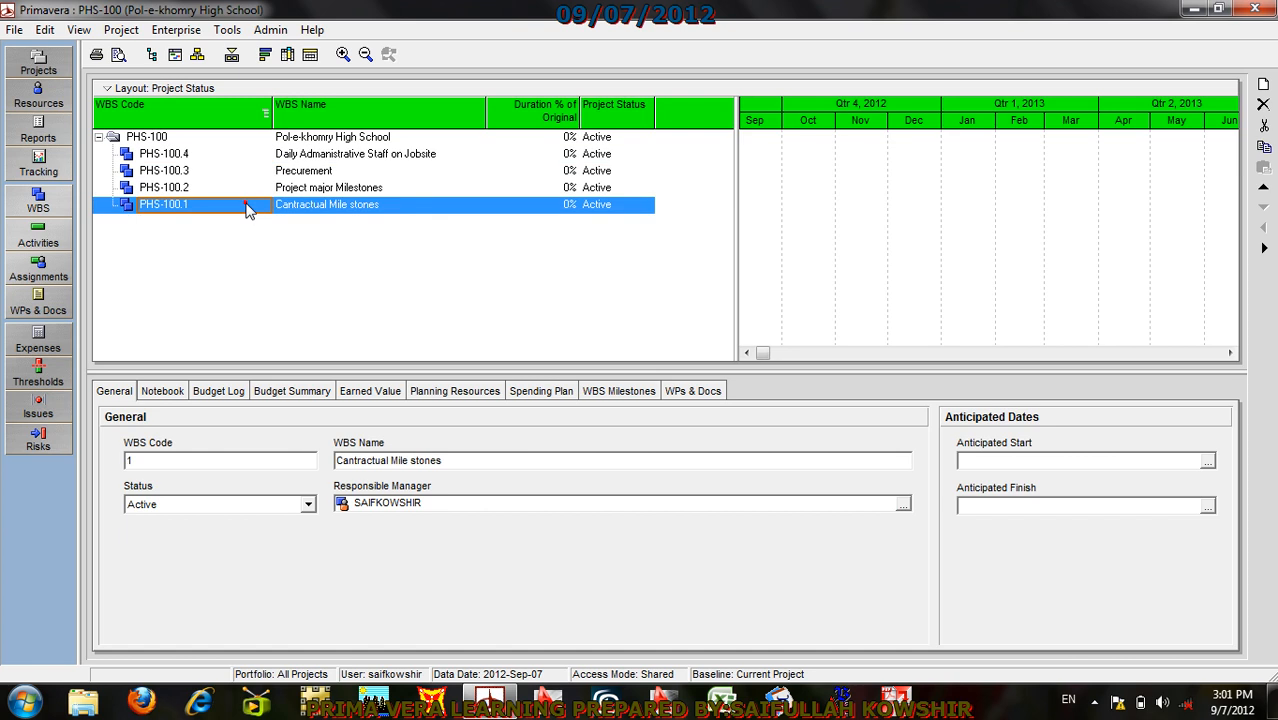
Step: Add a fifth WBS element under PHS-100 and name it "Construction Phase"
left_click(282, 139)
right_click(282, 139)
left_click(310, 244)
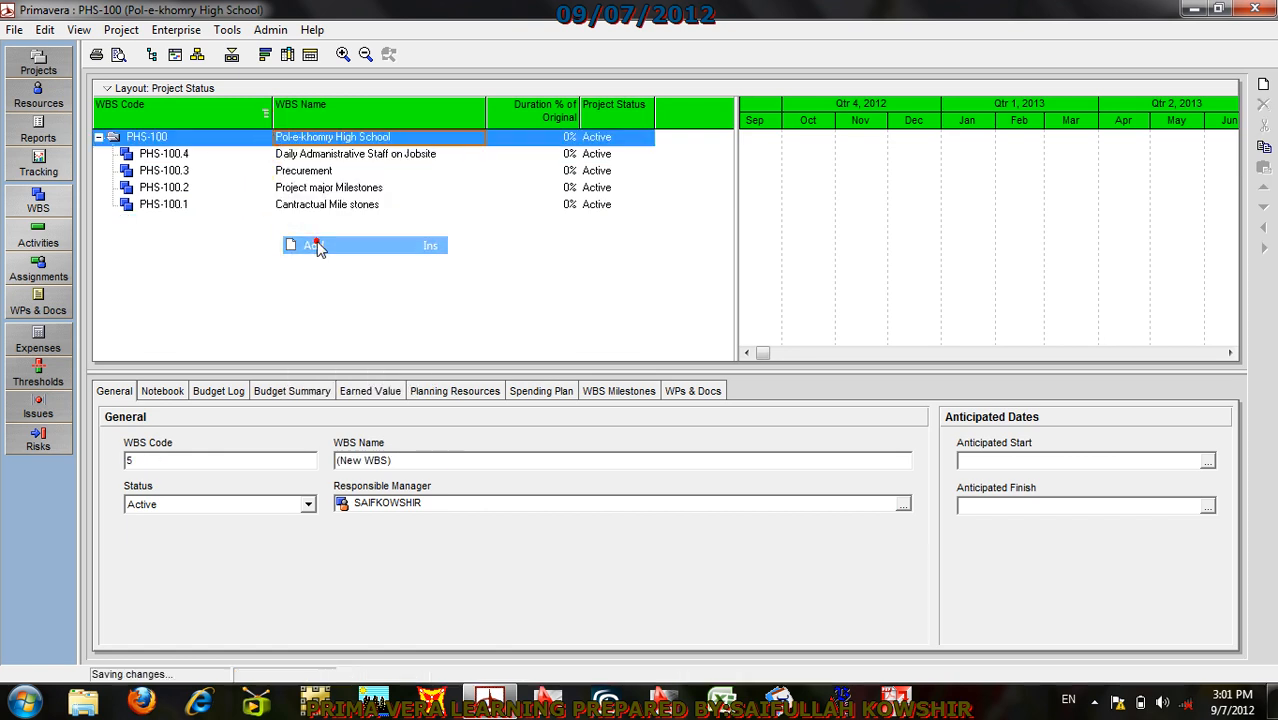
left_click(209, 150)
left_click(342, 152)
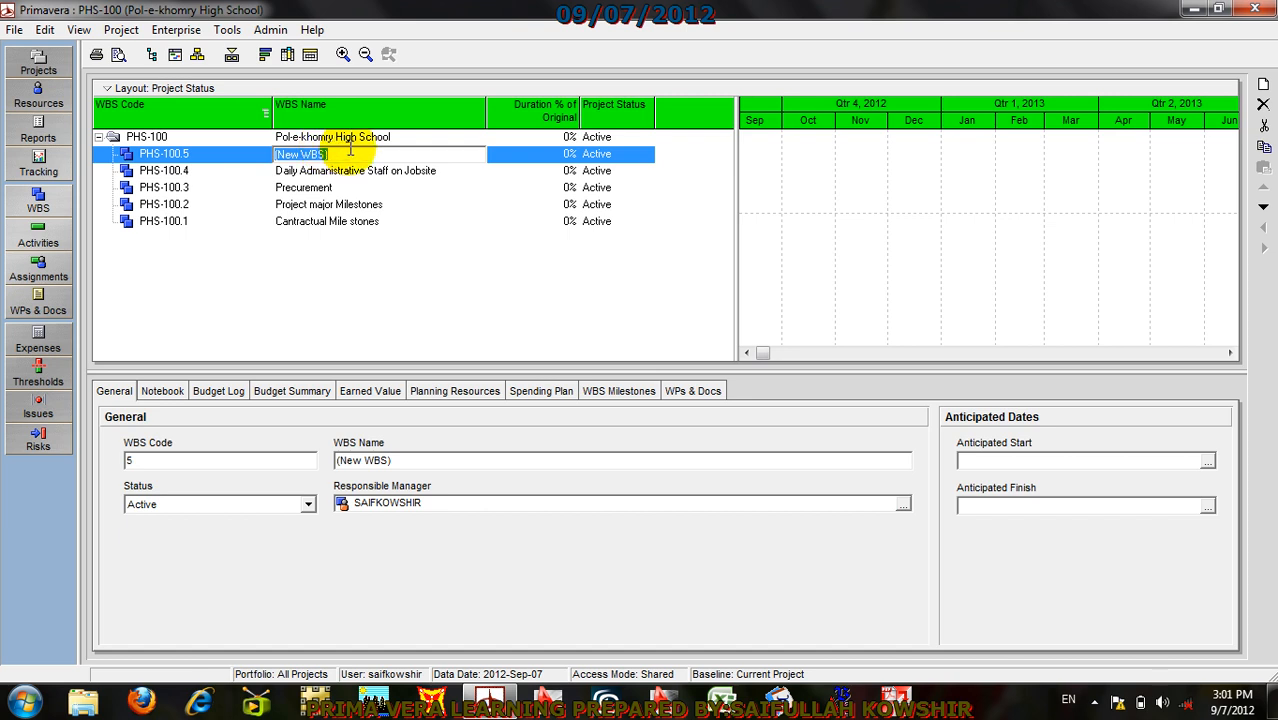
type("Construct")
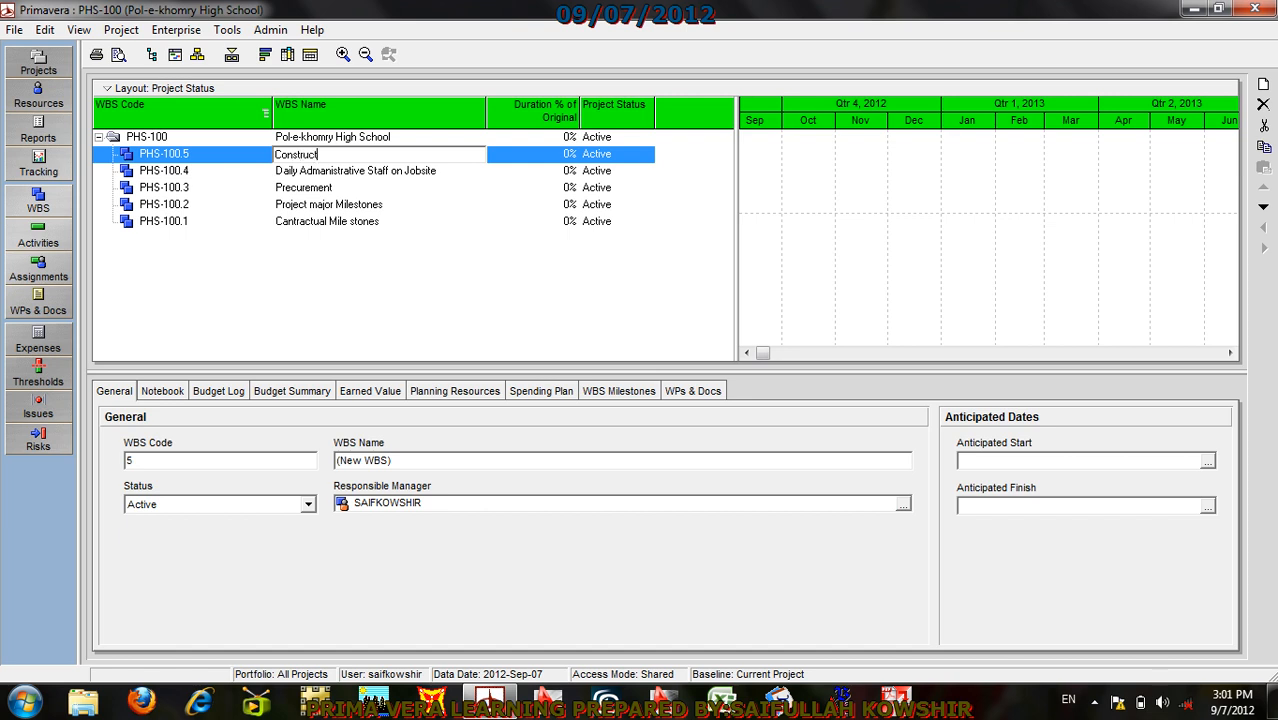
type("ion Phase")
left_click(245, 140)
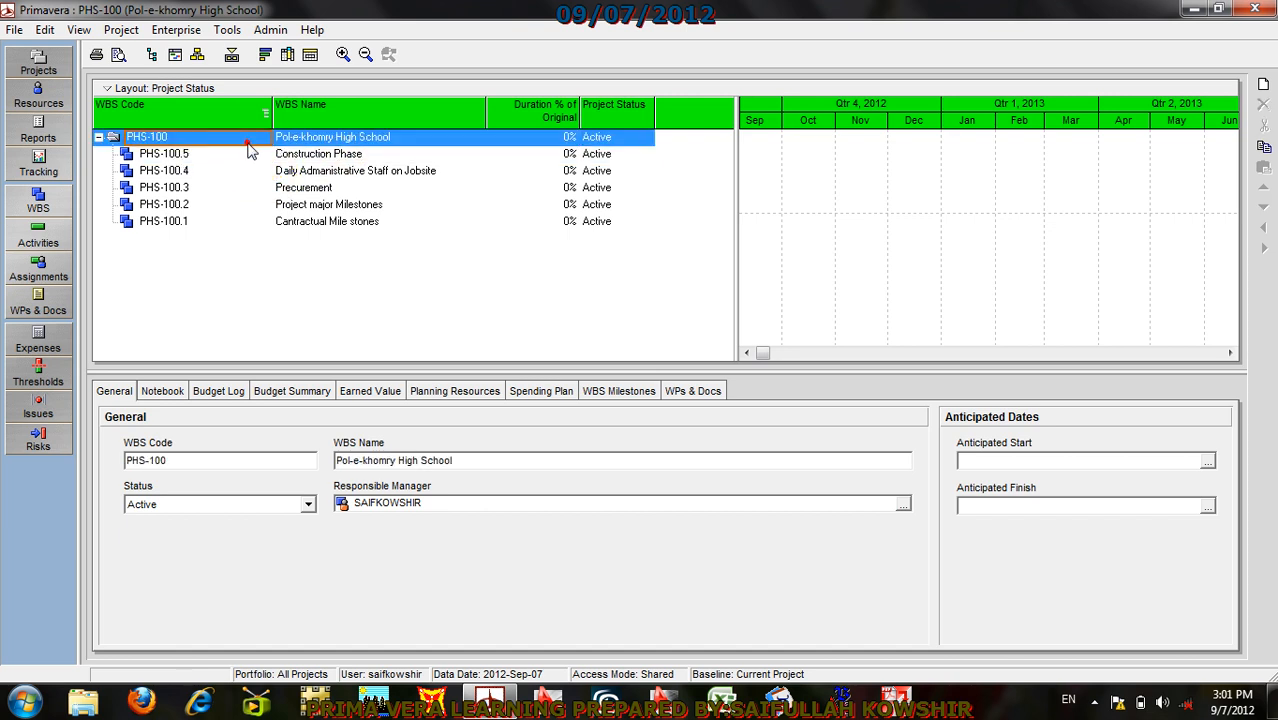
Step: Add a child WBS element under Construction Phase and name it "Sub Structure"
left_click(250, 155)
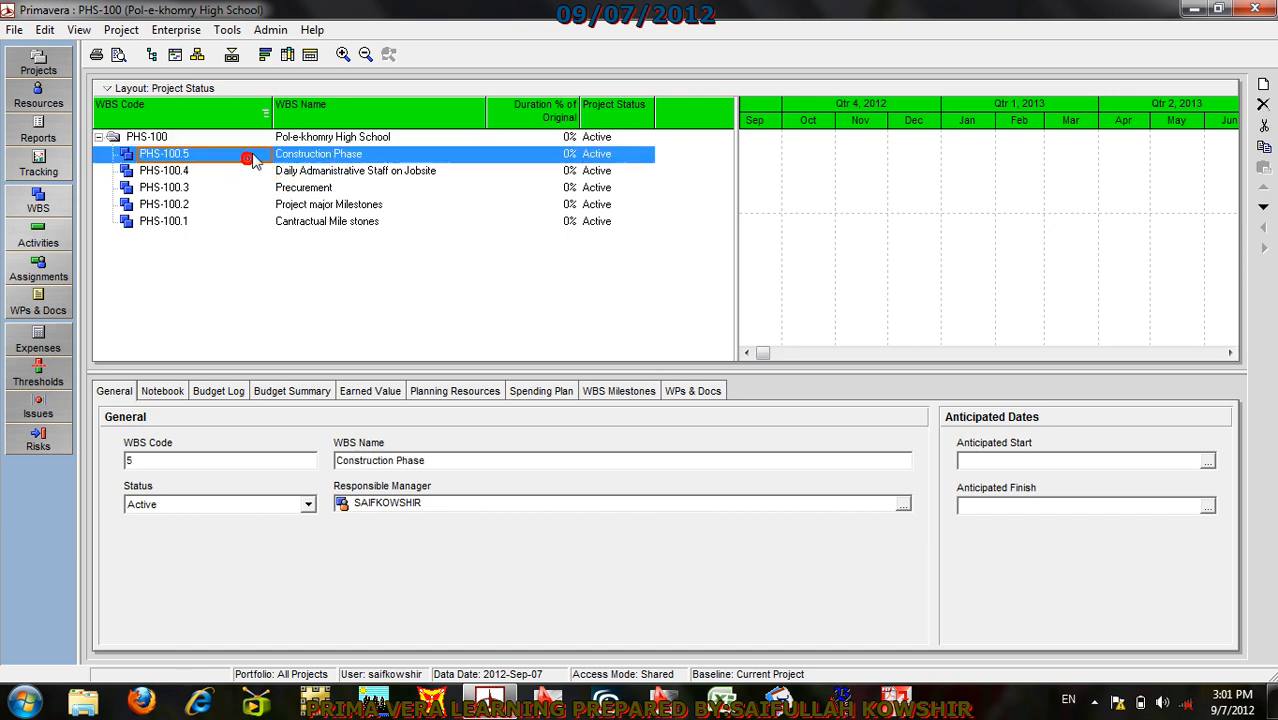
right_click(365, 155)
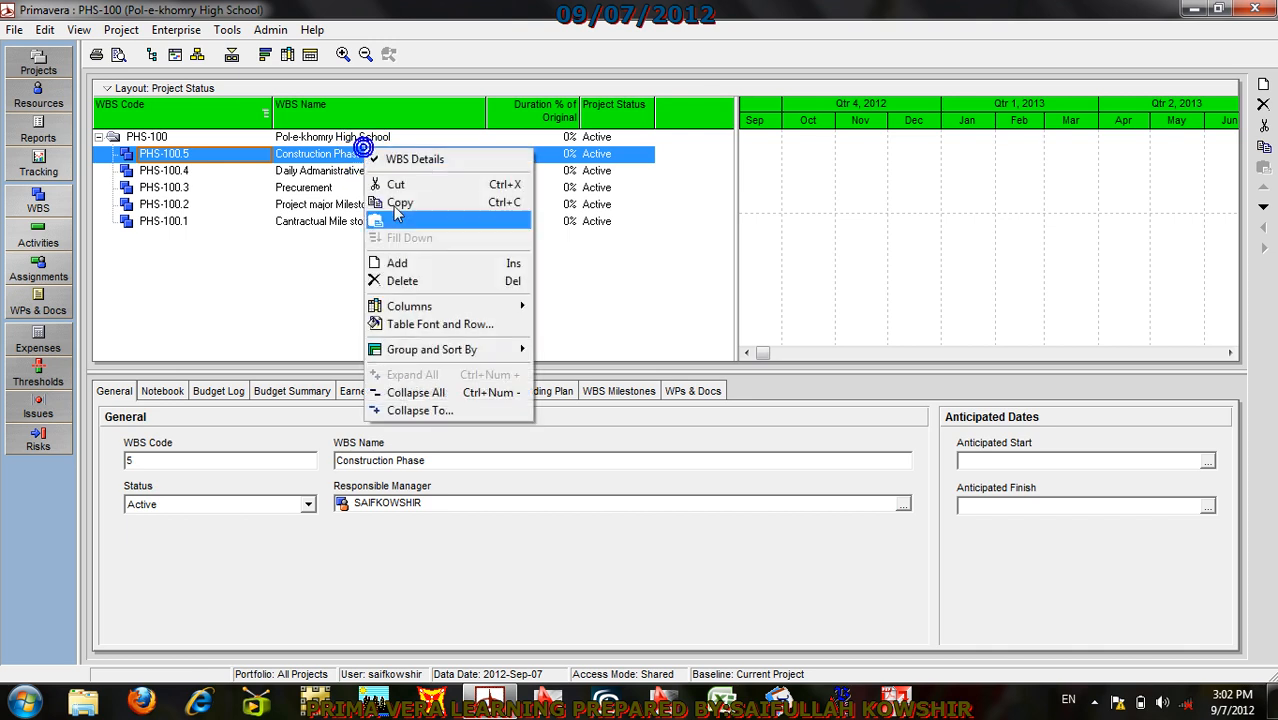
left_click(402, 263)
left_click(326, 170)
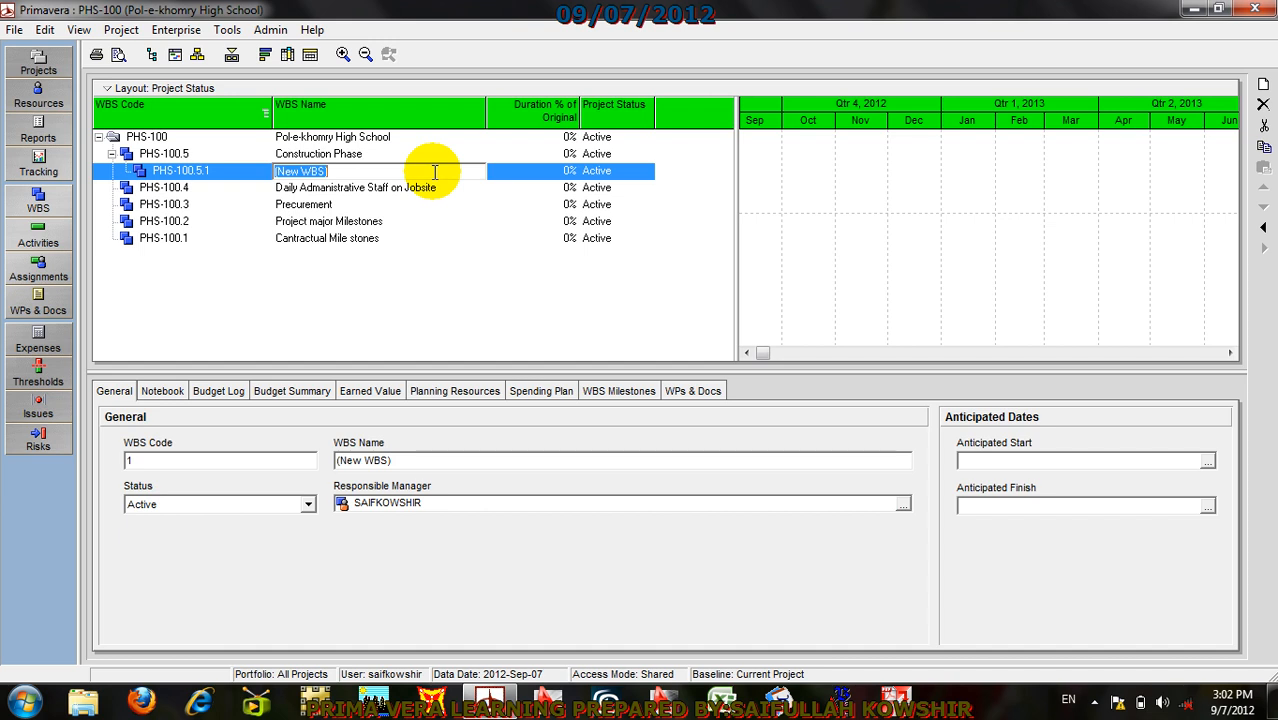
type("Fo")
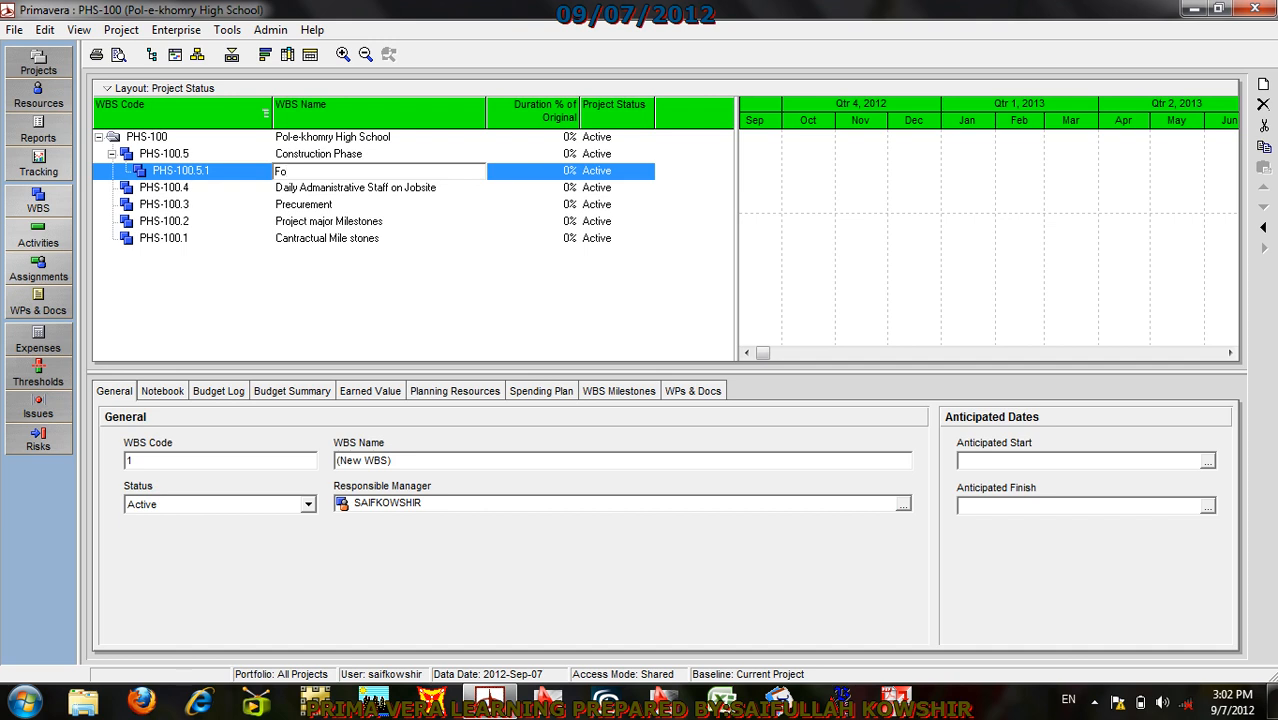
key("BackSpace")
type("Sub St")
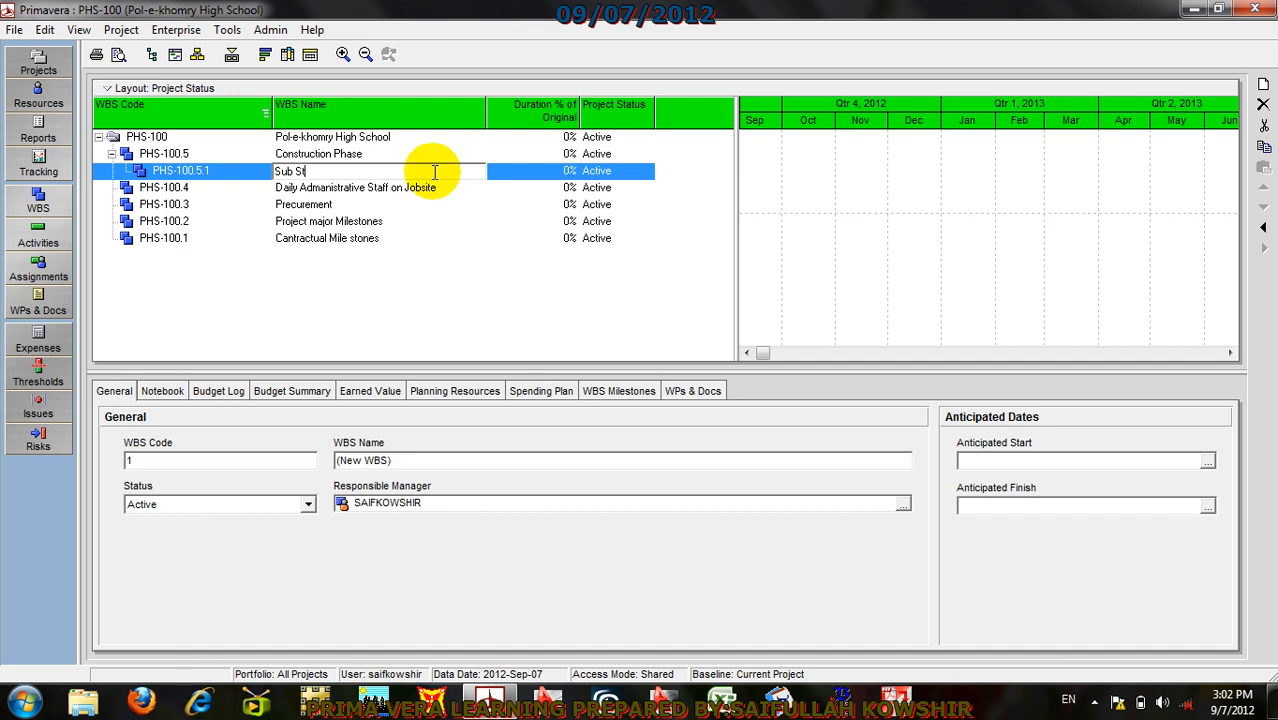
type("ructure")
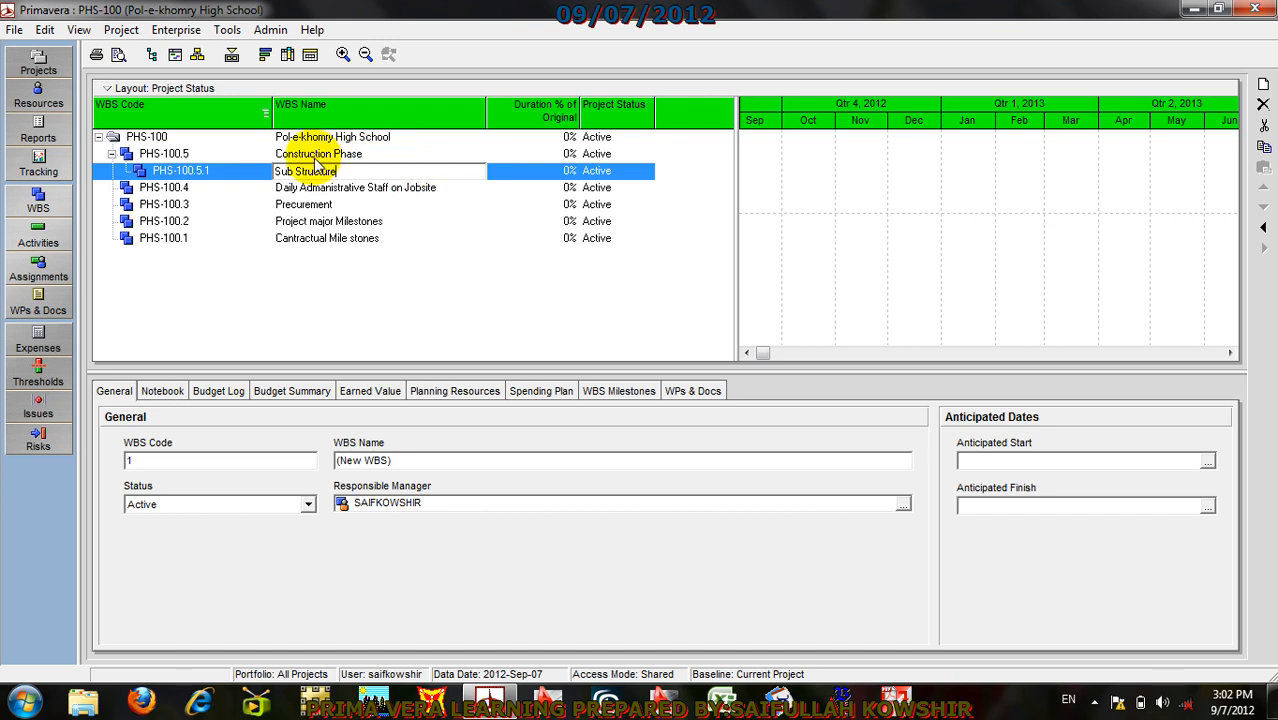
left_click(258, 172)
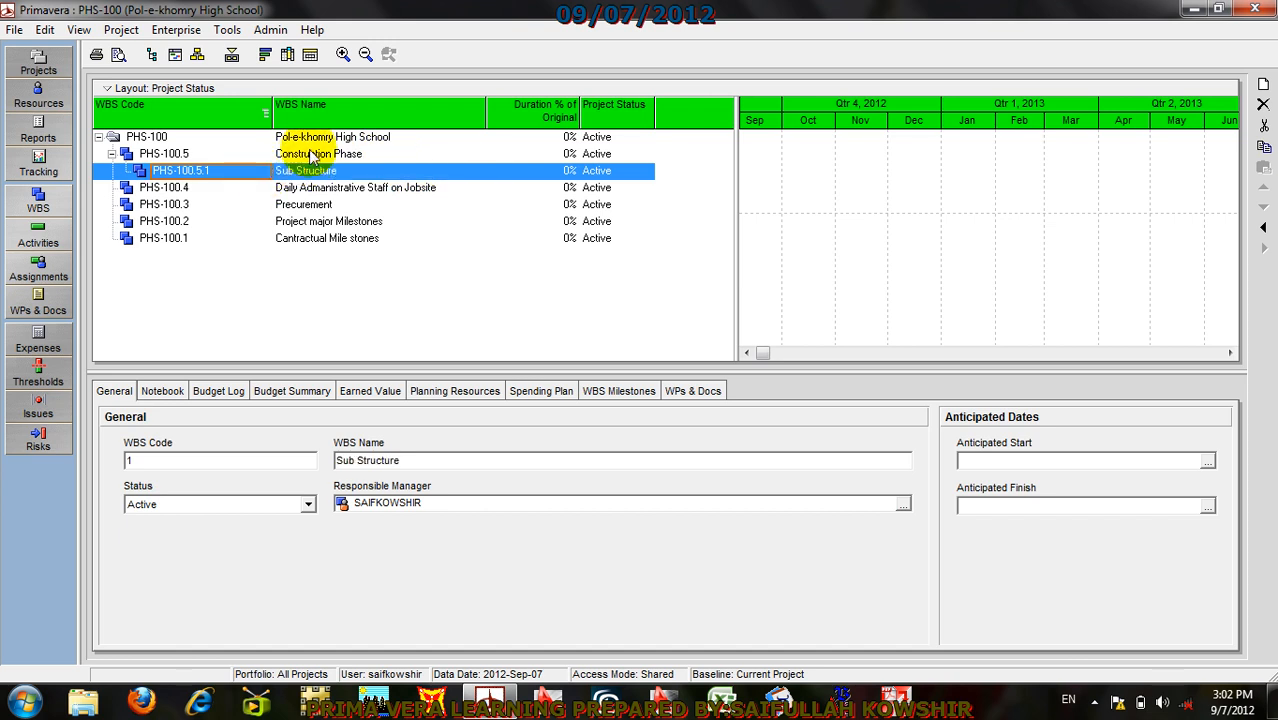
Step: Add a second child WBS element under Construction Phase and name it "Super Structure"
left_click(306, 157)
right_click(303, 160)
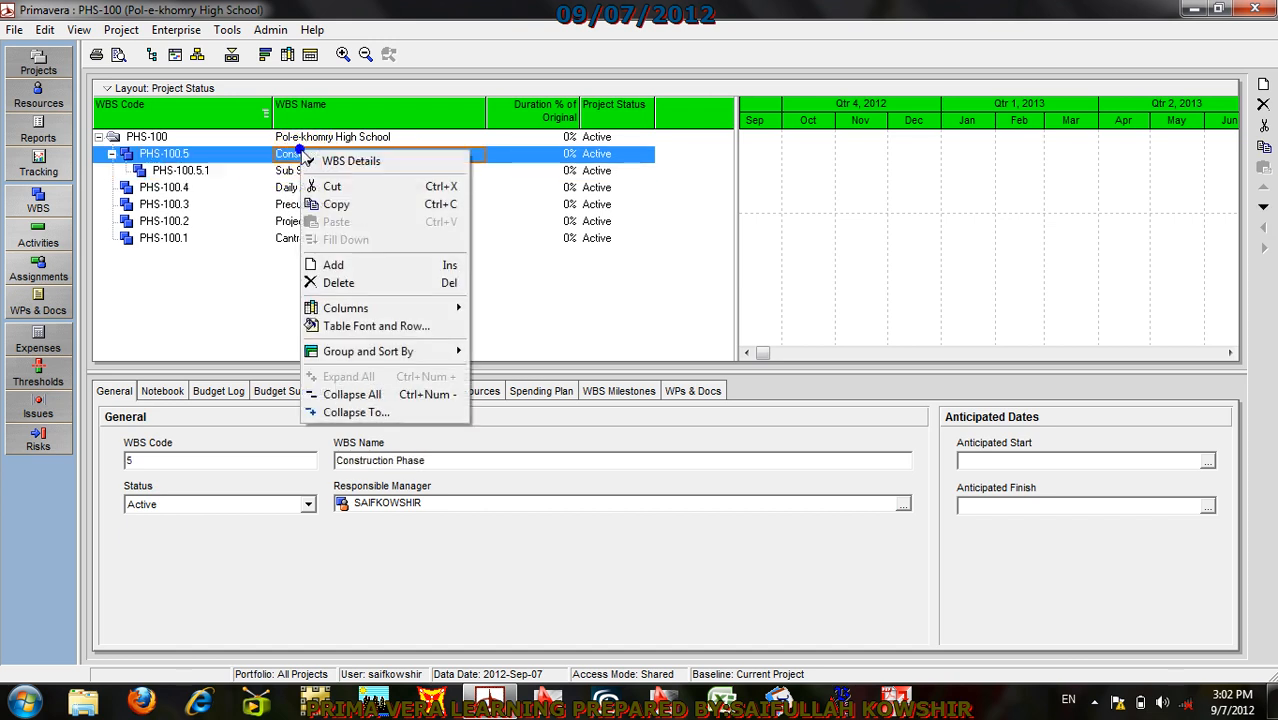
left_click(337, 263)
left_click(309, 188)
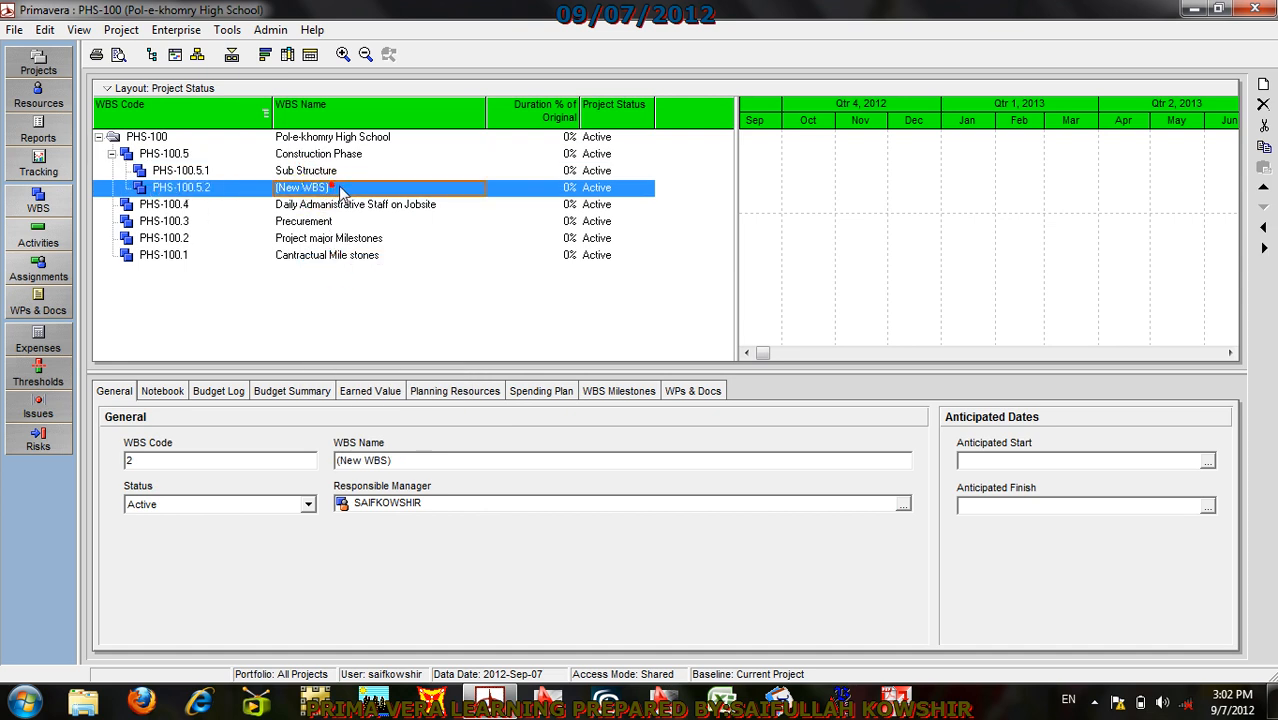
type("Super")
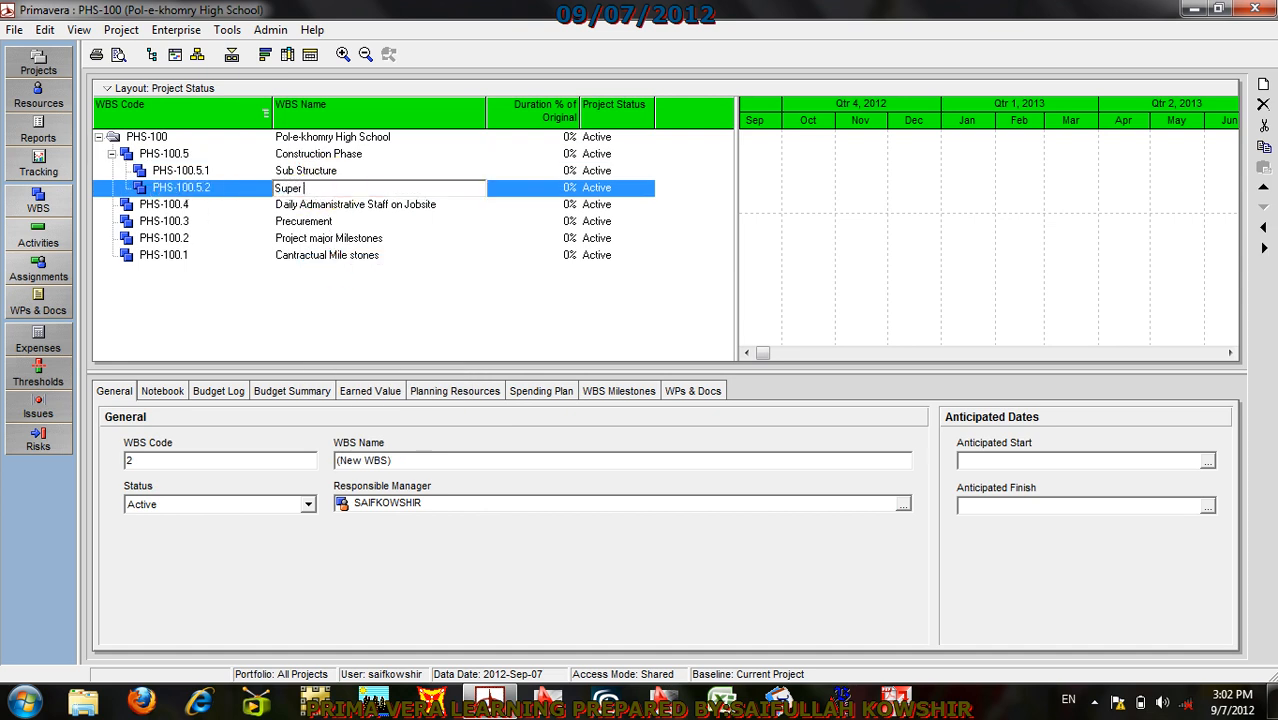
type(" Structure")
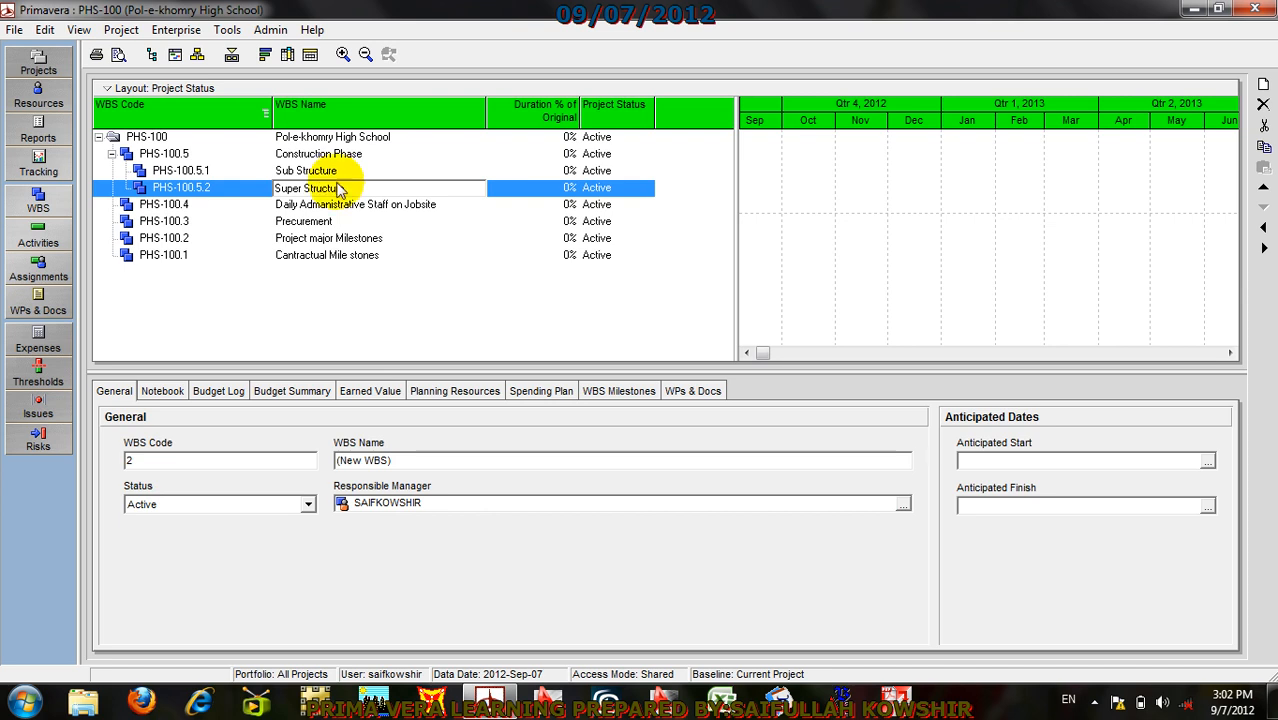
left_click(265, 186)
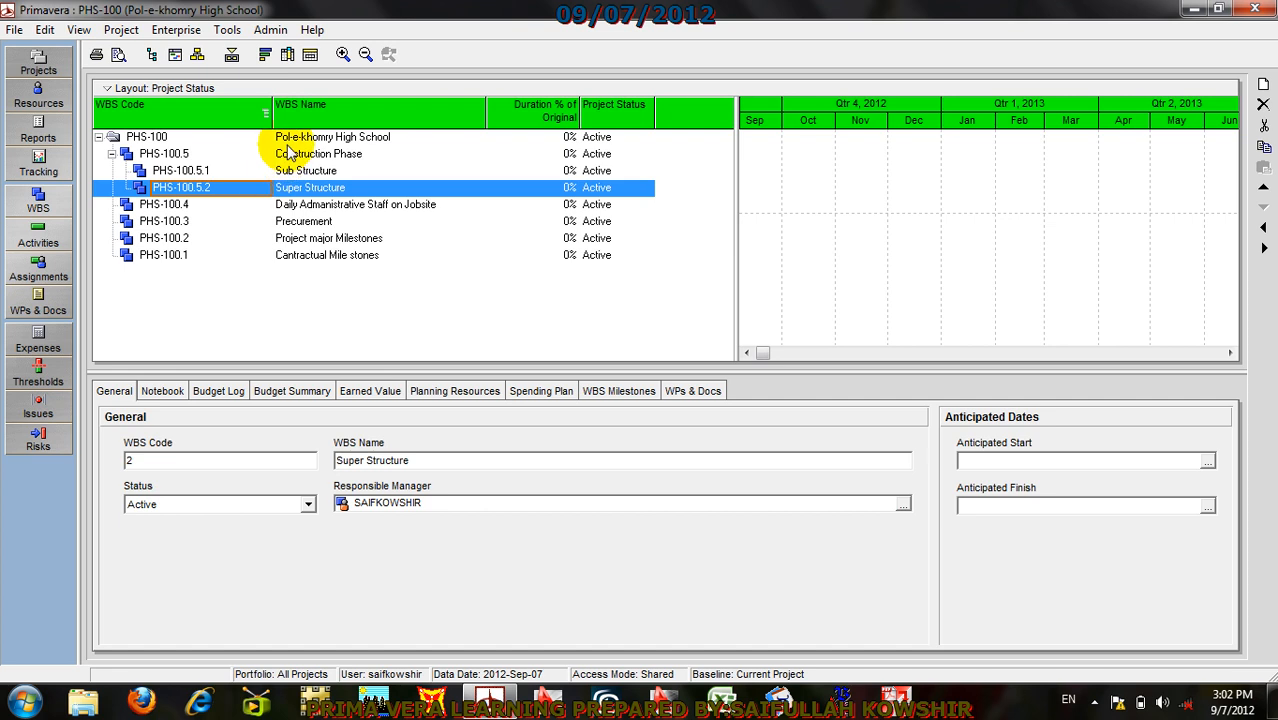
Step: Add a sixth WBS element directly under PHS-100 and open its name for editing
left_click(286, 137)
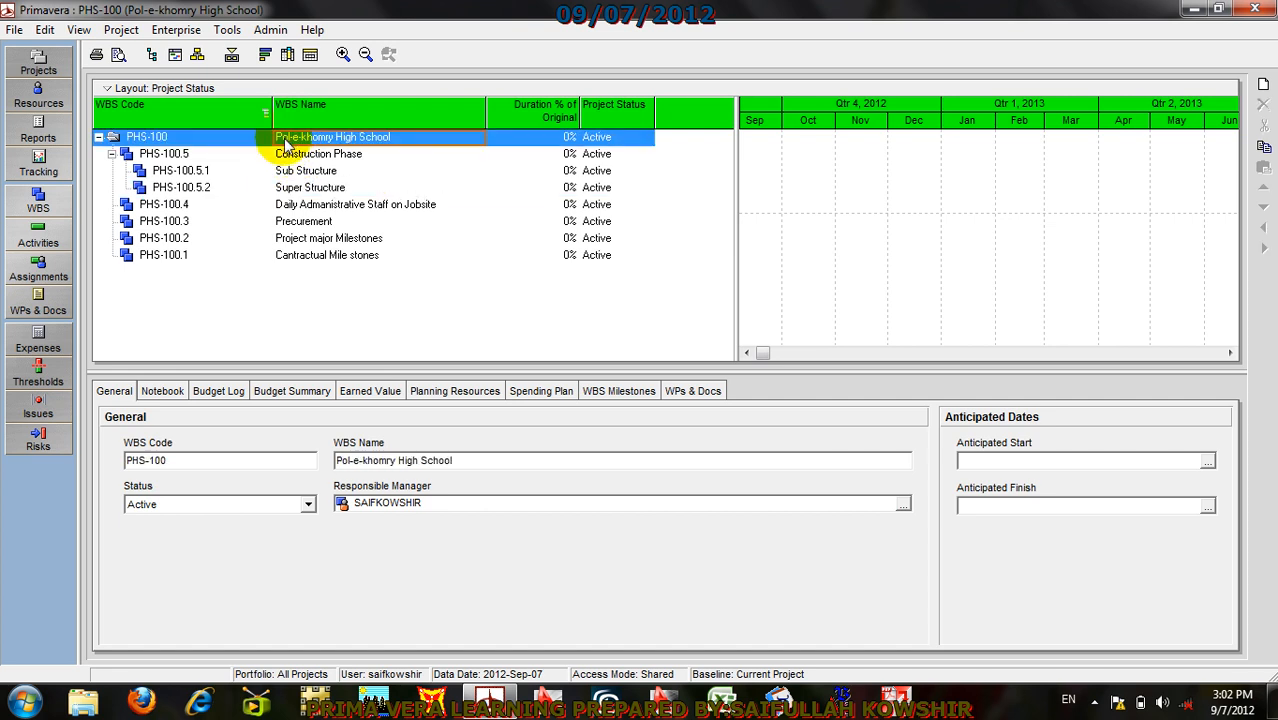
right_click(286, 140)
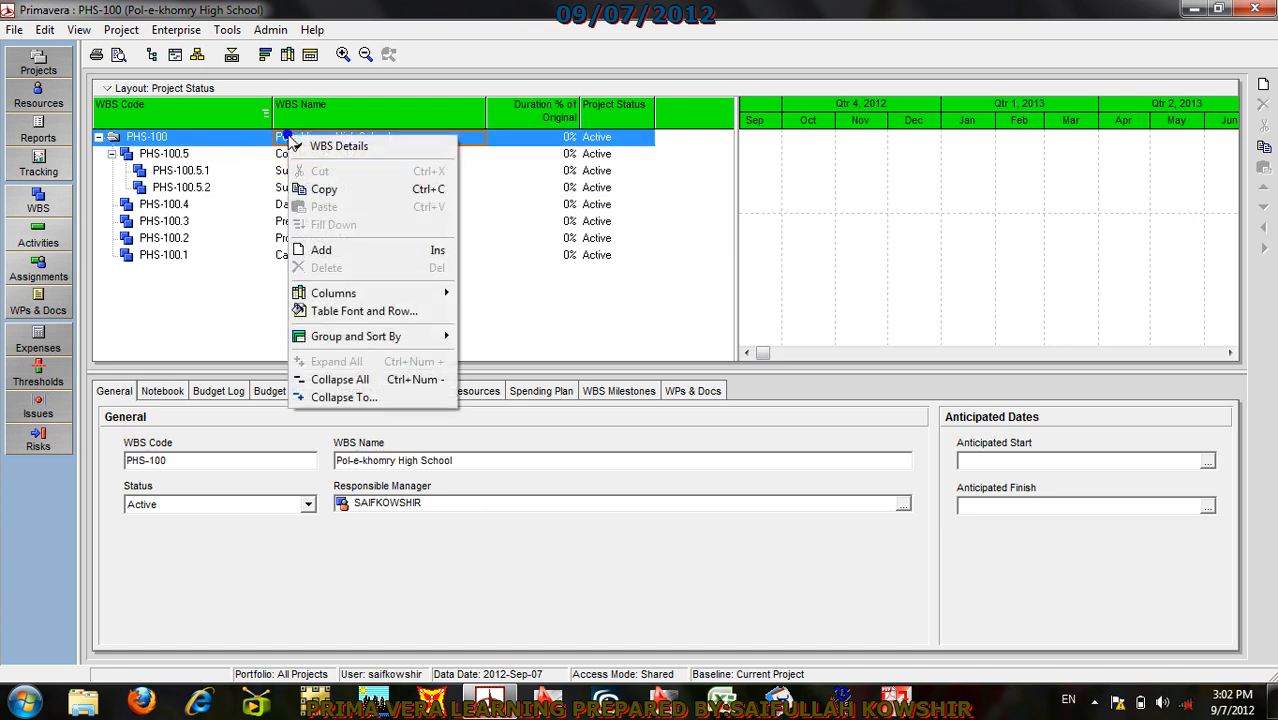
left_click(330, 248)
left_click(335, 153)
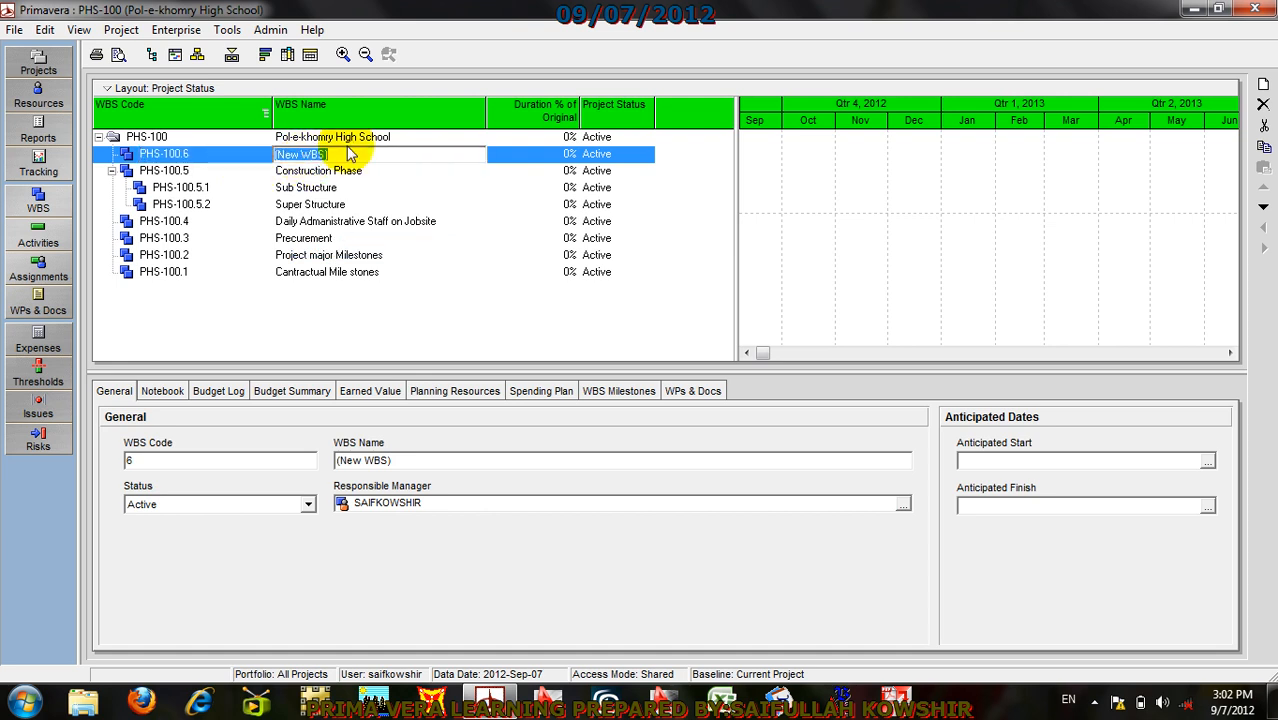
type("Fini")
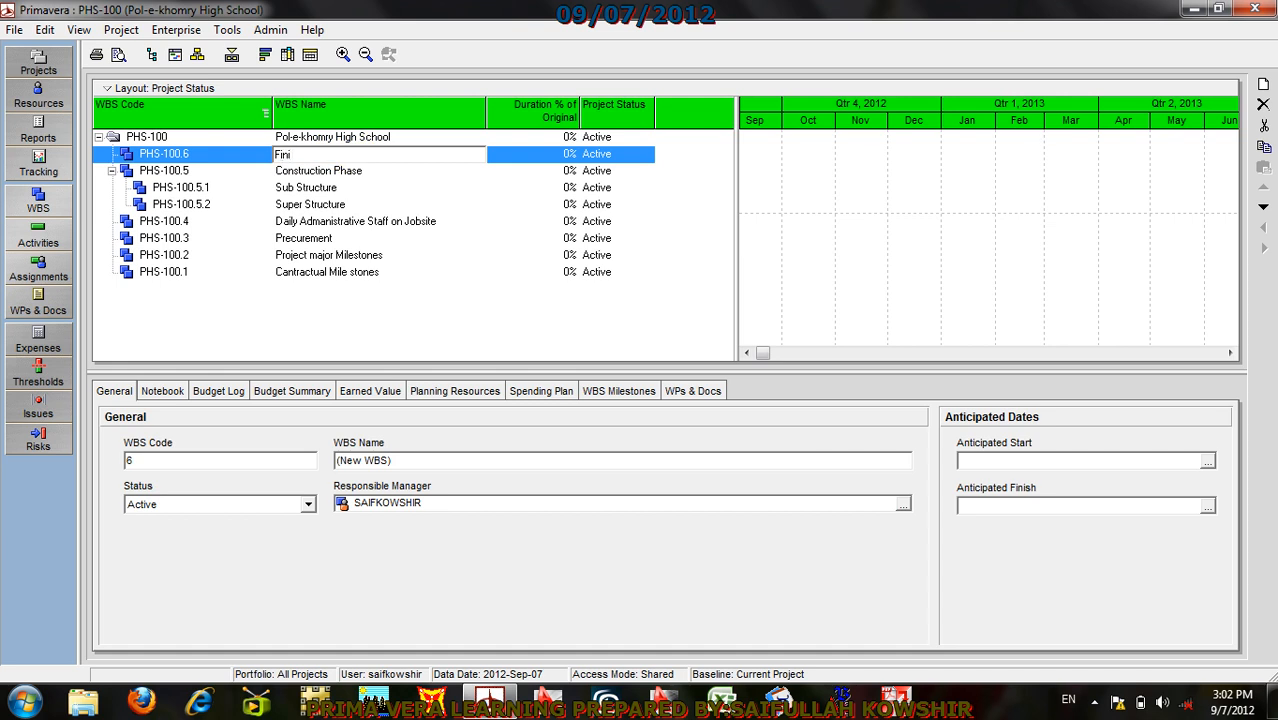
key("BackSpace")
key("BackSpace")
key("BackSpace")
type("Finis")
key("BackSpace")
key("BackSpace")
key("BackSpace")
key("BackSpace")
key("BackSpace")
type("Elic")
key("BackSpace")
key("BackSpace")
key("BackSpace")
key("BackSpace")
Step: Name the new sixth WBS element under PHS-100 "Plumbing Work"
type("Plumbing Work")
left_click(258, 155)
Step: Add a seventh WBS element directly under PHS-100 and name it "Elictrical Work"
right_click(281, 142)
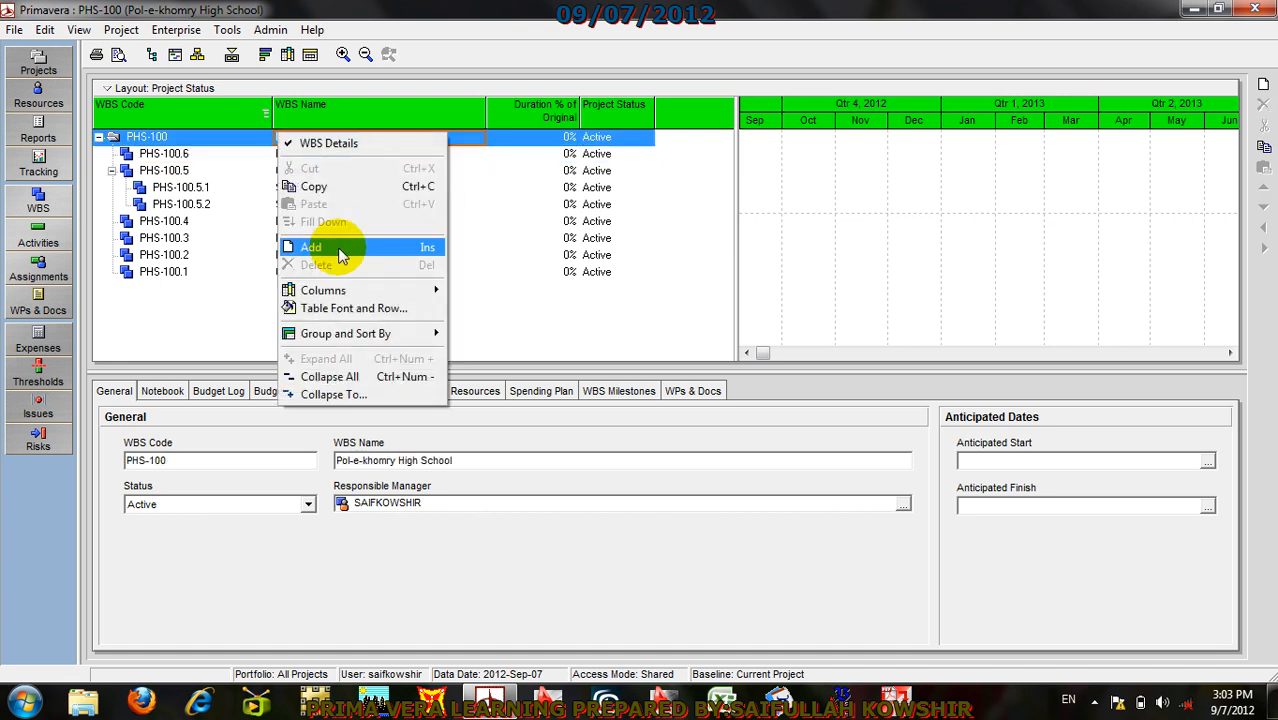
left_click(332, 245)
left_click(334, 143)
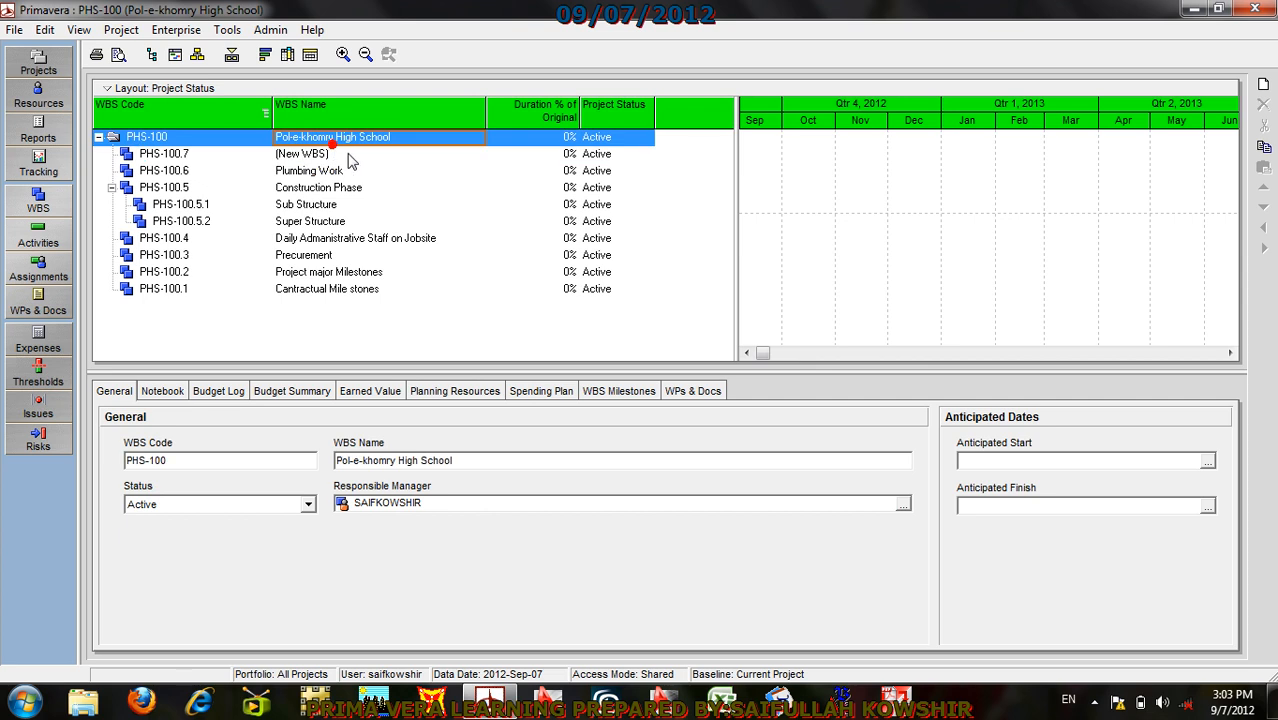
double_click(347, 154)
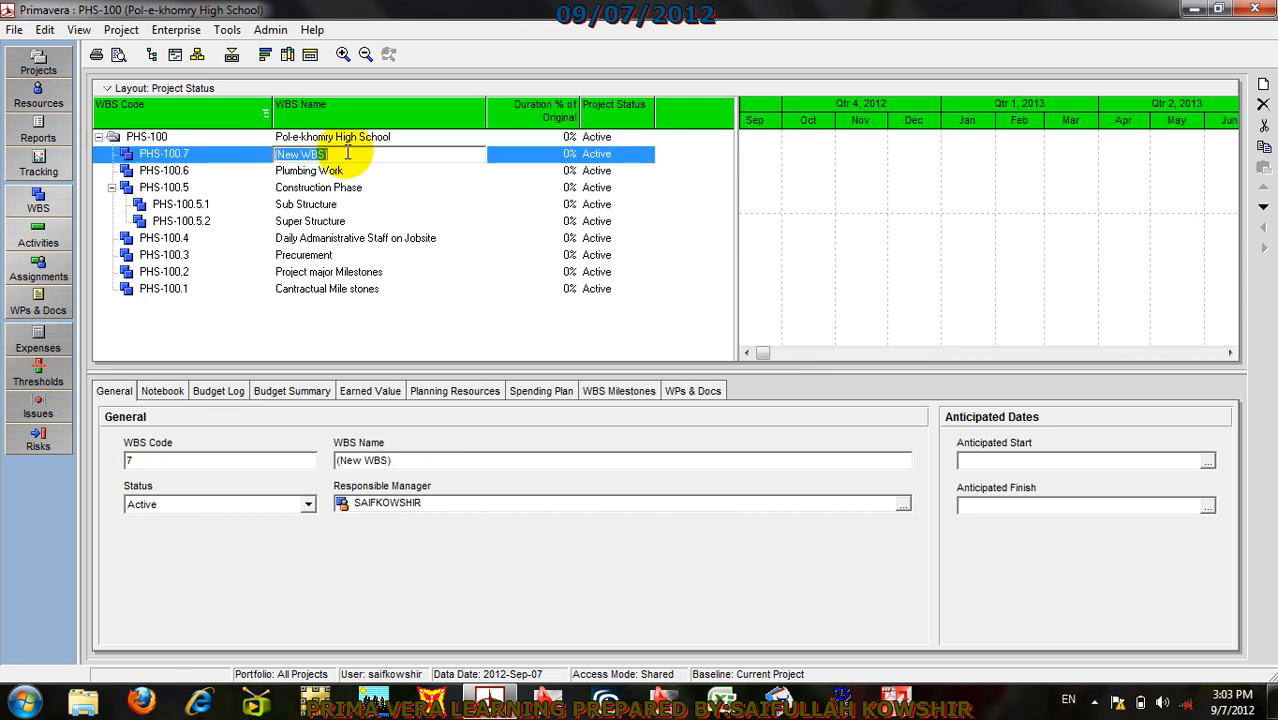
type("E")
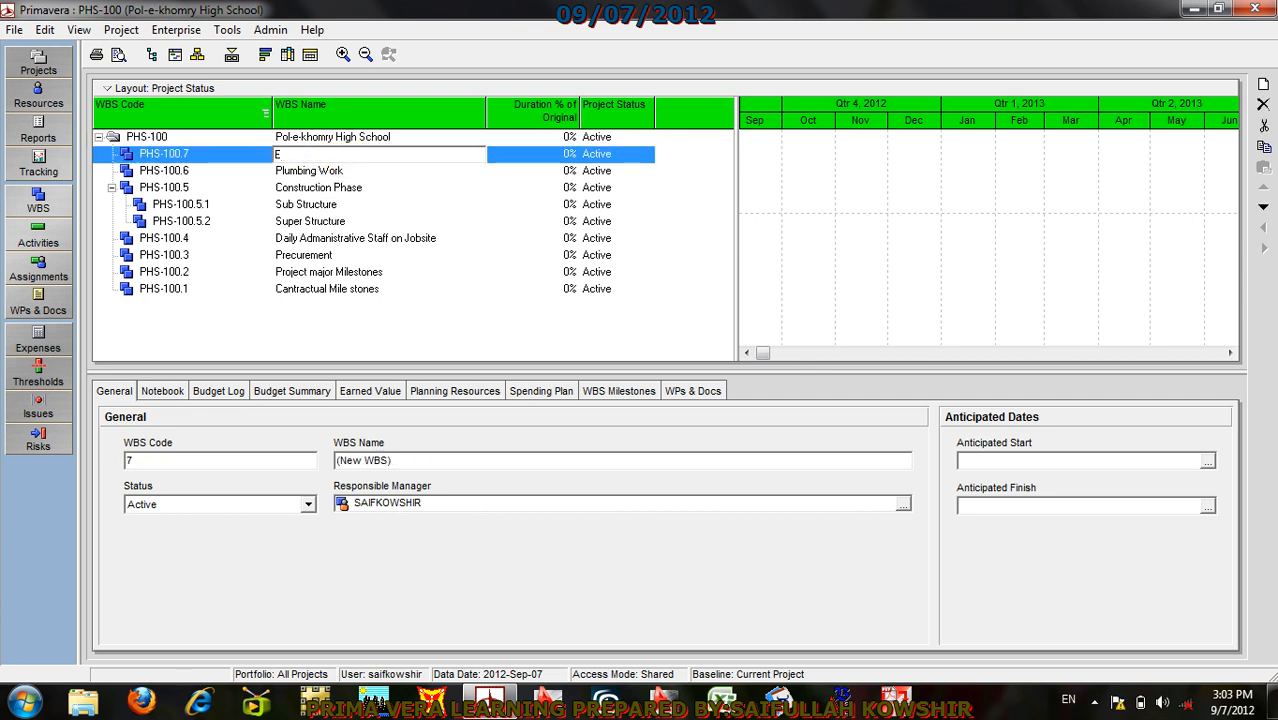
type("lictrical Work")
Step: Add an eighth WBS element directly under PHS-100 and name it "Mechanical Work"
left_click(322, 136)
right_click(330, 137)
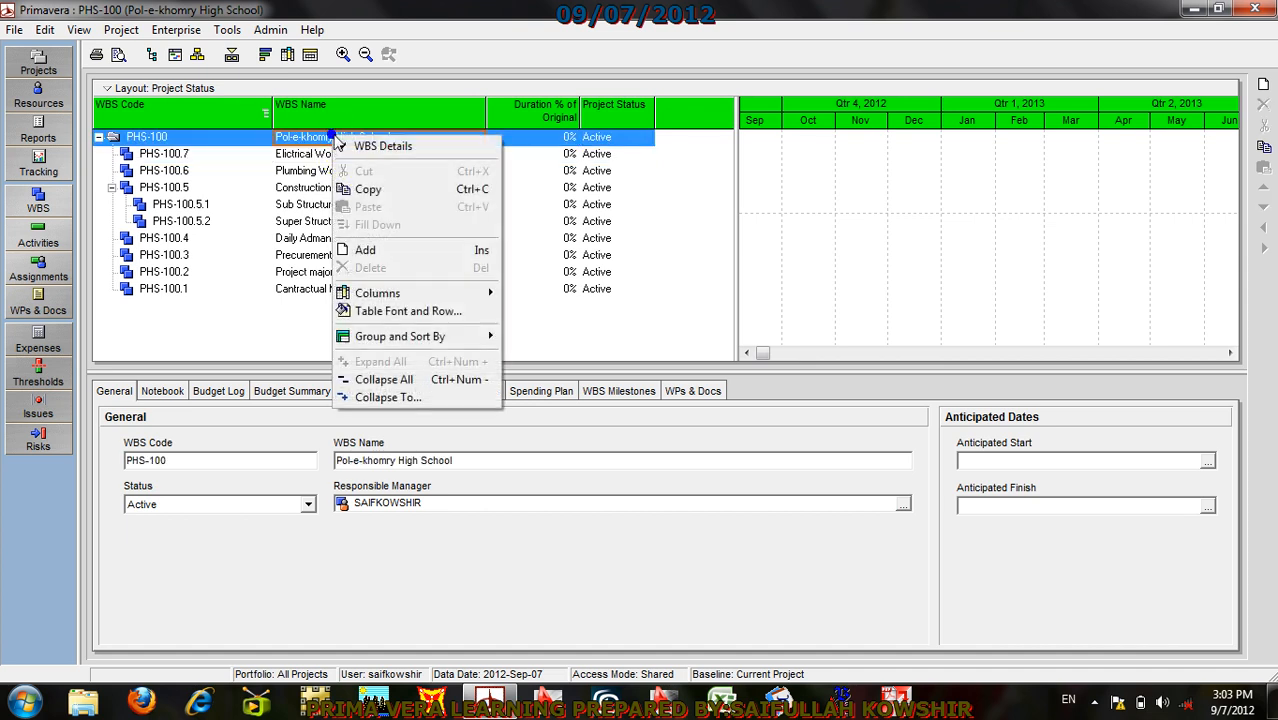
left_click(380, 250)
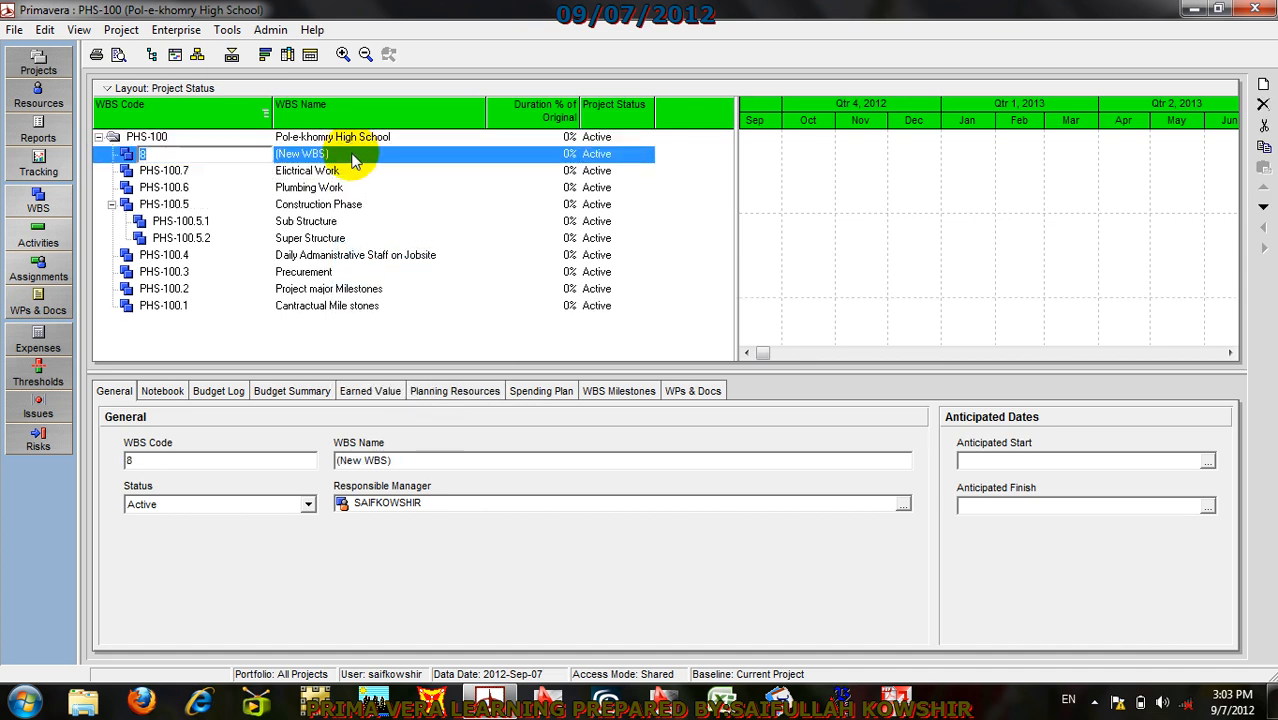
left_click(354, 155)
type("Me")
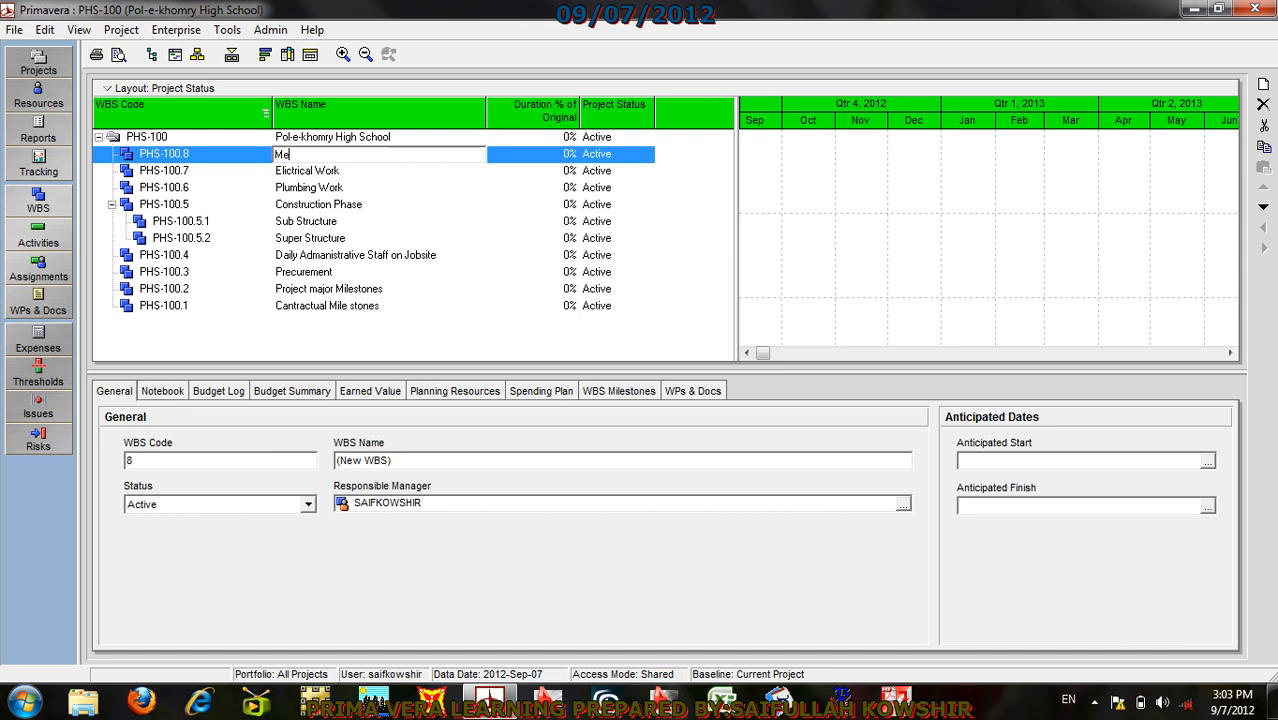
type("chanical Work")
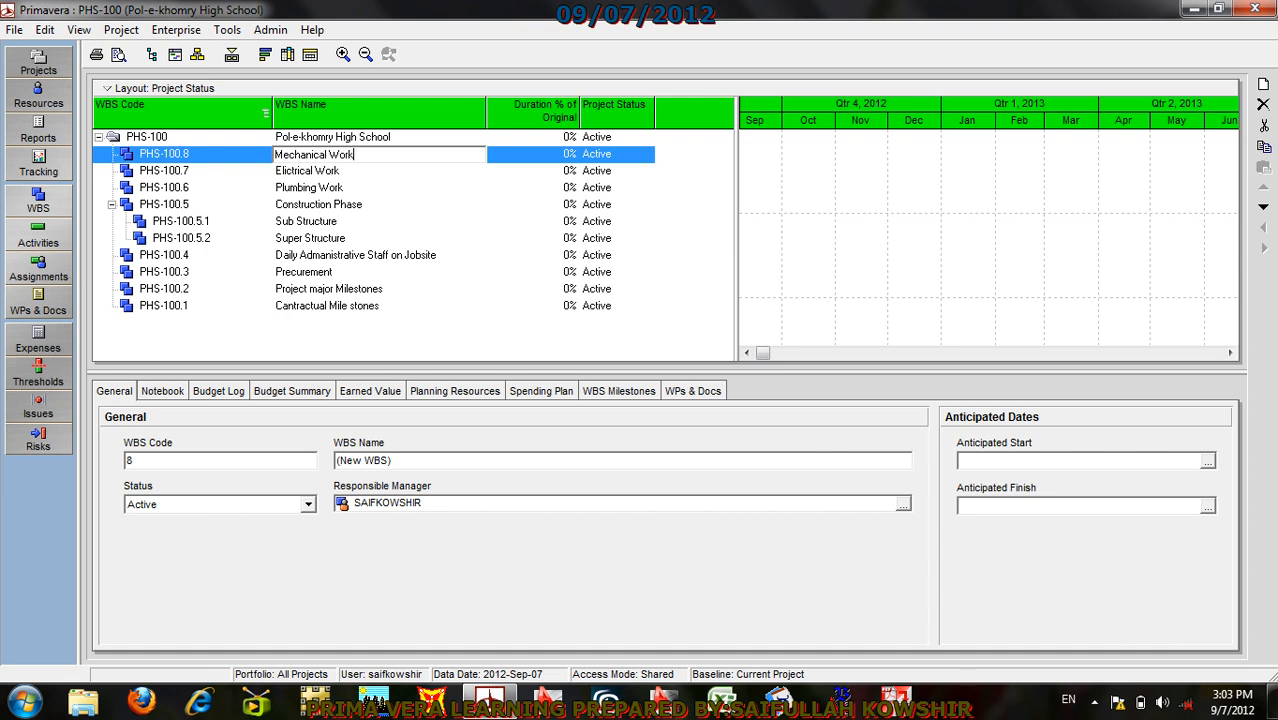
Step: Add a ninth WBS element directly under PHS-100
left_click(336, 139)
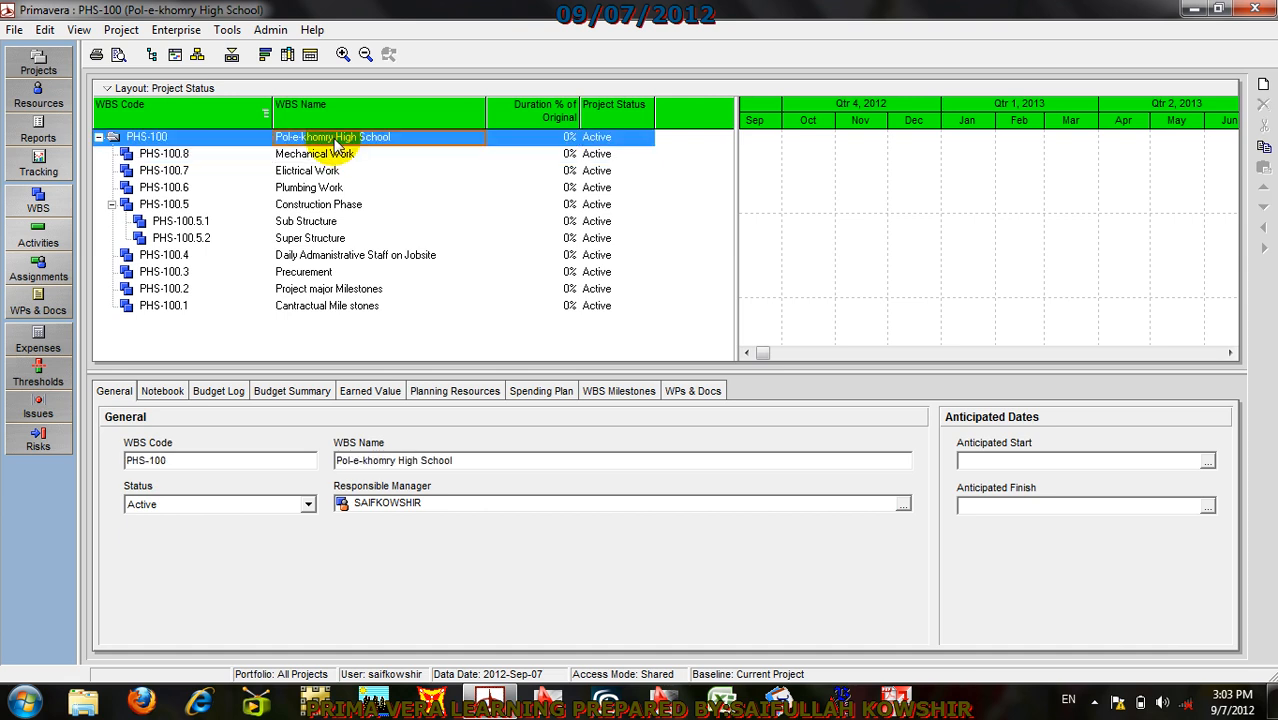
right_click(336, 139)
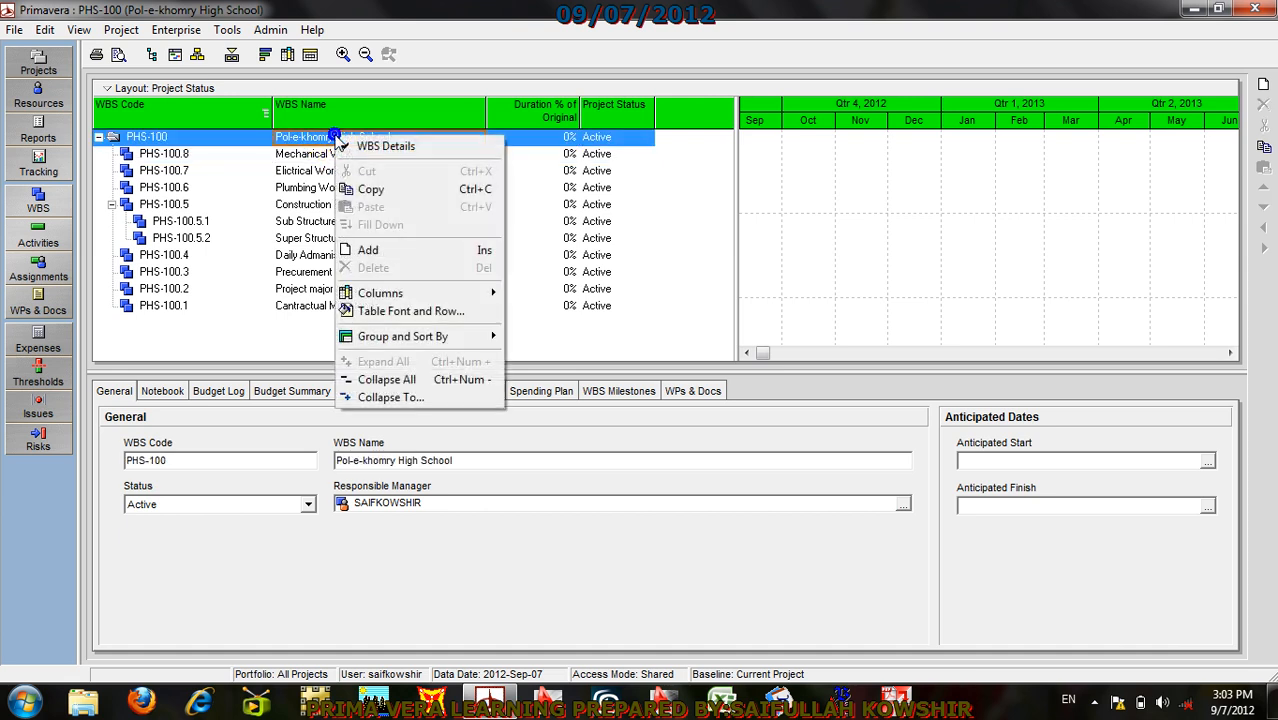
left_click(385, 250)
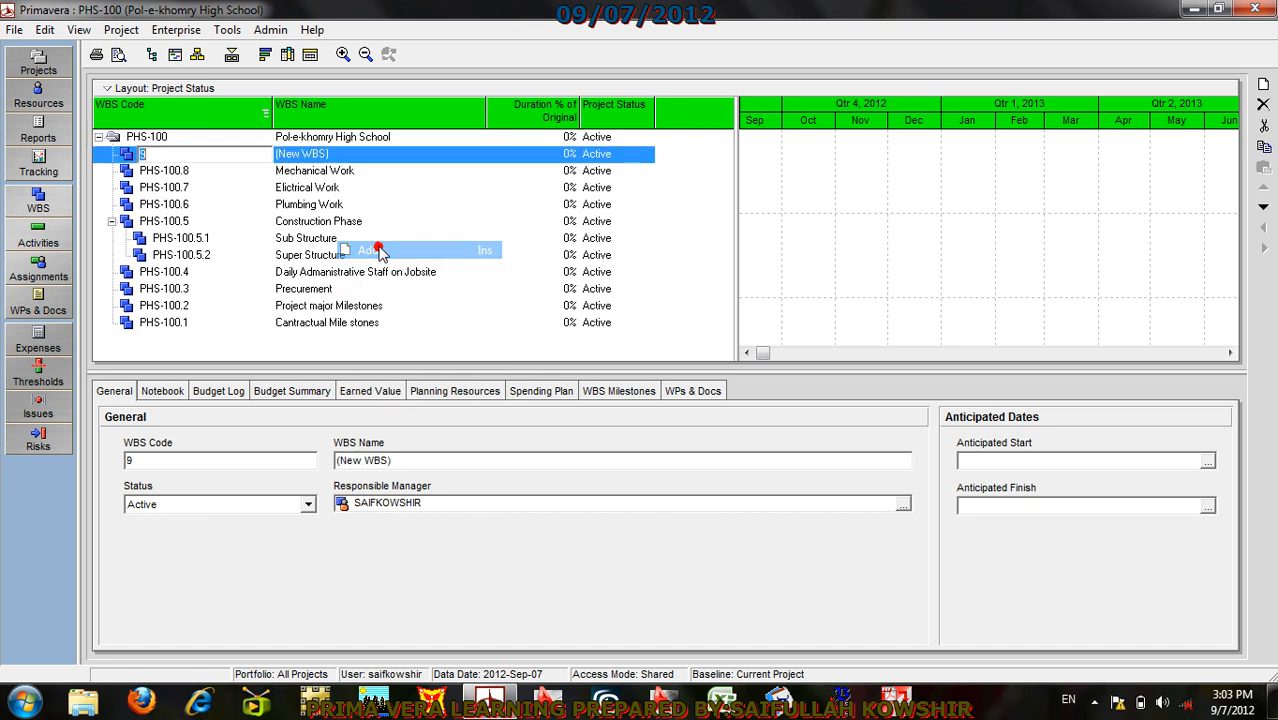
left_click(367, 155)
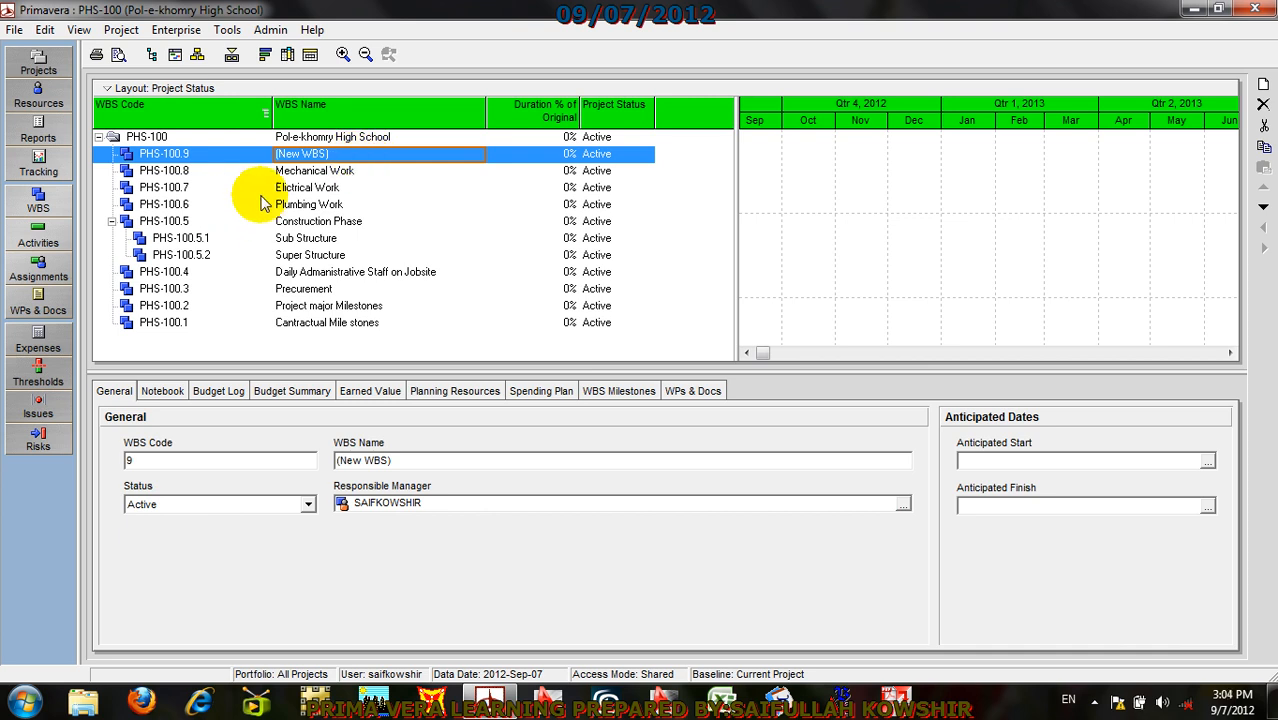
Step: Correct the spelling of the seventh WBS element's name to "Electrical Work"
double_click(295, 189)
left_click(288, 189)
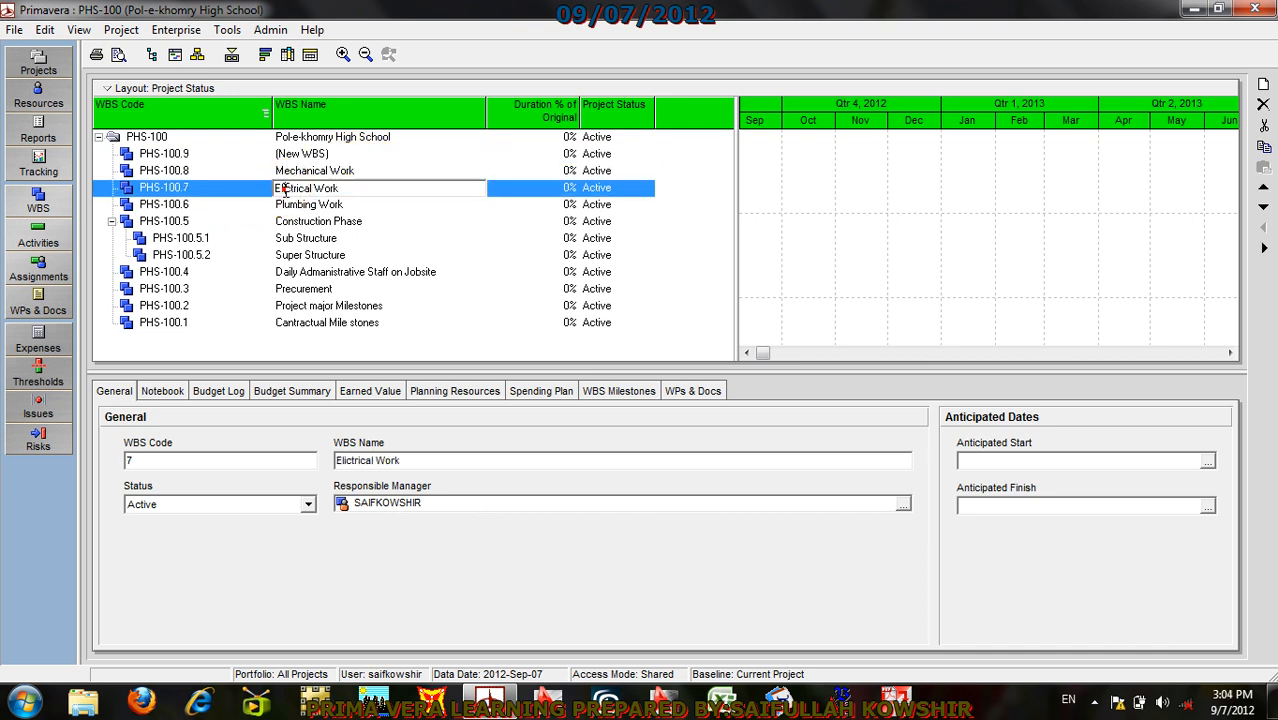
key("BackSpace")
type("e")
left_click(365, 172)
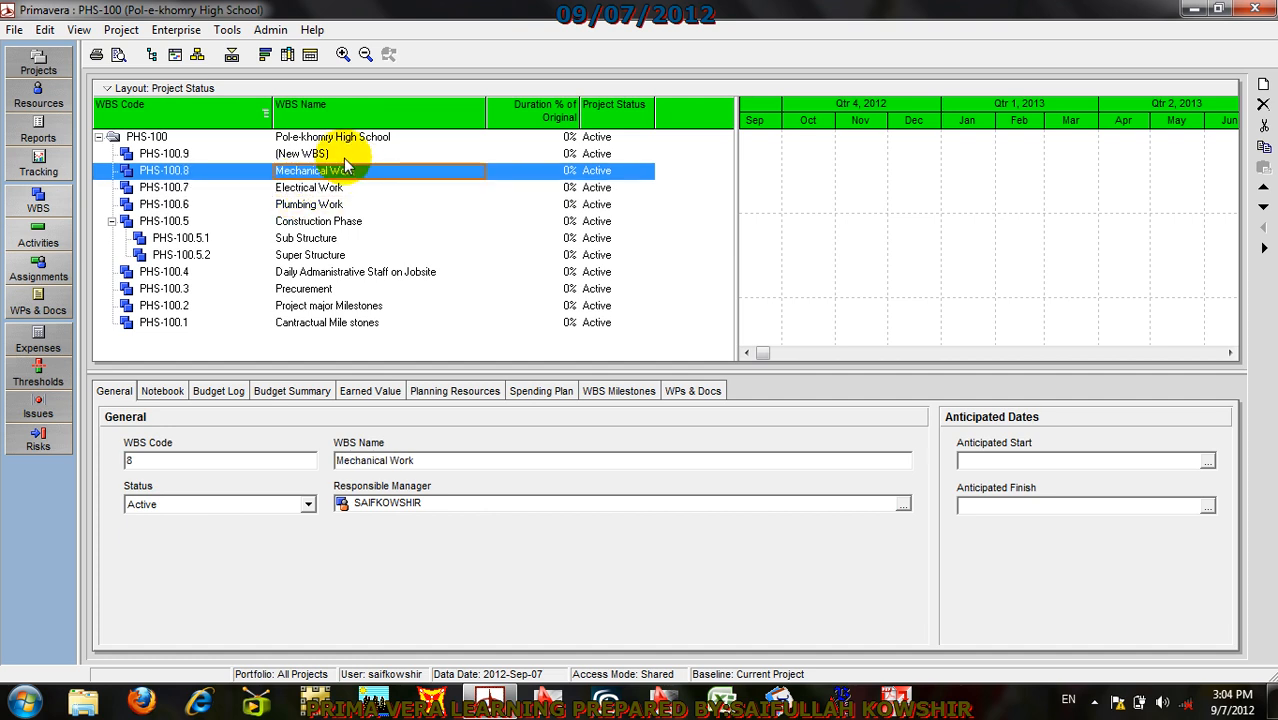
Step: Name the ninth WBS element under PHS-100 "Finishing Phase"
left_click(343, 154)
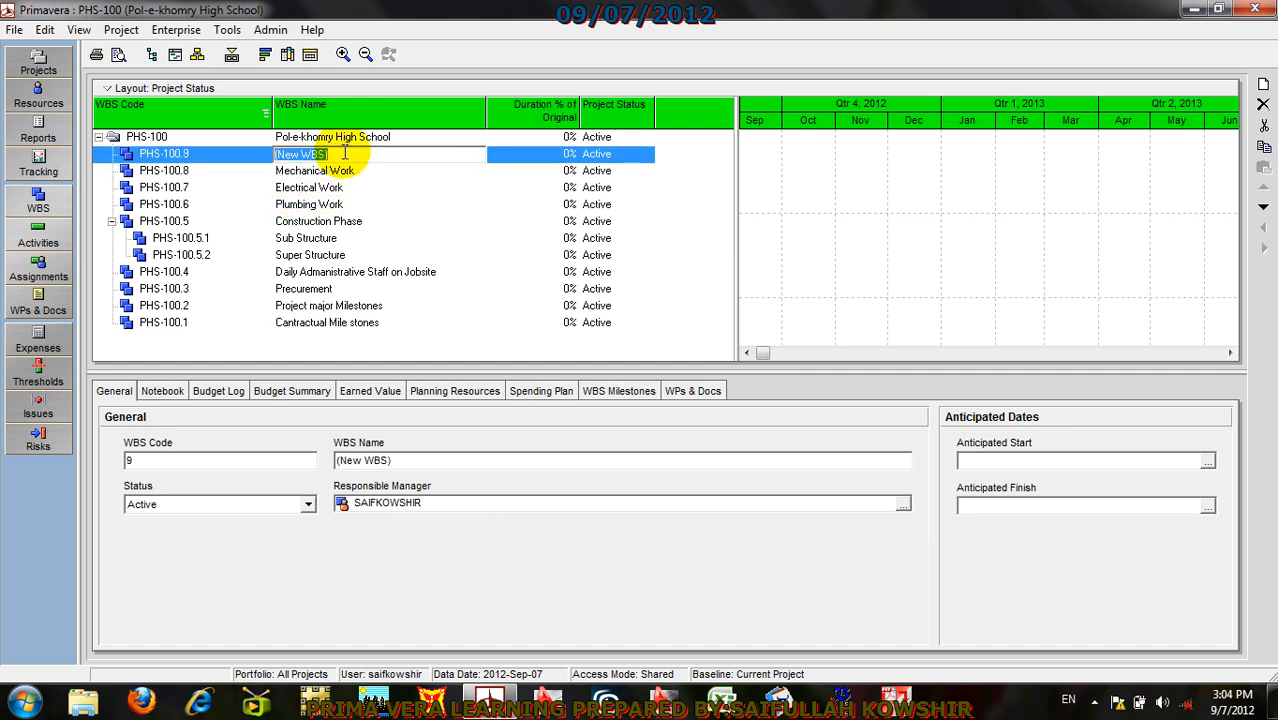
type("Finishing Phase")
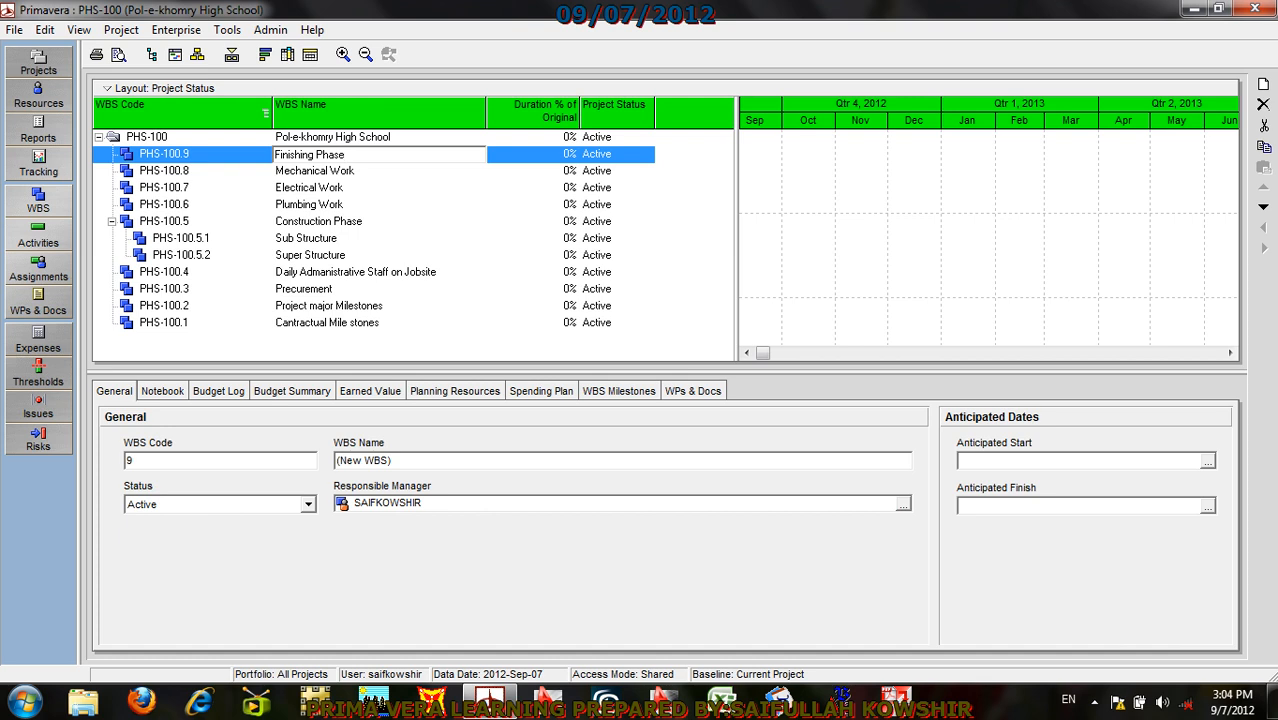
left_click(240, 155)
Step: Add a child WBS element under Finishing Phase and name it "Plastering"
right_click(242, 153)
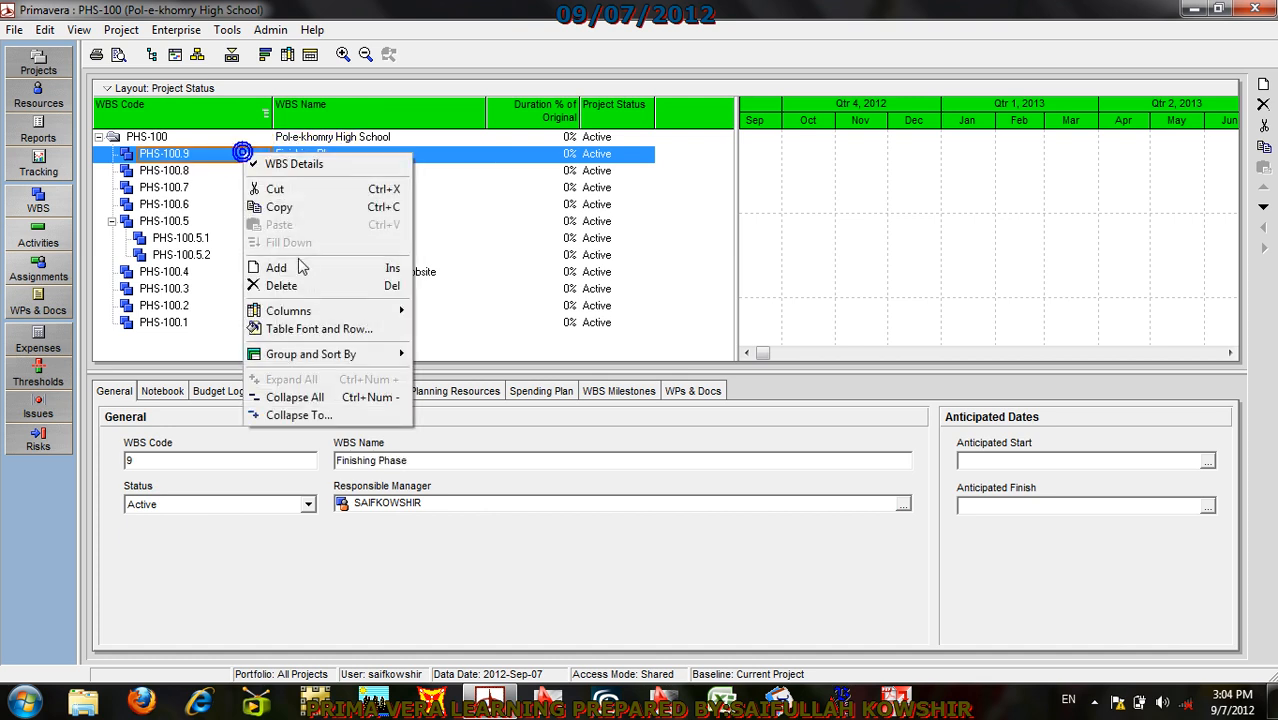
left_click(300, 267)
left_click(349, 171)
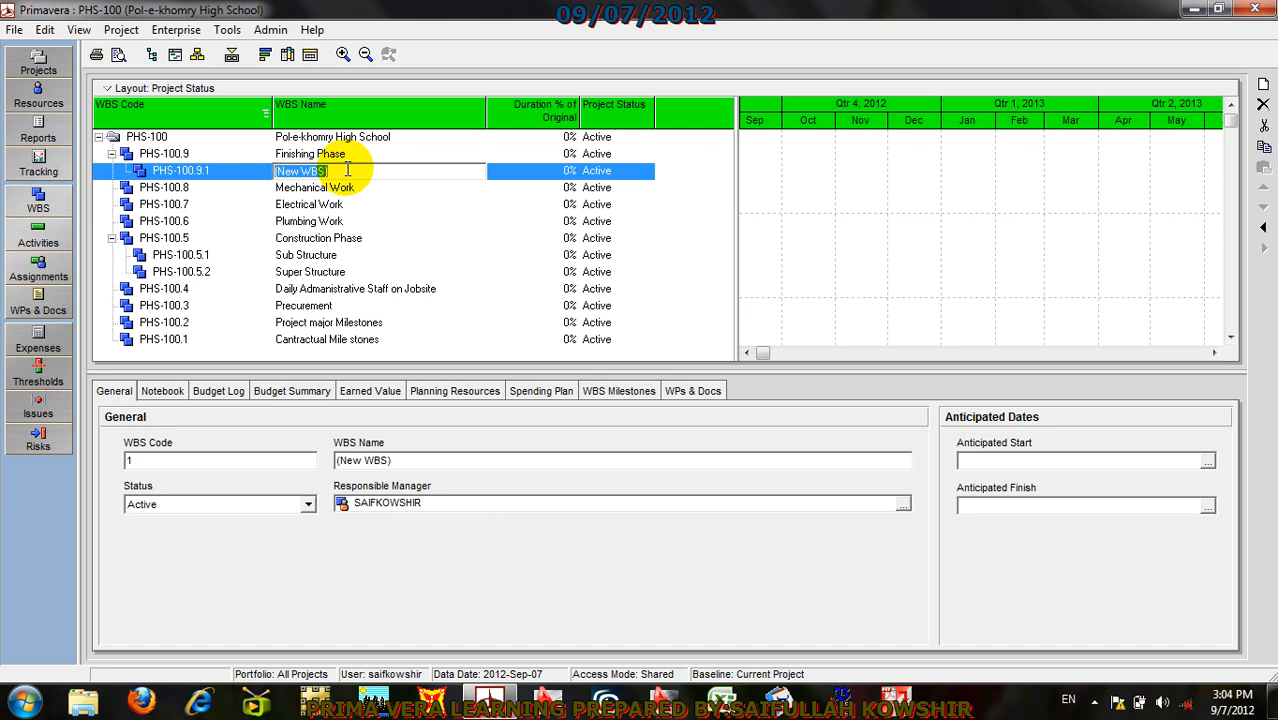
type("Pa")
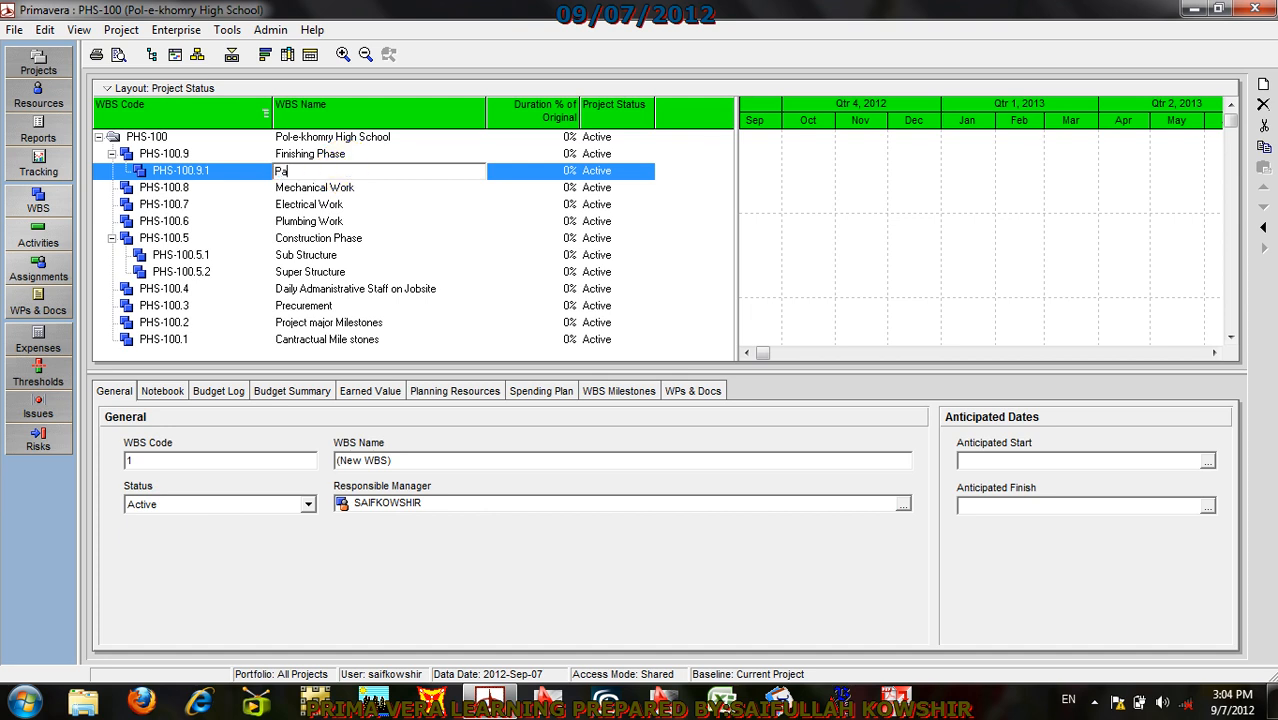
key("BackSpace")
key("BackSpace")
type("Plastering")
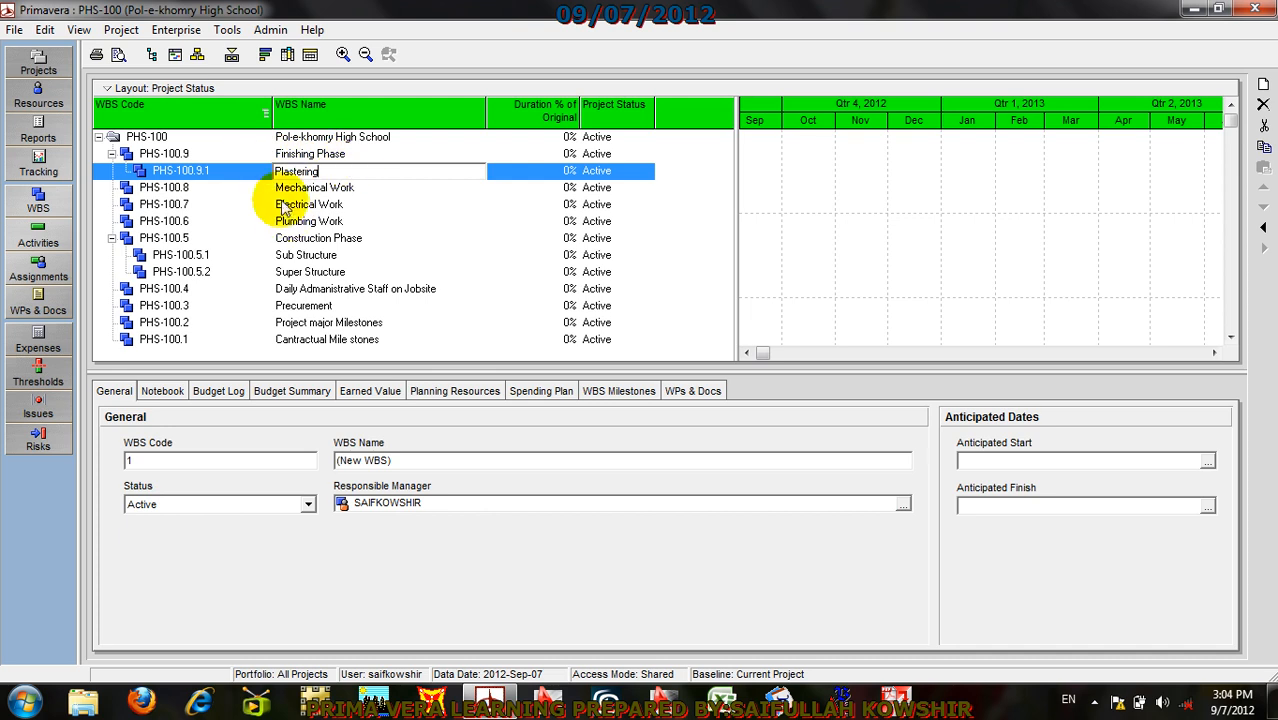
Step: Add a second child WBS element under Finishing Phase and name it "Painting"
left_click(293, 158)
right_click(296, 155)
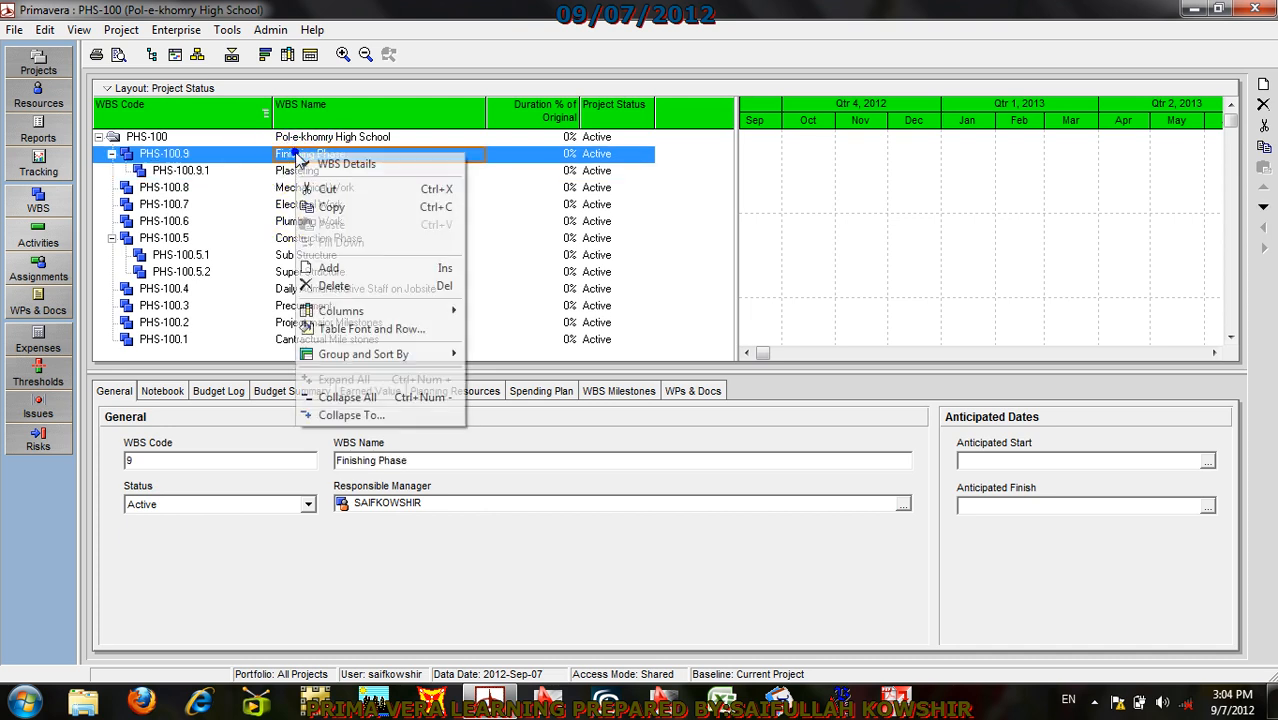
left_click(368, 272)
left_click(350, 188)
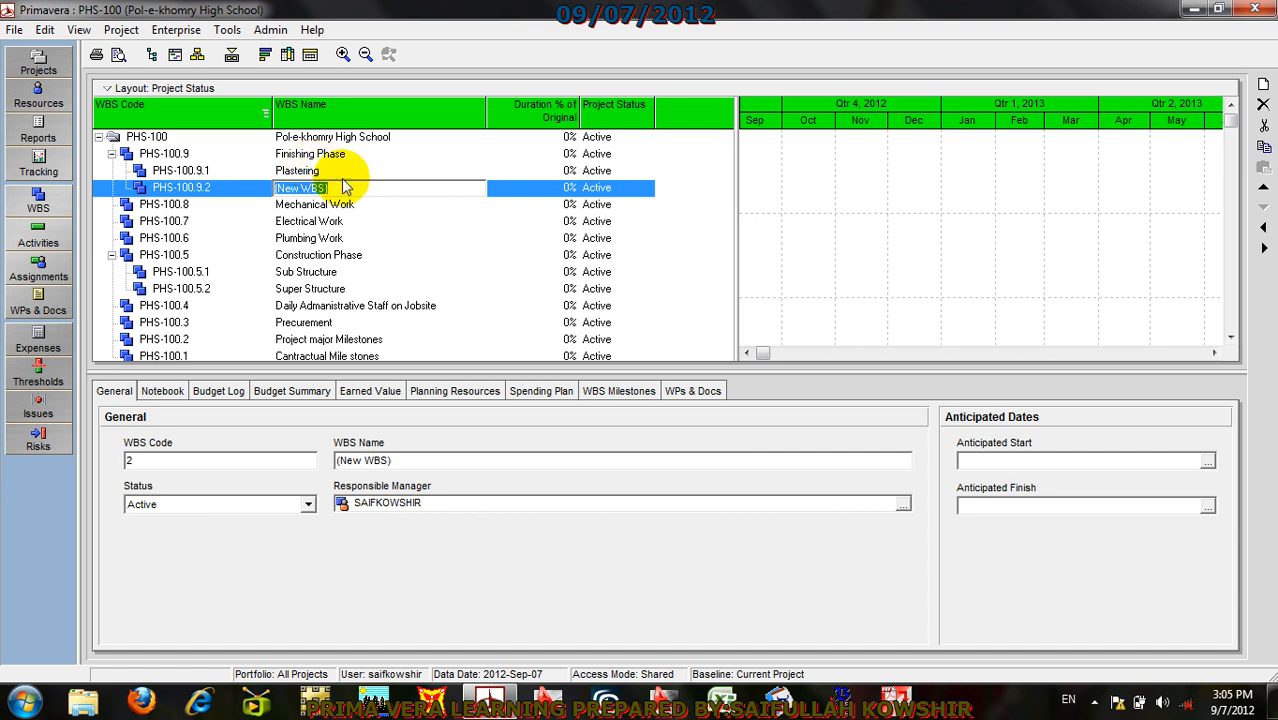
type("Pa")
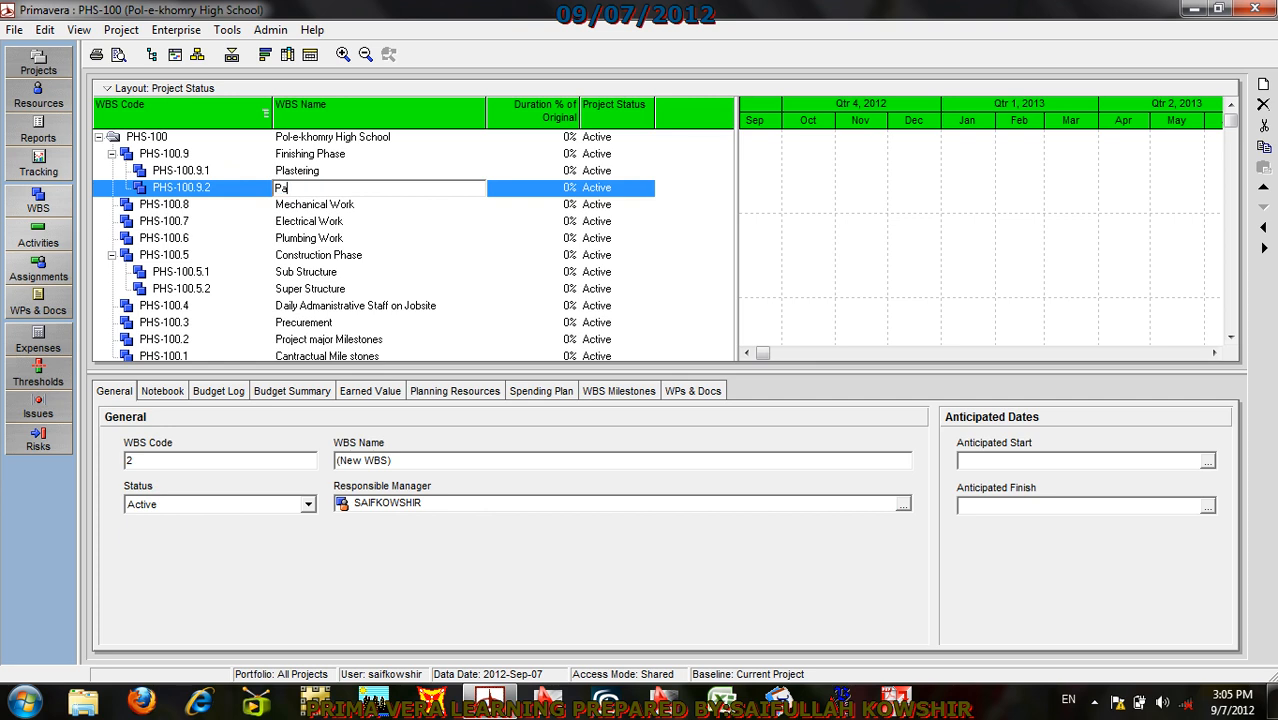
type("inting")
left_click(336, 170)
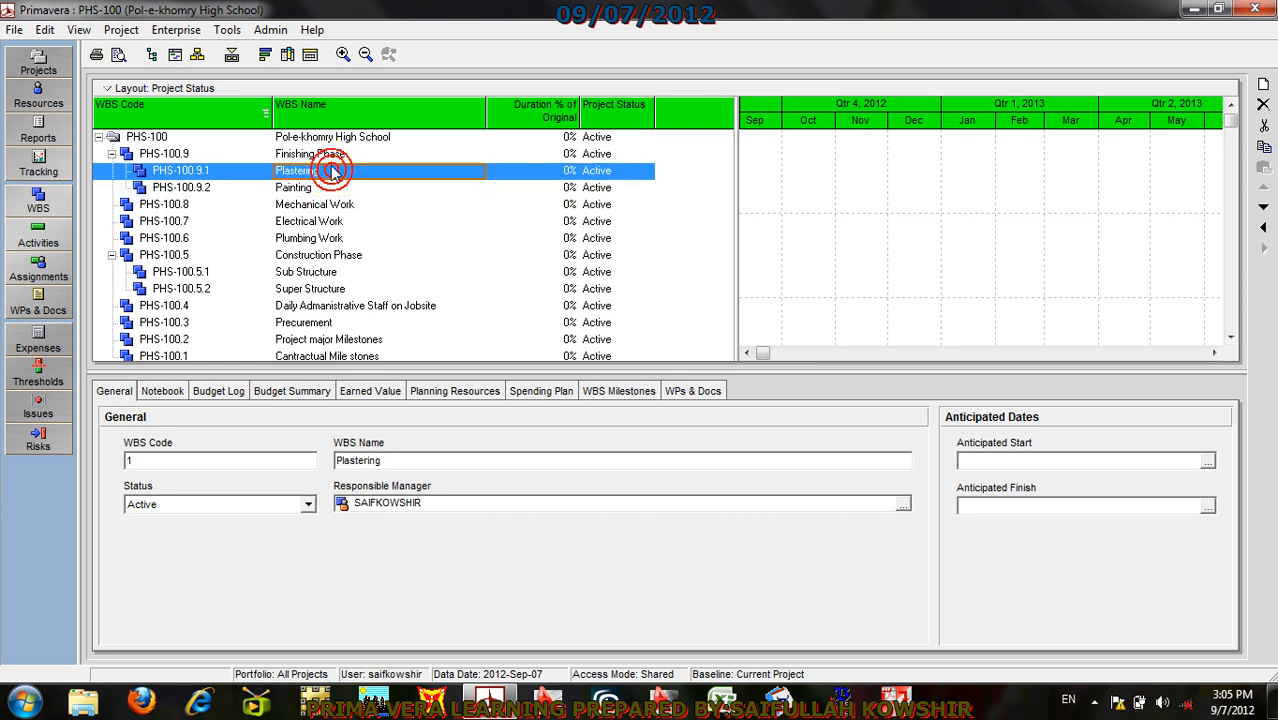
Step: Add a third child WBS element under Finishing Phase and name it "Tile Work"
left_click(338, 153)
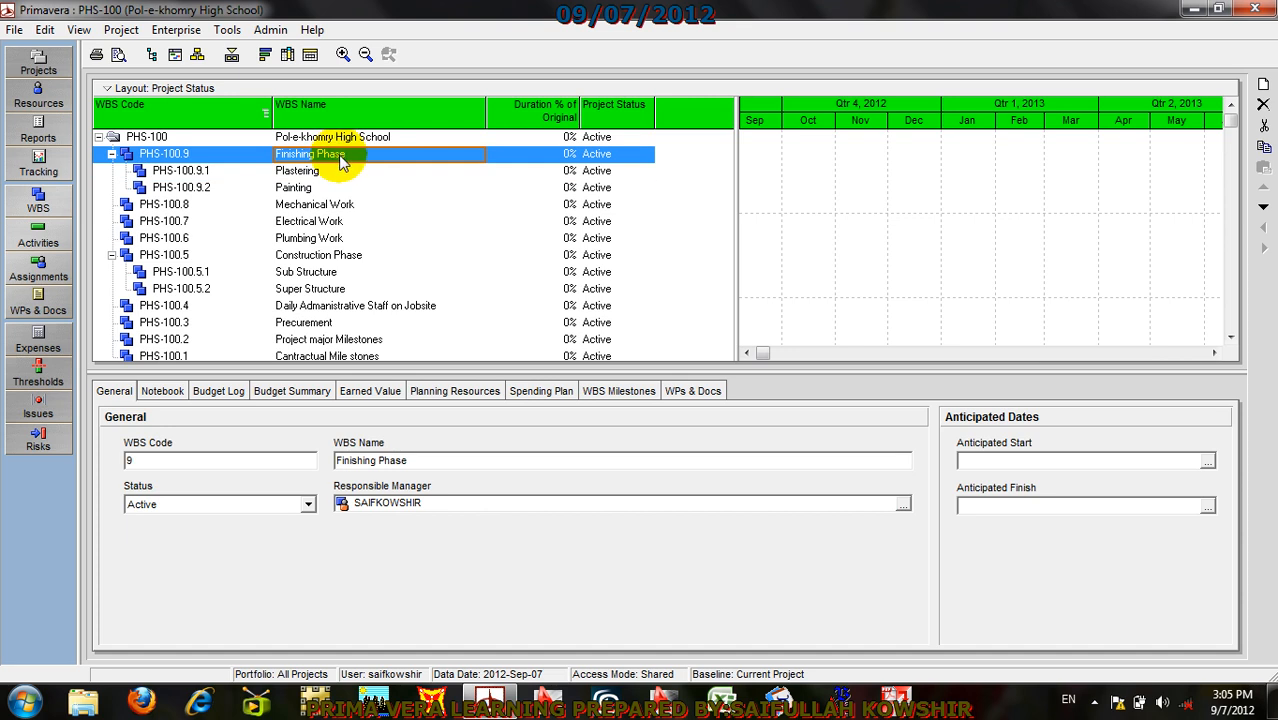
right_click(334, 152)
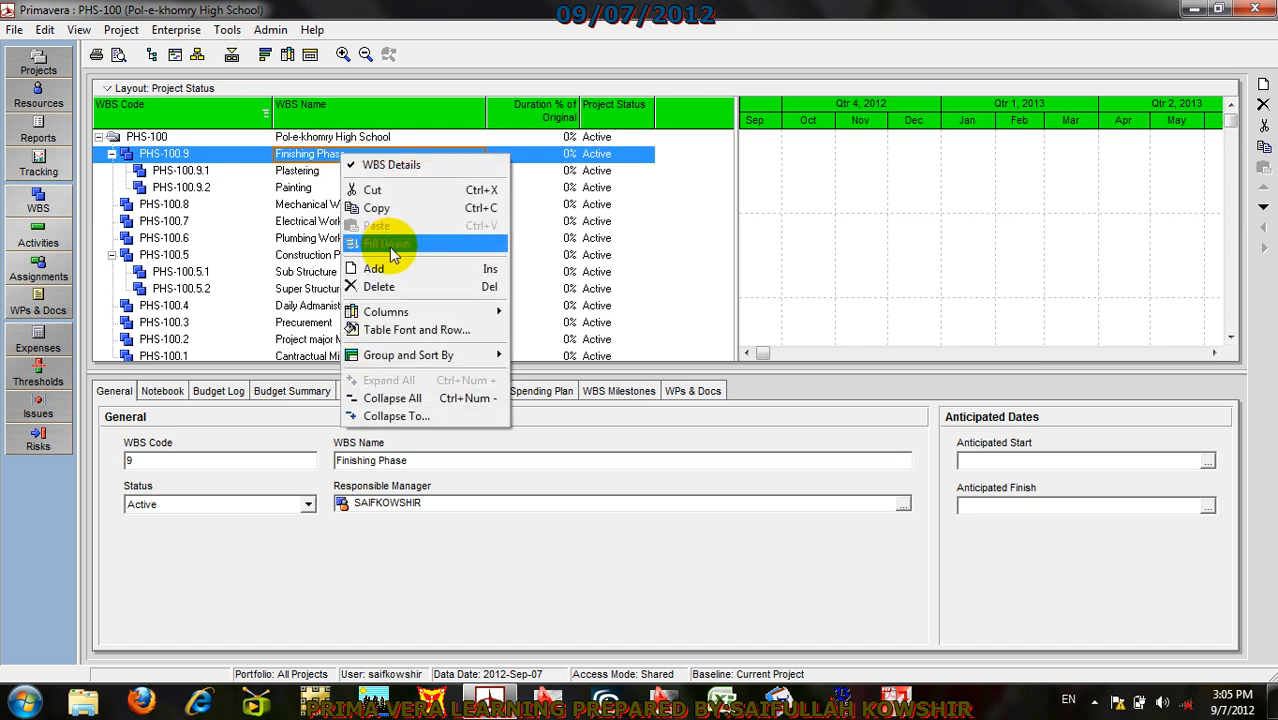
left_click(392, 267)
left_click(334, 204)
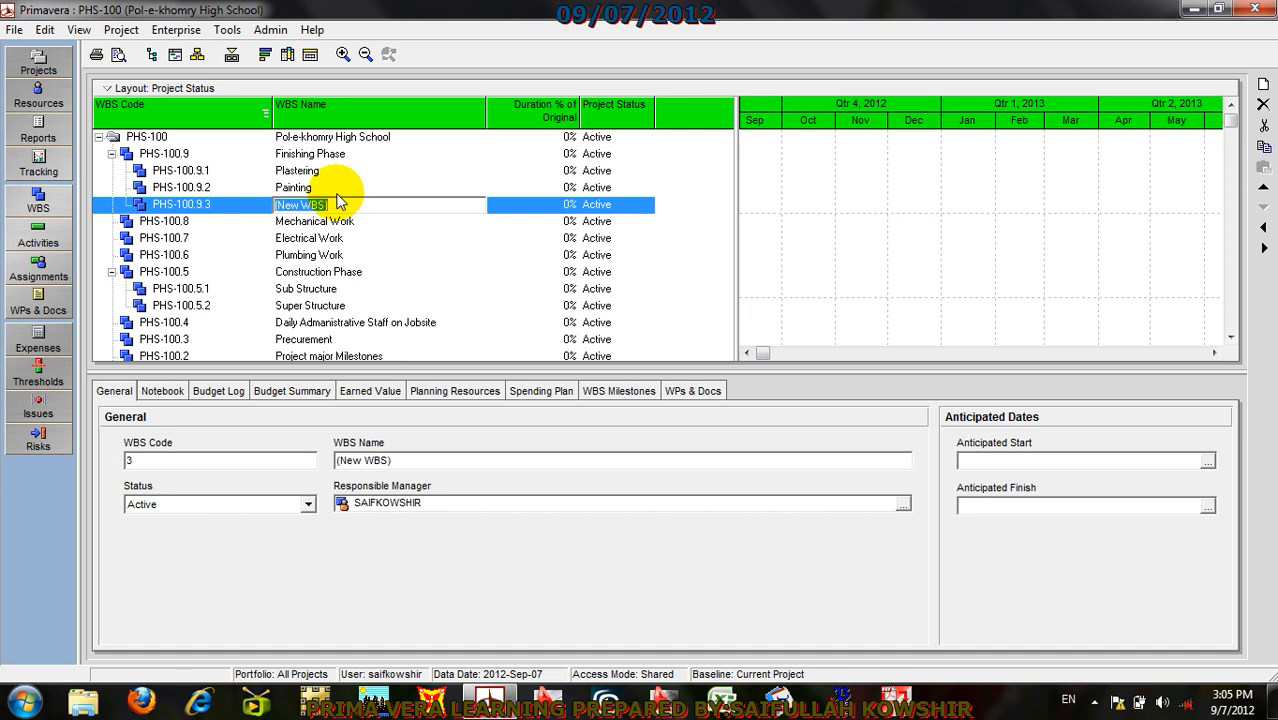
type("T")
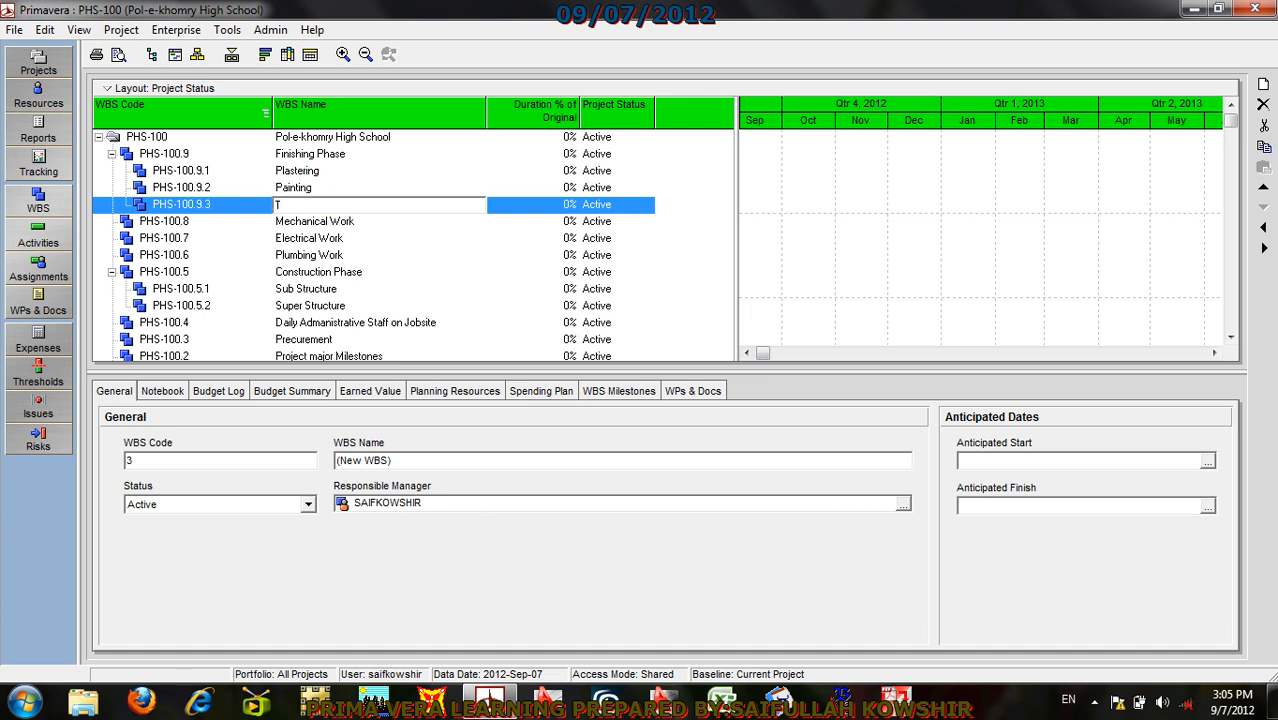
type("ile Work")
left_click(252, 207)
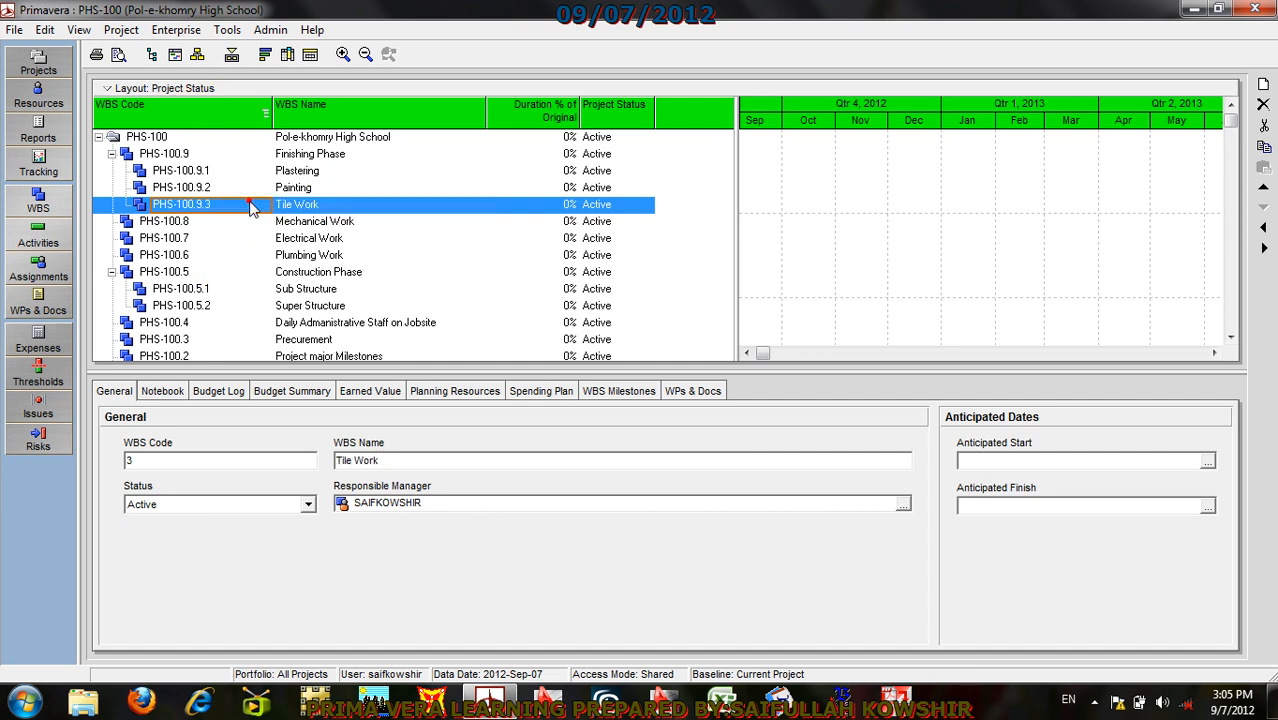
Step: Delete the Tile Work WBS element from Finishing Phase
left_click(310, 205)
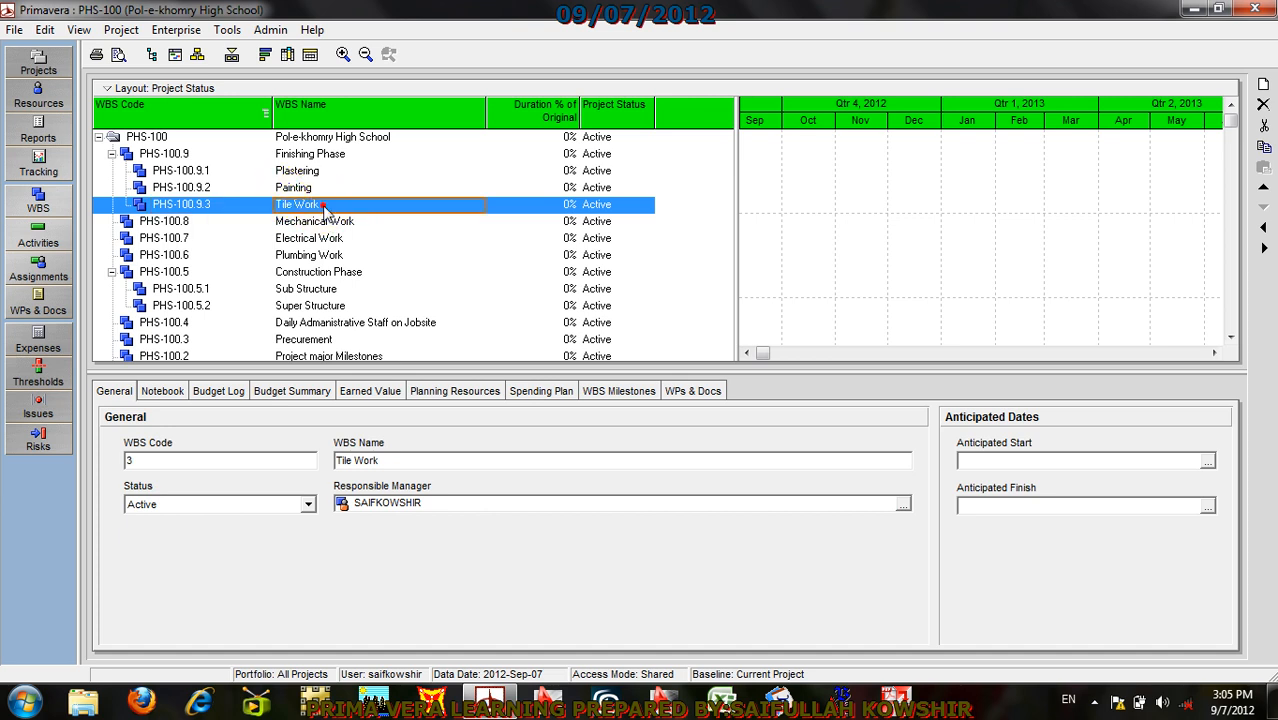
left_click(237, 203)
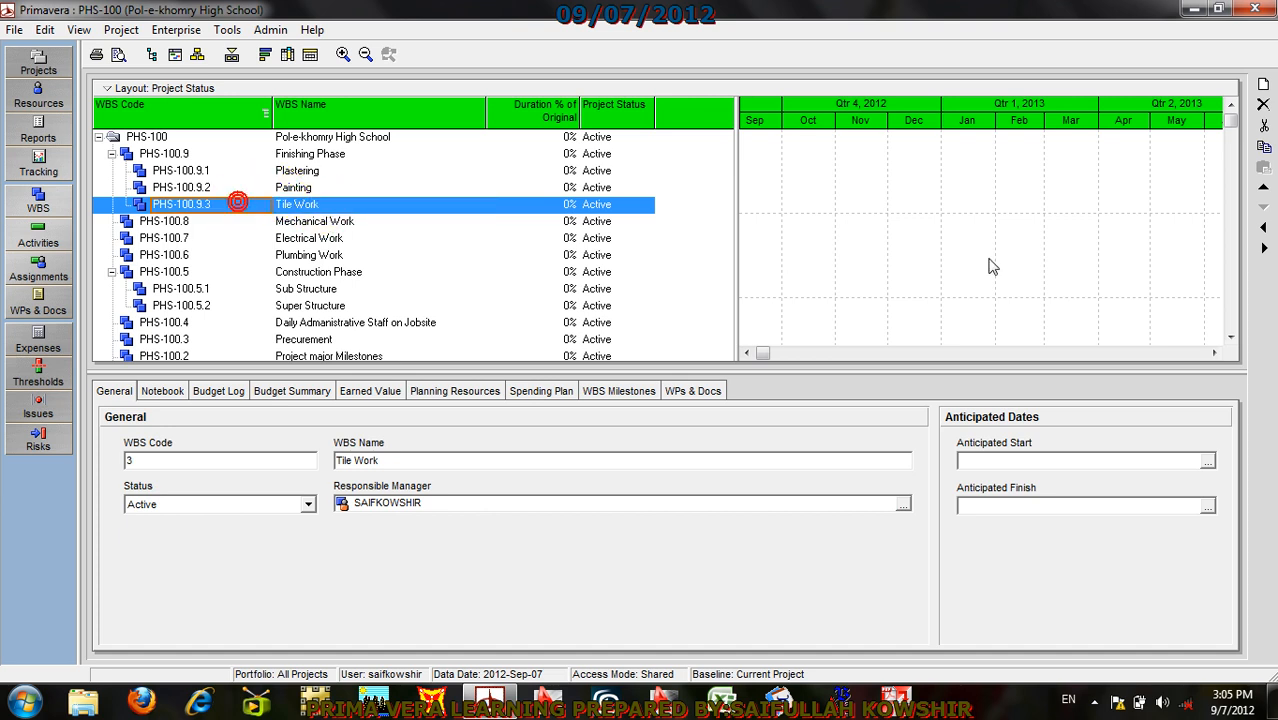
left_click(1263, 106)
left_click(595, 401)
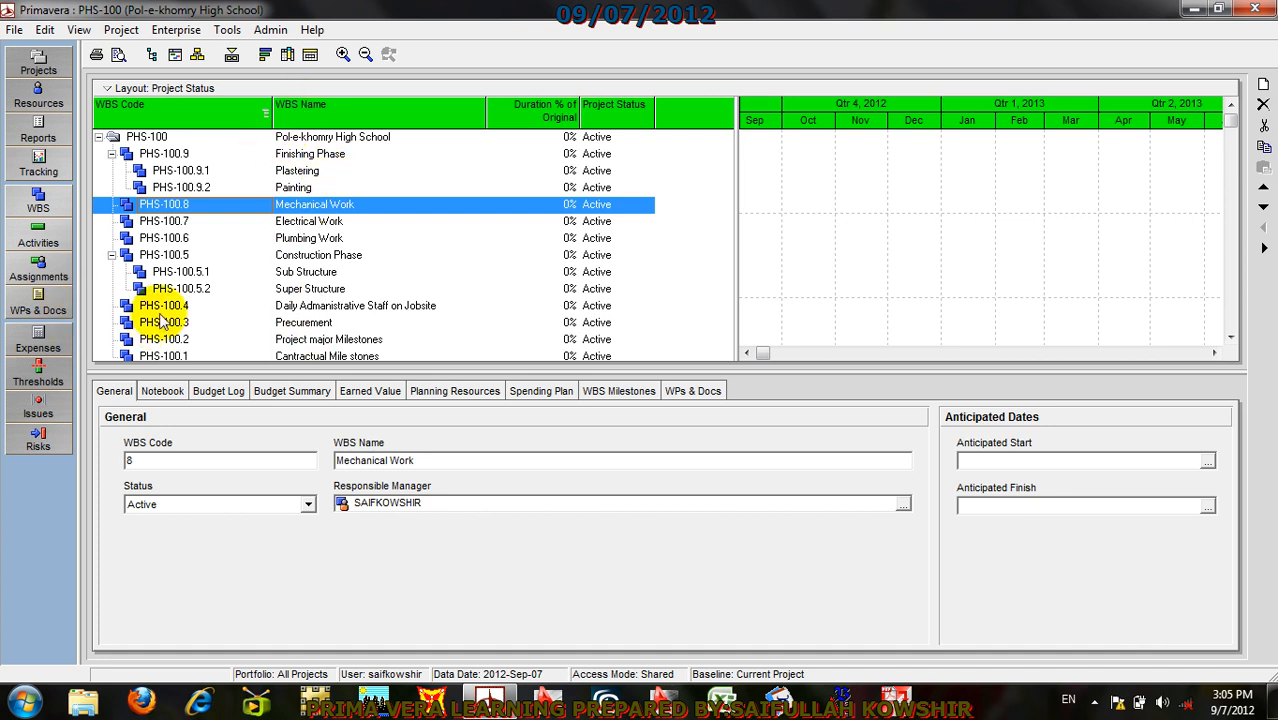
Step: Open the grouping and sorting settings for the project's activities
left_click(38, 235)
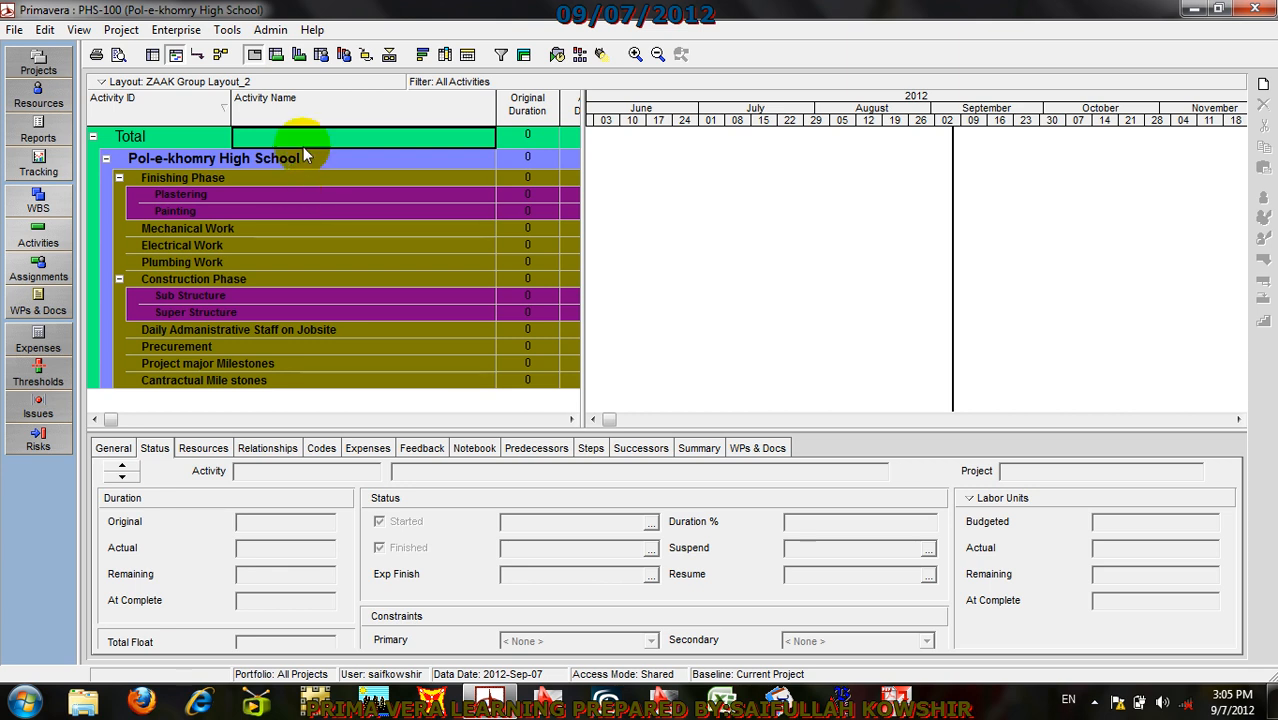
left_click(522, 54)
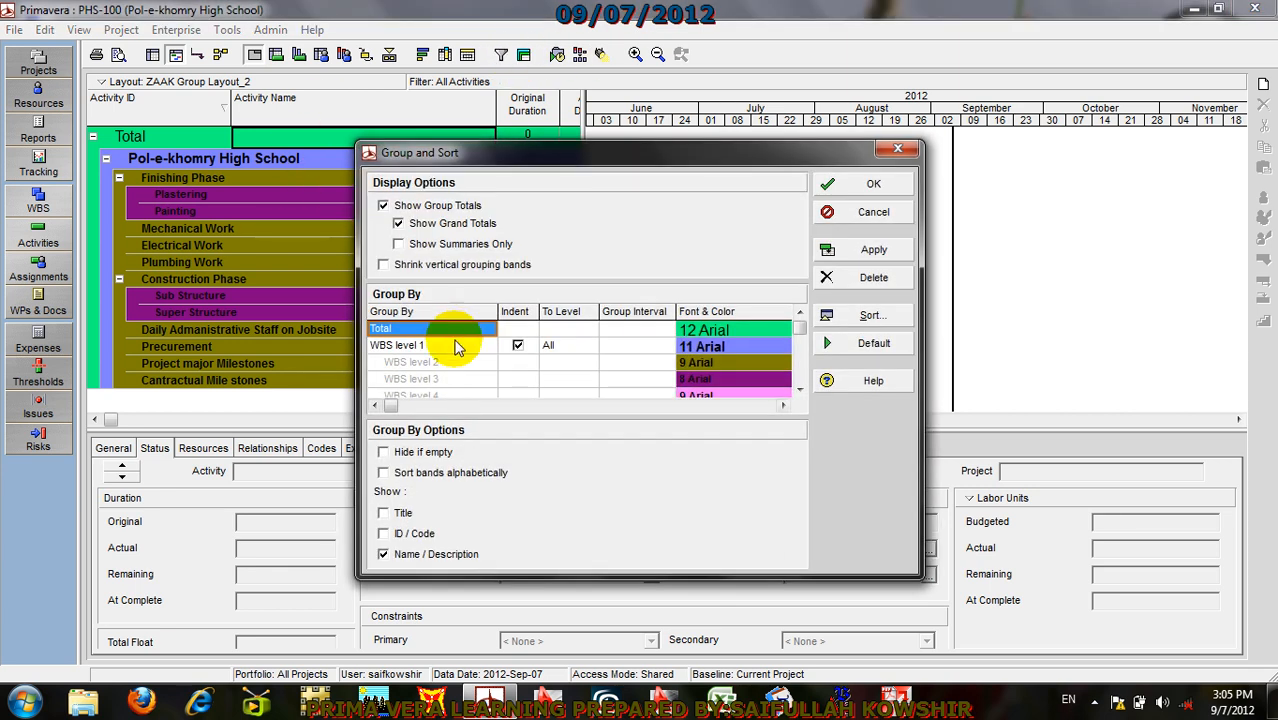
Step: Try grouping the activities by WBS Name instead of WBS
left_click(450, 345)
left_click(450, 345)
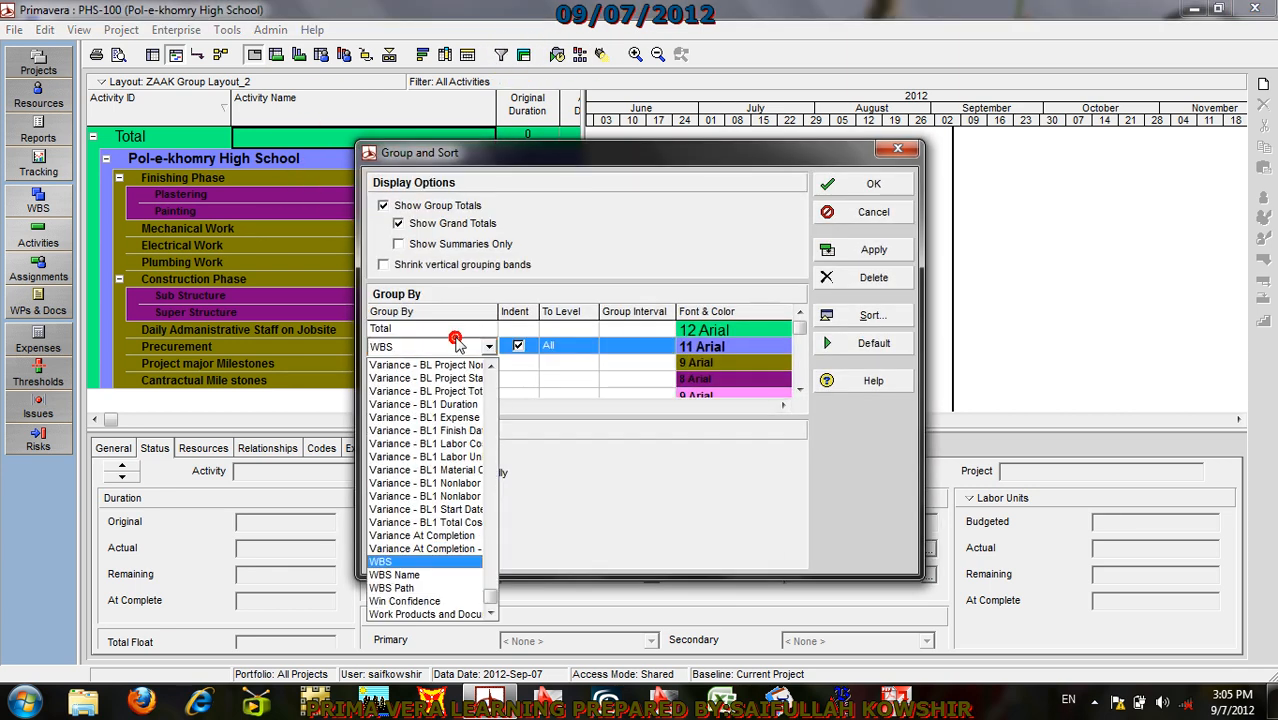
left_click(405, 575)
left_click(878, 250)
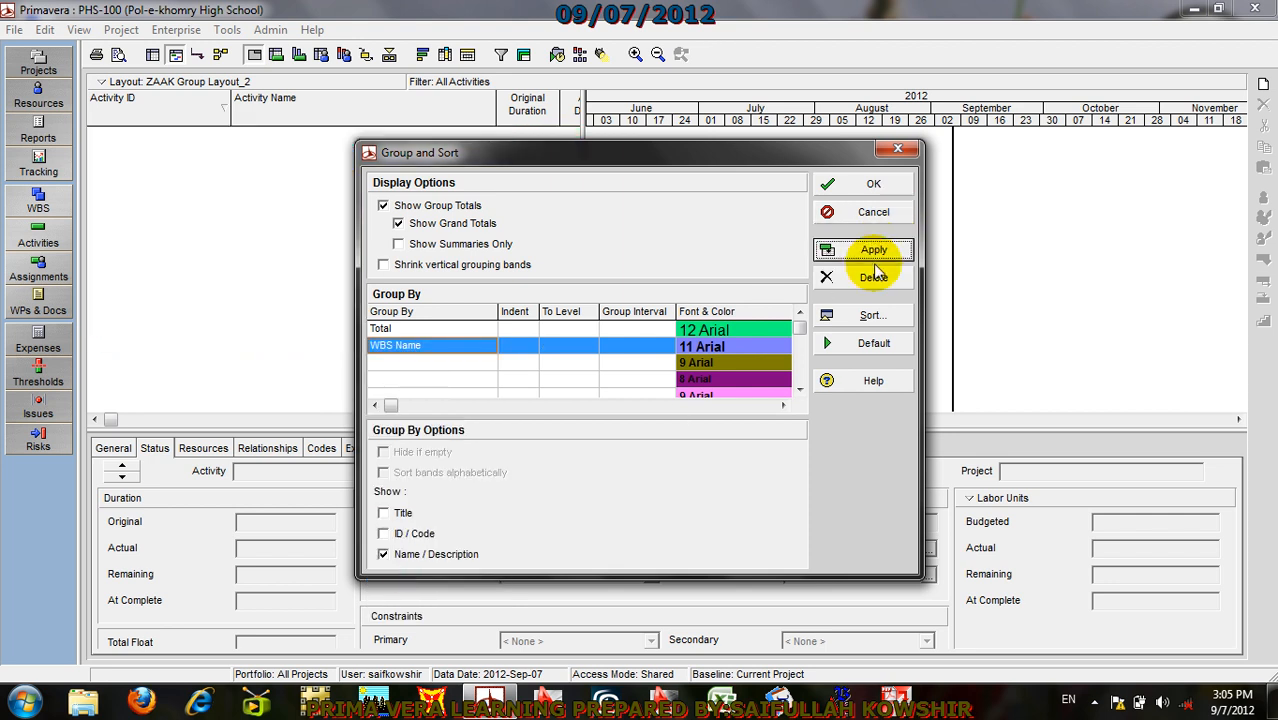
Step: Group the activities by WBS level again and apply alphabetical sorting of the bands
left_click(445, 346)
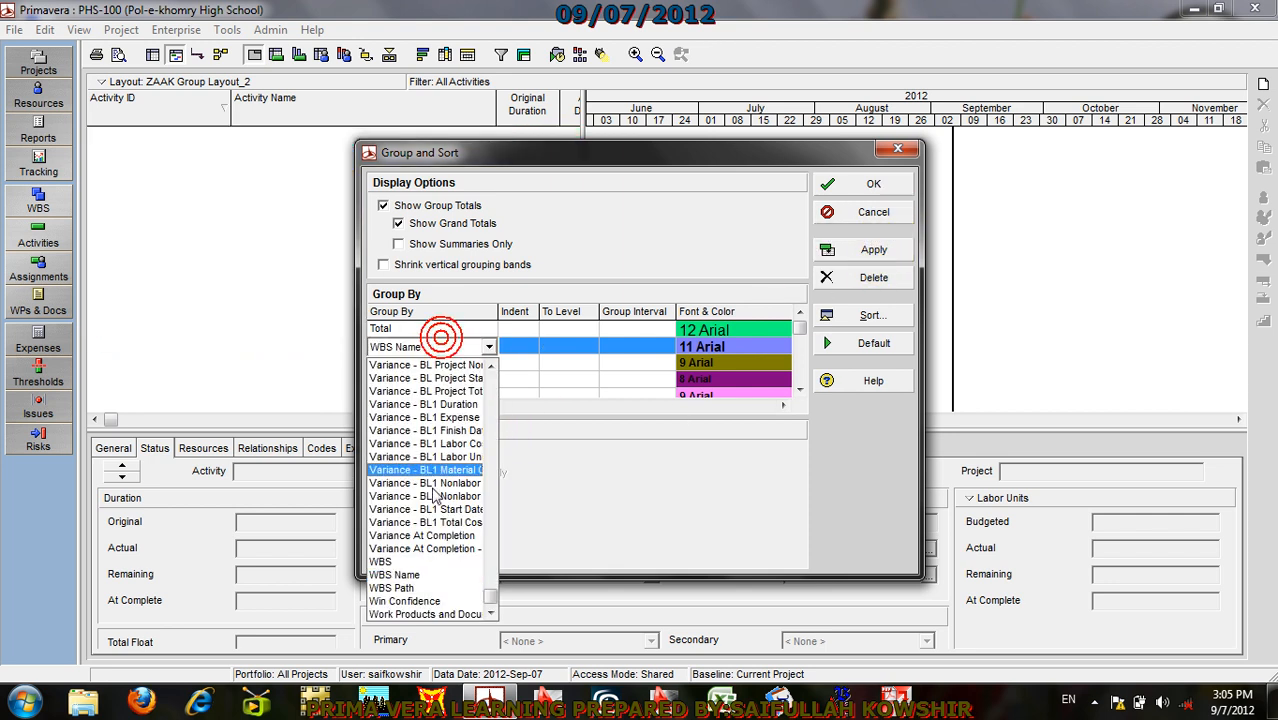
left_click(420, 590)
left_click(866, 251)
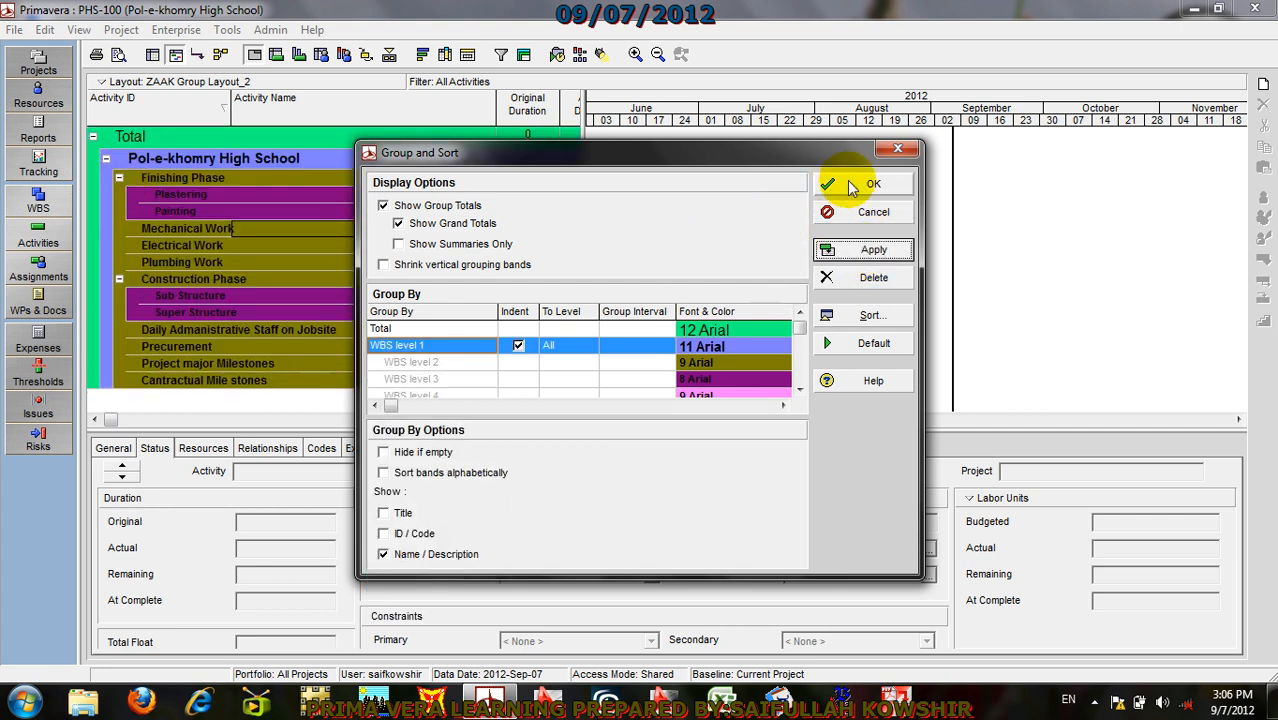
left_click(383, 473)
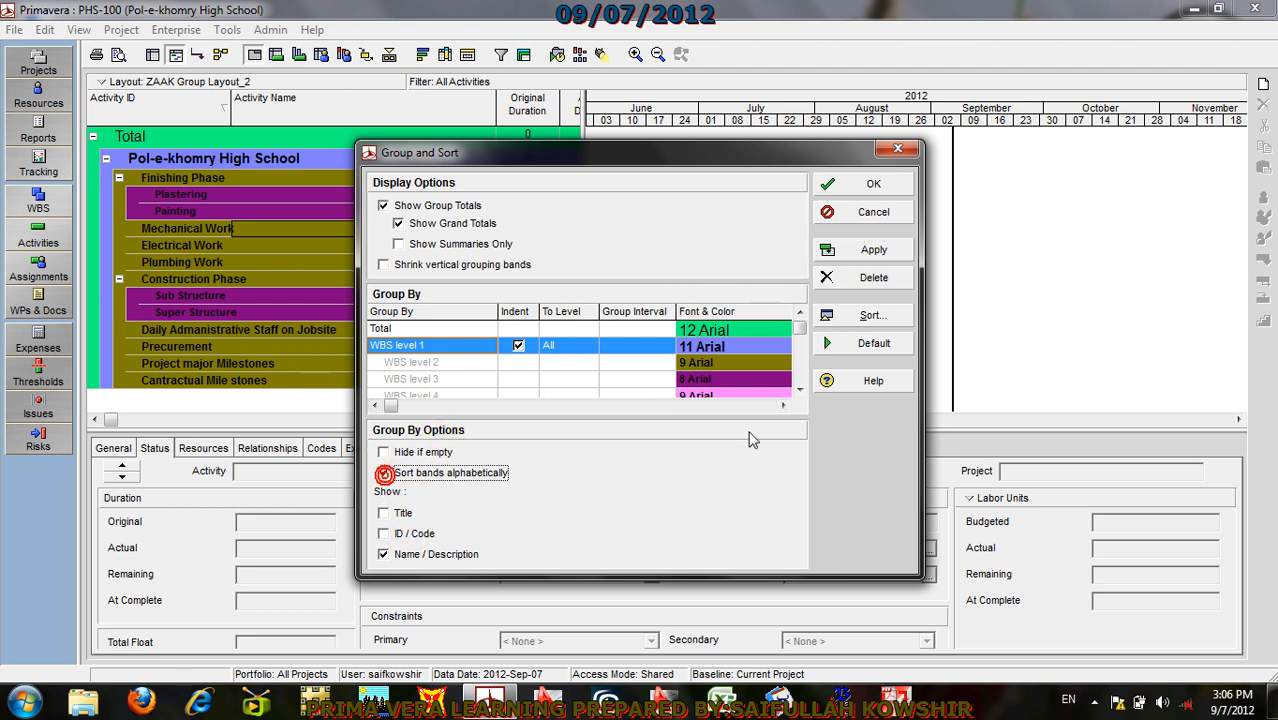
left_click(874, 251)
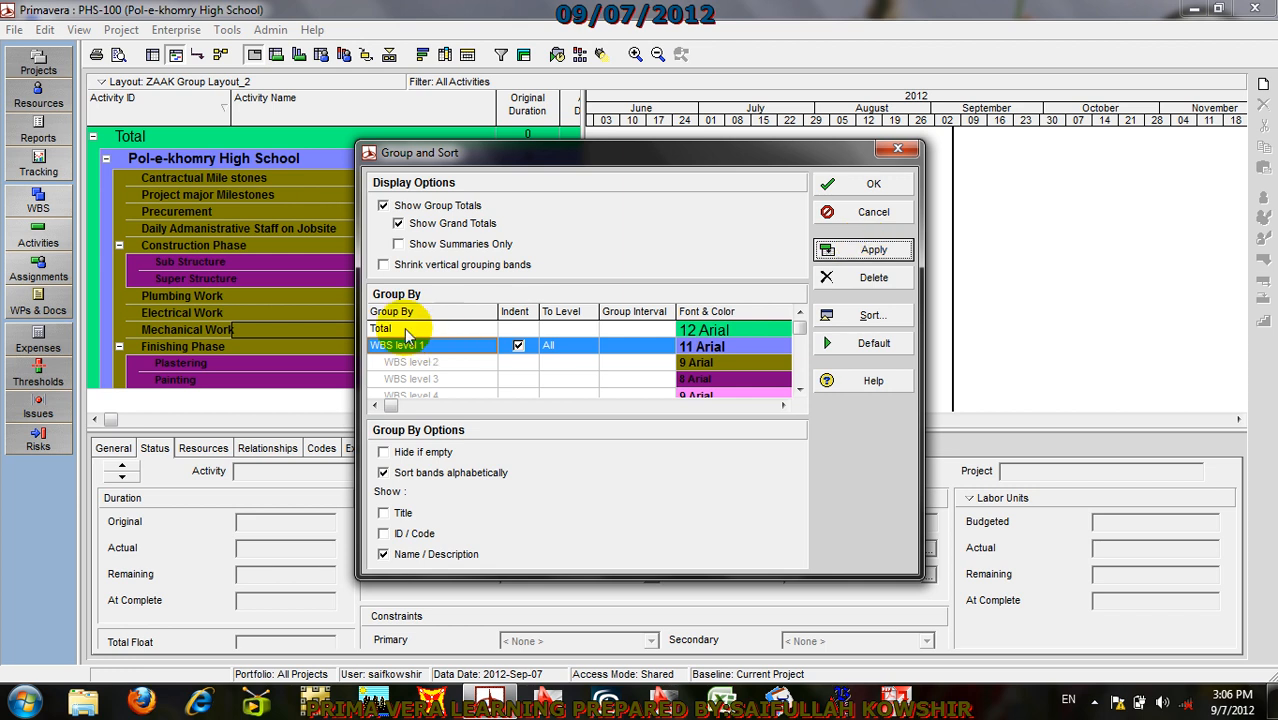
left_click_drag(597, 152, 842, 84)
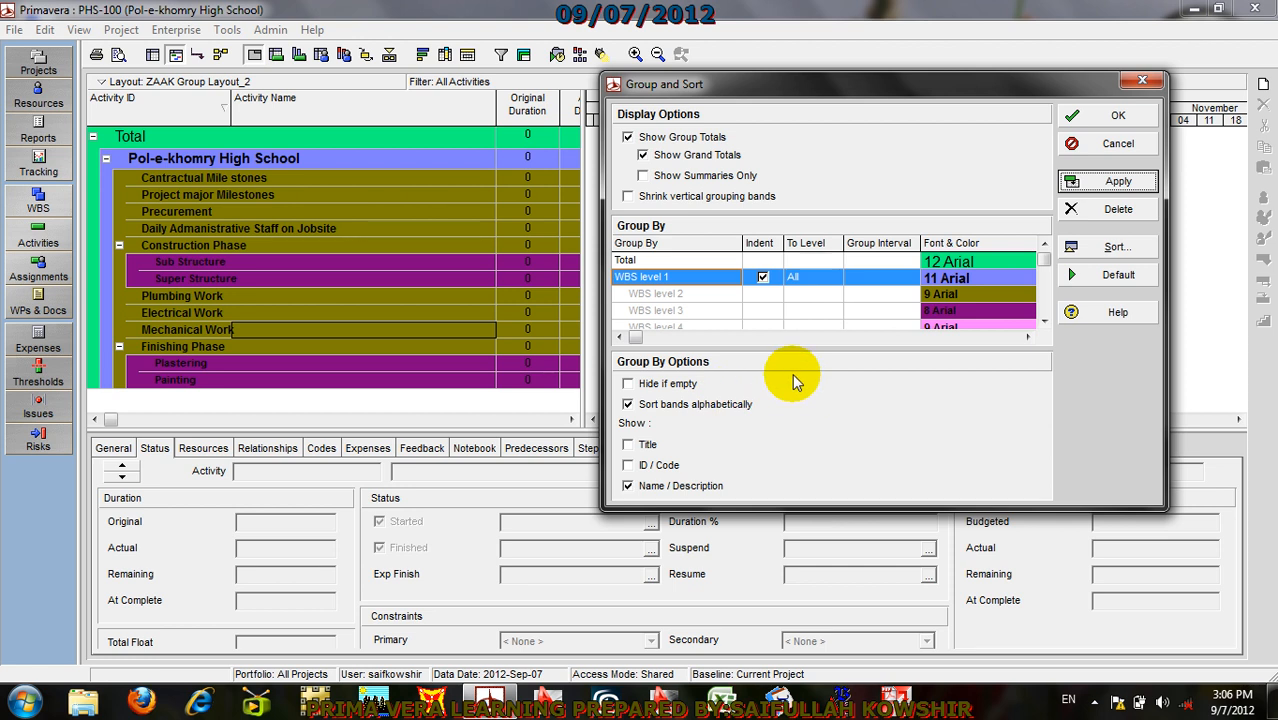
left_click(1133, 116)
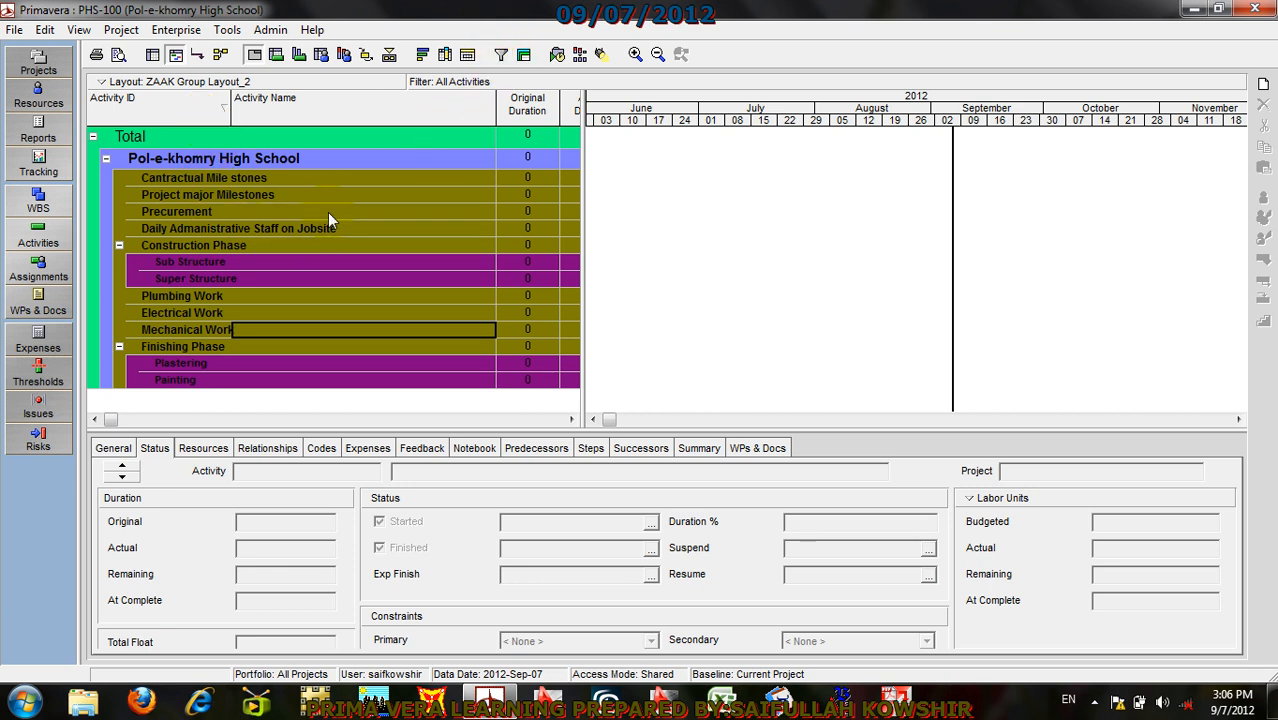
left_click(38, 210)
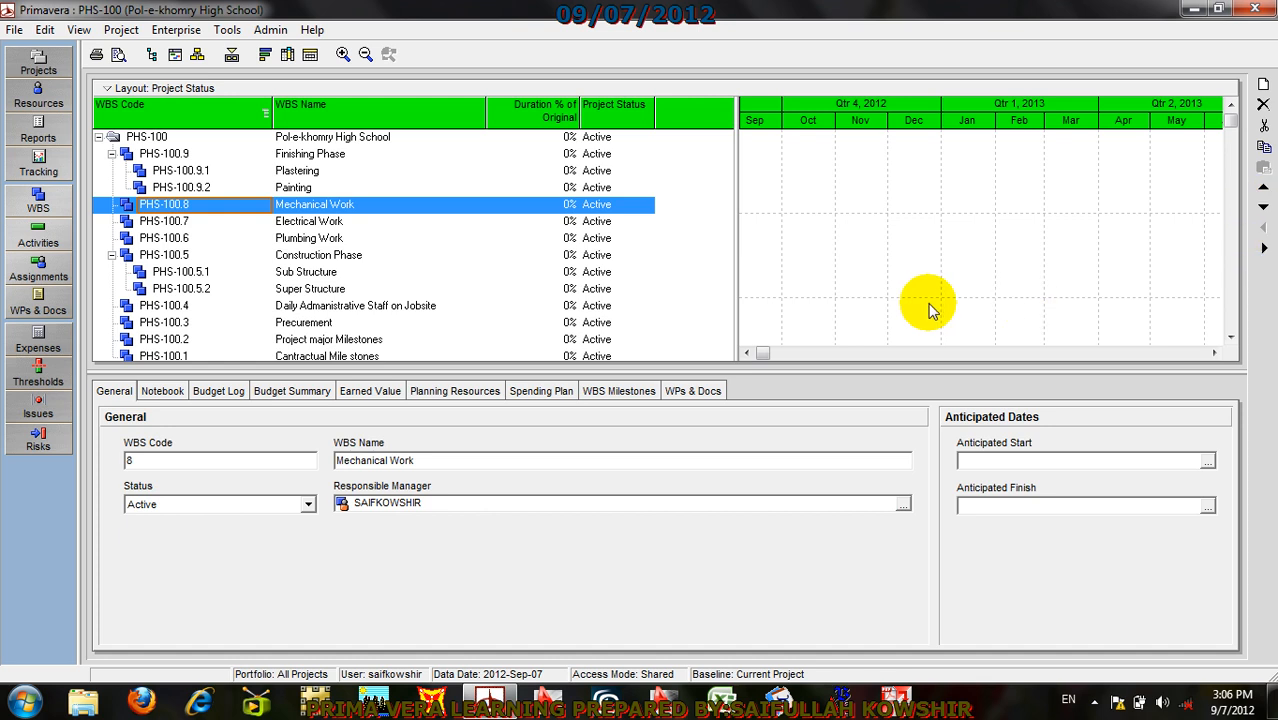
left_click(38, 234)
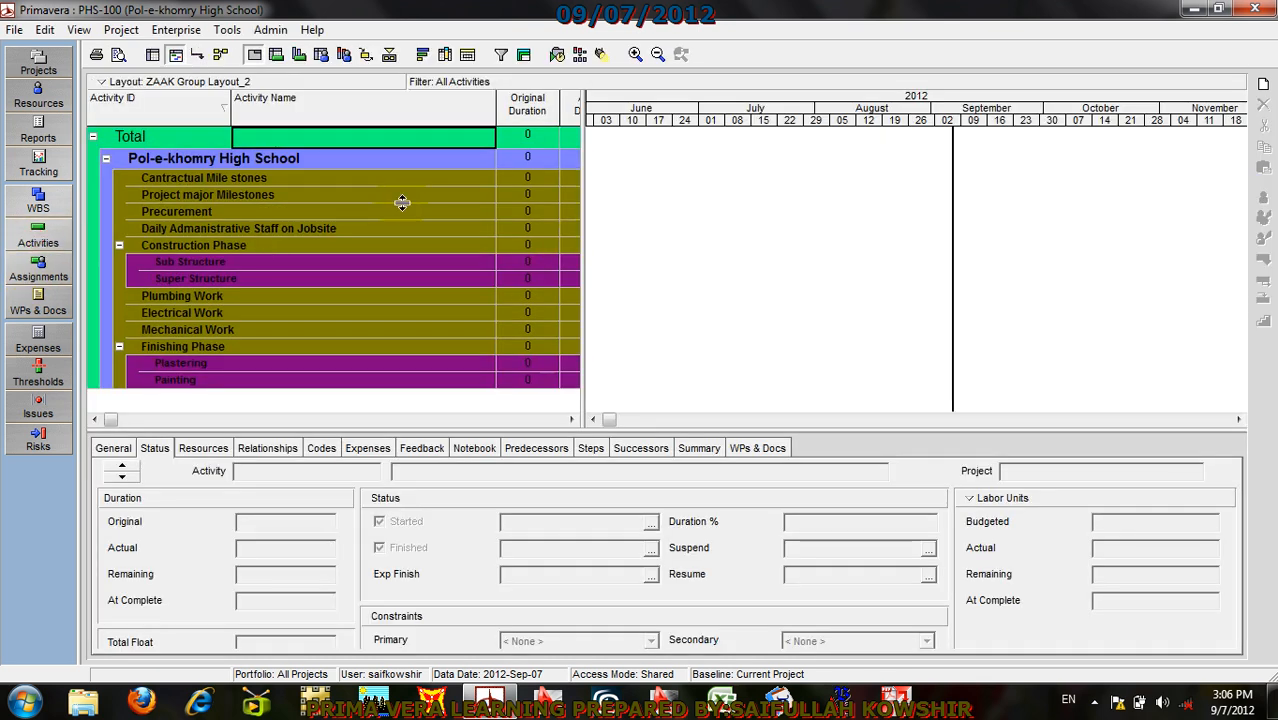
Step: Add an activity under Cantractual Mile stones and set its activity ID to CMS1000
left_click(216, 178)
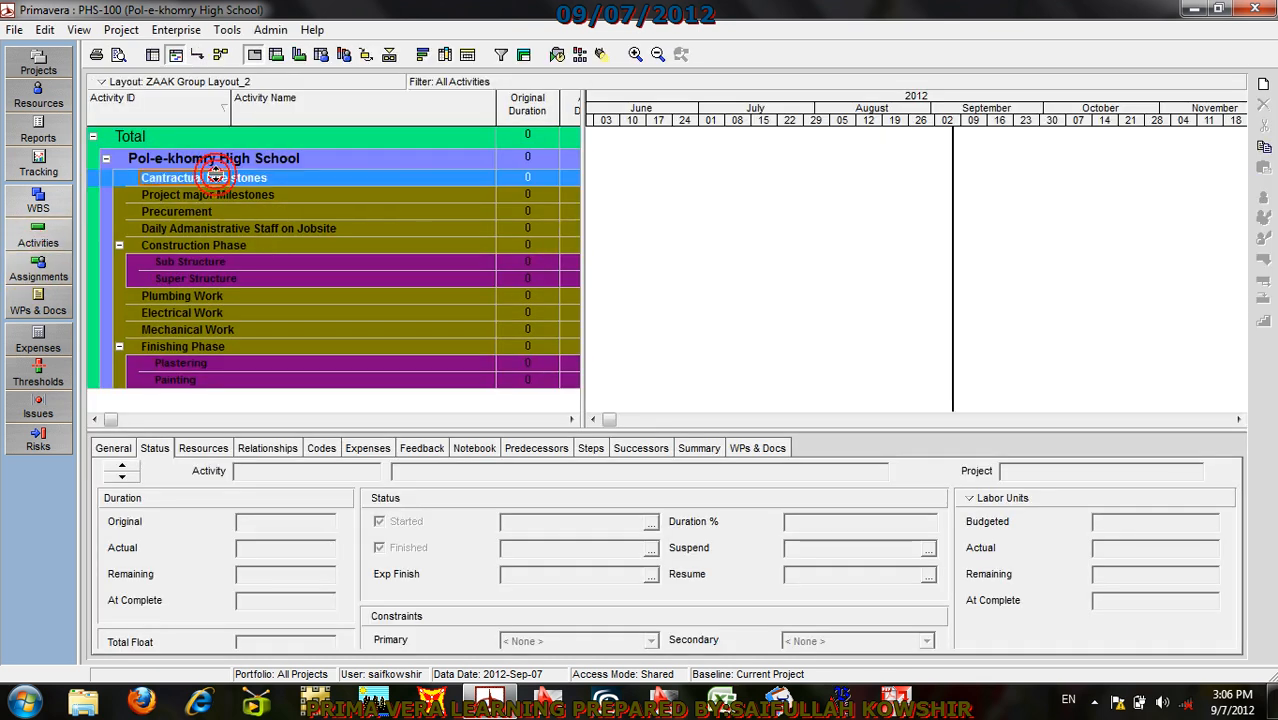
right_click(272, 177)
left_click(316, 289)
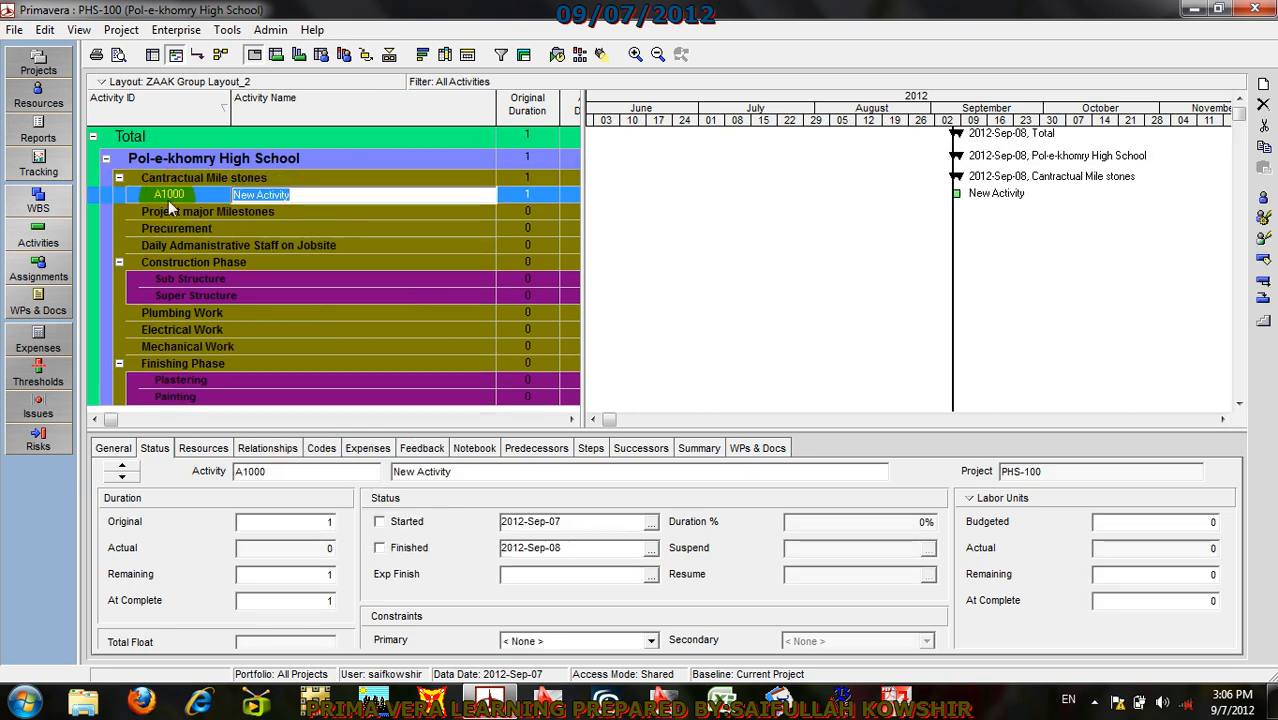
left_click(197, 197)
left_click(197, 195)
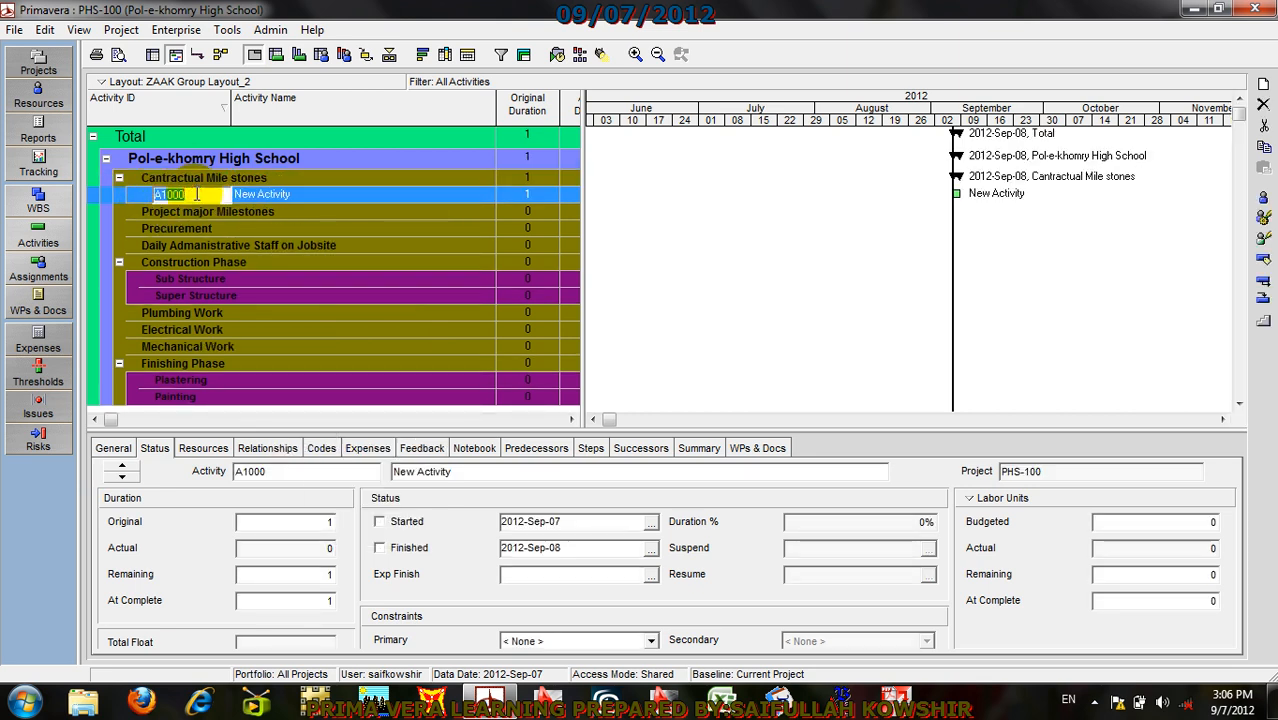
type("C")
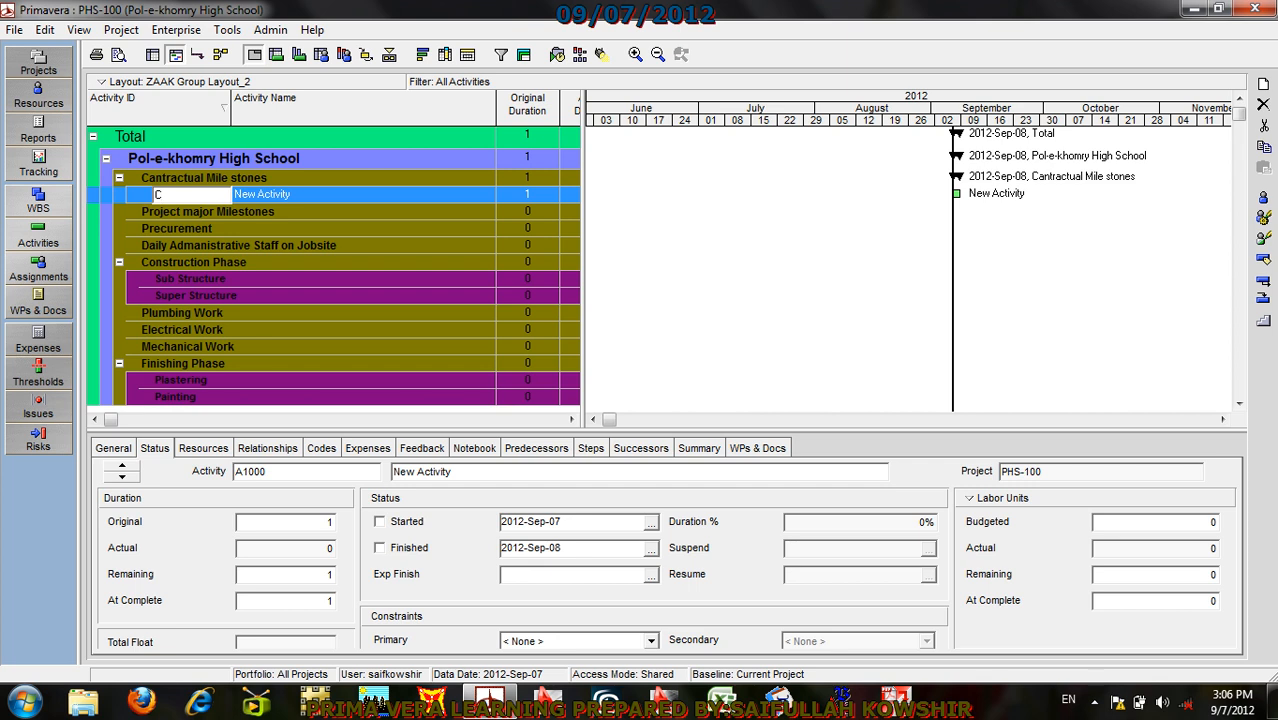
type("MS1000")
Step: Name activity CMS1000 "Project Start(NTP)"
left_click(292, 195)
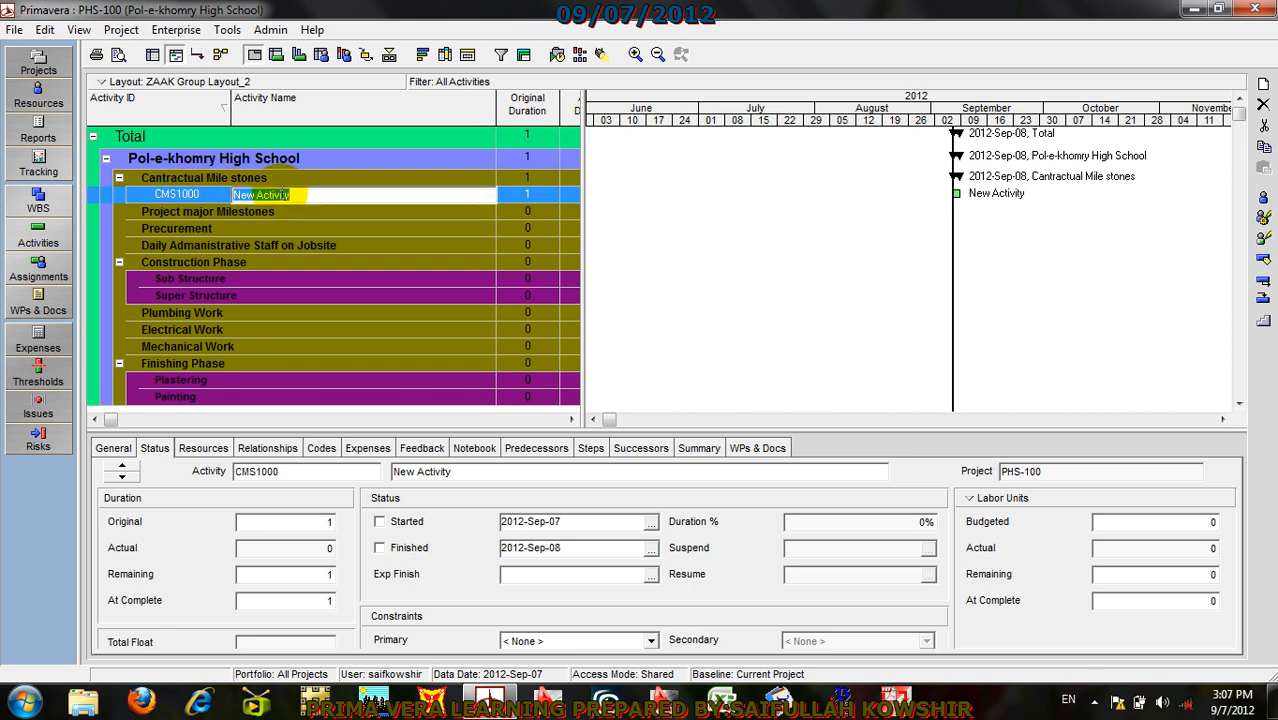
type("pr")
key("BackSpace")
key("BackSpace")
type("P")
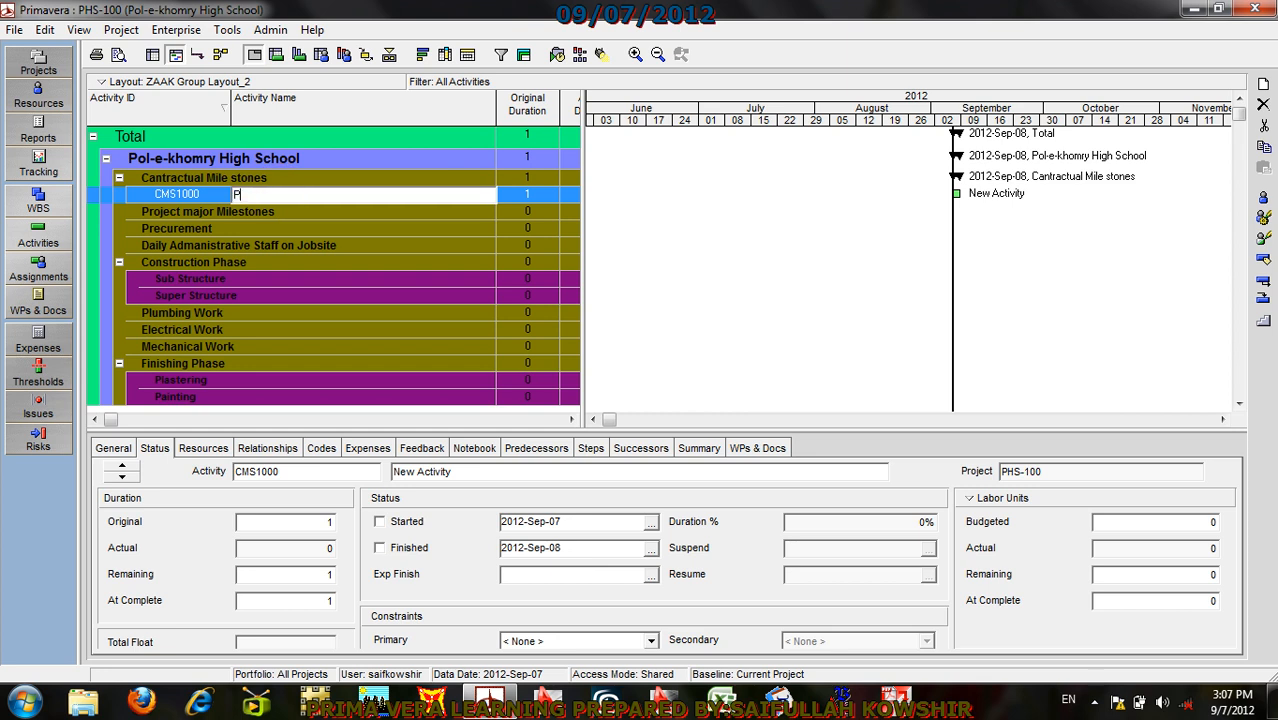
type("roject Start( N")
left_click_drag(304, 195, 281, 193)
type("P")
key("BackSpace")
type("rt(NTP)")
left_click(206, 196)
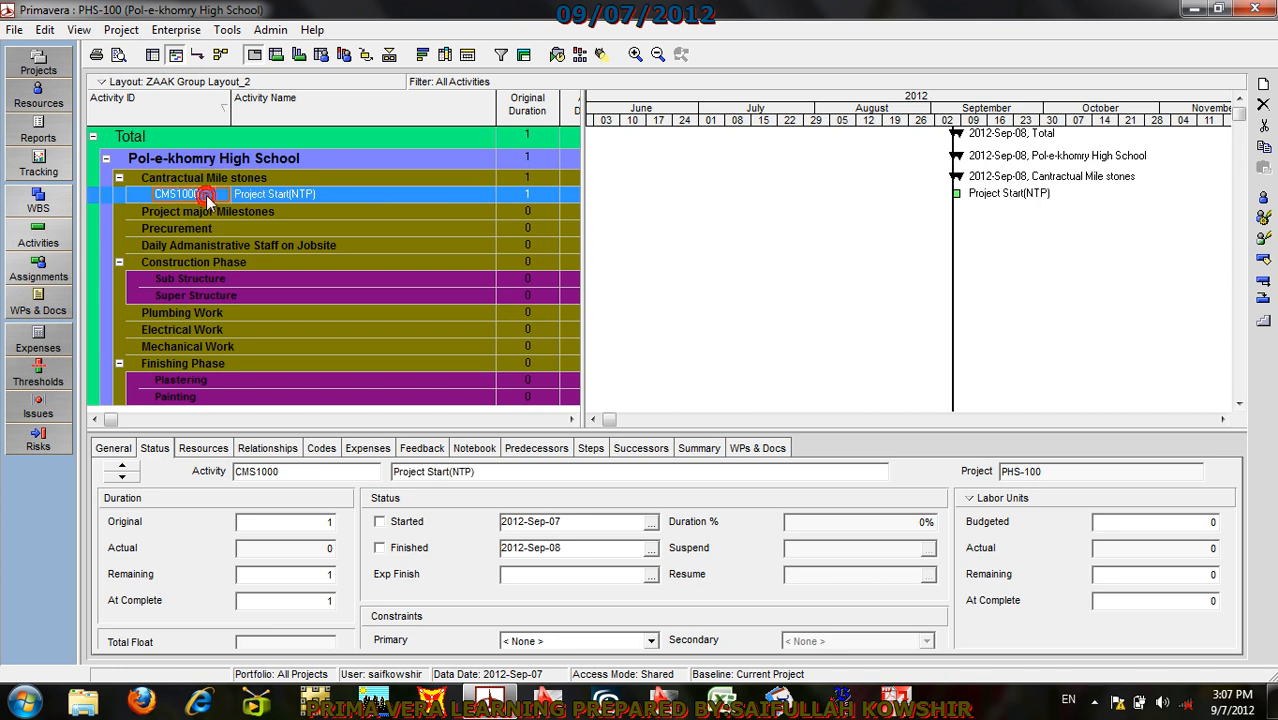
Step: Add a second activity under Cantractual Mile stones and name it "Project Finish"
left_click(243, 194)
right_click(195, 193)
left_click(228, 302)
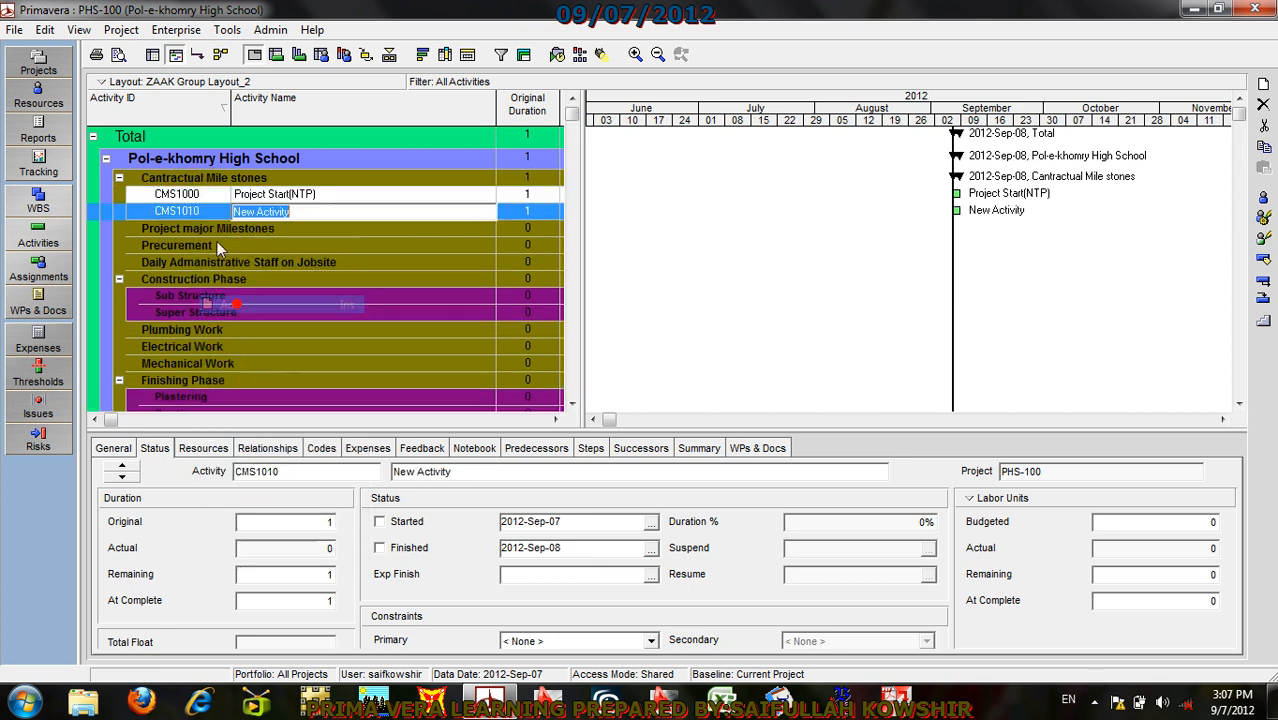
left_click(200, 211)
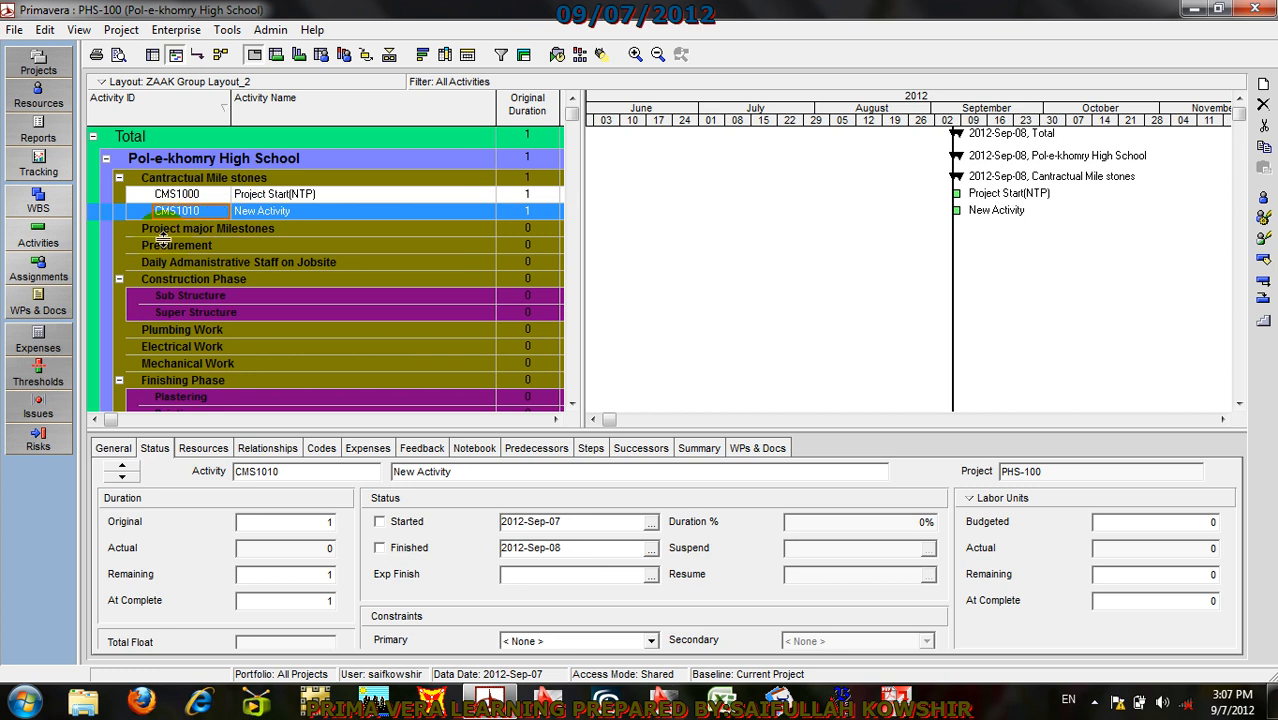
left_click(335, 211)
left_click(334, 210)
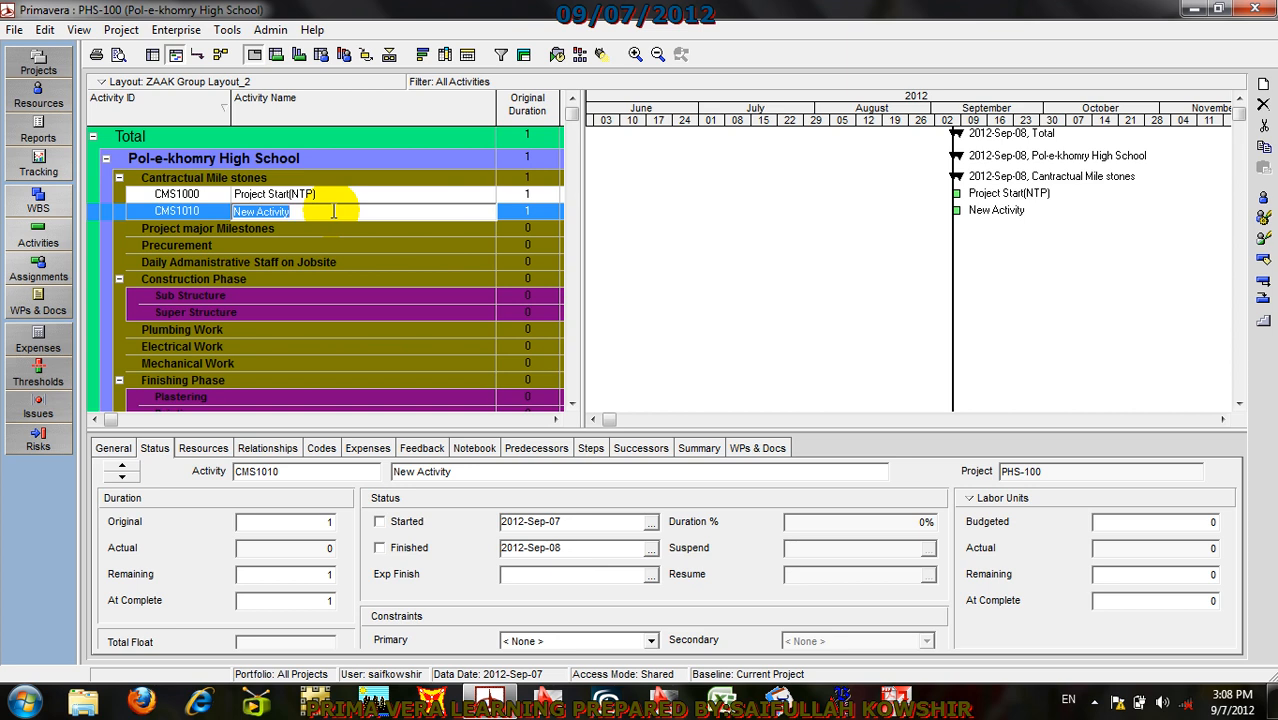
type("Pro")
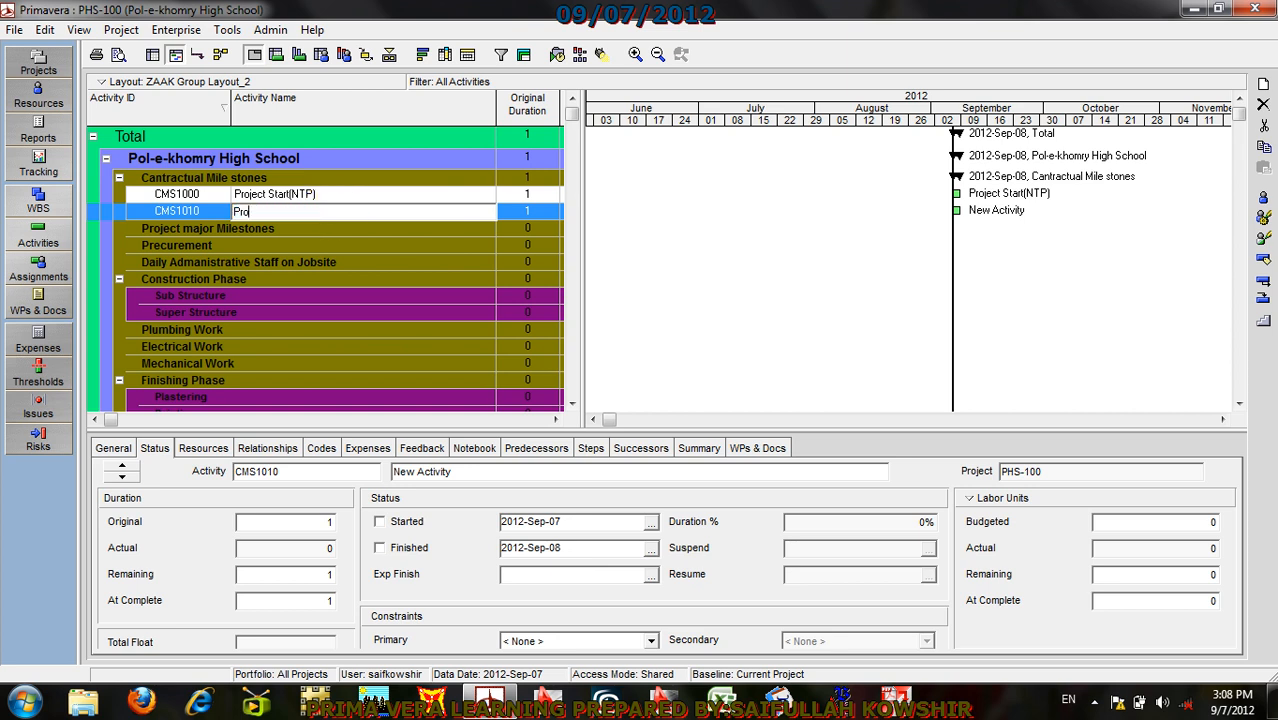
type("ject Finish")
left_click(217, 218)
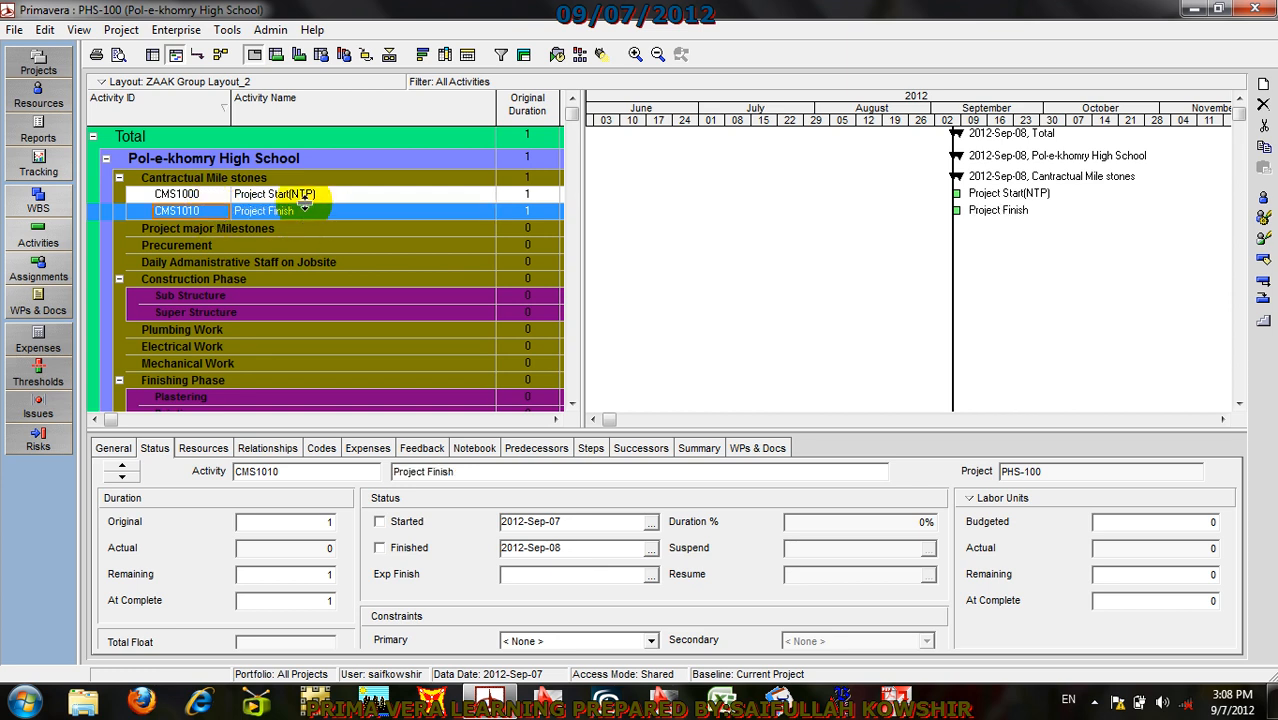
Step: Add an activity under Project major Milestones and set its activity ID to PMMS1000
left_click(200, 229)
right_click(201, 229)
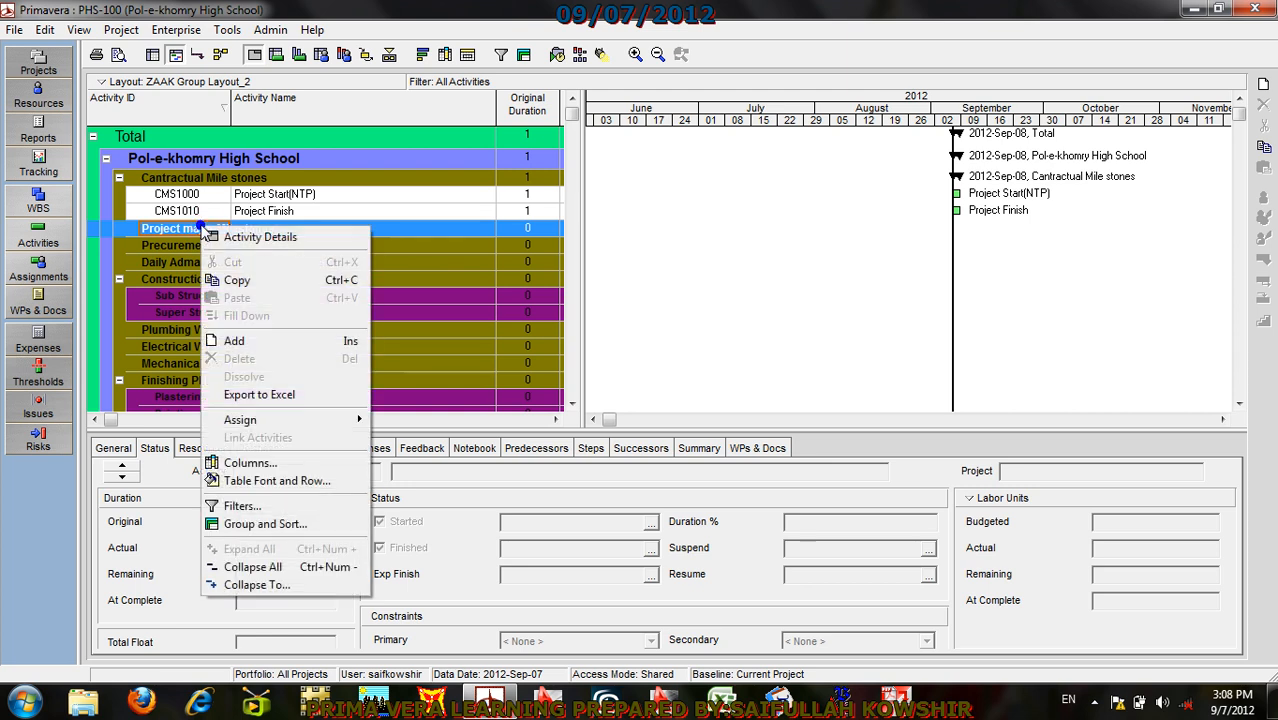
left_click(244, 341)
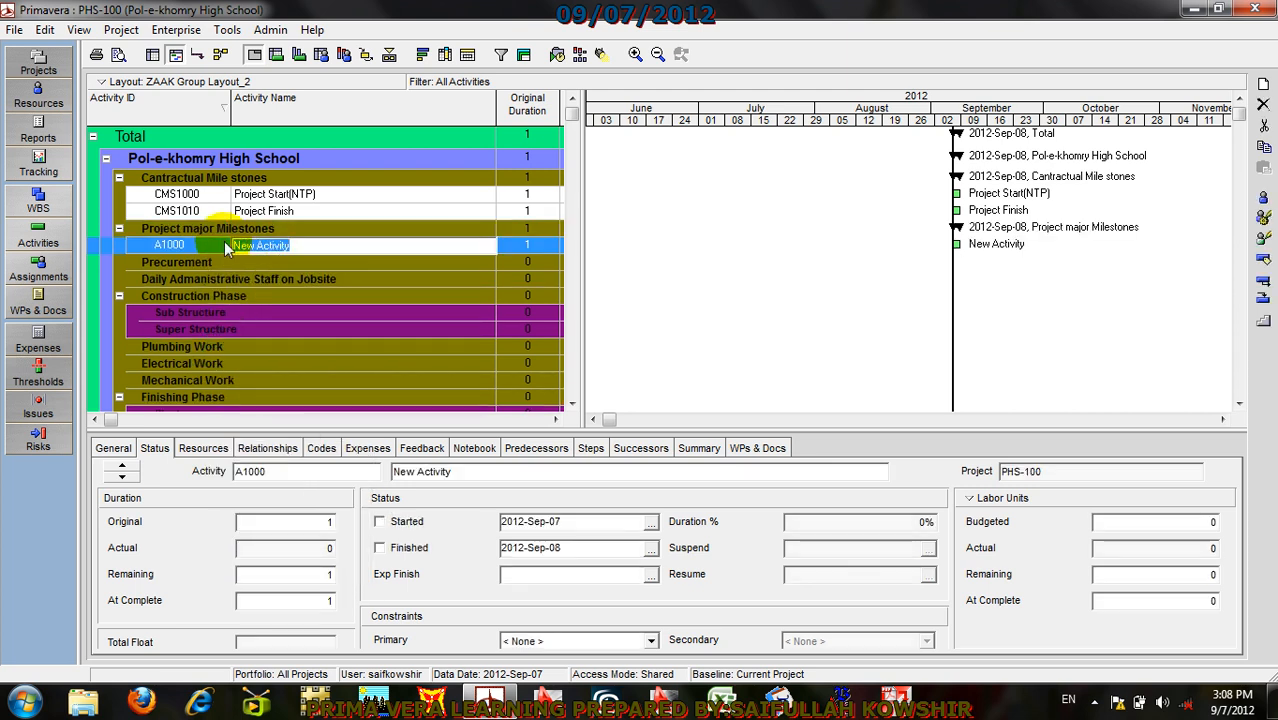
left_click(212, 244)
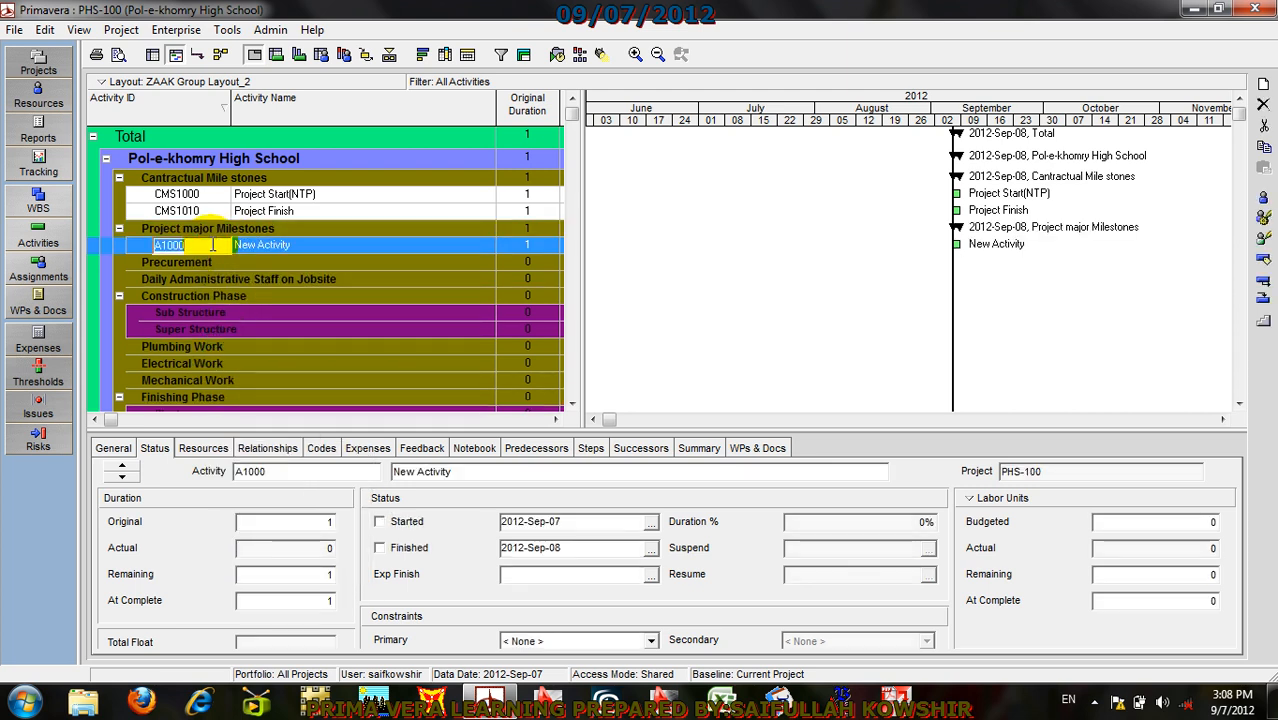
type("PM")
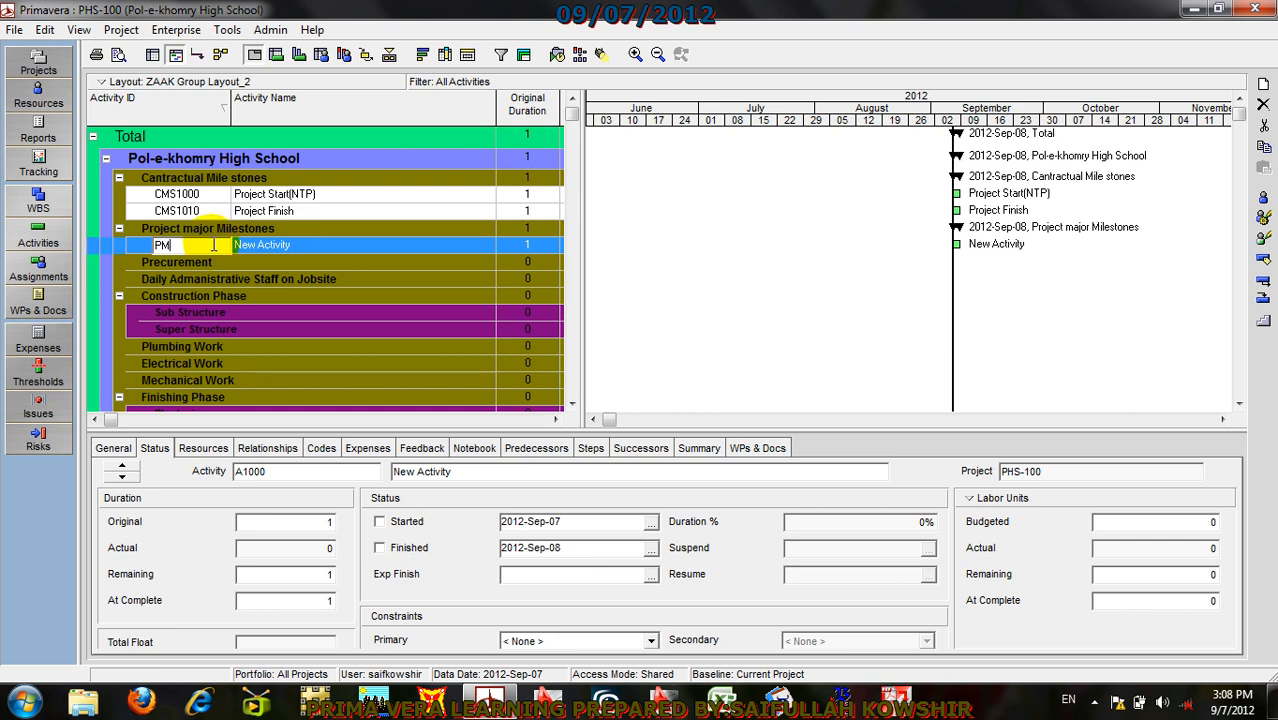
type("MS1000")
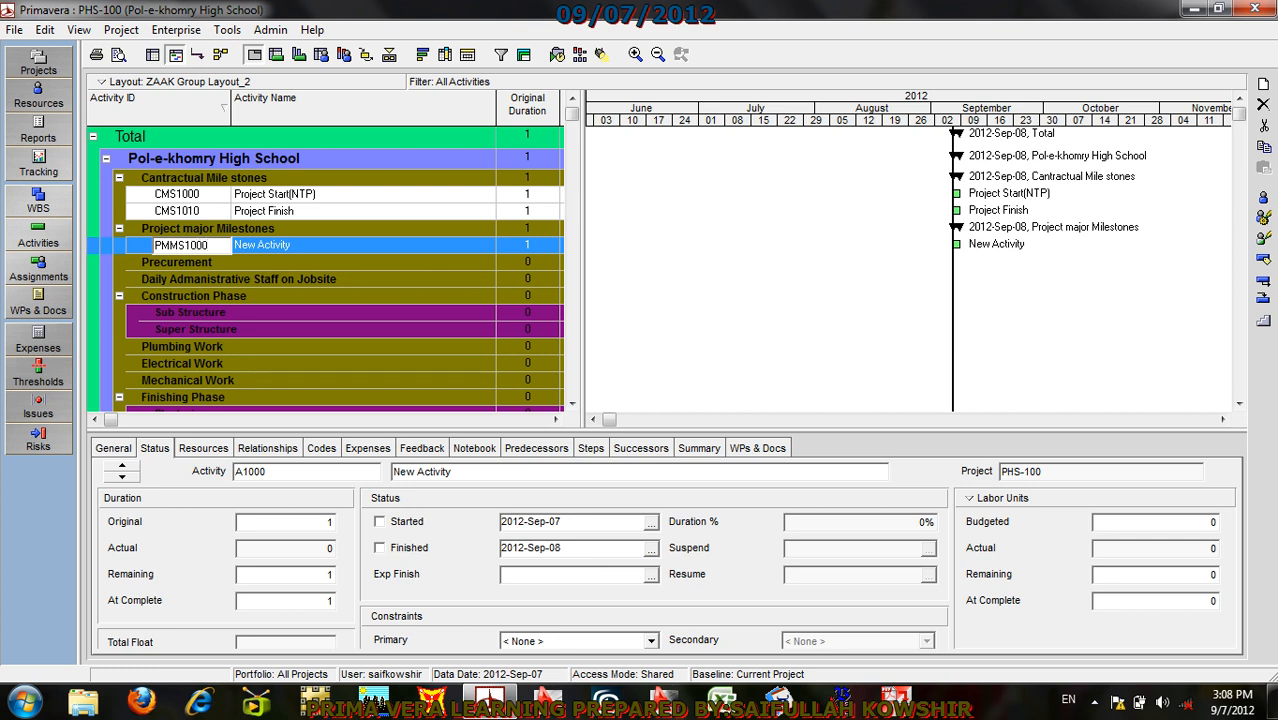
Step: Name activity PMMS1000 "Moblization Start"
left_click(322, 246)
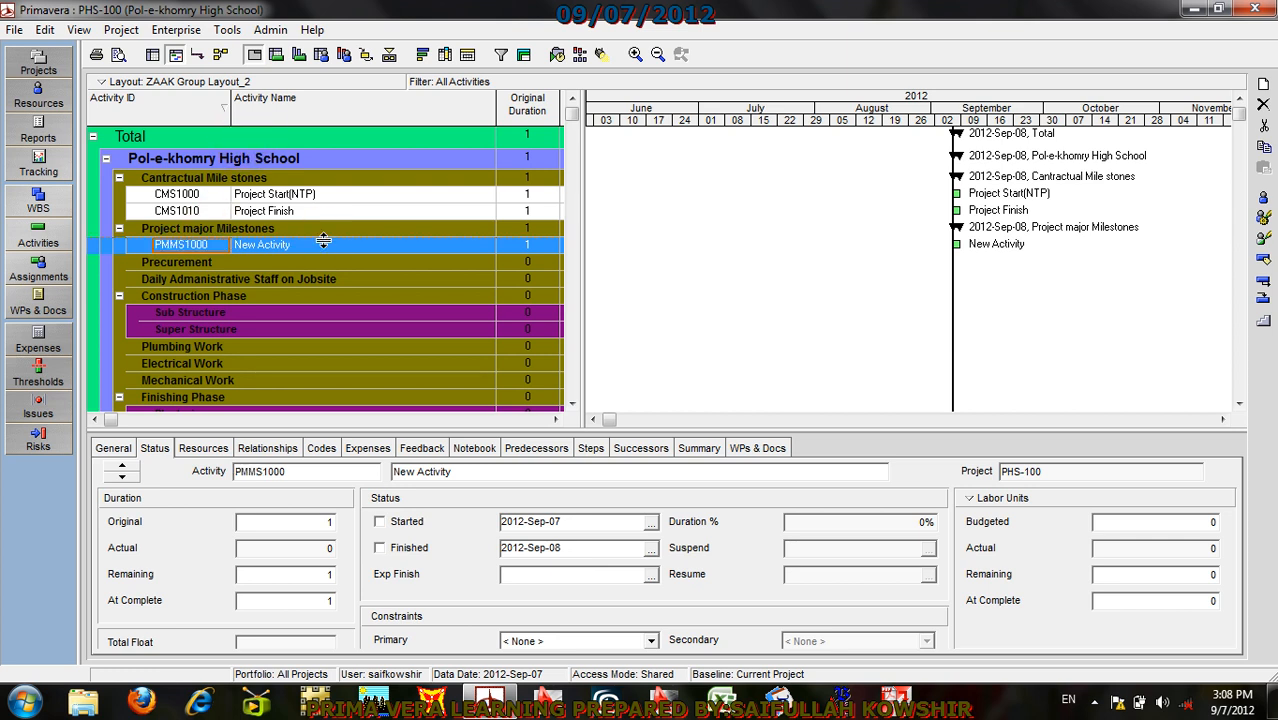
left_click(324, 246)
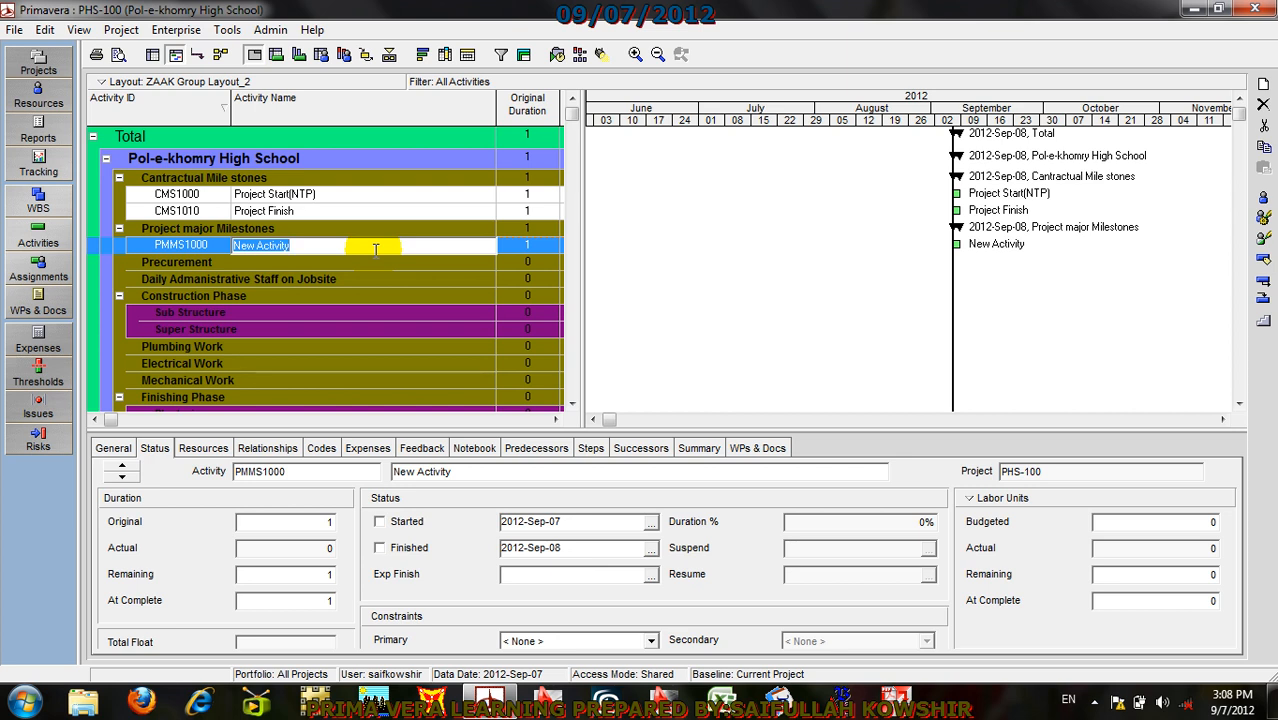
type("Co")
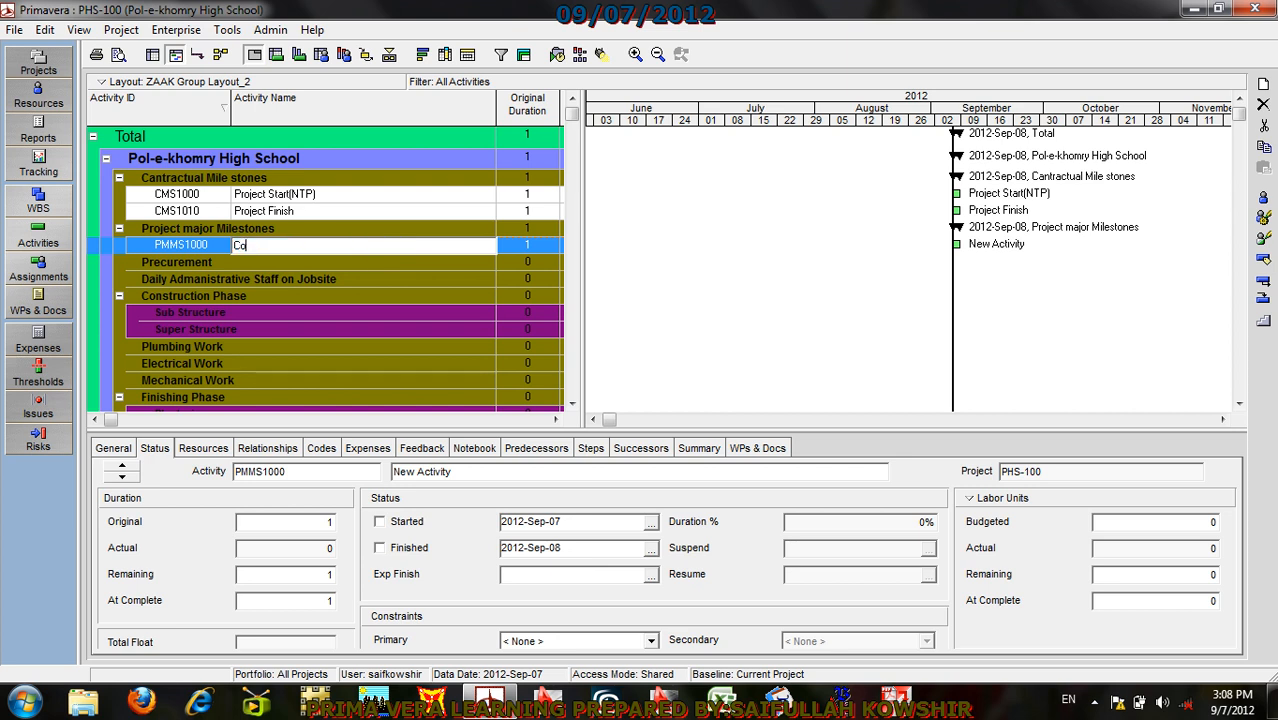
key("BackSpace")
key("BackSpace")
type("Moblization Start")
left_click(199, 270)
Step: Add another activity under Project major Milestones and name it "Construction Start"
right_click(209, 246)
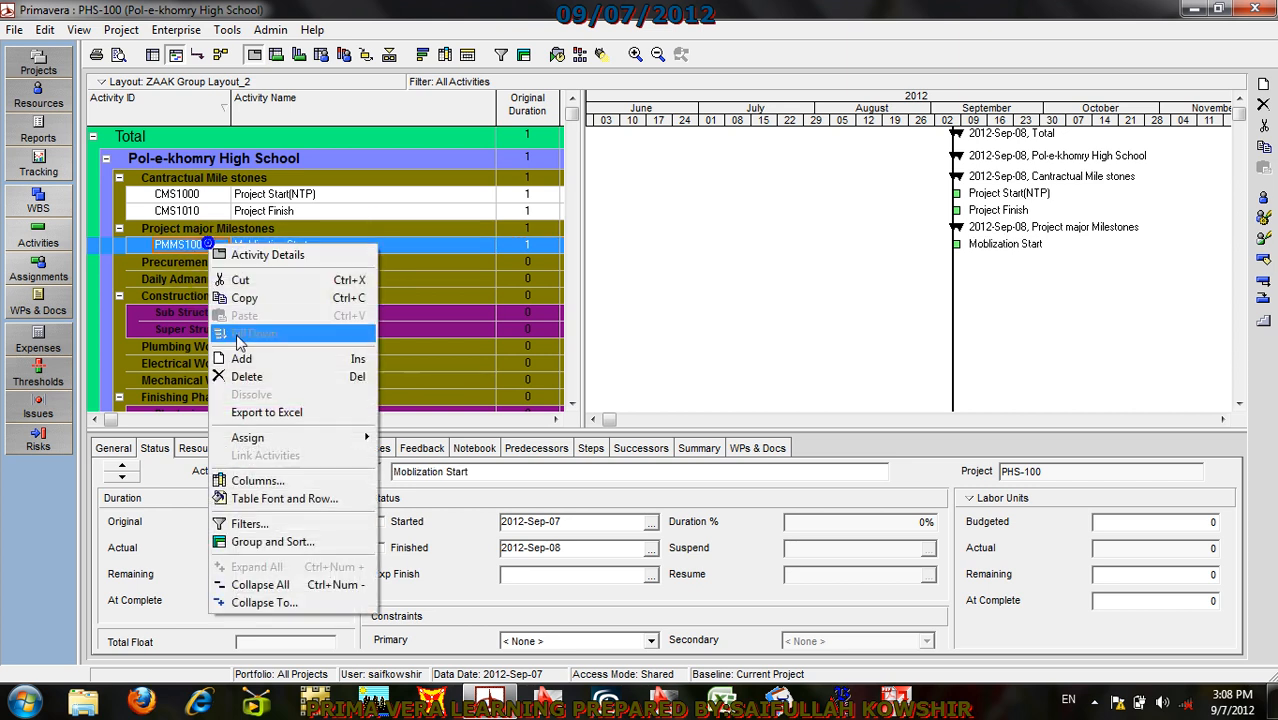
left_click(241, 359)
left_click(295, 261)
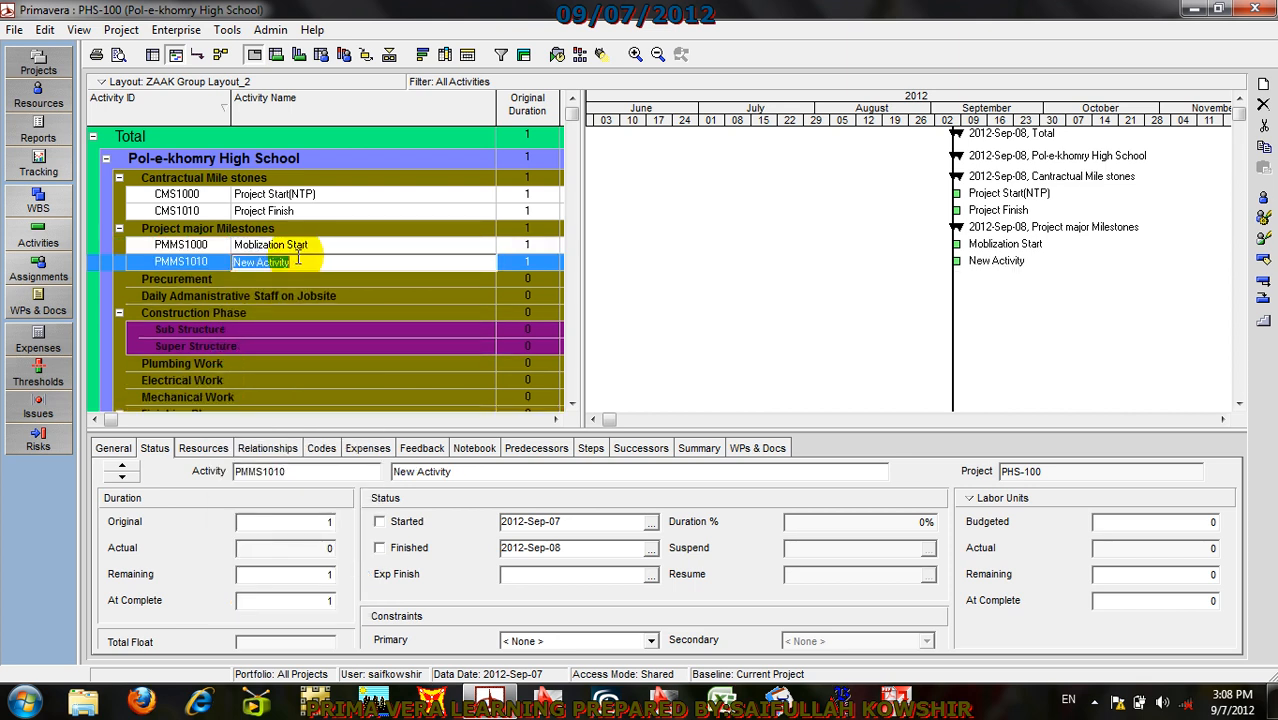
type("Con")
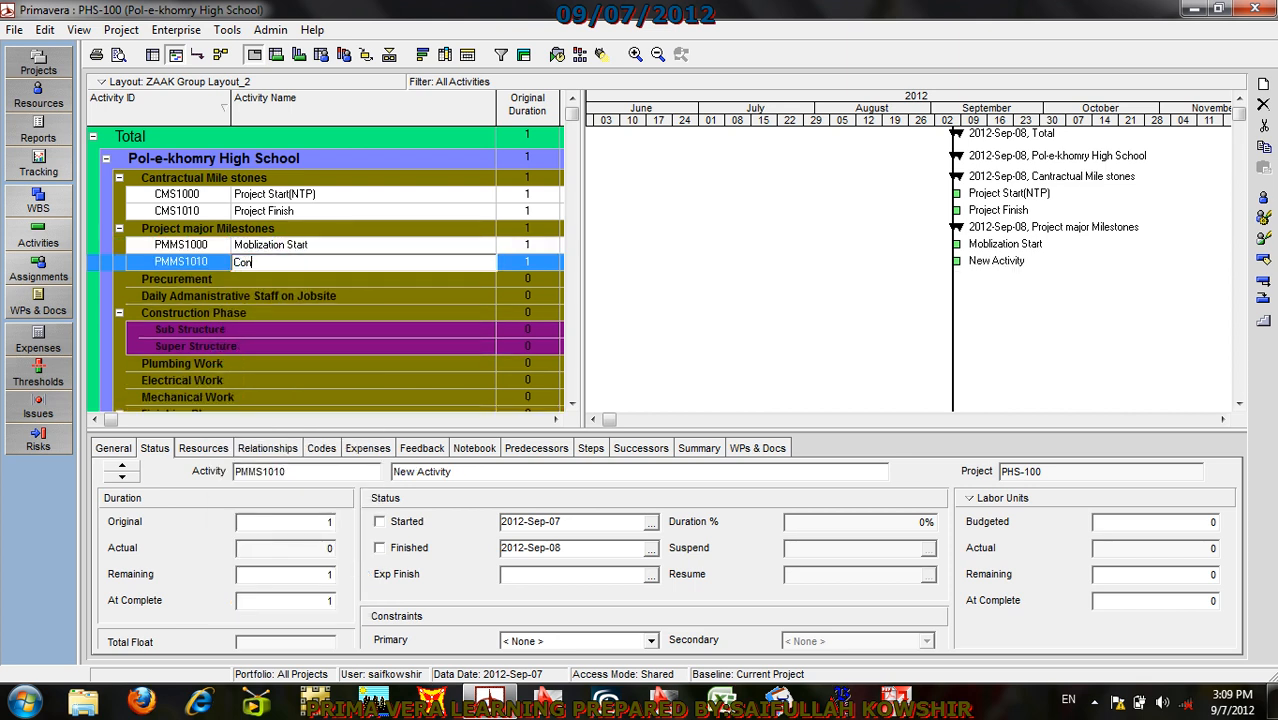
type("structionm")
key("BackSpace")
type("Start")
key("Return")
Step: Add an activity below Construction Start and name it "Completion of Construction"
right_click(218, 261)
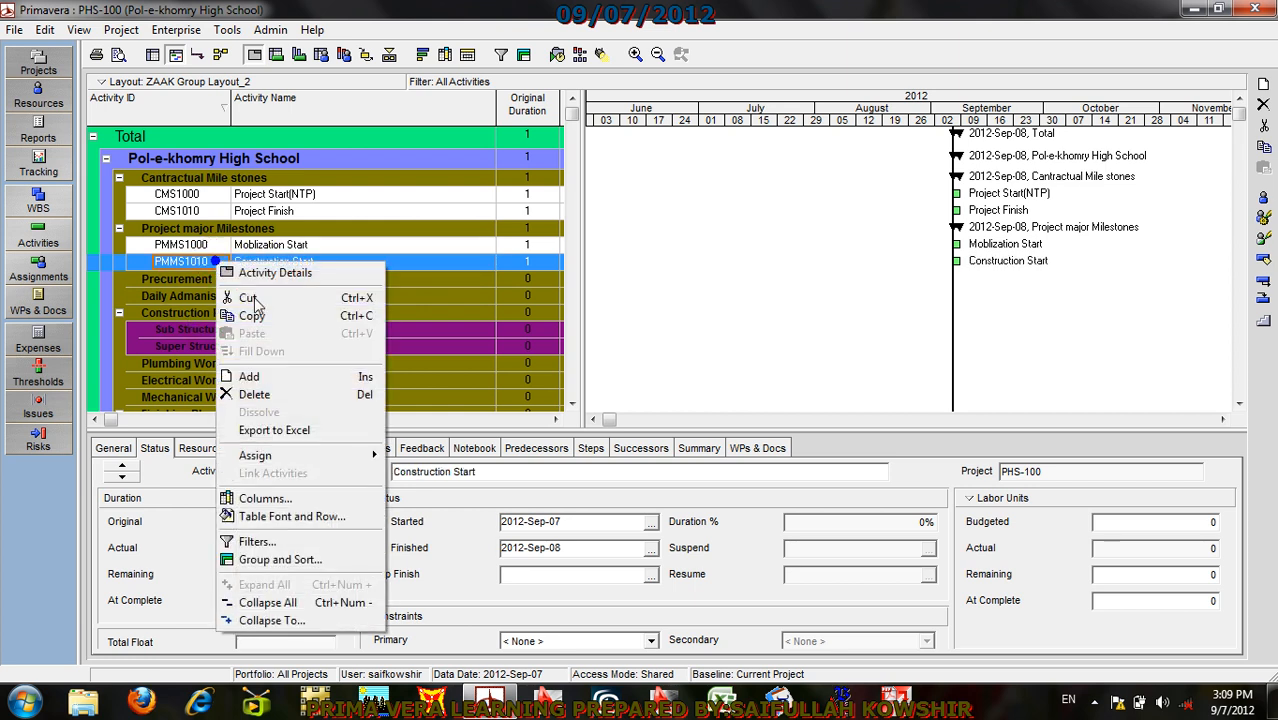
left_click(262, 376)
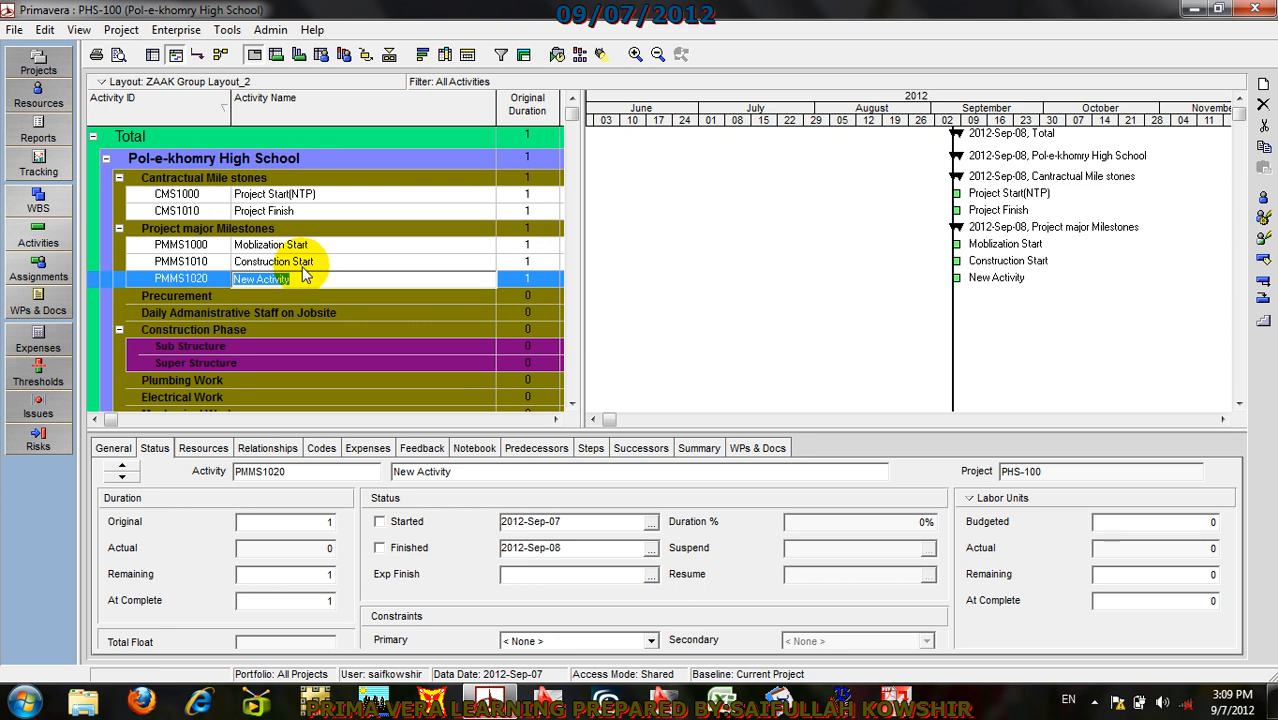
type("C")
type("o")
type("nst")
key("BackSpace")
key("BackSpace")
key("BackSpace")
key("BackSpace")
type("ompletion o")
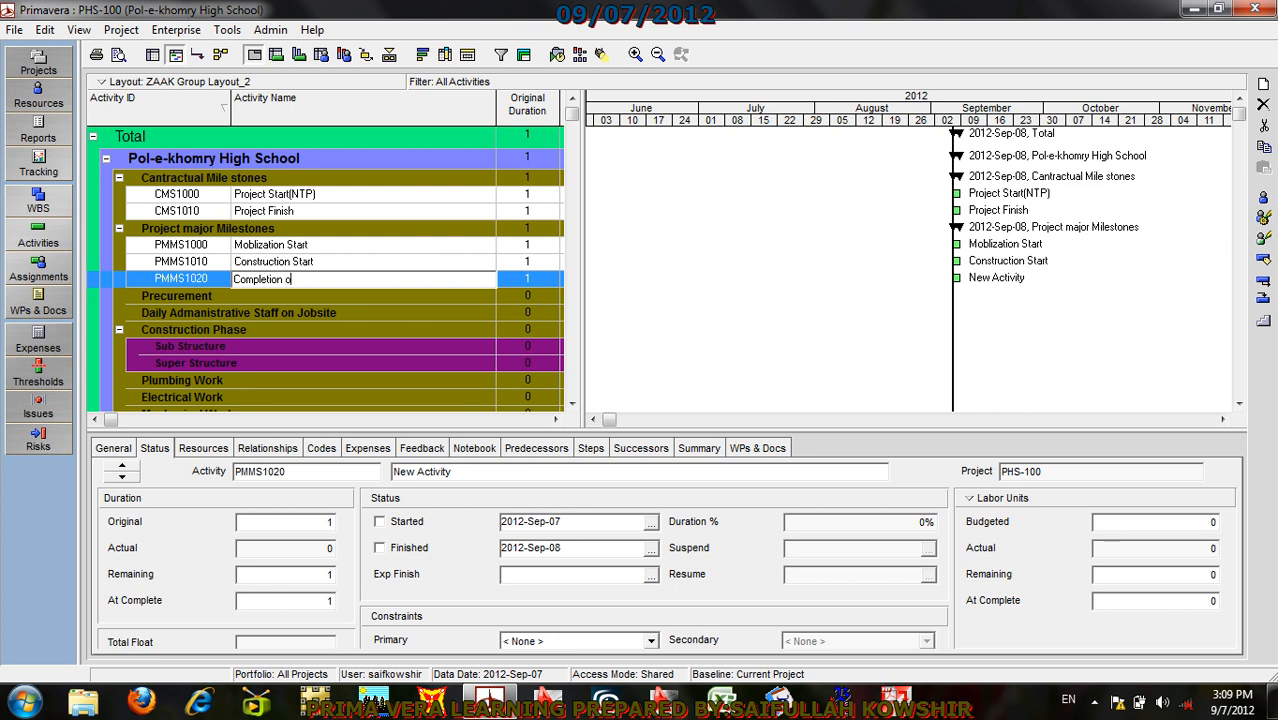
type("f Construction")
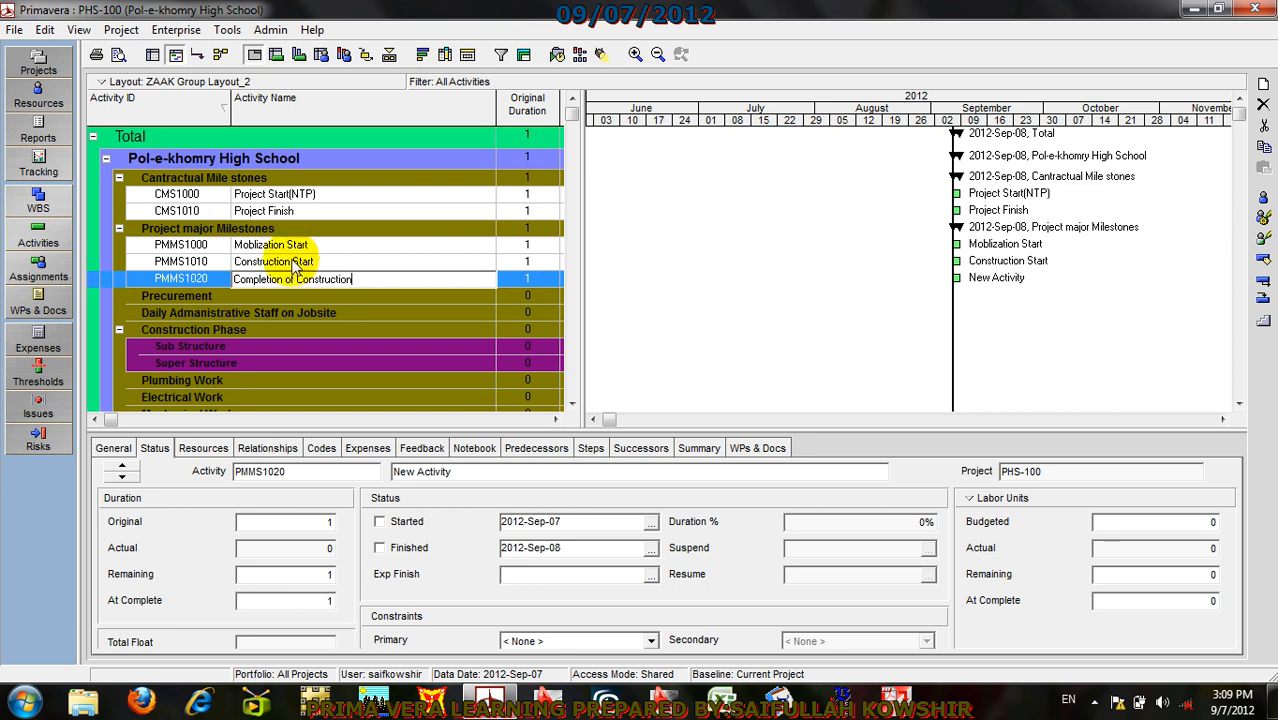
left_click(200, 277)
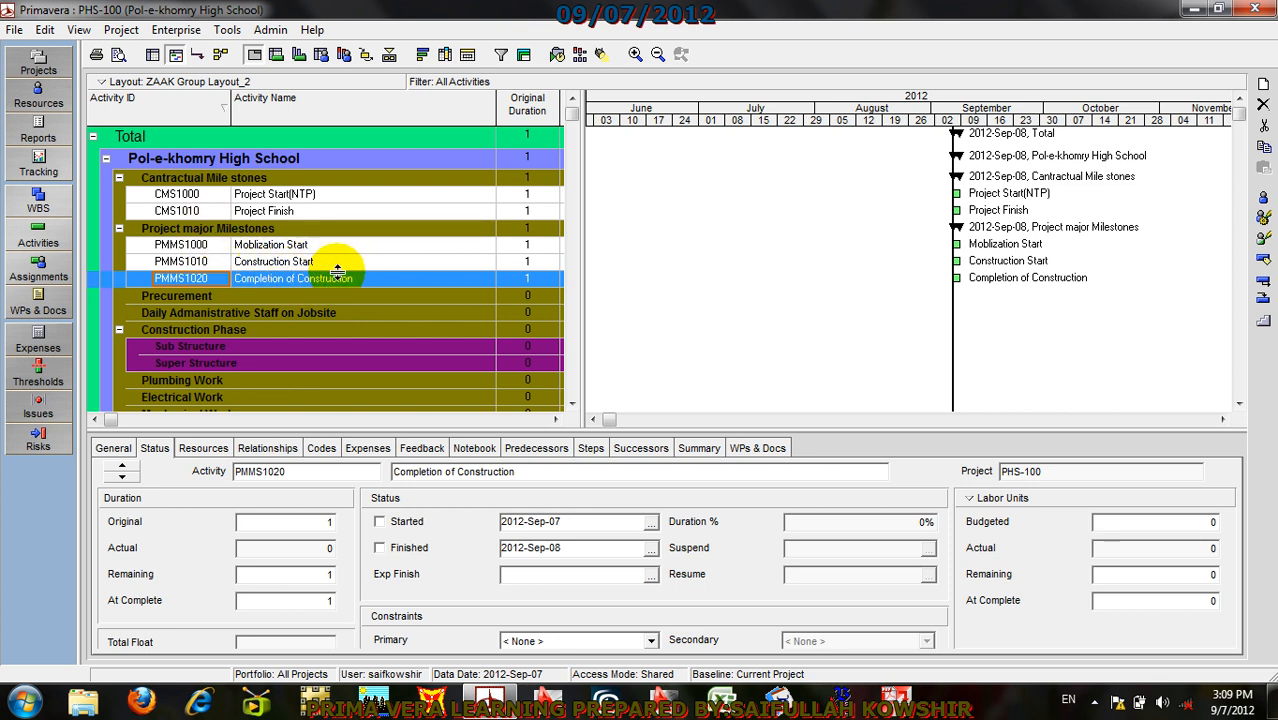
left_click(212, 232)
right_click(215, 232)
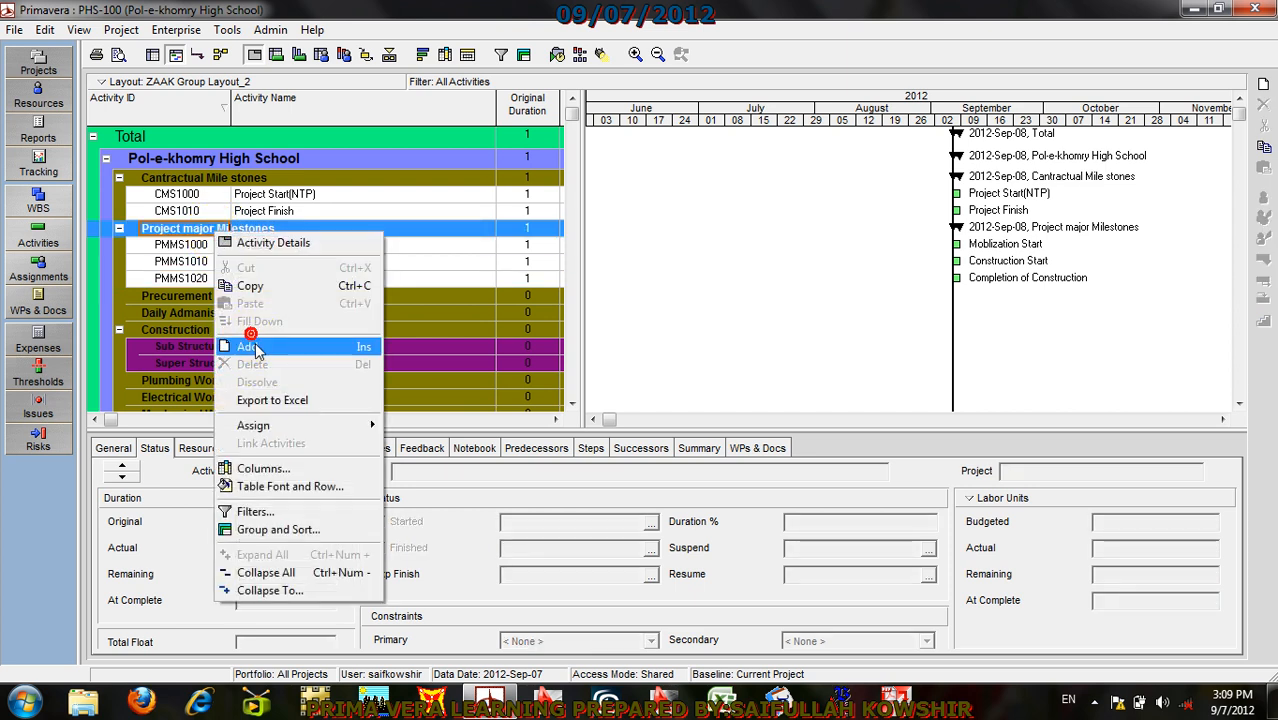
left_click(250, 346)
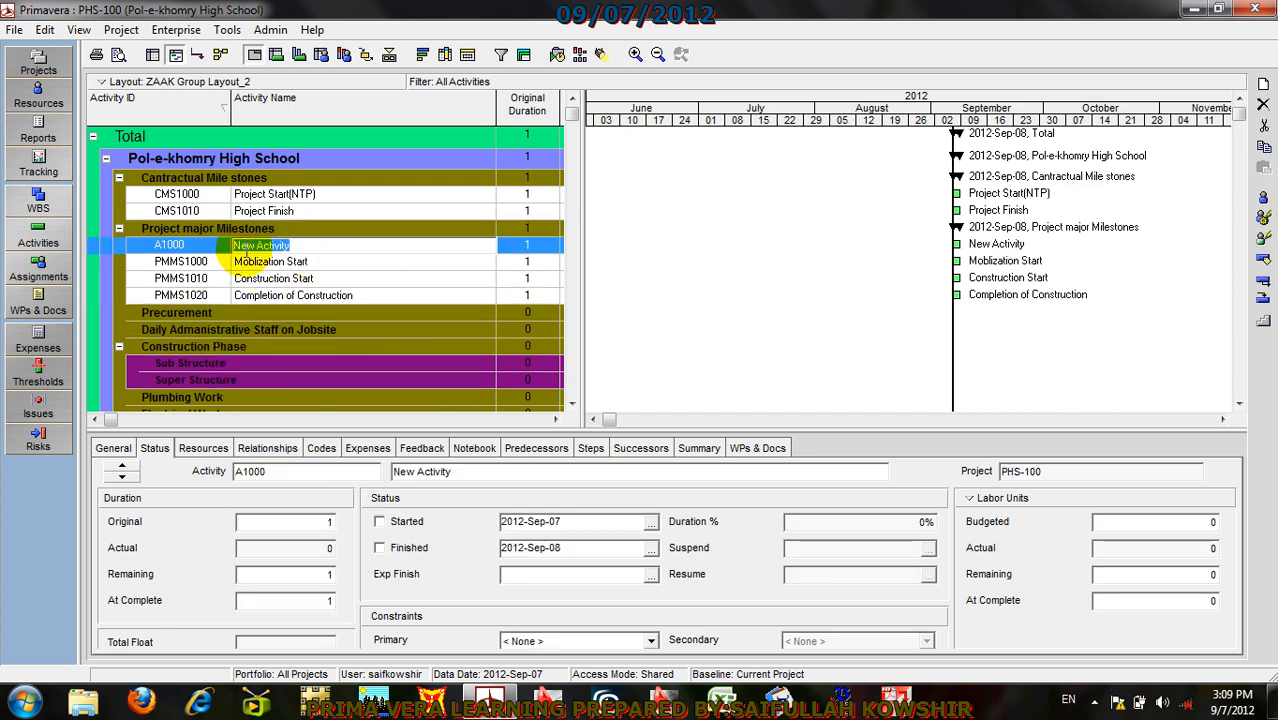
left_click(215, 248)
left_click(252, 249)
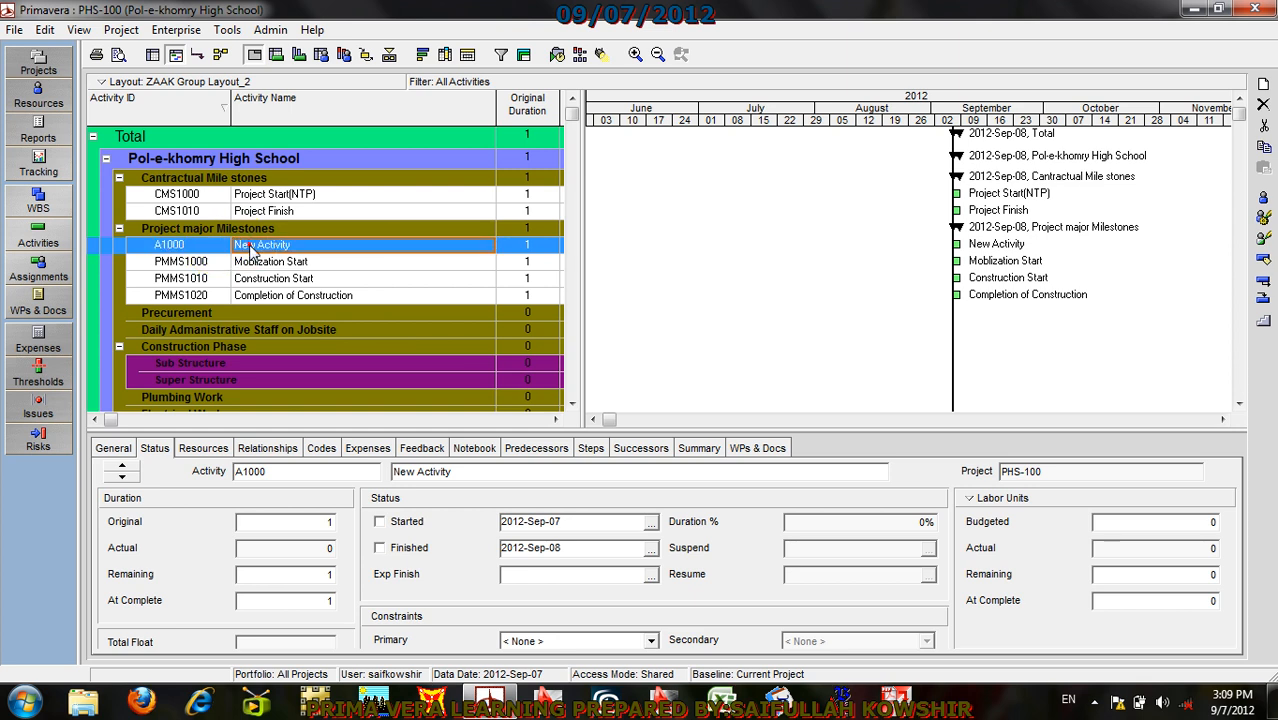
left_click(1262, 104)
left_click(594, 402)
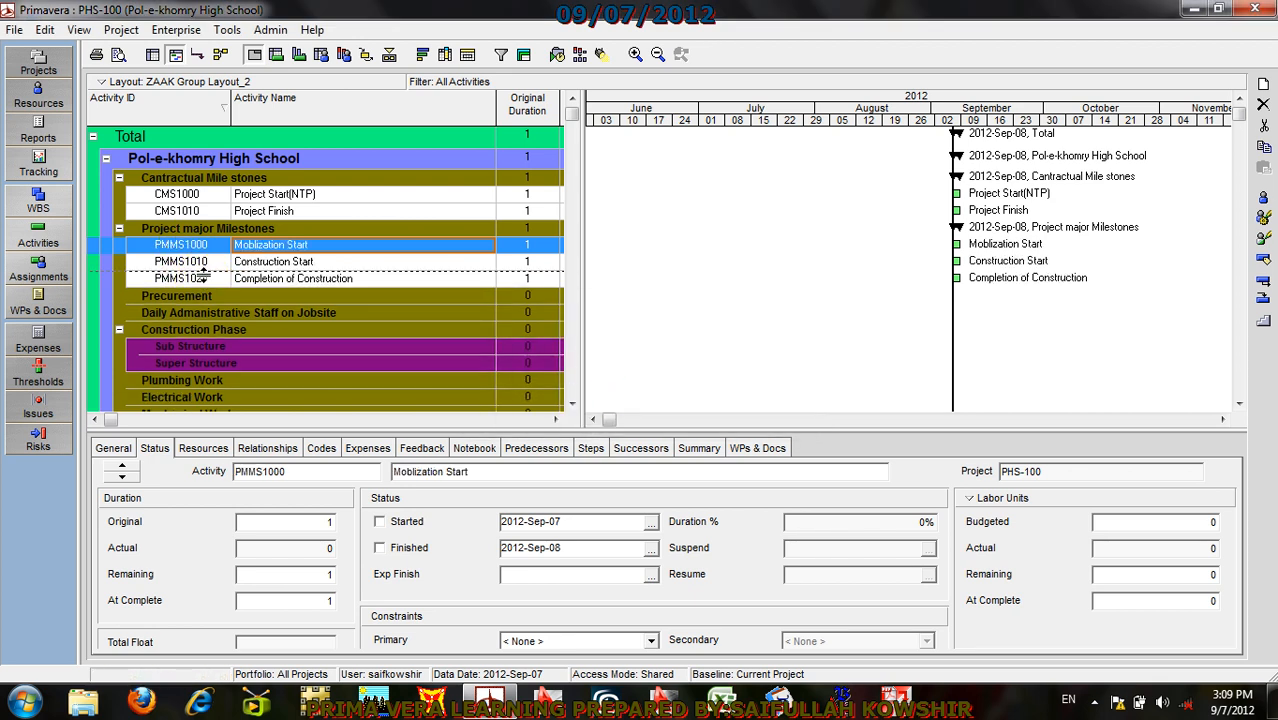
Step: Add an activity below Completion of Construction and name it "Final Inspection for Punchlist"
left_click(212, 280)
right_click(214, 281)
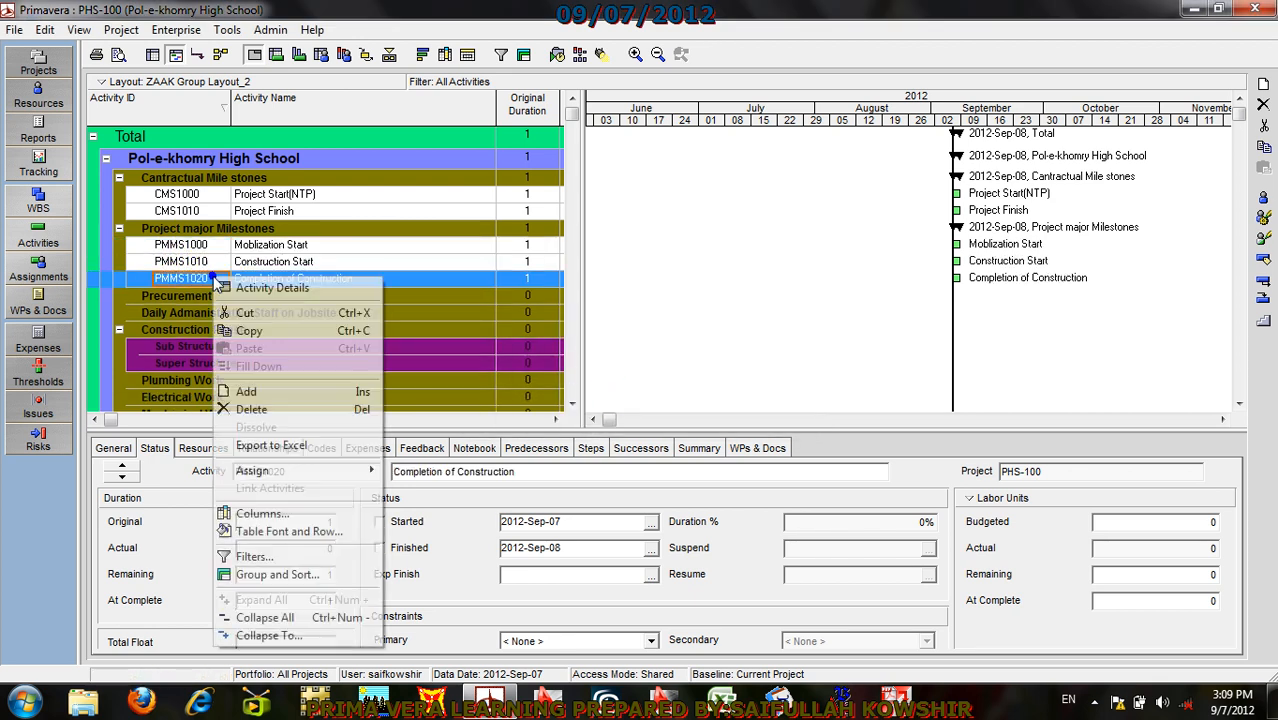
left_click(246, 391)
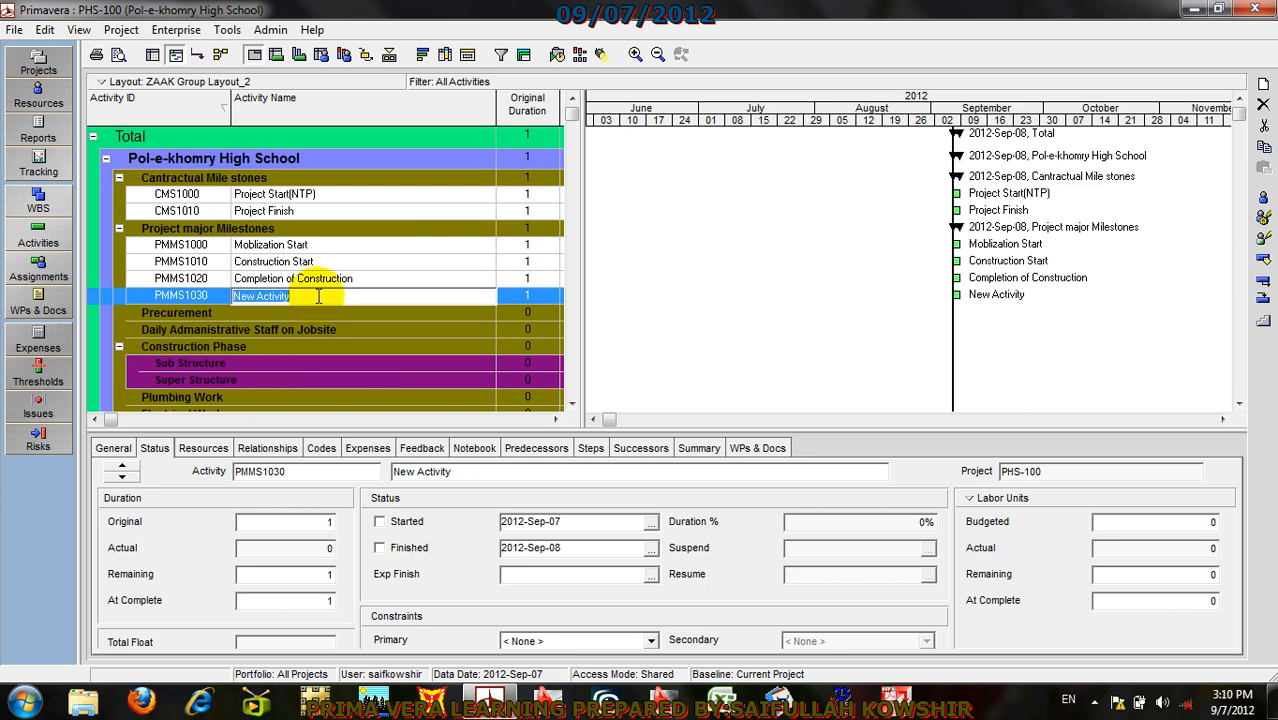
type("Final Insp")
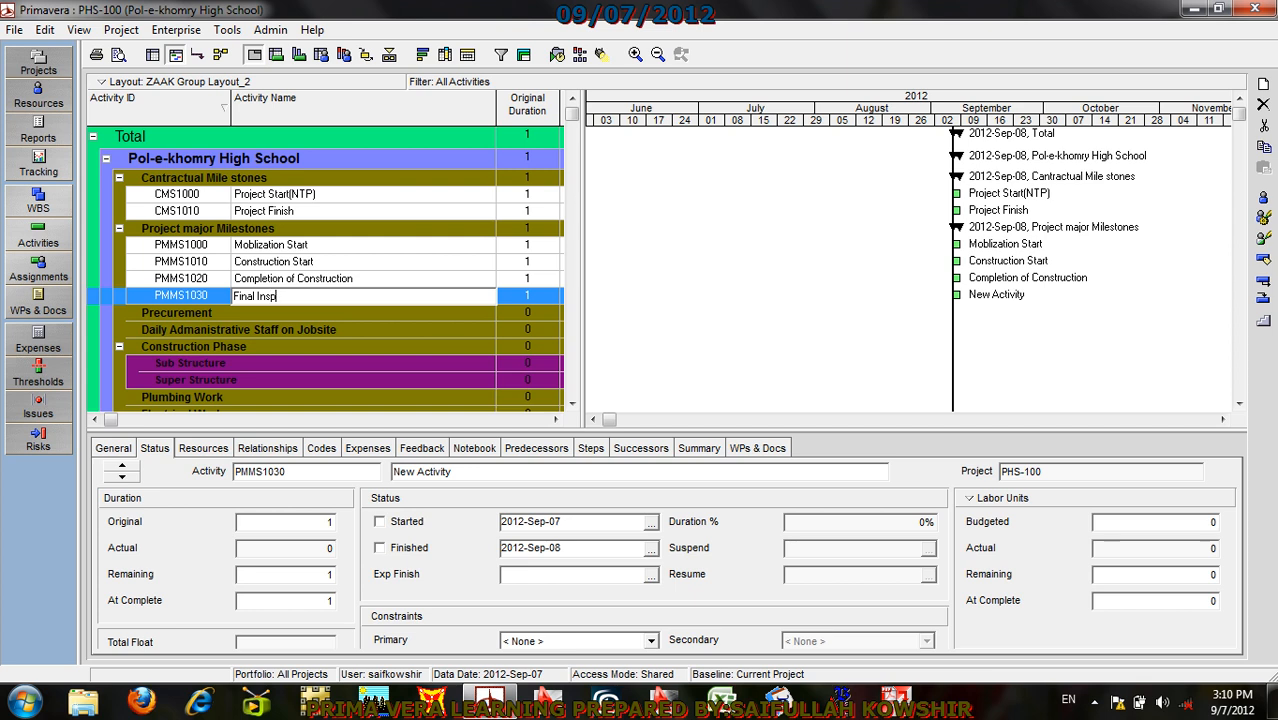
type("ection for Punchlist")
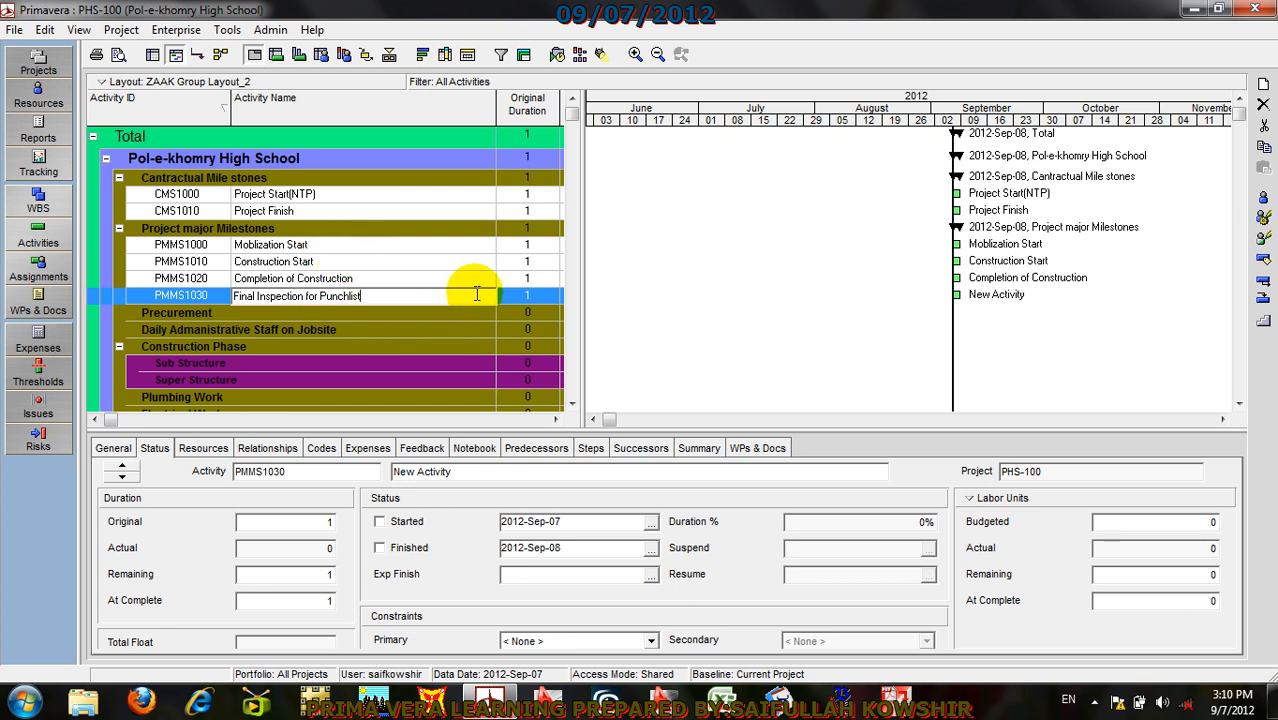
left_click(217, 300)
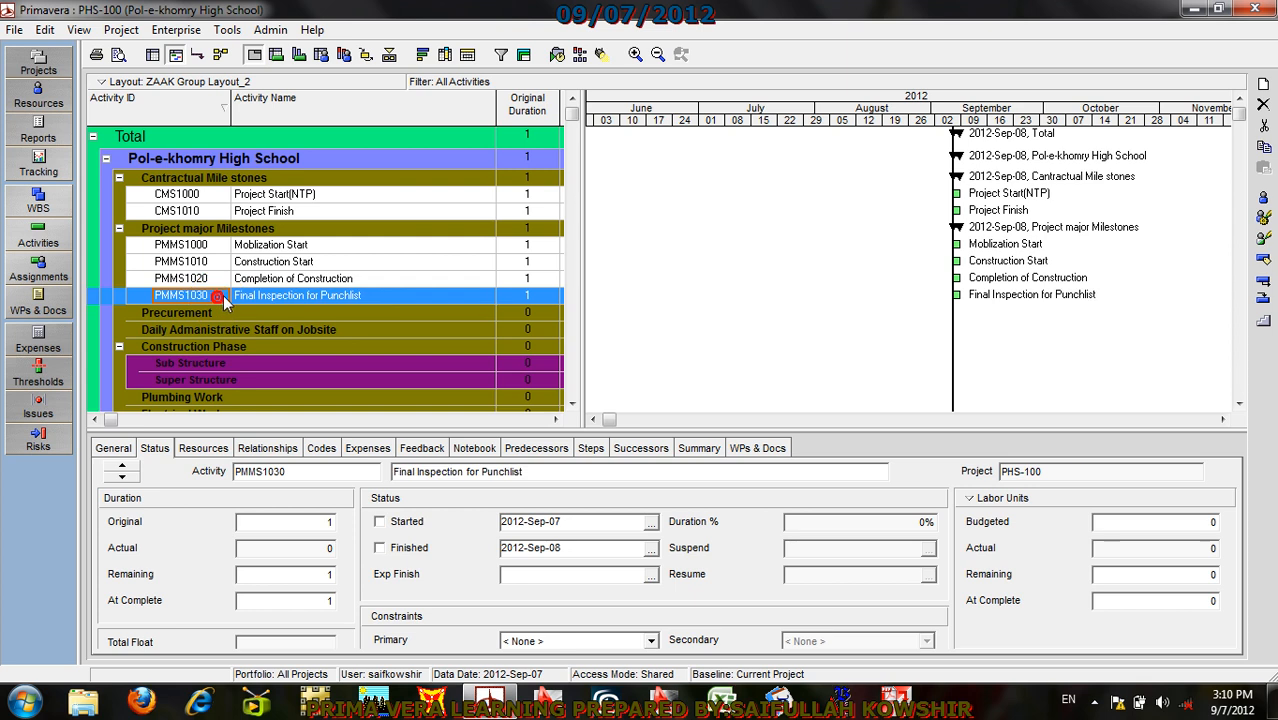
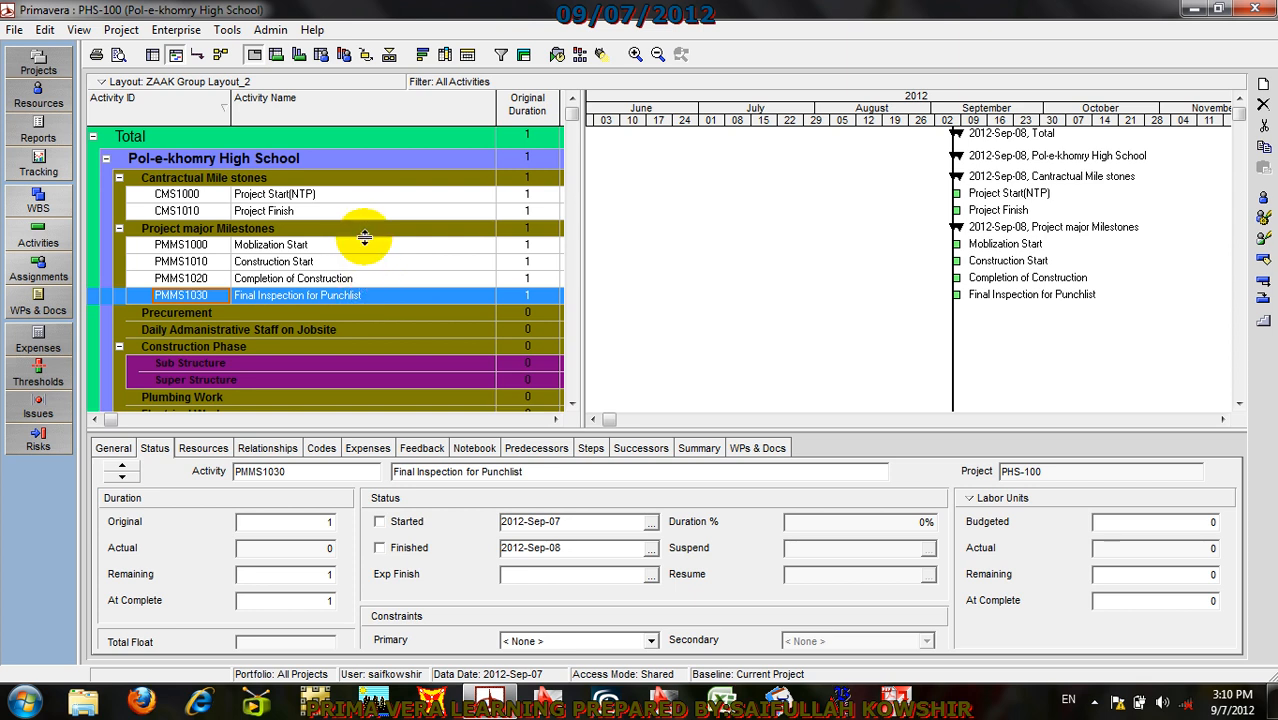
Step: Add an activity under the Precurement WBS element and set its activity ID to P&S1000
left_click(233, 313)
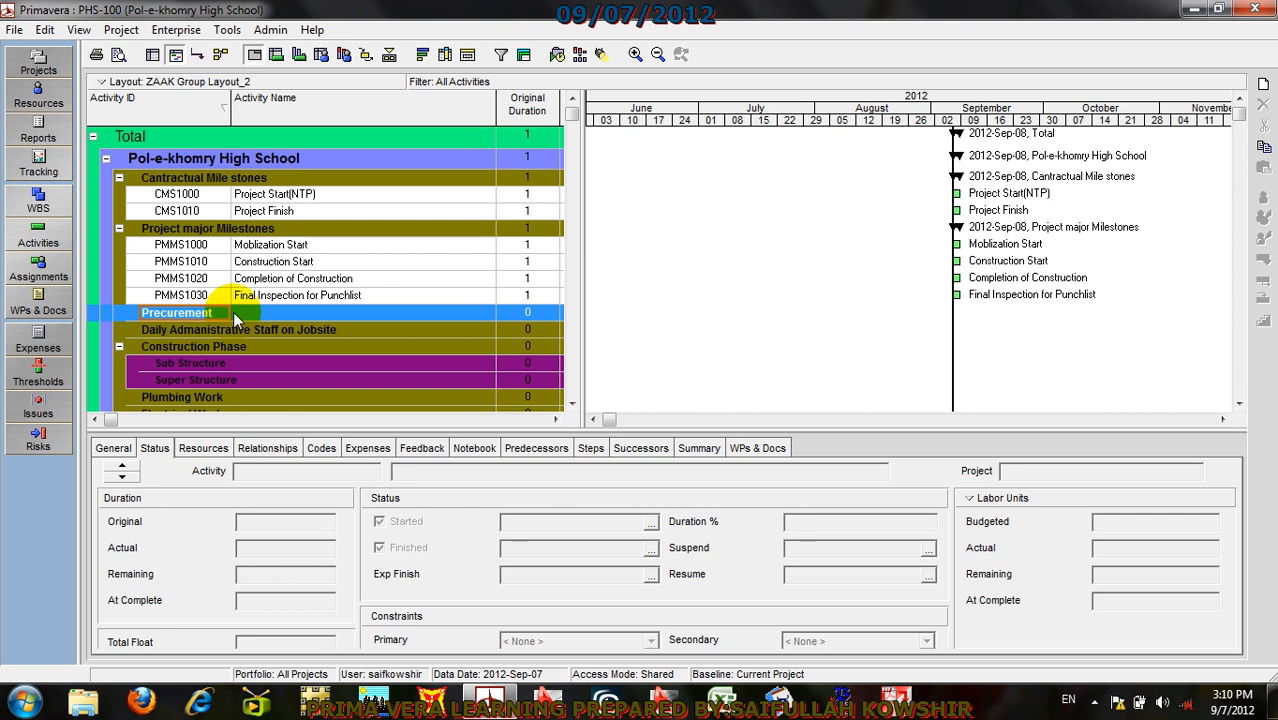
right_click(233, 312)
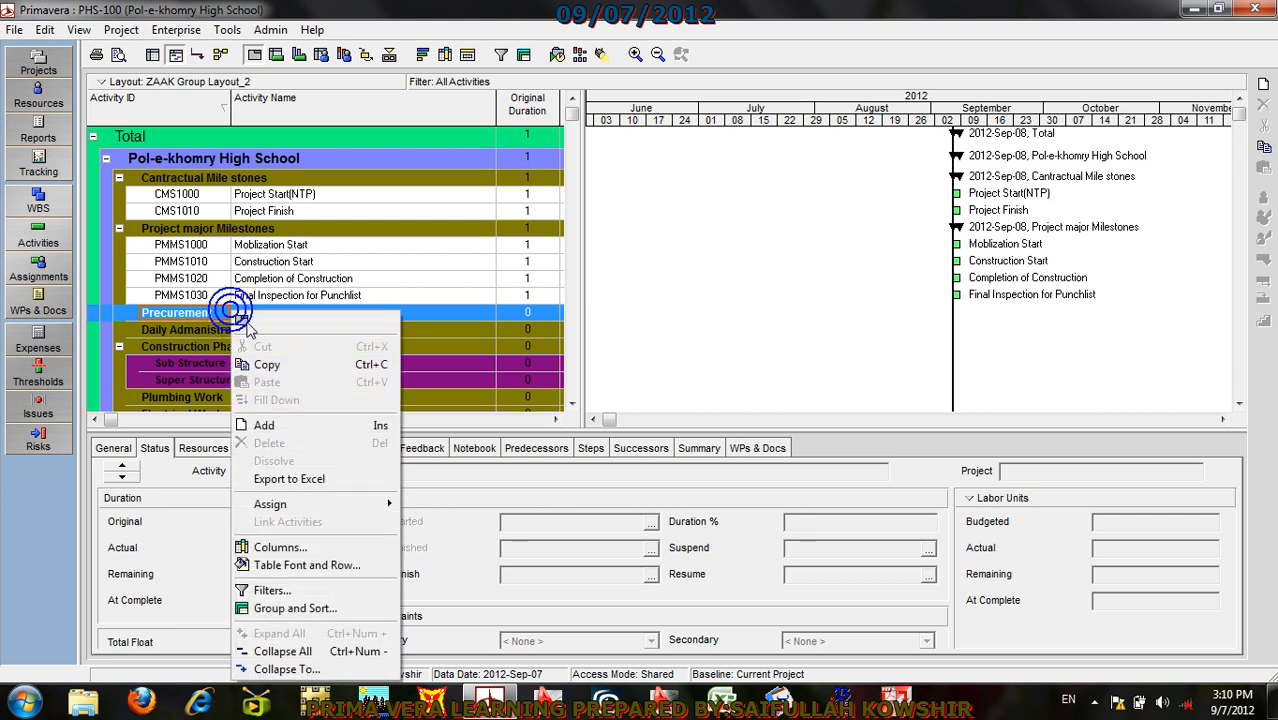
left_click(270, 425)
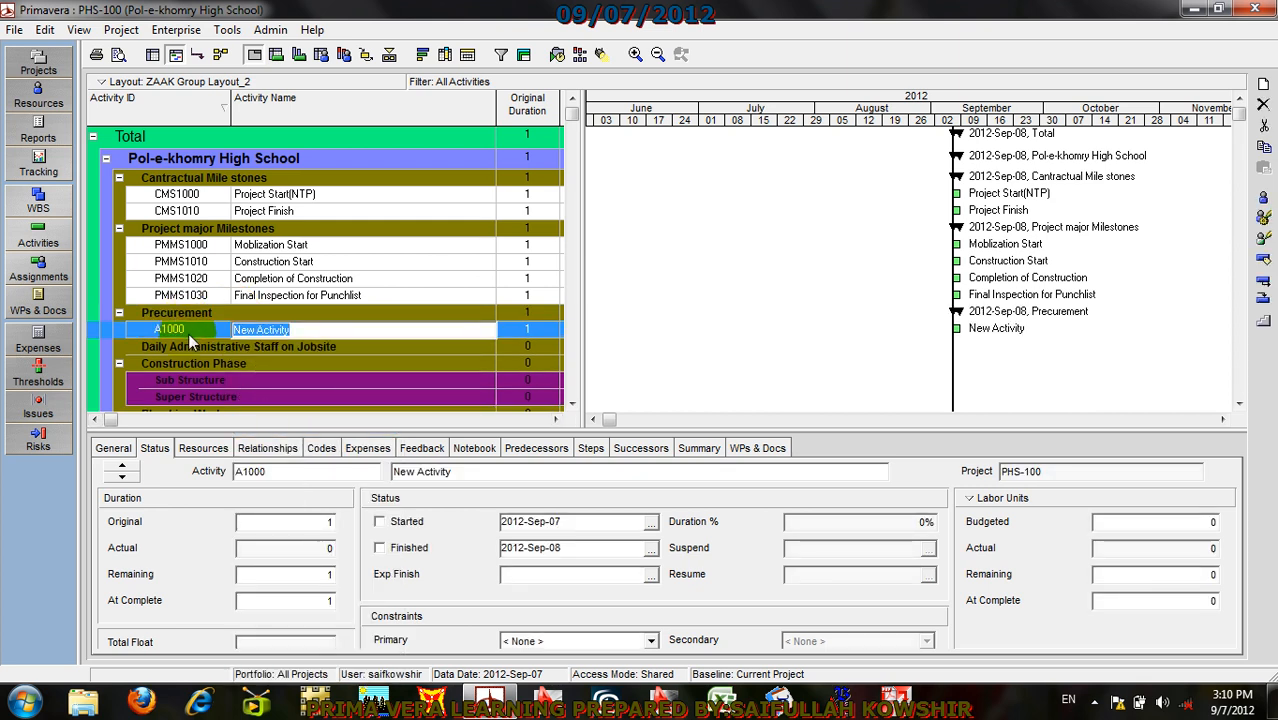
left_click(183, 330)
type("P")
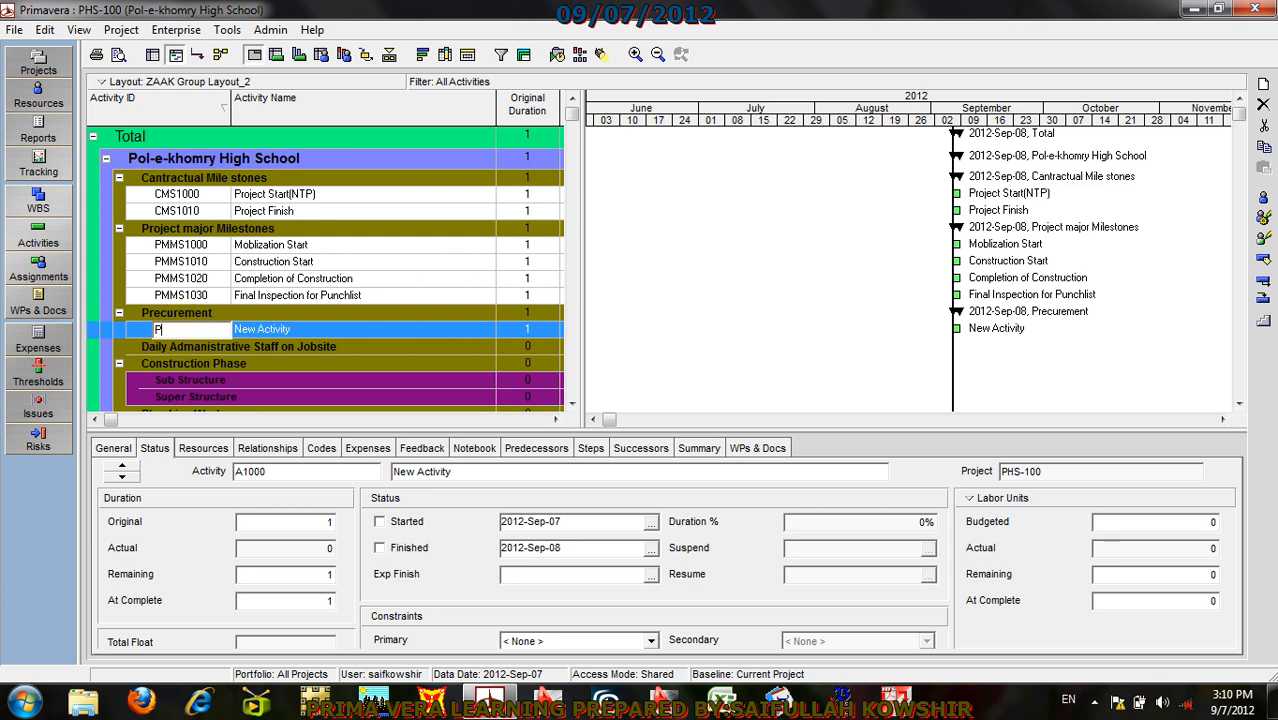
type("&S1000")
left_click(301, 334)
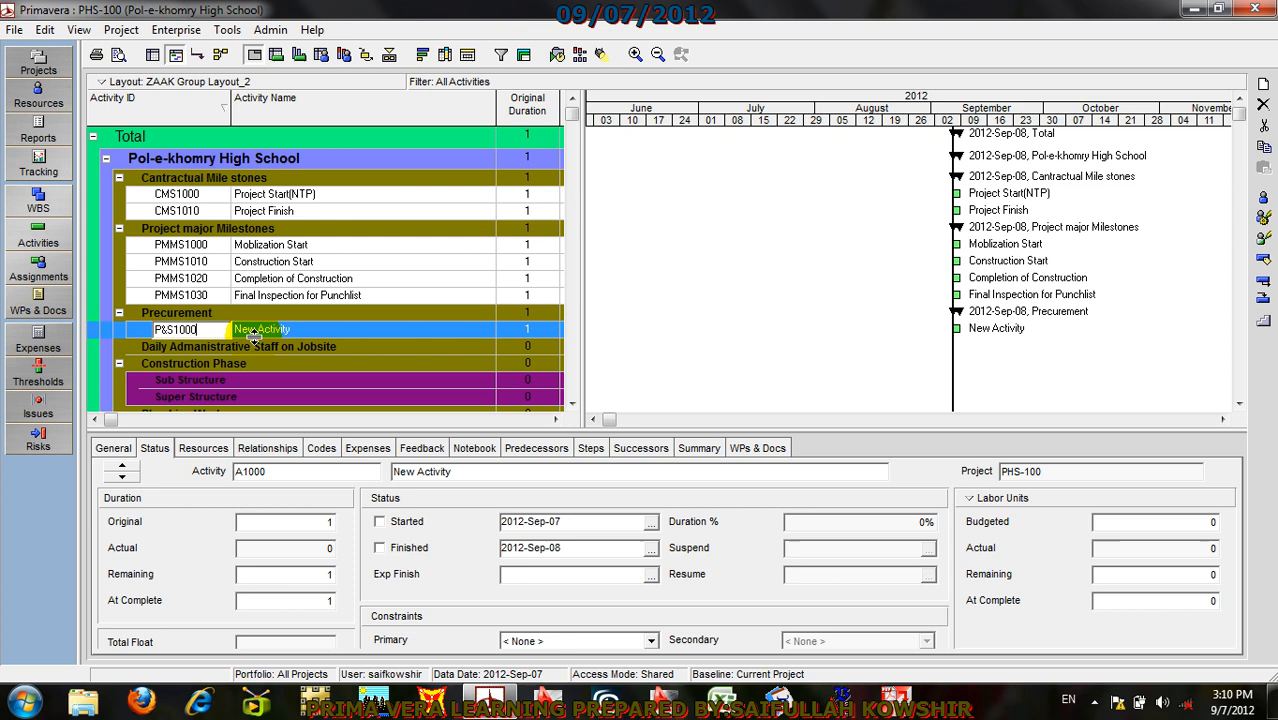
Step: Name activity P&S1000 "All Construction m, Elec m,P M,...."
left_click(303, 330)
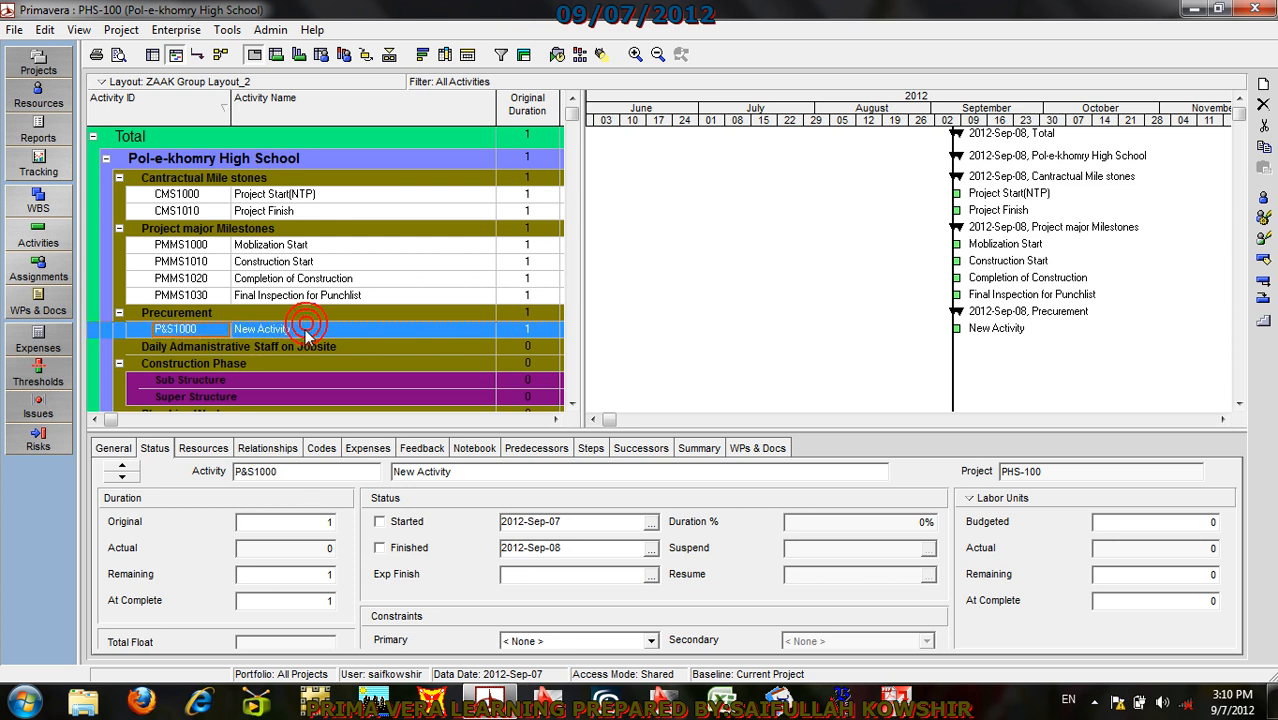
left_click(303, 330)
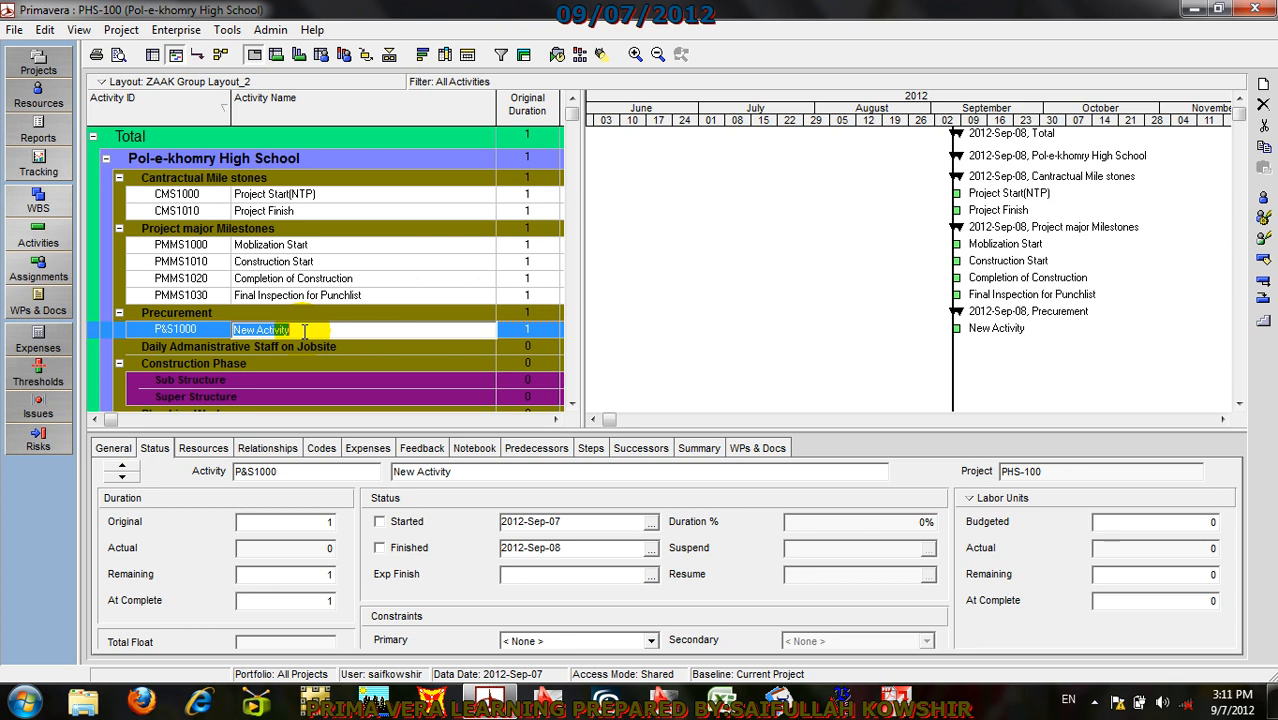
type("All")
type("Const")
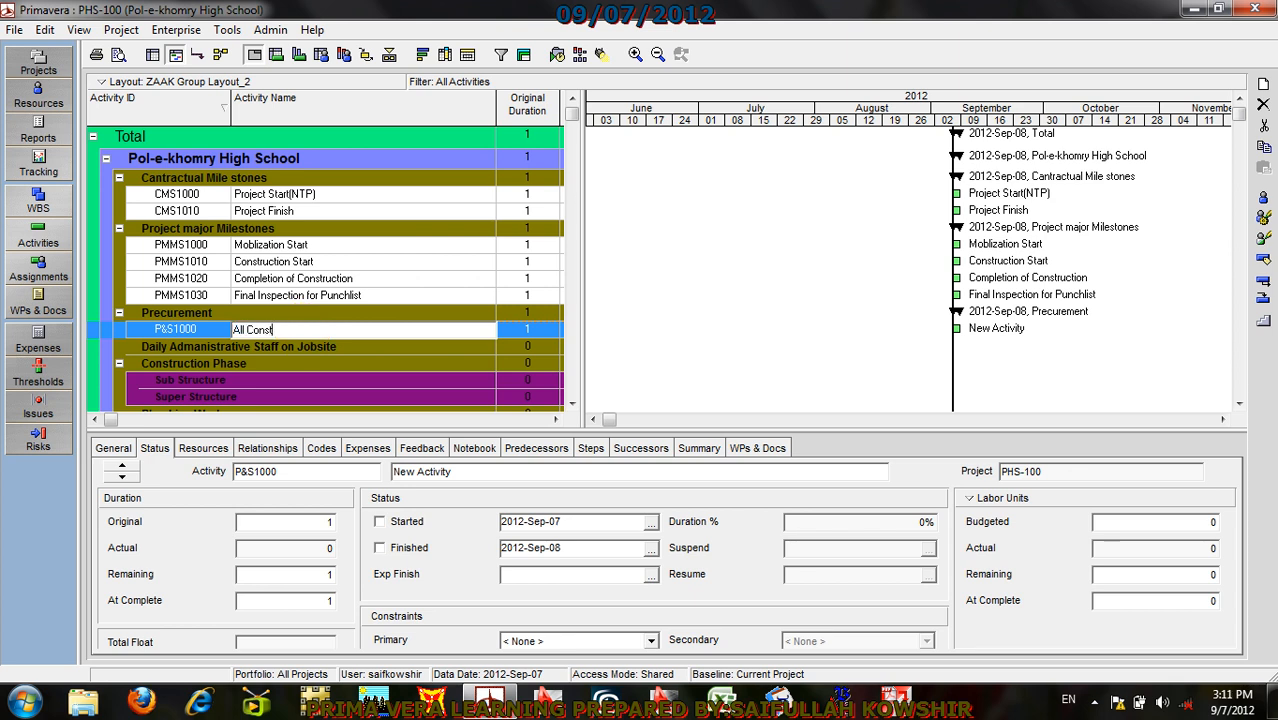
type("ruction")
key("BackSpace")
type(",")
type(" m")
type(", ")
type("E")
type("lec")
type(" m,")
type("P")
type(" M")
type(",")
type("....")
left_click(209, 333)
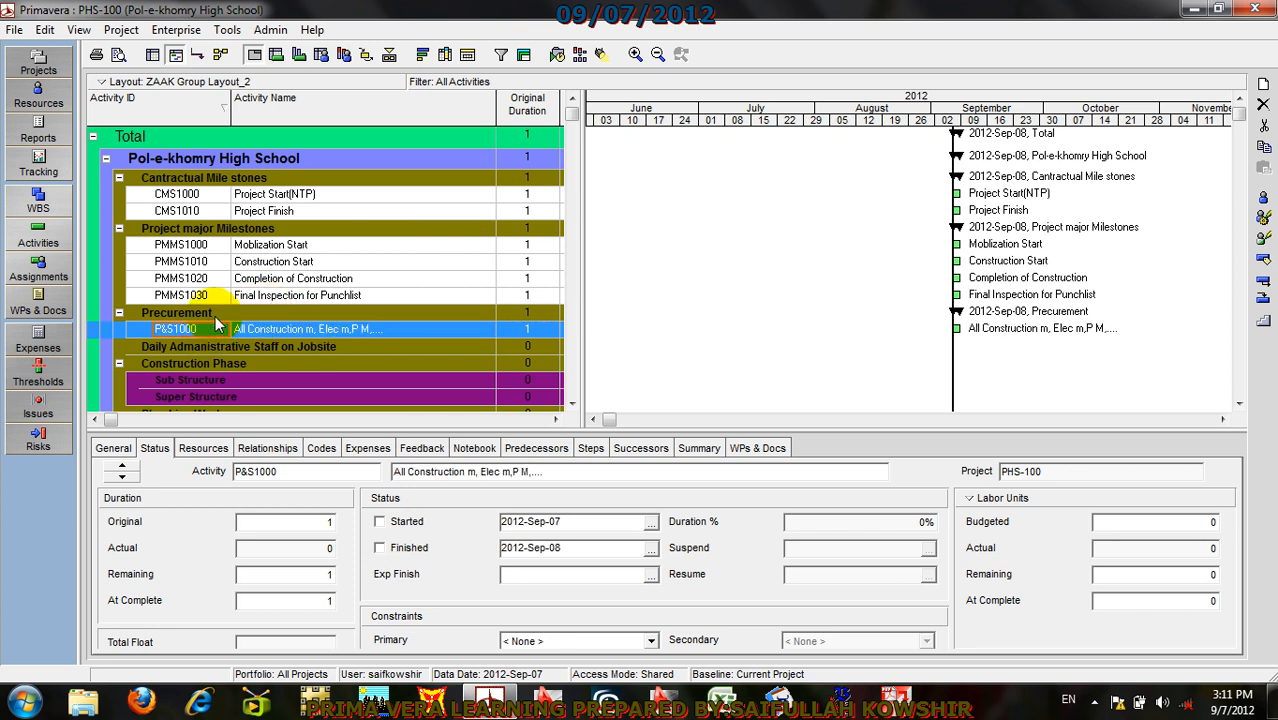
Step: Rename WBS element PHS-100.3 as "Precurement & supplying of Material"
left_click(57, 202)
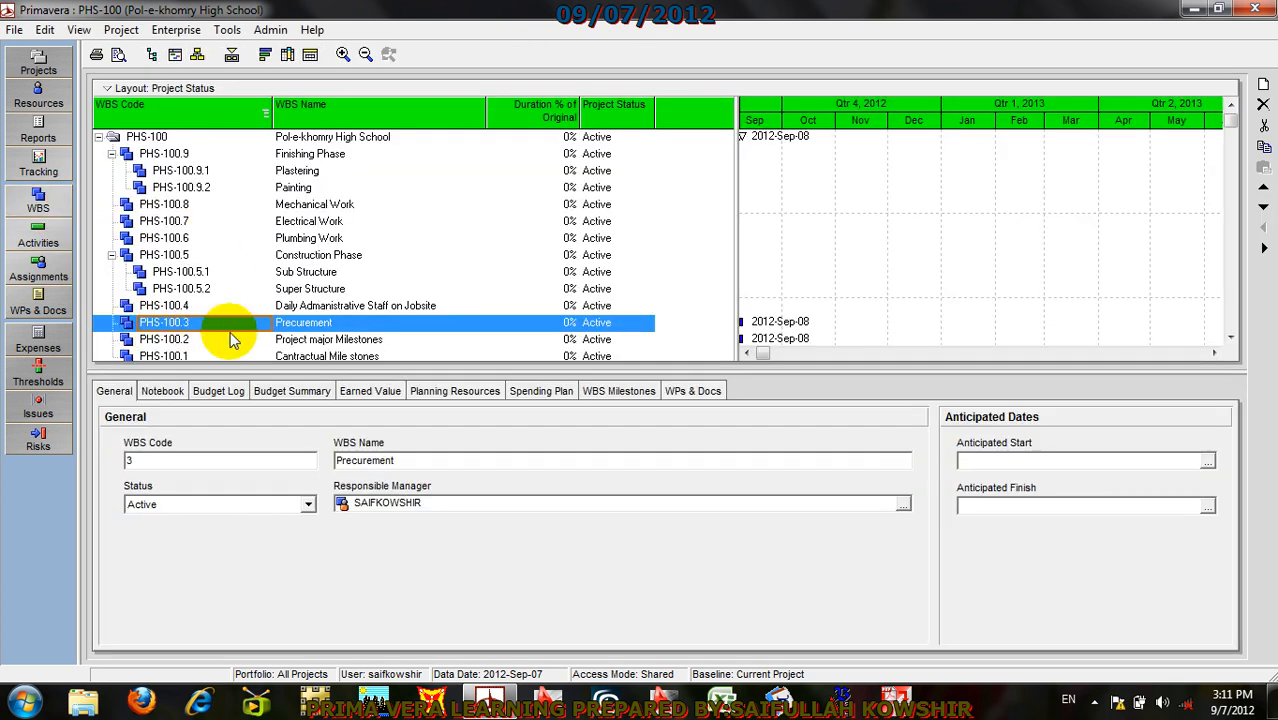
left_click(340, 325)
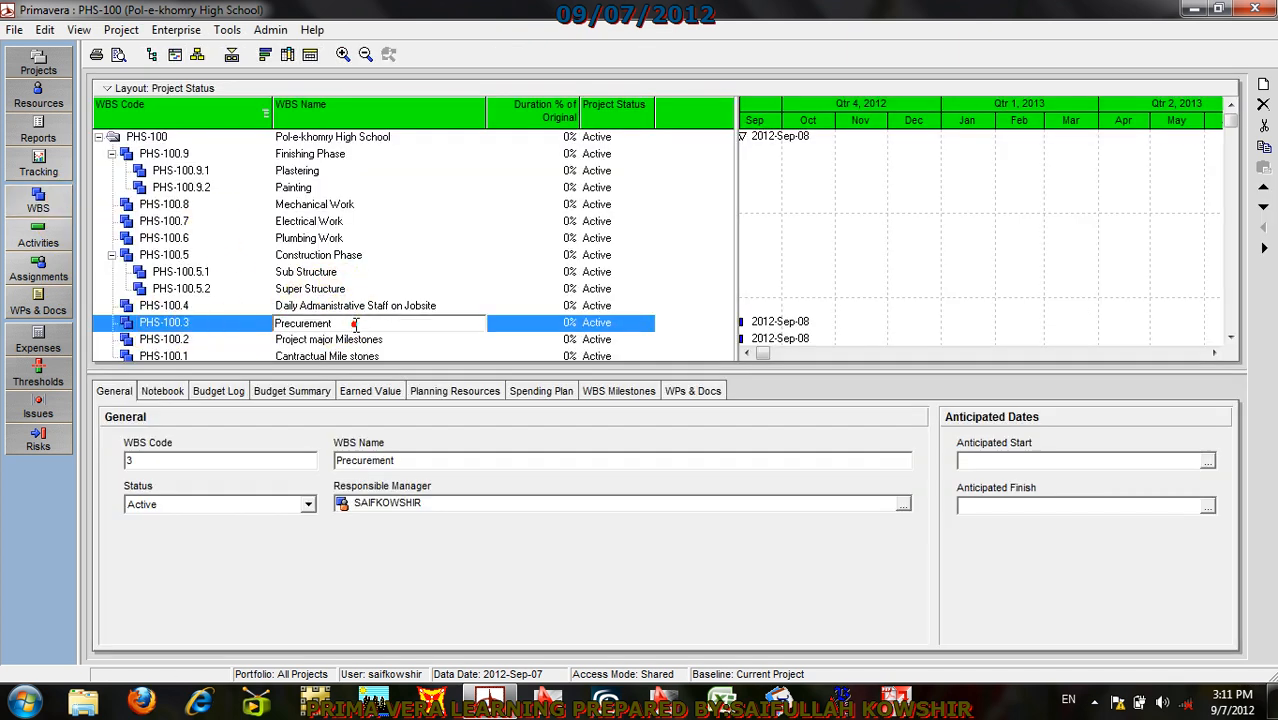
type("a")
key("BackSpace")
type("& supplying of Material")
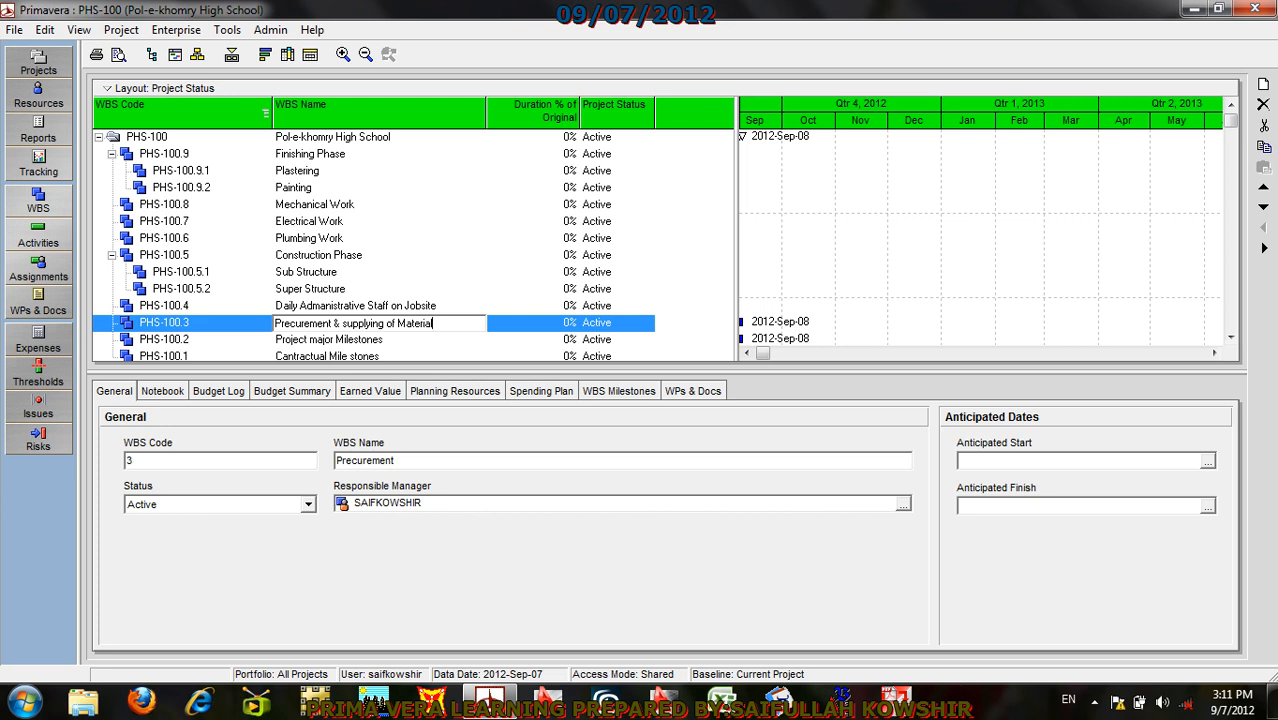
left_click(530, 323)
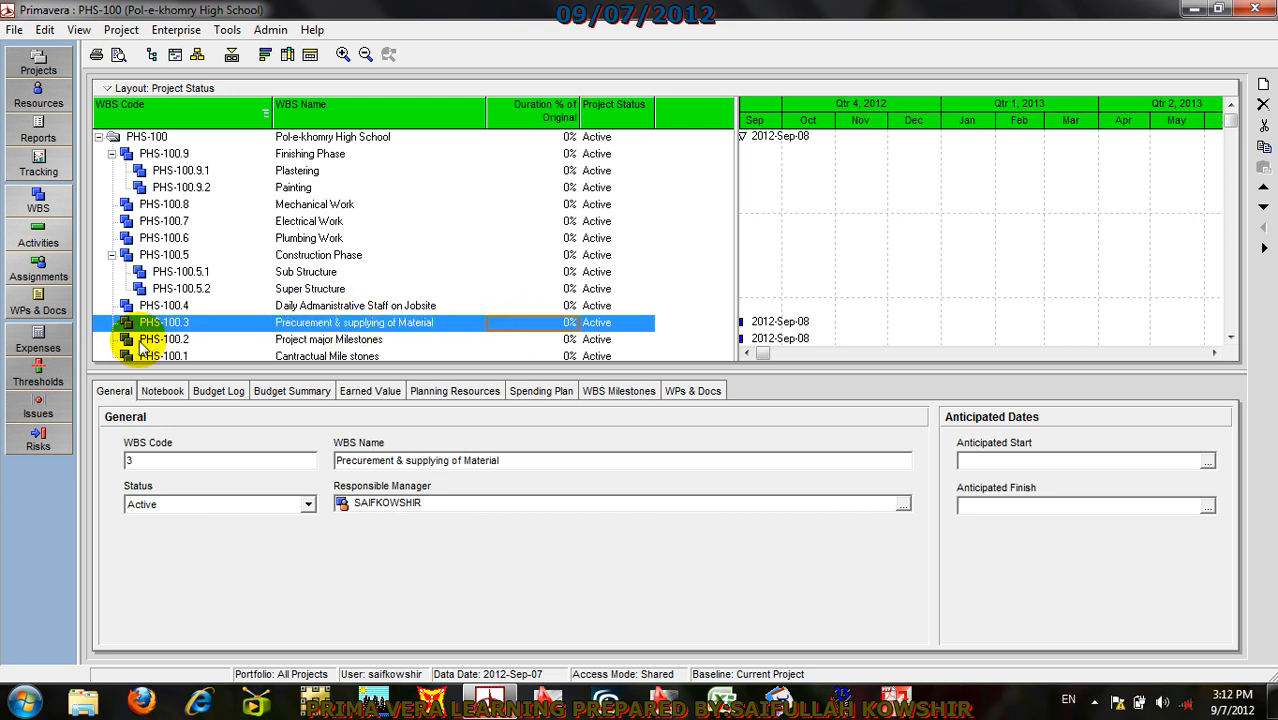
Step: Back in the activity list, add an activity under Daily Admanistrative Staff on Jobsite and set its activity ID to DAS1000
left_click(38, 232)
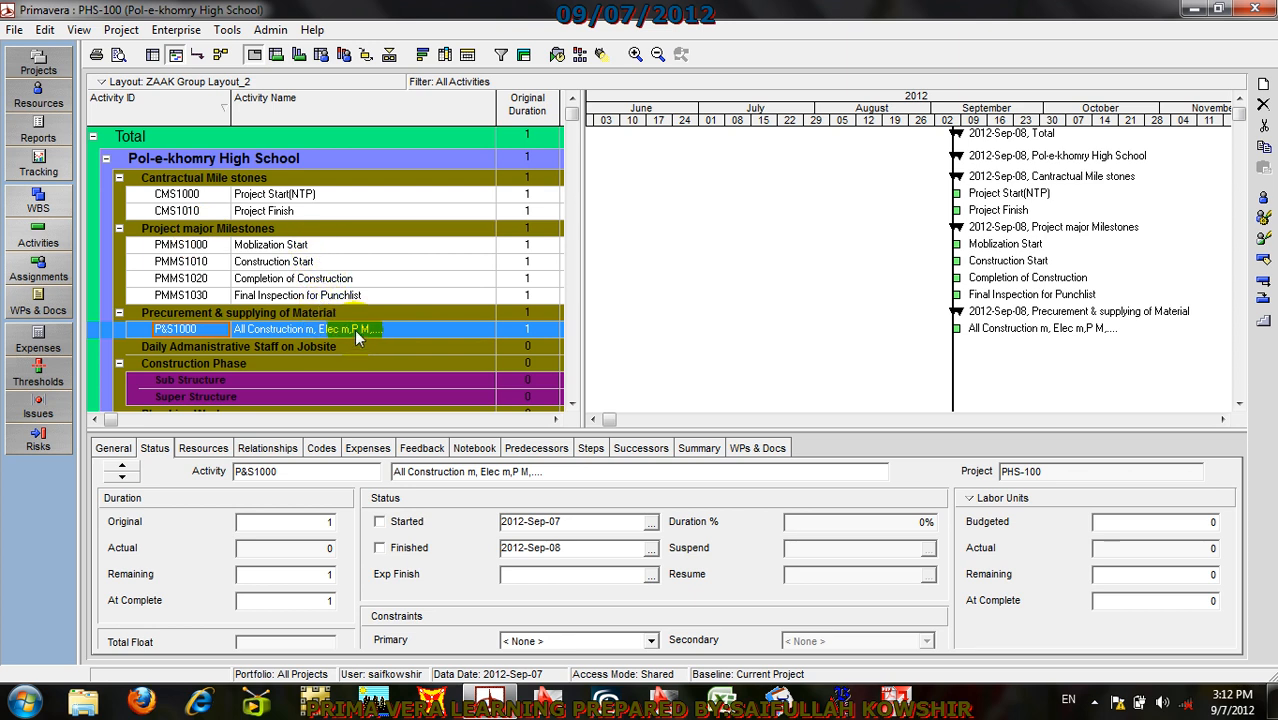
left_click(300, 346)
right_click(300, 345)
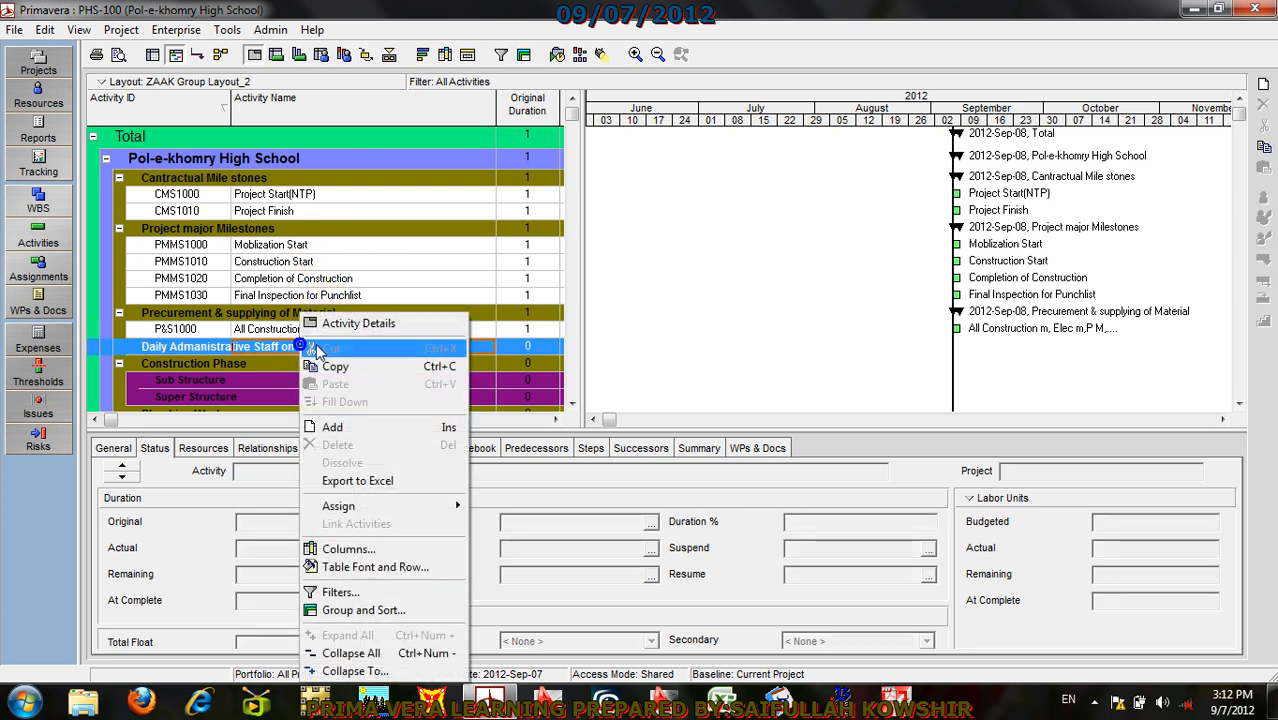
left_click(332, 427)
left_click(192, 362)
left_click(192, 362)
type("DAS1")
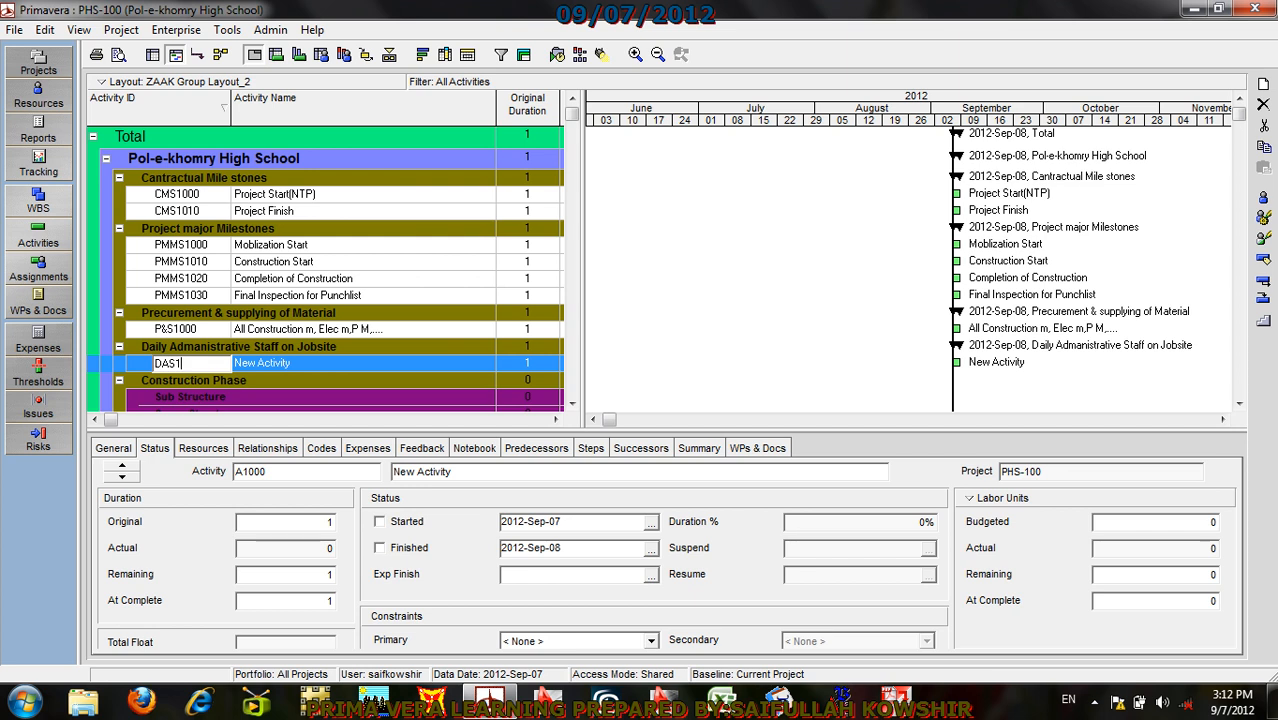
type("000")
left_click(365, 363)
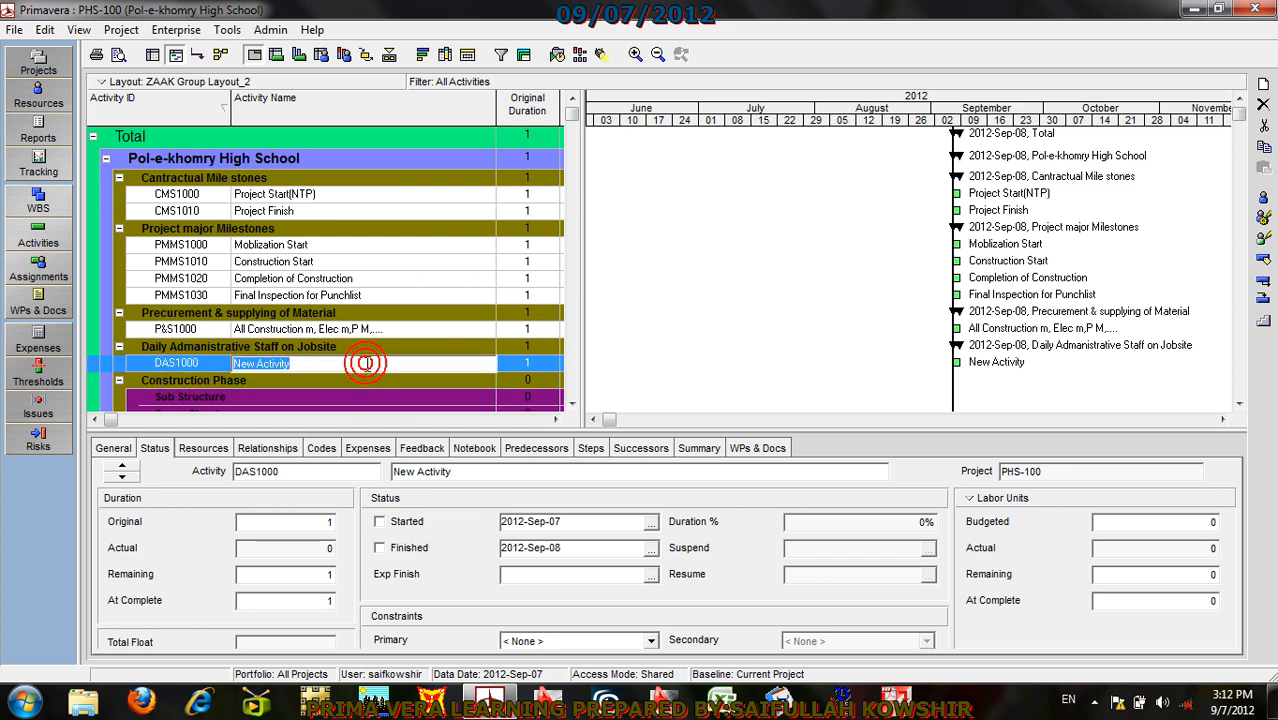
Step: Name activity DAS1000 "Daily Add Staff om Jobsite"
type("Daily Add")
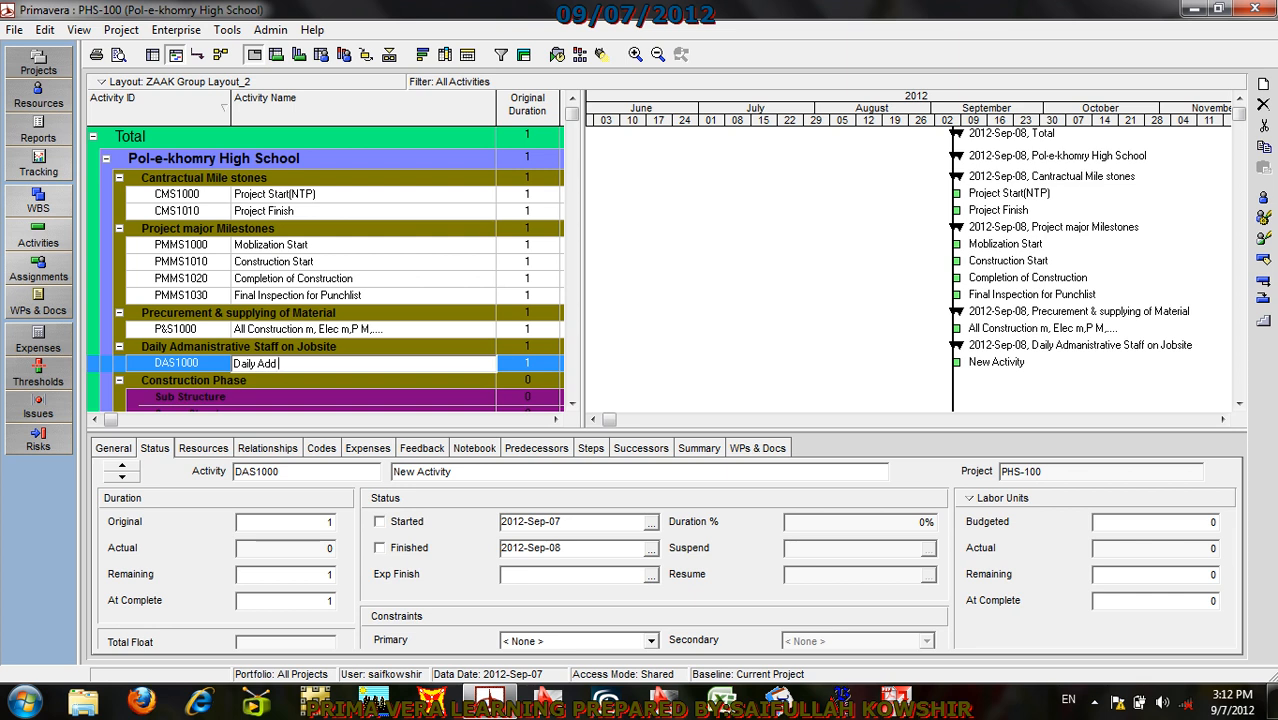
type(" Staff om Jobsite")
left_click(200, 363)
Step: Add an activity under the Sub Structure WBS element of Construction Phase and set its activity ID to SS1000
scroll(228, 395, "down", 1)
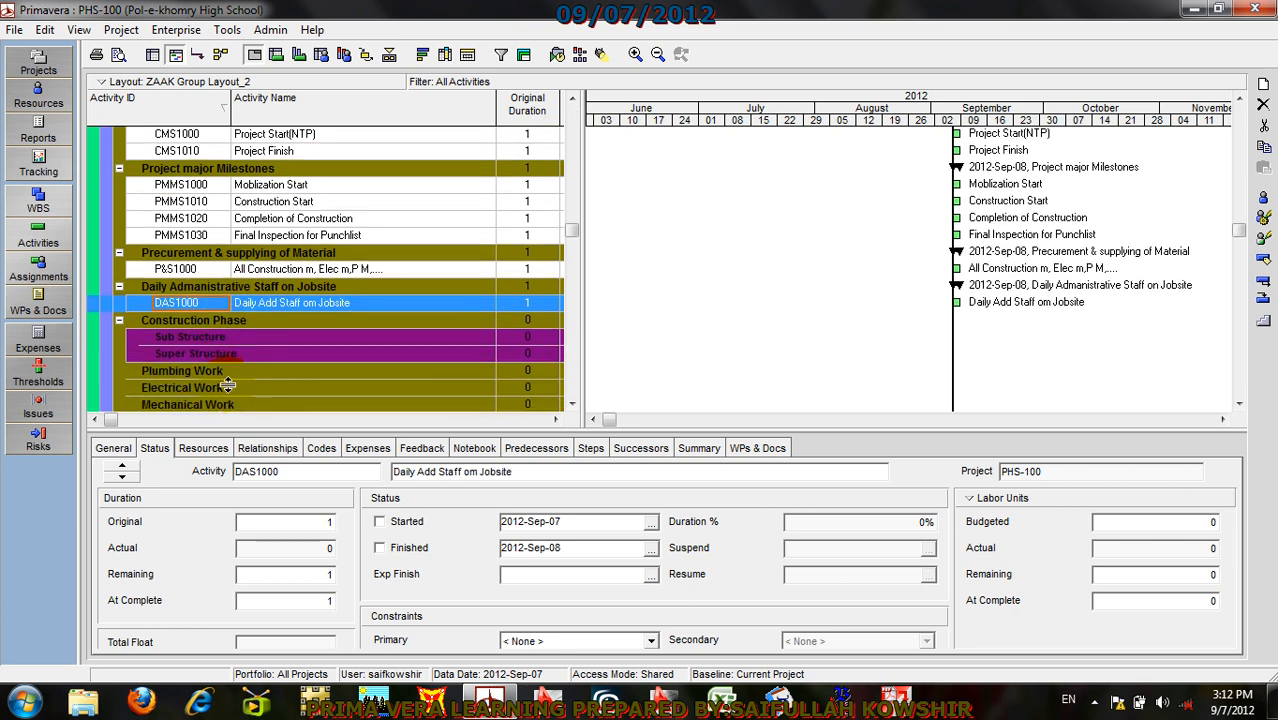
left_click(236, 336)
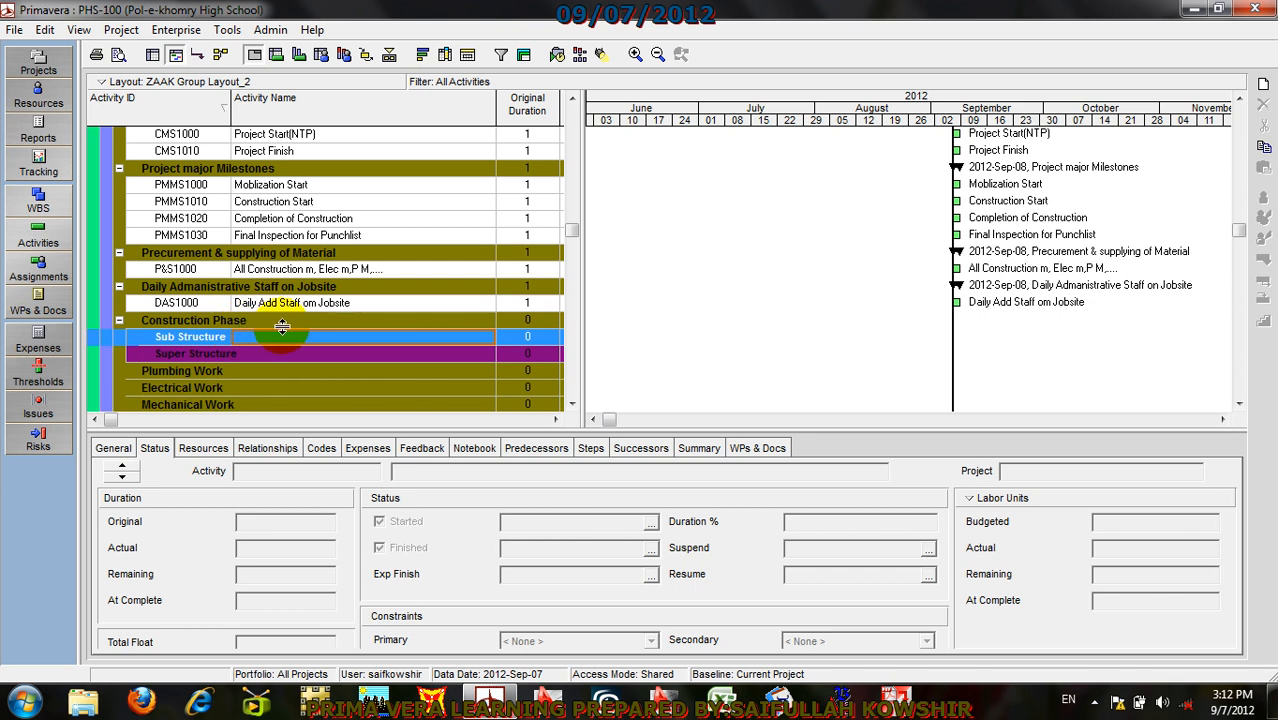
right_click(279, 337)
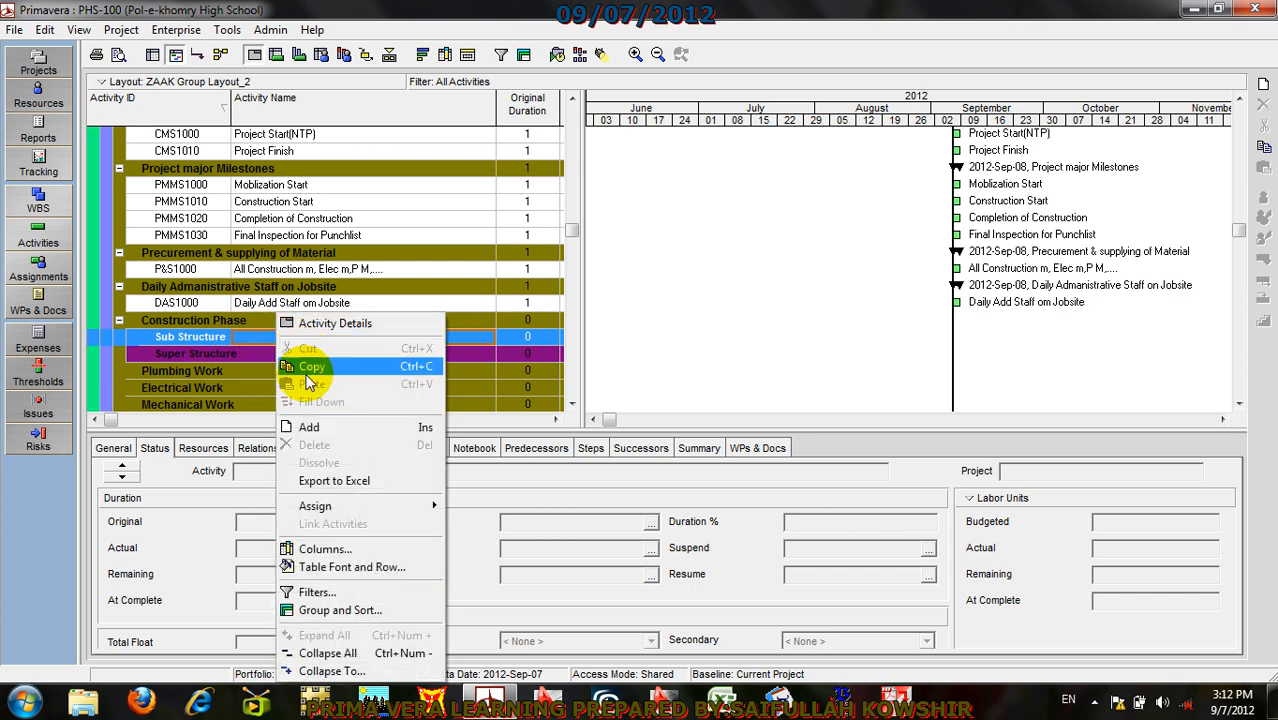
left_click(311, 427)
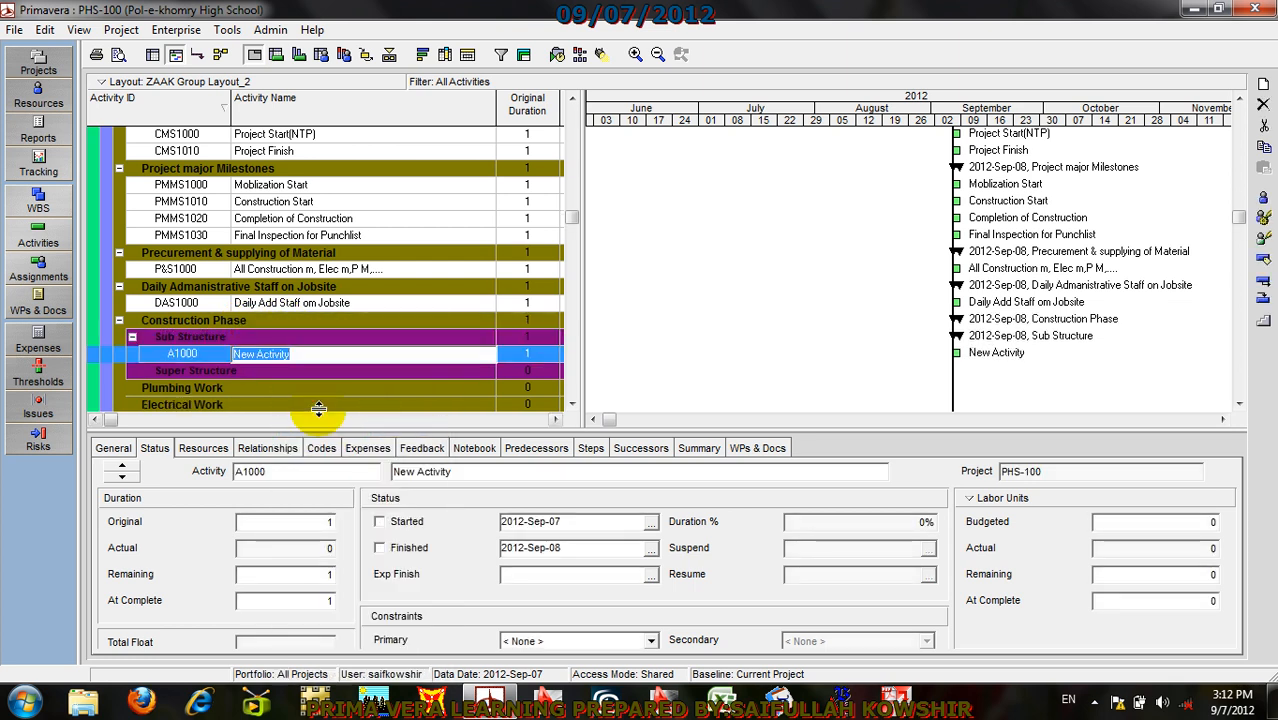
left_click(206, 351)
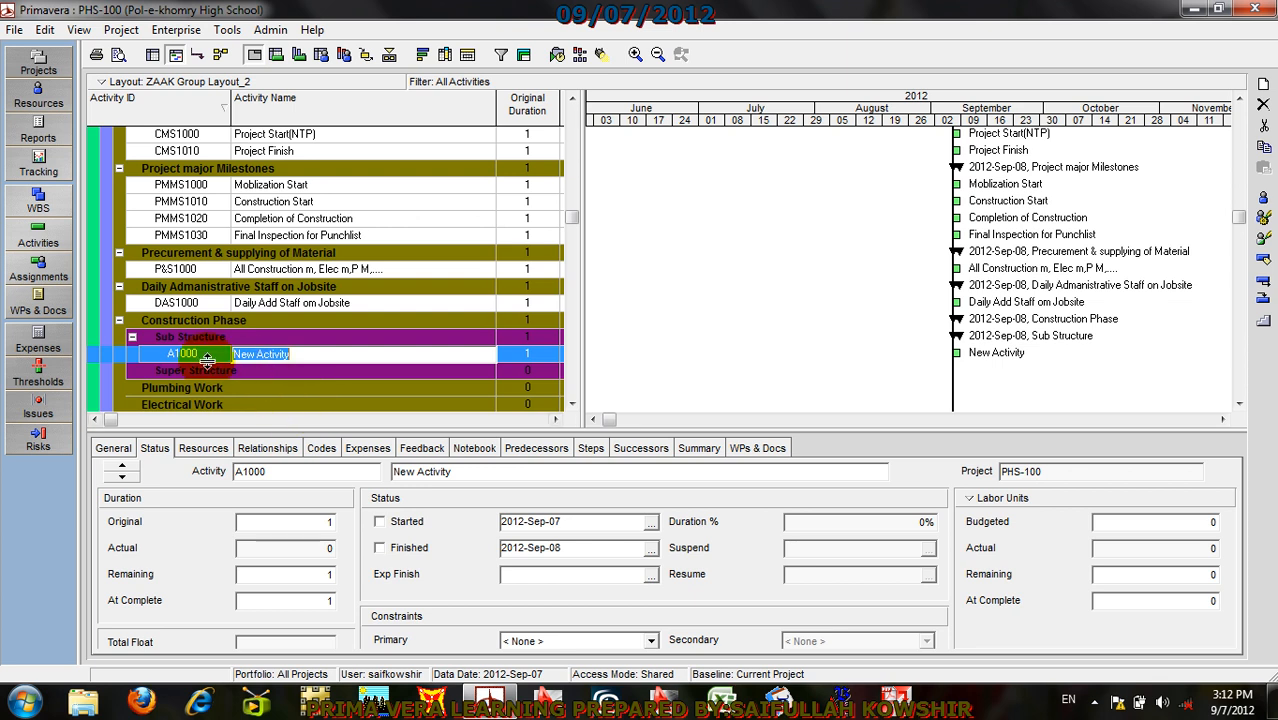
left_click(205, 355)
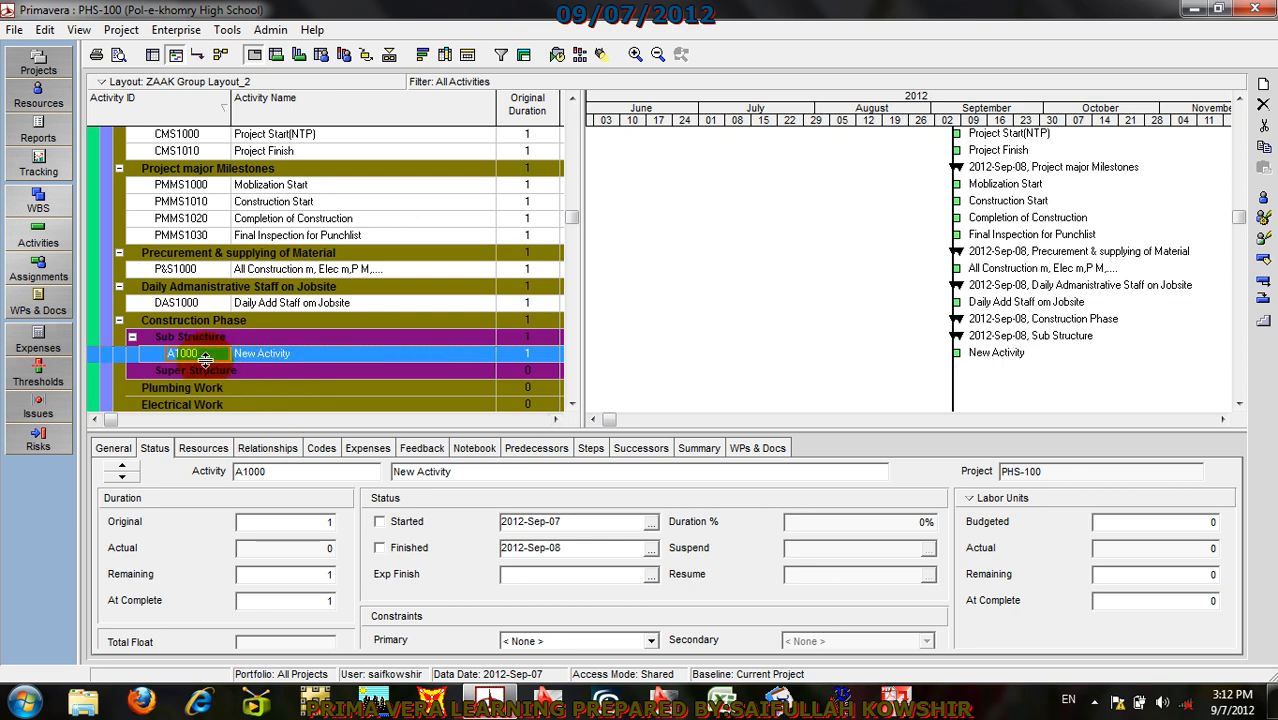
left_click(207, 354)
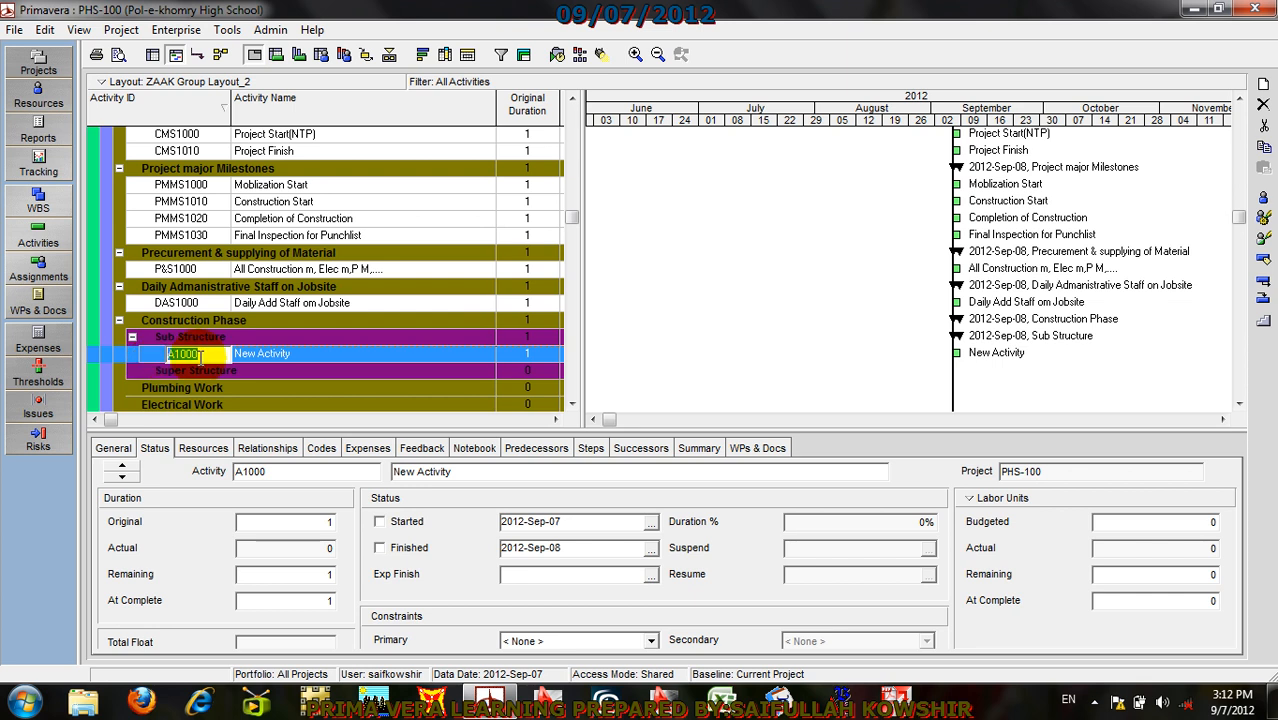
type("SS1000")
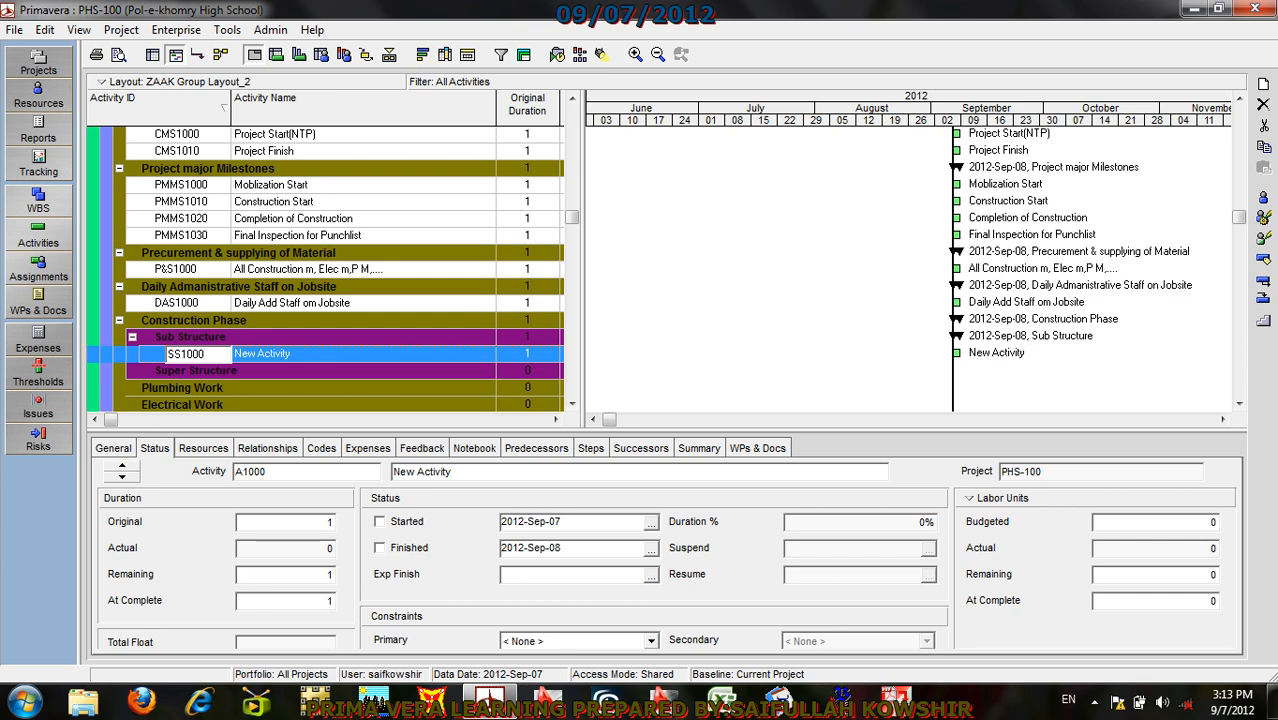
left_click(396, 376)
Step: Name activity SS1000 "Clearing/Stackout/layout"
left_click(336, 362)
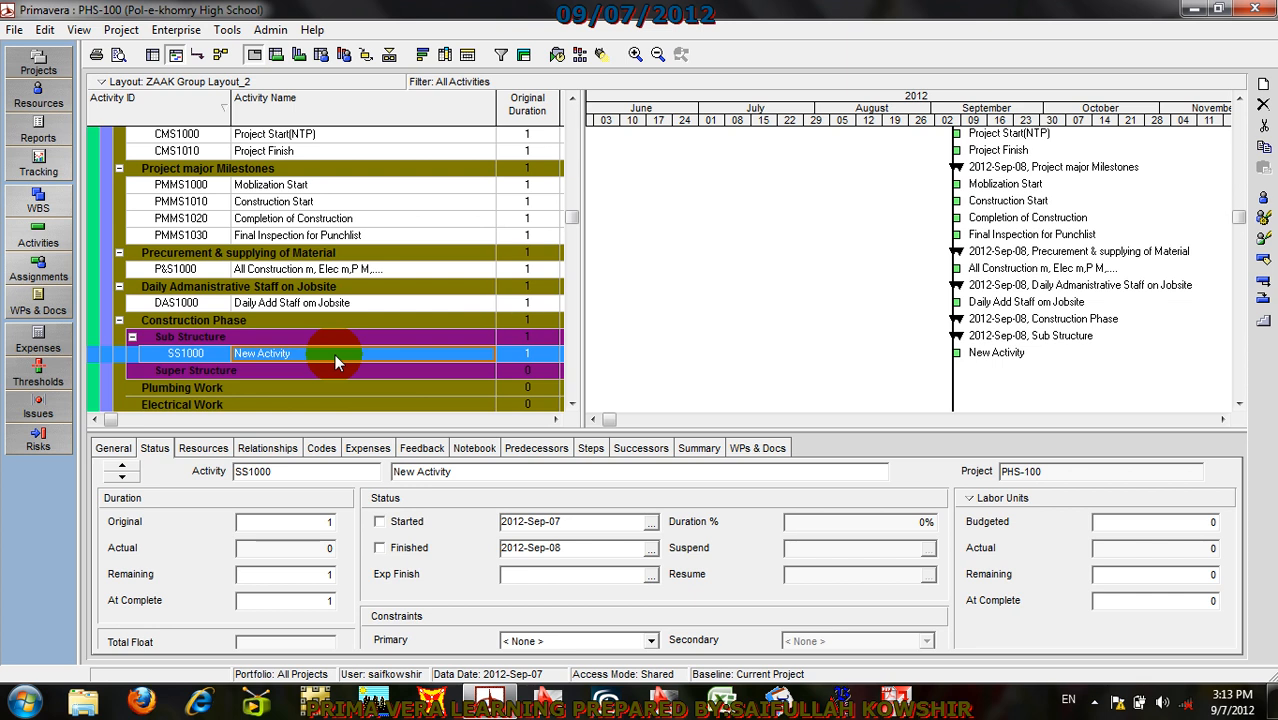
left_click(334, 356)
type("Cle")
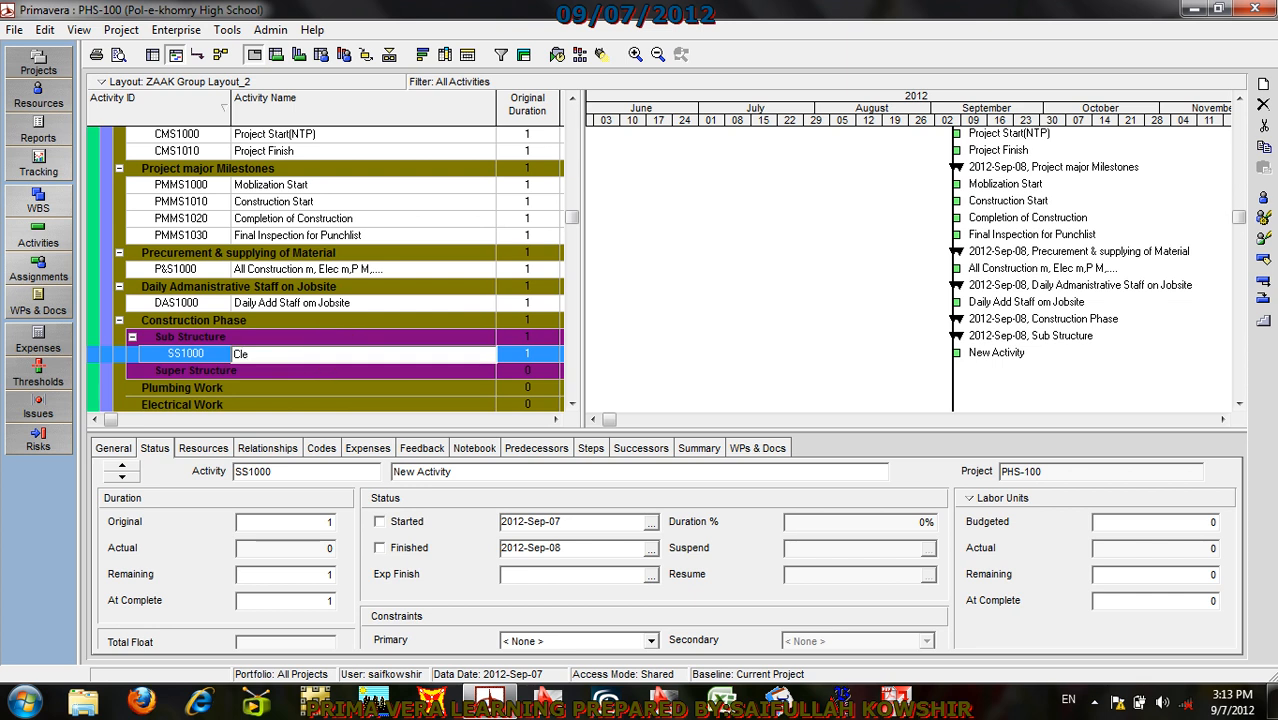
type("aring/Stackout/layout")
Step: Add a second activity under Sub Structure, based on activity SS1000
left_click(220, 356)
right_click(218, 358)
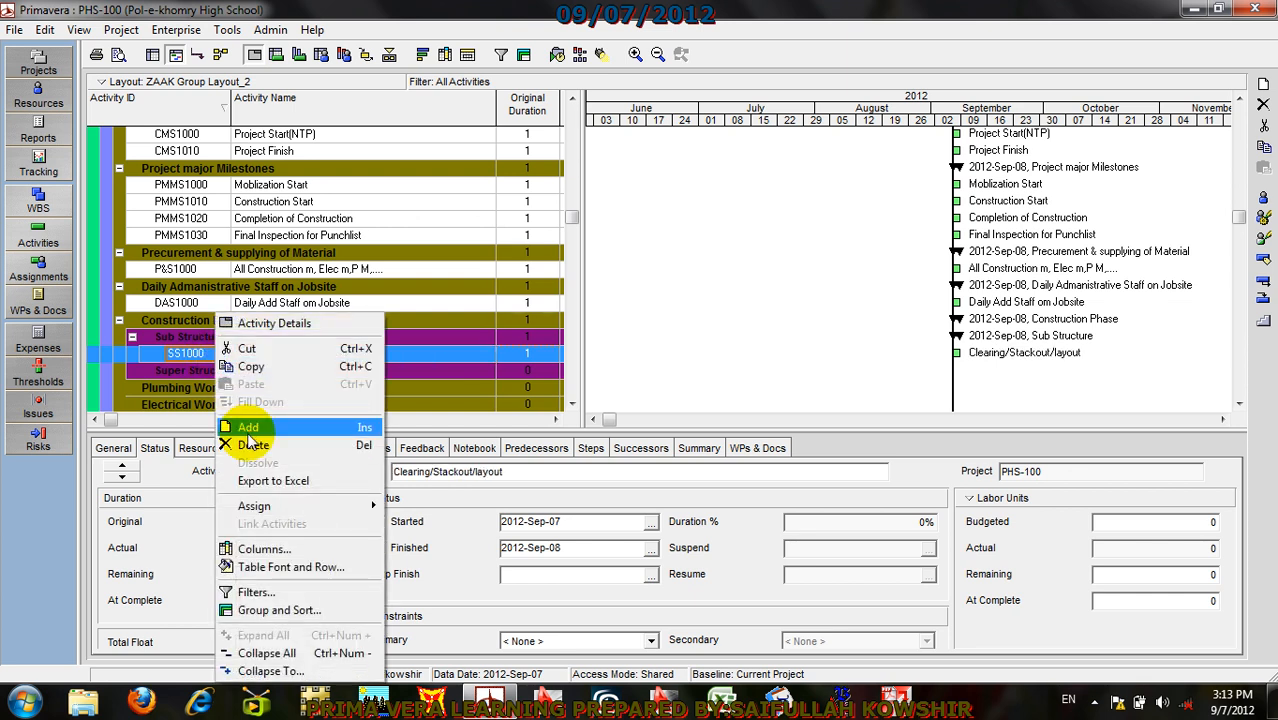
left_click(242, 427)
left_click_drag(305, 372, 190, 369)
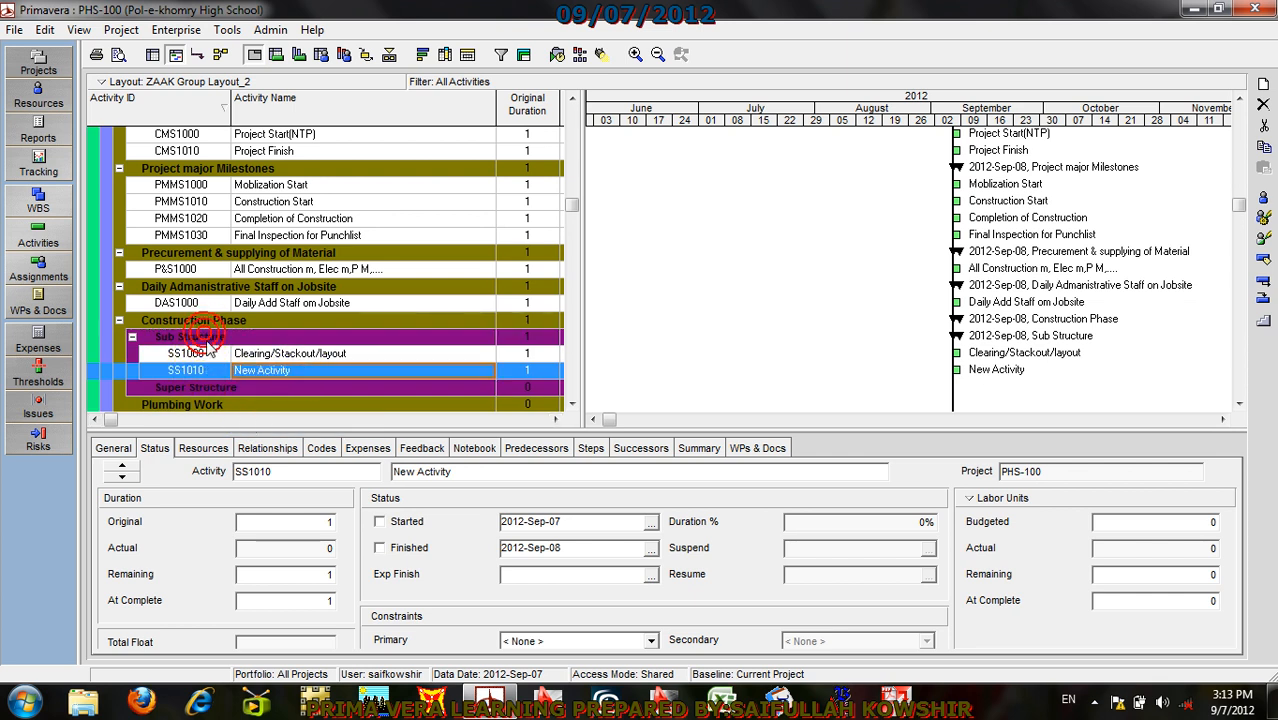
Step: Add three more activities under Sub Structure, starting from the WBS element itself
right_click(204, 337)
left_click(238, 426)
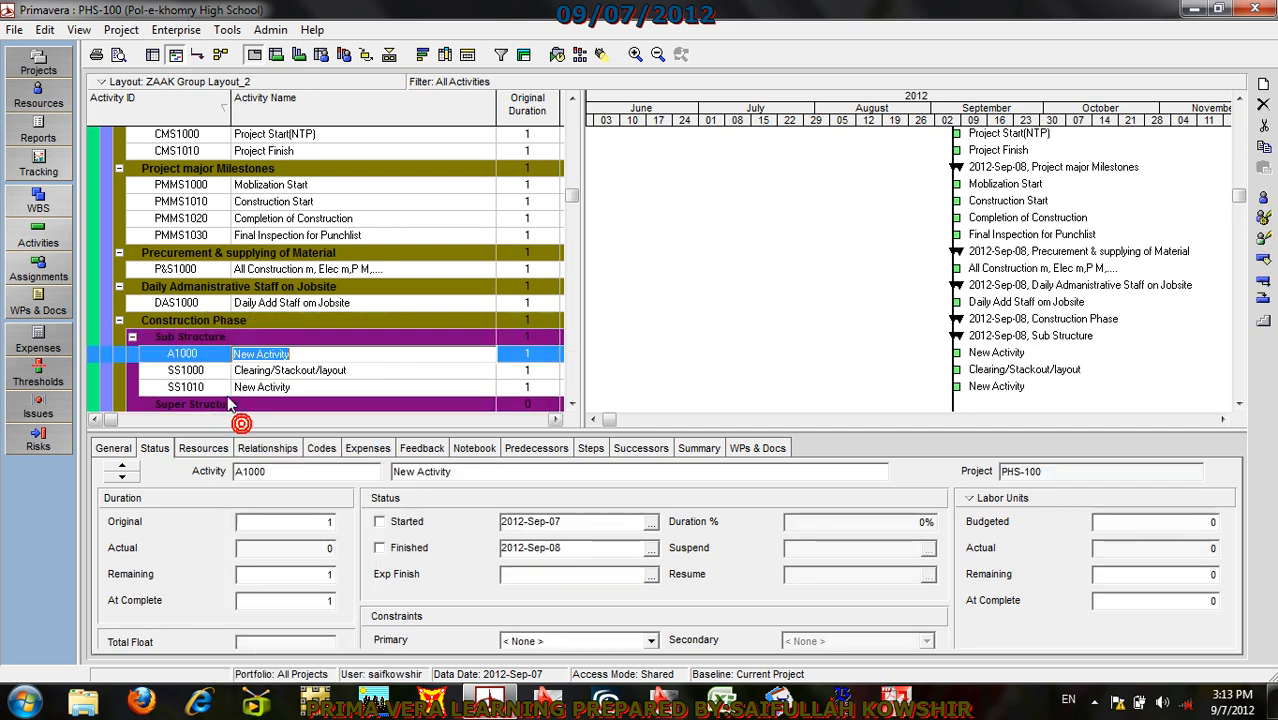
right_click(215, 365)
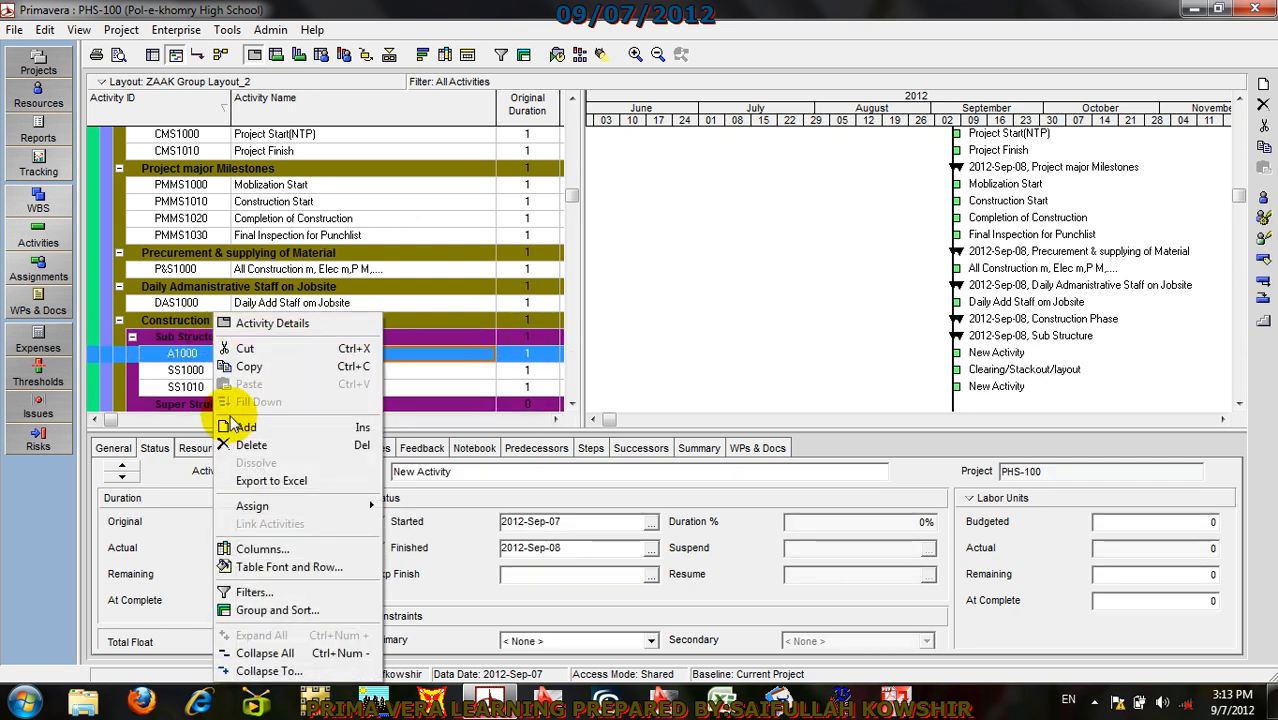
left_click(237, 425)
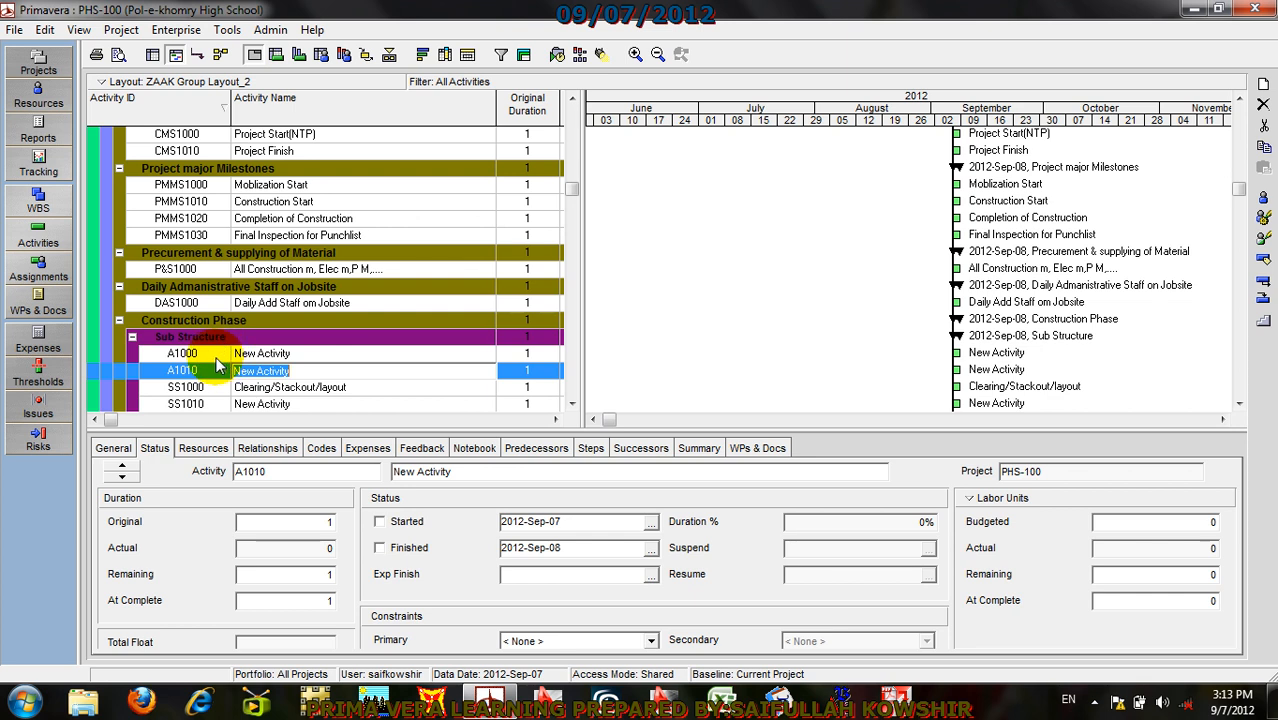
left_click(214, 355)
right_click(213, 356)
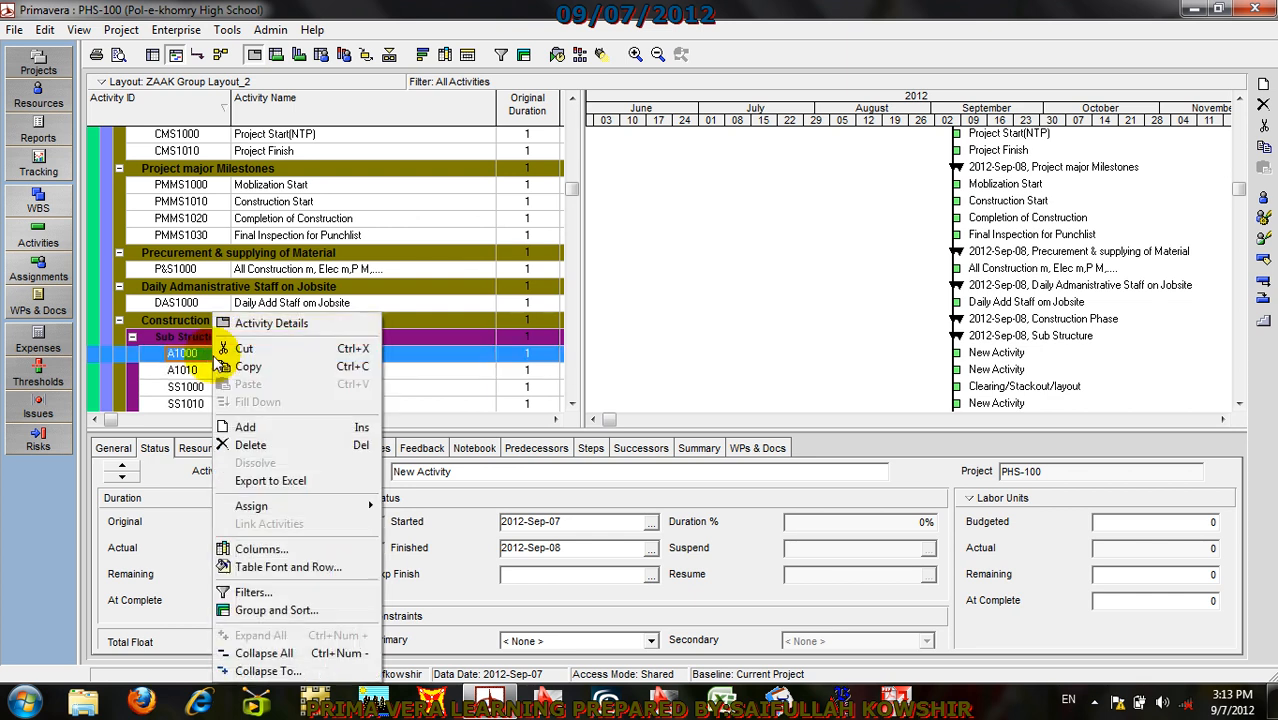
left_click(243, 425)
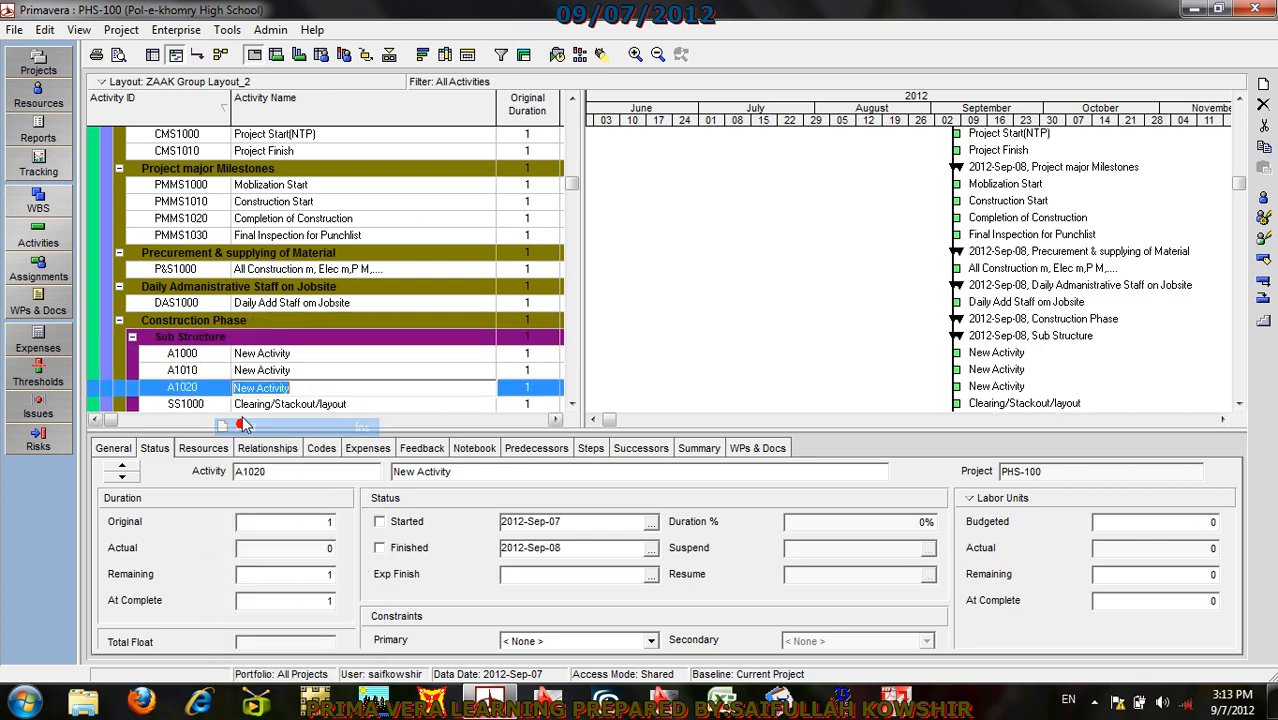
left_click(209, 356)
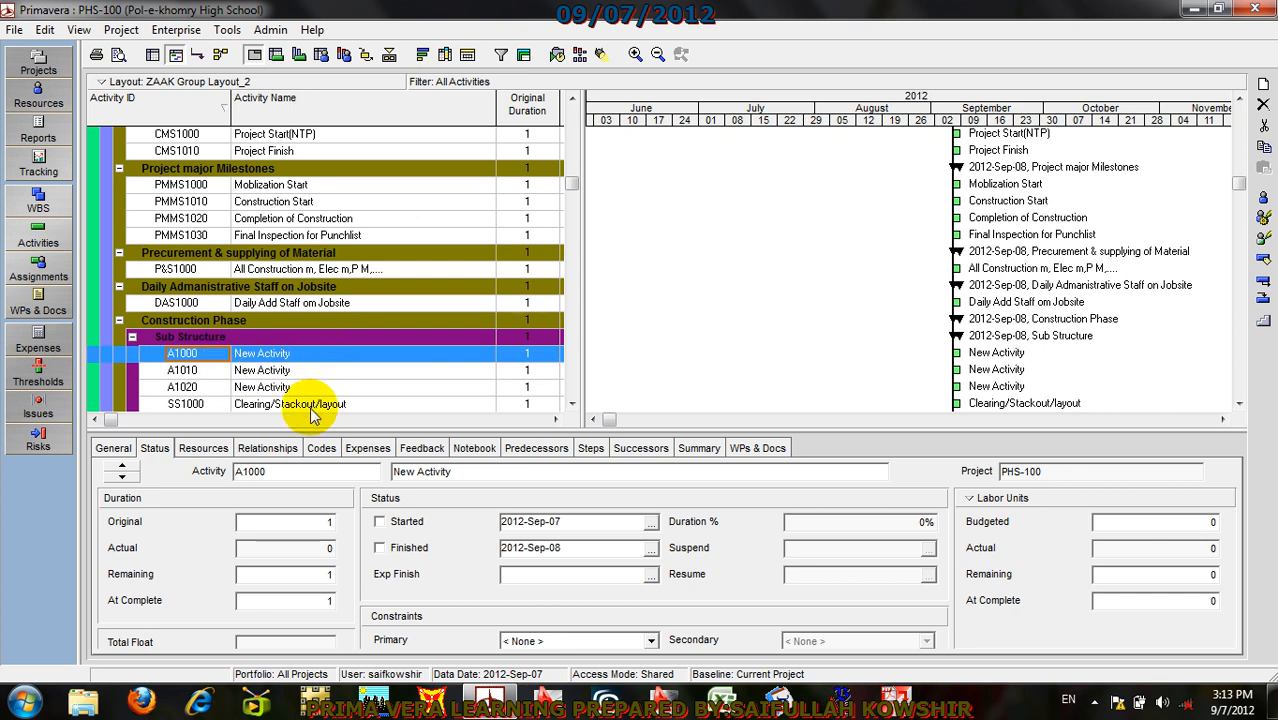
Step: Try to set the activity ID of the first unnamed activity under Sub Structure, A1000, to SS1010
left_click(190, 388)
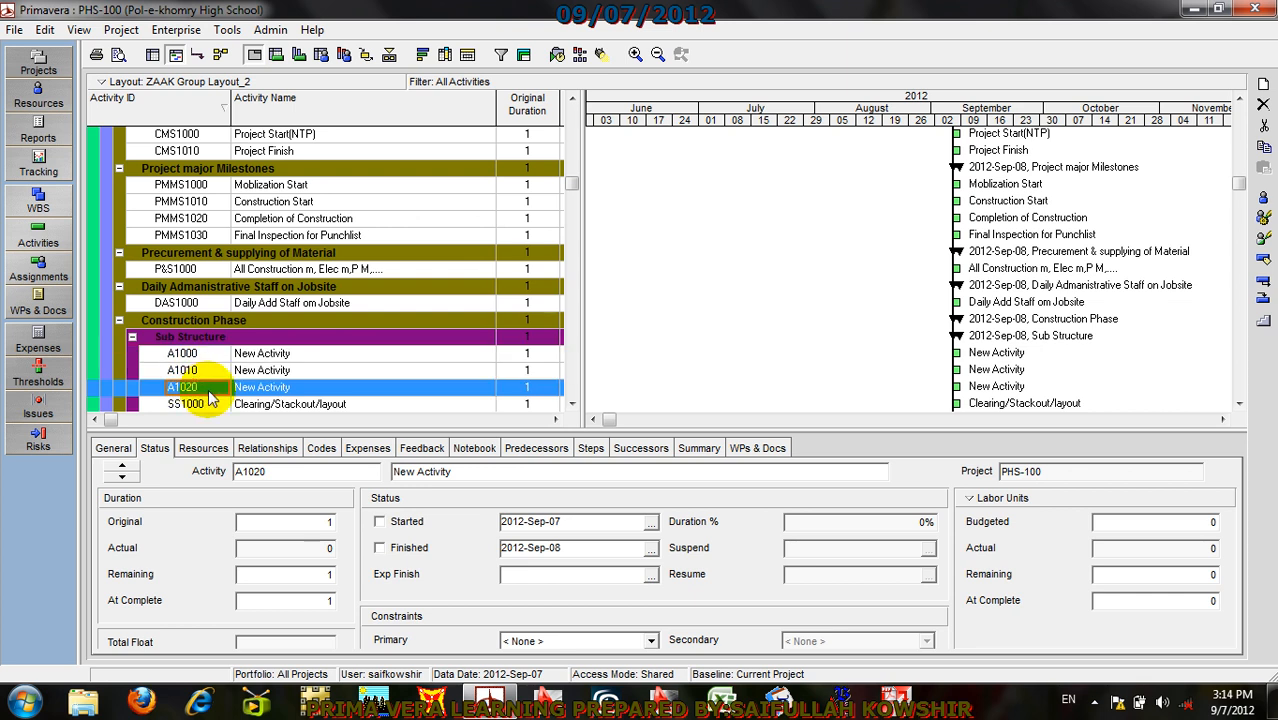
left_click(212, 356)
left_click(214, 355)
type("SS")
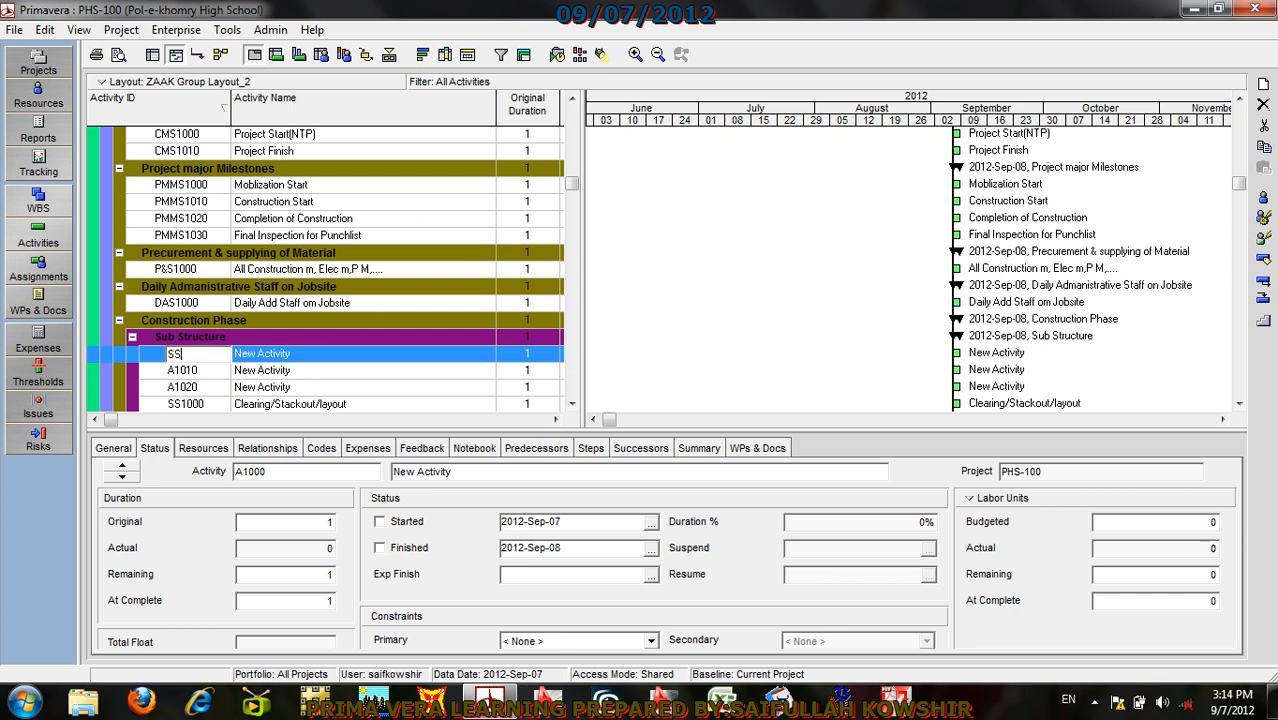
type("1010")
left_click(303, 370)
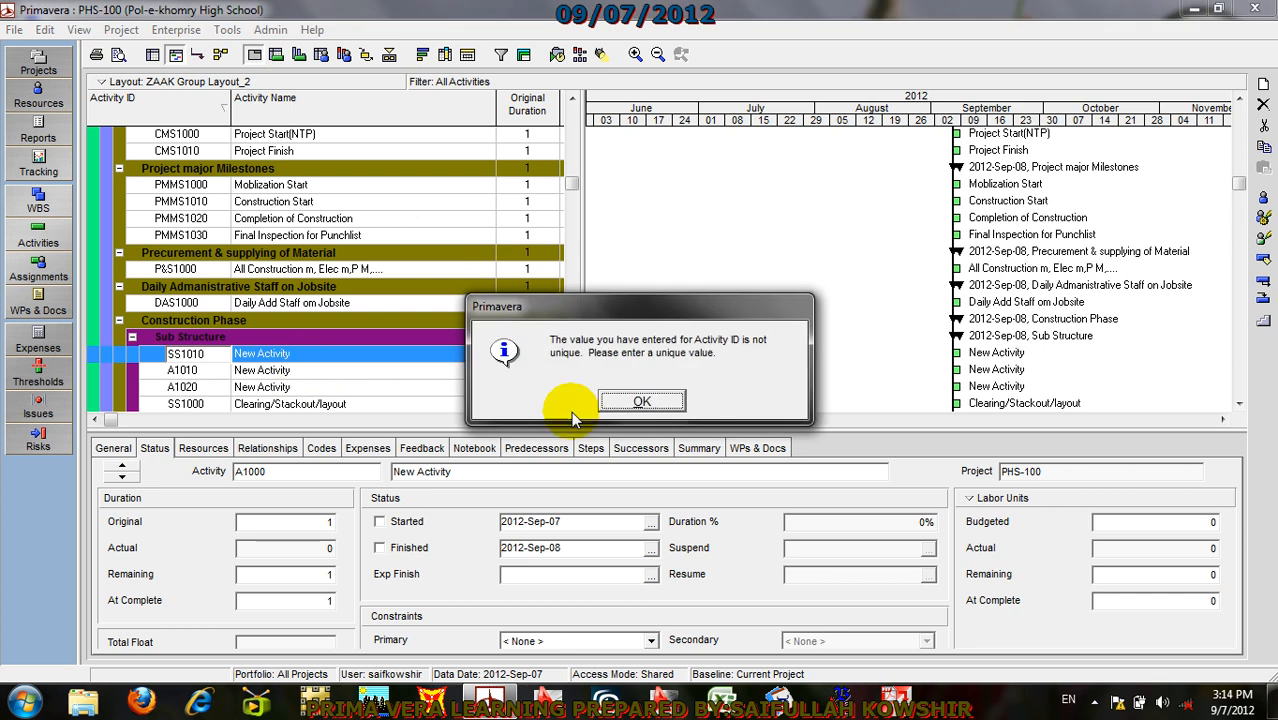
left_click(638, 401)
left_click(205, 353)
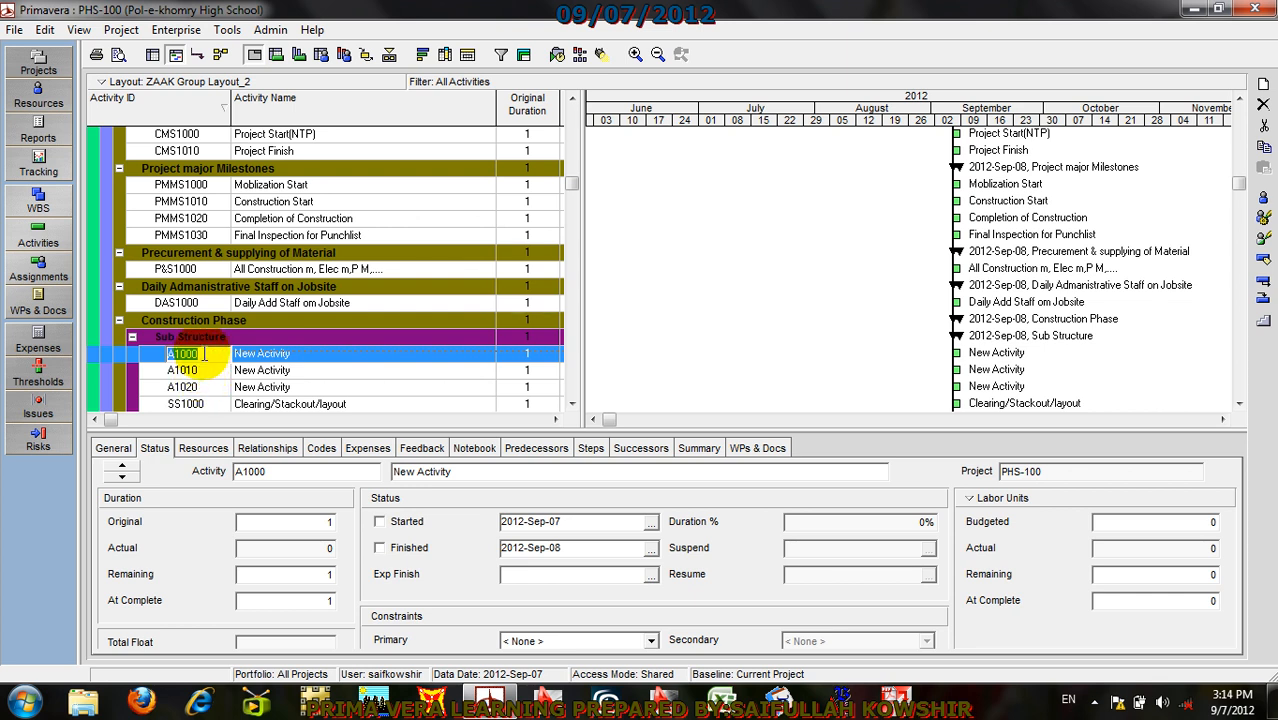
type("SS")
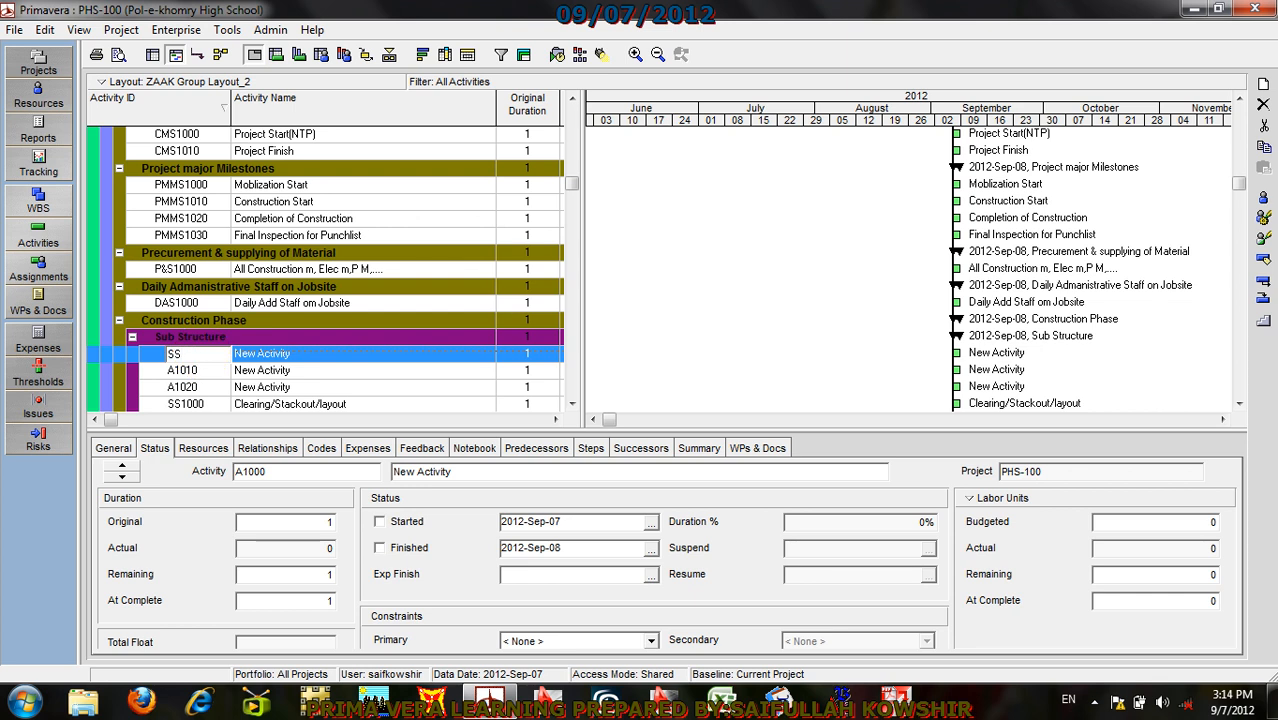
type("1010")
left_click(197, 370)
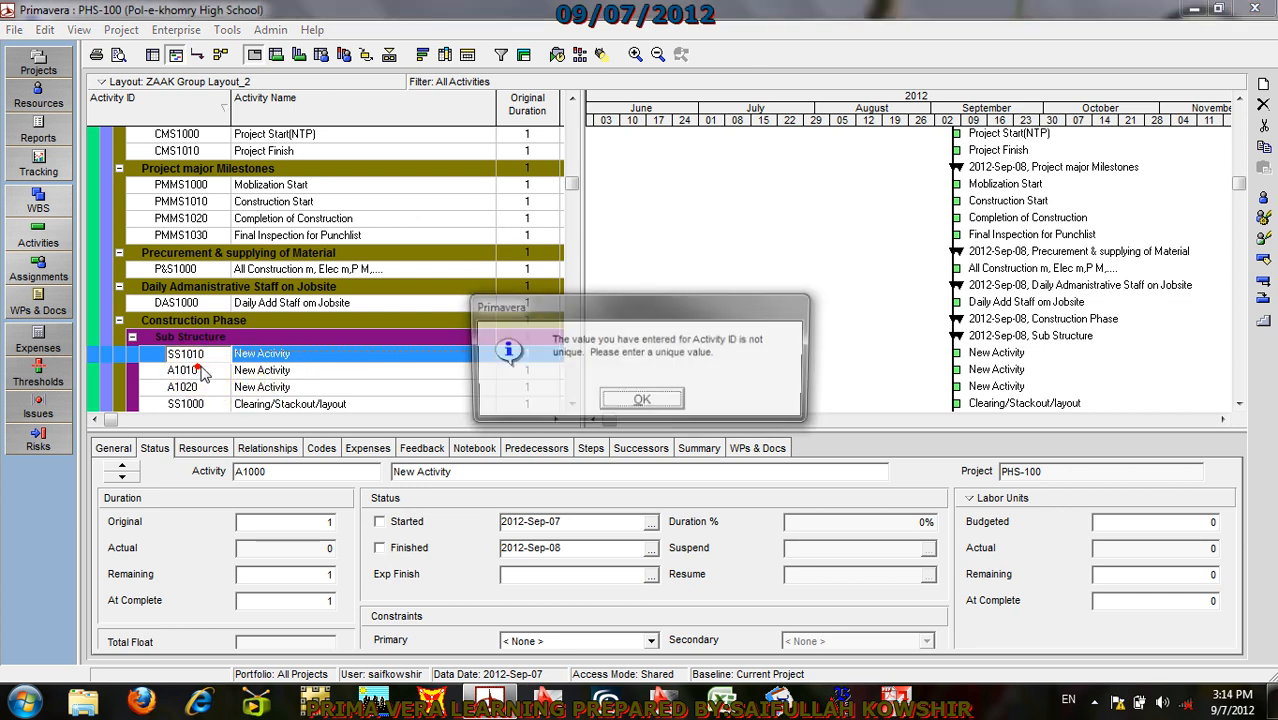
left_click(636, 399)
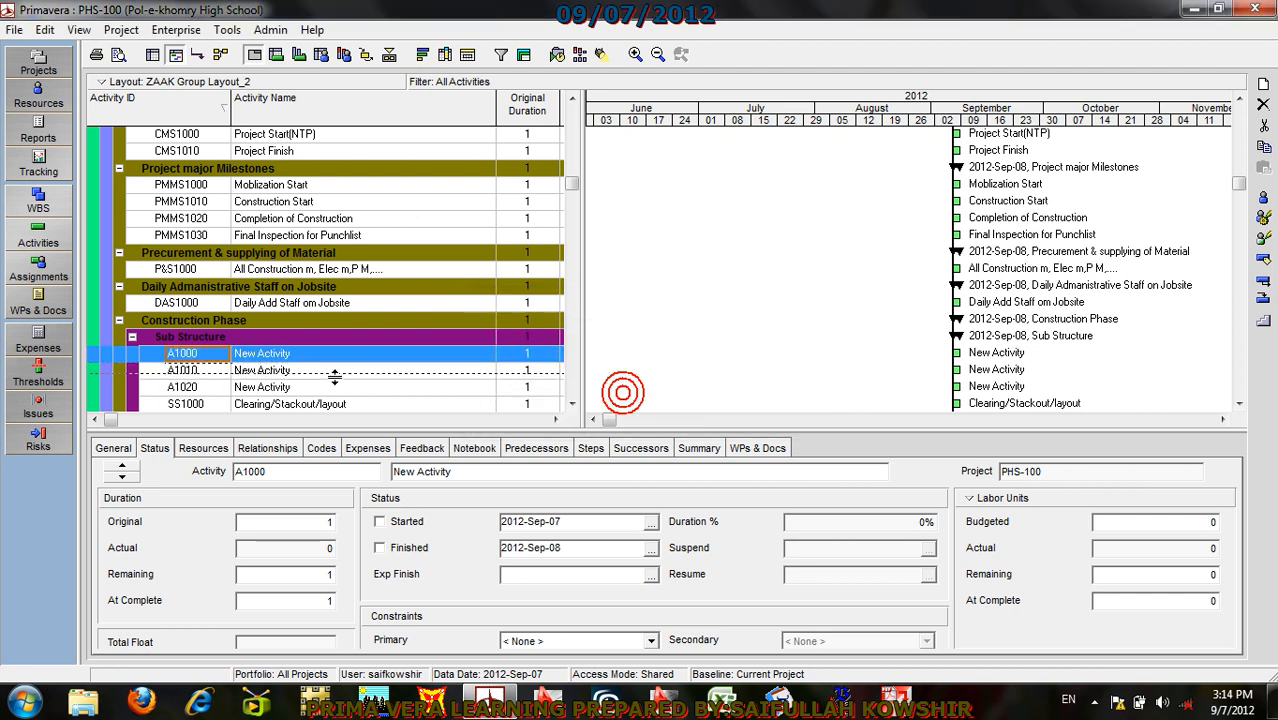
Step: Delete the three unnamed activities A1000, A1010 and A1020 from Sub Structure
left_click(195, 367)
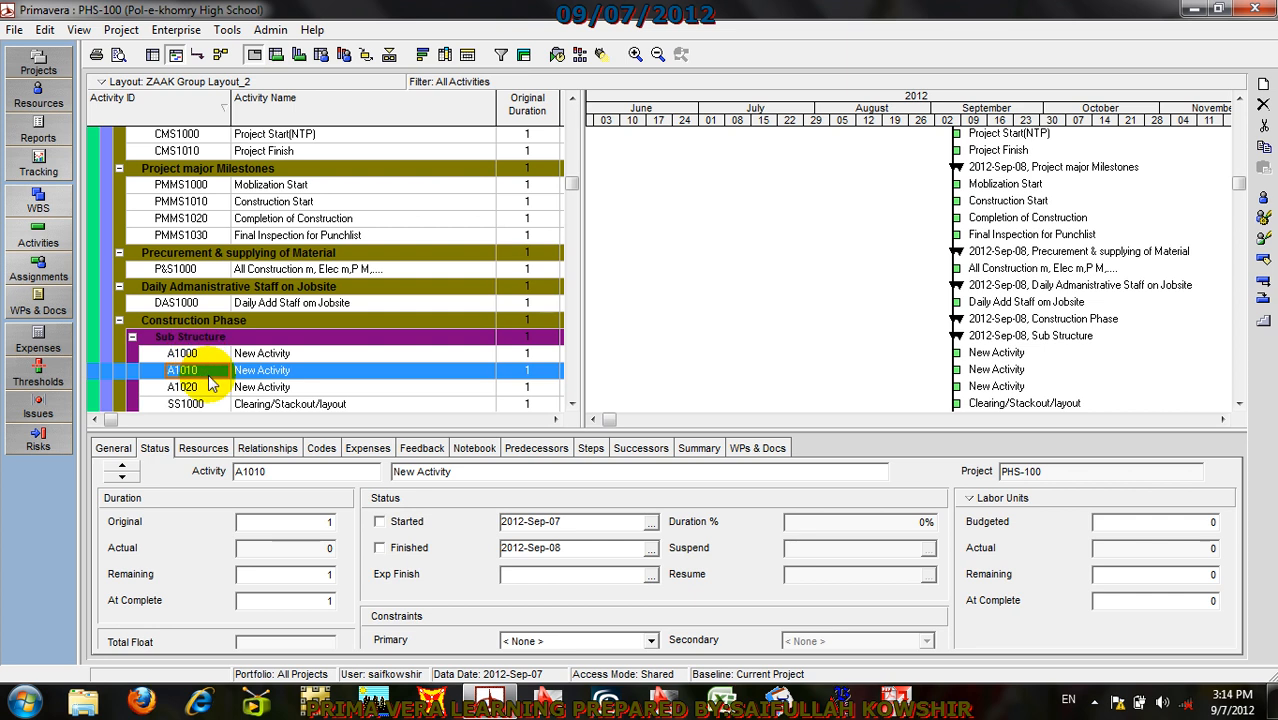
left_click(201, 389)
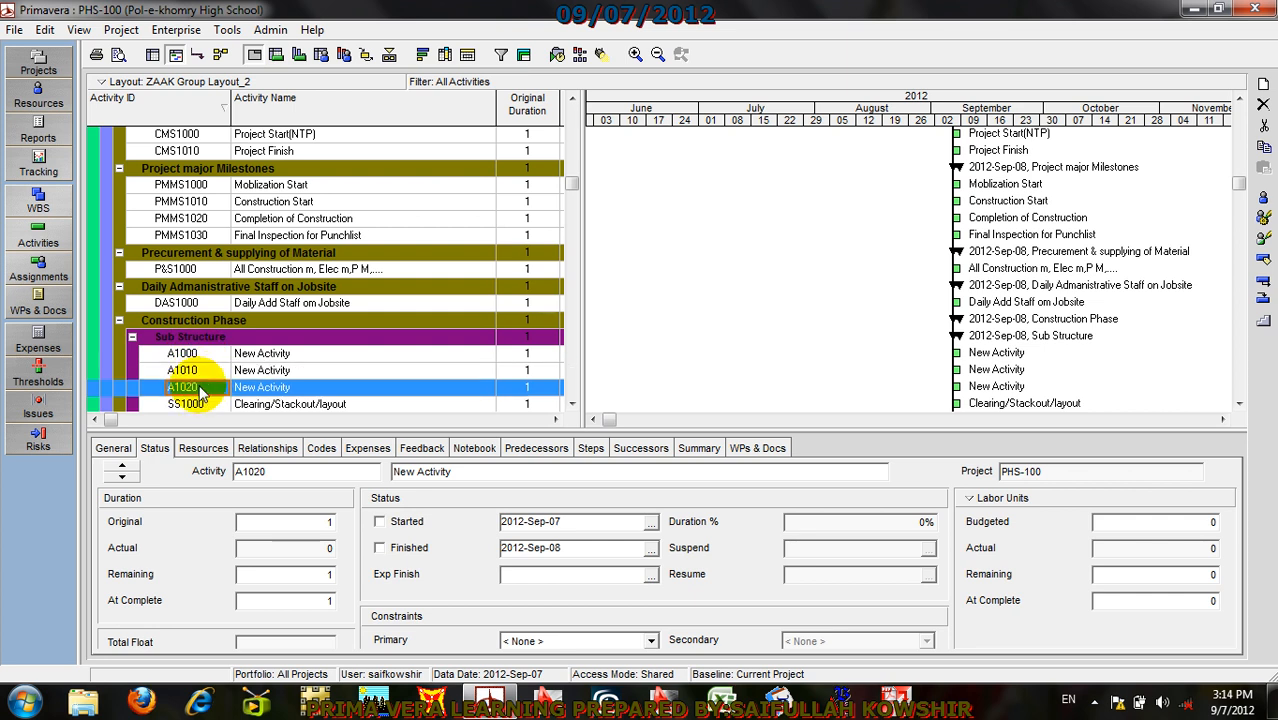
left_click(205, 354, "shift")
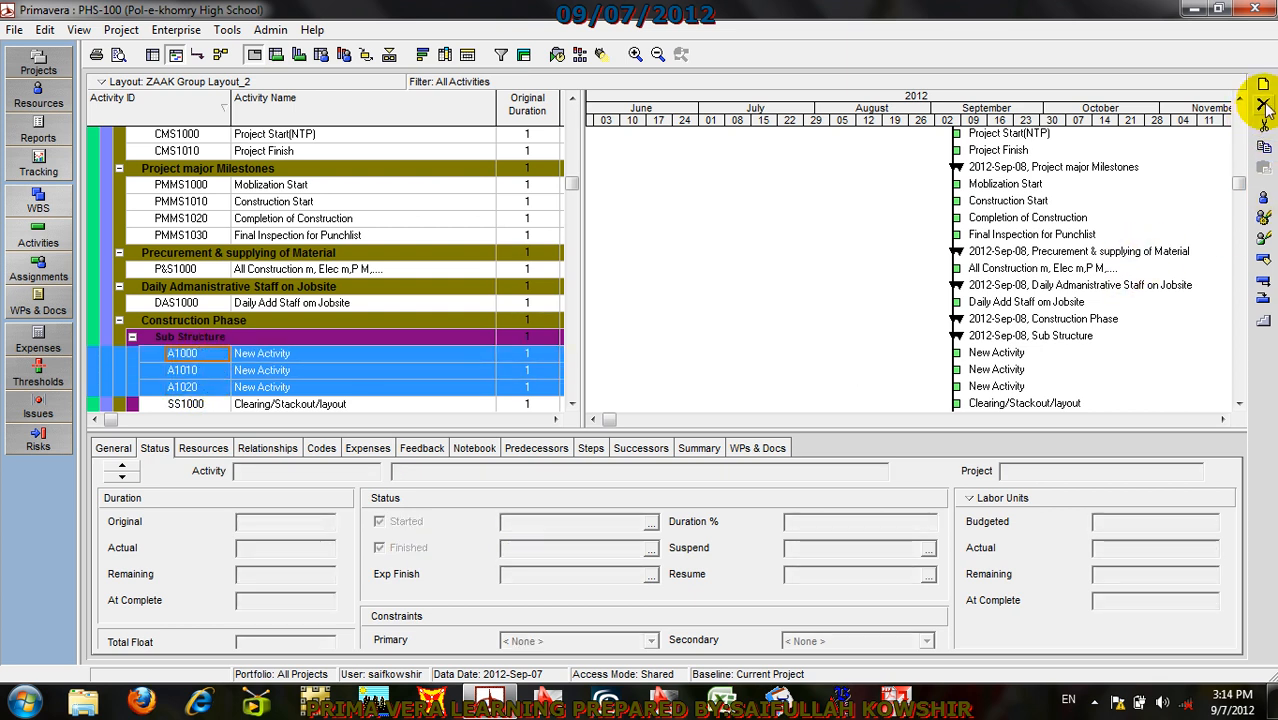
left_click(1262, 104)
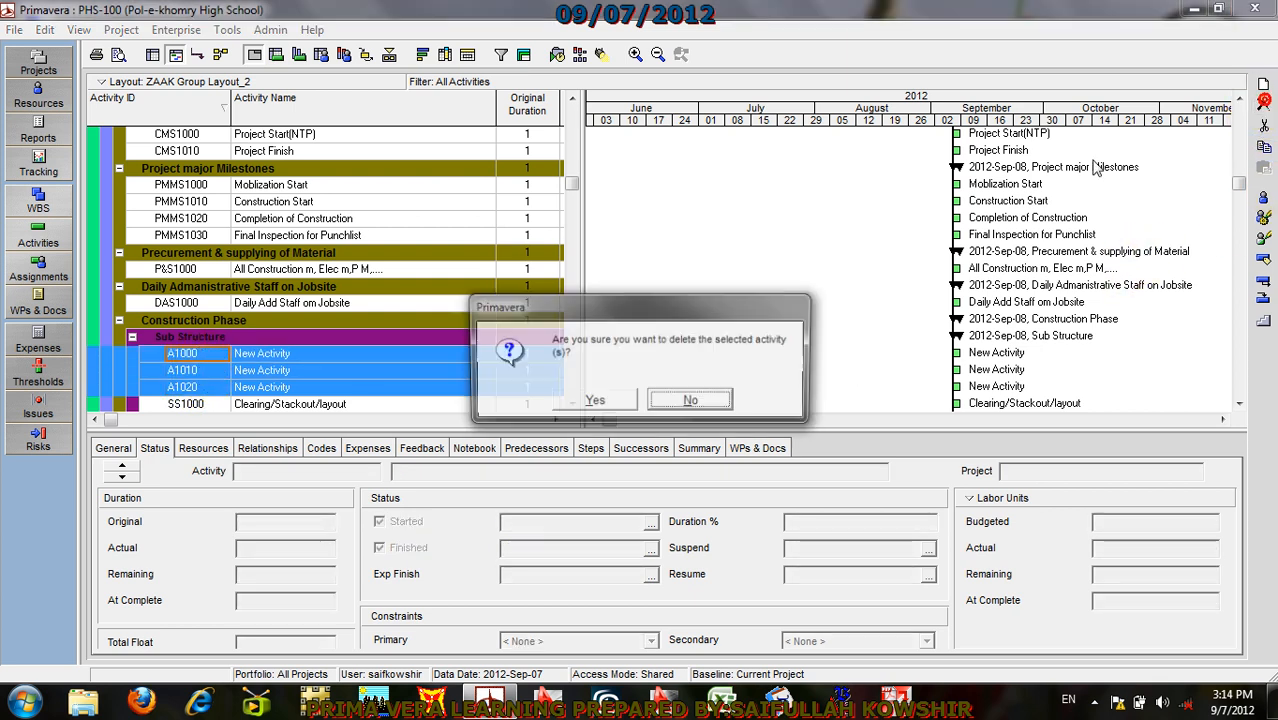
left_click(593, 403)
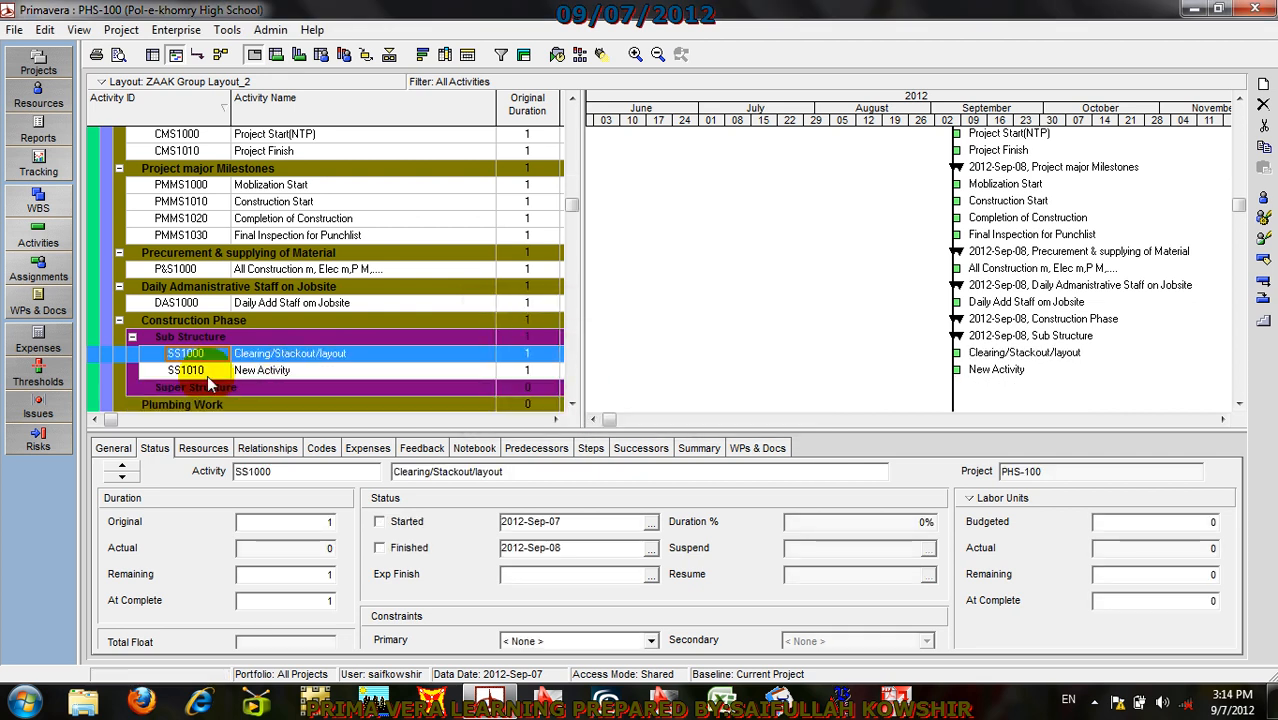
Step: Try naming activity SS1010 "form,rebar placing for Footing" and clear that name again
left_click(207, 371)
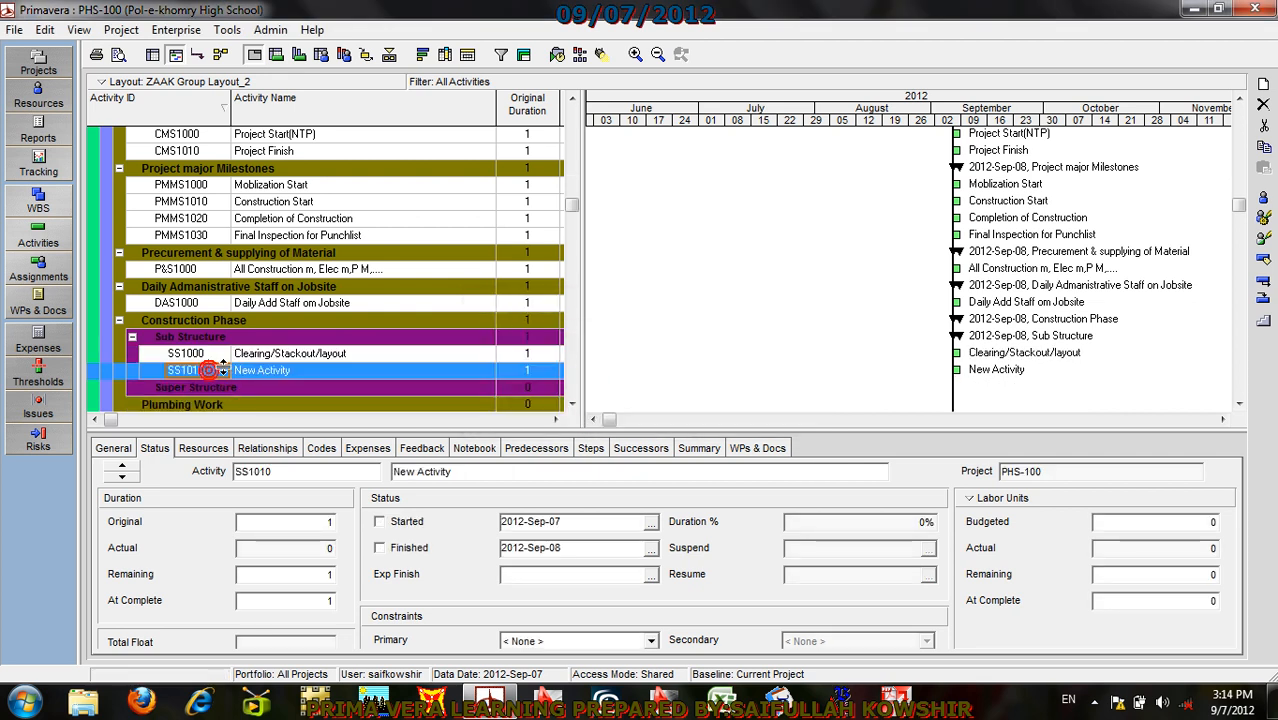
left_click(293, 370)
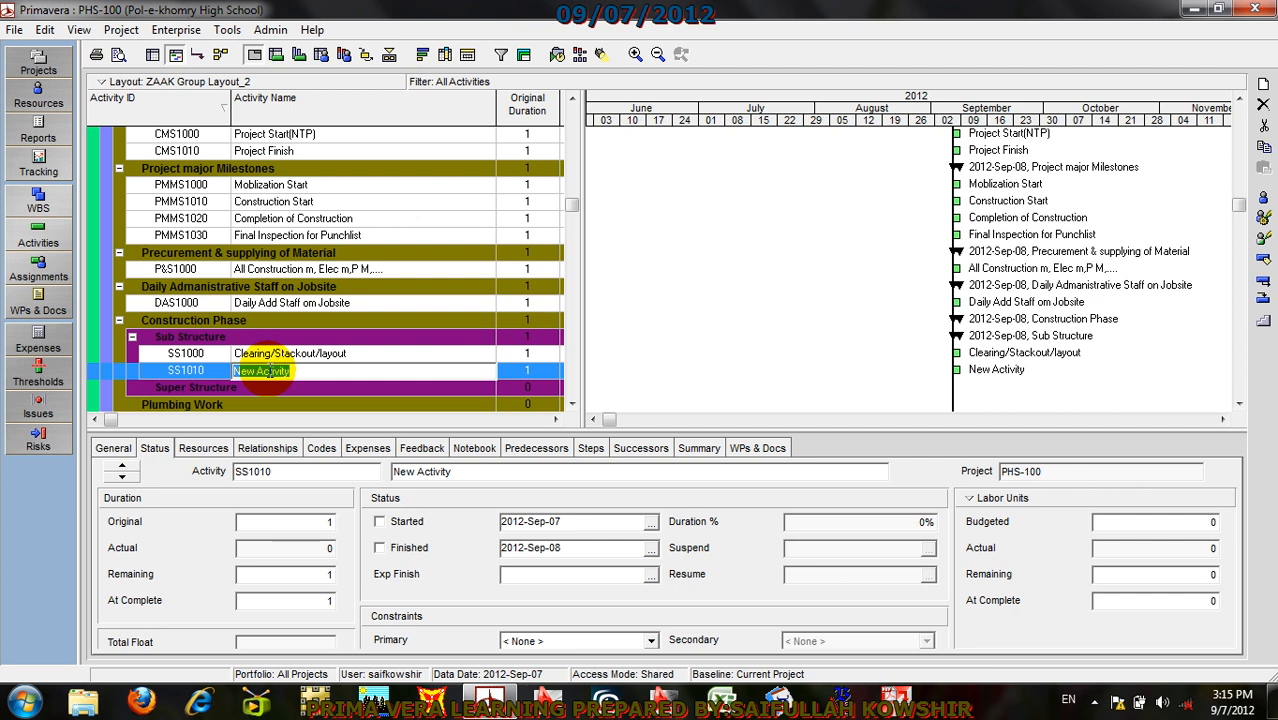
type("form,")
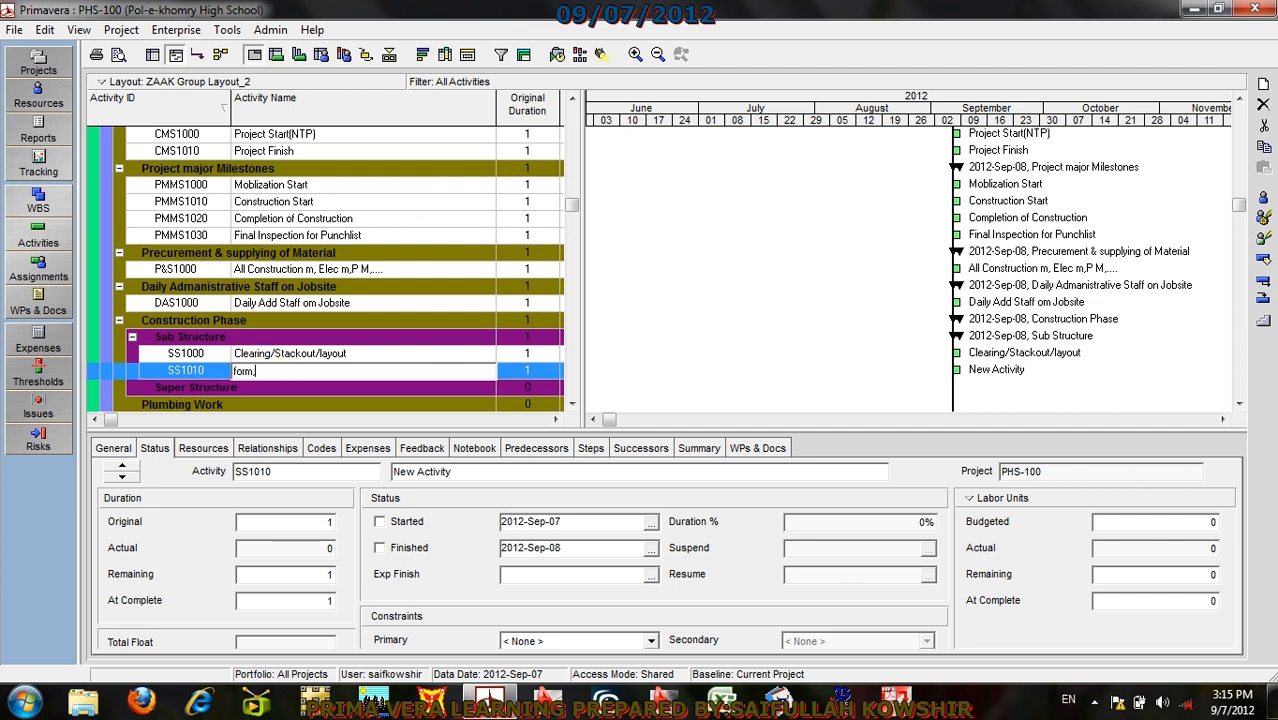
type("rebar pa")
key("BackSpace")
key("BackSpace")
type("pla")
type("cing")
type(" for")
type(" Footing")
key("BackSpace")
key("BackSpace")
key("BackSpace")
key("BackSpace")
key("BackSpace")
key("BackSpace")
key("BackSpace")
key("BackSpace")
key("BackSpace")
key("BackSpace")
key("BackSpace")
key("BackSpace")
key("BackSpace")
key("BackSpace")
key("BackSpace")
key("BackSpace")
key("BackSpace")
key("BackSpace")
key("BackSpace")
key("BackSpace")
key("BackSpace")
key("BackSpace")
key("BackSpace")
key("BackSpace")
key("BackSpace")
key("BackSpace")
key("BackSpace")
key("BackSpace")
key("BackSpace")
key("BackSpace")
Step: Name activity SS1010 "Excavation for Foundation"
type("Excavation for Foundation")
right_click(205, 368)
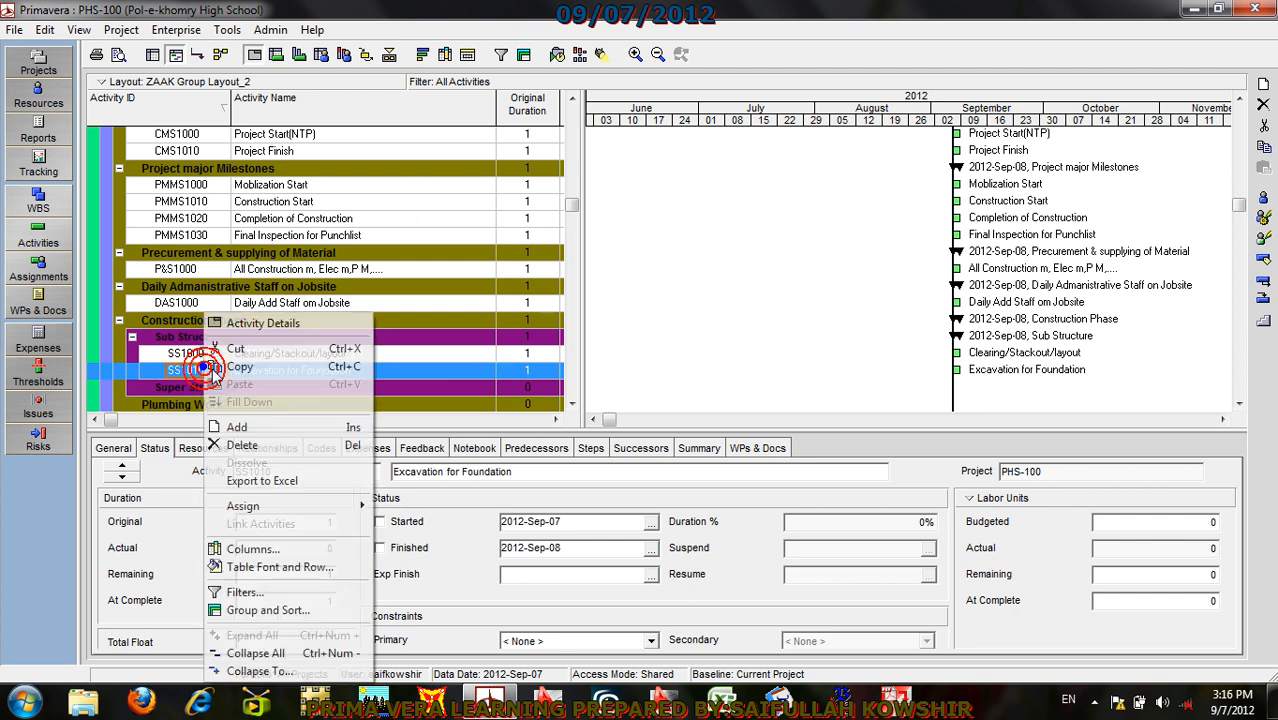
Step: Add an activity named "Form,Rebar Placing in Footing" after "Excavation for Foundation" under Sub Structure
left_click(236, 427)
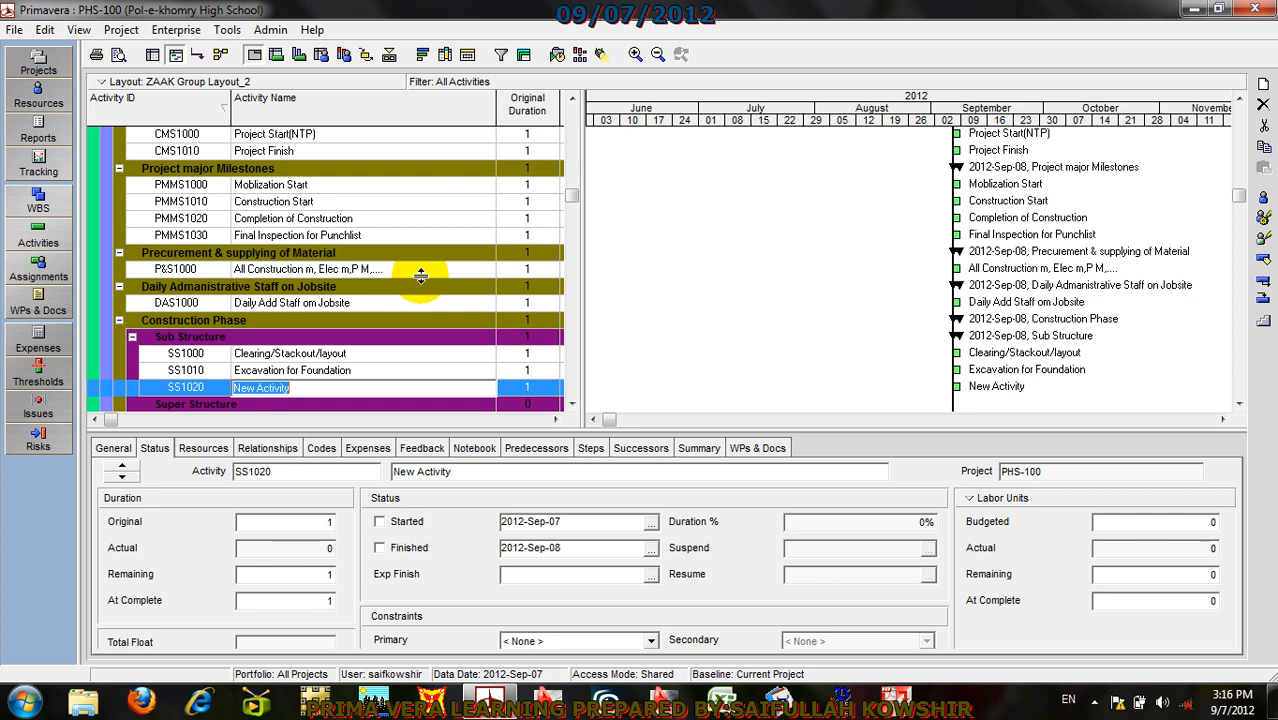
type("Fo")
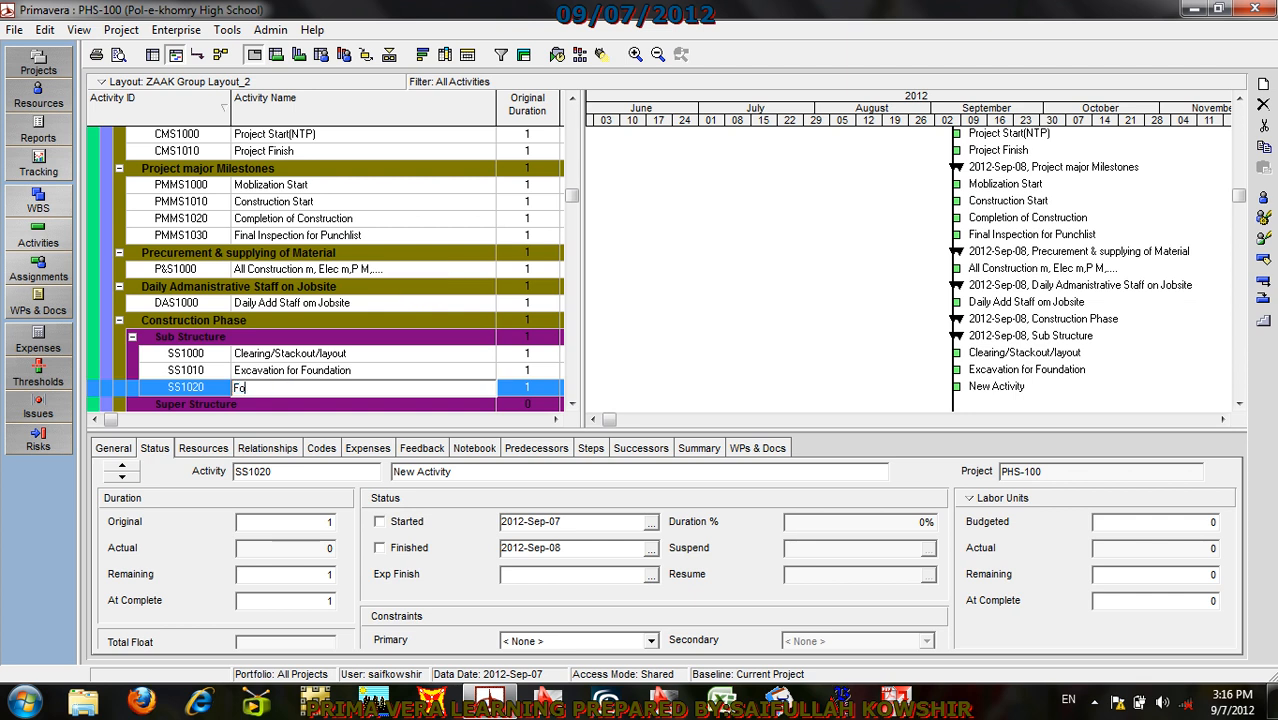
type("rm,Rebar Placing")
type("in Footing")
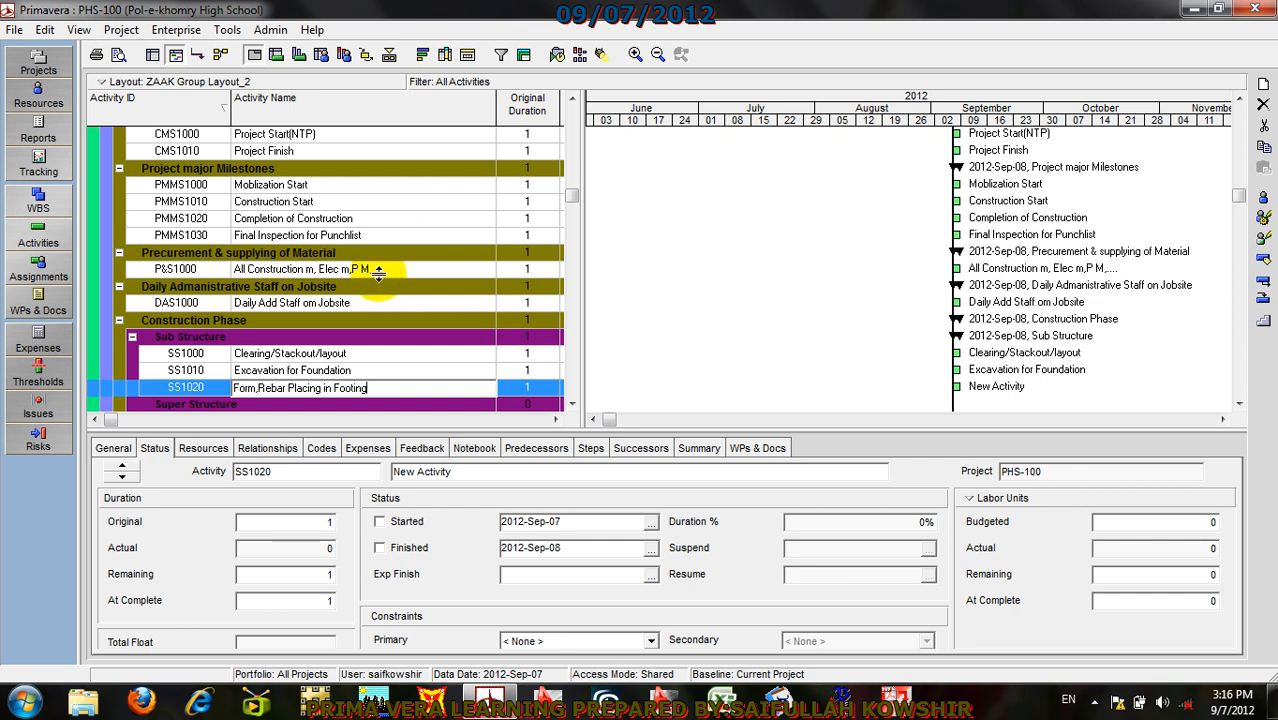
left_click(218, 386)
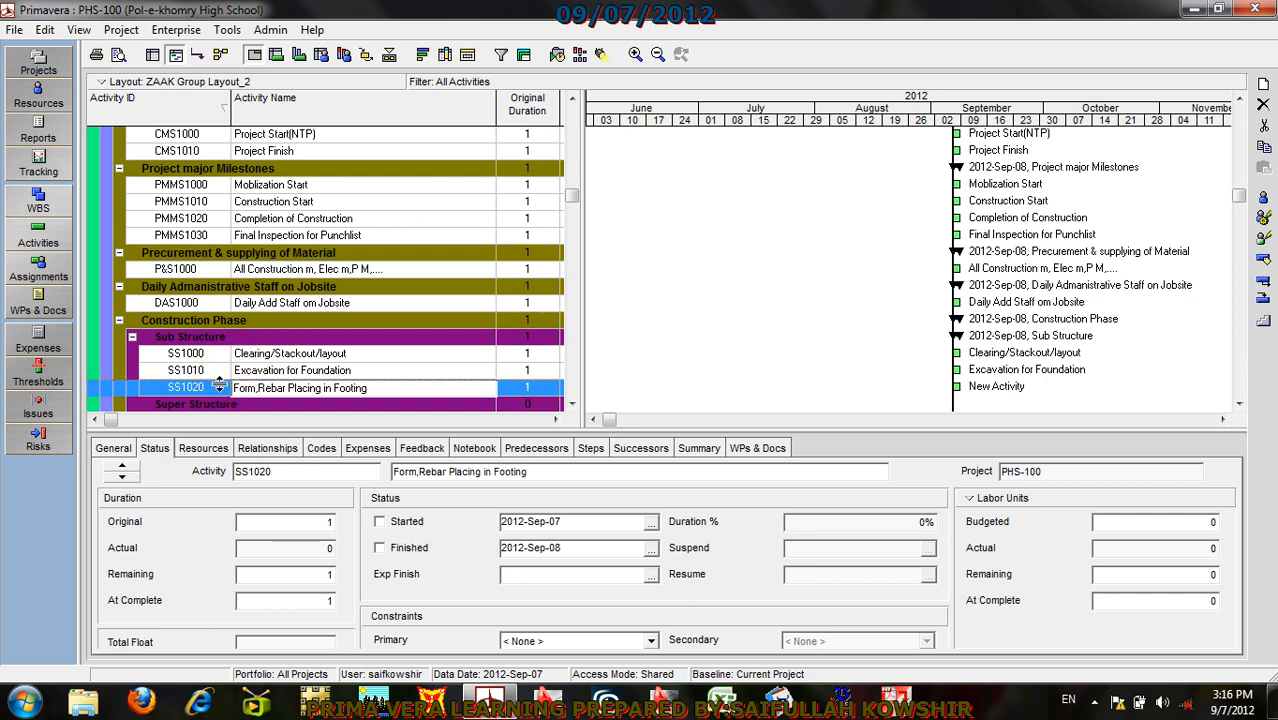
Step: Add an activity named "Concrete Pouring" after the footing form and rebar activity under Sub Structure
right_click(219, 386)
left_click(258, 133)
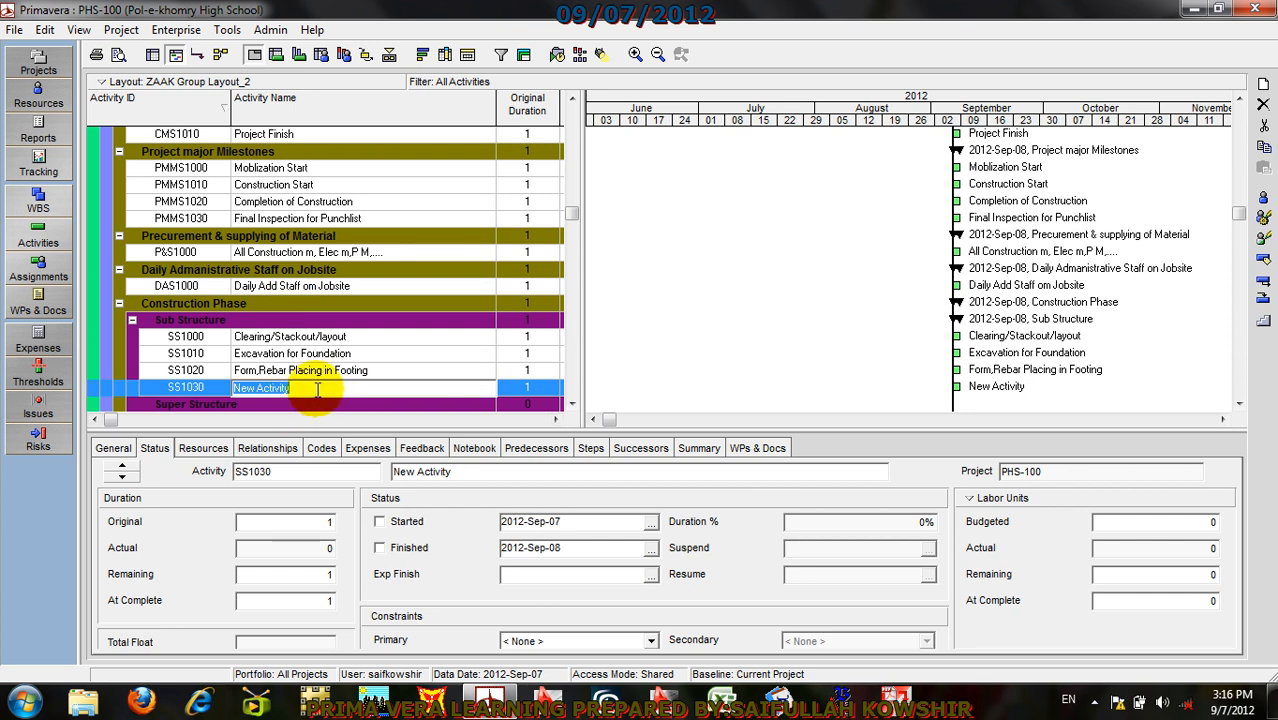
type("C")
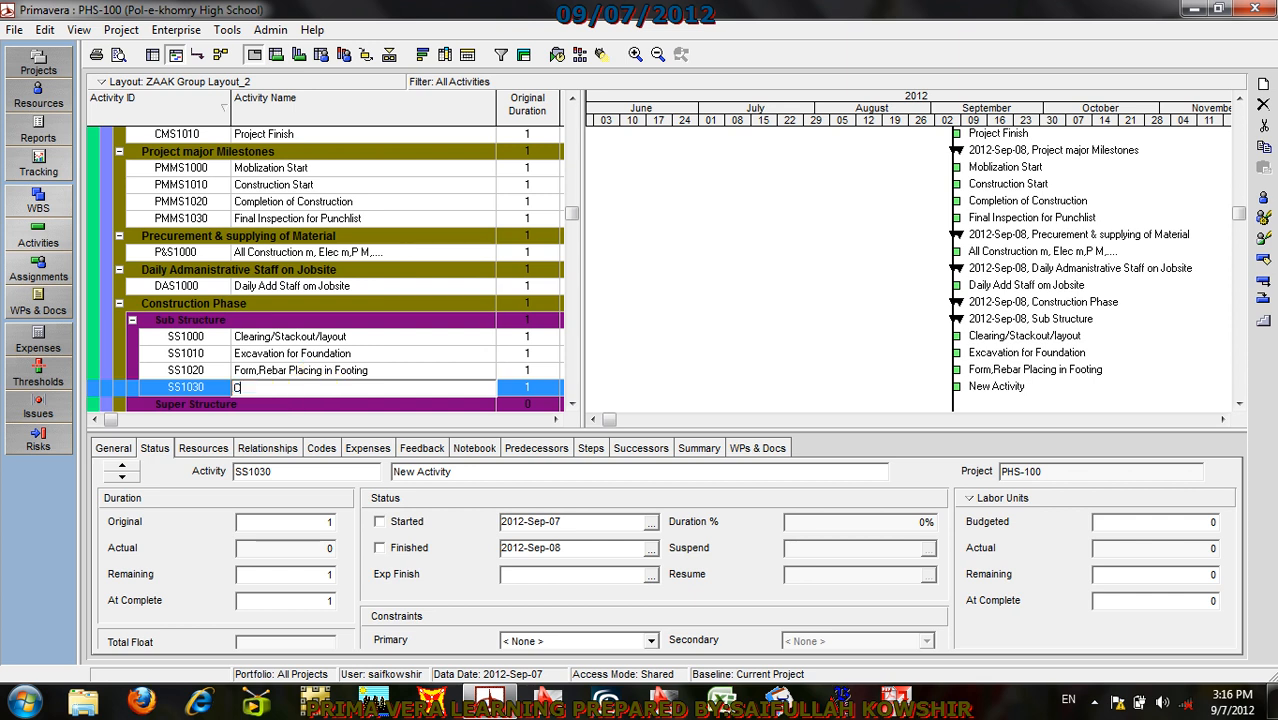
type("oncrete Pouring")
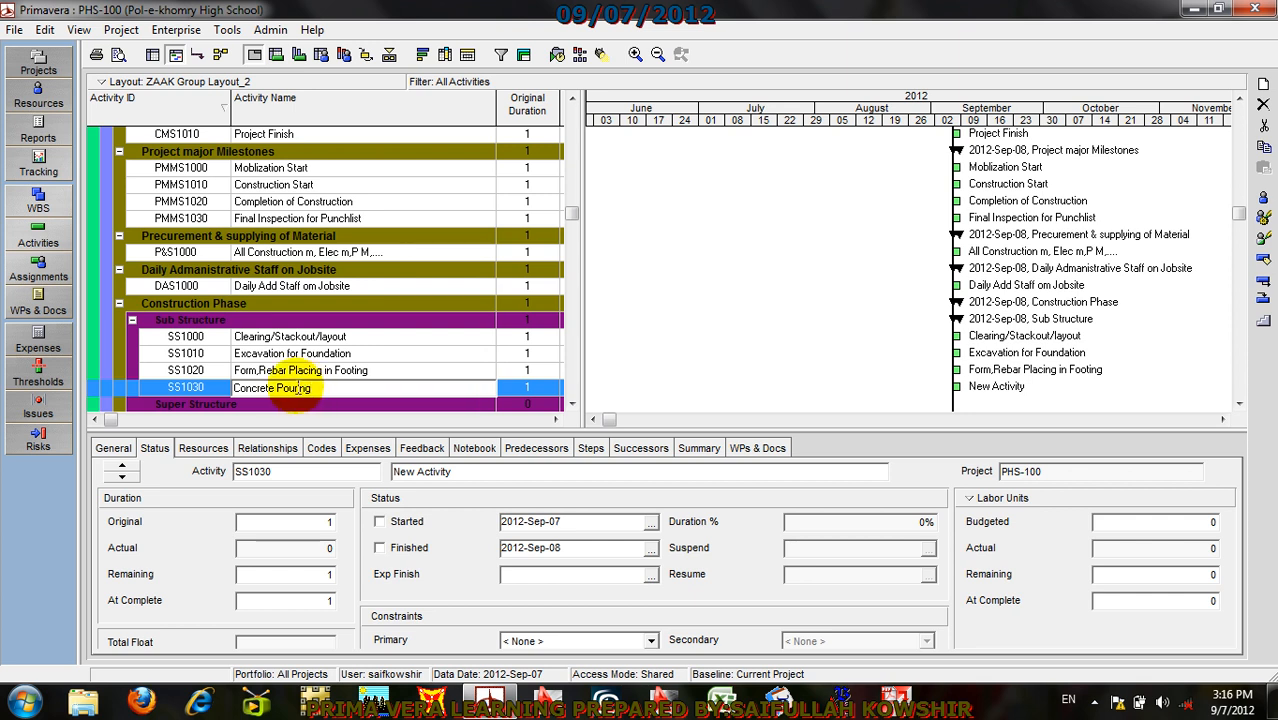
left_click(220, 393)
Step: Add an activity named "Cure of Concrete" after "Concrete Pouring" under Sub Structure
right_click(222, 392)
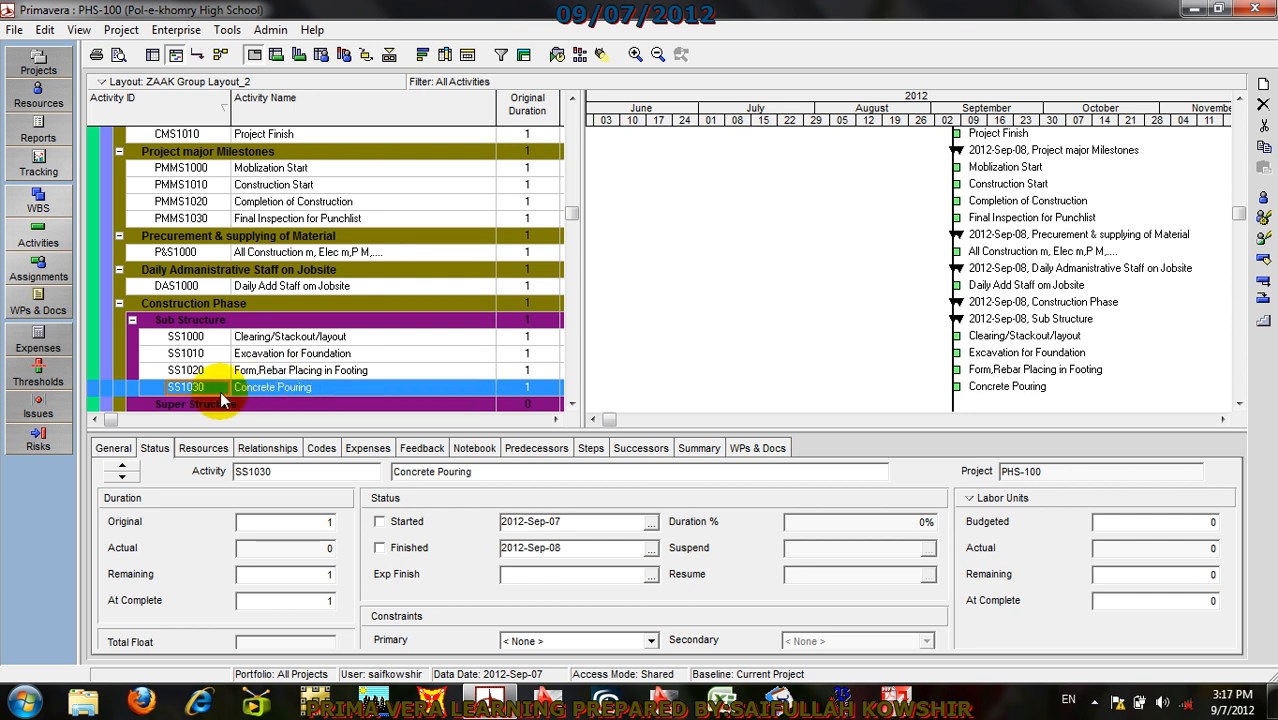
left_click(258, 140)
type("C")
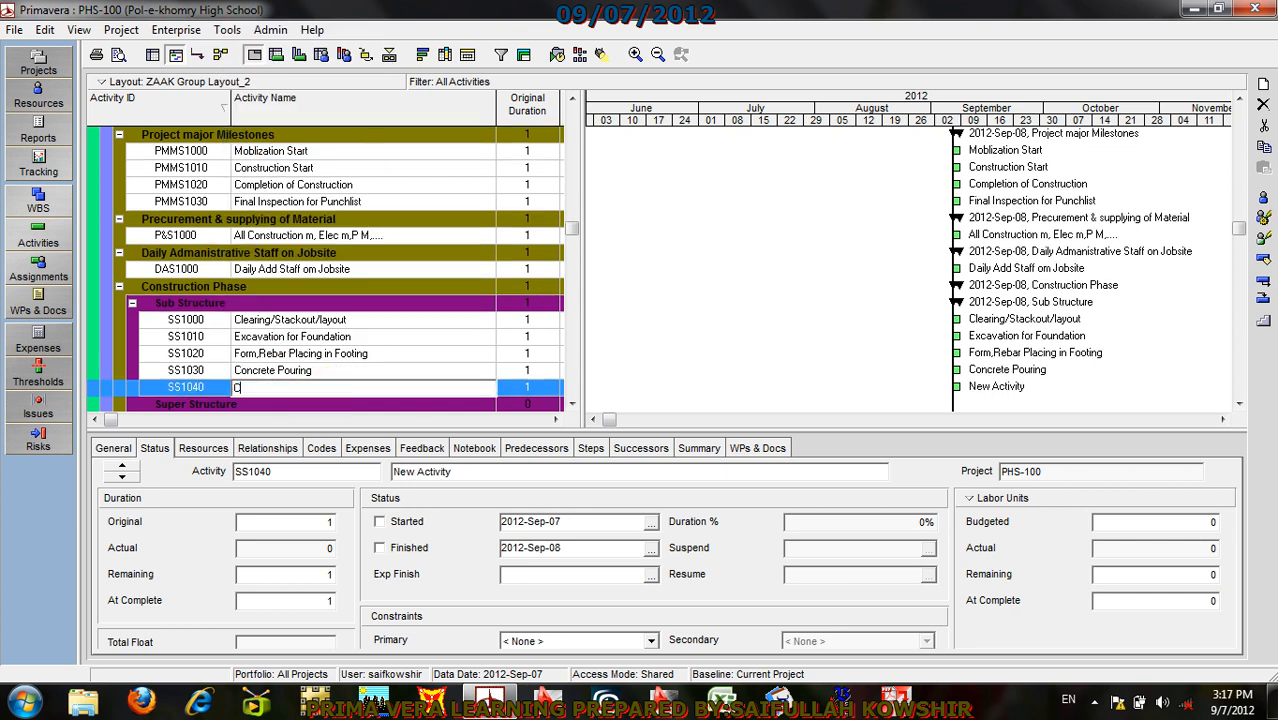
type("ure of Concrete")
left_click(208, 390)
Step: Add an activity named "form for Pedestal" after "Cure of Concrete" under Sub Structure
right_click(210, 392)
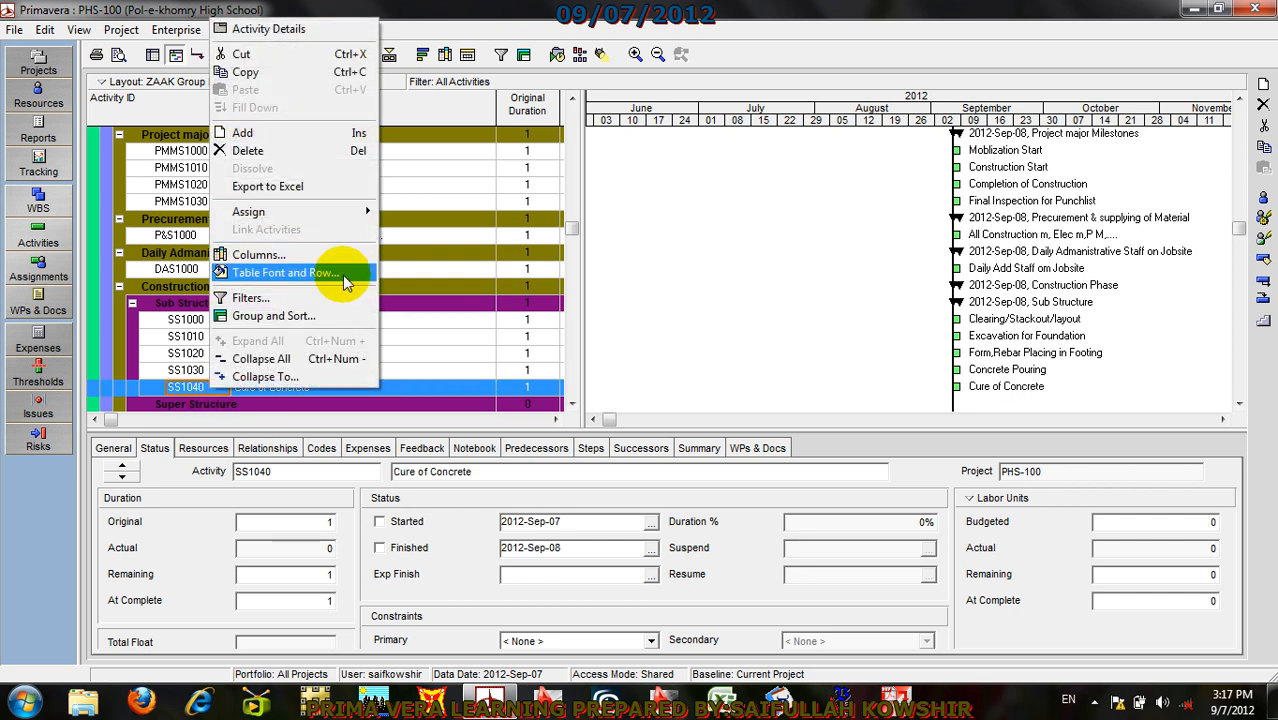
left_click(250, 134)
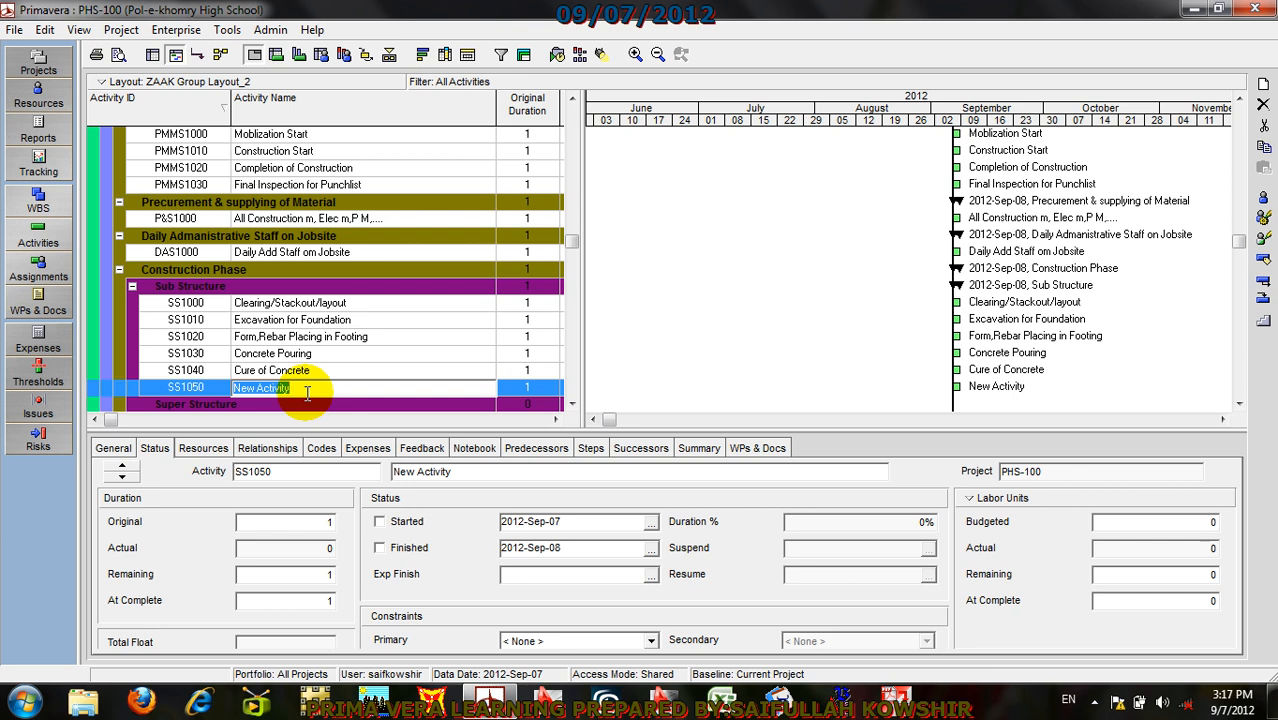
type("or")
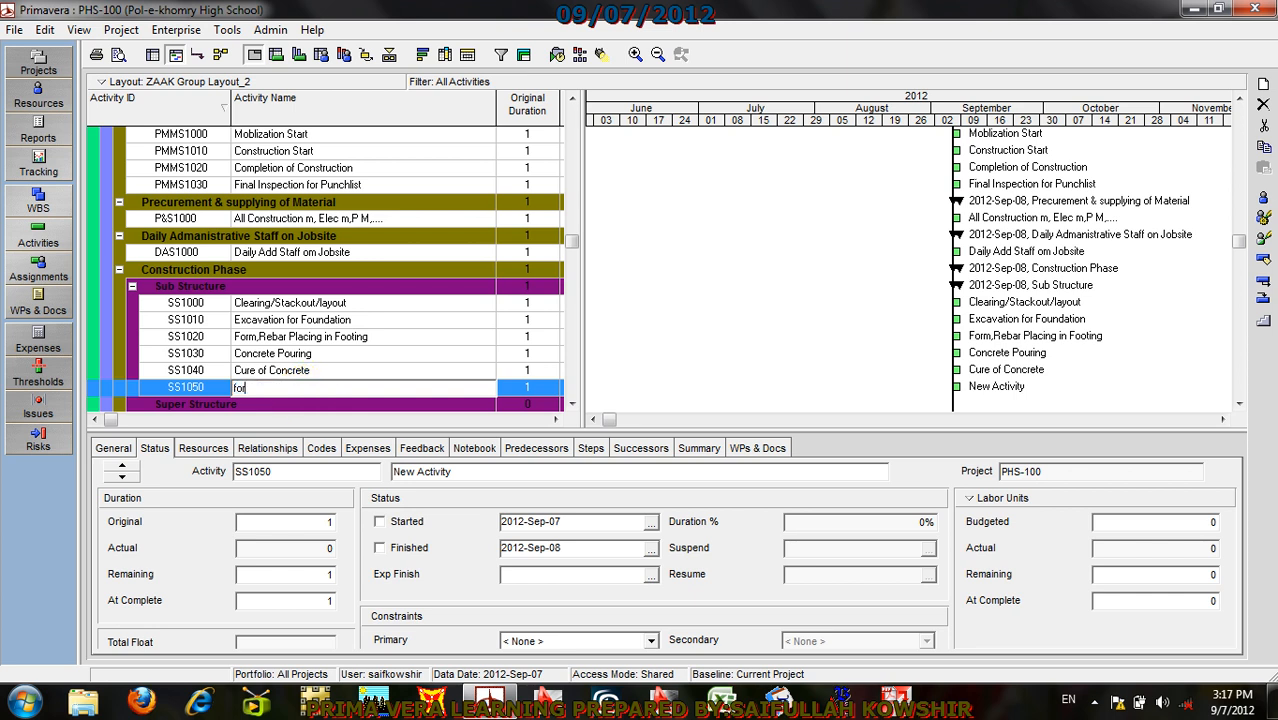
type("m for ")
type("Peda")
type("t")
key("BackSpace")
key("BackSpace")
type("estal")
left_click(219, 390)
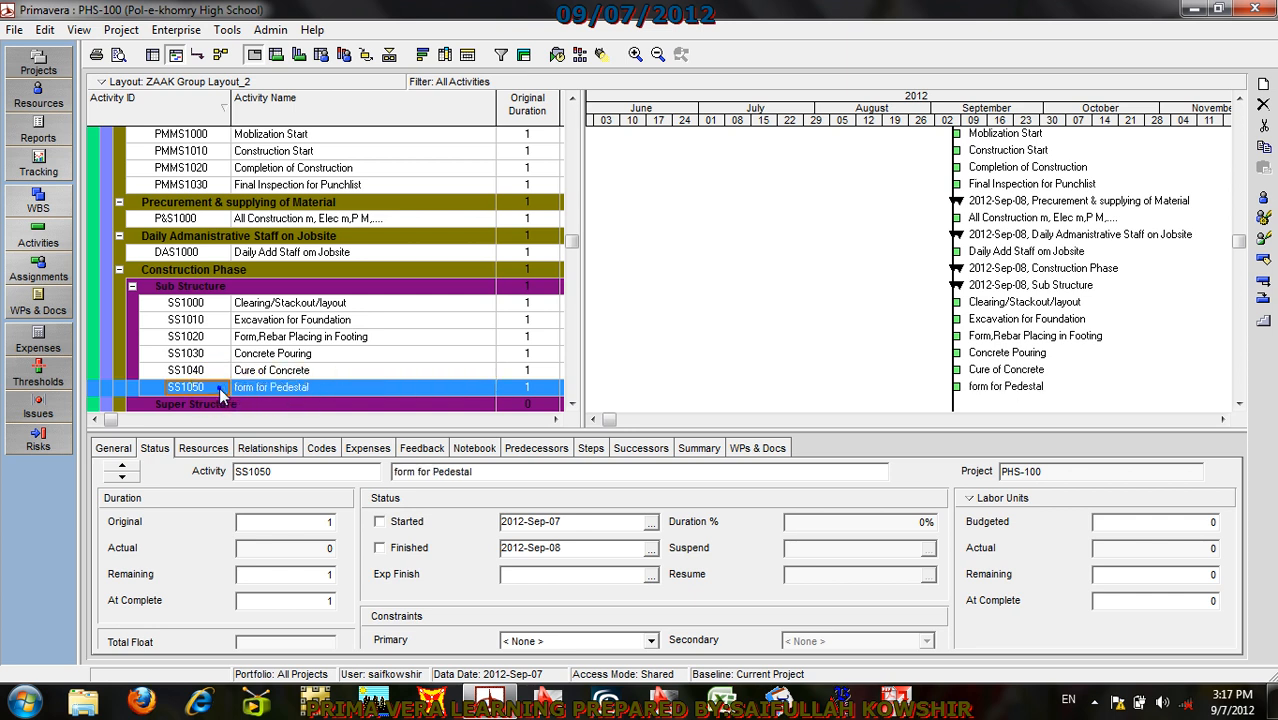
Step: Add an activity named "Concrete pouring in Pedestal" after "form for Pedestal" under Sub Structure
right_click(220, 392)
left_click(258, 133)
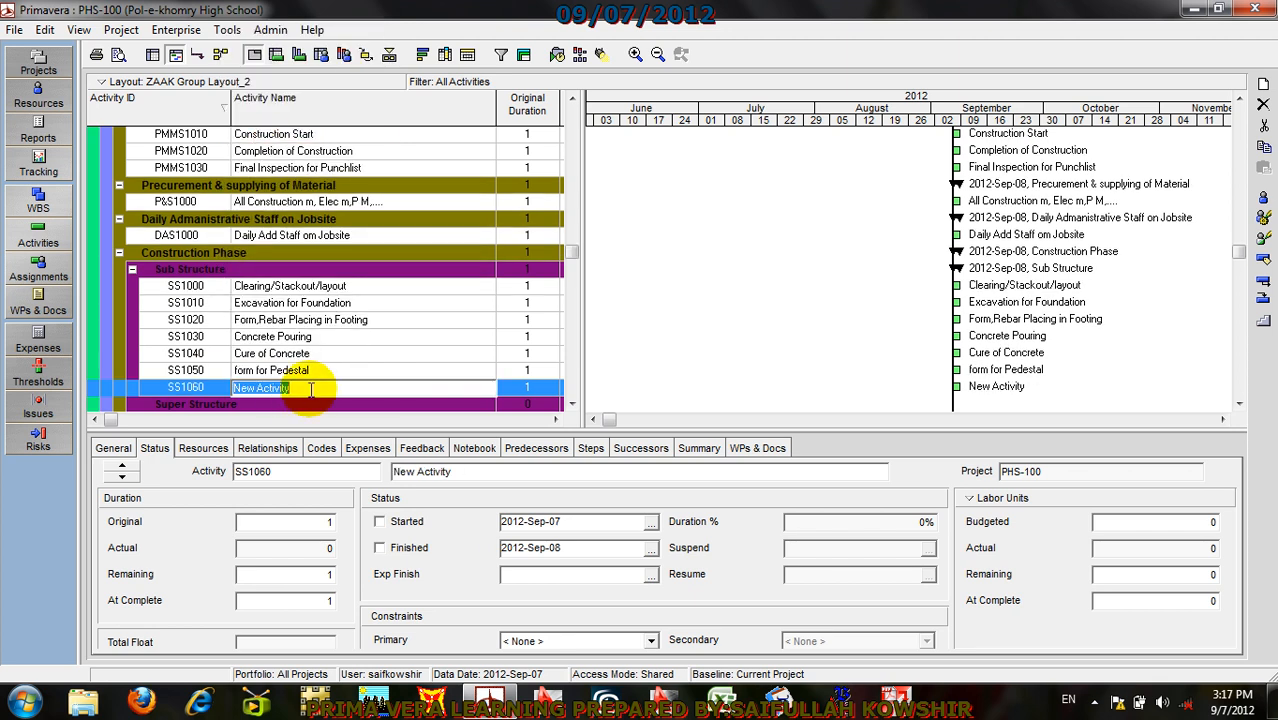
type("Conc")
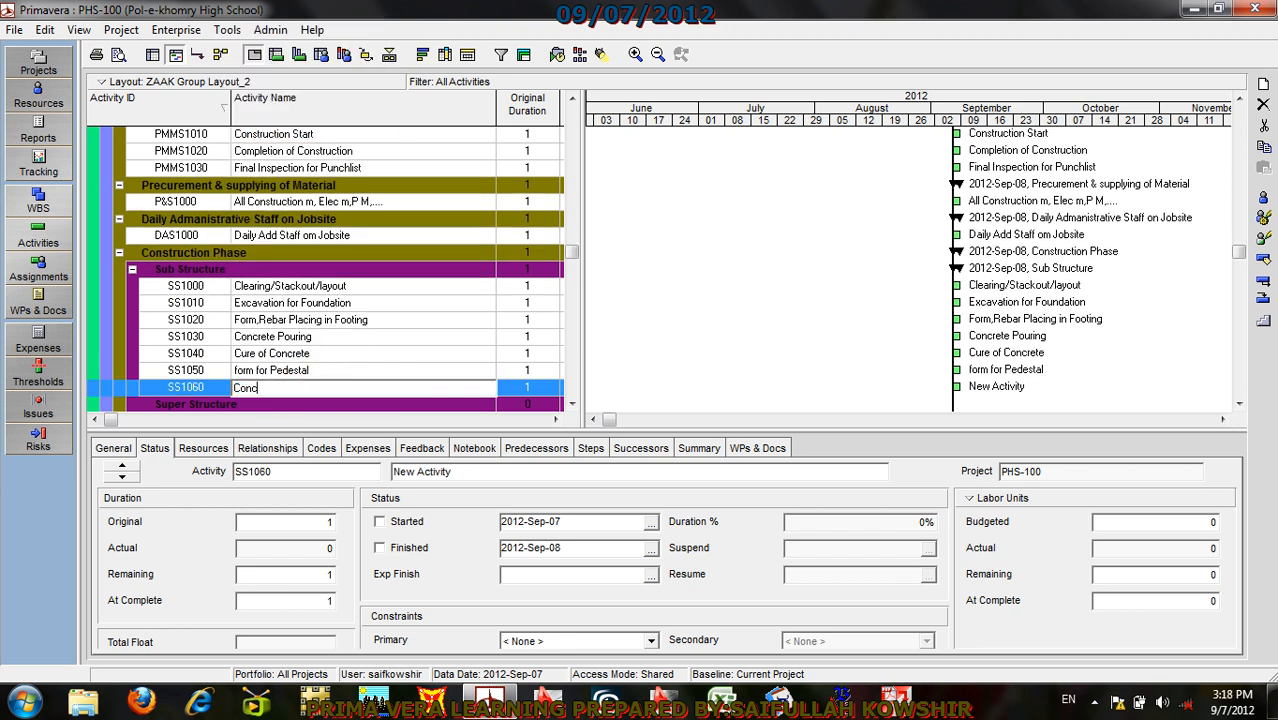
type("rete pouring in Pedestal")
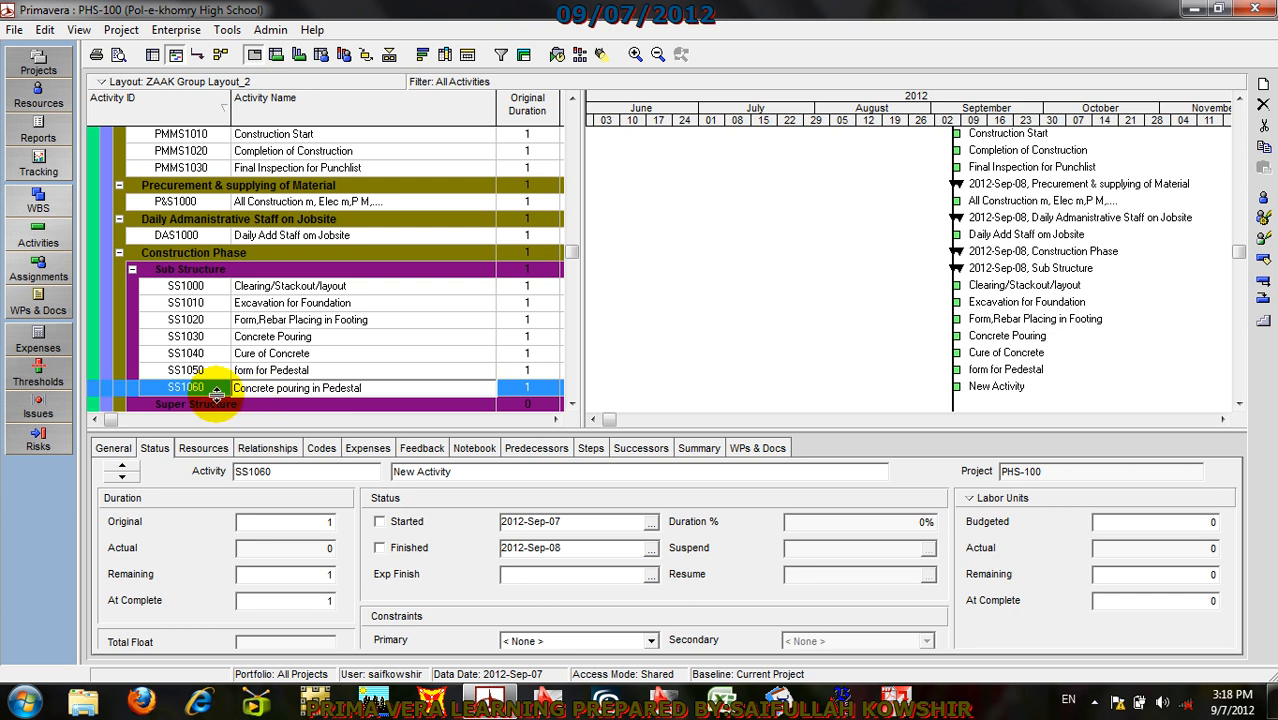
left_click(214, 388)
Step: Add an activity named "Curing of Pedestal" after "Concrete pouring in Pedestal" under Sub Structure
right_click(217, 388)
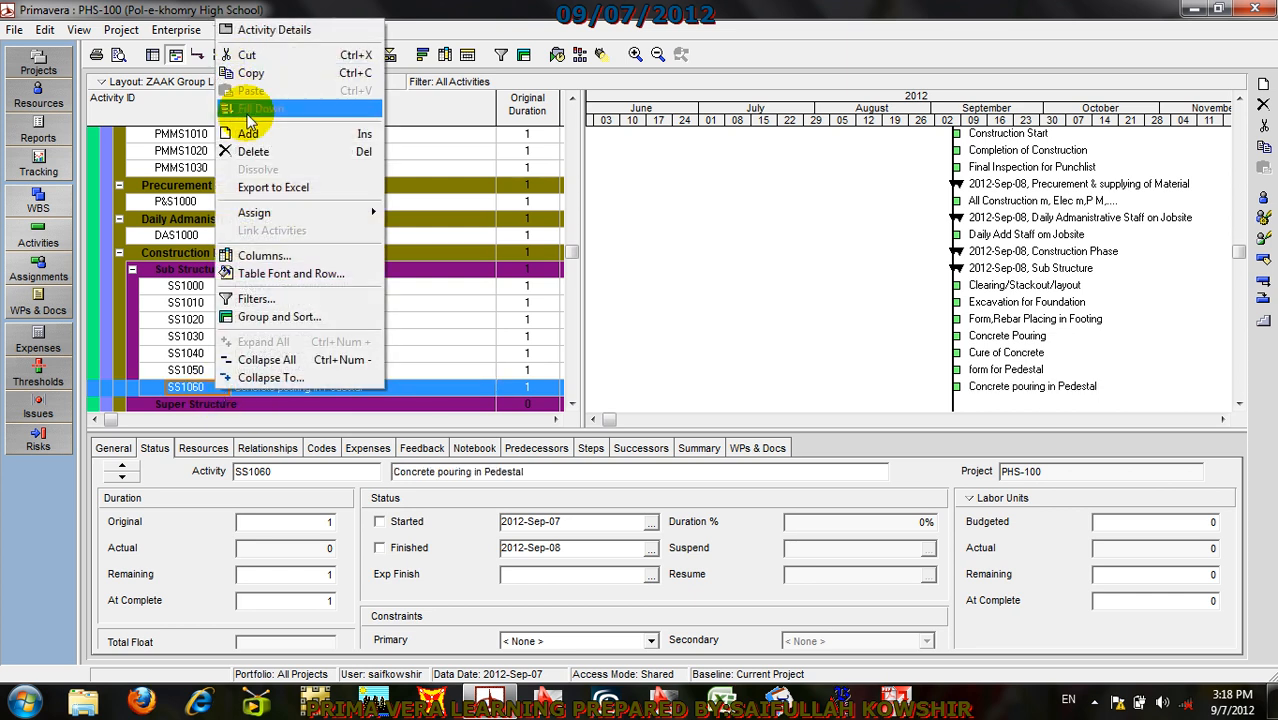
left_click(248, 133)
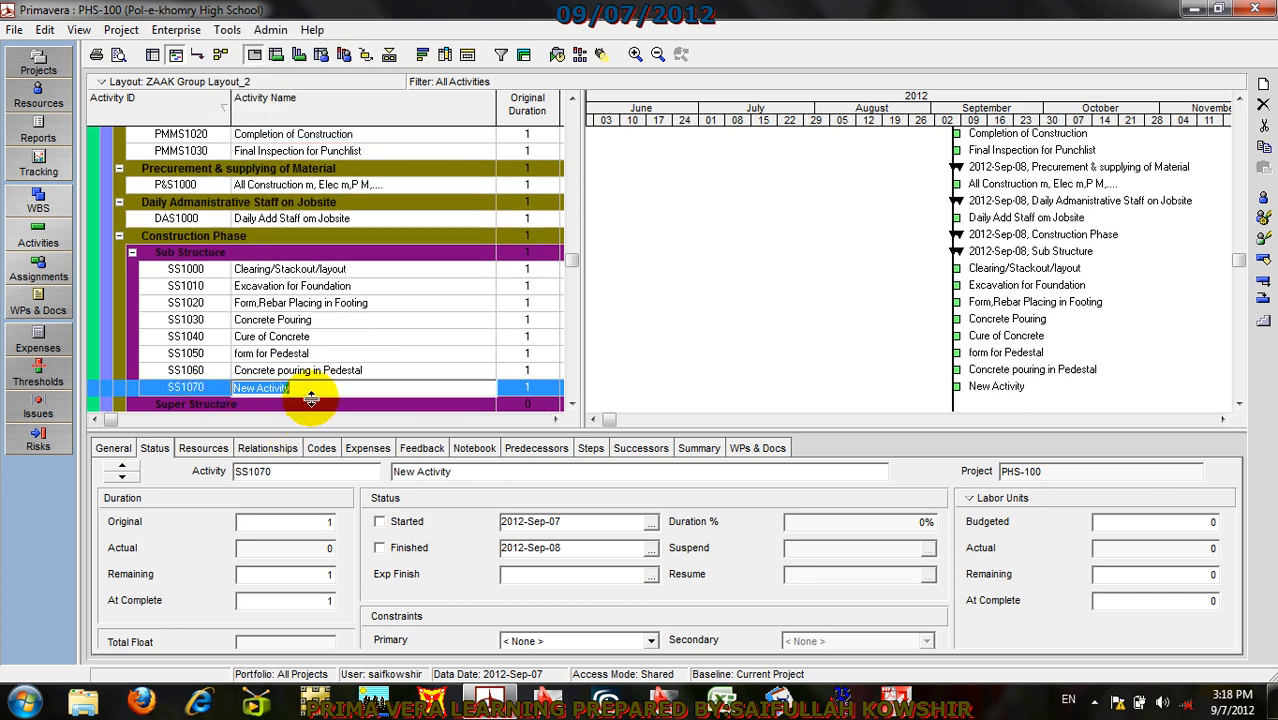
type("Curing o")
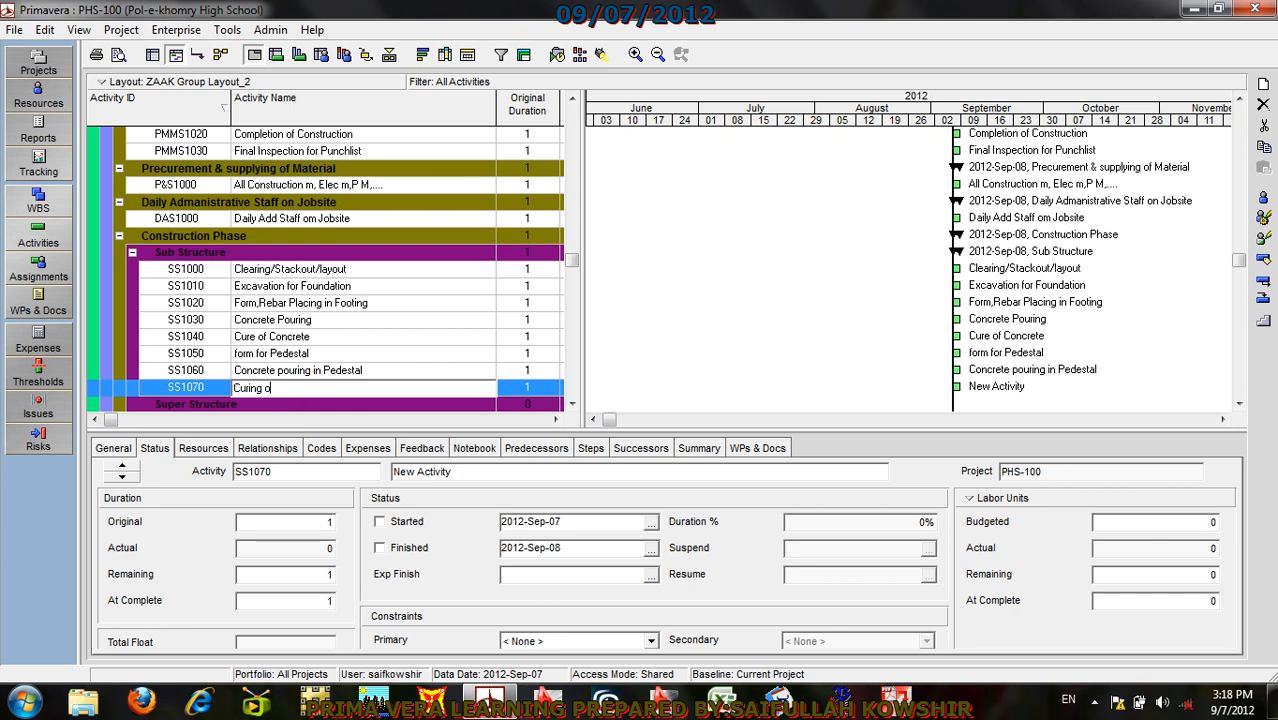
type("f Pedestal")
left_click(191, 392)
left_click(193, 395)
Step: Add an activity named "Back filling up to Bottom SOG" after "Curing of Pedestal" under Sub Structure
right_click(193, 395)
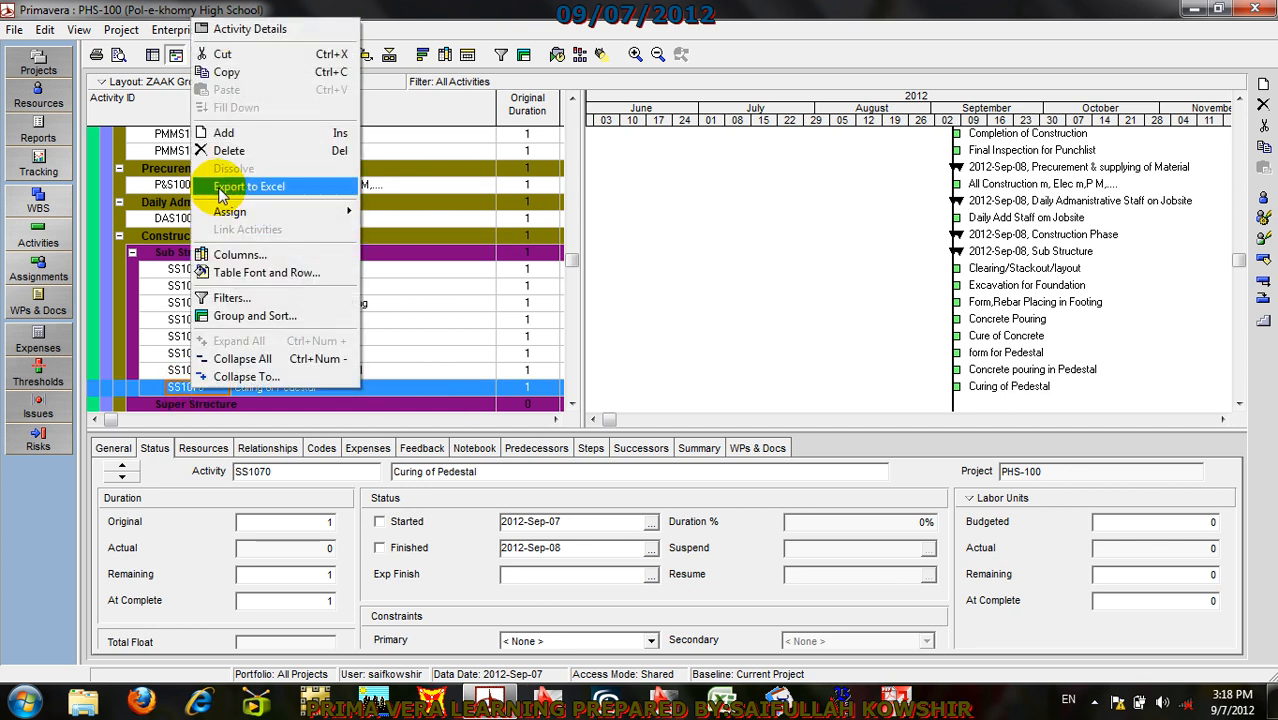
left_click(222, 134)
left_click(304, 386)
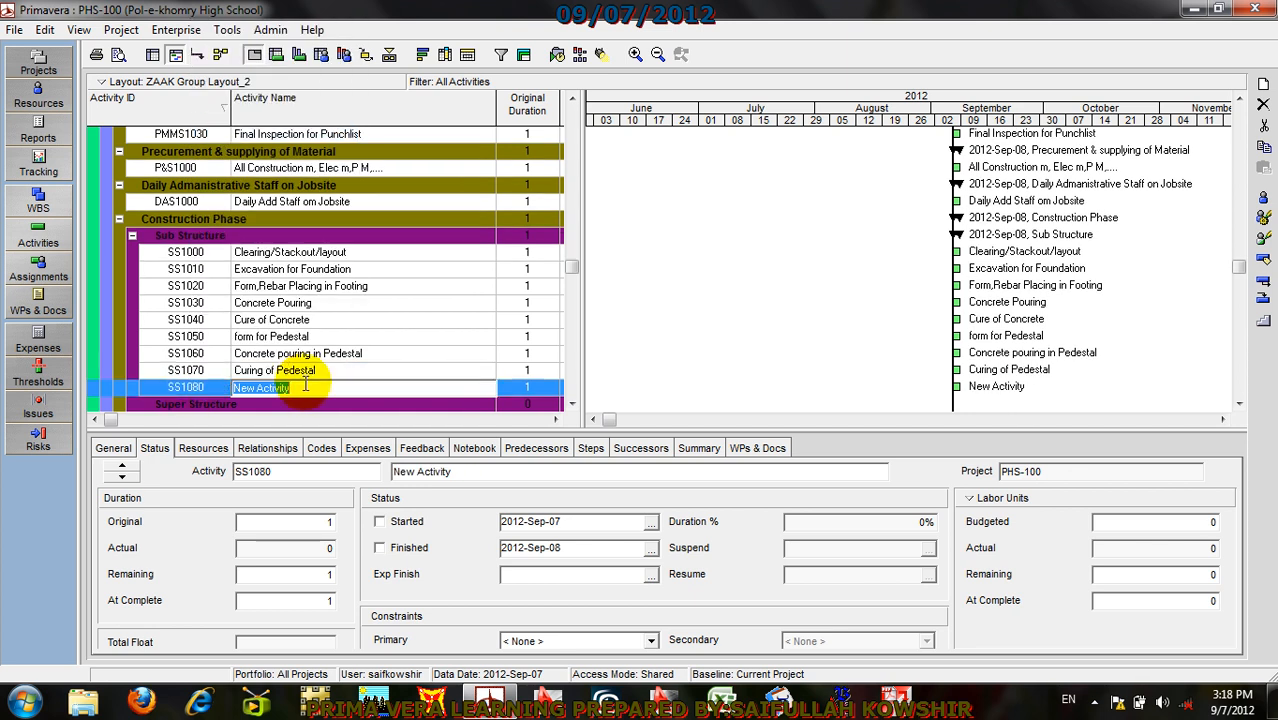
type("Bac")
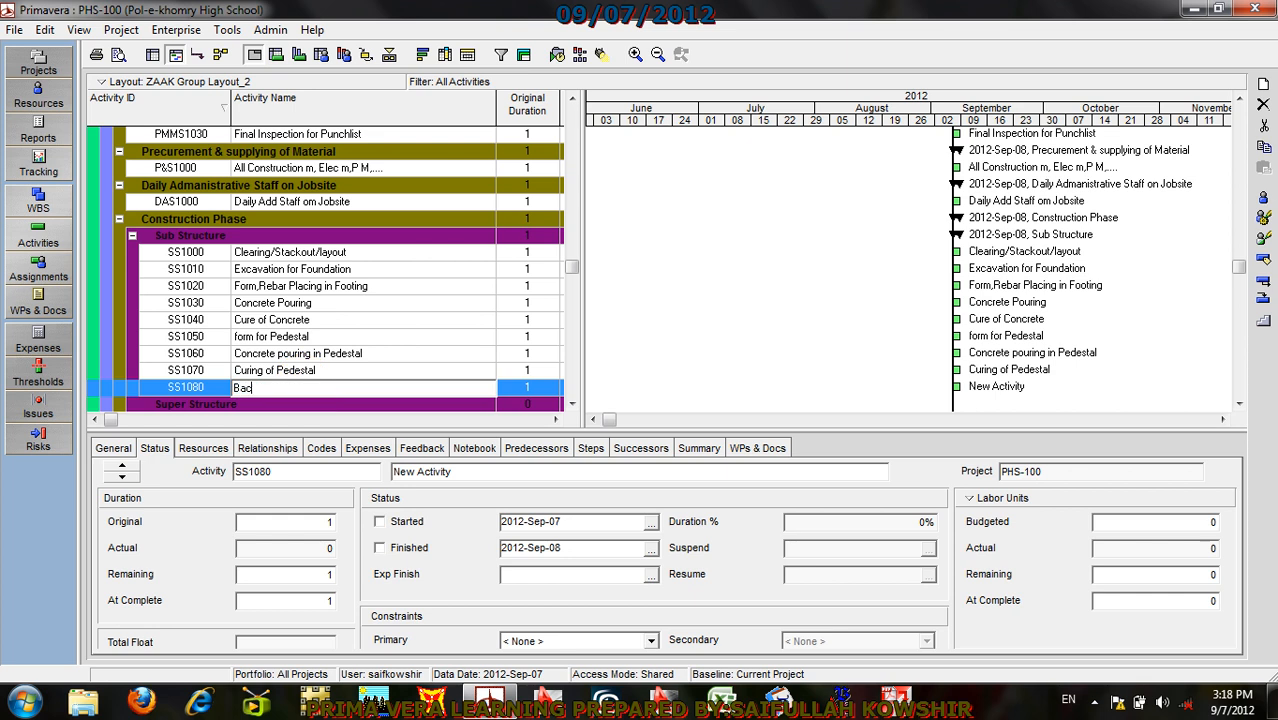
type("k filling u")
key("BackSpace")
type("up to Bottom SOg")
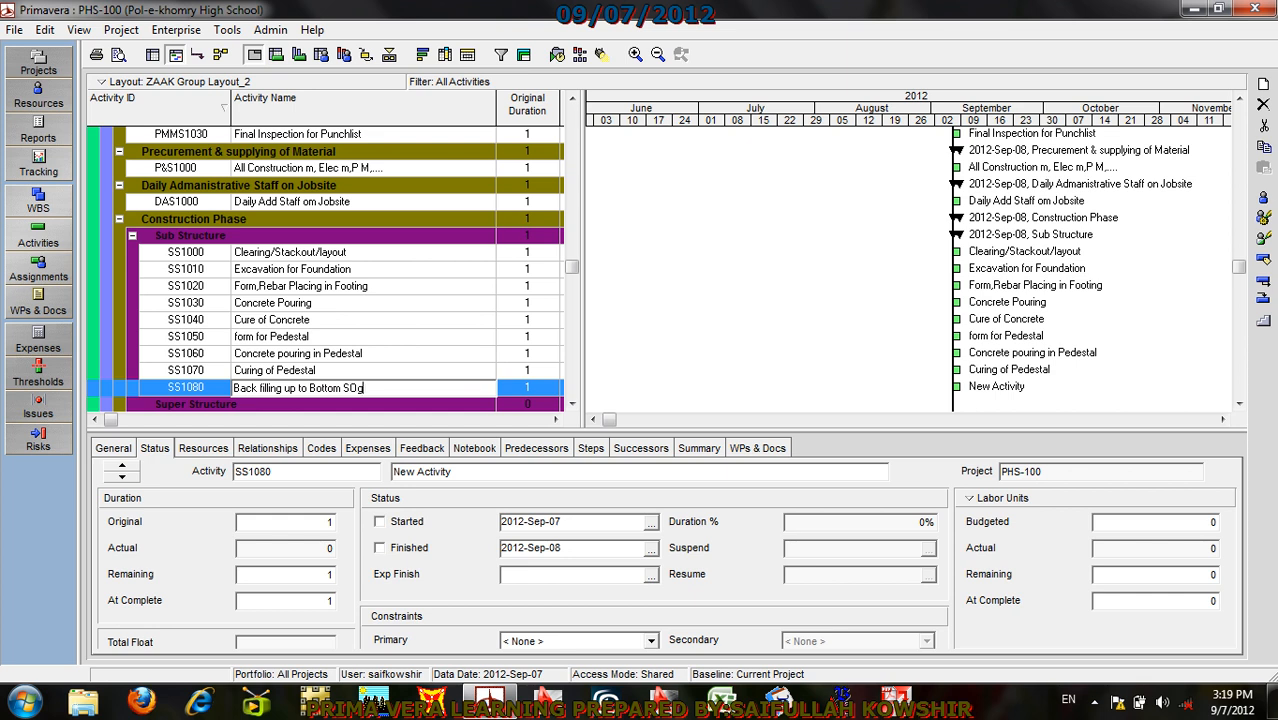
key("BackSpace")
type("G")
left_click(203, 388)
Step: Add an activity named "Greval Installation/plastic Sheet Instalation" after "Back filling up to Bottom SOG" under Sub Structure
right_click(203, 388)
left_click(250, 126)
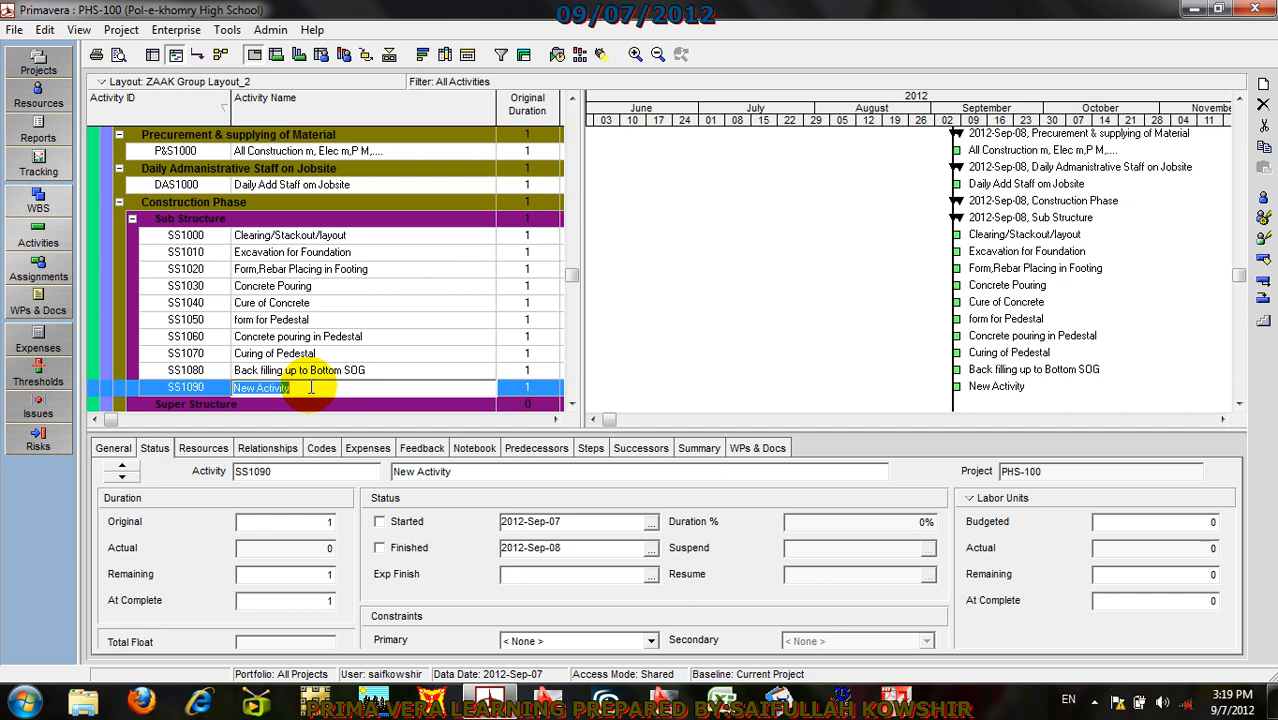
type("Gre")
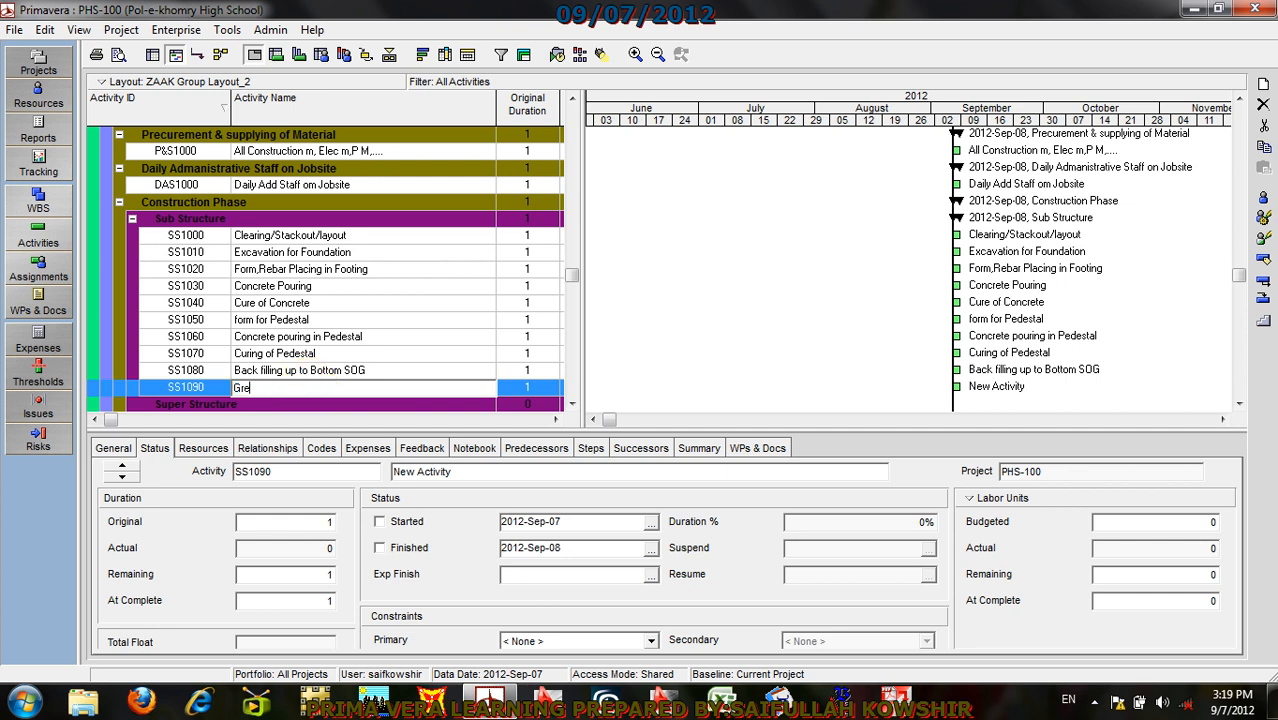
type("val Installation")
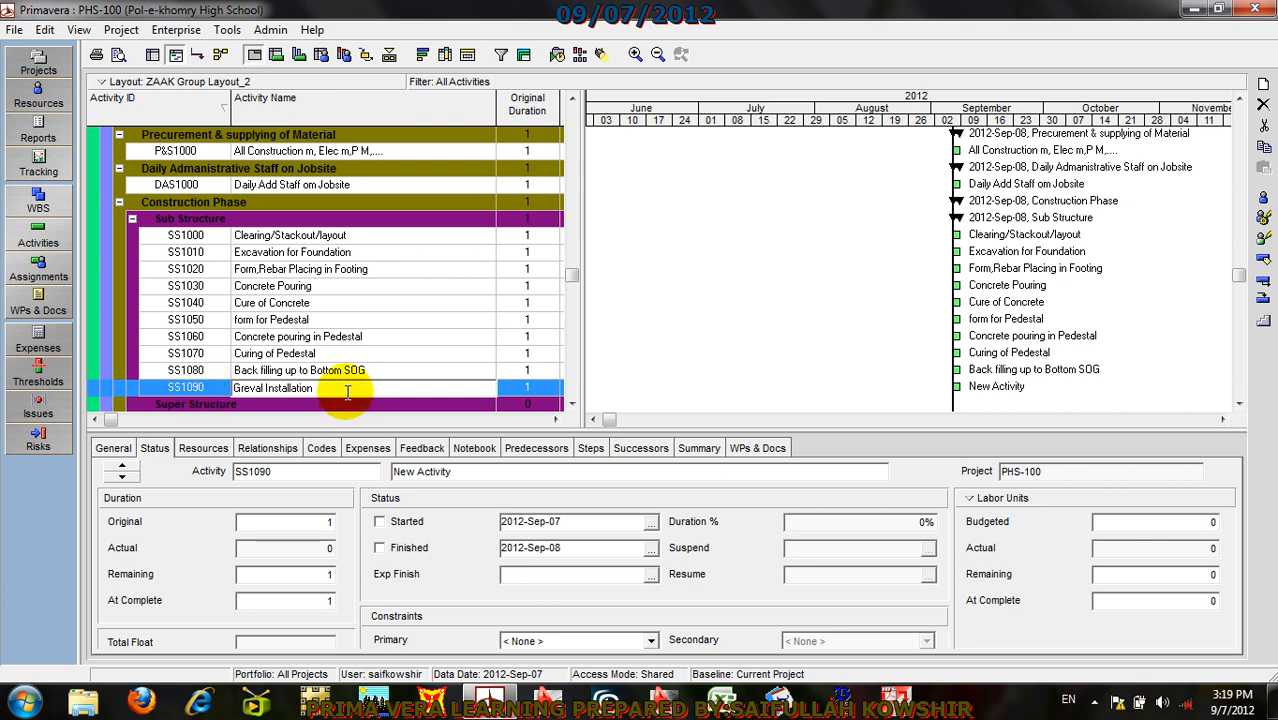
type("/pla")
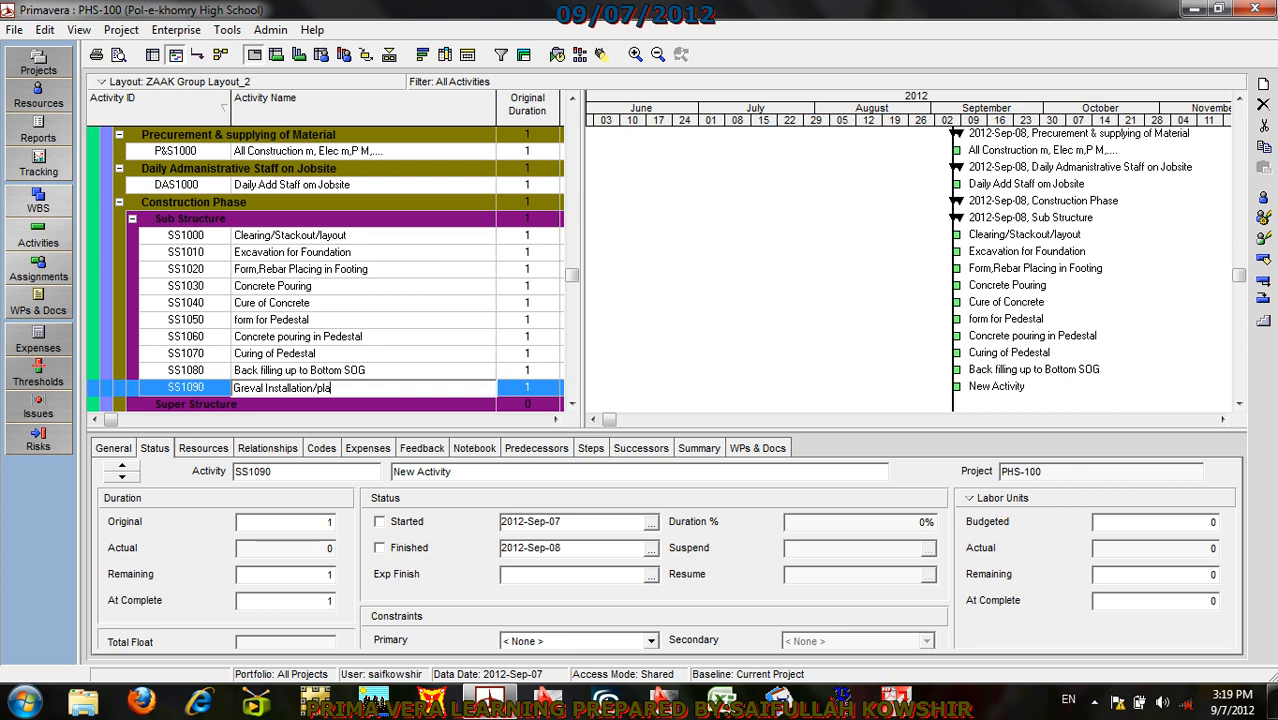
type("stic SHeet")
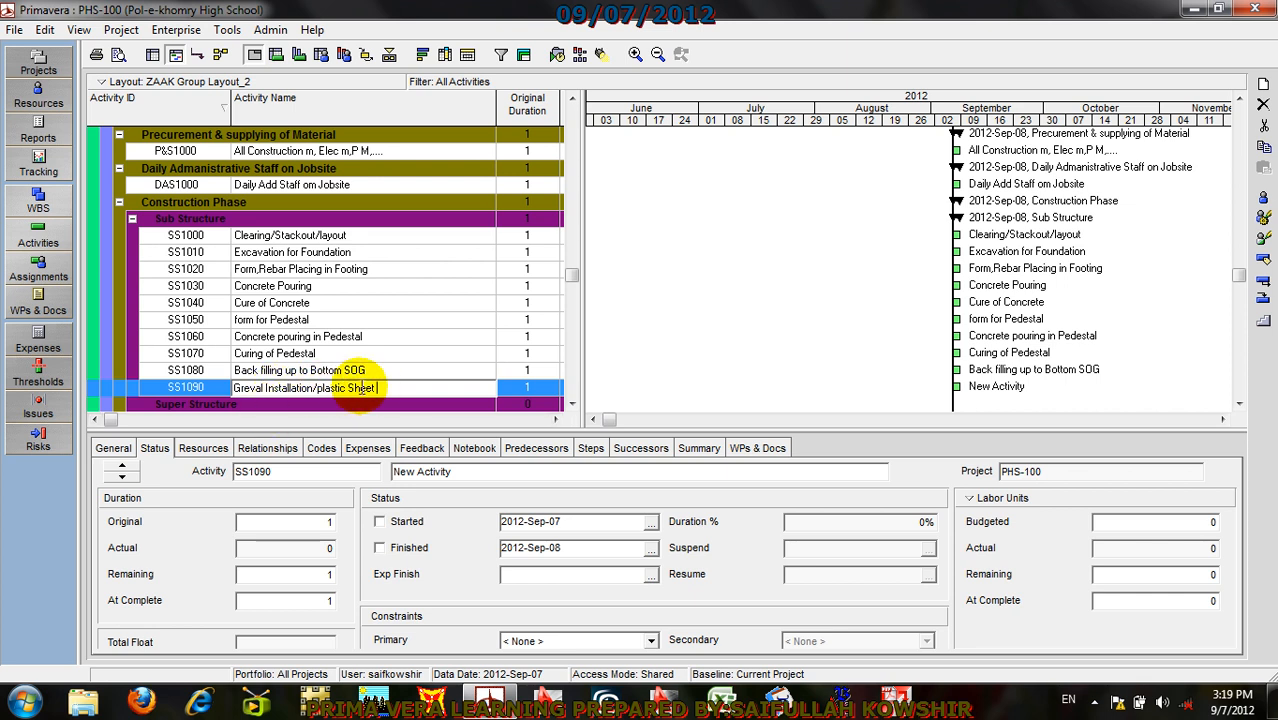
type("Insta")
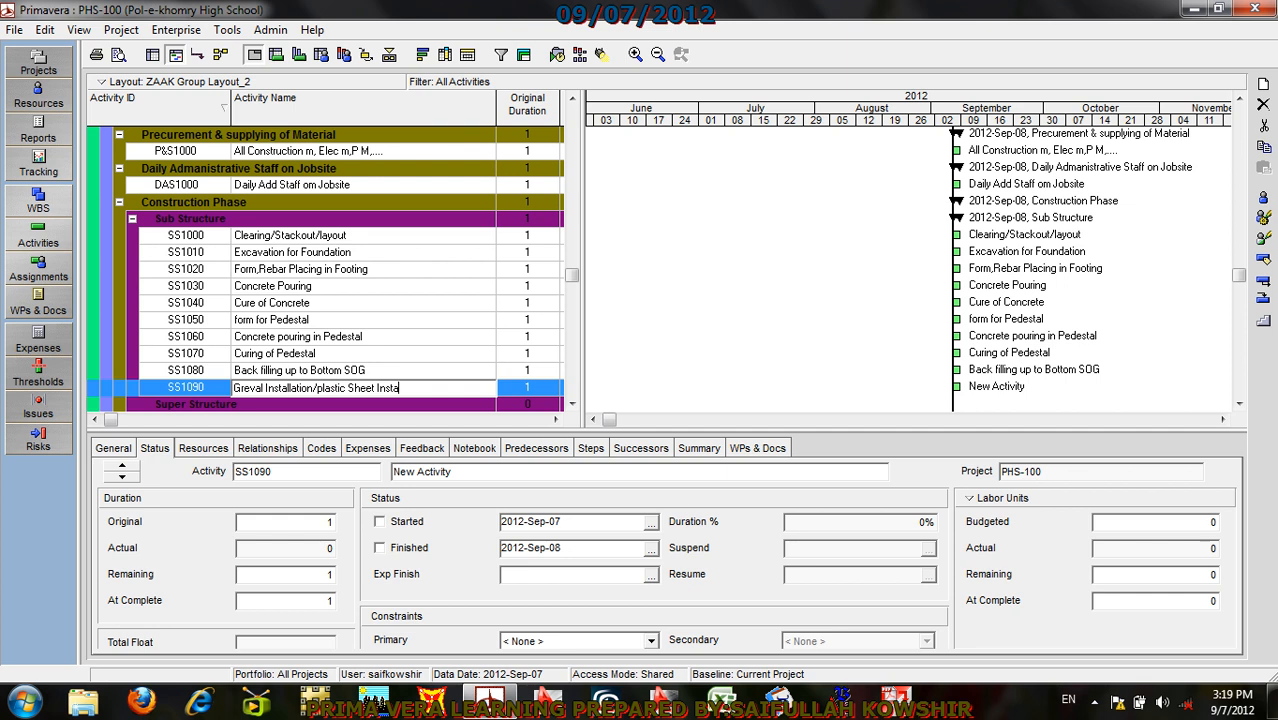
type("llation")
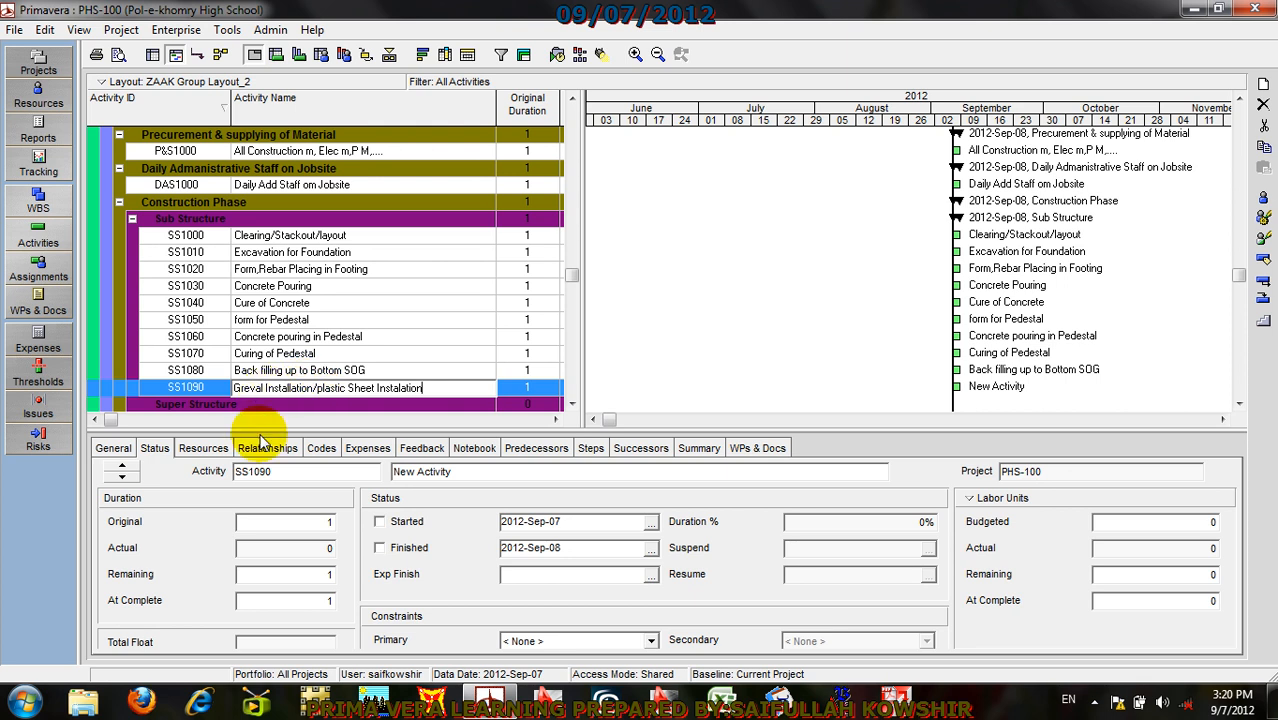
left_click(205, 389)
Step: Add an activity named "form, Rebar Placing in SOG" after the plastic sheet activity under Sub Structure
right_click(205, 389)
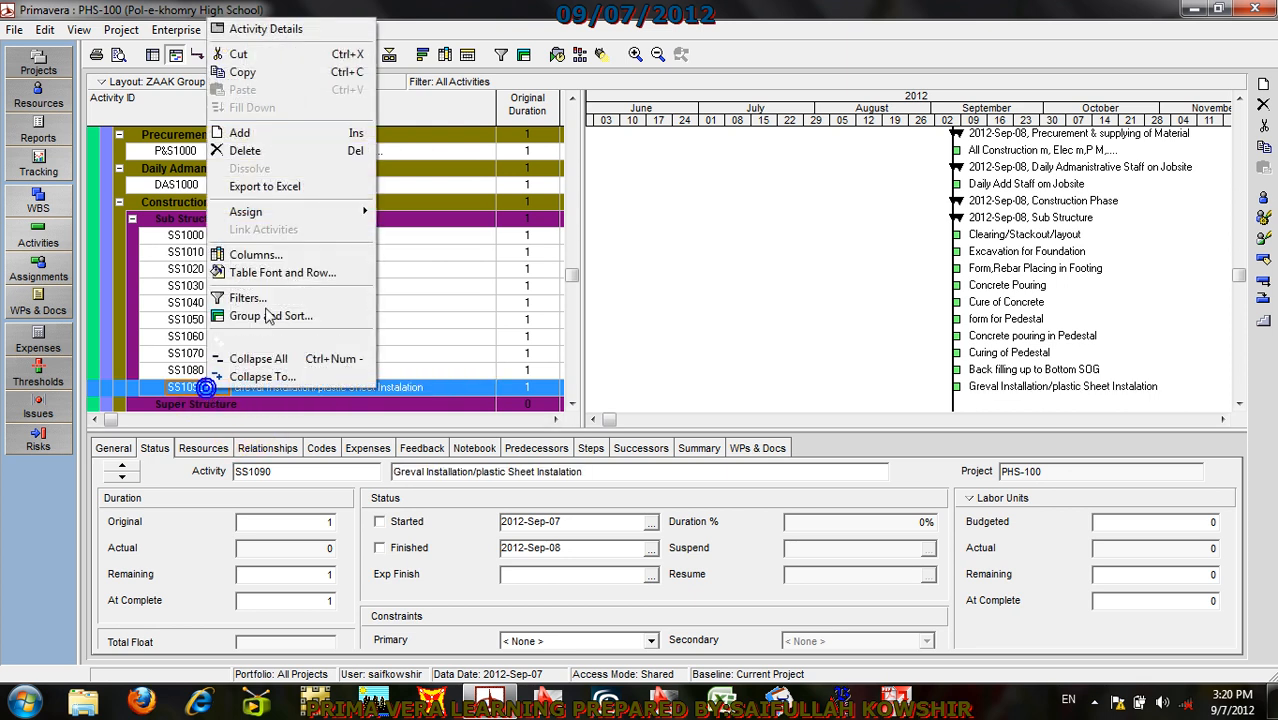
left_click(250, 130)
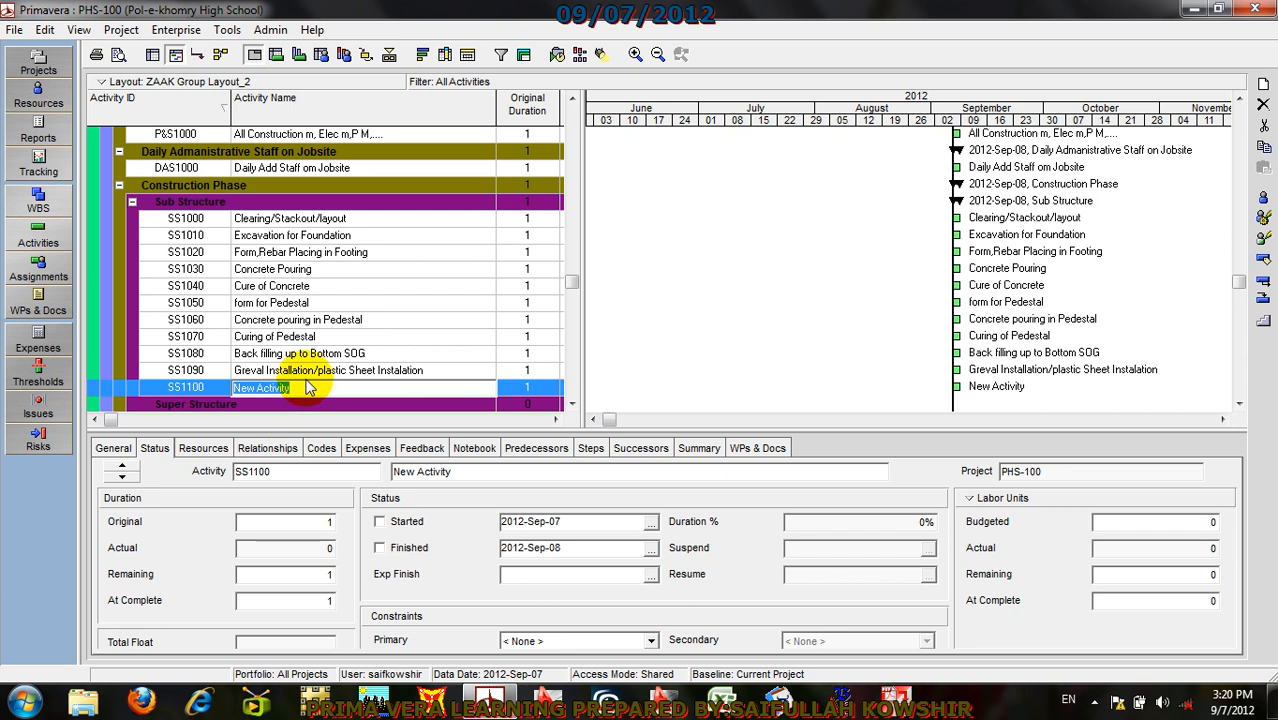
type("R")
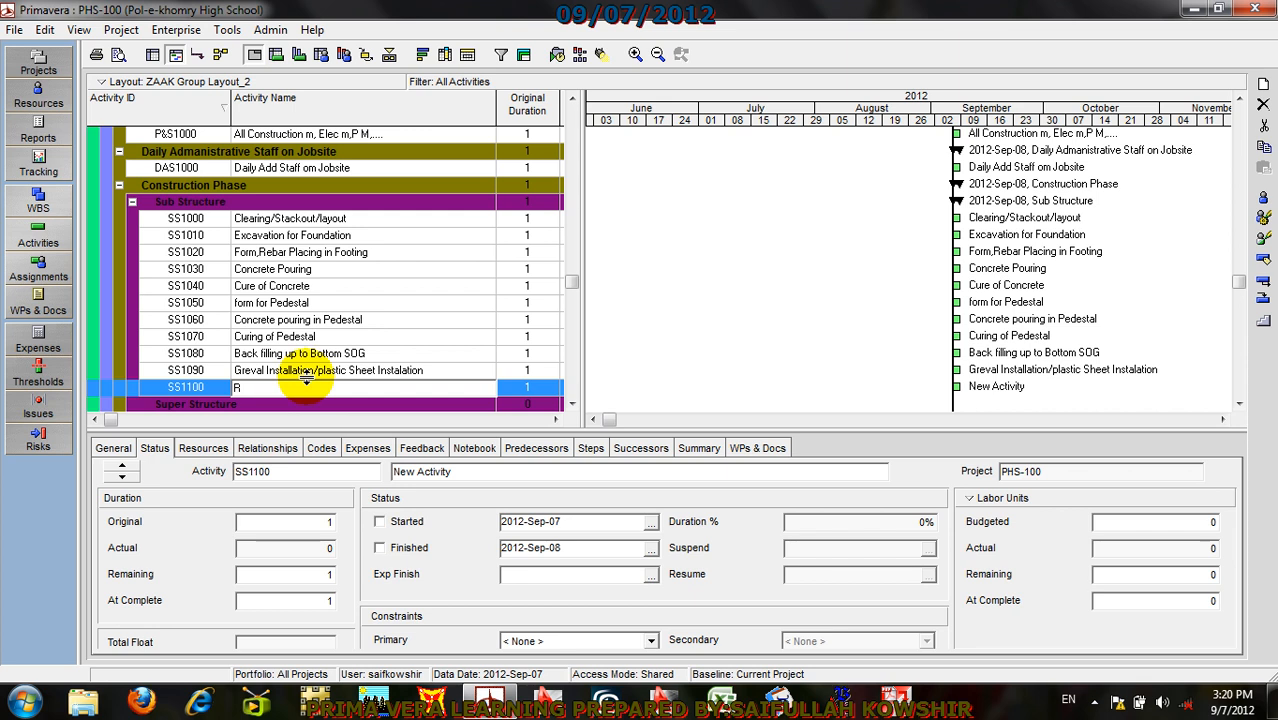
type("ea")
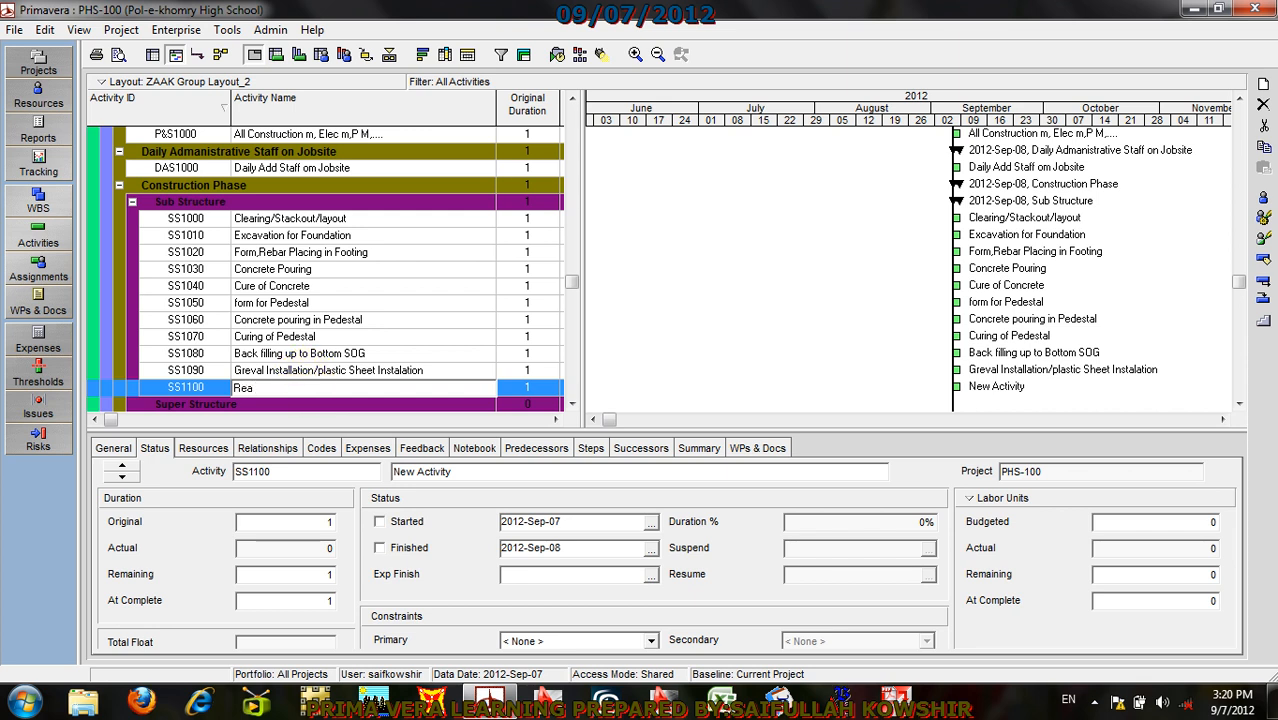
key("BackSpace")
key("BackSpace")
key("BackSpace")
type("form, Rebar Placing in SOG")
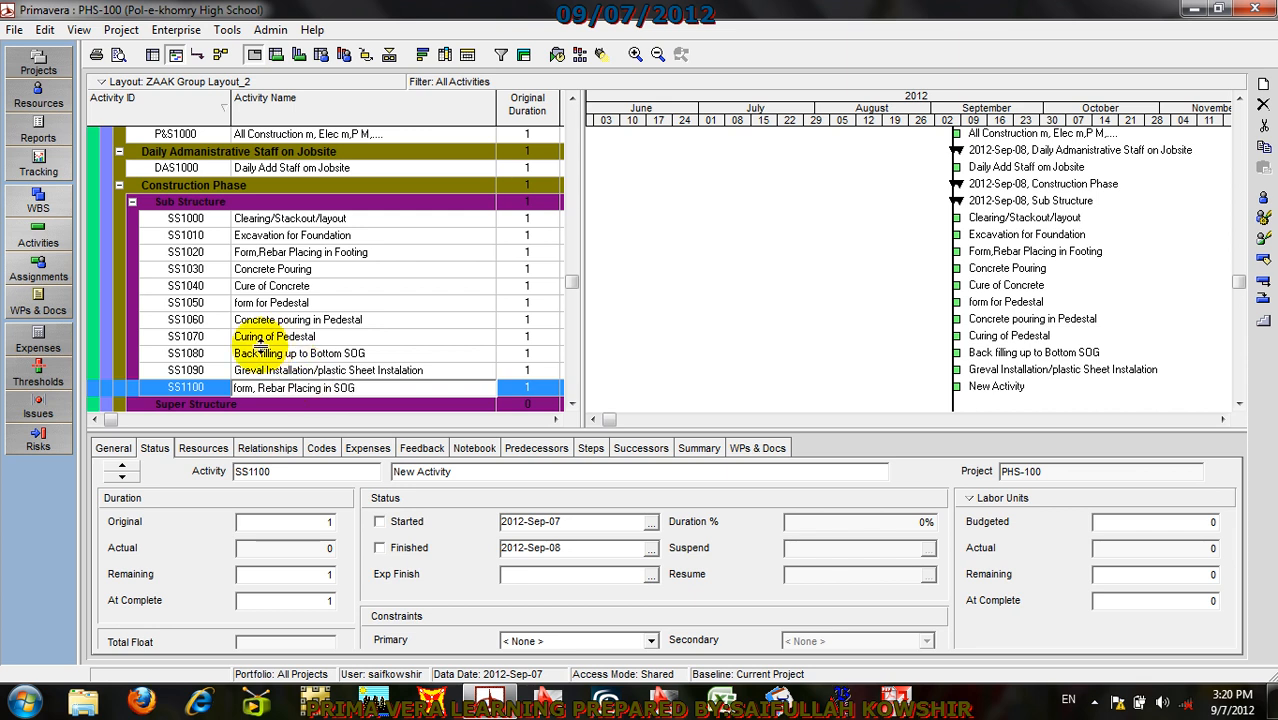
Step: Add an activity named "Concete pouring in SOG" after "form, Rebar Placing in SOG" under Sub Structure
left_click(203, 386)
right_click(206, 384)
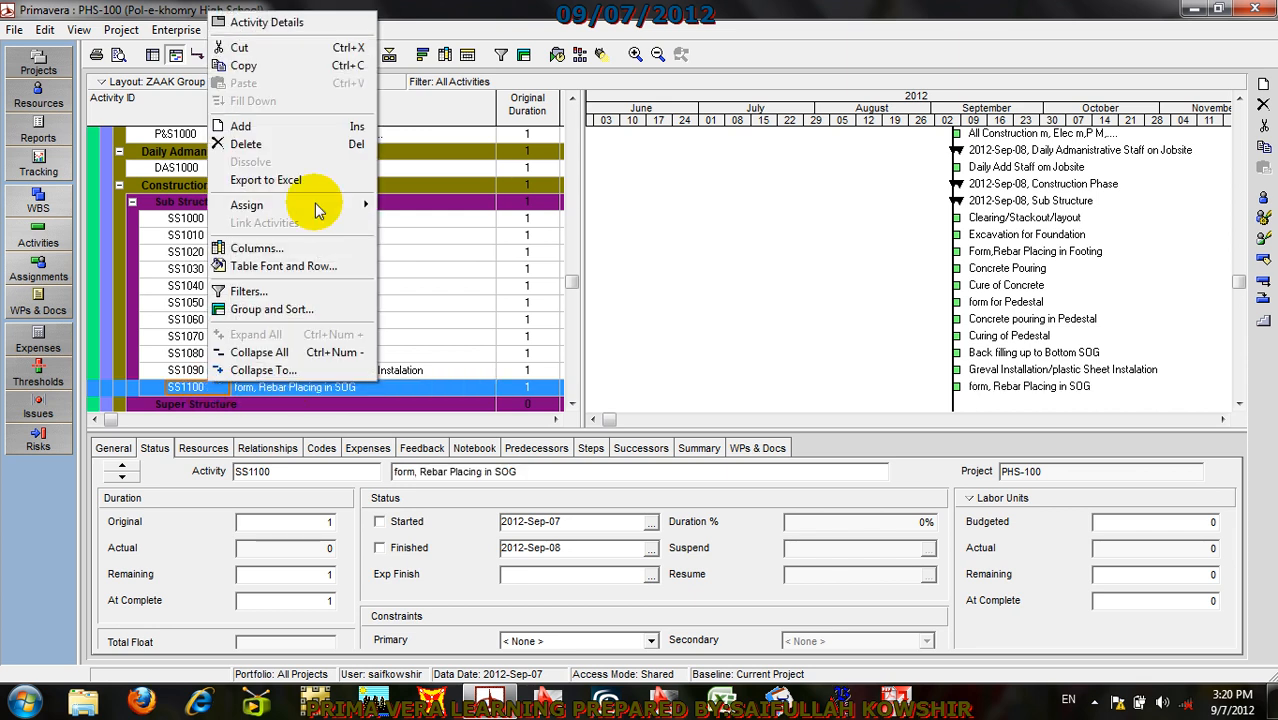
left_click(240, 127)
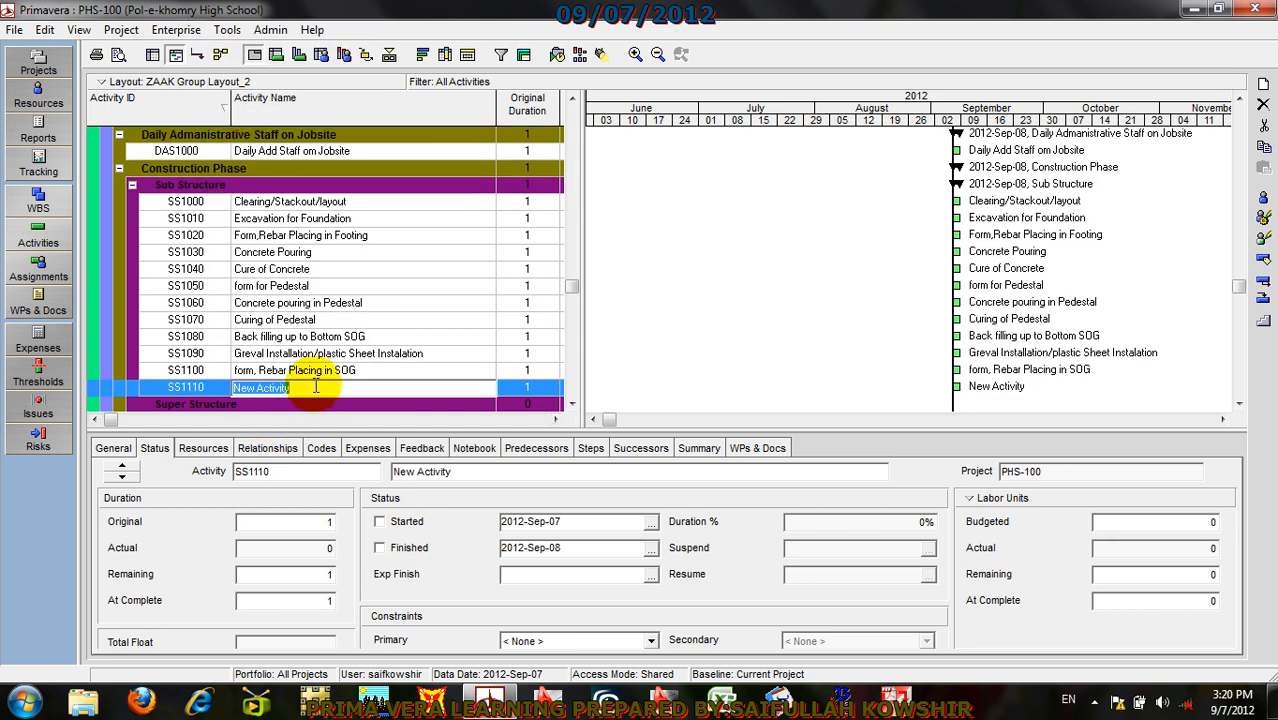
type("Con")
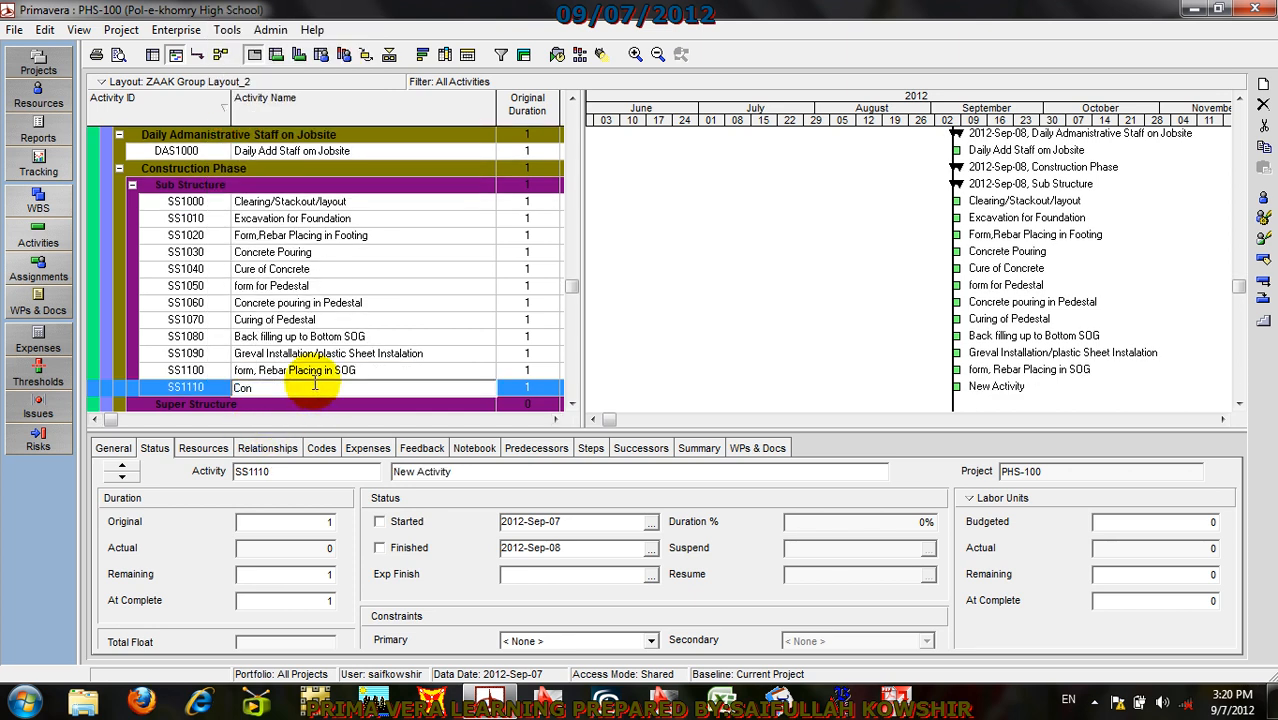
type("crete p")
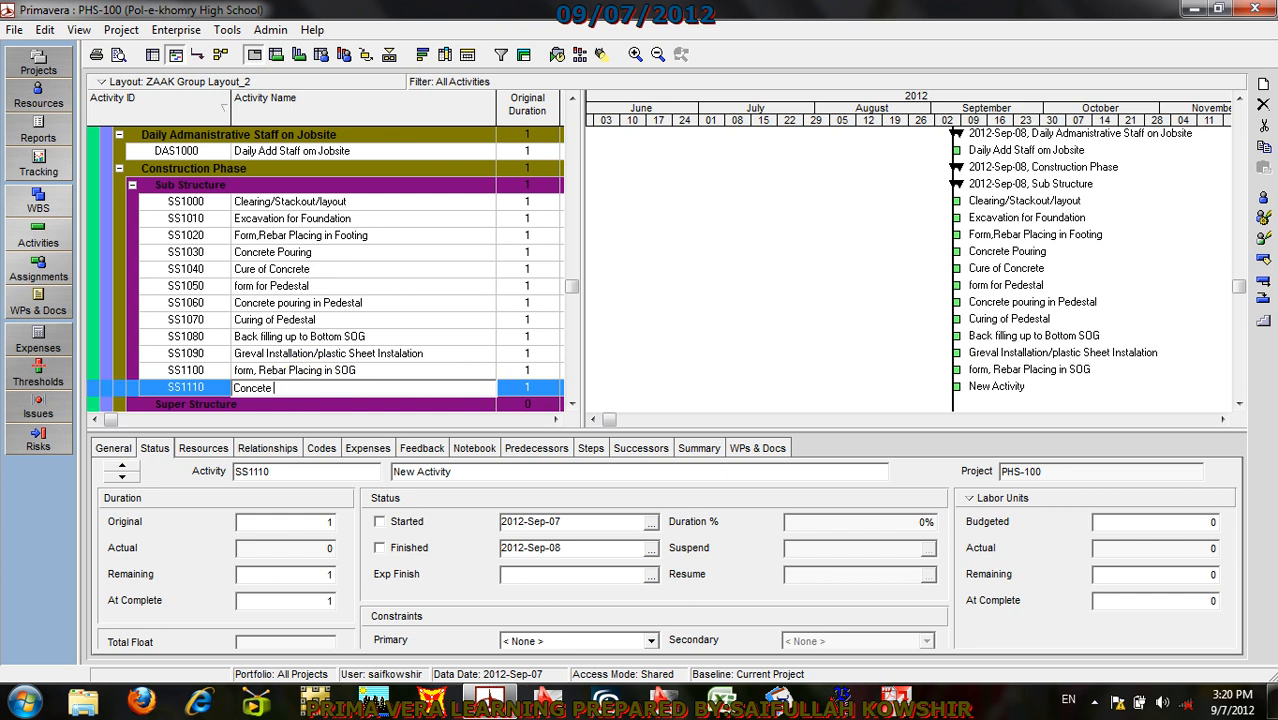
type("ouring in SOG")
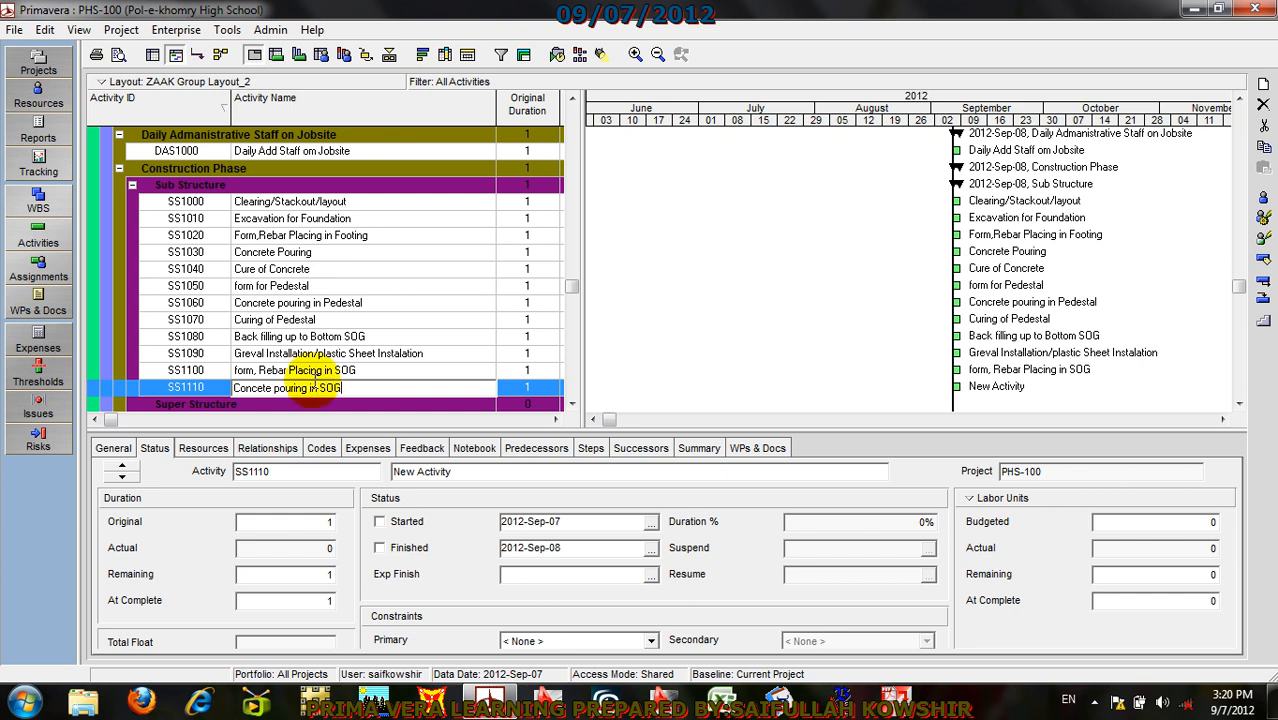
Step: Add an activity named "Curing of SOG" after the SOG concrete pouring activity under Sub Structure
right_click(211, 384)
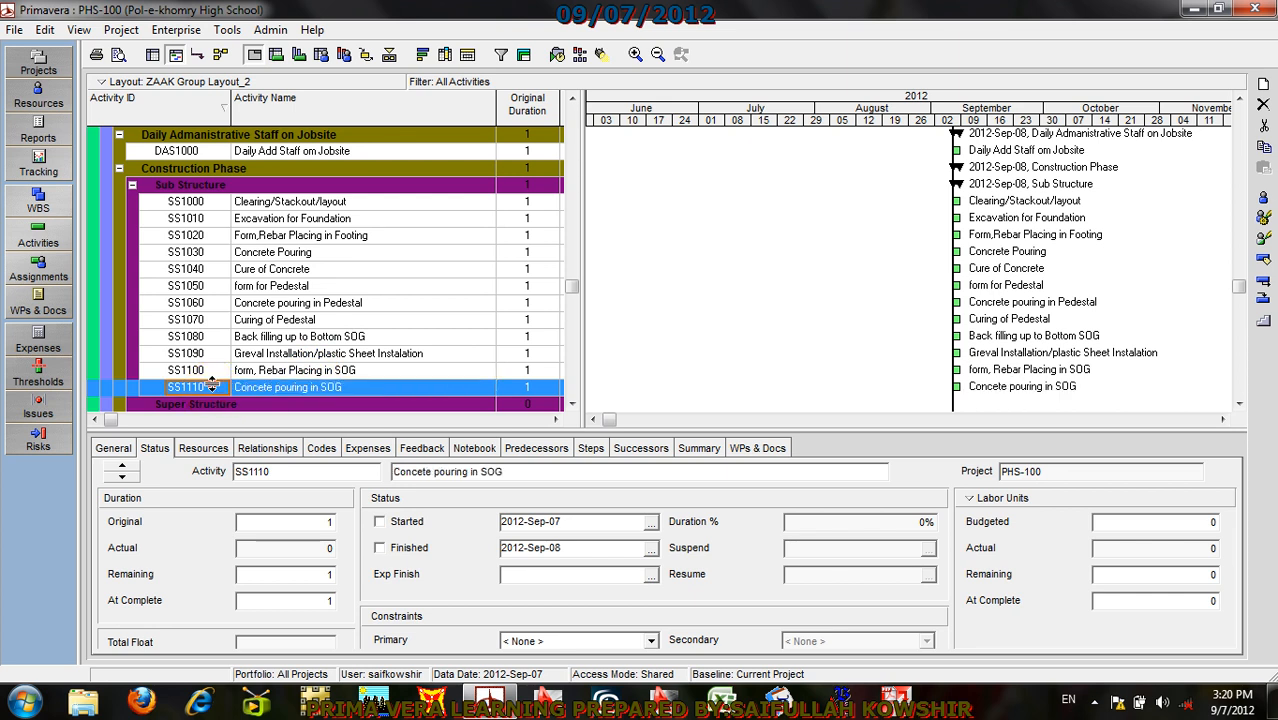
left_click(244, 127)
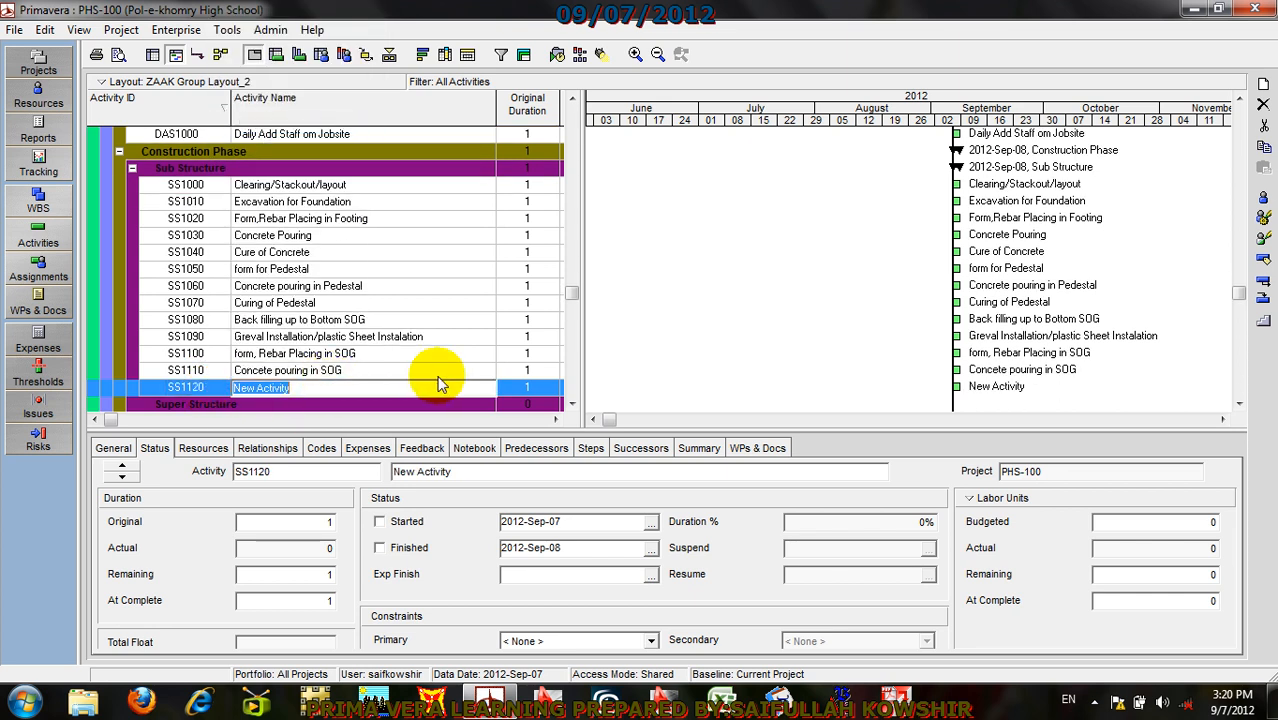
type("Co")
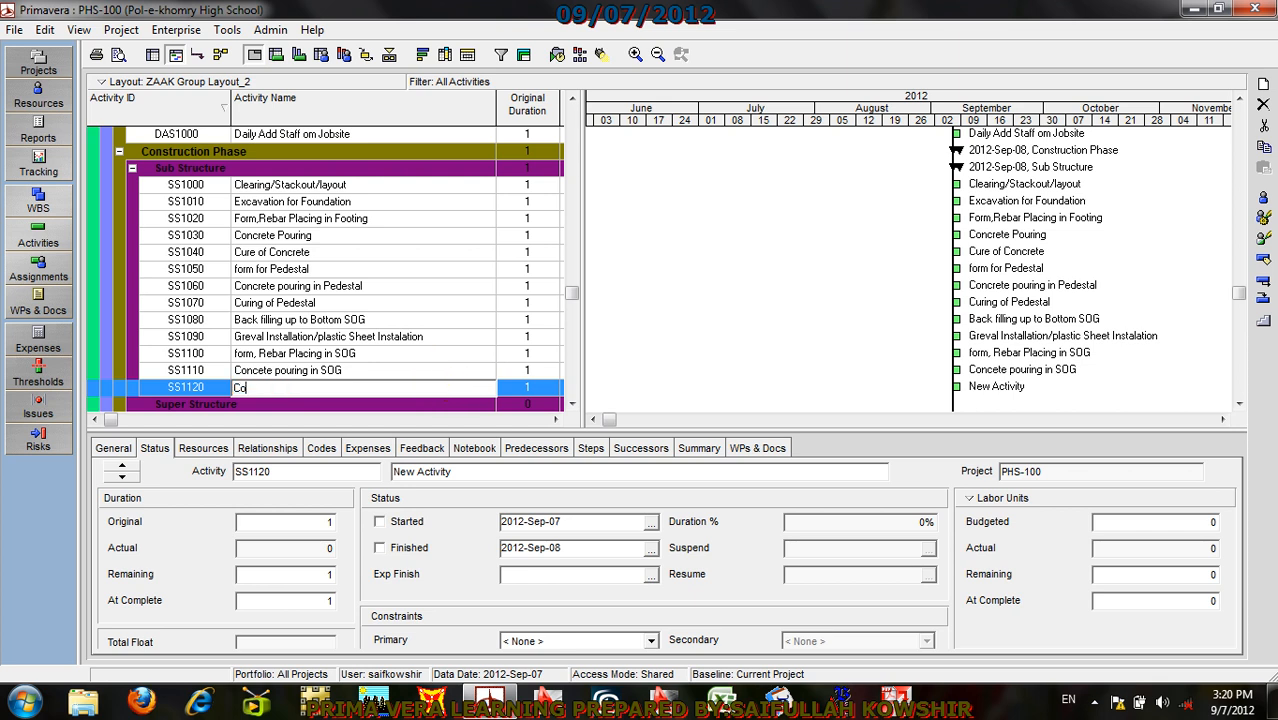
key("BackSpace")
type("uring")
type("of SOG")
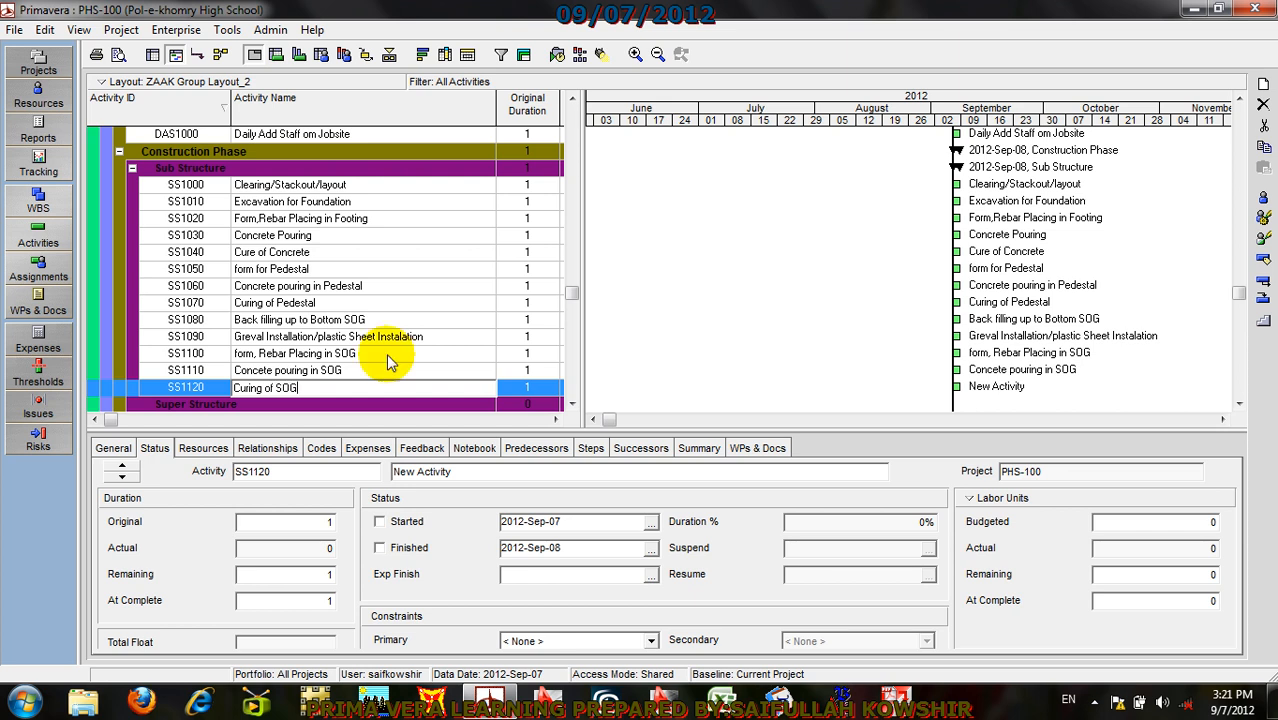
Step: Add an activity named "Rebar Placing,Form work for Columns" after "Curing of SOG" under Sub Structure
left_click(222, 390)
right_click(222, 390)
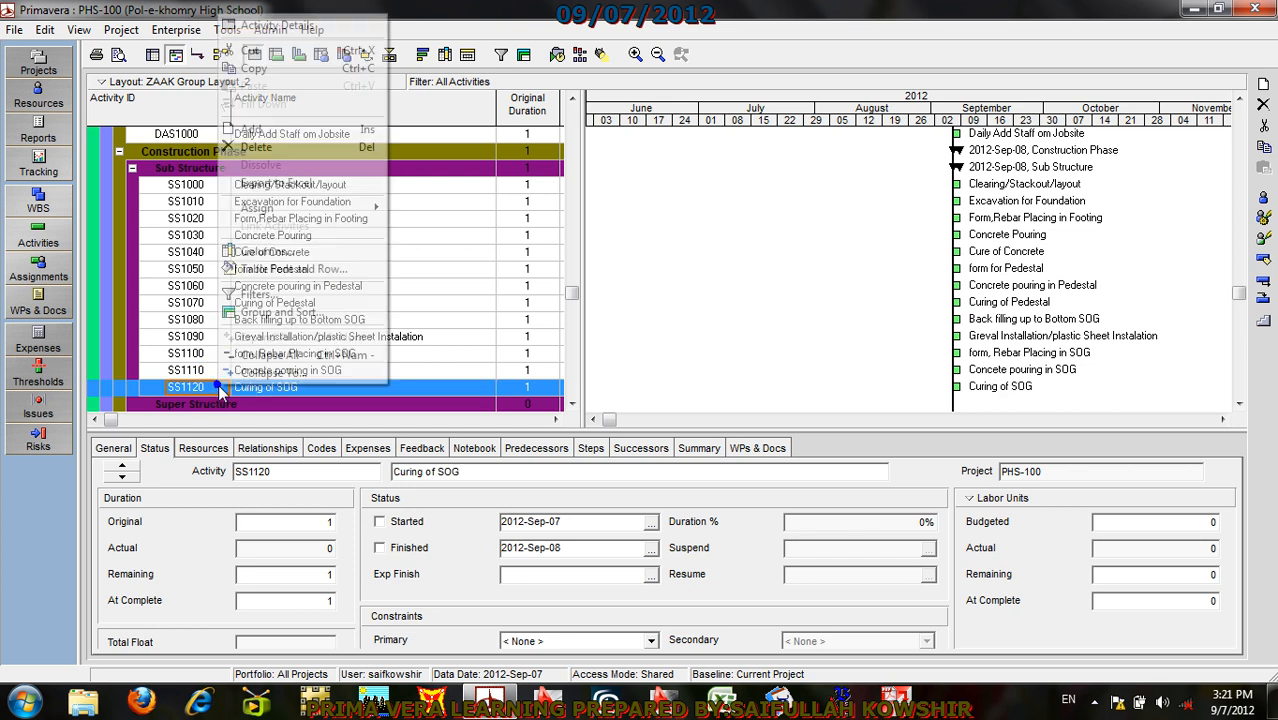
left_click(252, 130)
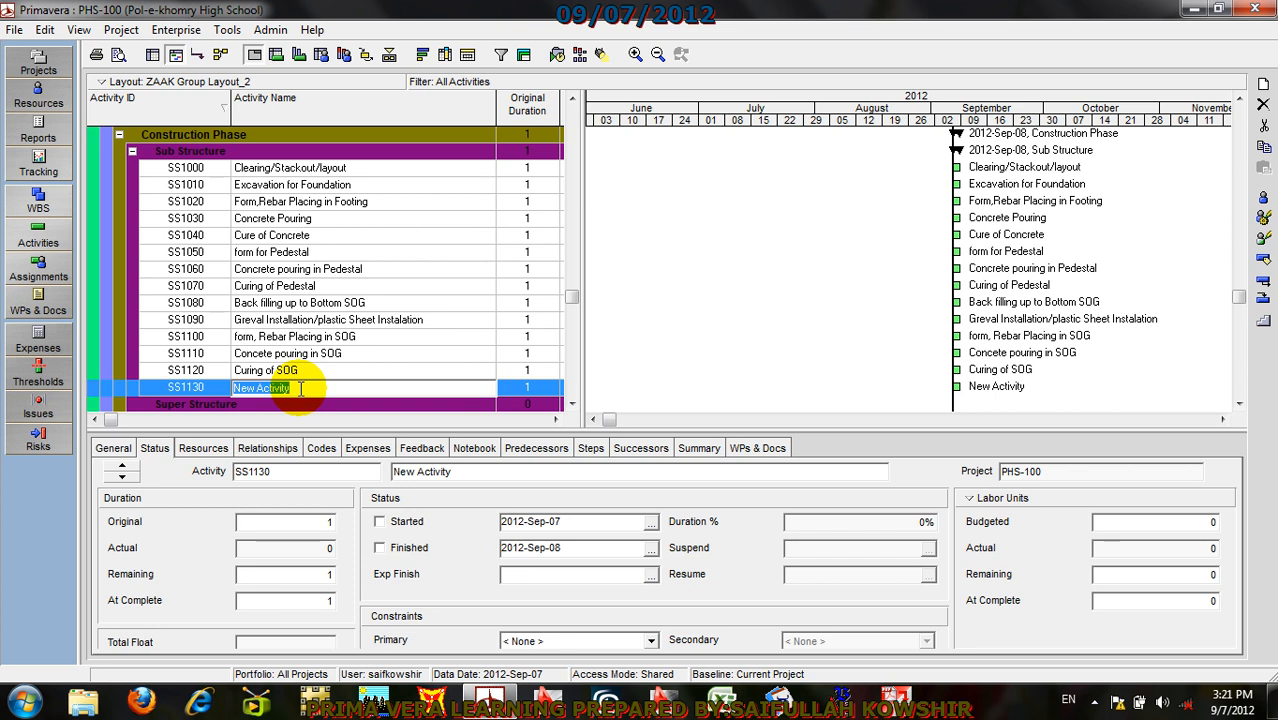
type("Rebar Placing ")
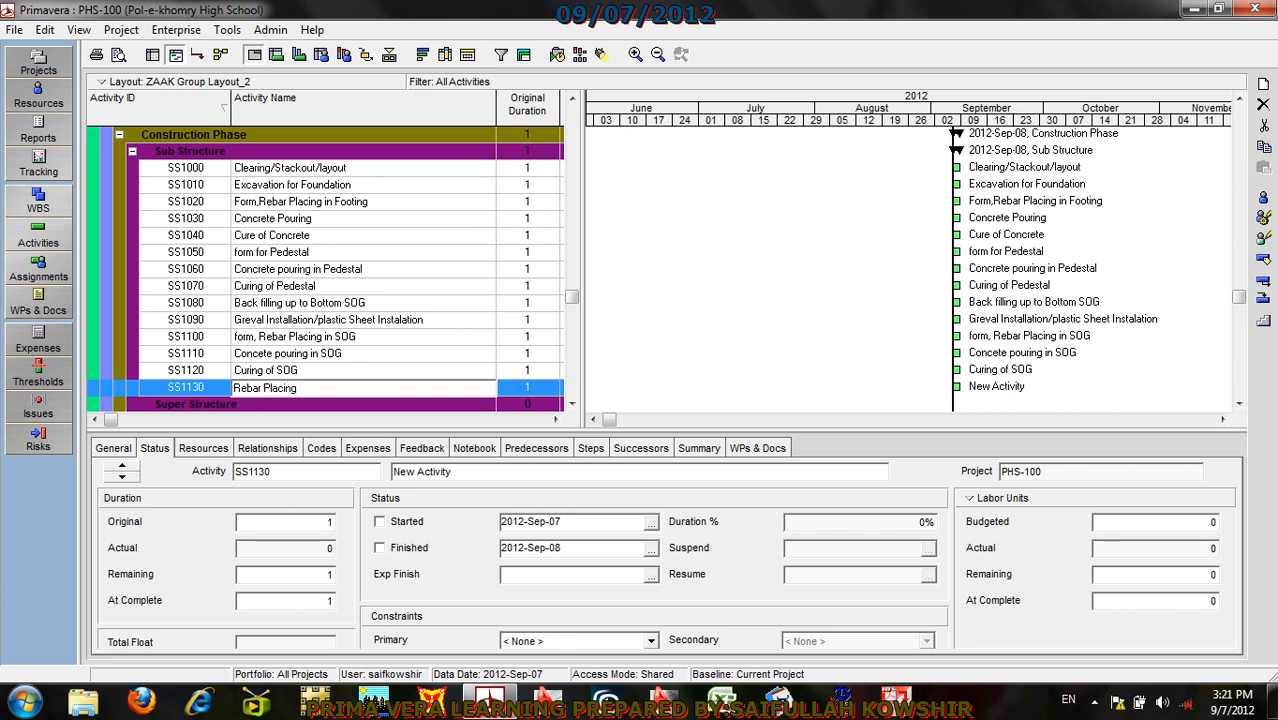
type(",Form work for Columns")
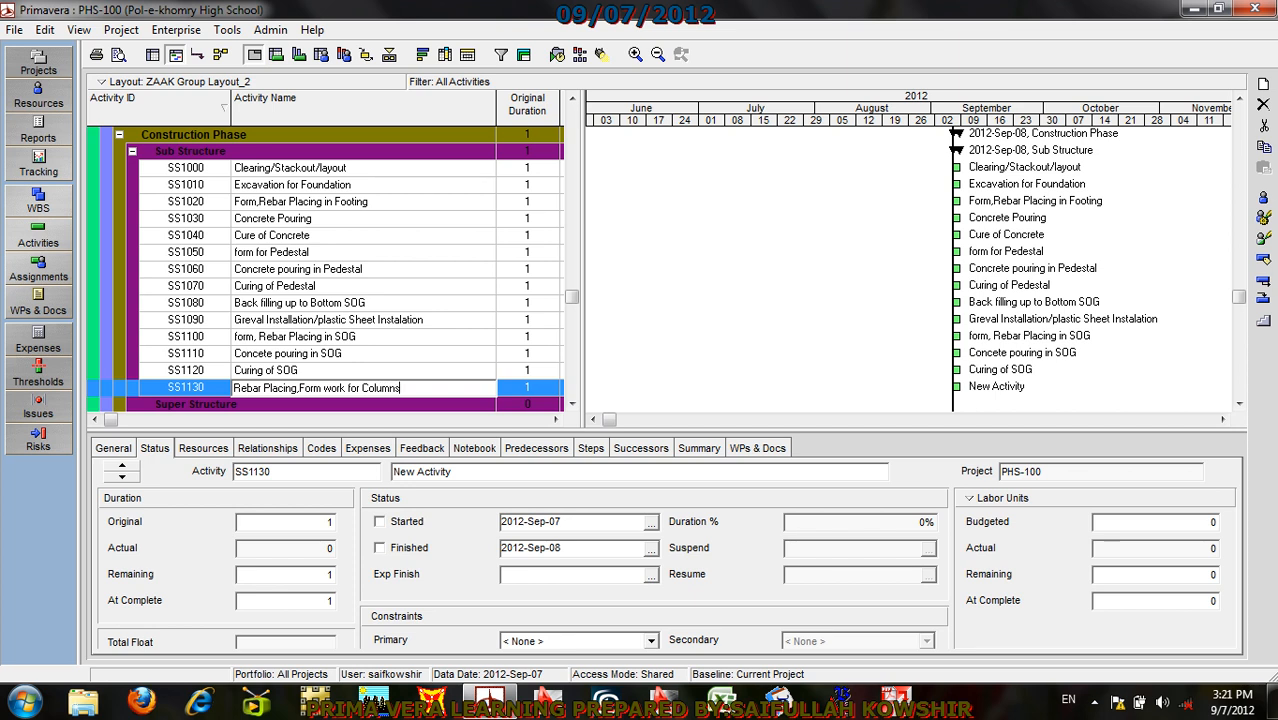
Step: Add an activity named "Concrete pouring in Columns" after the column rebar and form work activity under Sub Structure
left_click(203, 391)
right_click(203, 391)
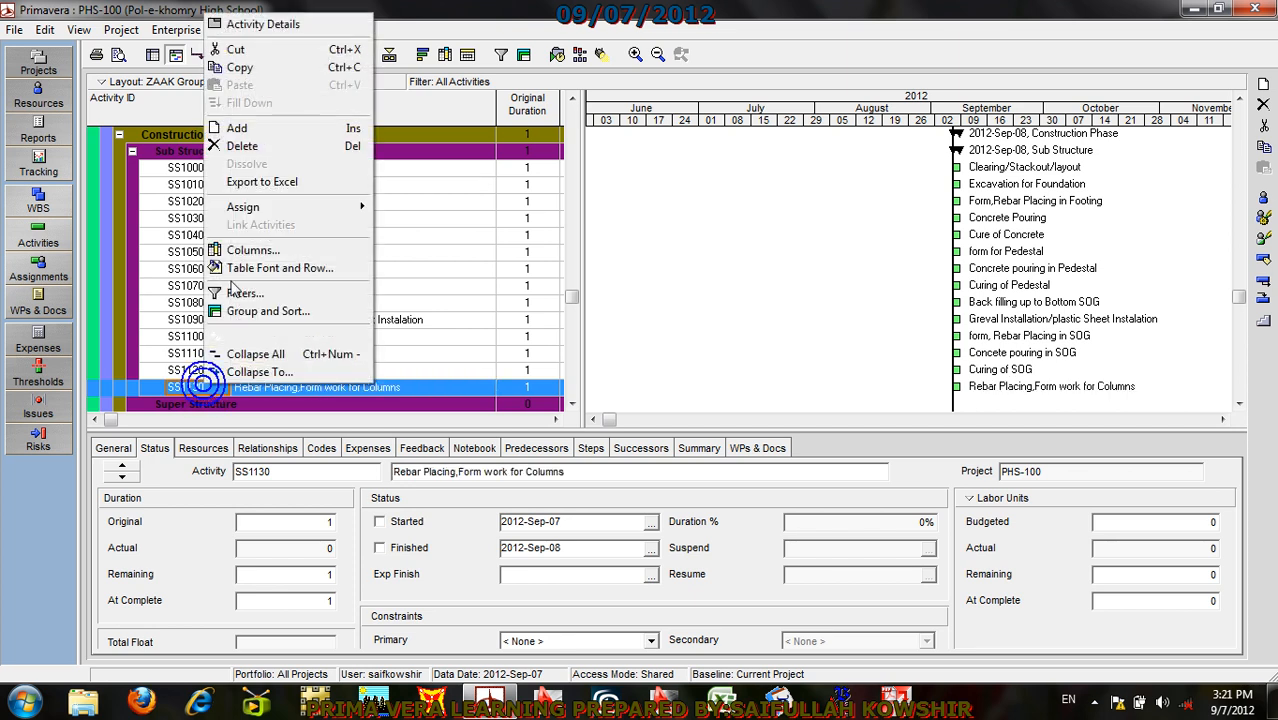
left_click(237, 130)
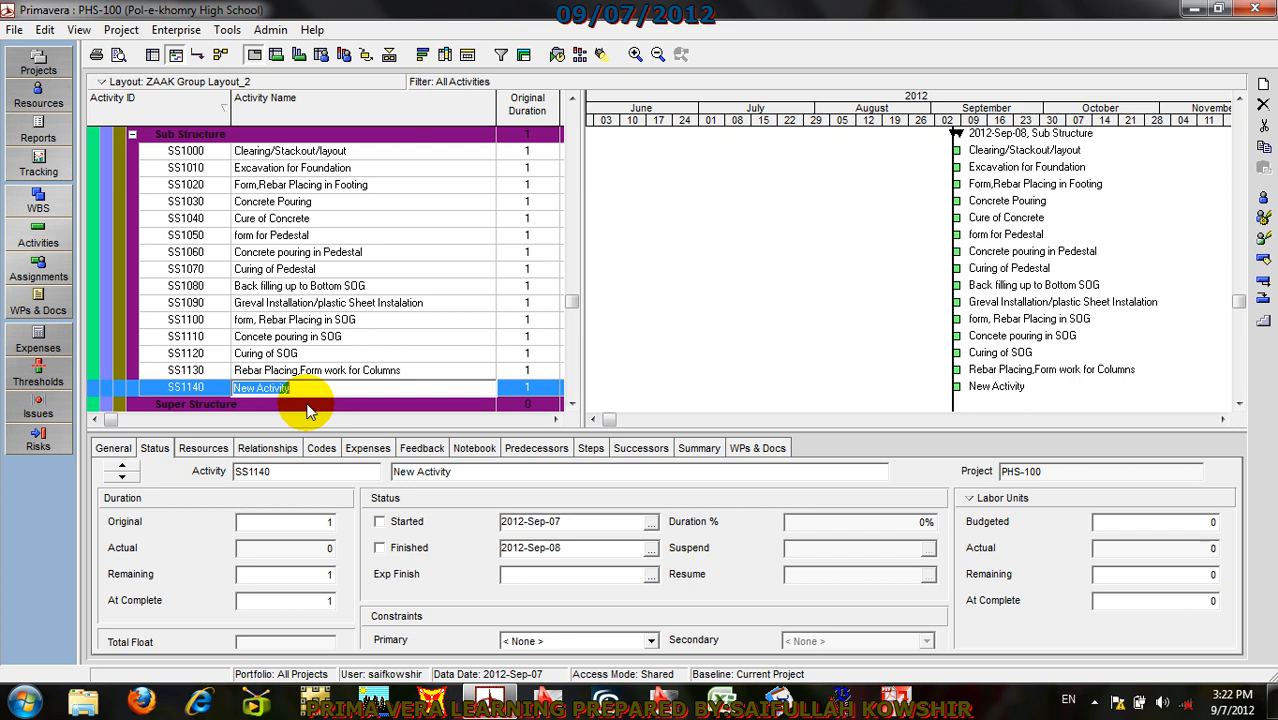
type("Con")
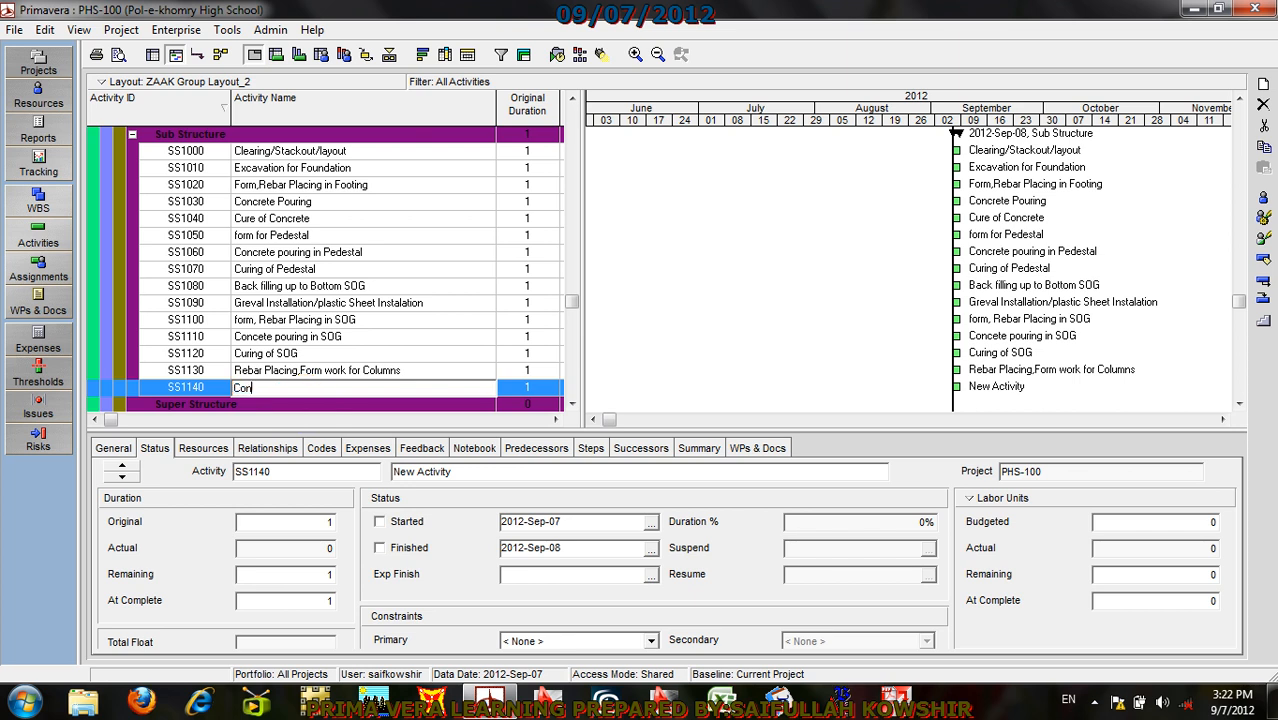
type("crete pouring in Columns")
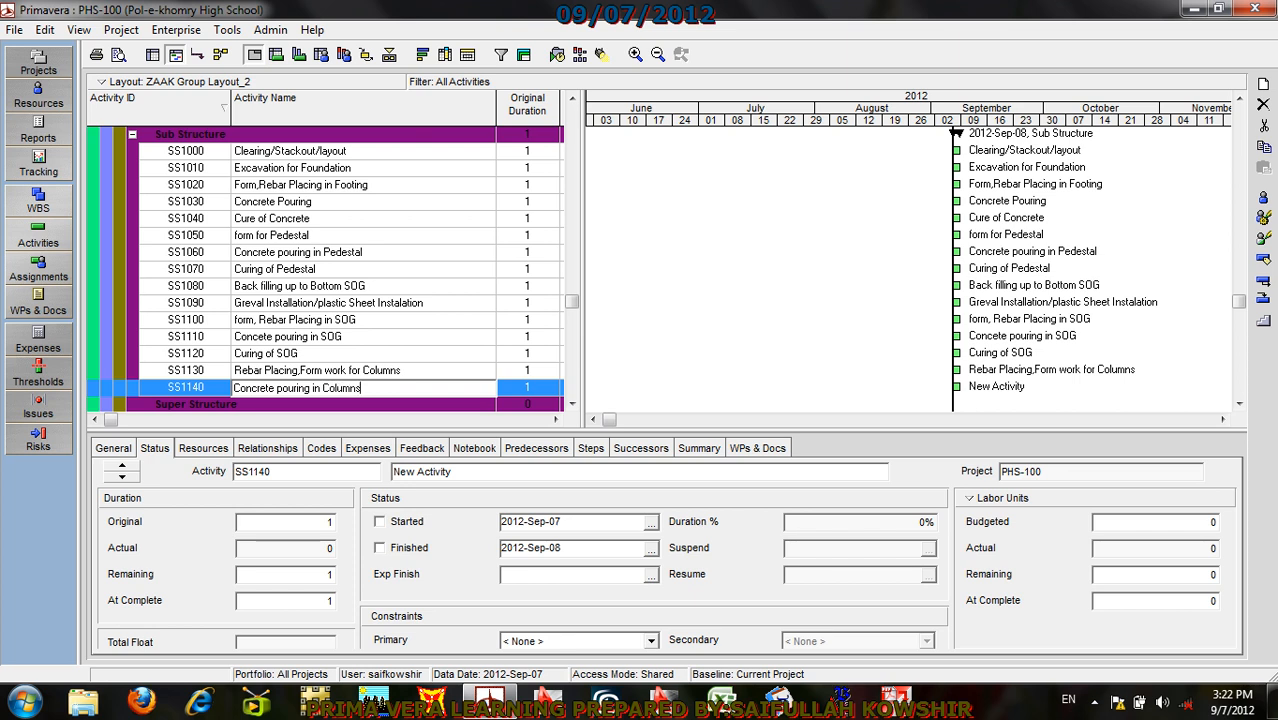
Step: Add an activity named "Removing of Form from Columns" after "Concrete pouring in Columns" under Sub Structure
left_click(188, 388)
right_click(197, 386)
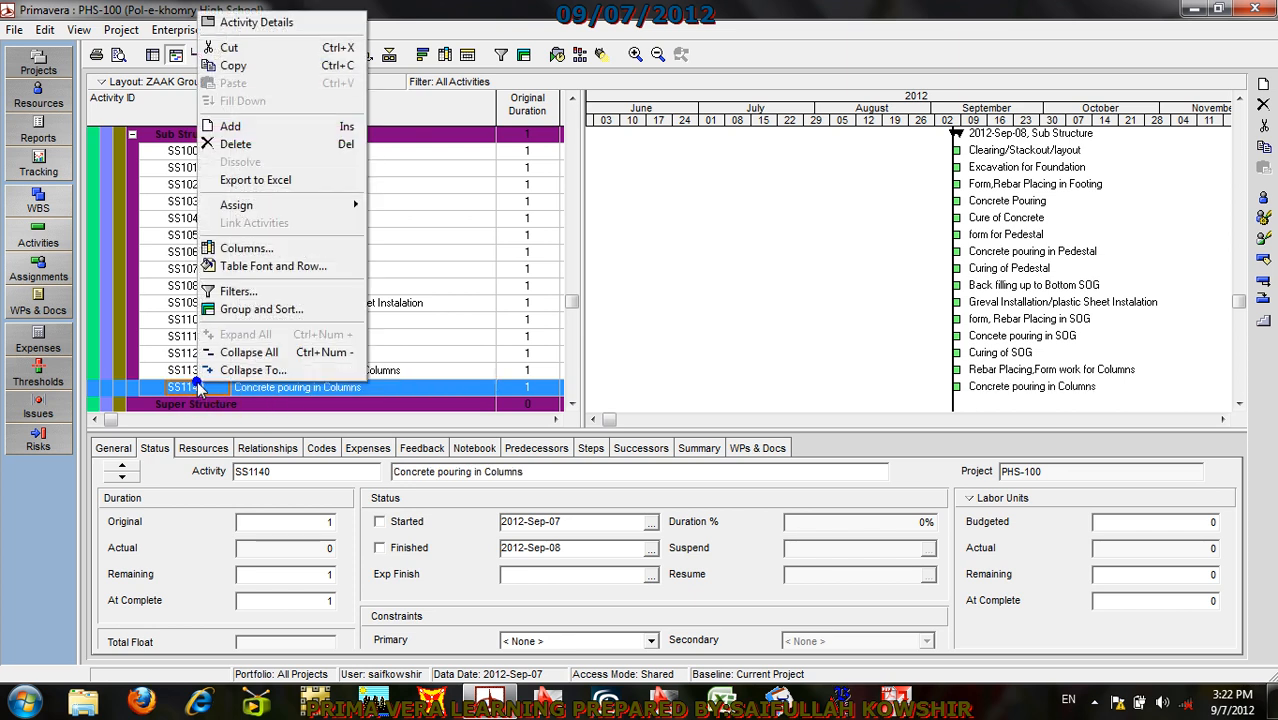
left_click(230, 126)
left_click(284, 394)
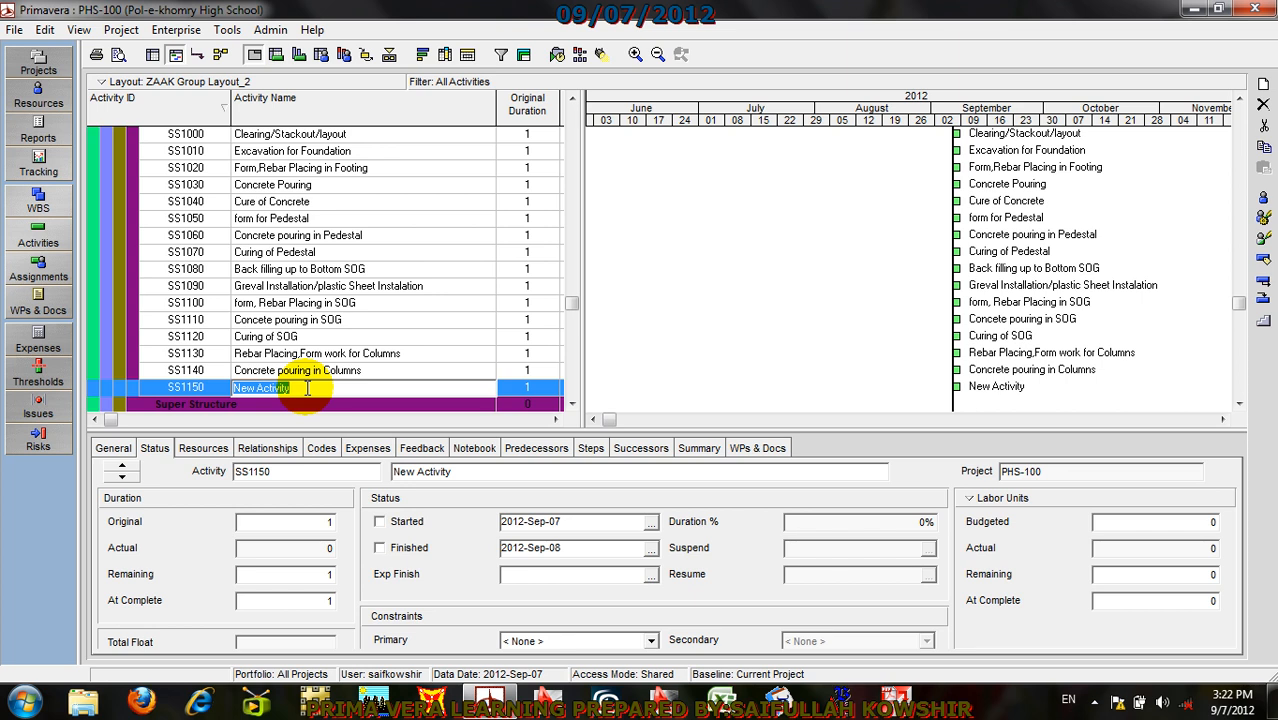
type("Removing ")
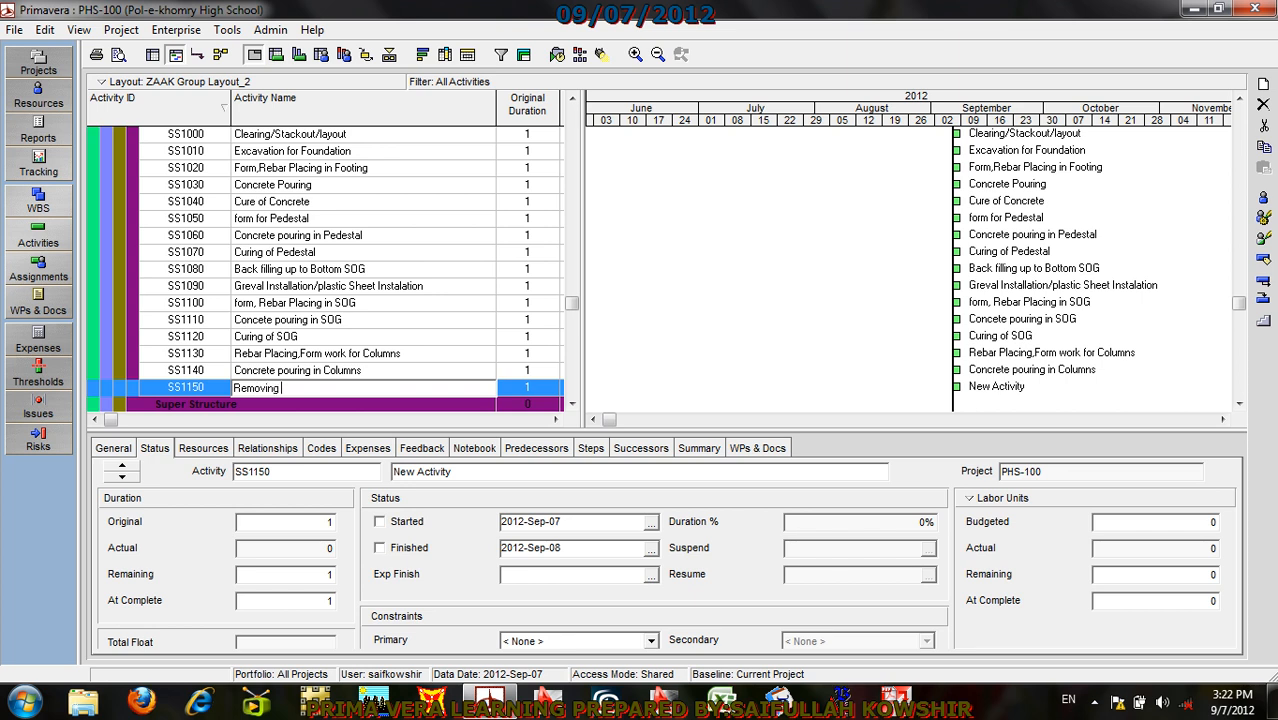
type("of Form from Columns")
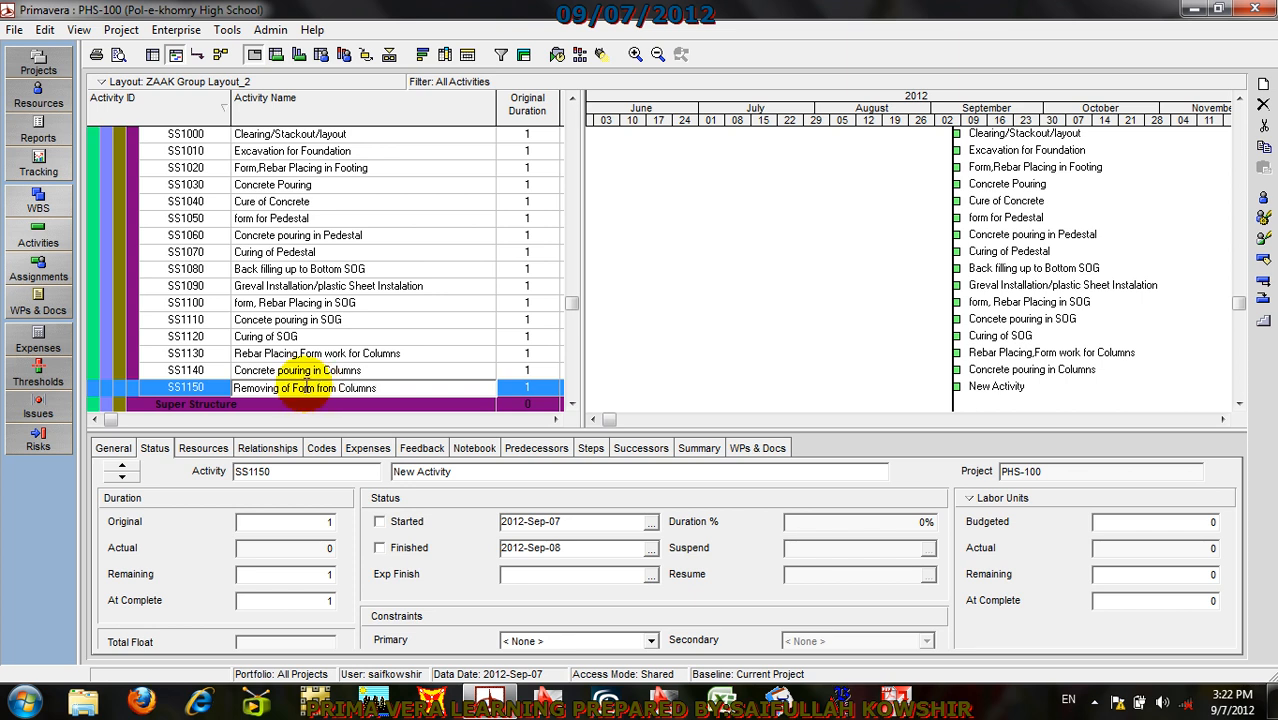
Step: Add an activity named "Curing of Columns Concrete" after "Removing of Form from Columns" under Sub Structure
left_click(226, 390)
right_click(222, 386)
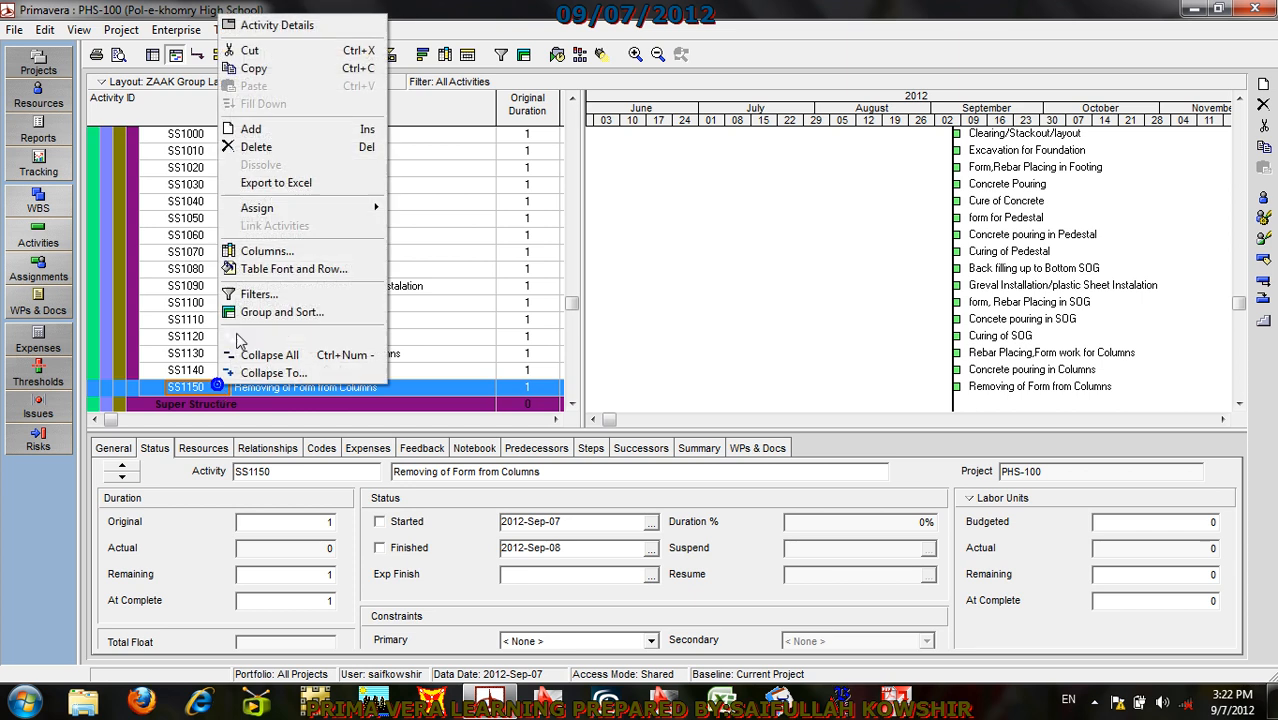
left_click(285, 129)
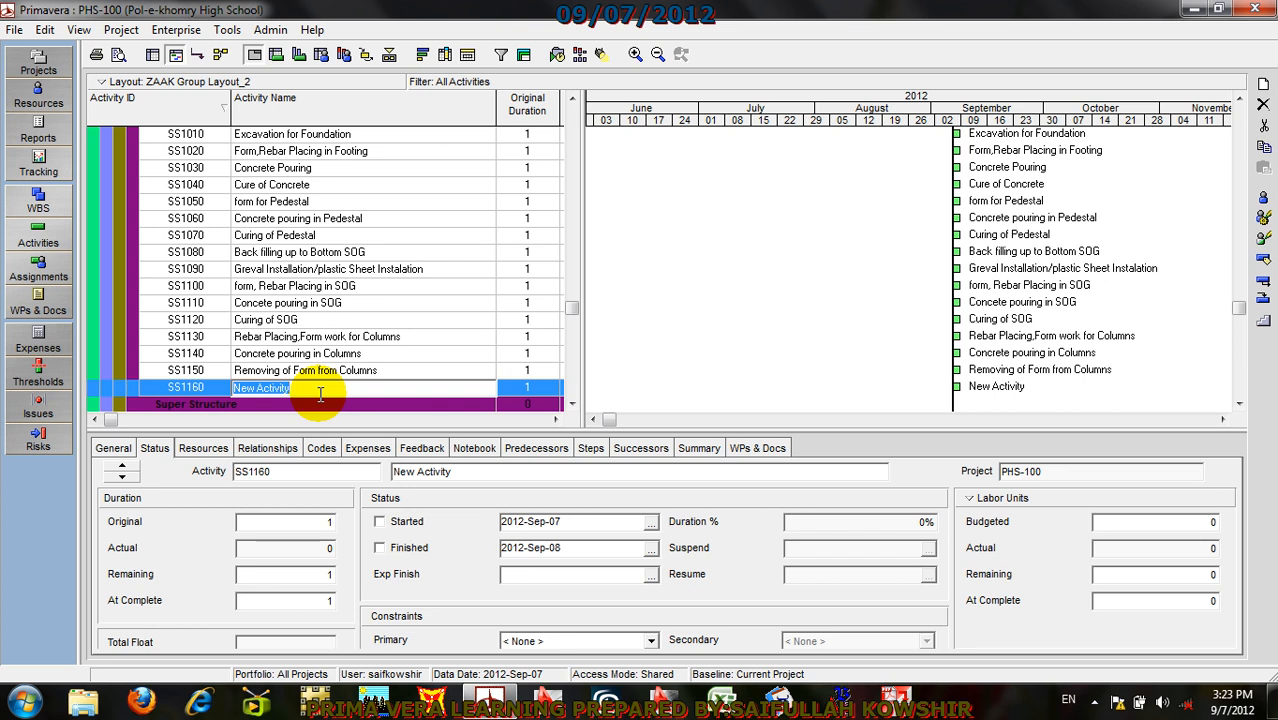
type("C")
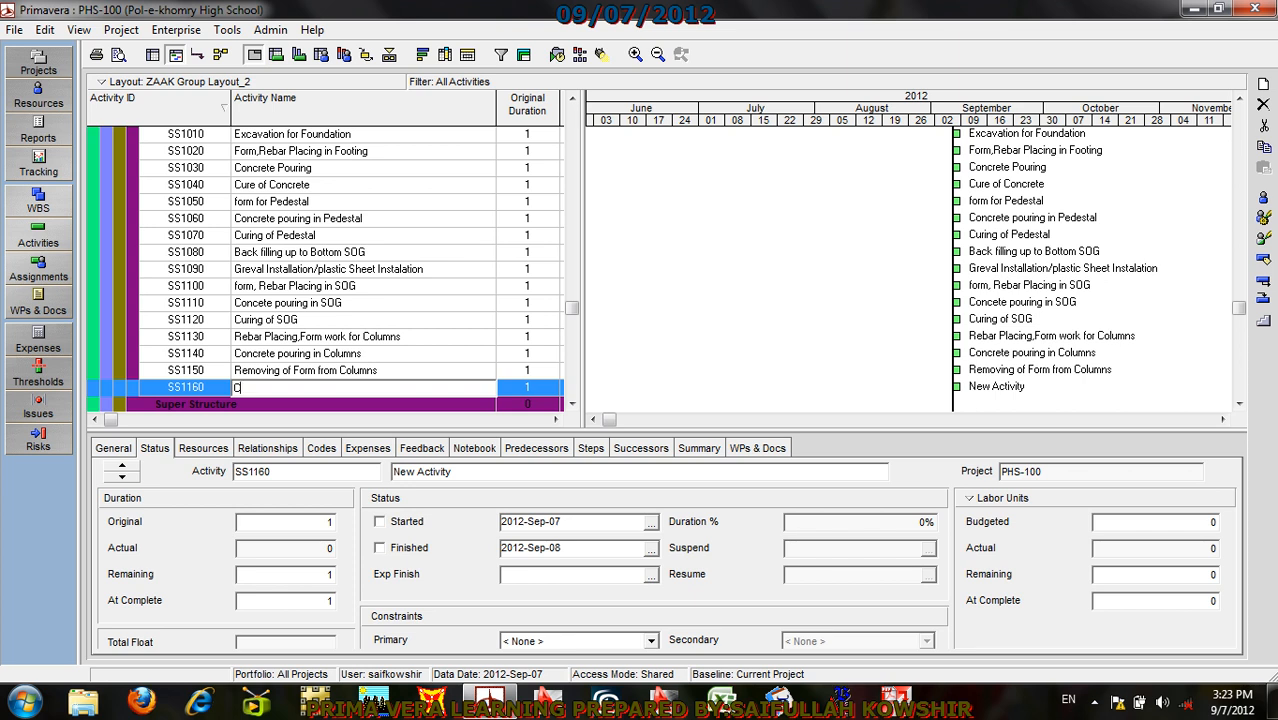
type("uring of Columns Concrete")
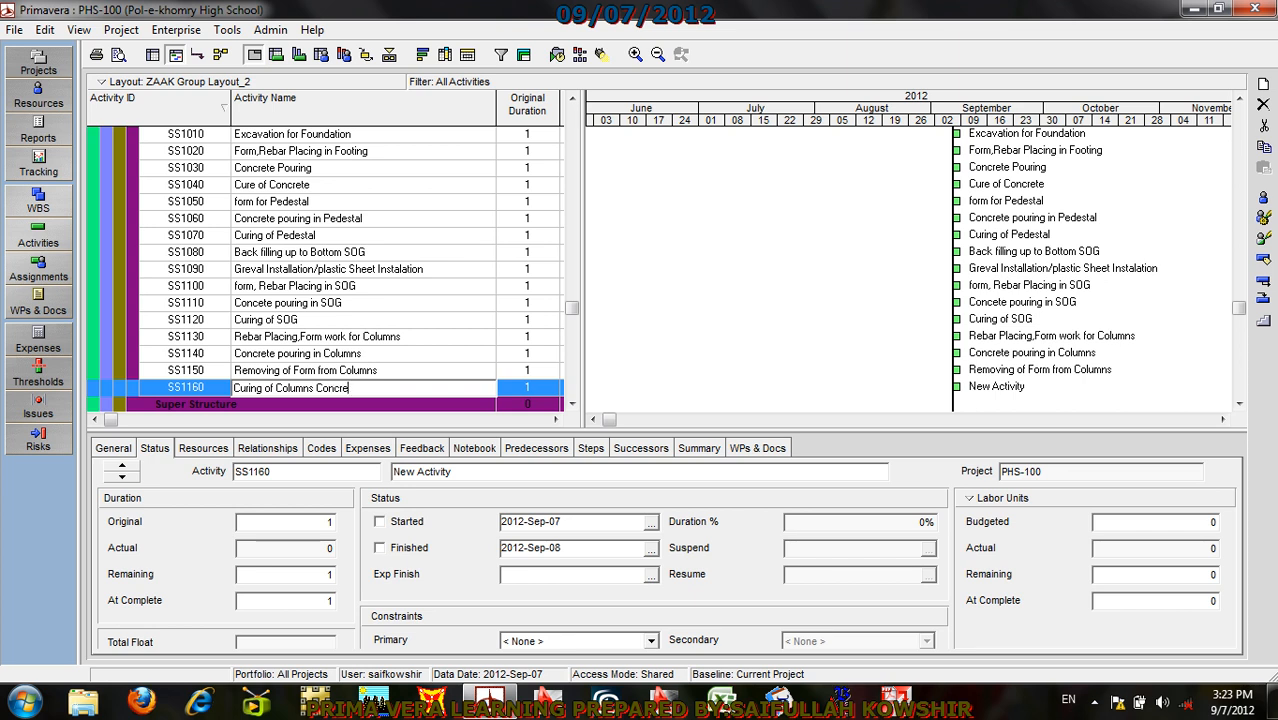
Step: Add an activity named "CMU Laying" after "Curing of Columns Concrete" under Sub Structure
right_click(176, 392)
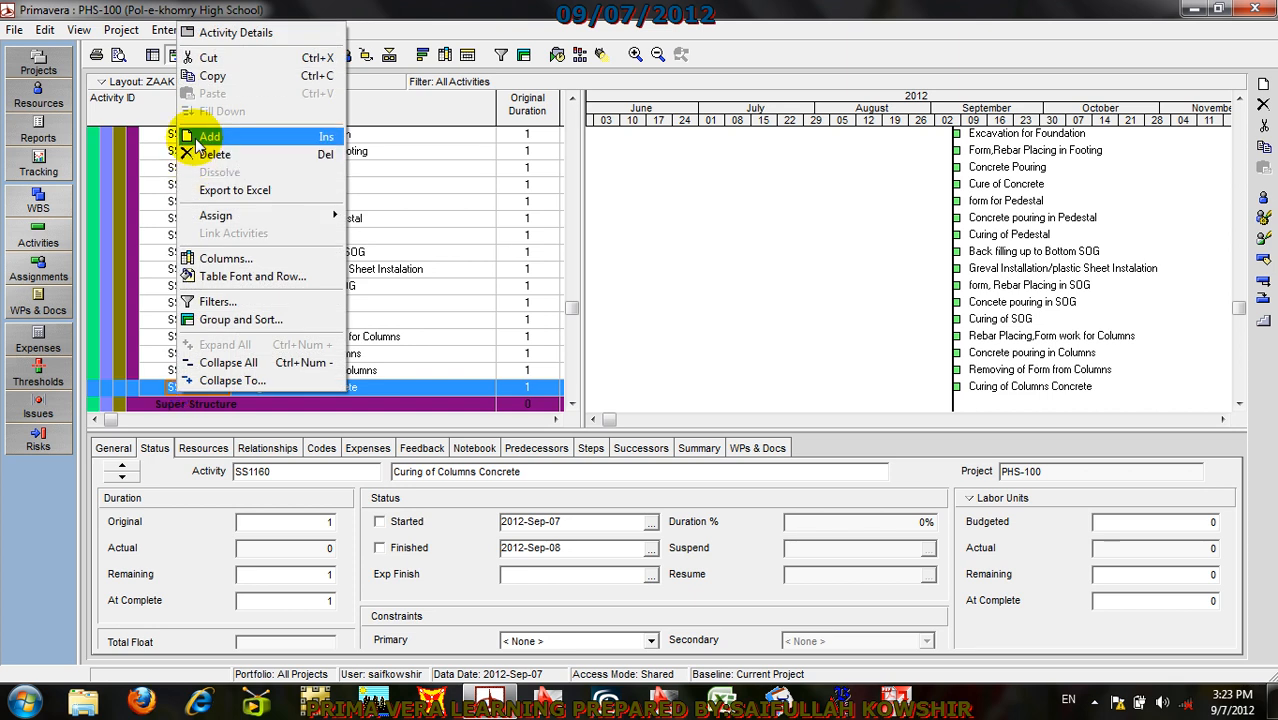
left_click(200, 136)
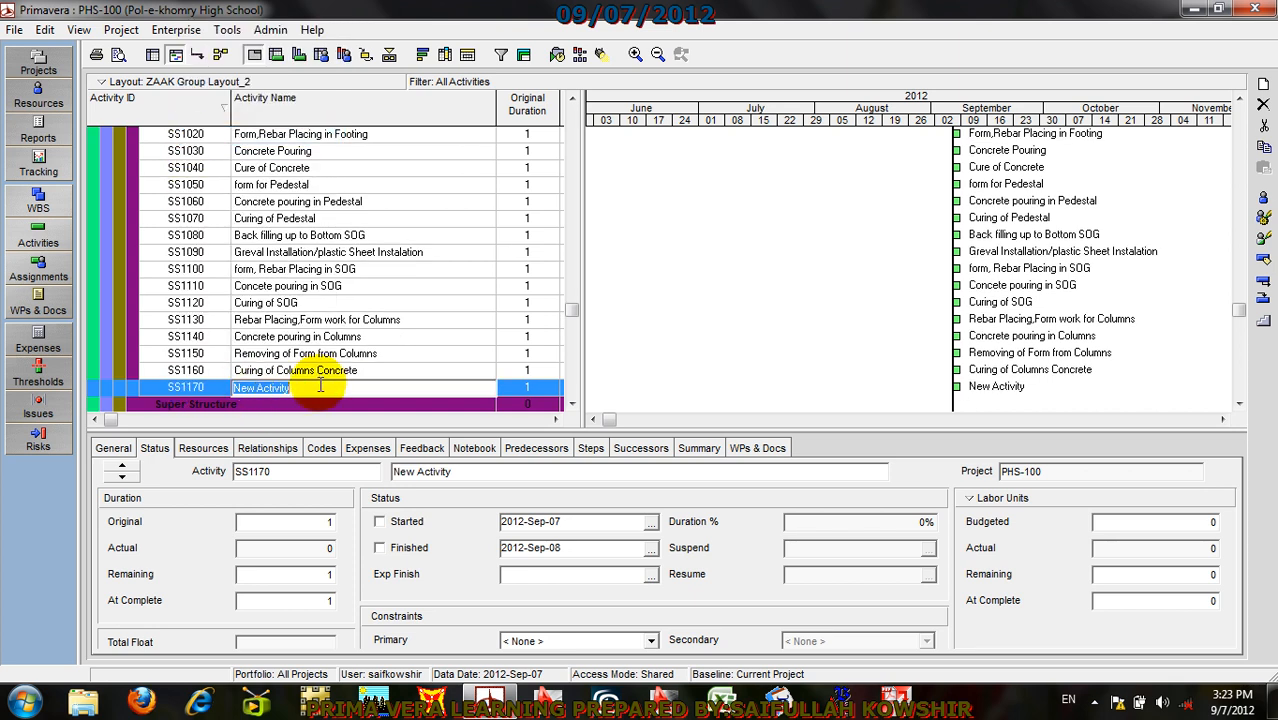
type("CMU")
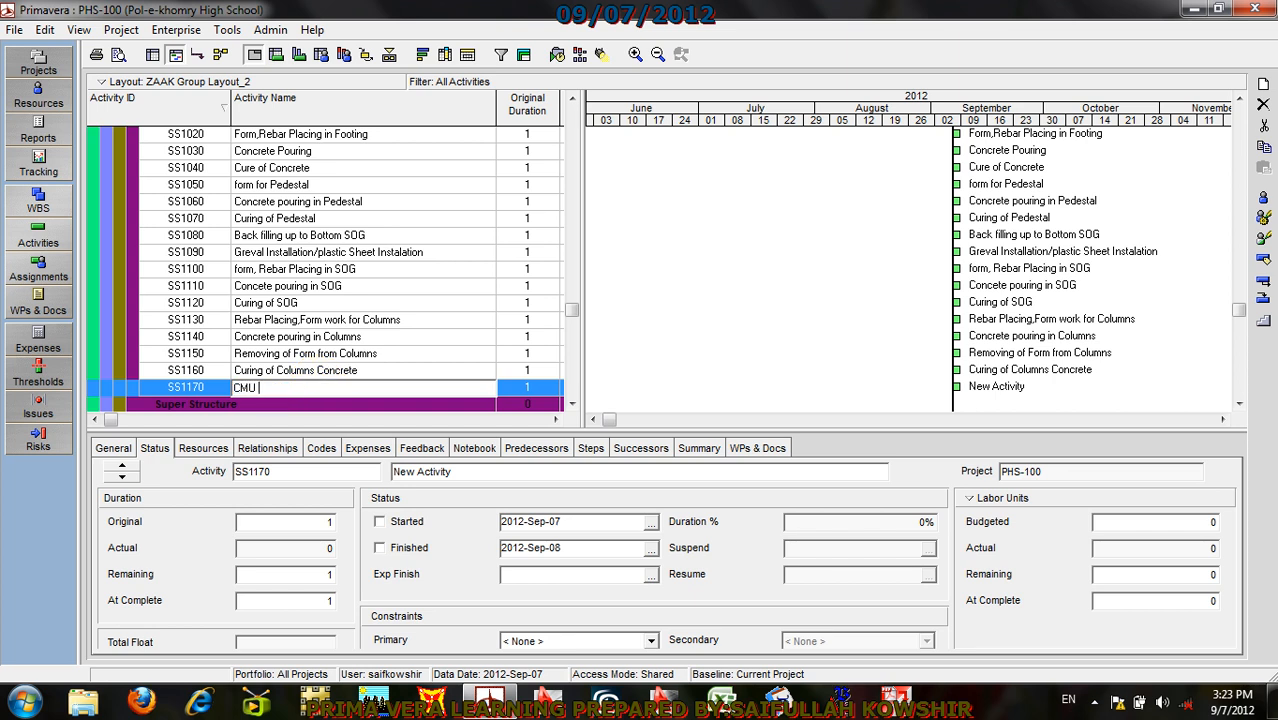
type(" Laying")
Step: Add an activity named "form work for RS & RB" after "CMU Laying" under Sub Structure
left_click(222, 394)
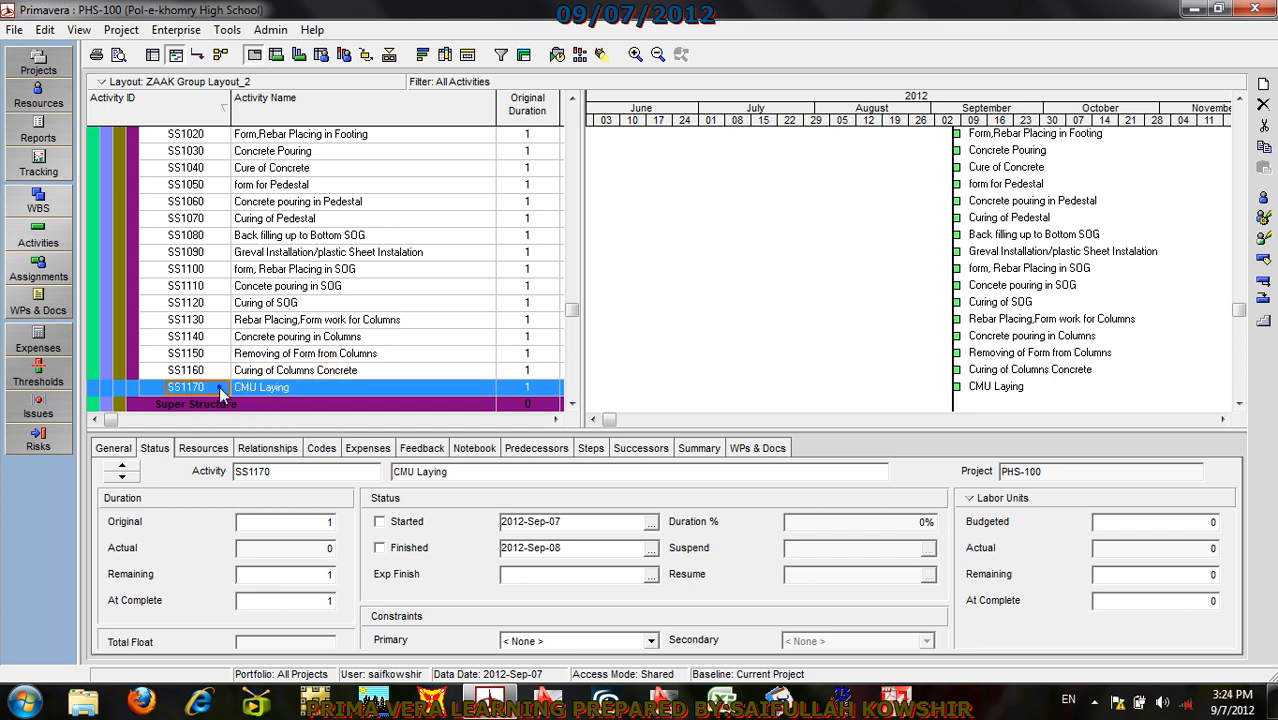
right_click(220, 390)
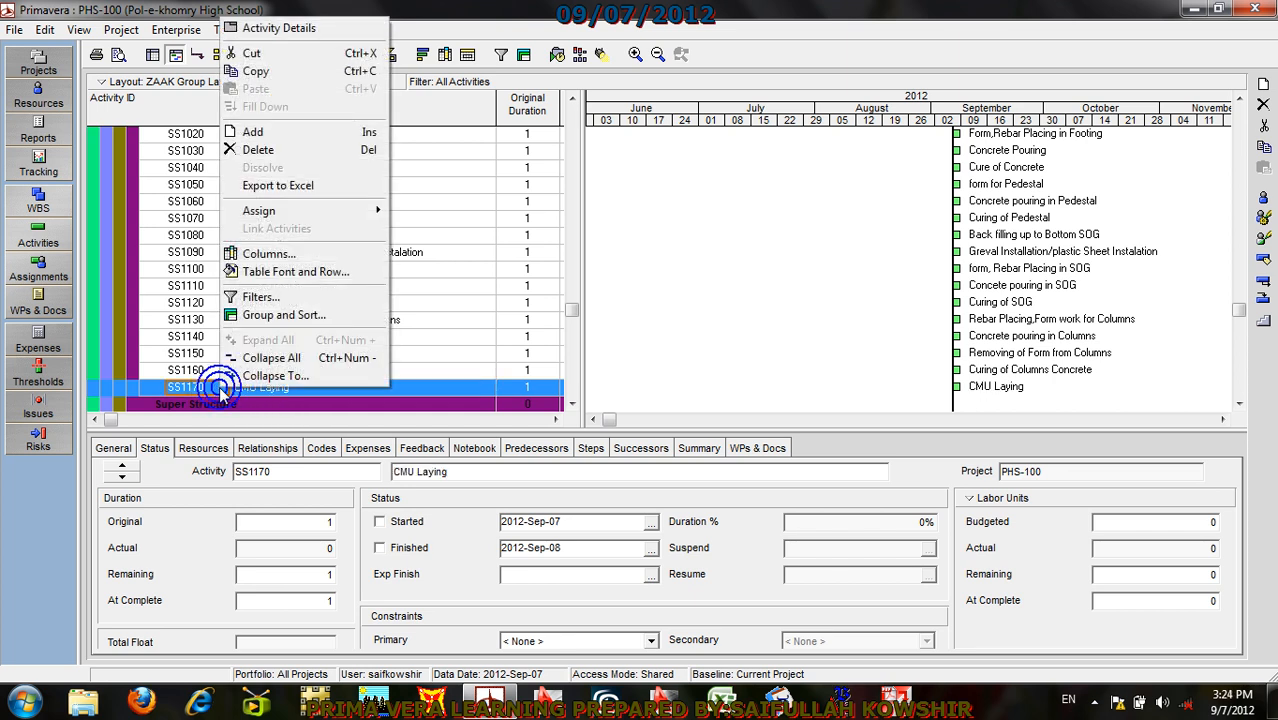
left_click(254, 133)
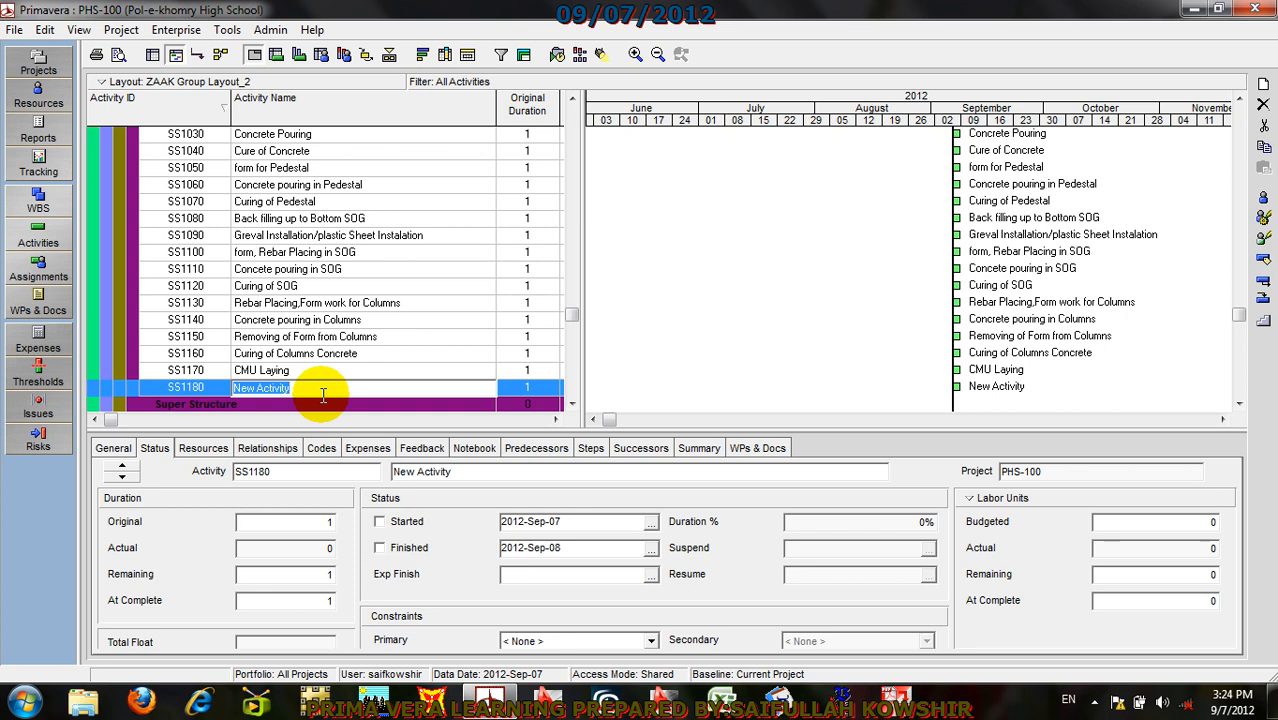
type("f")
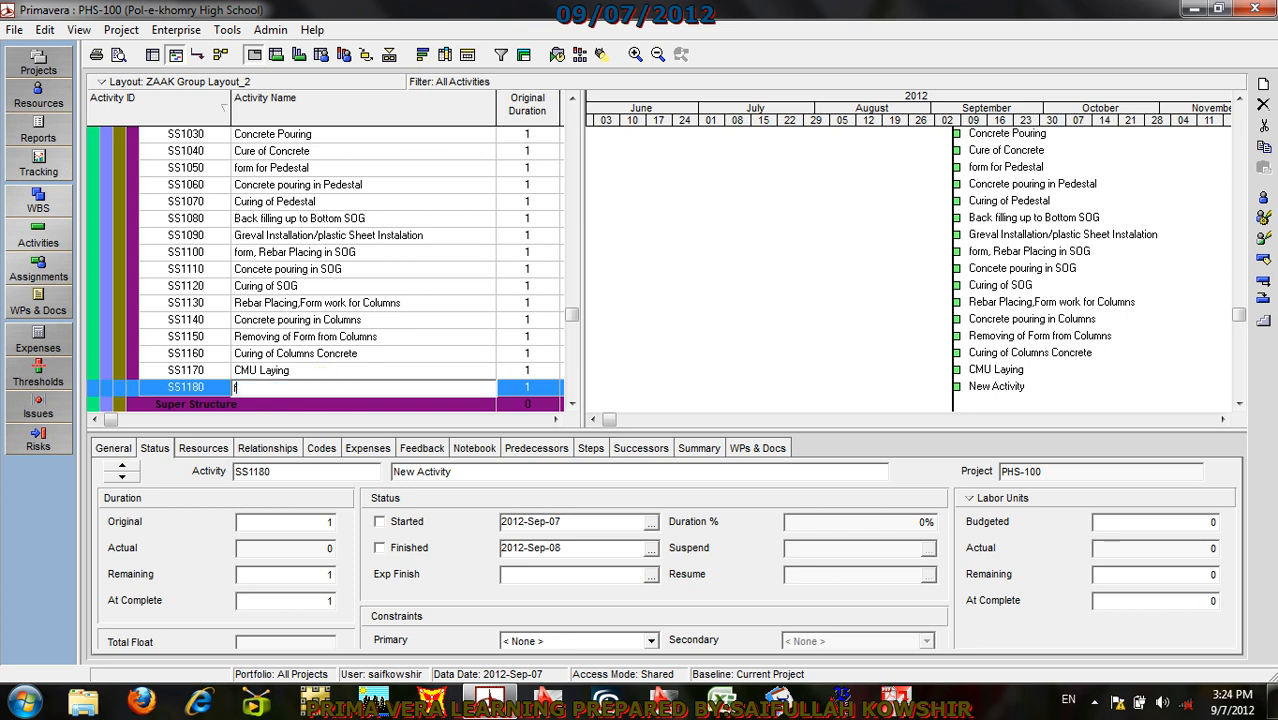
type("orm work for")
type("RS & RB")
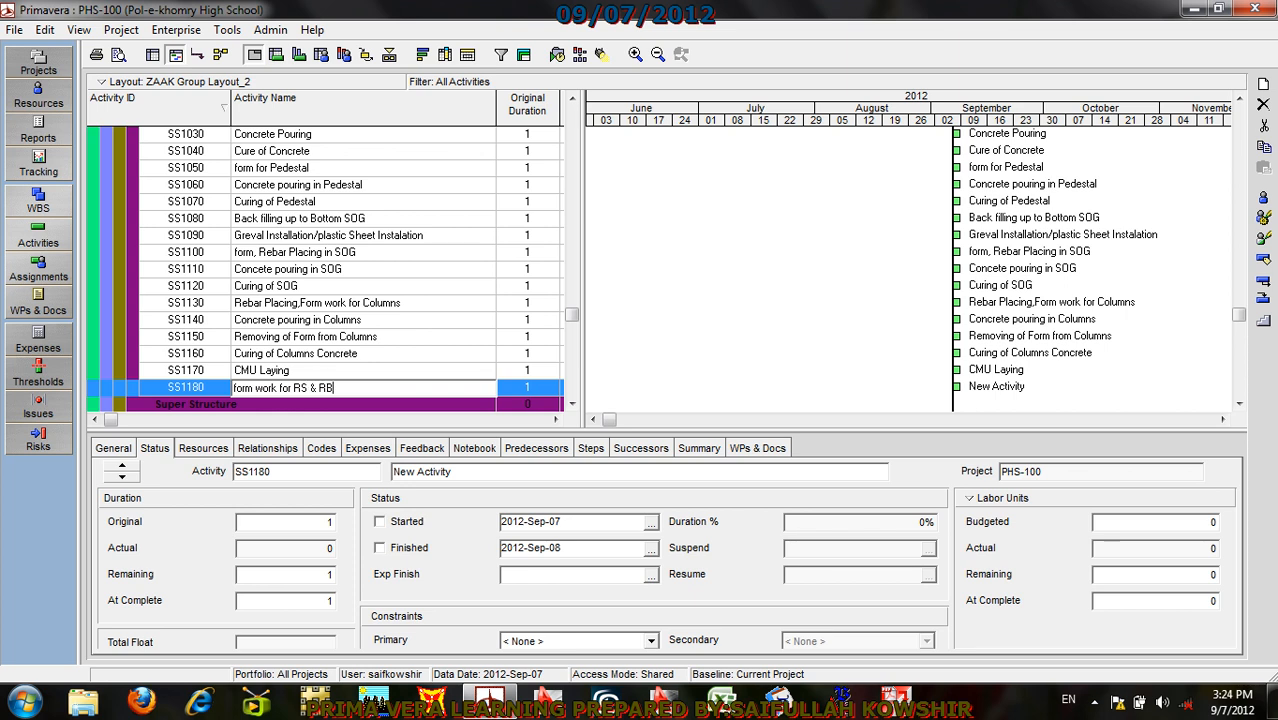
Step: Add a new activity after "form work for RS & RB" under Sub Structure, keeping the default name
left_click(197, 394)
right_click(197, 392)
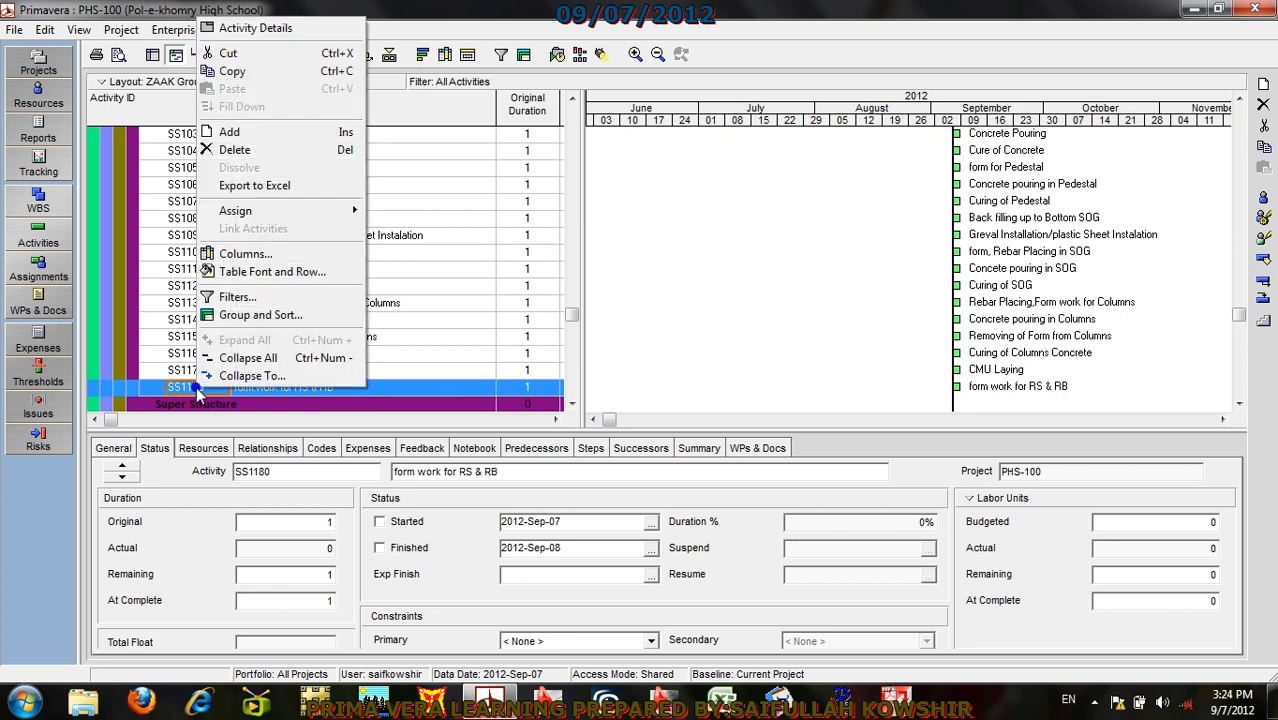
left_click(229, 133)
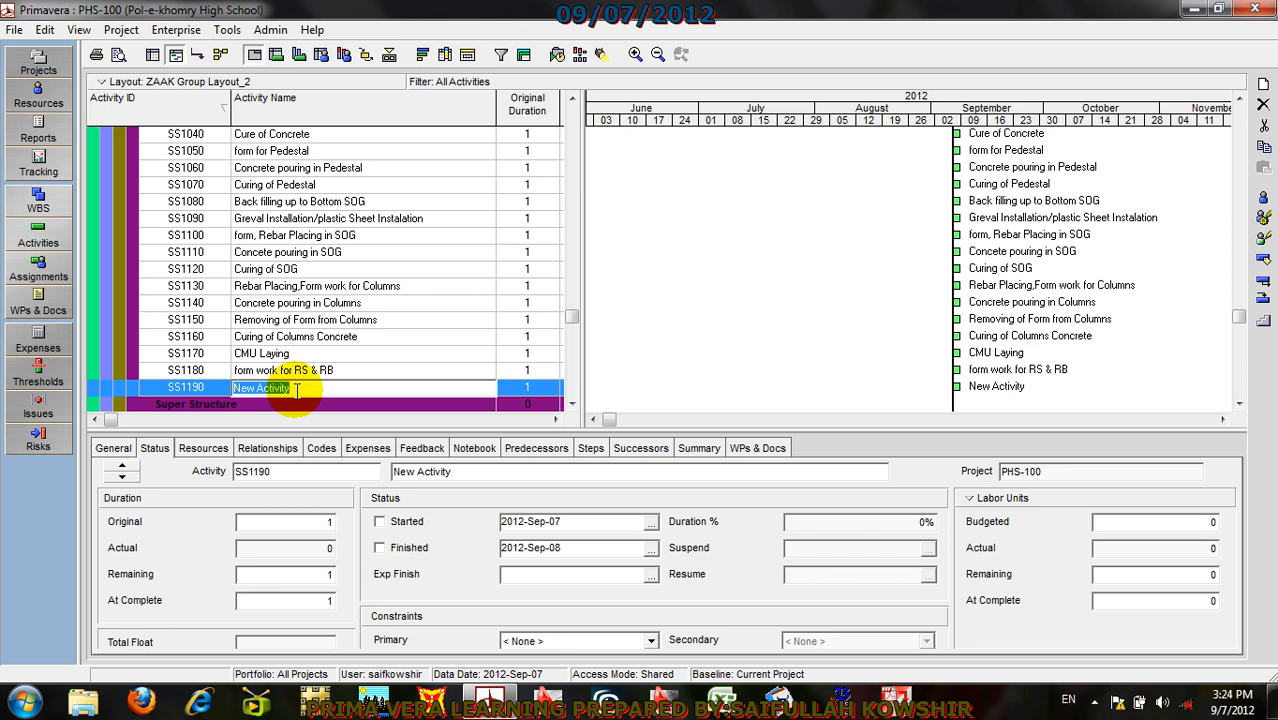
Step: Move activities SS1130 through SS1190, from "Rebar Placing,Form work for Columns" to the unnamed new one, from Sub Structure to Super Structure
left_click(262, 354)
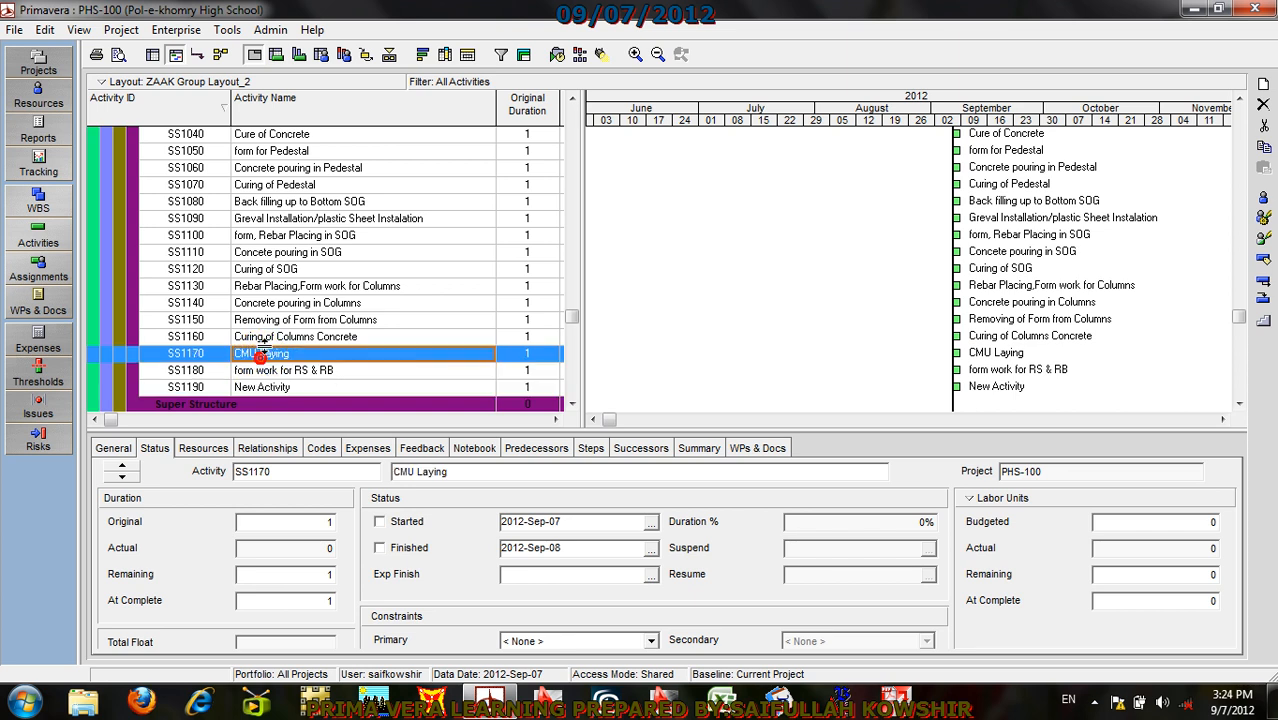
left_click(270, 302)
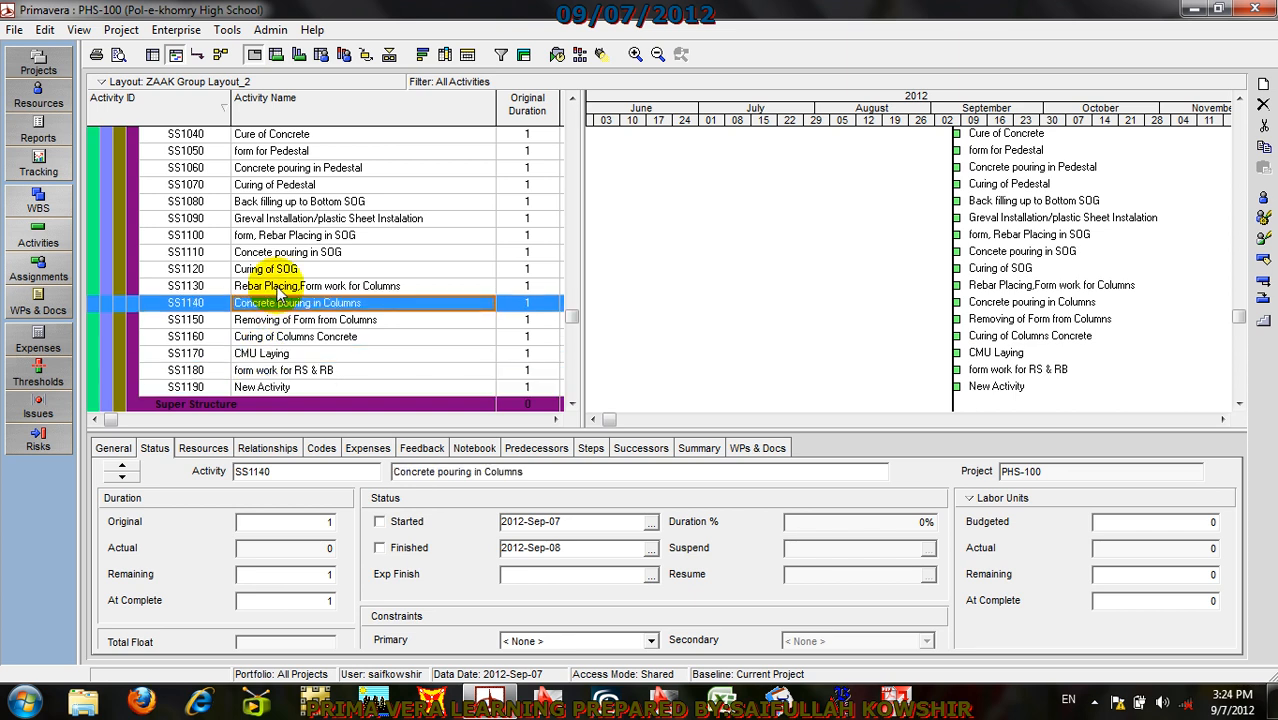
left_click(277, 287)
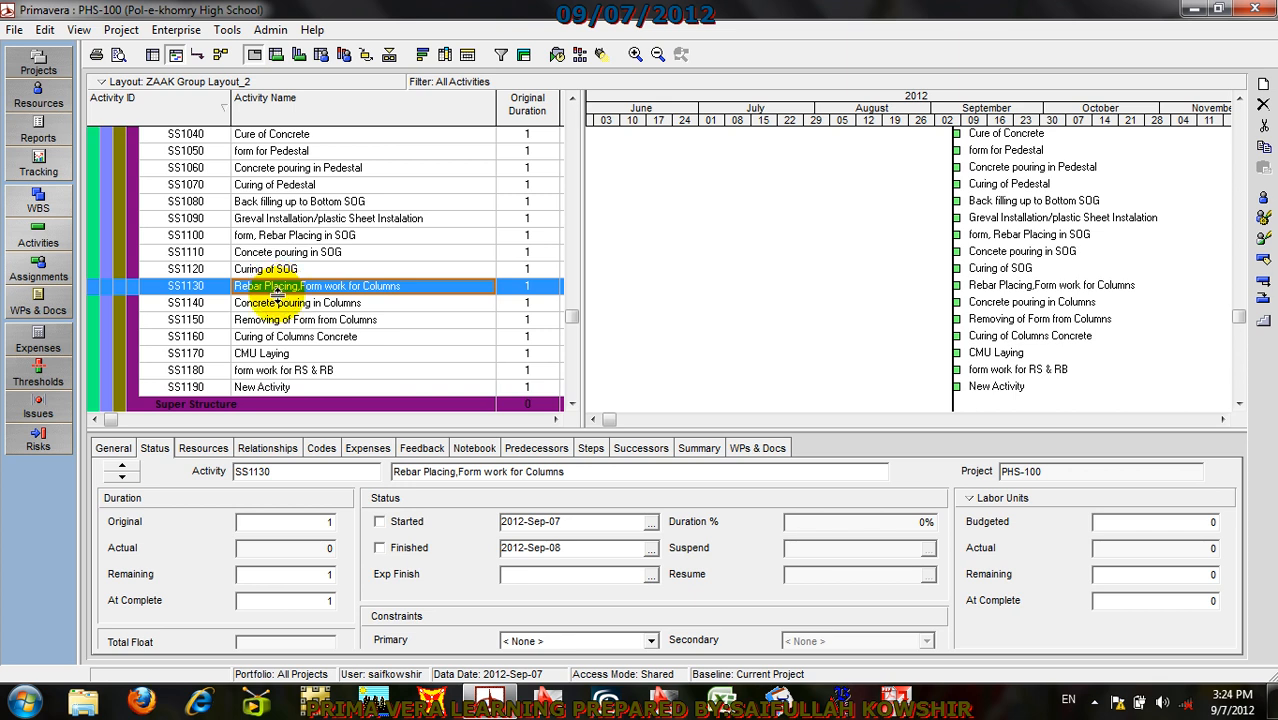
left_click_drag(270, 304, 270, 392)
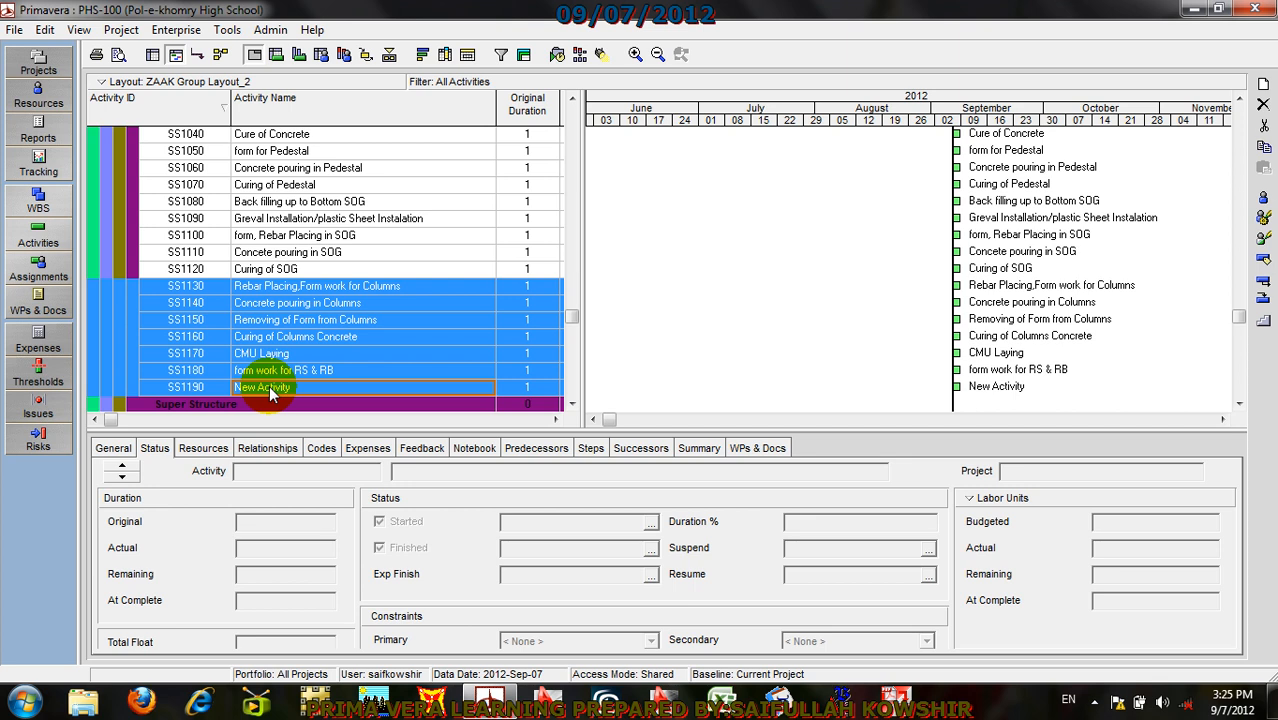
right_click(336, 313)
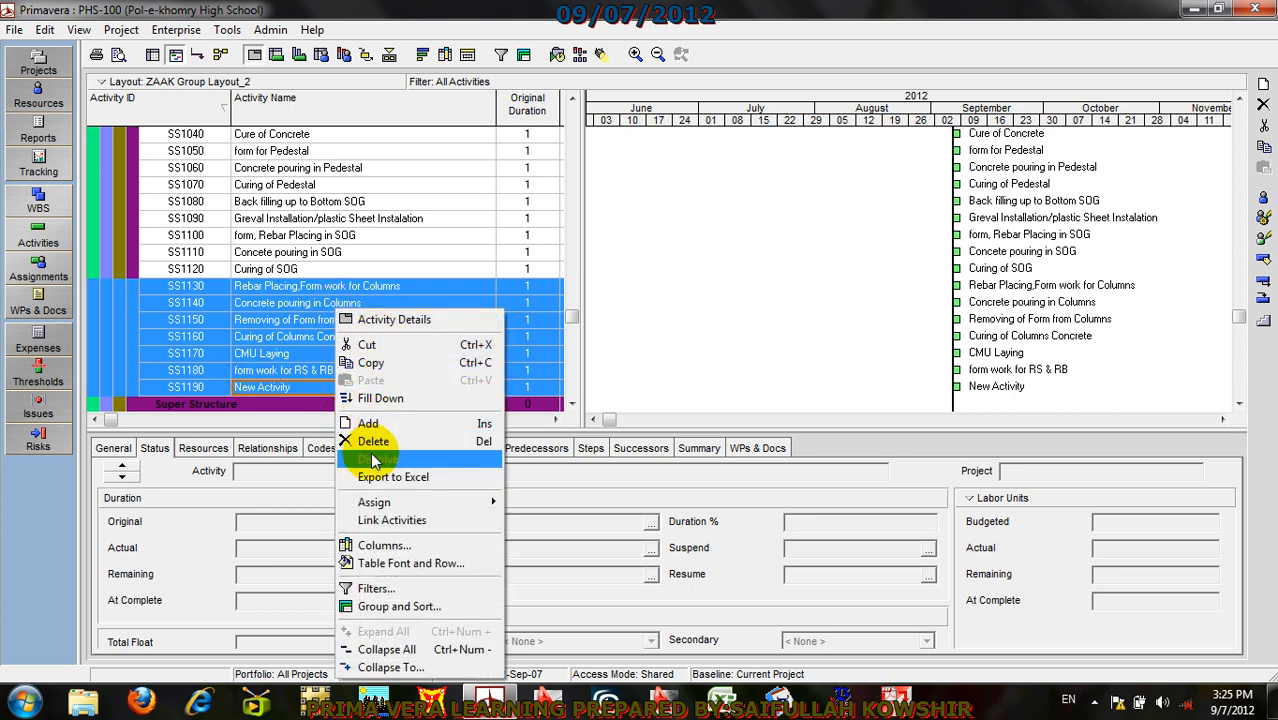
left_click(378, 345)
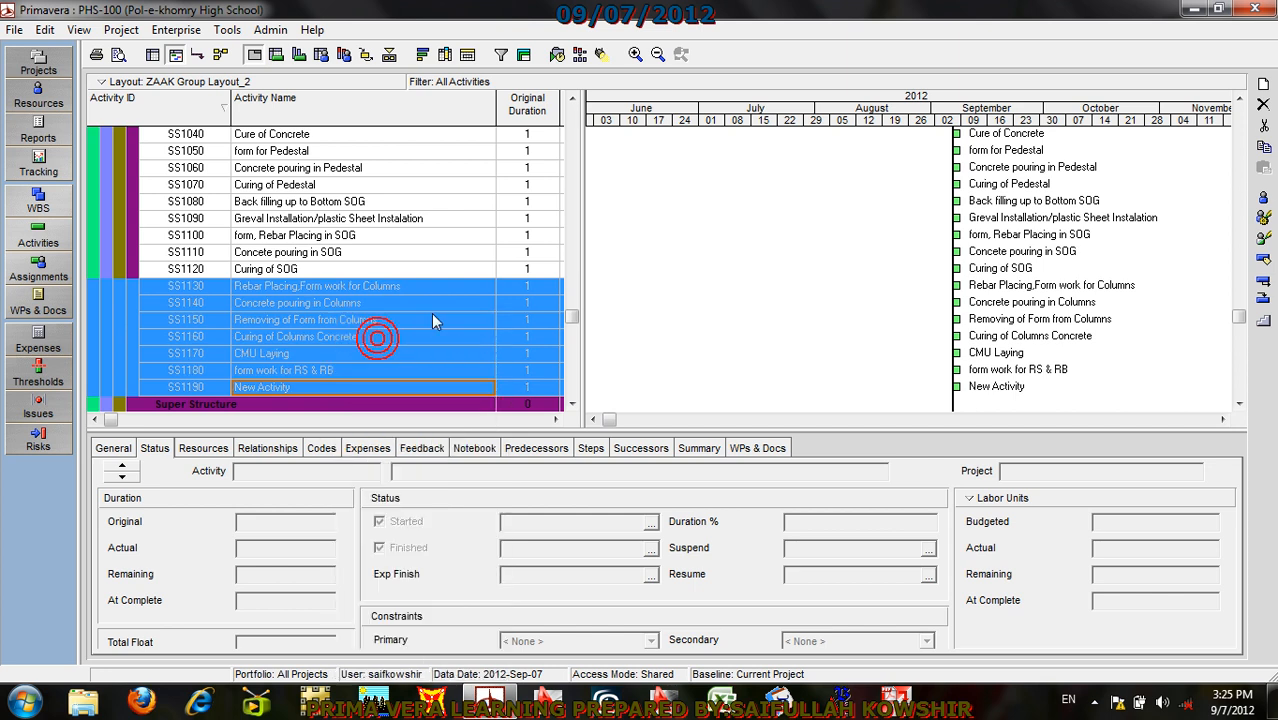
scroll(1230, 399, "down", 5)
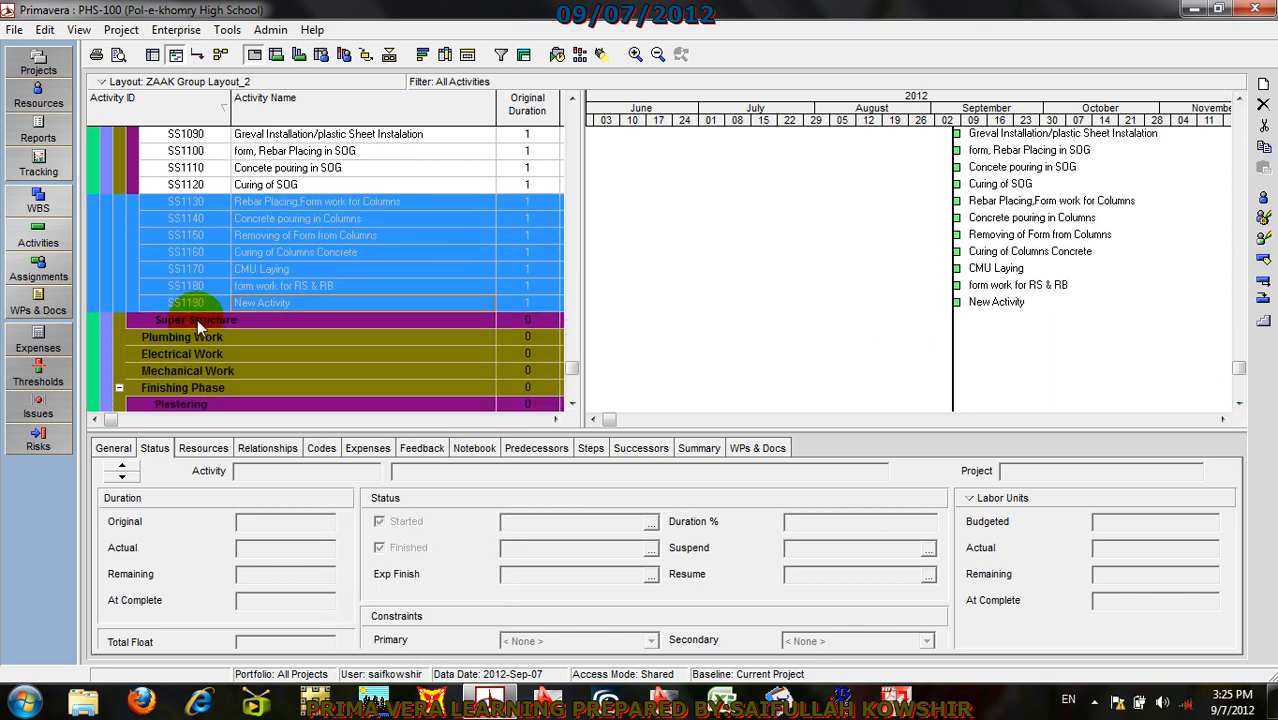
left_click(197, 320)
right_click(197, 319)
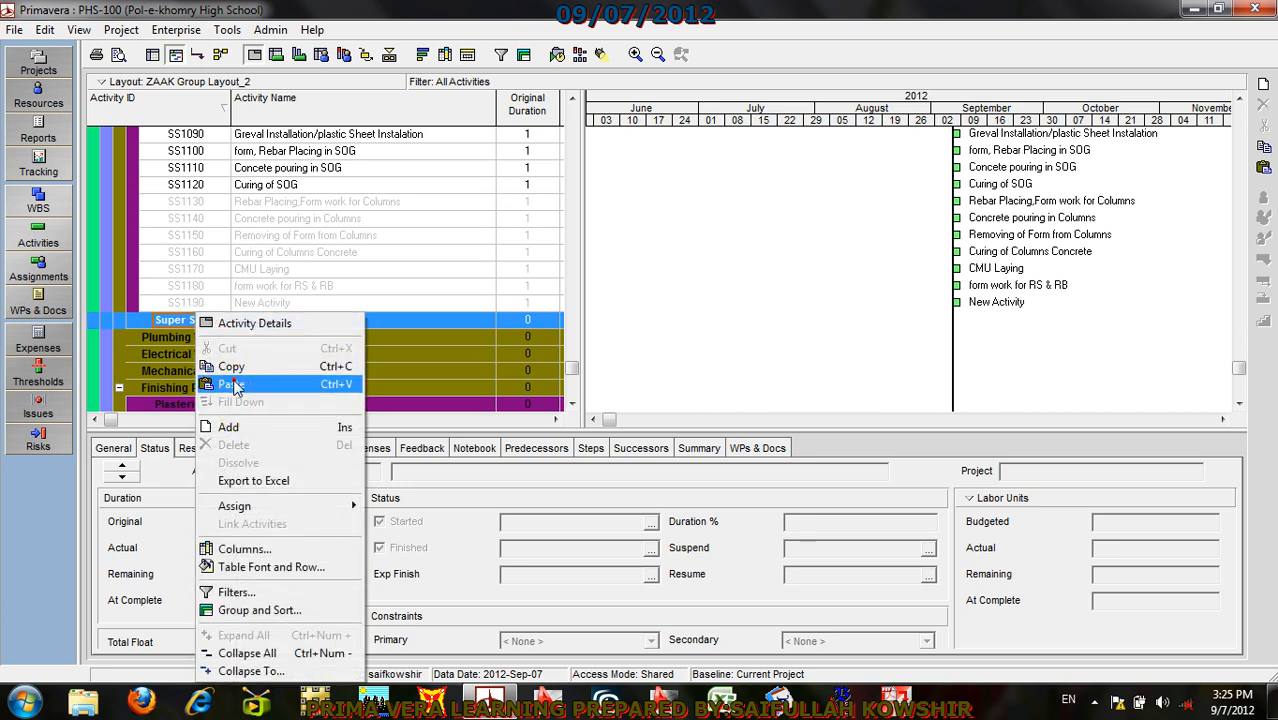
left_click(231, 384)
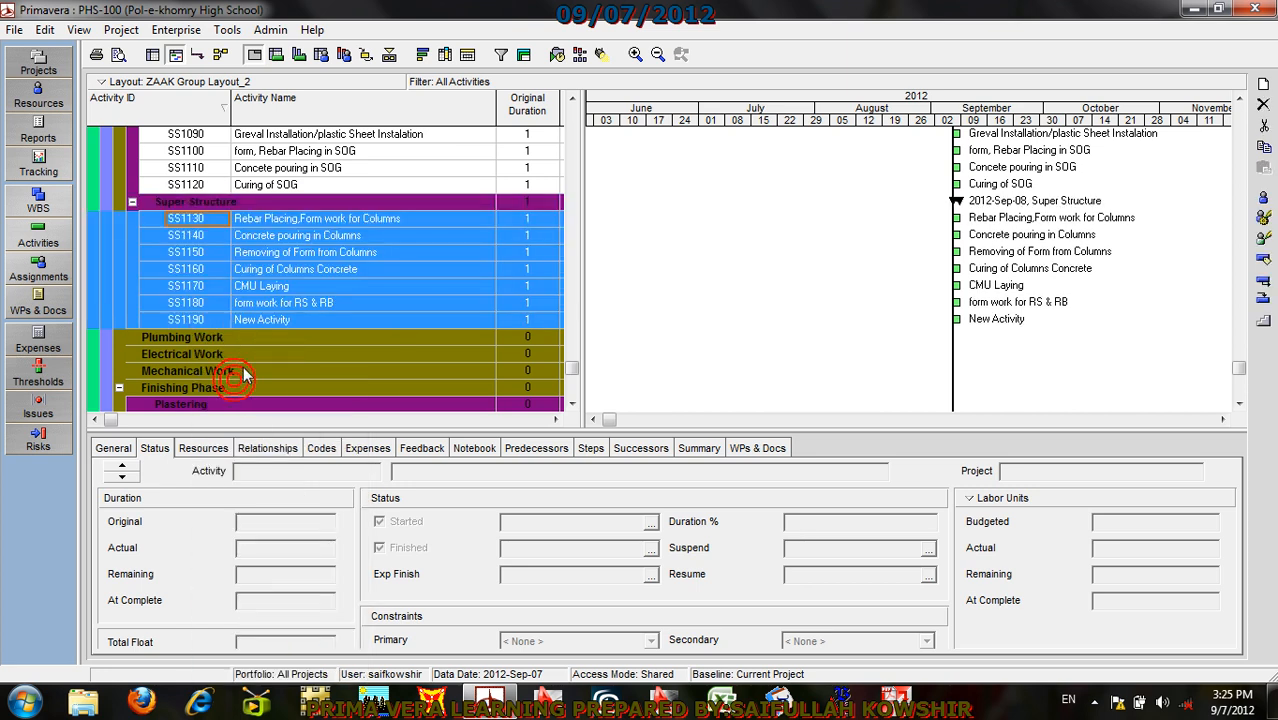
Step: Rename the new activity SS1190 under Super Structure as "Rebar Placing in RB & RS"
left_click(178, 220)
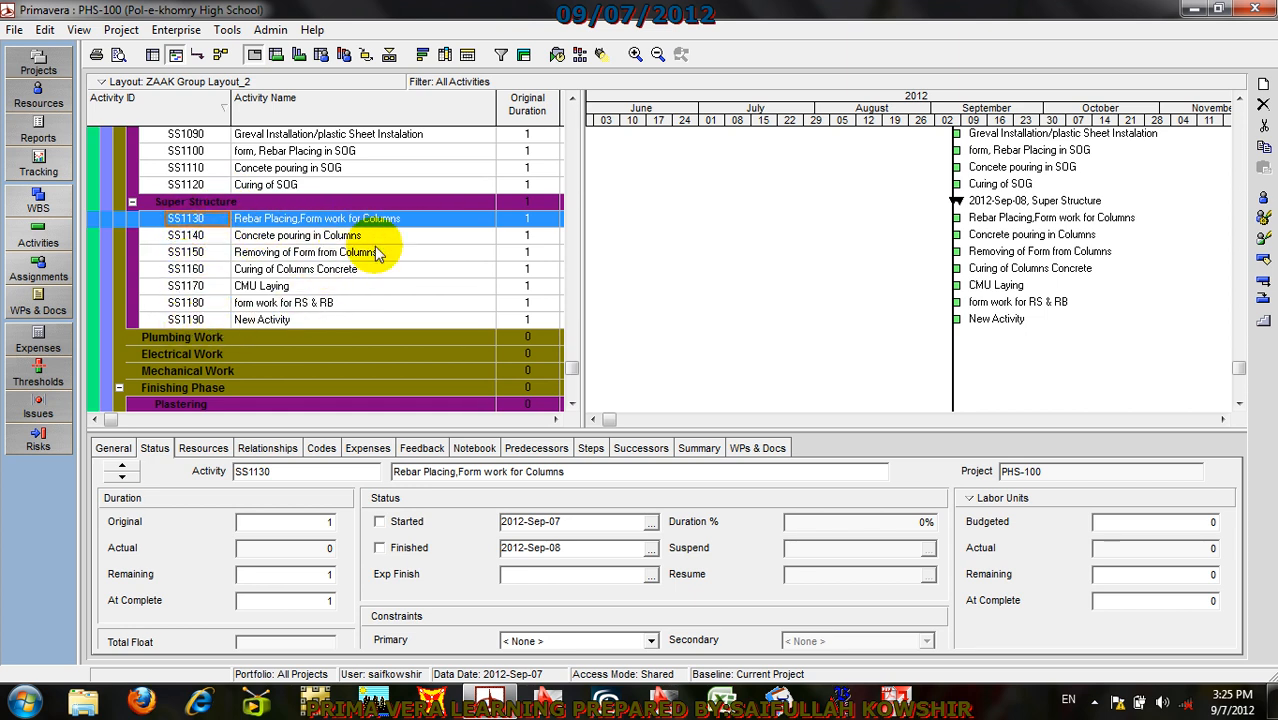
double_click(294, 320)
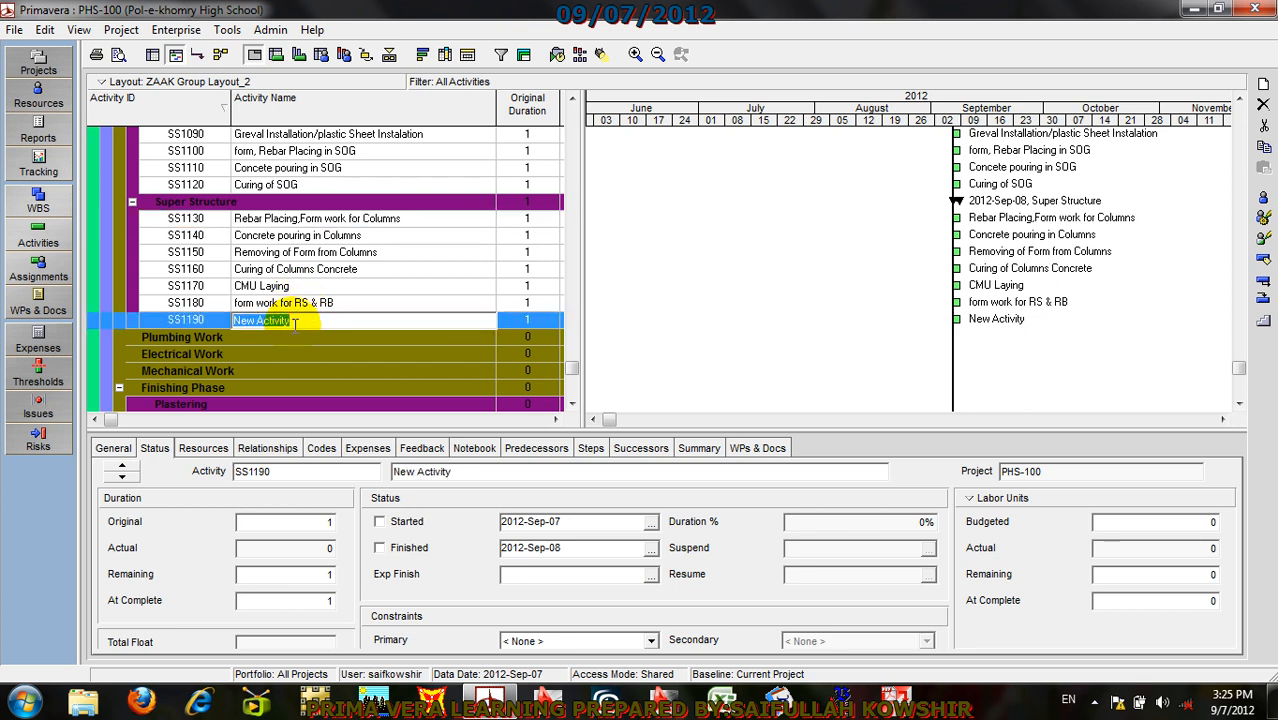
type("Rebar Placing in ")
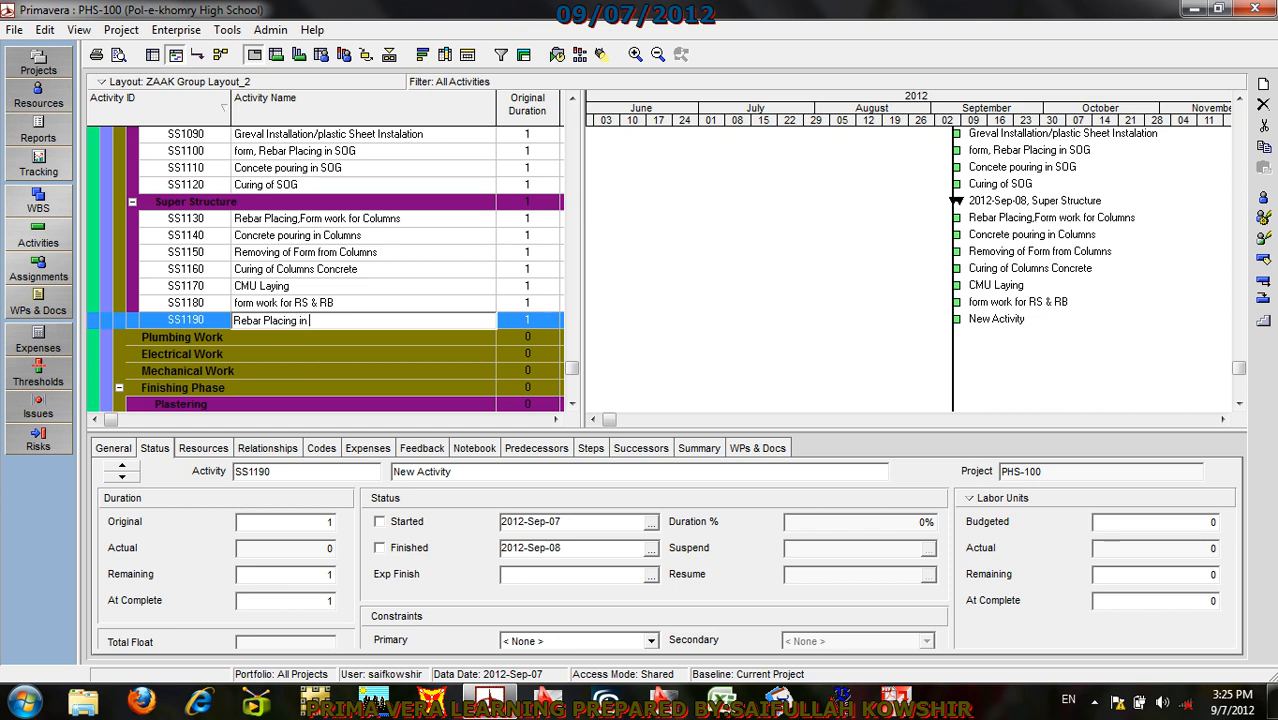
type("RB & RS")
left_click(191, 317)
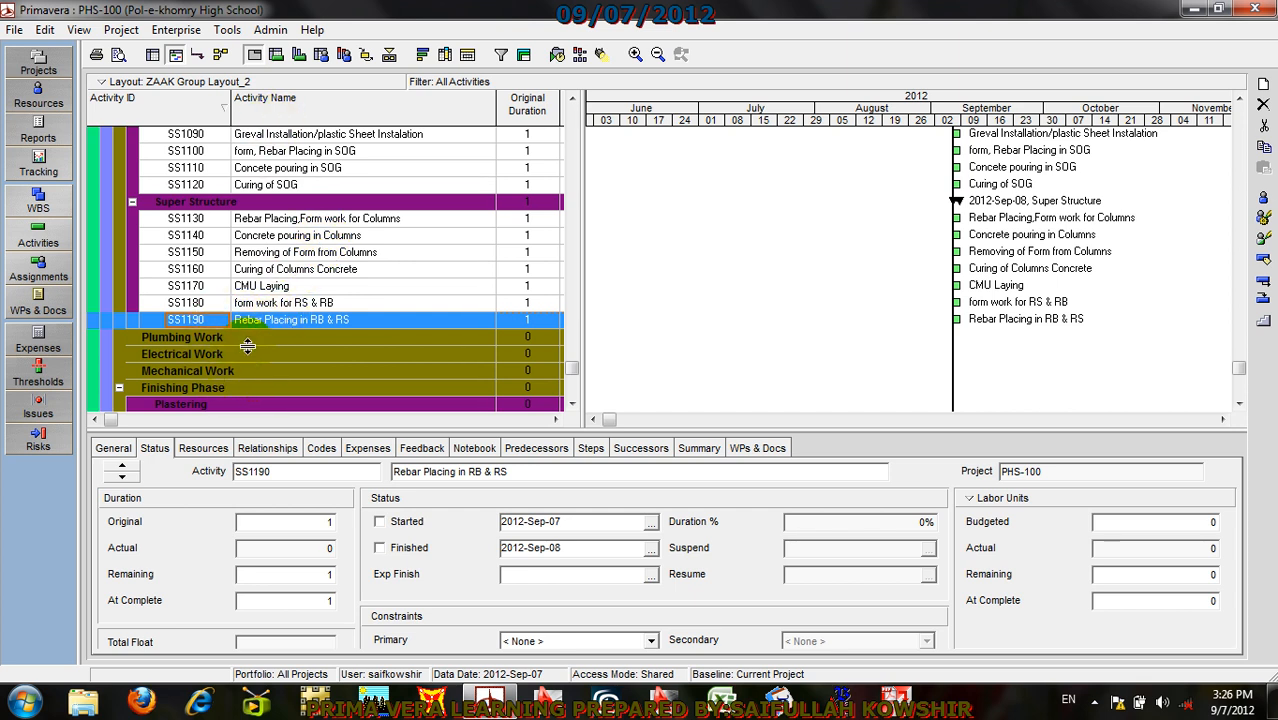
Step: Add an activity named "Concrete pouring in RS&RB" after "Rebar Placing in RB & RS" under Super Structure
scroll(300, 156, "up", 1)
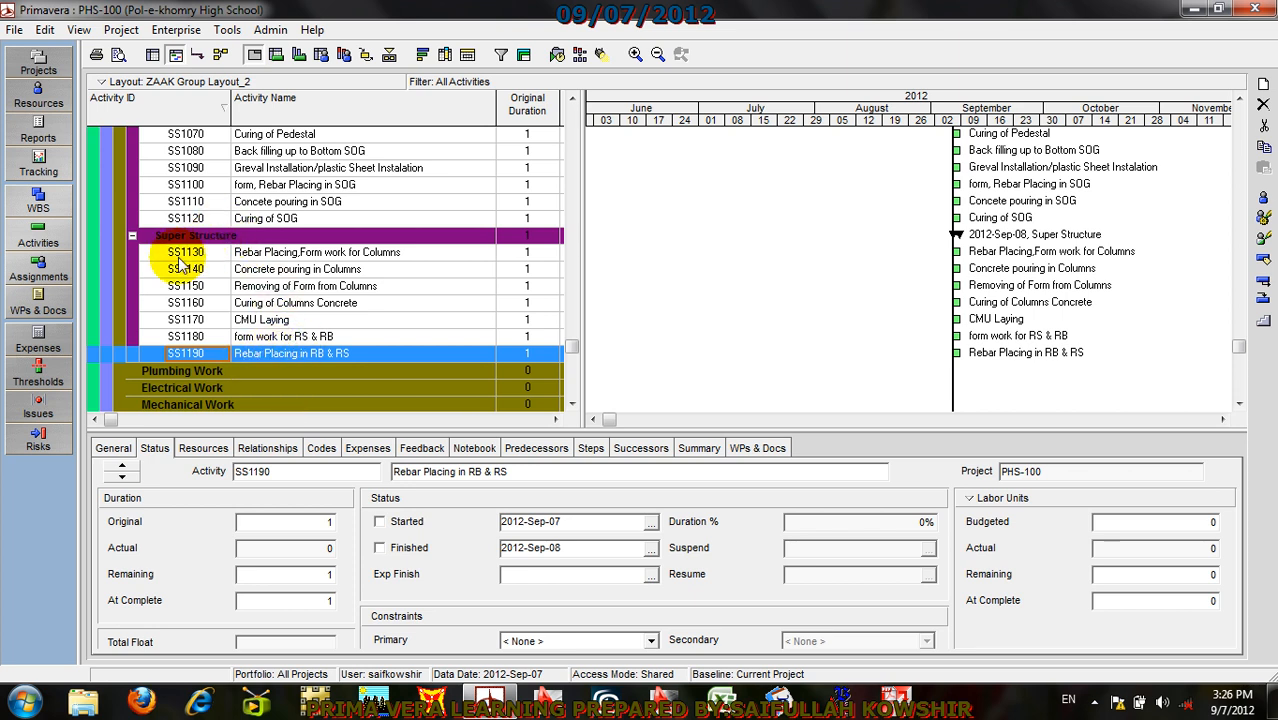
right_click(213, 354)
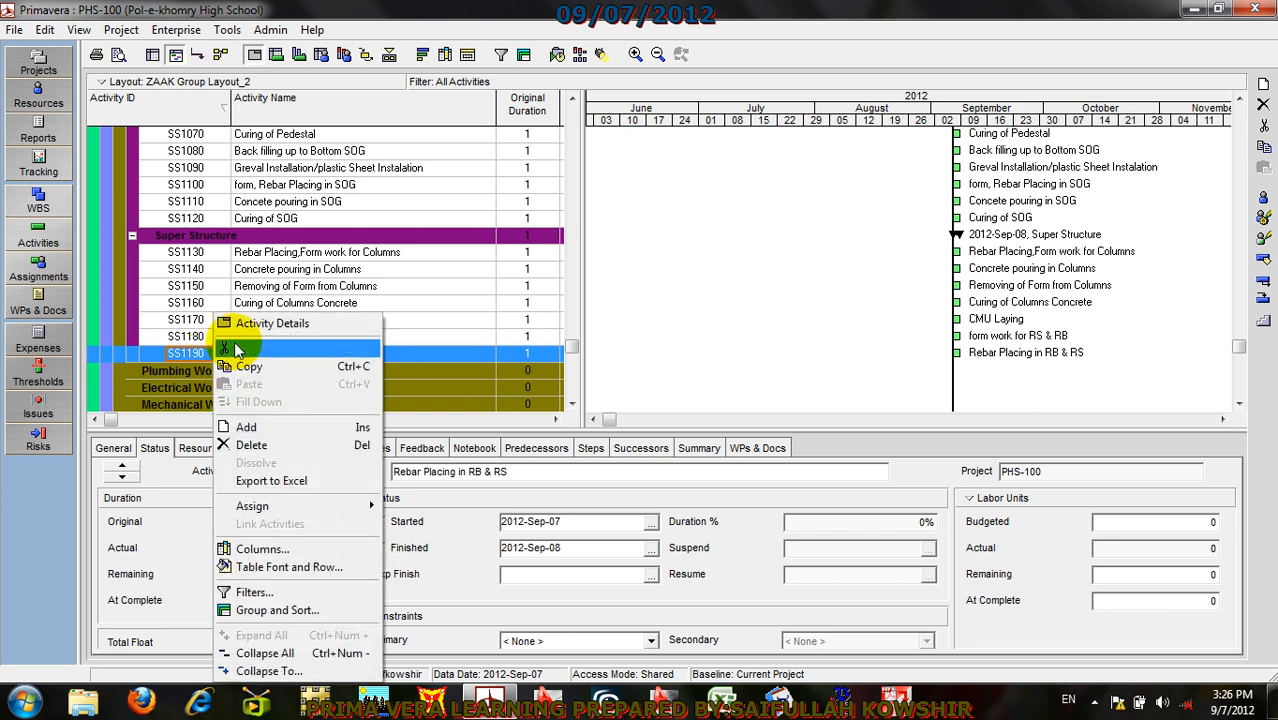
left_click(245, 417)
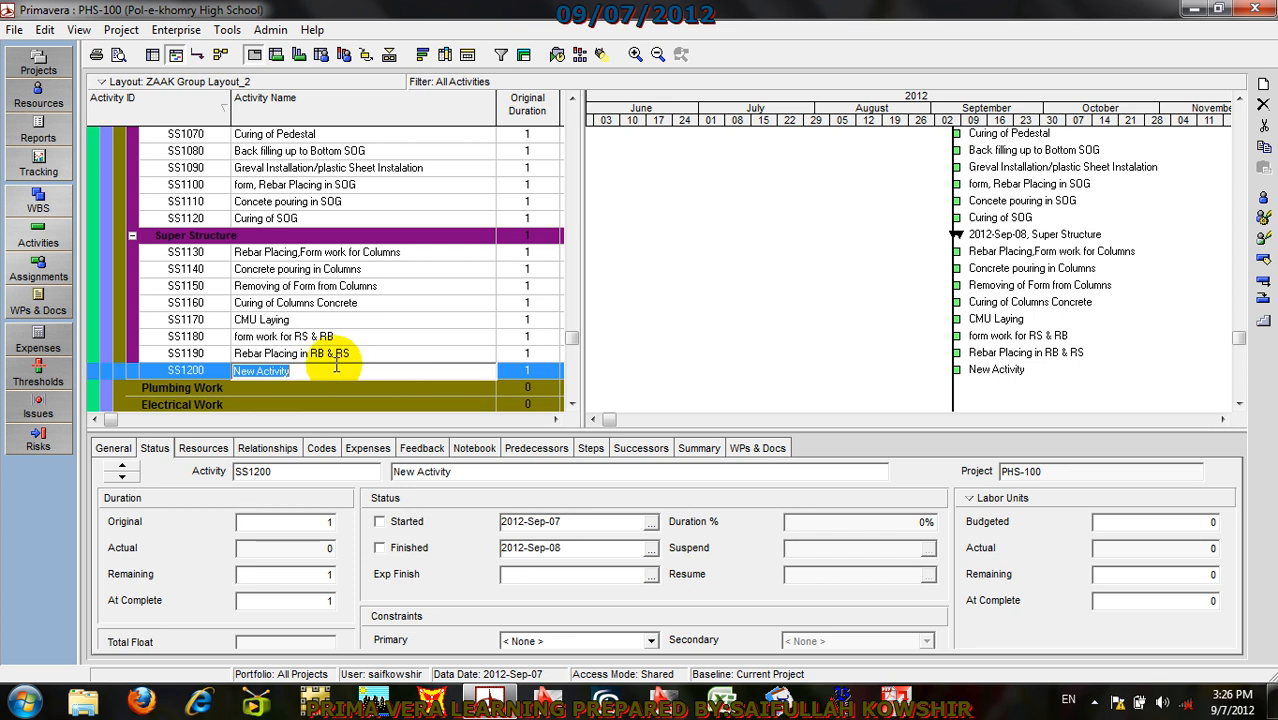
type("Con")
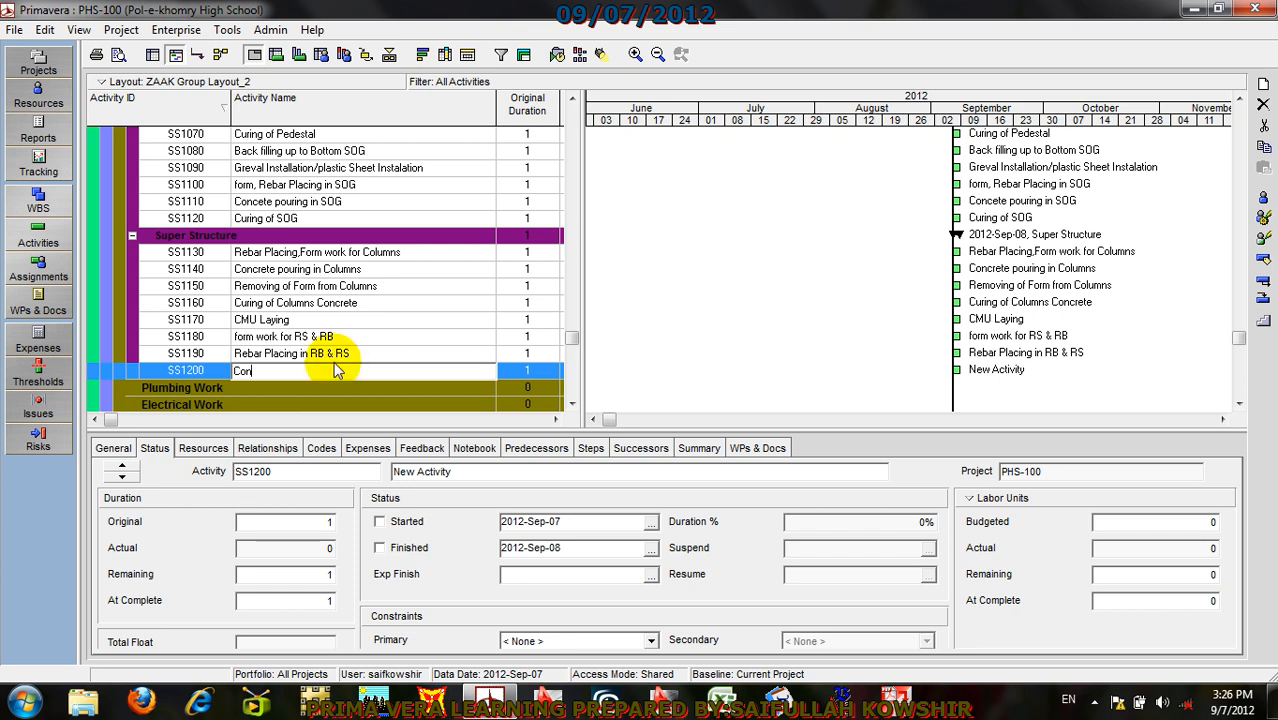
type("creteb")
key("BackSpace")
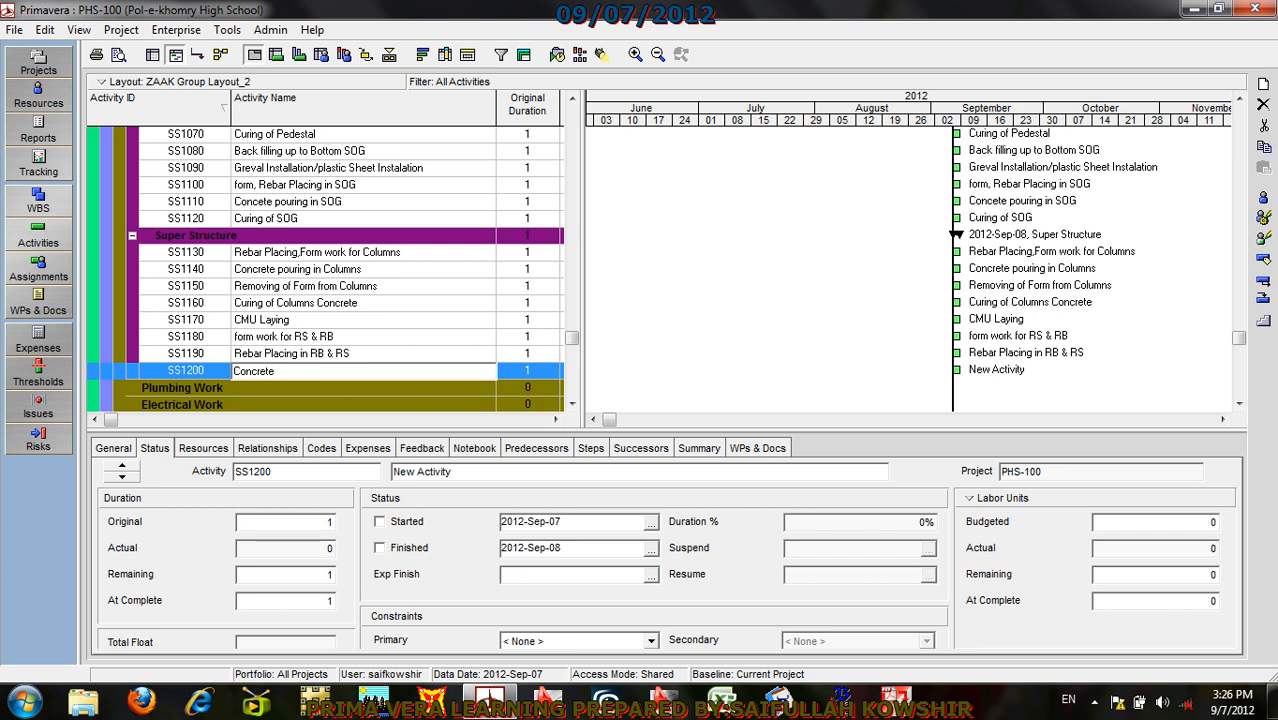
type("pouring in RS&RB")
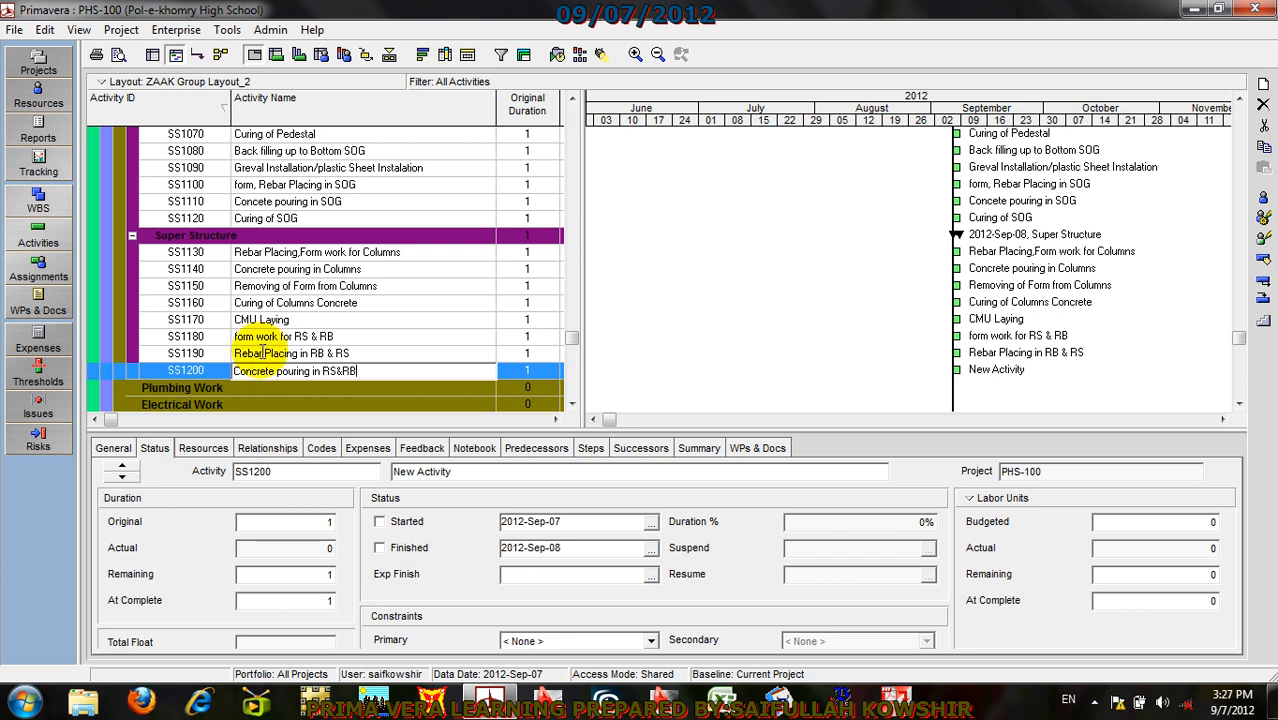
left_click(197, 374)
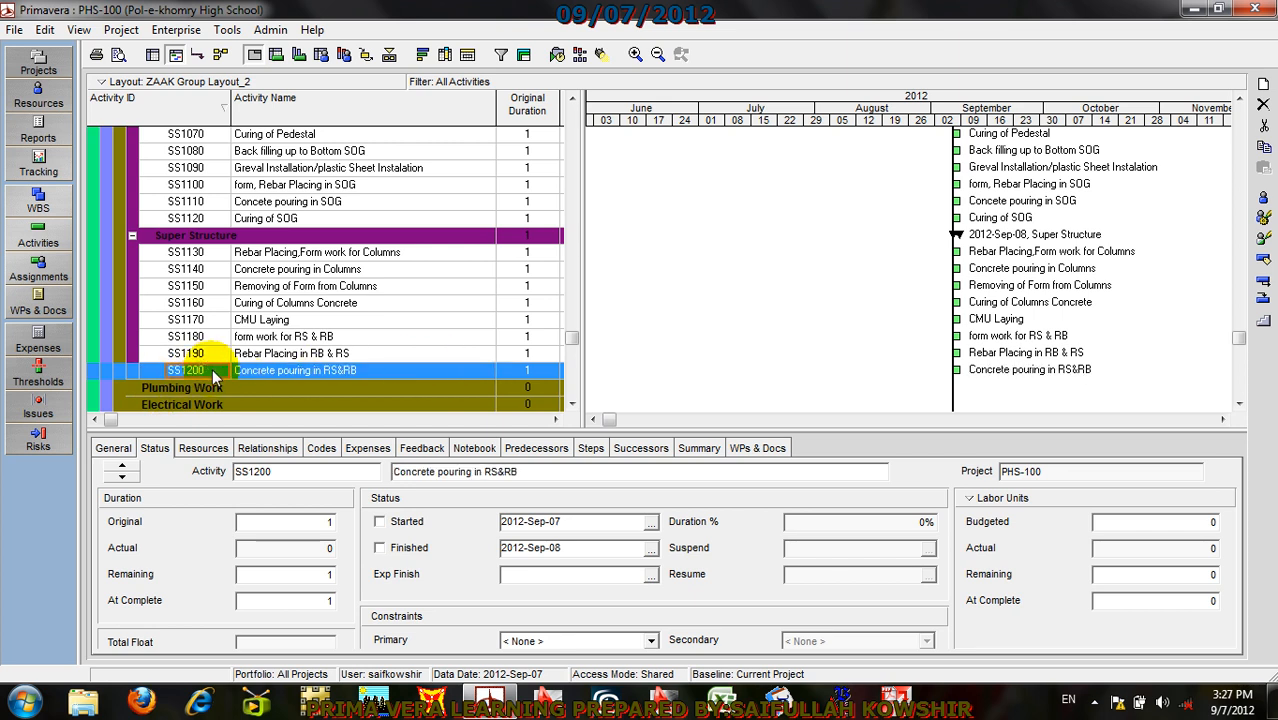
Step: Add an activity named "Curing of RS&RB" after "Concrete pouring in RS&RB" under Super Structure
right_click(212, 368)
left_click(277, 428)
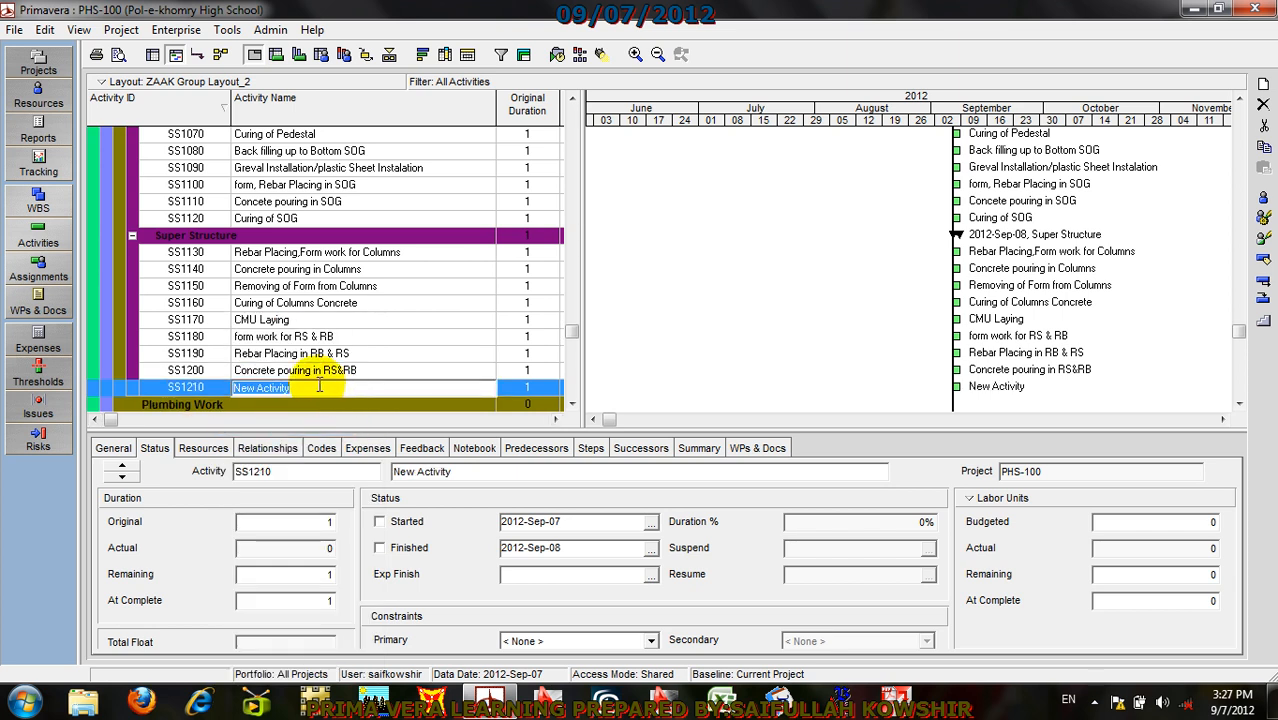
type("Curing of RS&RB")
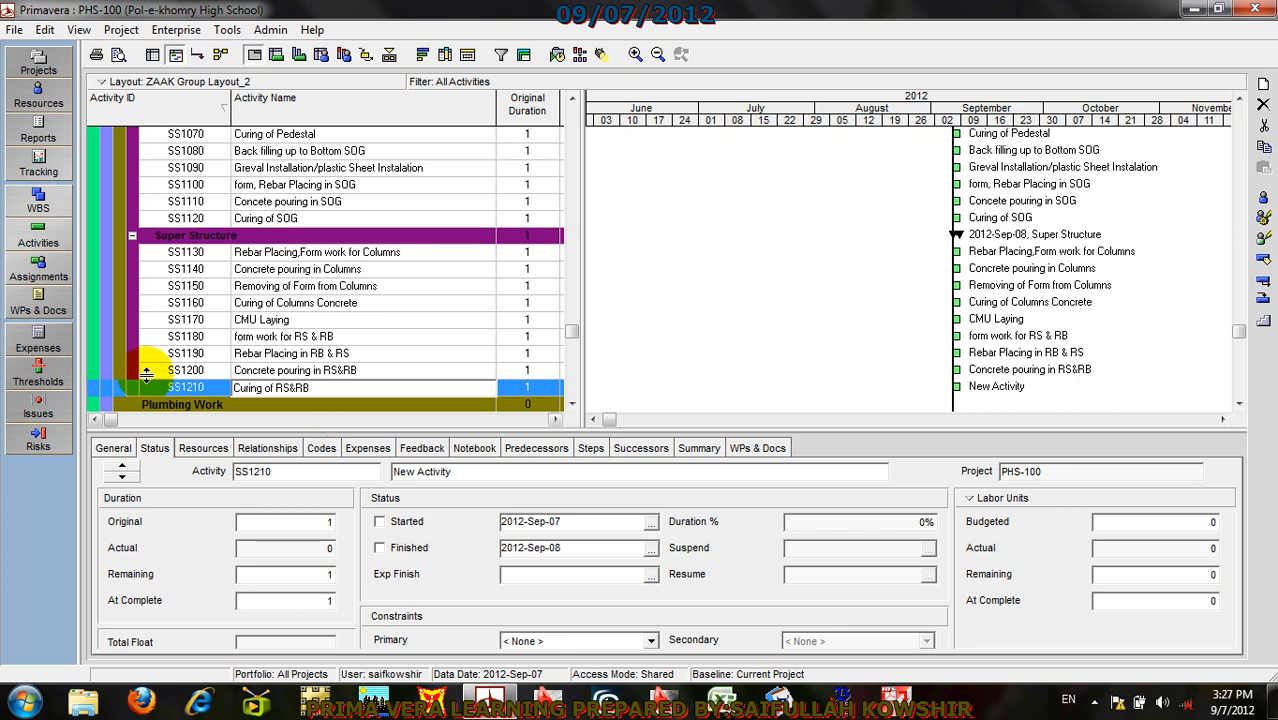
Step: Add an activity named "Parapet Wall Work" after "Curing of RS&RB" under Super Structure
right_click(190, 387)
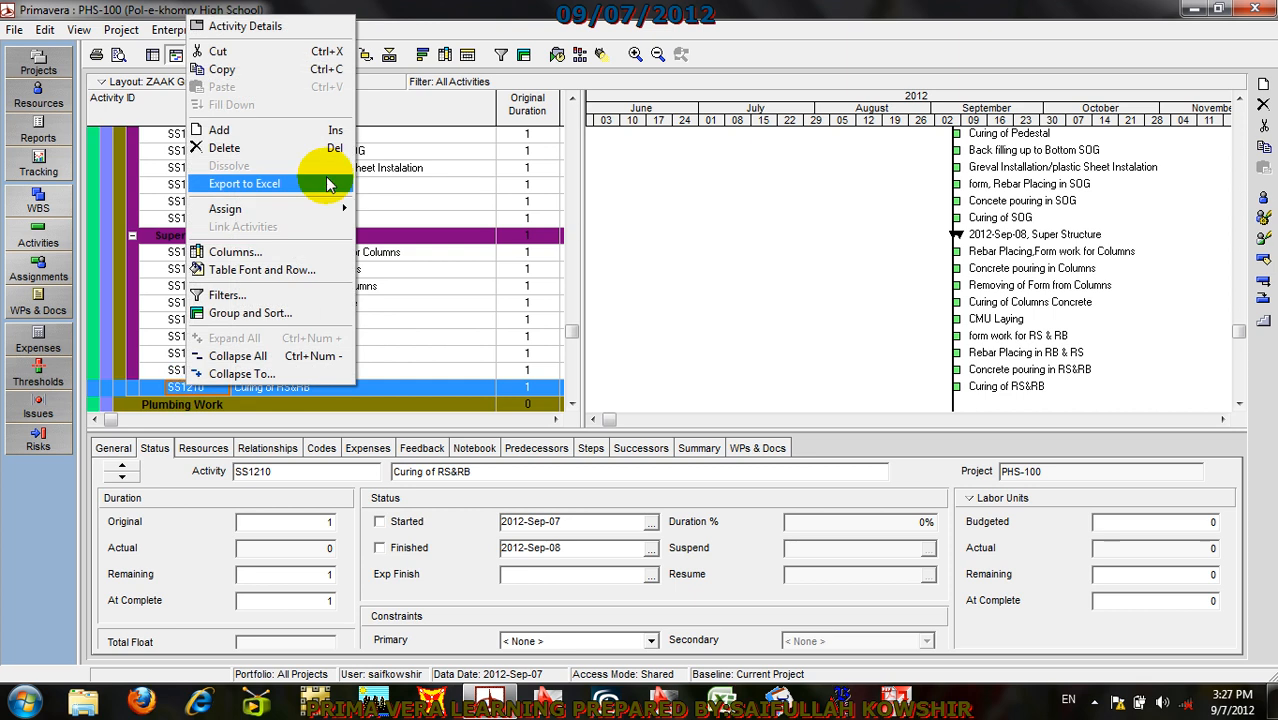
left_click(308, 130)
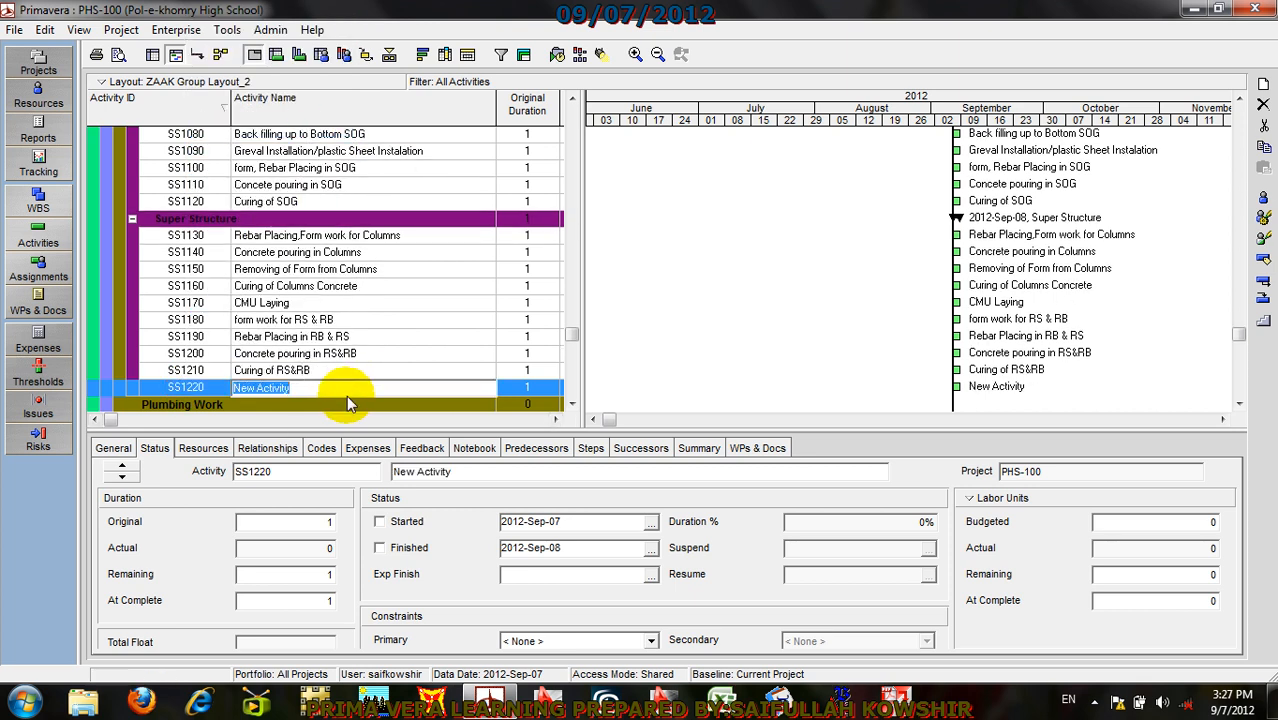
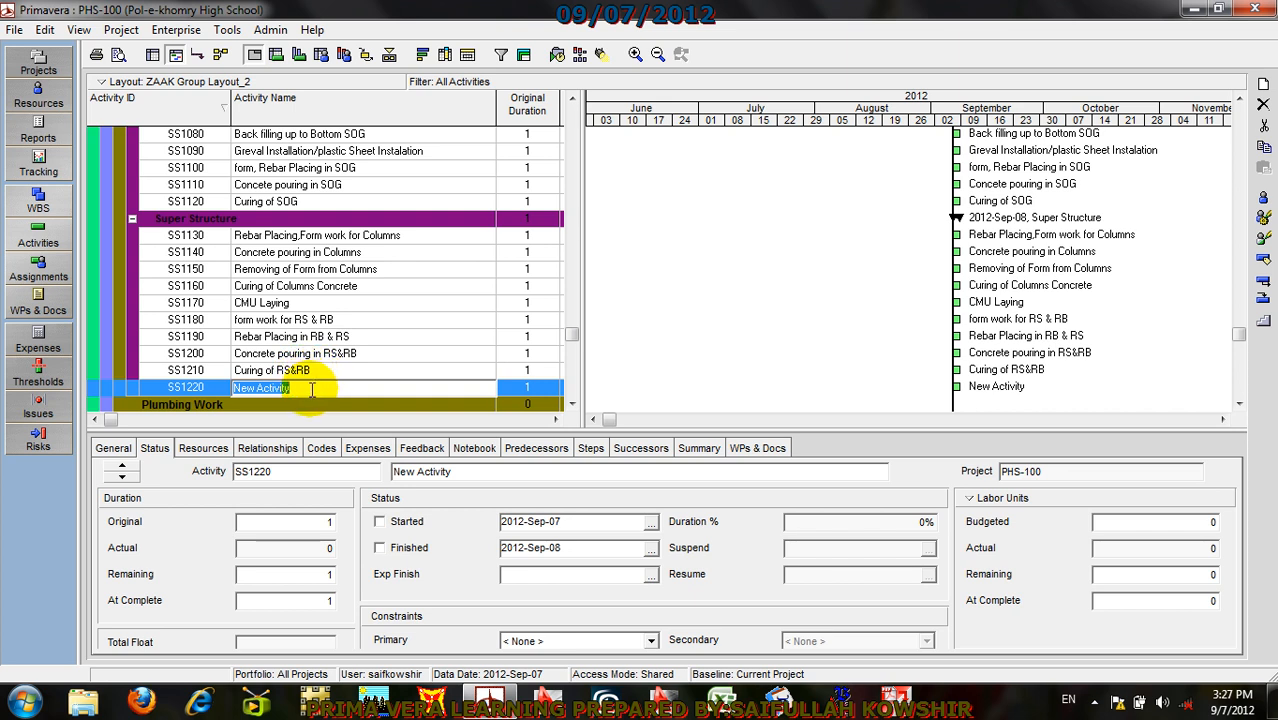
type("C")
key("BackSpace")
type("Para")
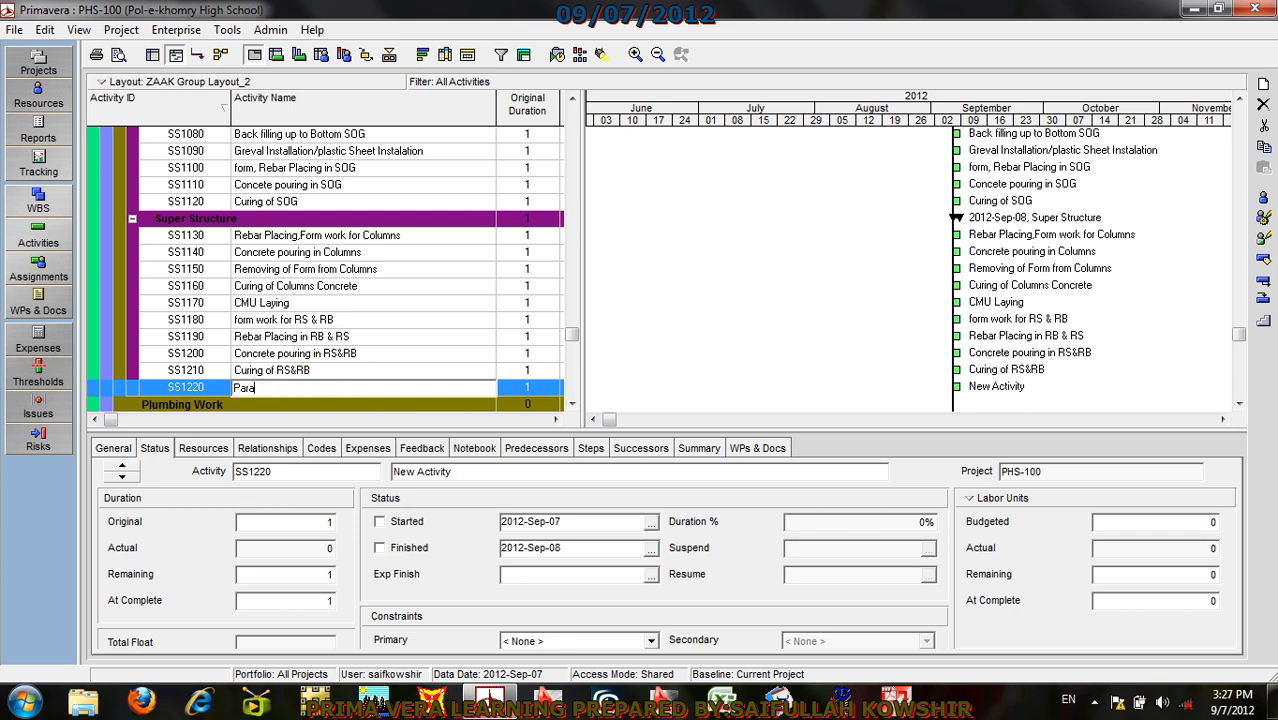
type("pet Wall Work")
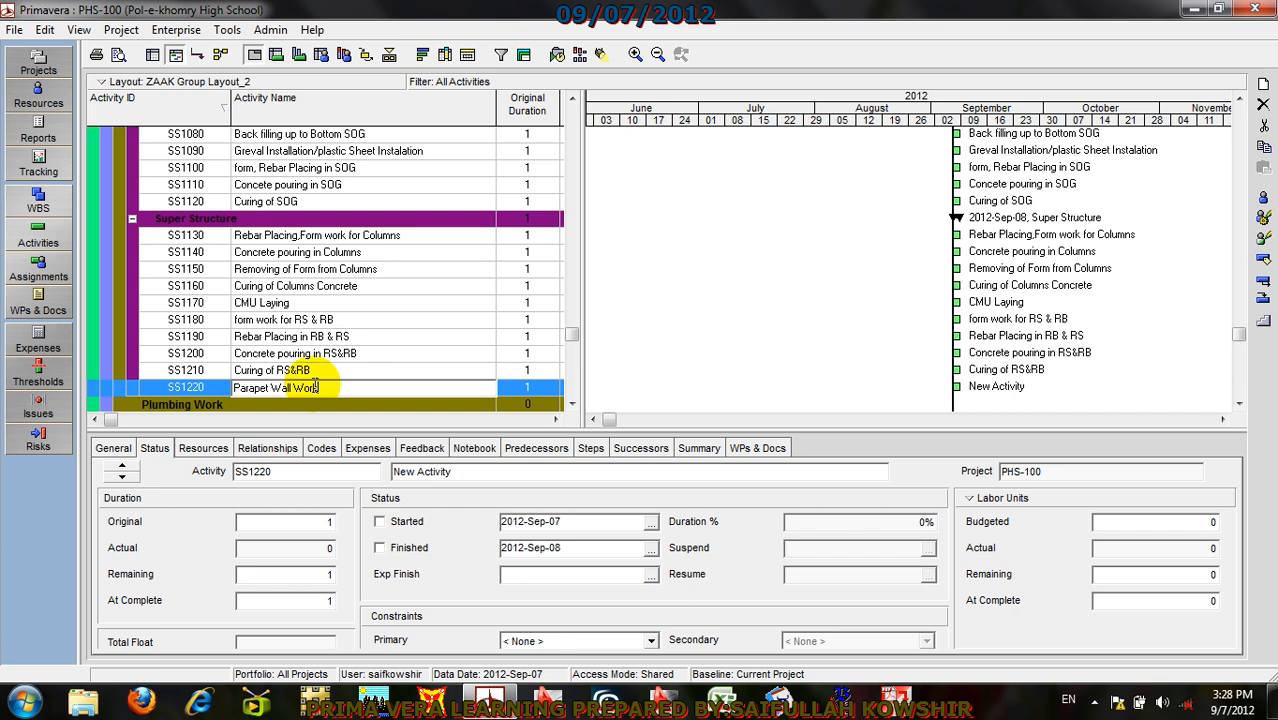
key("Return")
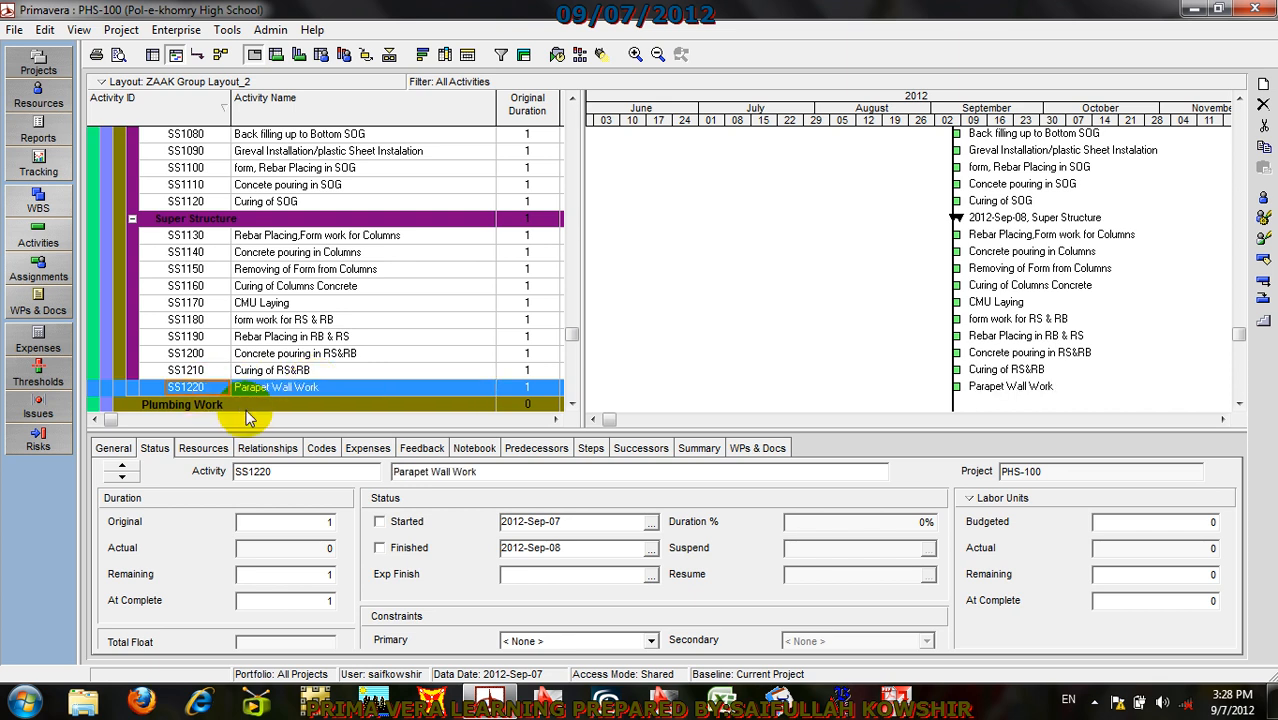
scroll(267, 385, "down", 2)
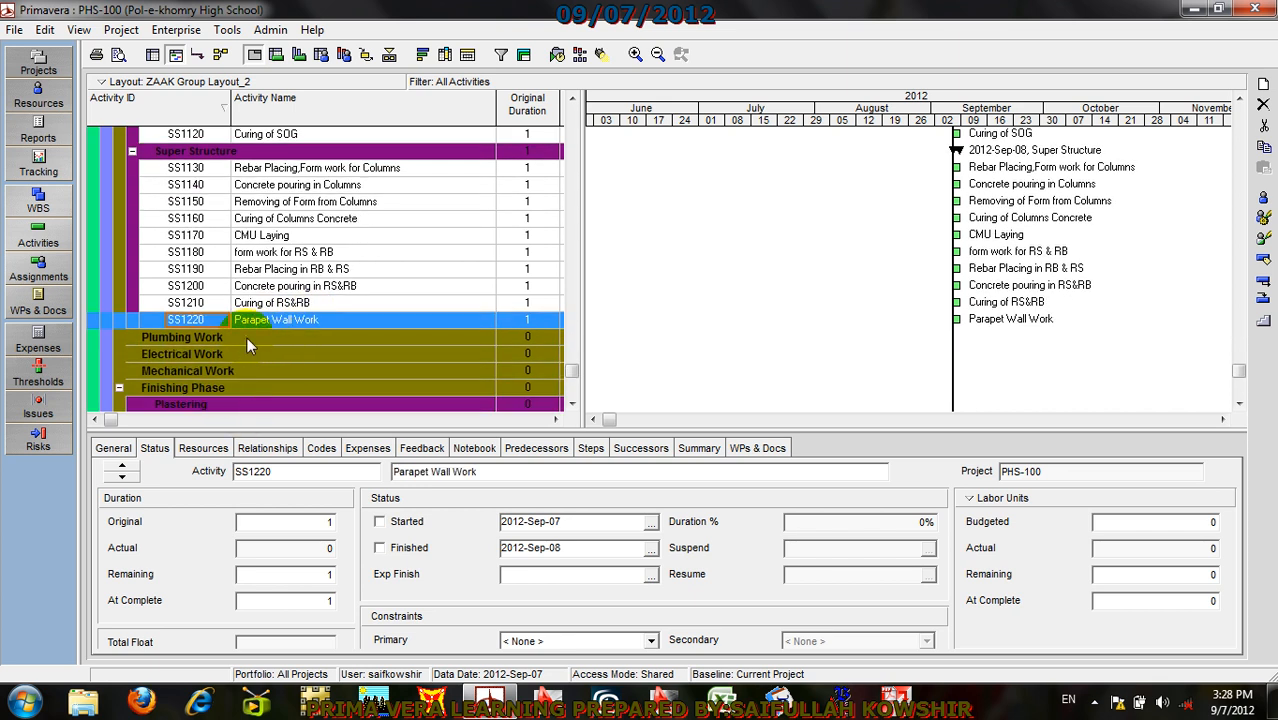
left_click(246, 338)
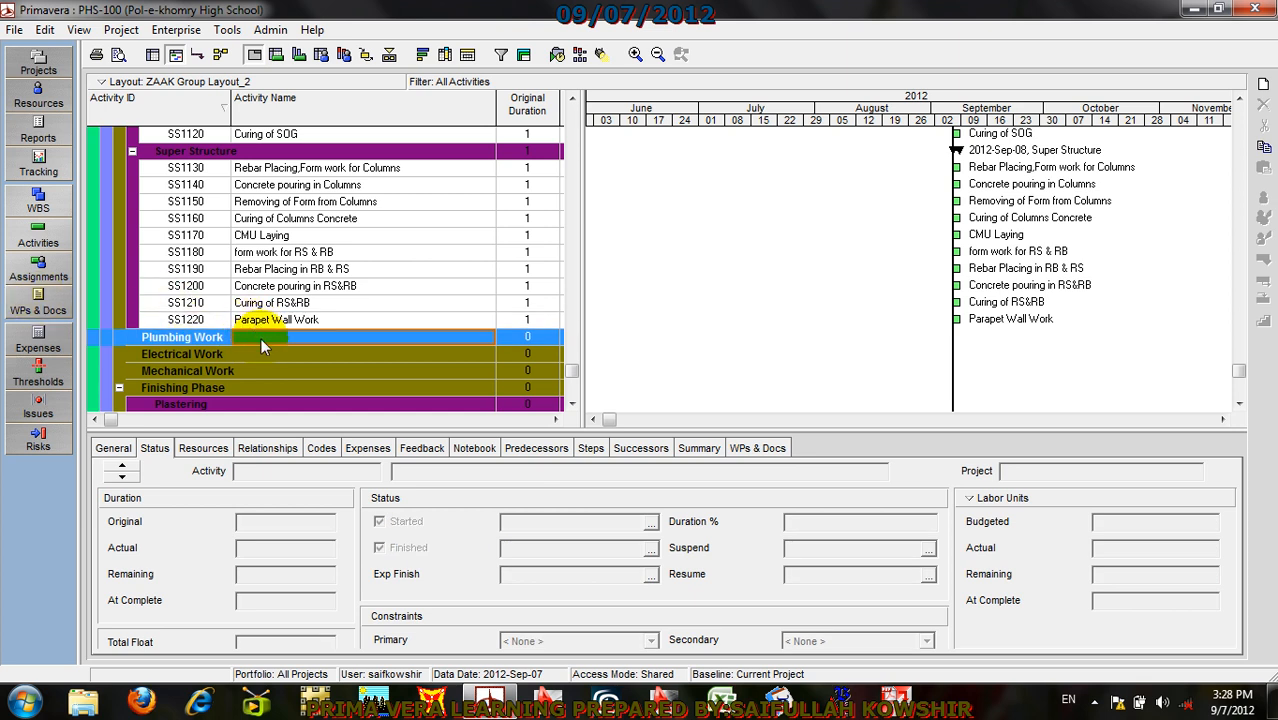
right_click(265, 336)
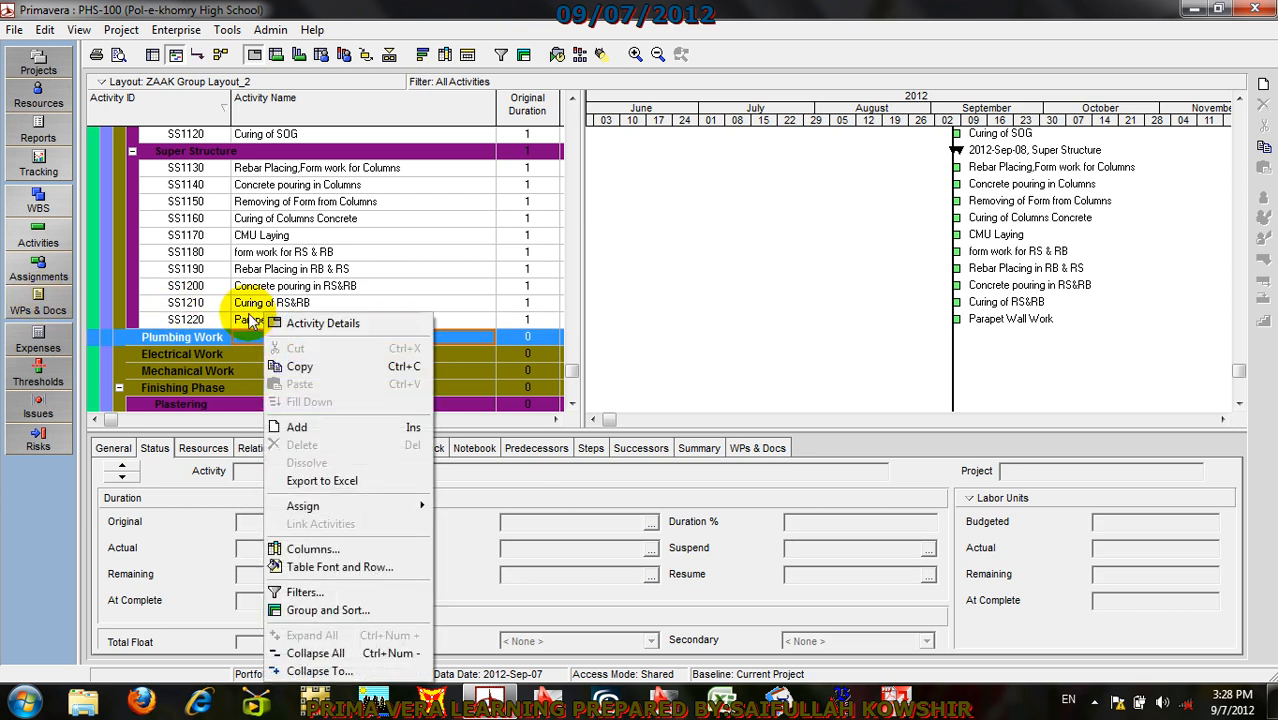
left_click(246, 320)
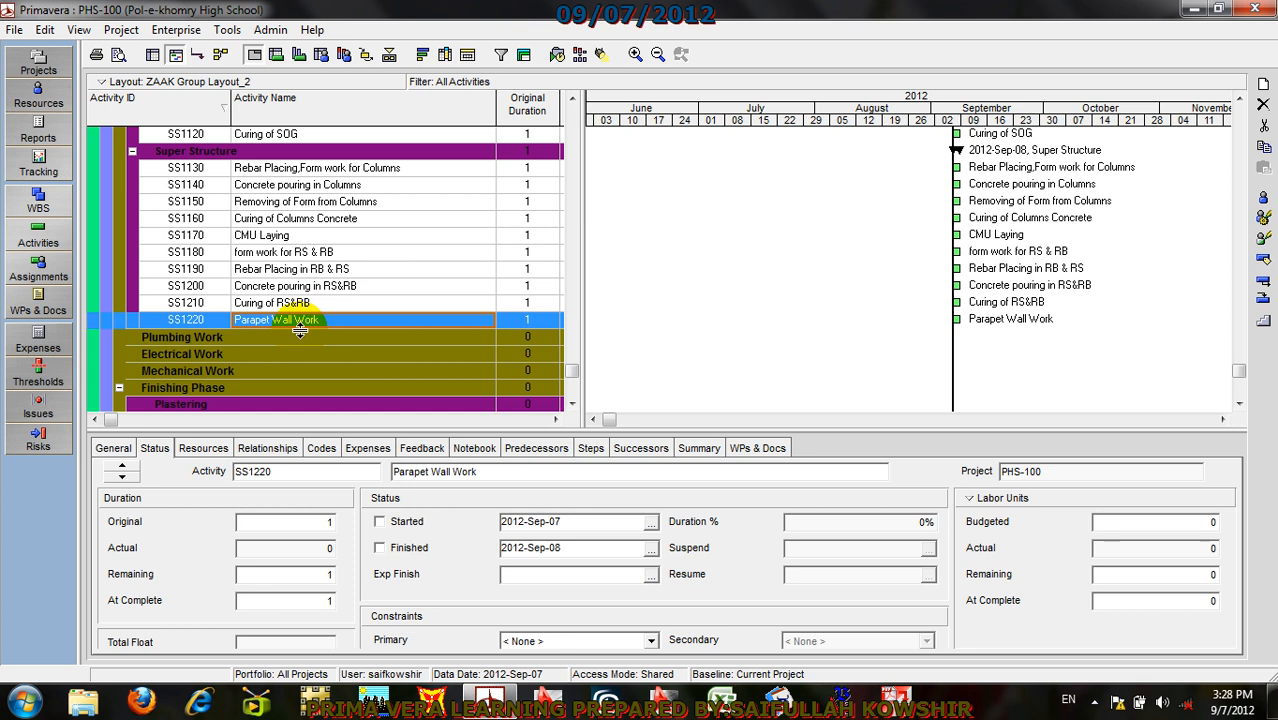
Step: Add an activity with the ID PW1000 under Plumbing Work and open its name for editing
left_click(292, 340)
right_click(296, 336)
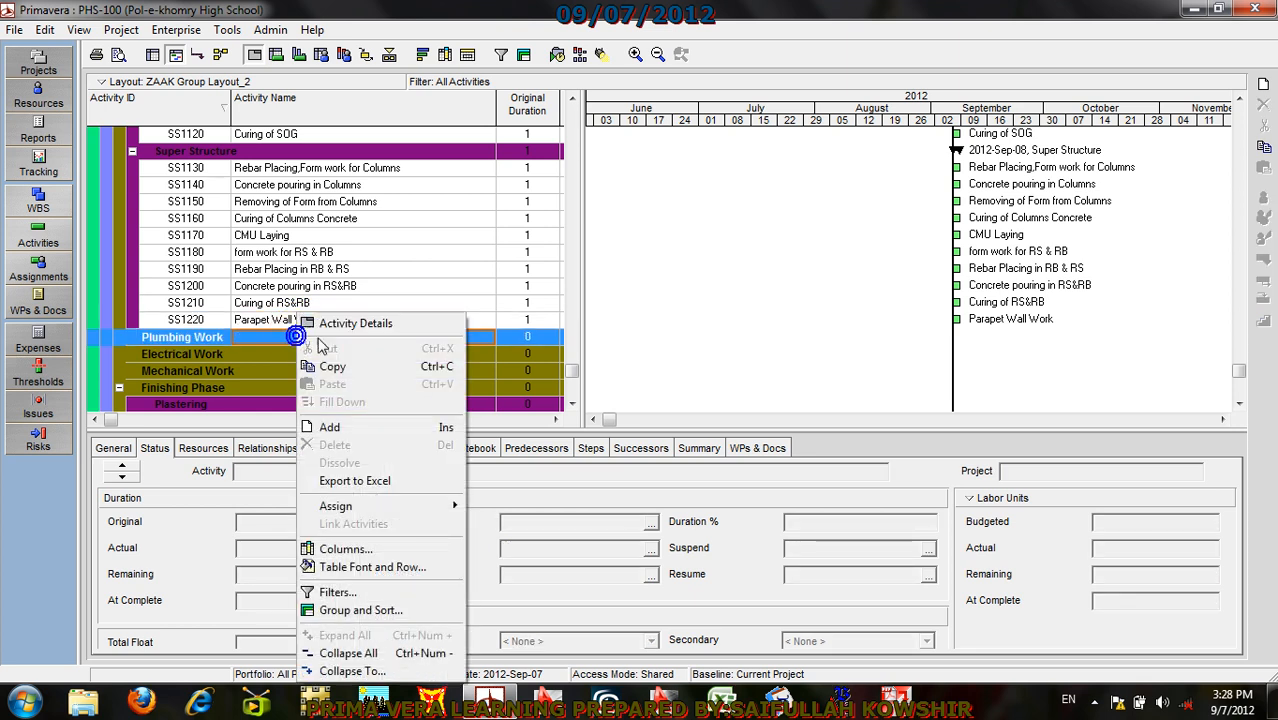
left_click(336, 428)
left_click(196, 354)
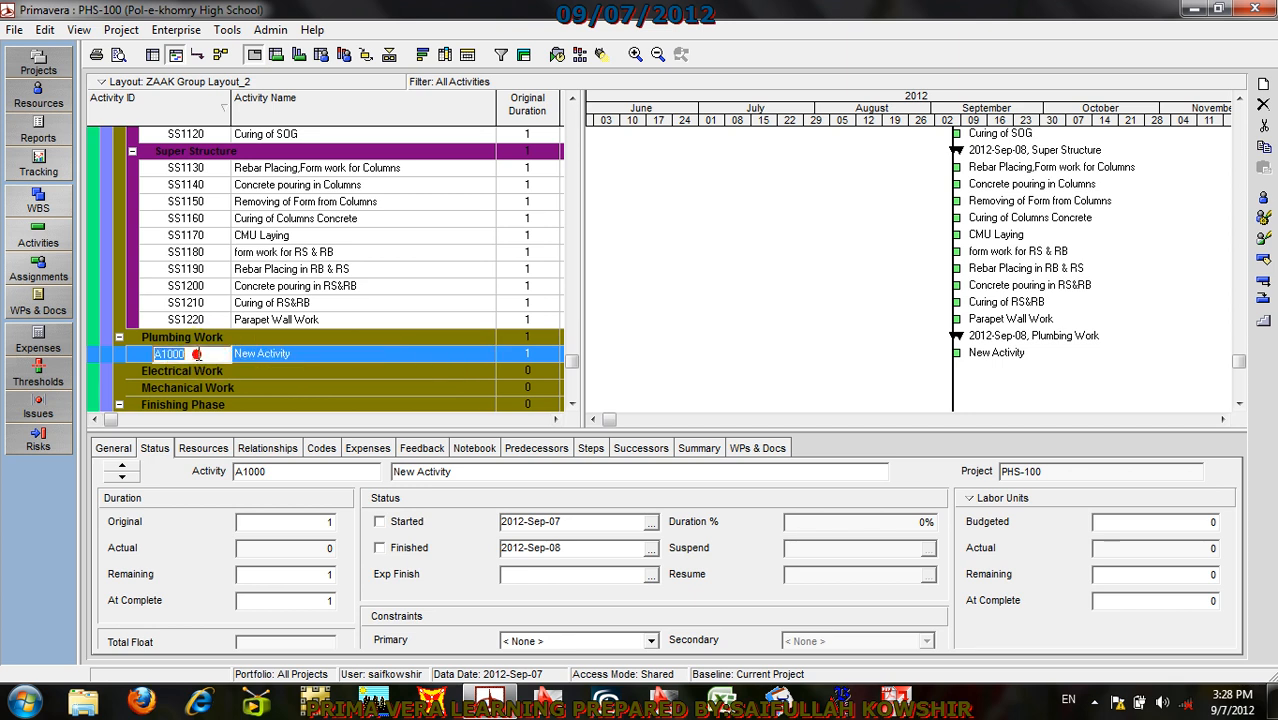
type("PW1000")
left_click(334, 355)
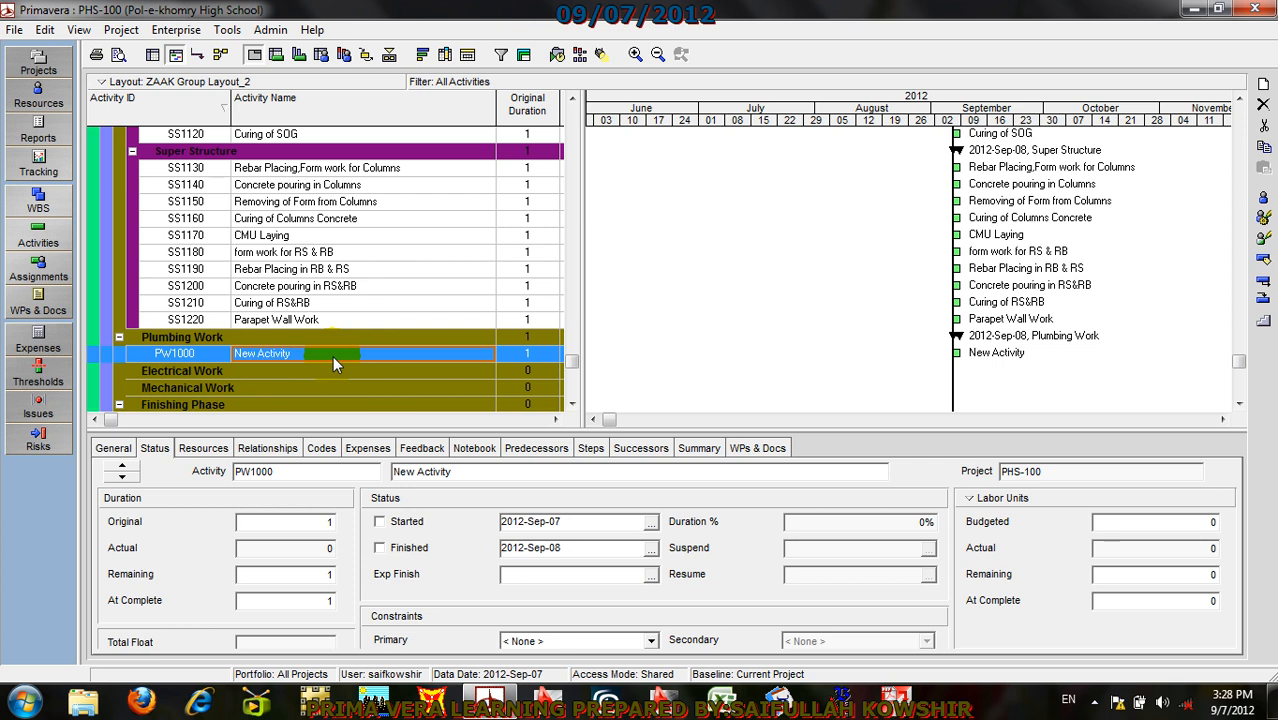
left_click(322, 357)
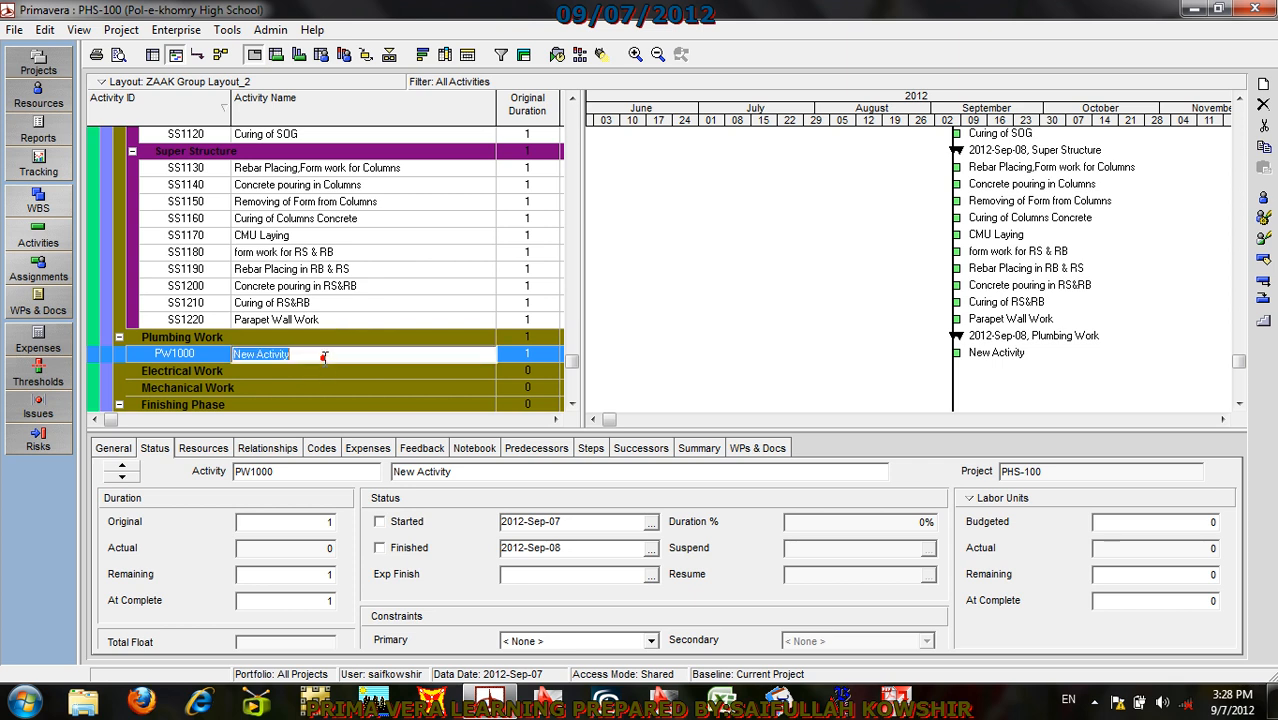
Step: Name the new activity PW1000 under Plumbing Work "Sewer Line Instalation USOG"
type("SEW")
key("BackSpace")
key("BackSpace")
type("ewer Line Ins")
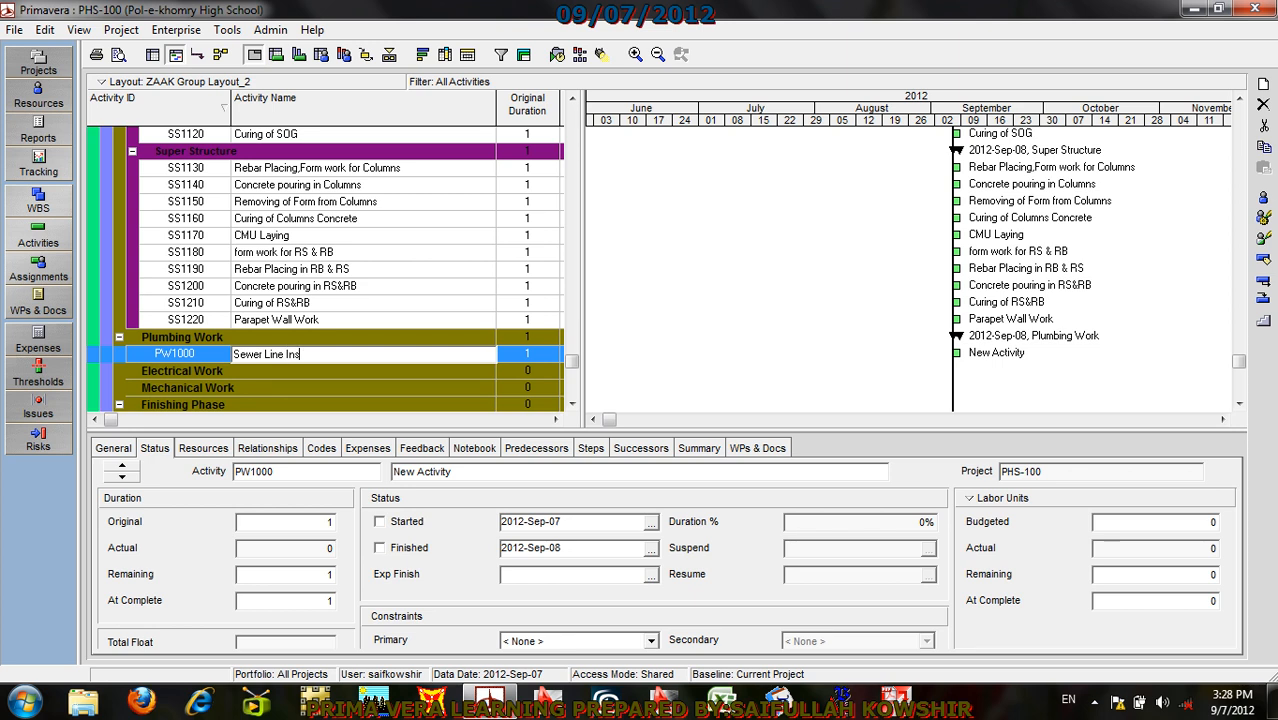
type("talation USOG")
left_click(184, 355)
Step: Add a second activity under Plumbing Work and name it "Vent Line Instalation"
right_click(184, 355)
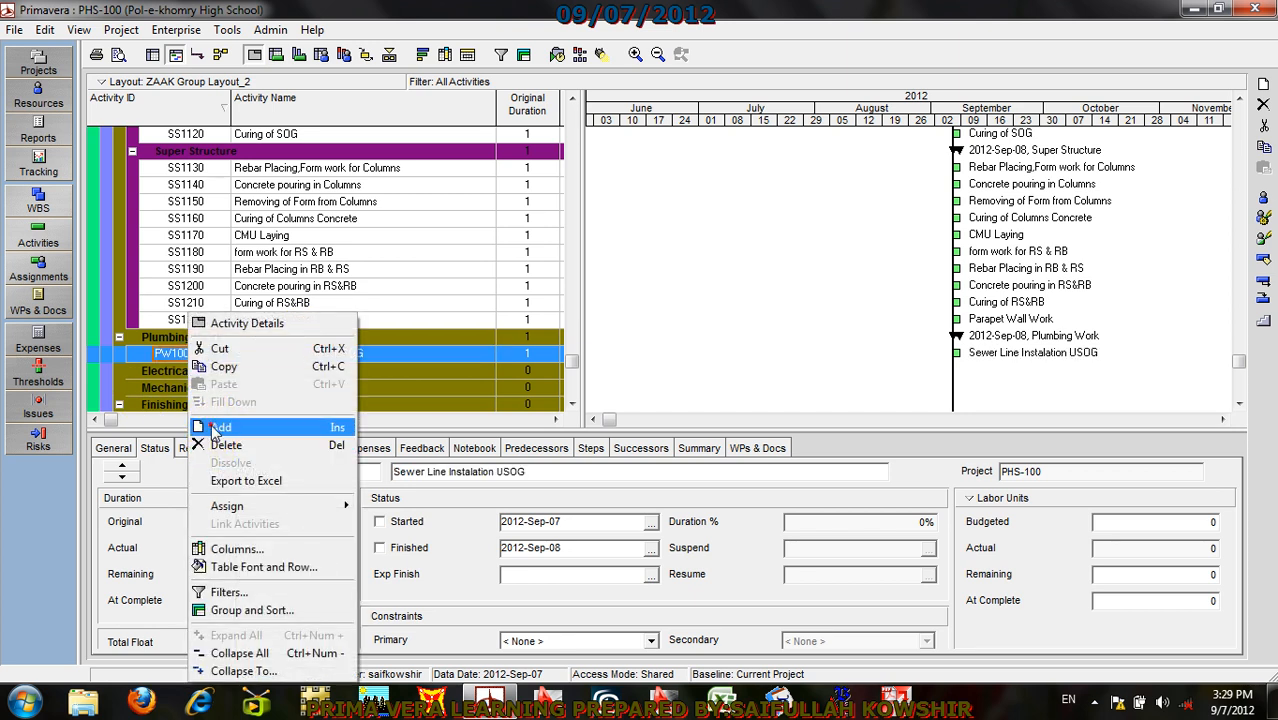
left_click(200, 422)
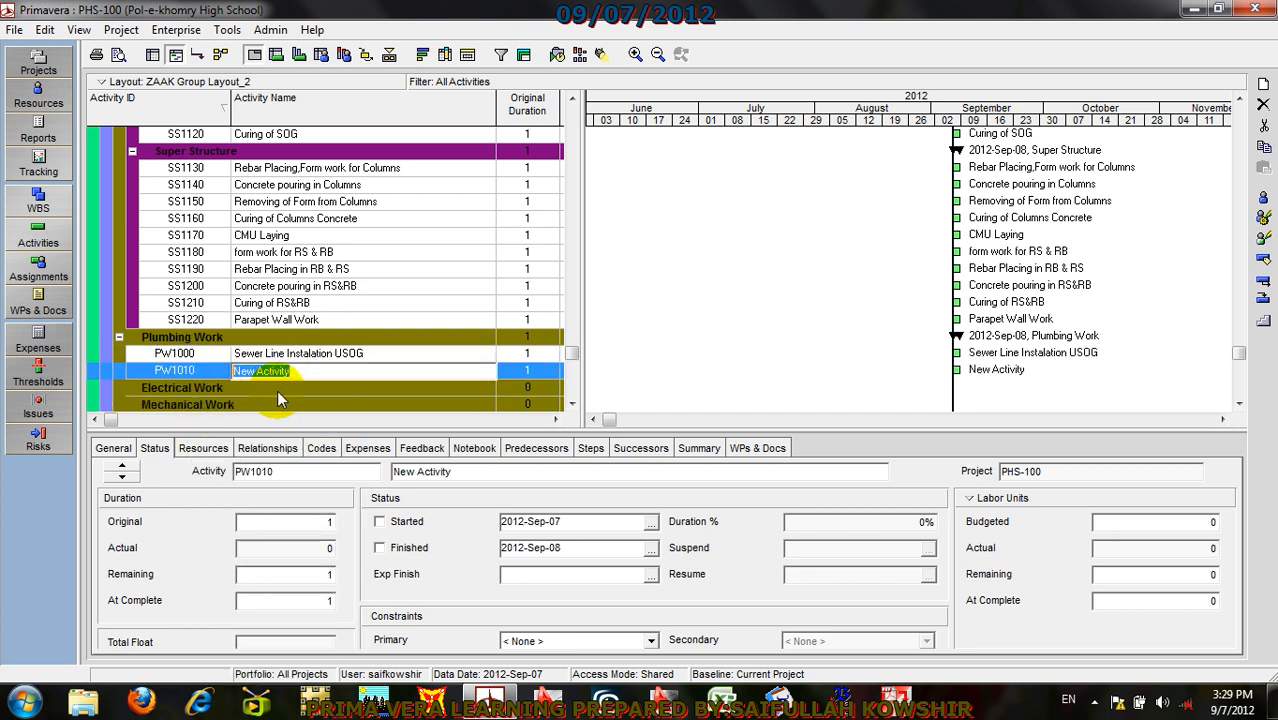
type("Wa")
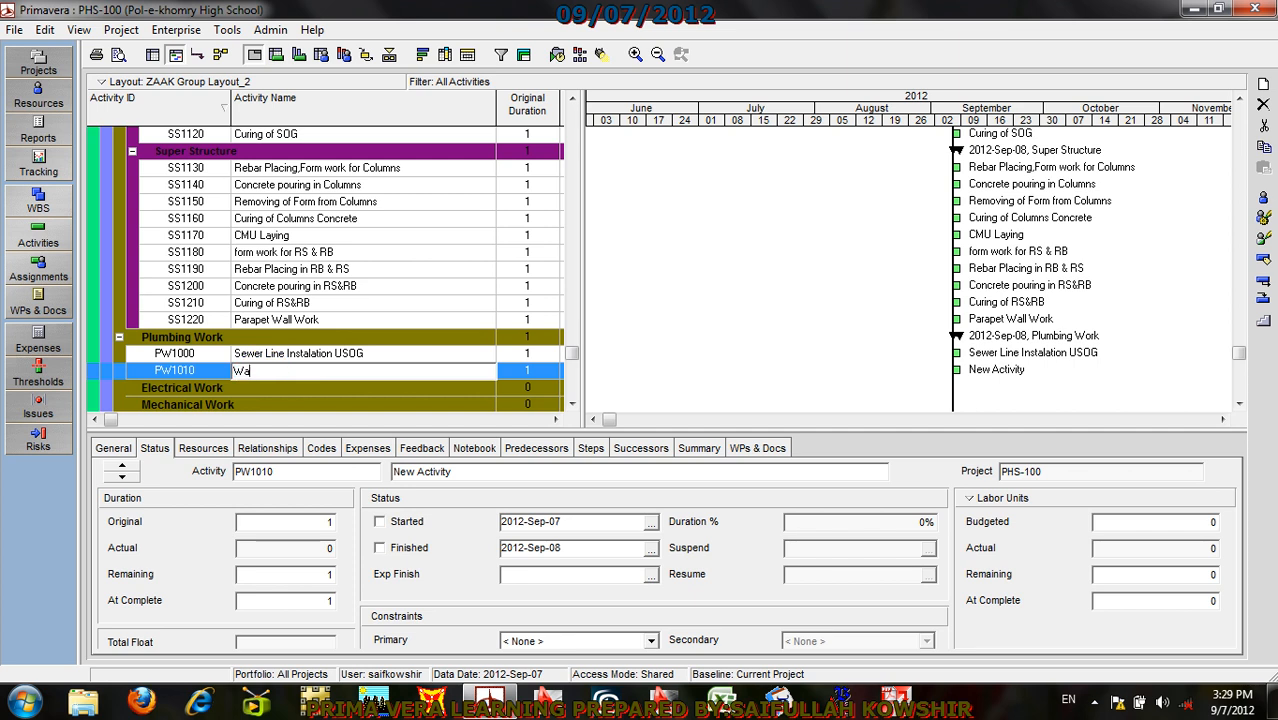
key("BackSpace")
key("BackSpace")
type("Ve")
type("nt")
type(" Line ")
type("Insta")
type("ll")
type("ation")
left_click(205, 370)
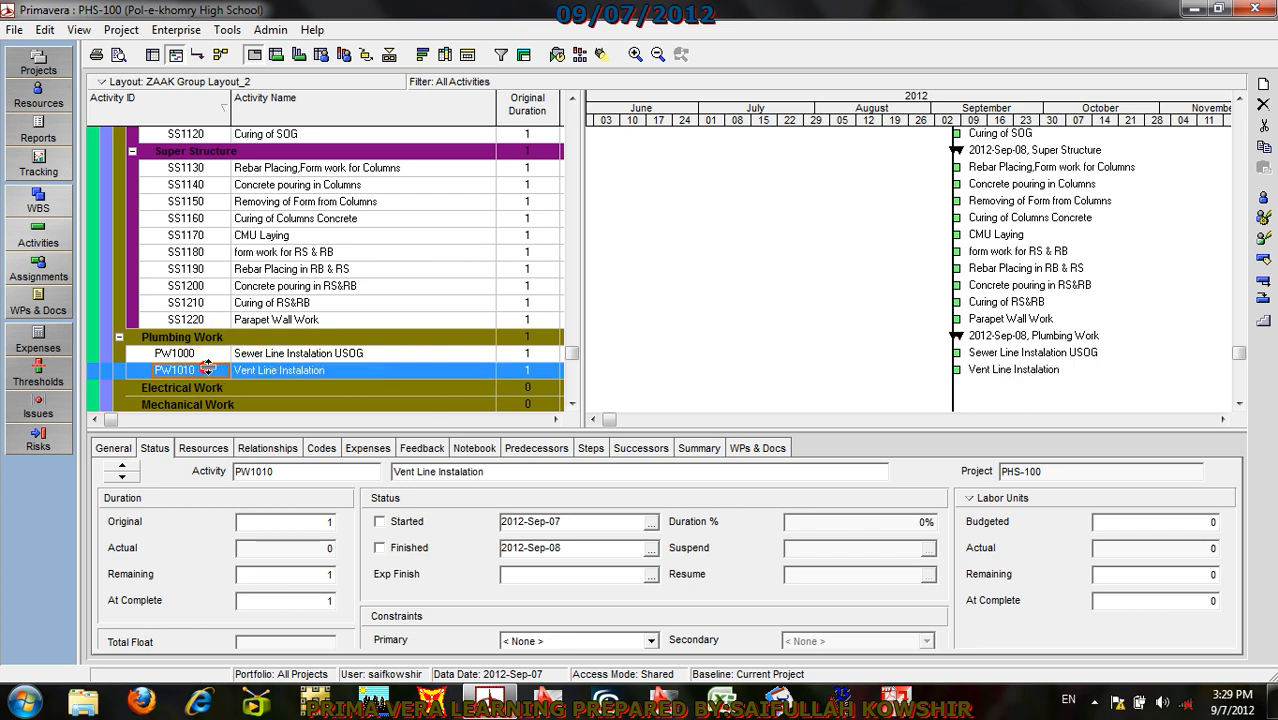
Step: Add a third activity under Plumbing Work and name it "Water Line Instalation"
right_click(210, 370)
left_click(243, 427)
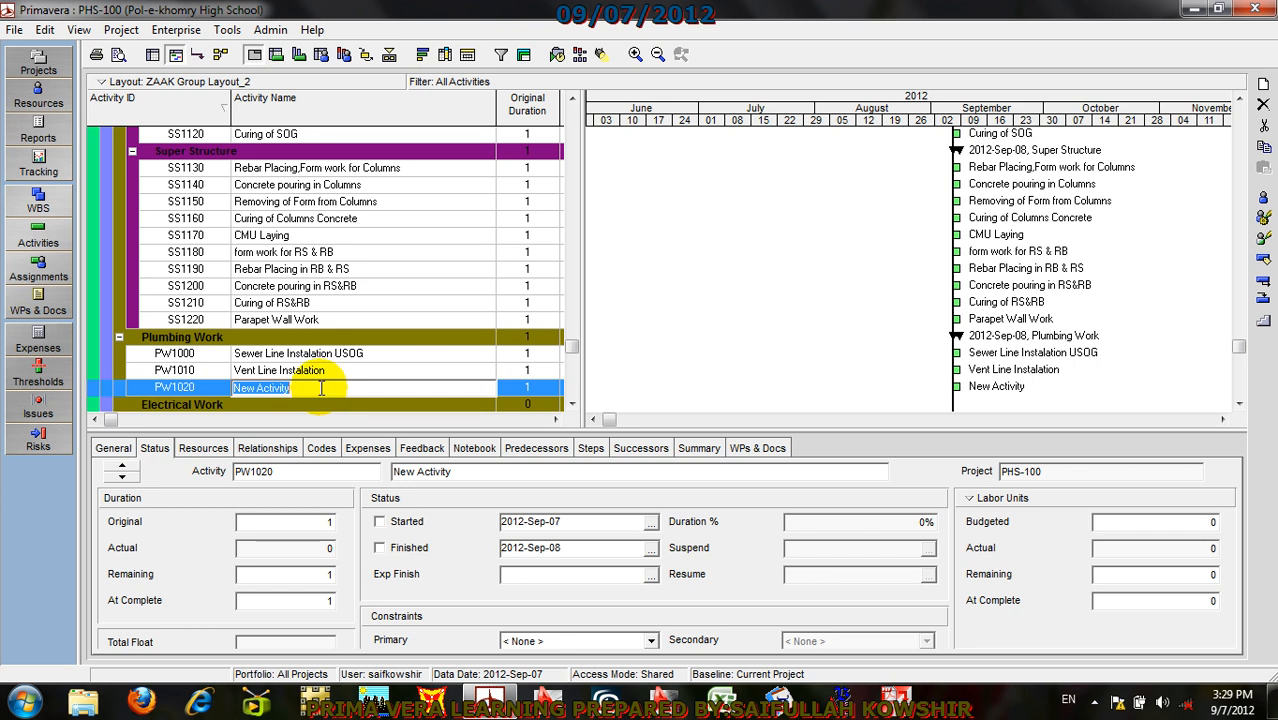
type("Water Lin")
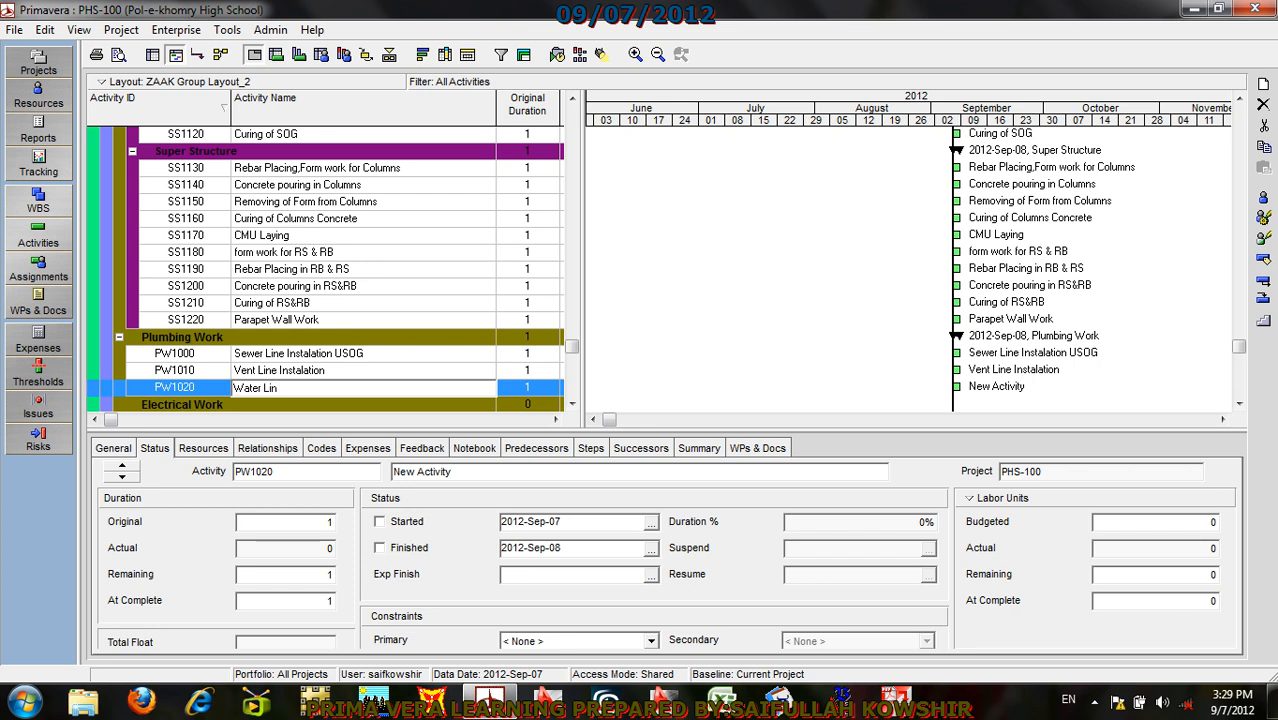
type("e Instalation")
left_click(188, 387)
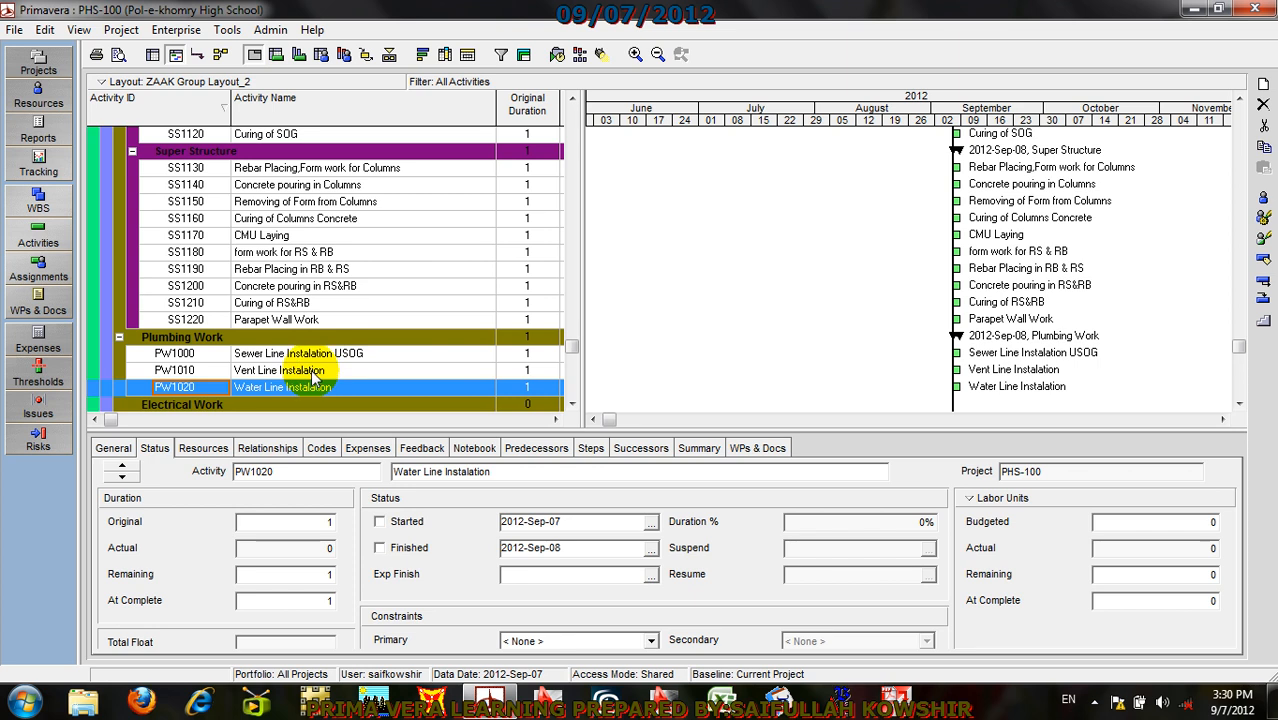
Step: Add a first activity under the Electrical Work WBS and set its activity ID to EW1000
scroll(340, 355, "down", 3)
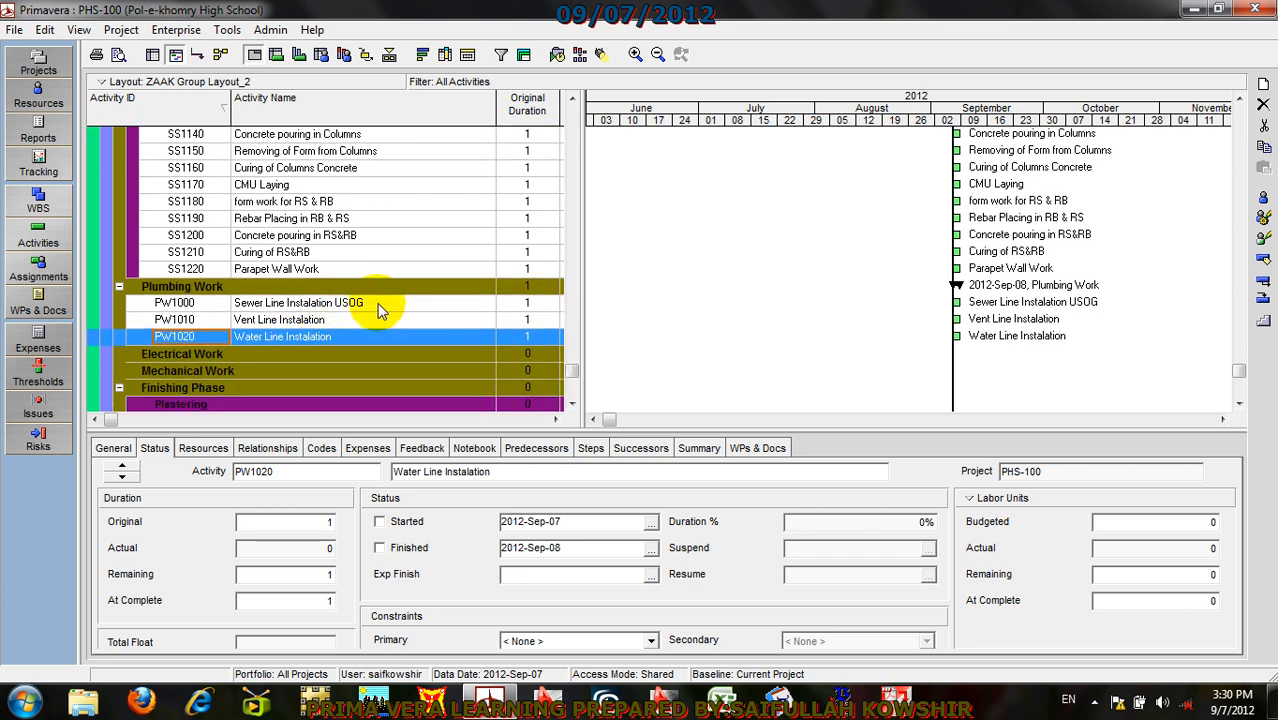
scroll(377, 303, "down", 2)
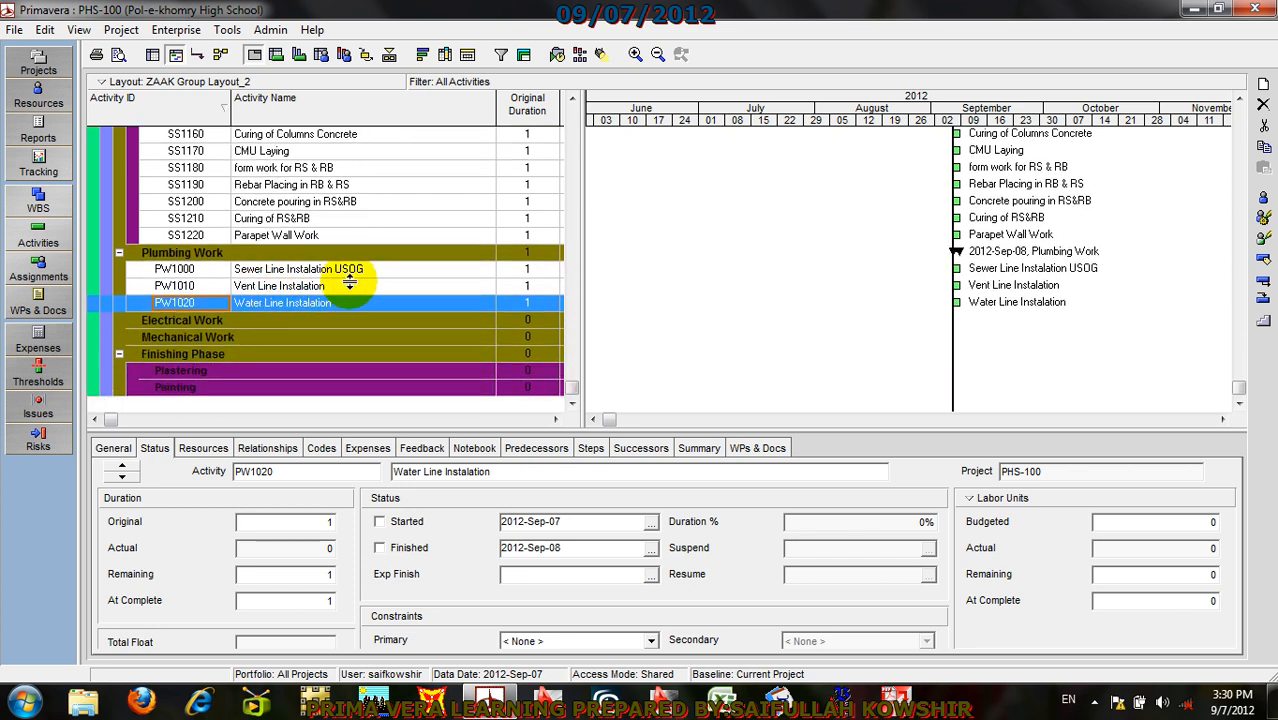
left_click(214, 322)
right_click(219, 318)
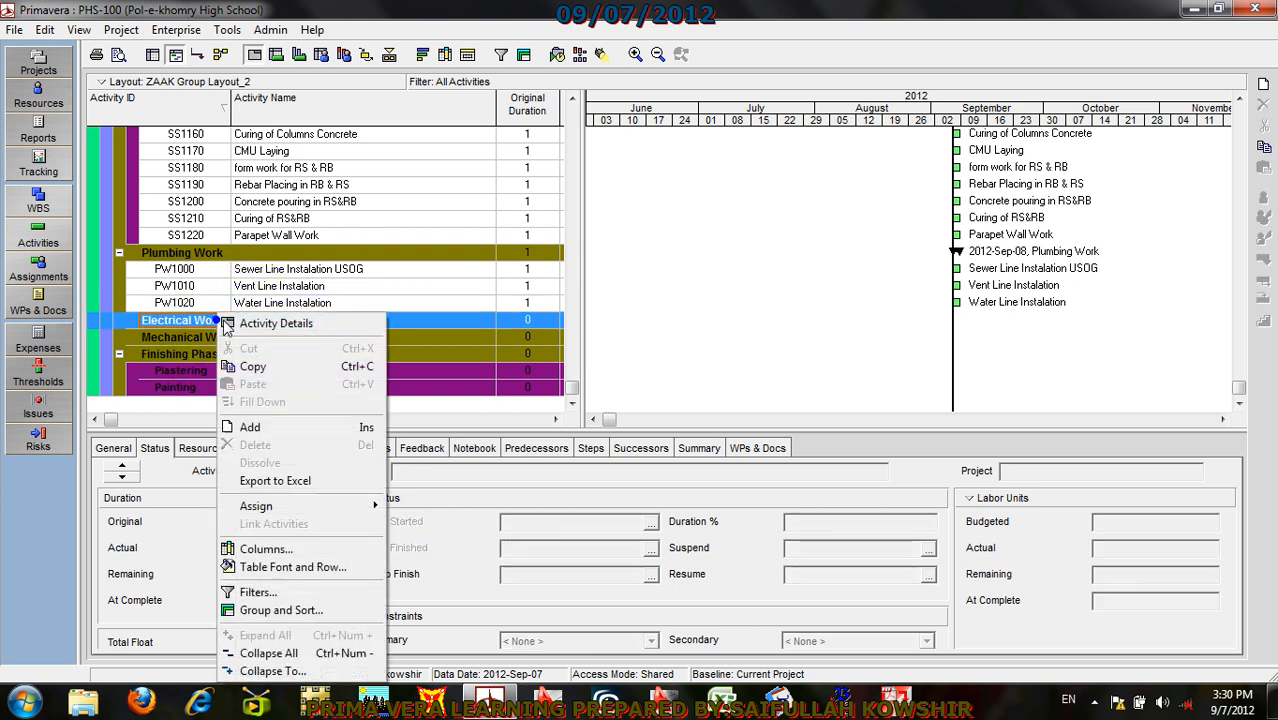
left_click(250, 427)
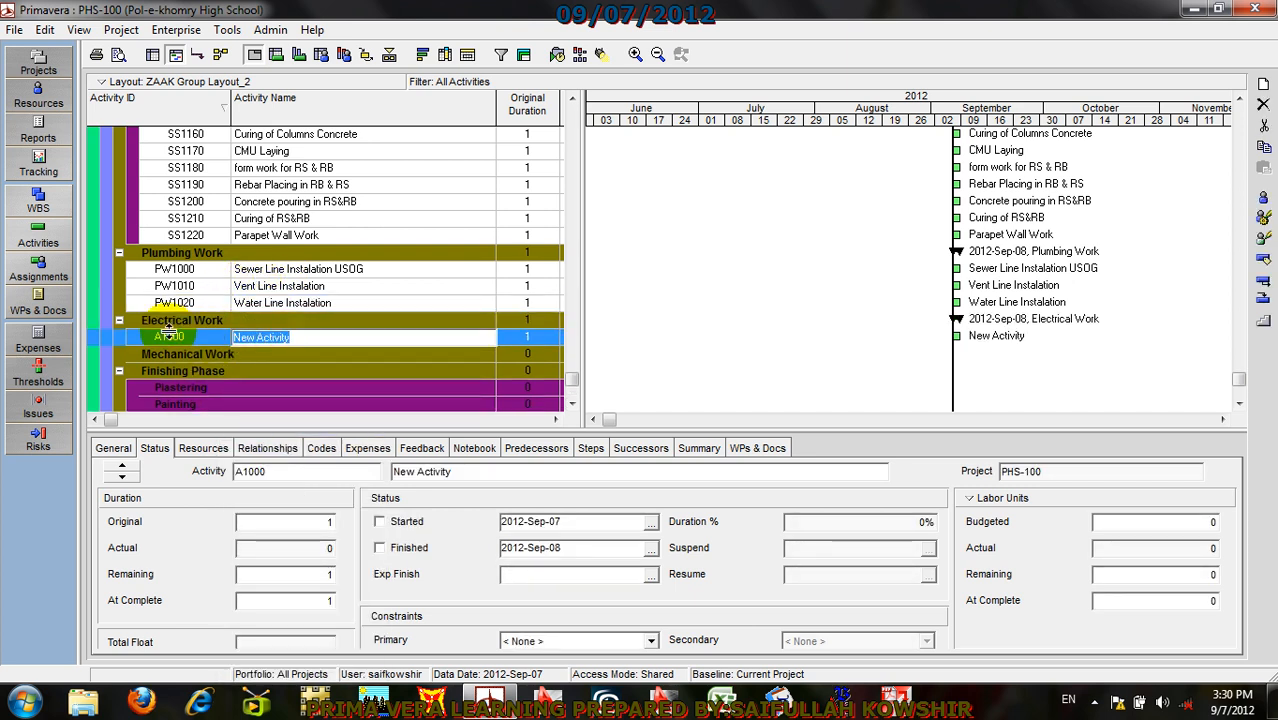
left_click(204, 337)
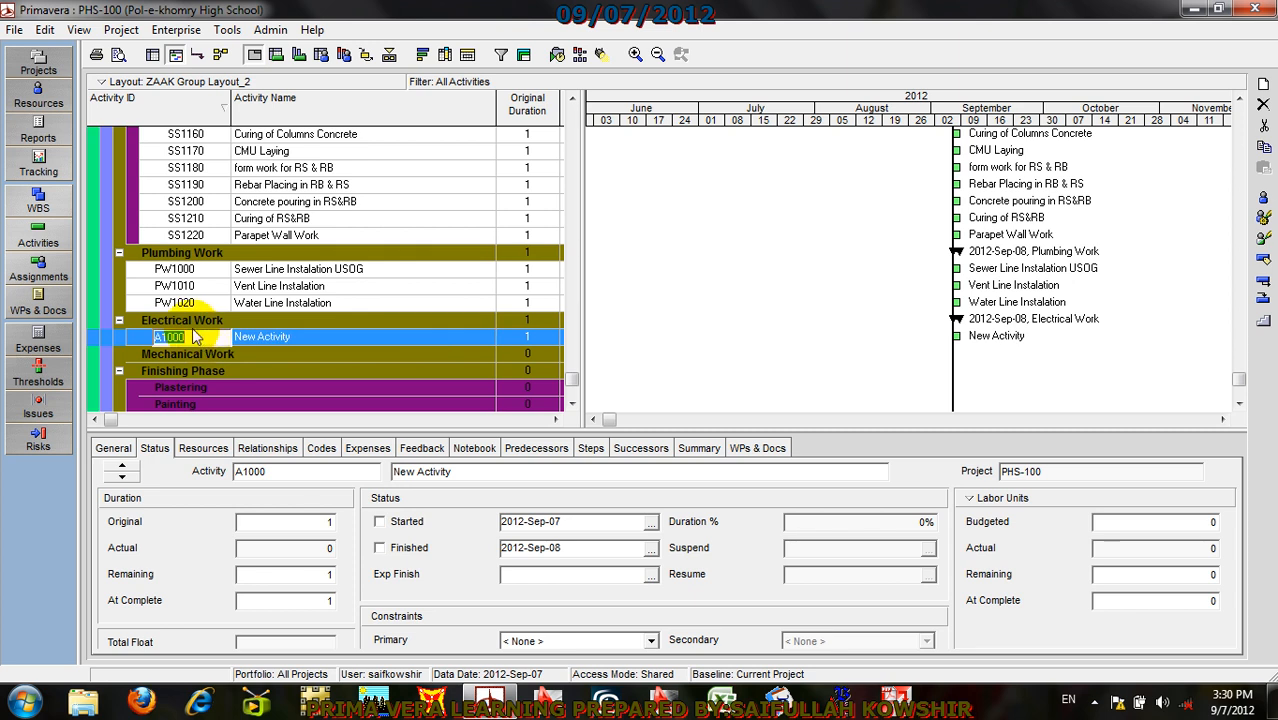
type("EW1000")
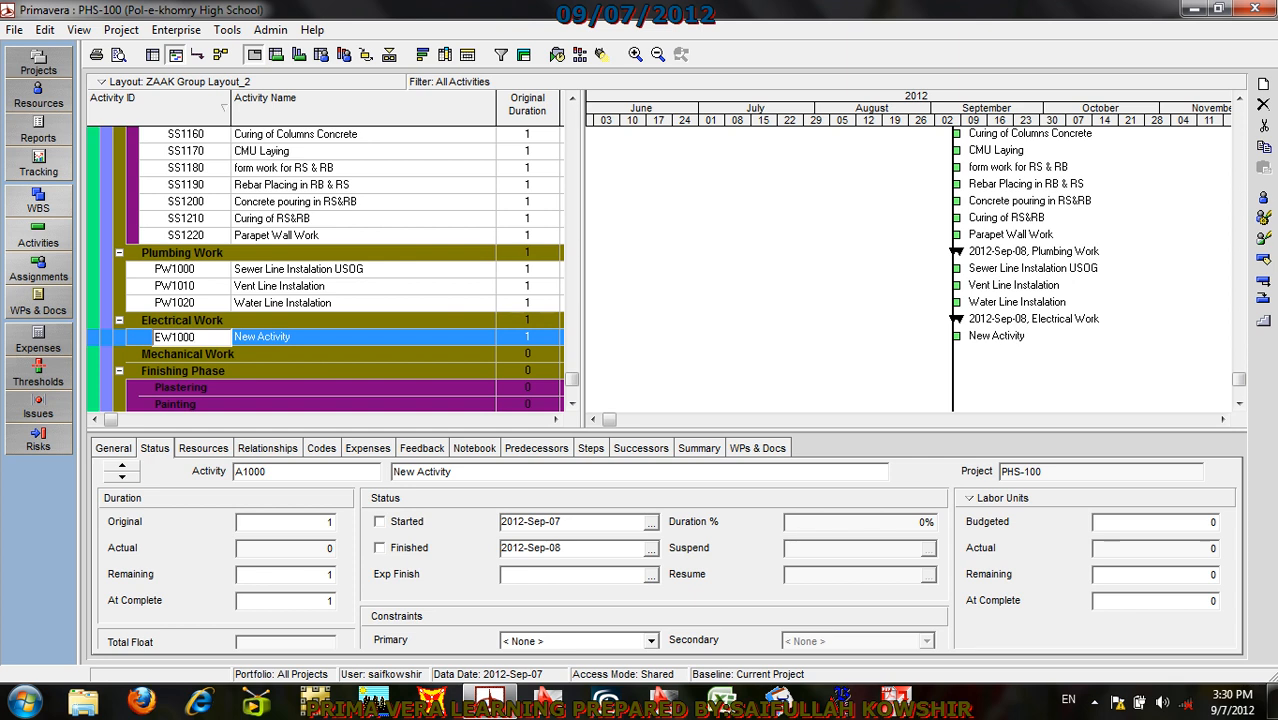
left_click(210, 341)
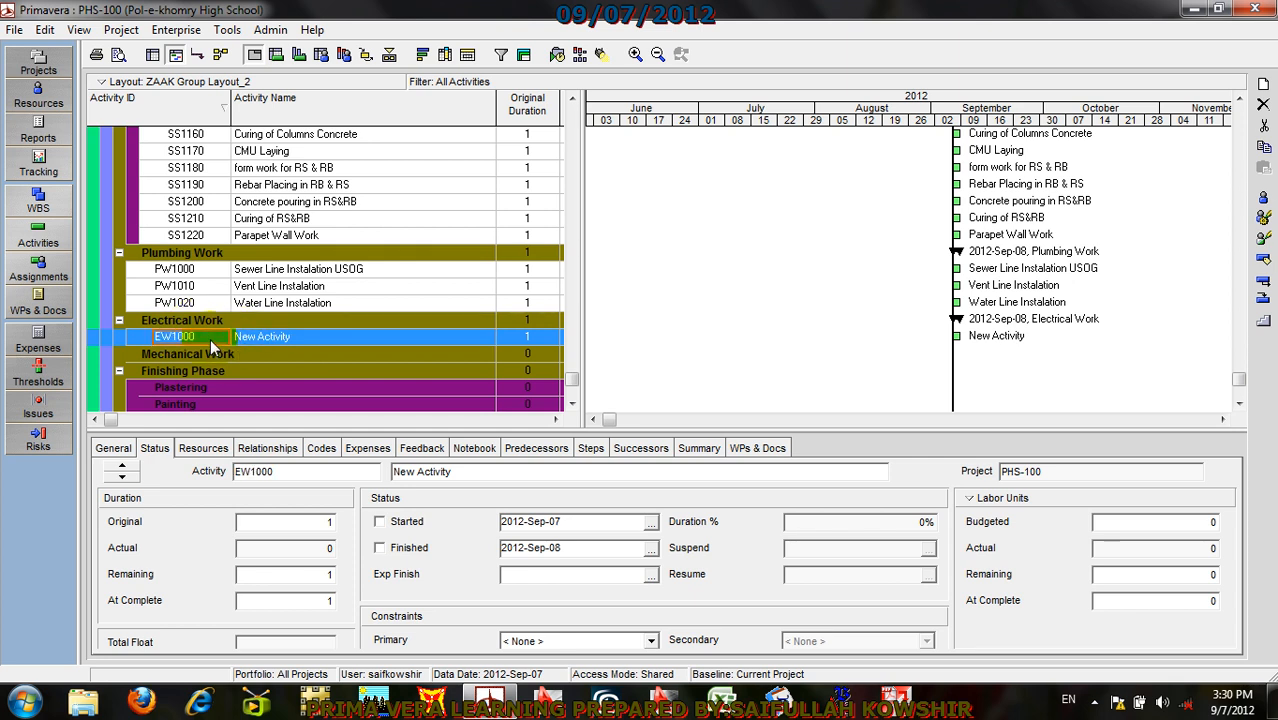
Step: Add four more activities below EW1000 under Electrical Work, keeping their default names
right_click(211, 337)
left_click(240, 424)
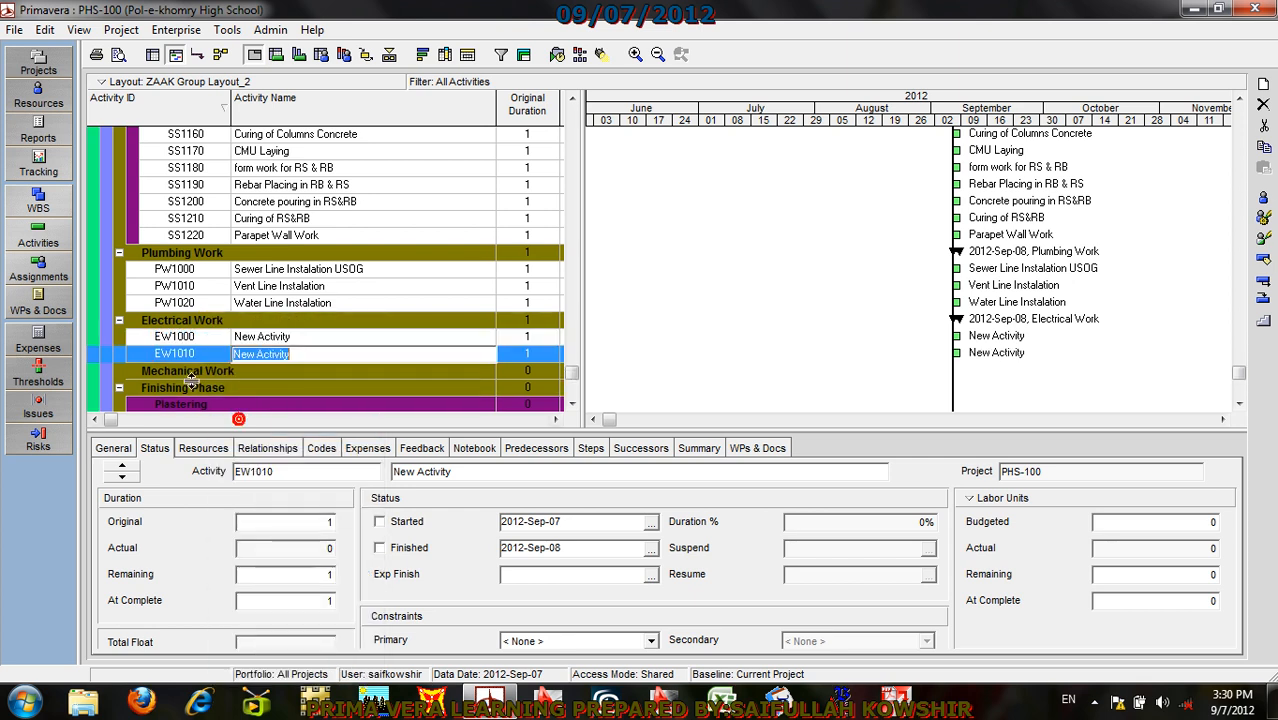
right_click(188, 351)
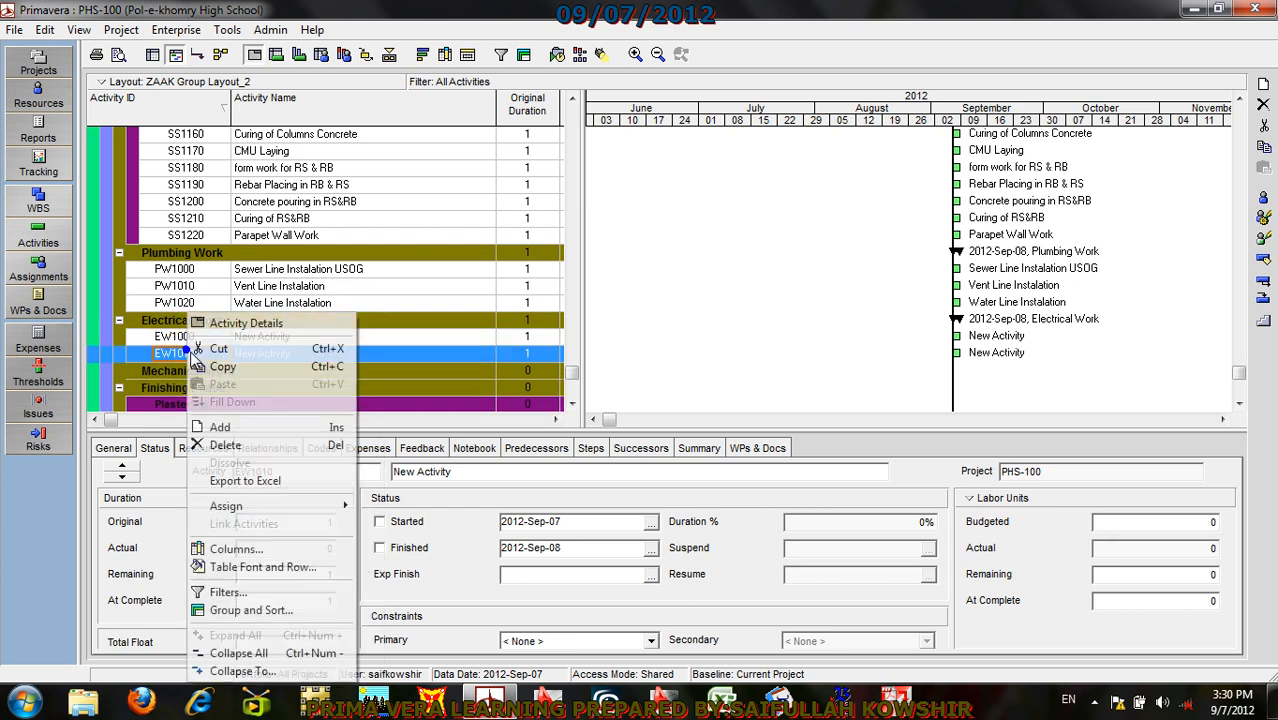
left_click(205, 425)
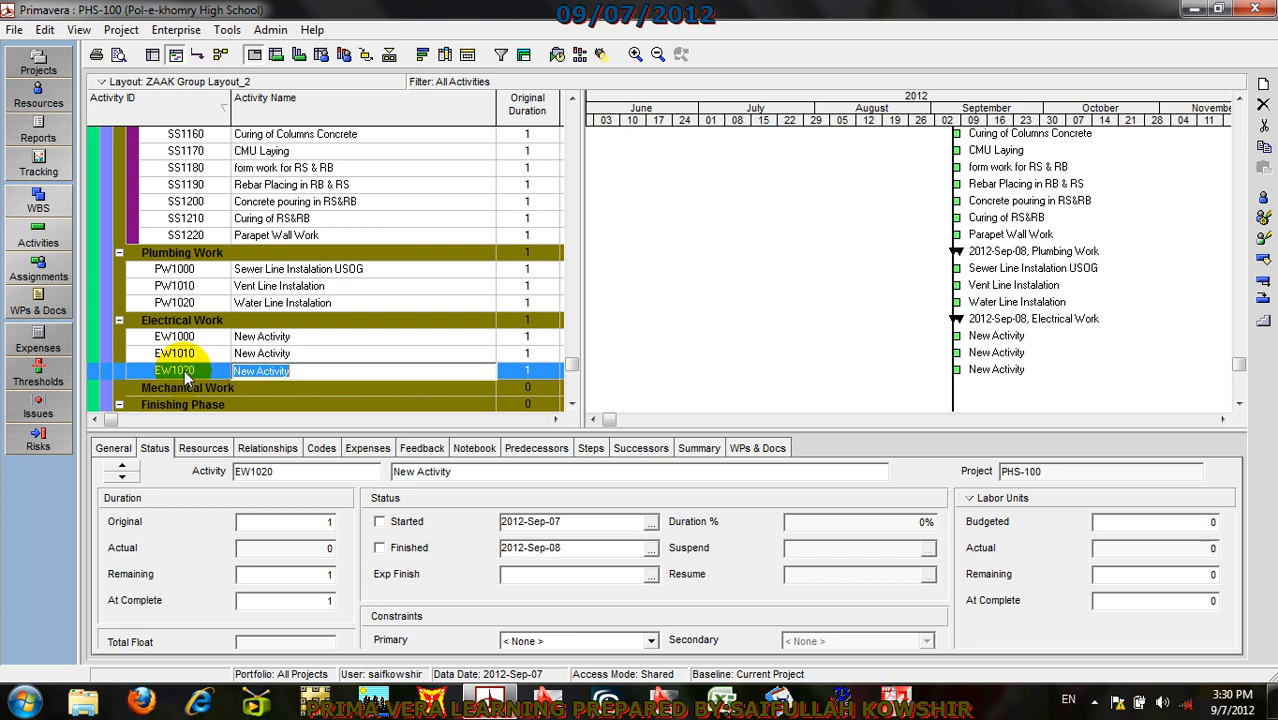
right_click(184, 370)
left_click(206, 424)
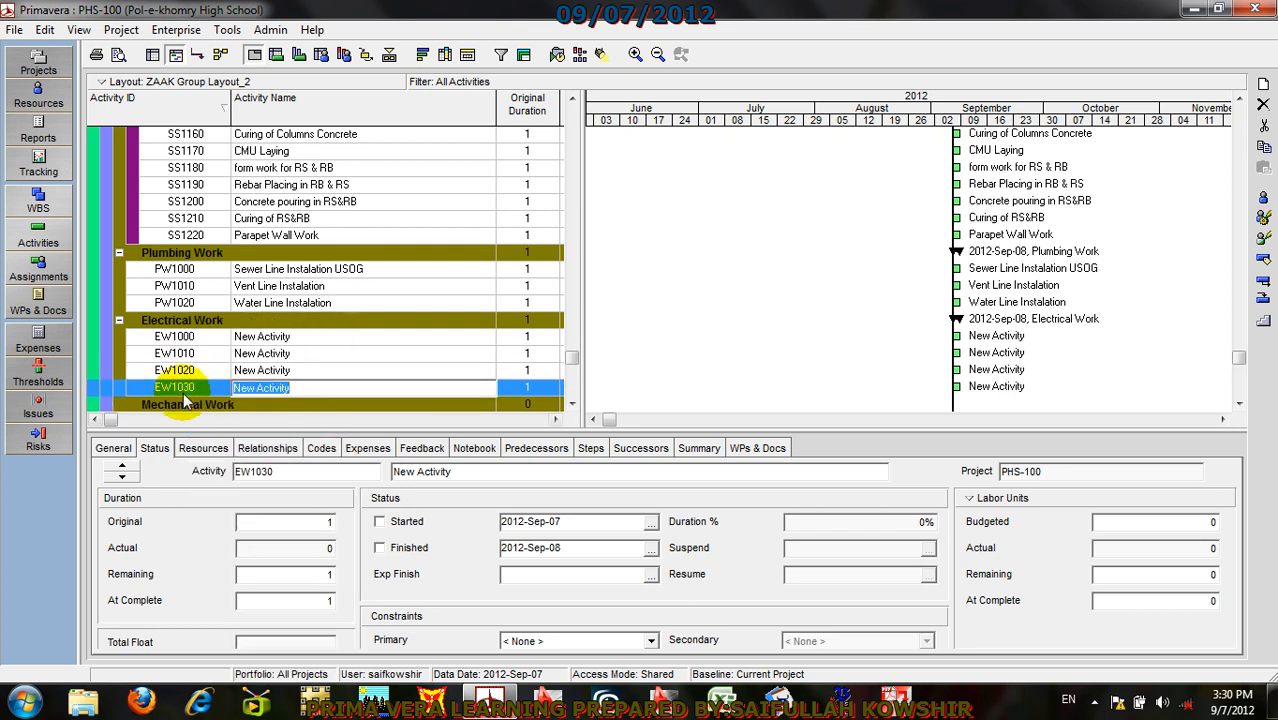
right_click(180, 389)
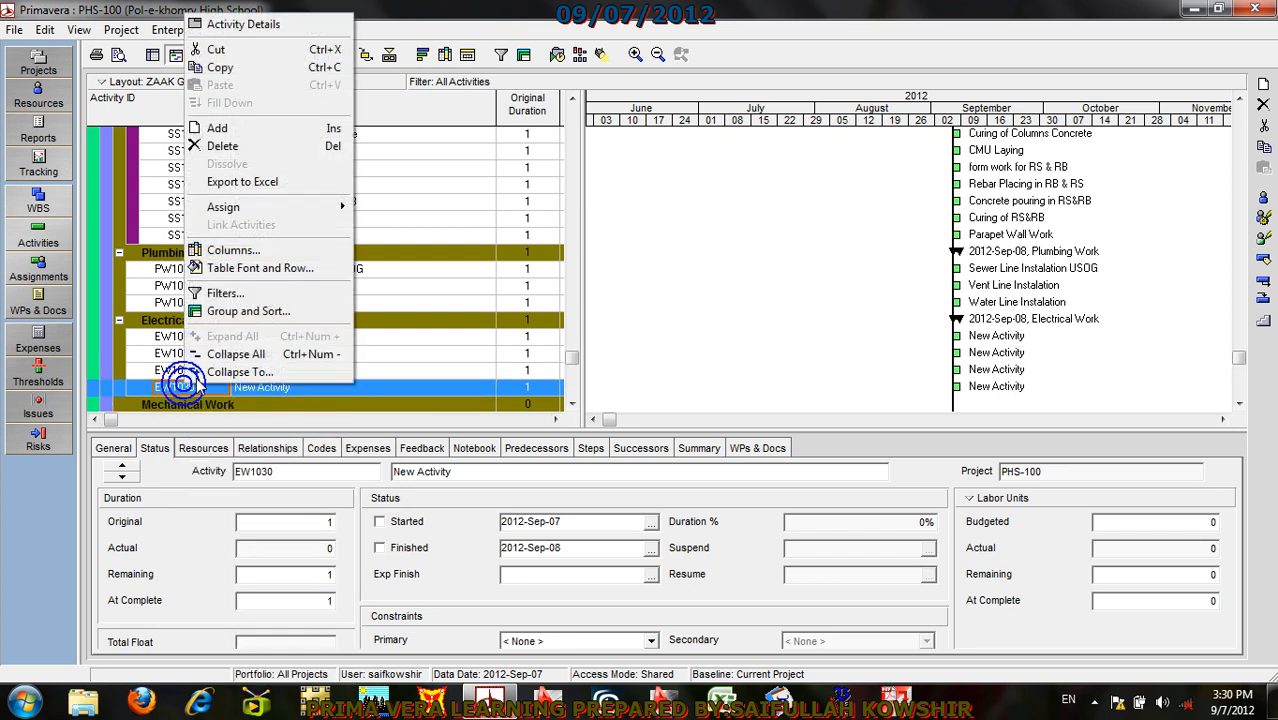
left_click(214, 128)
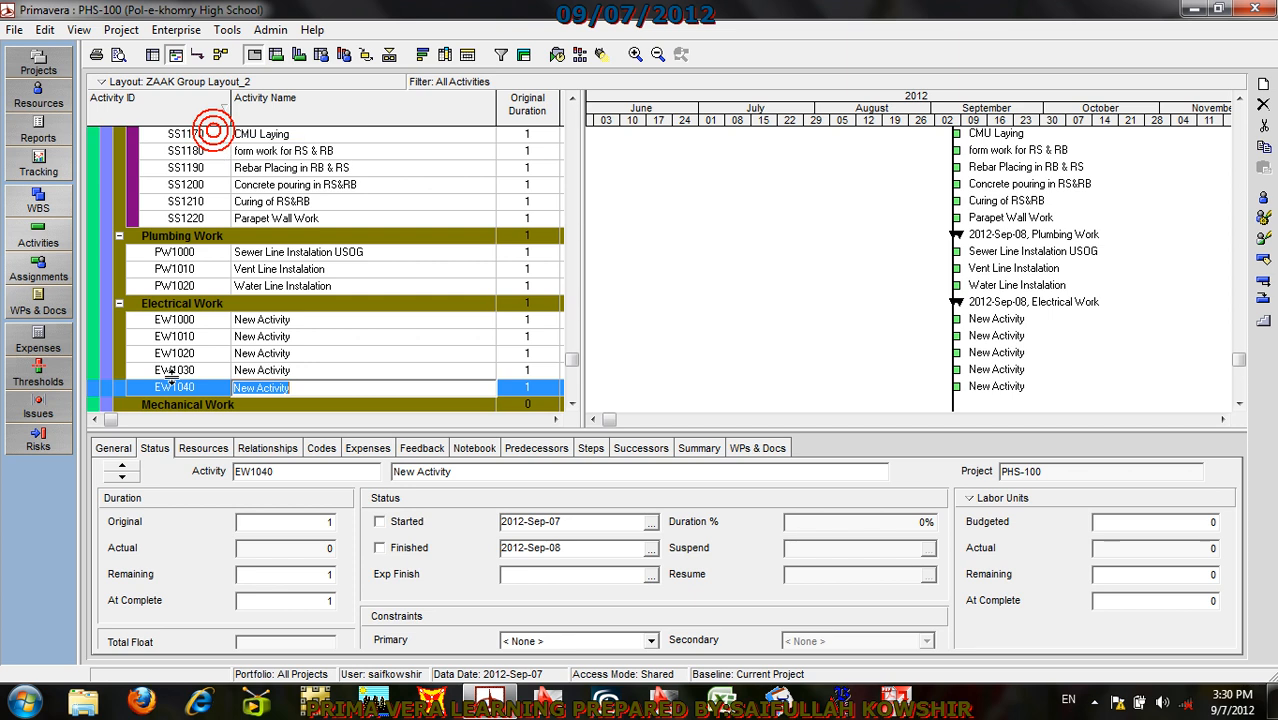
Step: Rename activity EW1000 as "Electrical Conduit Instalation USOG"
left_click(308, 320)
left_click(311, 321)
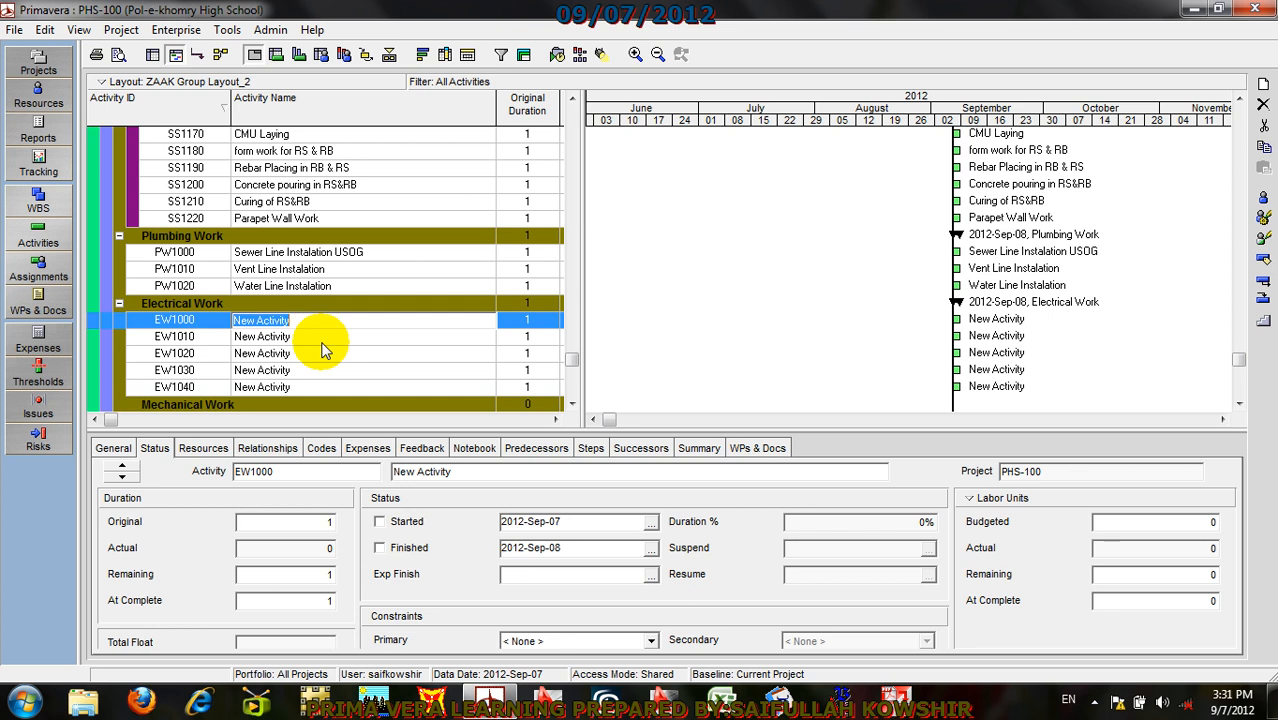
type("E")
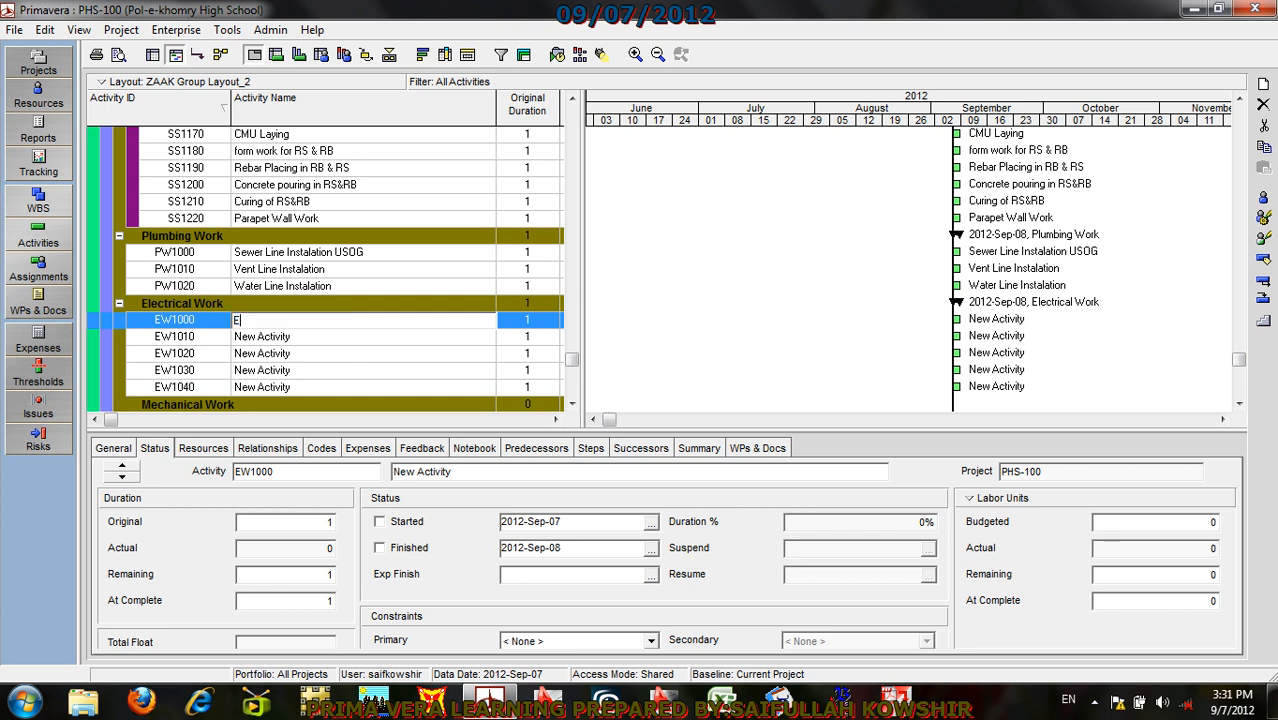
type("lectrical Conduit Installati")
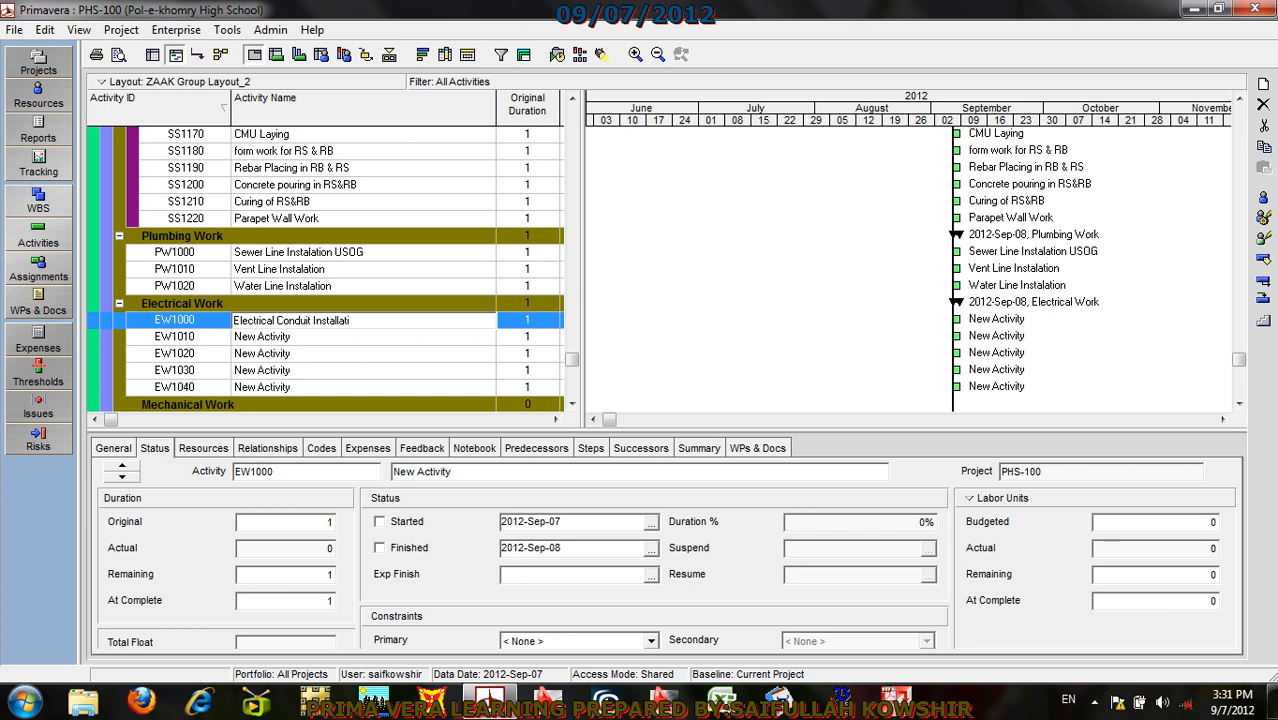
key("BackSpace")
key("BackSpace")
key("BackSpace")
key("BackSpace")
type("ation USOG")
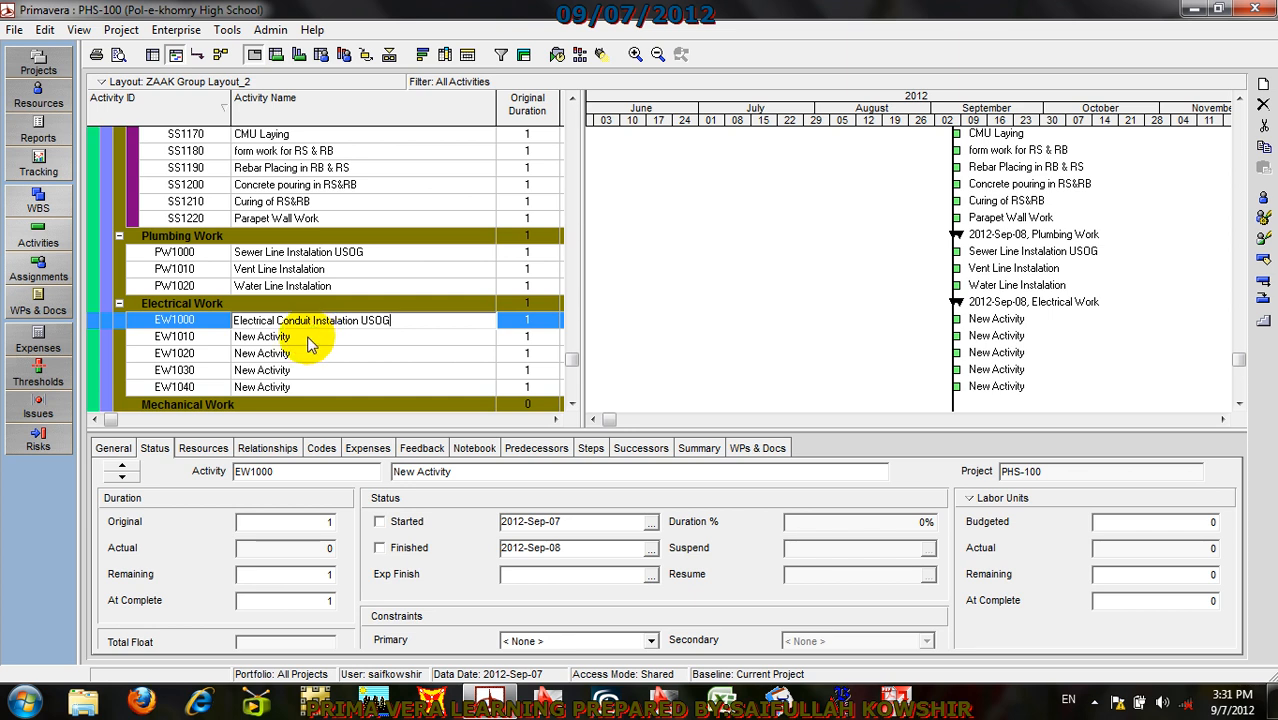
left_click(309, 338)
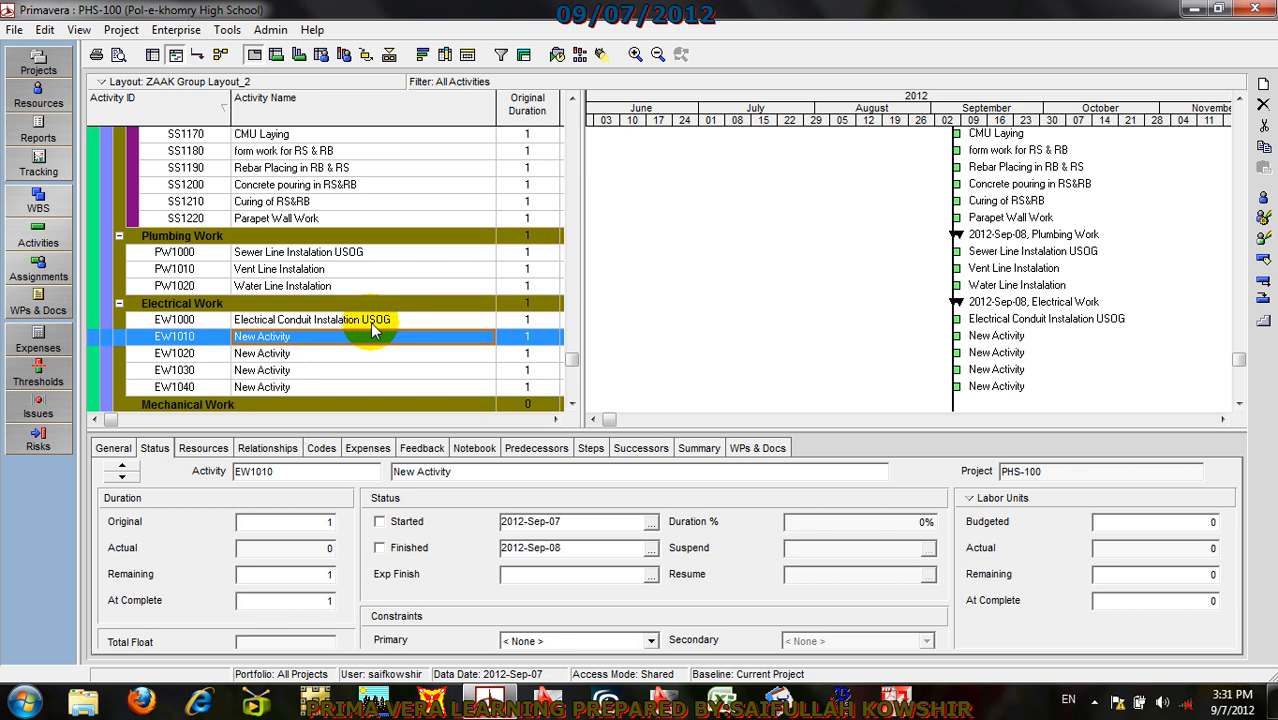
Step: Copy the name of activity EW1000 and paste it as the name of activity EW1010
left_click(321, 340)
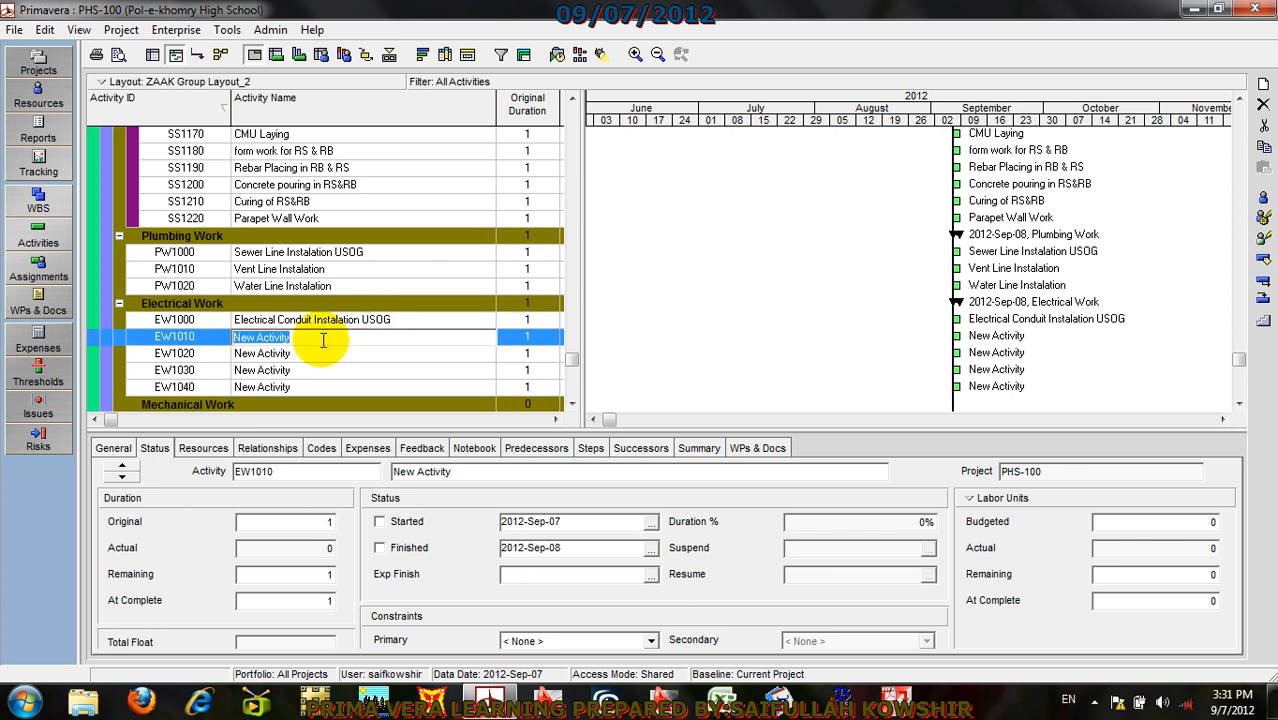
left_click(328, 322)
left_click(328, 322)
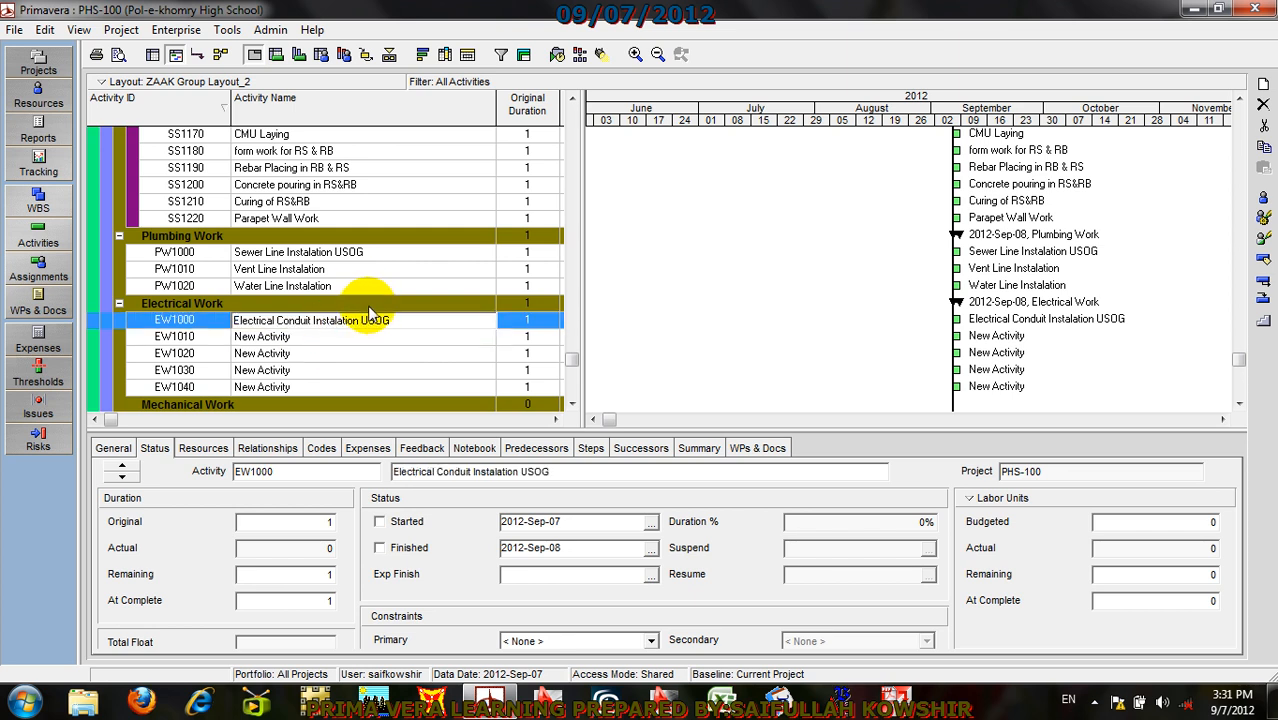
left_click_drag(401, 319, 214, 323)
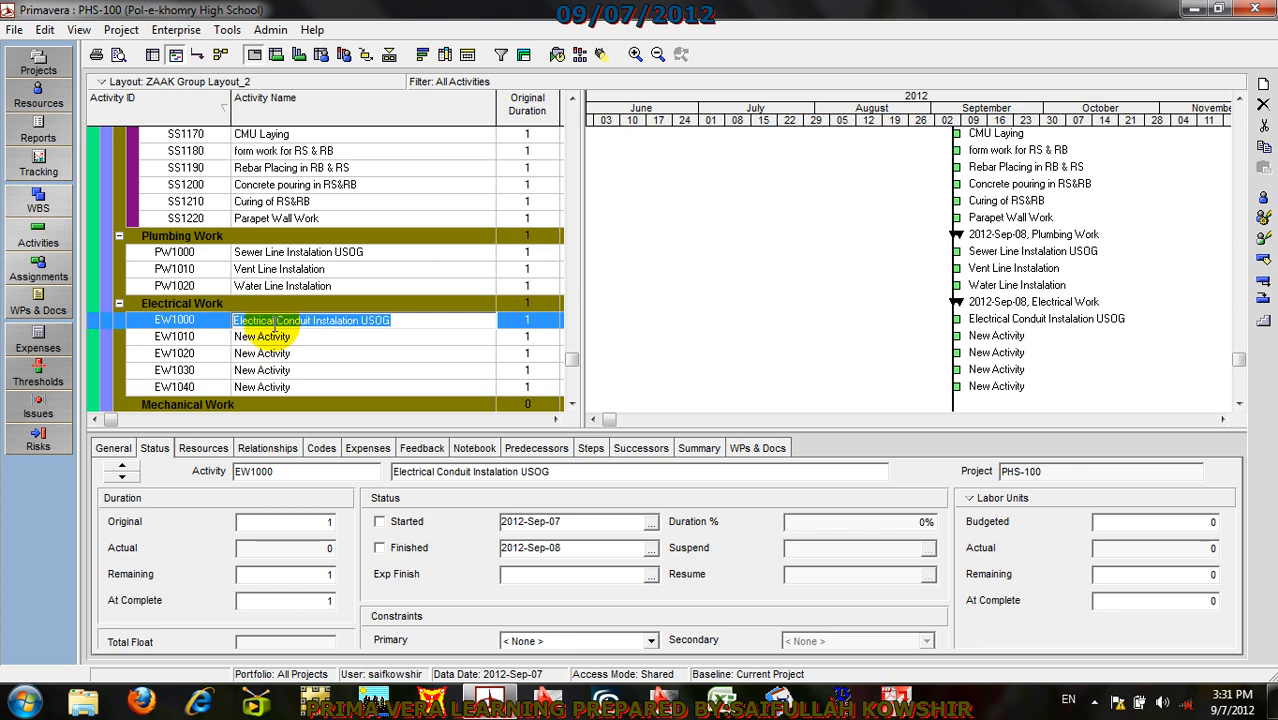
right_click(269, 320)
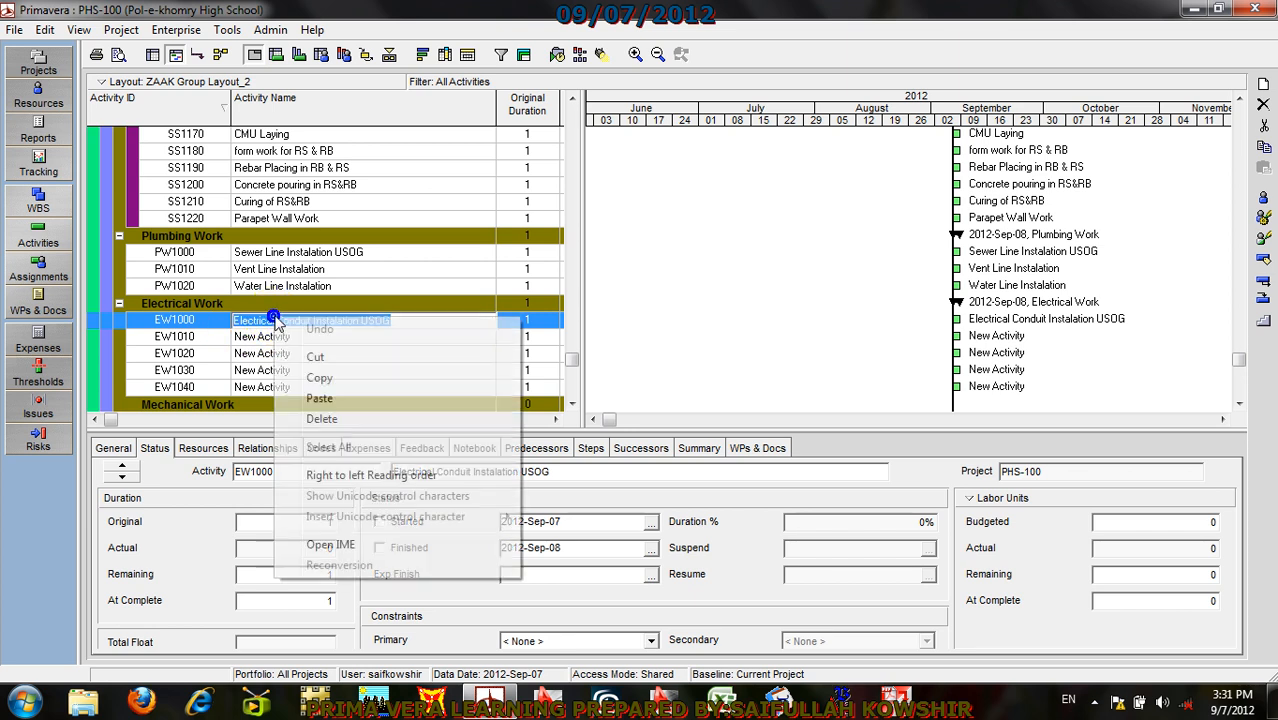
left_click(326, 375)
left_click(295, 337)
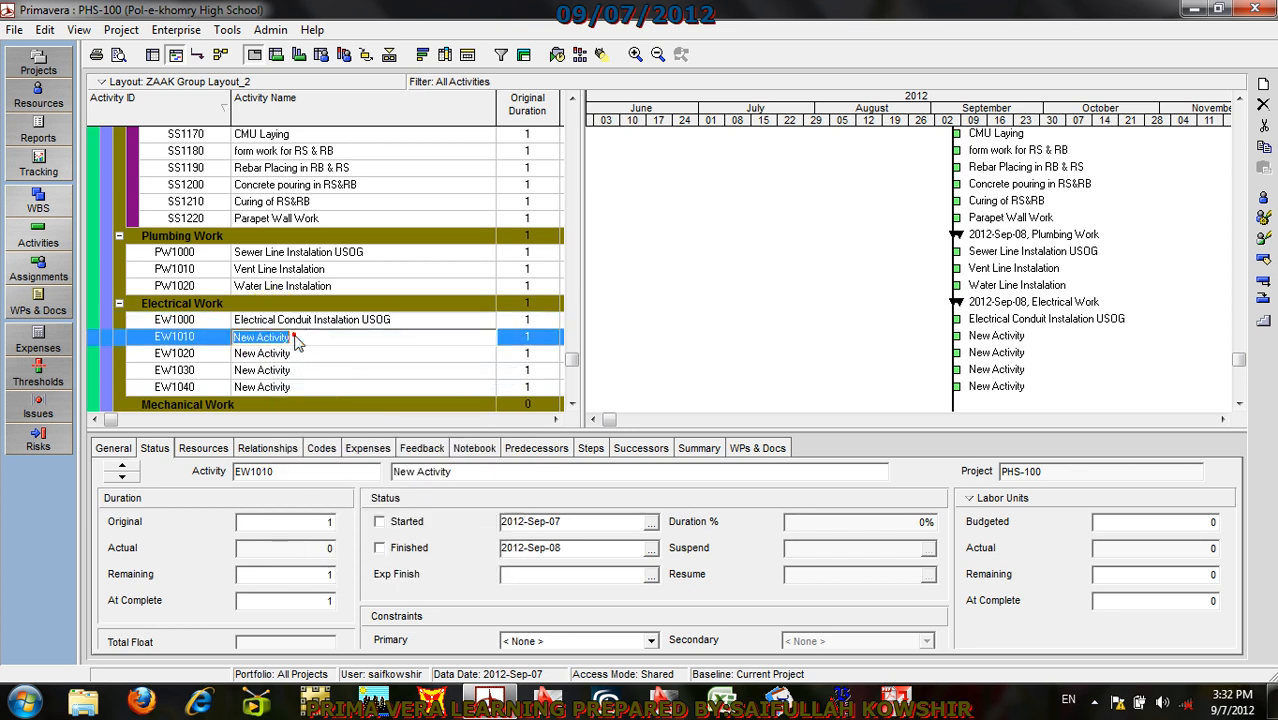
right_click(293, 335)
left_click(340, 416)
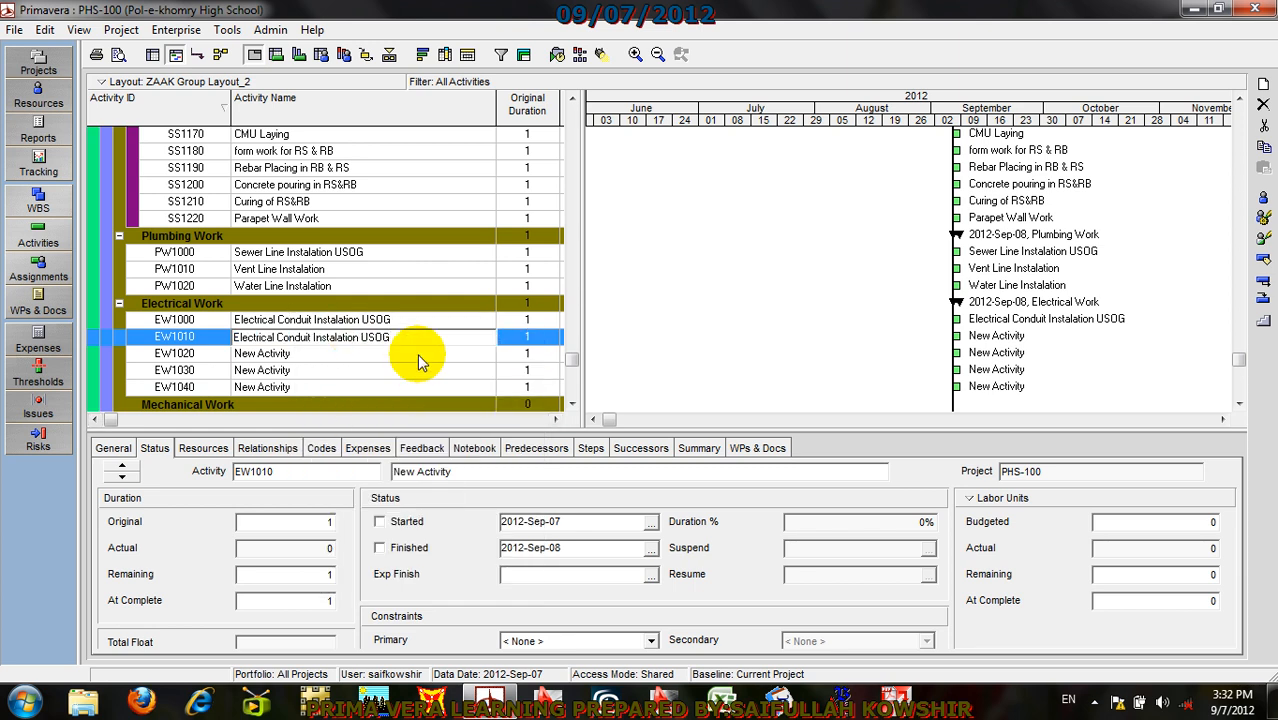
Step: Replace the "USOG" ending of EW1010's name so it reads "Electrical Conduit Instalation In RS"
key("BackSpace")
key("BackSpace")
key("BackSpace")
key("BackSpace")
key("BackSpace")
type("In ")
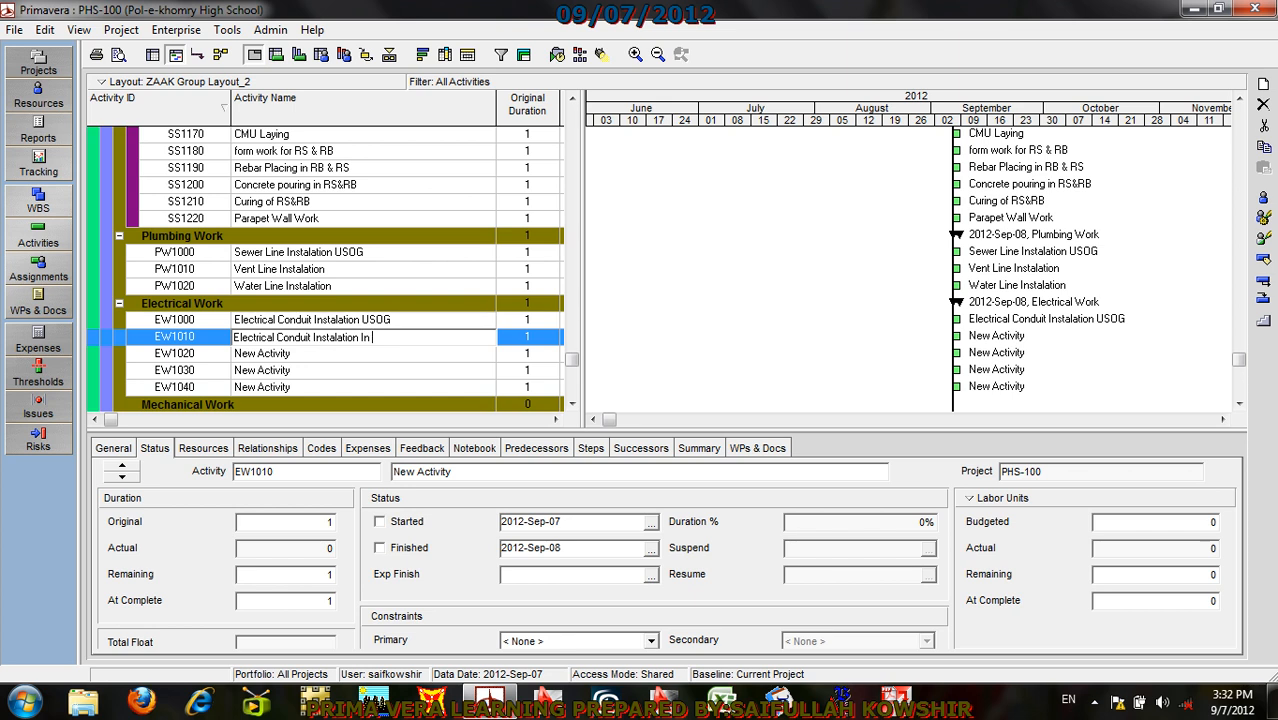
type("RS")
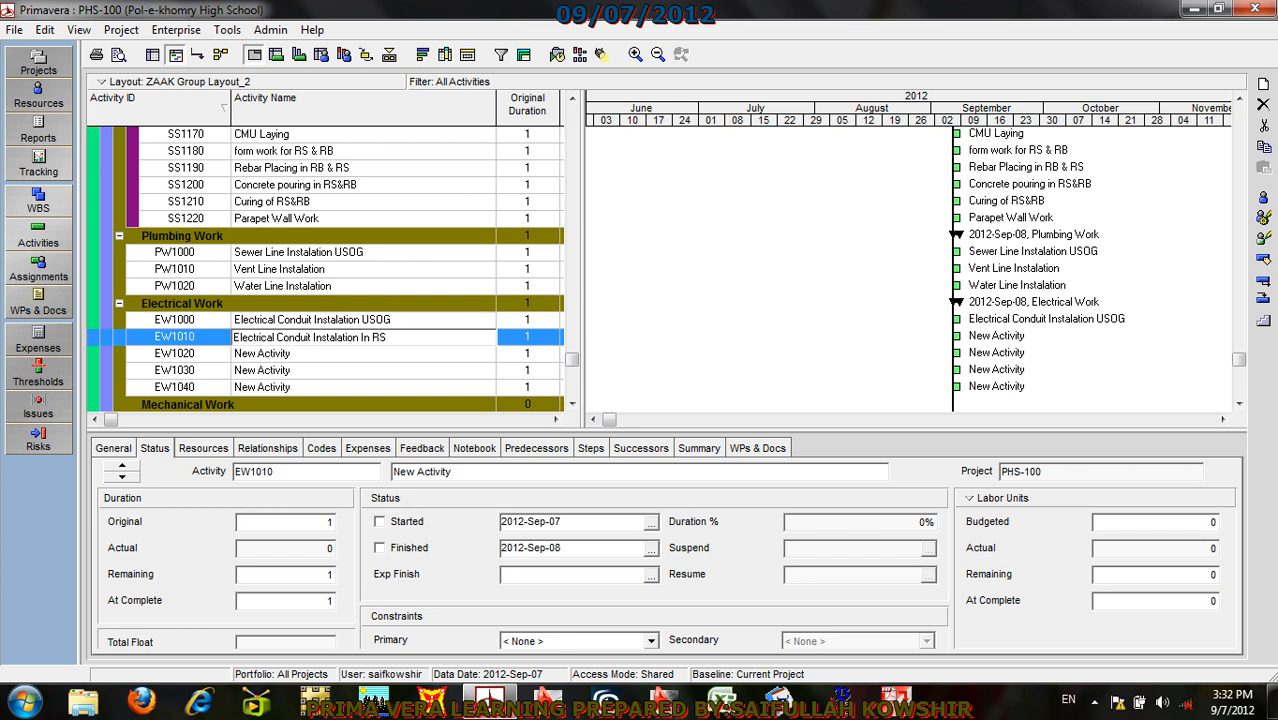
left_click(371, 355)
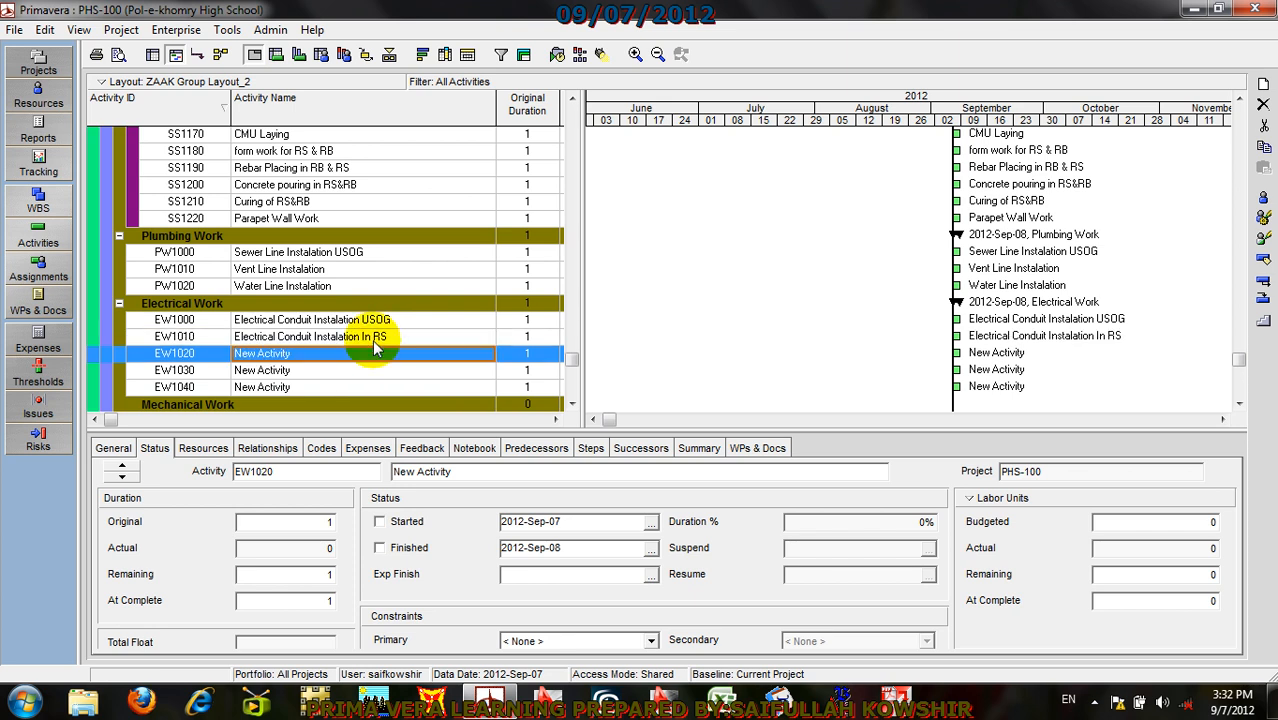
Step: Rename activity EW1020 under Electrical Work as "Outlet Box Instalation"
left_click(354, 352)
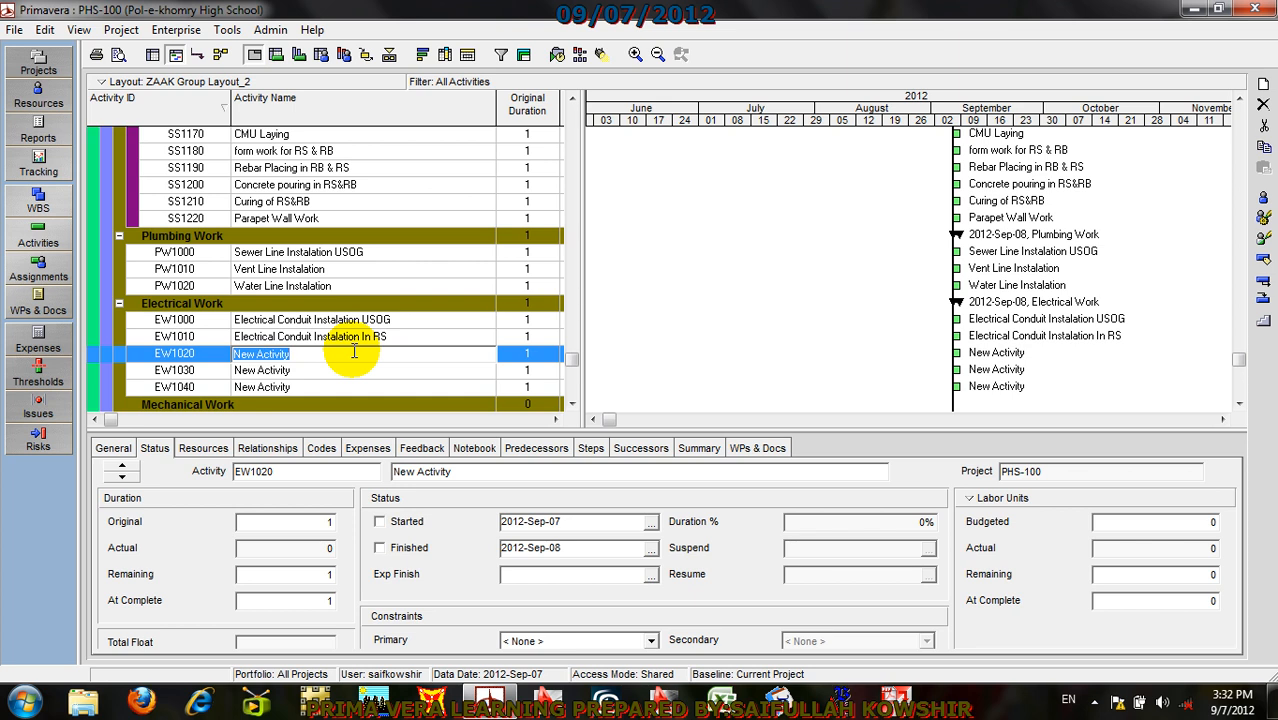
type("Out")
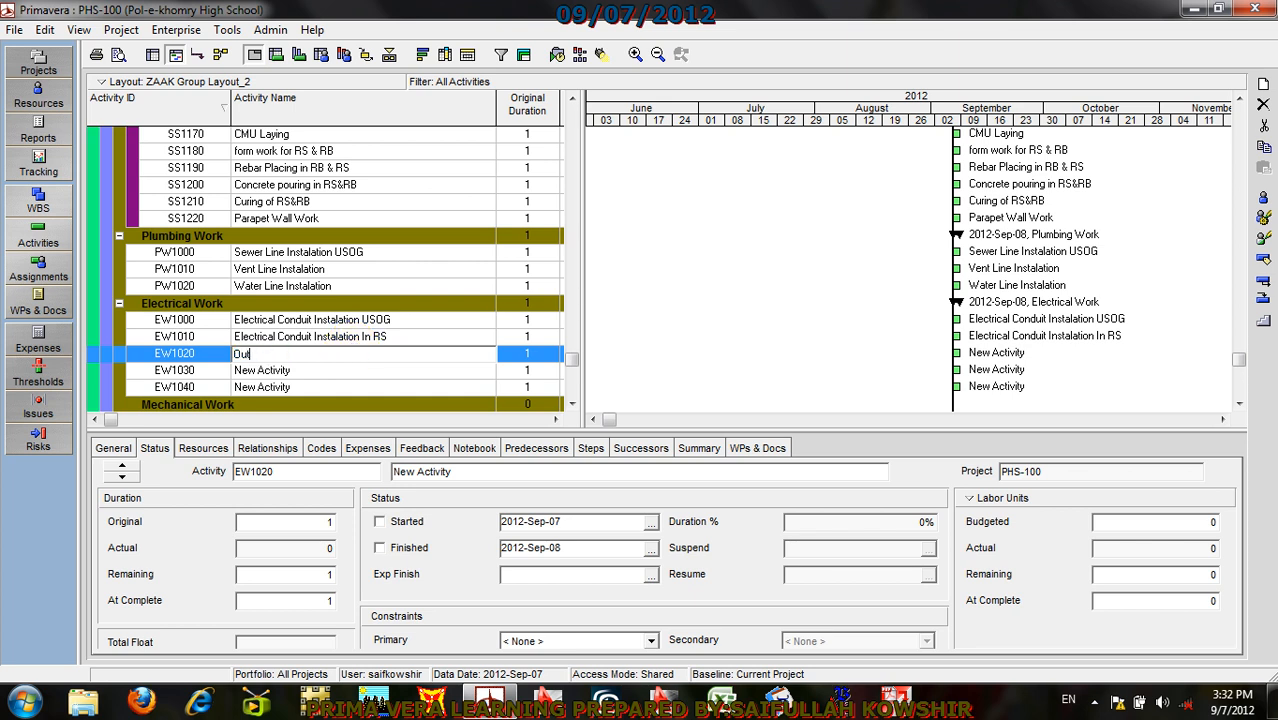
type("let Box Instalation")
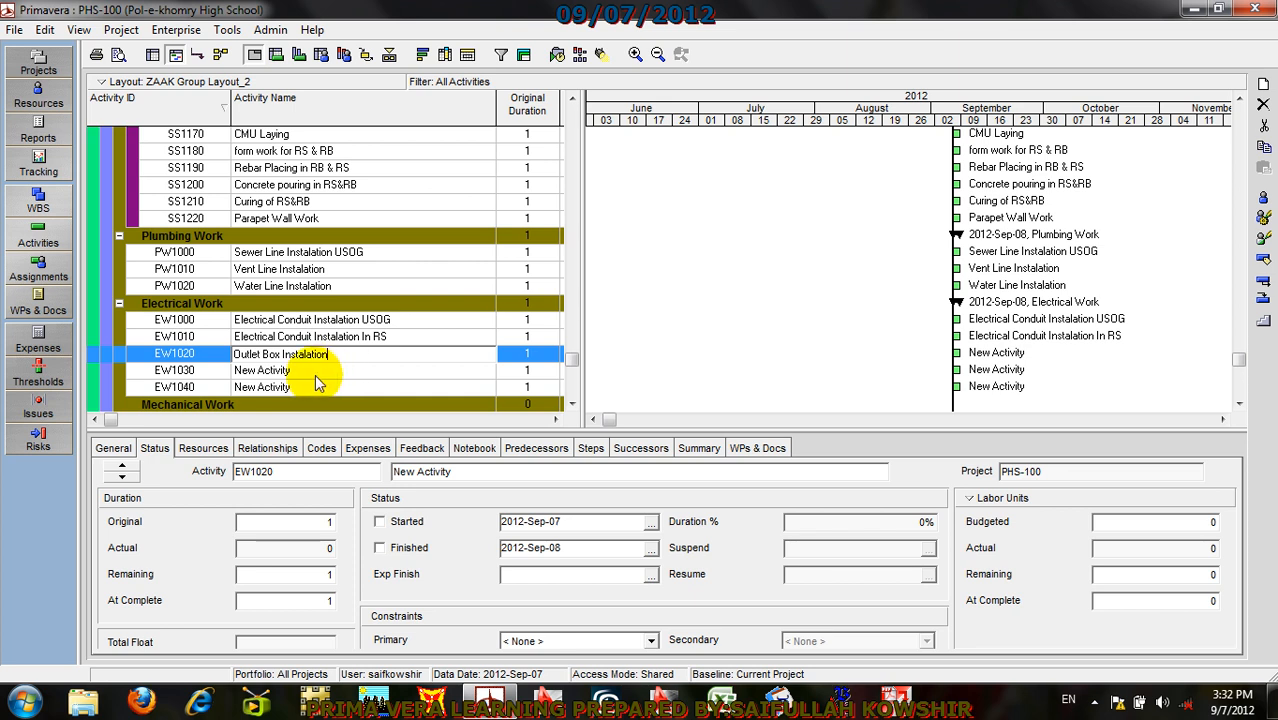
left_click(313, 371)
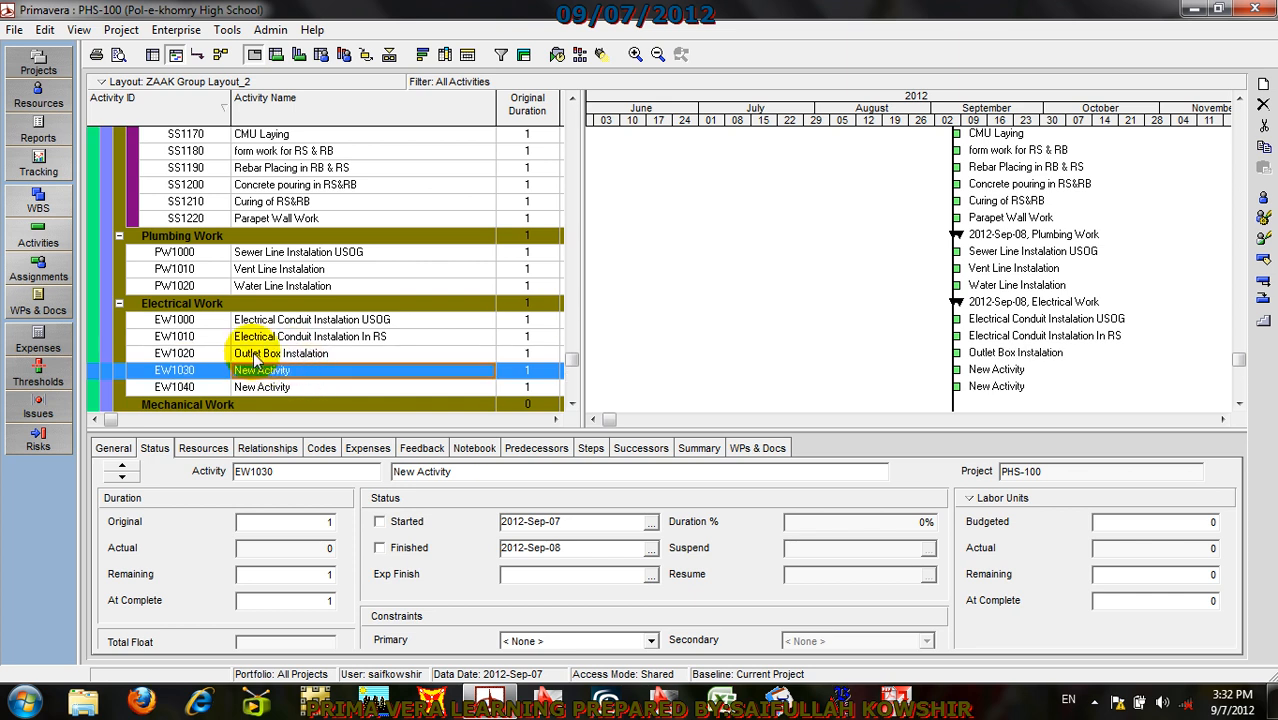
Step: Delete the two unused activities EW1030 and EW1040 from Electrical Work
left_click(304, 372)
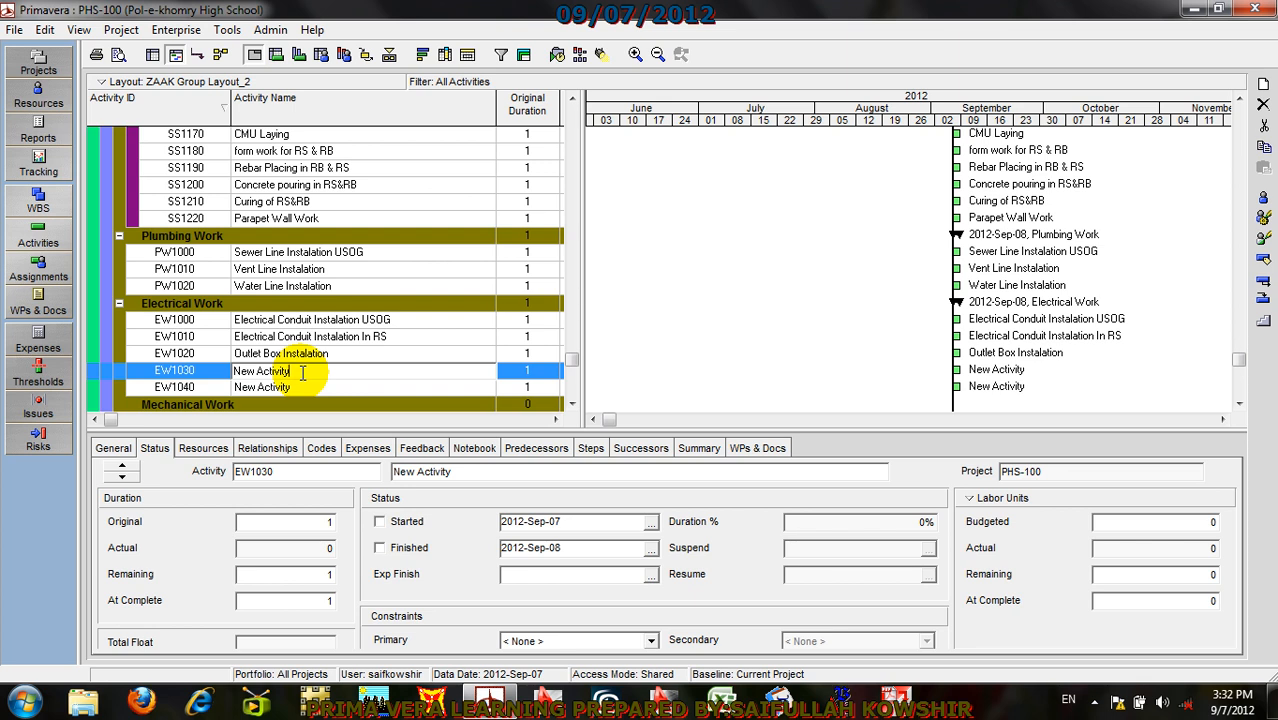
left_click(222, 372)
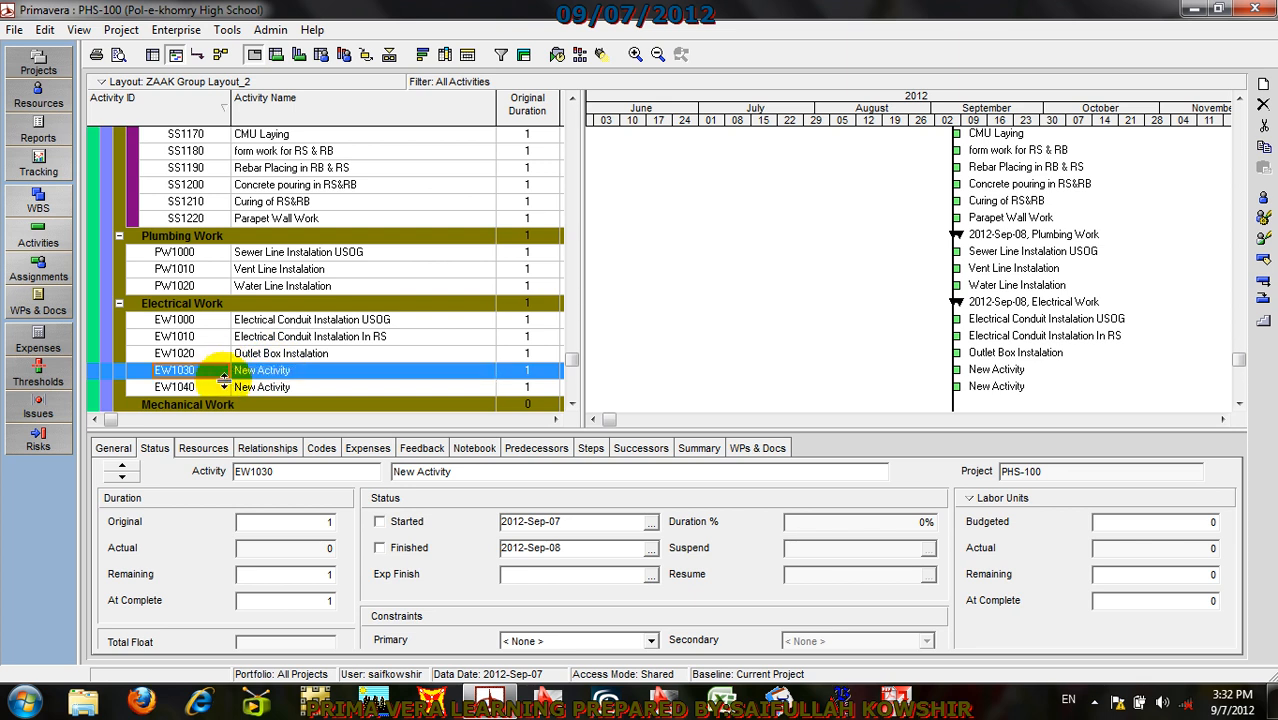
left_click(222, 389)
left_click(220, 371)
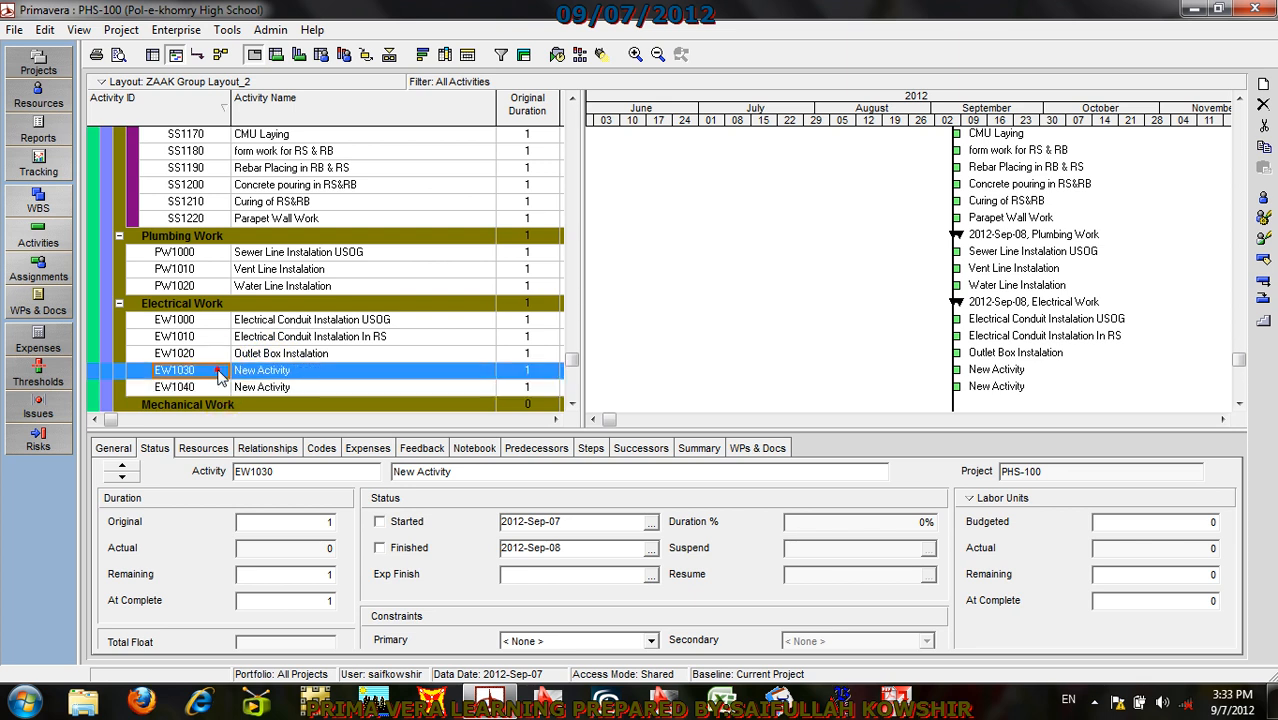
left_click(223, 389, "shift")
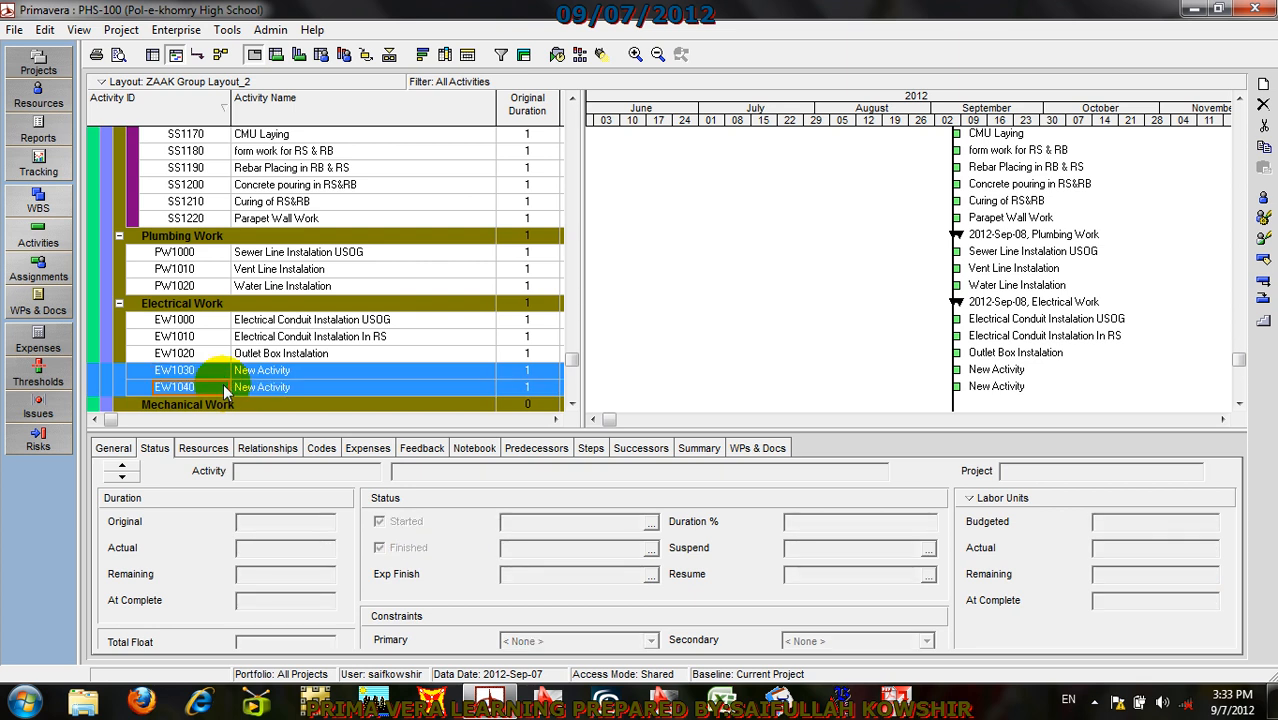
left_click(1262, 104)
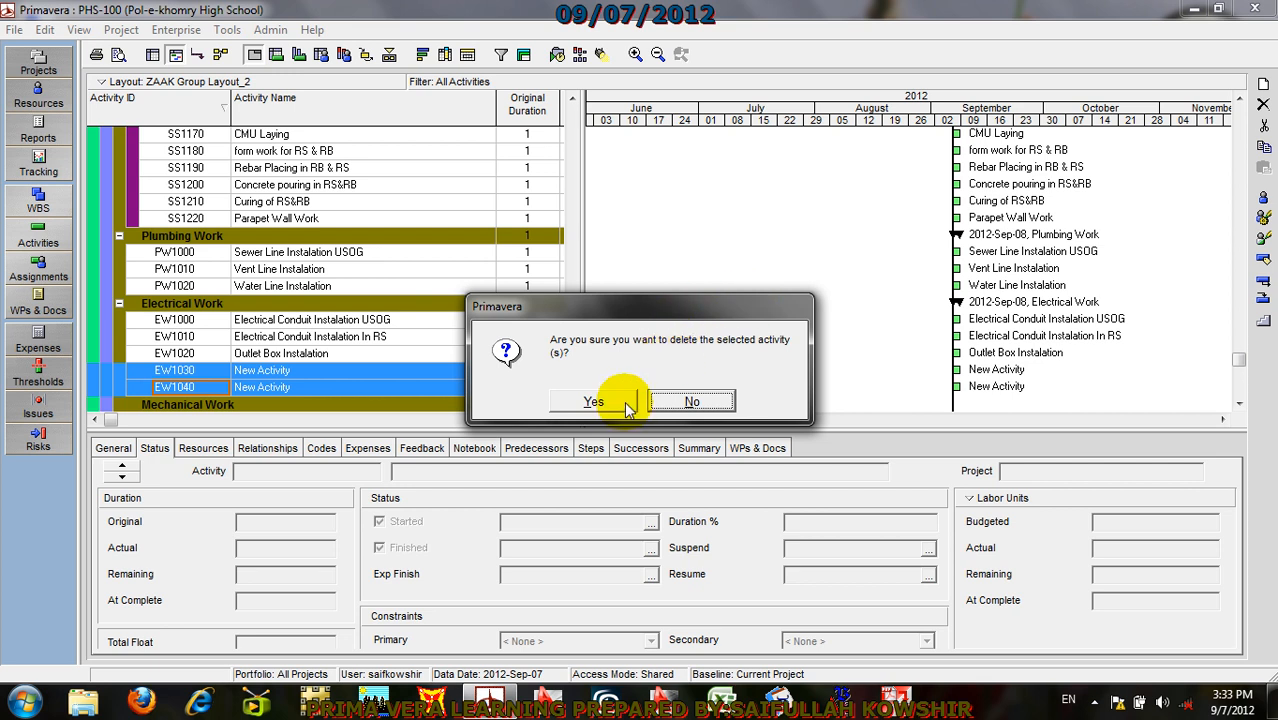
left_click(593, 401)
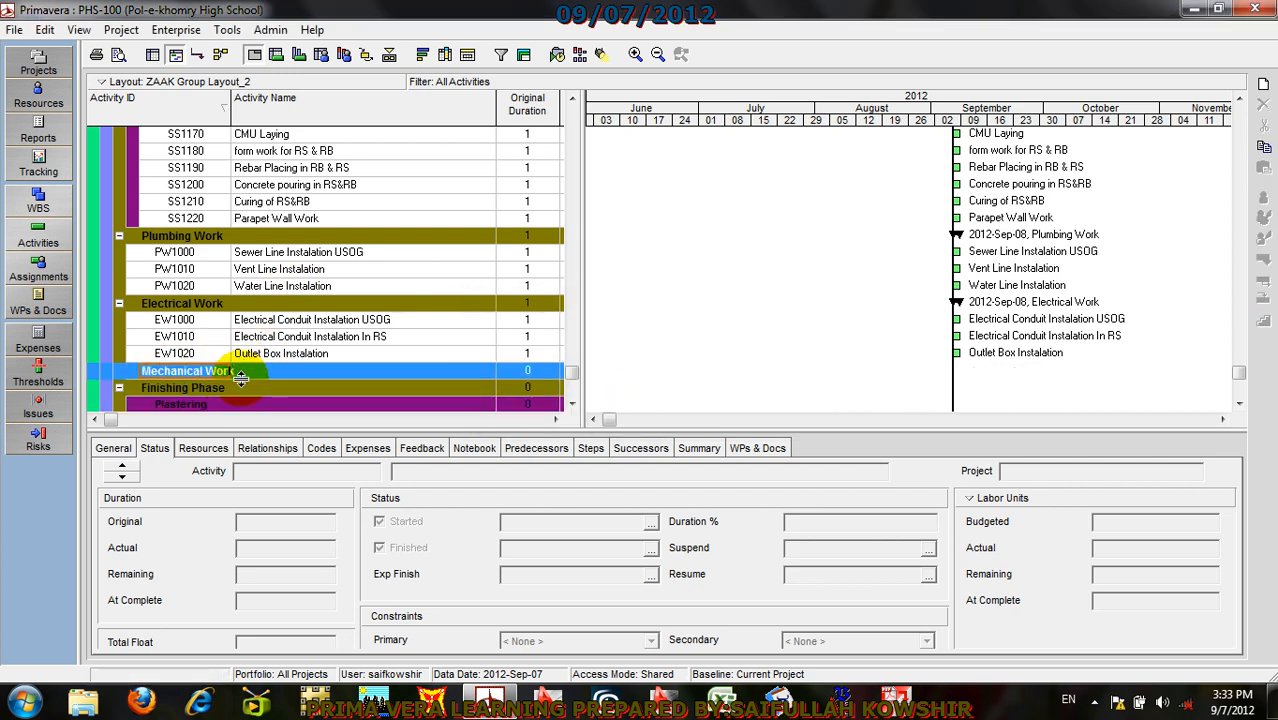
Step: Add an activity under Mechanical Work and give it the activity ID MW1000
right_click(242, 376)
left_click(276, 428)
left_click(203, 388)
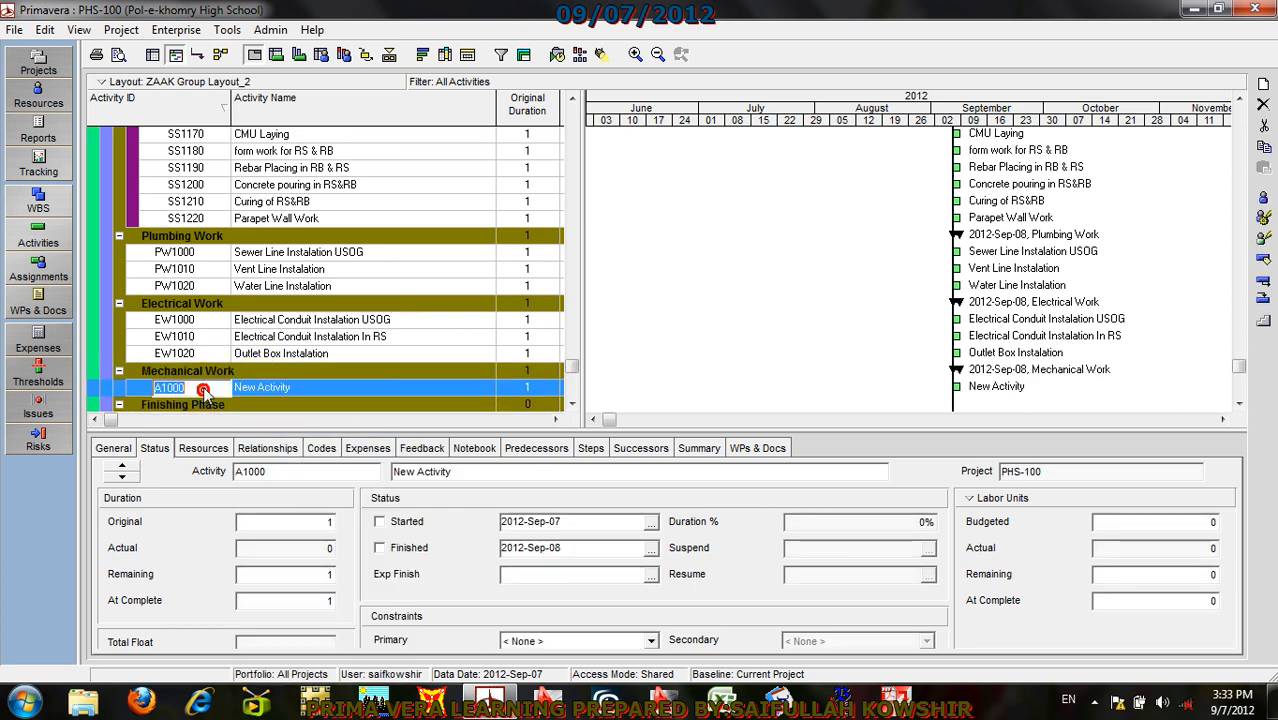
type("MW1000")
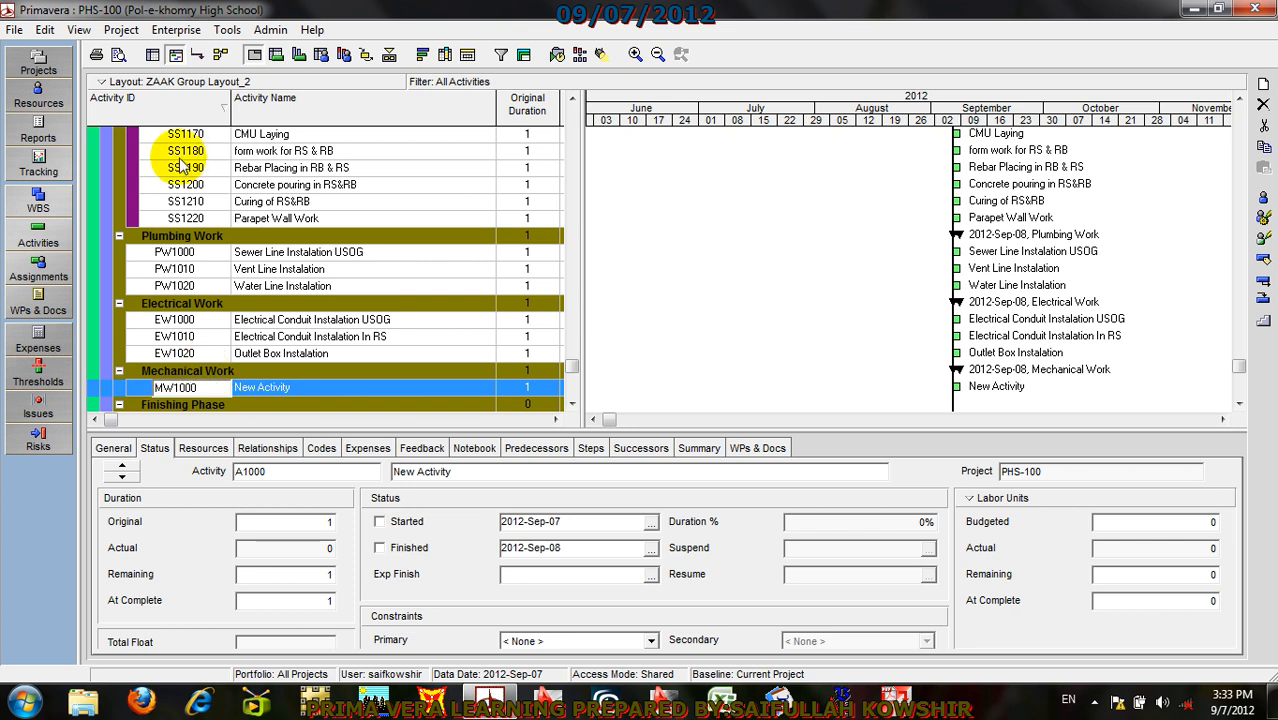
Step: Rename activity MW1000 as "CS instalation for AC"
left_click(320, 388)
left_click(320, 390)
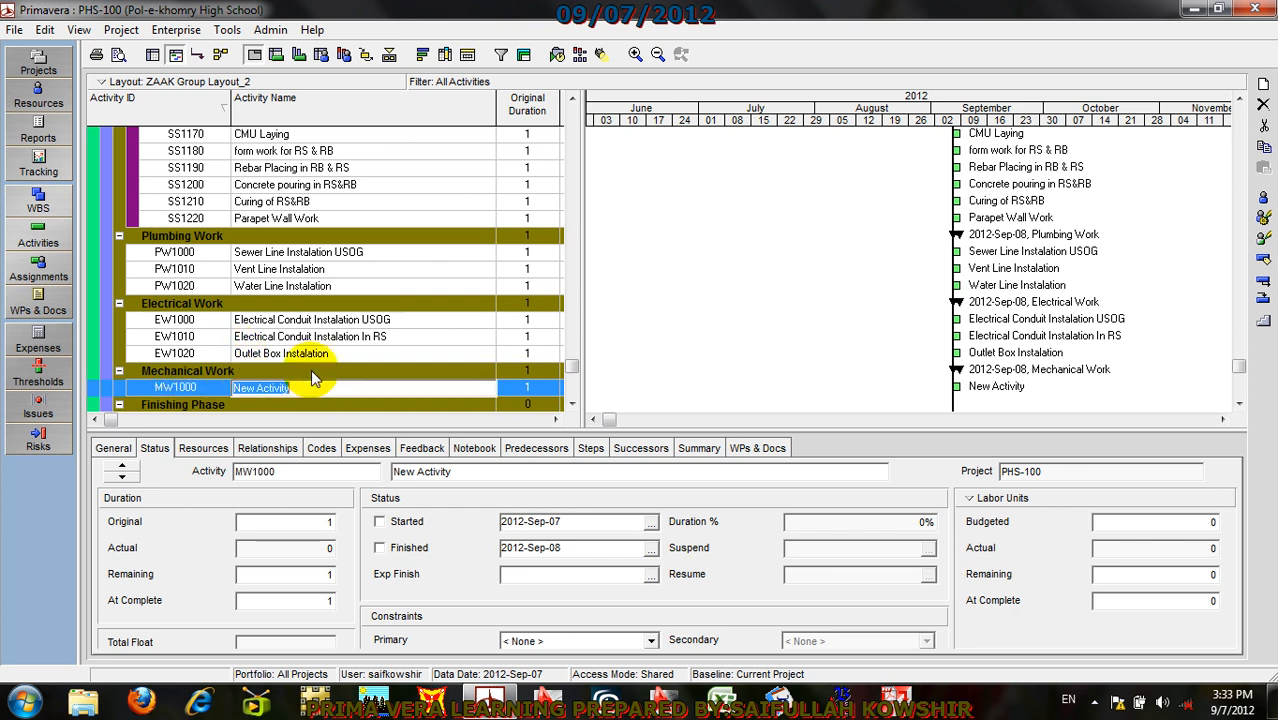
type("CS ins")
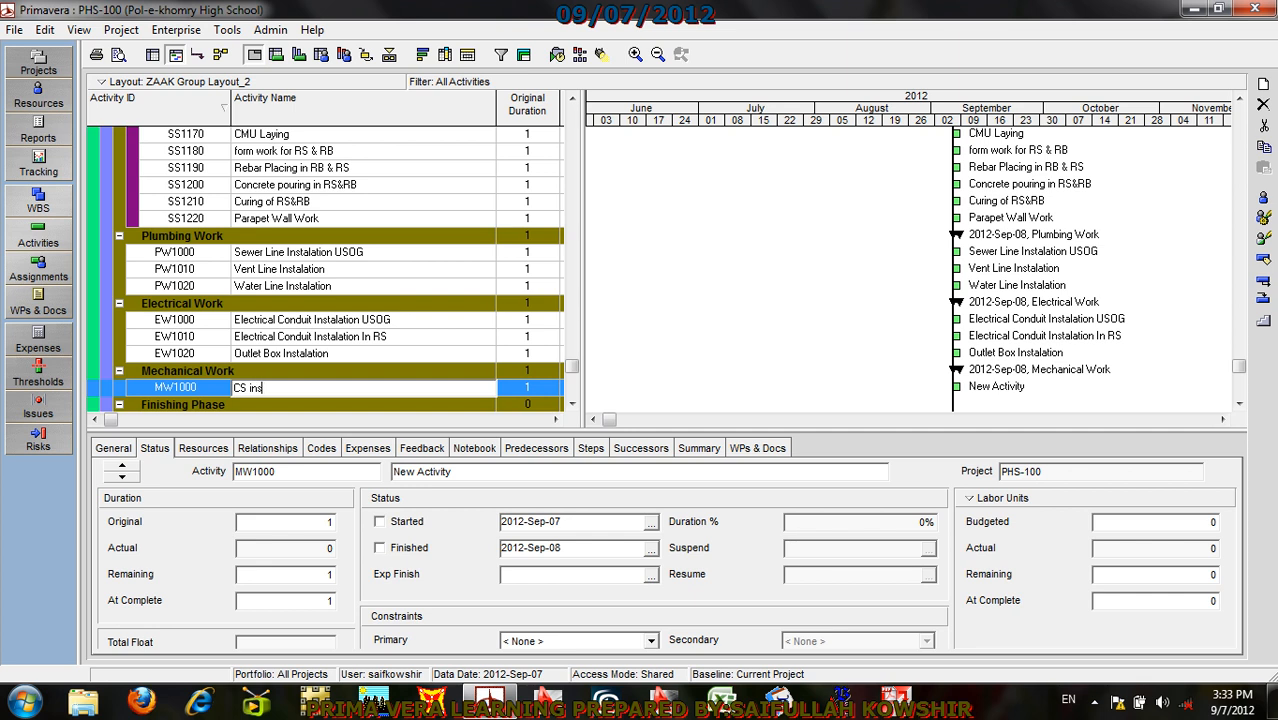
type("talla")
key("BackSpace")
type("ation for AC")
left_click(224, 390)
Step: Add another activity below MW1000 under Mechanical Work and name it "UH Installation"
right_click(224, 390)
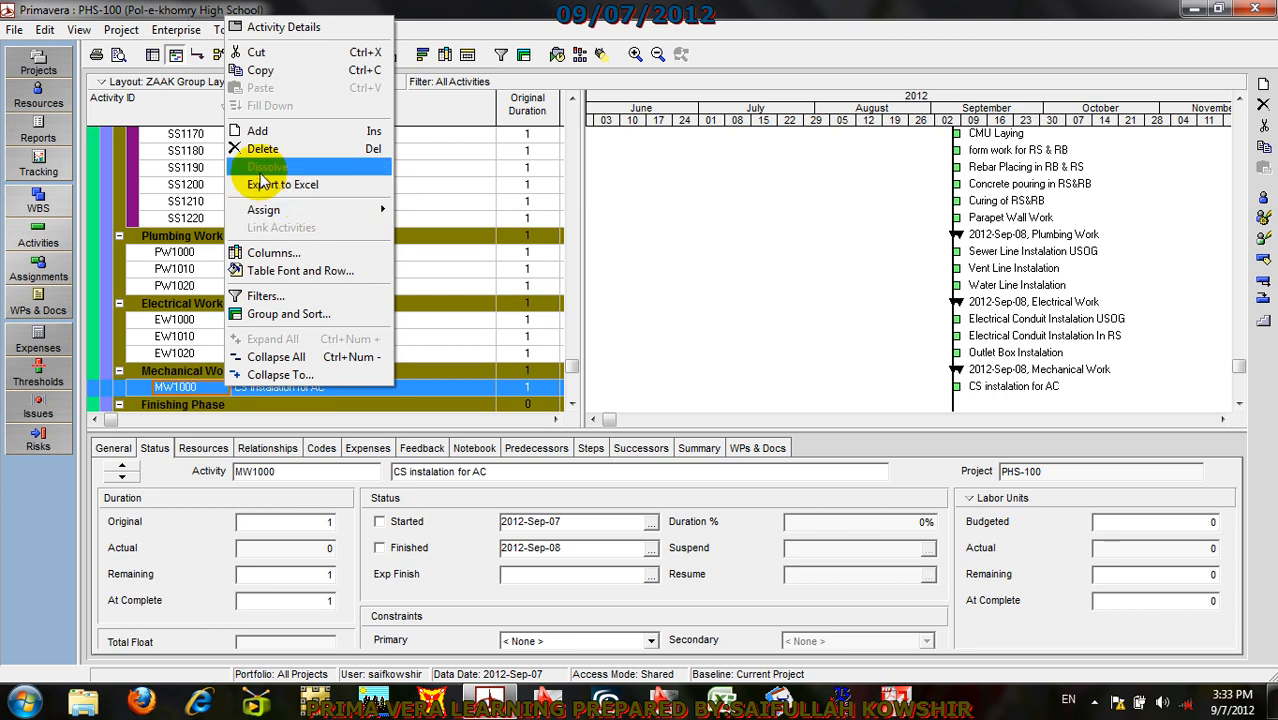
left_click(260, 134)
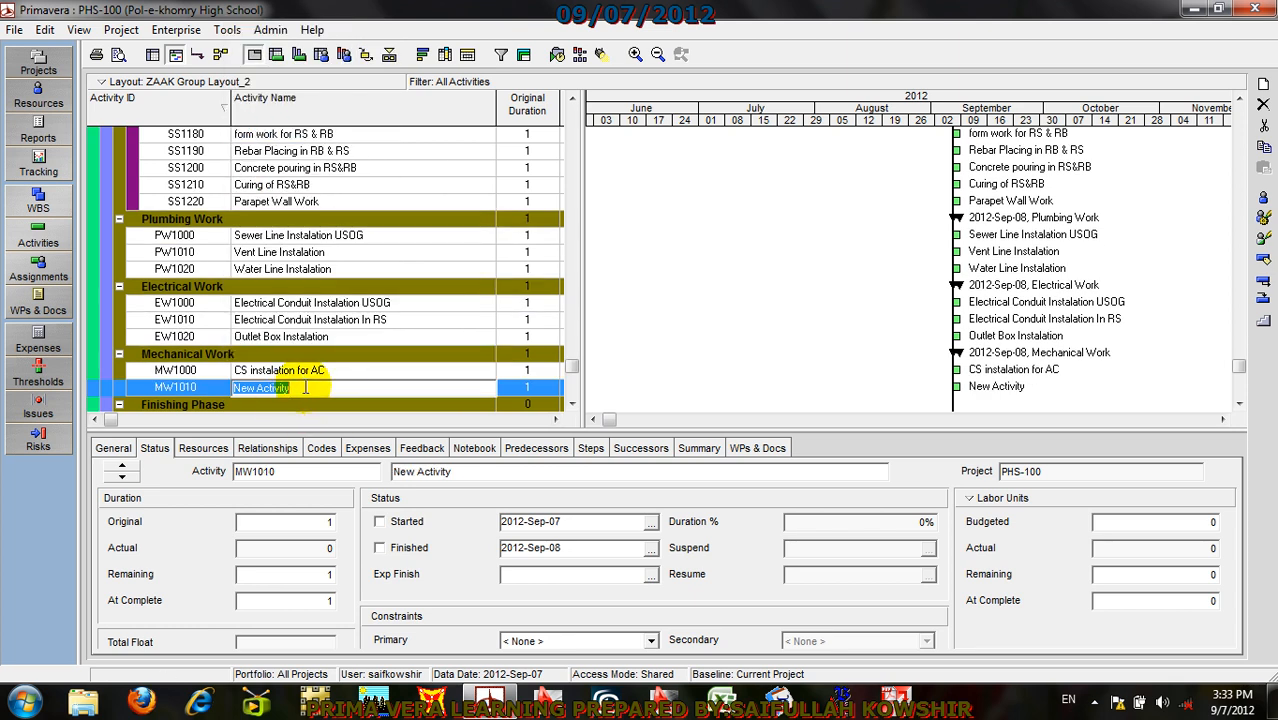
type("UH ")
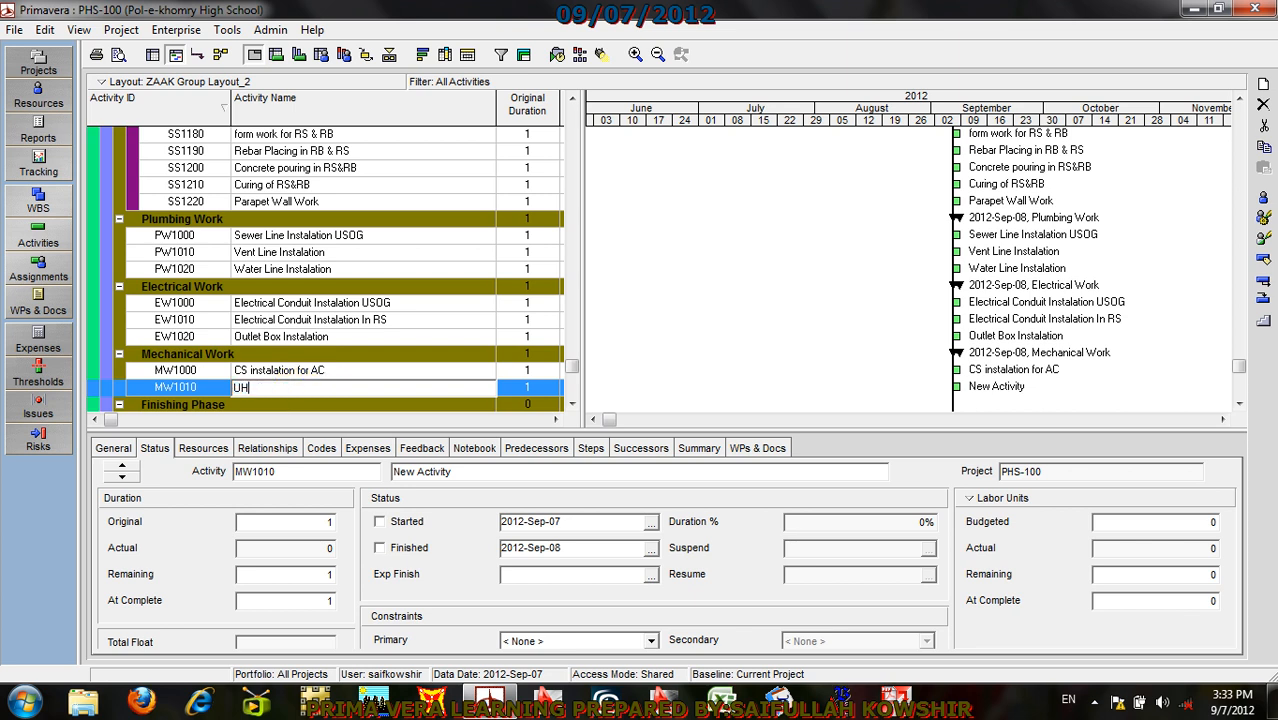
type("Installation")
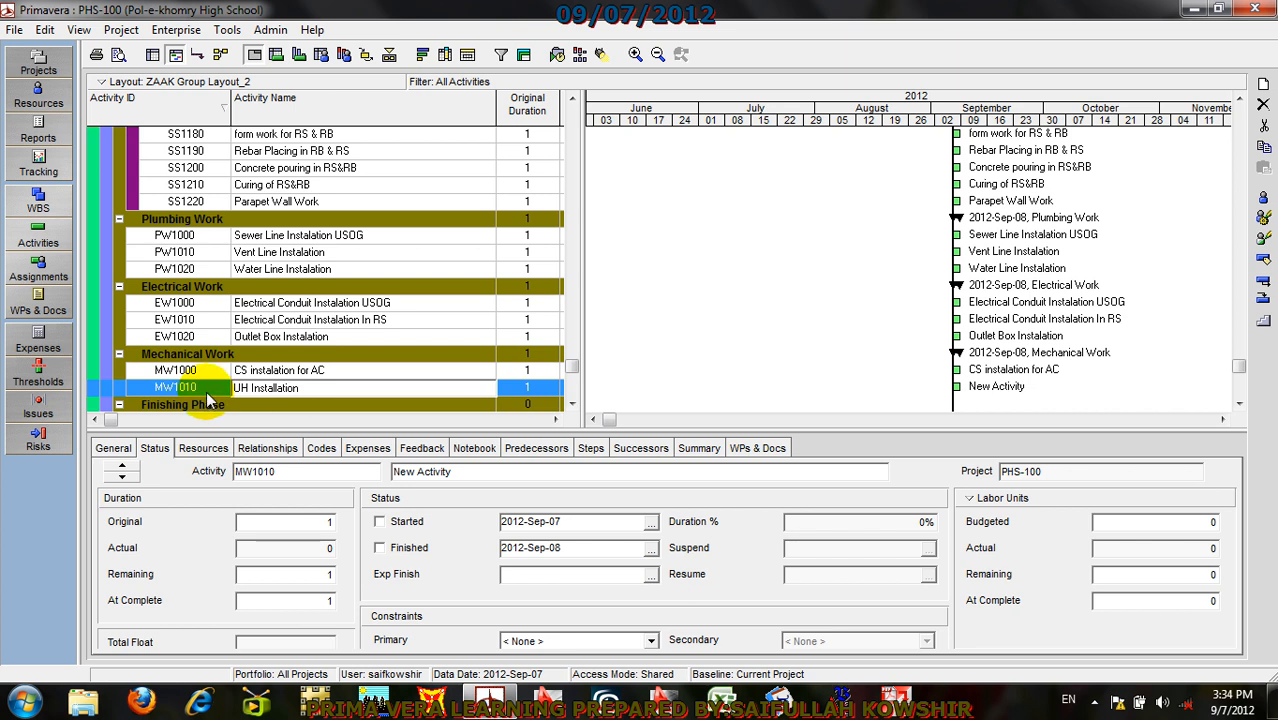
left_click(205, 393)
Step: Add an activity below "UH Installation" under Mechanical Work and name it "AC Instalation"
right_click(207, 398)
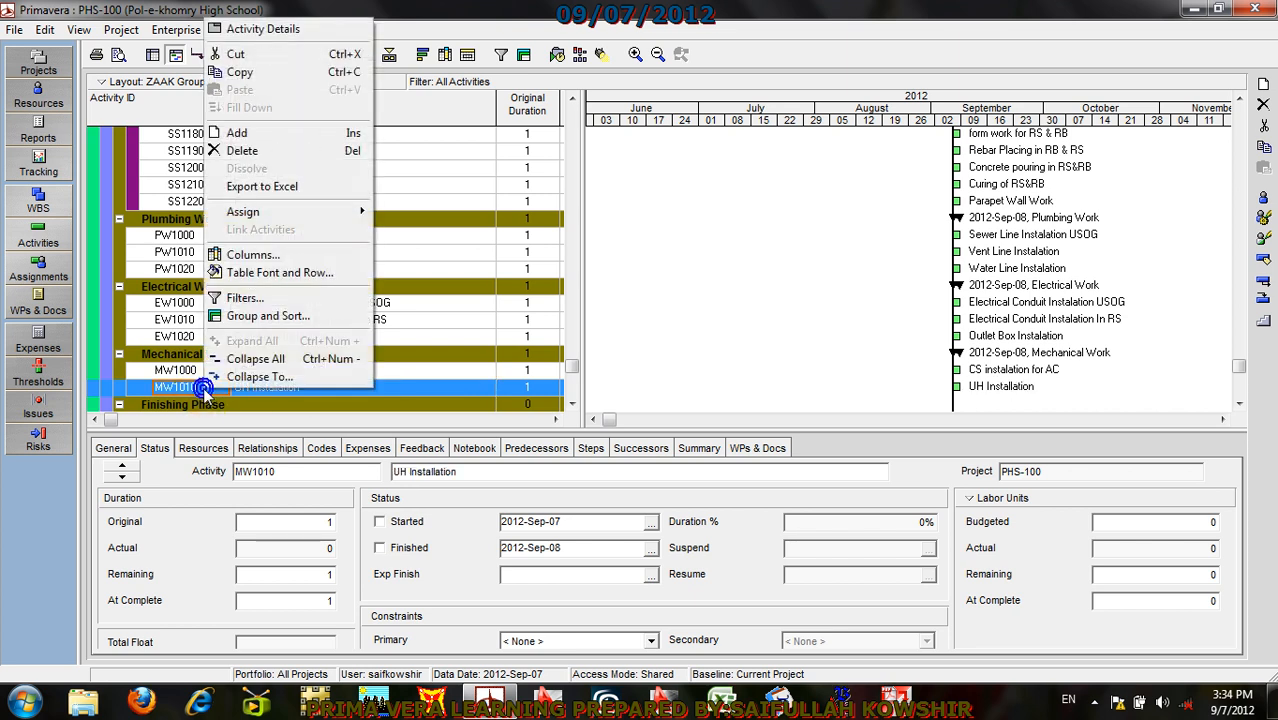
left_click(240, 133)
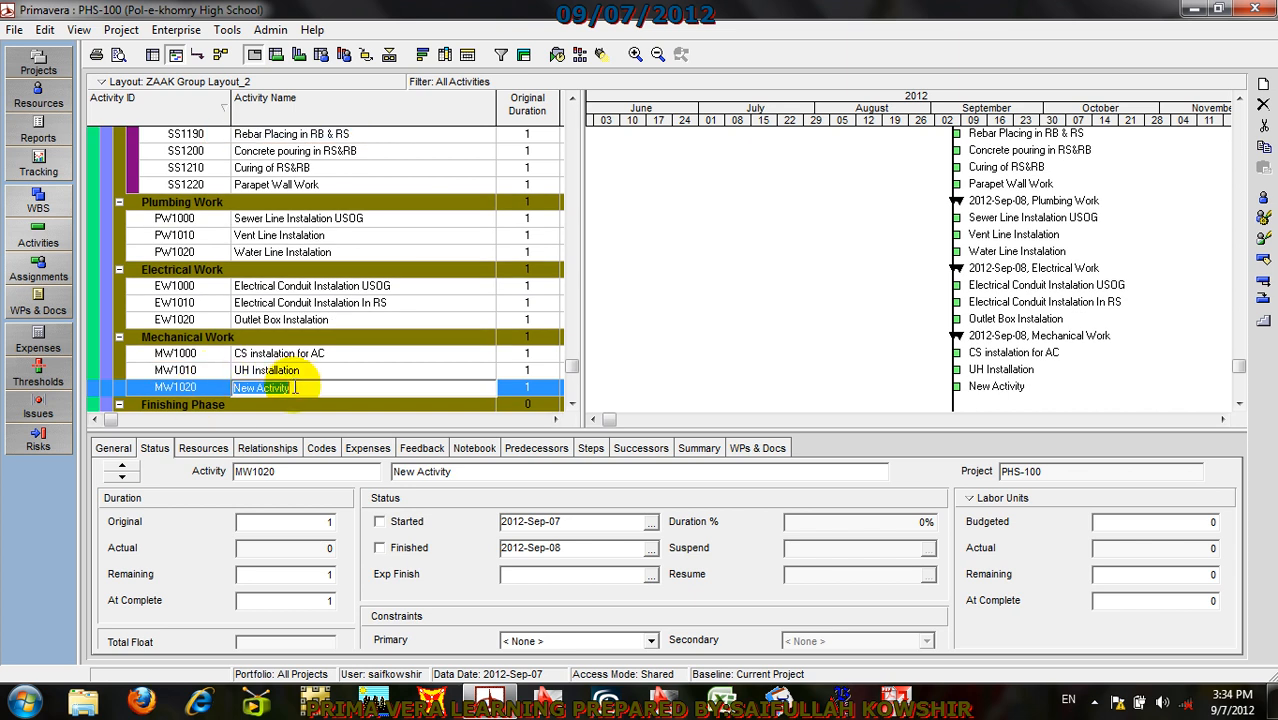
type("AC Inst")
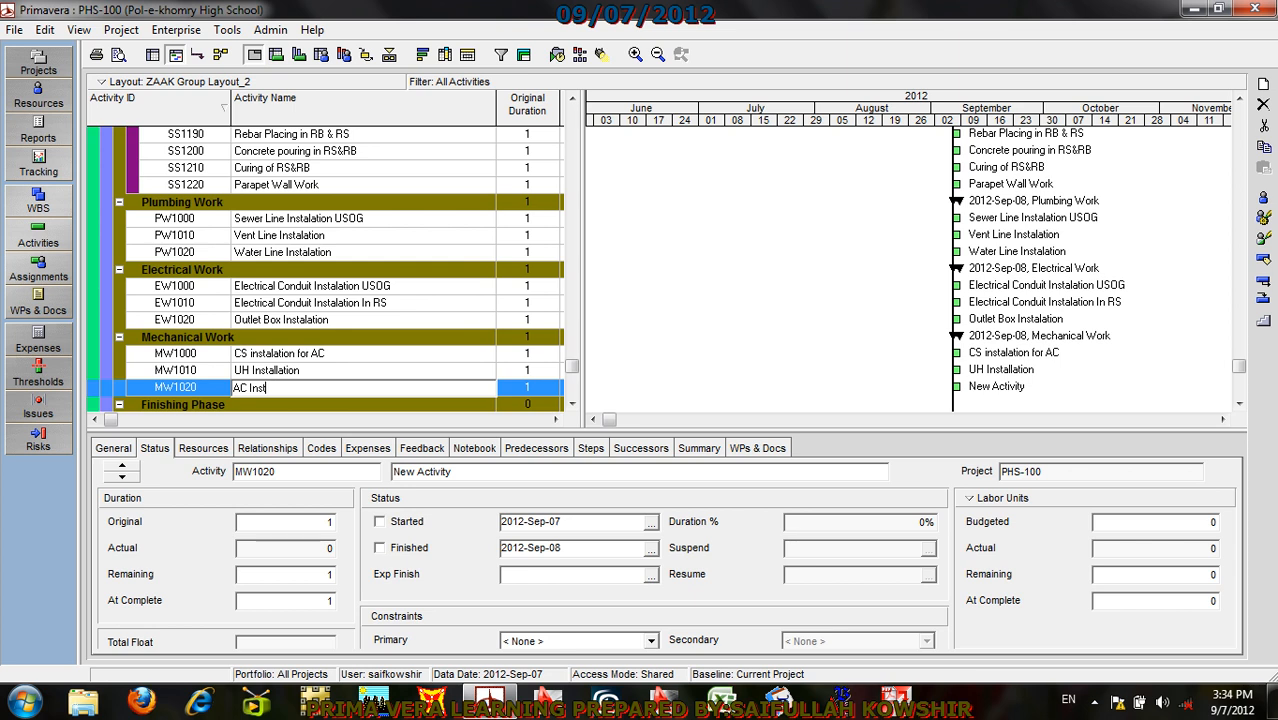
type("alation")
left_click(200, 393)
Step: Add an activity below "AC Instalation" under Mechanical Work and name it "Exhuast Fan And Louver Instalation"
right_click(200, 395)
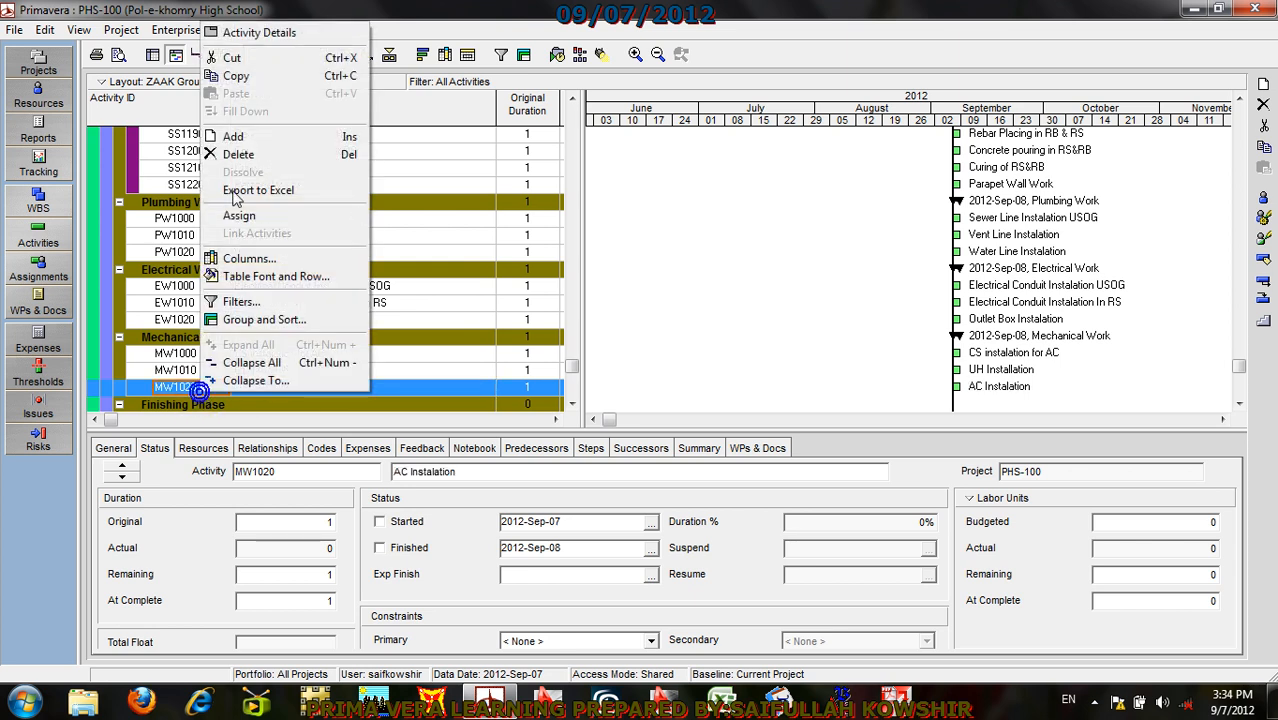
left_click(214, 134)
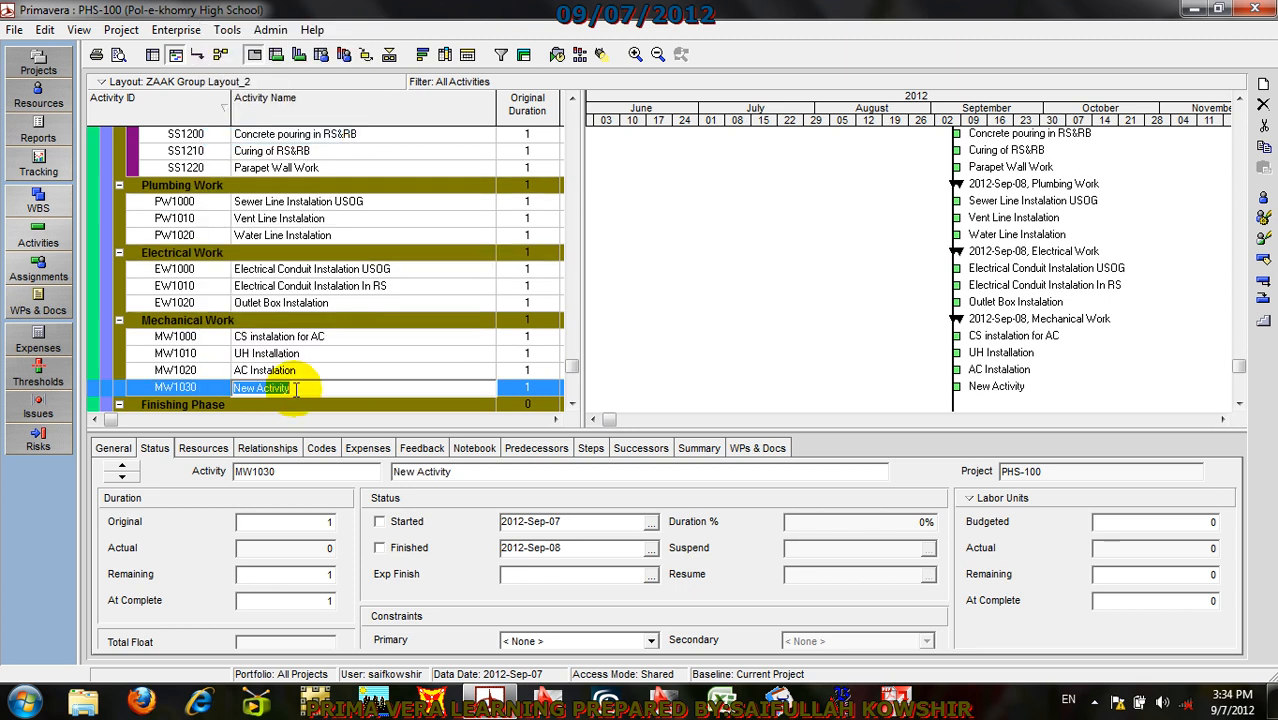
type("Exa")
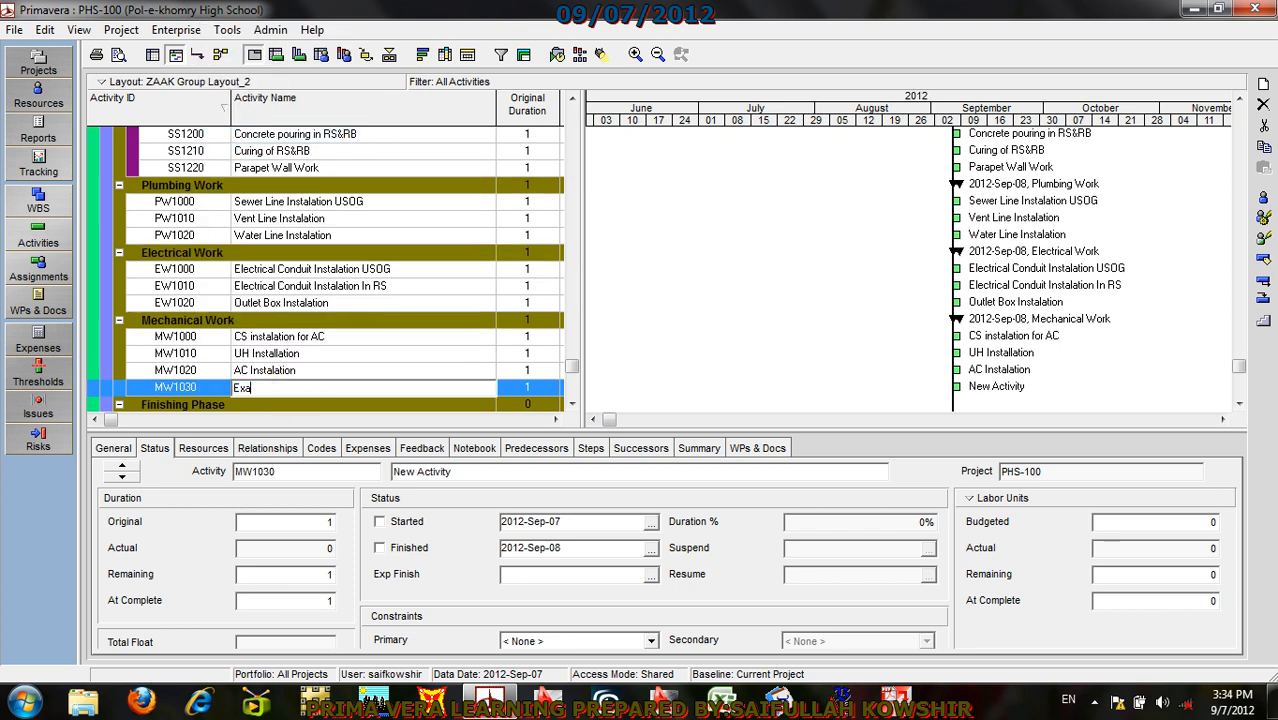
key("BackSpace")
left_click(255, 388)
type("ust")
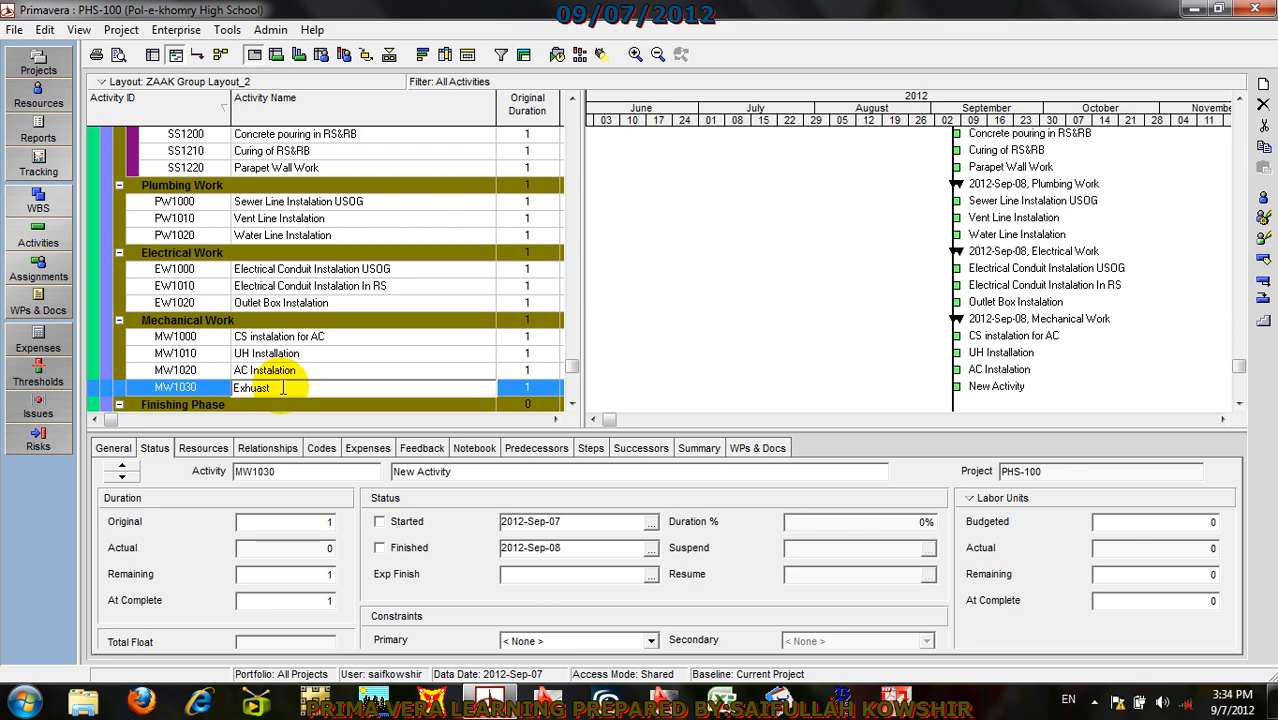
type("Fa")
type("n")
type(" And")
type(" Lo")
type("uve")
type("r Insta")
type("lla")
key("BackSpace")
type("ation")
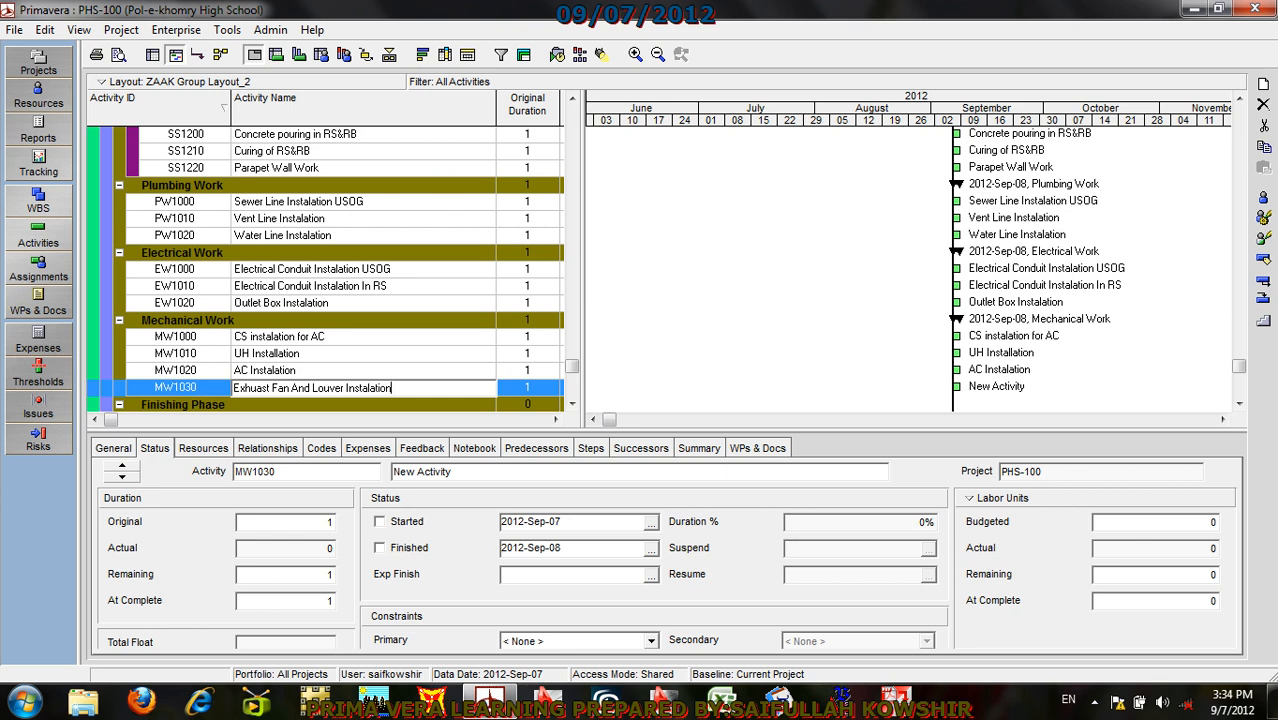
left_click(212, 386)
Step: Review the complete activity list, from the contractual milestones to the finishing phase
scroll(230, 385, "down", 1)
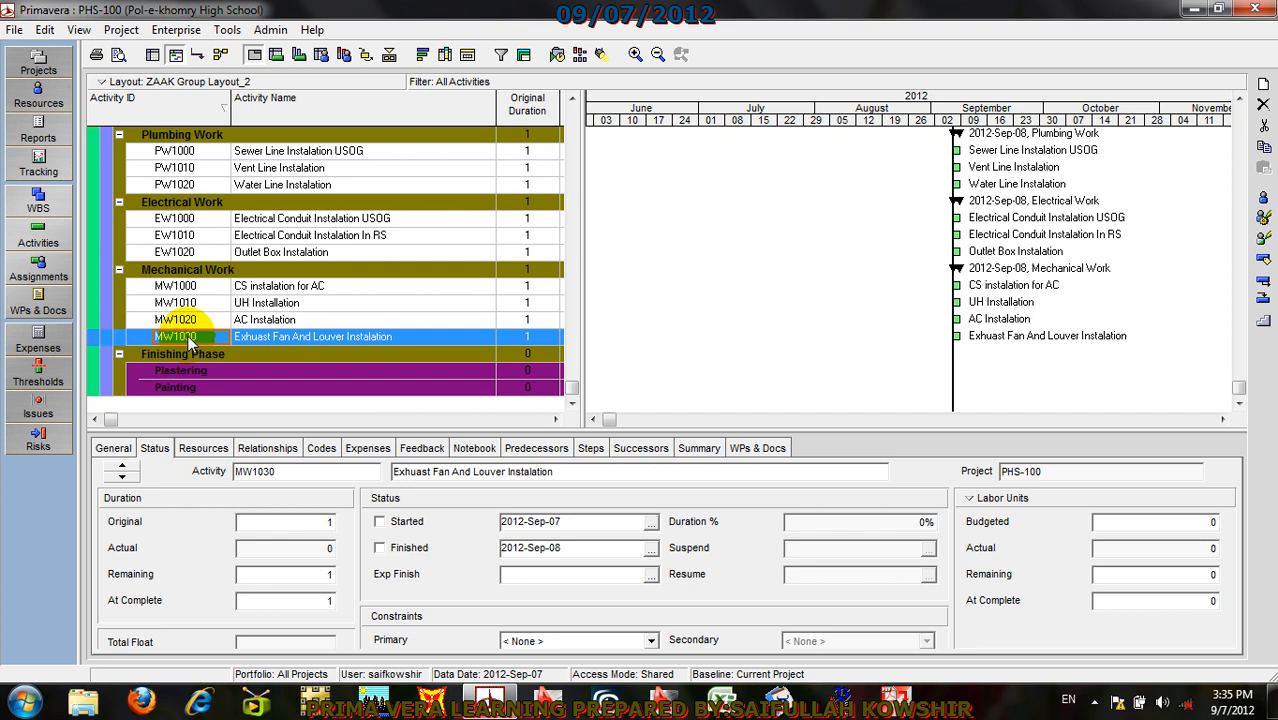
scroll(345, 260, "up", 5)
scroll(356, 230, "up", 8)
scroll(442, 171, "down", 15)
scroll(477, 350, "up", 10)
scroll(474, 358, "up", 3)
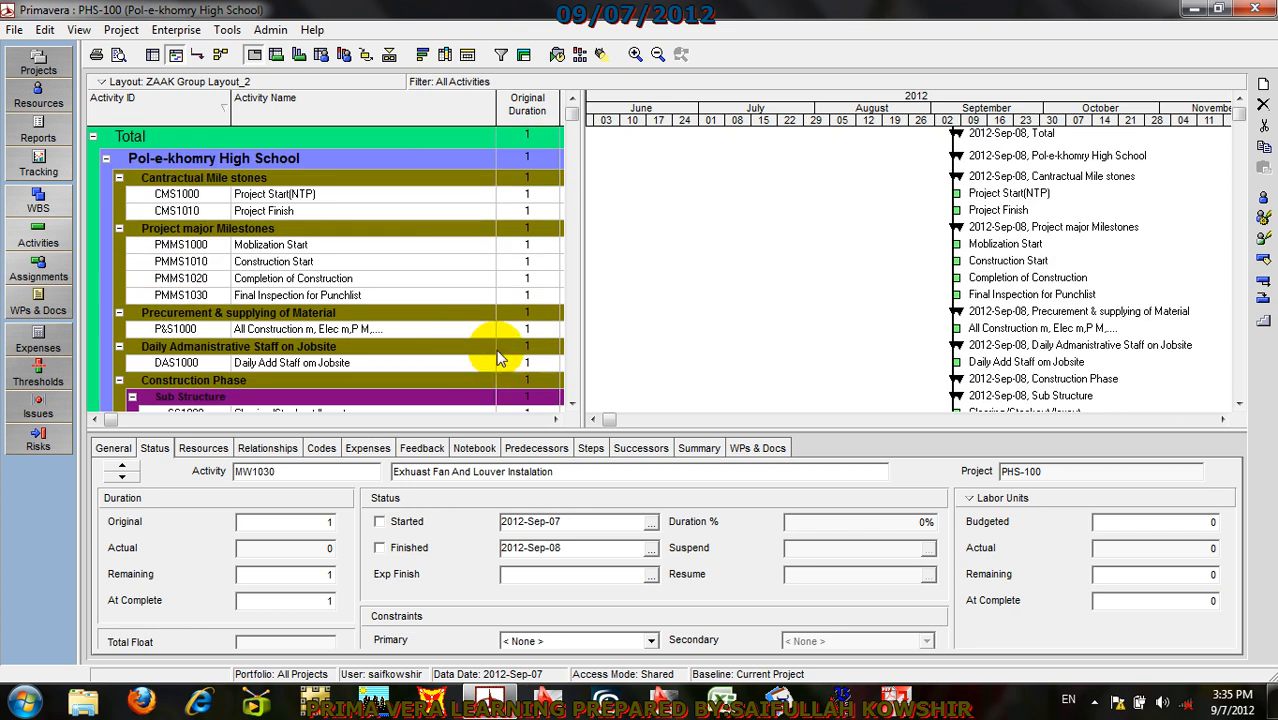
scroll(300, 320, "down", 4)
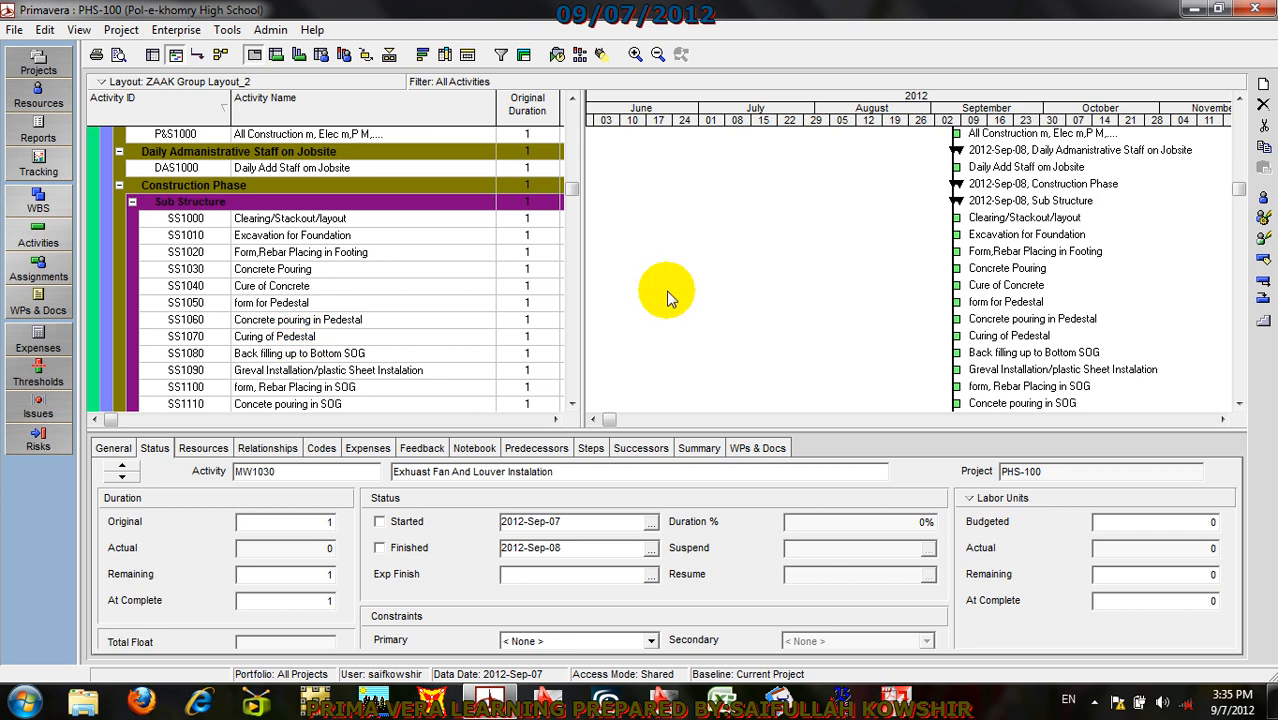
scroll(677, 275, "up", 4)
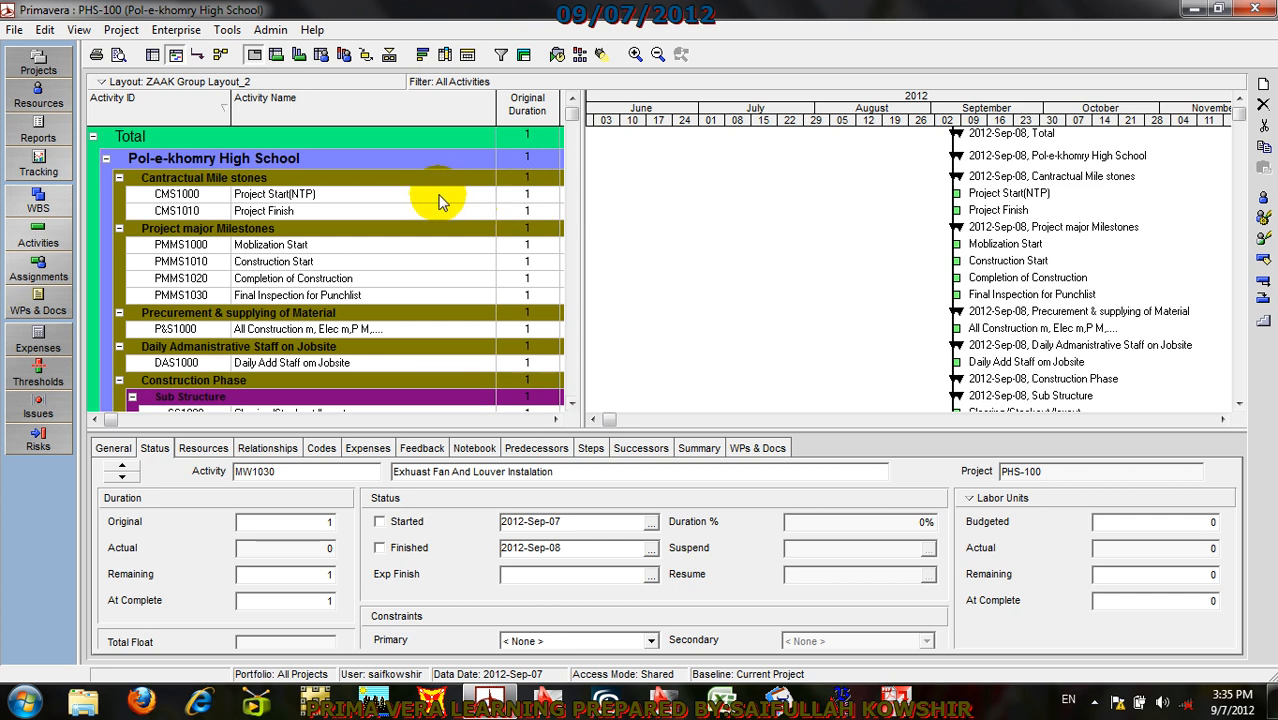
Step: Widen the activity table to show more duration columns and set the activity type of CMS1000 Project Start(NTP) to Start Milestone
left_click(369, 194)
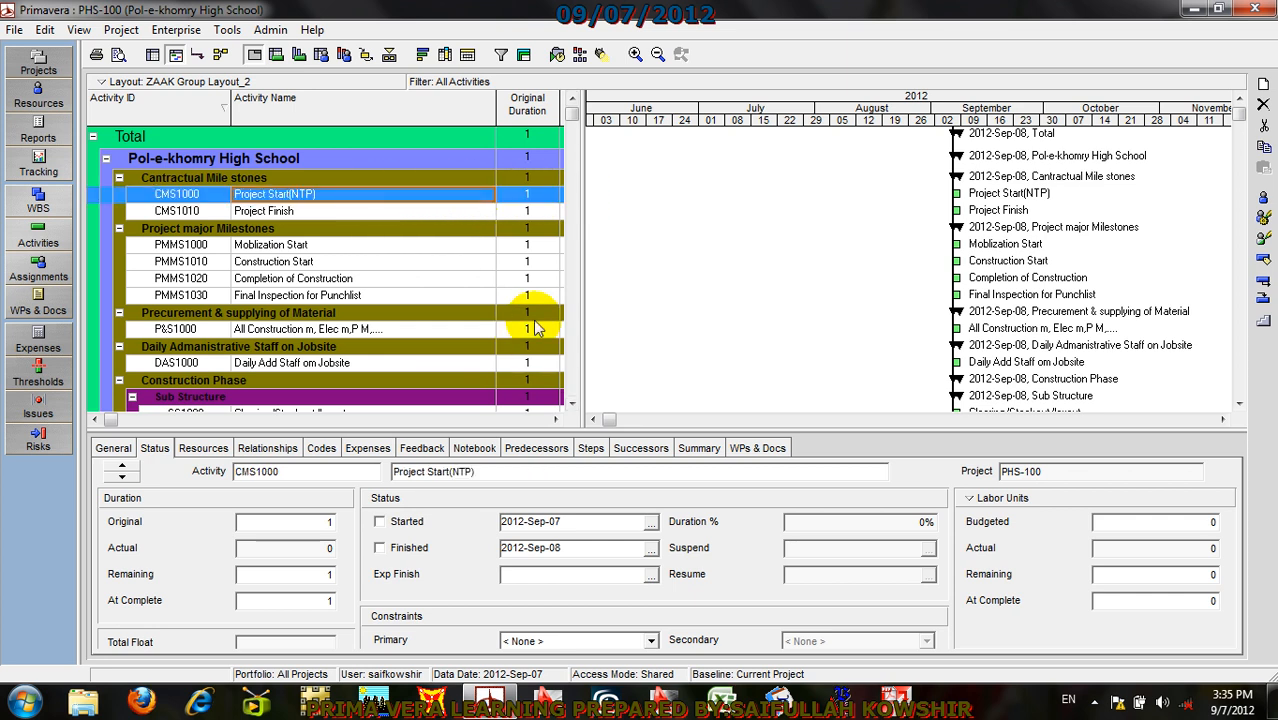
left_click_drag(581, 279, 690, 285)
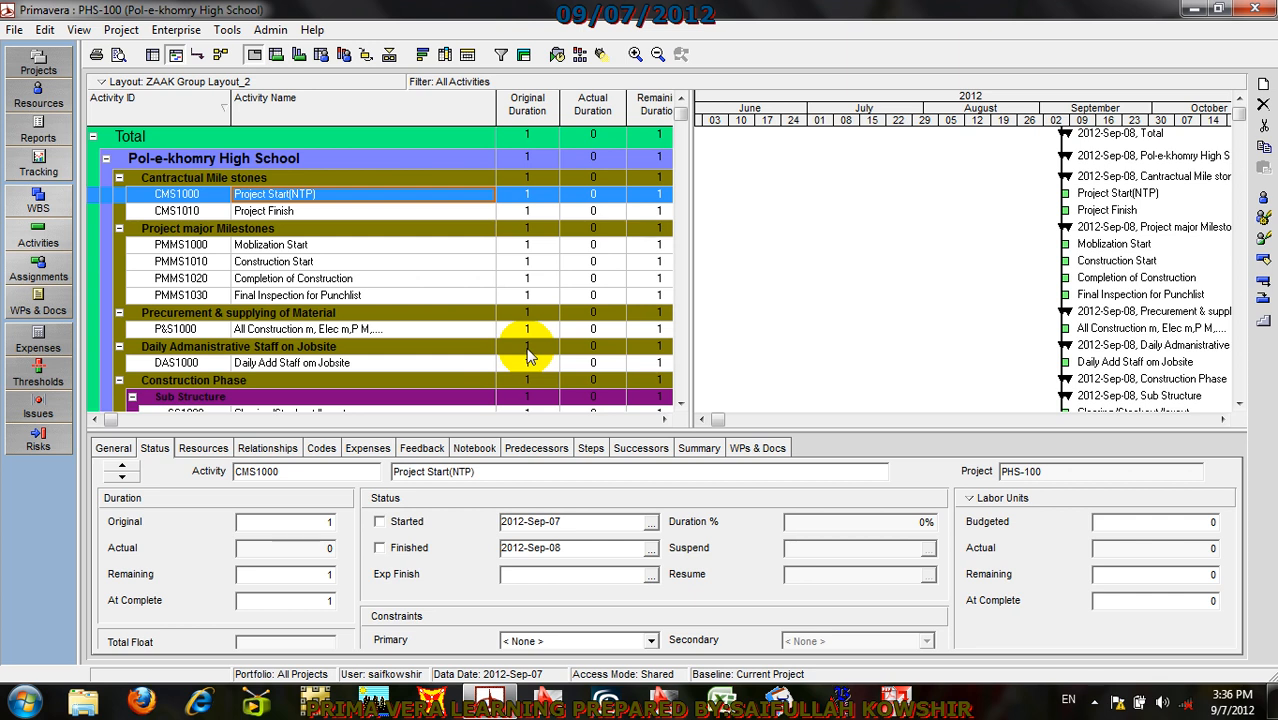
left_click(124, 450)
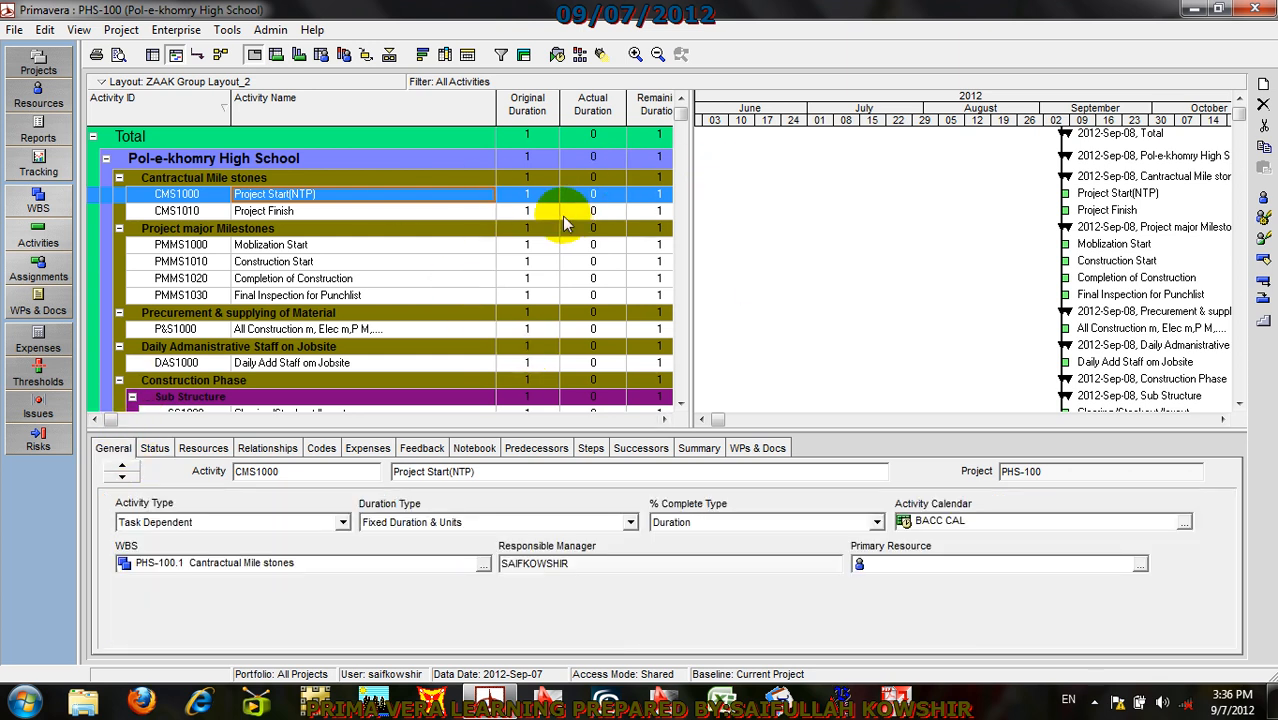
left_click(210, 521)
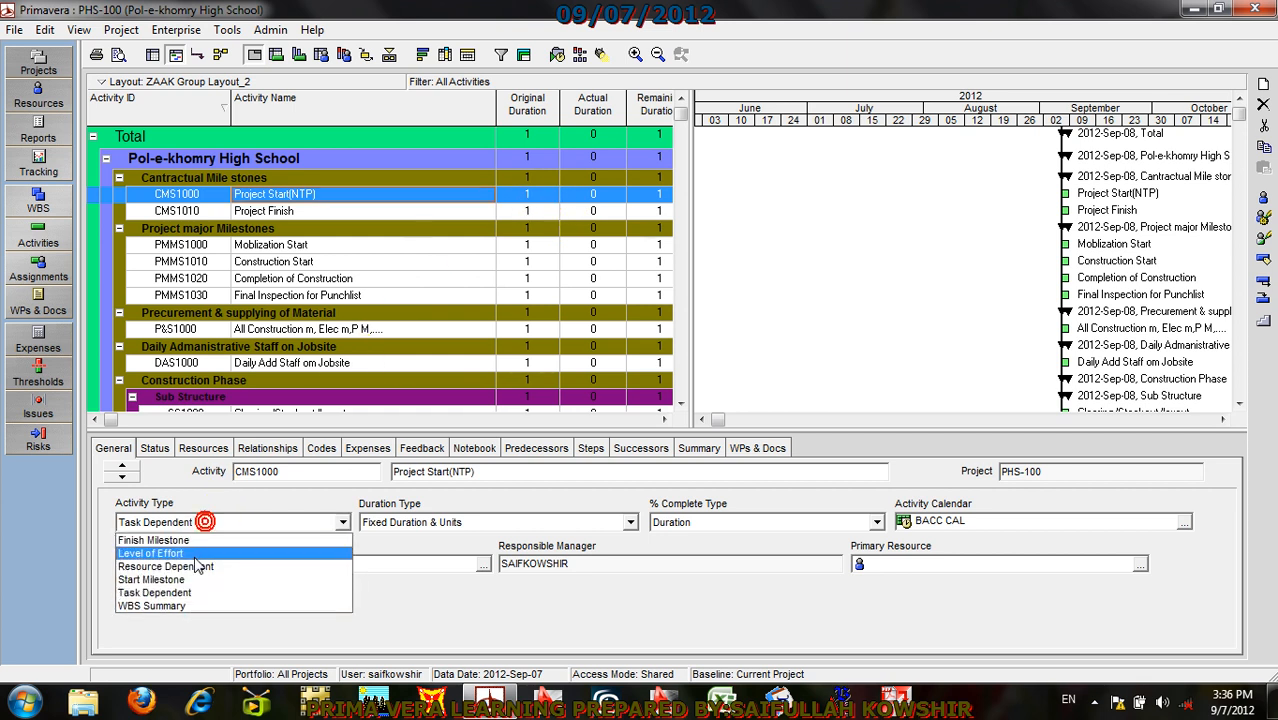
left_click(165, 580)
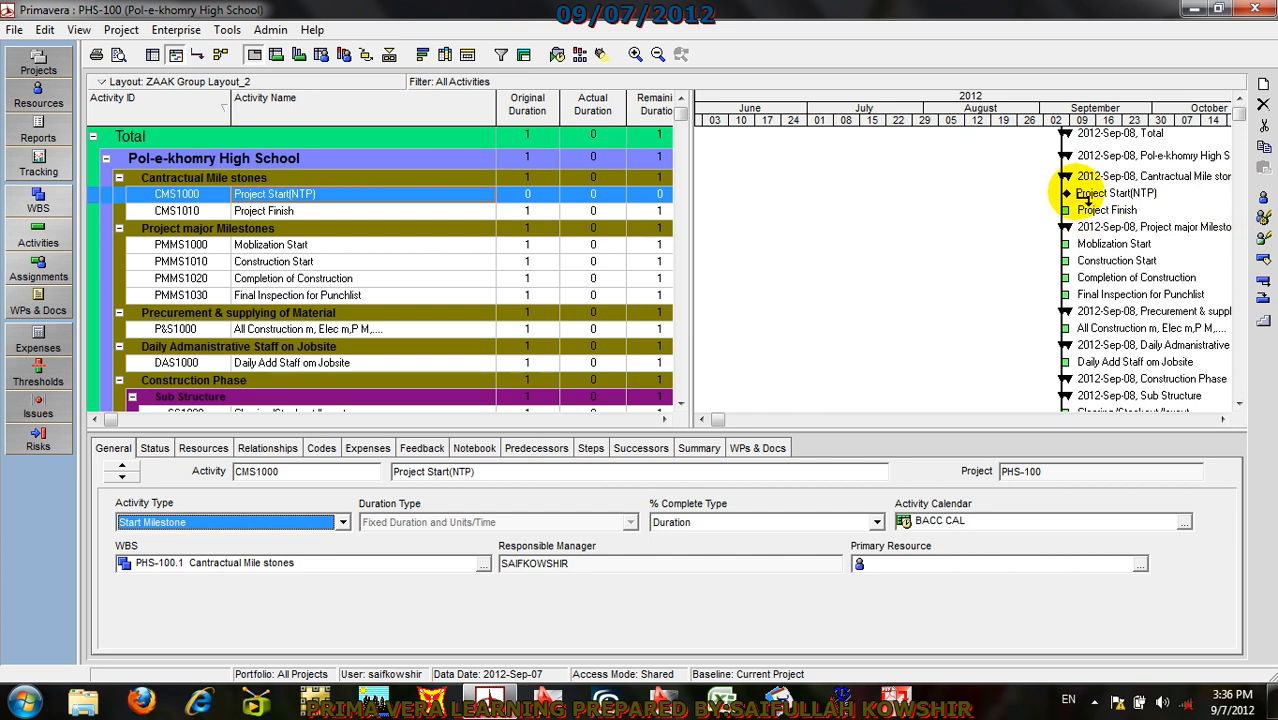
Step: Link the CMS1000 Project Start(NTP) milestone to PMMS1000 Moblization Start as its successor
left_click_drag(1088, 200, 1062, 245)
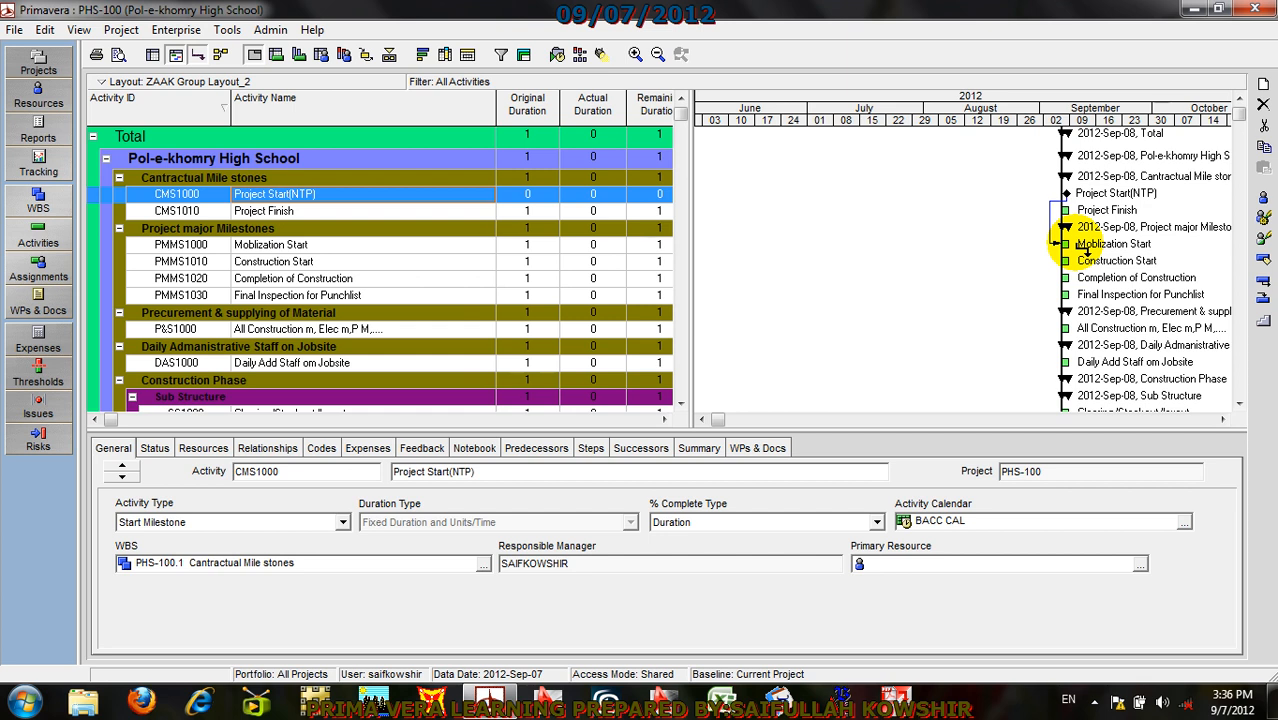
Step: Link the Sub Structure activities SS1000 Clearing/Stackout/layout through SS1030 Concrete Pouring in sequence and reschedule the project
scroll(1085, 250, "down", 2)
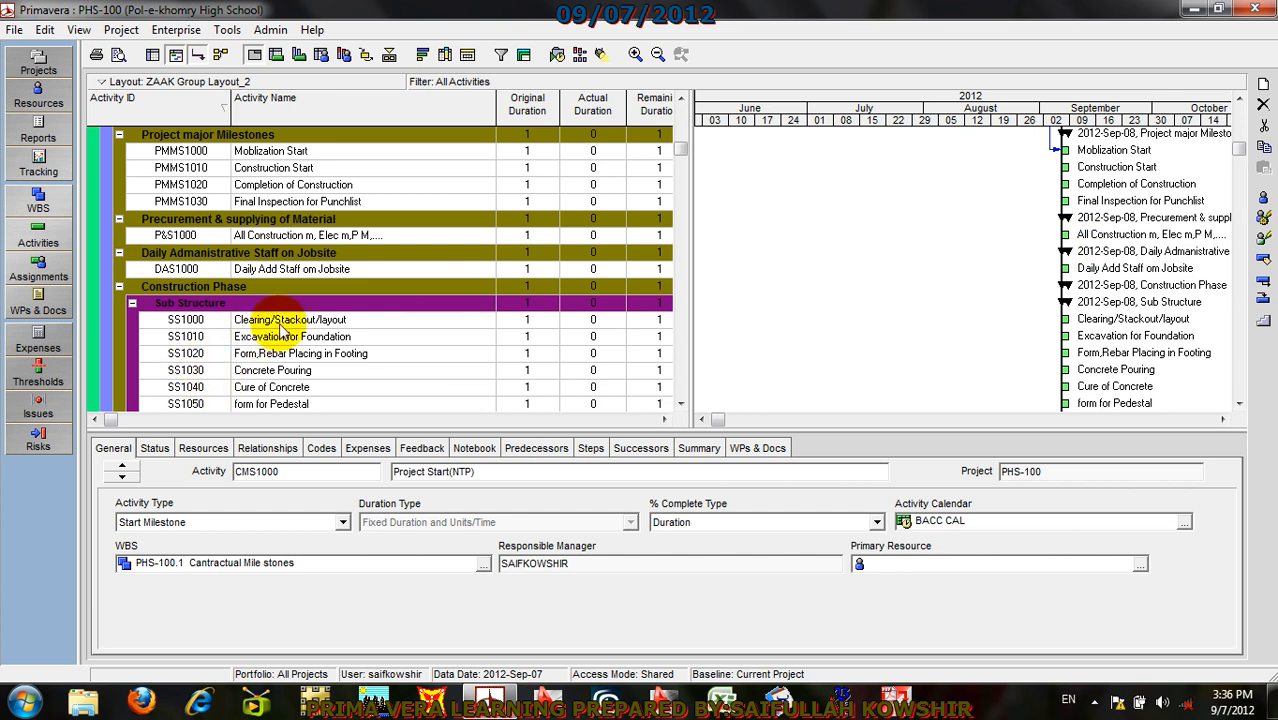
left_click(281, 323)
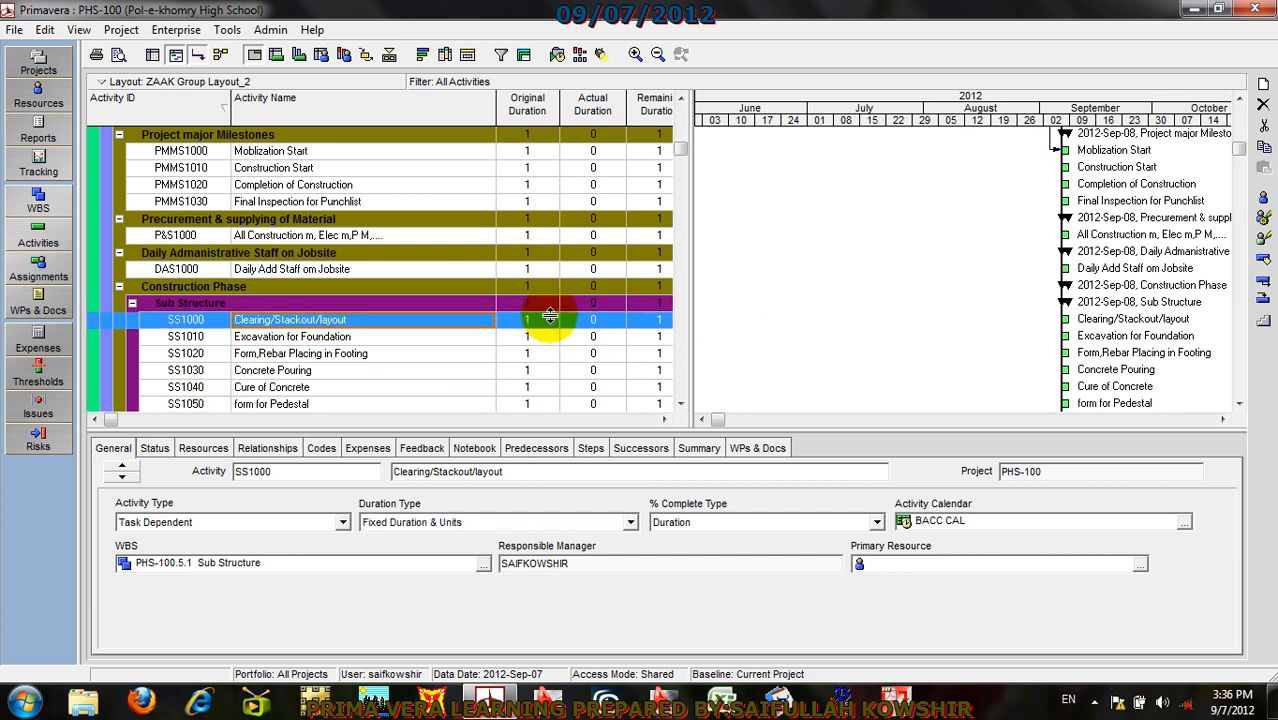
left_click(321, 325)
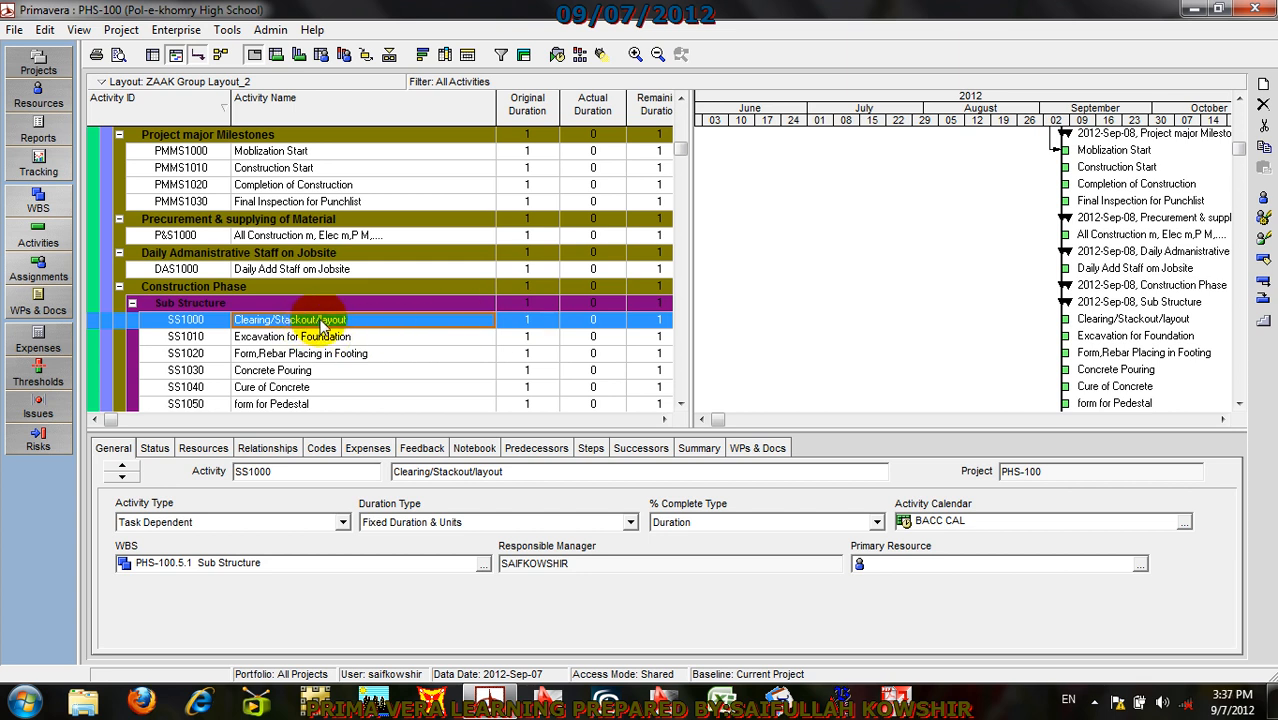
left_click_drag(321, 325, 300, 383)
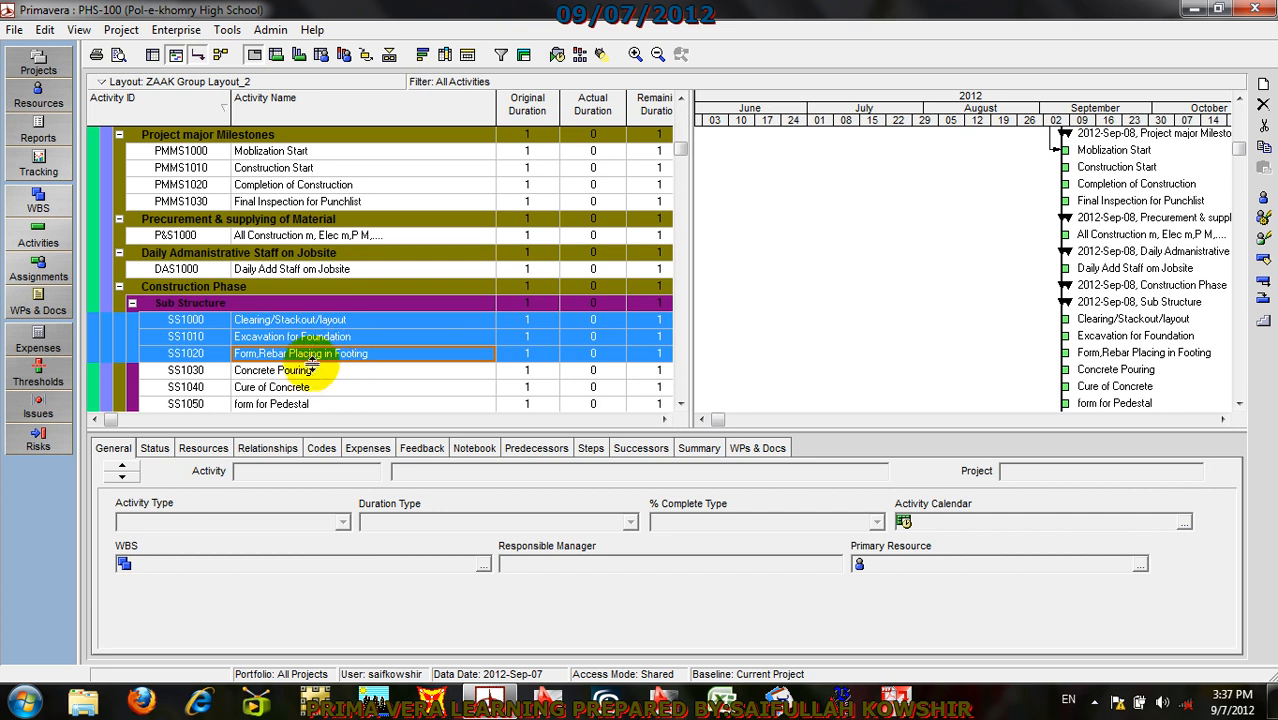
left_click_drag(322, 362, 300, 372)
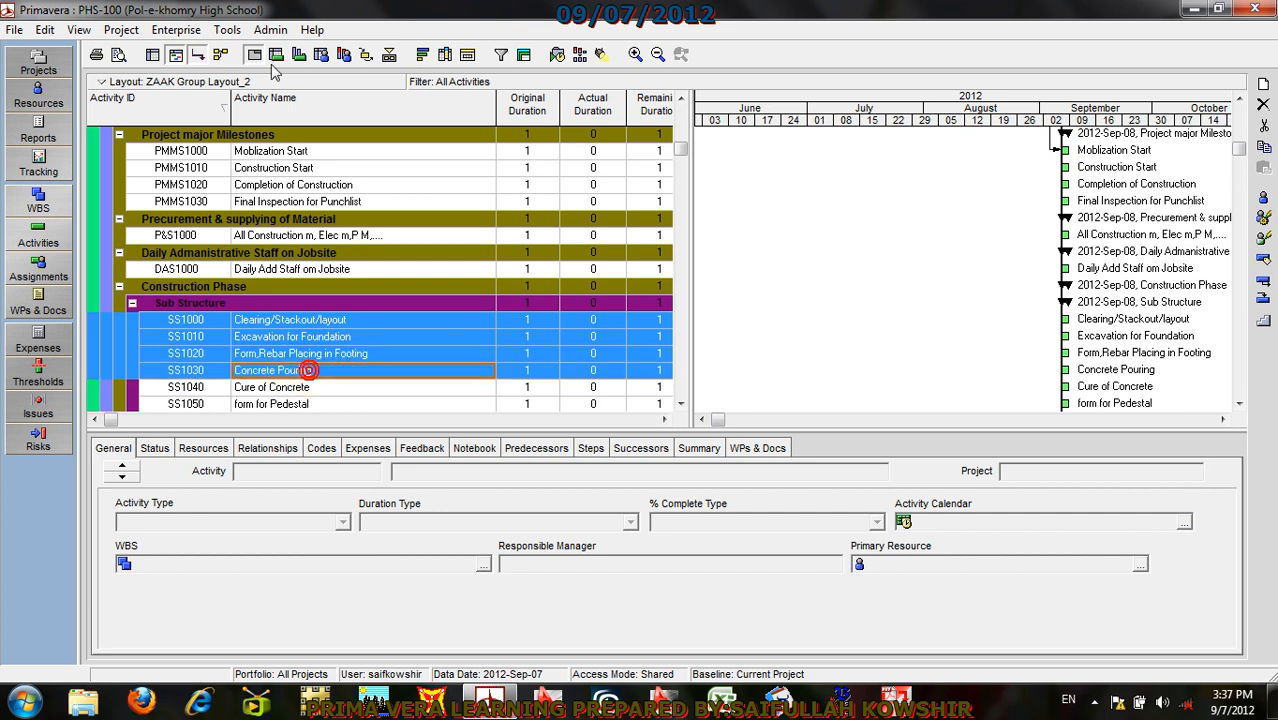
left_click(46, 28)
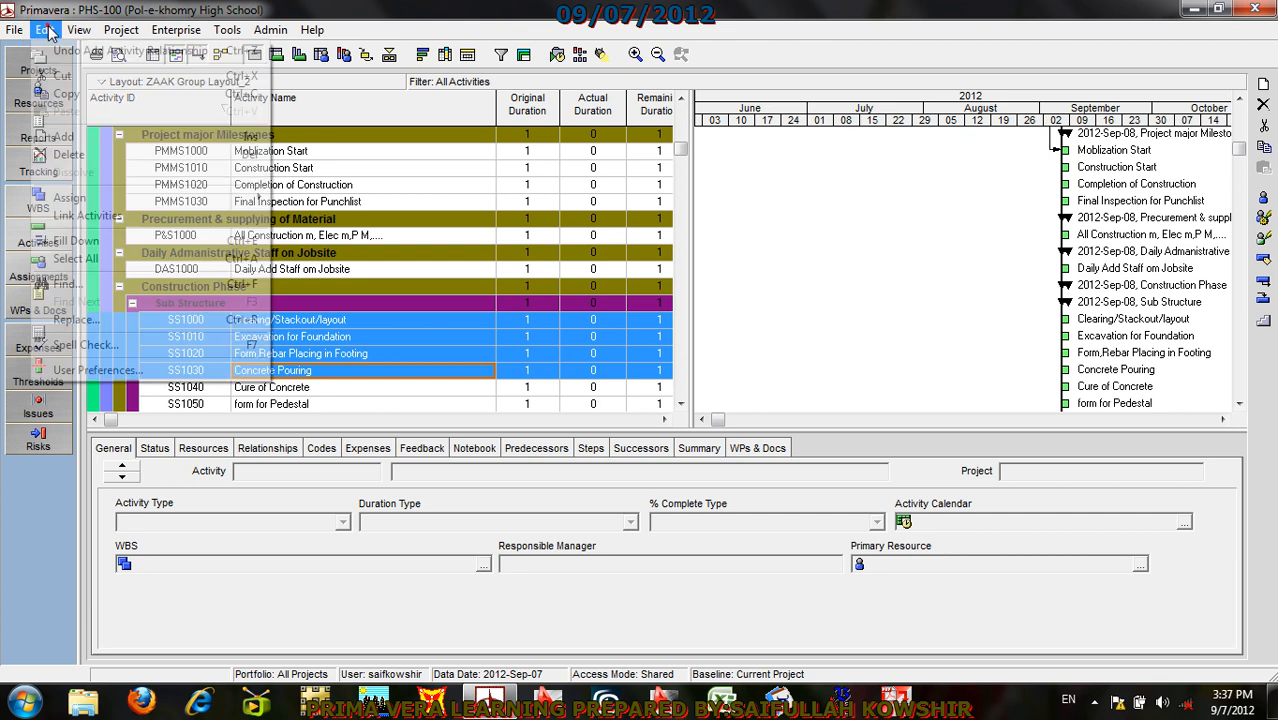
left_click(108, 215)
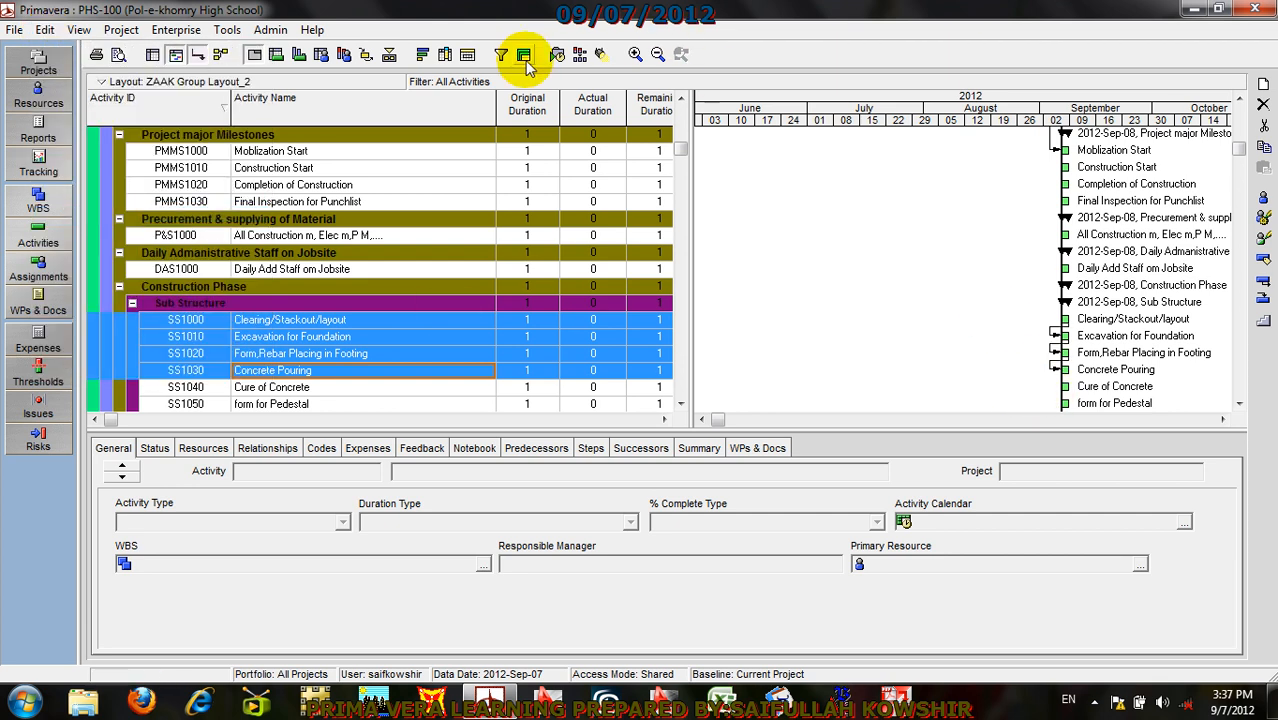
left_click(556, 55)
left_click(818, 309)
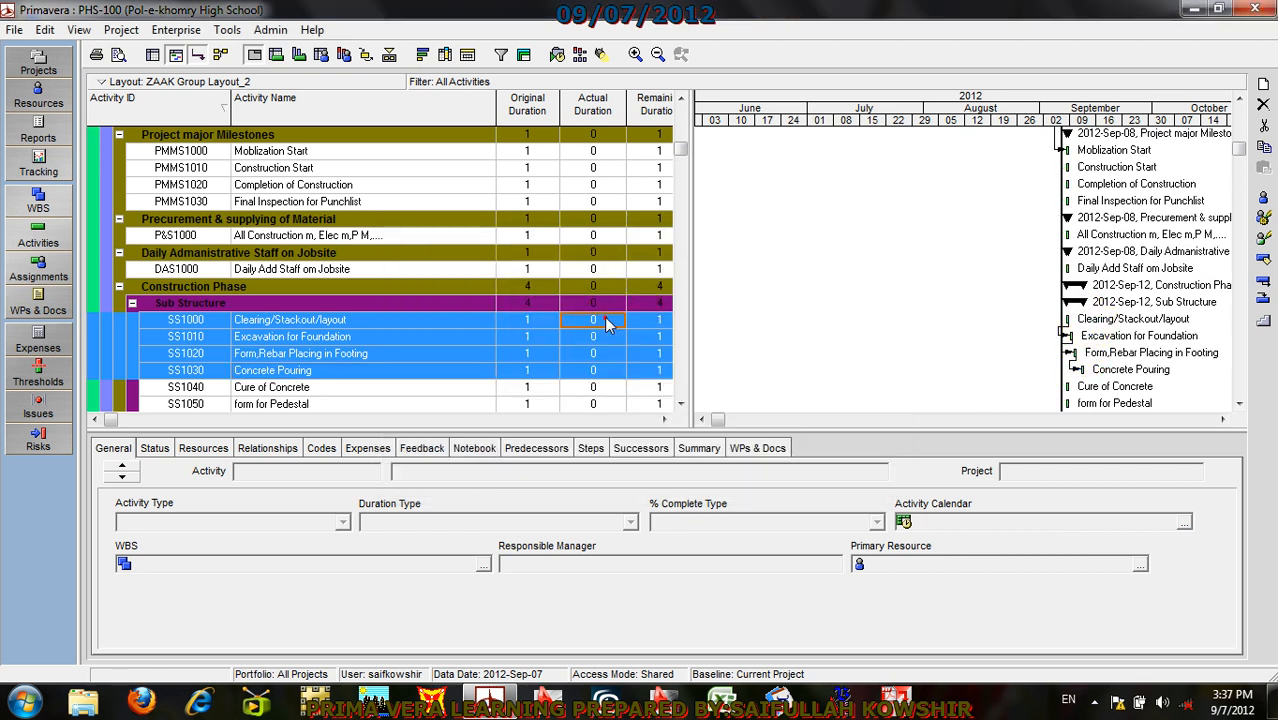
left_click(590, 319)
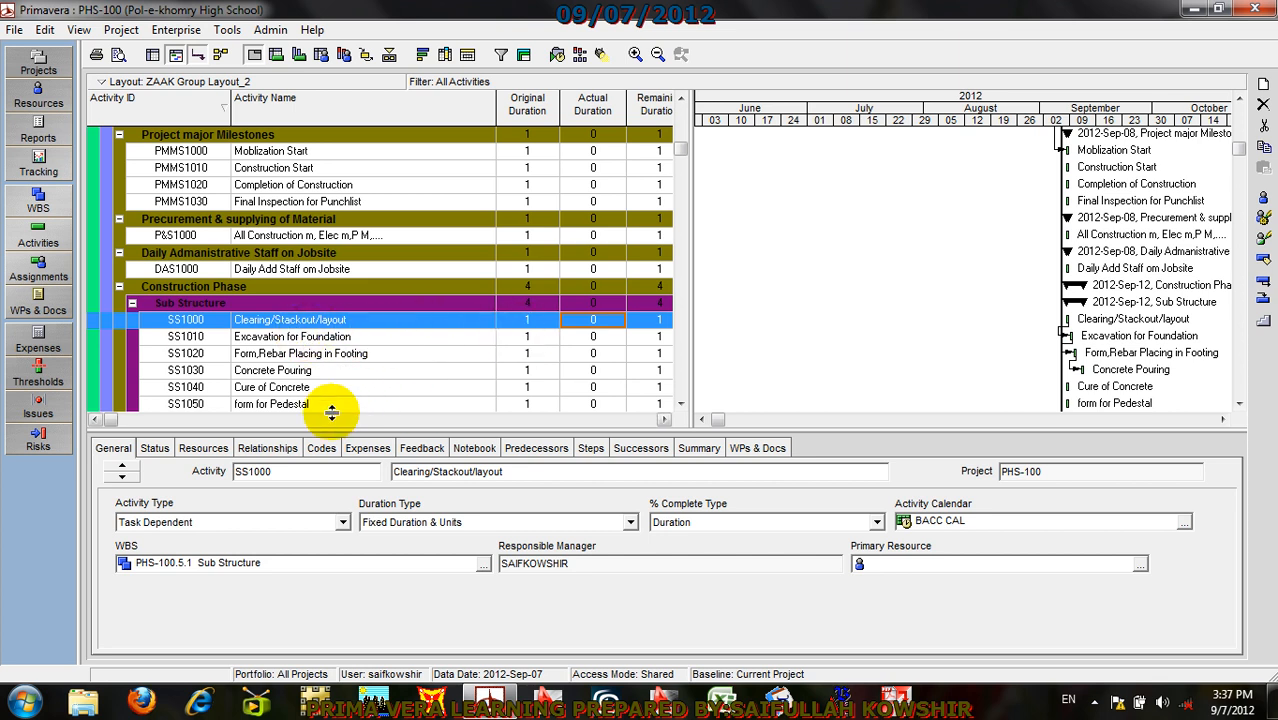
Step: Link SS1030 Concrete Pouring to SS1040 Cure of Concrete and reschedule the project
left_click(290, 390)
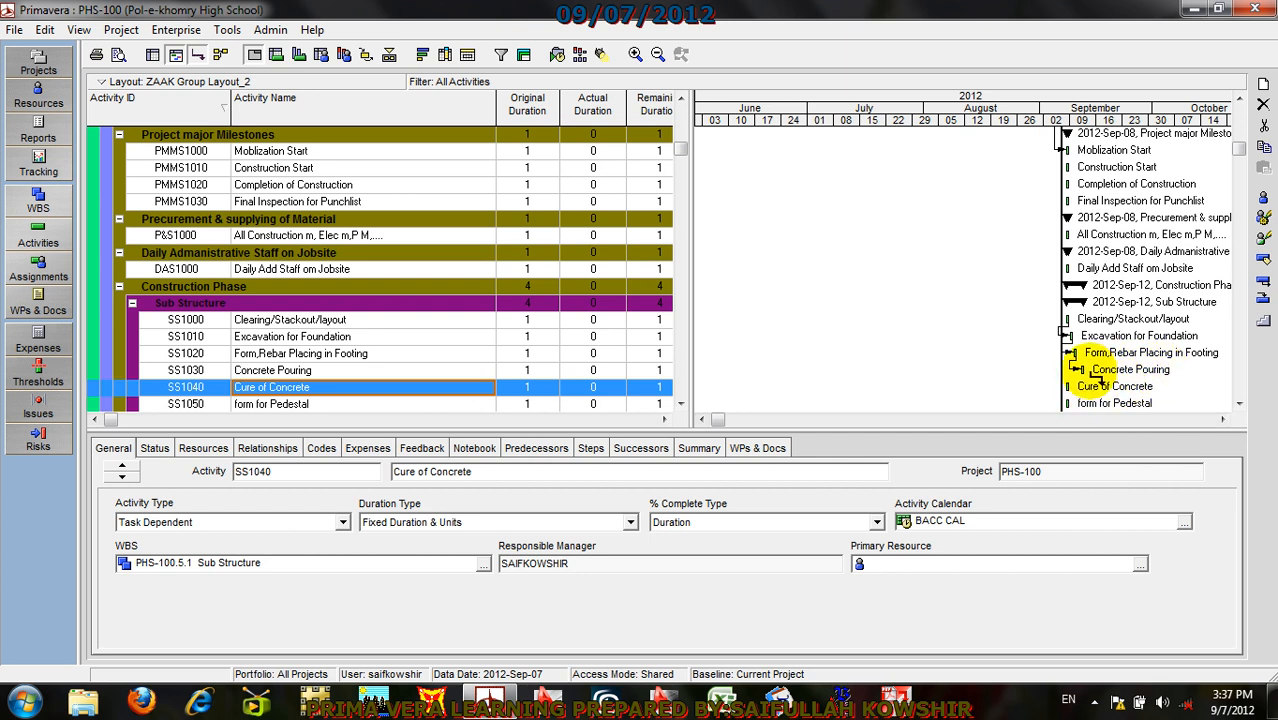
left_click_drag(1088, 370, 1068, 387)
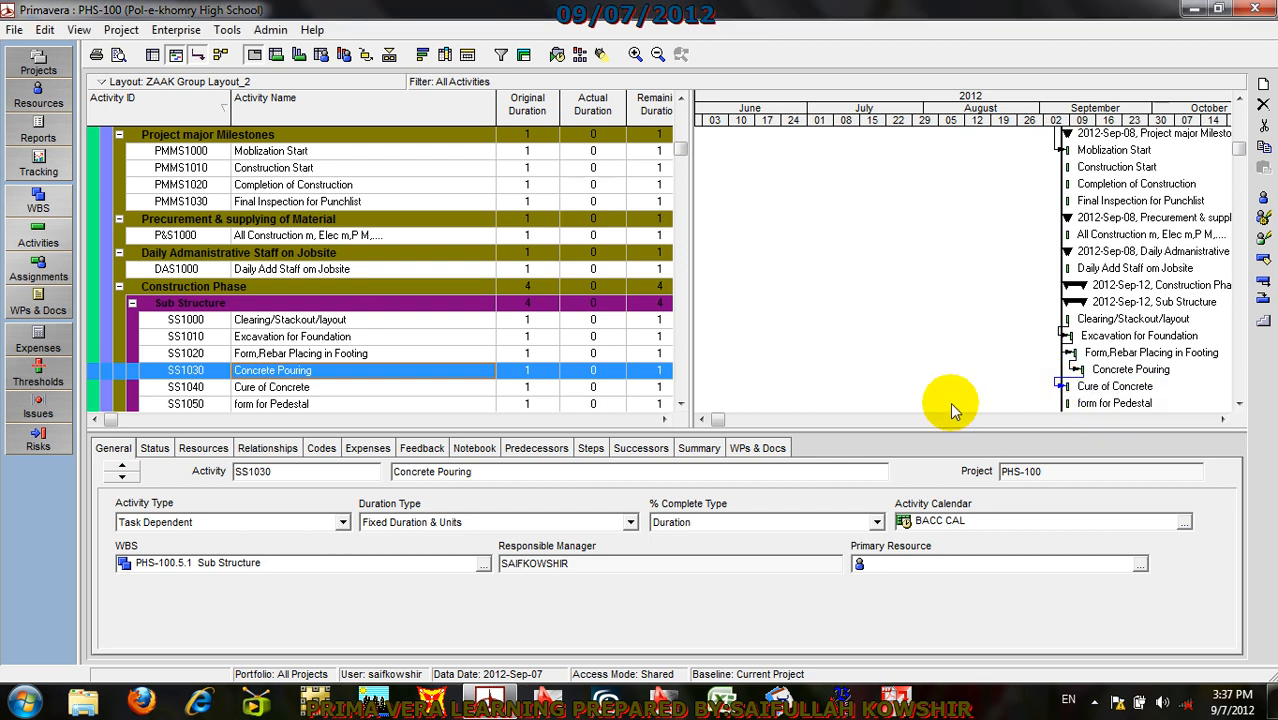
left_click(557, 54)
left_click(844, 310)
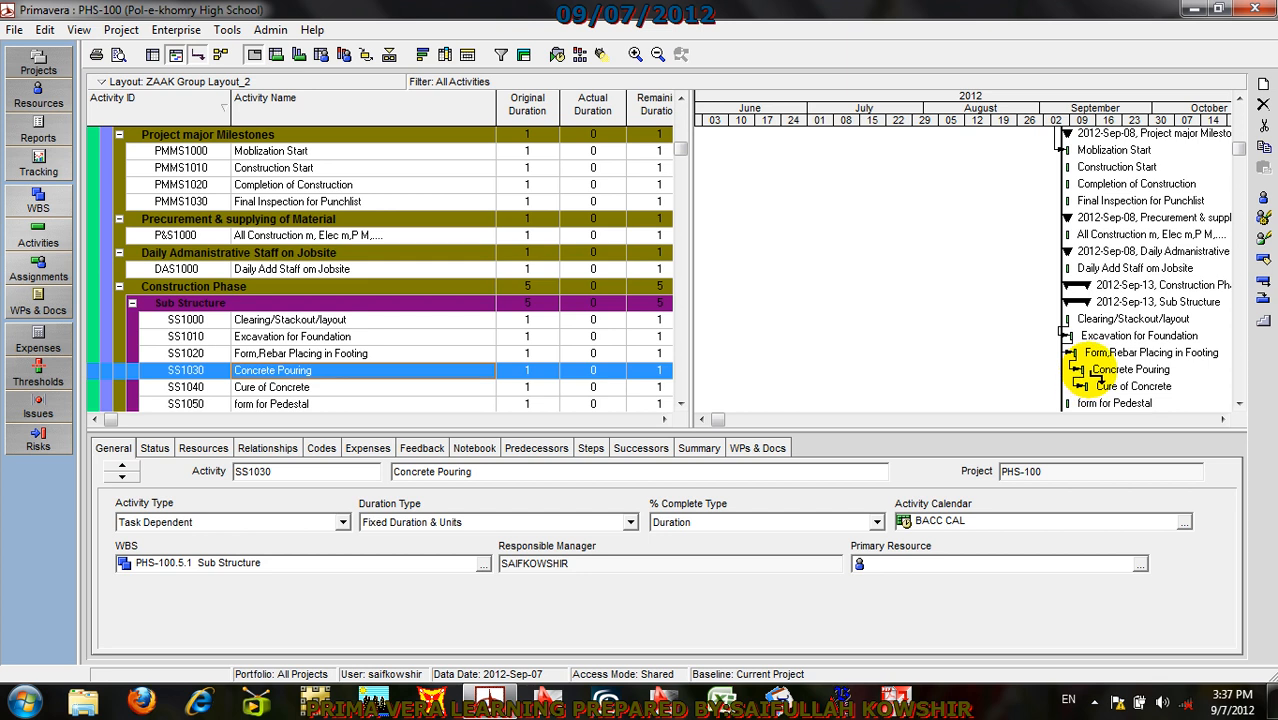
Step: Link SS1030 Concrete Pouring to SS1050 form for Pedestal and reschedule the project
left_click(1088, 370)
mouse_move(1066, 400)
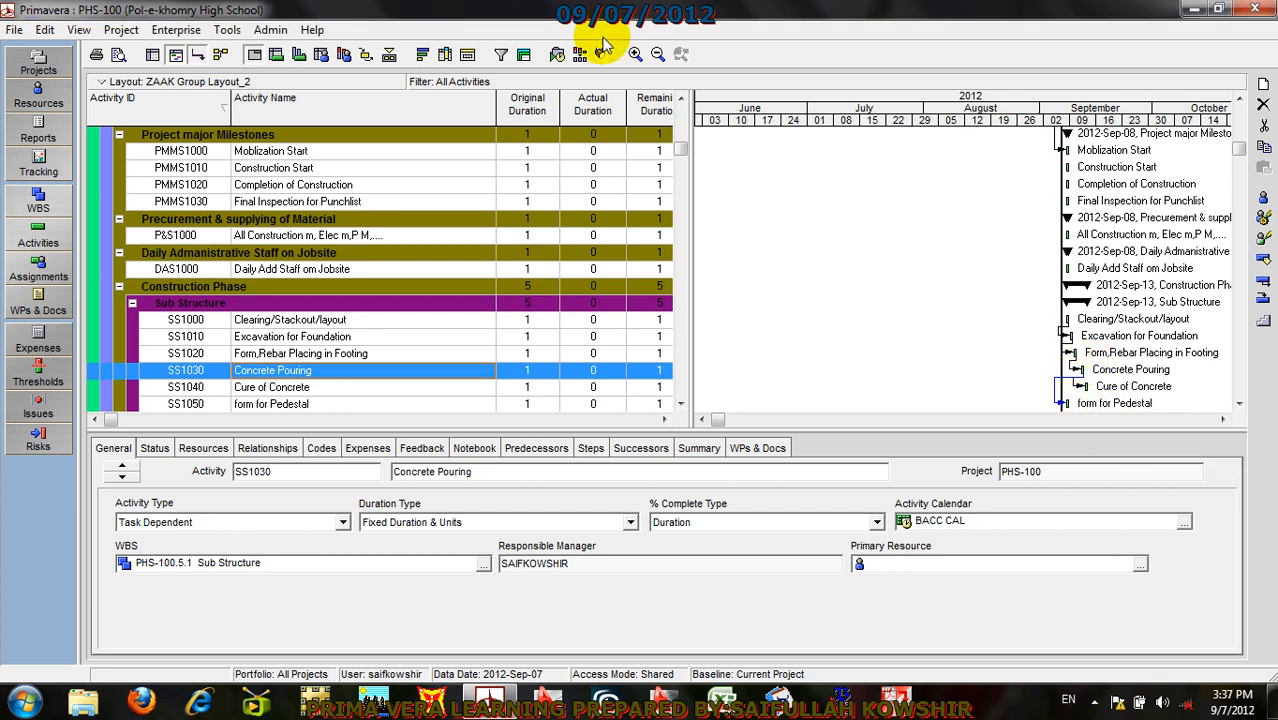
left_click(555, 53)
left_click(839, 310)
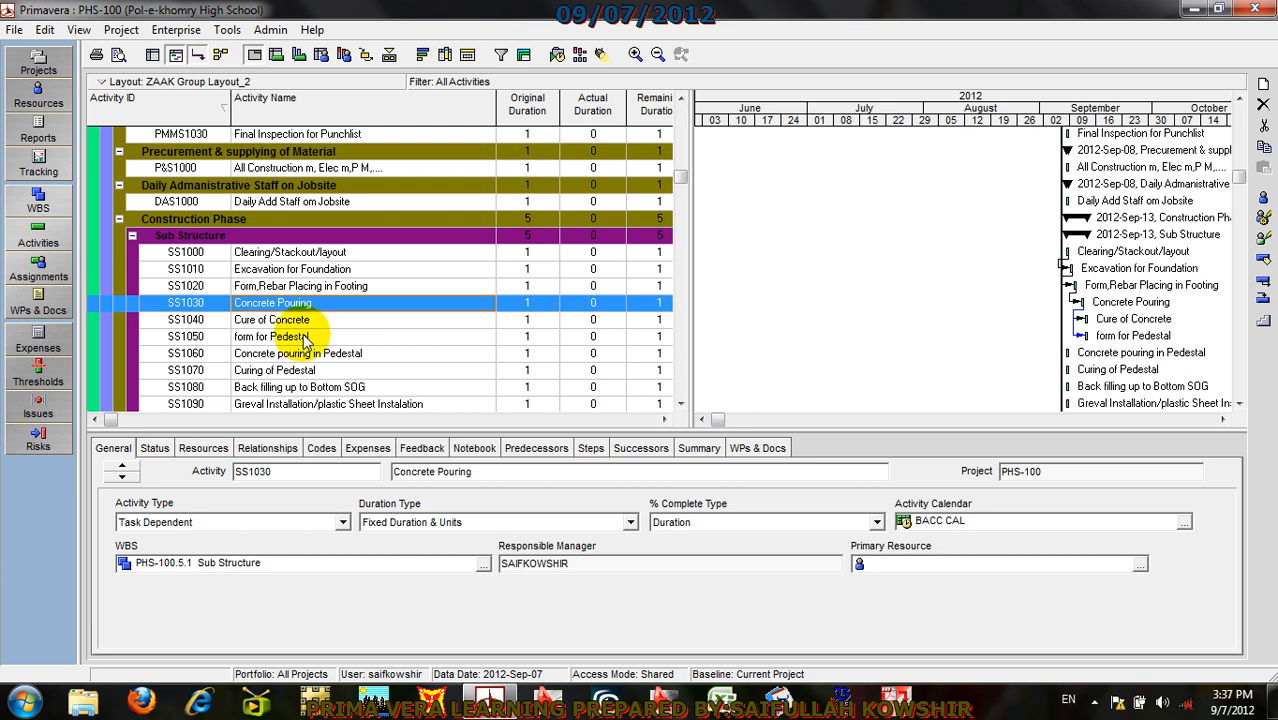
Step: Link the pedestal activities SS1050 form for Pedestal, SS1060 Concrete pouring and SS1070 Curing in sequence and reschedule the project
left_click(303, 338)
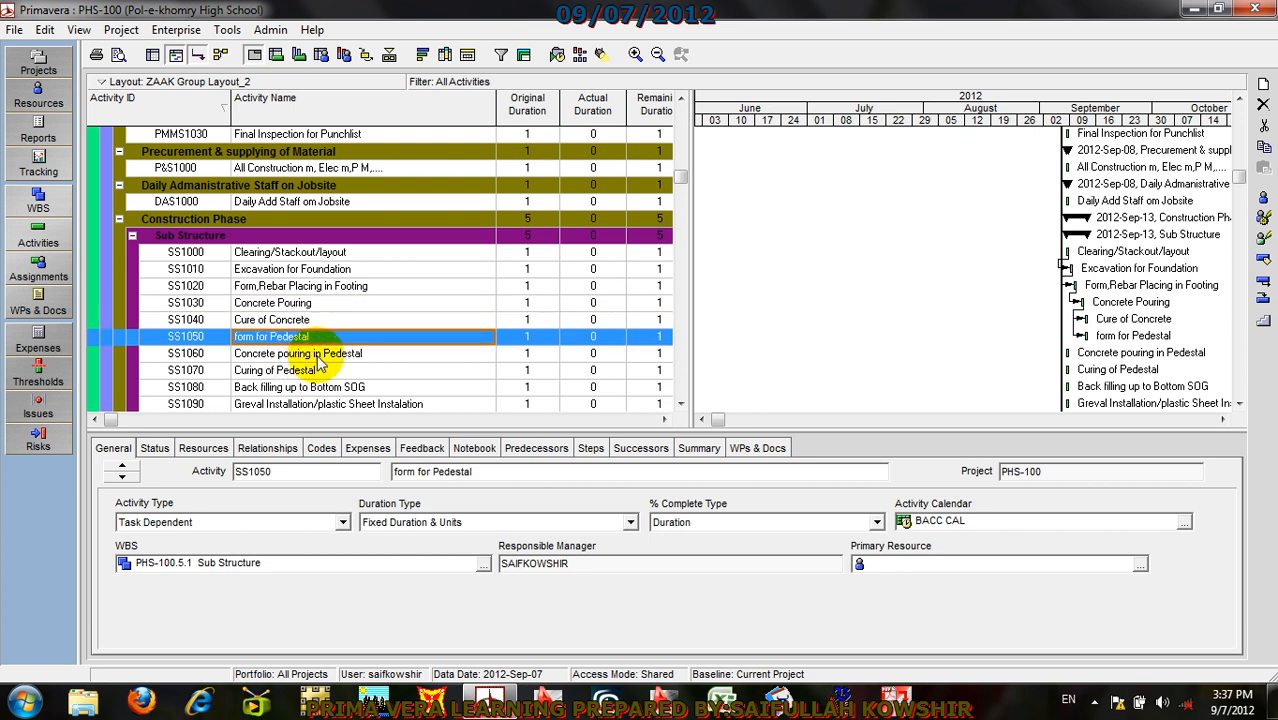
left_click(317, 355, "ctrl")
left_click(316, 371, "ctrl")
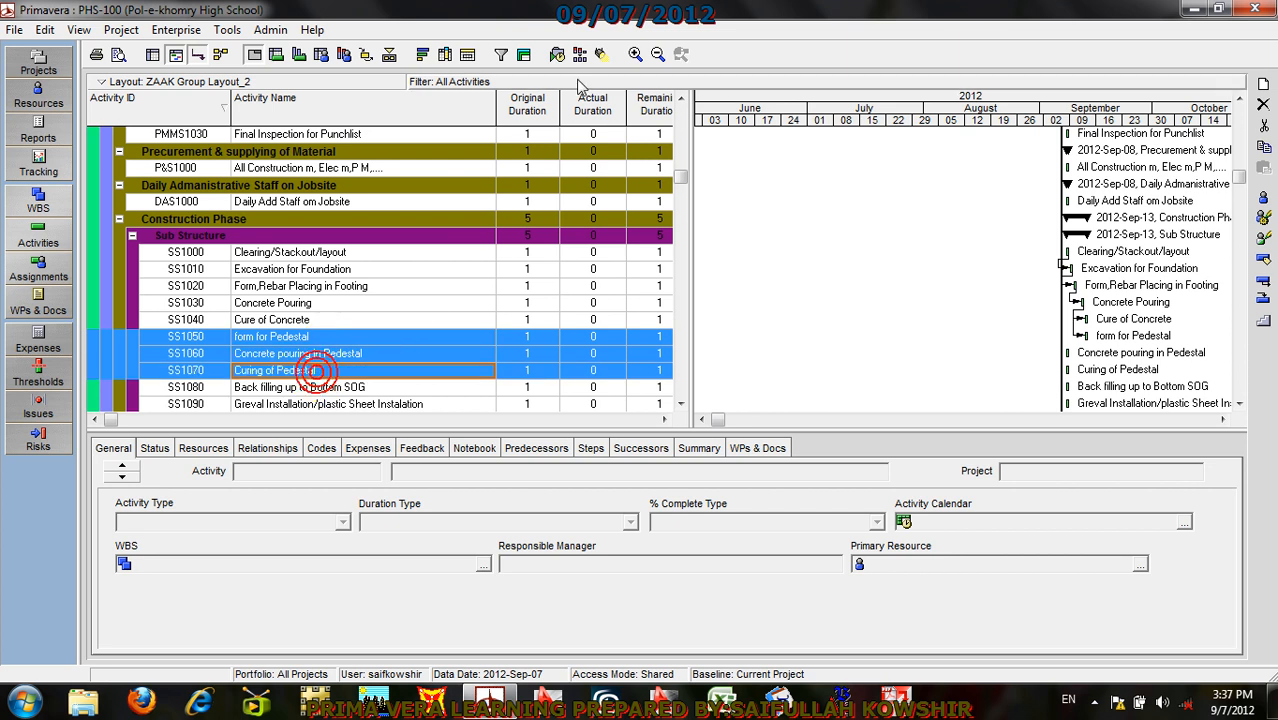
left_click(557, 54)
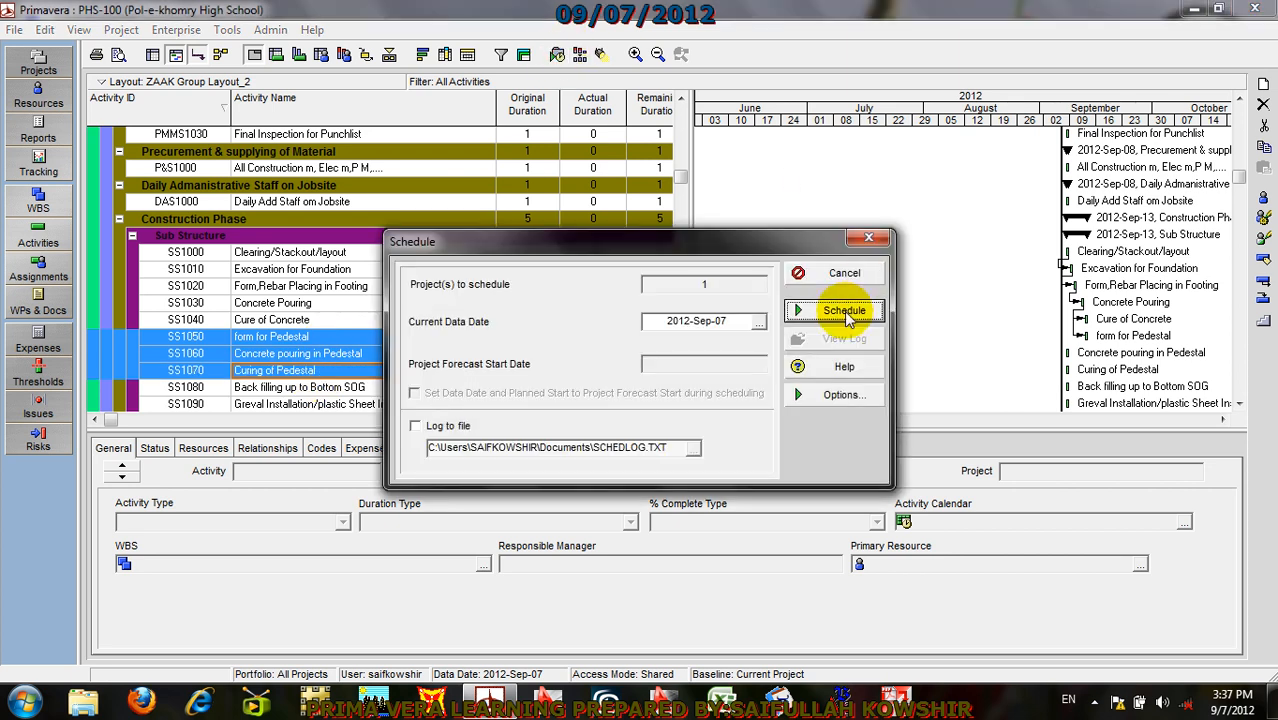
left_click(845, 312)
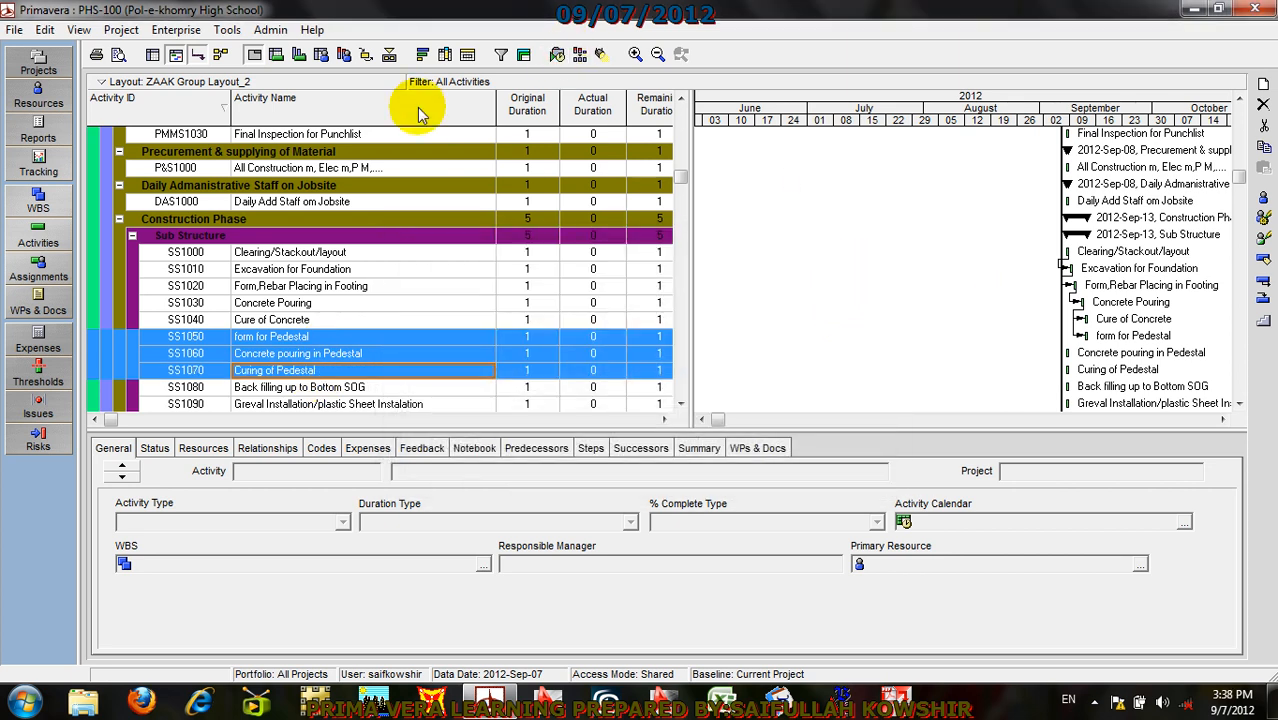
left_click(58, 33)
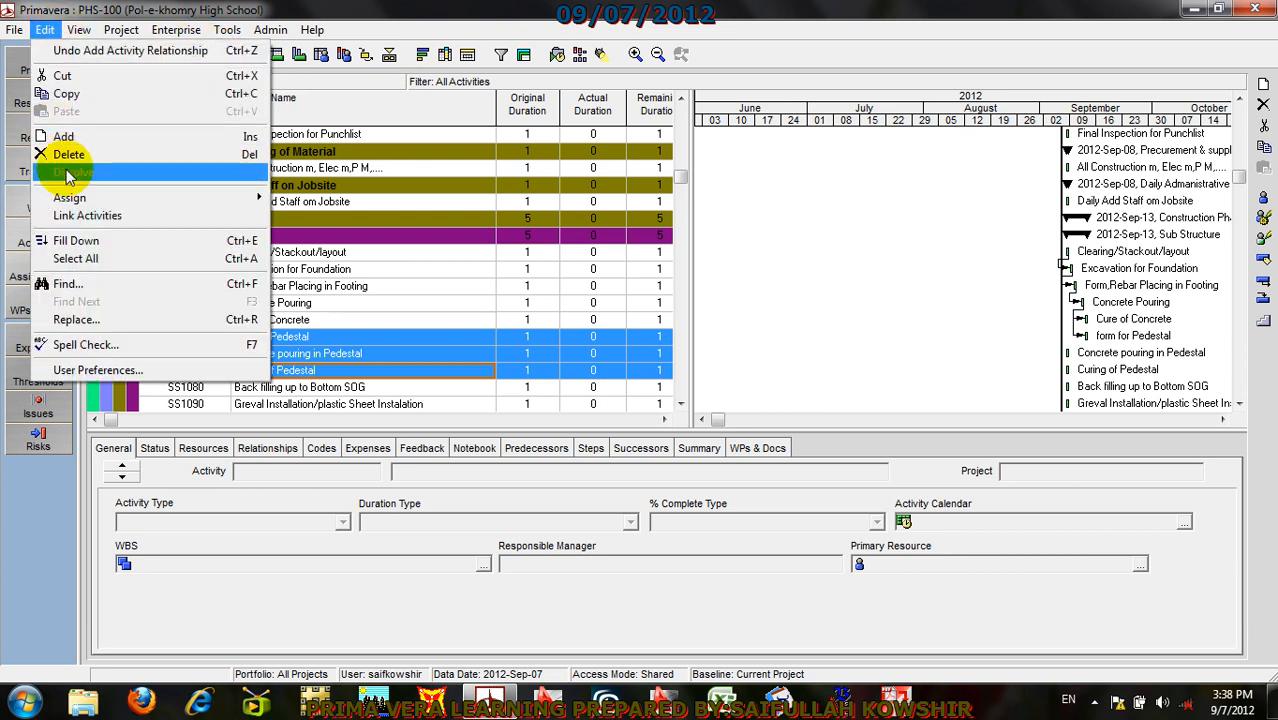
left_click(80, 215)
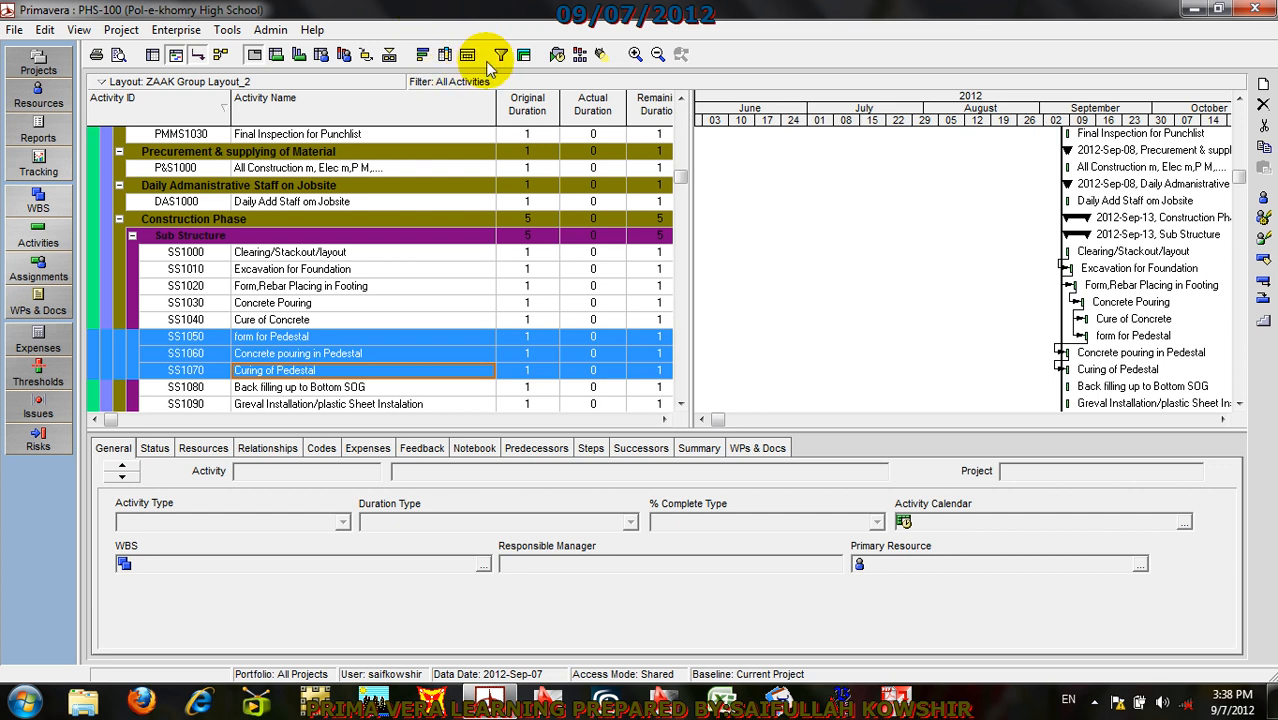
left_click(557, 54)
left_click(810, 309)
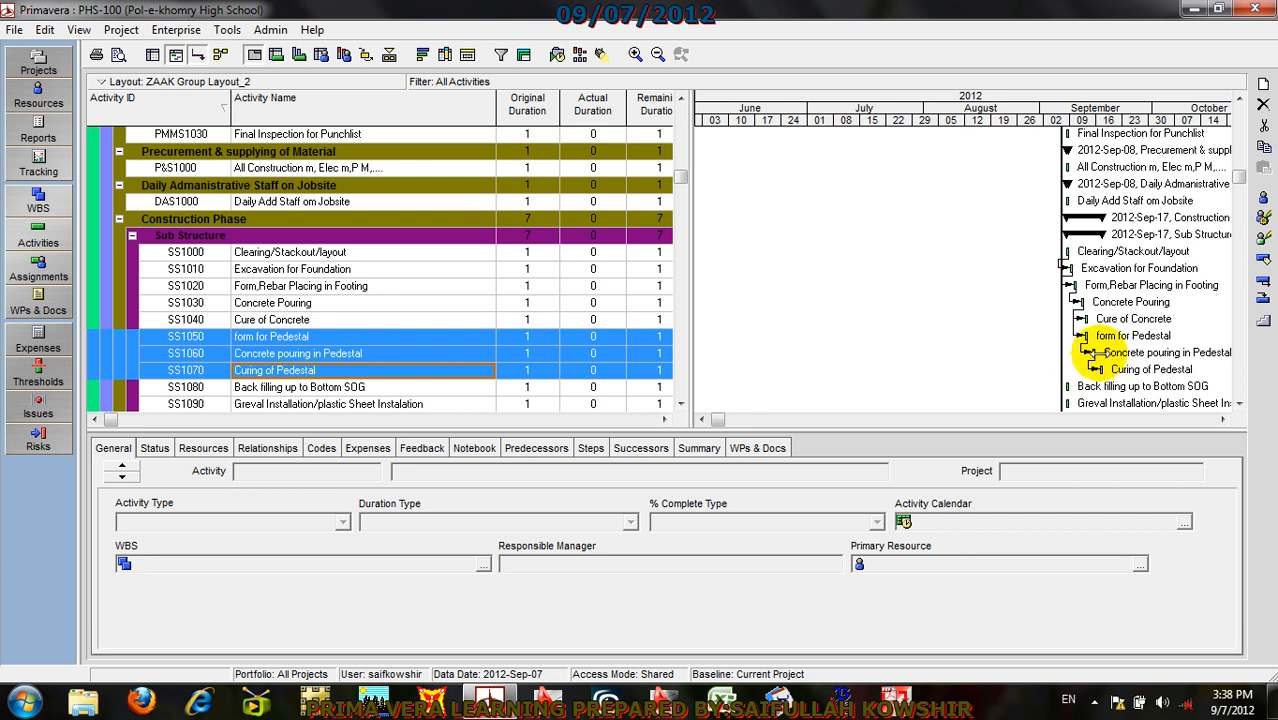
Step: Link SS1060 Concrete pouring in Pedestal to SS1080 Back filling, continue the chain one by one through SS1120 Curing of SOG, and reschedule the project
left_click(1095, 352)
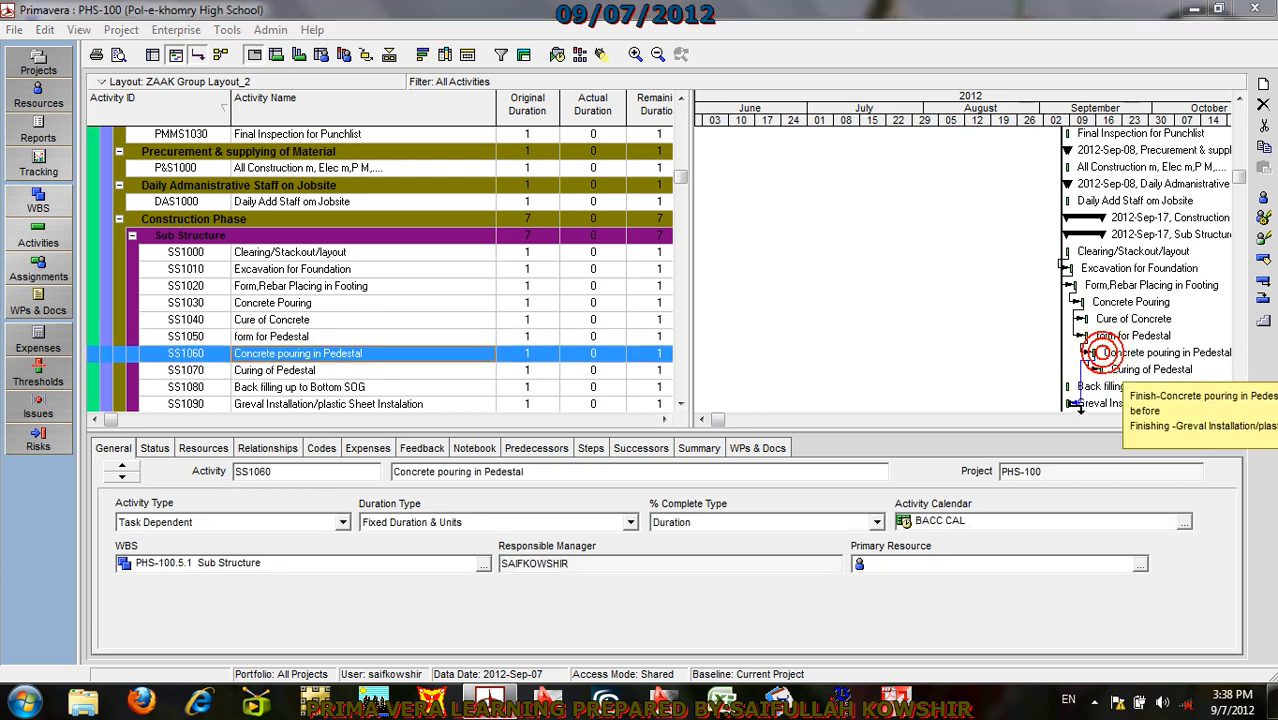
left_click_drag(1069, 386, 1065, 403)
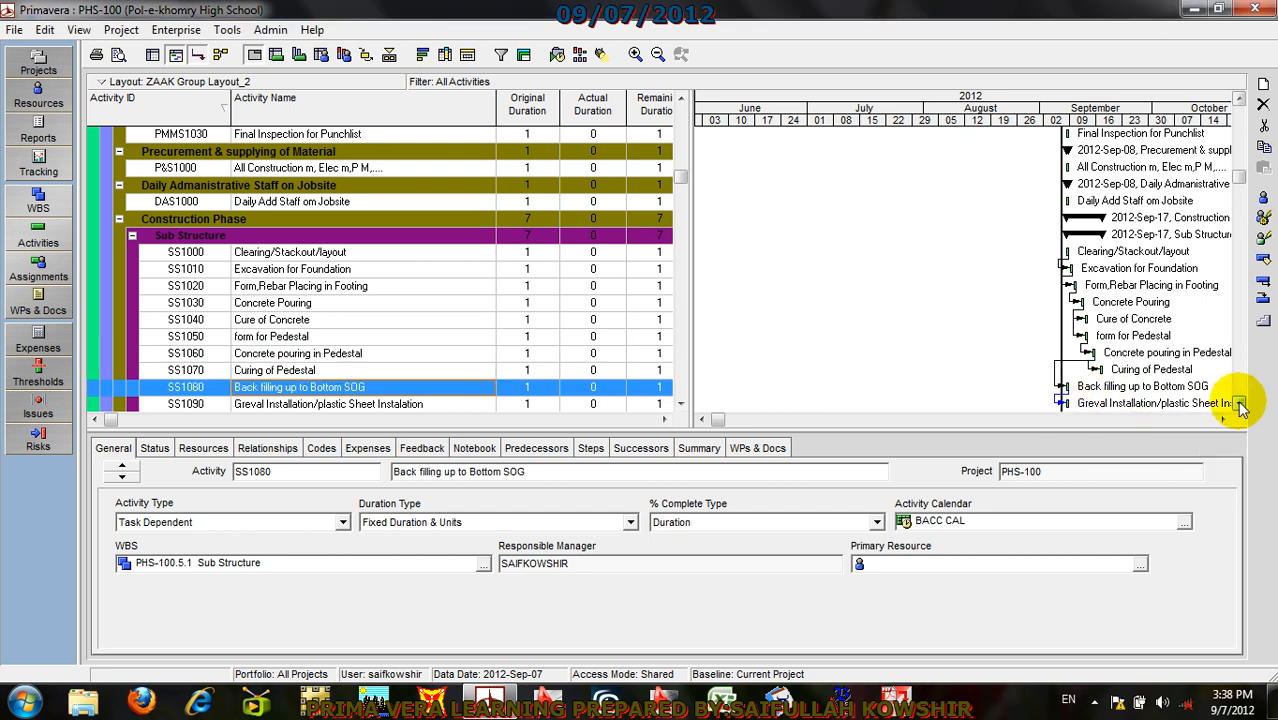
scroll(1240, 405, "down", 4)
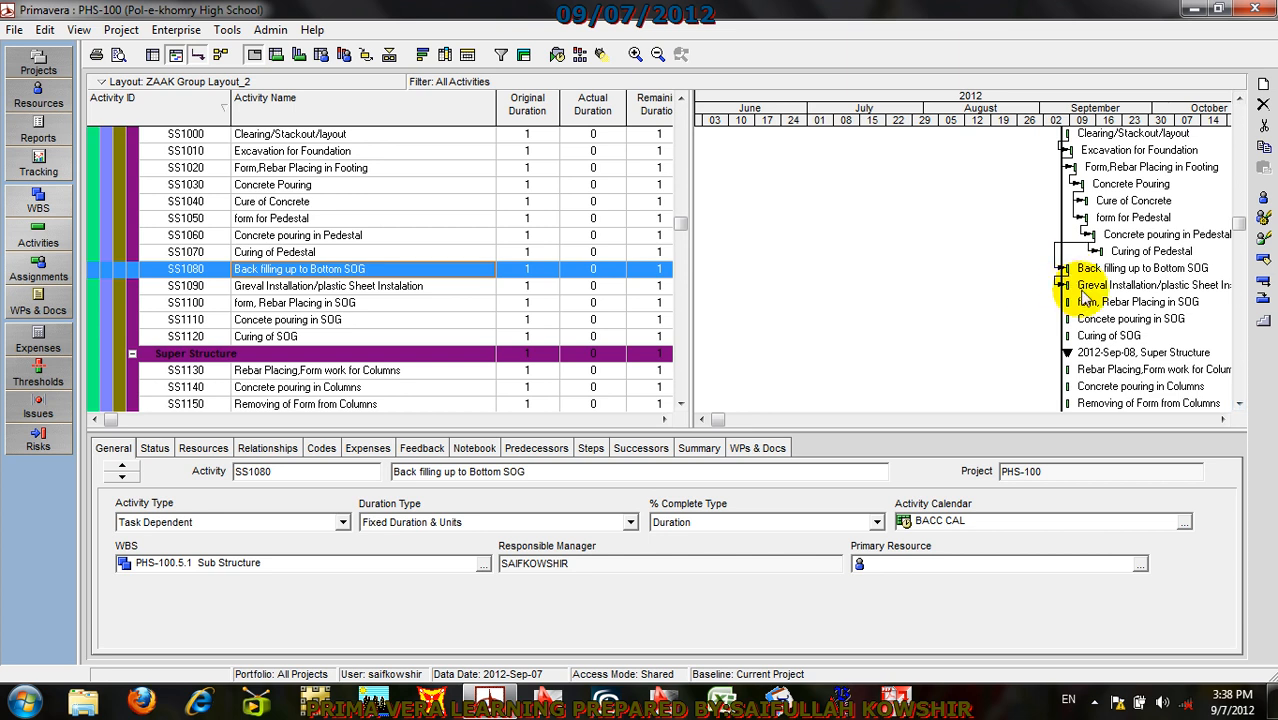
left_click_drag(1074, 286, 1065, 337)
left_click(1067, 304)
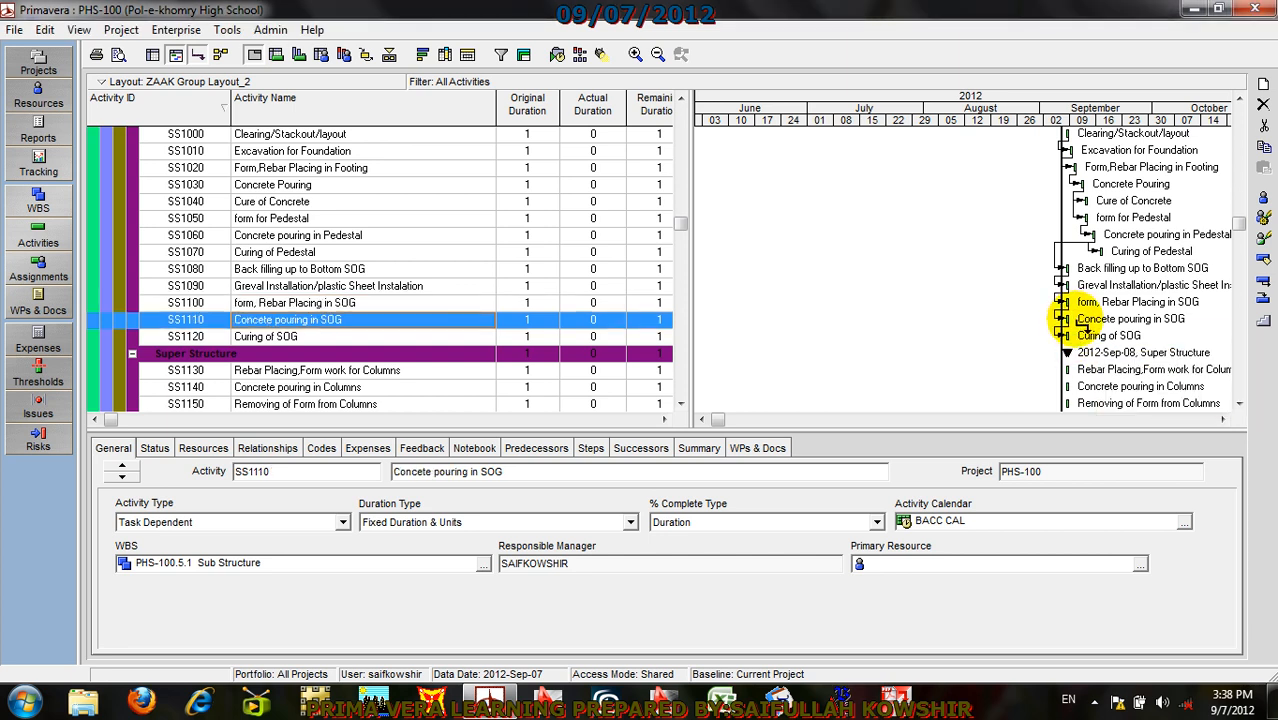
left_click(557, 54)
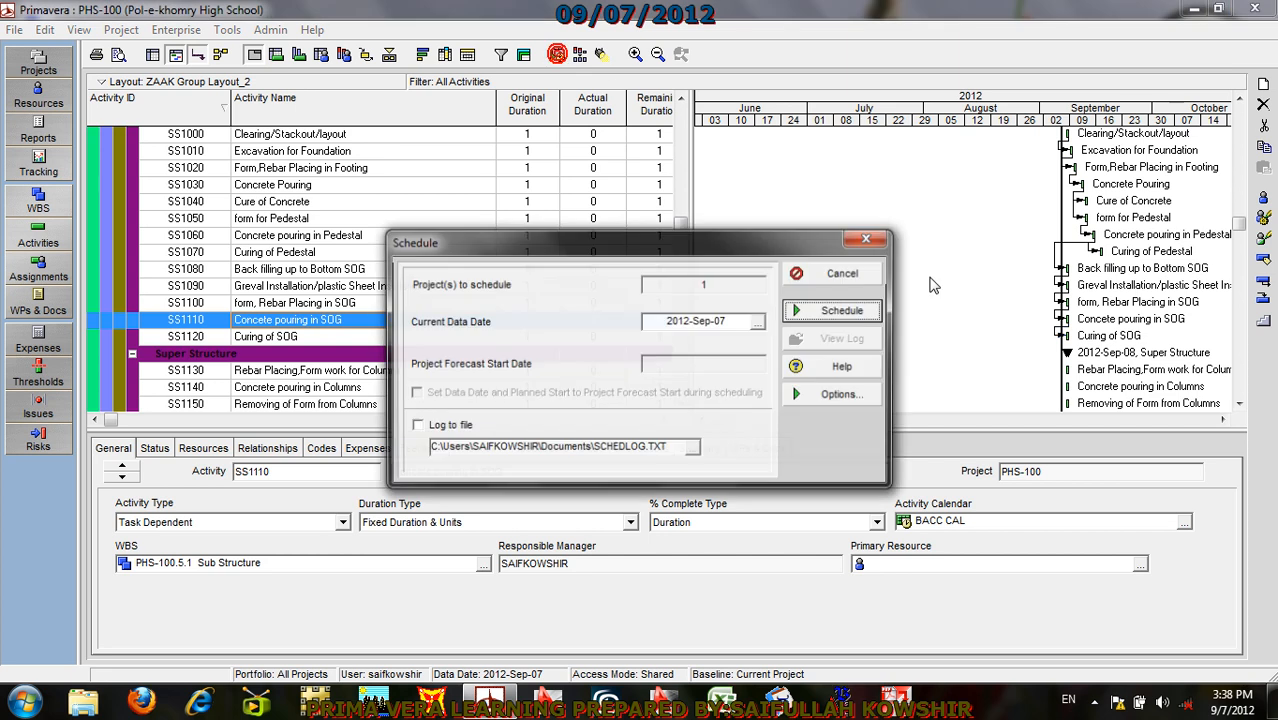
left_click(865, 311)
Step: Link the PMMS1010 Construction Start activity to SS1000 Clearing/Stackout/layout and reschedule the project
scroll(968, 300, "up", 3)
scroll(966, 300, "down", 2)
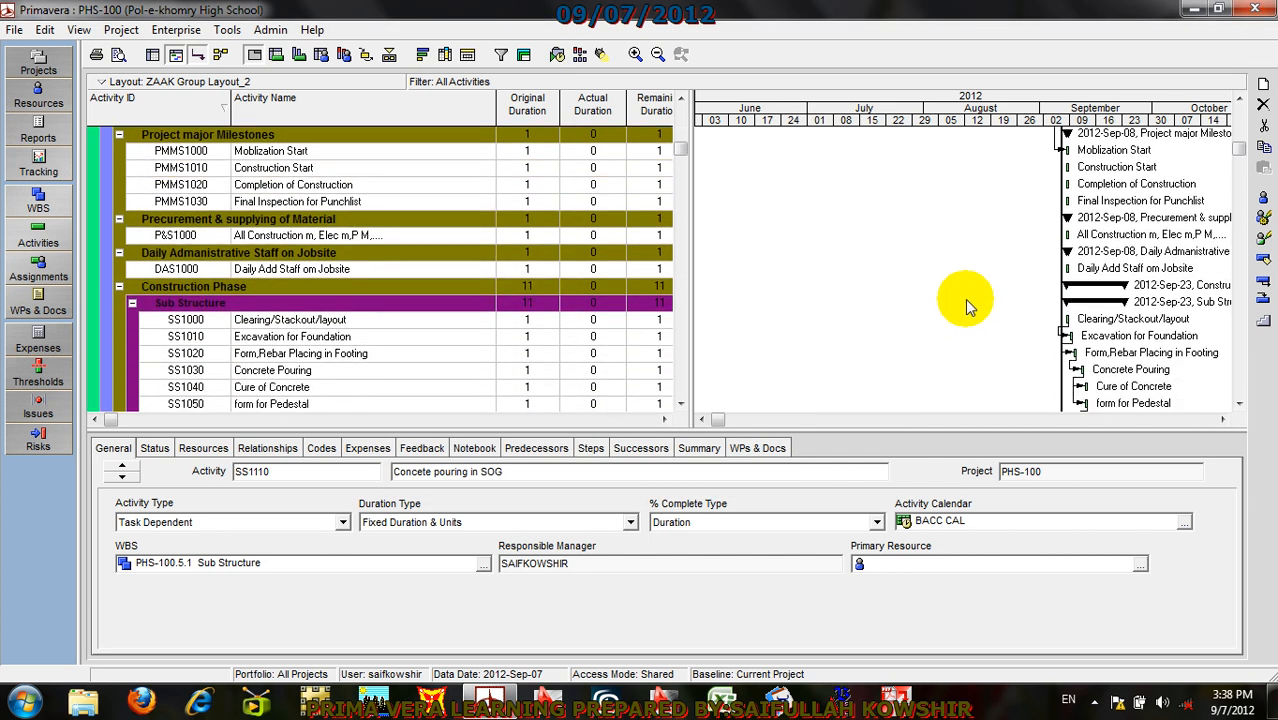
scroll(966, 300, "up", 1)
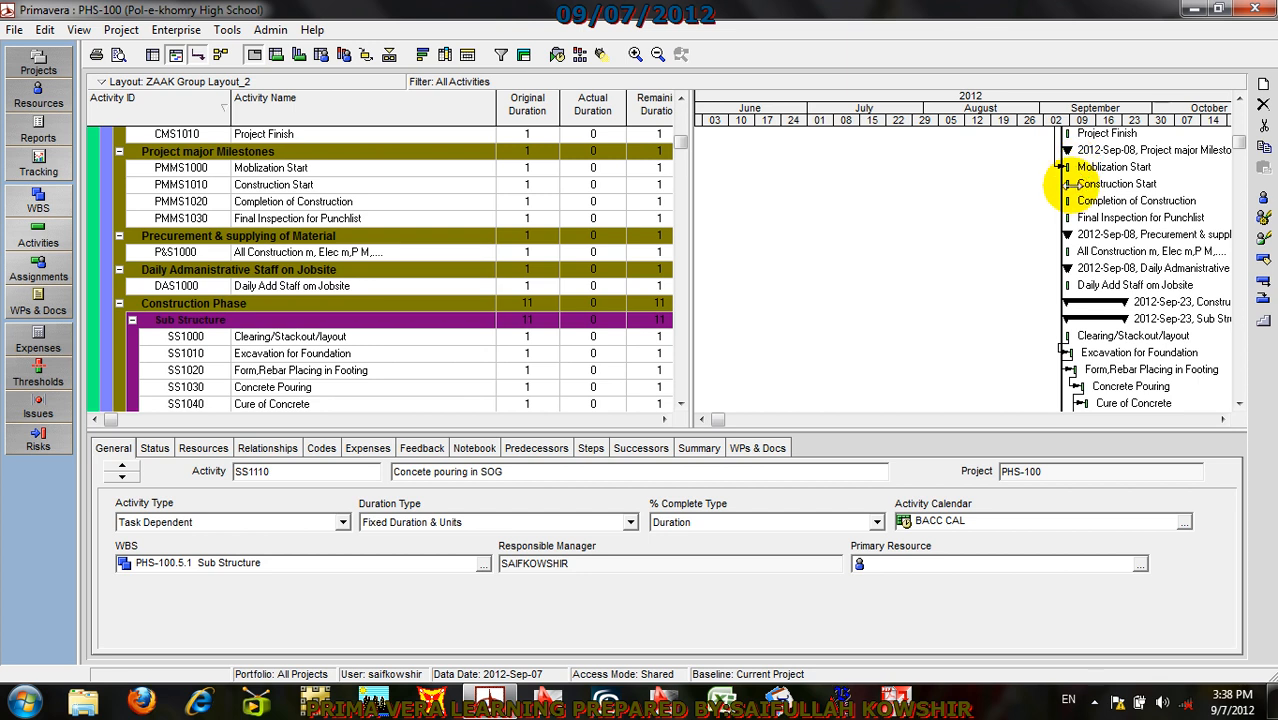
left_click_drag(1068, 185, 1062, 345)
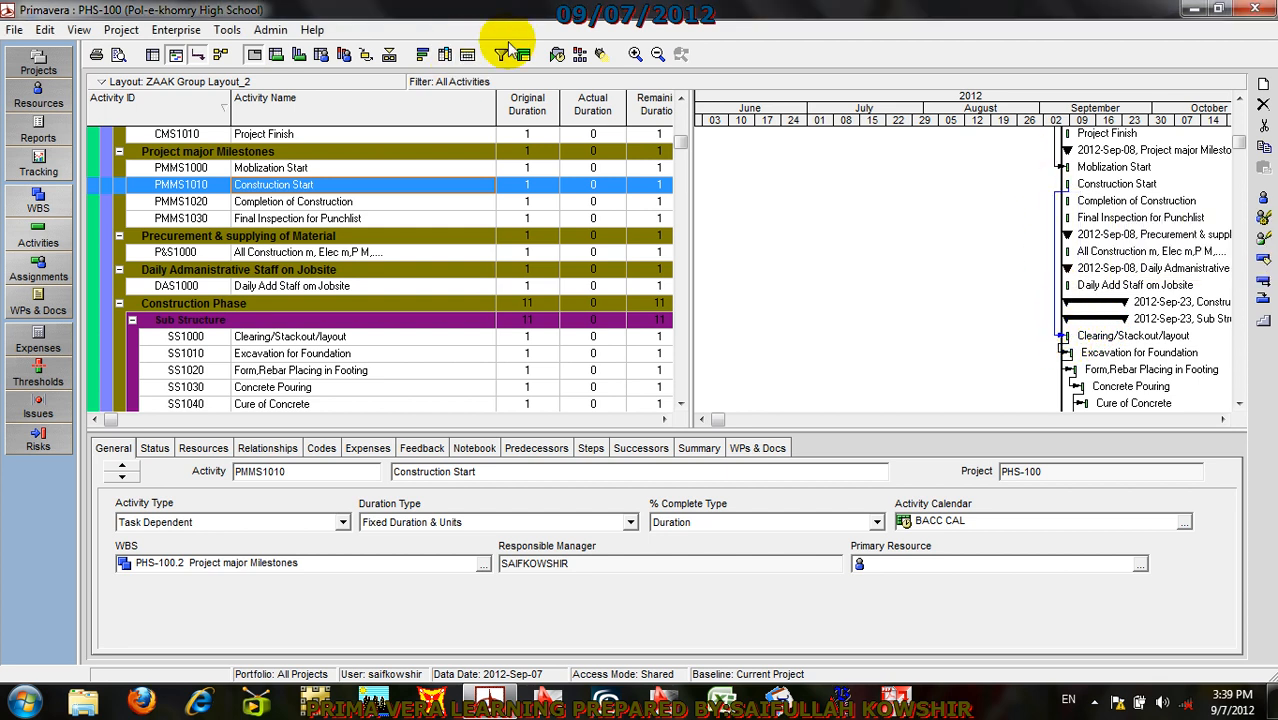
left_click(557, 55)
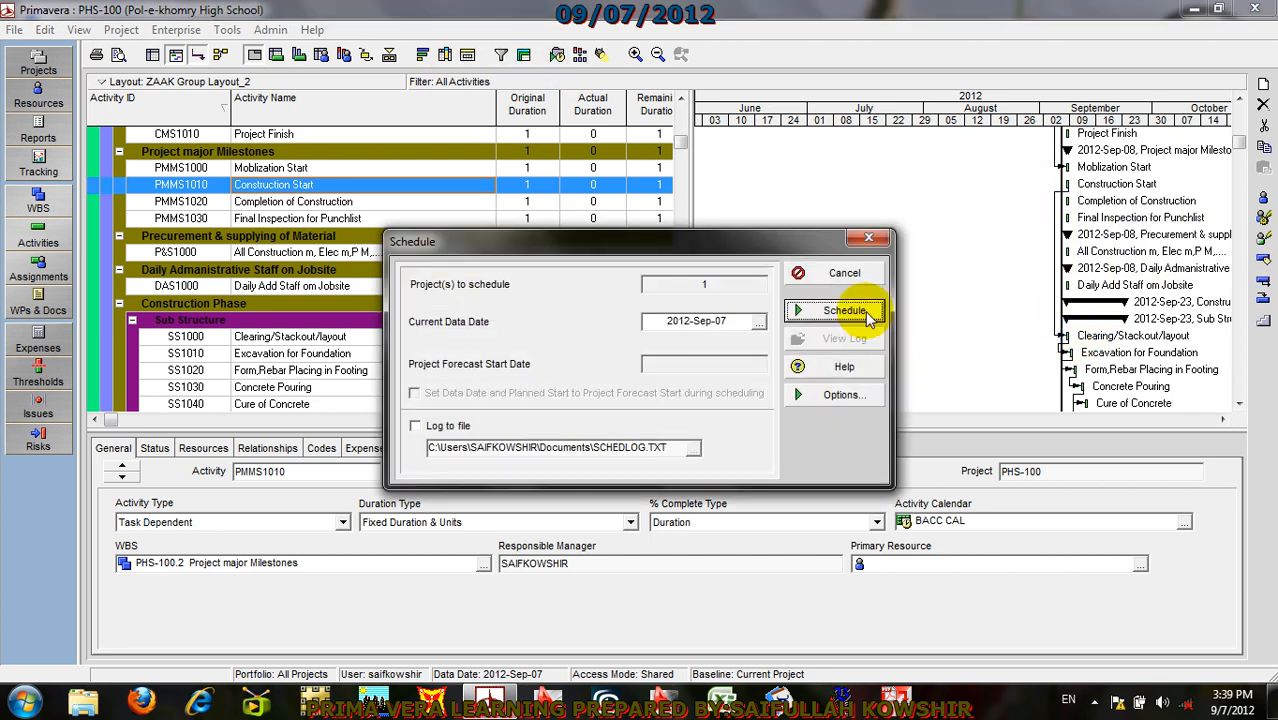
left_click(856, 306)
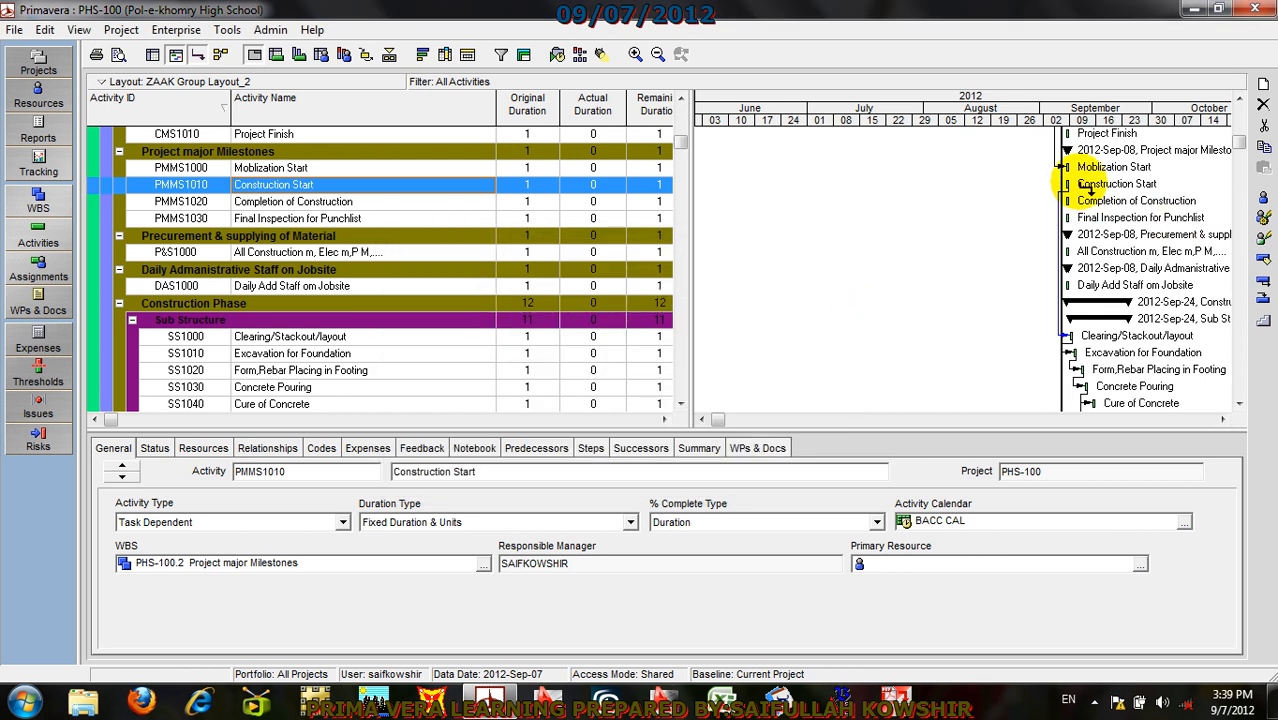
Step: Set the activity type of PMMS1010 Construction Start to Finish Milestone and link PMMS1000 Moblization Start to it
left_click(235, 522)
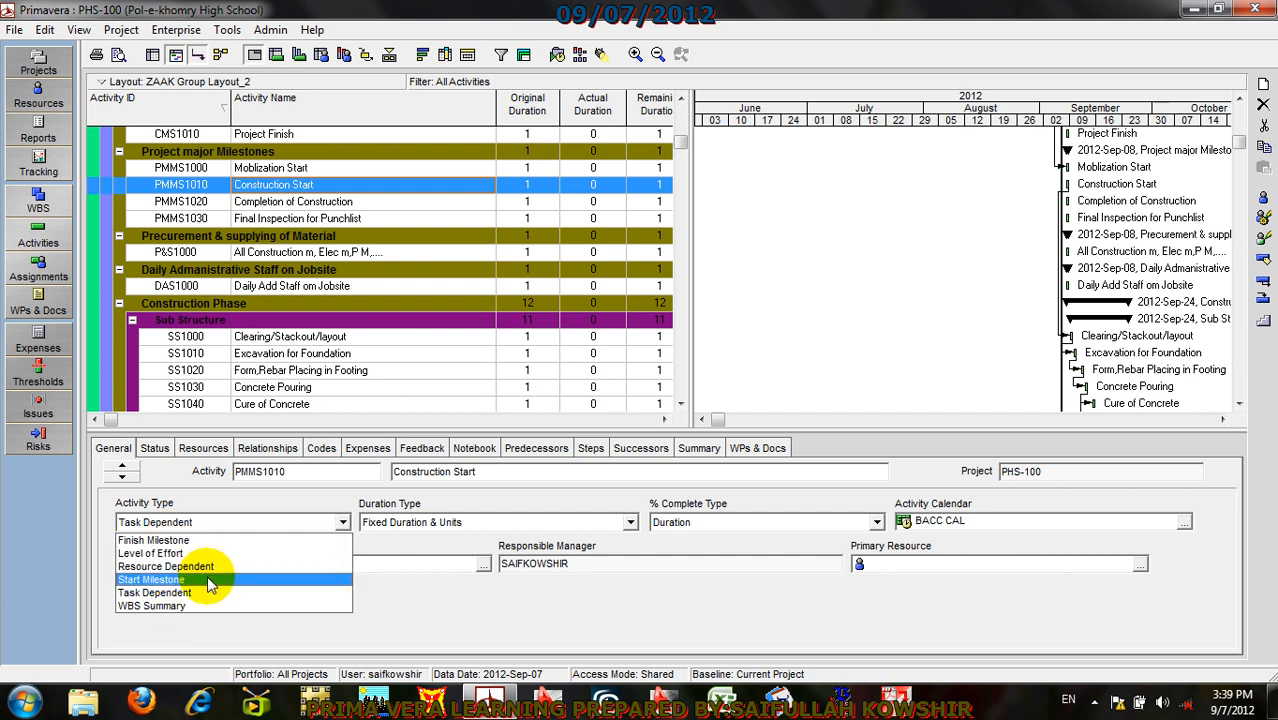
left_click(211, 580)
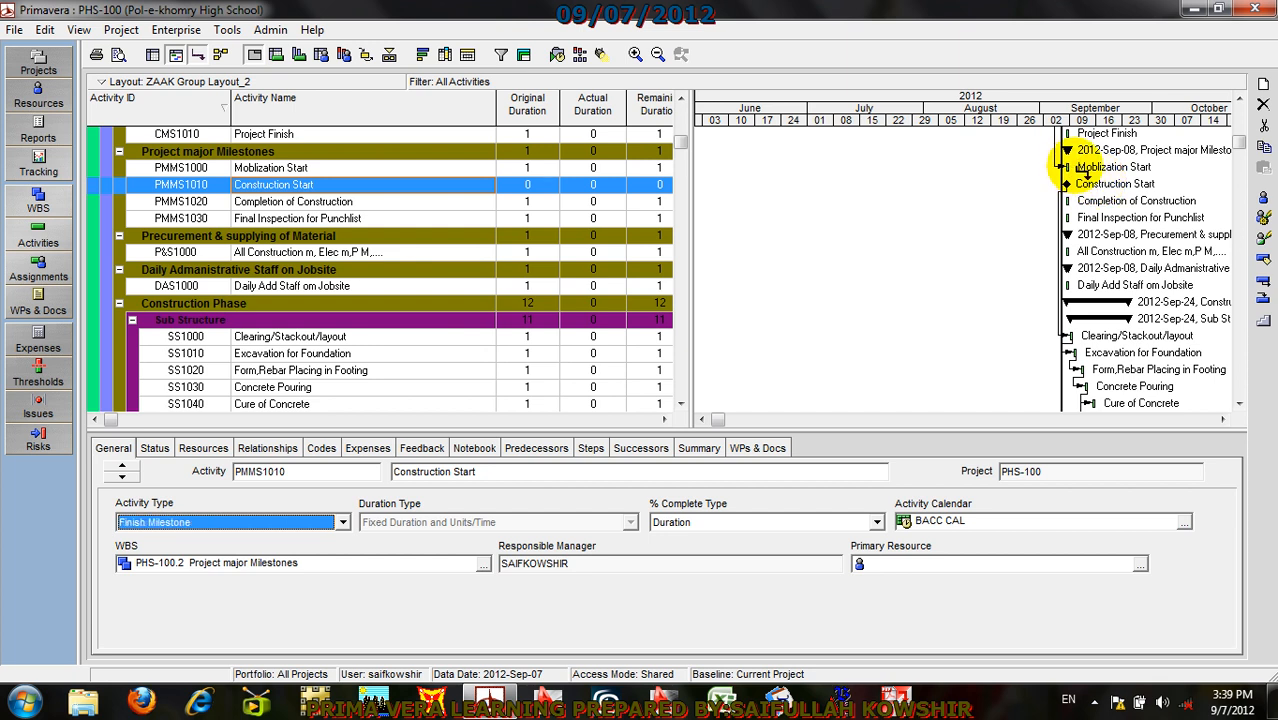
left_click_drag(1085, 170, 1064, 186)
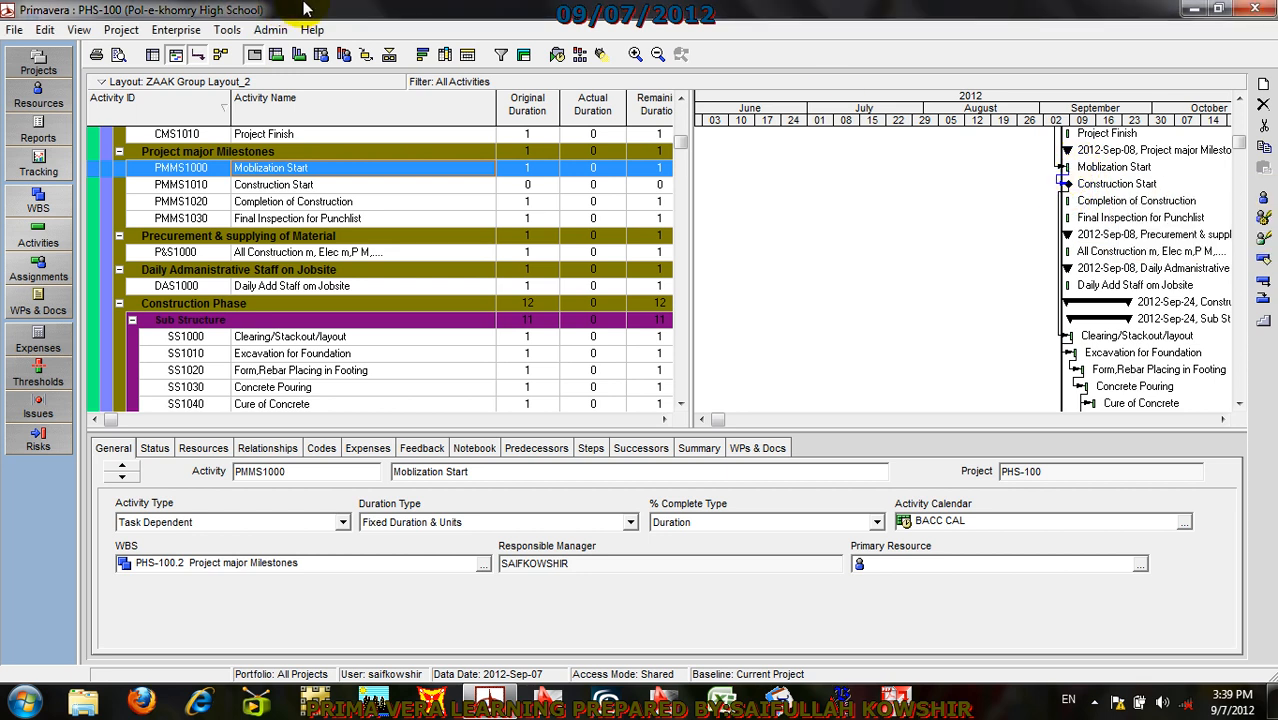
Step: Set the original duration of PMMS1000 Moblization Start to 5, rescheduling the project before and after the change
left_click(557, 57)
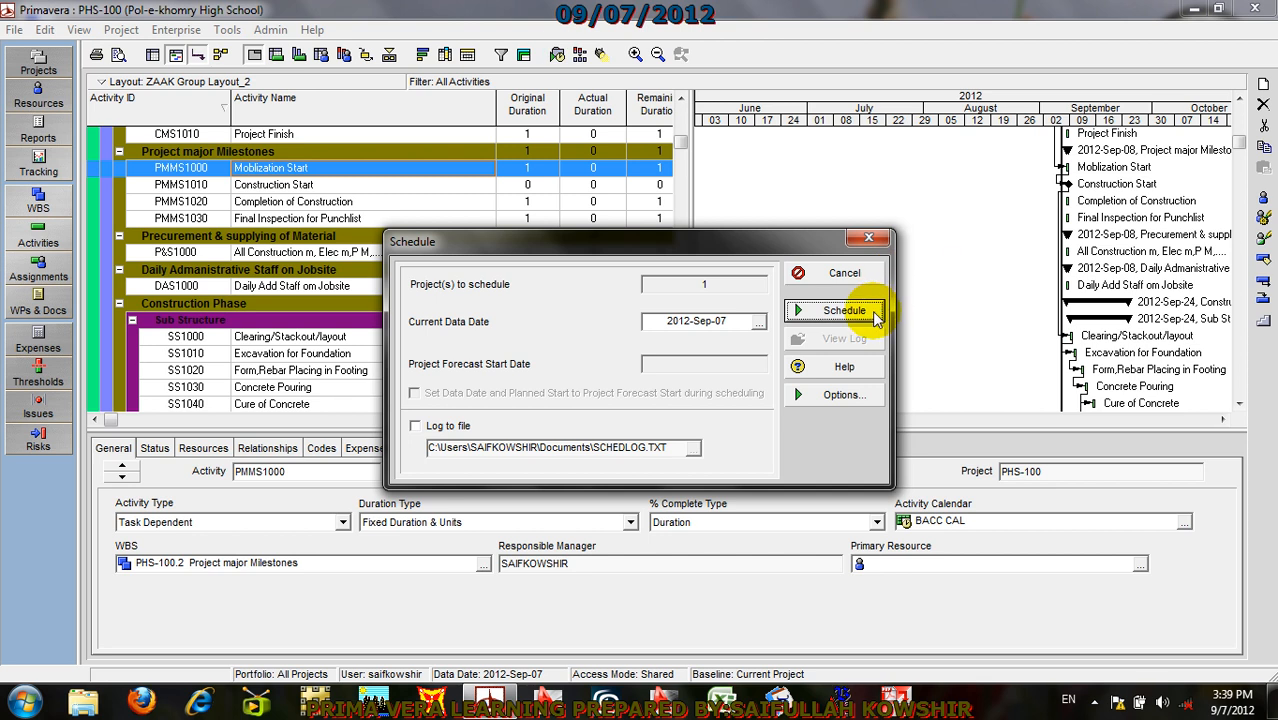
left_click(847, 308)
left_click(518, 168)
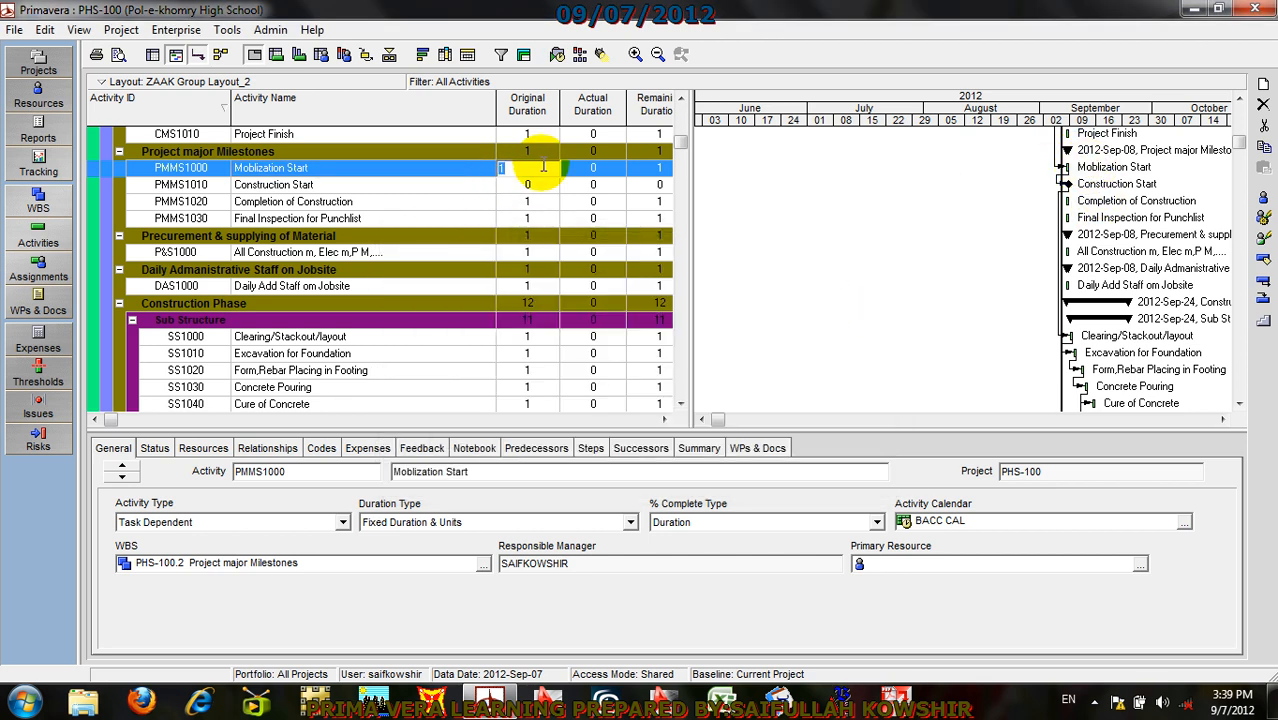
type("5")
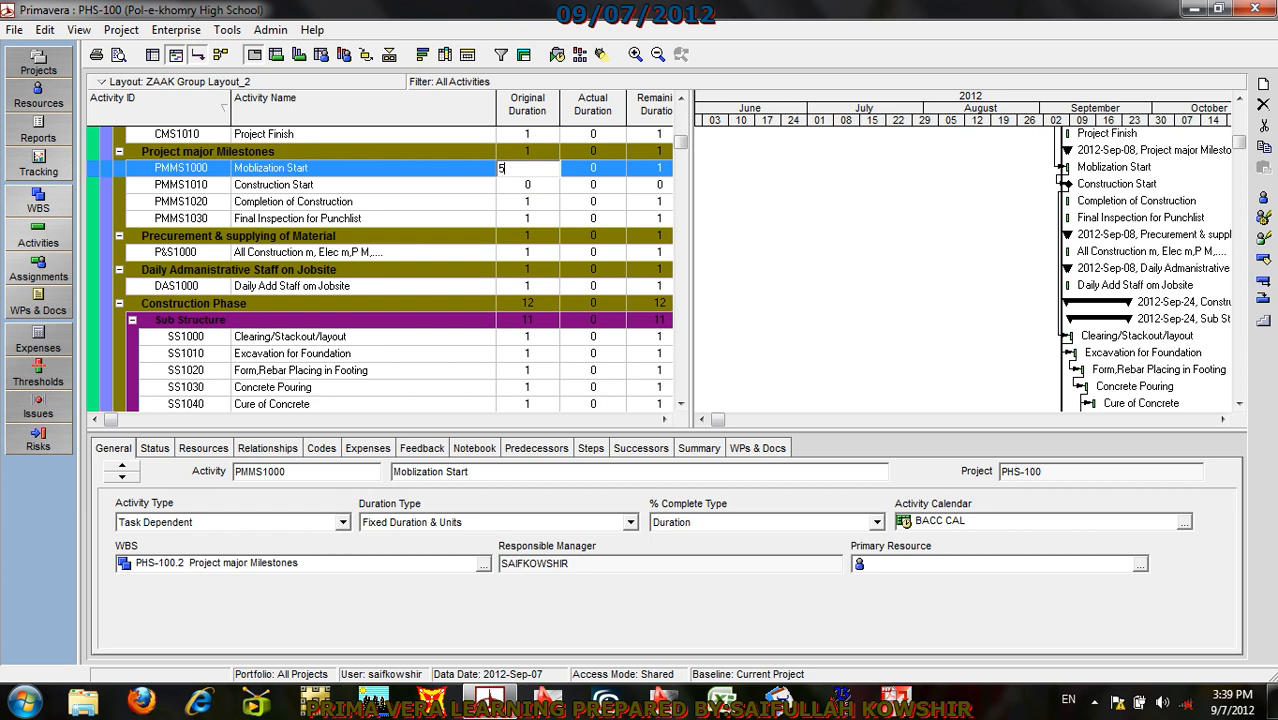
left_click(588, 172)
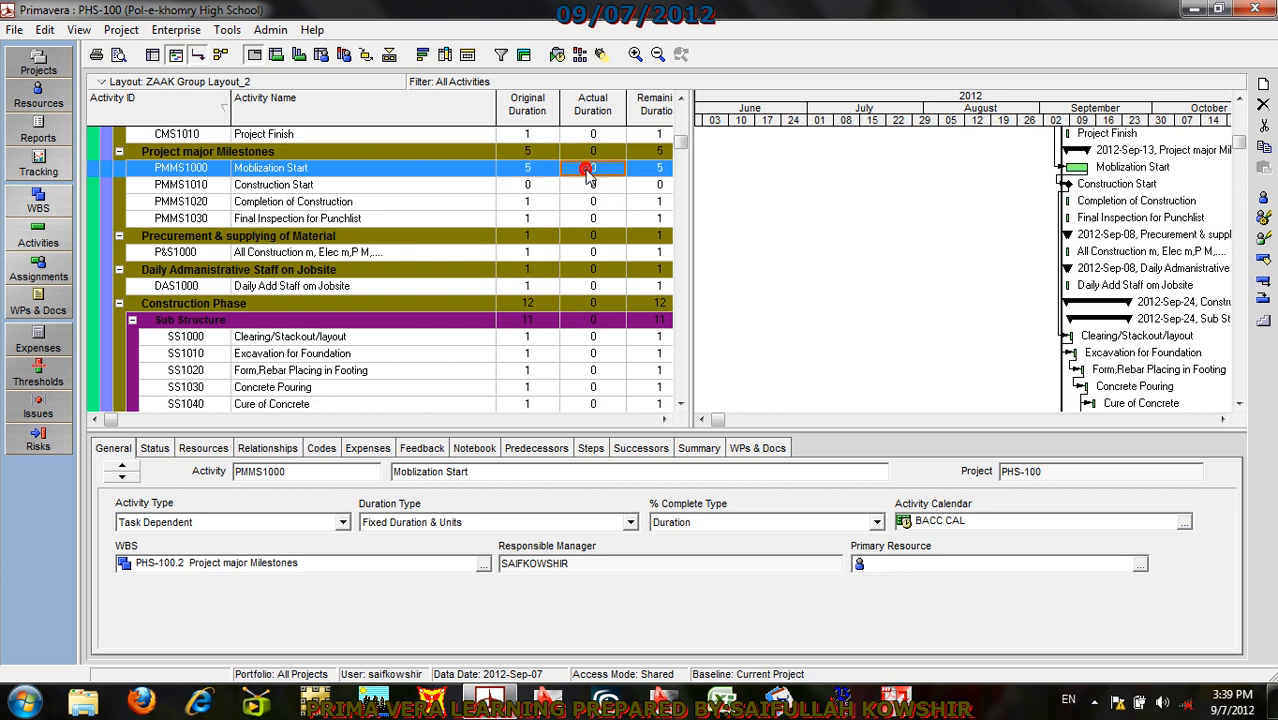
left_click(552, 54)
left_click(822, 310)
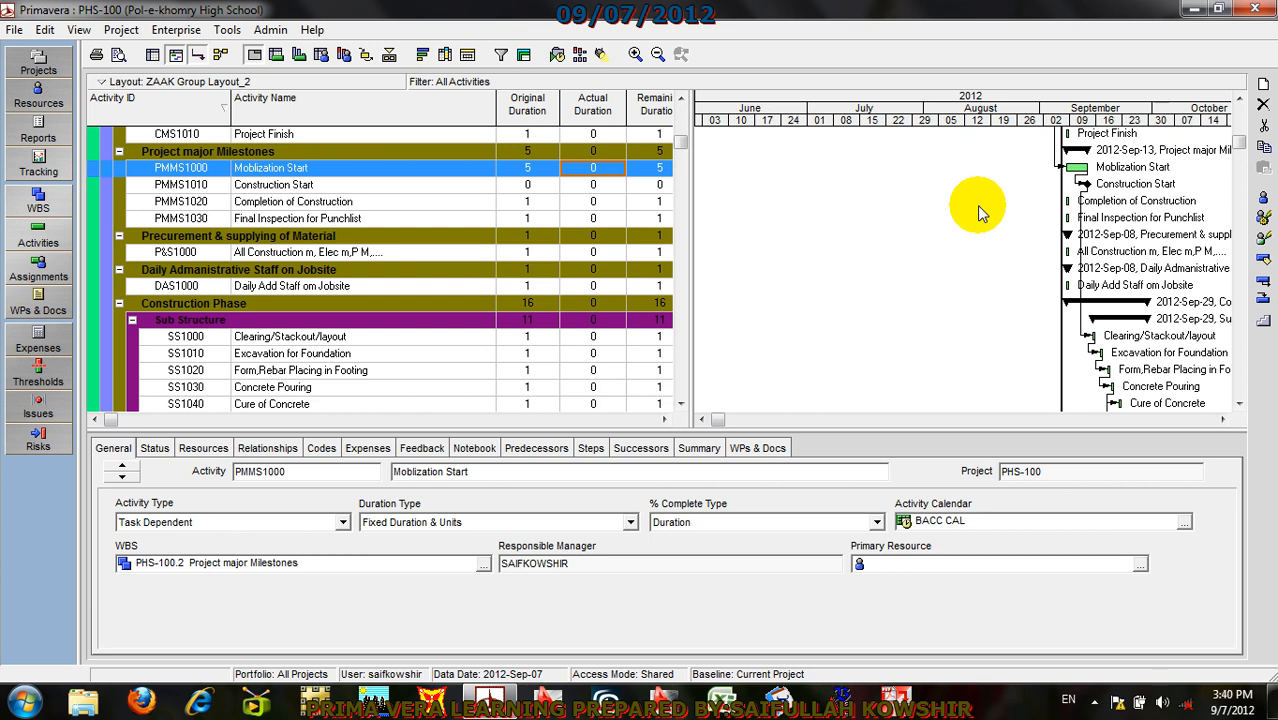
Step: Shorten the name of activity PMMS1000 to Moblization
left_click(327, 170)
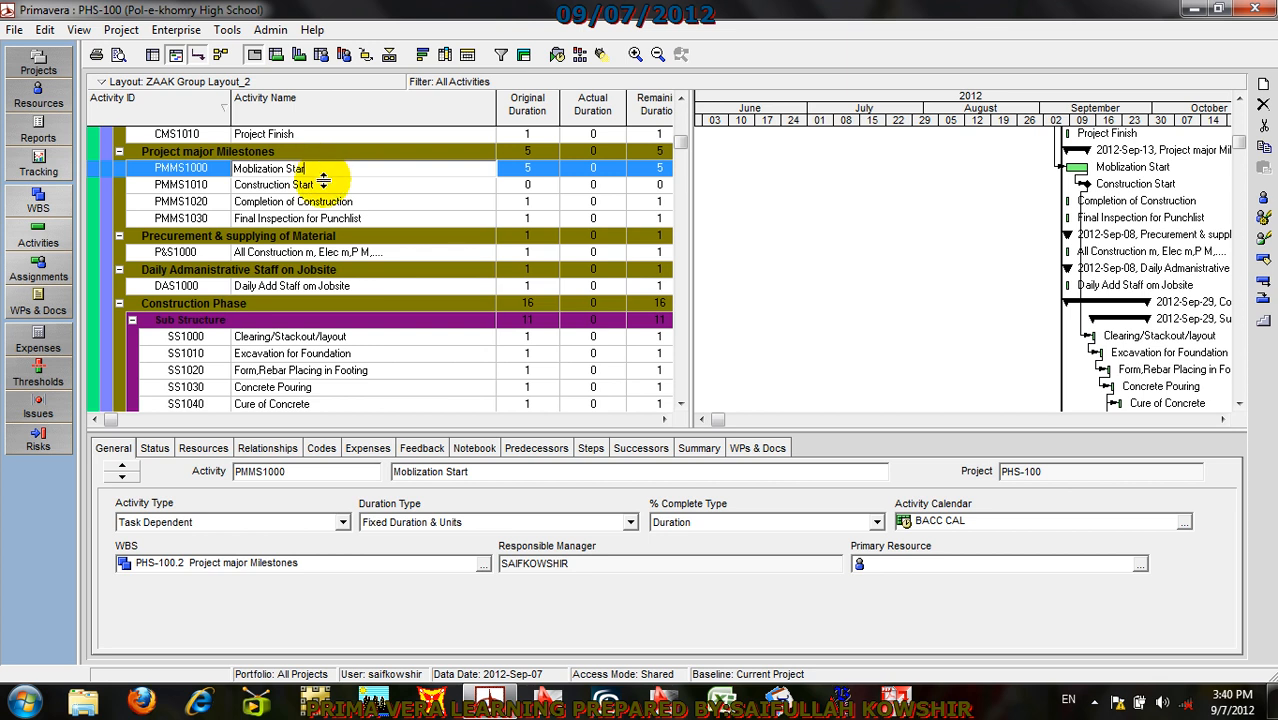
key("BackSpace")
key("BackSpace")
left_click(527, 167)
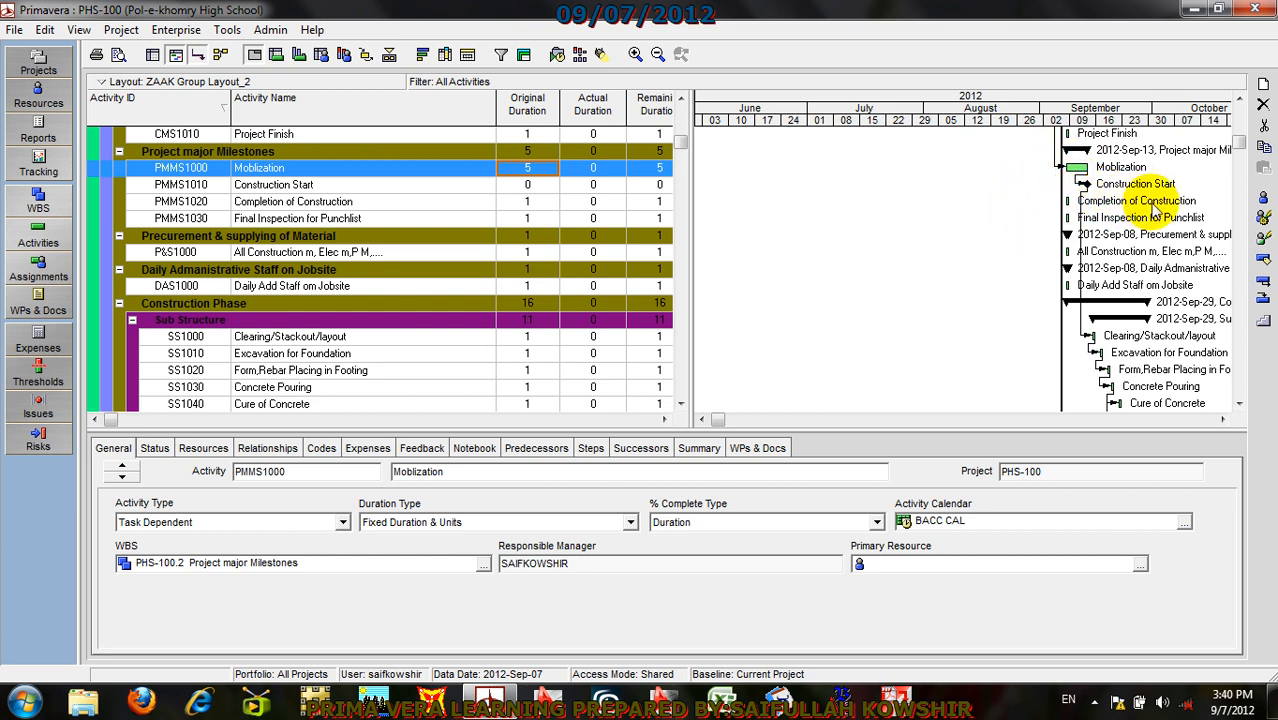
Step: Link PMMS1000 start-to-start to P&S1000, link P&S1000 finish-to-finish to SS1120 Curing of SOG, and reschedule the project
scroll(1075, 258, "down", 1)
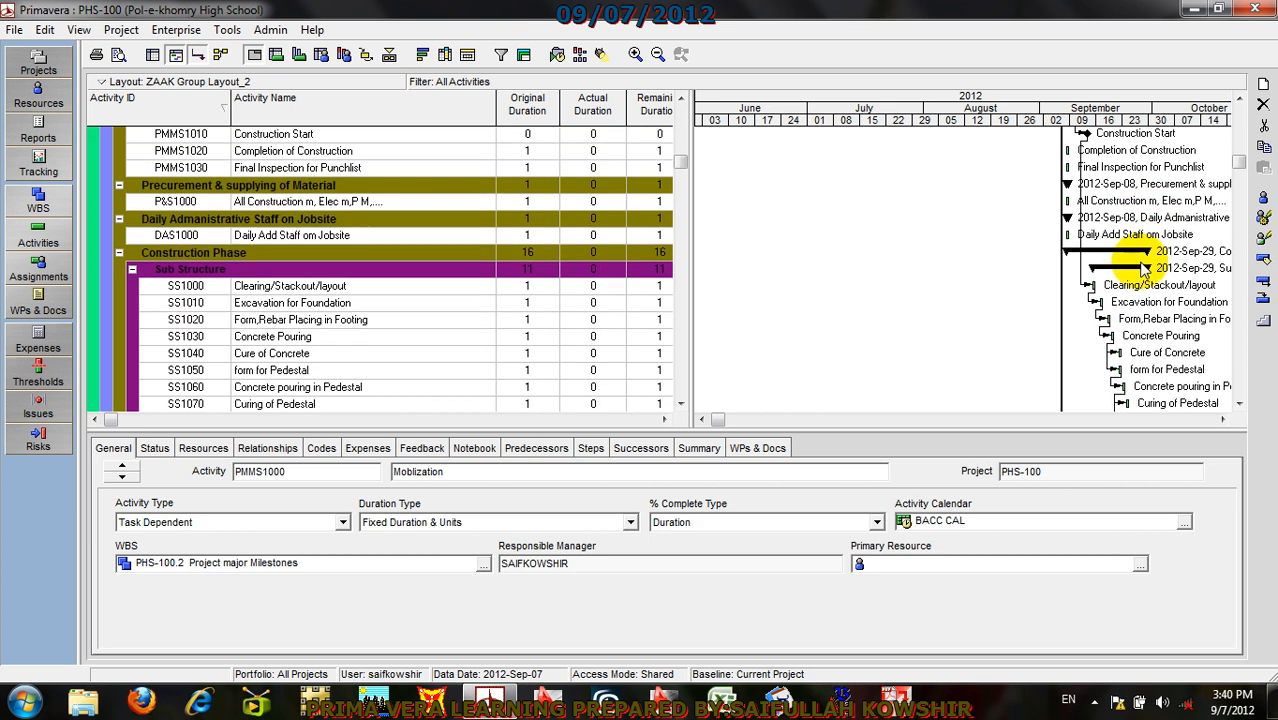
scroll(1083, 255, "up", 1)
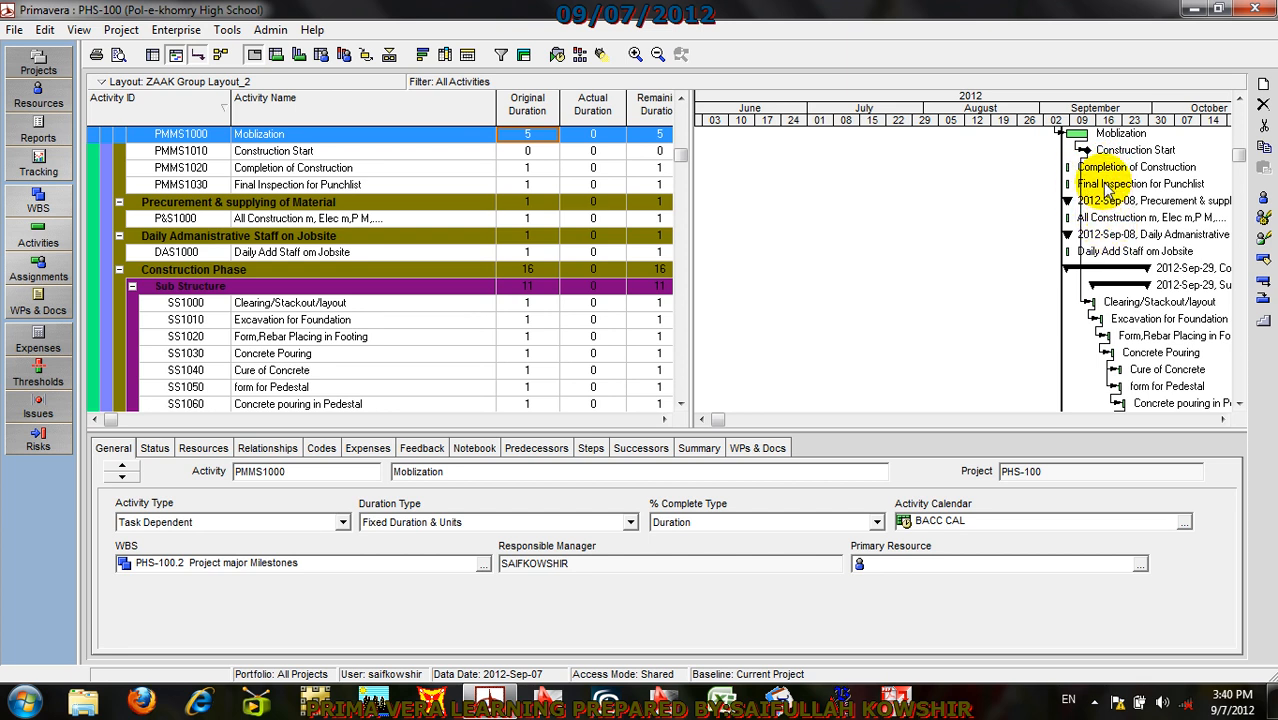
scroll(1085, 190, "up", 2)
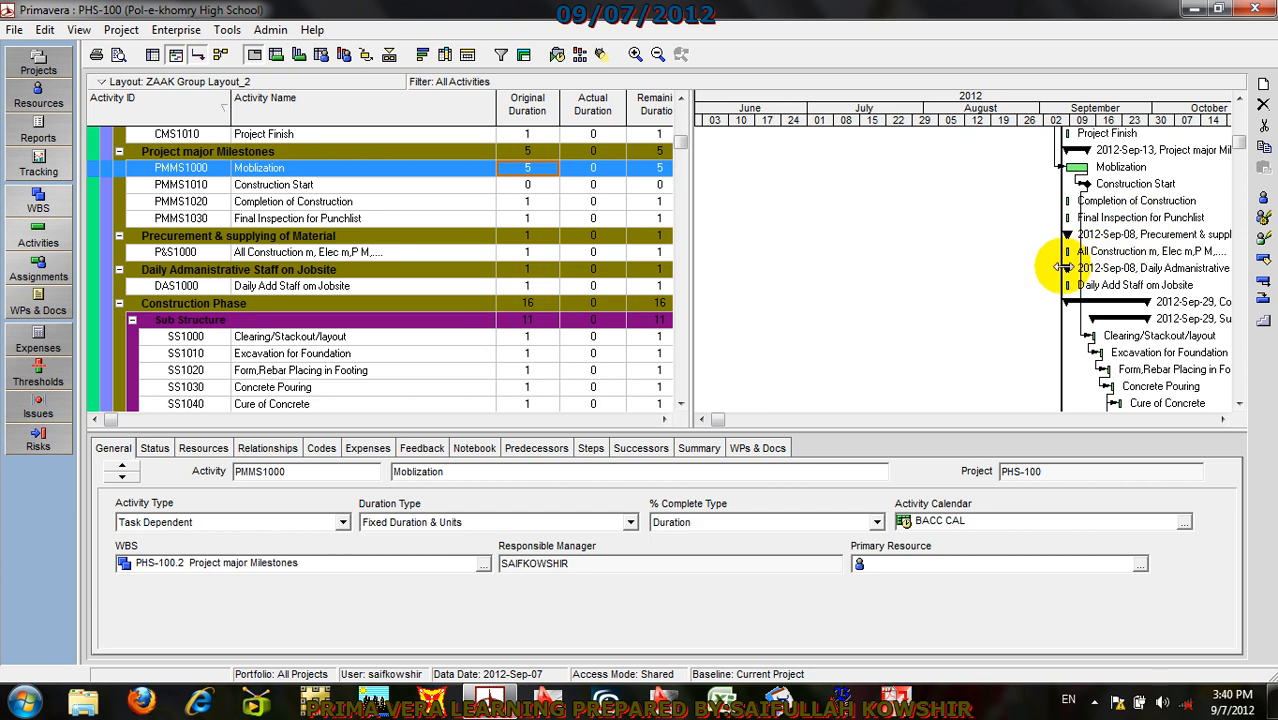
scroll(1062, 260, "up", 3)
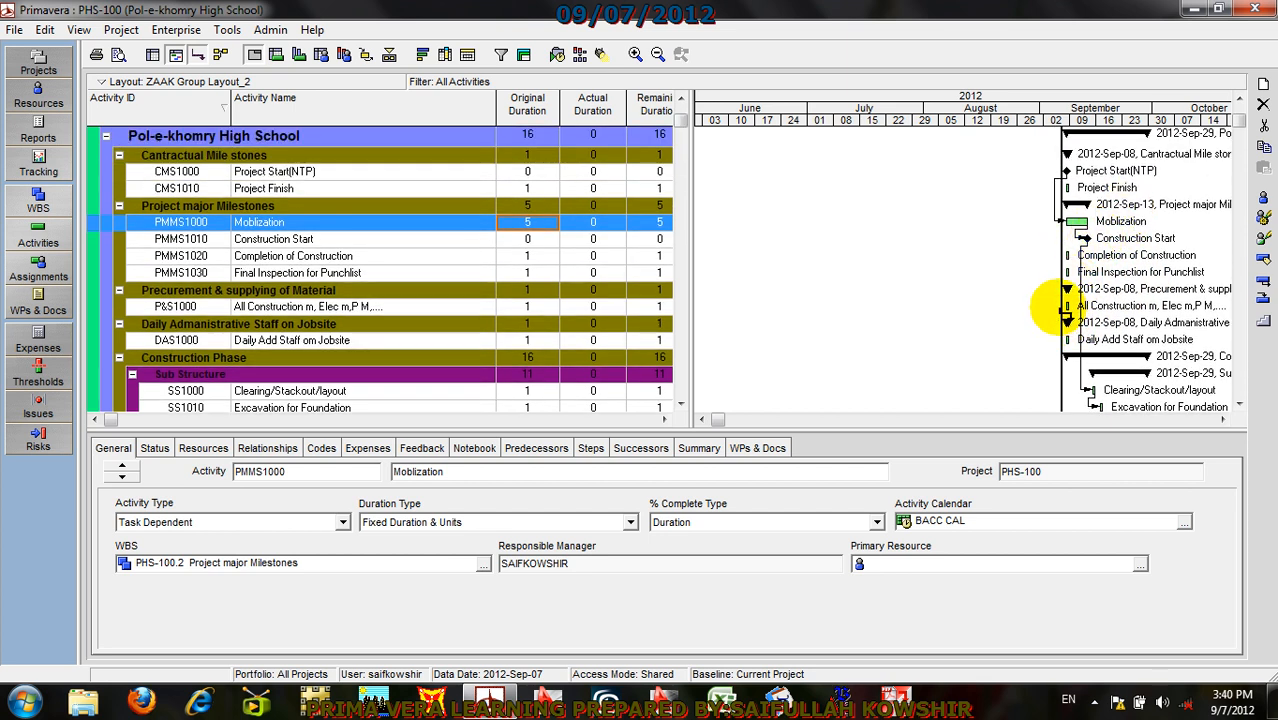
left_click(1062, 308)
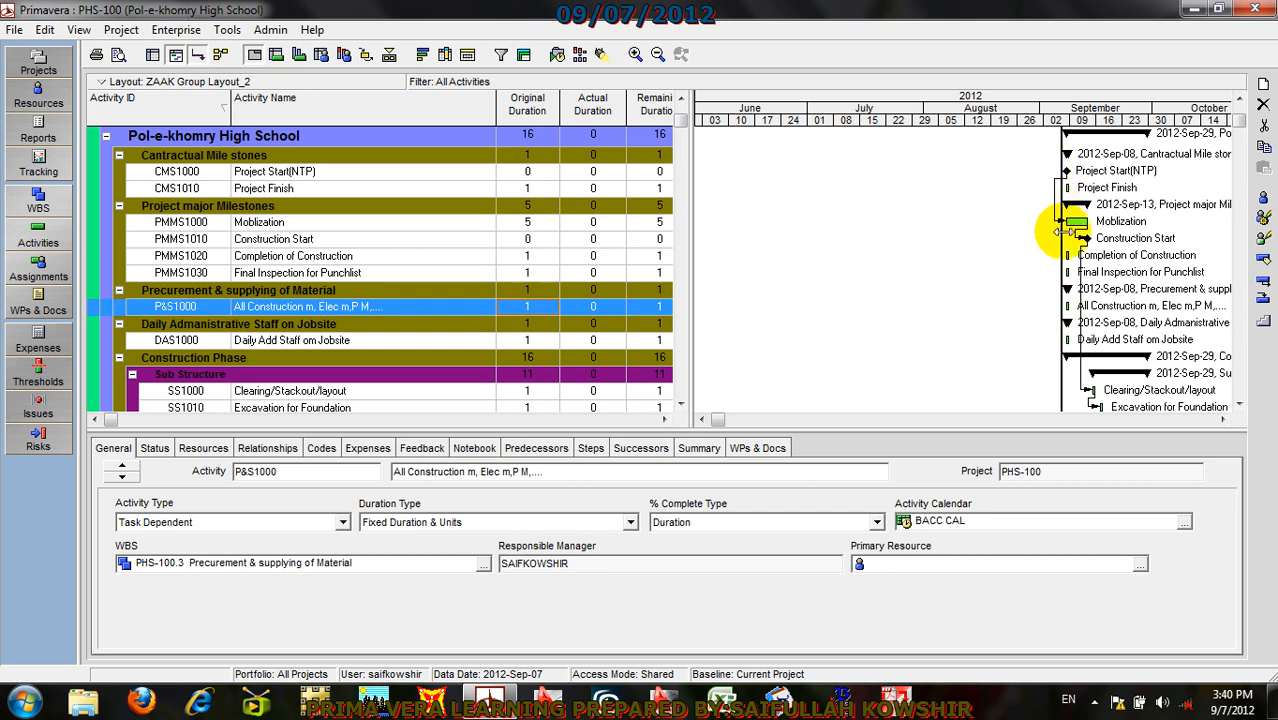
left_click_drag(1062, 220, 1062, 306)
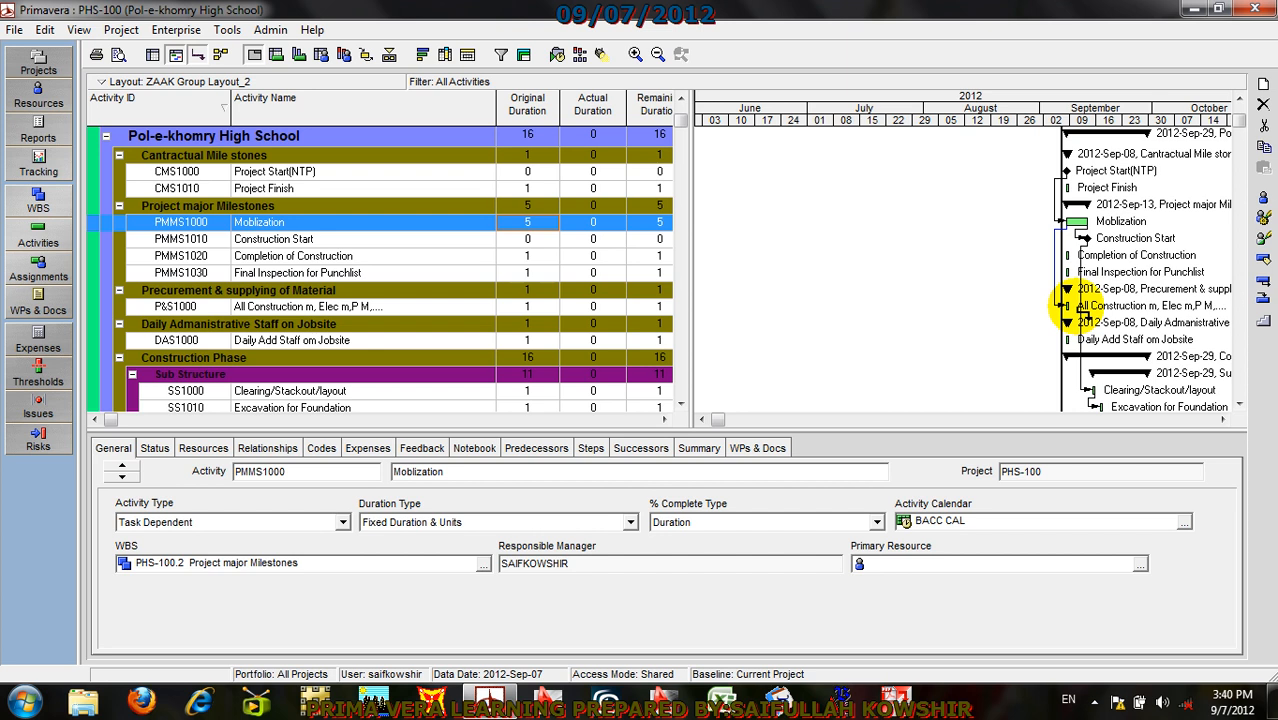
left_click(1072, 307)
left_click_drag(1075, 318, 1150, 355)
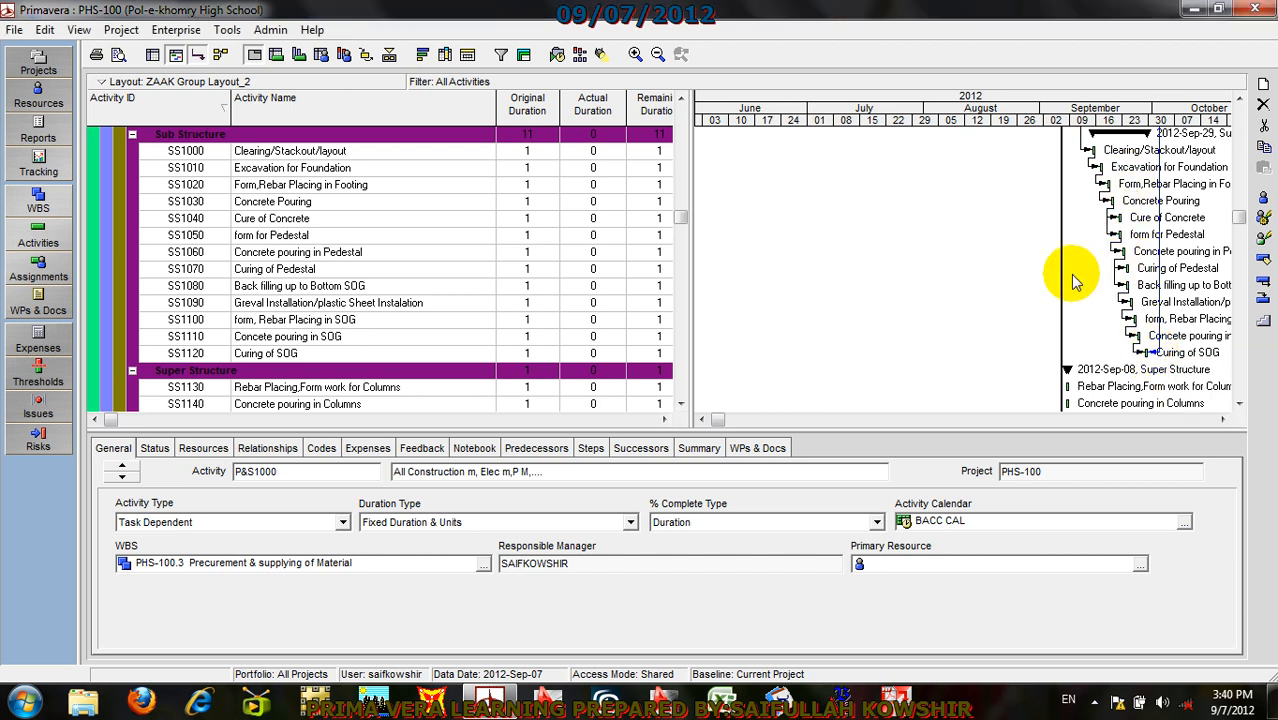
left_click(579, 58)
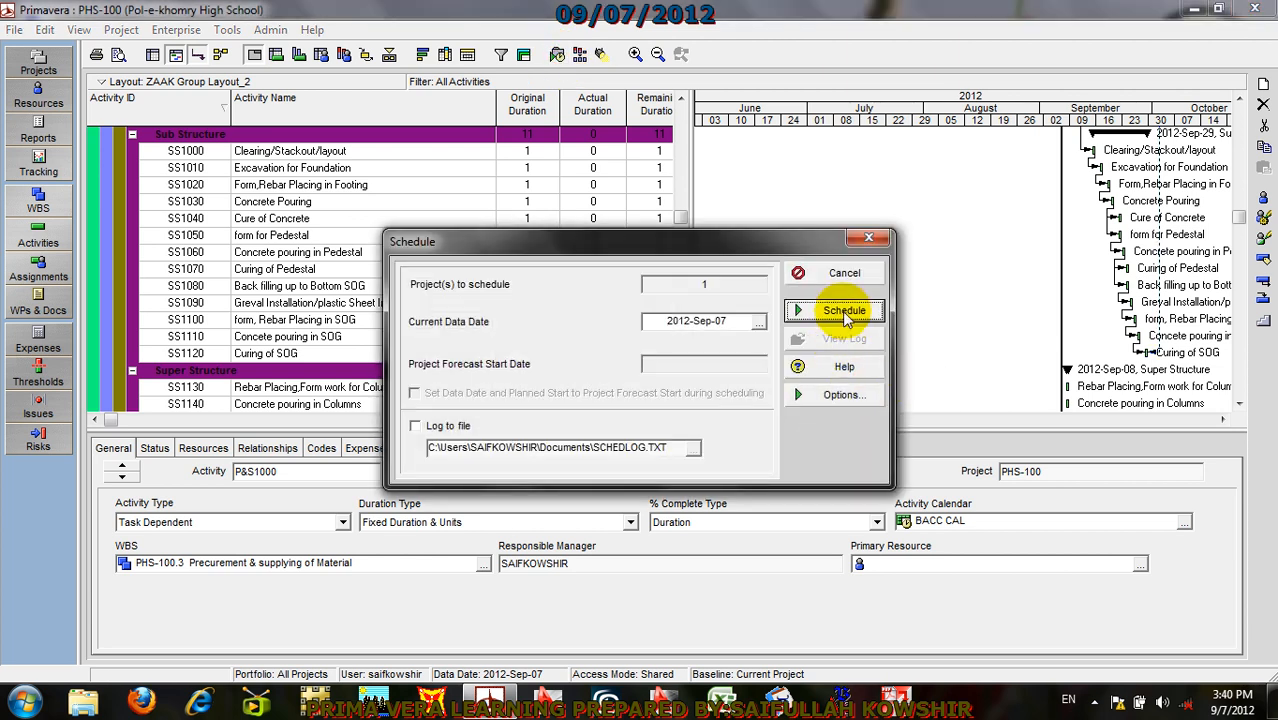
left_click(845, 311)
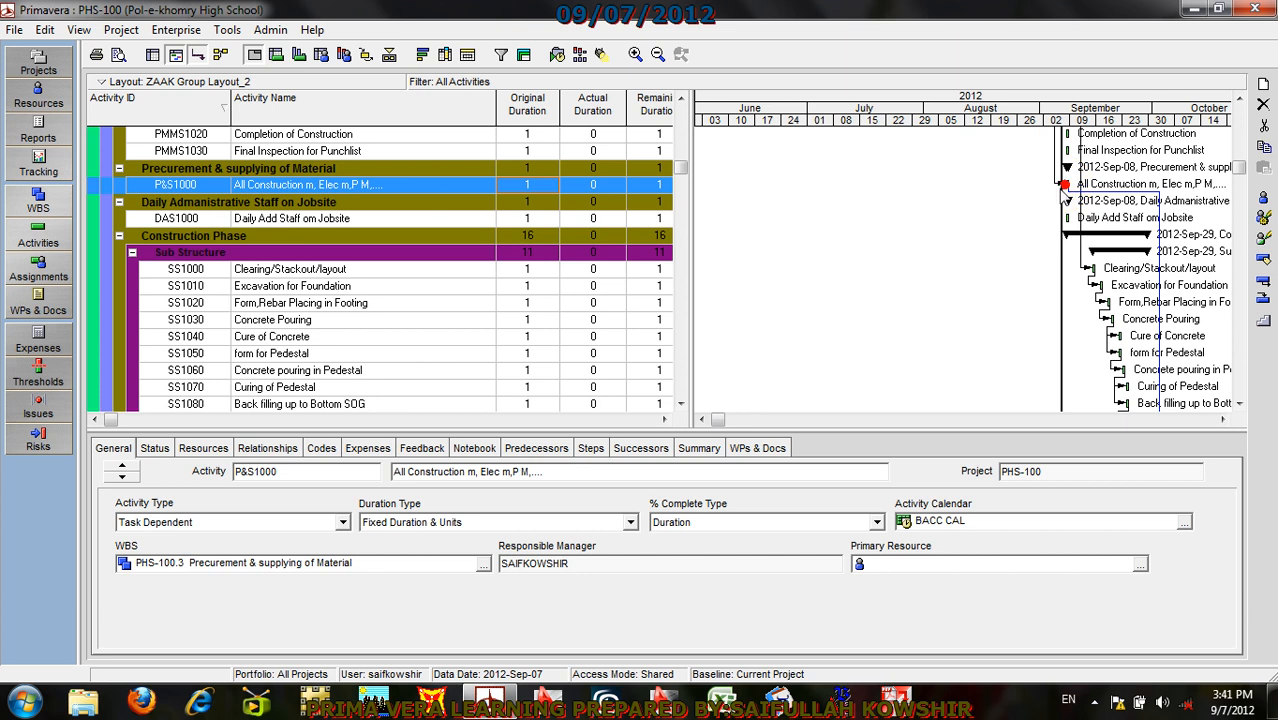
Step: Set the activity type of P&S1000 under Precurement & supplying of Material to Level of Effort and reschedule the project
left_click(210, 522)
left_click(178, 555)
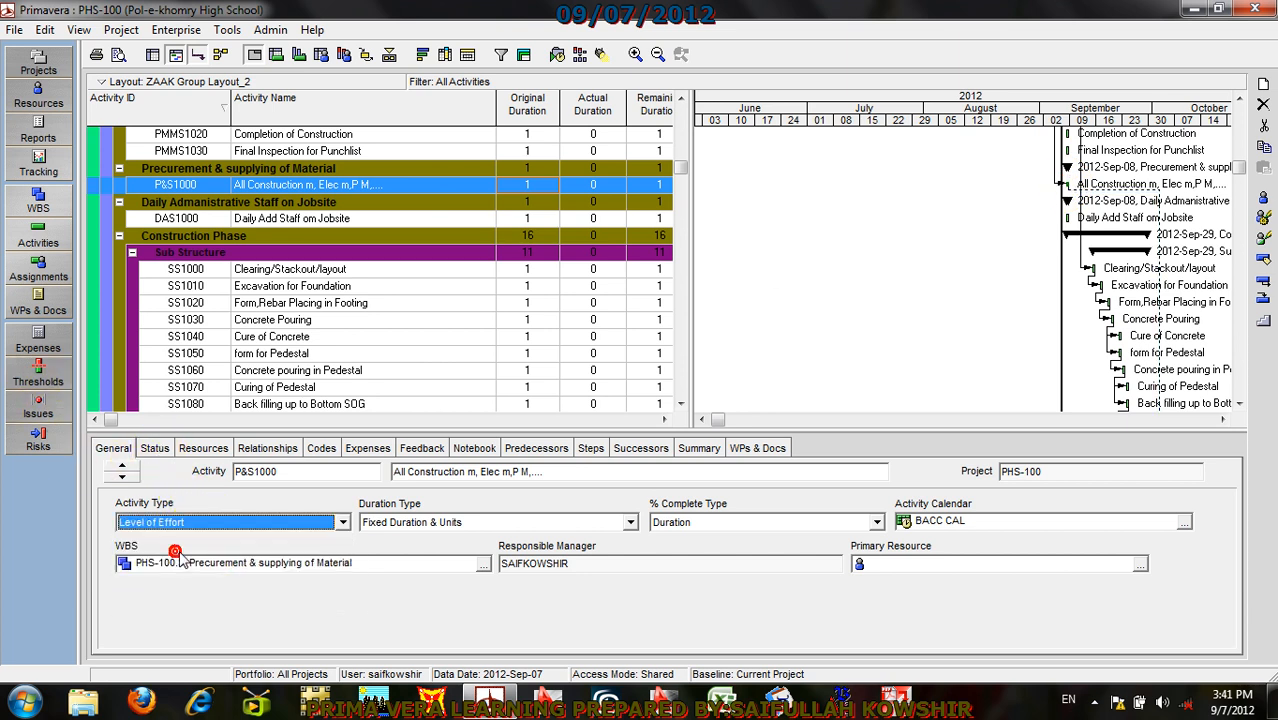
left_click(557, 55)
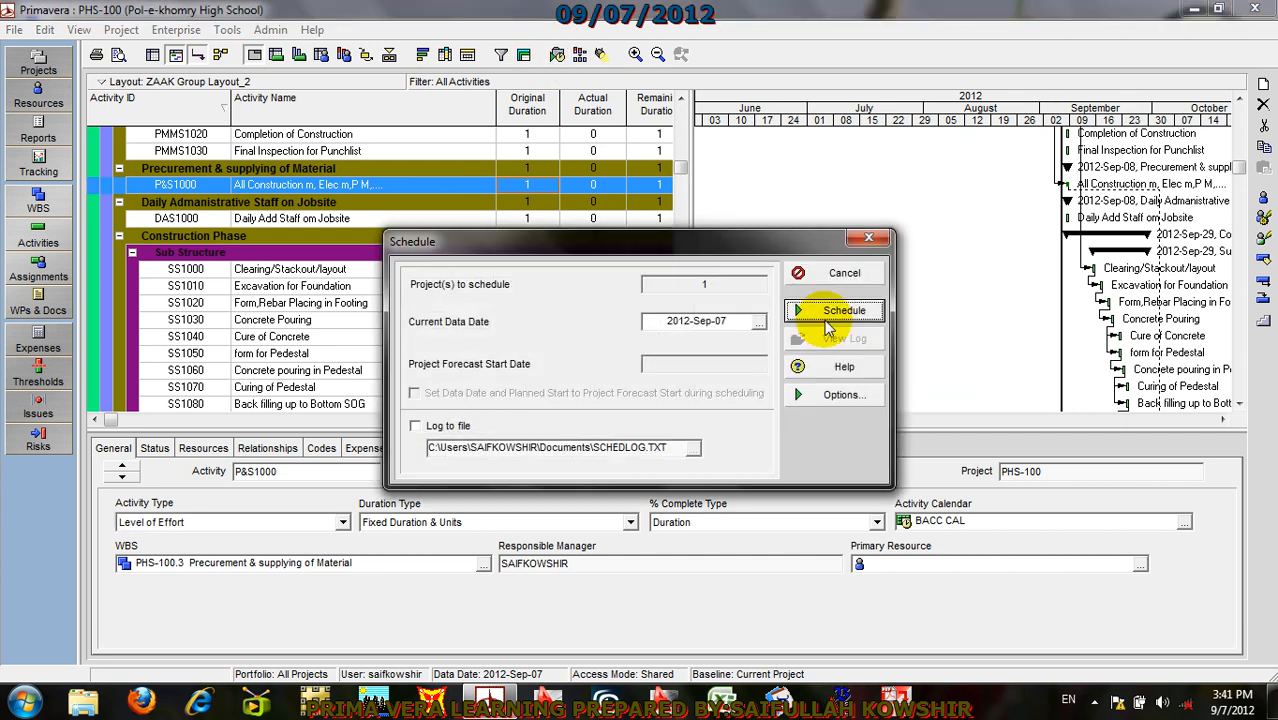
left_click(847, 310)
scroll(1139, 263, "down", 3)
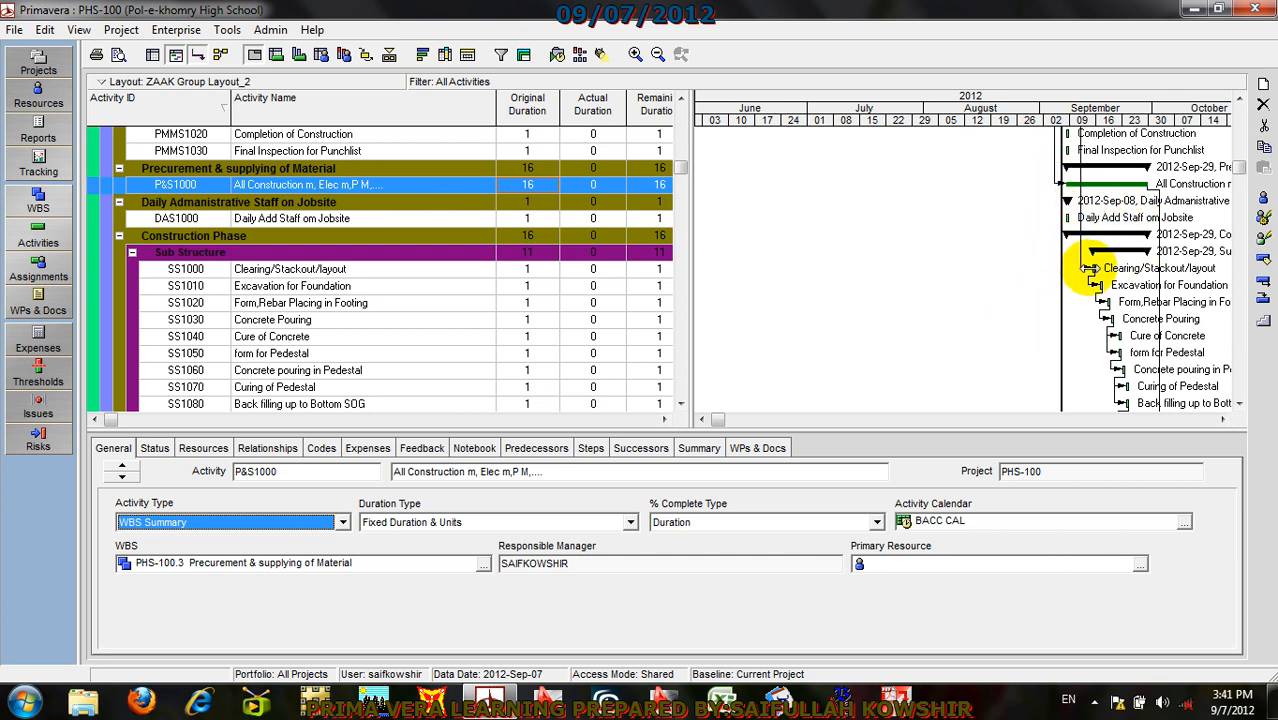
Step: Change the activity type of P&S1000 from WBS Summary back to Level of Effort
mouse_move(1238, 164)
left_mouse_down()
mouse_move(1240, 205)
mouse_move(1243, 167)
left_mouse_up()
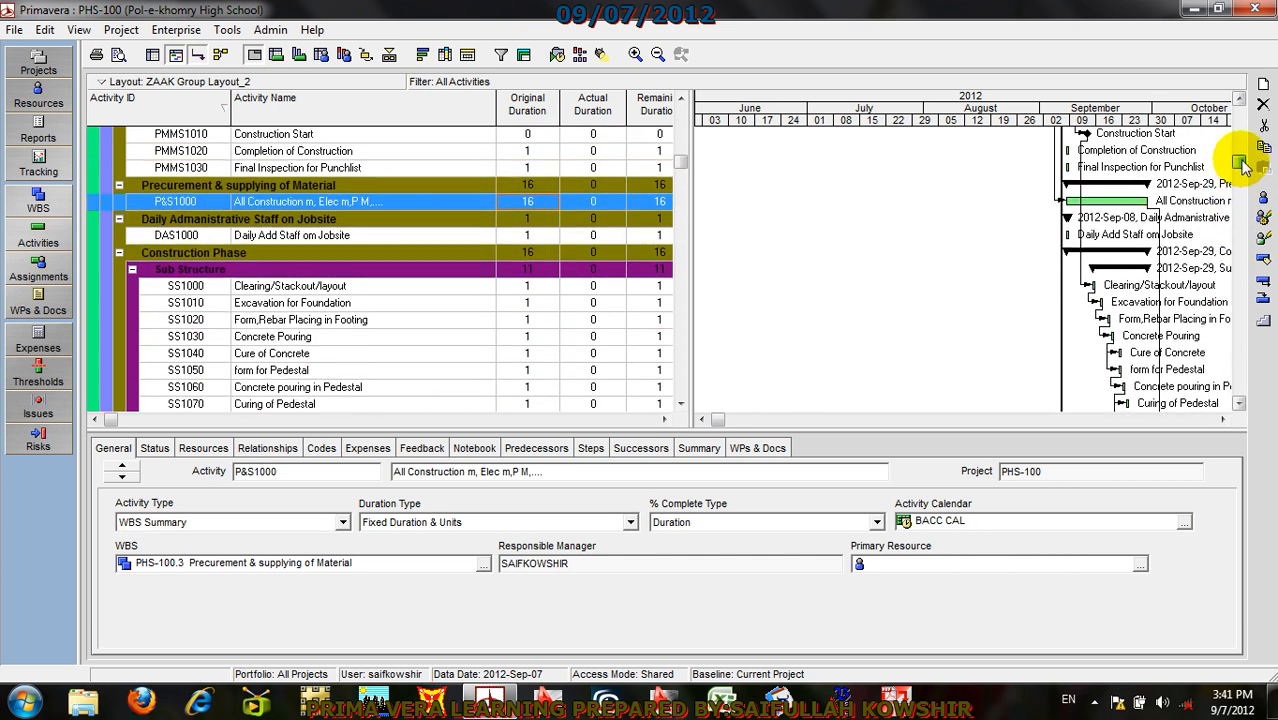
left_click(1128, 203)
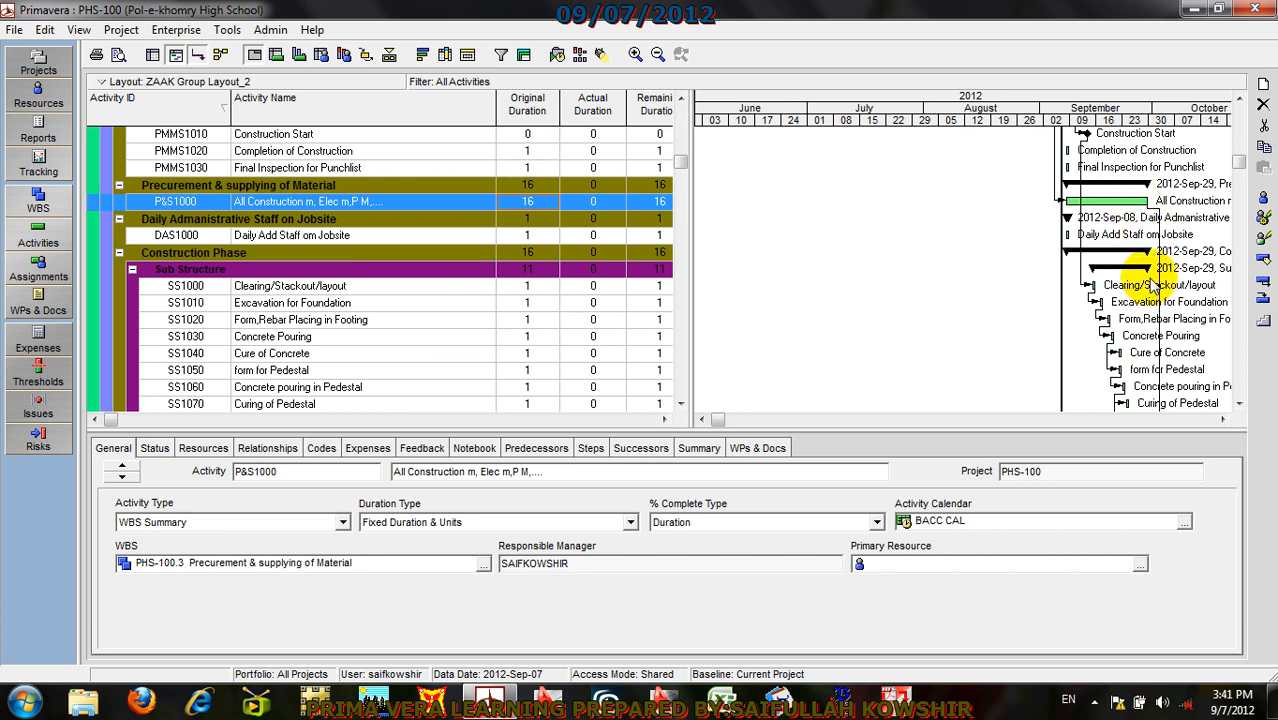
left_click(1137, 201)
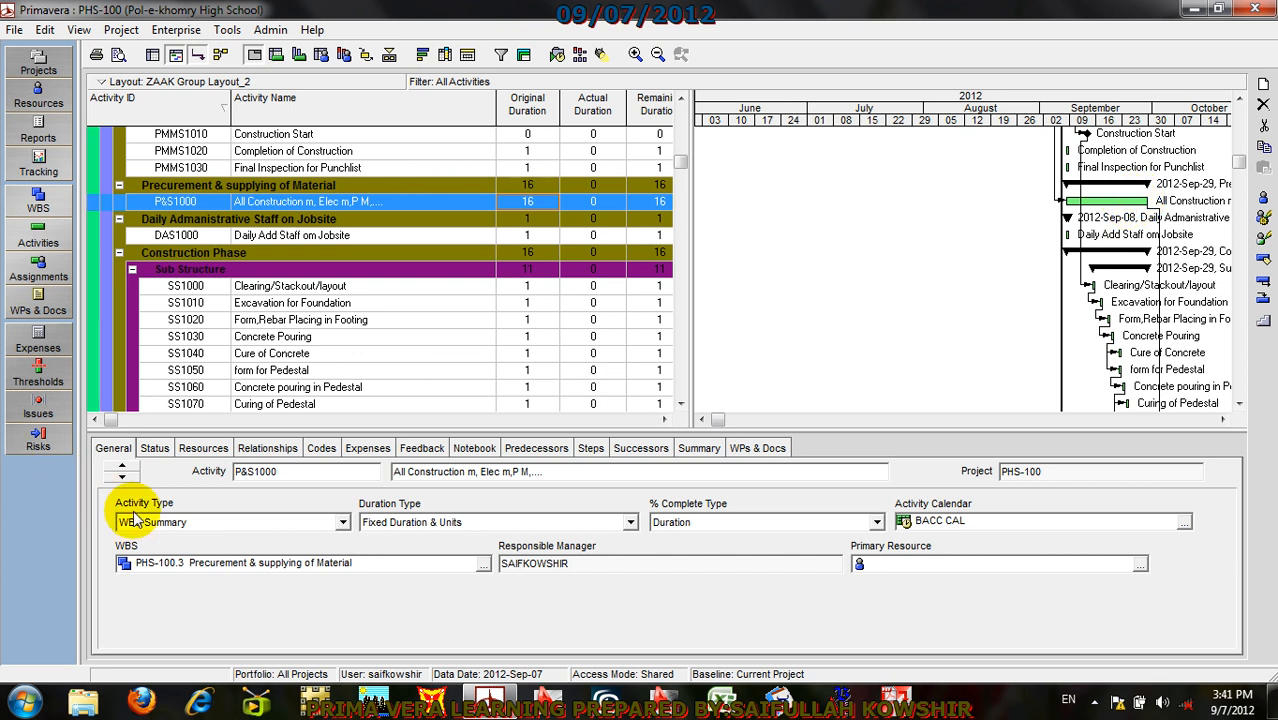
left_click(173, 518)
left_click(150, 553)
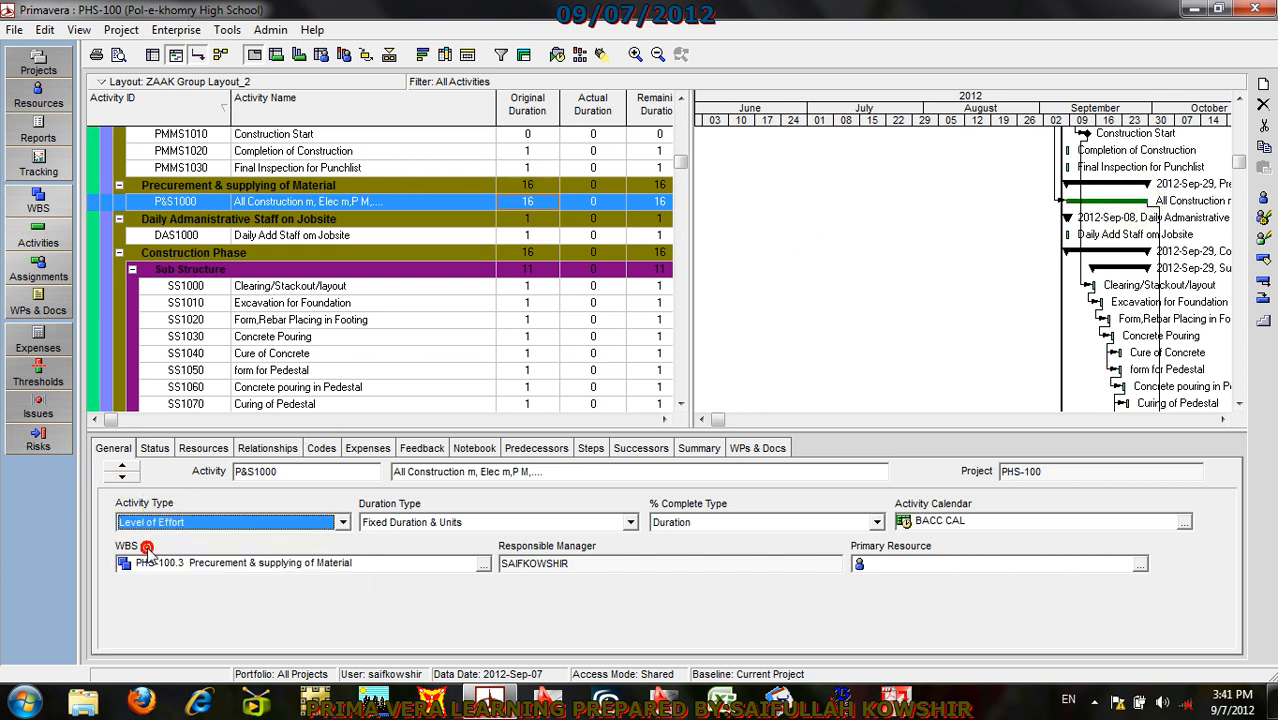
left_click(1025, 283)
Step: Examine how the P&S1000 bar and duration span the linked activities from mobilization through SS1120 Curing of SOG
scroll(1025, 283, "down", 6)
scroll(957, 276, "up", 7)
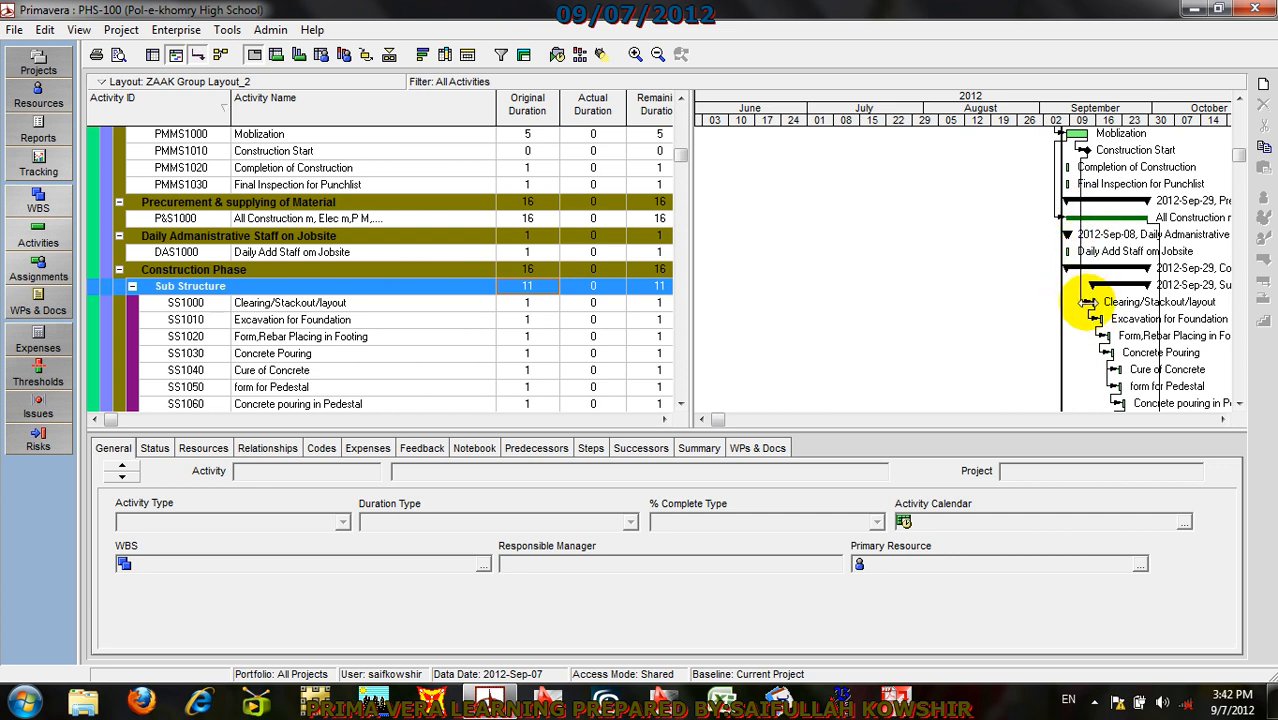
scroll(1094, 306, "down", 5)
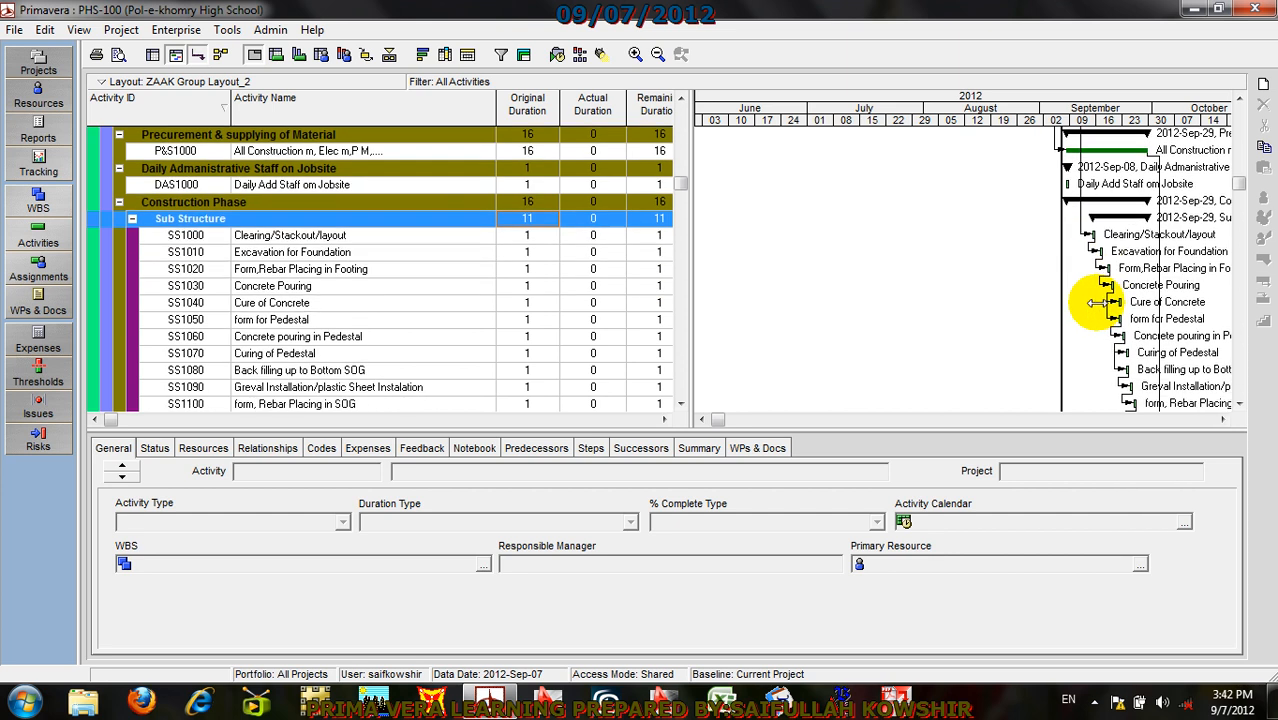
scroll(1096, 300, "up", 1)
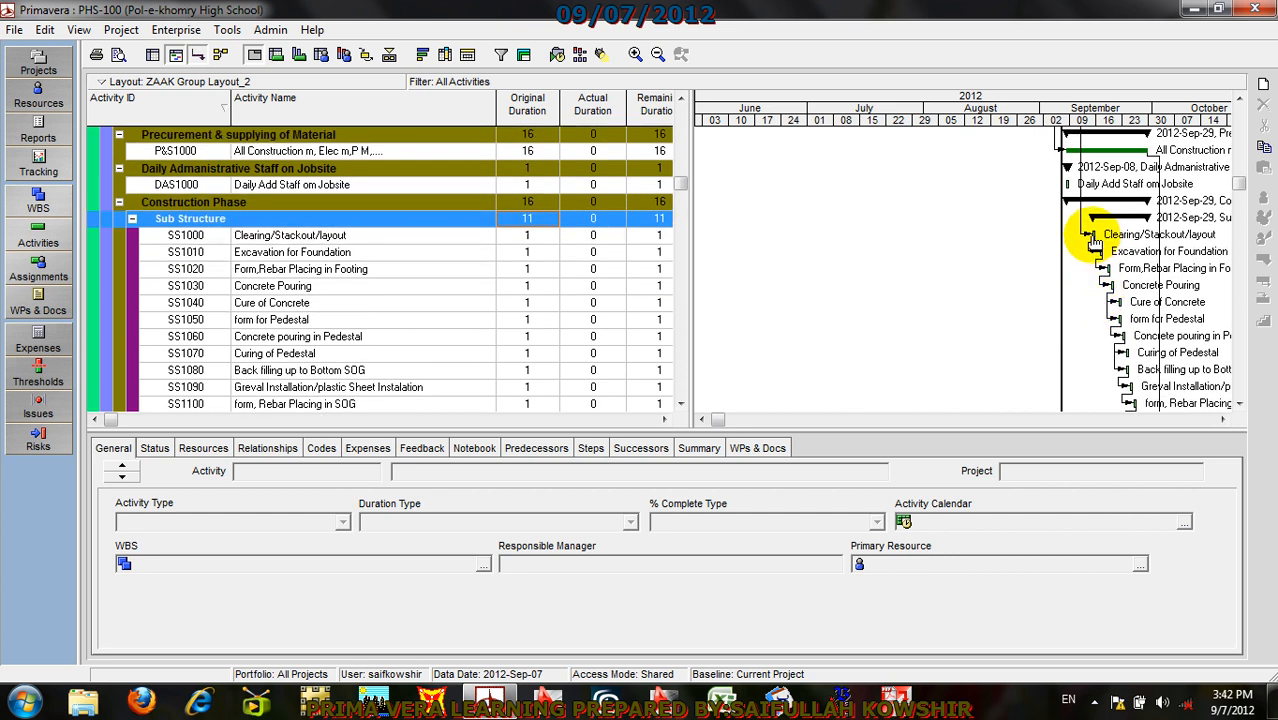
scroll(1098, 240, "down", 5)
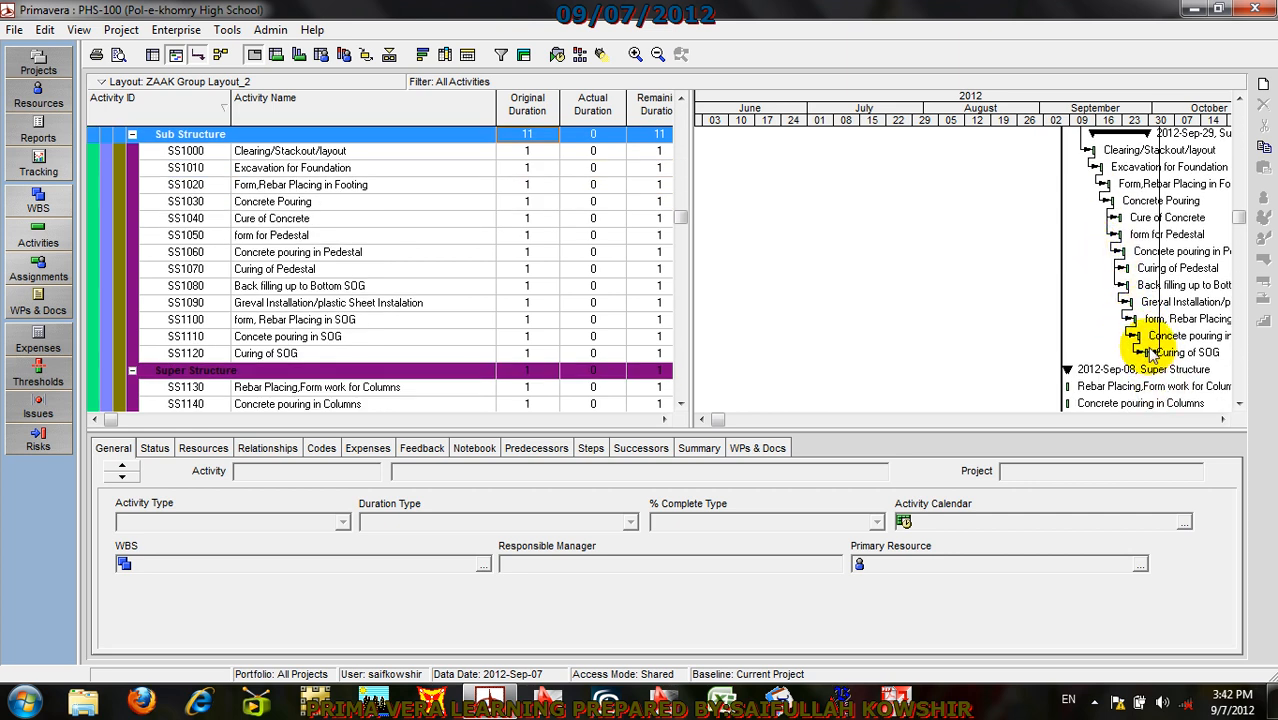
scroll(1100, 170, "up", 5)
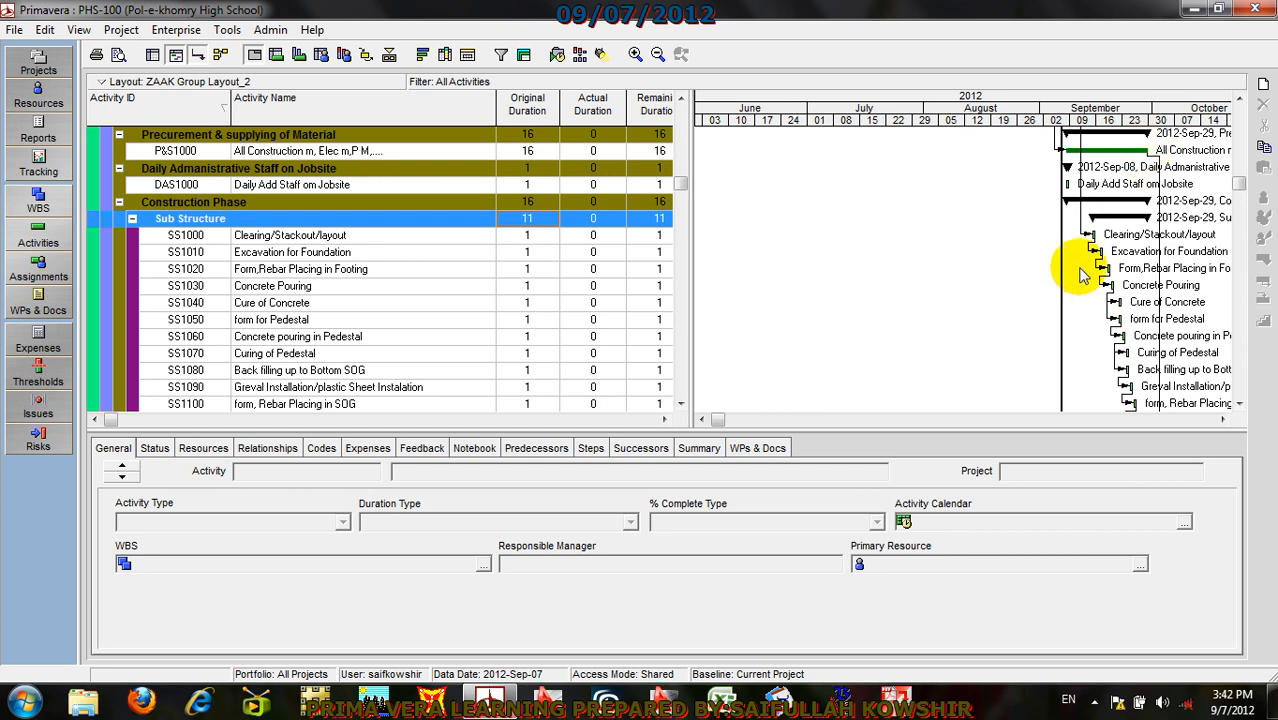
scroll(1110, 210, "up", 3)
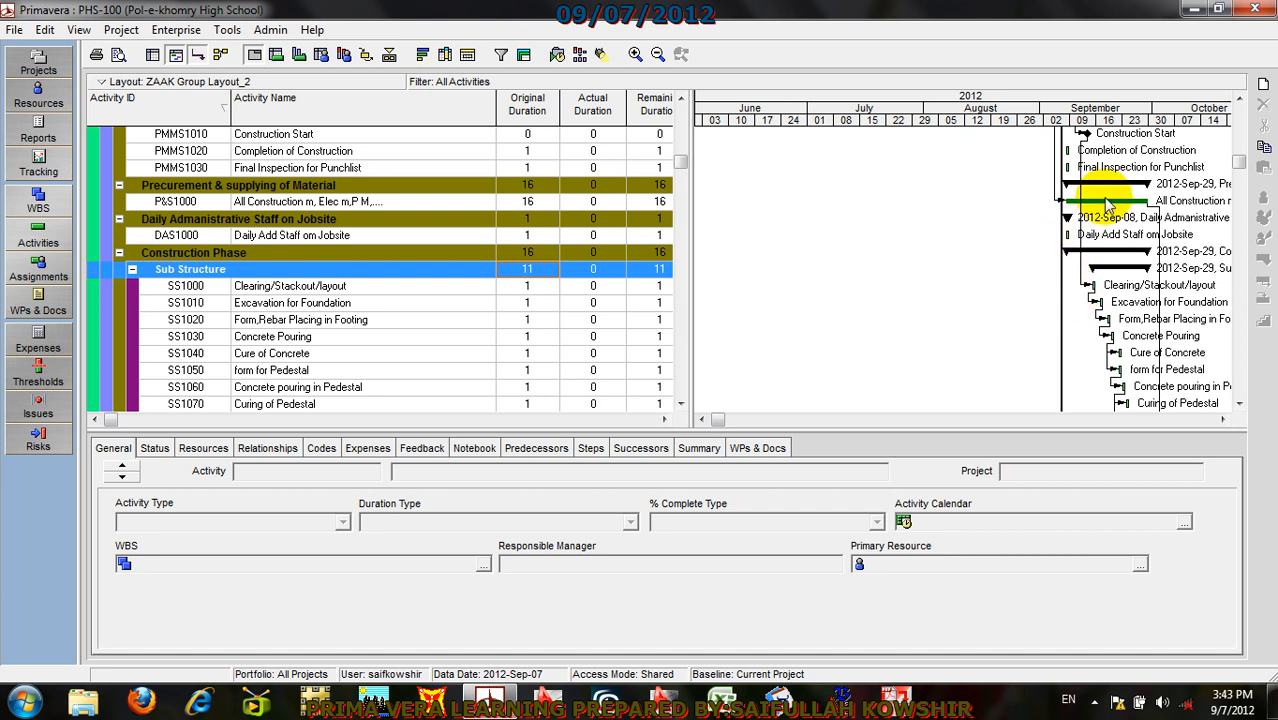
scroll(1078, 308, "down", 2)
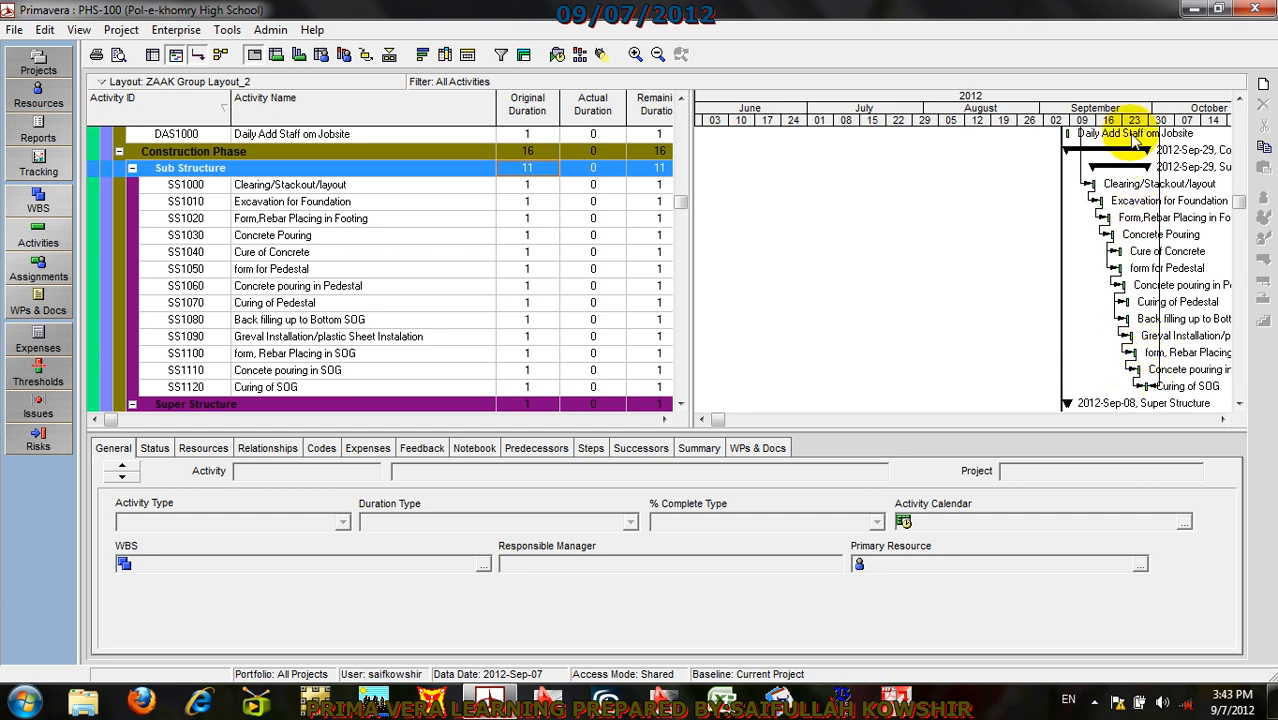
scroll(1118, 330, "up", 3)
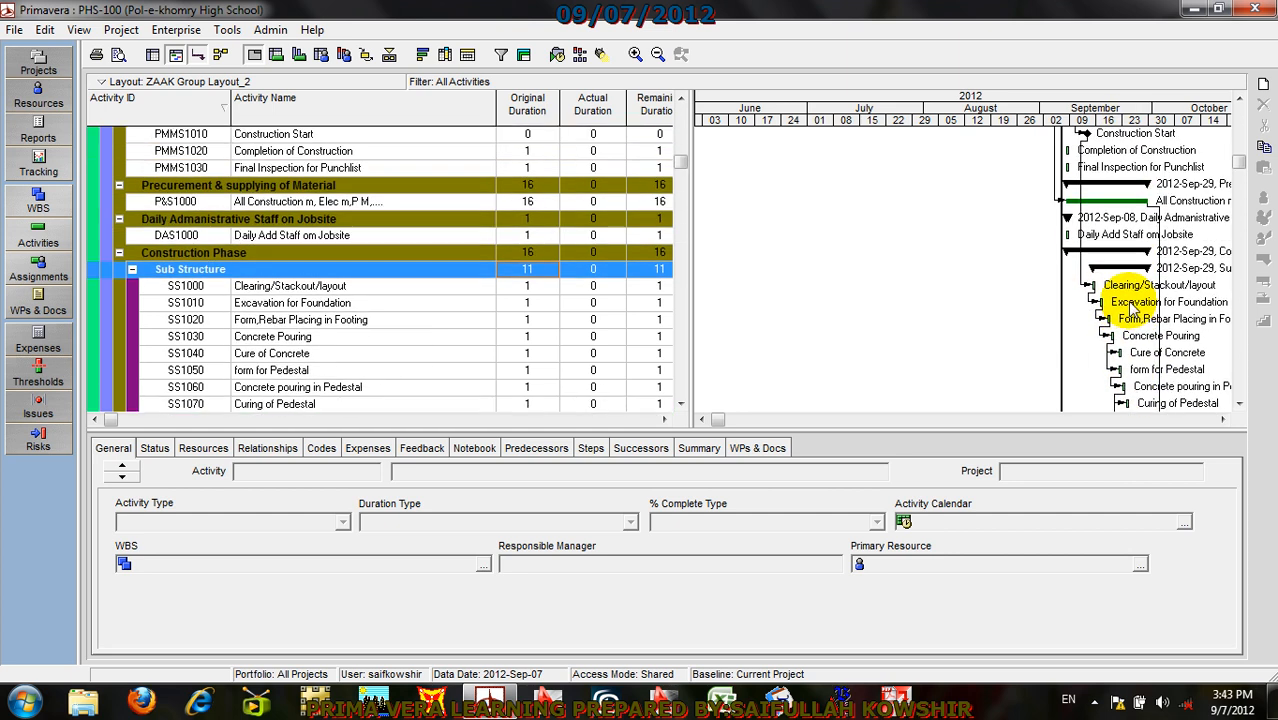
scroll(1110, 318, "down", 1)
scroll(1112, 265, "up", 1)
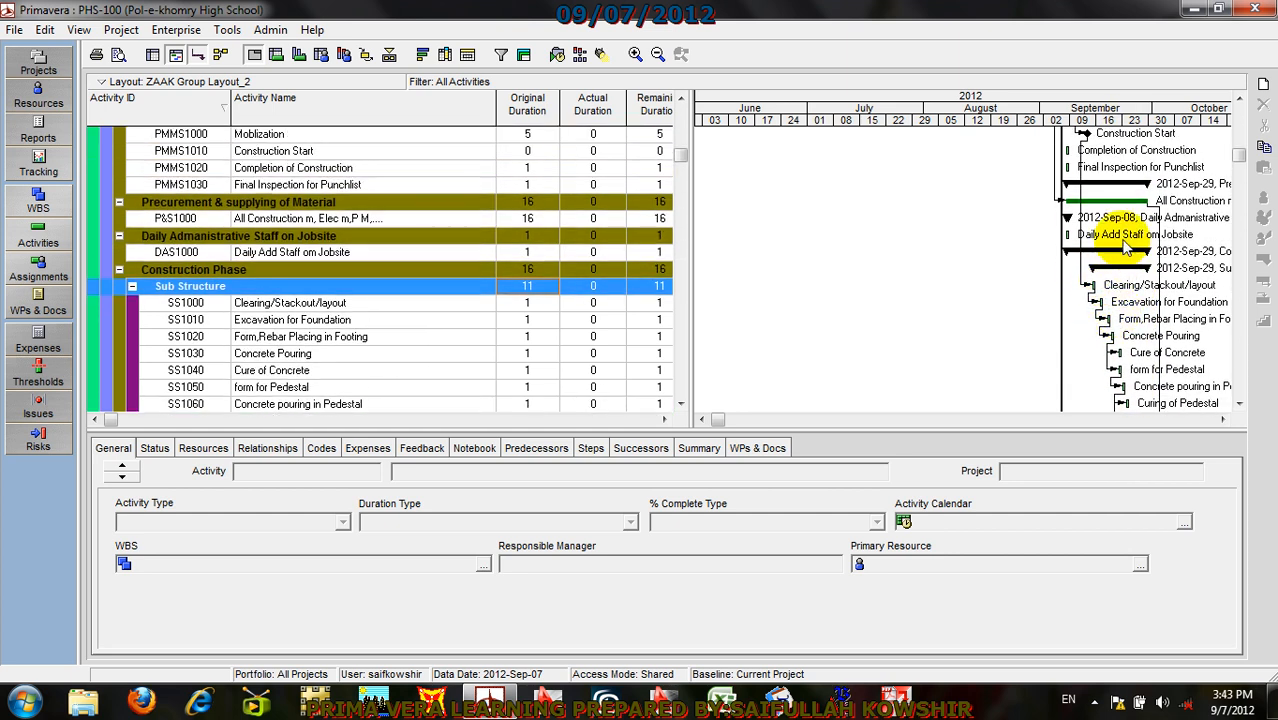
left_click(1118, 220)
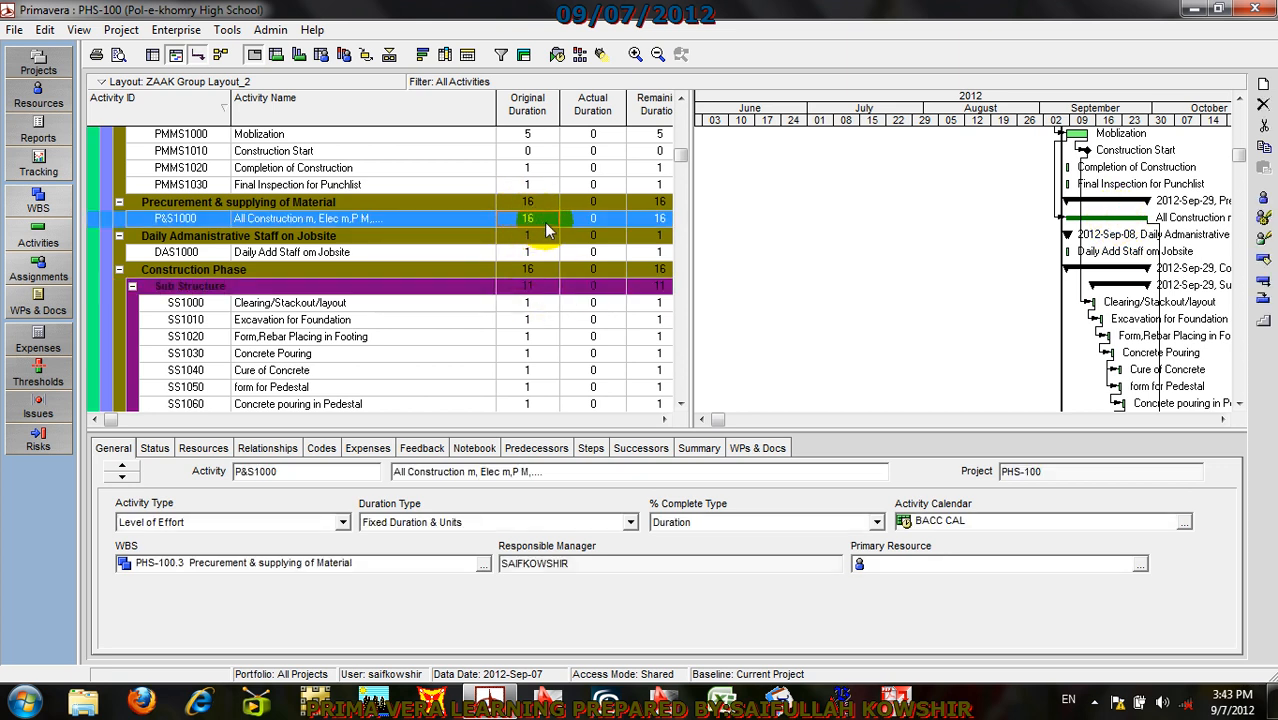
scroll(1030, 325, "down", 4)
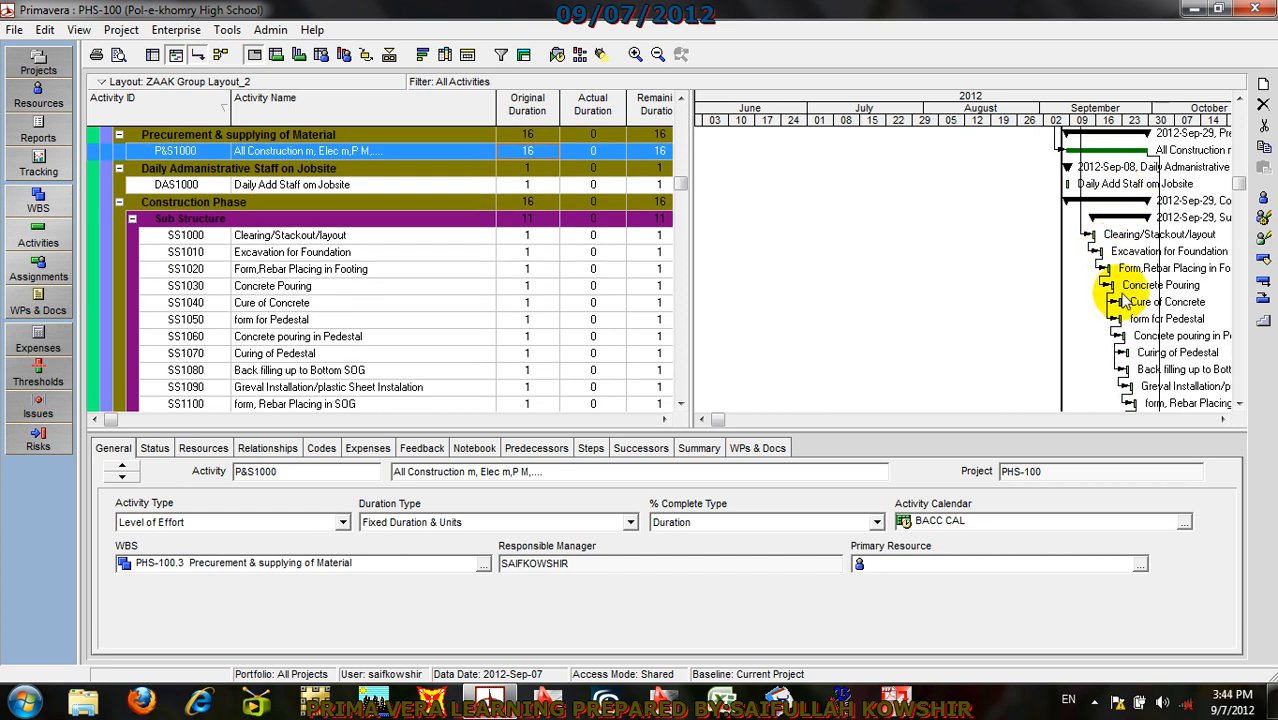
scroll(1130, 370, "down", 5)
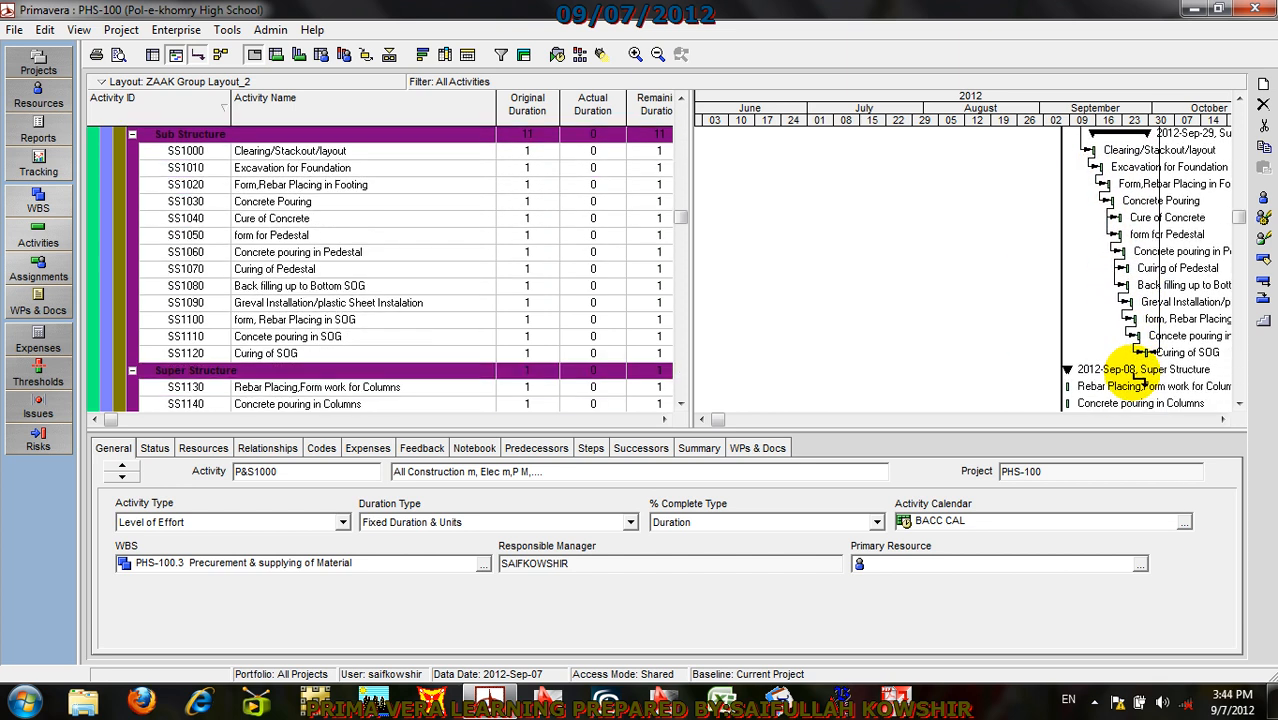
Step: Set the original durations of SS1000 Clearing/Stackout/layout to 3, SS1010 Excavation for Foundation to 5 and SS1020 Form,Rebar Placing in Footing to 6
scroll(1100, 168, "up", 1)
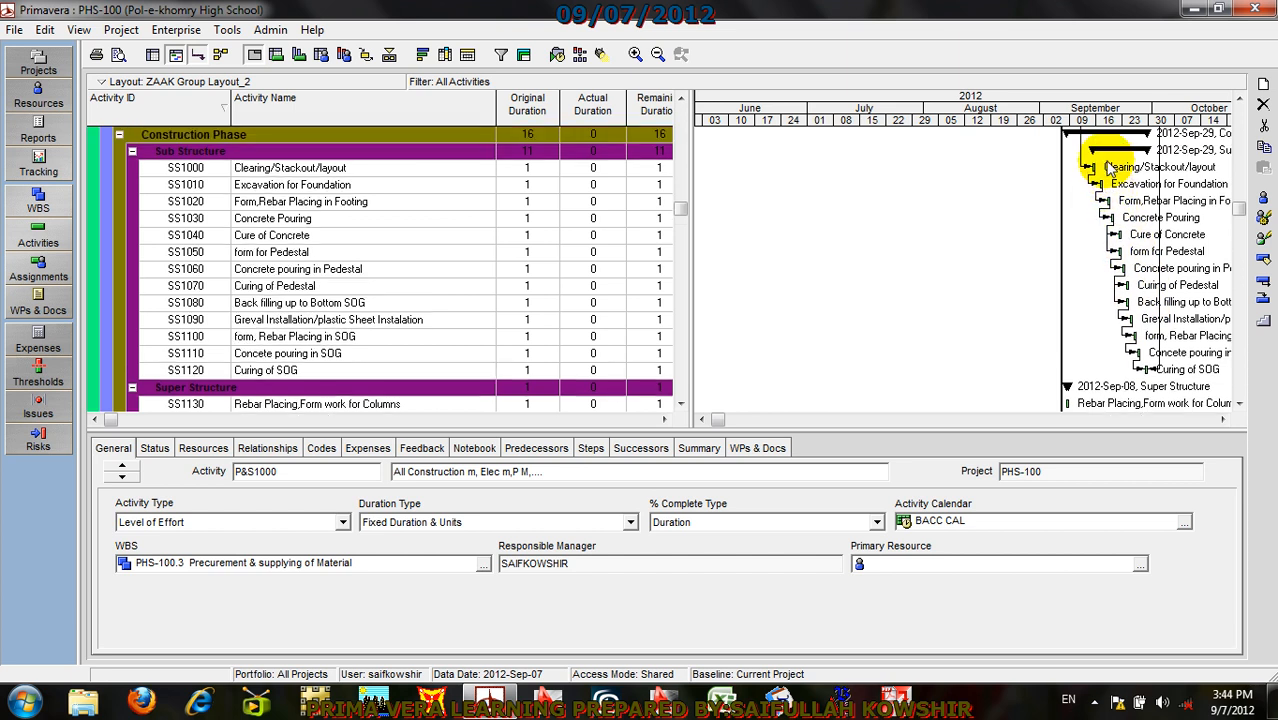
scroll(1075, 262, "up", 5)
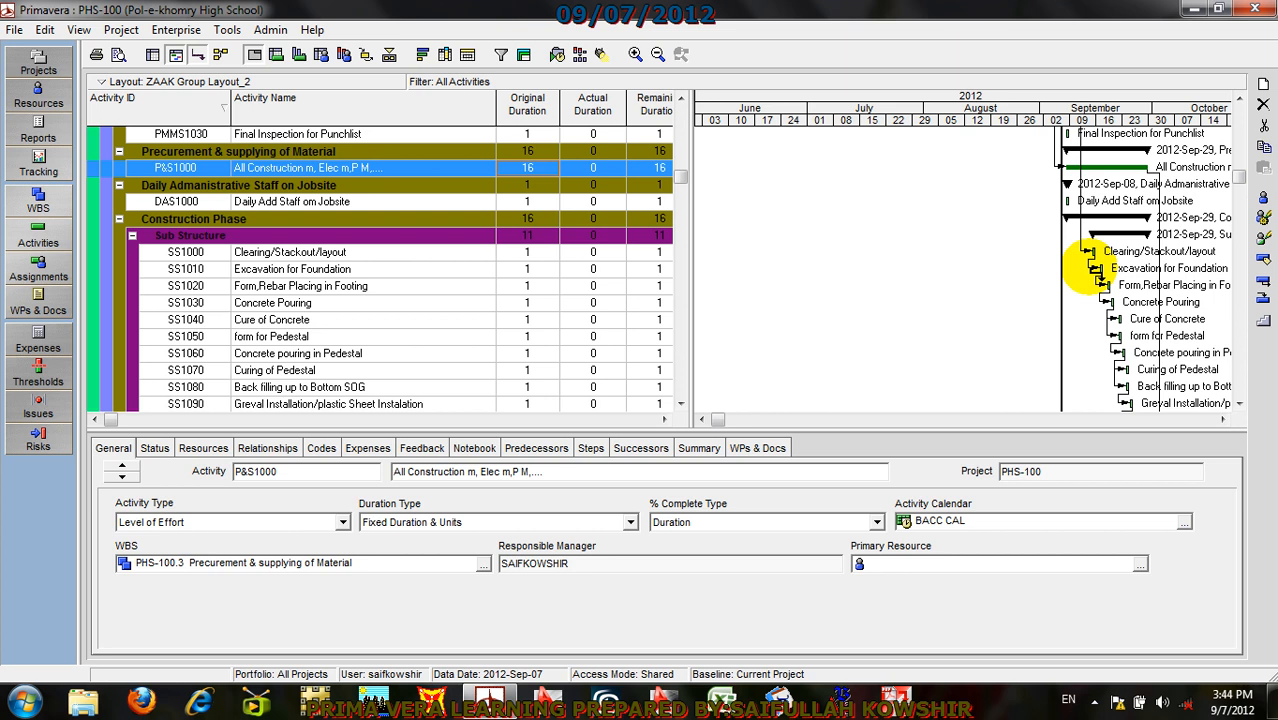
scroll(1095, 240, "up", 2)
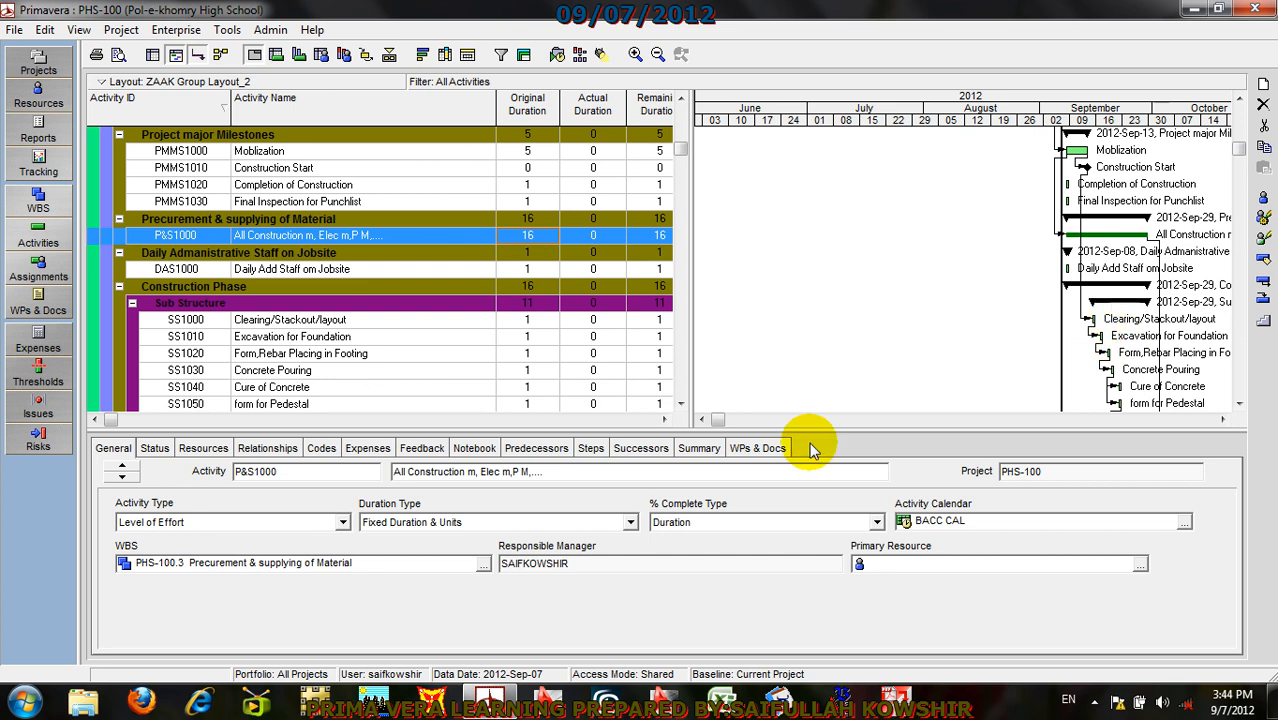
left_click(527, 321)
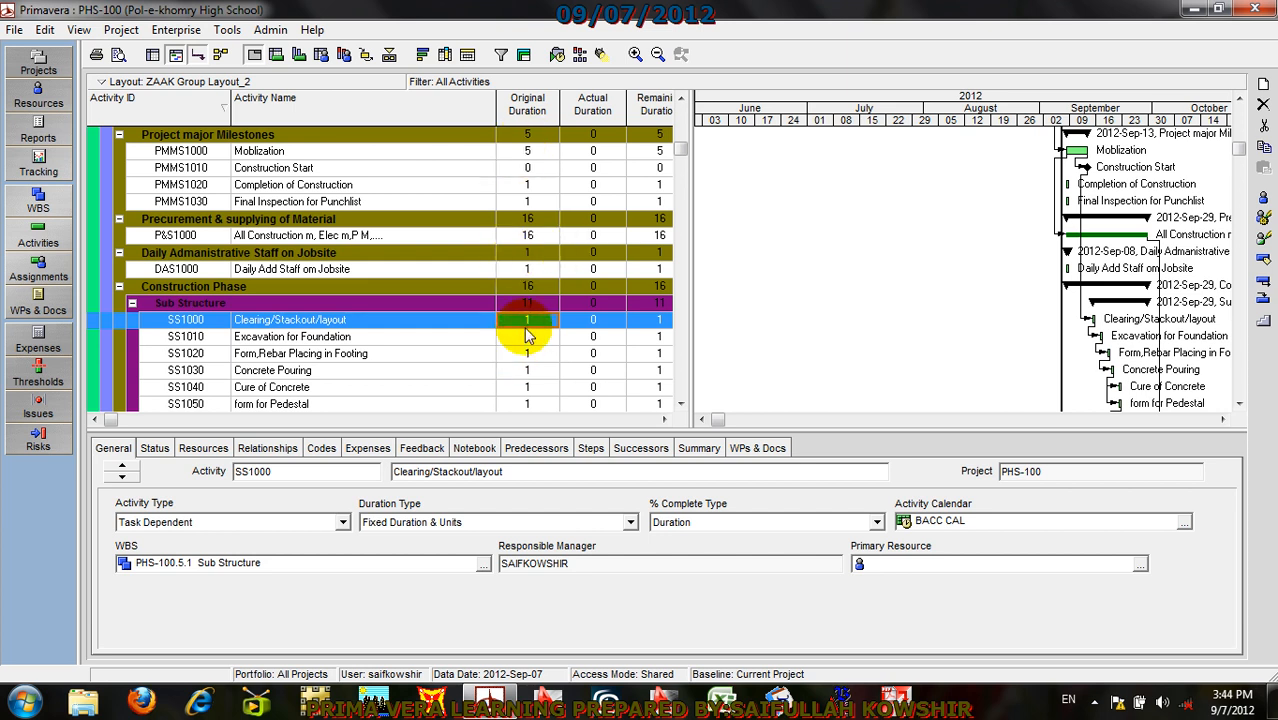
type("3")
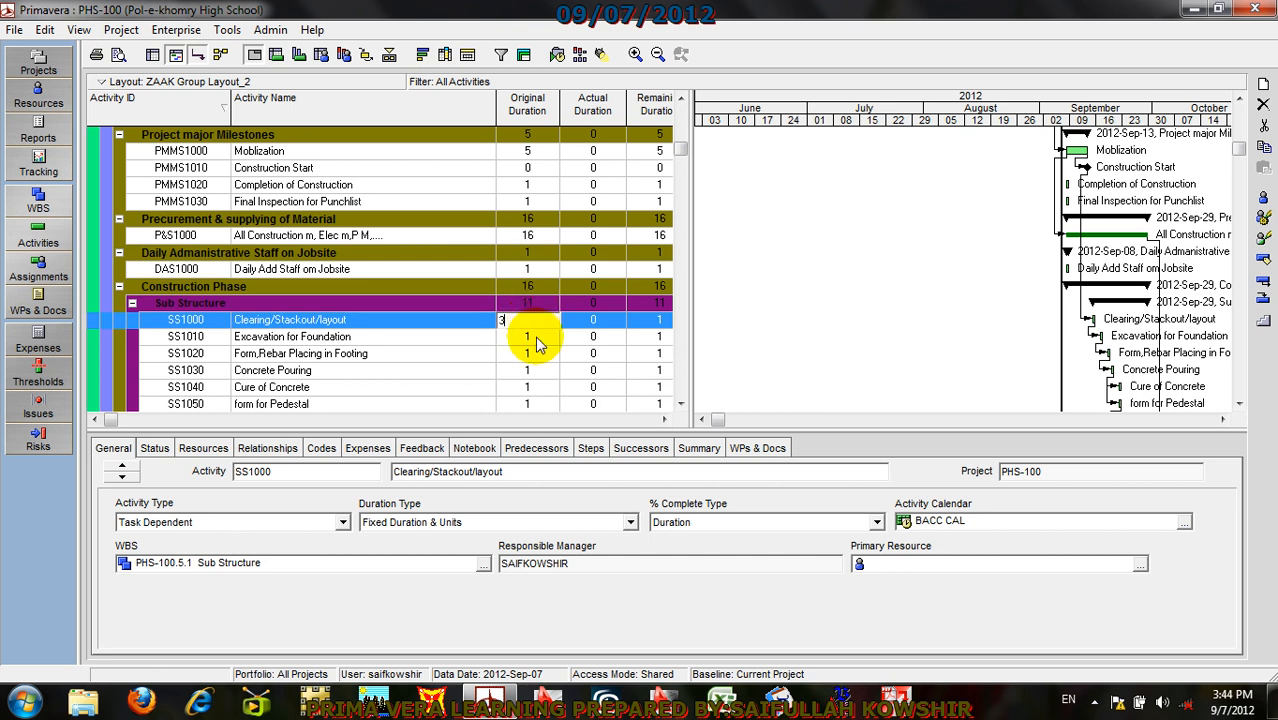
left_click(533, 337)
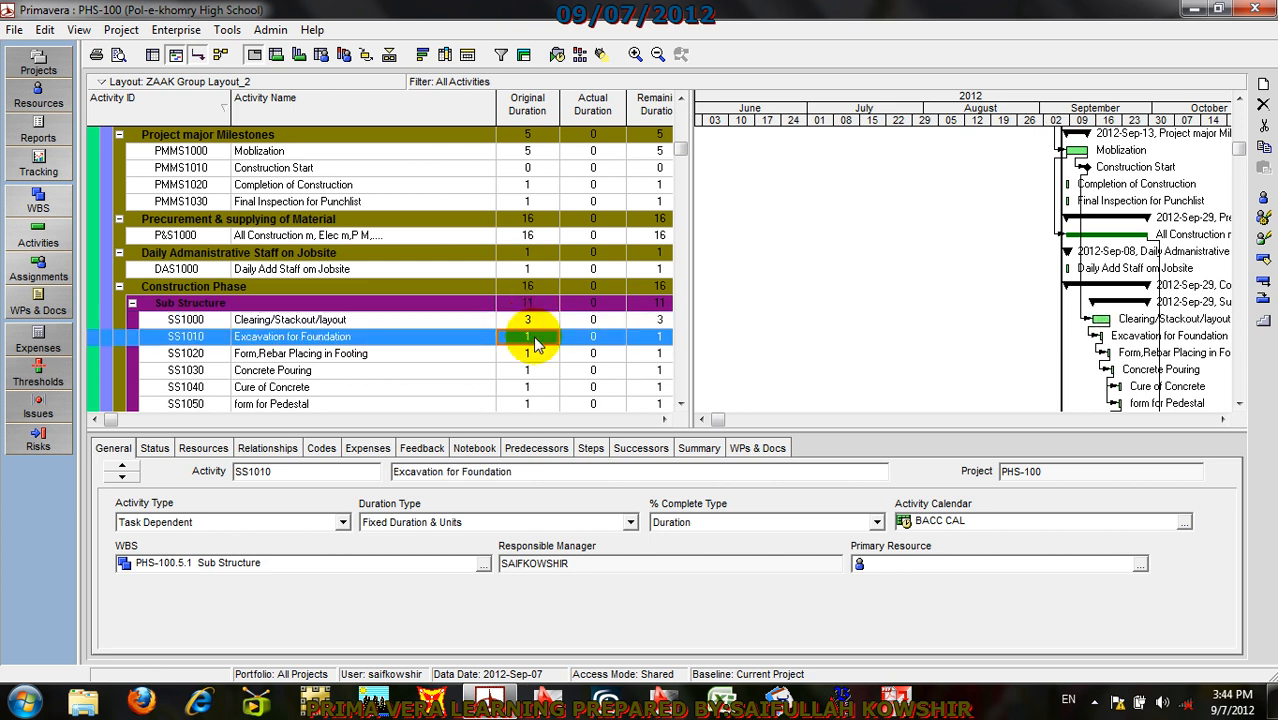
type("5")
left_click(535, 357)
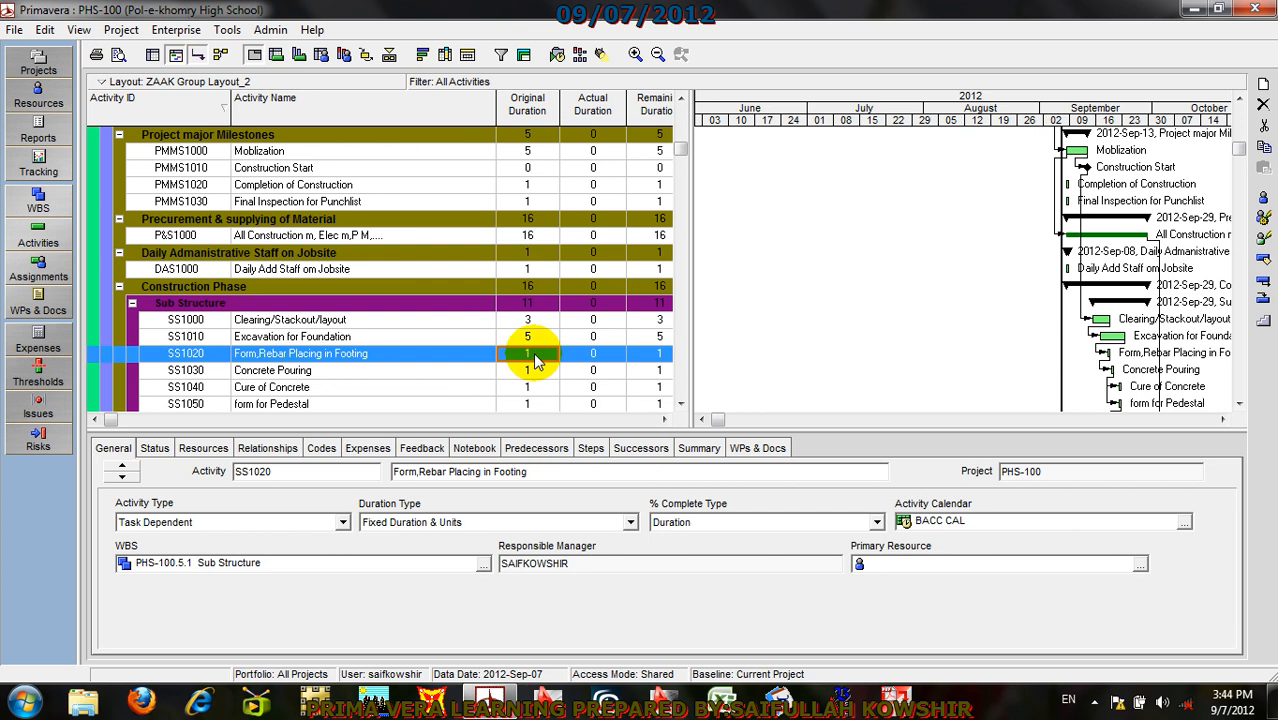
type("6")
Step: Set the original durations of SS1040 Cure of Concrete to 7, SS1050 form for Pedestal to 2 and SS1070 Curing of Pedestal to 7
left_click(537, 371)
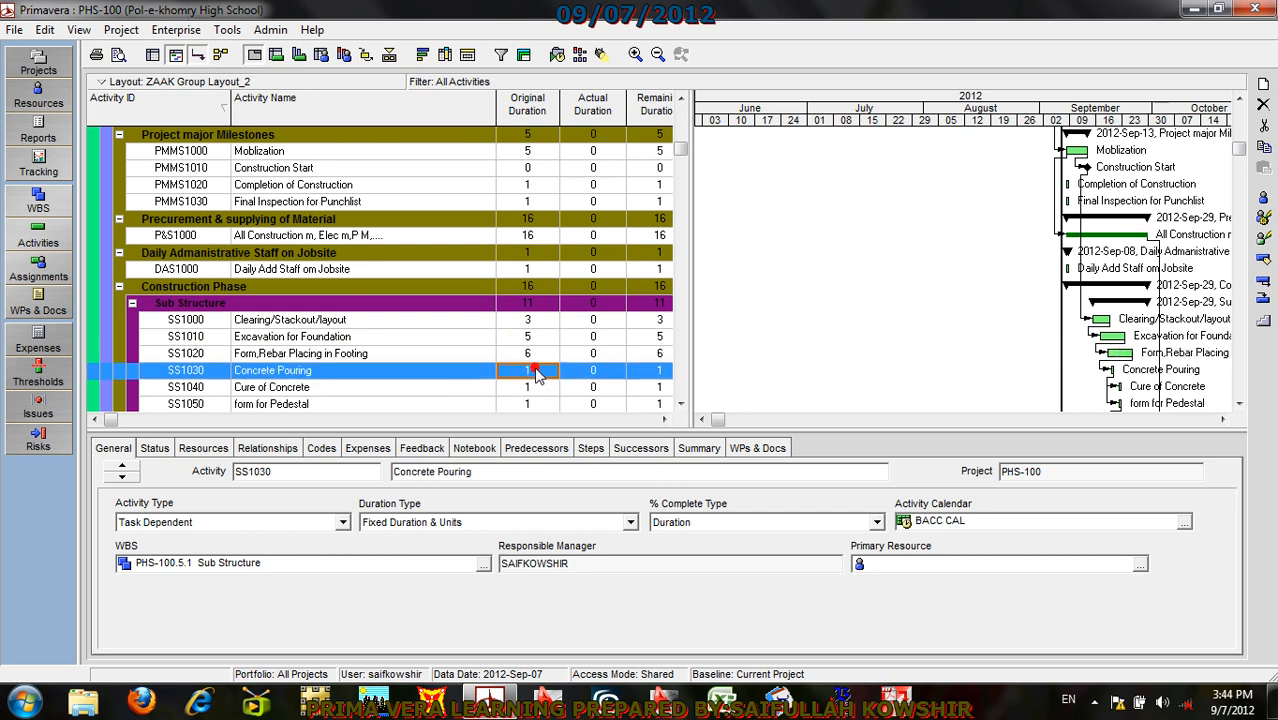
left_click(536, 389)
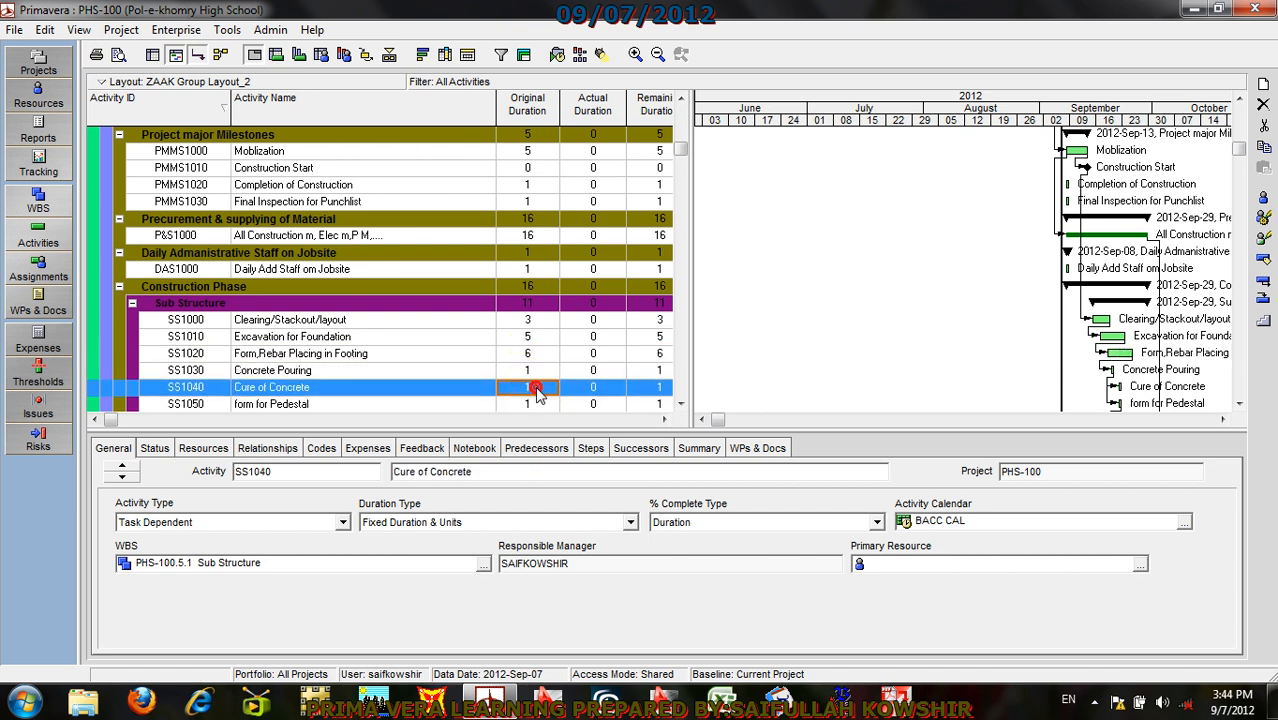
type("7")
left_click(533, 403)
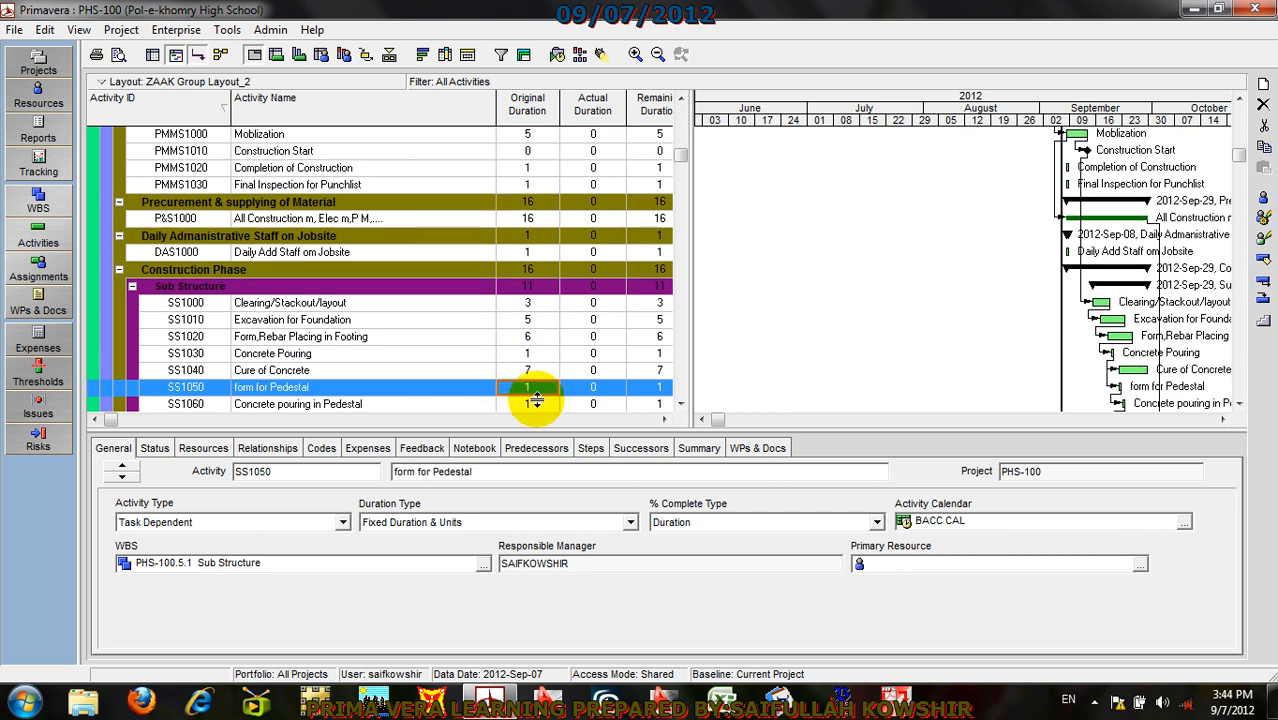
type("2")
left_click(536, 401)
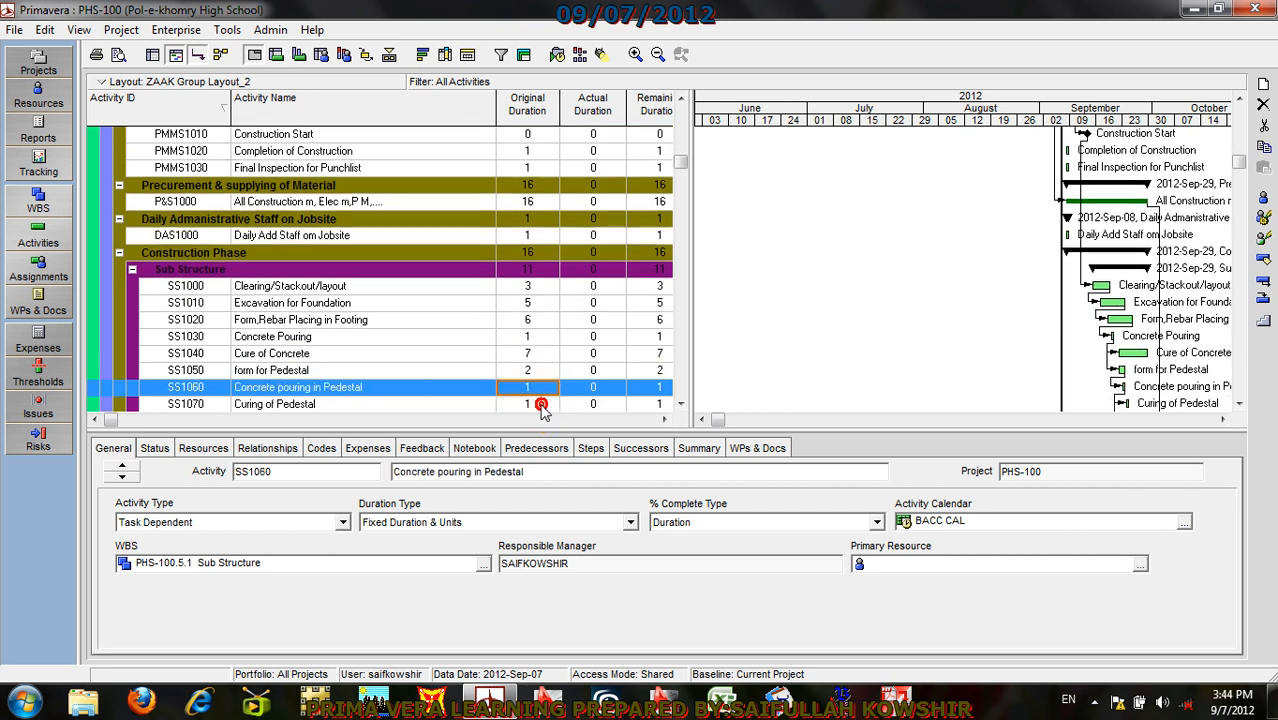
left_click(536, 401)
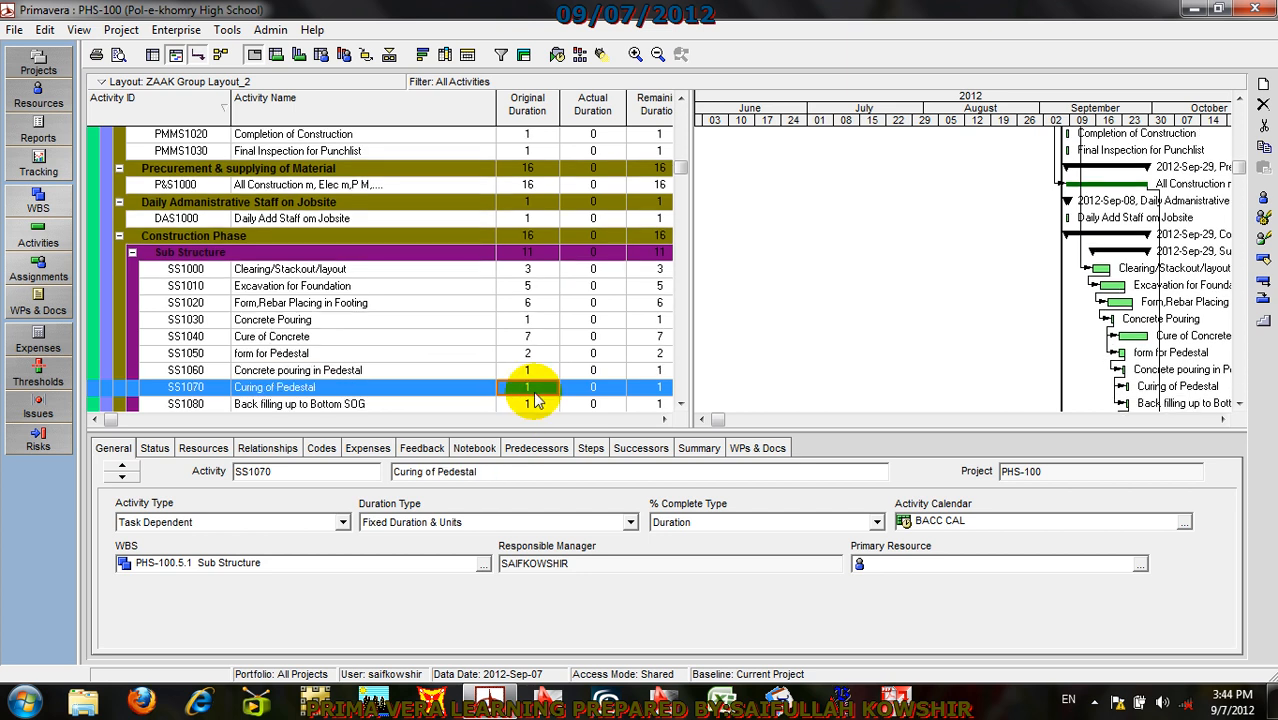
type("7")
Step: Set the original durations of SS1080 Back filling up to Bottom SOG to 10, SS1090 Greval Installation to 3 and SS1100 form, Rebar Placing in SOG to 12
left_click(536, 401)
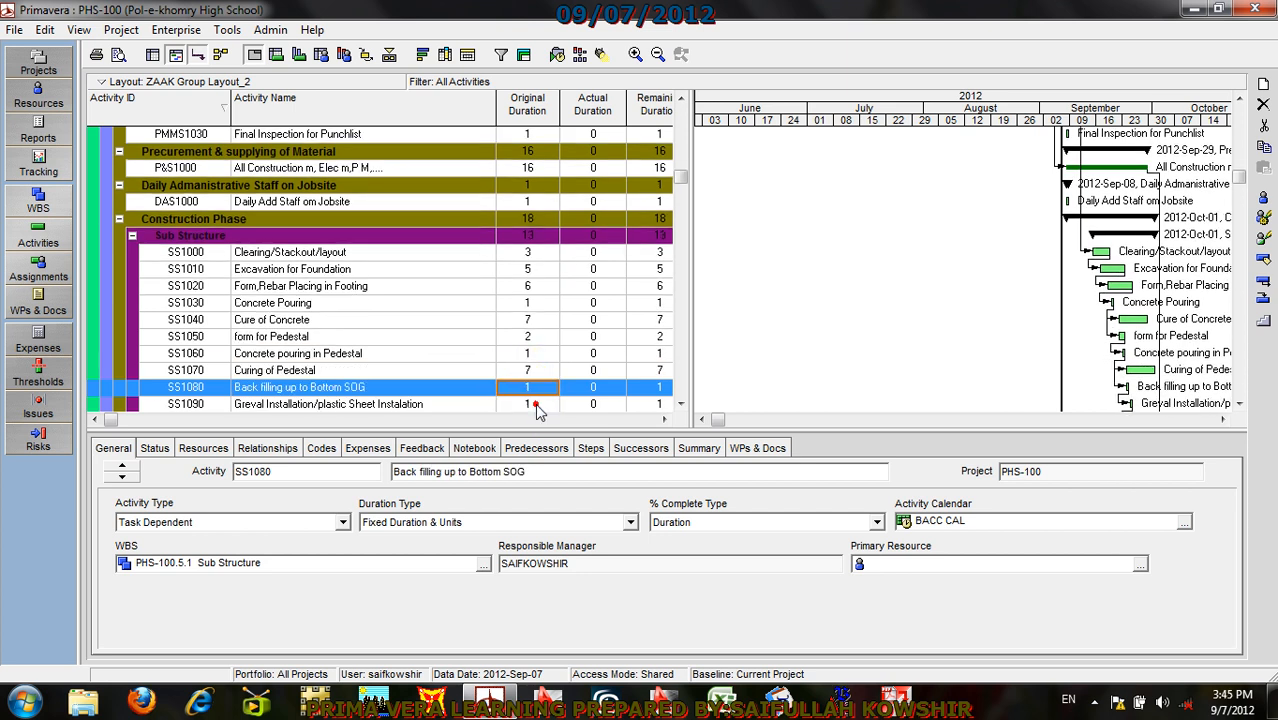
type("10")
left_click(534, 401)
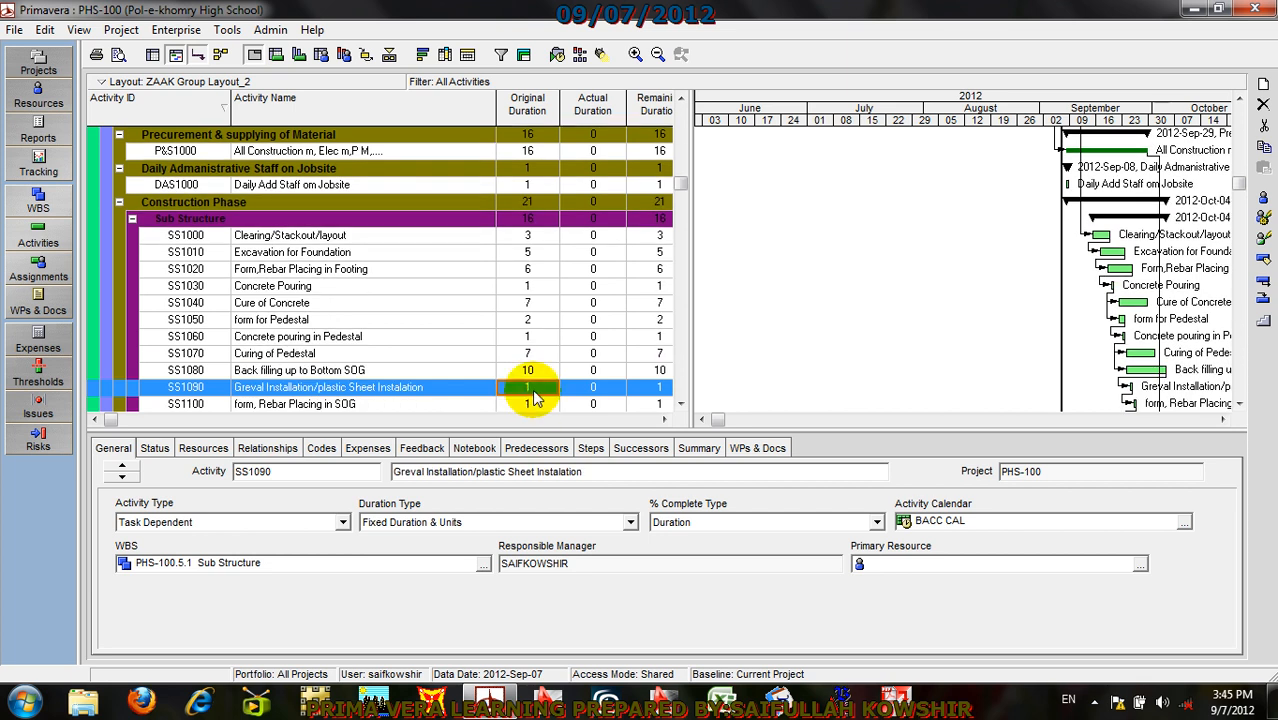
type("3")
left_click(535, 403)
left_click(538, 397)
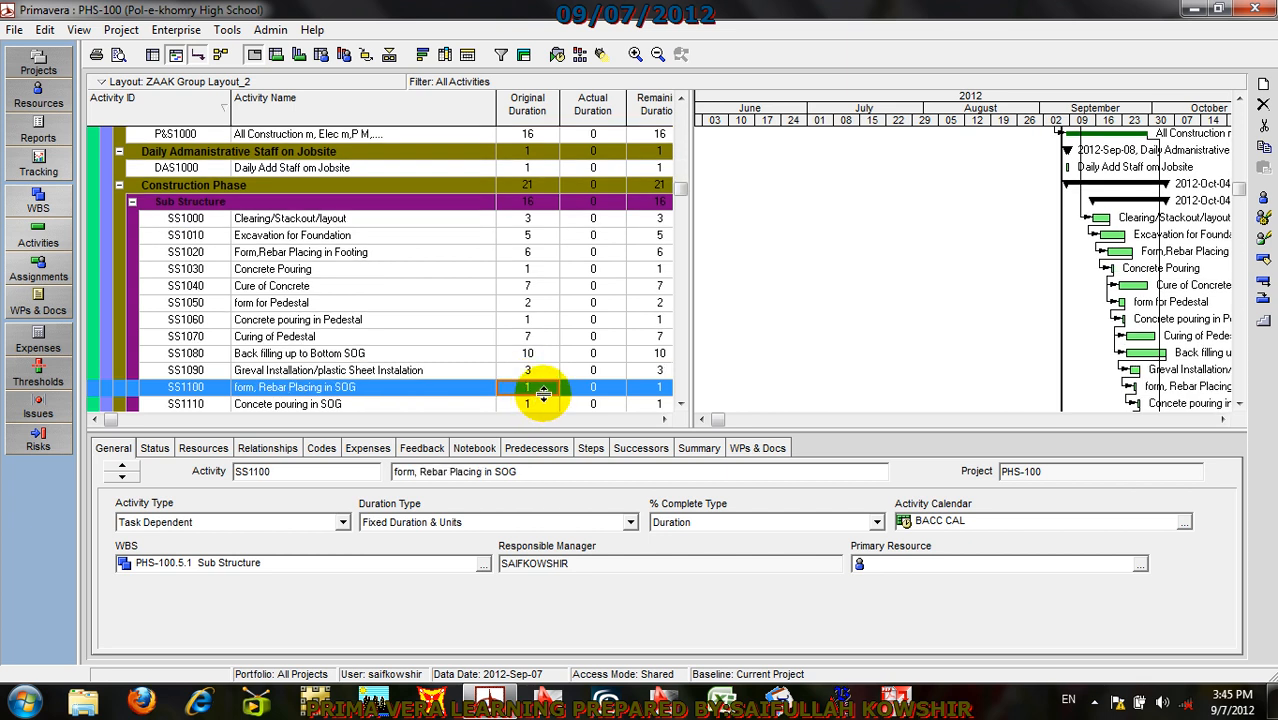
type("12")
Step: Set the original duration of SS1120 Curing of SOG to 7 and reschedule the project with the 2012-Sep-07 data date
left_click(541, 404)
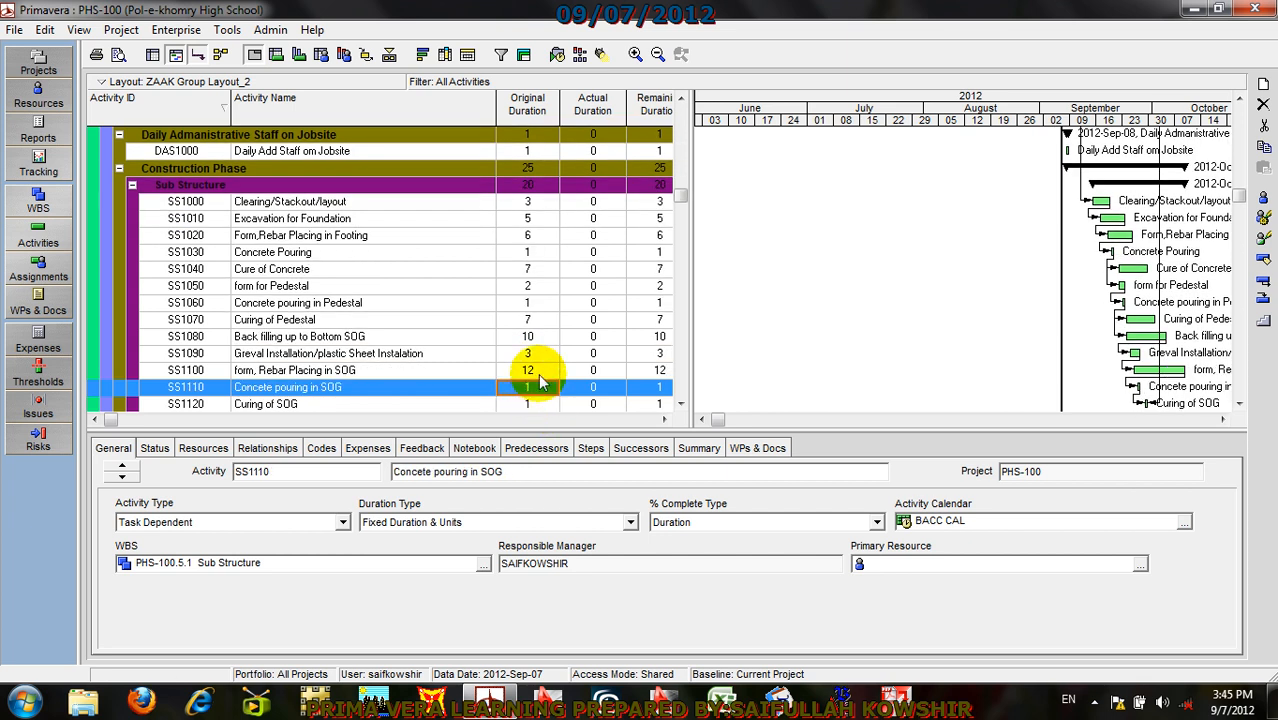
left_click(537, 396)
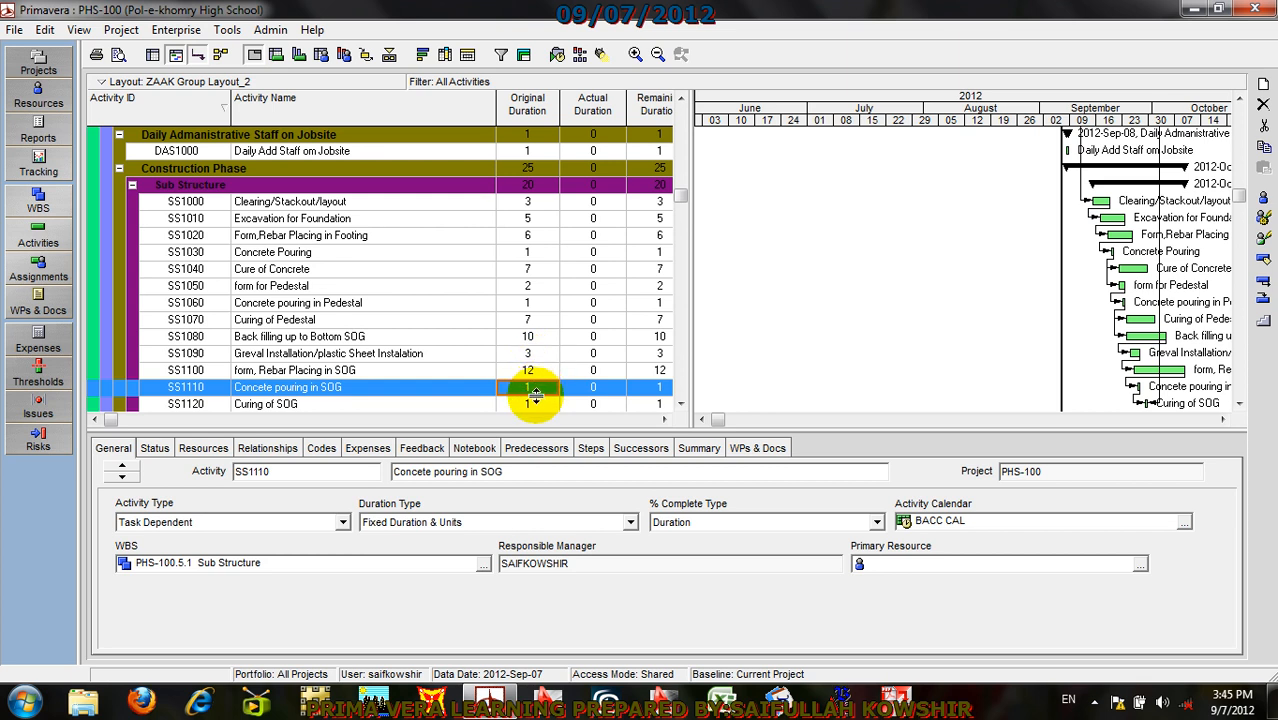
left_click(538, 400)
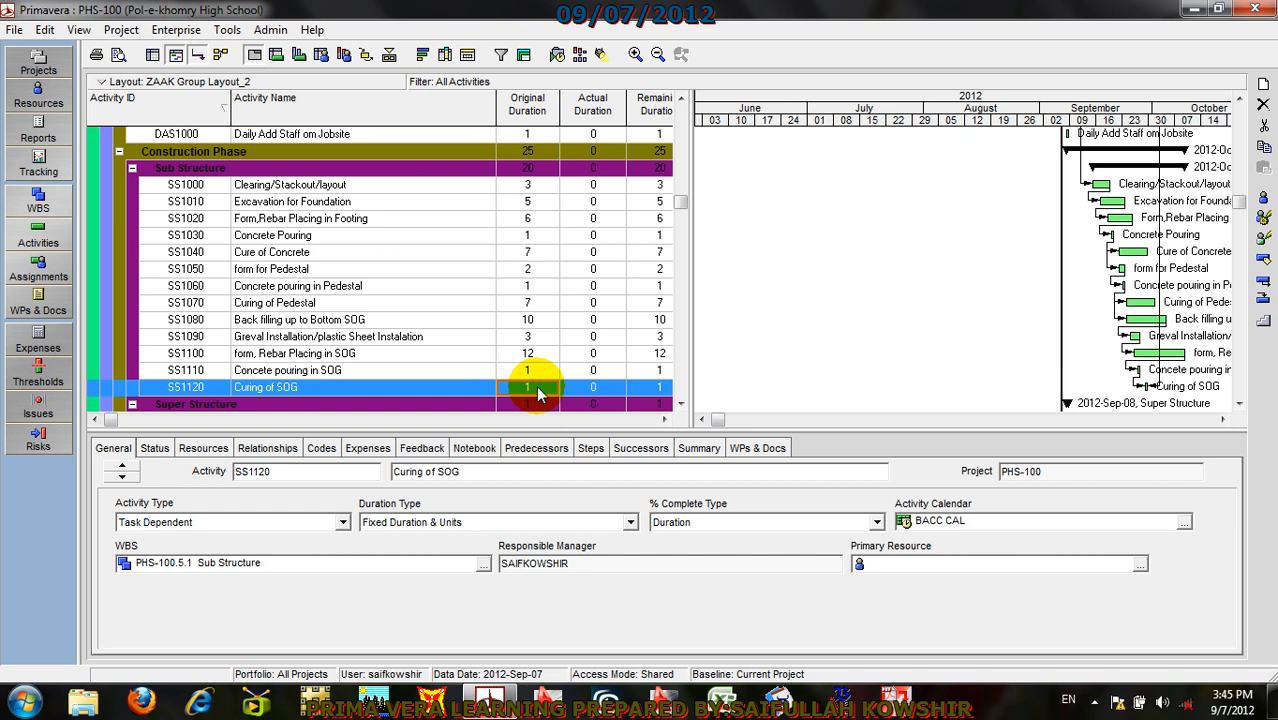
type("7")
left_click(586, 388)
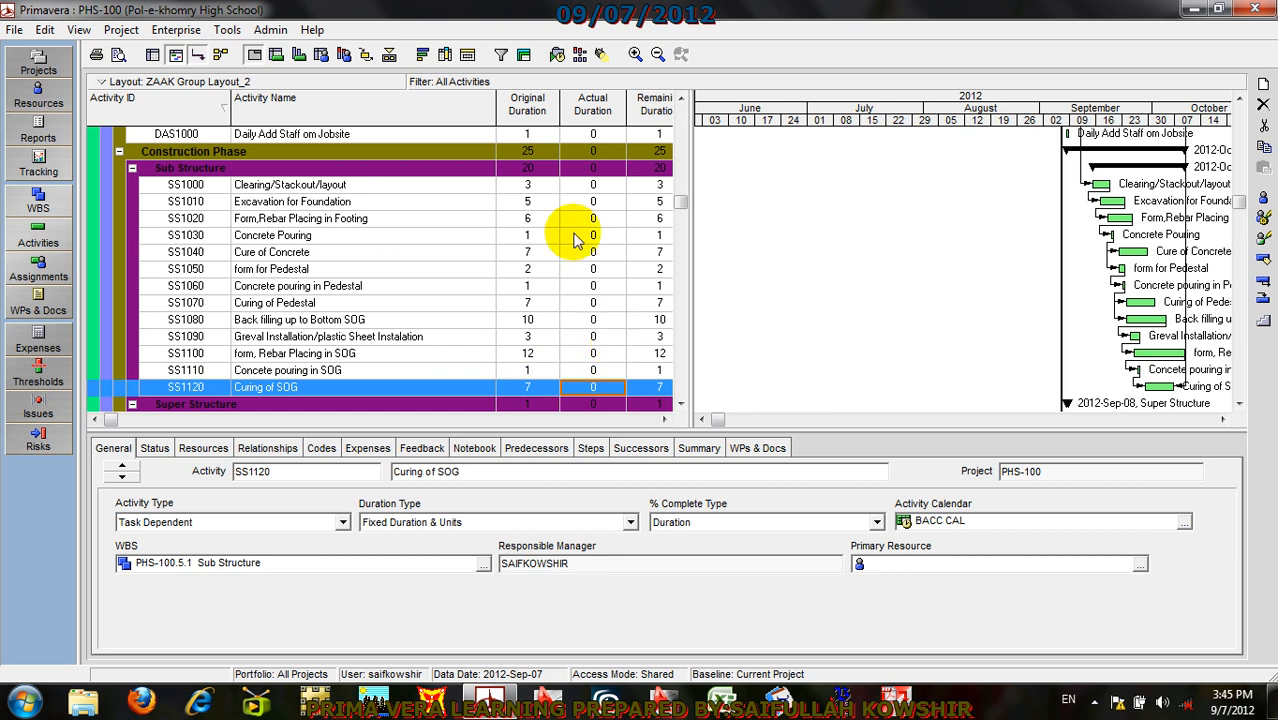
left_click(555, 54)
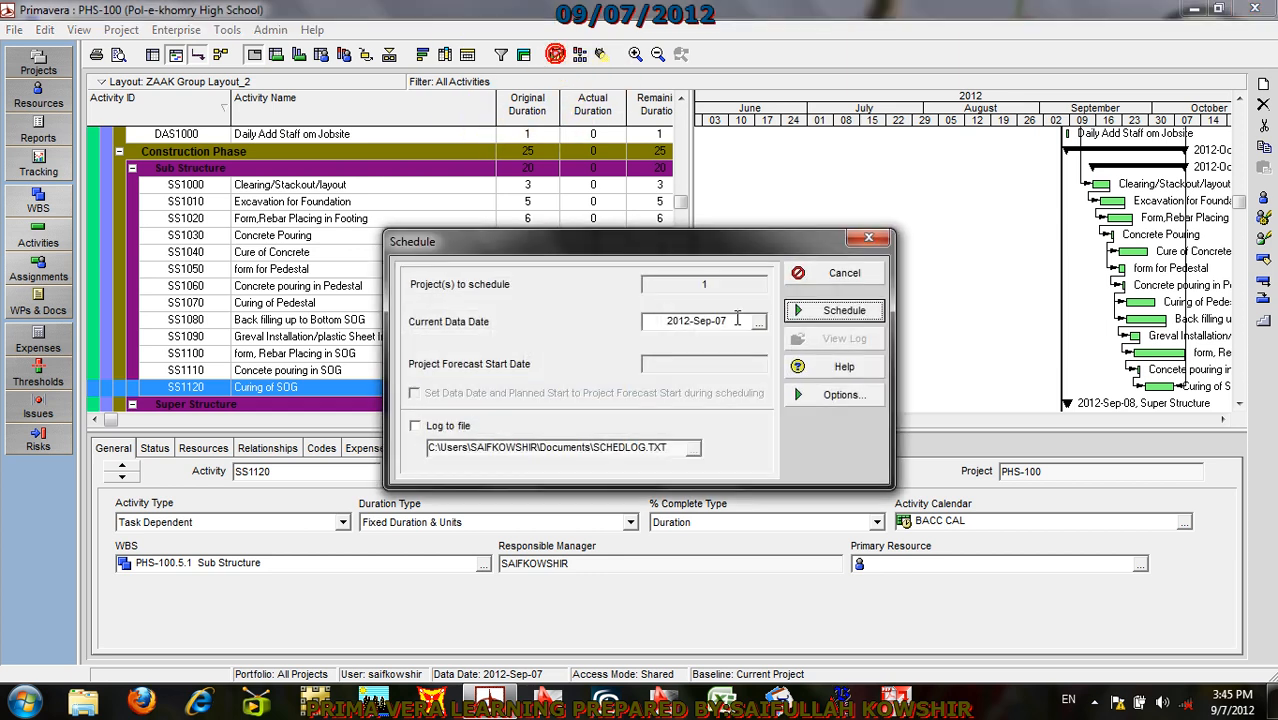
left_click(844, 310)
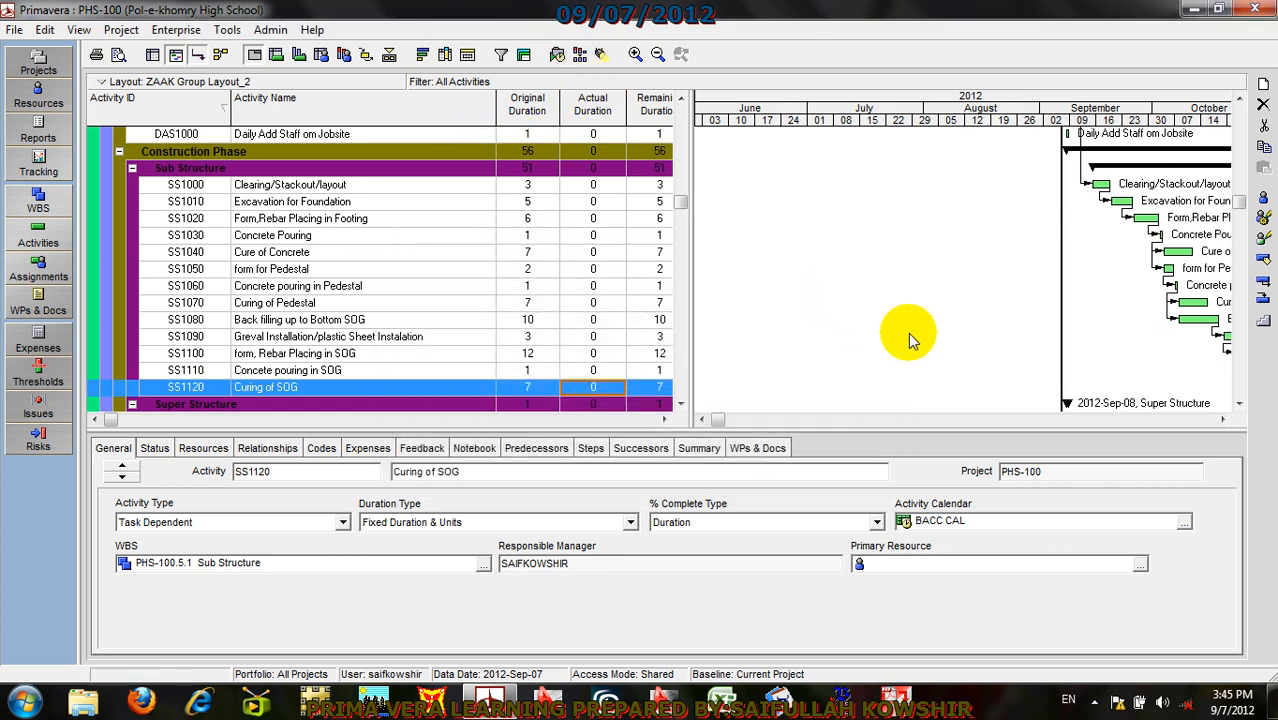
Step: Examine the rescheduled Sub Structure bars together with the activities' start dates, finish dates and total float
scroll(885, 340, "up", 2)
left_click_drag(714, 420, 748, 421)
scroll(1122, 334, "down", 1)
scroll(1122, 334, "down", 1)
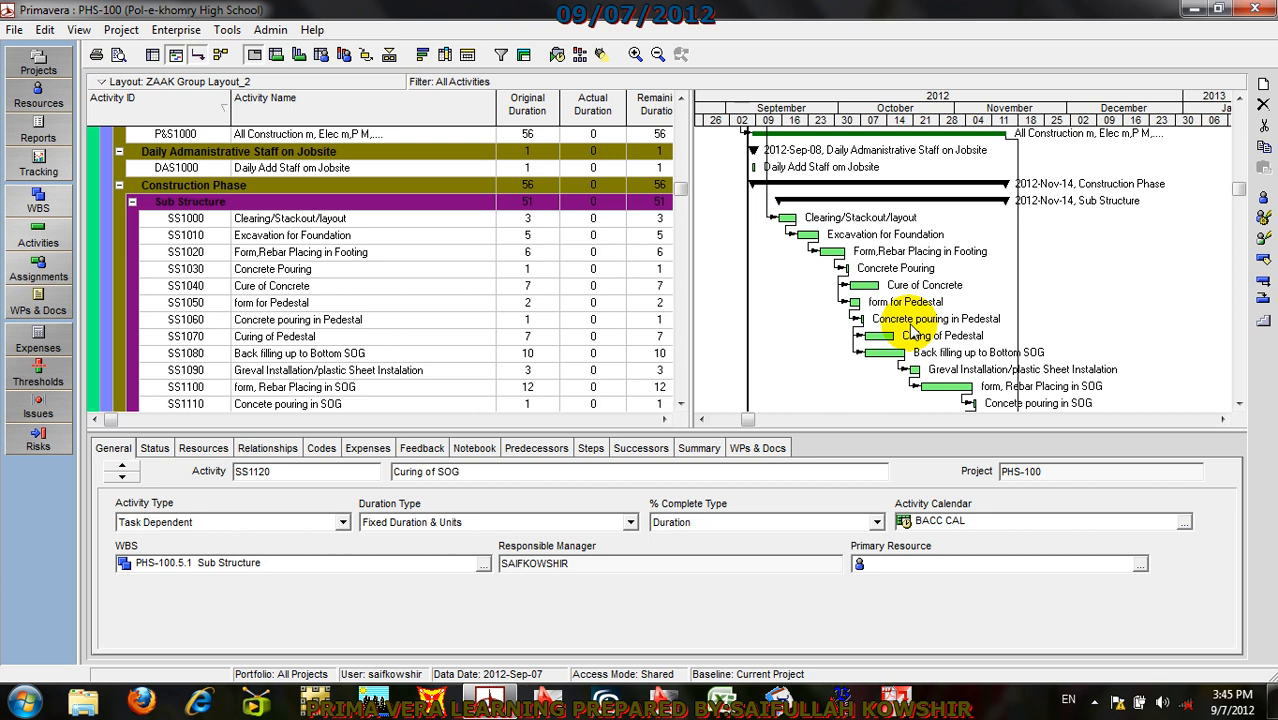
left_click(663, 421)
left_click(663, 421)
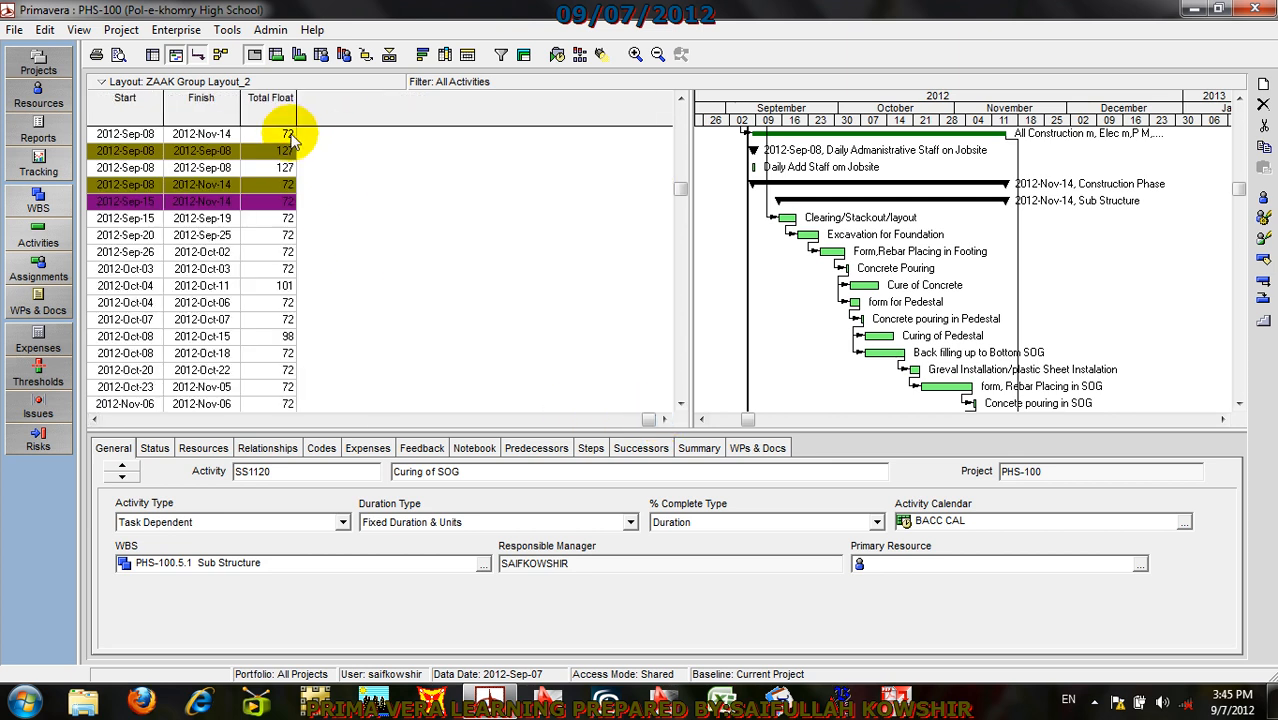
left_click(785, 218)
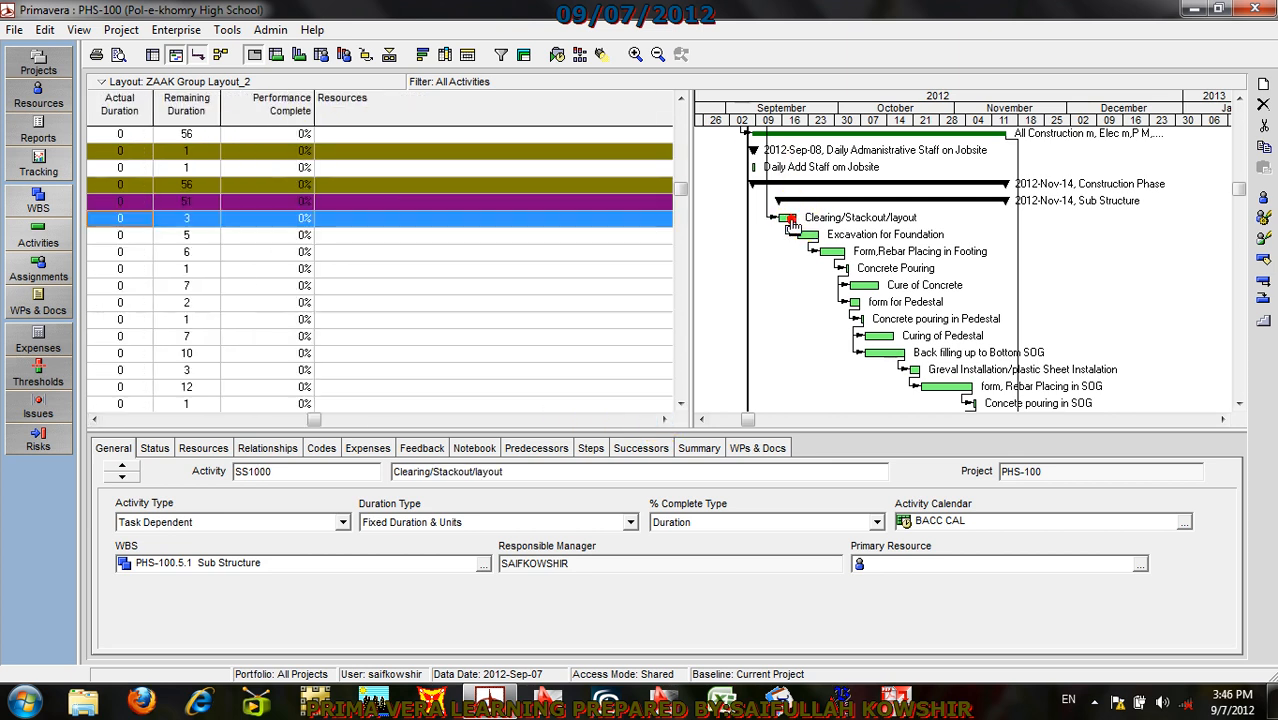
left_click(662, 420)
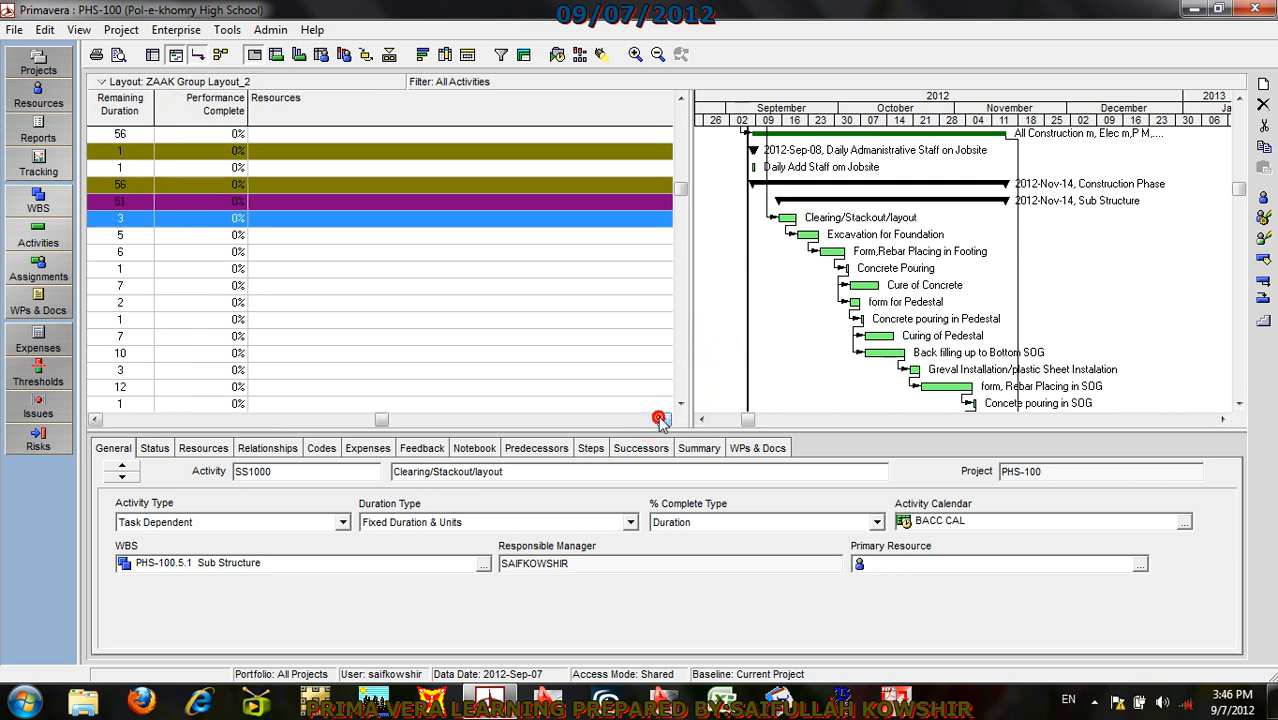
left_click(660, 420)
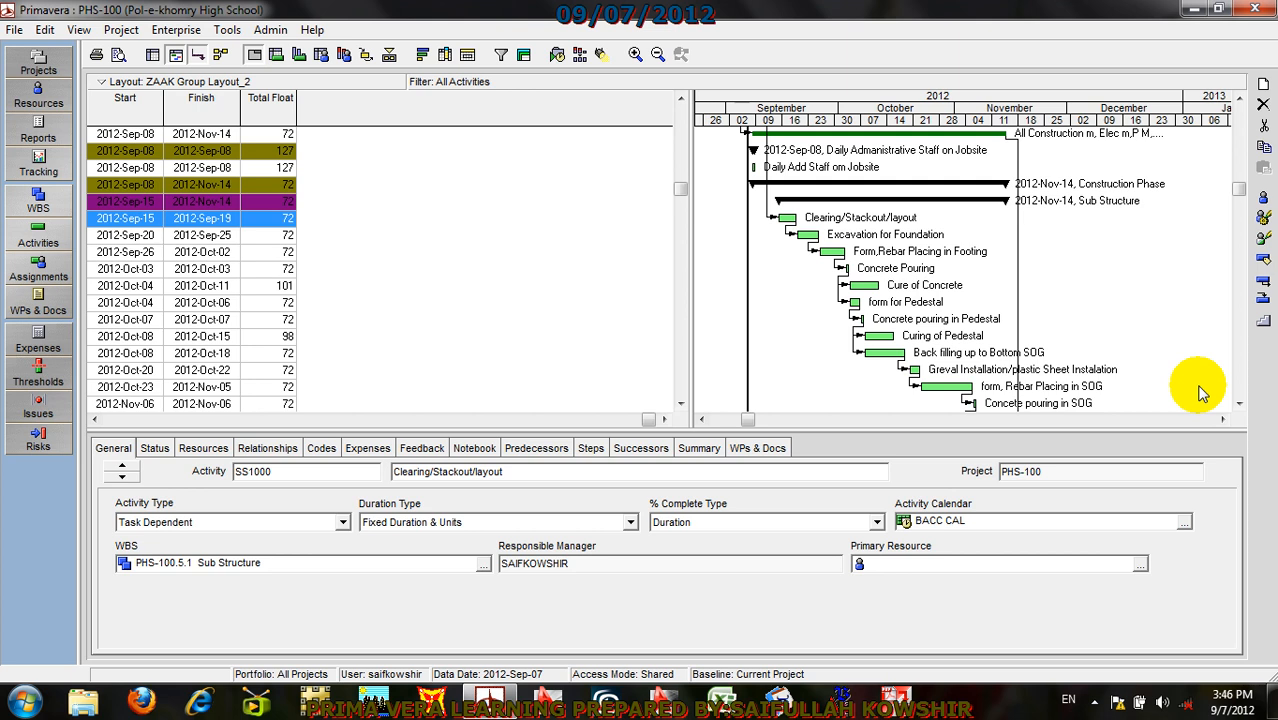
left_click_drag(748, 422, 717, 525)
left_click(910, 353)
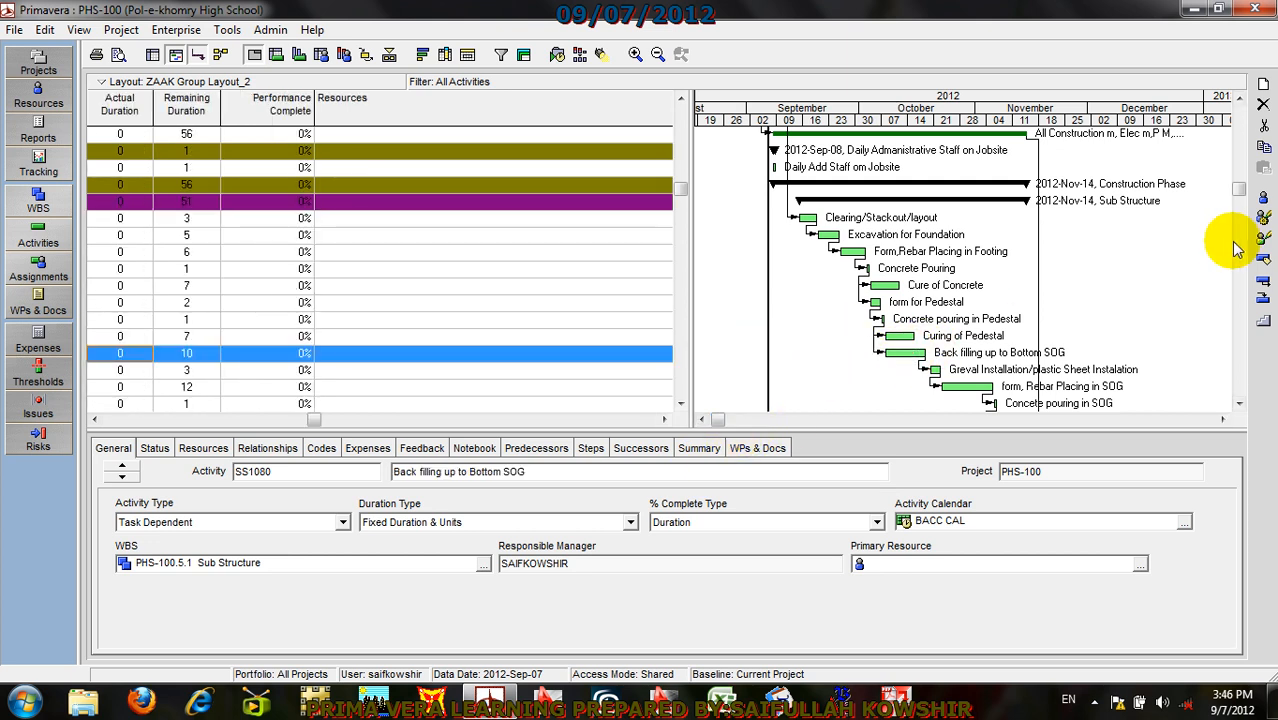
Step: Check the scheduling data date without rescheduling, and display the status details of the Project Start(NTP) milestone
left_click_drag(1240, 188, 1225, 100)
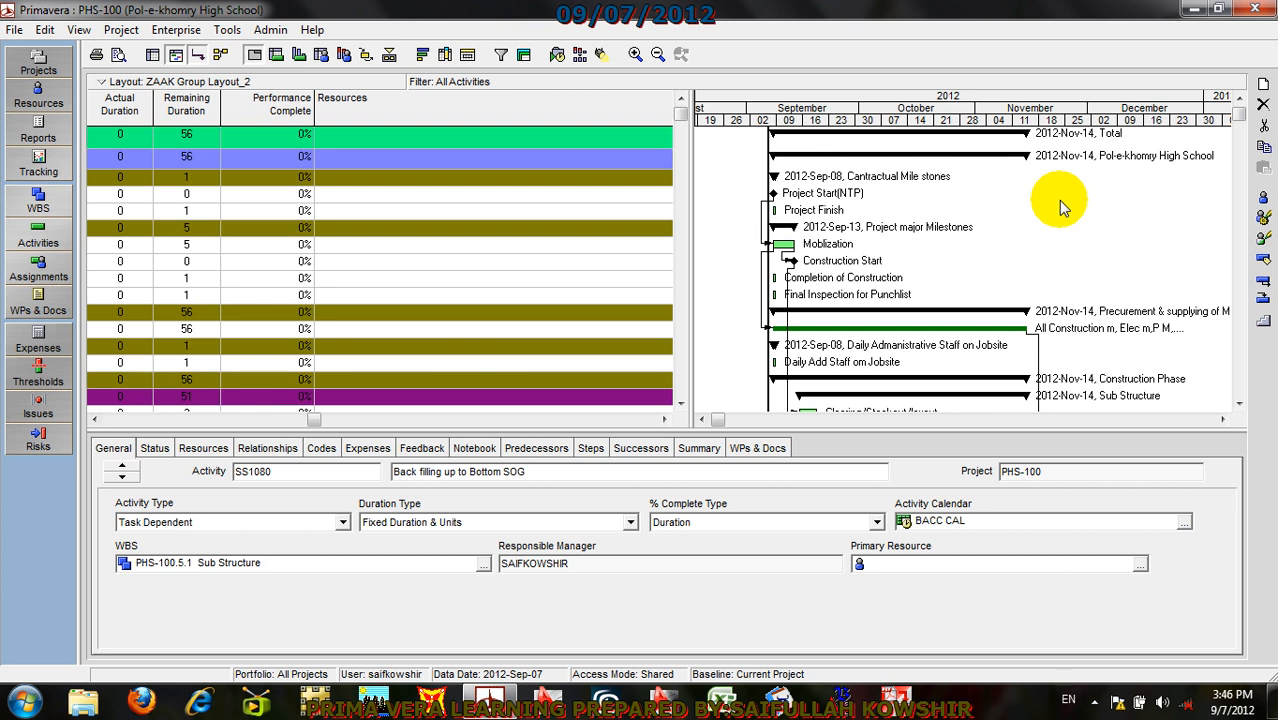
left_click(556, 57)
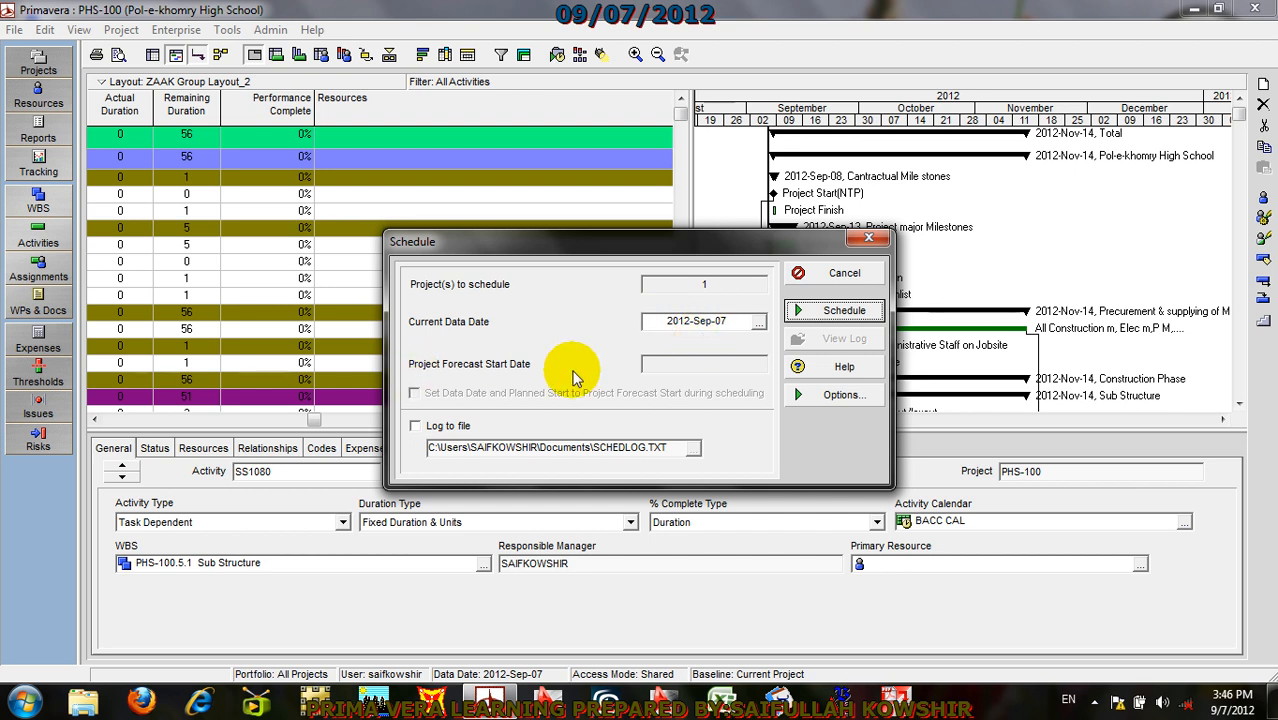
left_click(844, 272)
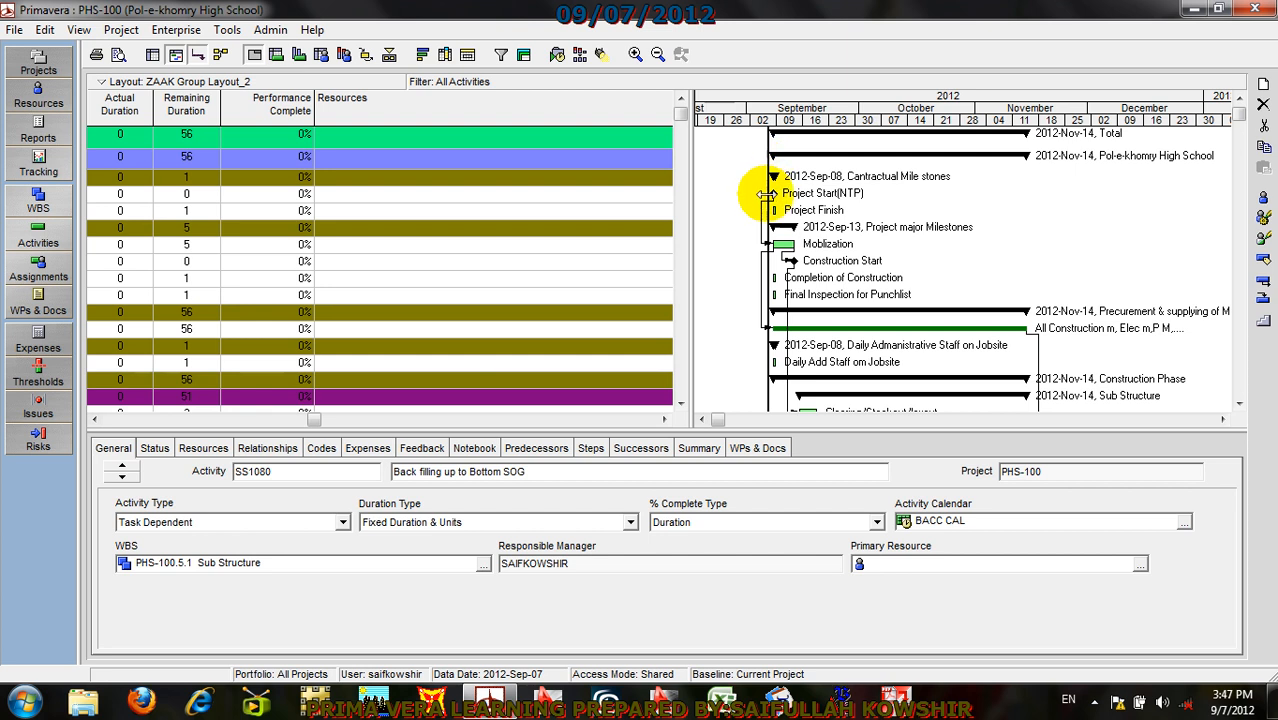
left_click(778, 193)
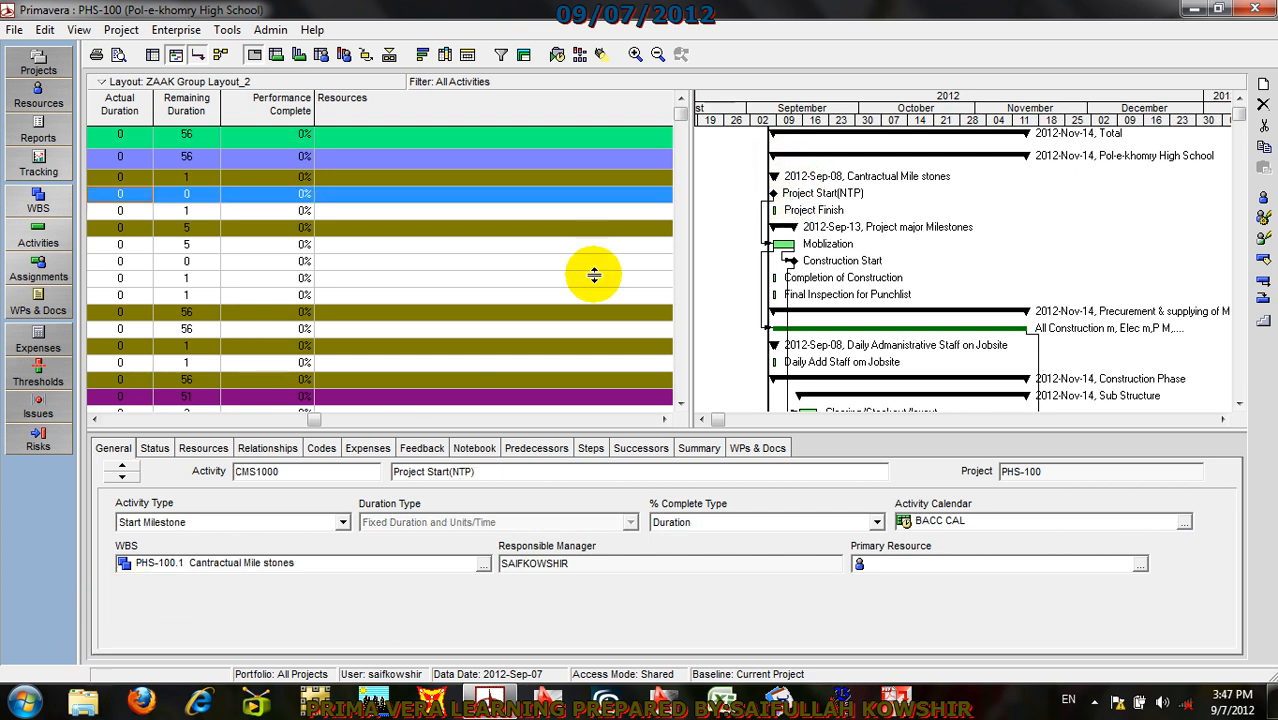
left_click(154, 448)
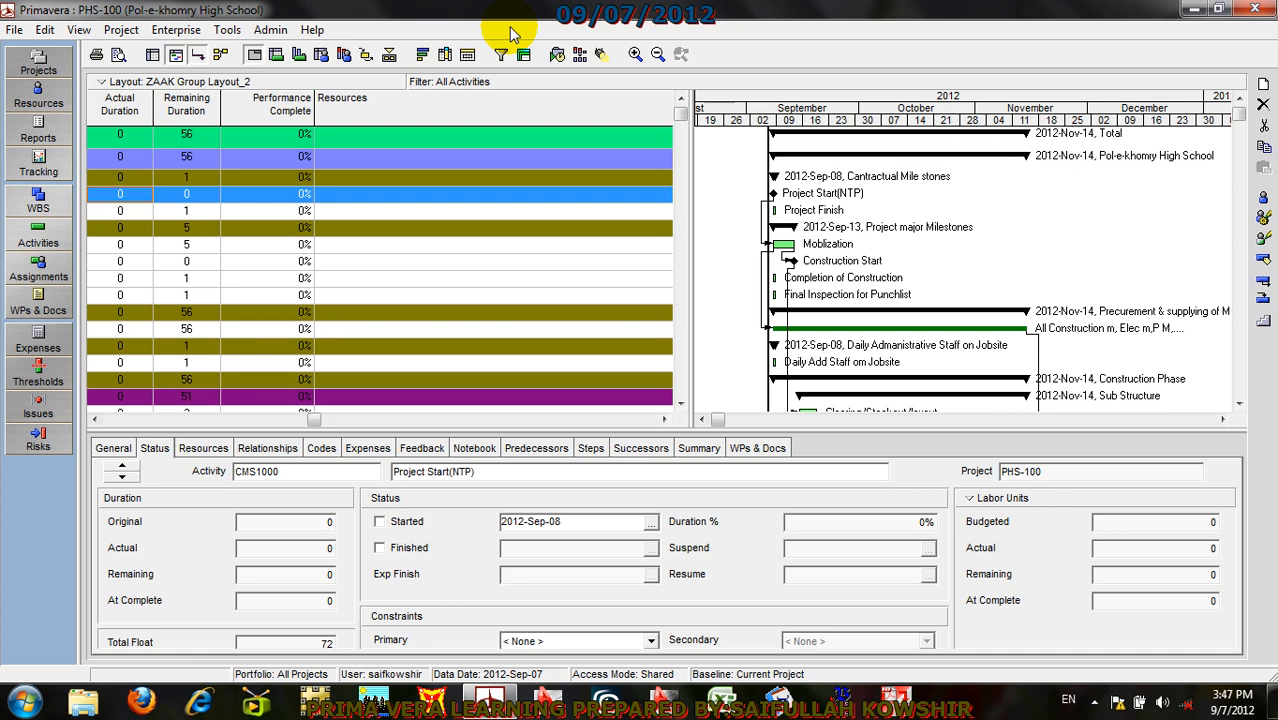
Step: Enable logging of the scheduling run to SCHEDLOG.TXT and reschedule the project with the 2012-Sep-07 data date
left_click(556, 53)
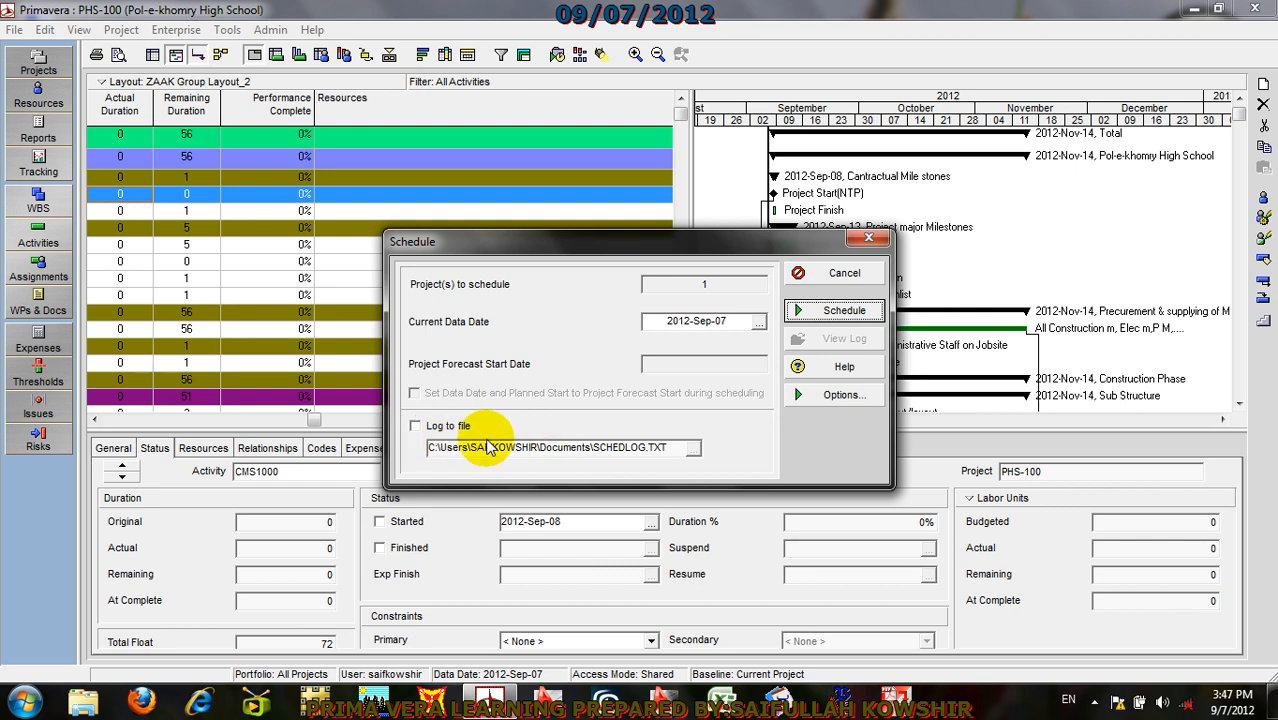
left_click(415, 426)
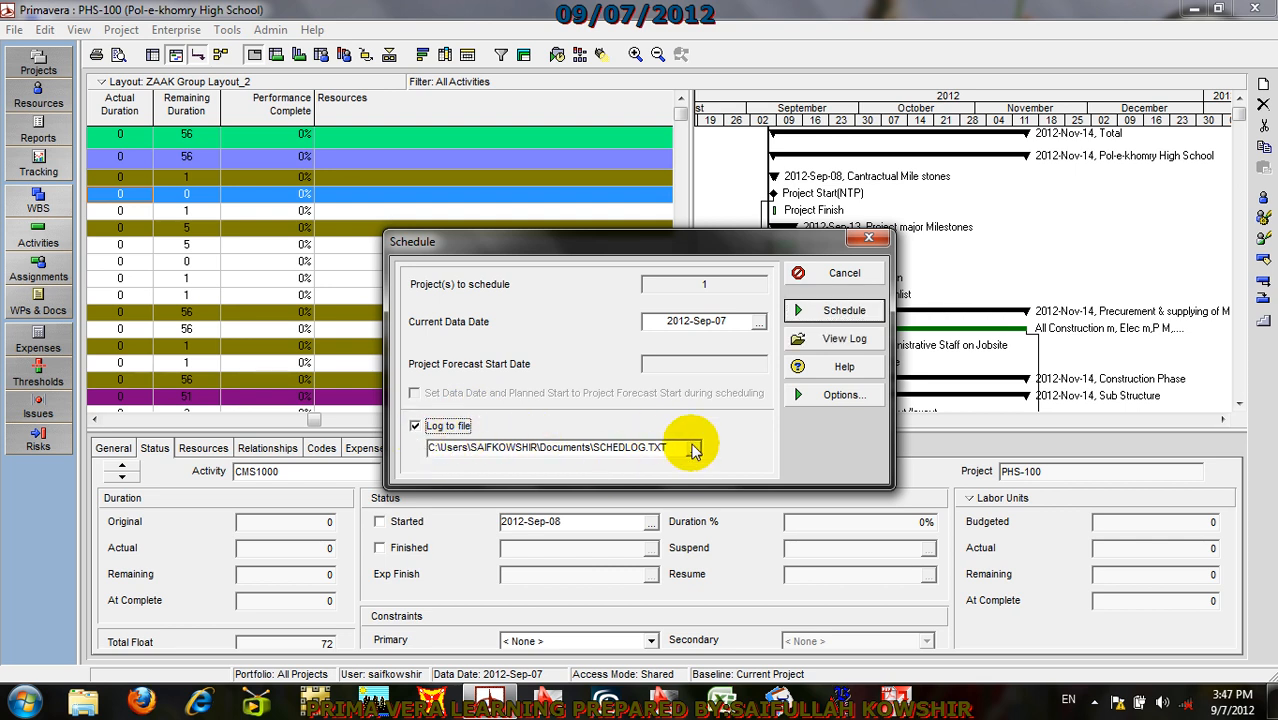
left_click(694, 449)
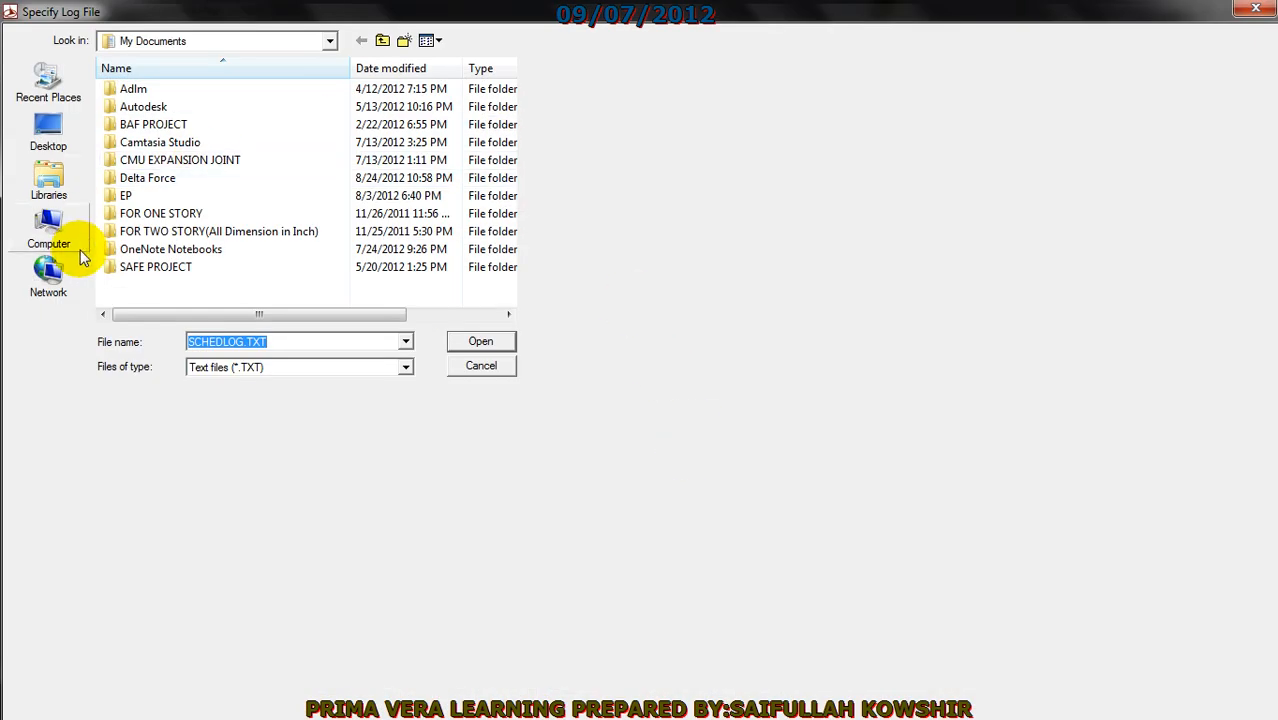
left_click(466, 366)
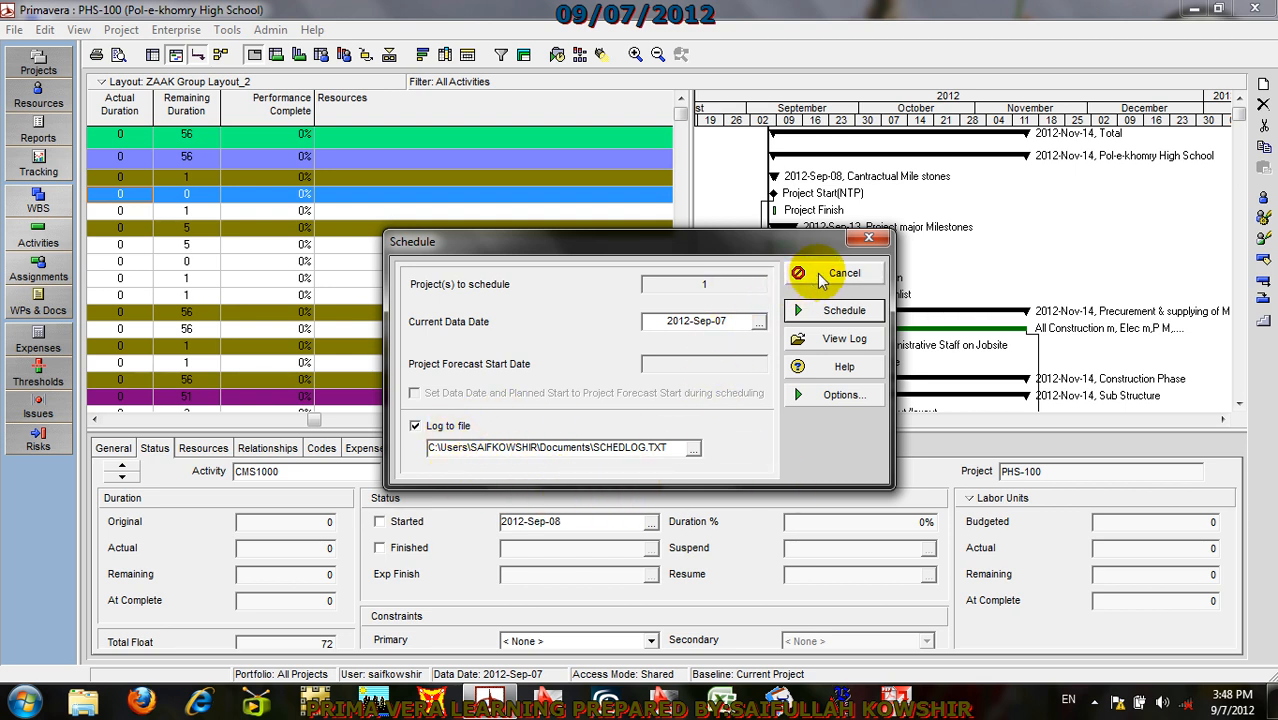
left_click(835, 341)
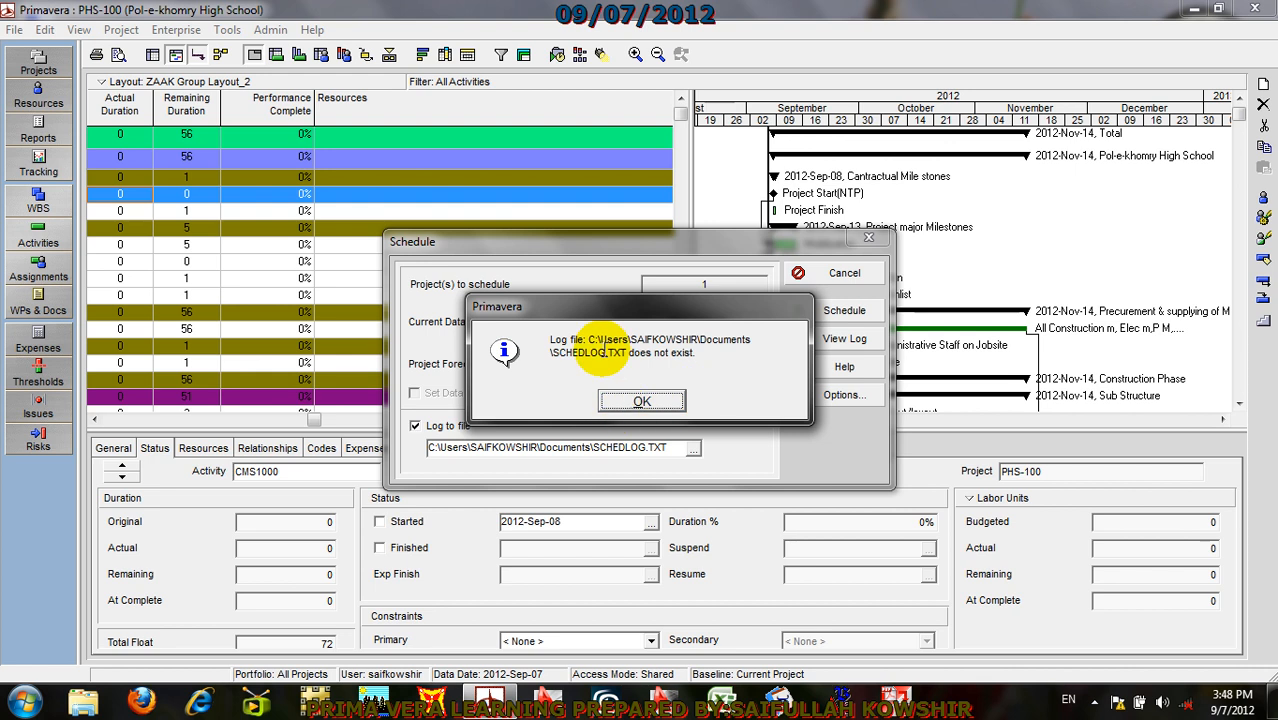
left_click(640, 401)
left_click(800, 342)
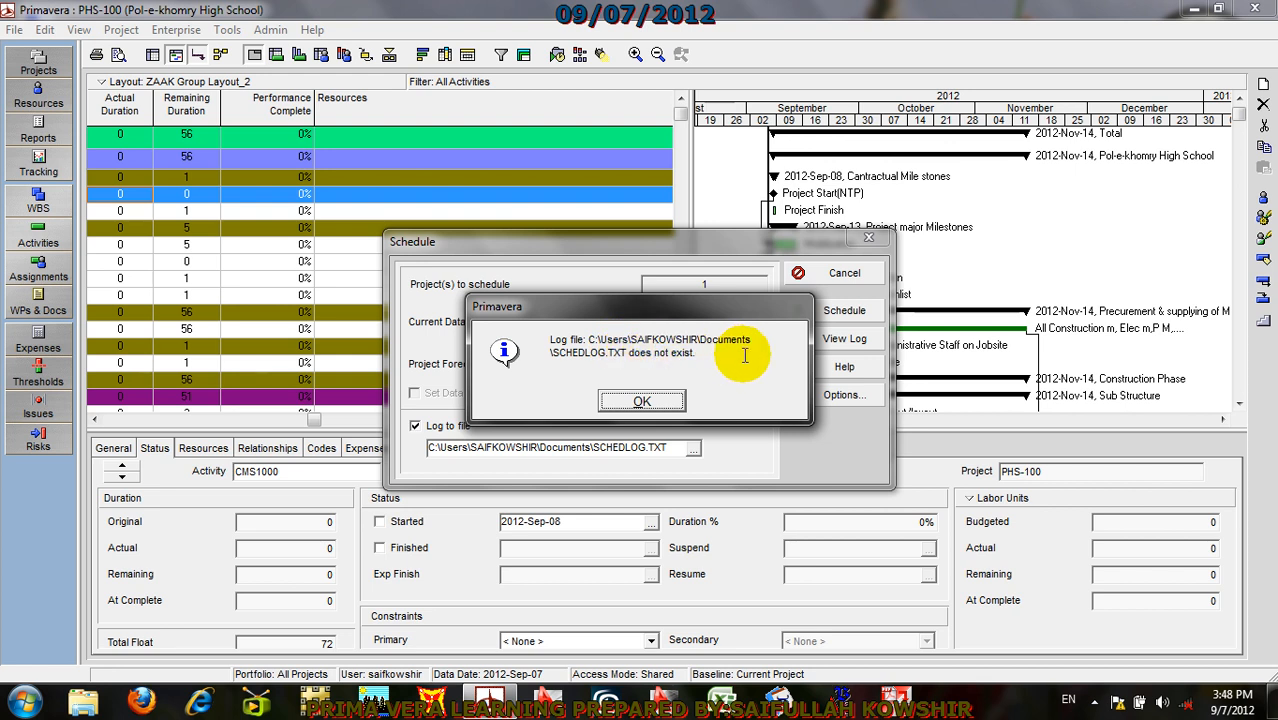
left_click(655, 401)
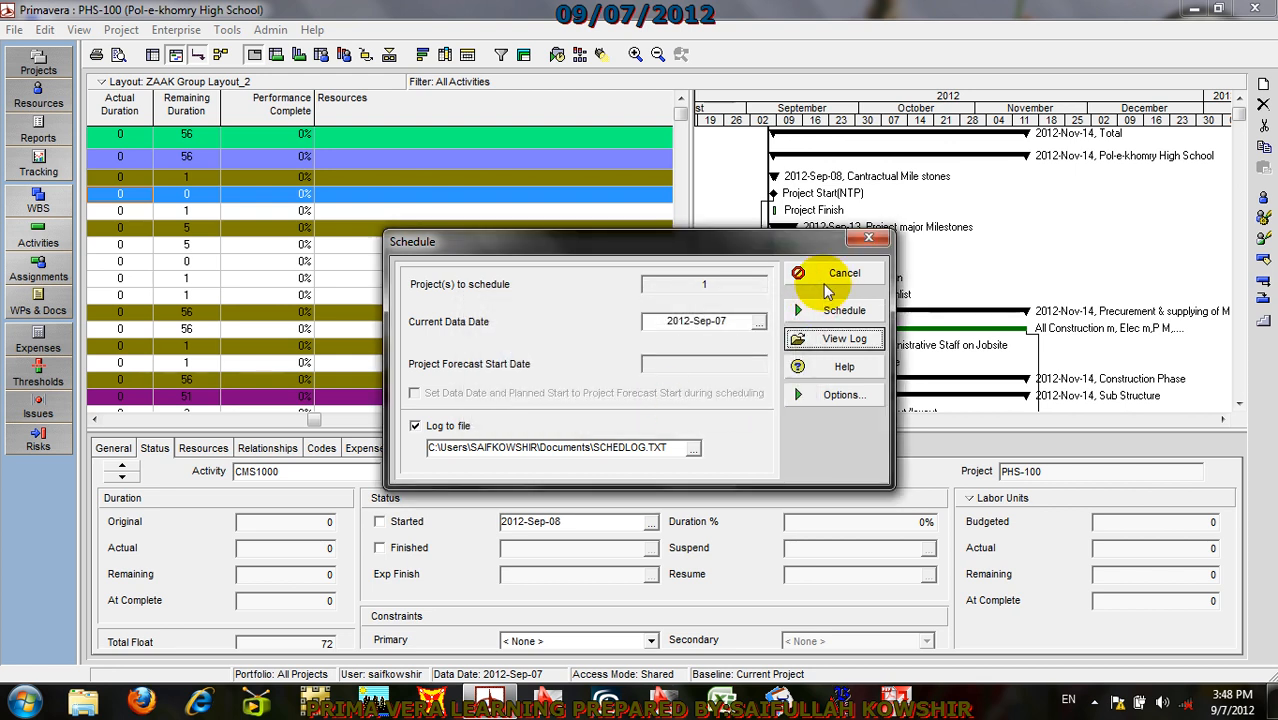
left_click(828, 314)
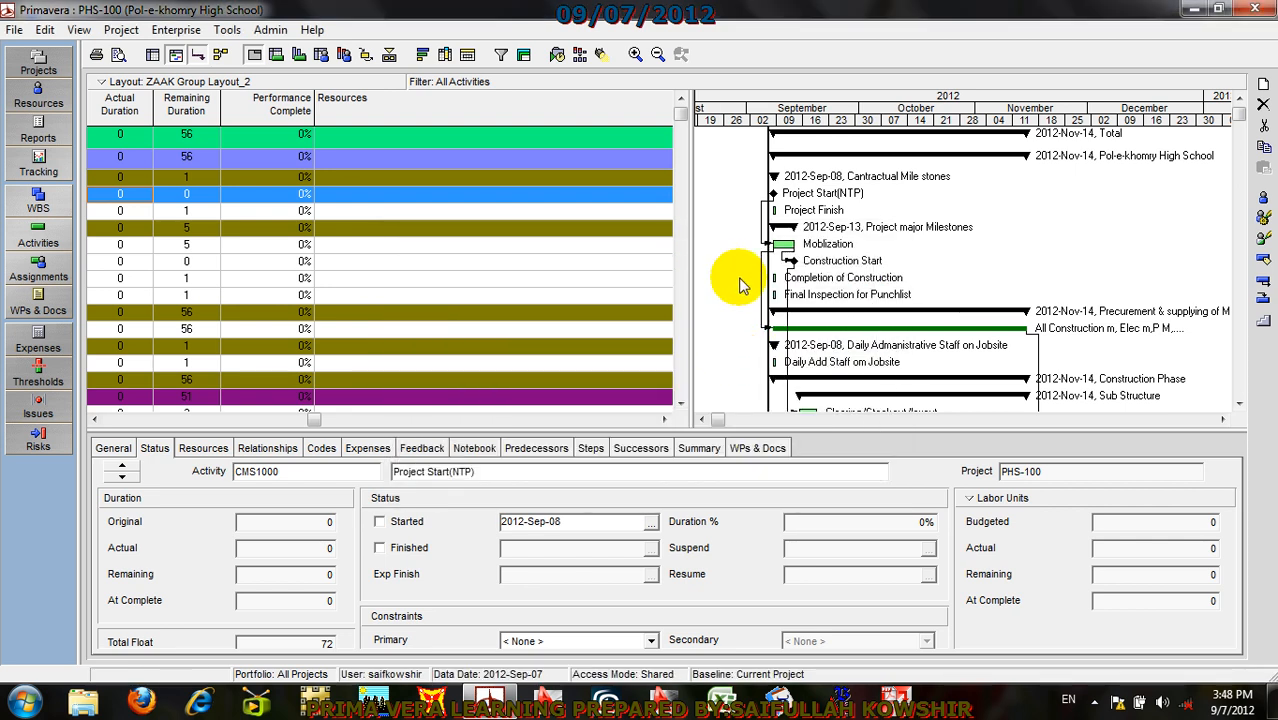
Step: Read through the SCHEDLOG.TXT scheduling report, covering settings, statistics, warnings, scheduling results and exceptions, and close it
left_click(555, 55)
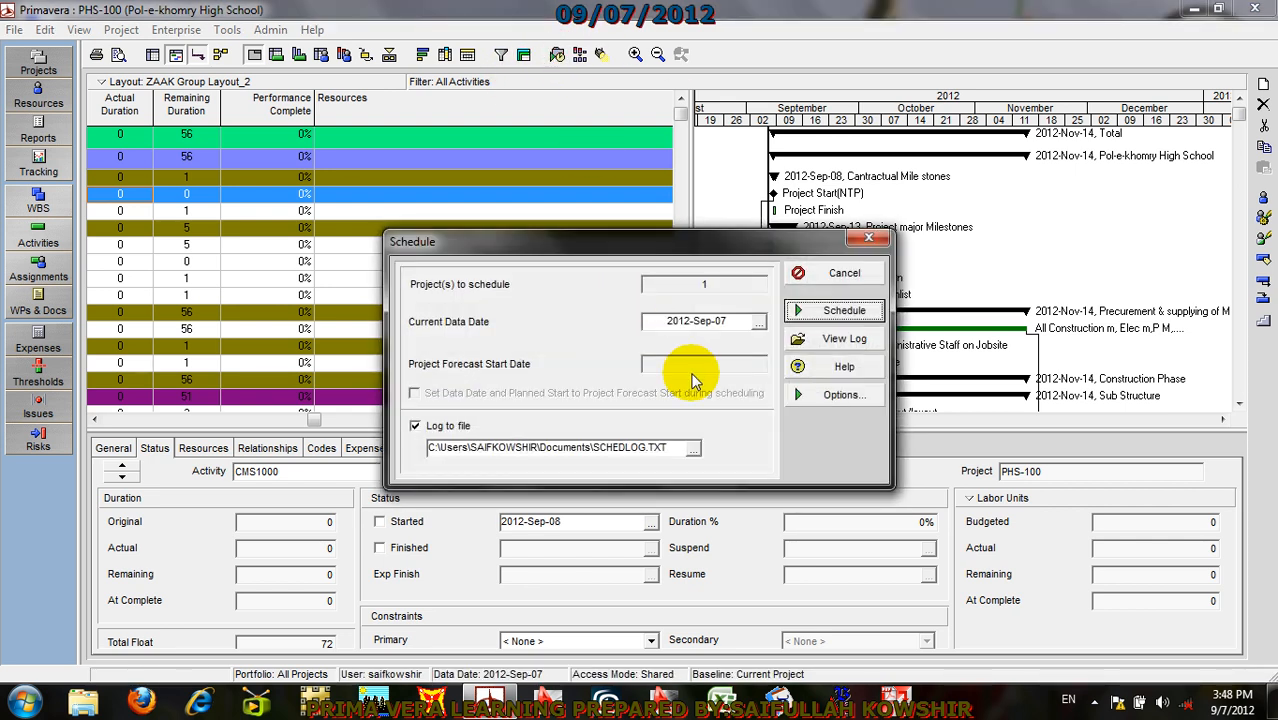
left_click(846, 340)
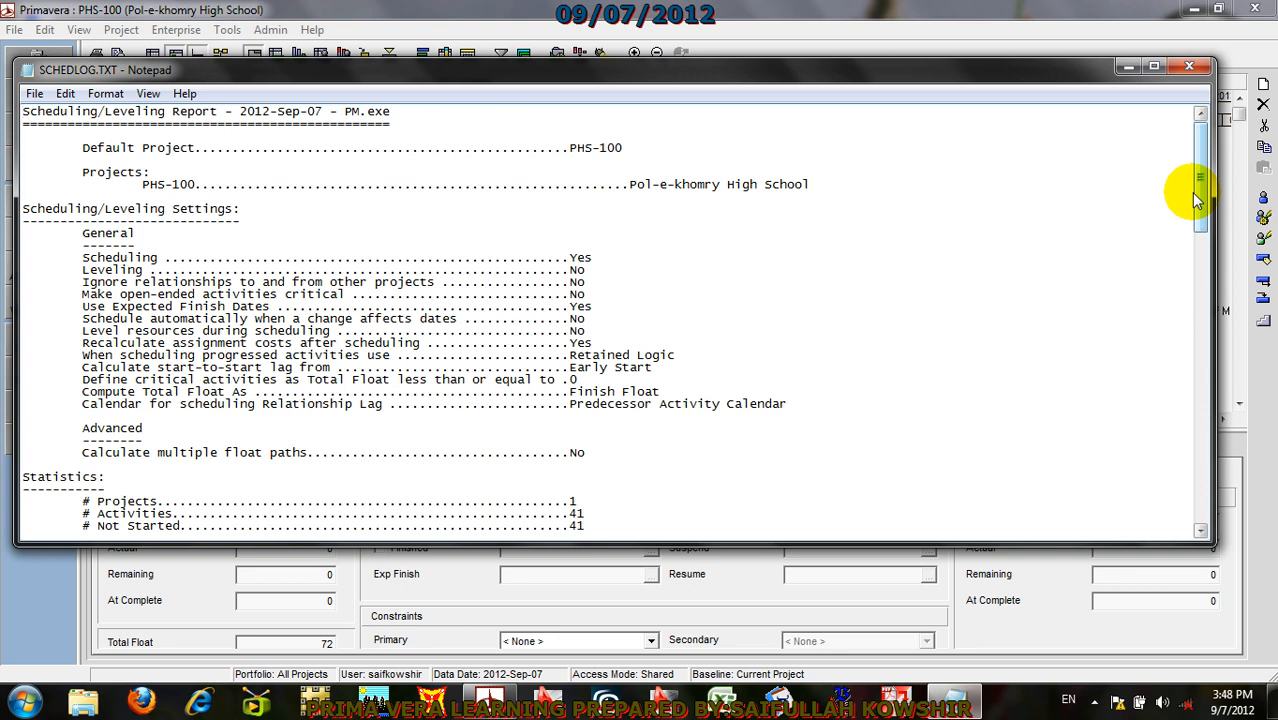
left_click_drag(1191, 192, 1200, 330)
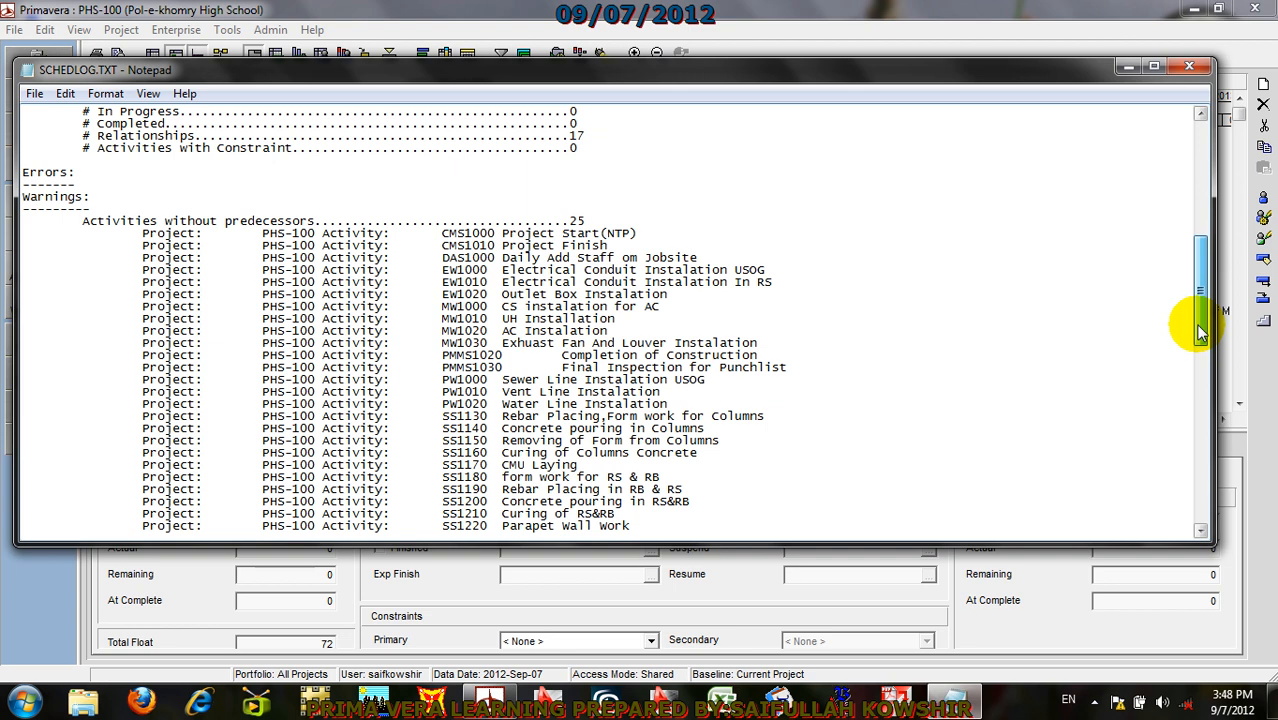
left_click_drag(1198, 326, 1198, 324)
left_click_drag(1201, 332, 1201, 330)
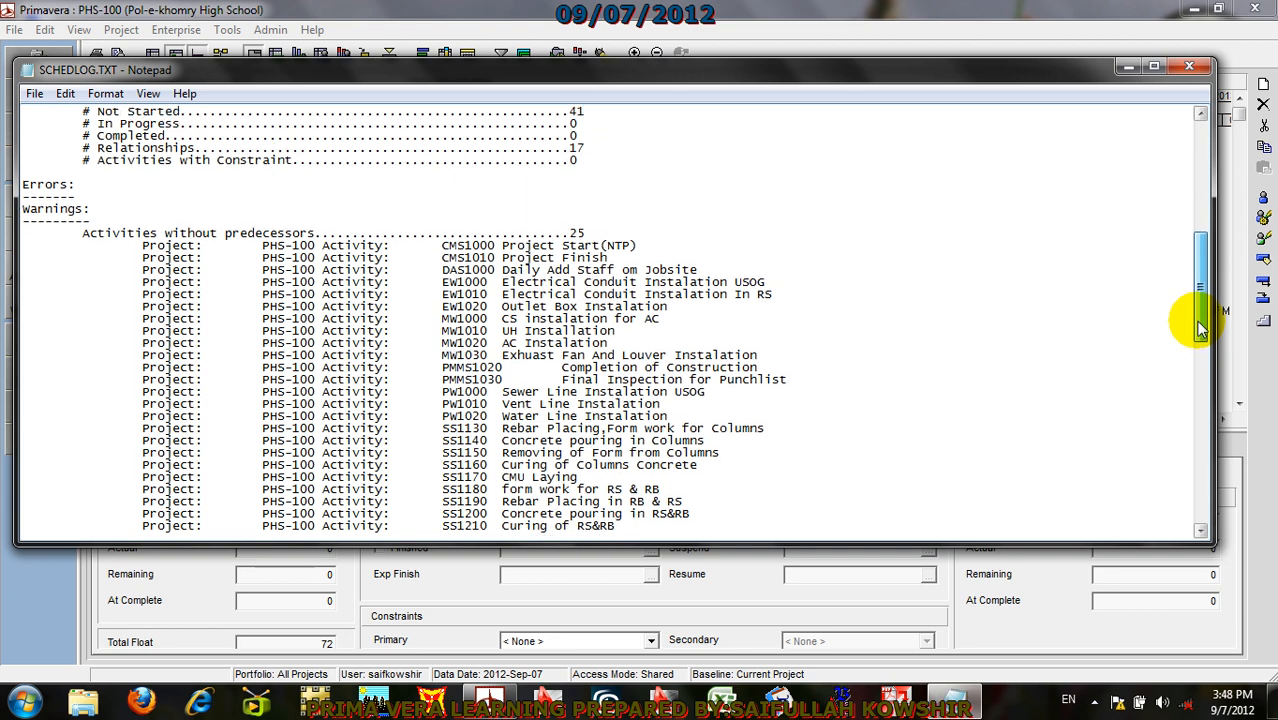
left_click_drag(1200, 328, 1193, 413)
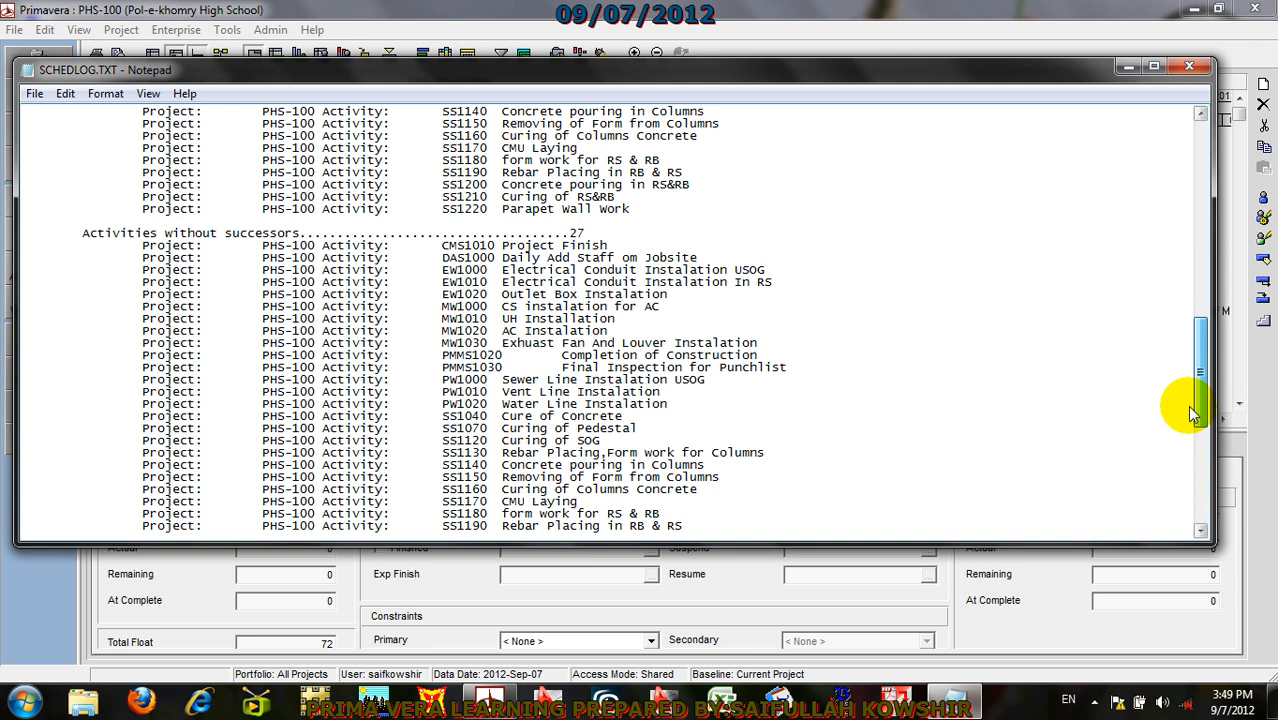
left_click_drag(1190, 414, 1190, 412)
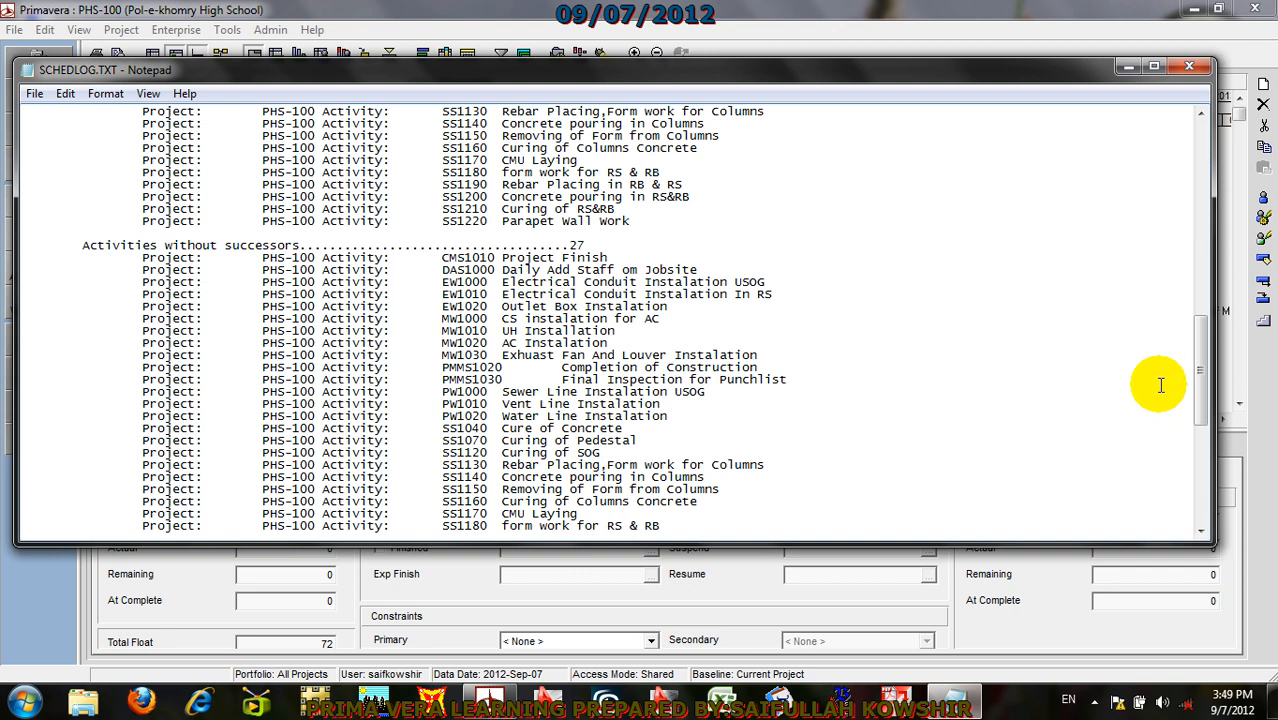
left_click_drag(1199, 360, 1203, 452)
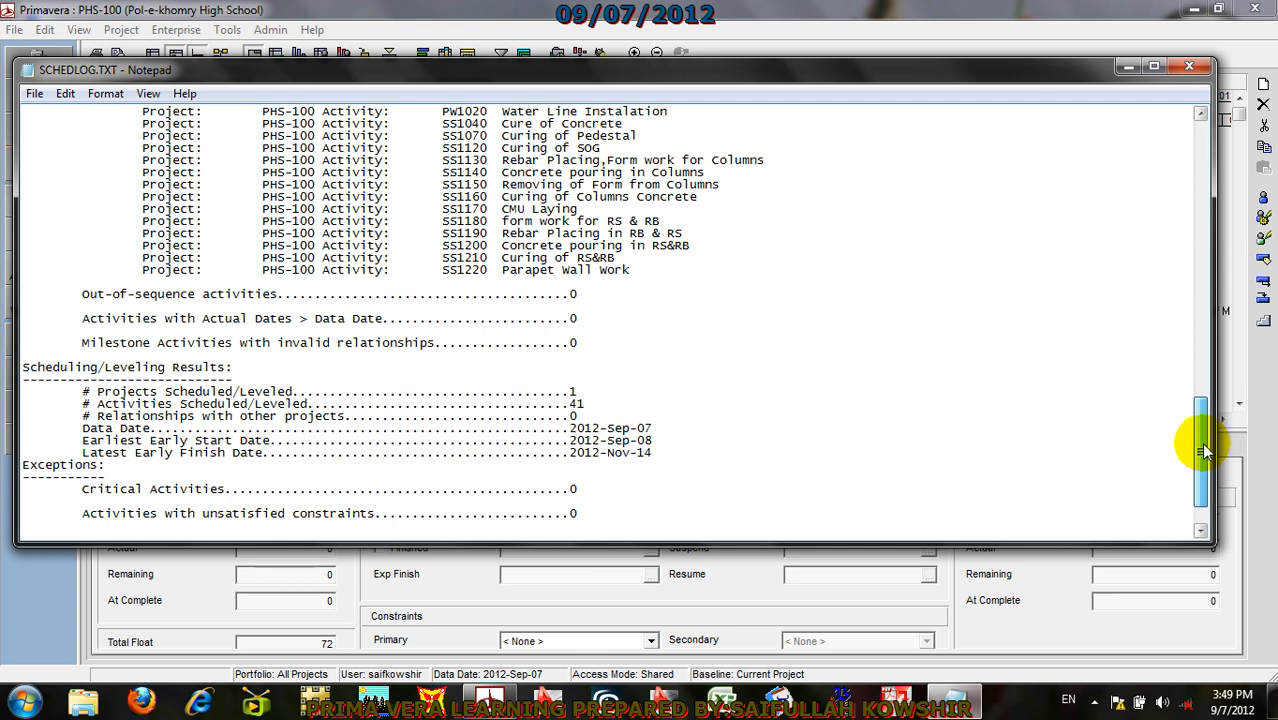
left_click_drag(1203, 452, 1214, 470)
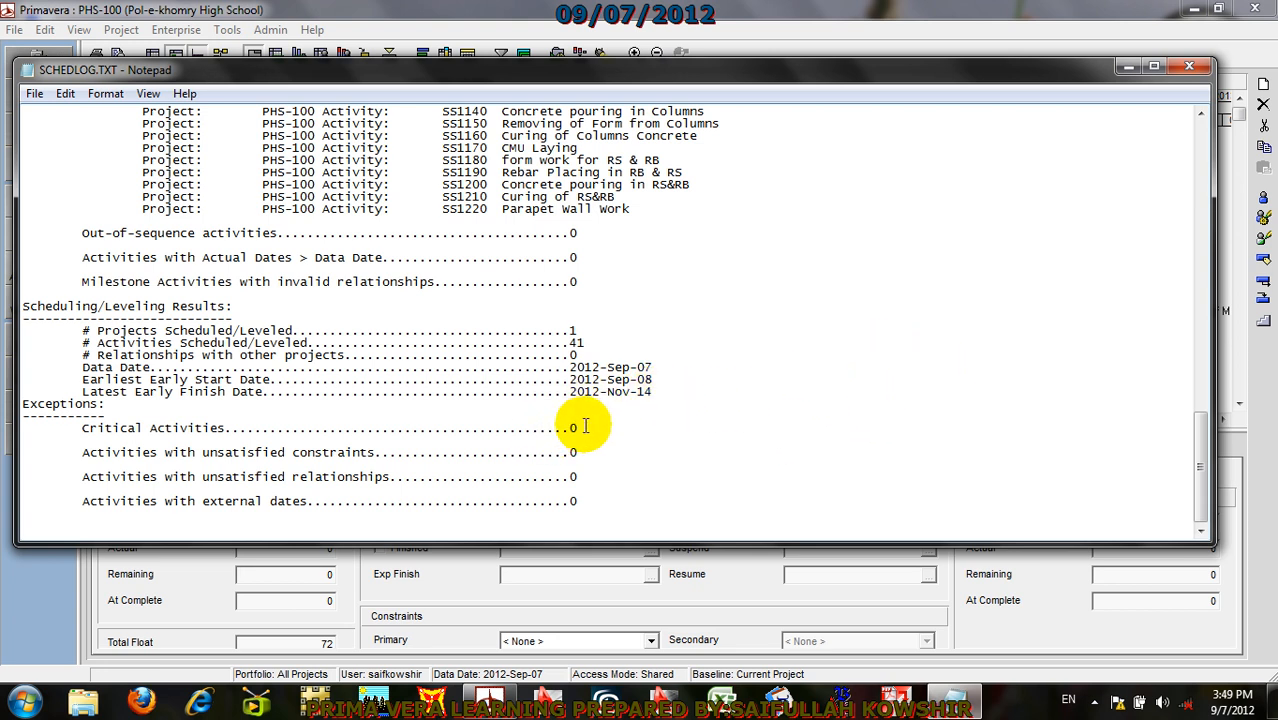
left_click_drag(582, 431, 570, 431)
left_click(504, 442)
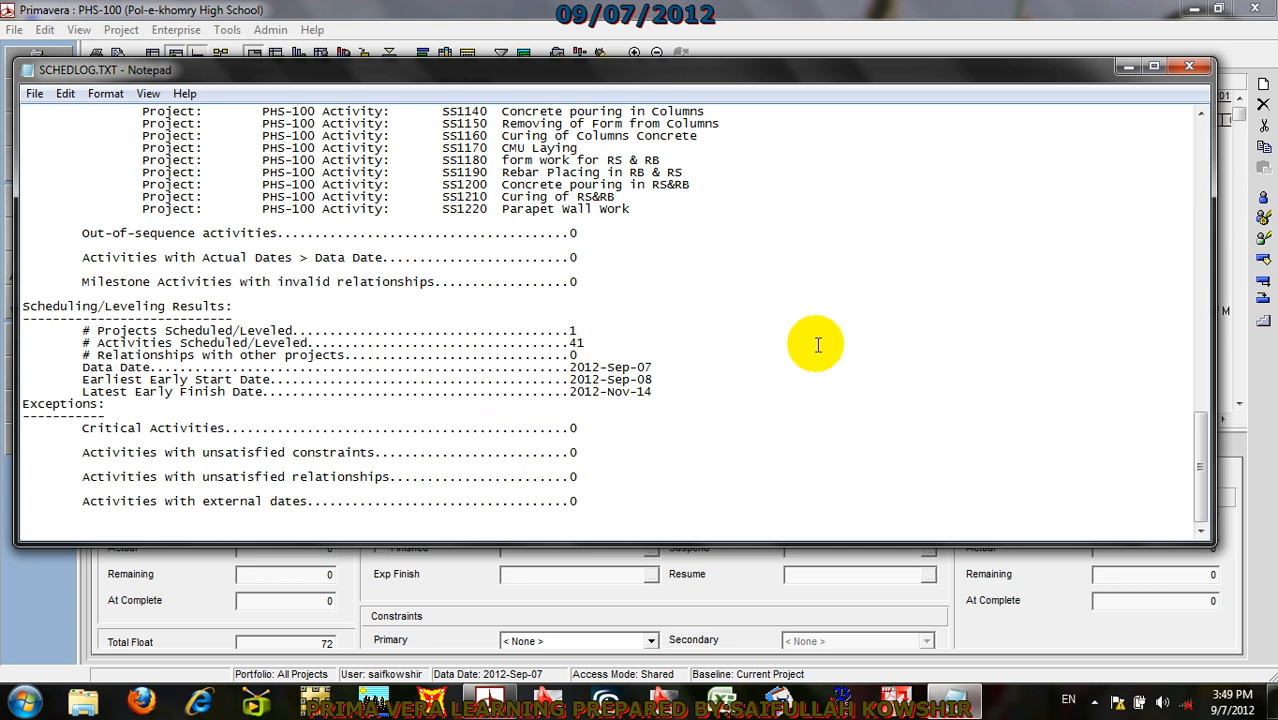
left_click(1188, 66)
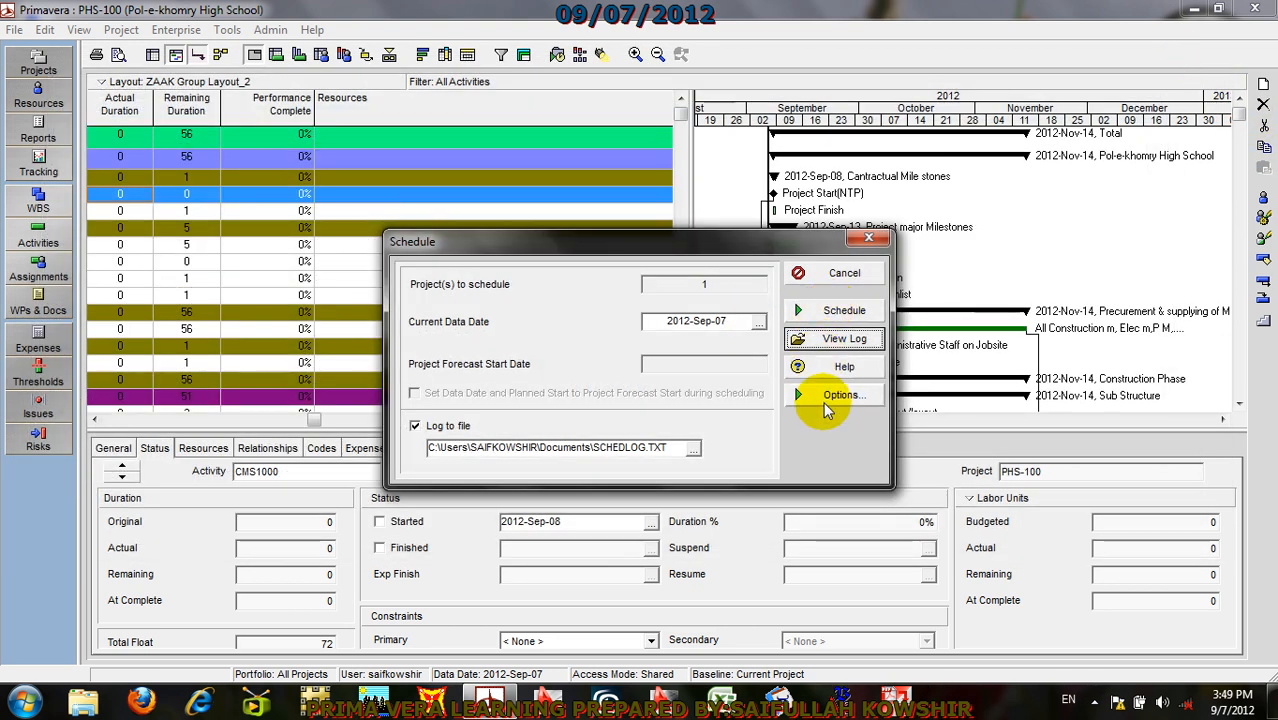
Step: Review the general schedule options without rescheduling, and look over the activity bars from the milestones through the Sub Structure work
left_click(840, 395)
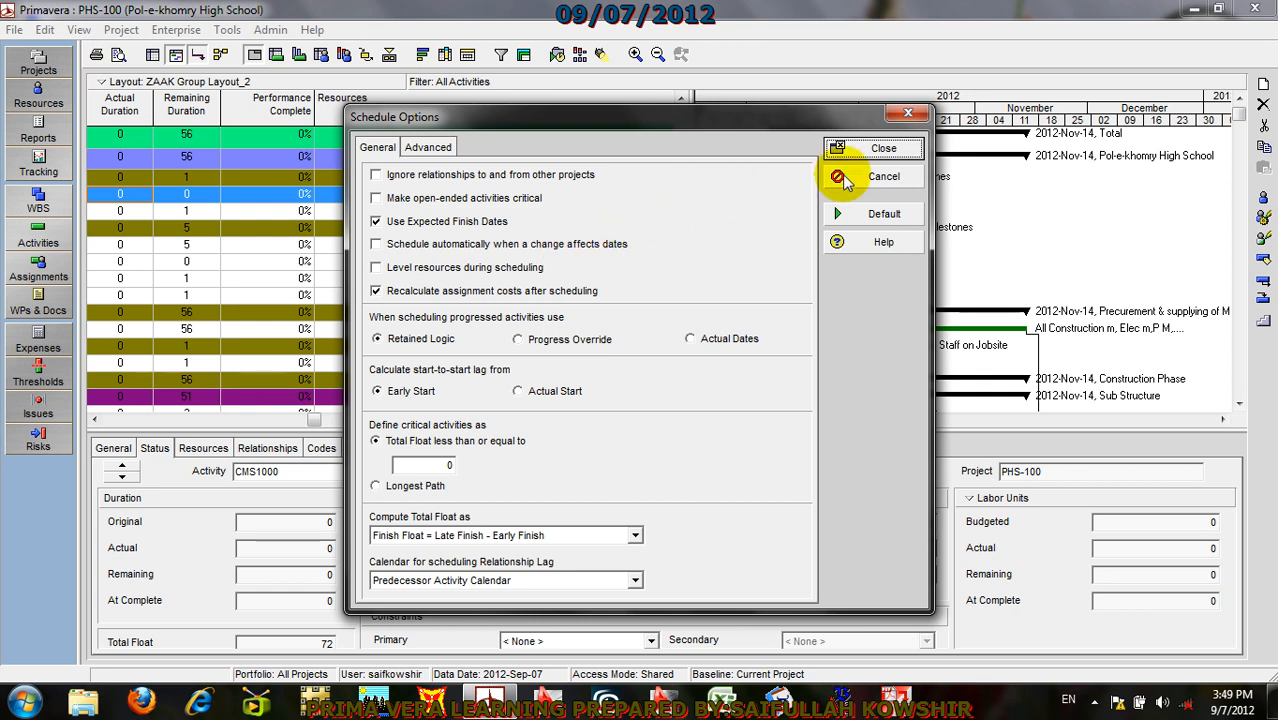
left_click(870, 149)
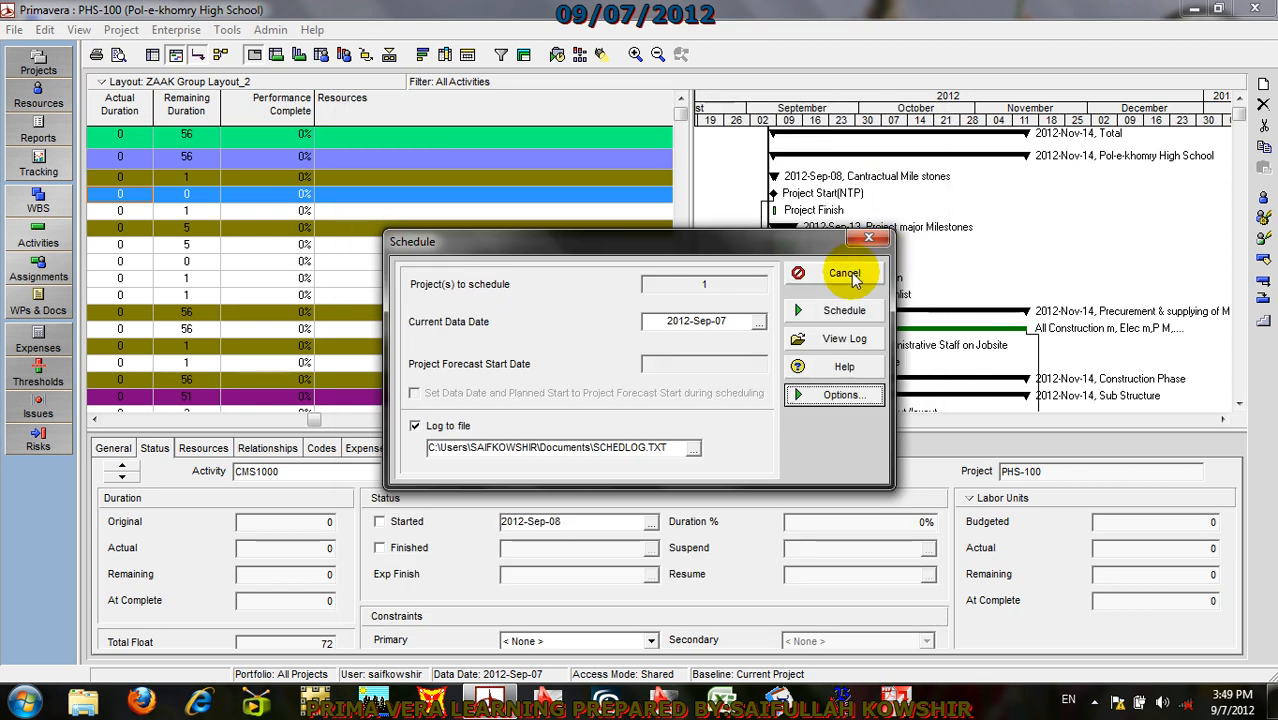
left_click(843, 272)
scroll(998, 246, "down", 4)
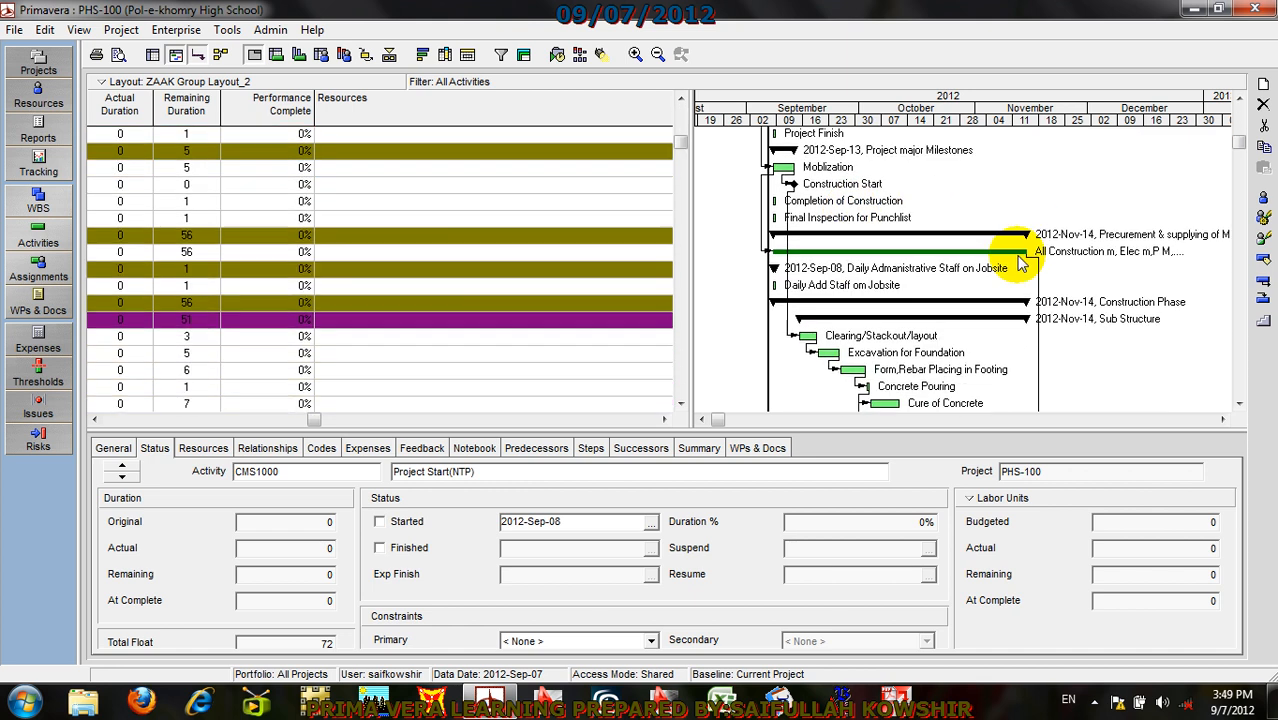
scroll(1010, 260, "down", 3)
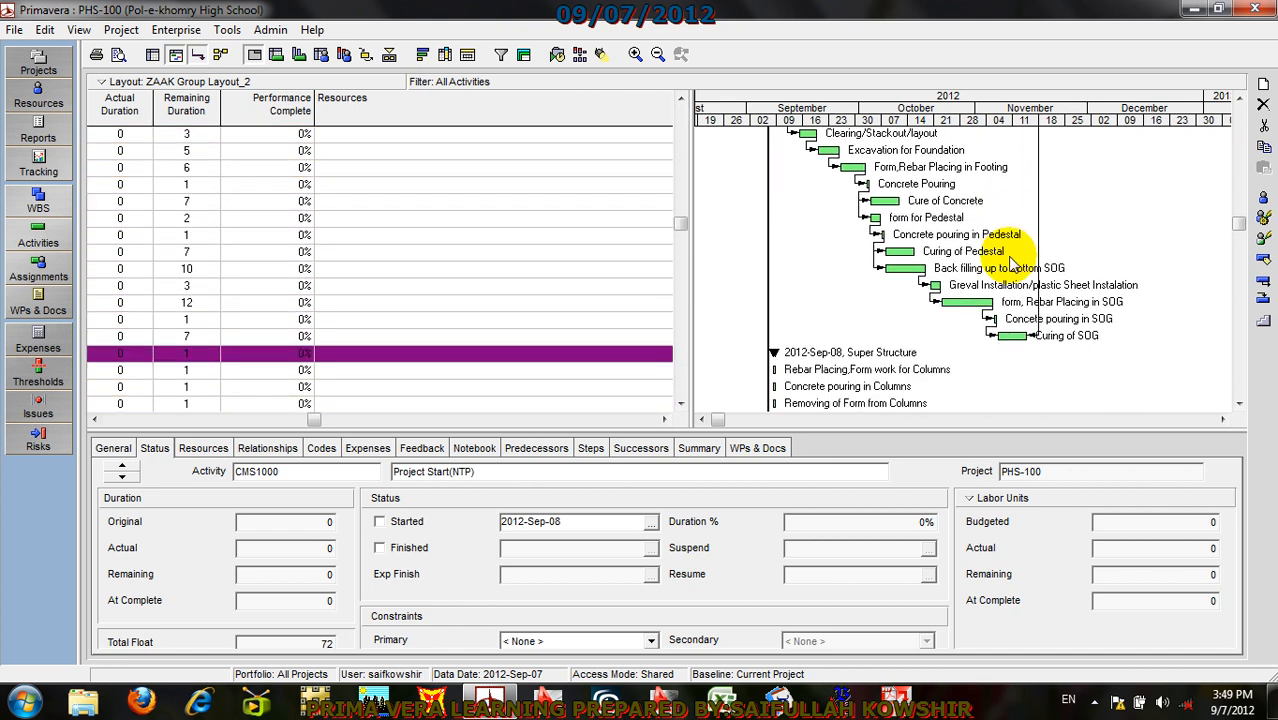
scroll(1005, 252, "up", 2)
scroll(1003, 249, "up", 4)
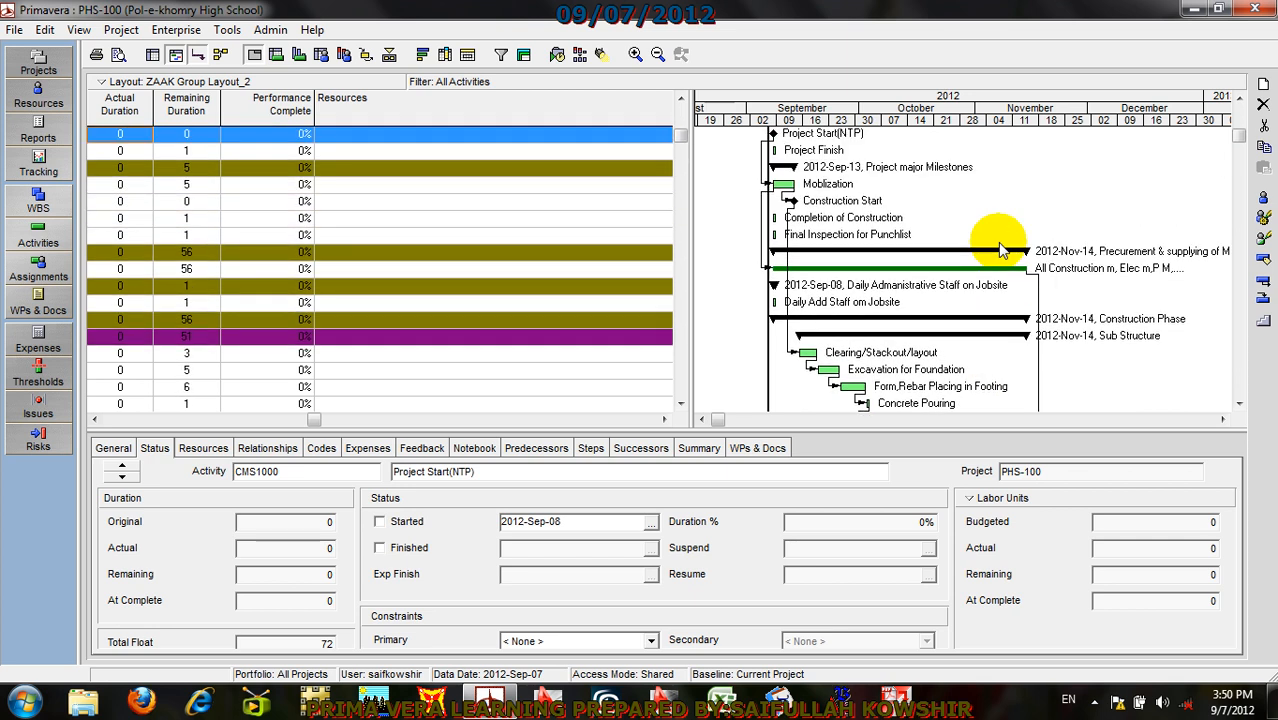
scroll(1000, 249, "up", 1)
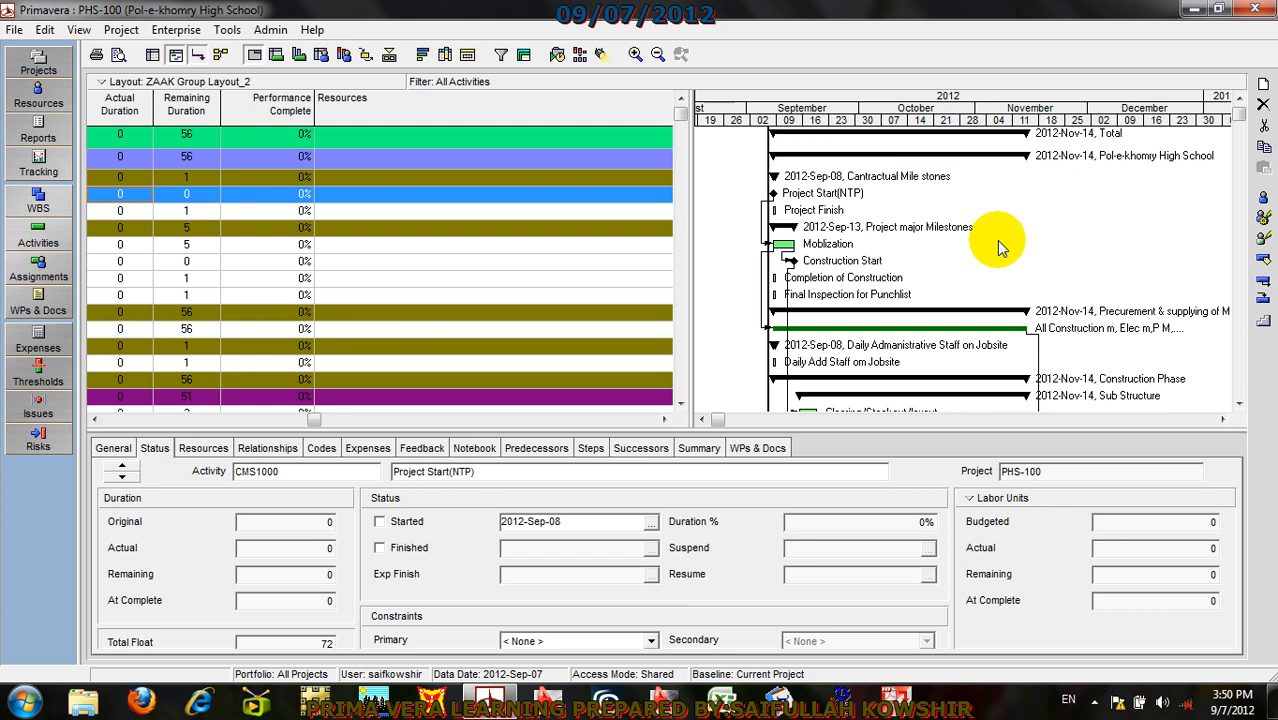
Step: Apply calendar nonwork time necking to the Remaining Level of Effort bar in the Gantt chart's bar settings
left_click(634, 54)
left_click(635, 54)
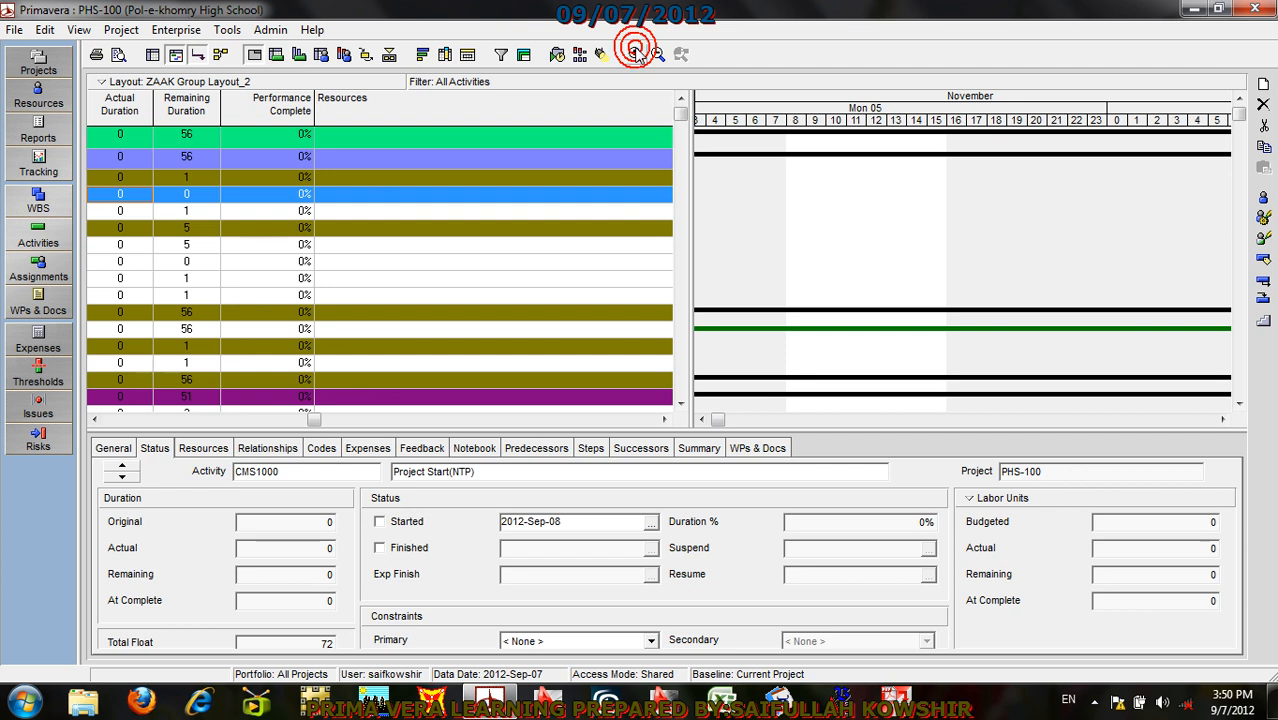
right_click(962, 196)
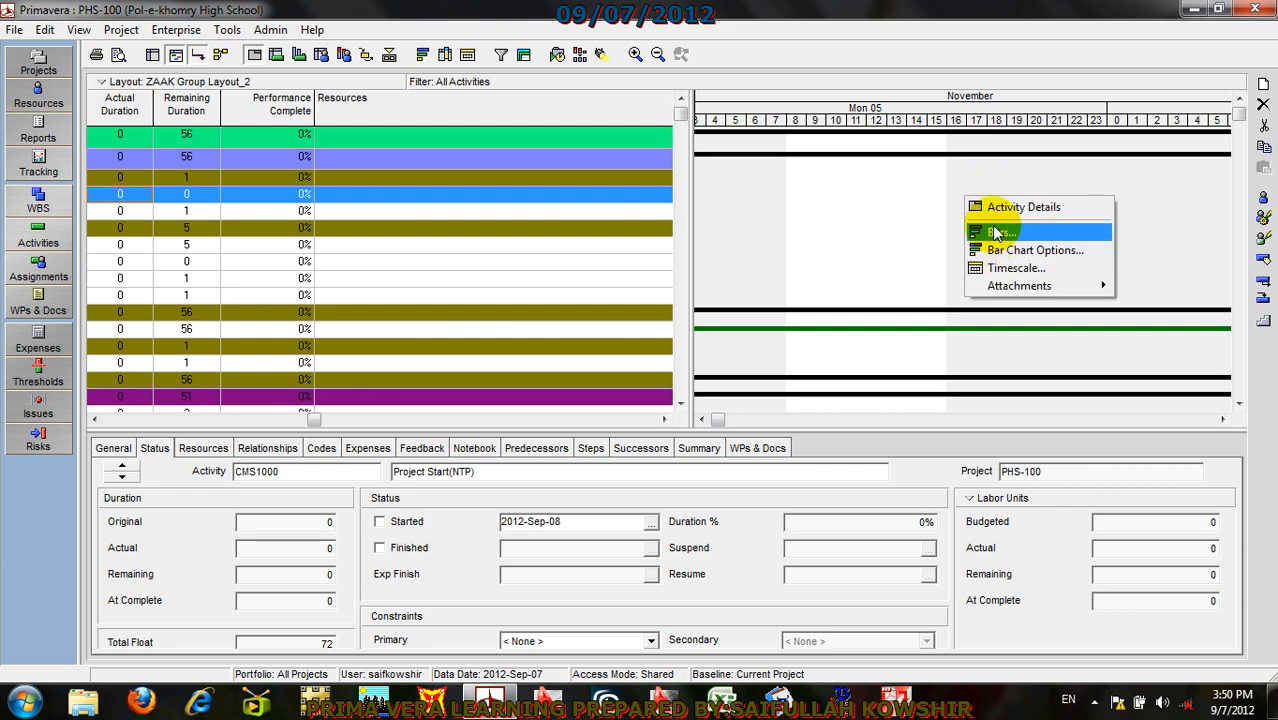
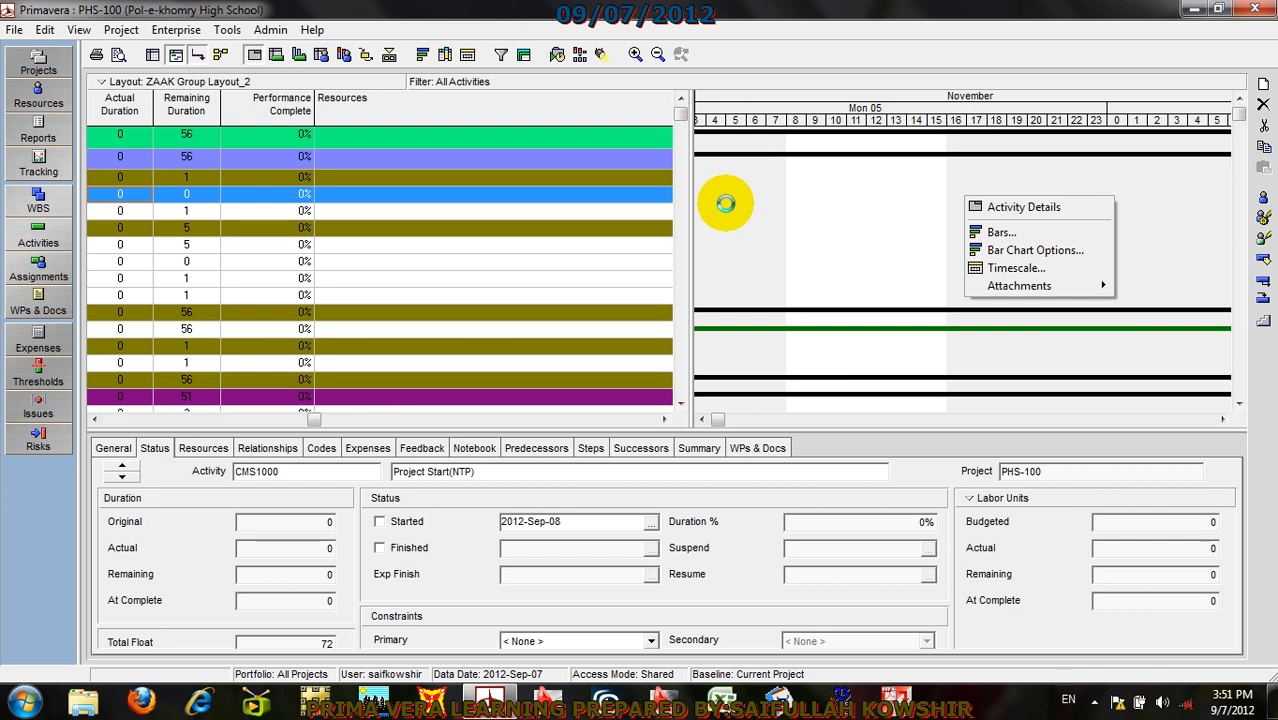
left_click(1001, 232)
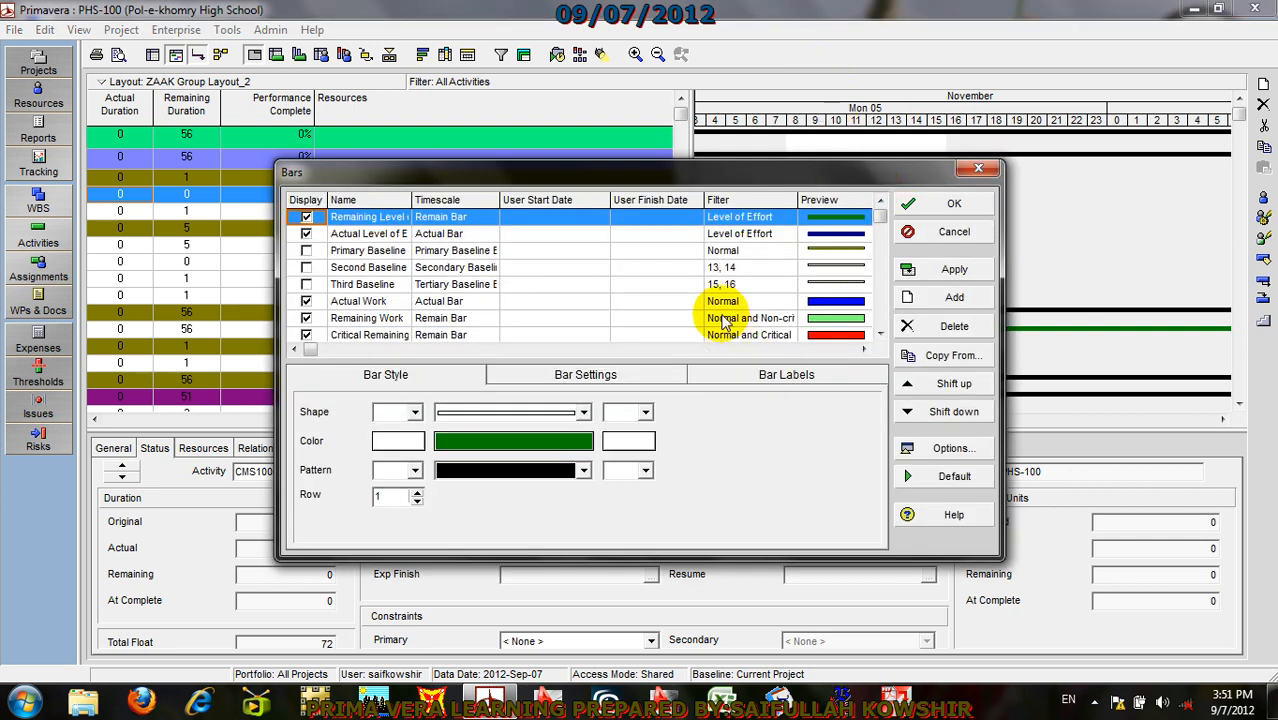
left_click(562, 373)
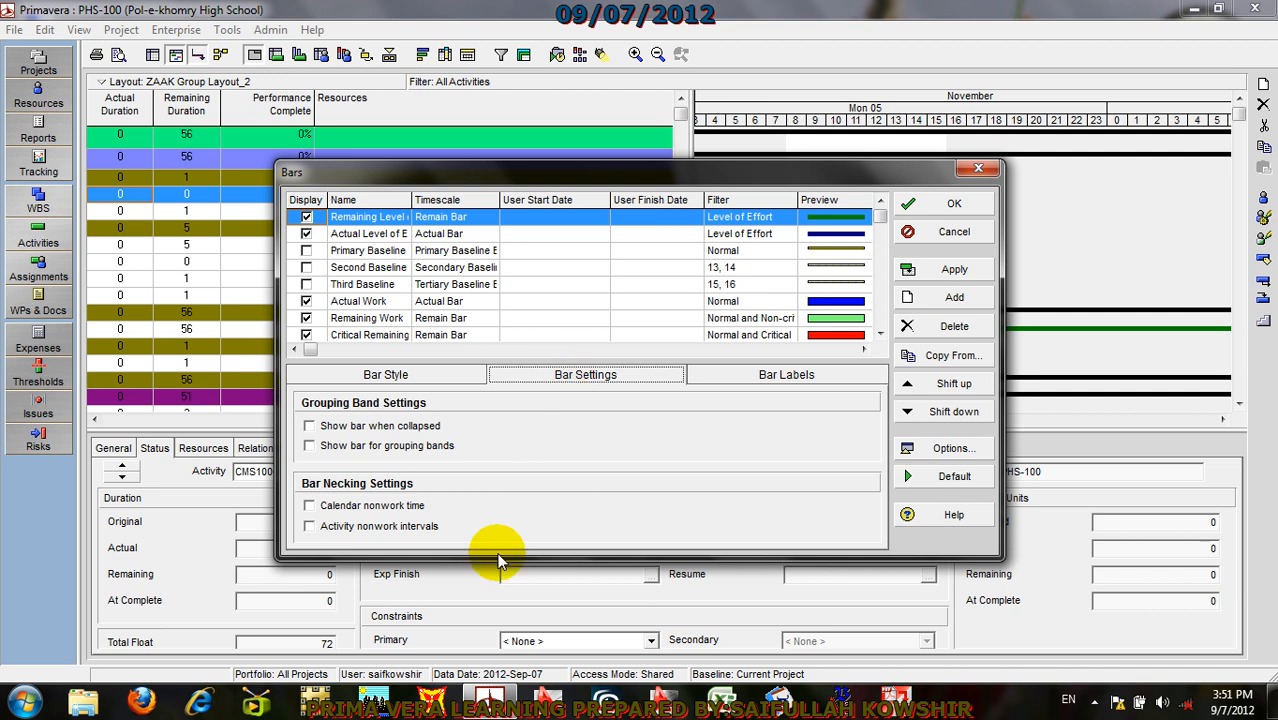
left_click(310, 507)
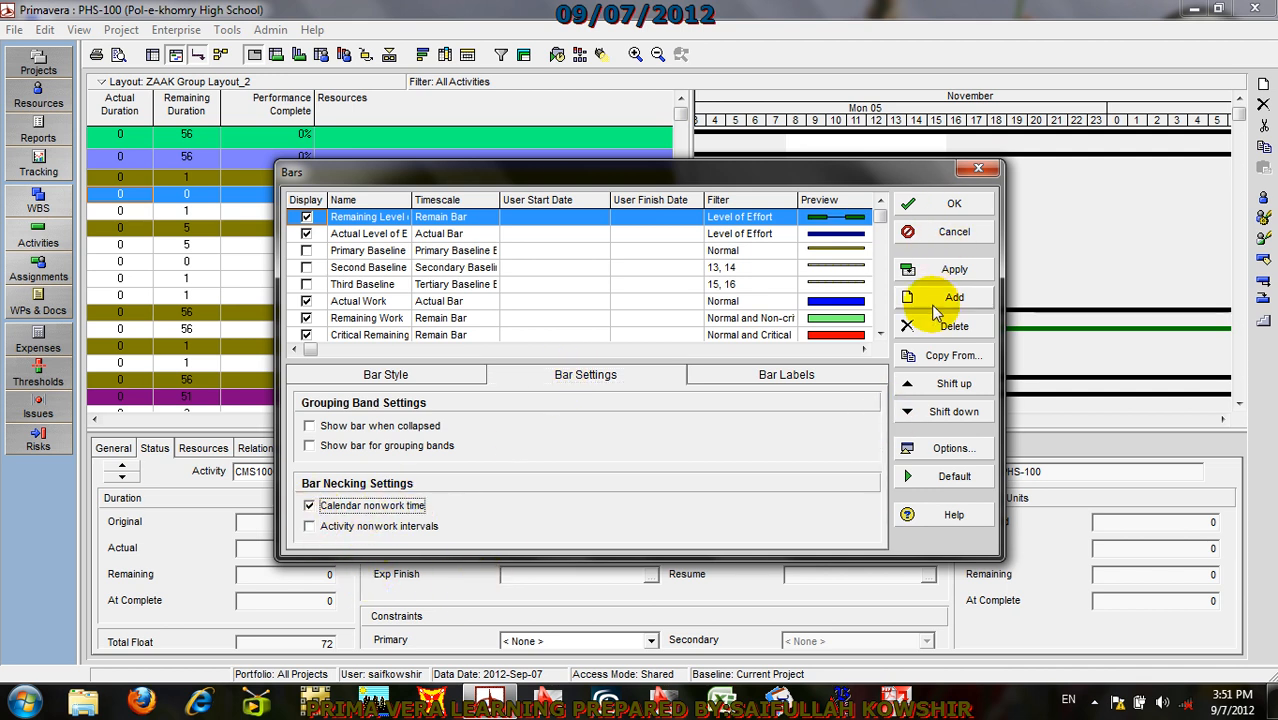
left_click(947, 266)
Step: Apply calendar nonwork time necking to the Remaining Work bar, accept the bar settings and show the timescale in days
left_click_drag(872, 172, 940, 22)
left_click(376, 357)
left_click(926, 185)
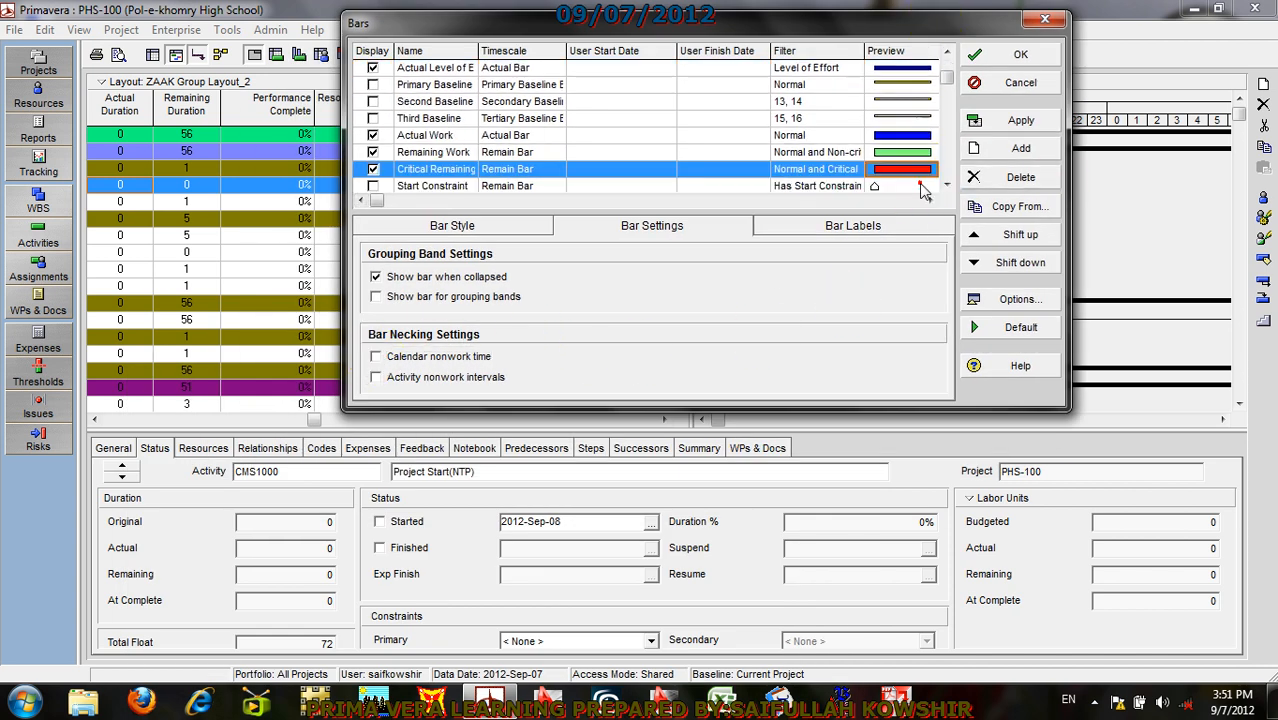
left_click(913, 152)
left_click(376, 357)
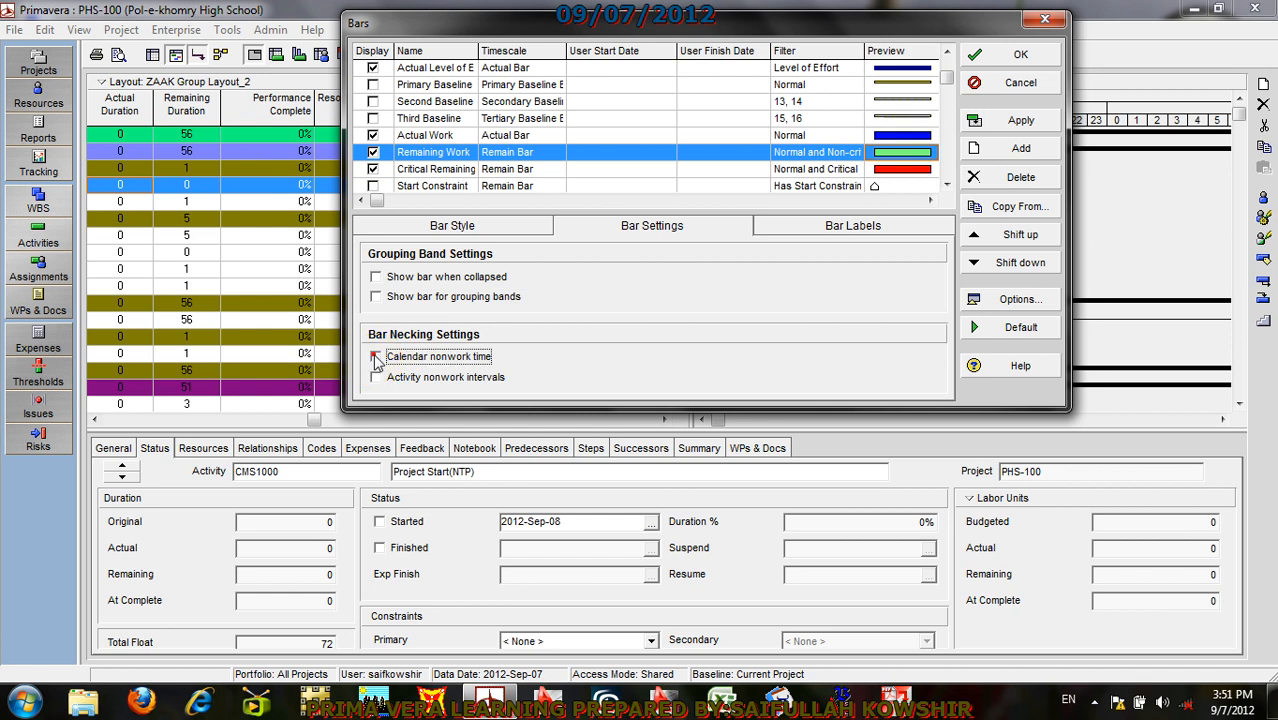
left_click(1020, 123)
left_click_drag(942, 35, 555, 99)
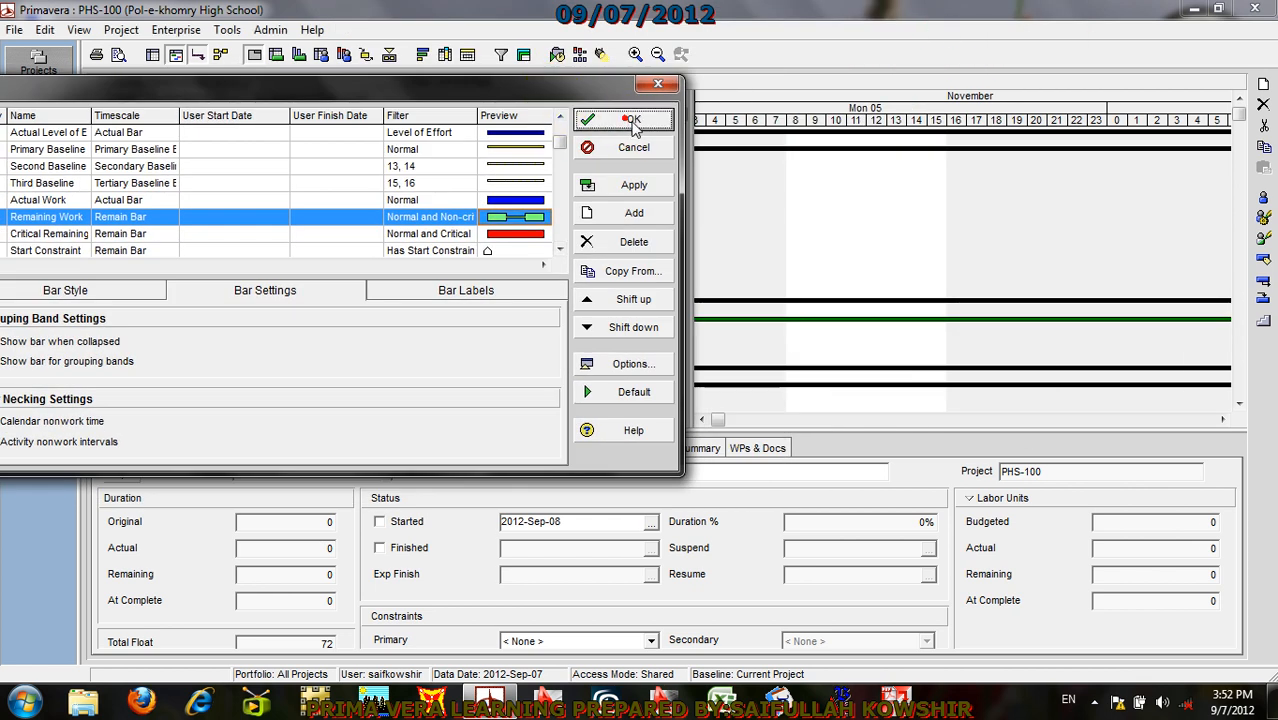
left_click(631, 121)
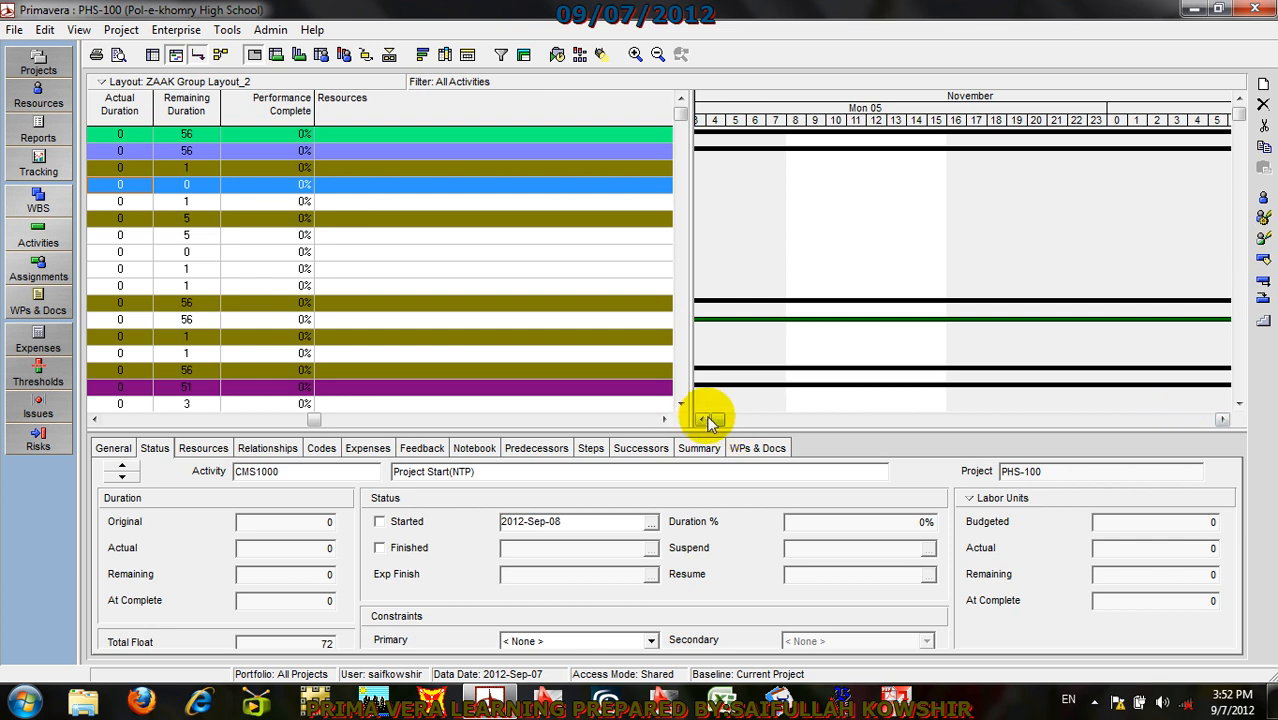
left_click(657, 54)
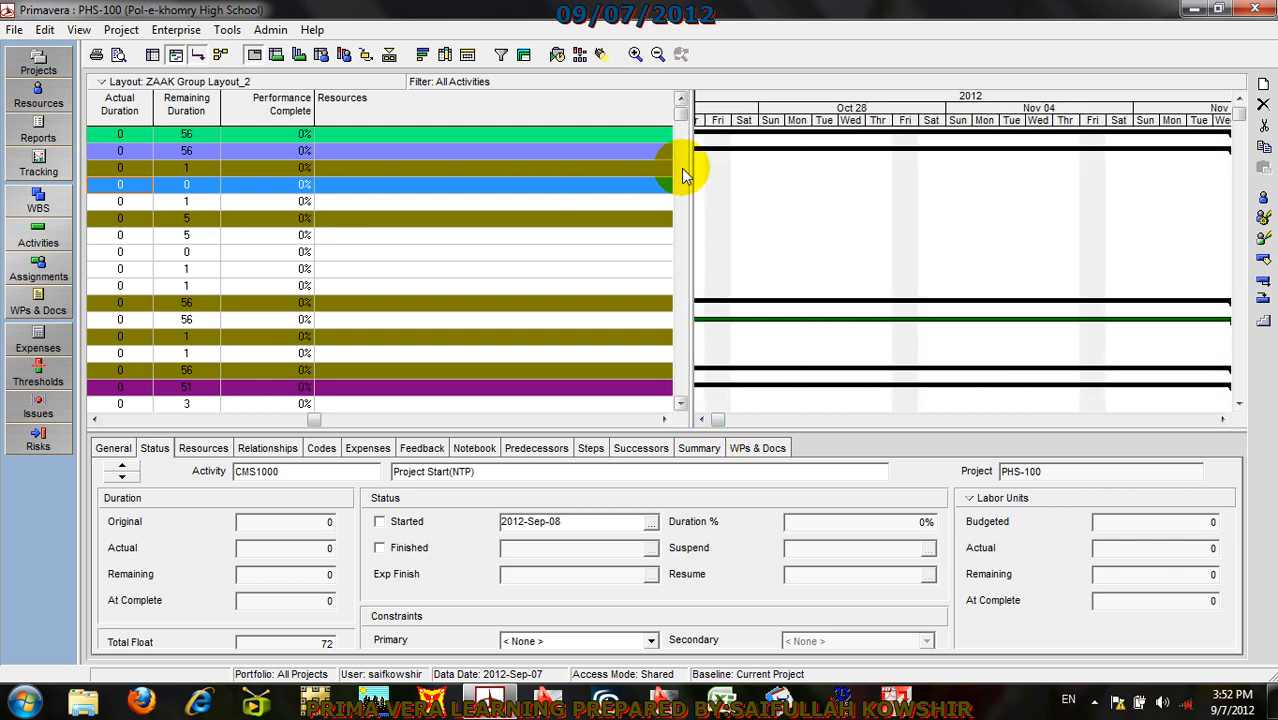
Step: Remove calendar nonwork time necking from the Remaining Work bar in the Gantt bar settings and accept
left_click(710, 421)
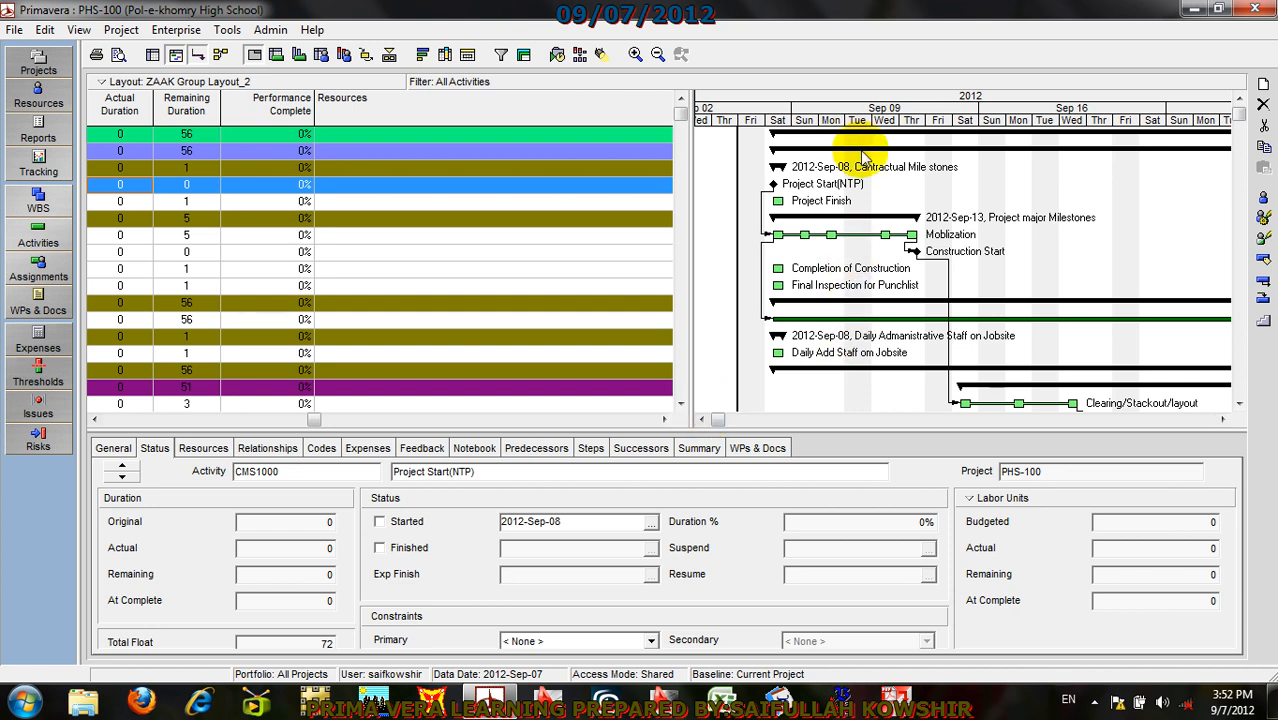
right_click(928, 170)
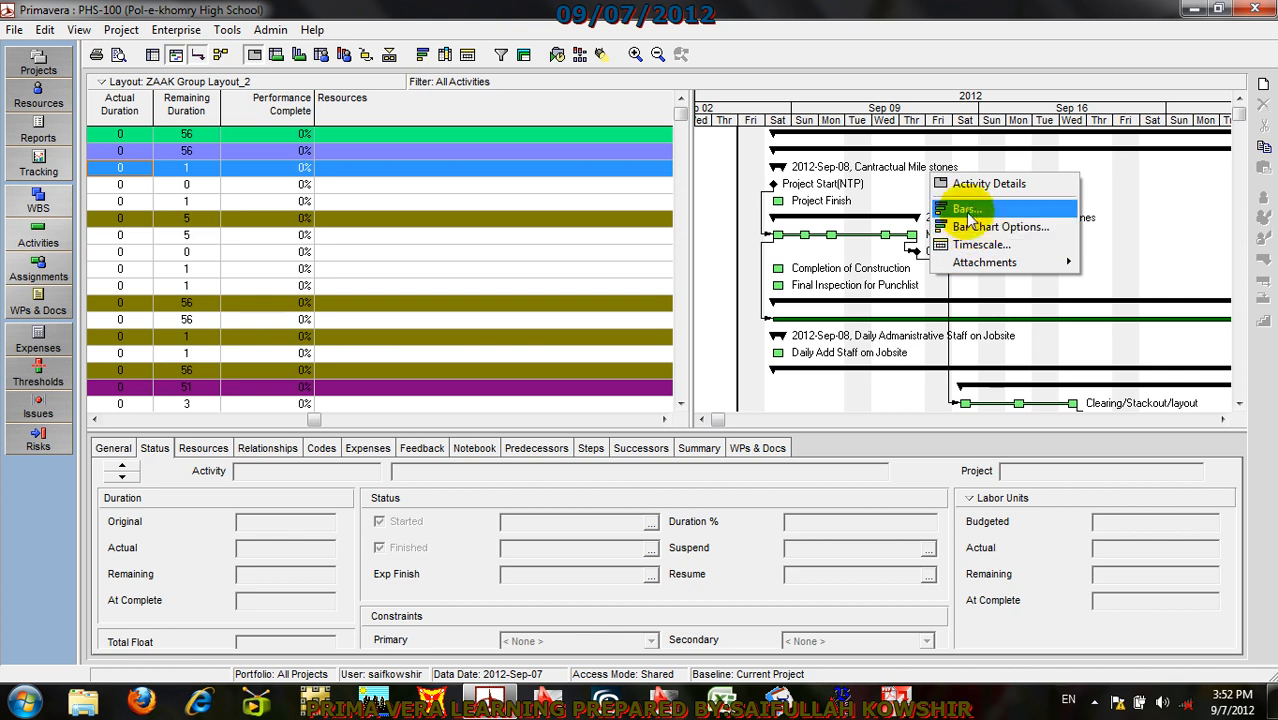
left_click(966, 210)
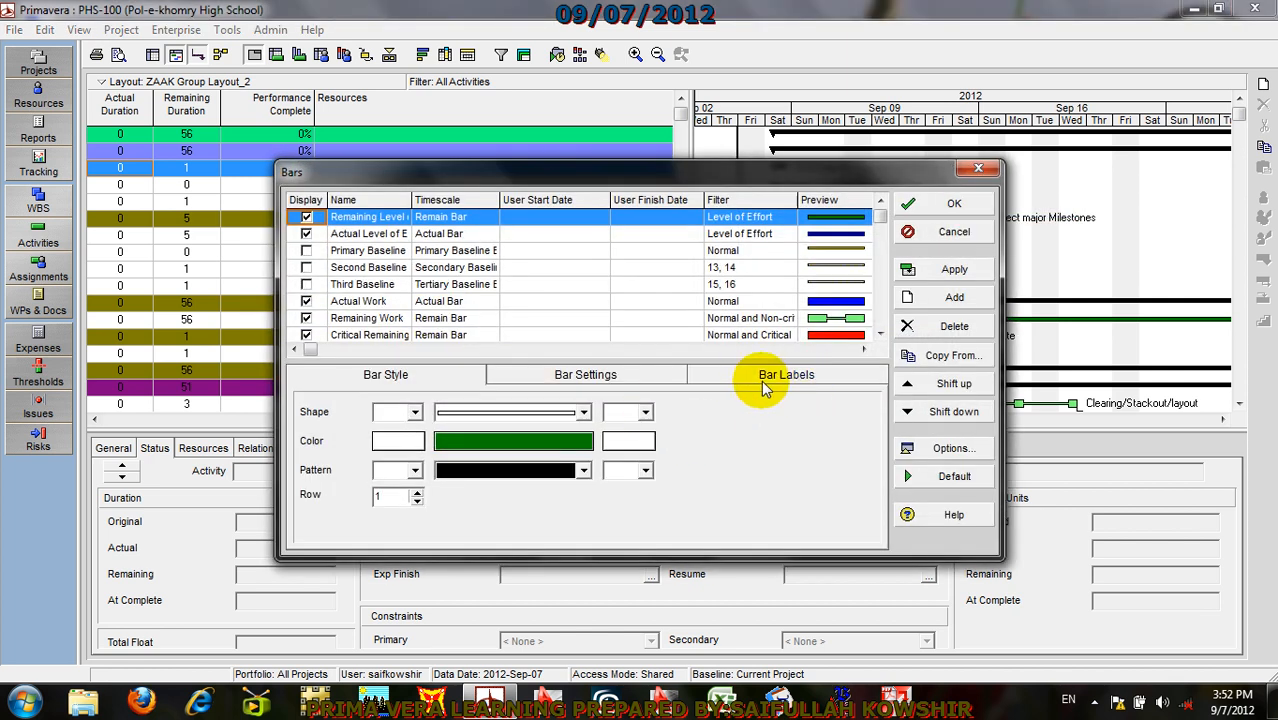
left_click(763, 377)
left_click(628, 378)
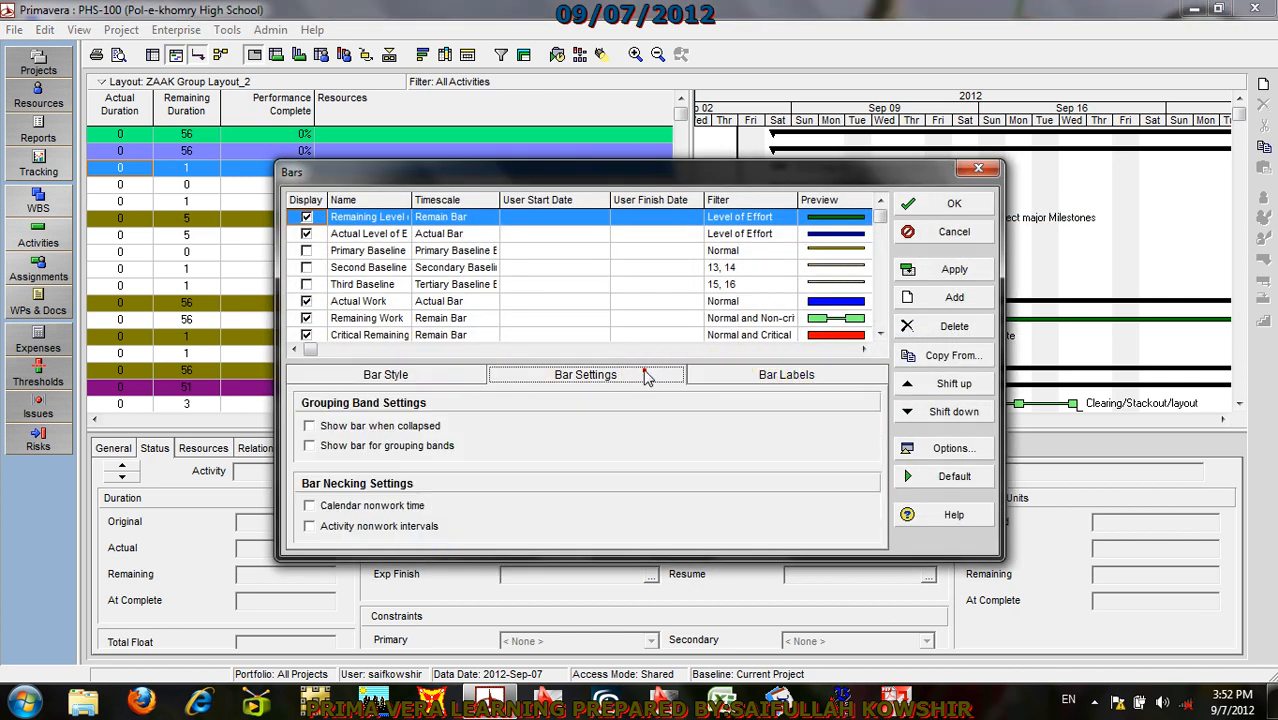
left_click(838, 318)
left_click(309, 505)
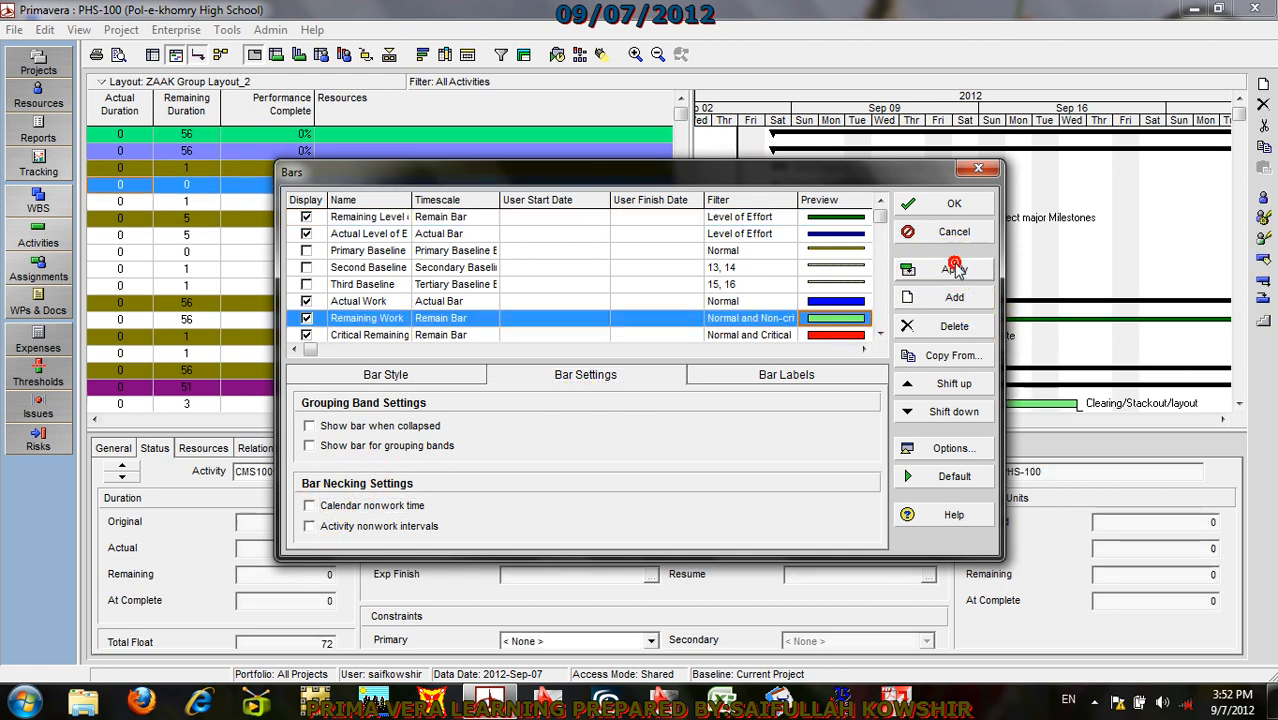
left_click(970, 207)
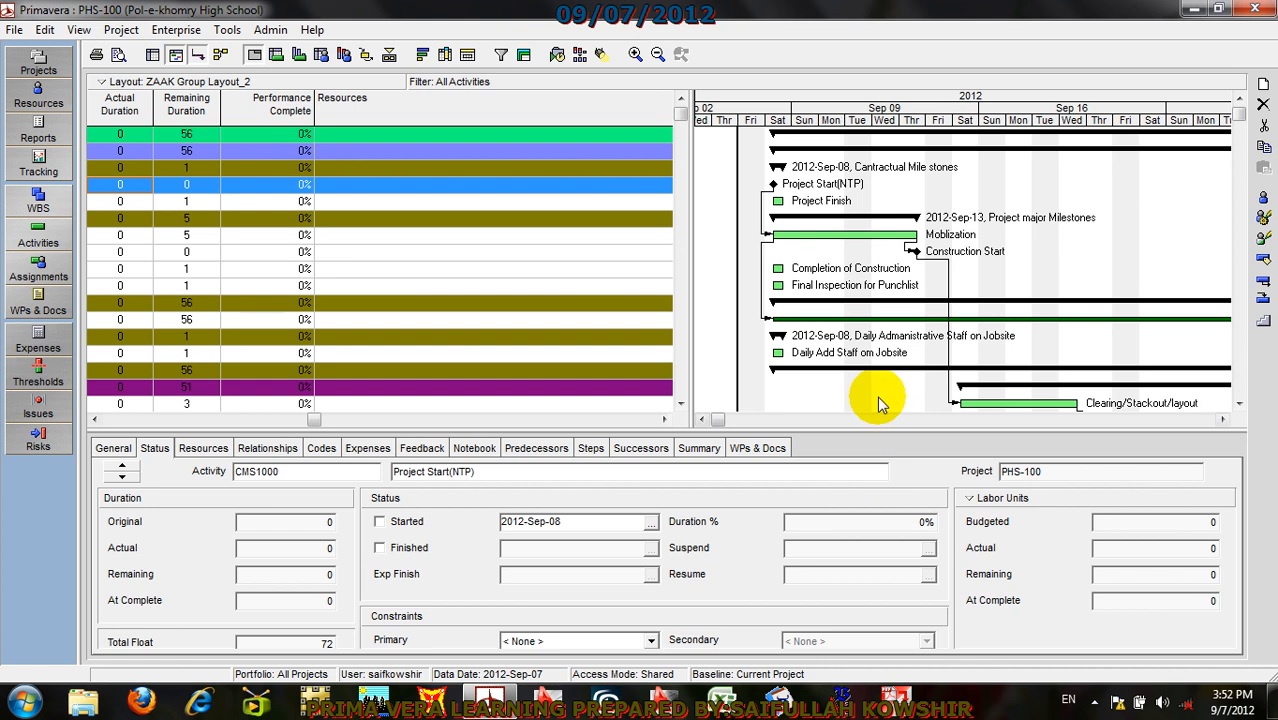
Step: Link the start of the Daily Add Staff om Jobsite activity to the start of Clearing/Stackout/layout in the Gantt chart
left_click(826, 354)
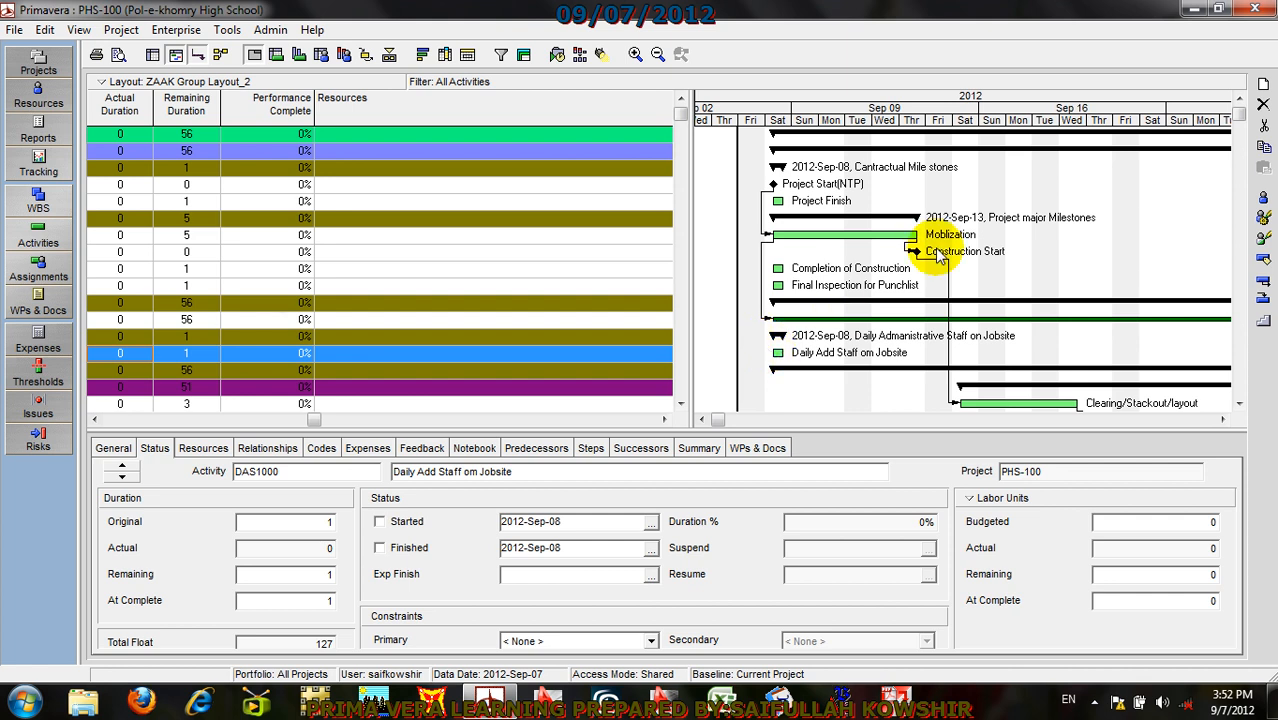
scroll(938, 256, "down", 2)
scroll(935, 252, "down", 1)
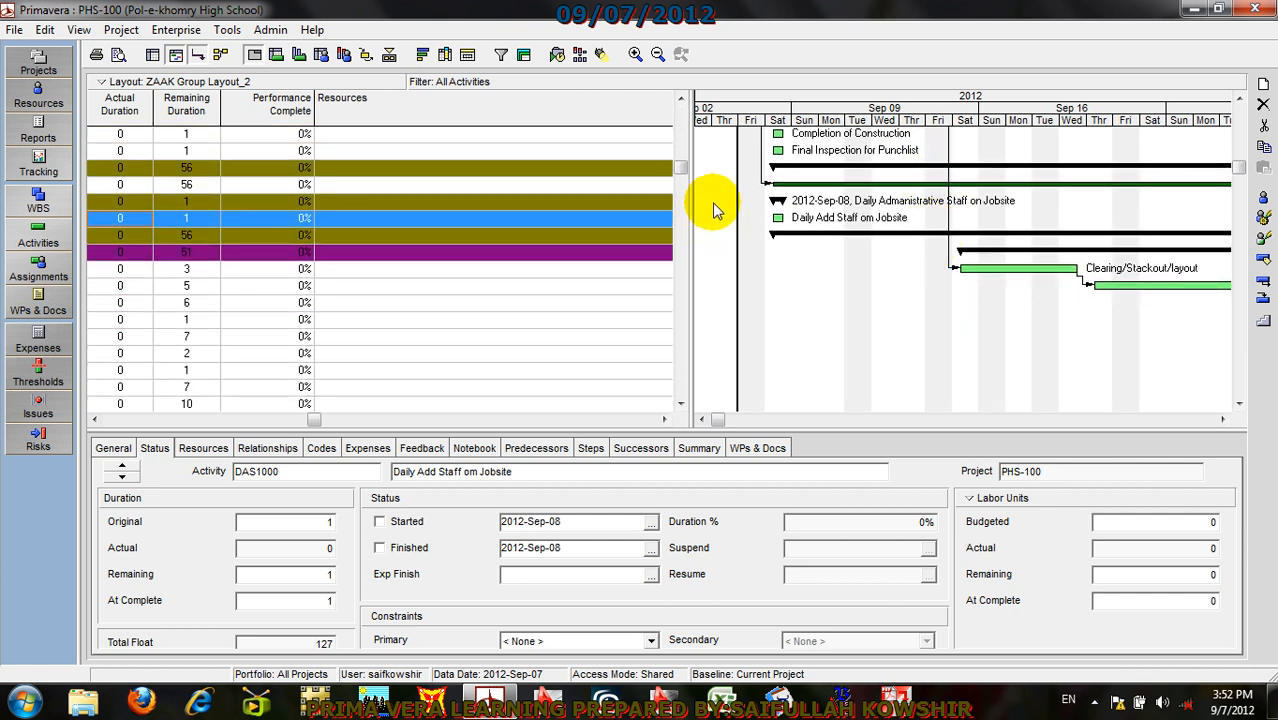
left_click_drag(775, 225, 962, 272)
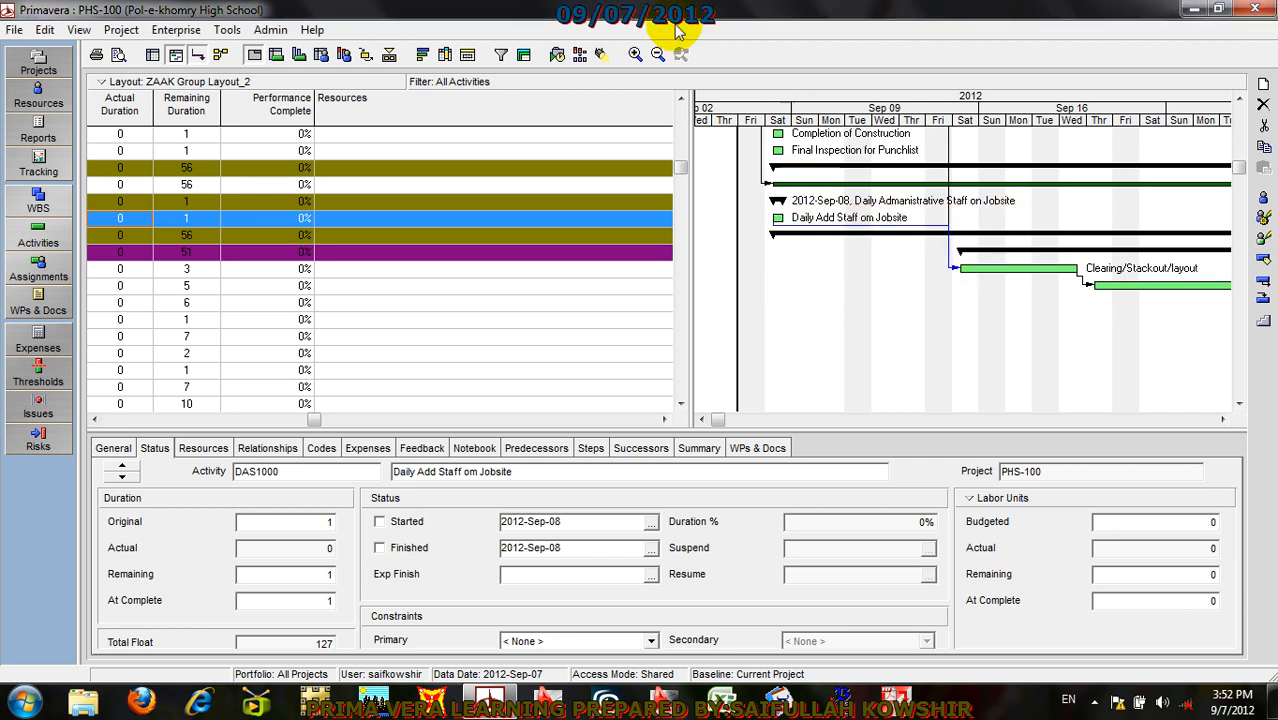
Step: Link Daily Add Staff om Jobsite to the finish of the activity at the end of the schedule and reschedule the project
left_click(657, 54)
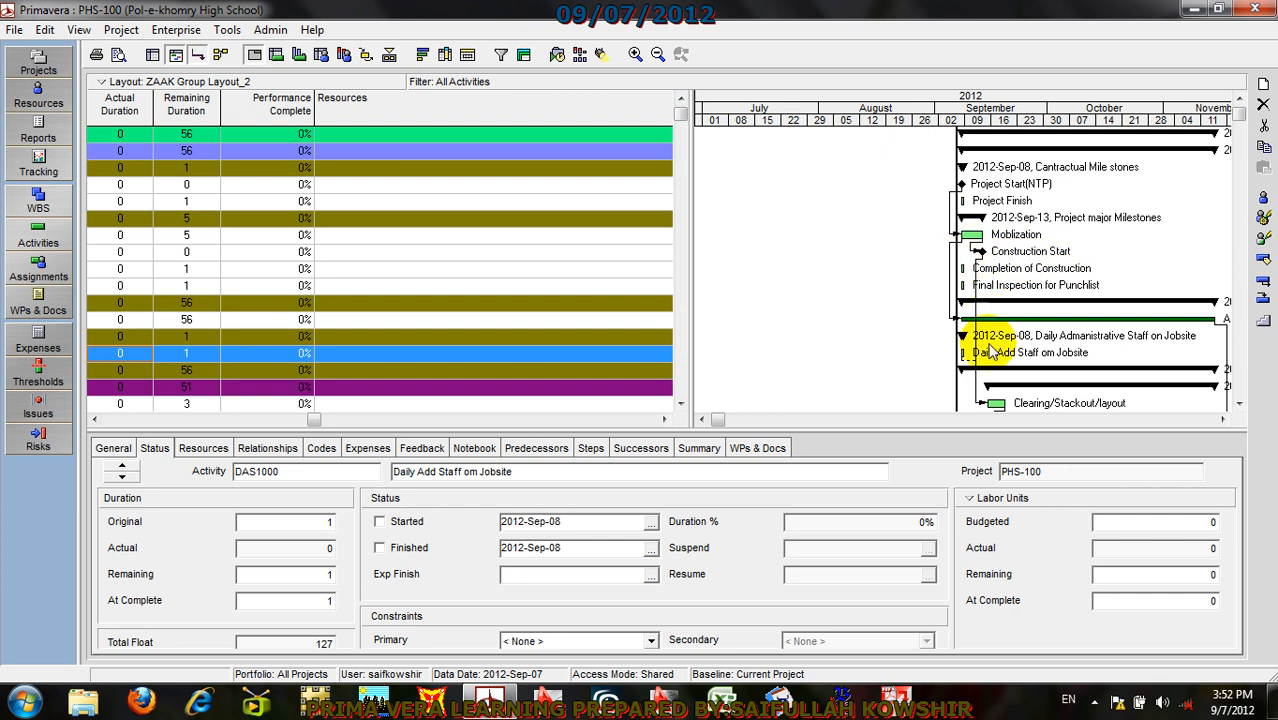
scroll(910, 330, "down", 3)
left_click_drag(962, 270, 1216, 266)
scroll(827, 228, "up", 4)
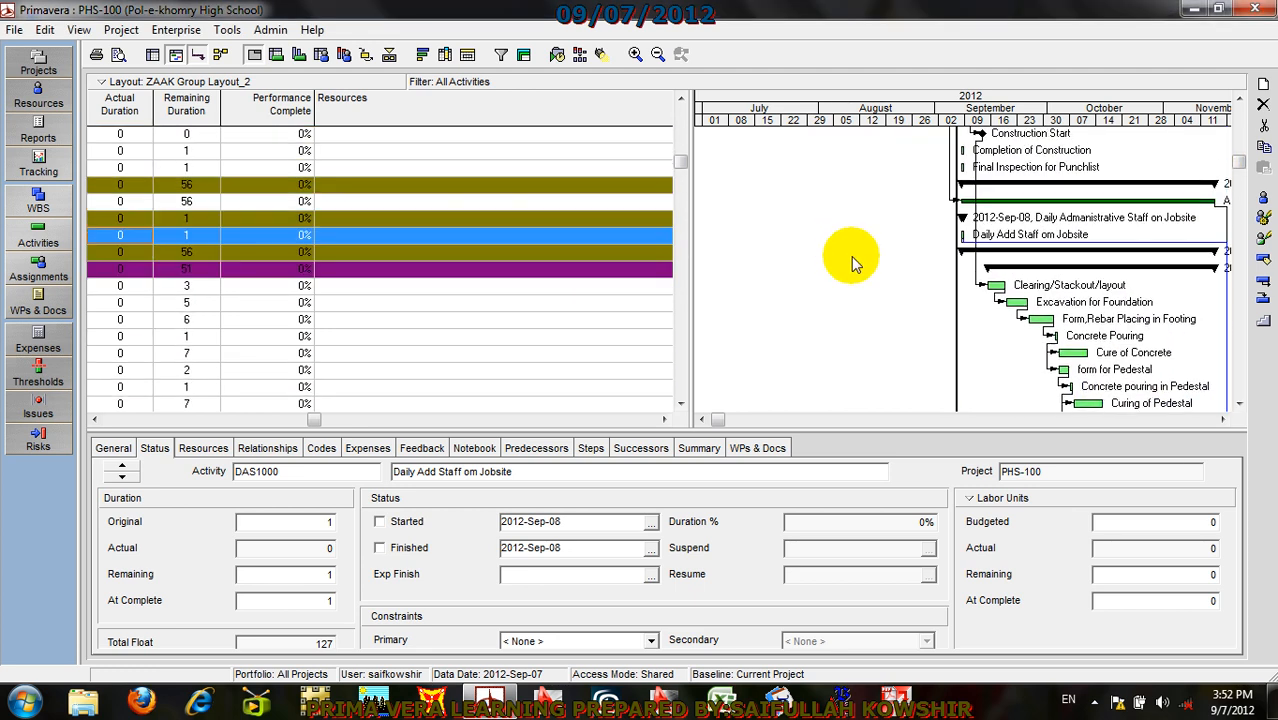
scroll(851, 256, "up", 2)
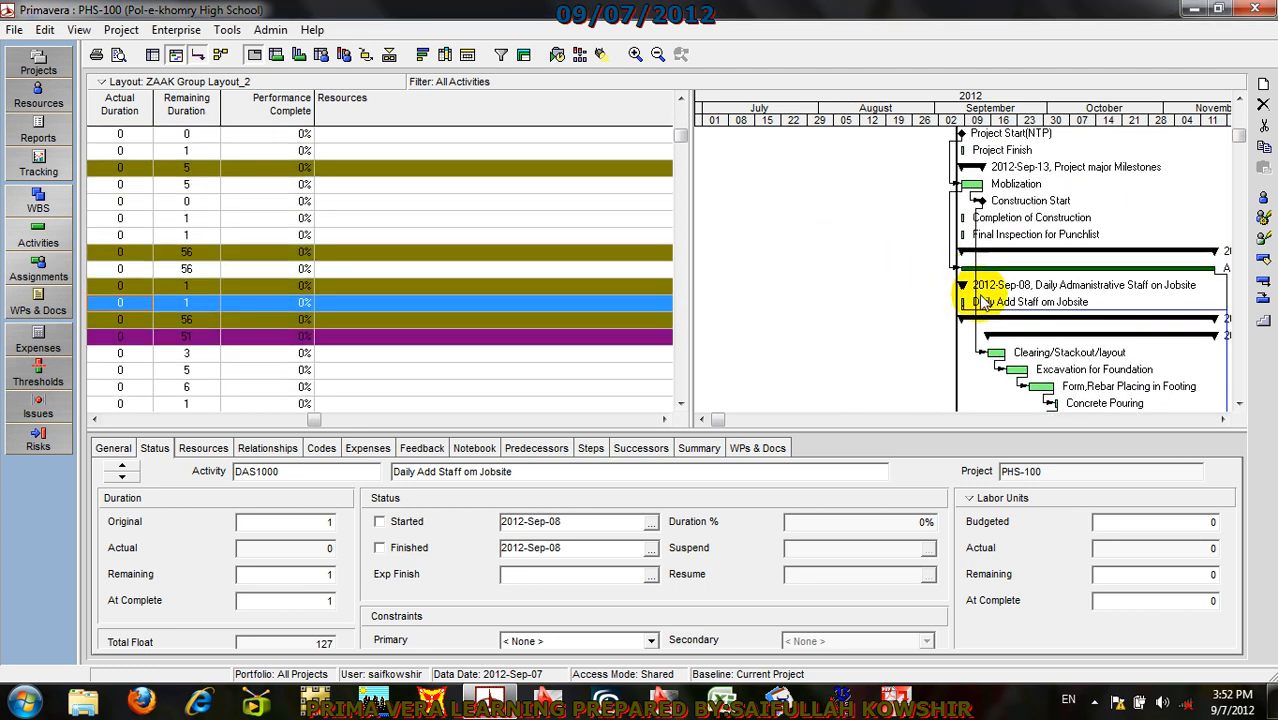
left_click(557, 54)
left_click(805, 314)
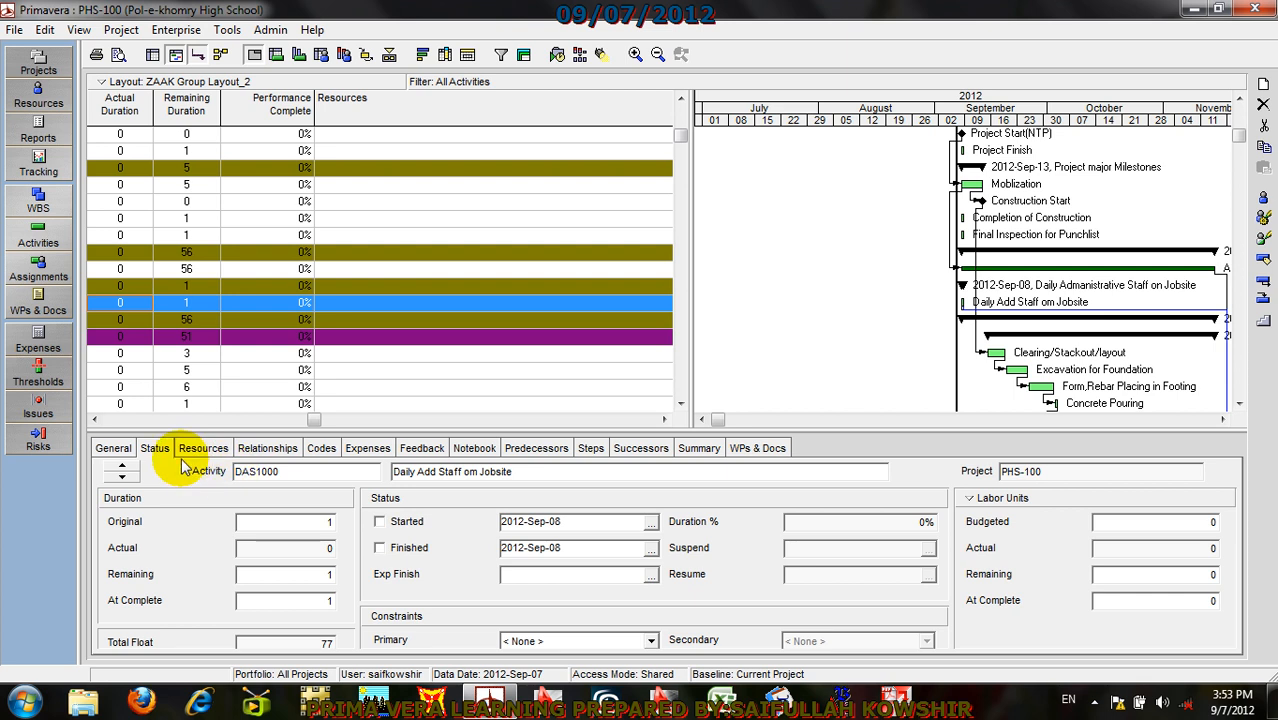
Step: Change the activity type of Daily Add Staff om Jobsite to Level of Effort and reschedule the project
left_click(113, 448)
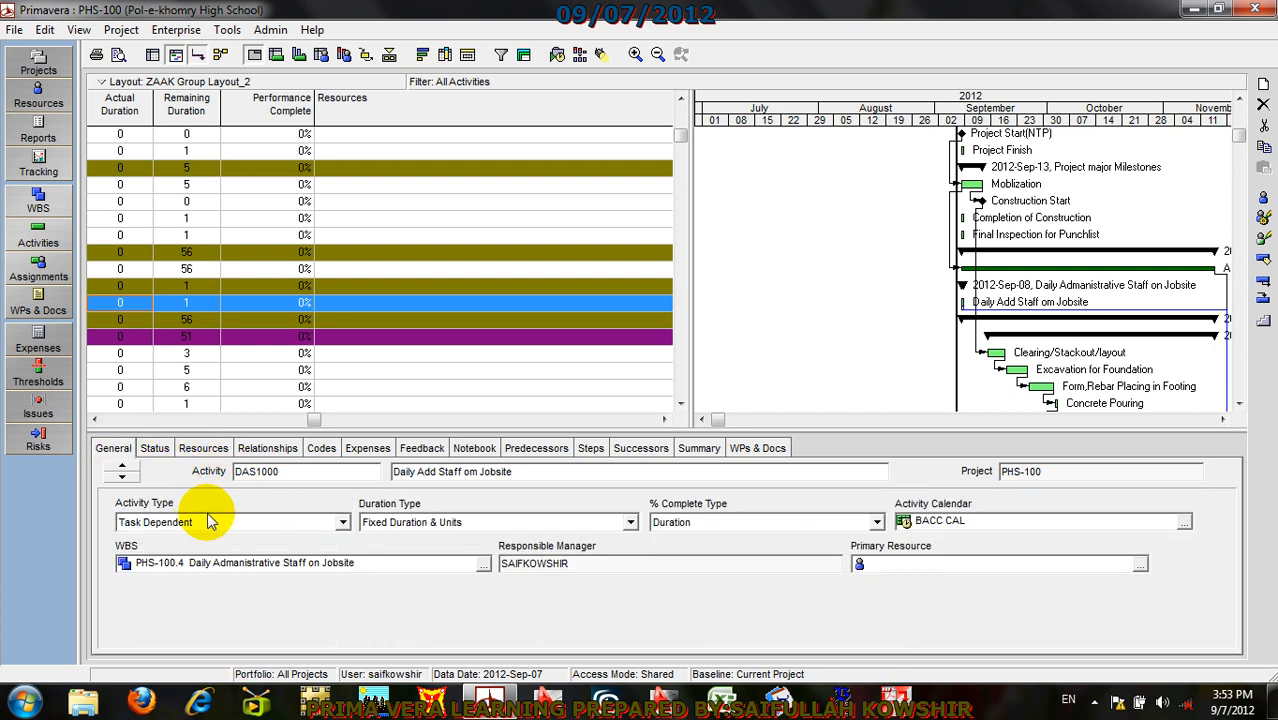
left_click(210, 521)
left_click(204, 551)
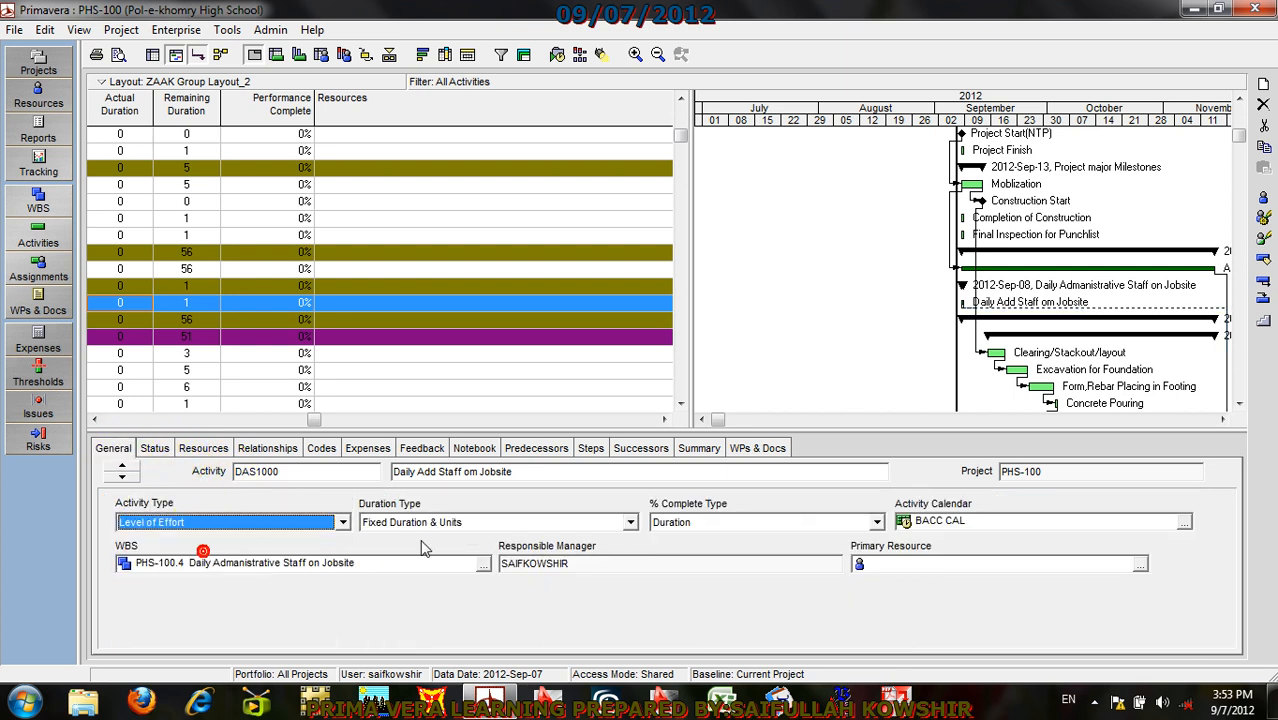
left_click(556, 56)
left_click(822, 305)
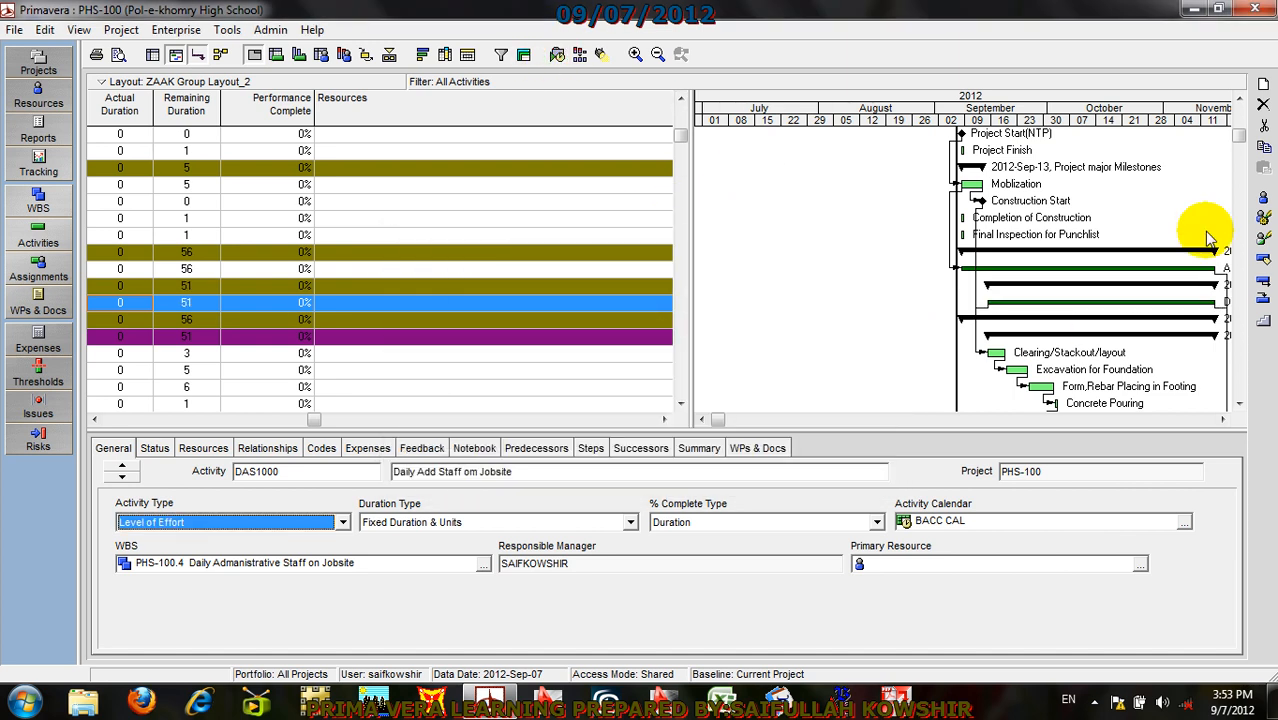
scroll(1161, 318, "down", 1)
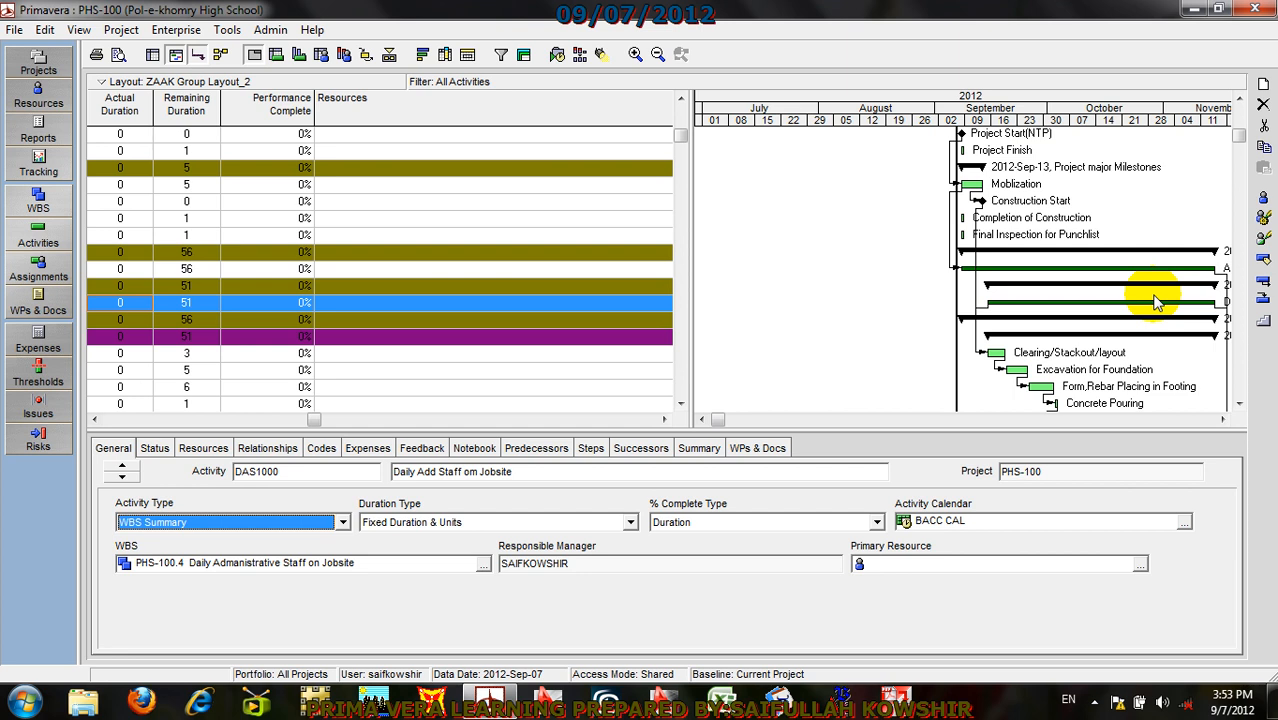
Step: Assign the labor resource with ID Admin to the Moblization activity
left_click(972, 186)
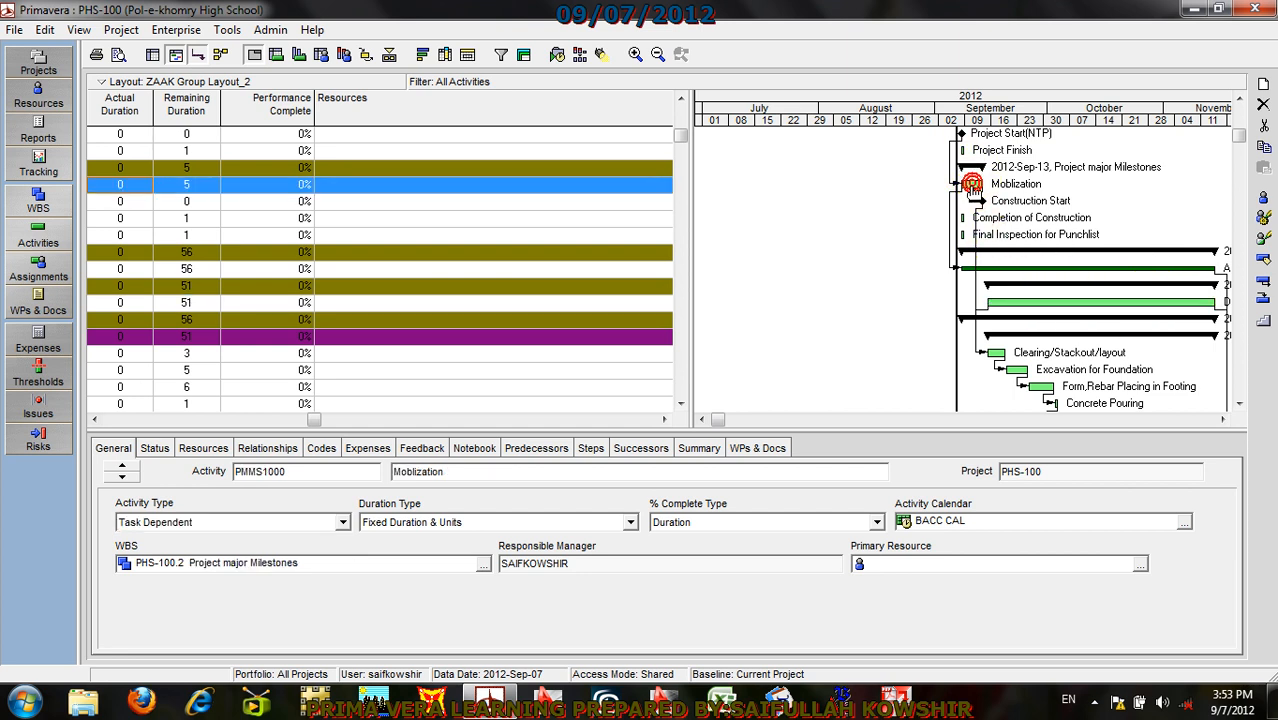
right_click(335, 190)
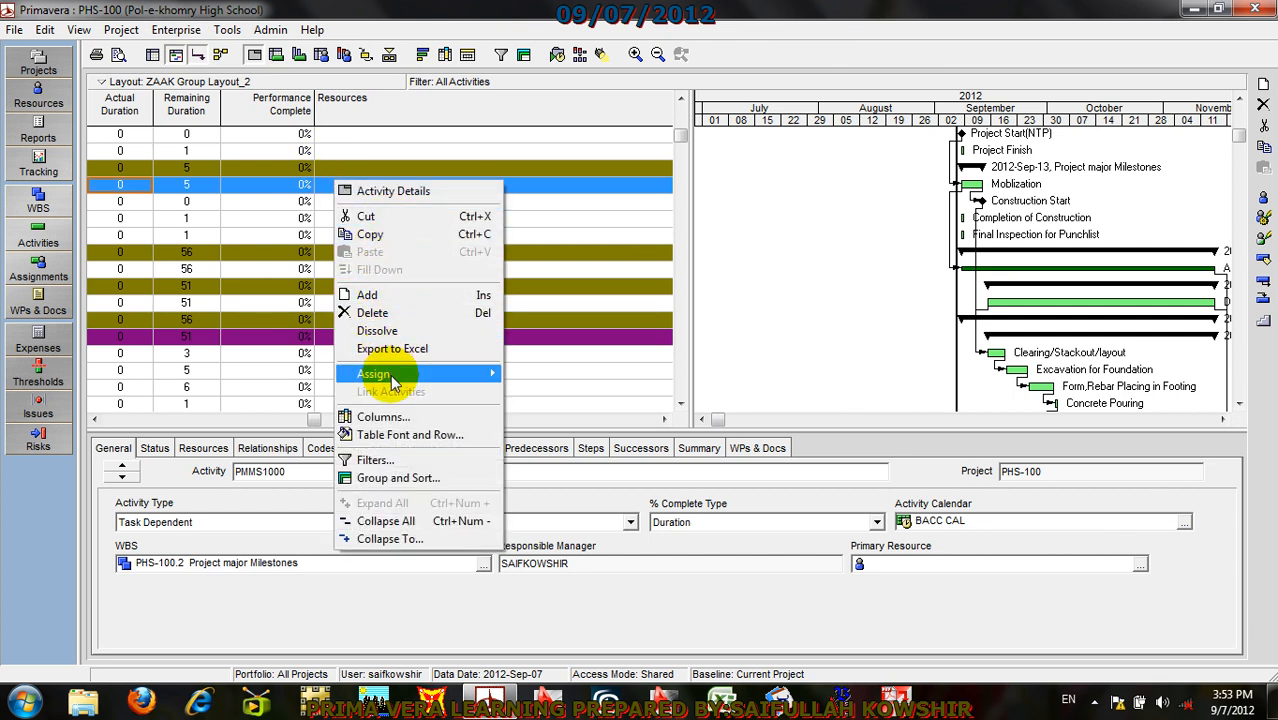
mouse_move(393, 380)
left_click(575, 375)
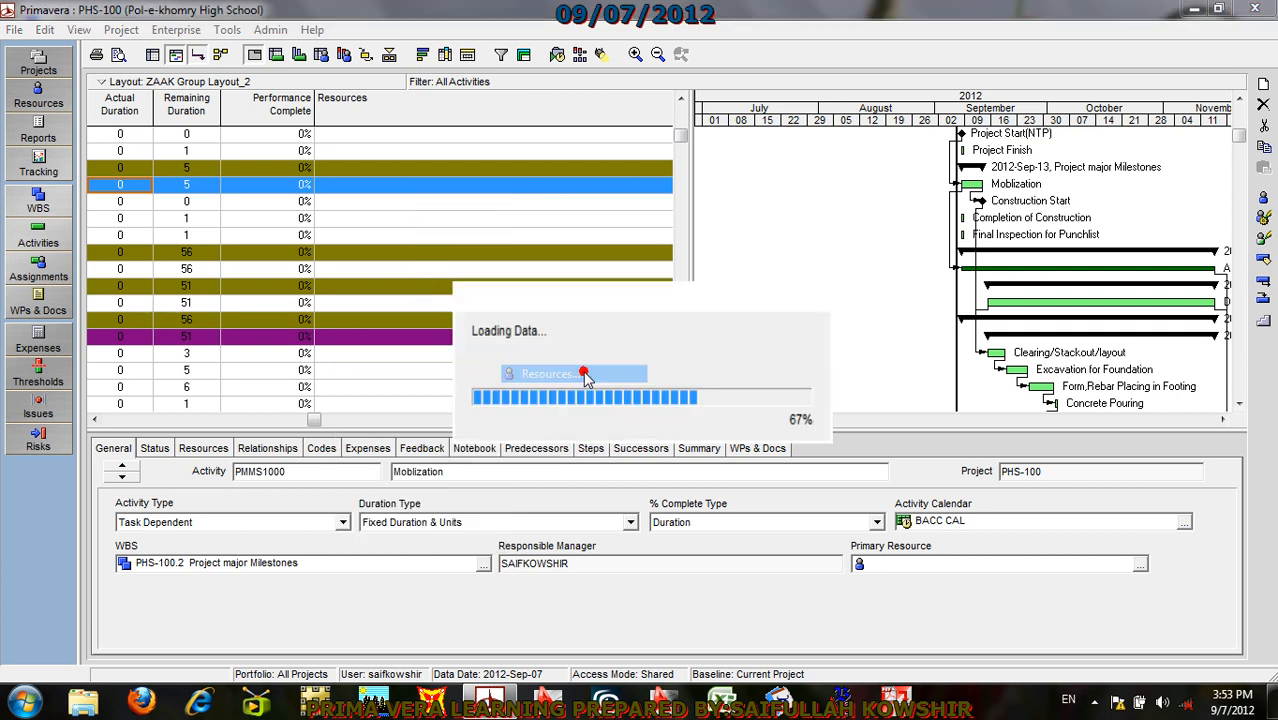
left_click_drag(512, 270, 677, 85)
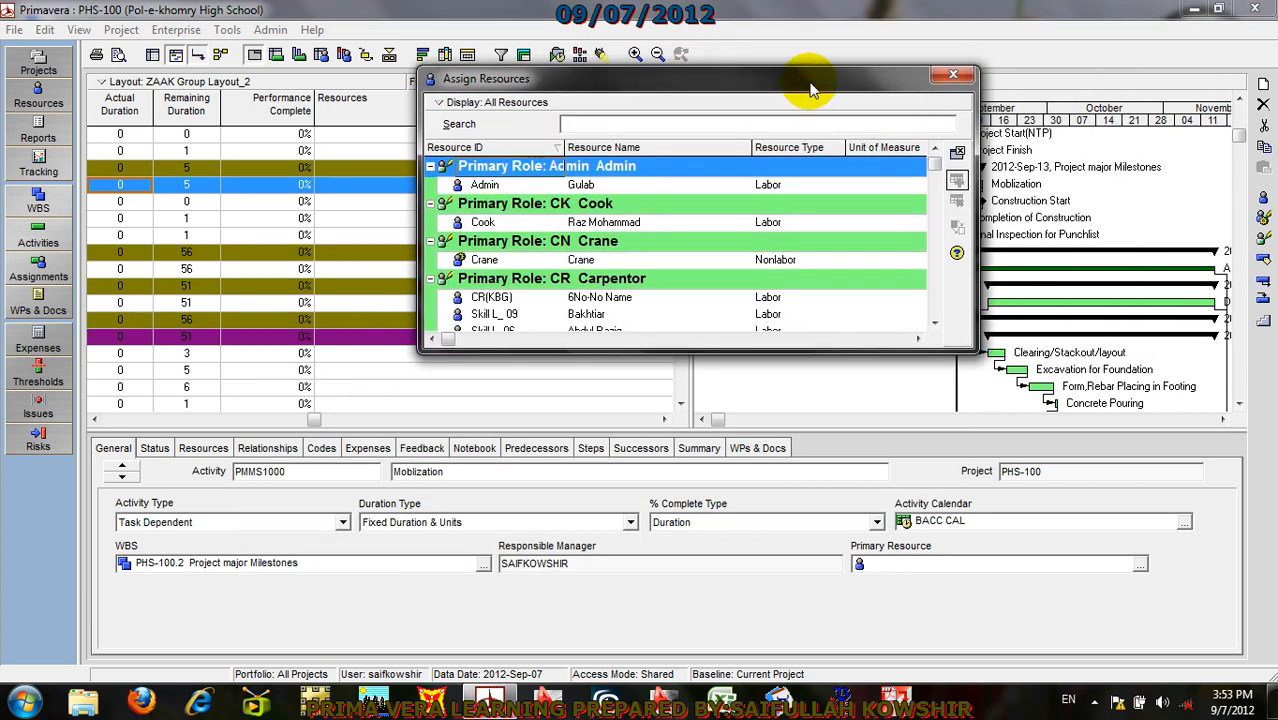
left_click(503, 188)
left_click(957, 180)
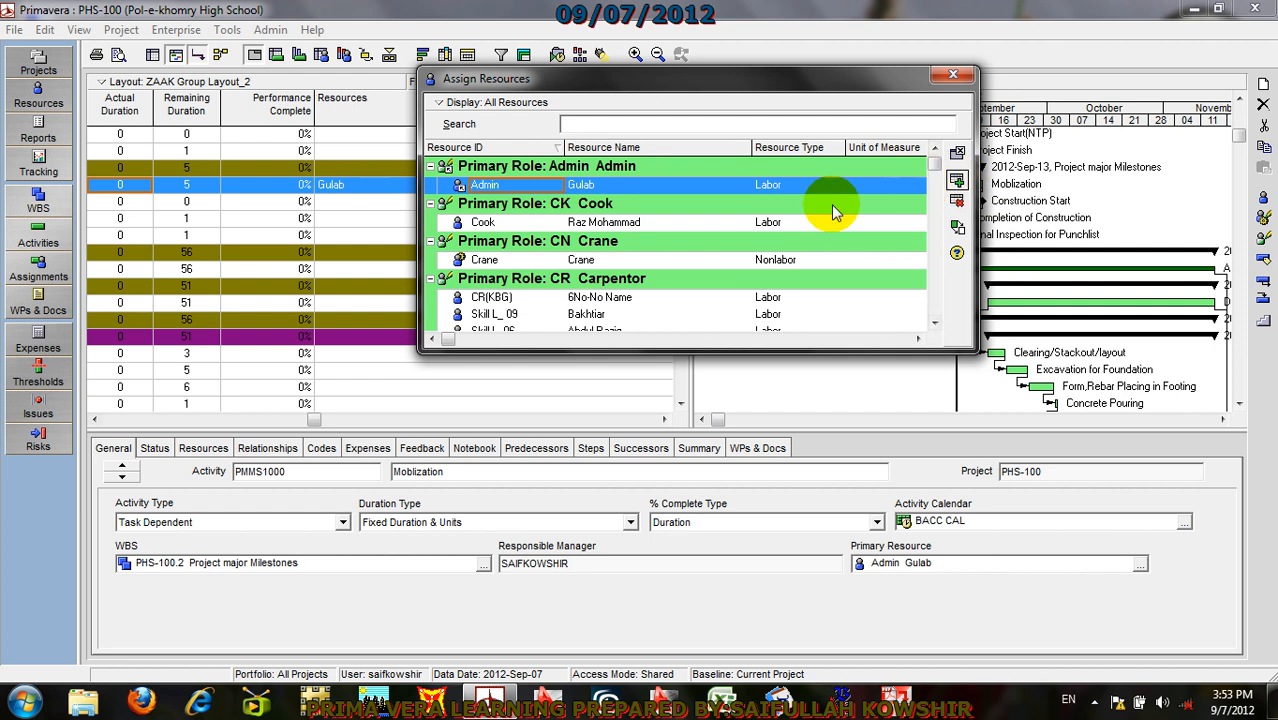
Step: Assign the Crane and the foreman resource Skill L_01 to the Moblization activity
left_click(636, 259)
left_click(957, 181)
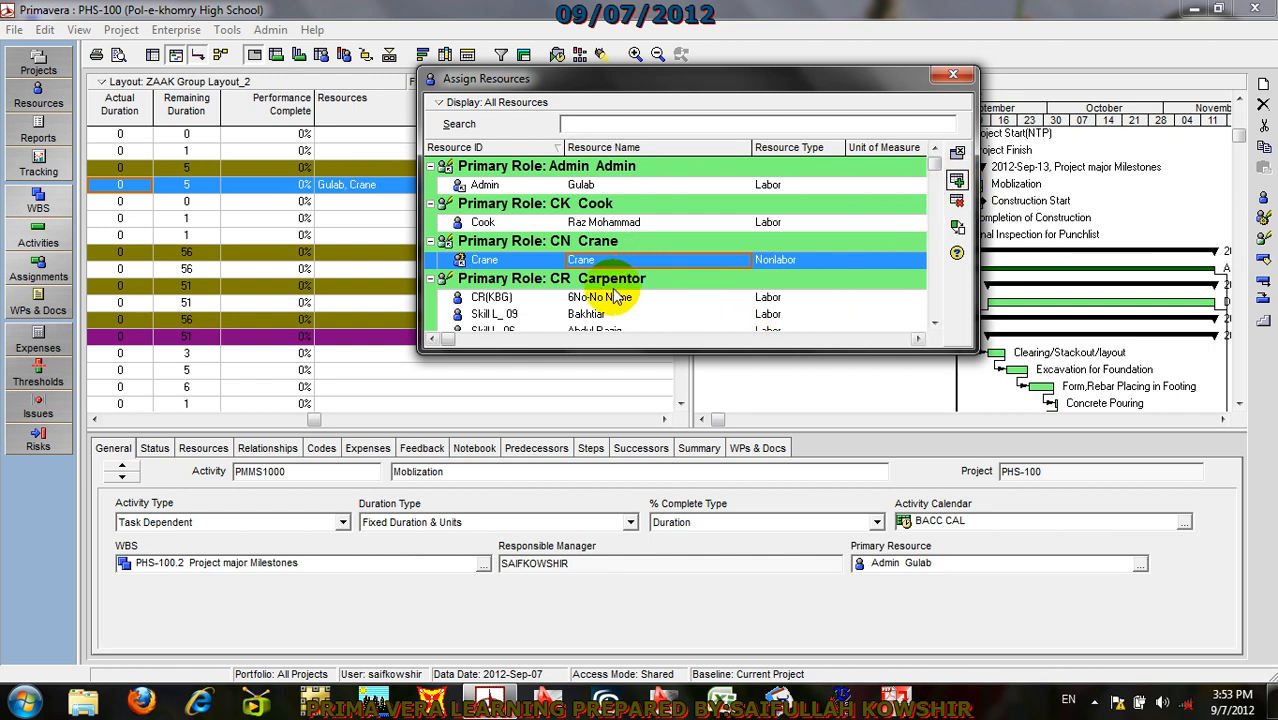
left_click_drag(934, 164, 925, 199)
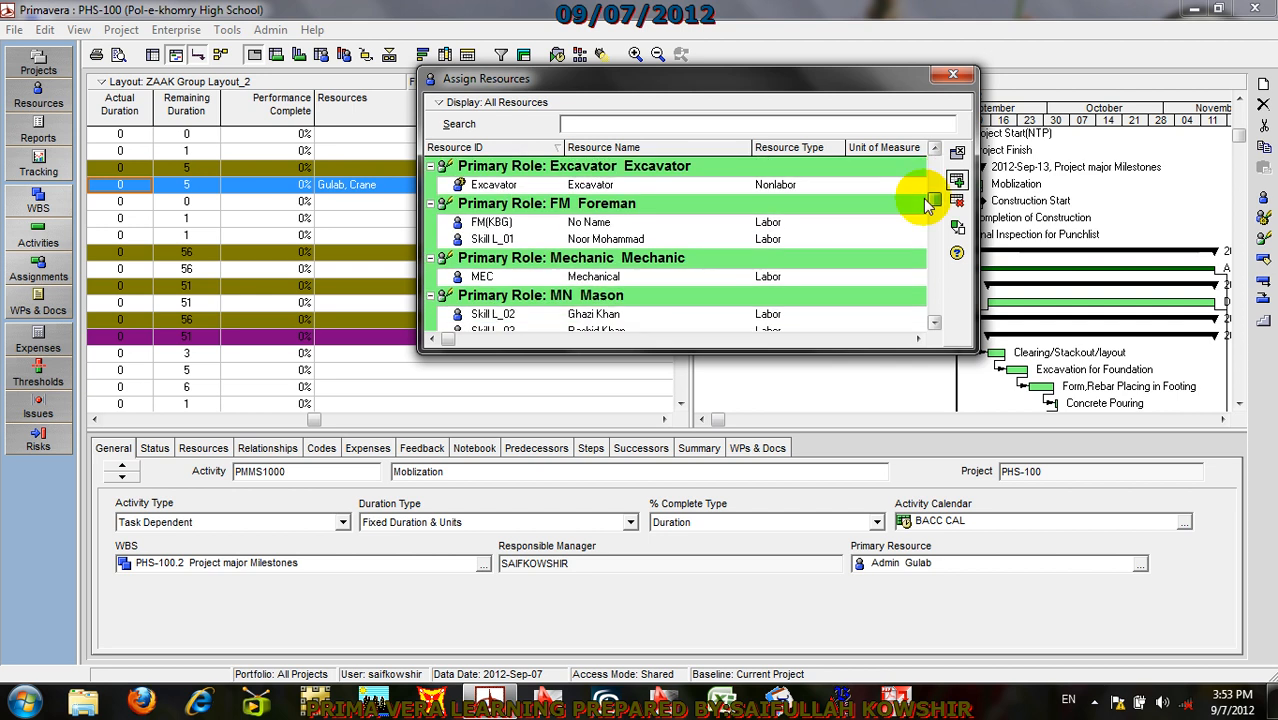
left_click(616, 242)
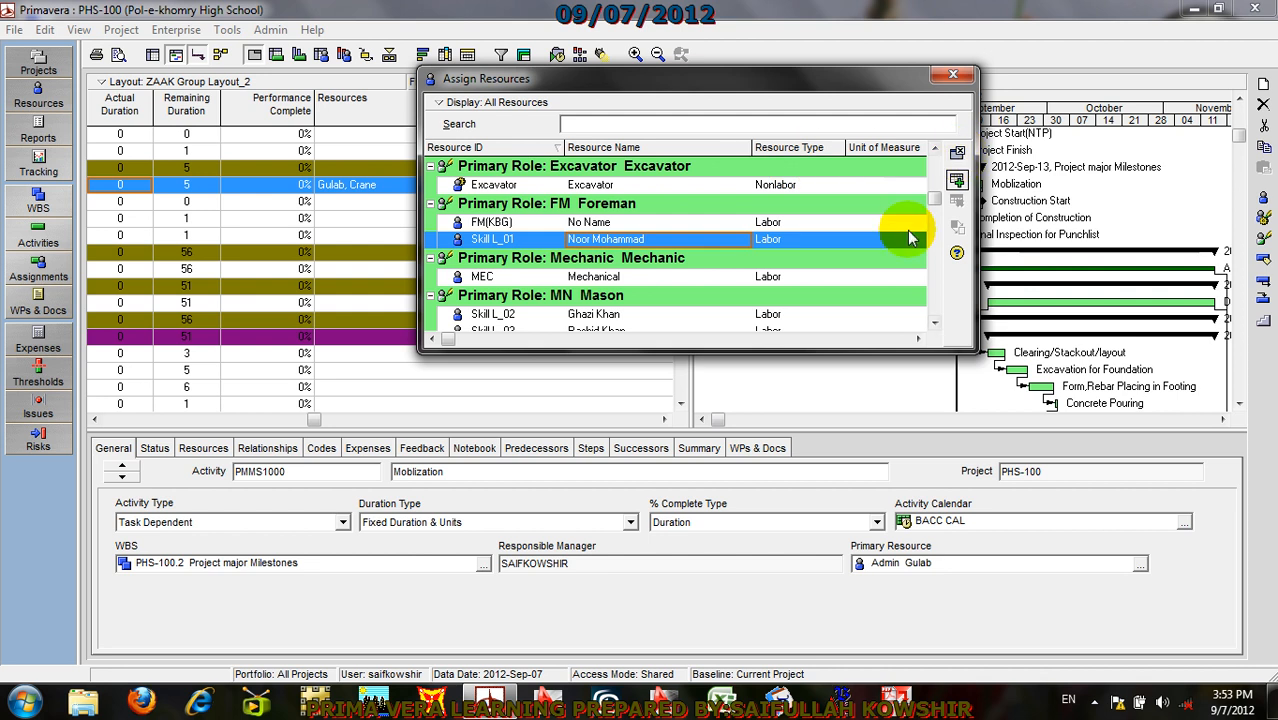
Step: Assign the four unskilled labor resources Unskill L_01 through Unskill L_04 to the Moblization activity
left_click(932, 318)
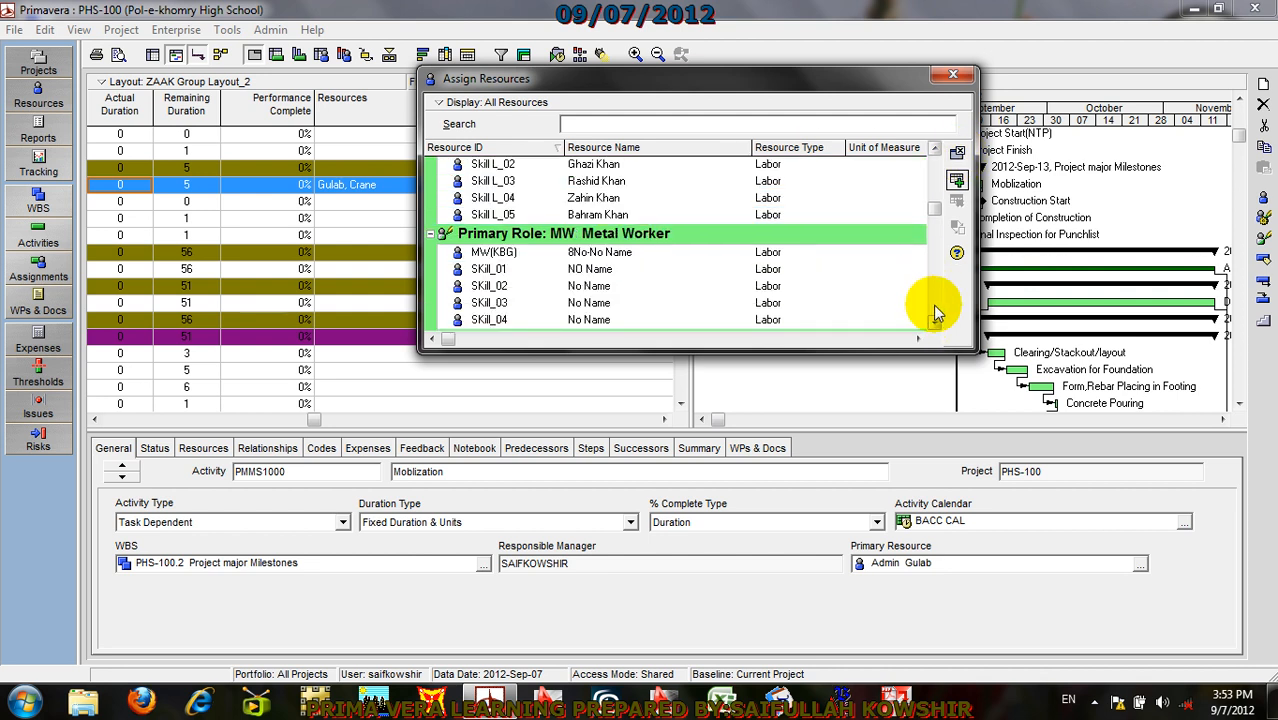
left_click(932, 312)
left_click(933, 312)
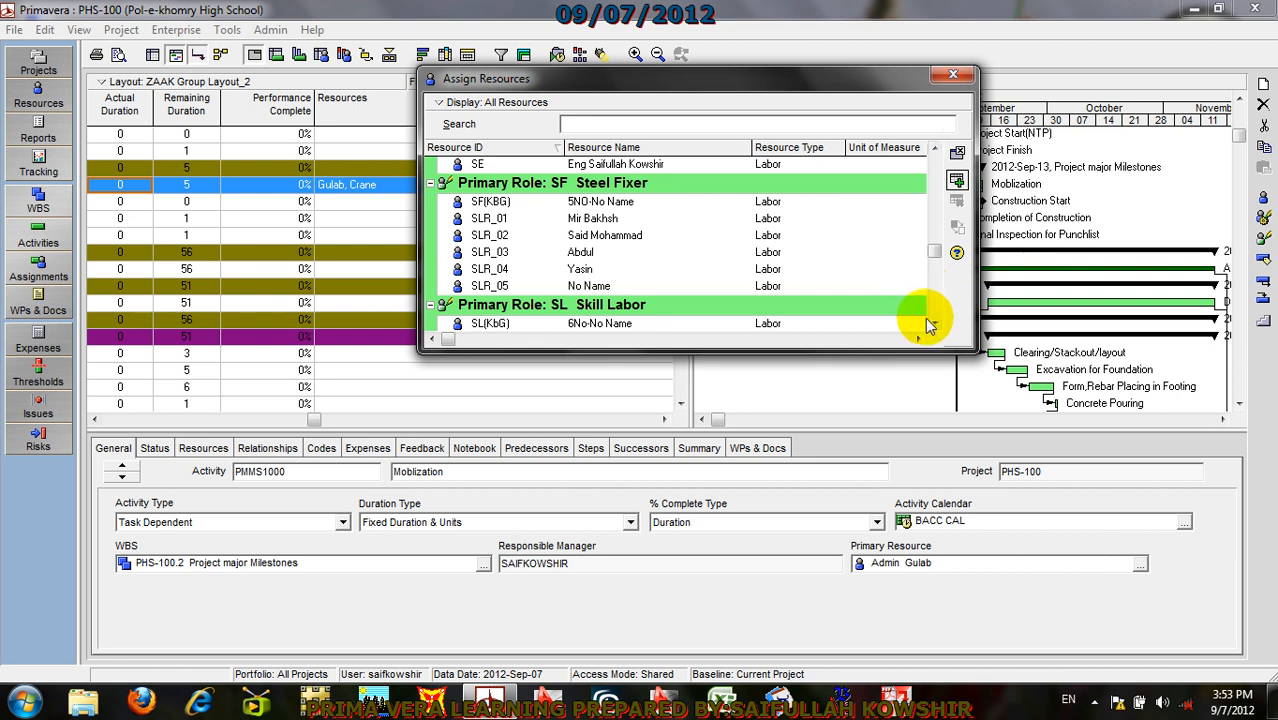
left_click(933, 323)
left_click(932, 320)
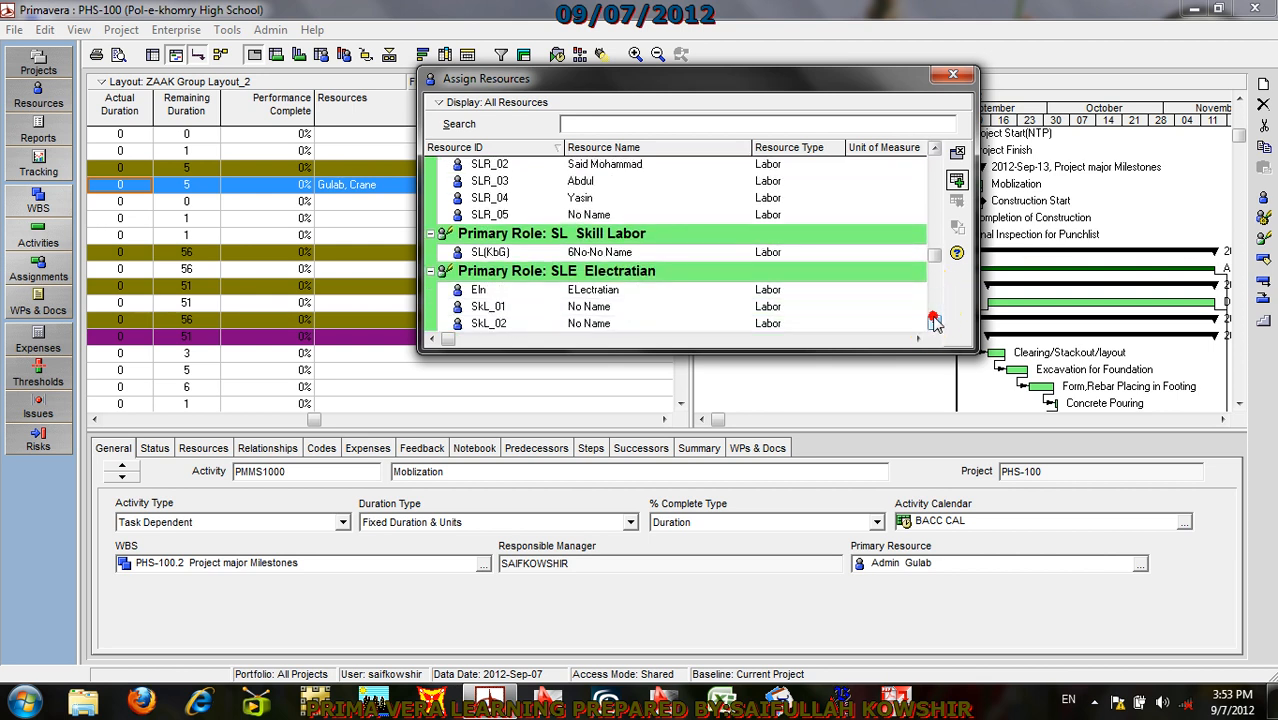
left_click(933, 323)
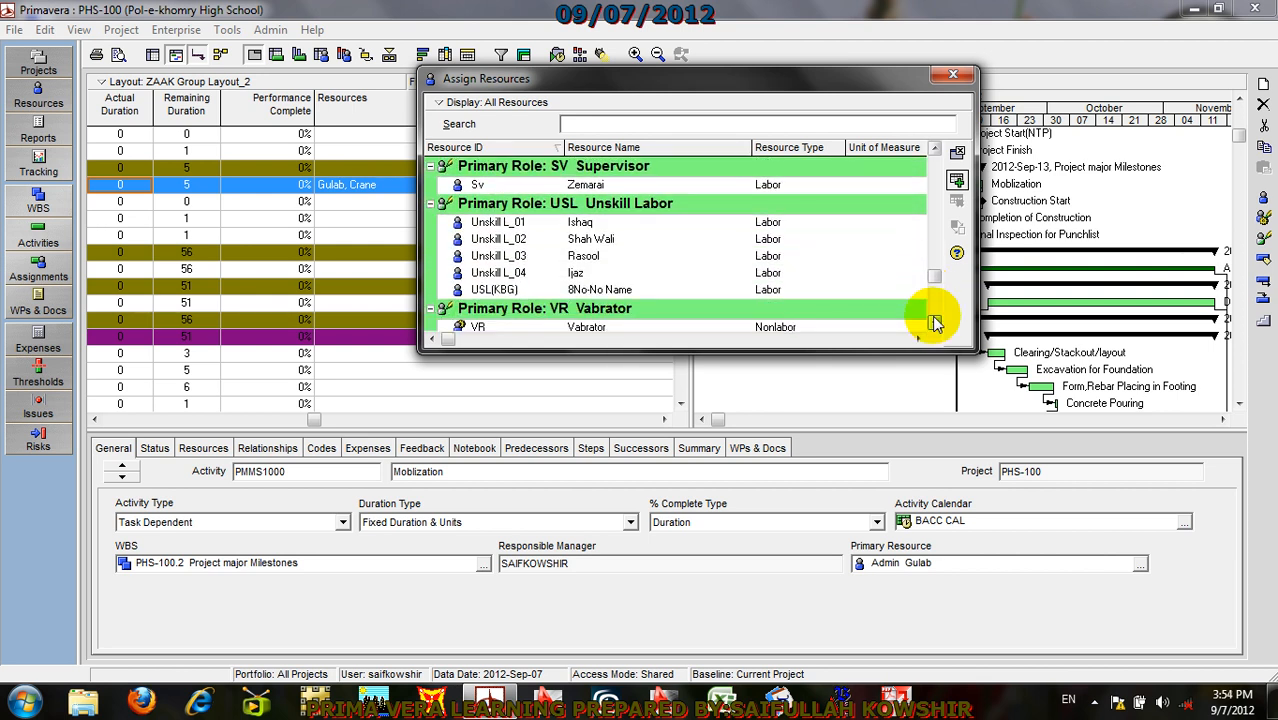
left_click(935, 322)
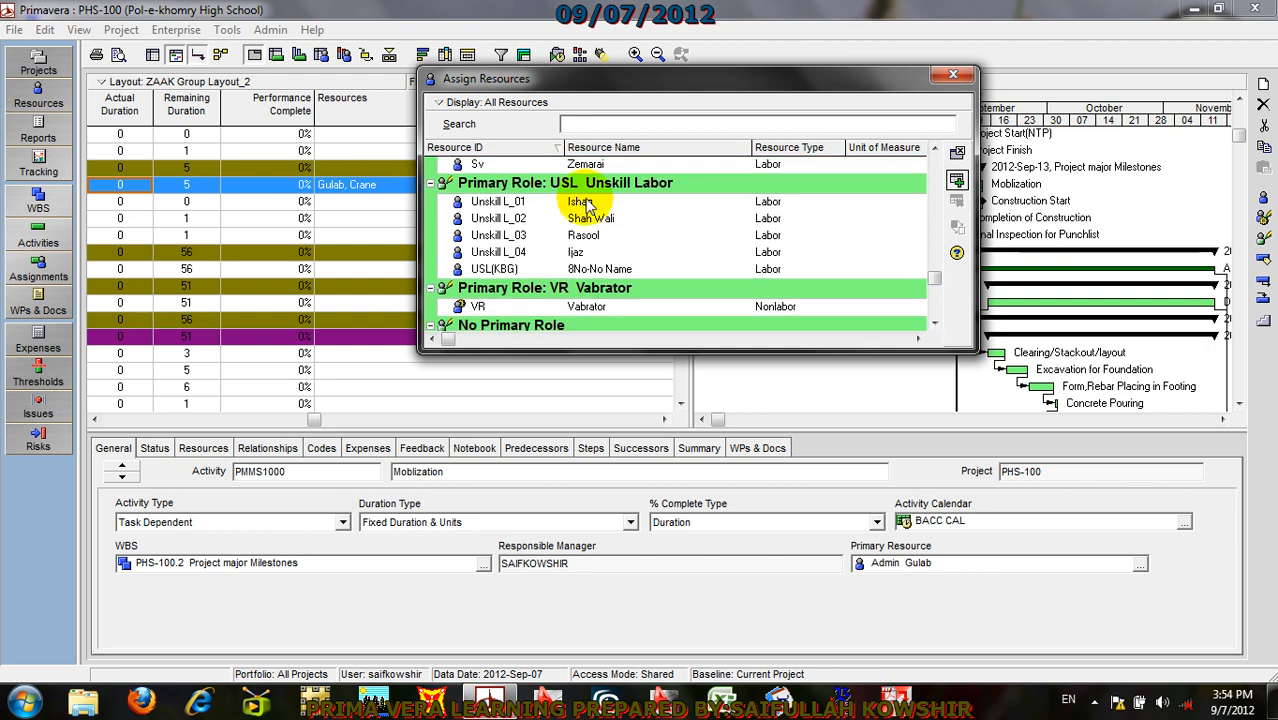
left_click_drag(588, 203, 592, 256)
left_click(955, 181)
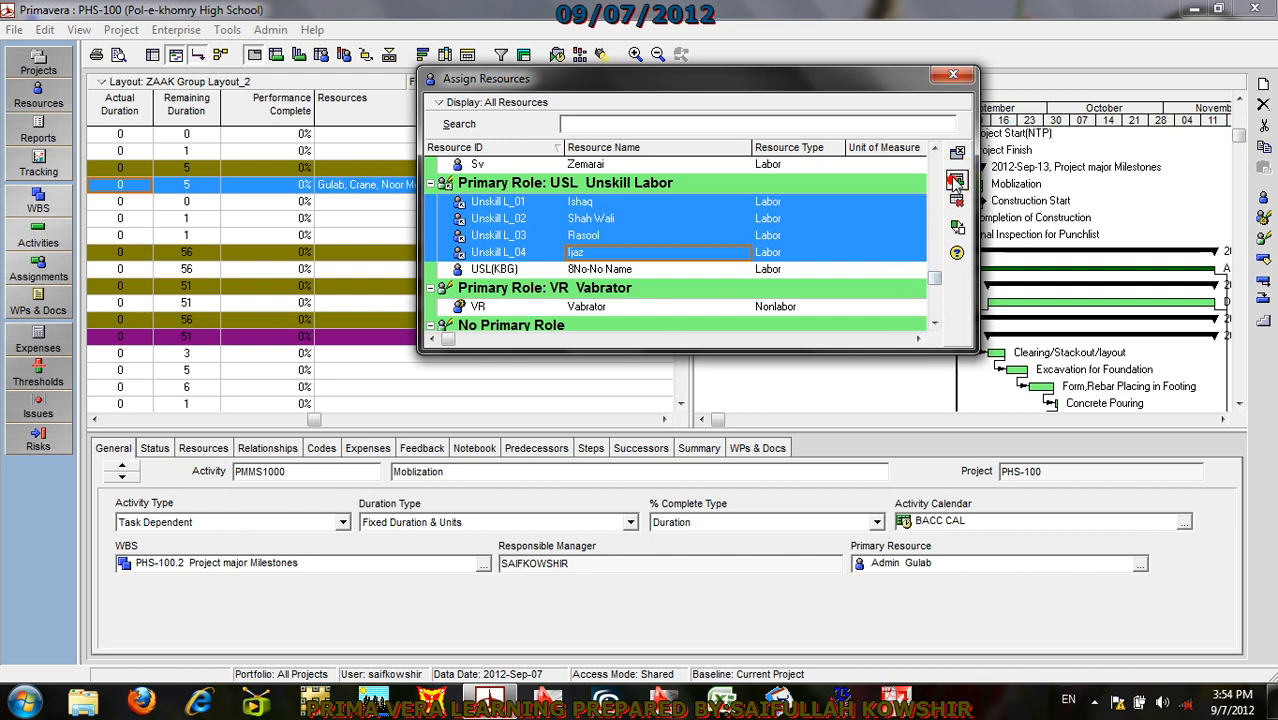
Step: Search the resources for "t" and assign the Truck (TRK) to the Moblization activity
left_click(935, 323)
left_click(935, 323)
left_click(933, 322)
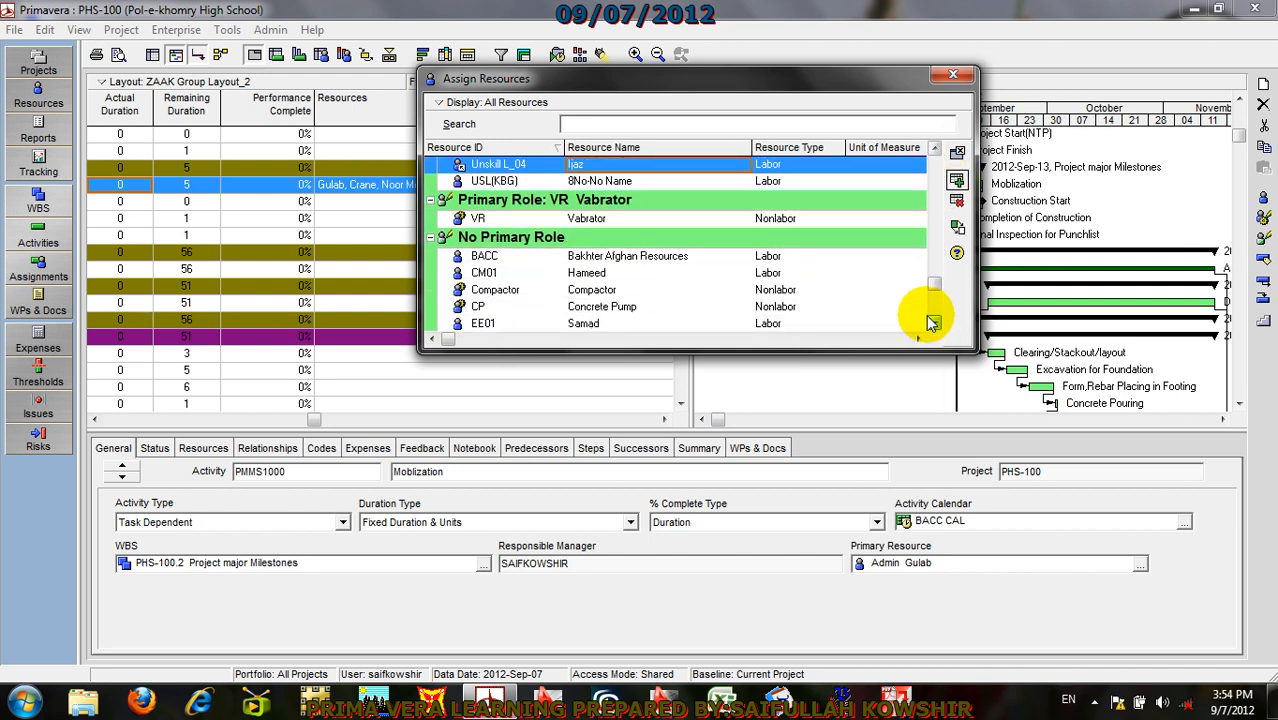
left_click(925, 312)
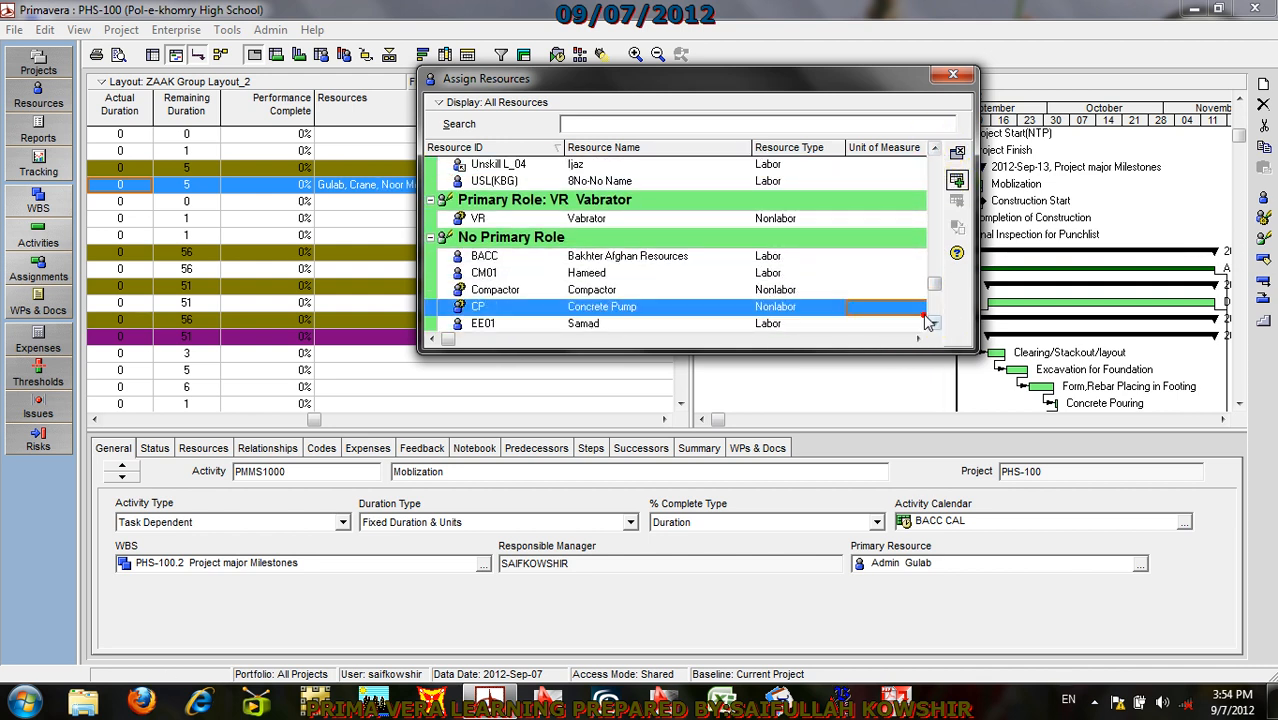
left_click(624, 123)
type("t")
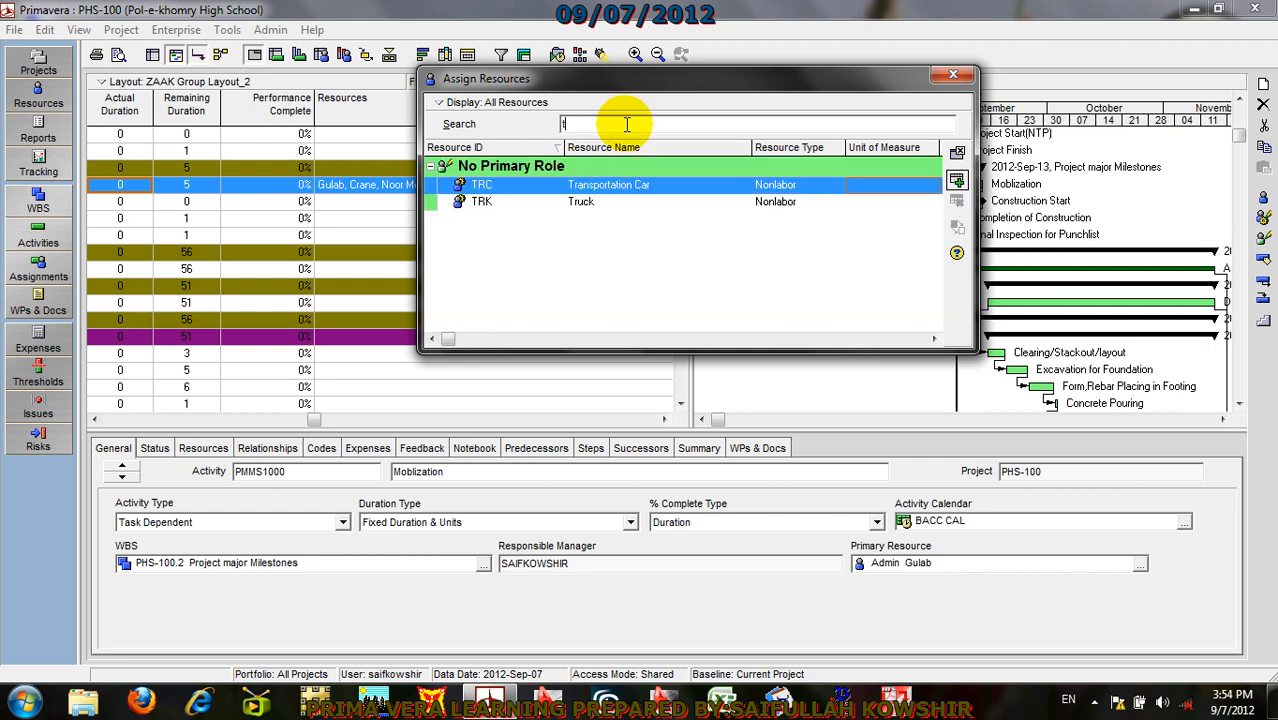
left_click(621, 201)
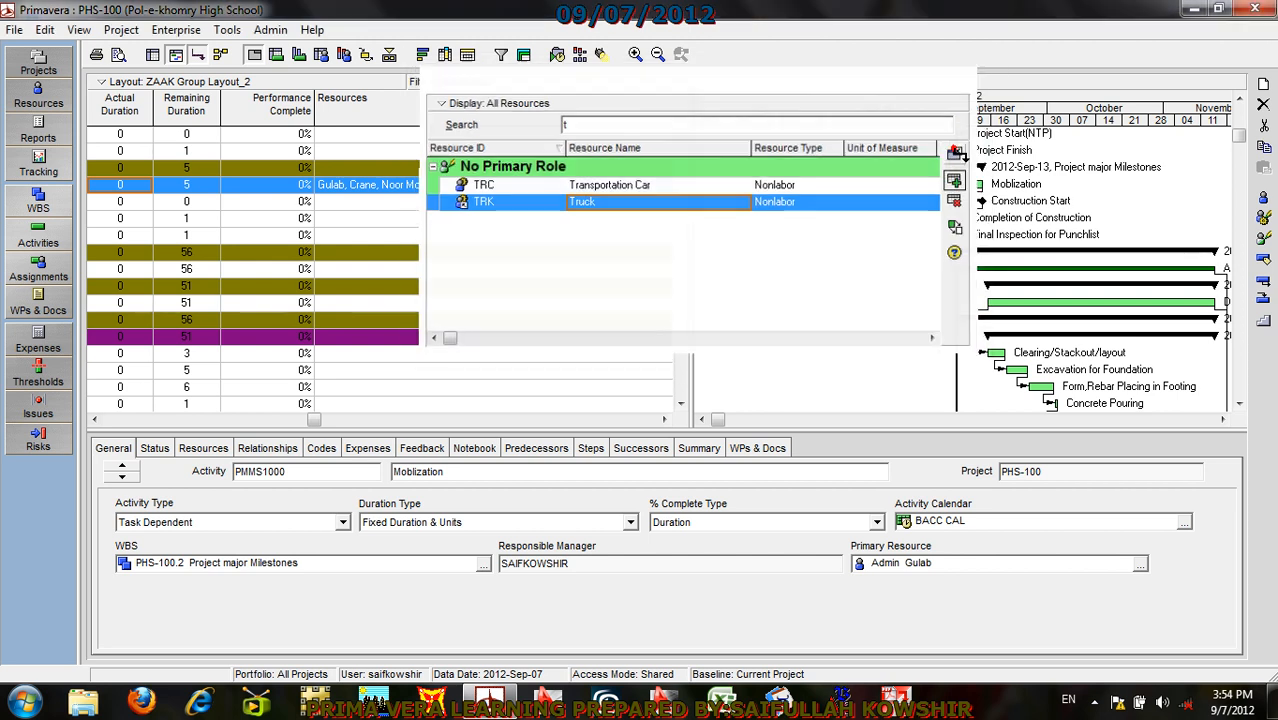
Step: Search the resources for "sa" and assign the labor resource EE01 to the Daily Add Staff om Jobsite activity
left_click(957, 152)
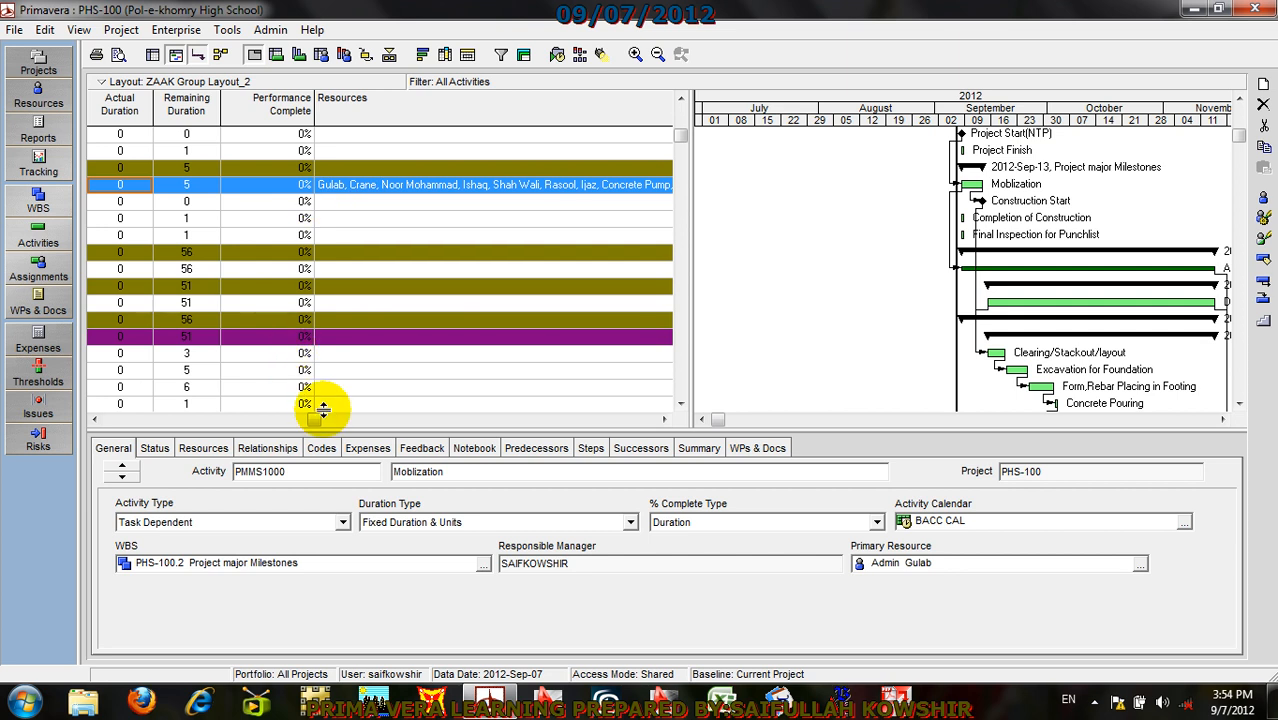
left_click_drag(316, 420, 183, 422)
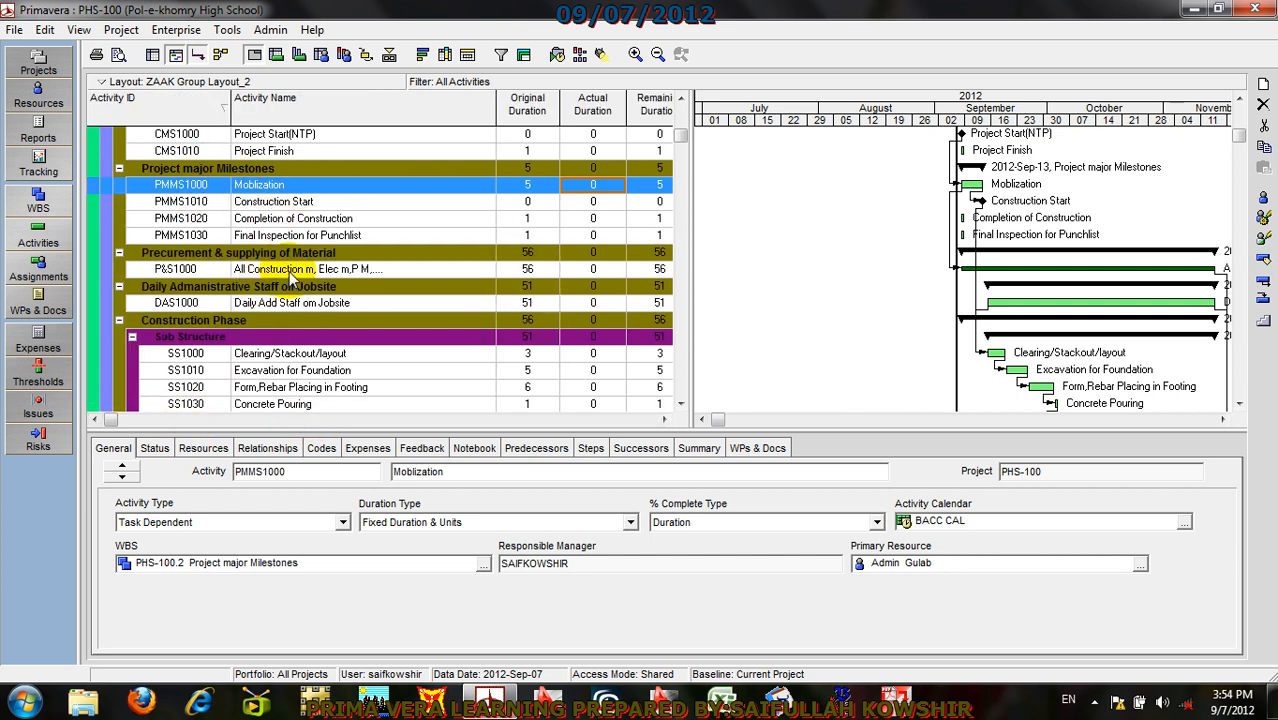
left_click(285, 306)
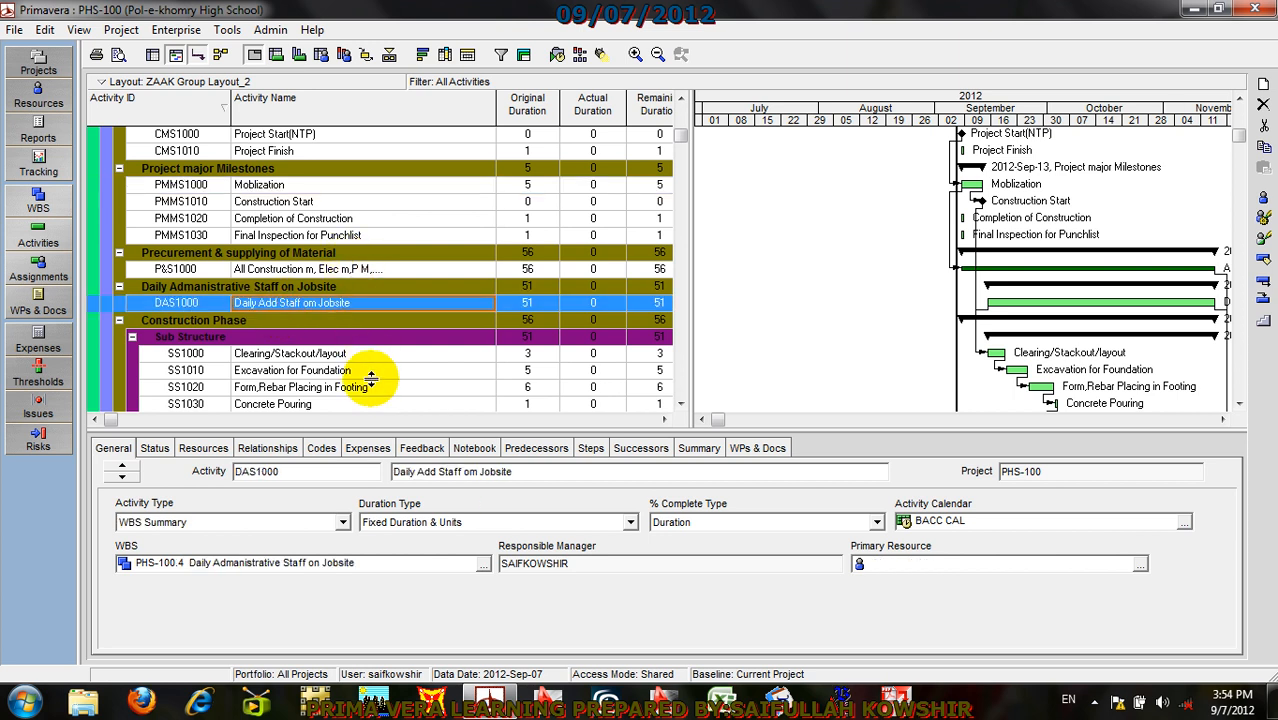
right_click(303, 300)
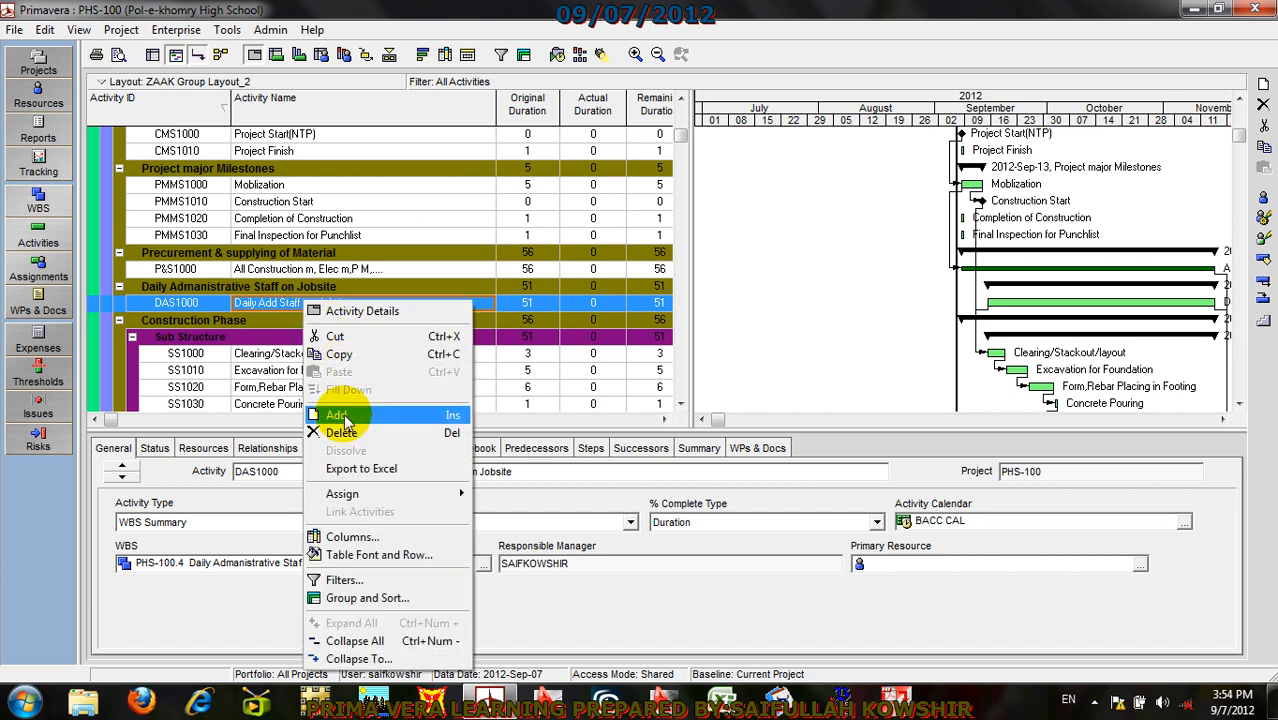
mouse_move(385, 494)
left_click(497, 497)
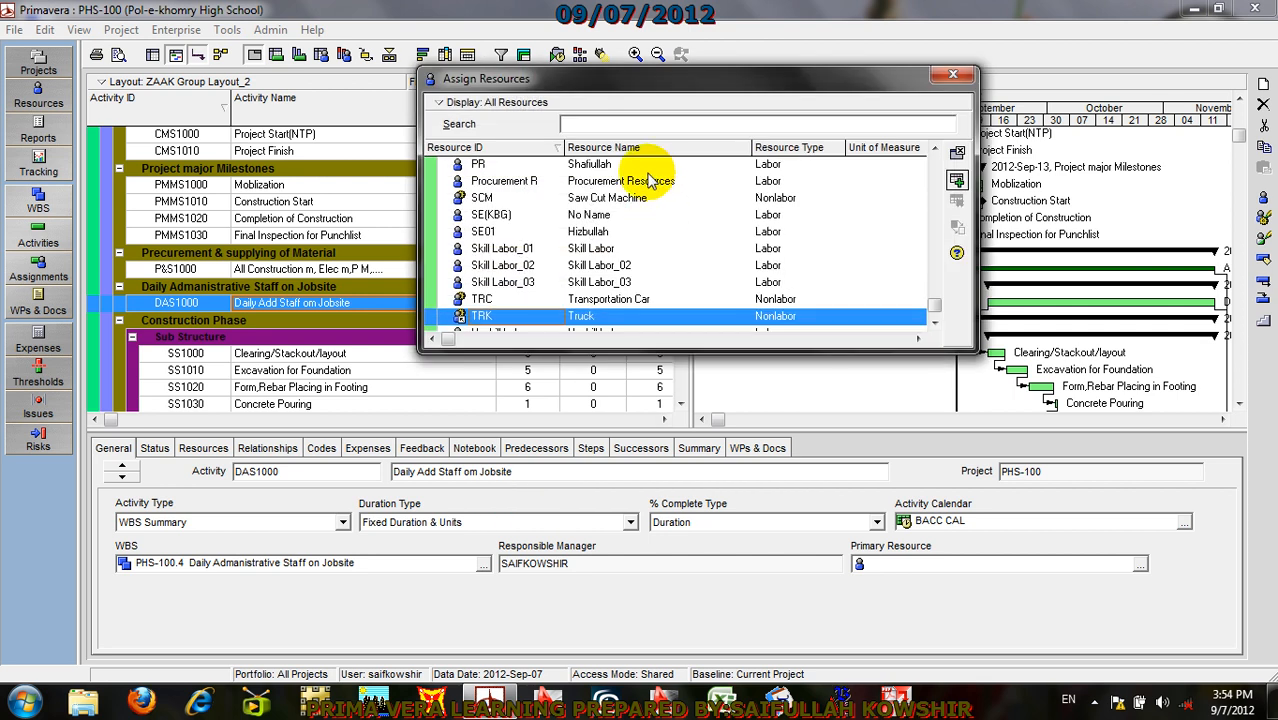
type("sa")
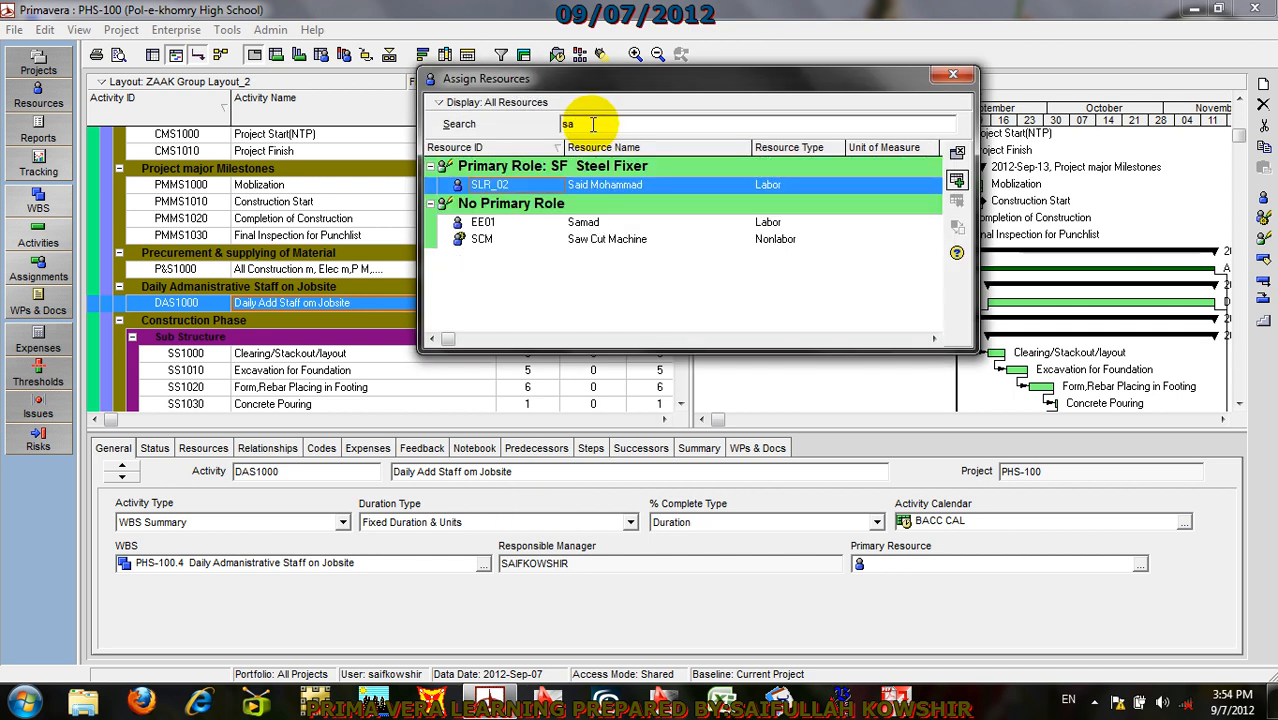
left_click(635, 228)
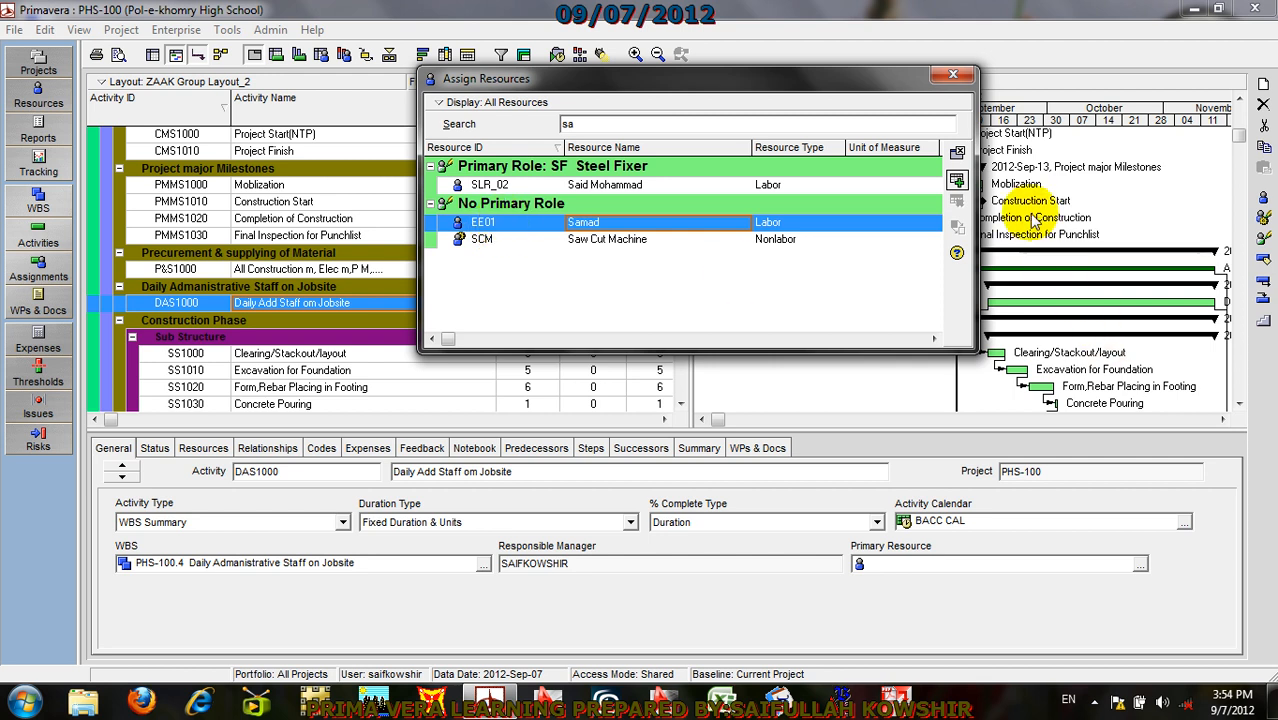
left_click(957, 180)
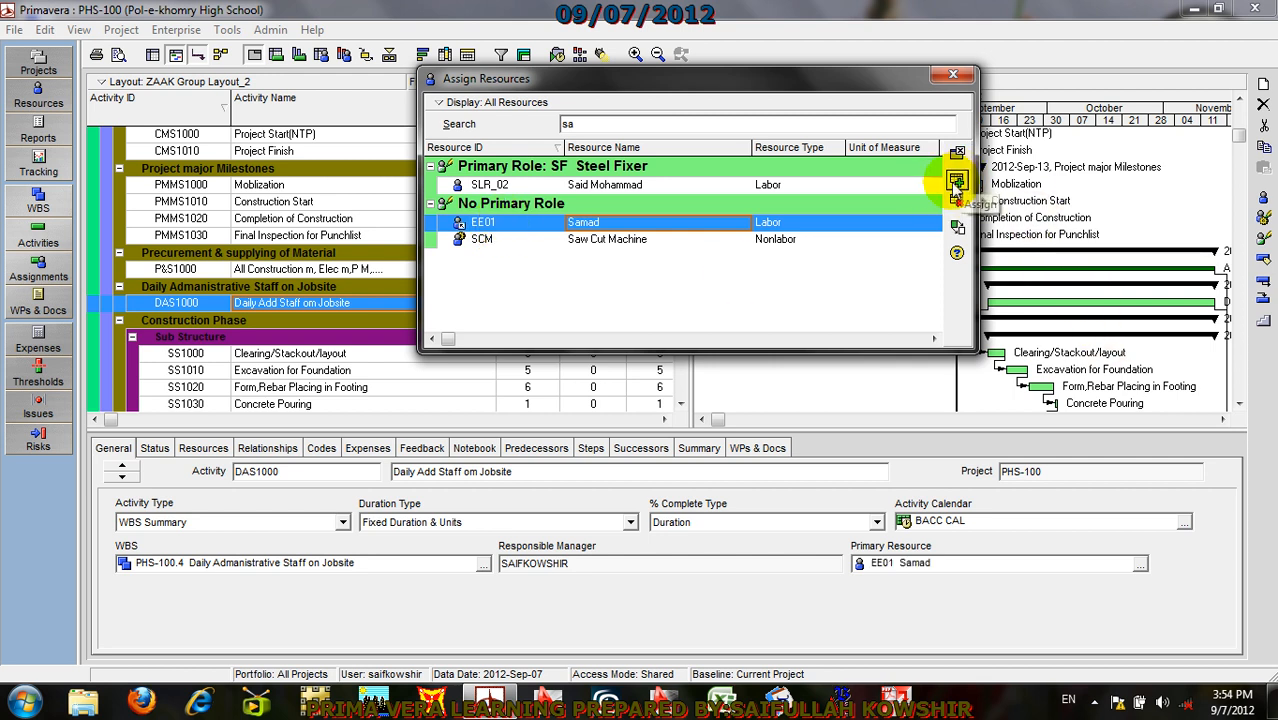
Step: Search the resources for "En" and assign the project manager PM and site engineer SE to the daily staff activity
double_click(595, 123)
type("sai")
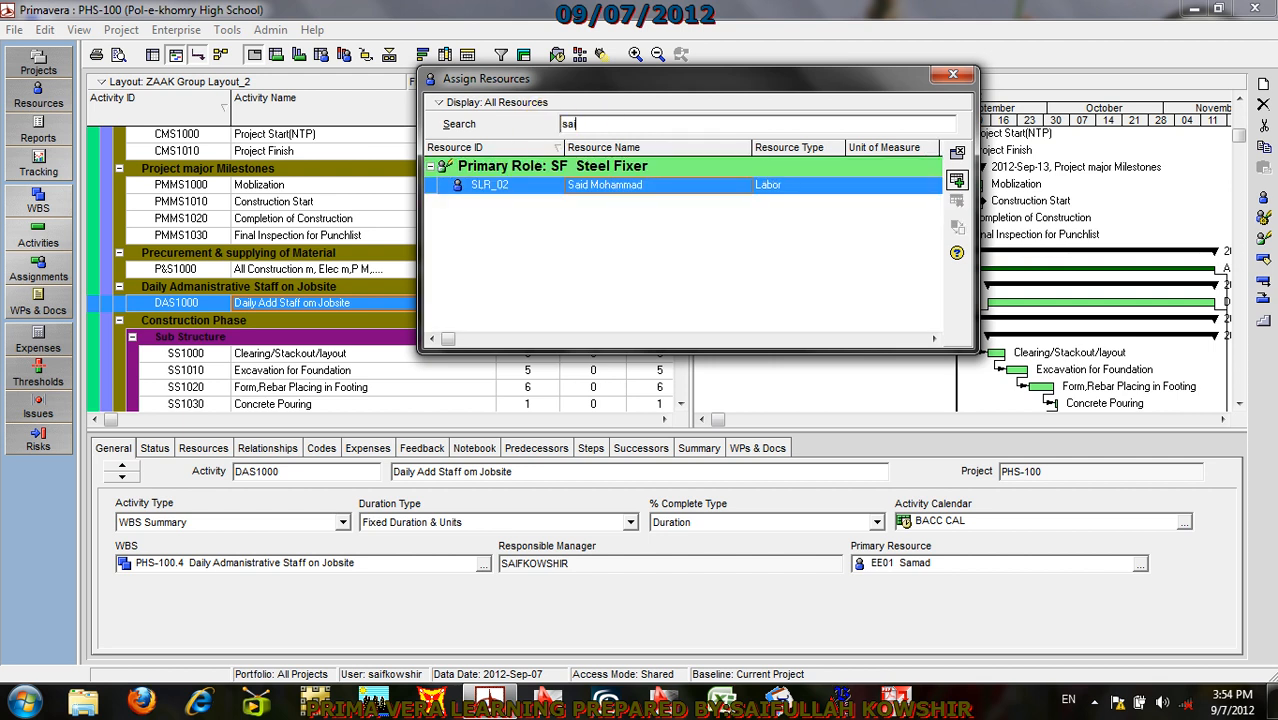
key("BackSpace")
key("BackSpace")
key("BackSpace")
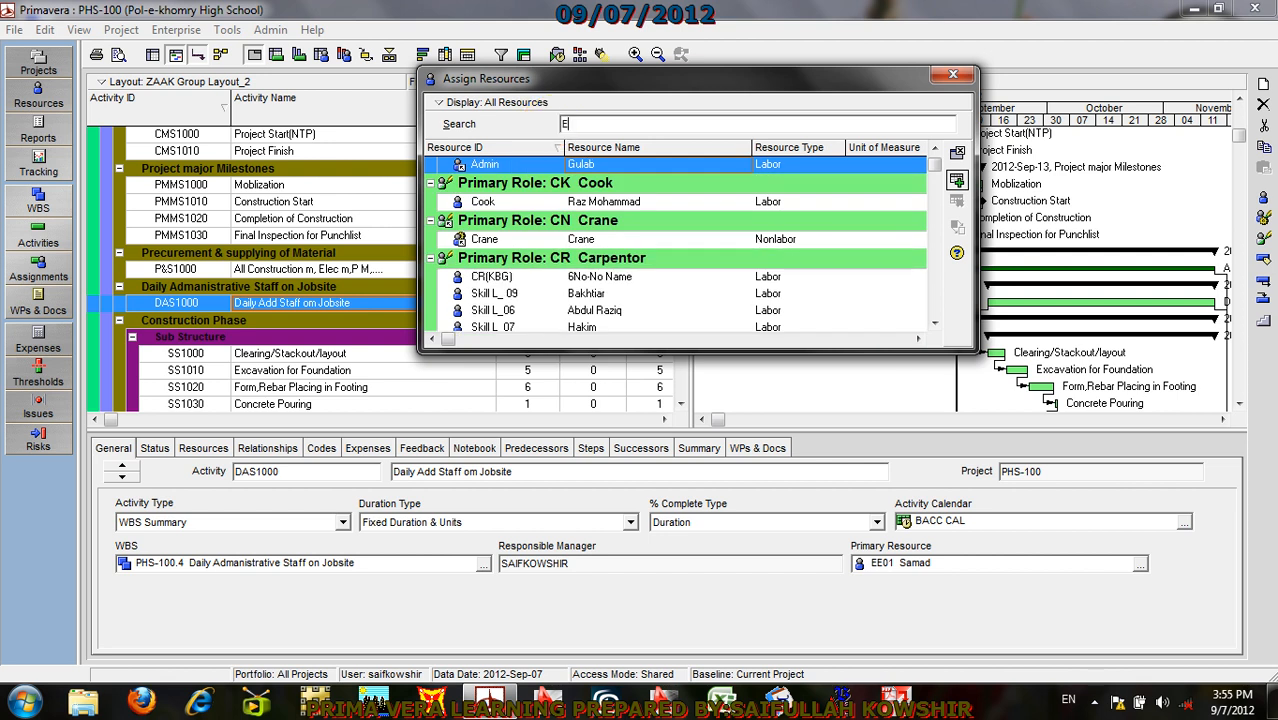
type("En")
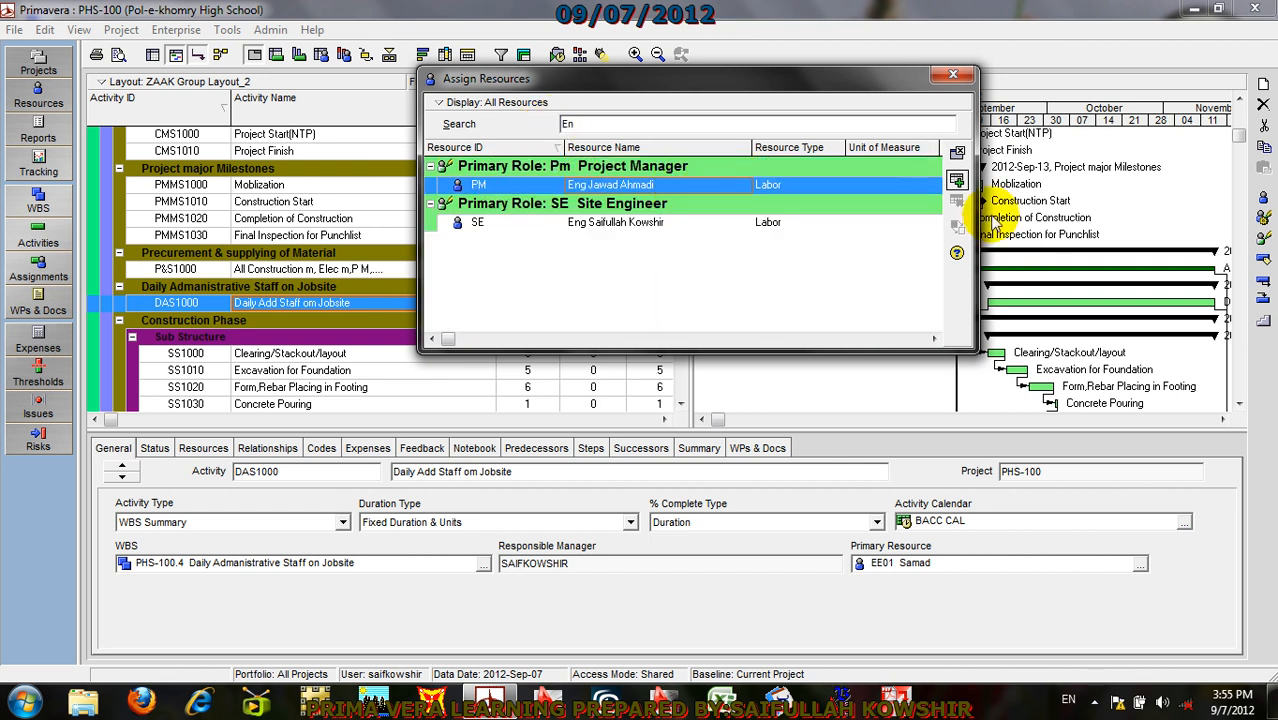
left_click(957, 180)
left_click(628, 222)
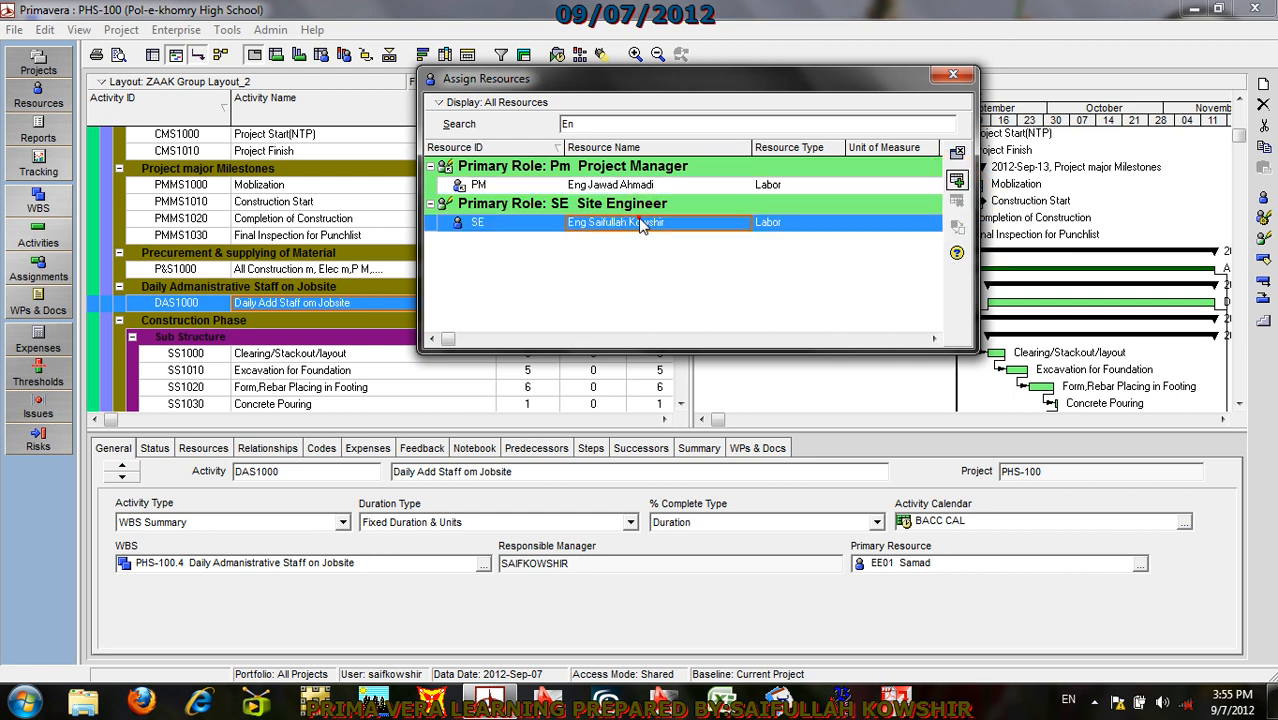
left_click(957, 180)
Step: Search the resources by the supervisor's name and assign the supervisor resource Sv to the daily staff activity
left_click_drag(631, 125, 535, 117)
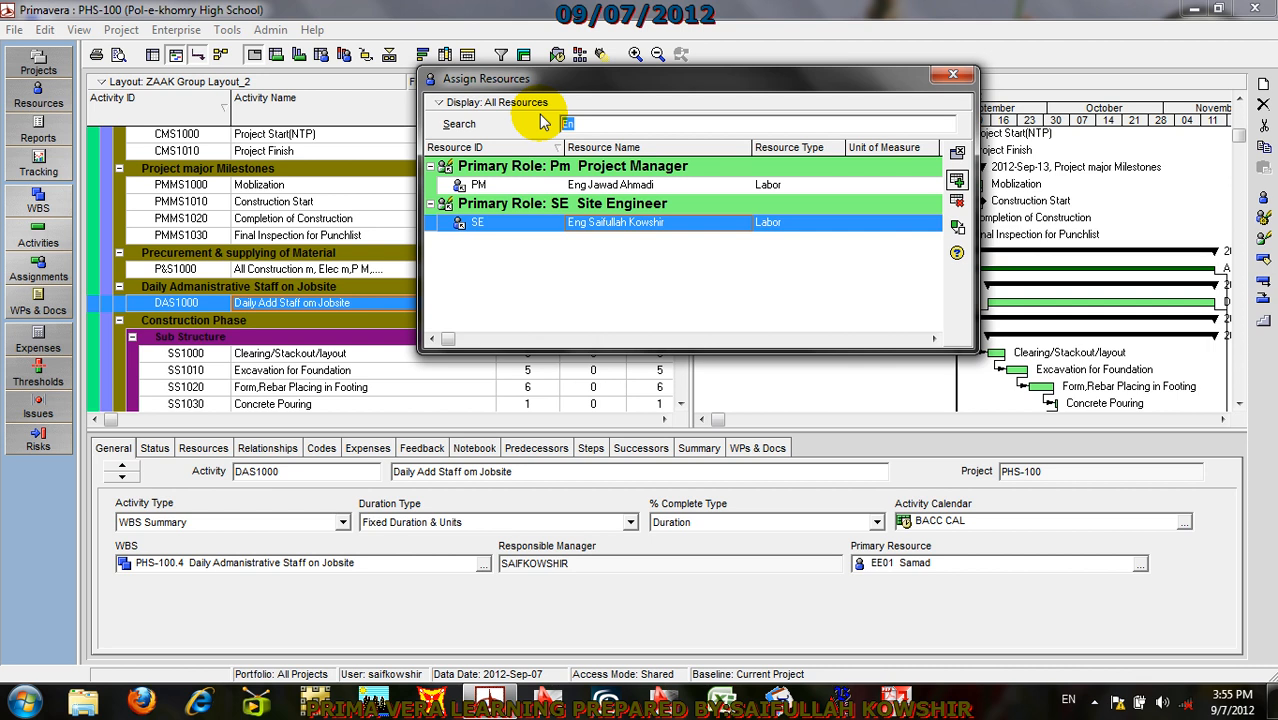
type("supe")
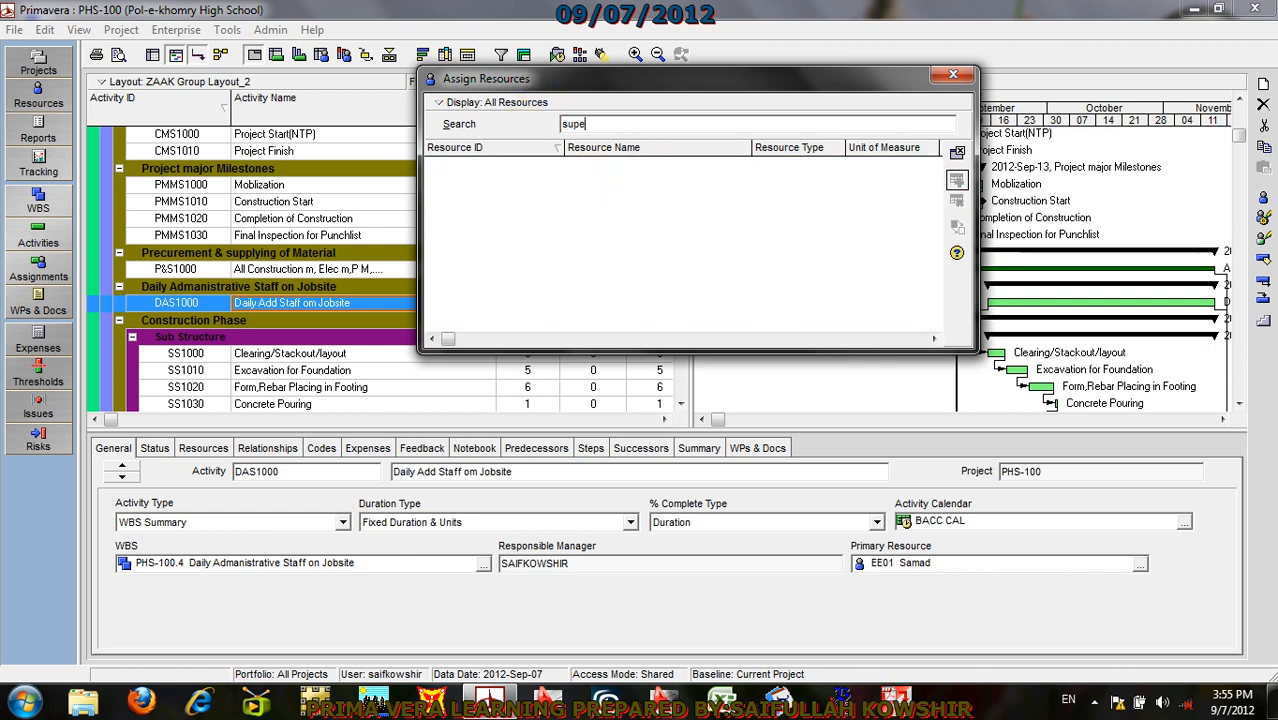
key("BackSpace")
key("BackSpace")
key("BackSpace")
key("BackSpace")
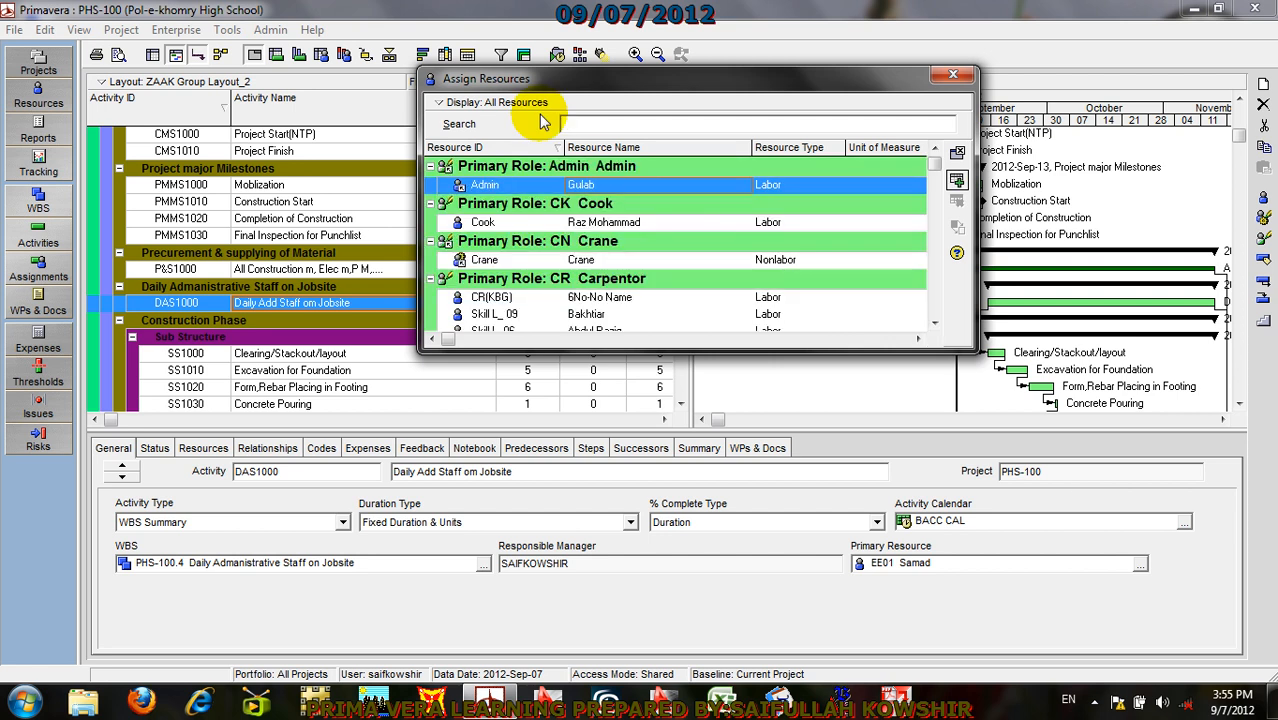
type("zem")
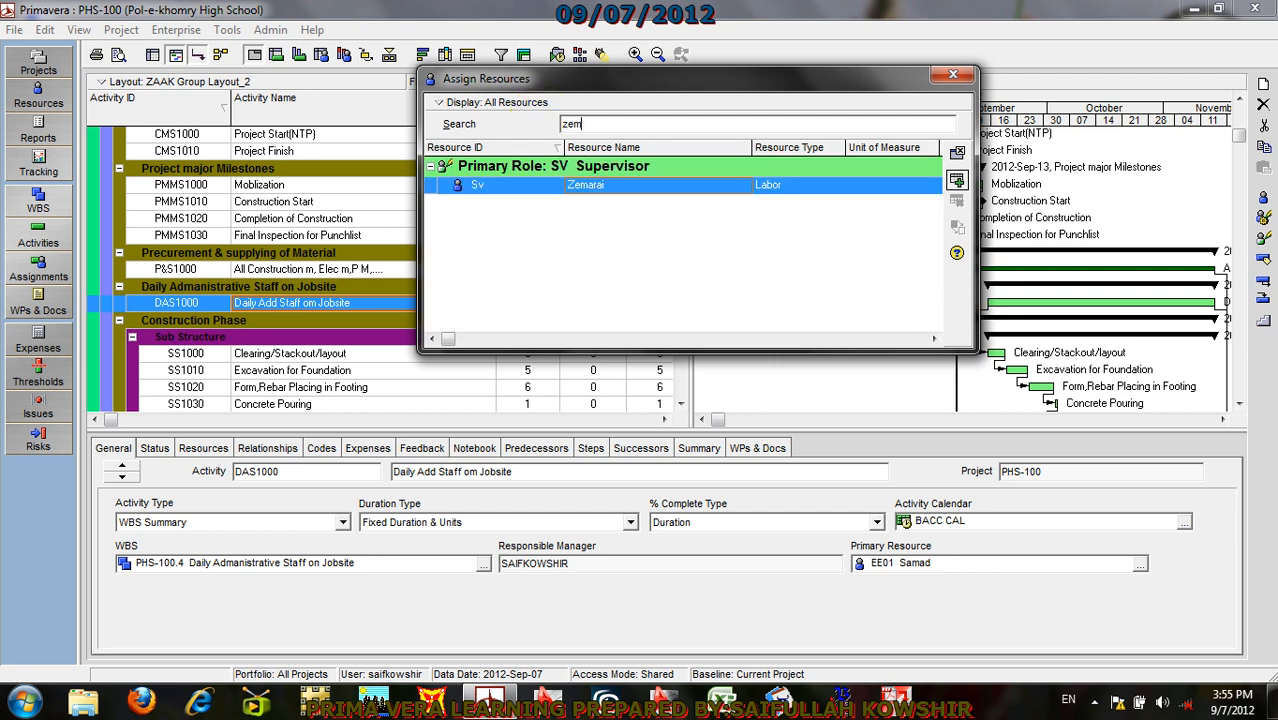
left_click(957, 180)
Step: Search the resources for "ha" and assign the driver resource DR_01 to the daily staff activity
double_click(597, 122)
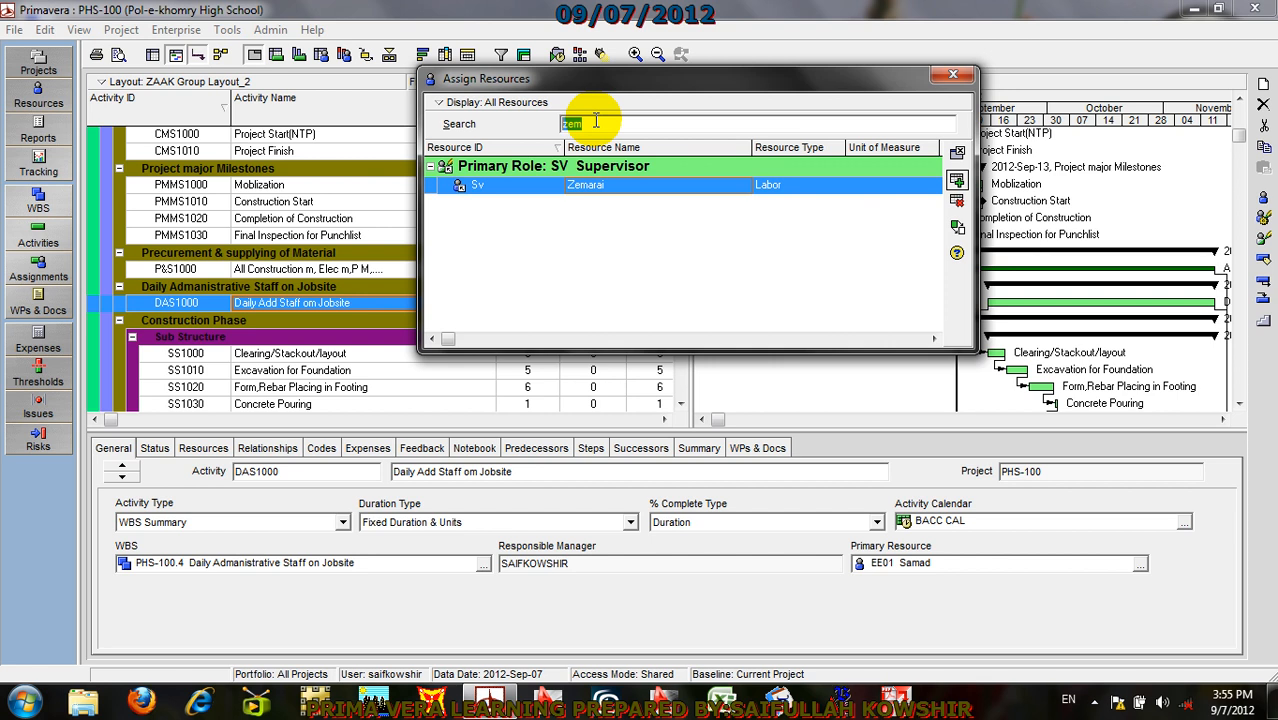
type("ha")
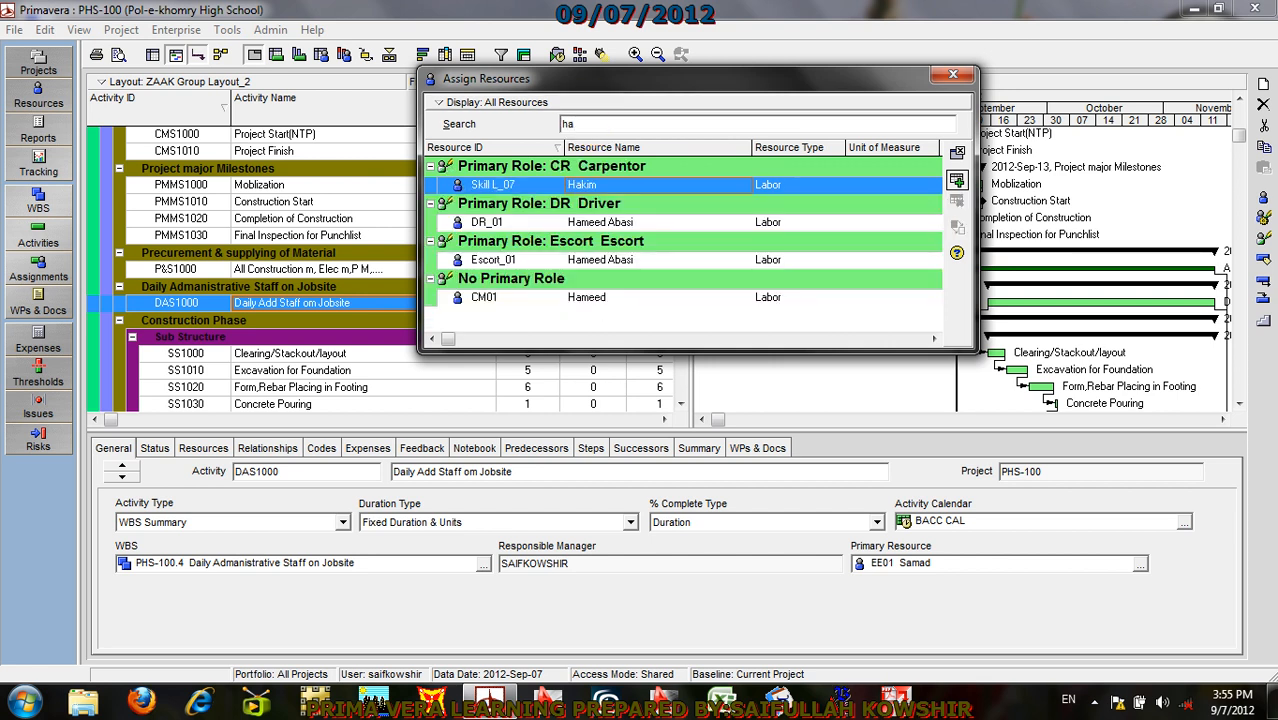
left_click(622, 222)
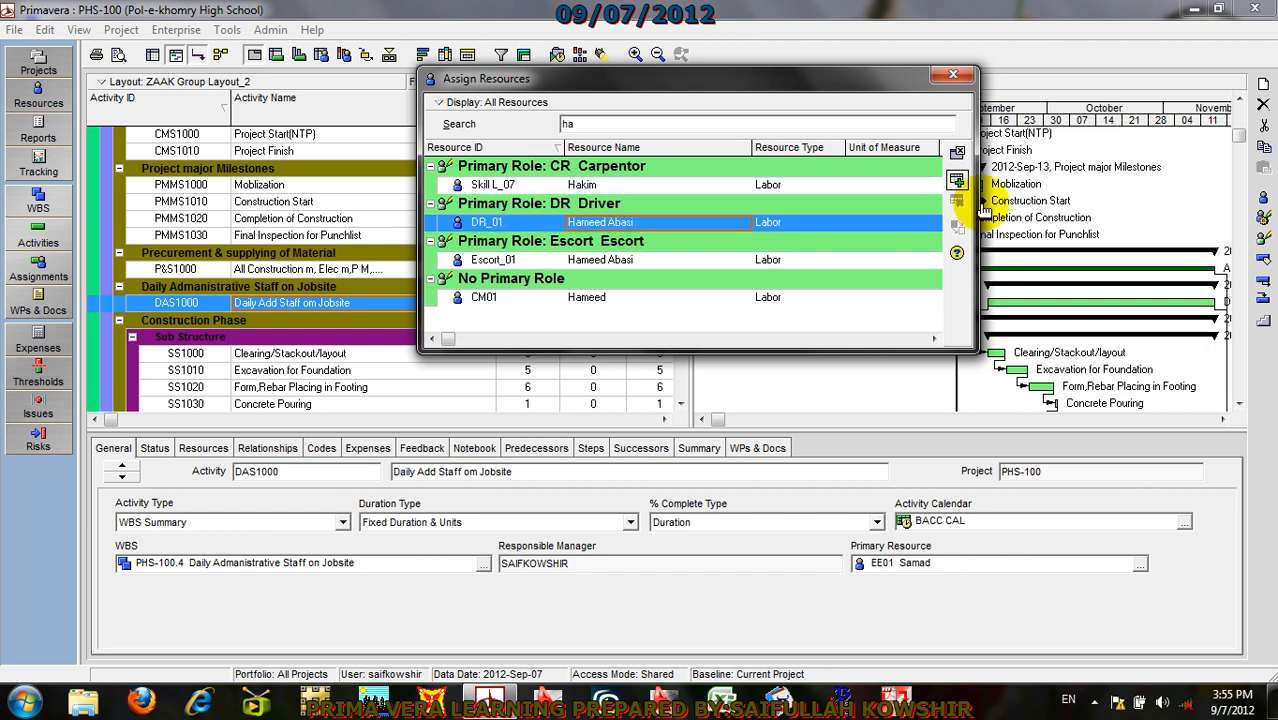
left_click(957, 153)
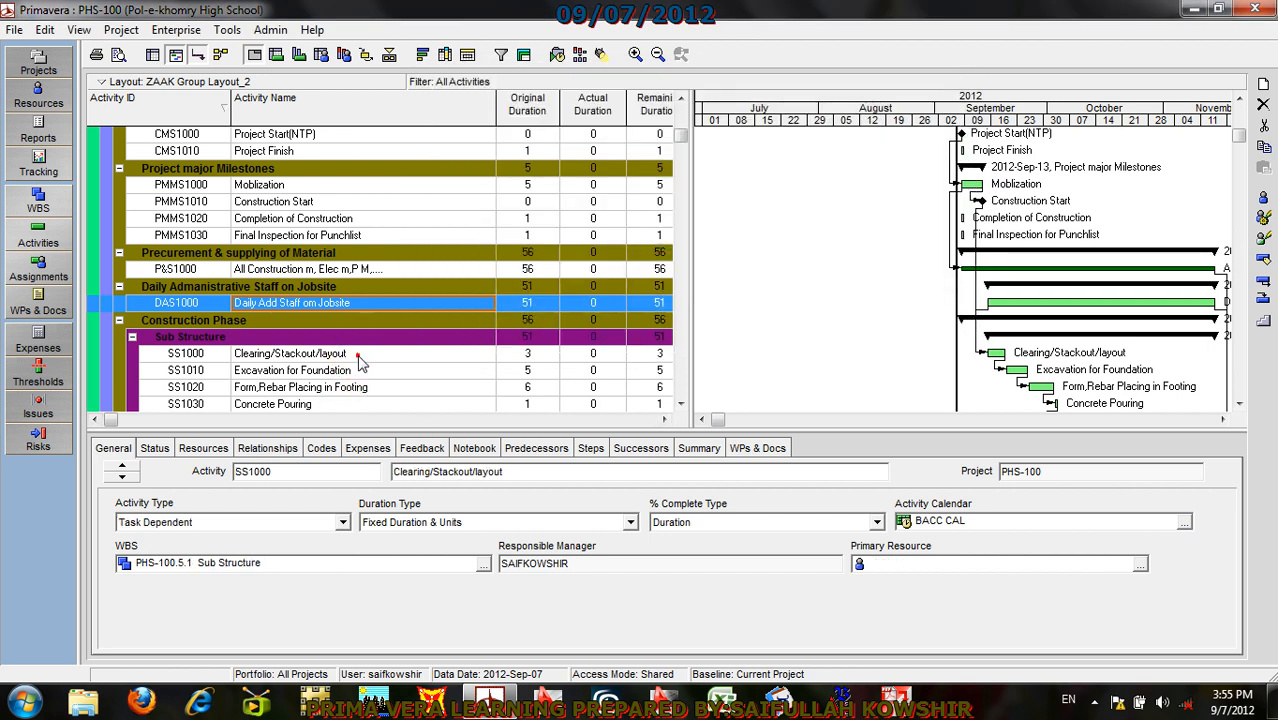
Step: Assign the six carpenter resources Skill L_10 through Skill L_15 to the Clearing/Stackout/layout activity
left_click(359, 356)
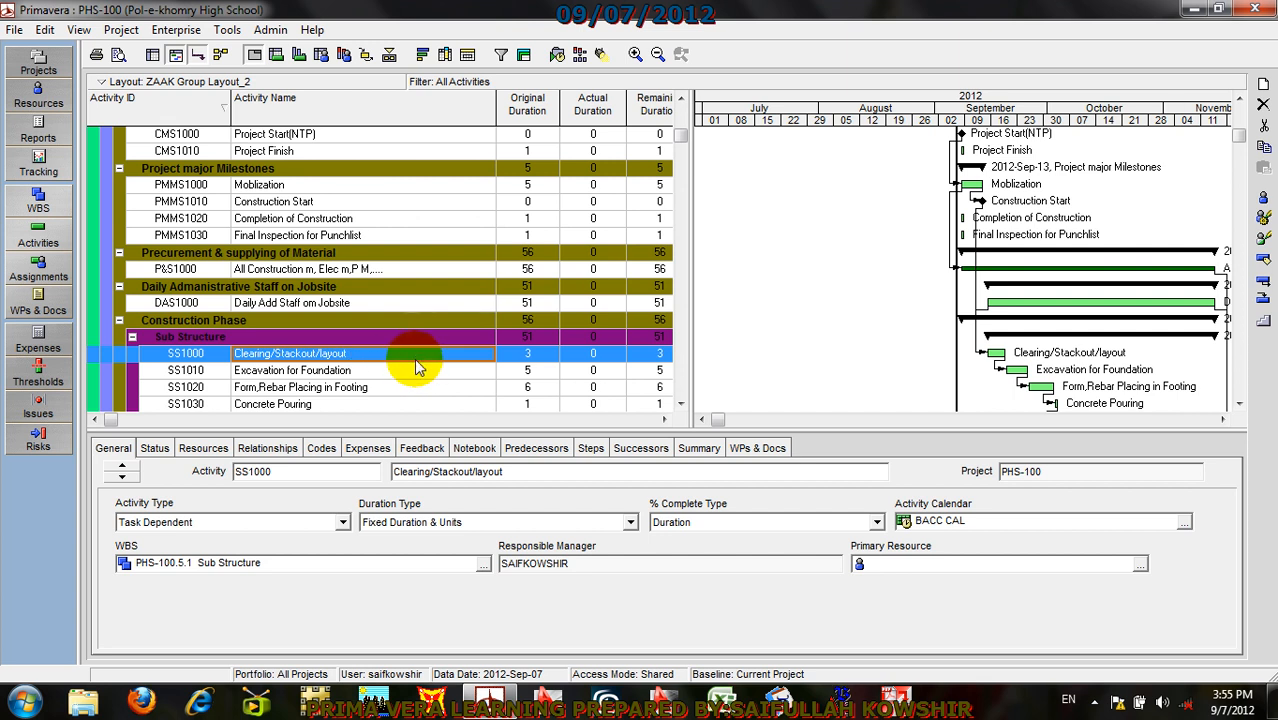
left_click(204, 448)
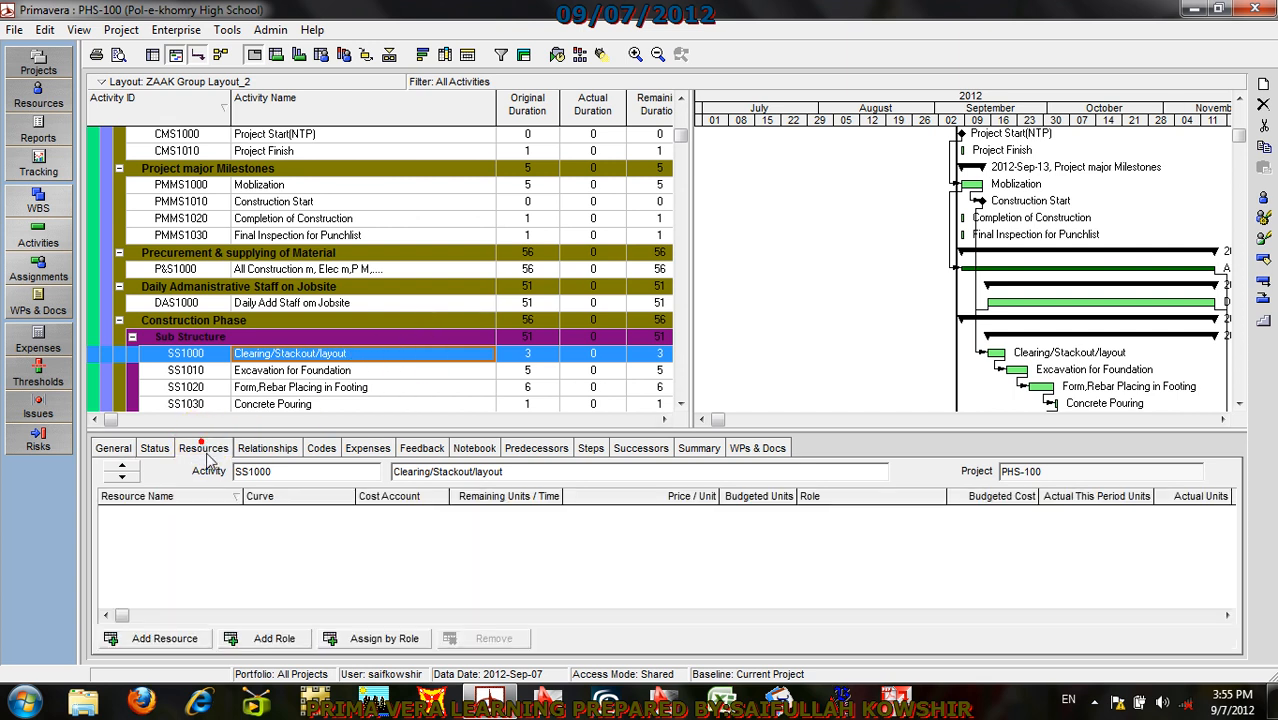
left_click(185, 638)
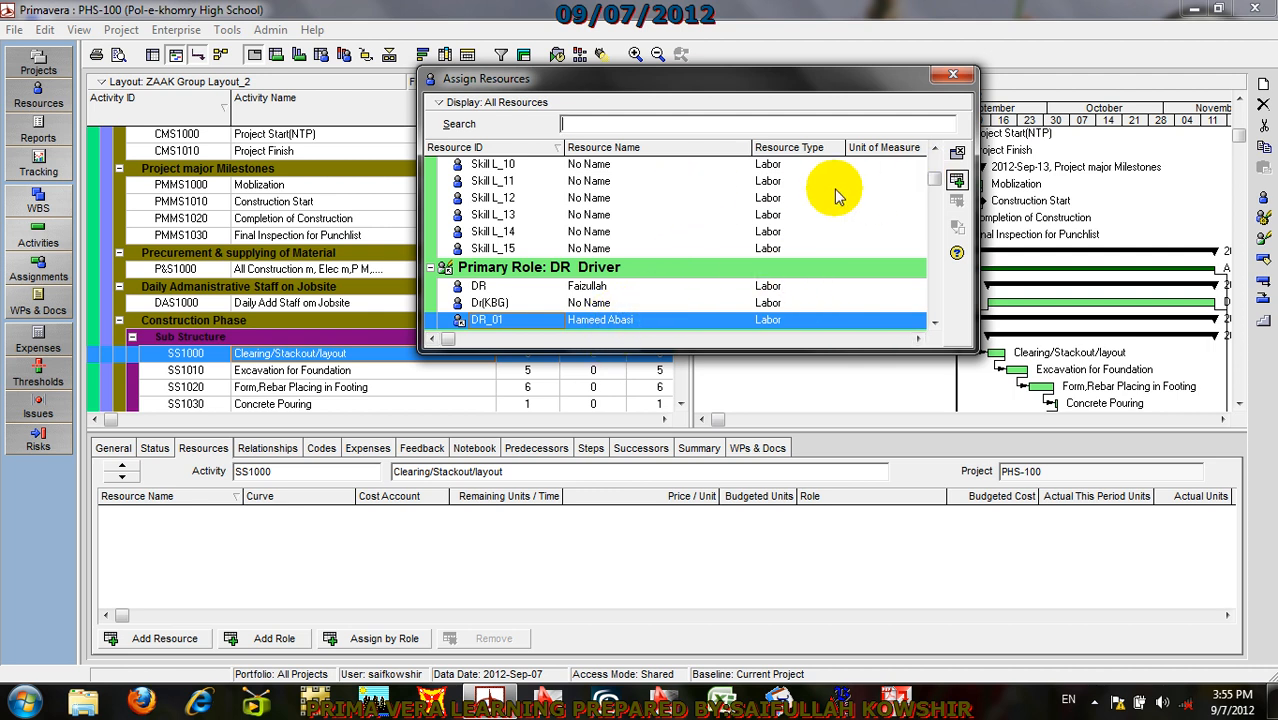
left_click(934, 149)
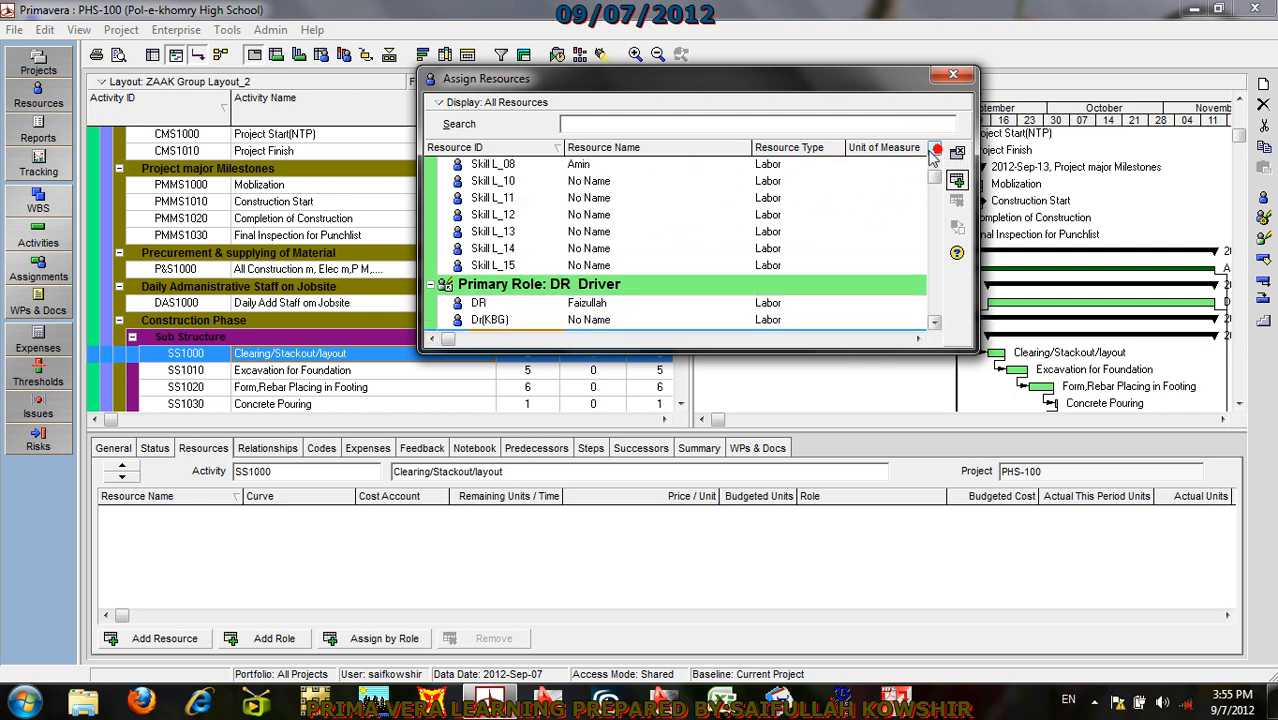
left_click(522, 264)
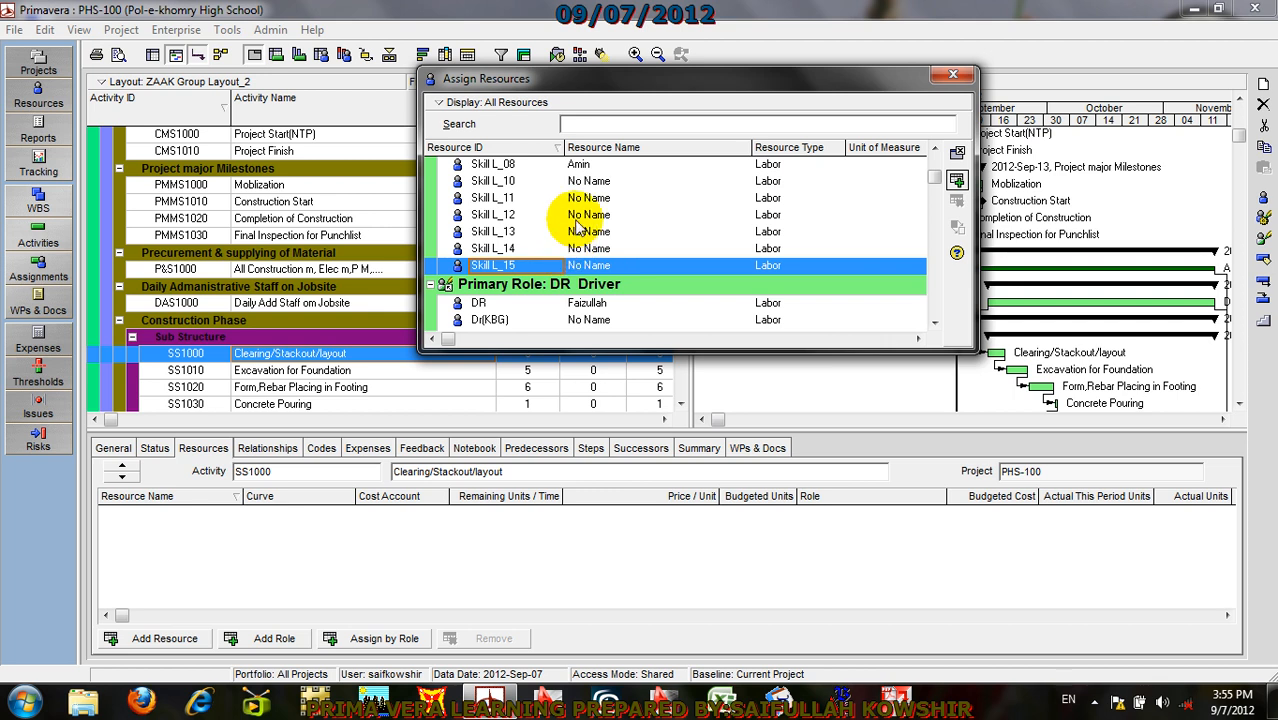
left_click(585, 248, "ctrl")
left_click(585, 231, "ctrl")
left_click(586, 216, "ctrl")
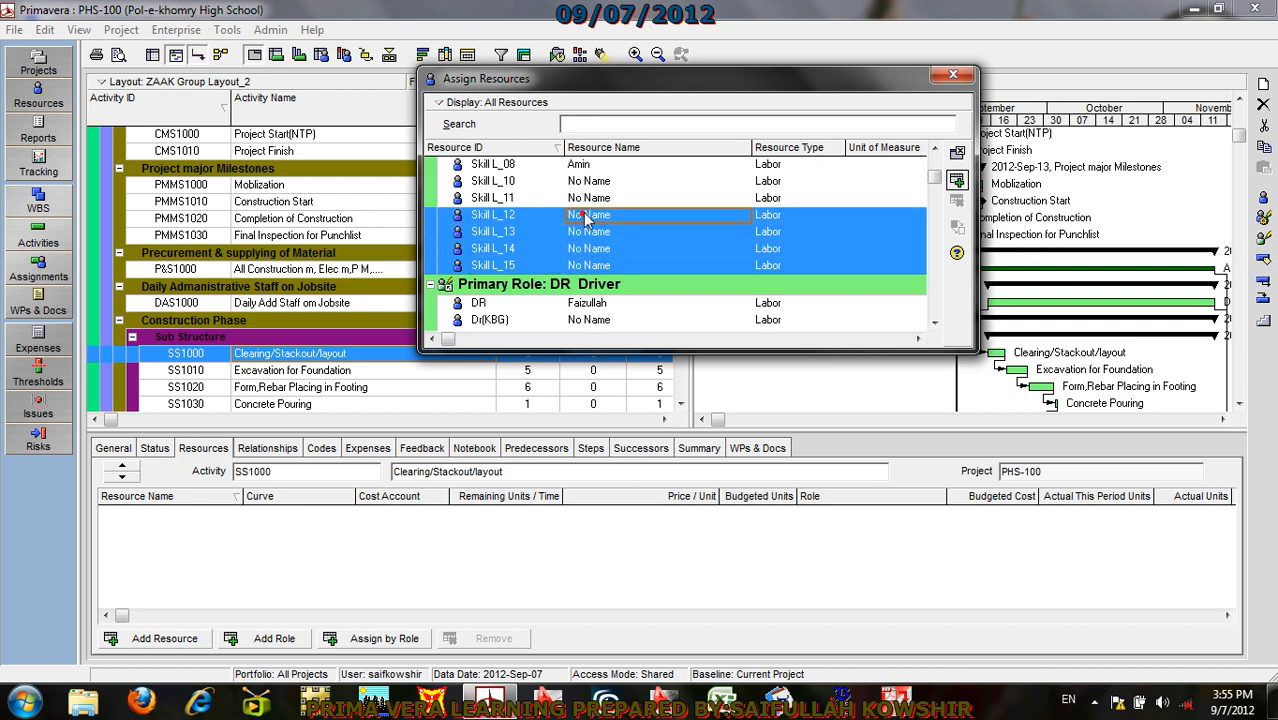
left_click(590, 198, "ctrl")
left_click(592, 181, "ctrl")
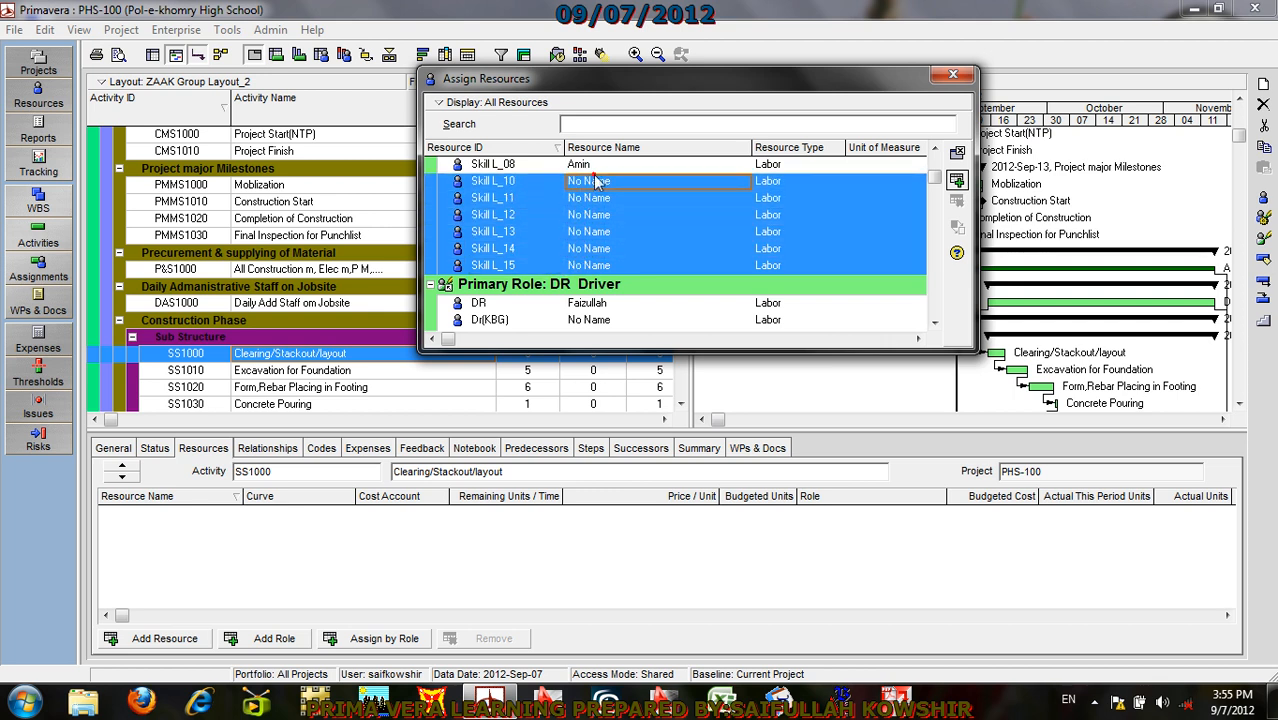
left_click(957, 181)
left_click(957, 152)
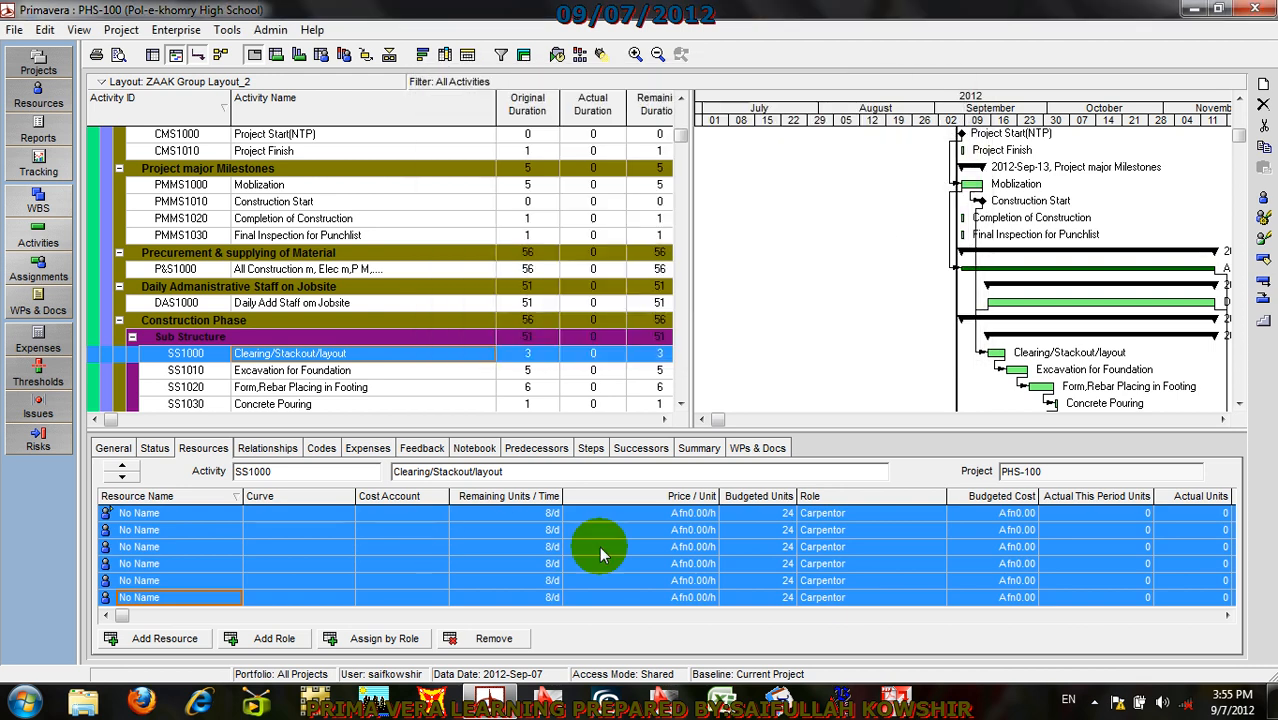
left_click(683, 513)
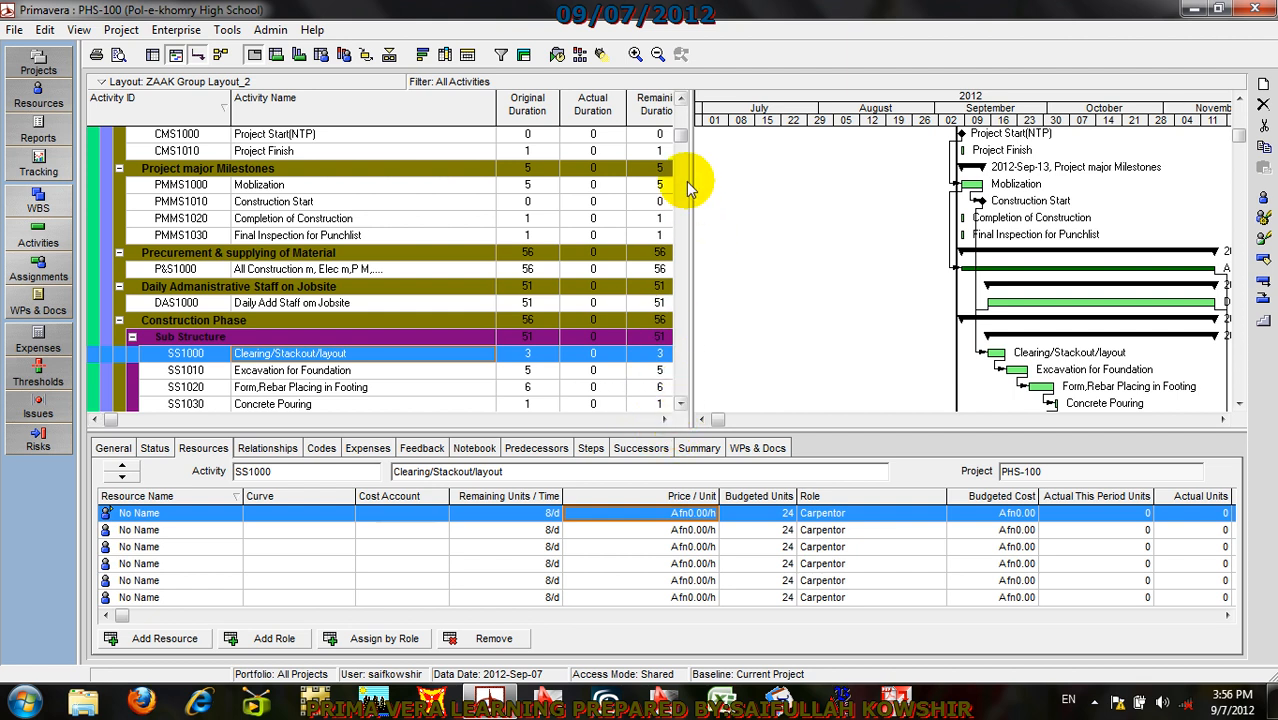
Step: Look through the activity table's columns as far as Start, Finish and Total Float
scroll(686, 140, "up", 1)
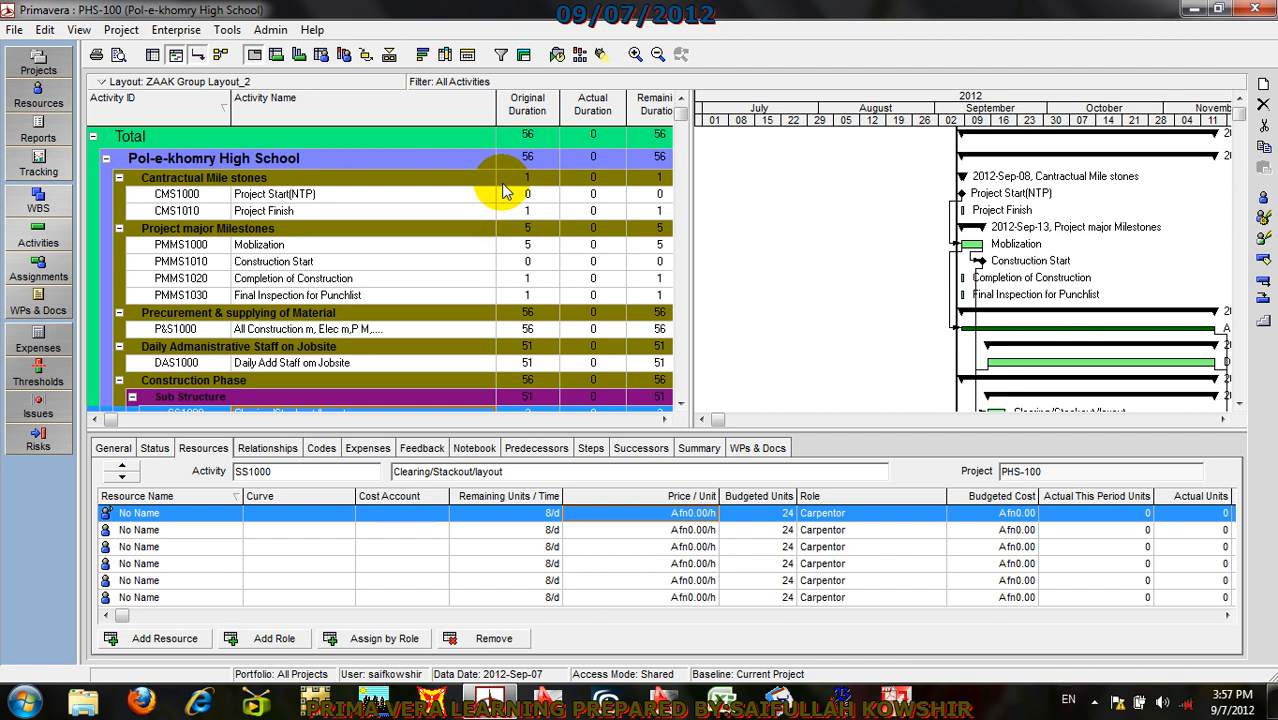
left_click(140, 81)
mouse_move(165, 104)
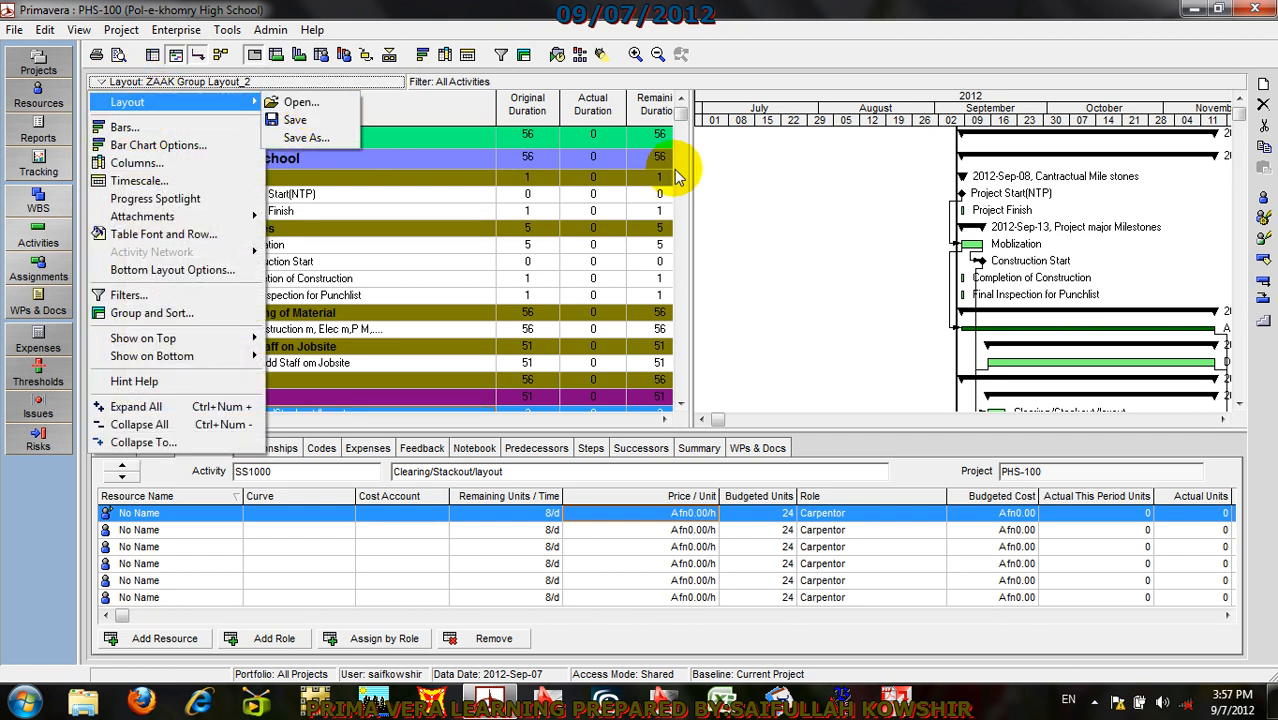
left_click(665, 421)
left_click(665, 421)
left_click(665, 421)
left_click(665, 421)
left_click(664, 419)
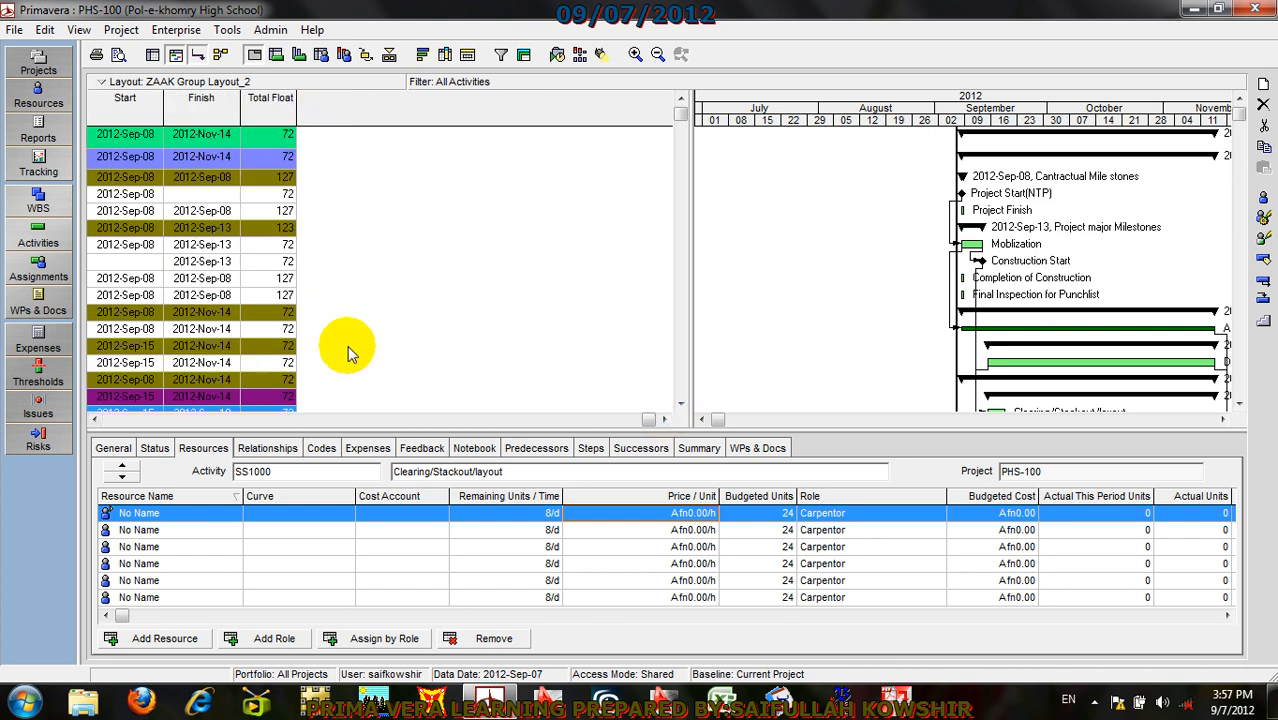
left_click_drag(645, 420, 112, 418)
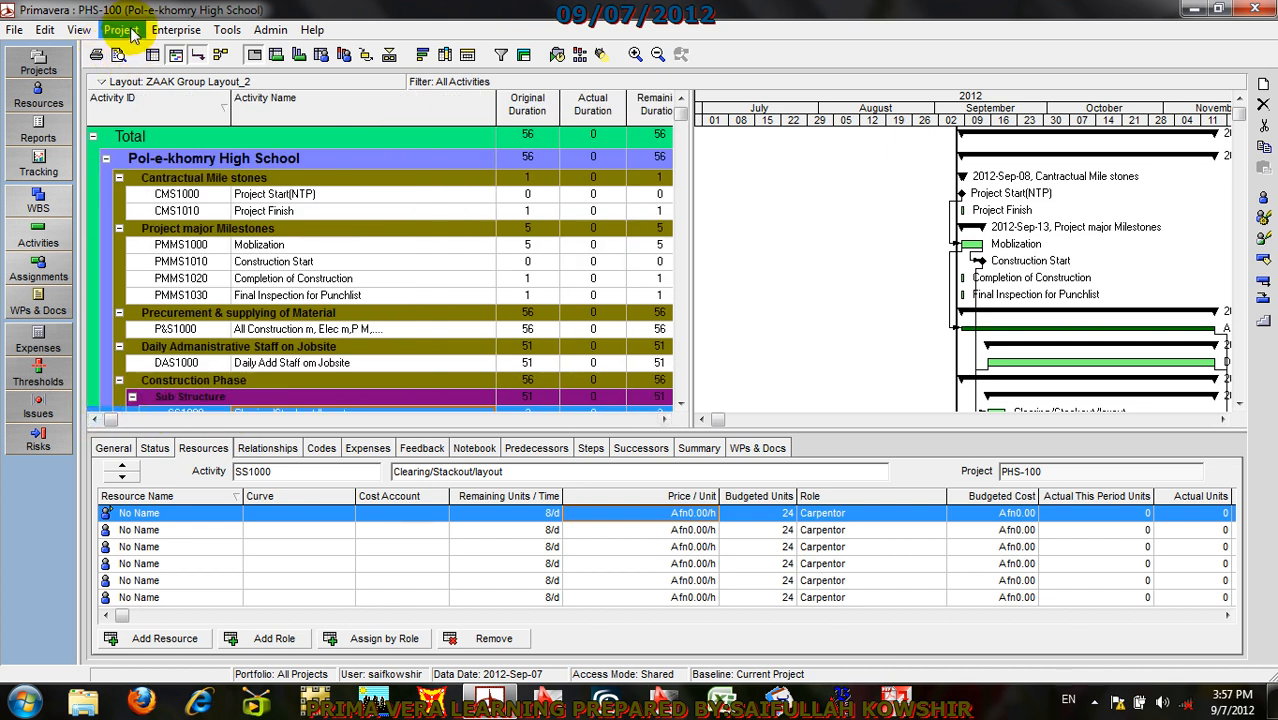
Step: Save the current layout's changes and apply the unnumbered layout that carries the signed-in user's first name
left_click(80, 30)
mouse_move(105, 50)
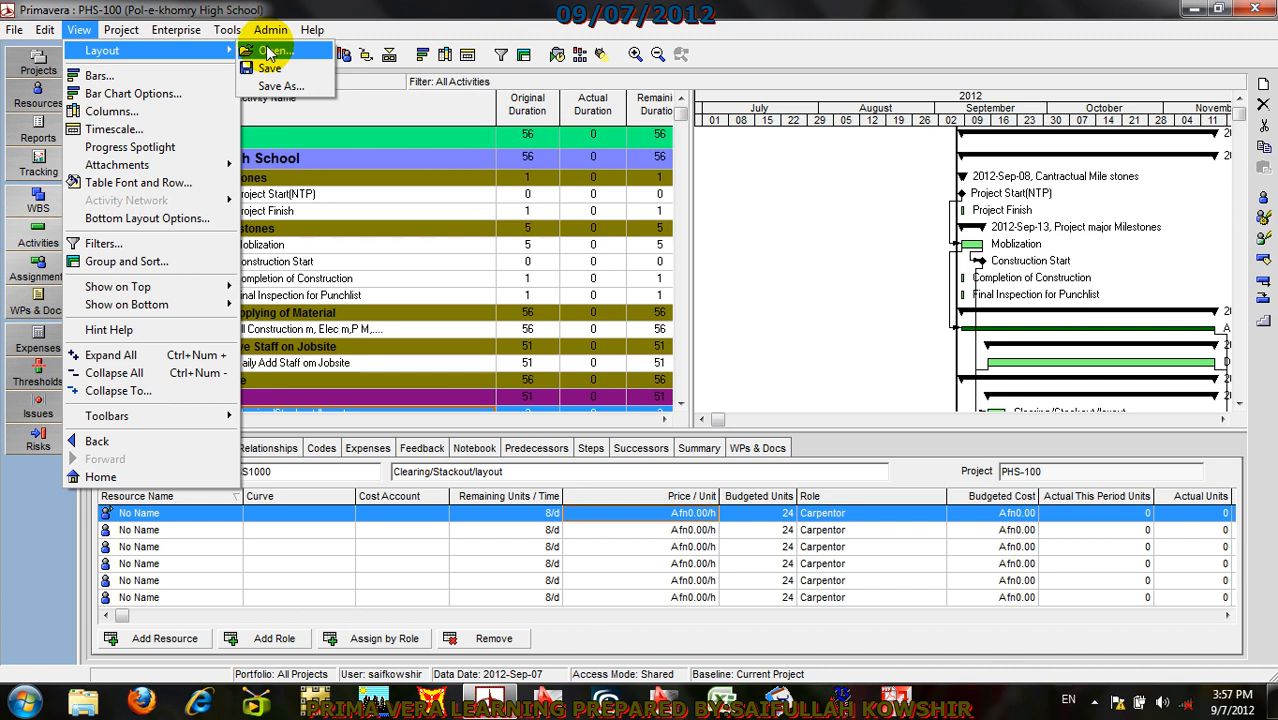
left_click(270, 52)
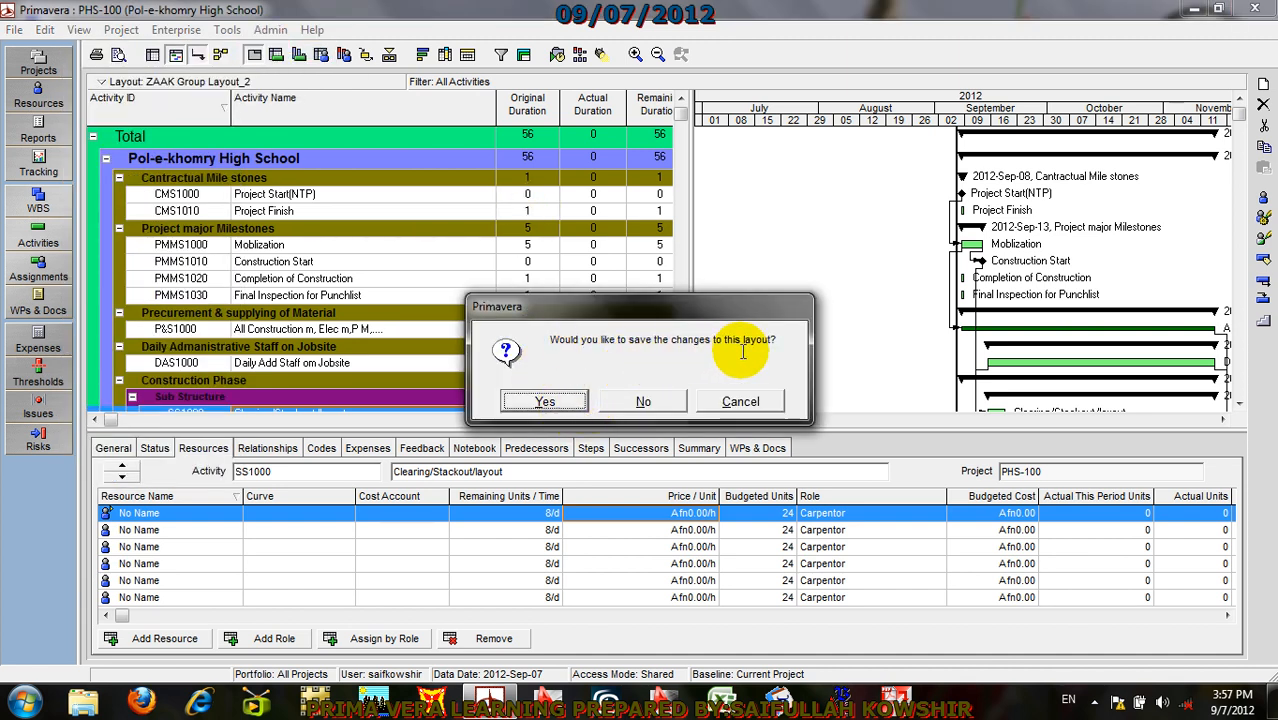
left_click(546, 401)
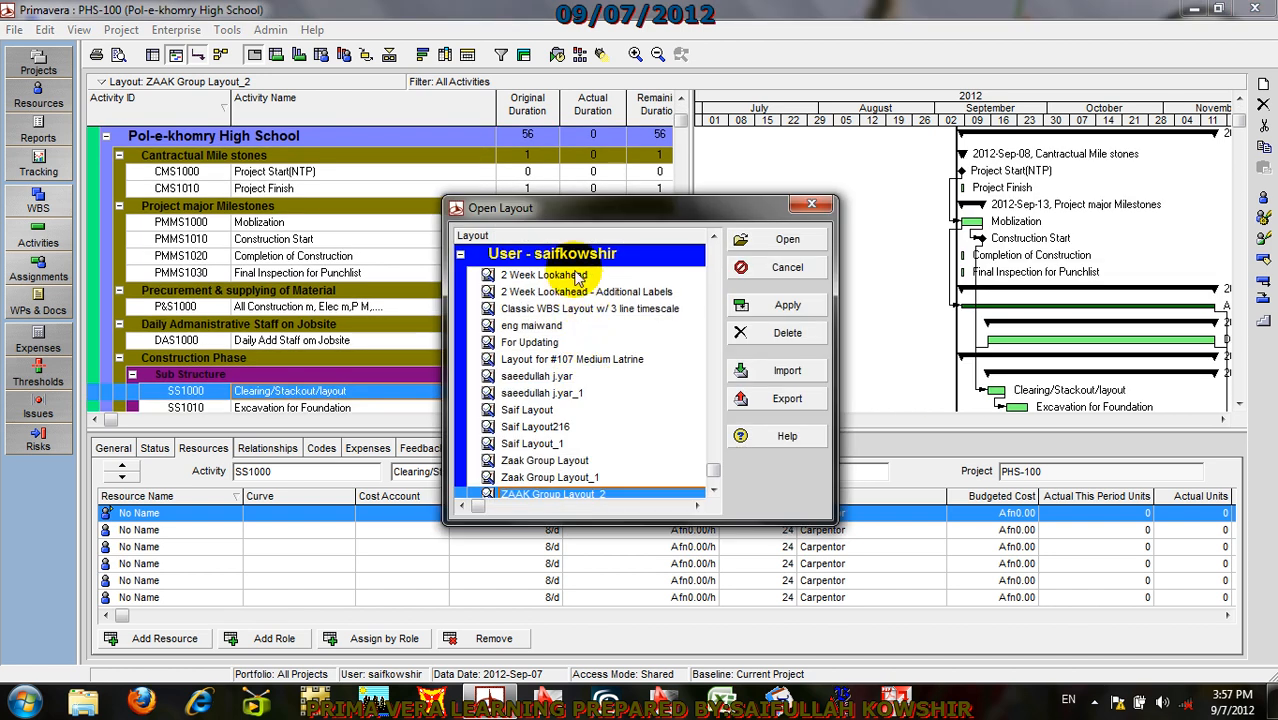
left_click_drag(673, 222, 708, 112)
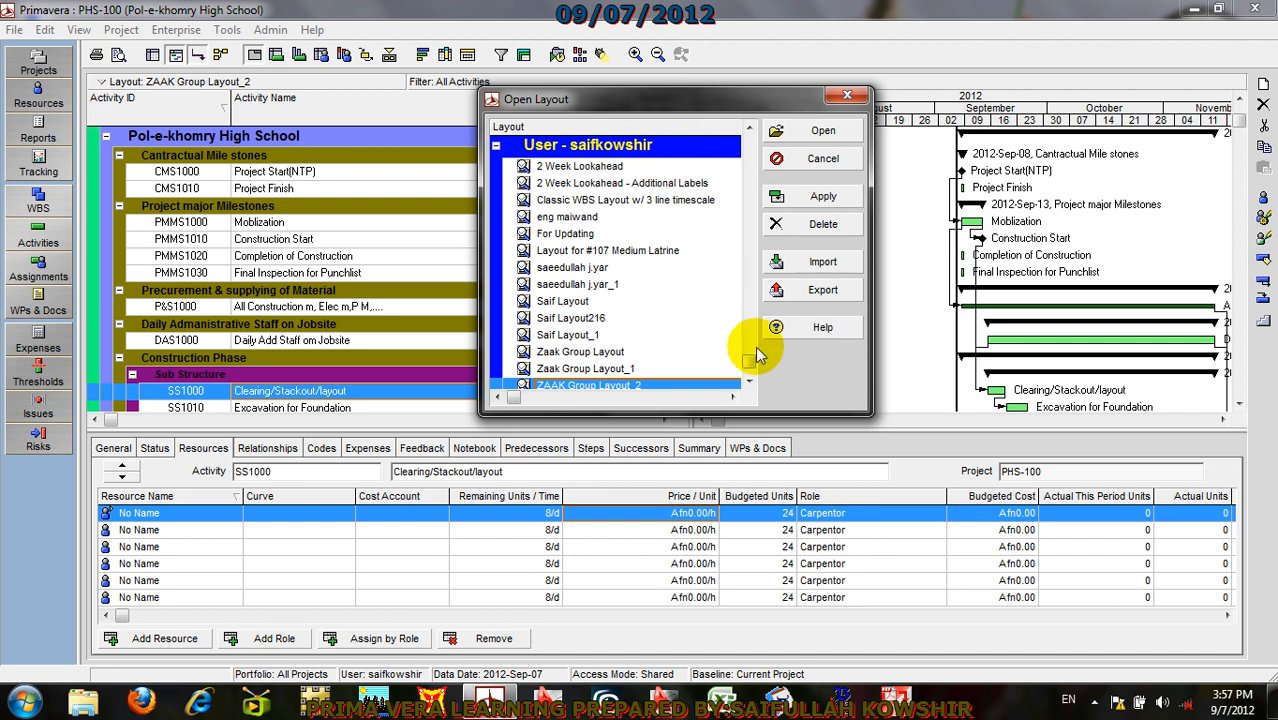
left_click_drag(748, 362, 725, 381)
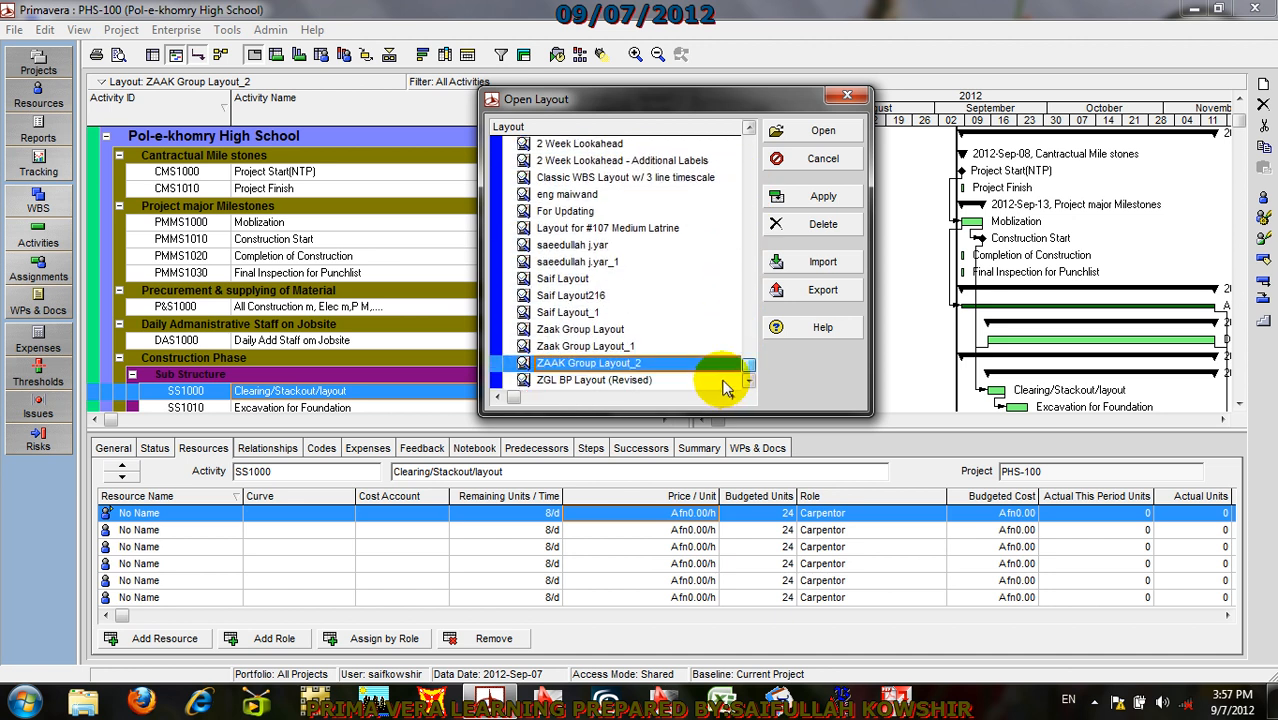
left_click(596, 382)
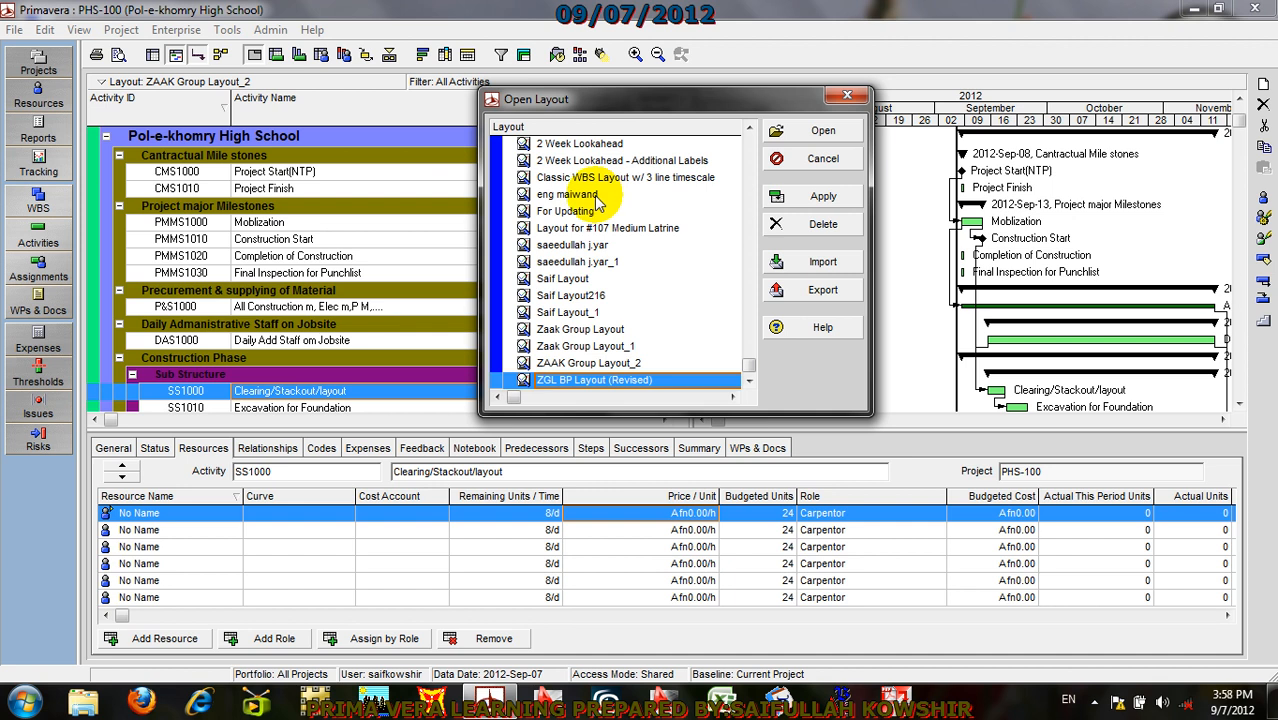
left_click(582, 280)
left_click(820, 196)
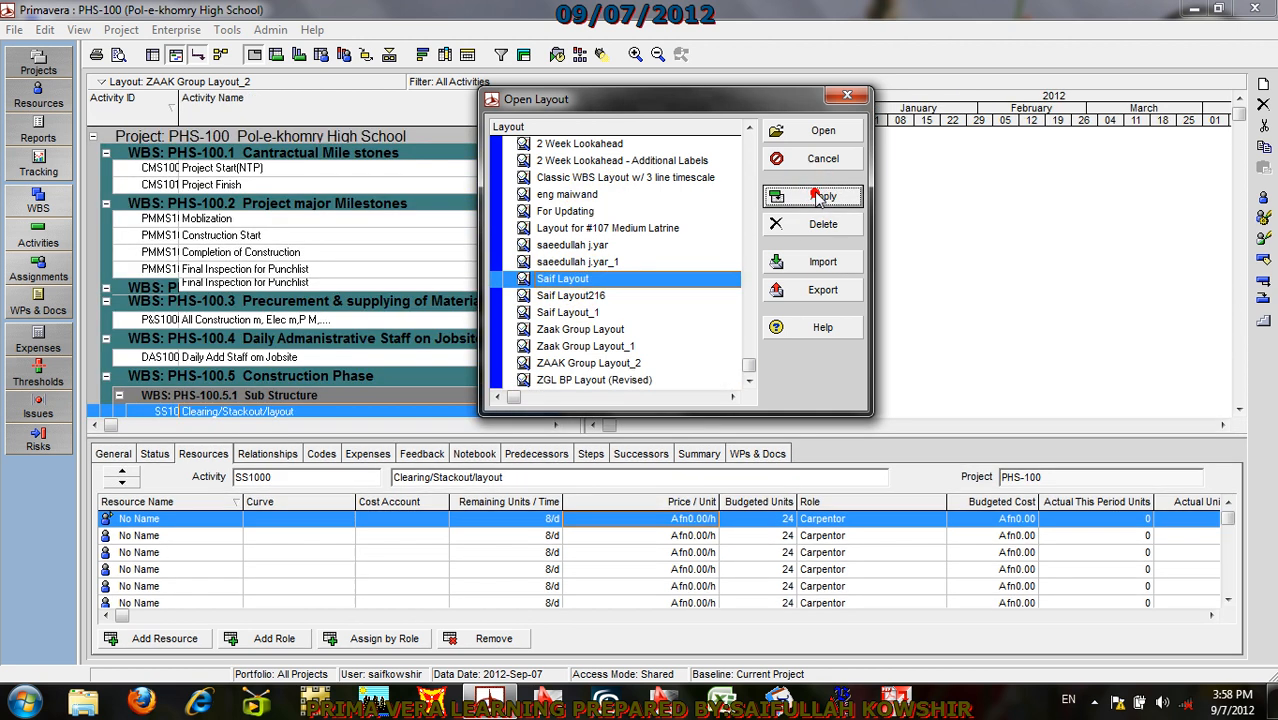
left_click_drag(680, 100, 585, 234)
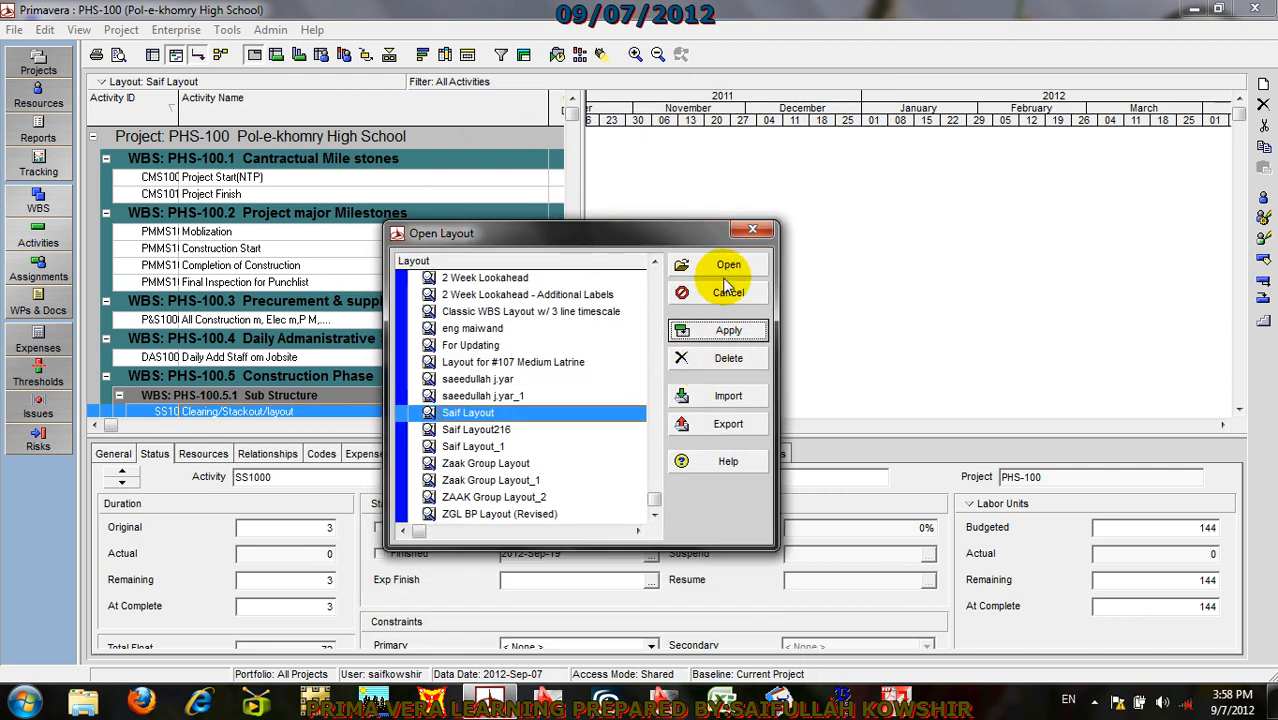
left_click(726, 292)
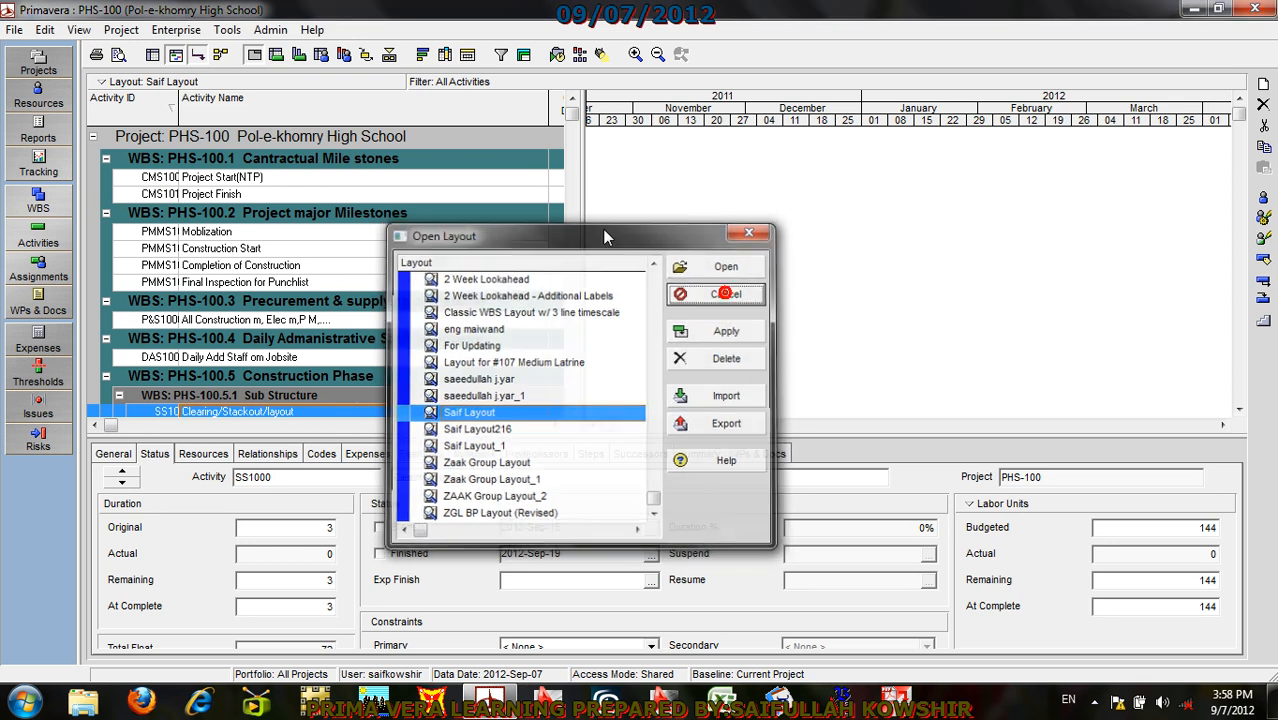
Step: Check the applied layout's columns and Gantt bars, and open the column selection for the activity table
left_click(556, 425)
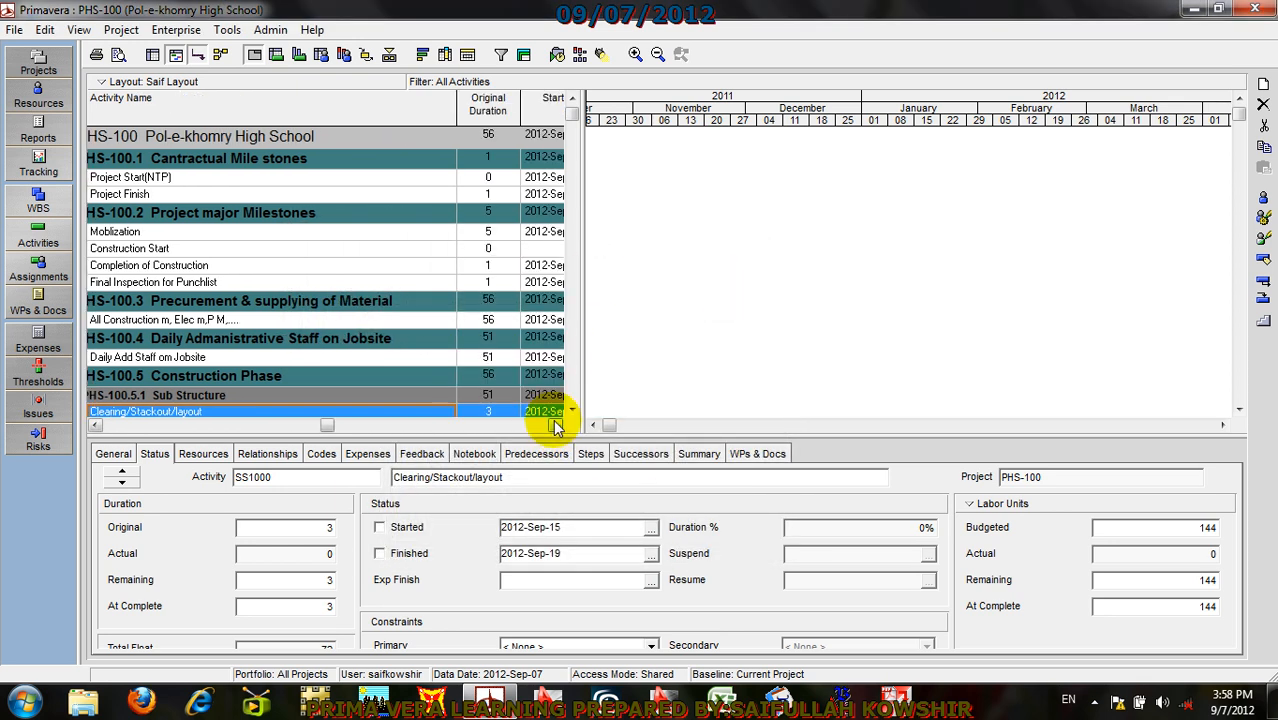
left_click(556, 424)
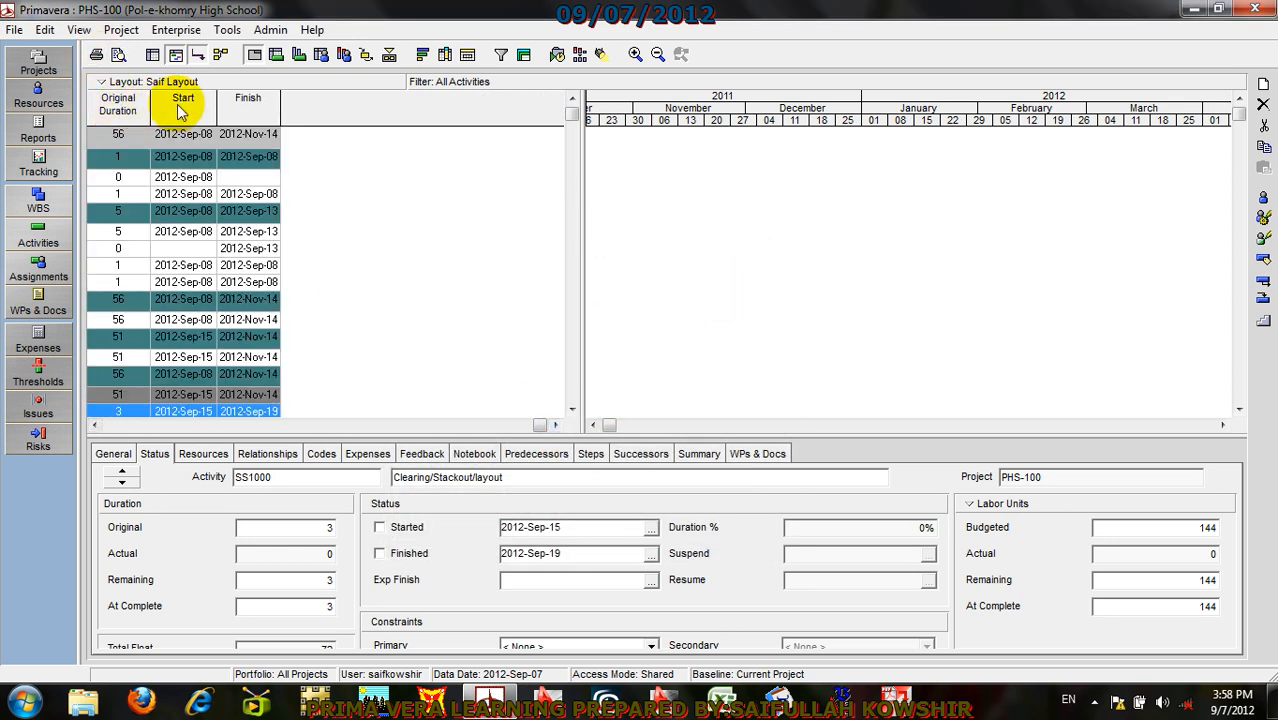
left_click_drag(548, 430, 108, 424)
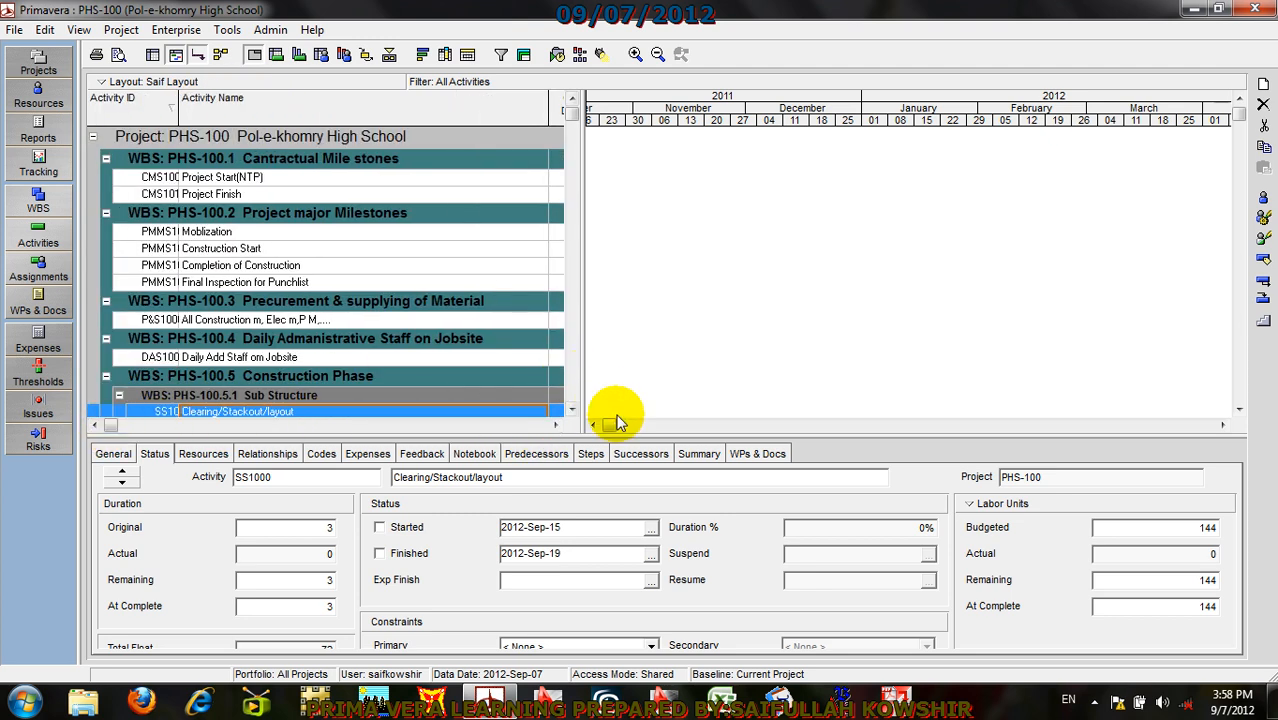
left_click_drag(617, 422, 612, 425)
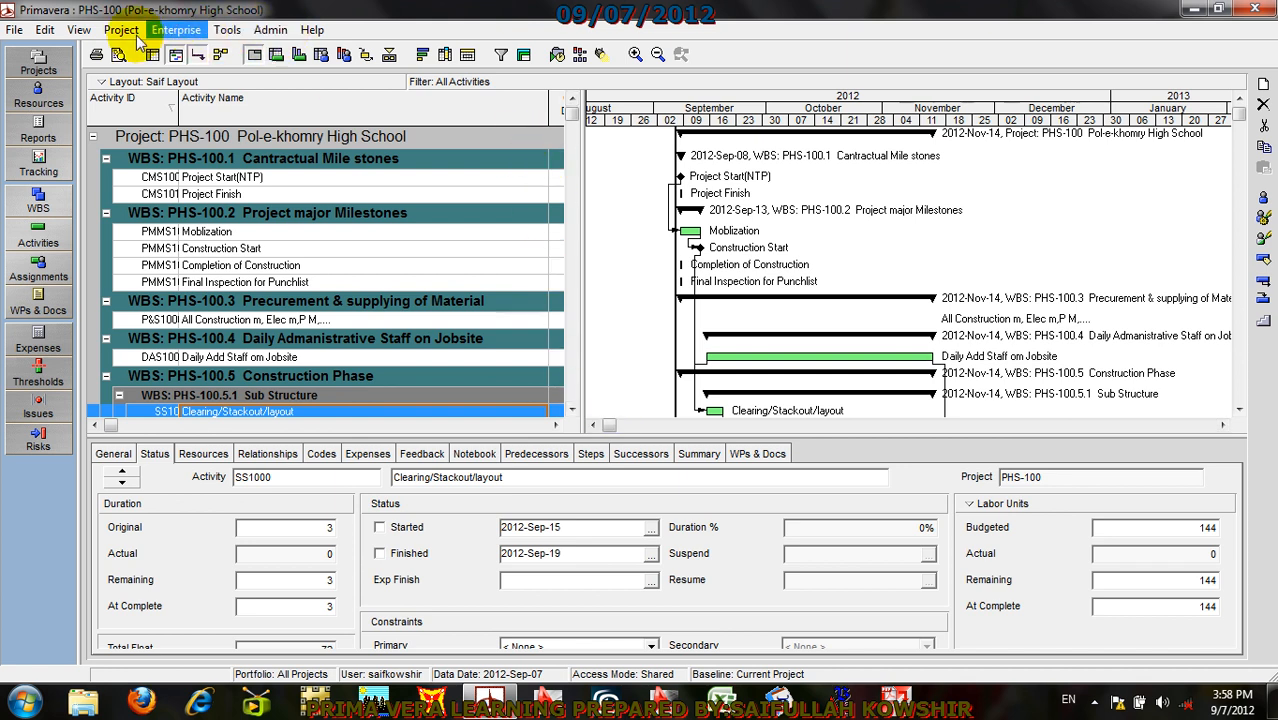
left_click(79, 30)
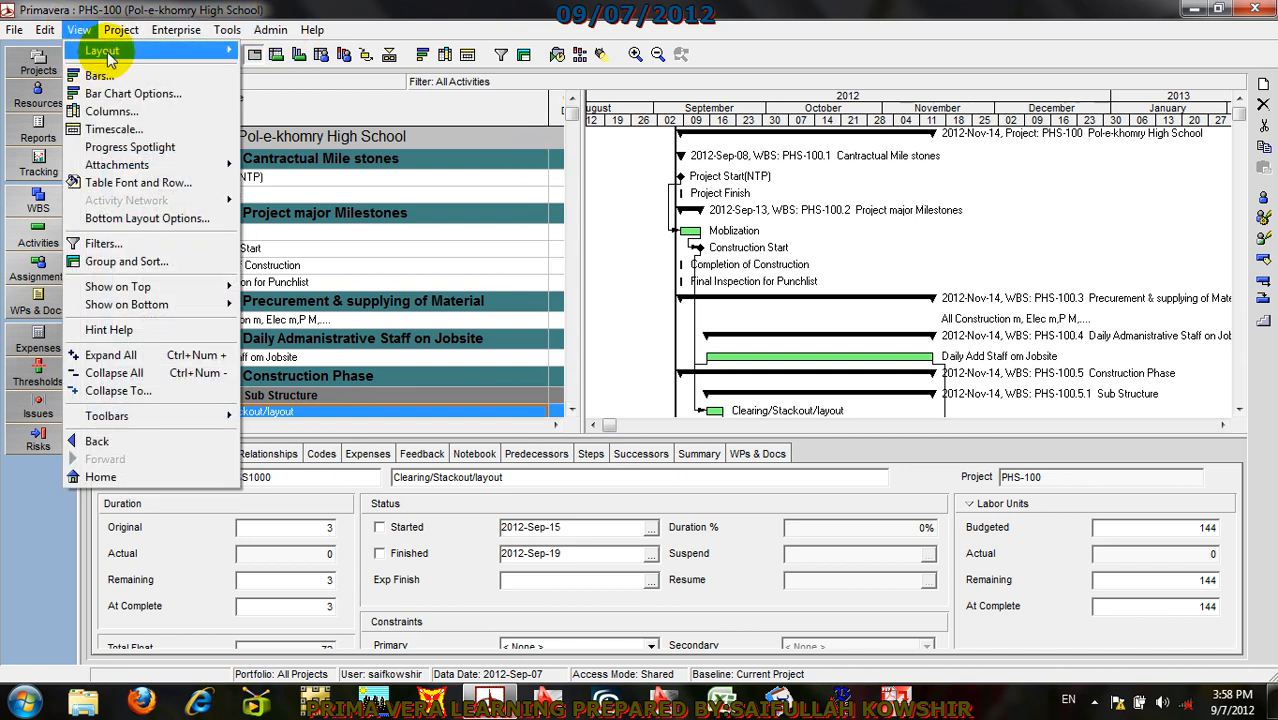
mouse_move(105, 51)
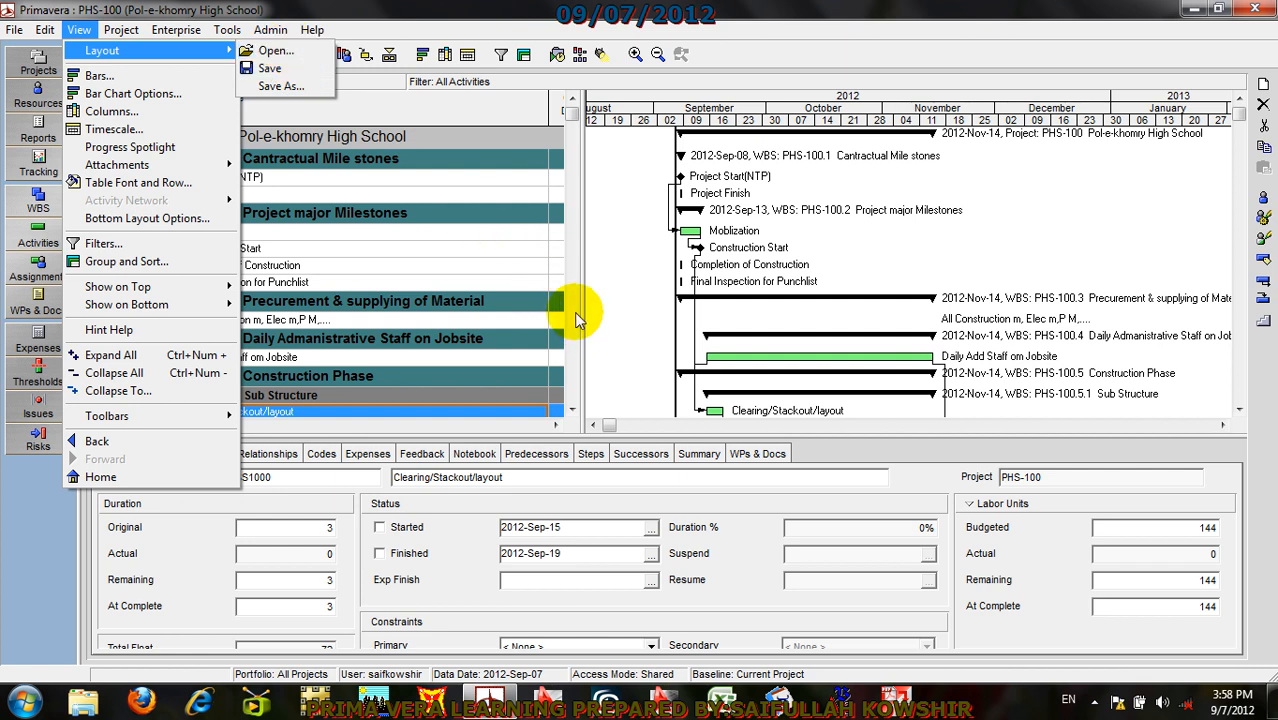
left_click(530, 225)
right_click(530, 225)
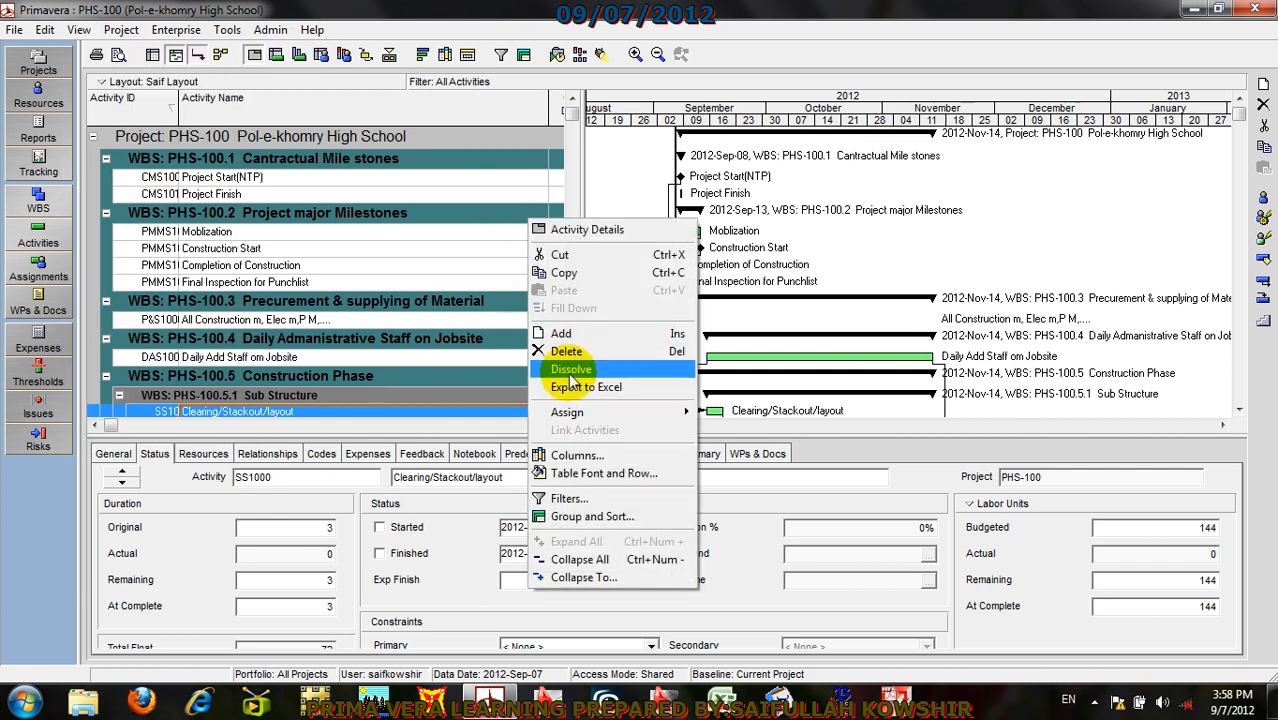
left_click(577, 455)
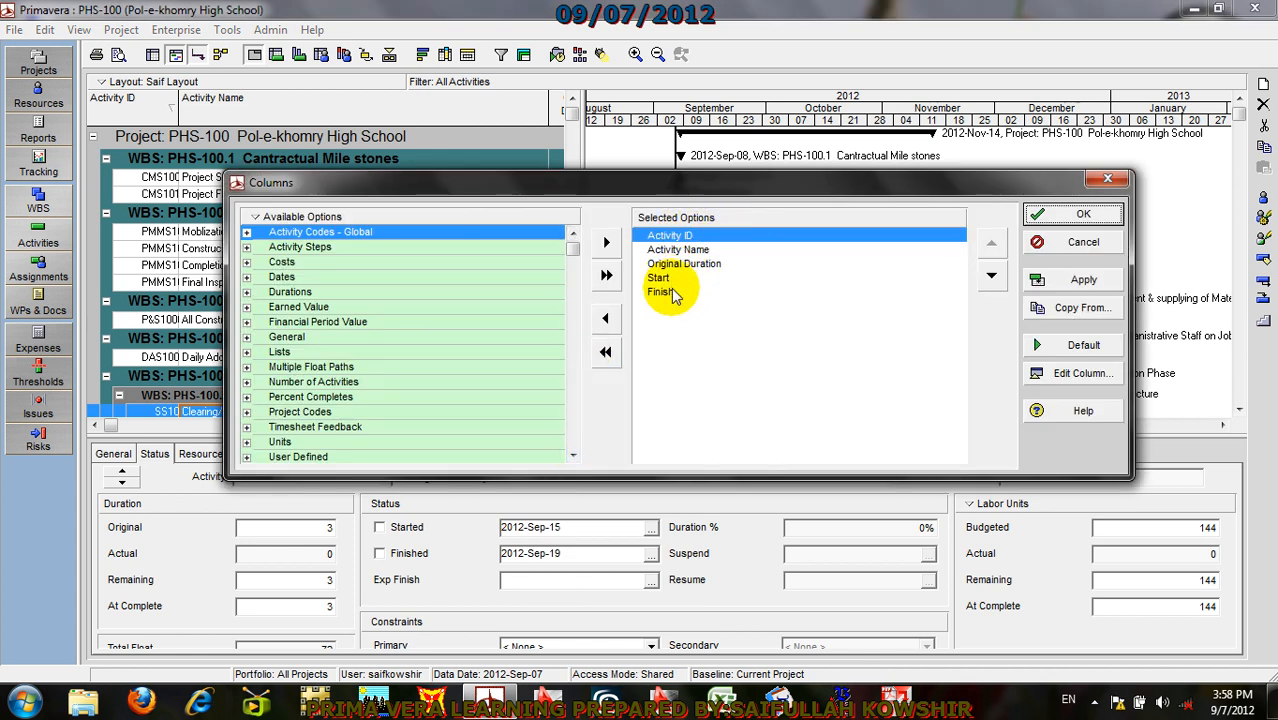
Step: Search the available columns for "total" and go through the successive matches
right_click(334, 222)
left_click(338, 233)
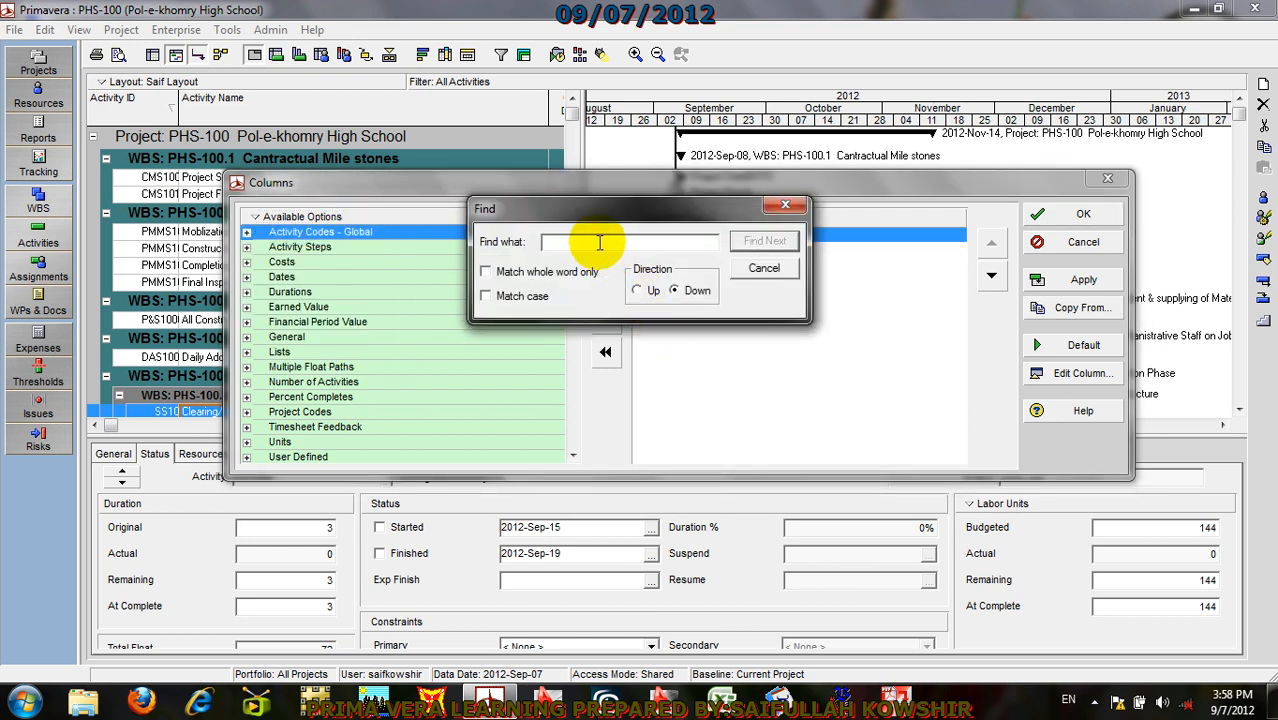
type("o")
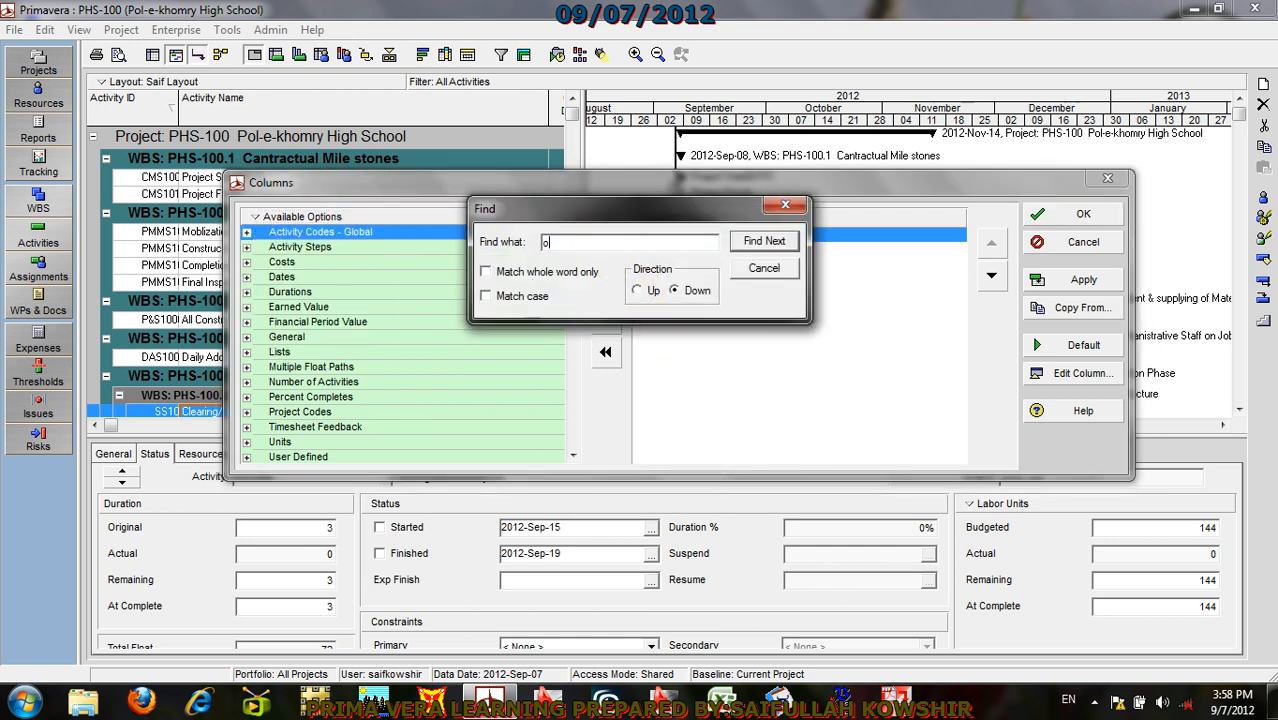
type("tal ")
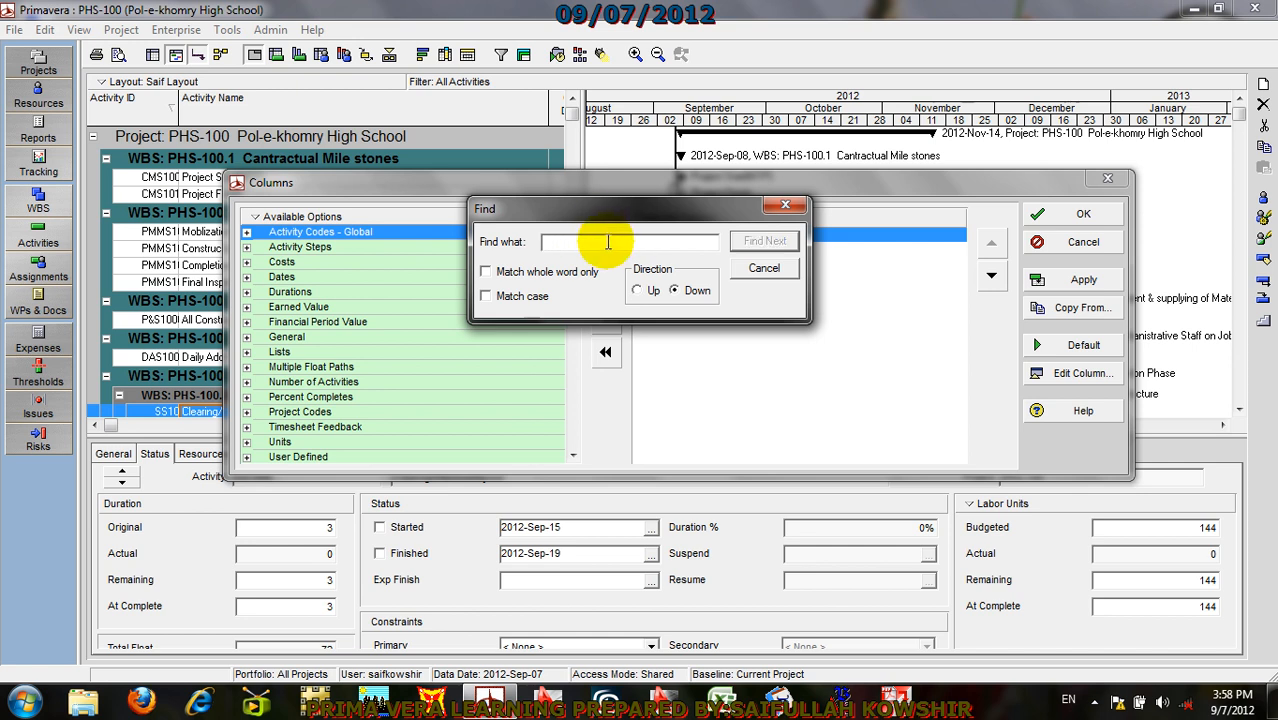
type("total")
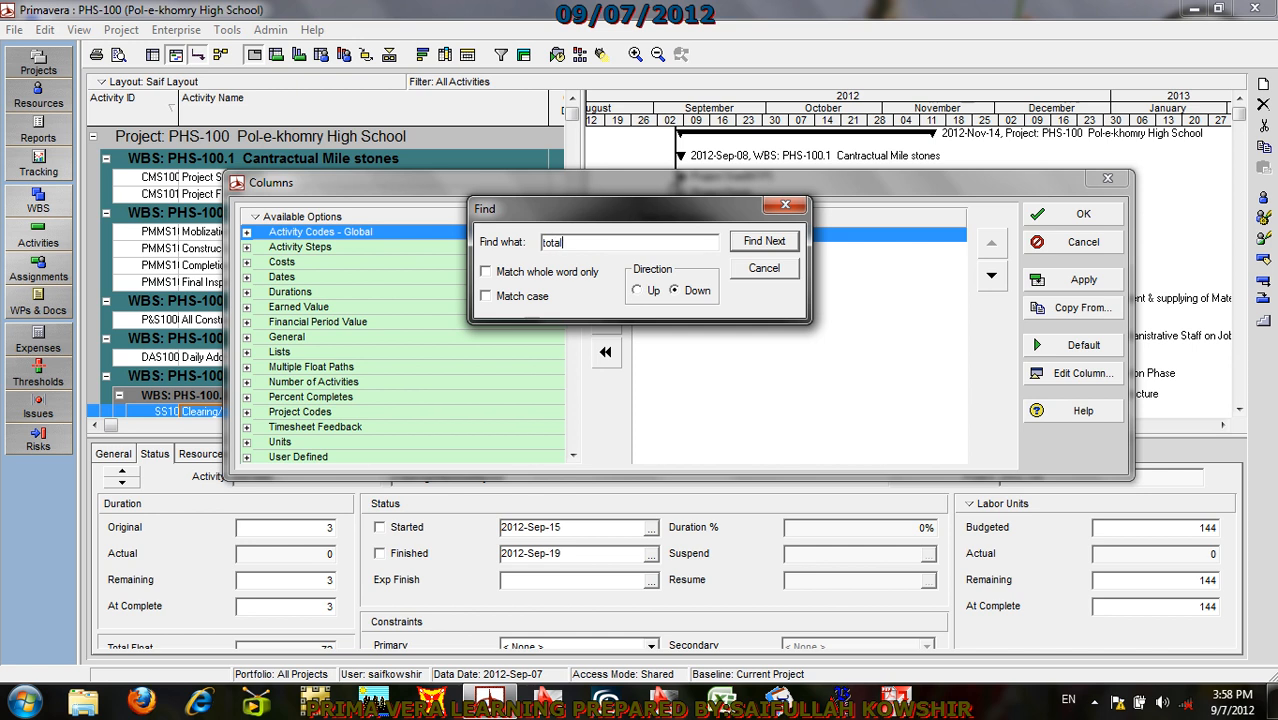
left_click(764, 241)
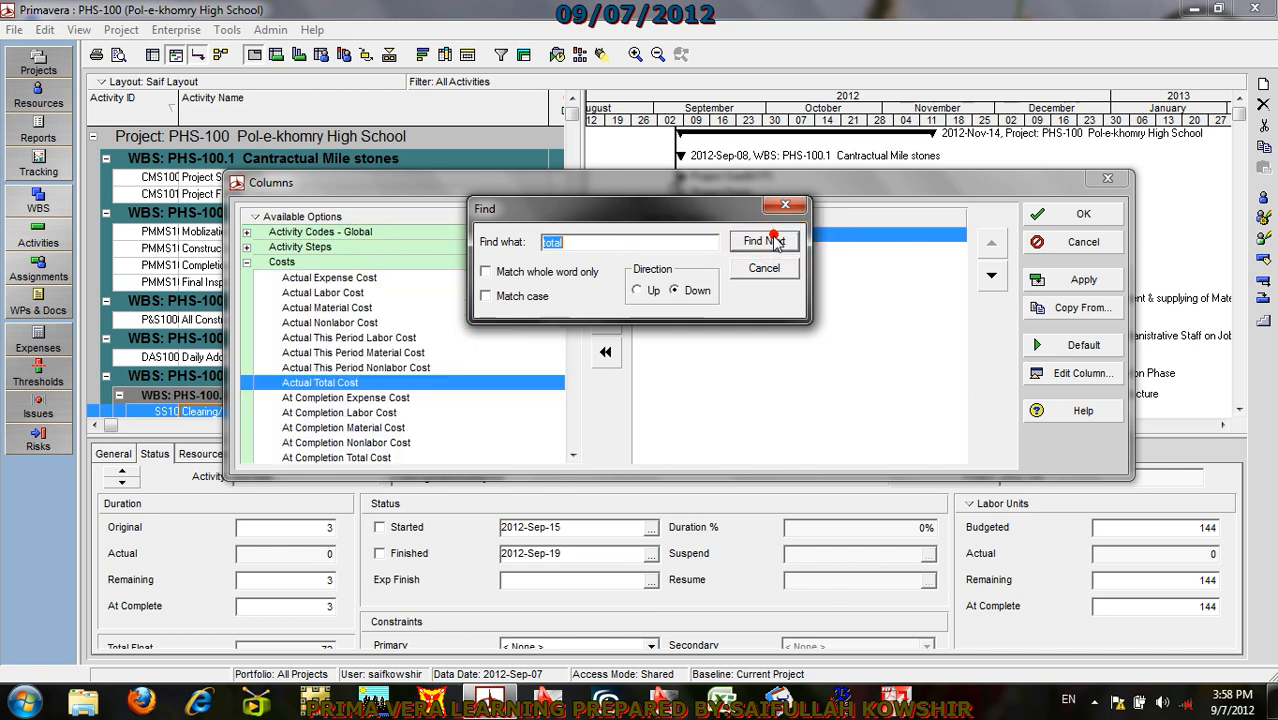
left_click_drag(615, 204, 519, 103)
left_click(676, 142)
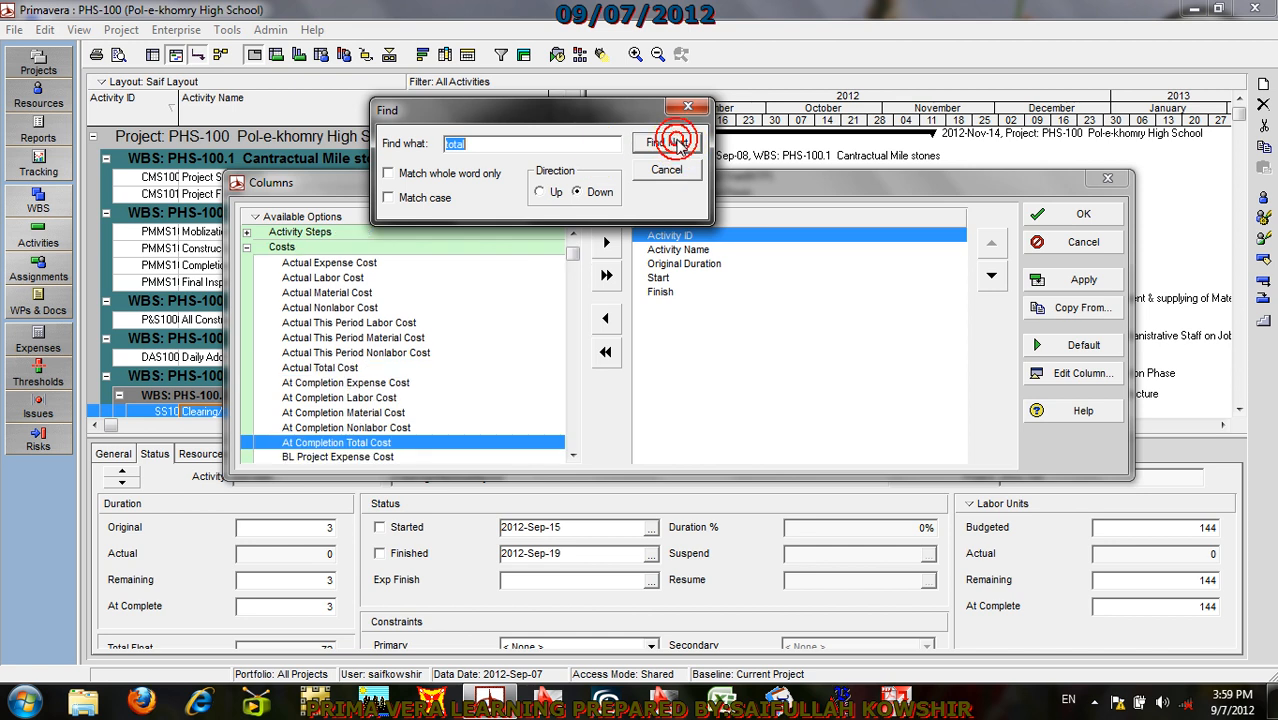
left_click(675, 143)
left_click(672, 144)
left_click(670, 145)
left_click(670, 146)
left_click(670, 146)
left_click(670, 146)
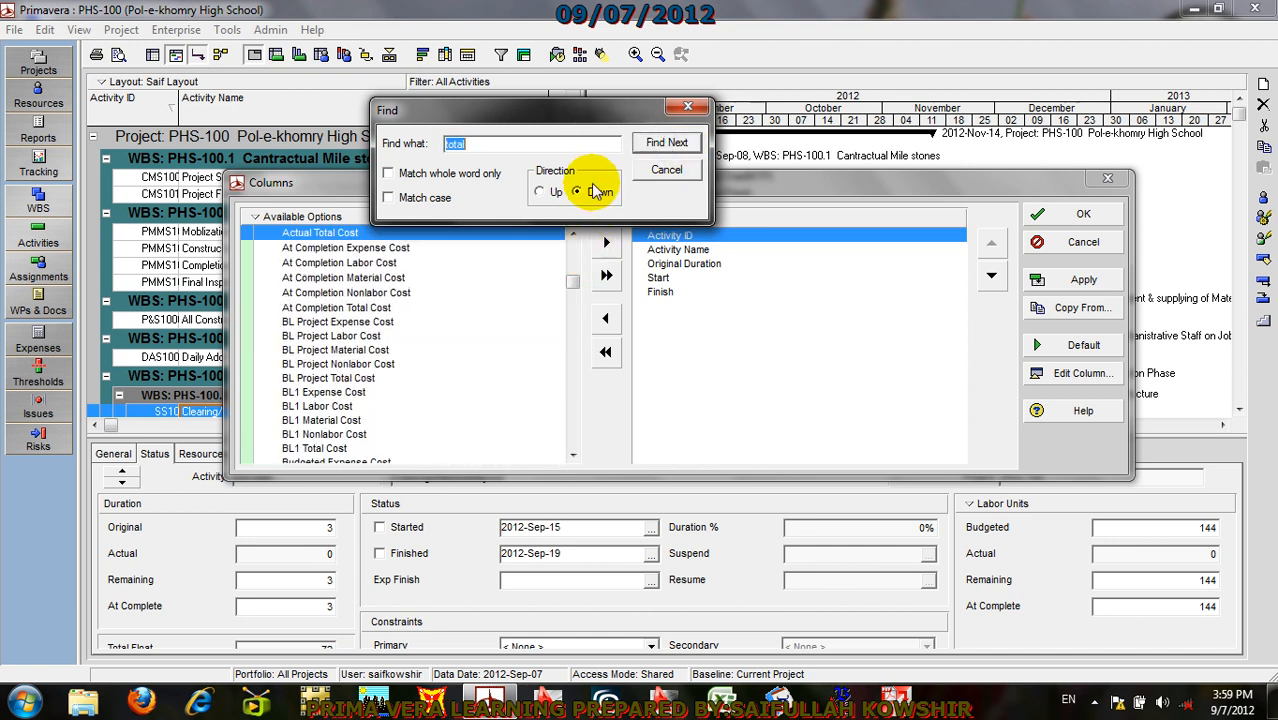
left_click(667, 169)
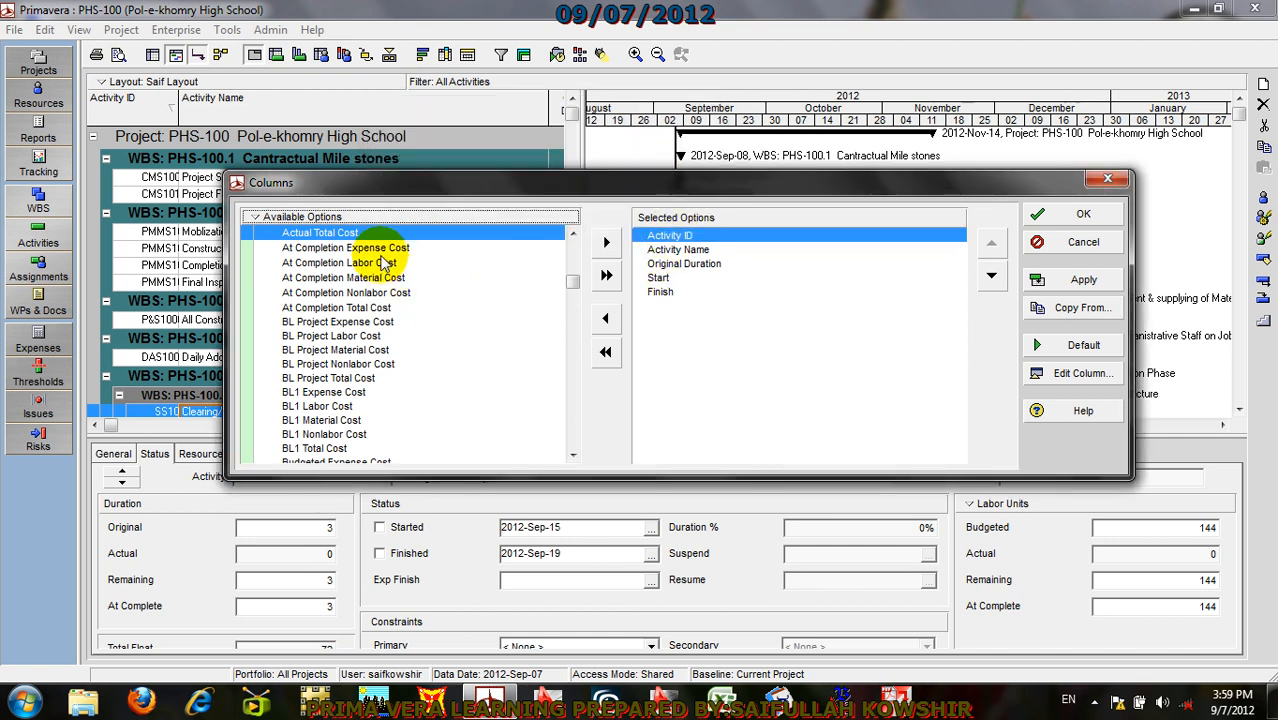
Step: Search the available columns for "total float", add Total Float to the selected columns and place it after Finish
right_click(278, 217)
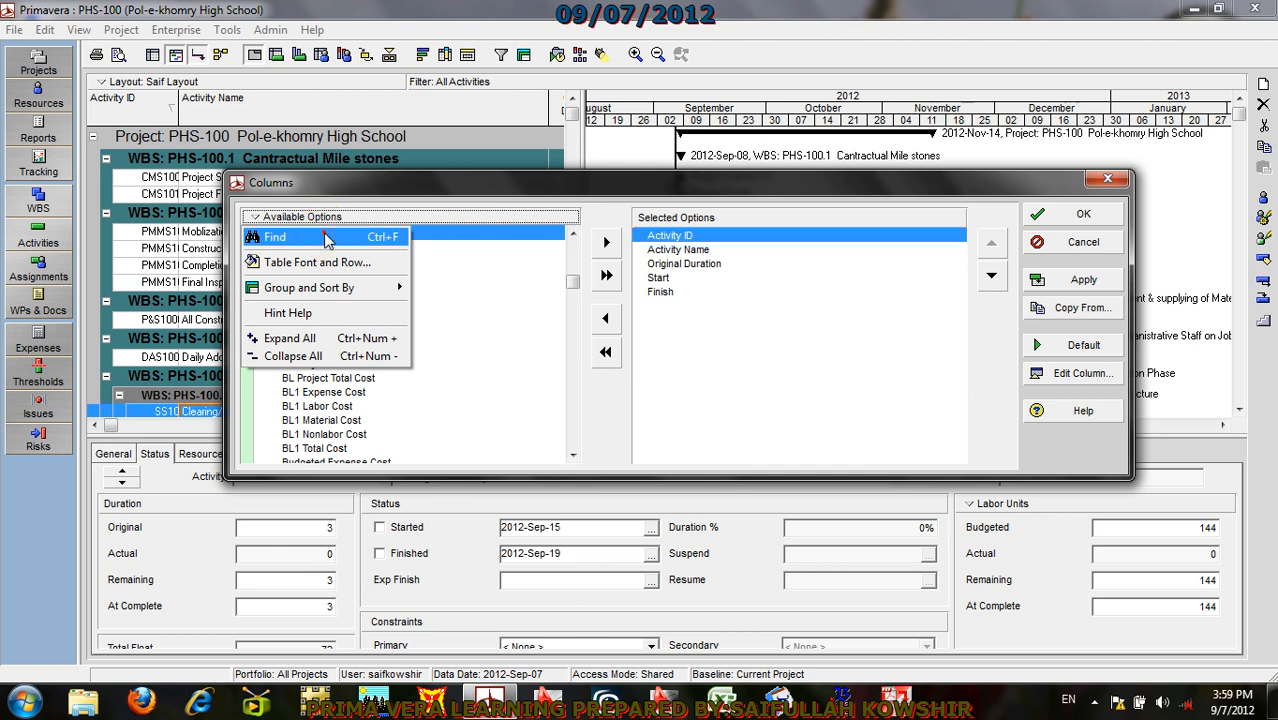
left_click(325, 240)
left_click(575, 238)
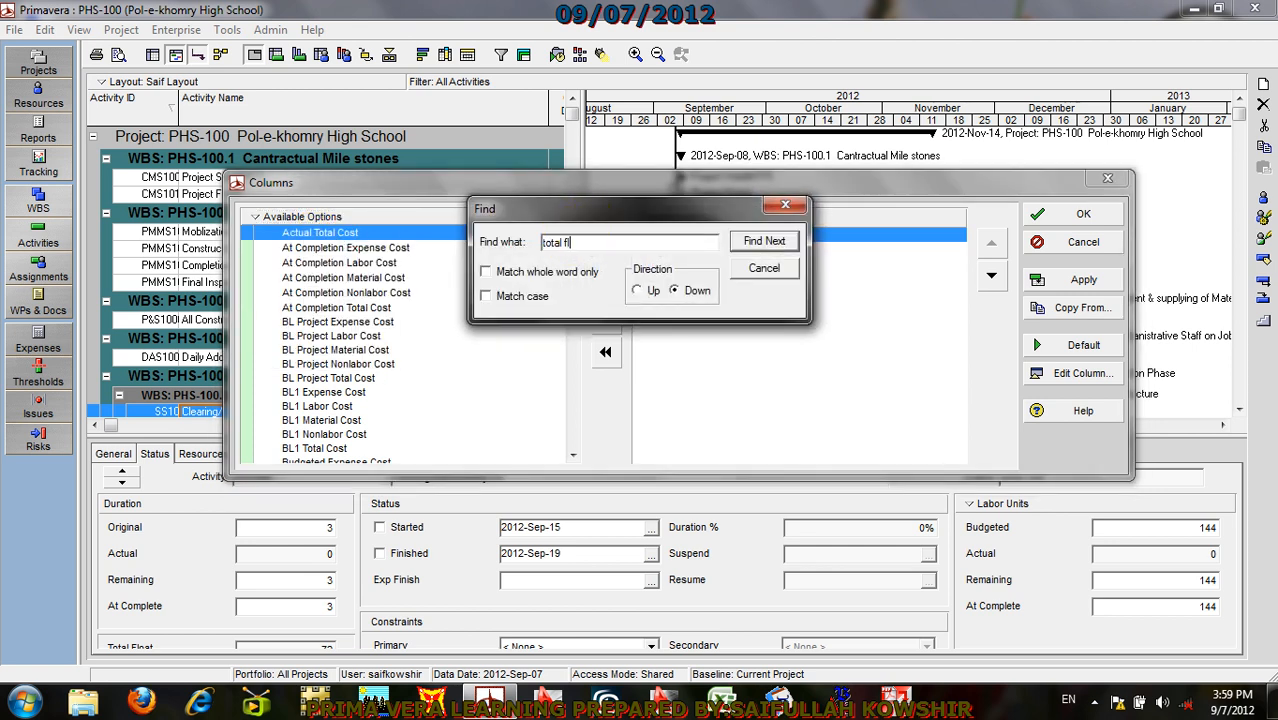
left_click(758, 241)
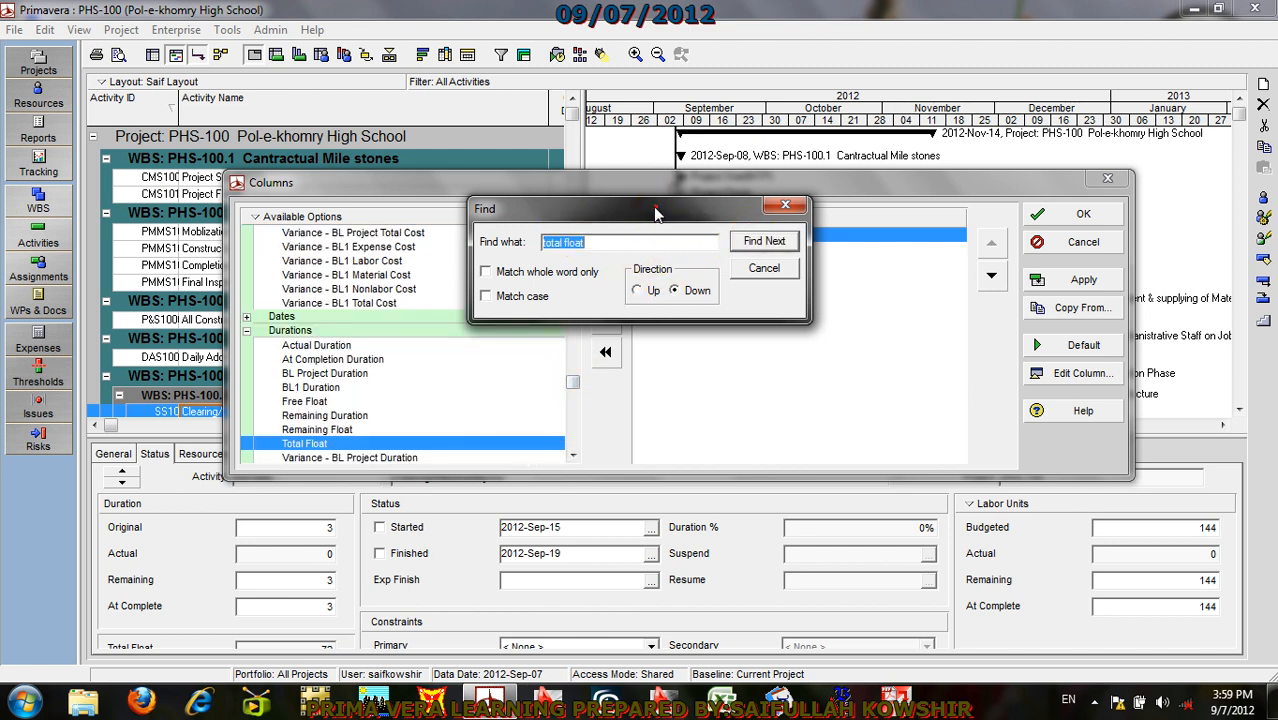
left_click_drag(657, 213, 409, 110)
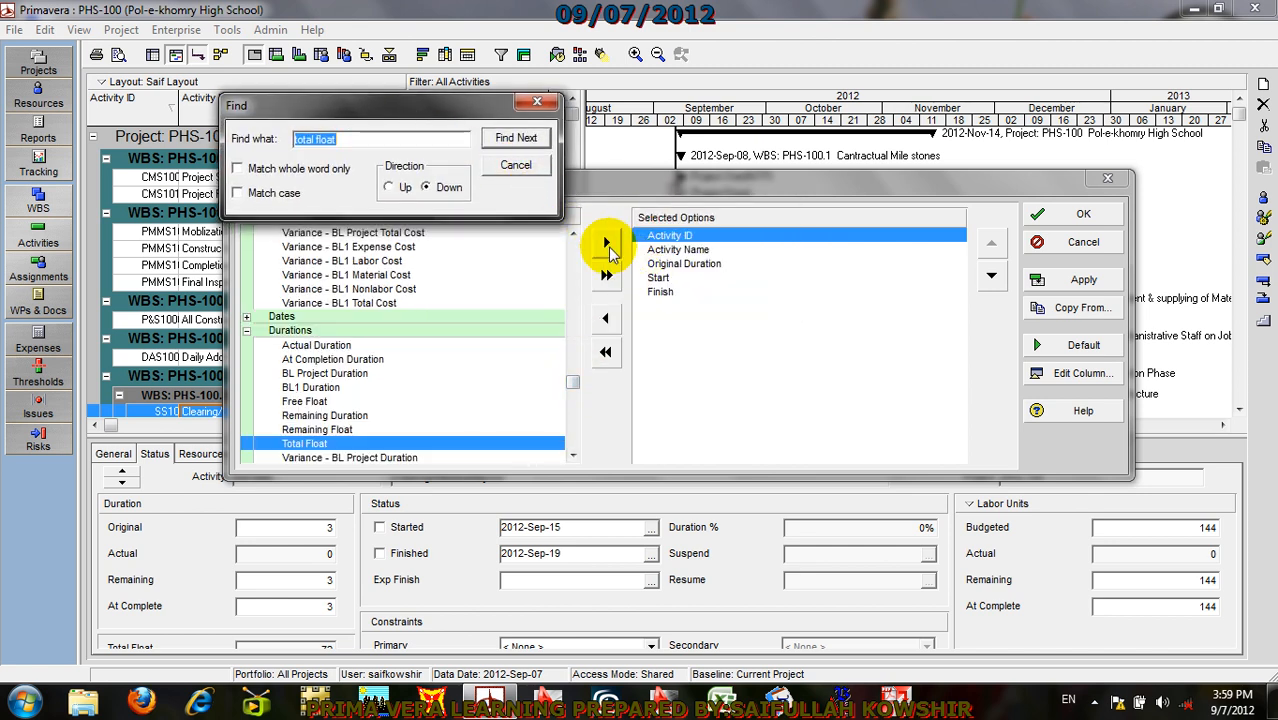
left_click(606, 242)
left_click(991, 275)
left_click(991, 275)
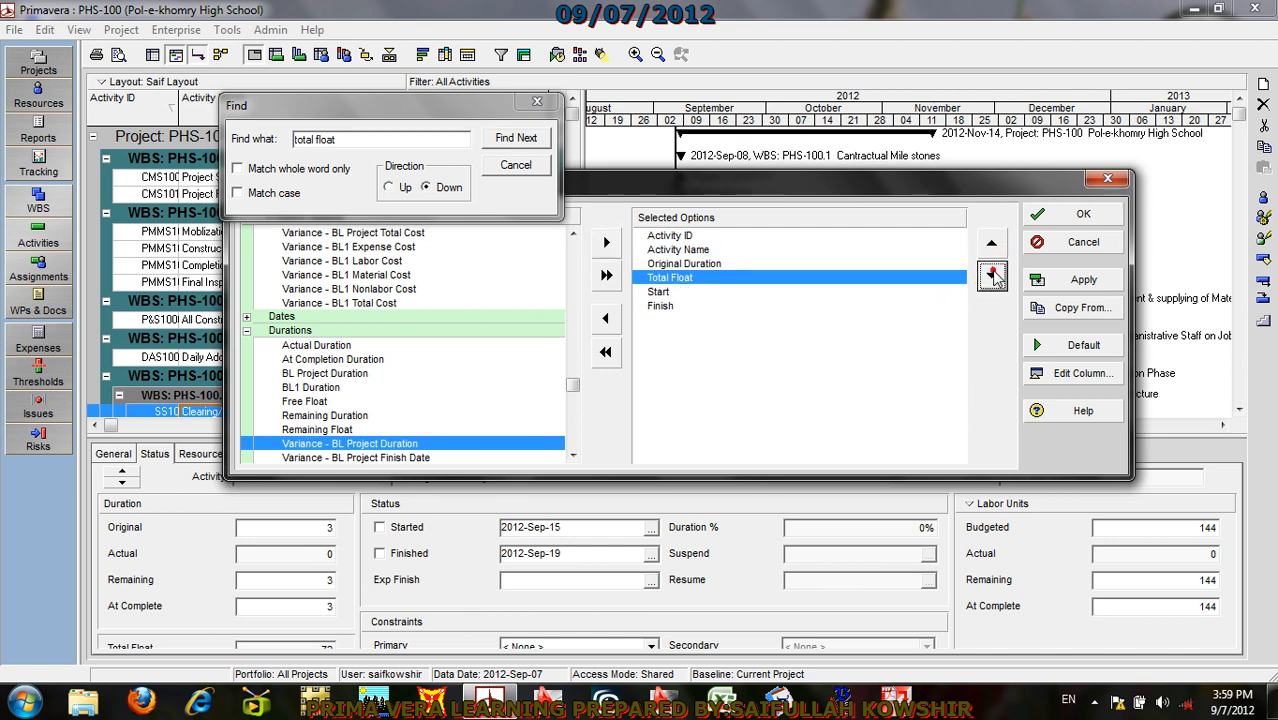
left_click(991, 275)
left_click(991, 275)
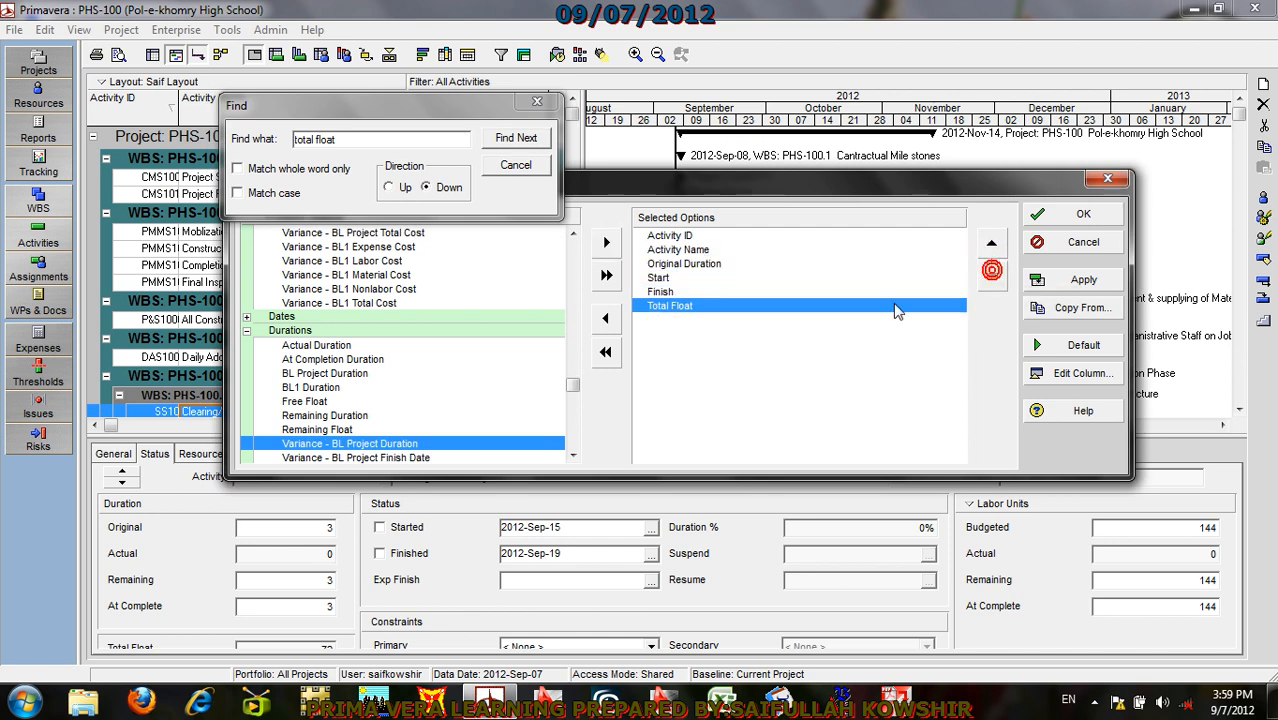
Step: Search the available columns for "ac" and go through the successive matches
left_click(680, 265)
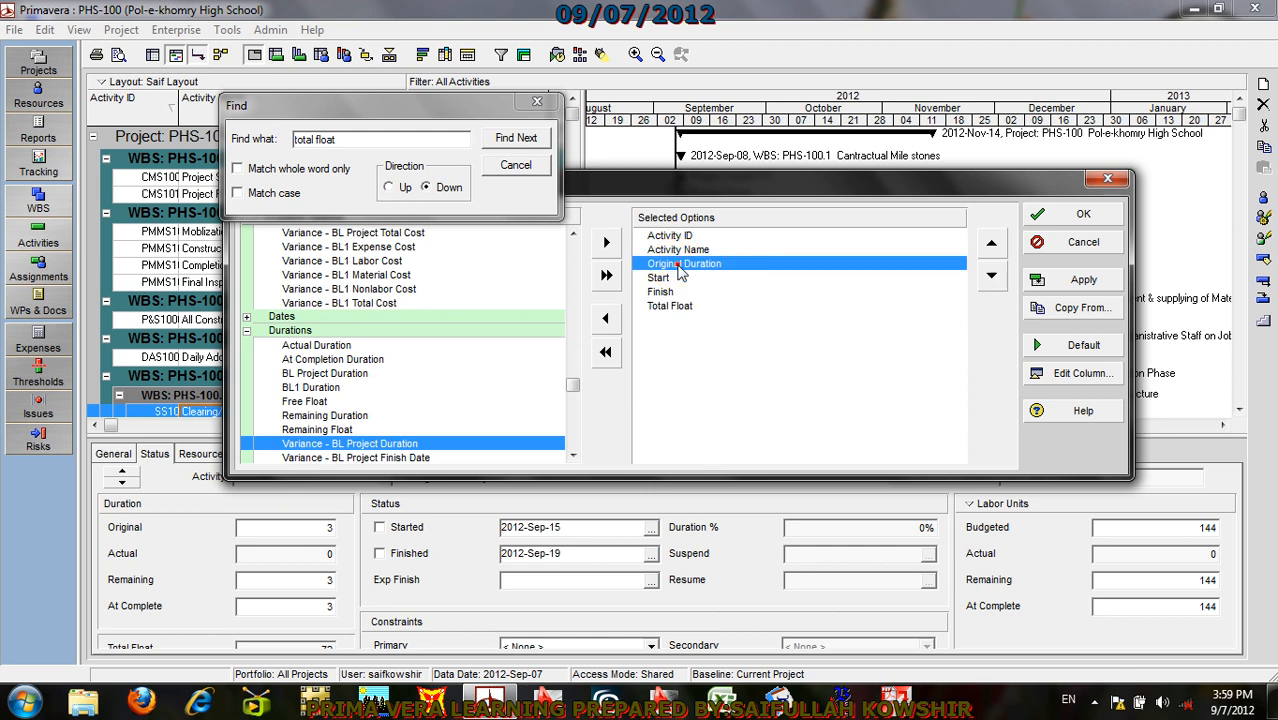
left_click_drag(390, 142, 276, 165)
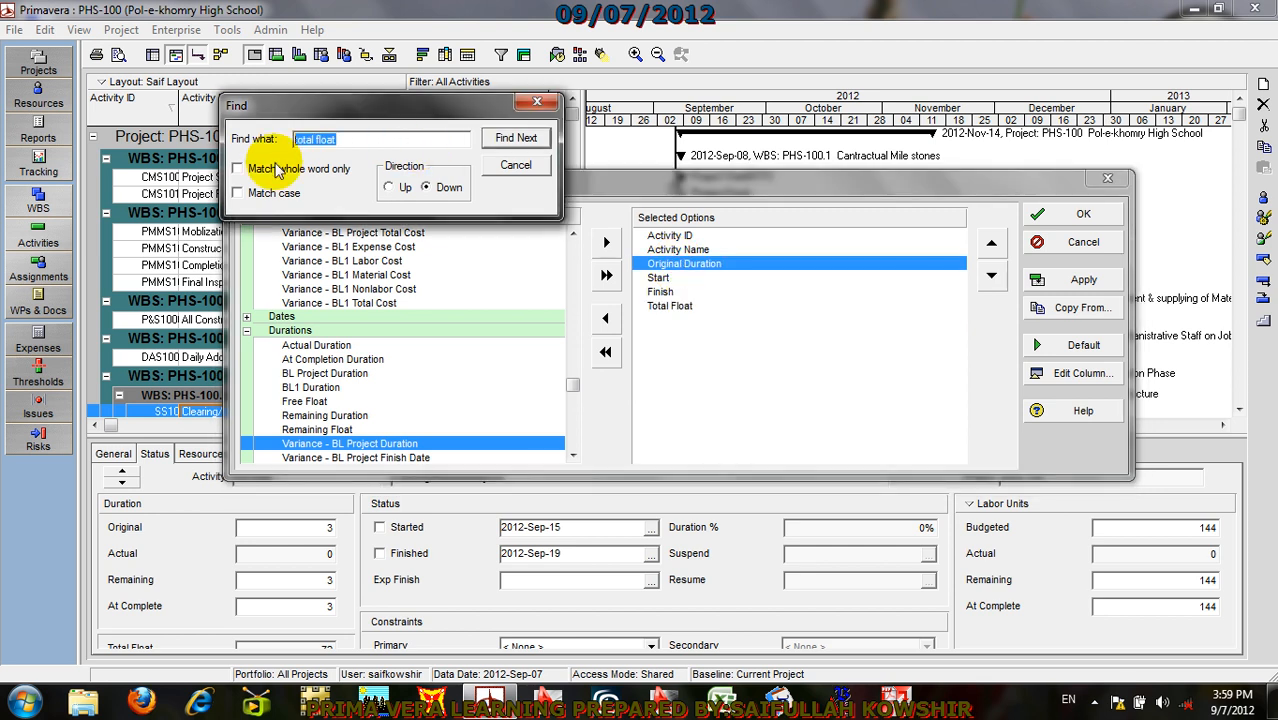
type("ac")
left_click(516, 139)
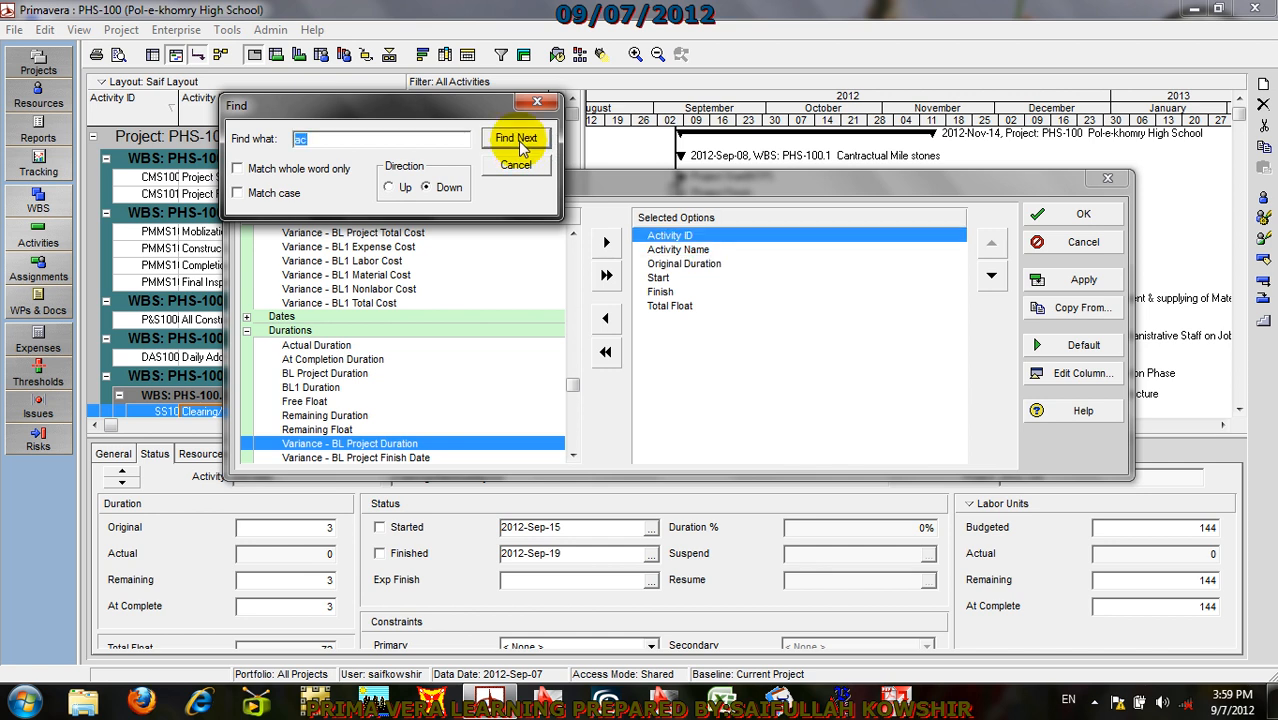
left_click(322, 373)
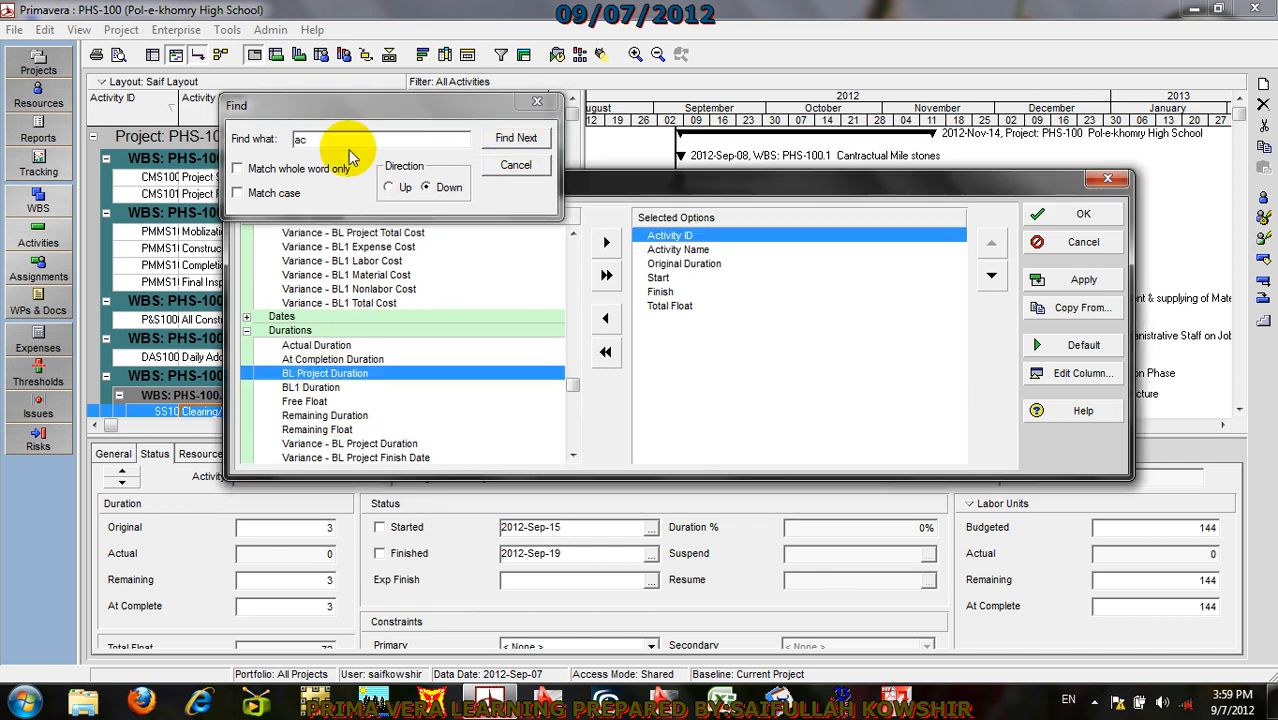
left_click(500, 141)
left_click(499, 141)
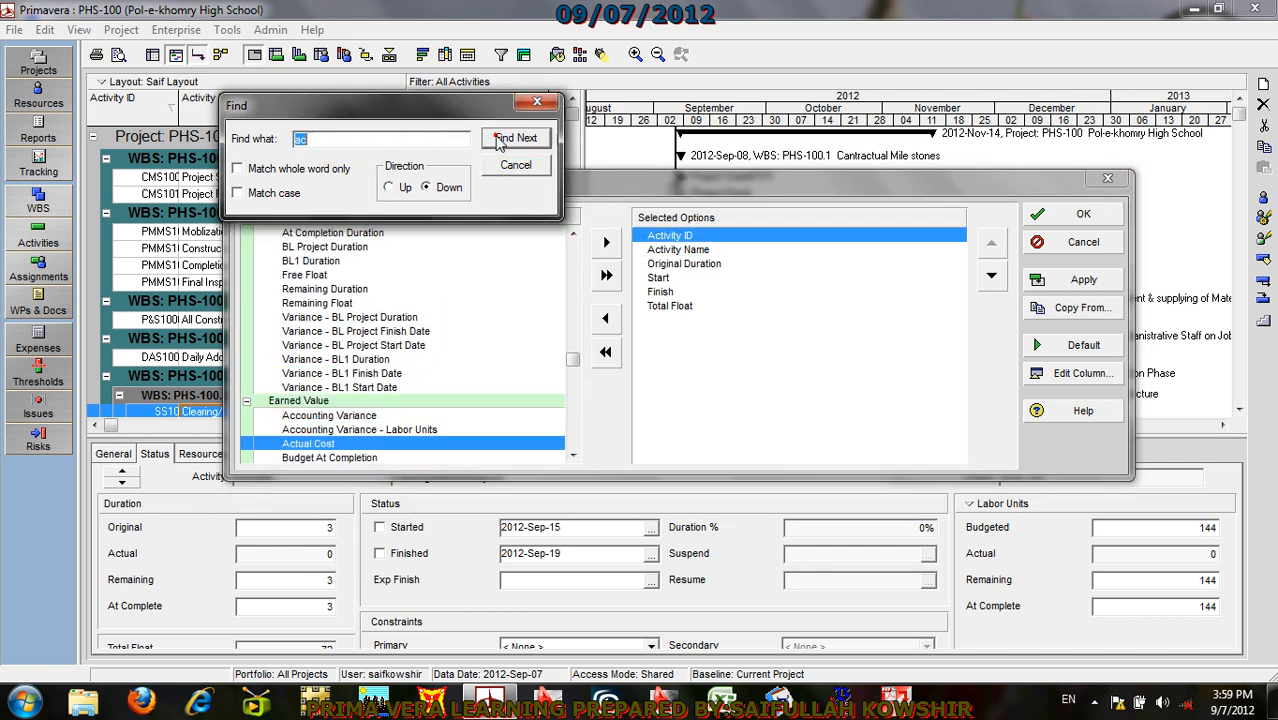
left_click(499, 141)
left_click(499, 141)
left_click(500, 142)
left_click(499, 141)
left_click(499, 141)
Step: Extend the column search to "actual" and step through its matches among the available columns
left_click(338, 139)
left_click(343, 143)
type("tual")
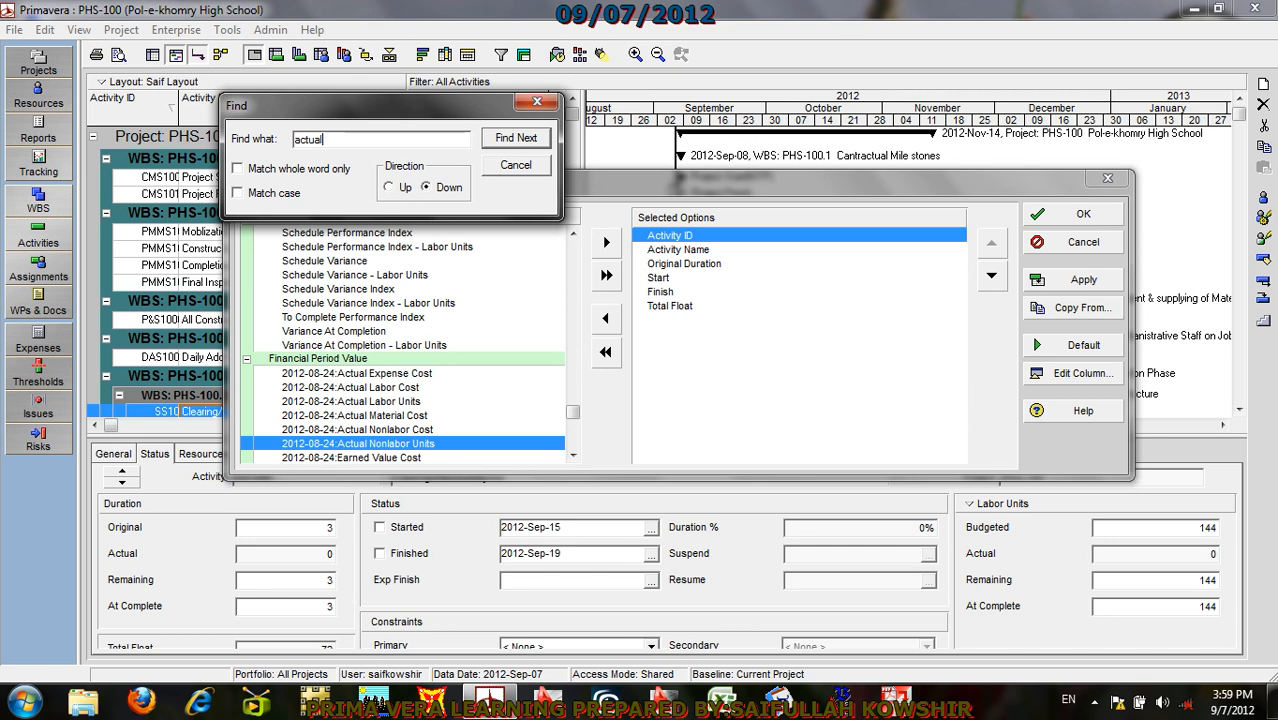
left_click(500, 140)
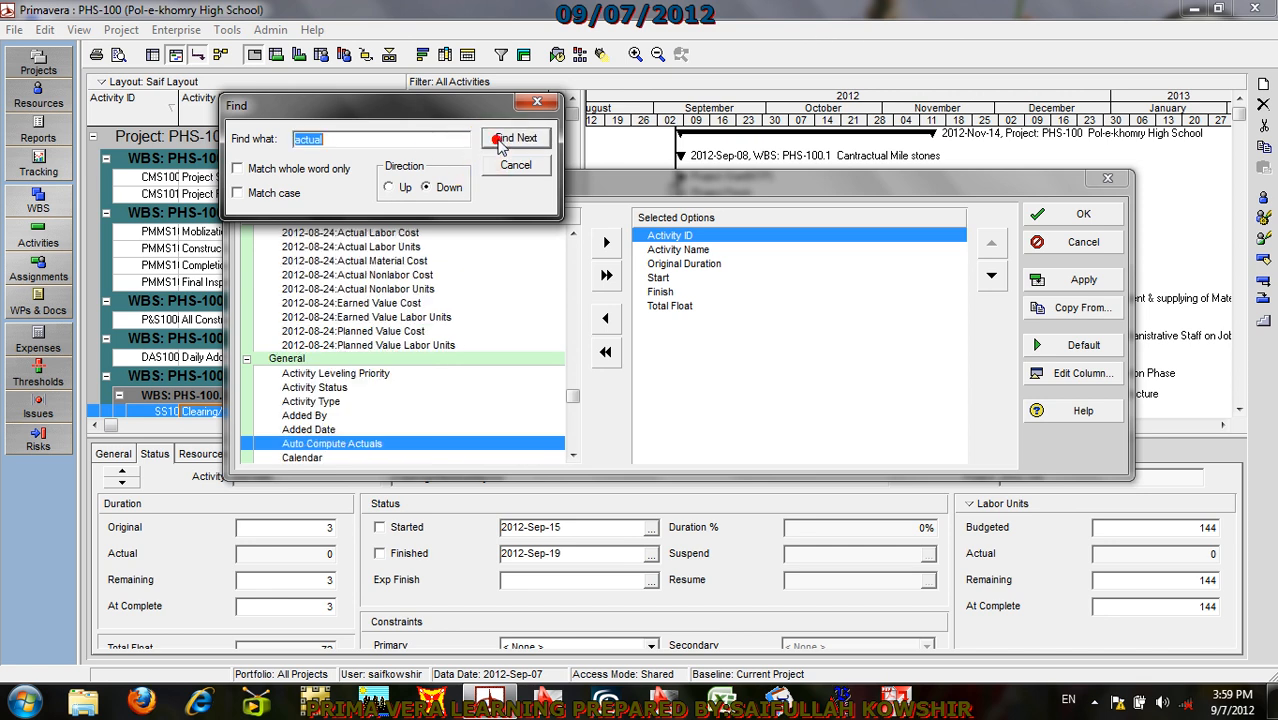
left_click(500, 140)
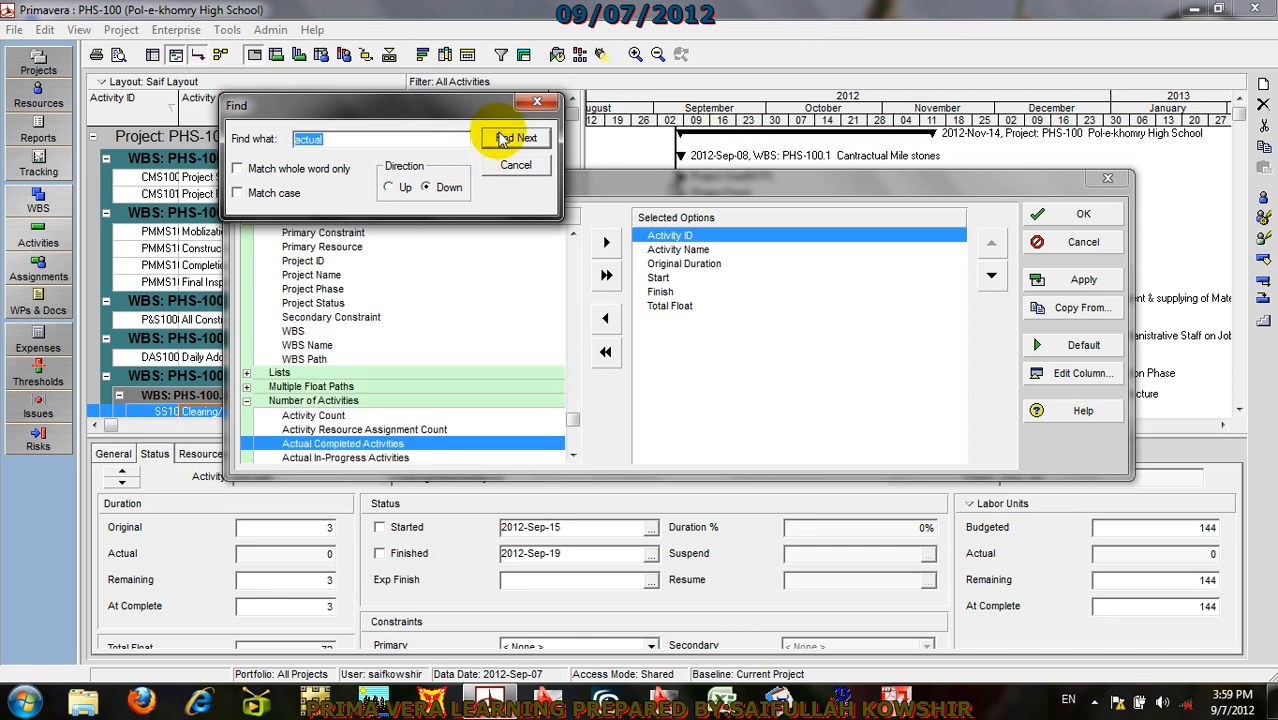
left_click(502, 140)
left_click(502, 140)
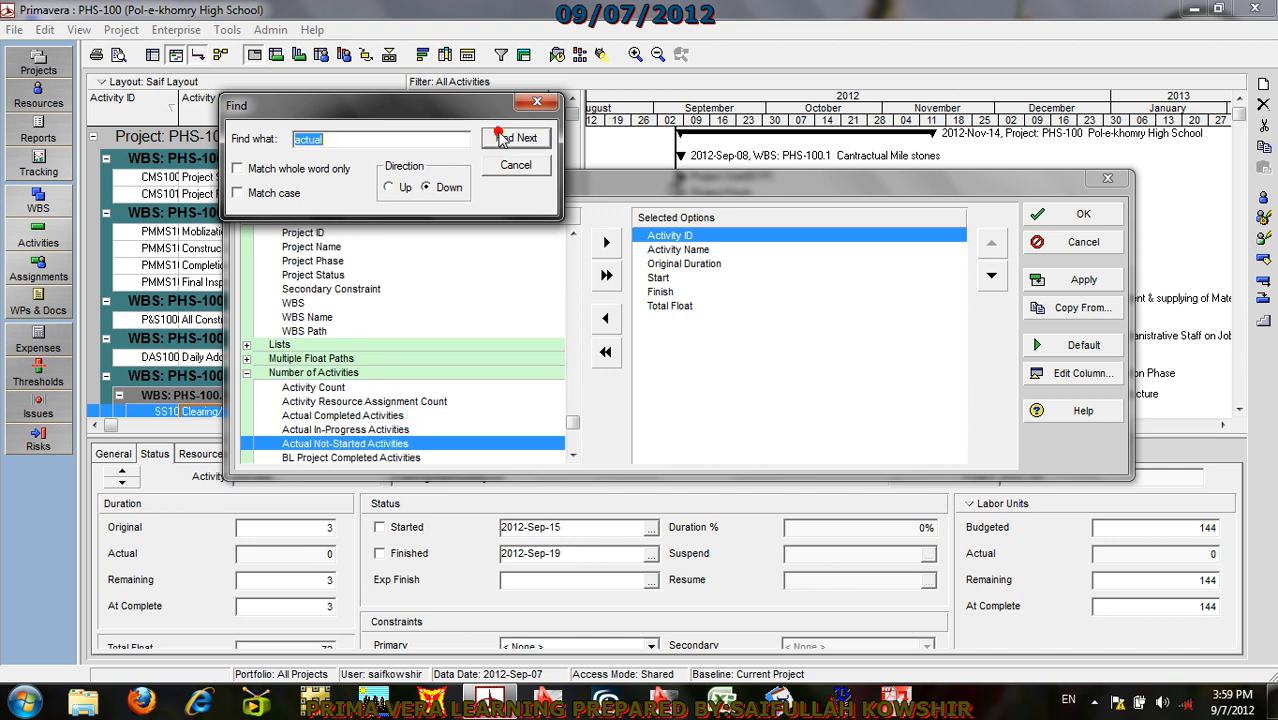
left_click(502, 140)
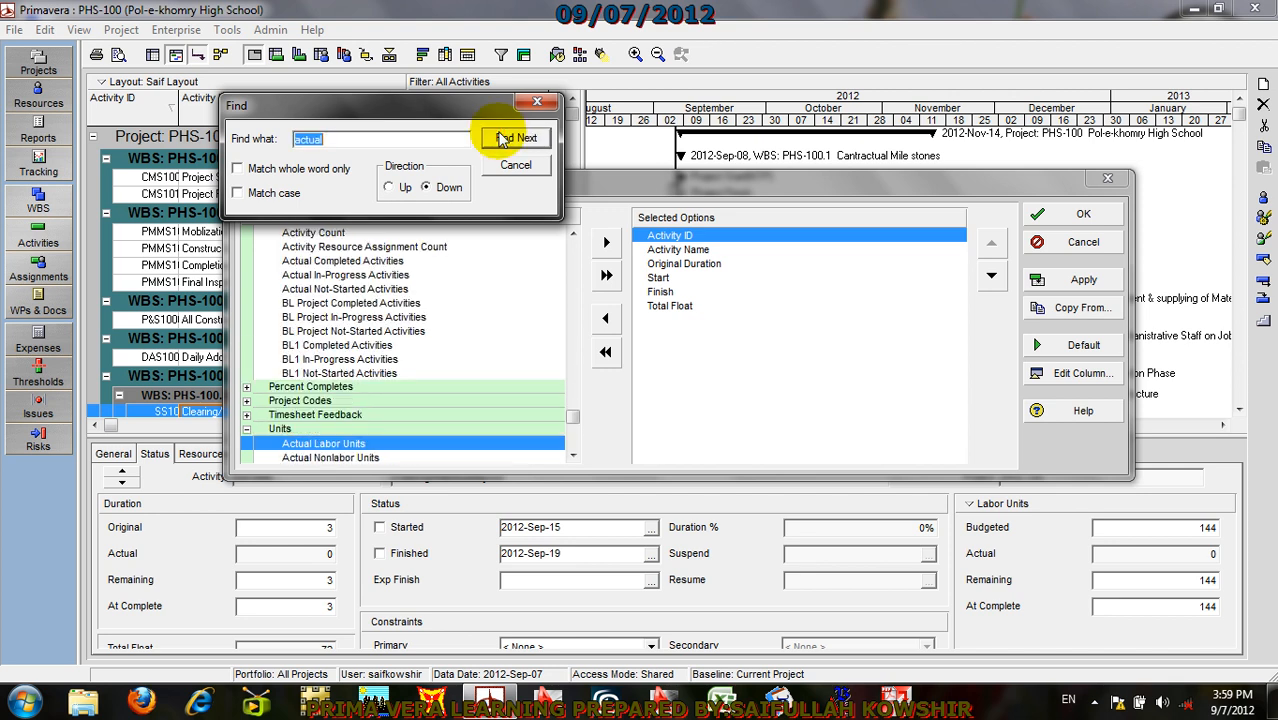
left_click(502, 139)
left_click(502, 139)
left_click(502, 139)
left_click(502, 139)
left_click(502, 139)
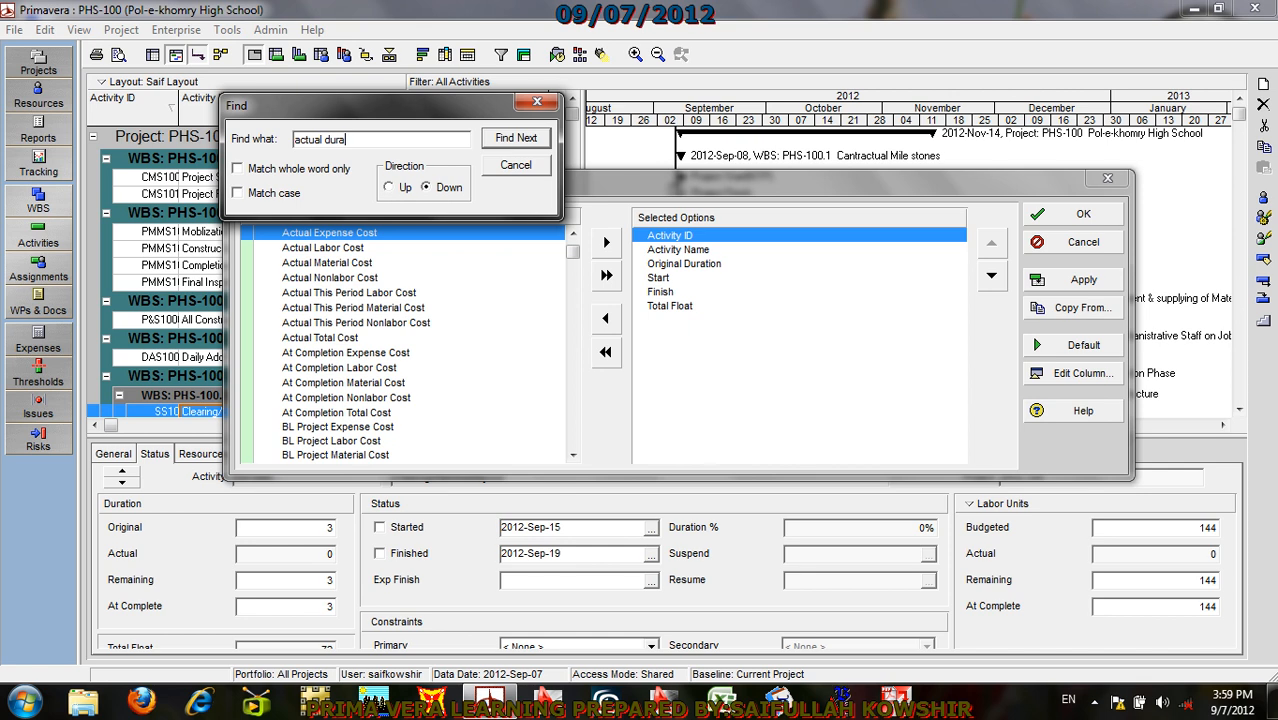
Step: Search the available columns for "actual duration", add Actual Duration to the selected columns and place it after Original Duration
left_click(515, 139)
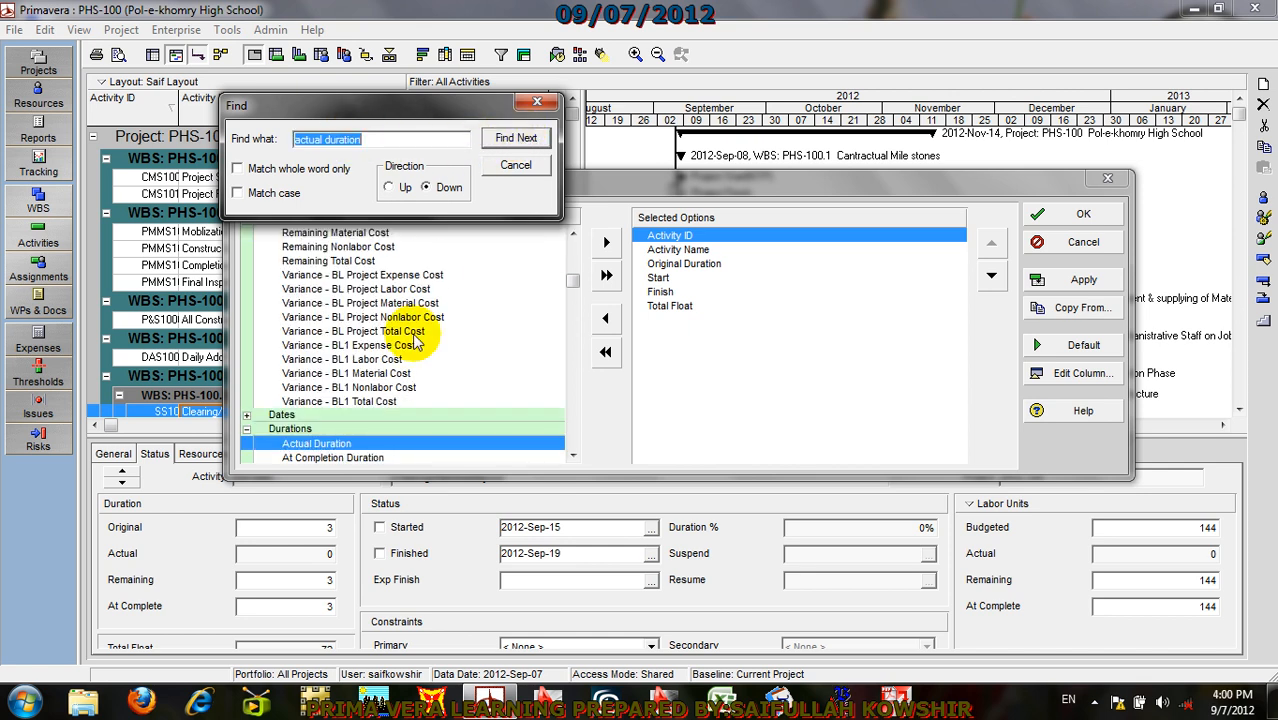
left_click(606, 242)
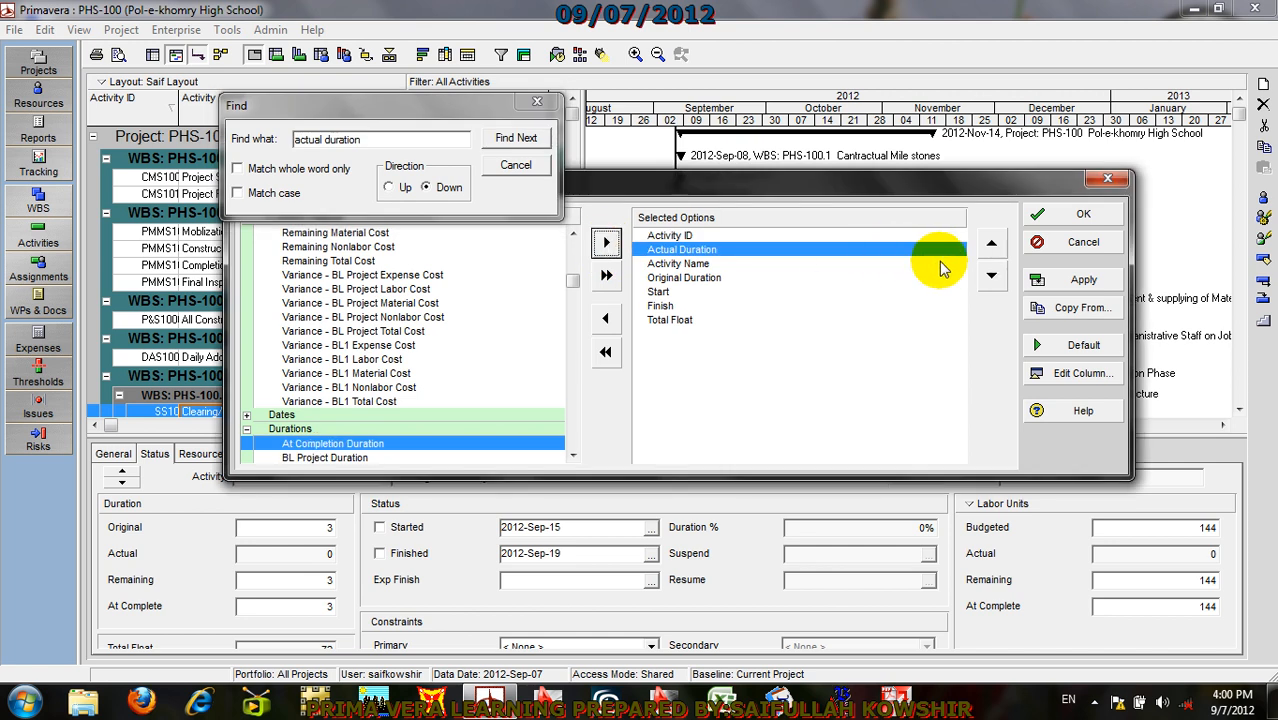
left_click(991, 275)
left_click(991, 275)
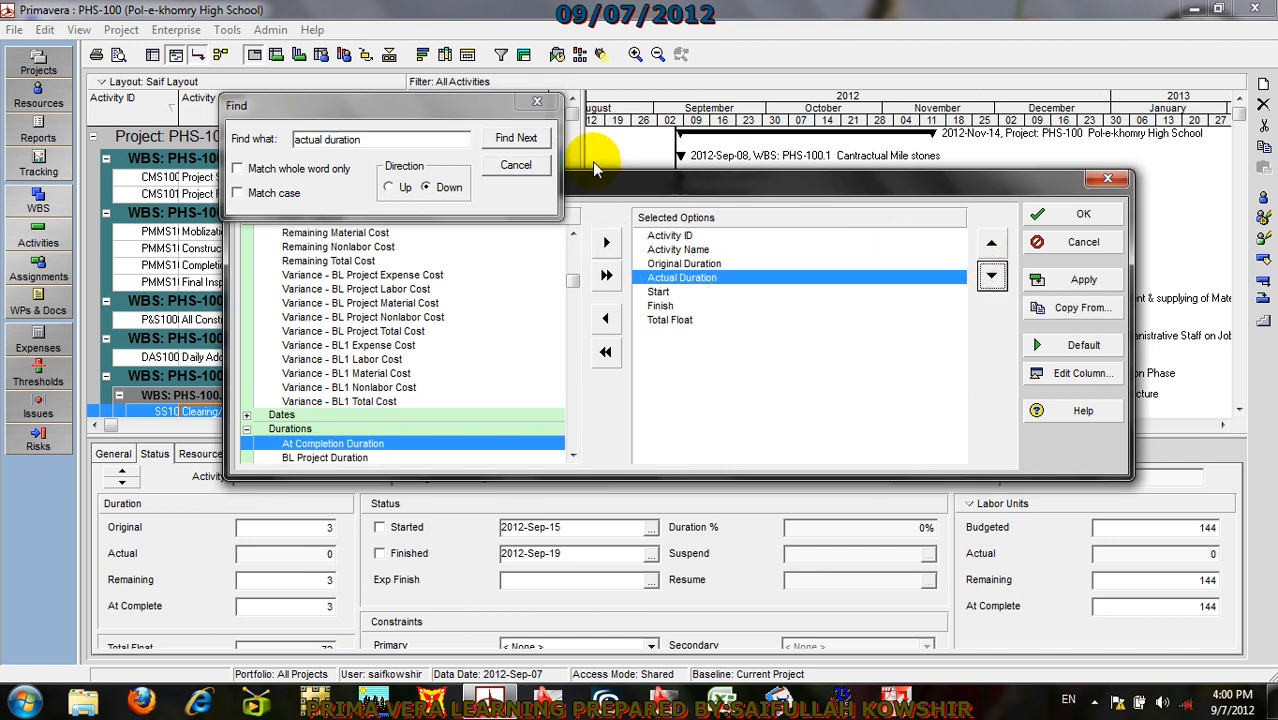
Step: Search the available columns for "Remaining Duration" and add it to the selected columns after Actual Duration
left_click(400, 125)
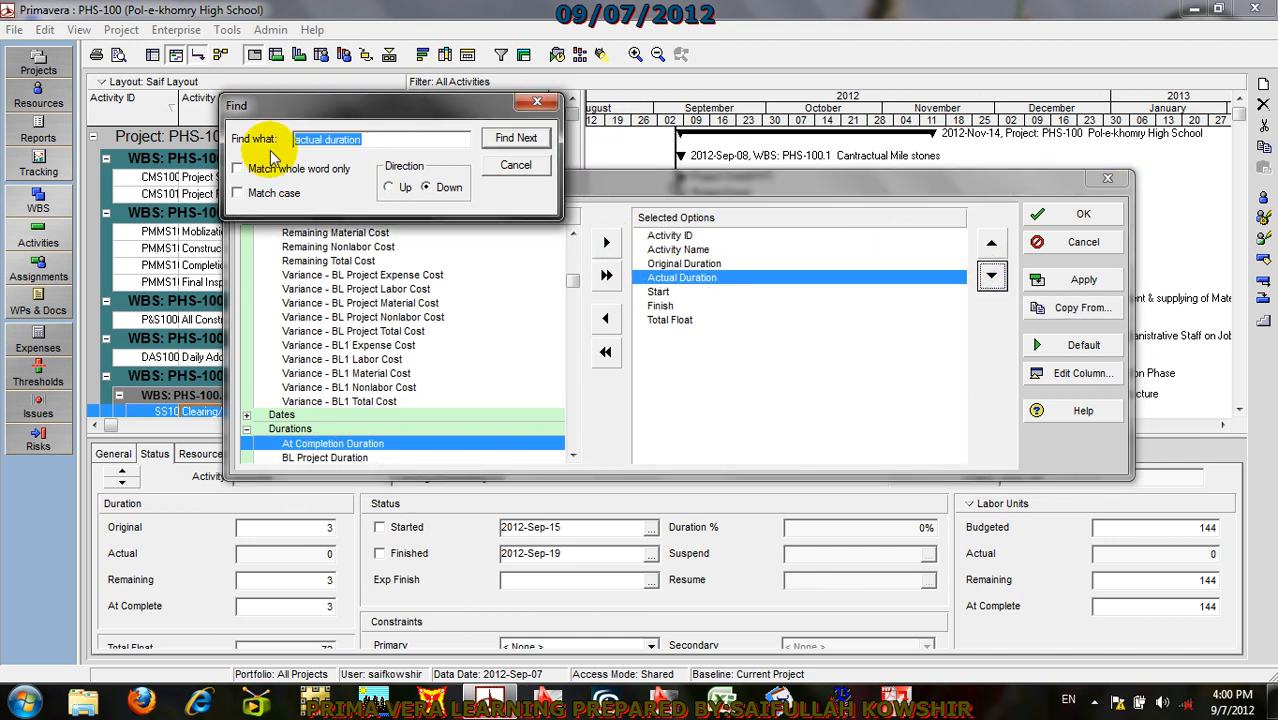
type("Remaining")
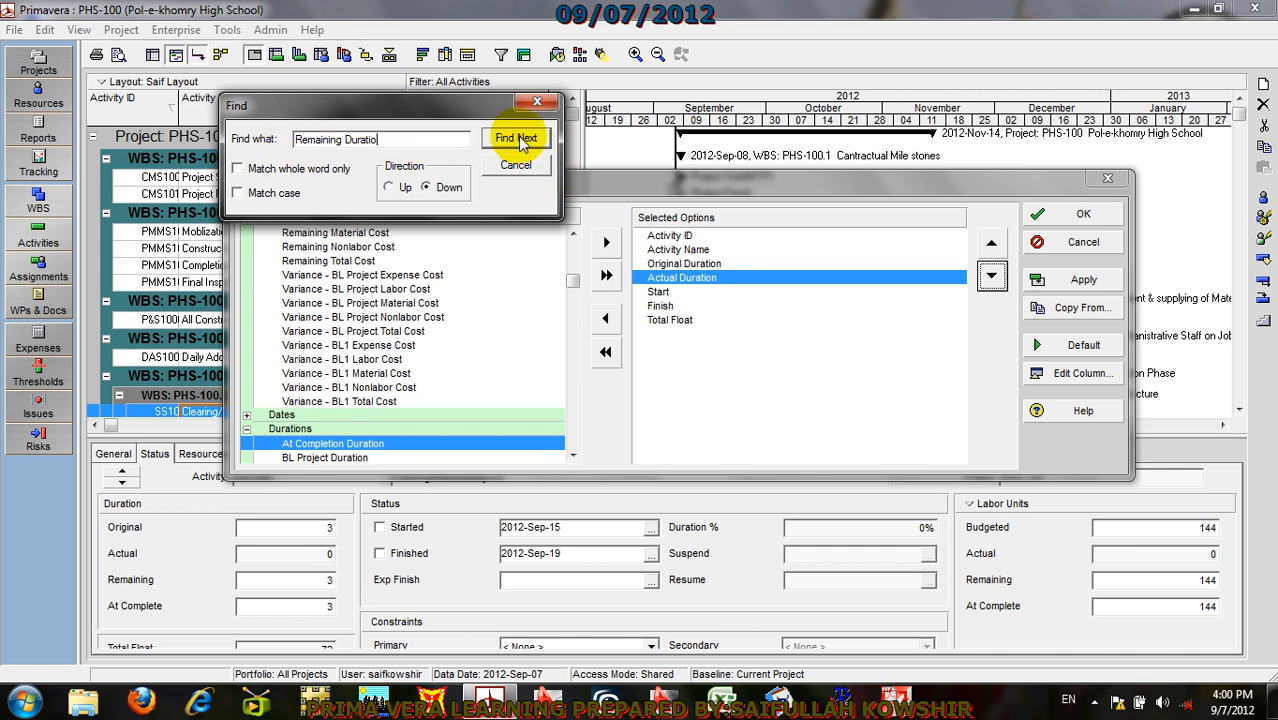
type("n")
left_click(516, 140)
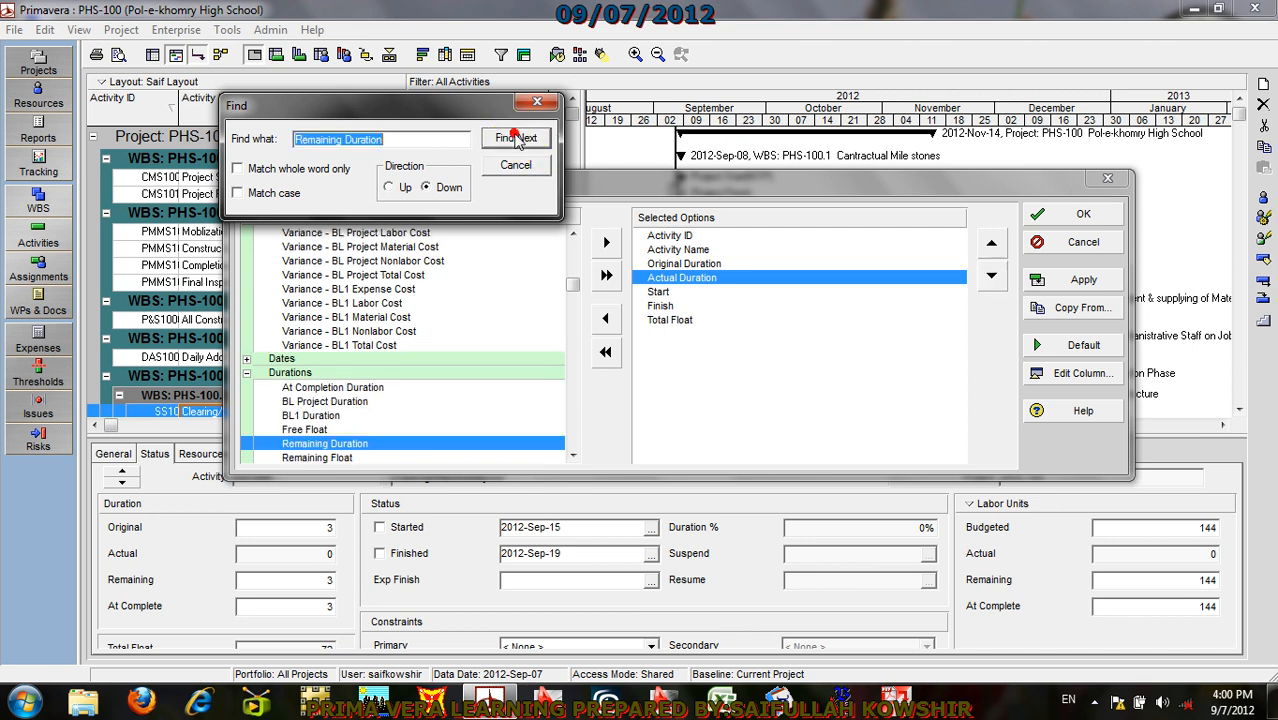
left_click(606, 243)
Step: End the column search and apply the selected columns to the activity table
left_click(530, 168)
left_click(1080, 281)
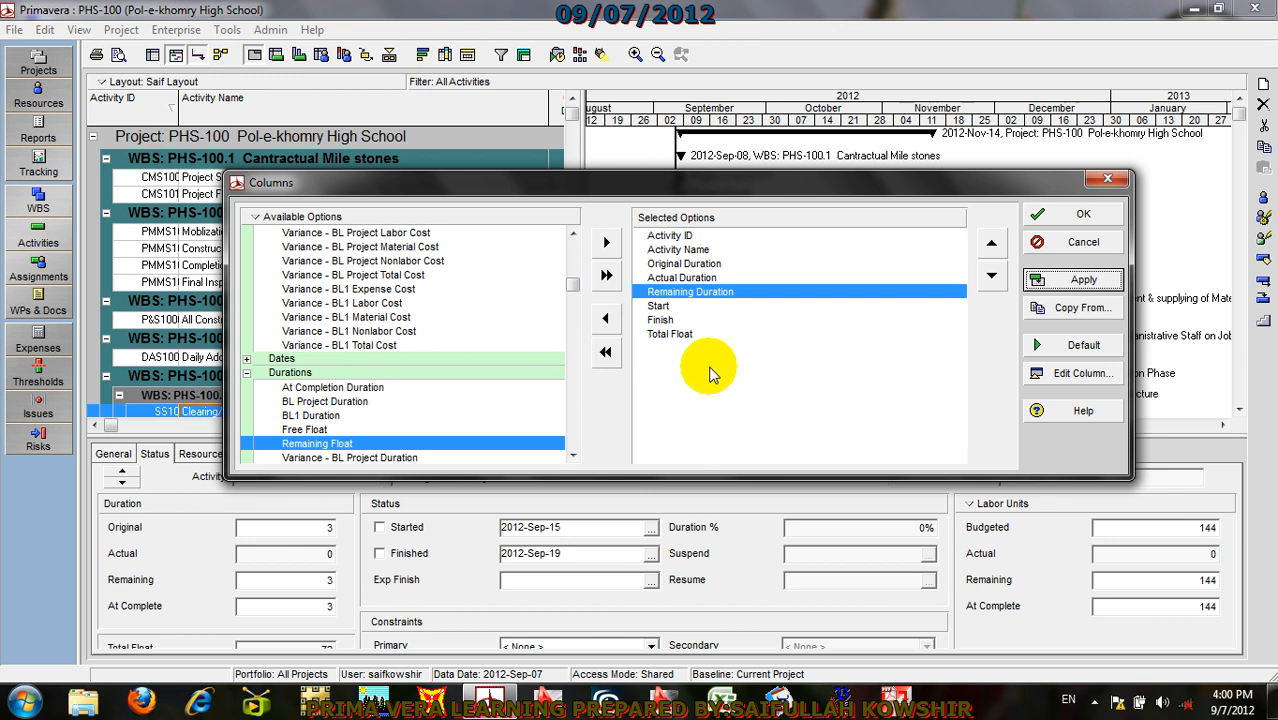
left_click(1085, 215)
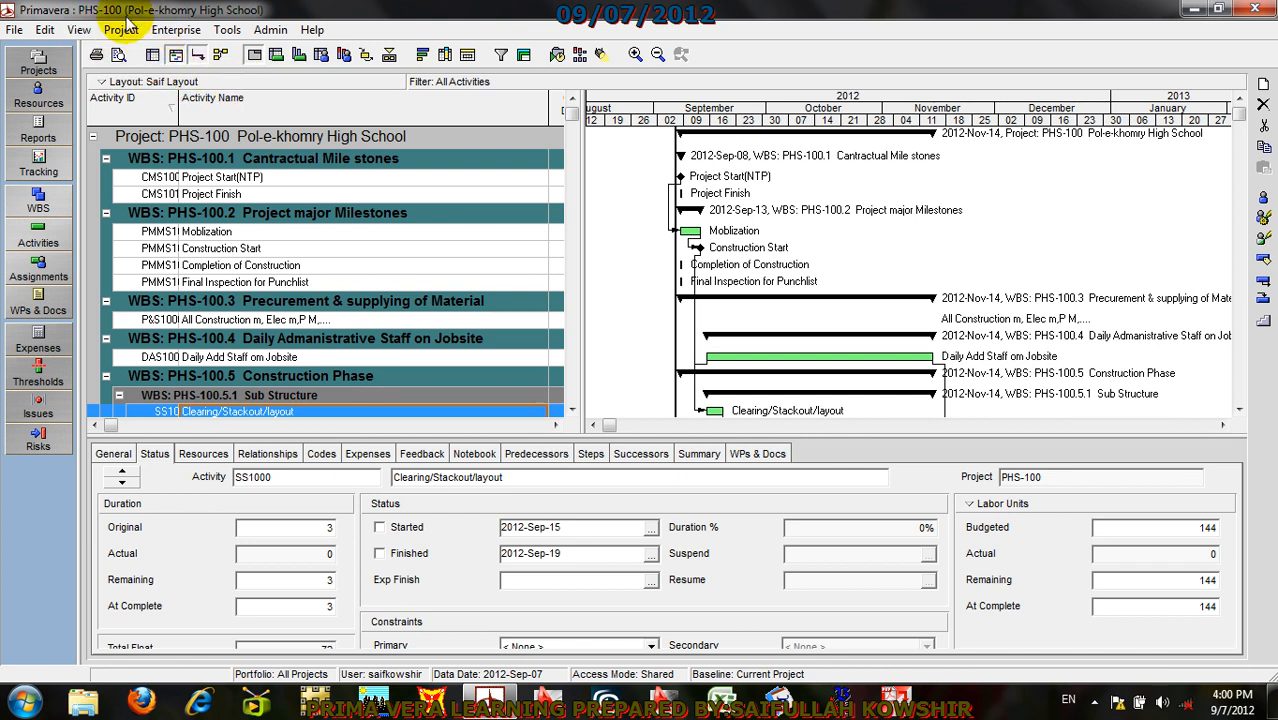
Step: Save the current layout as a new layout for the current user, named with a person's first name and the word "layout"
left_click(78, 29)
mouse_move(110, 50)
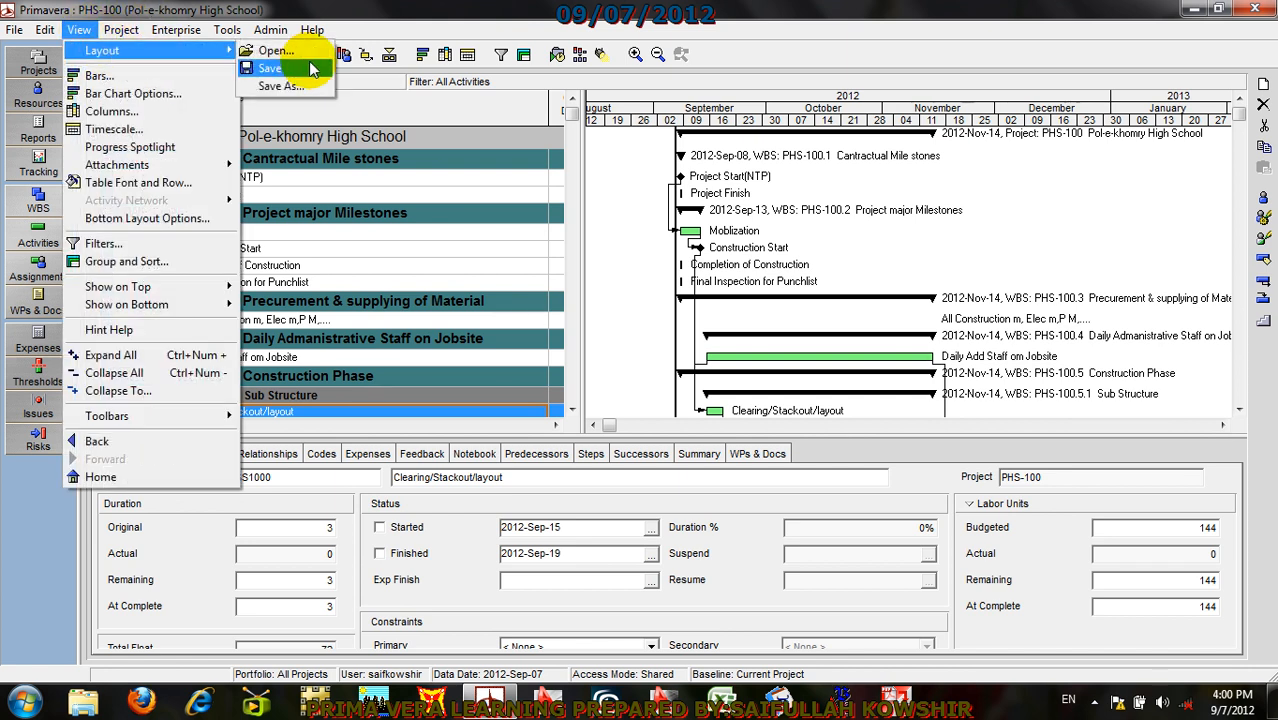
left_click(290, 85)
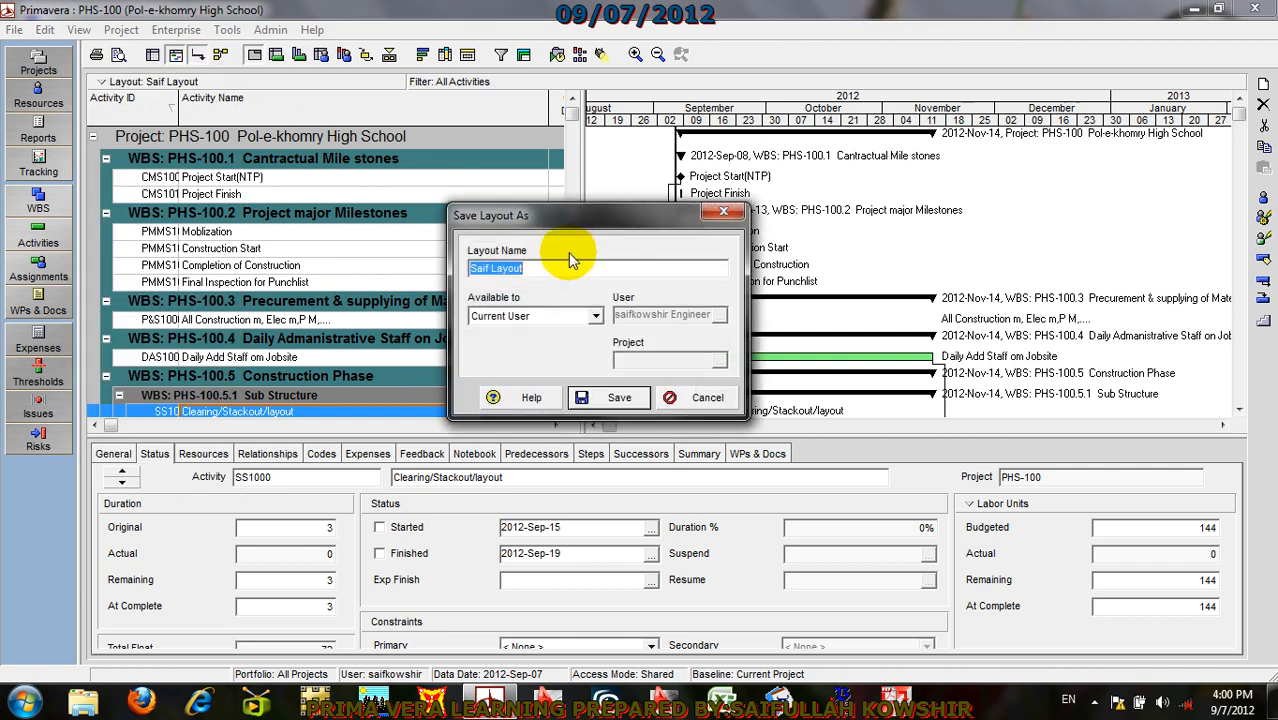
type("Sa")
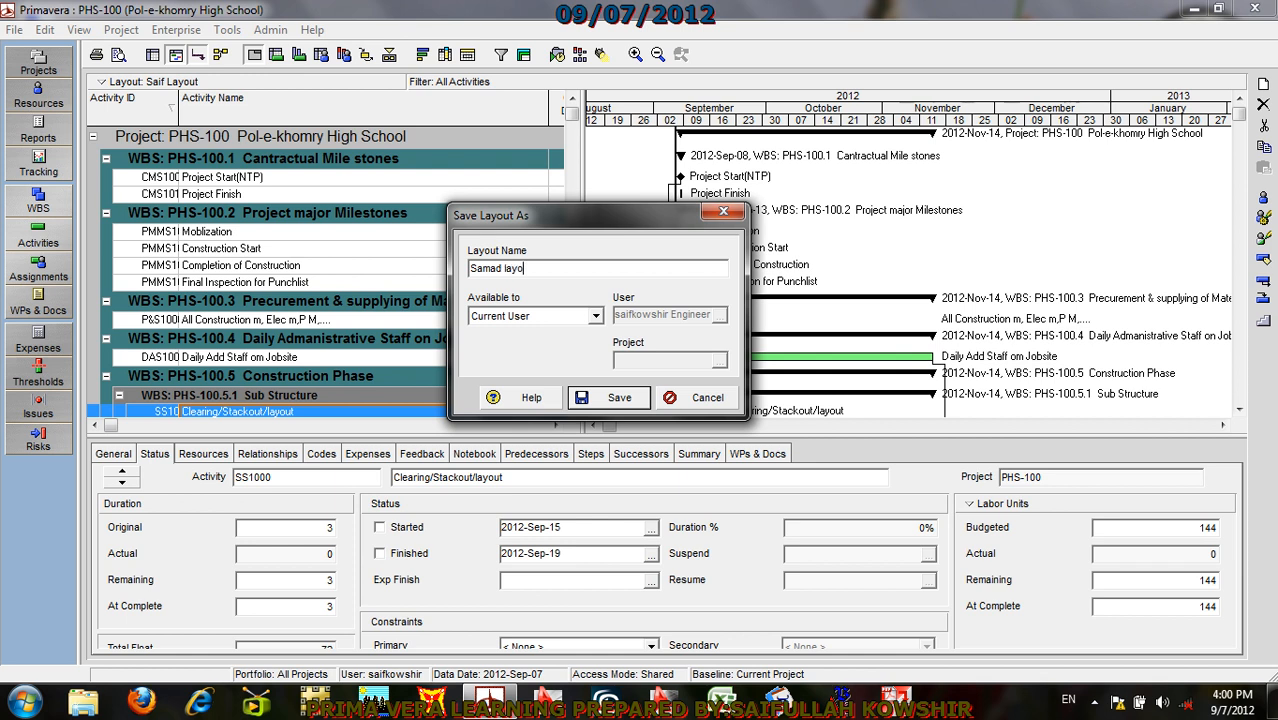
left_click(617, 395)
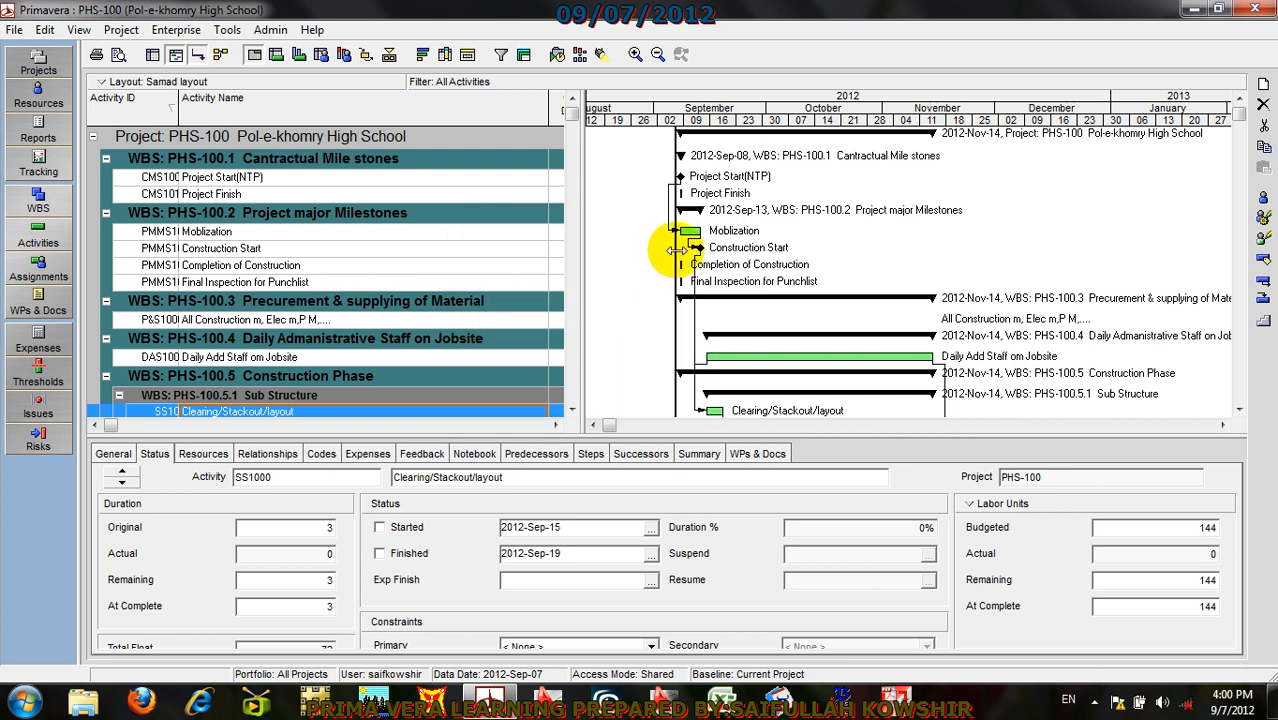
left_click(78, 29)
mouse_move(100, 51)
left_click(265, 52)
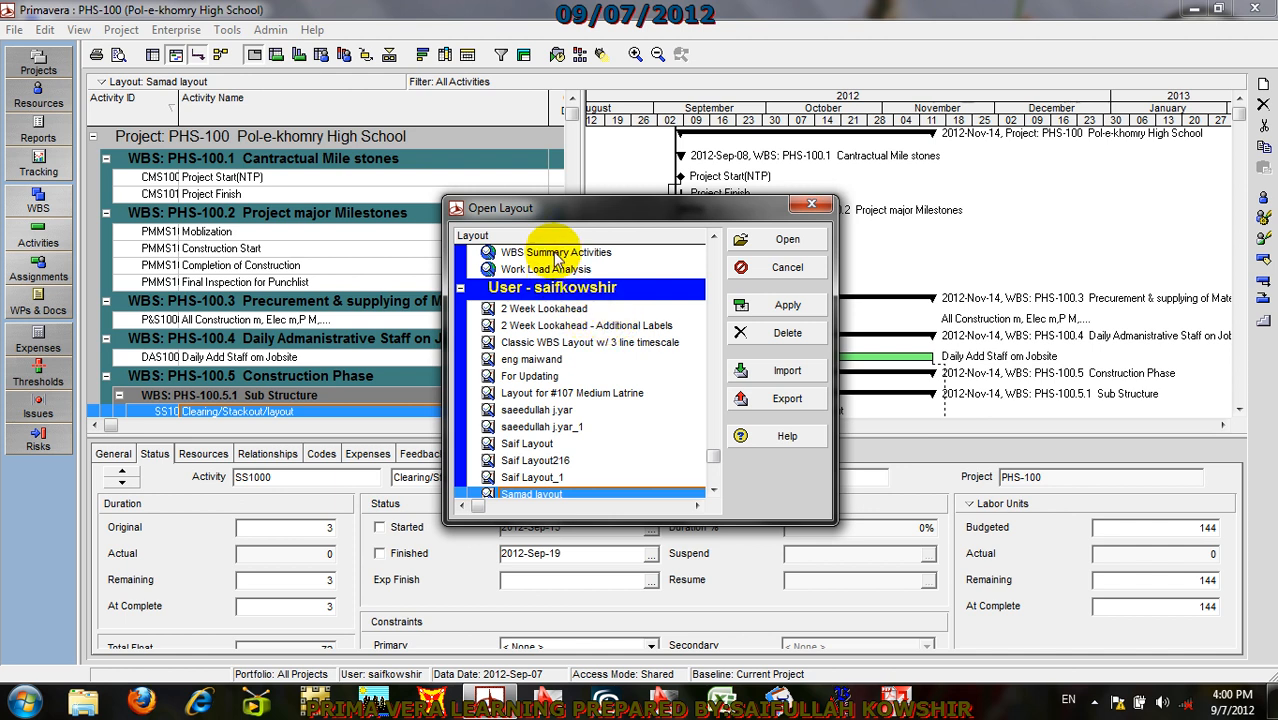
type("za")
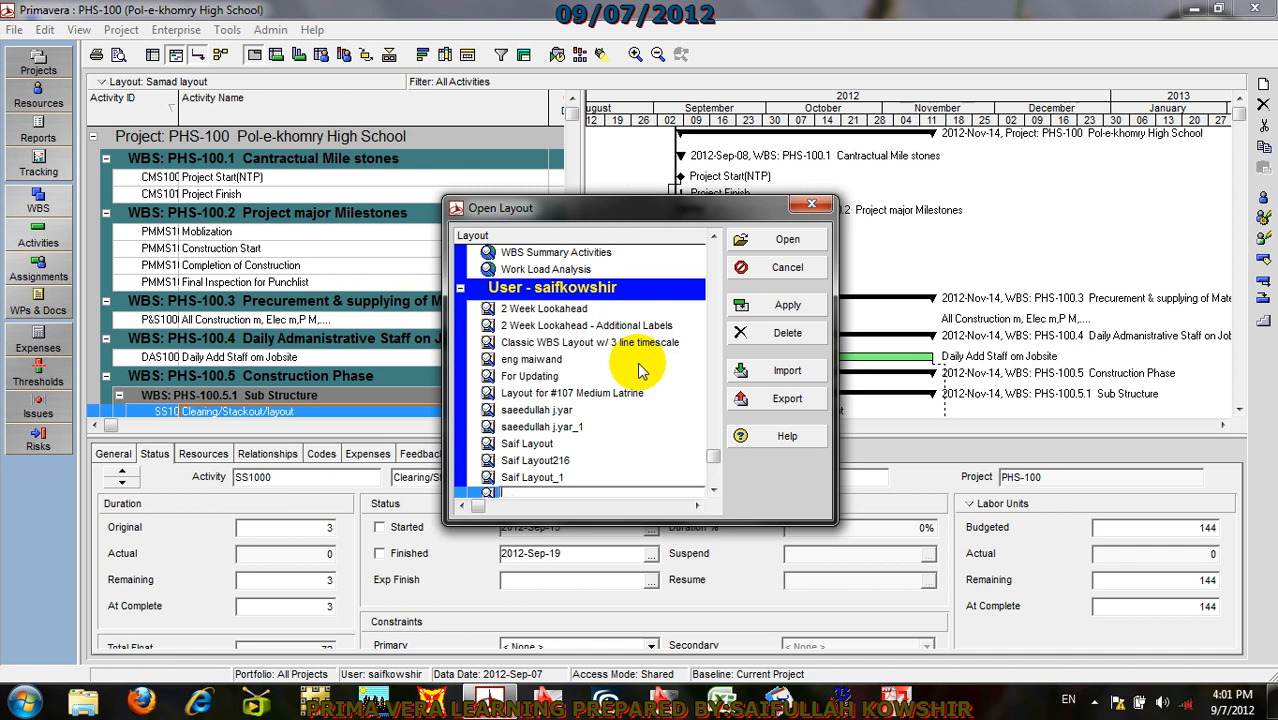
double_click(545, 342)
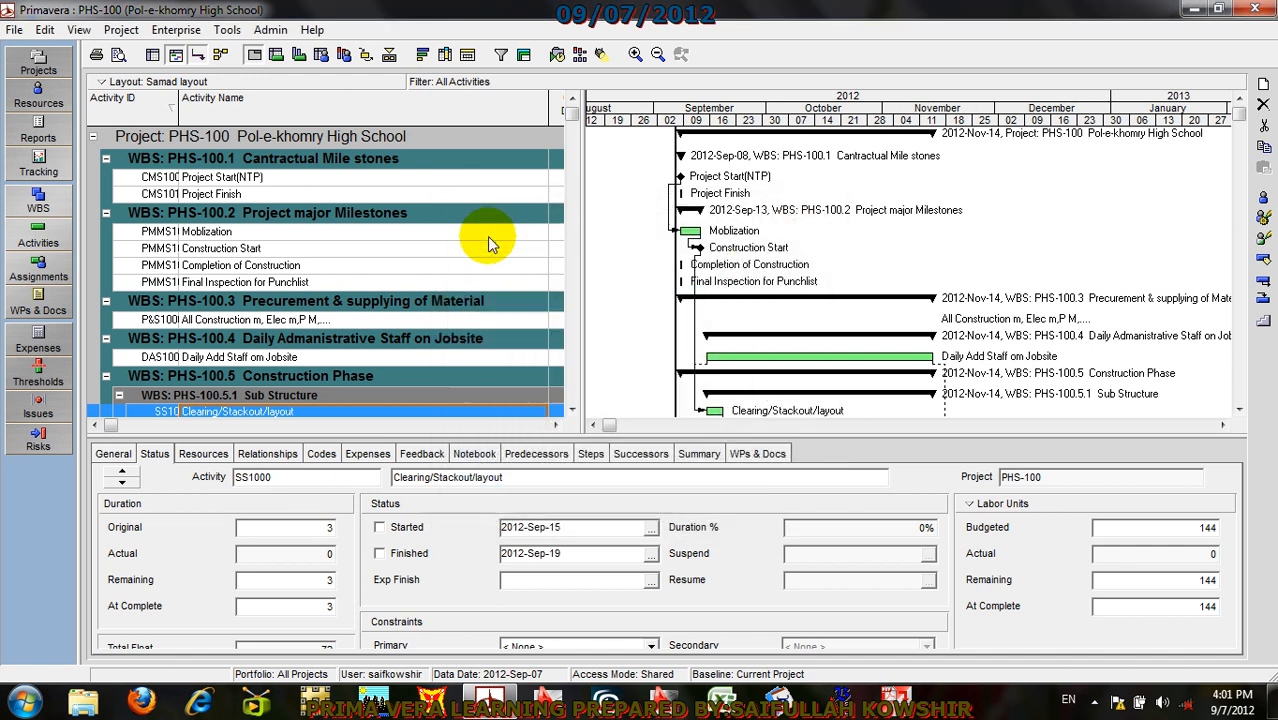
Step: Try Zaak Group Layout_1 on the activities view and replace it with ZAAK Group Layout_2
left_click(79, 29)
mouse_move(150, 50)
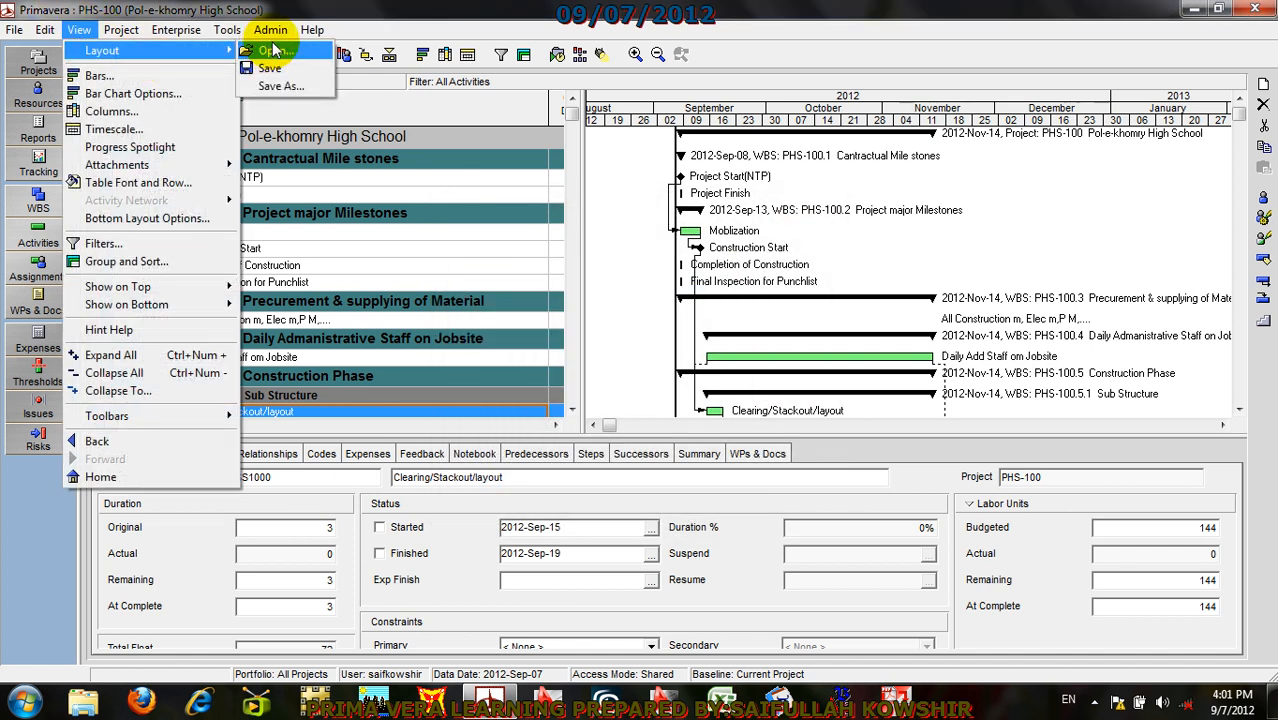
left_click(273, 52)
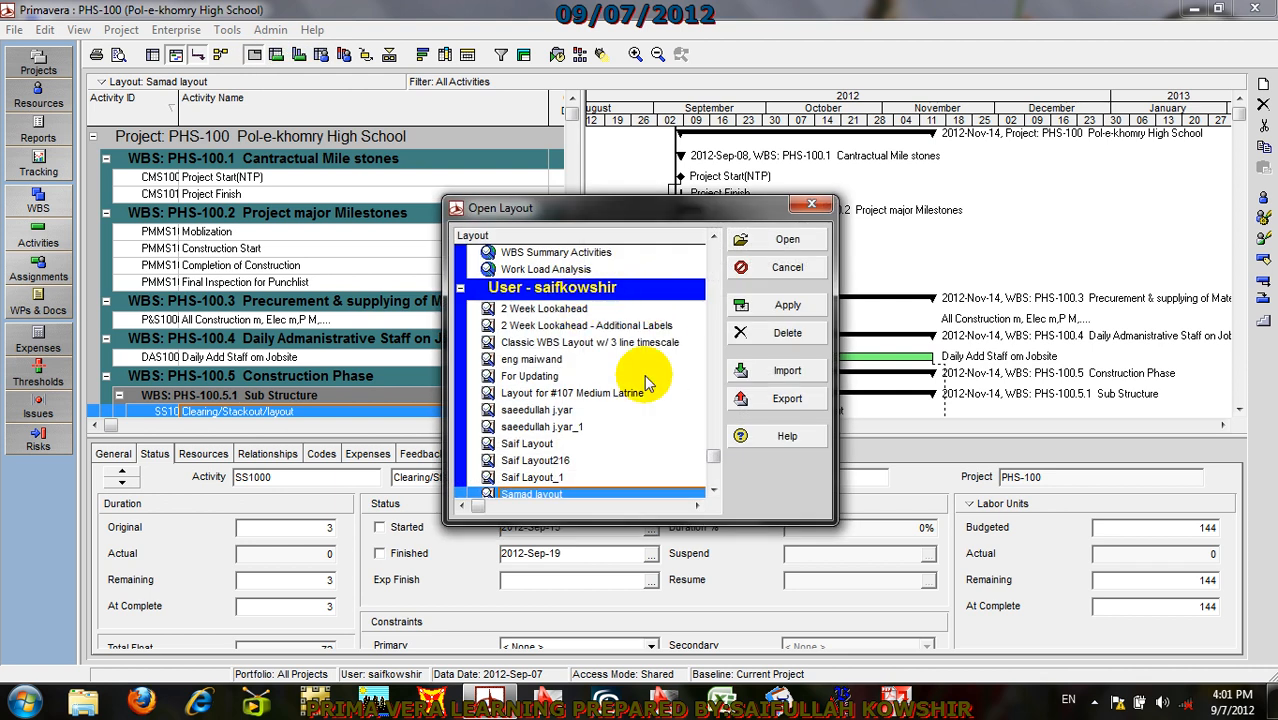
scroll(700, 460, "down", 2)
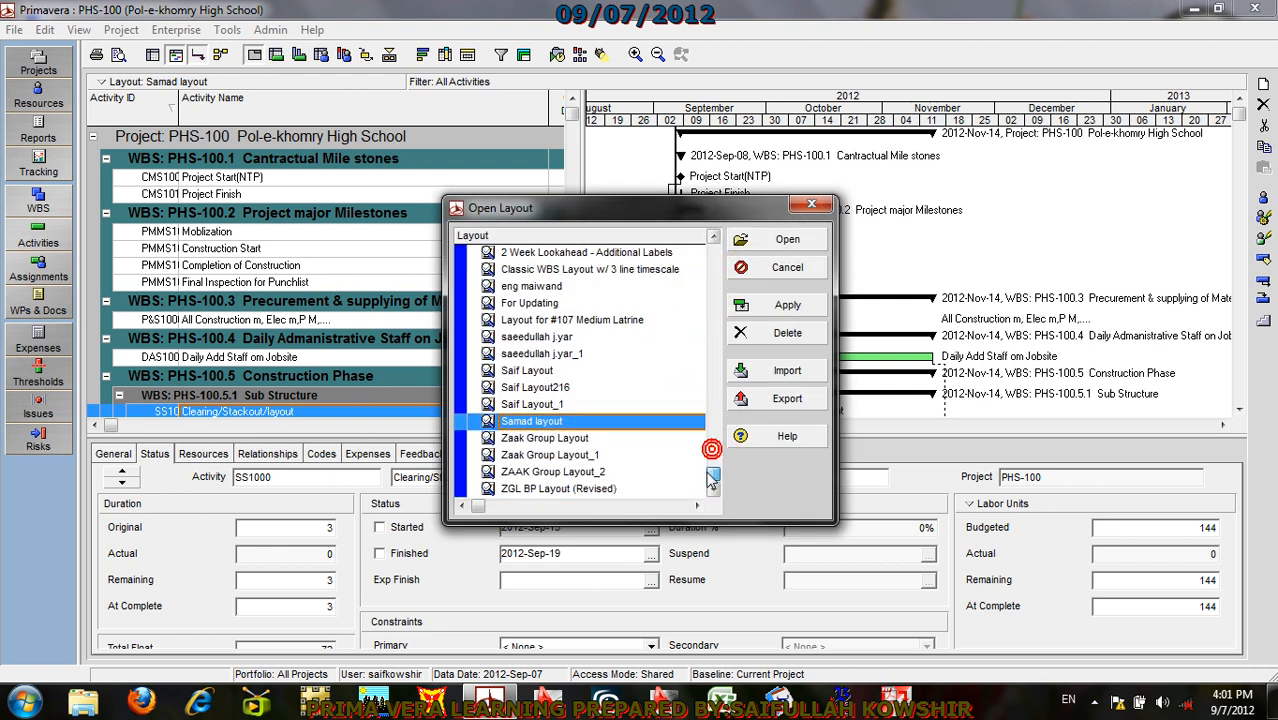
left_click(595, 453)
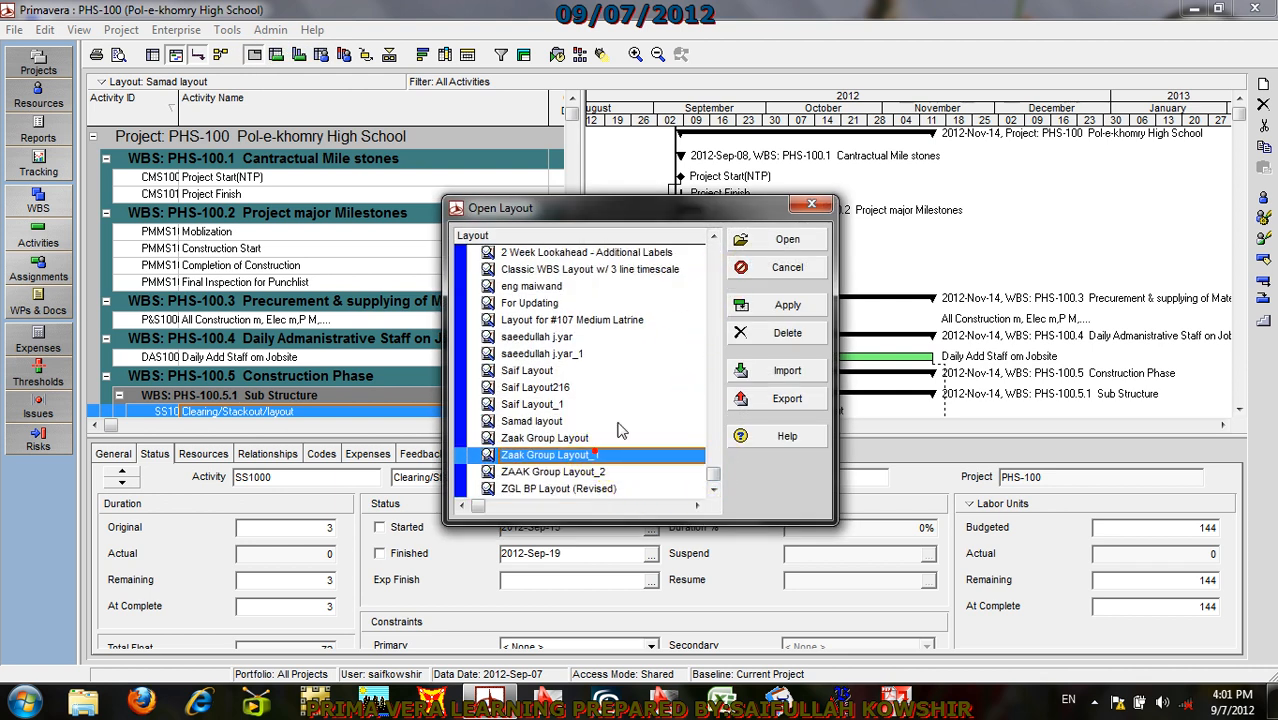
left_click(762, 299)
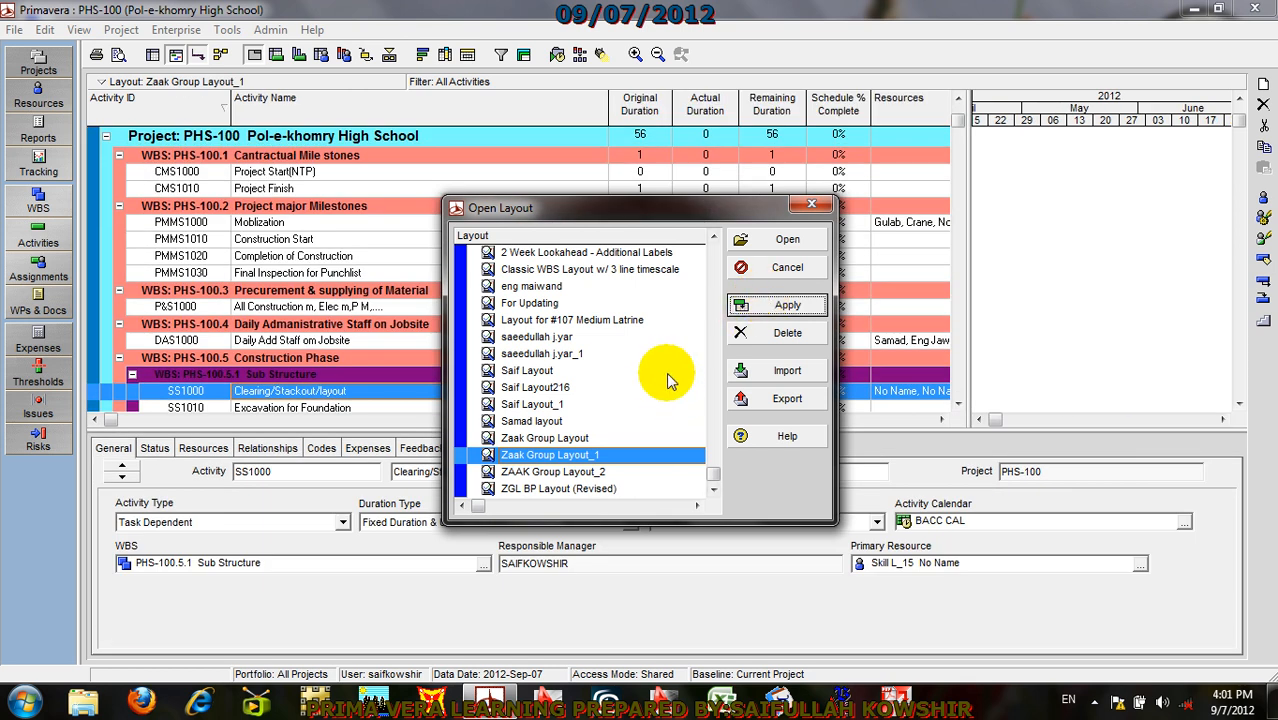
left_click(553, 472)
left_click(788, 302)
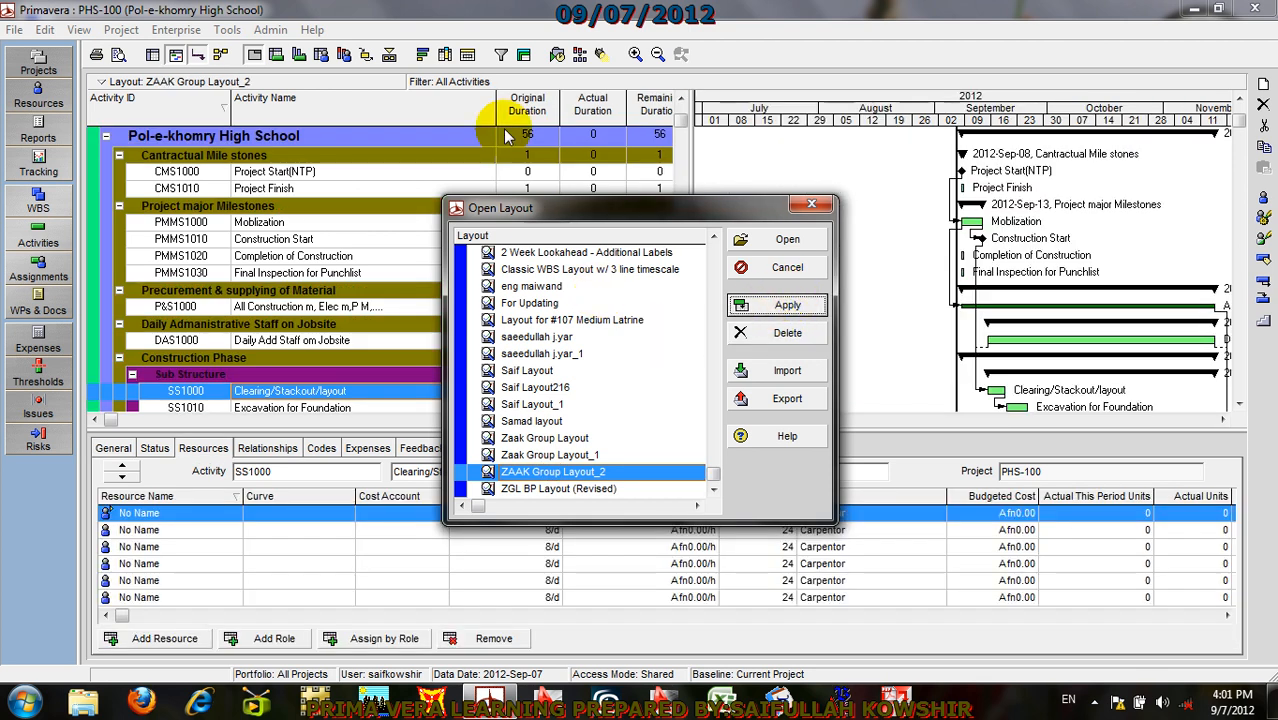
Step: Dismiss the layout list without applying one and examine the activity table's duration, resource and role columns and the Clearing/Stackout/layout activity's general details
left_click(787, 268)
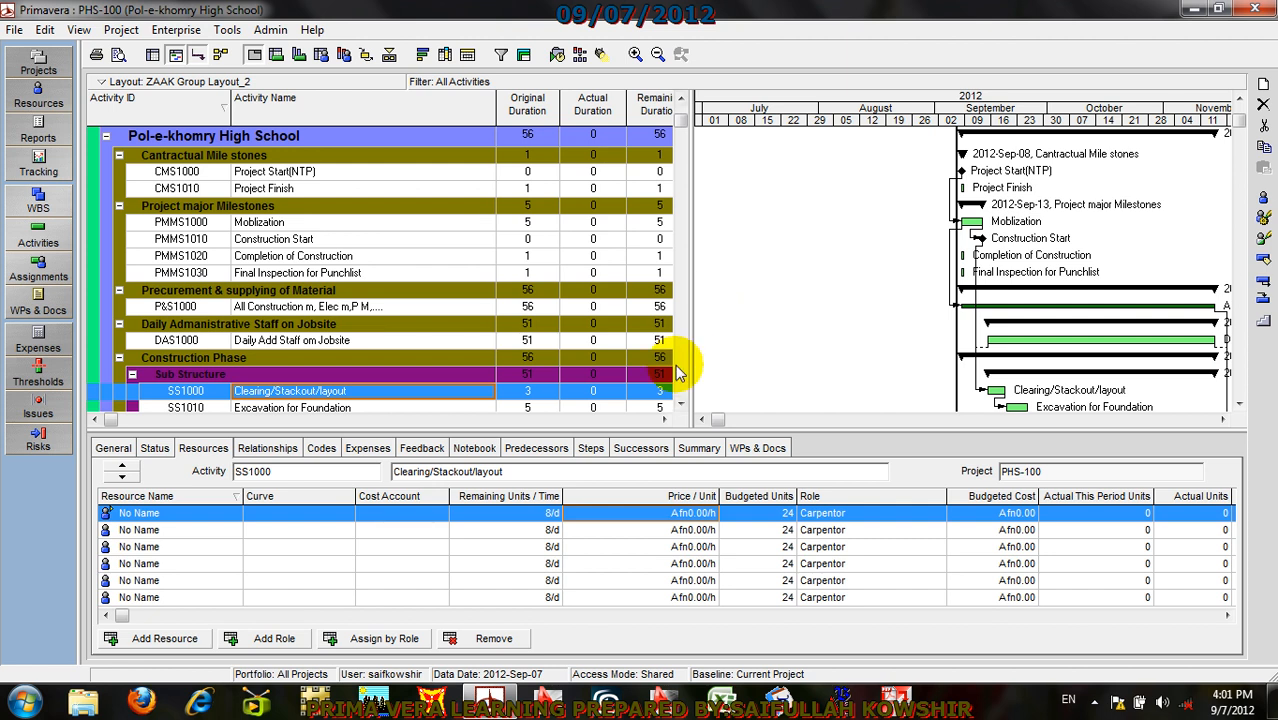
left_click(663, 421)
left_click(663, 421)
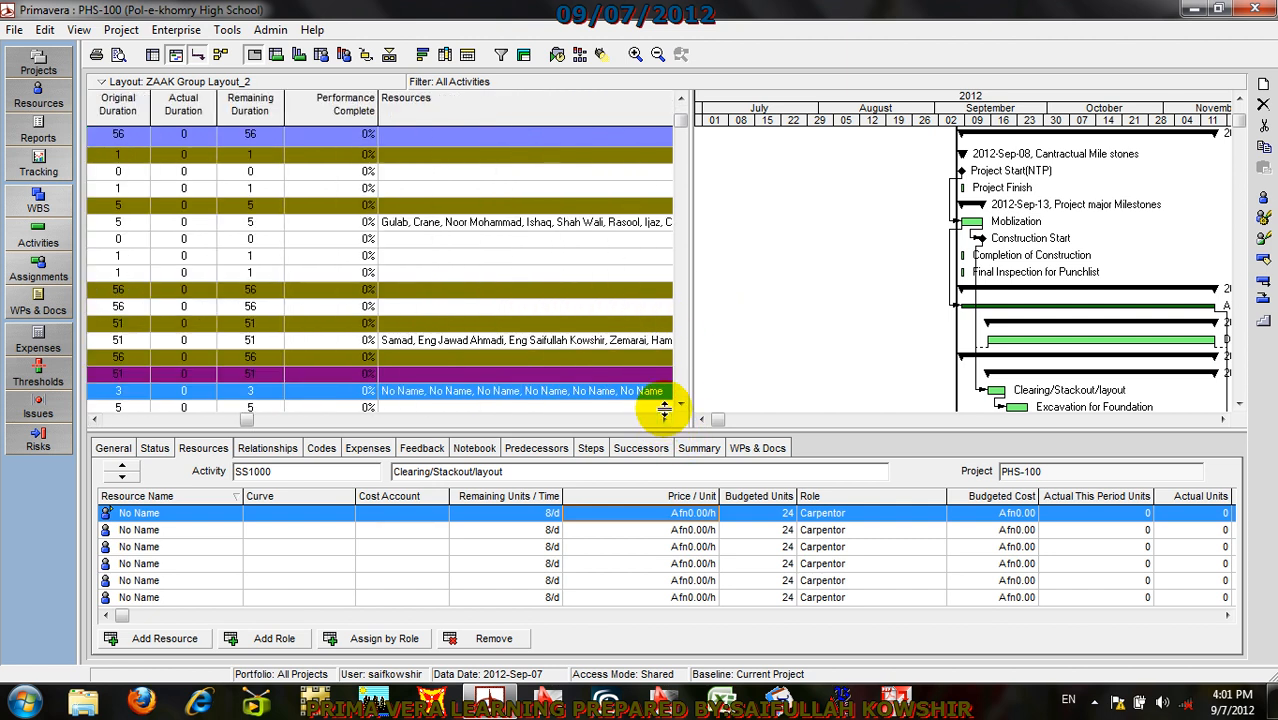
left_click(665, 421)
left_click(665, 421)
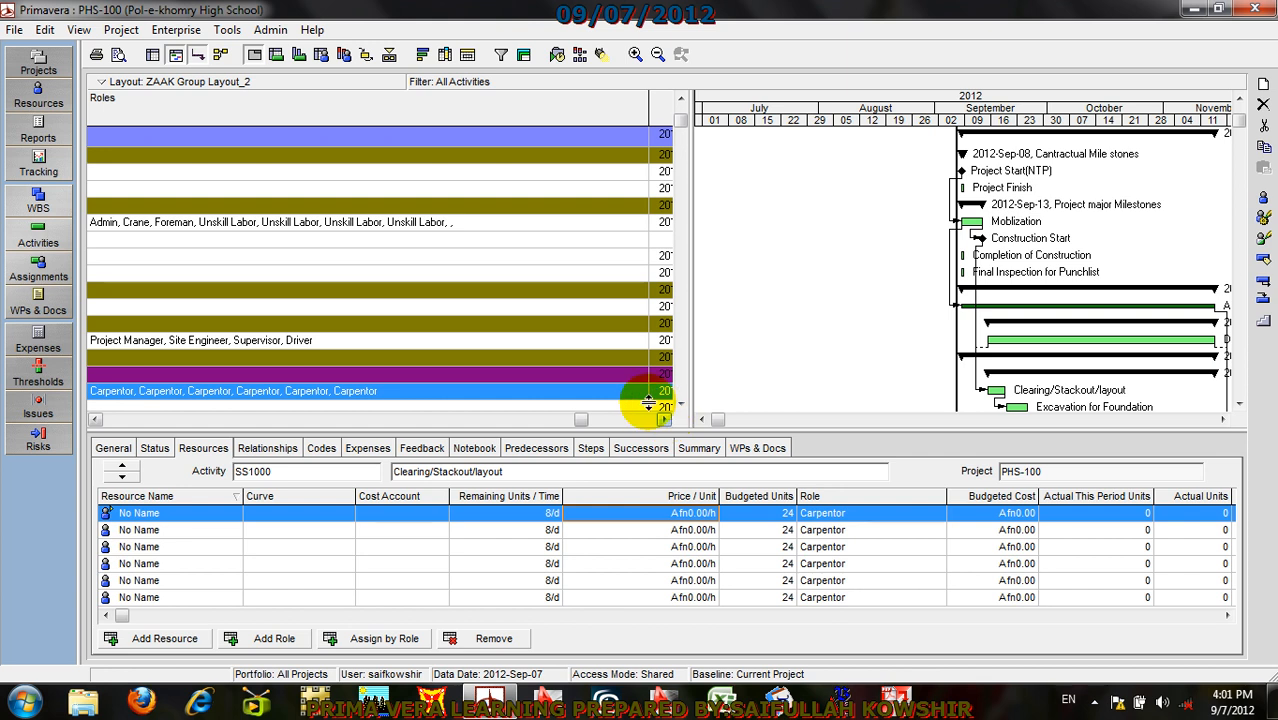
left_click_drag(580, 423, 100, 443)
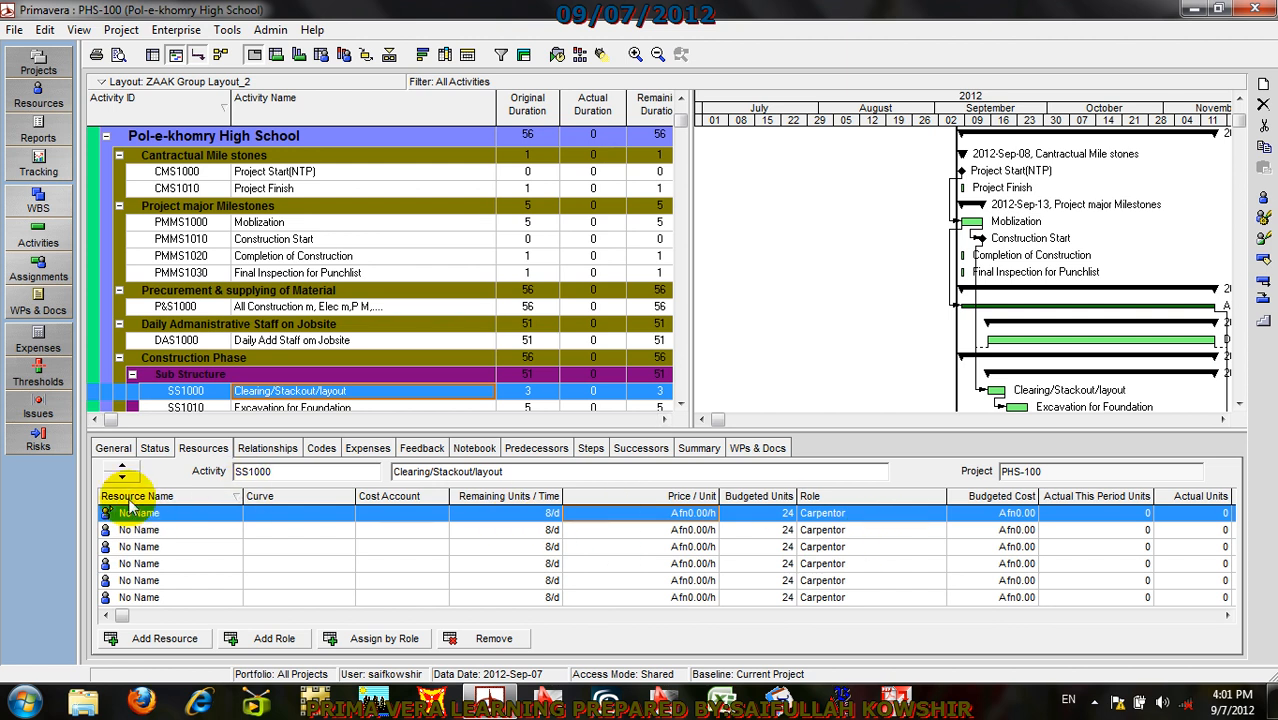
left_click(112, 448)
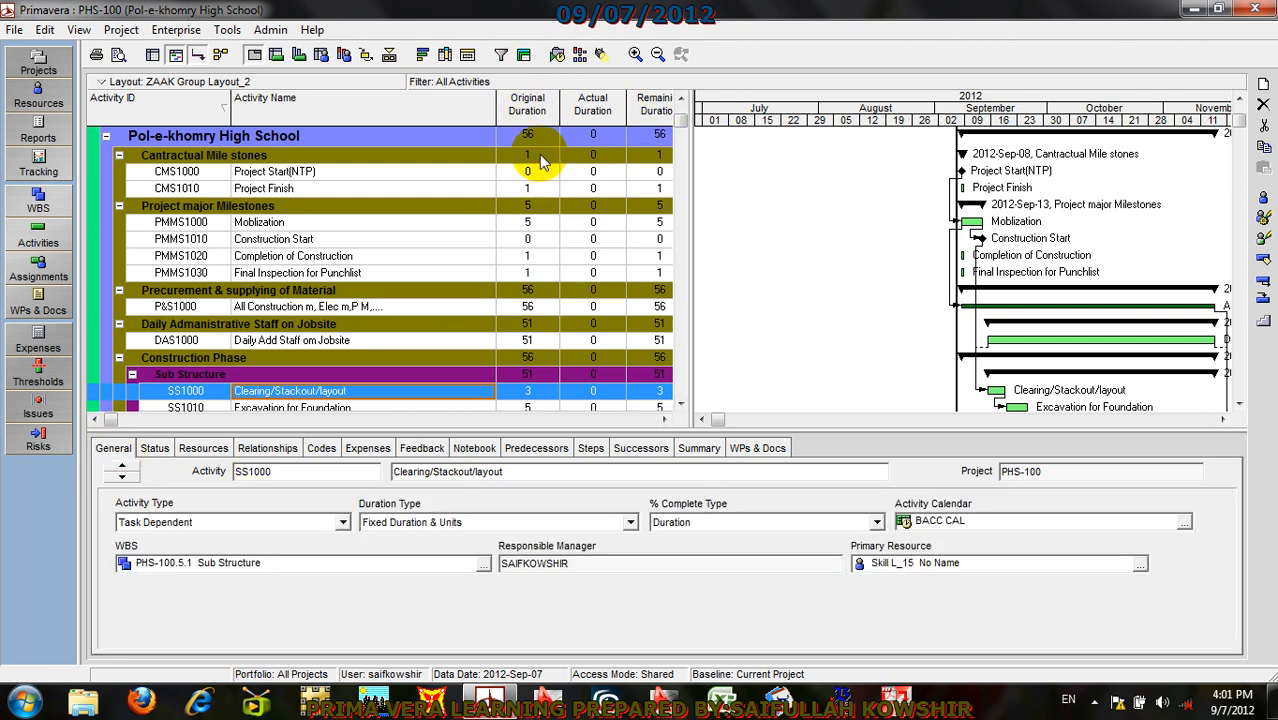
left_click(270, 30)
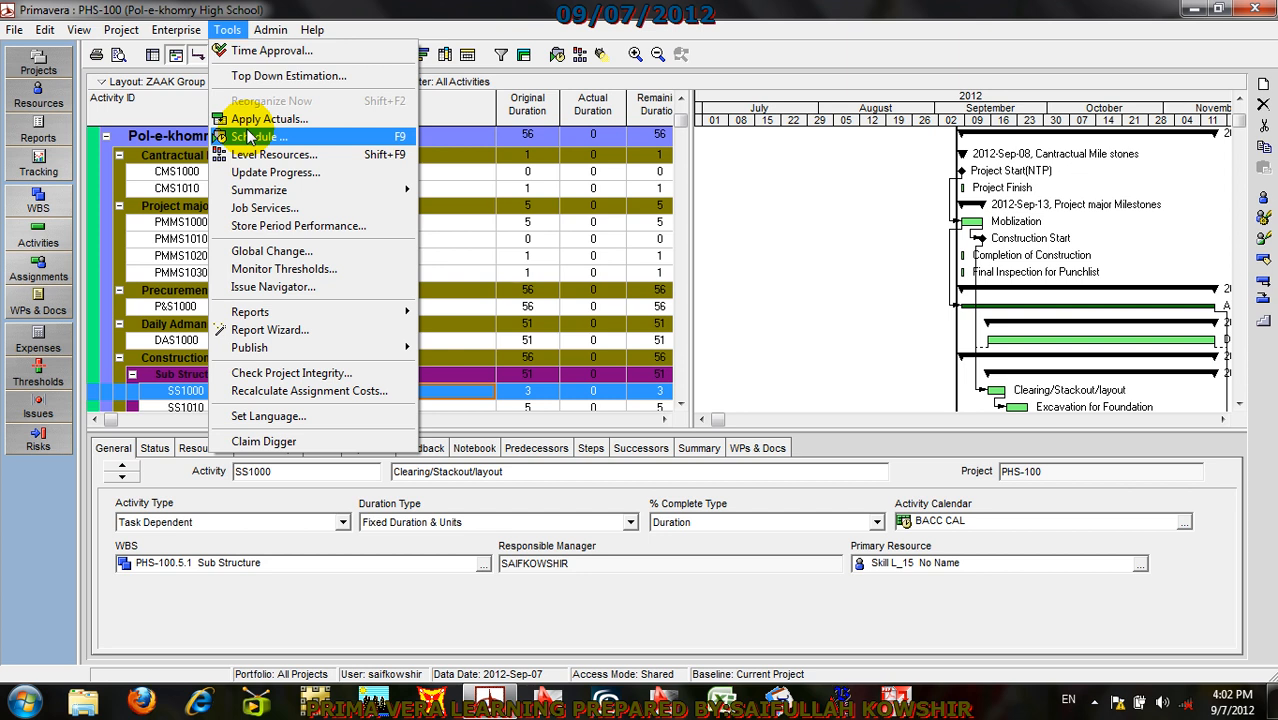
left_click(974, 223)
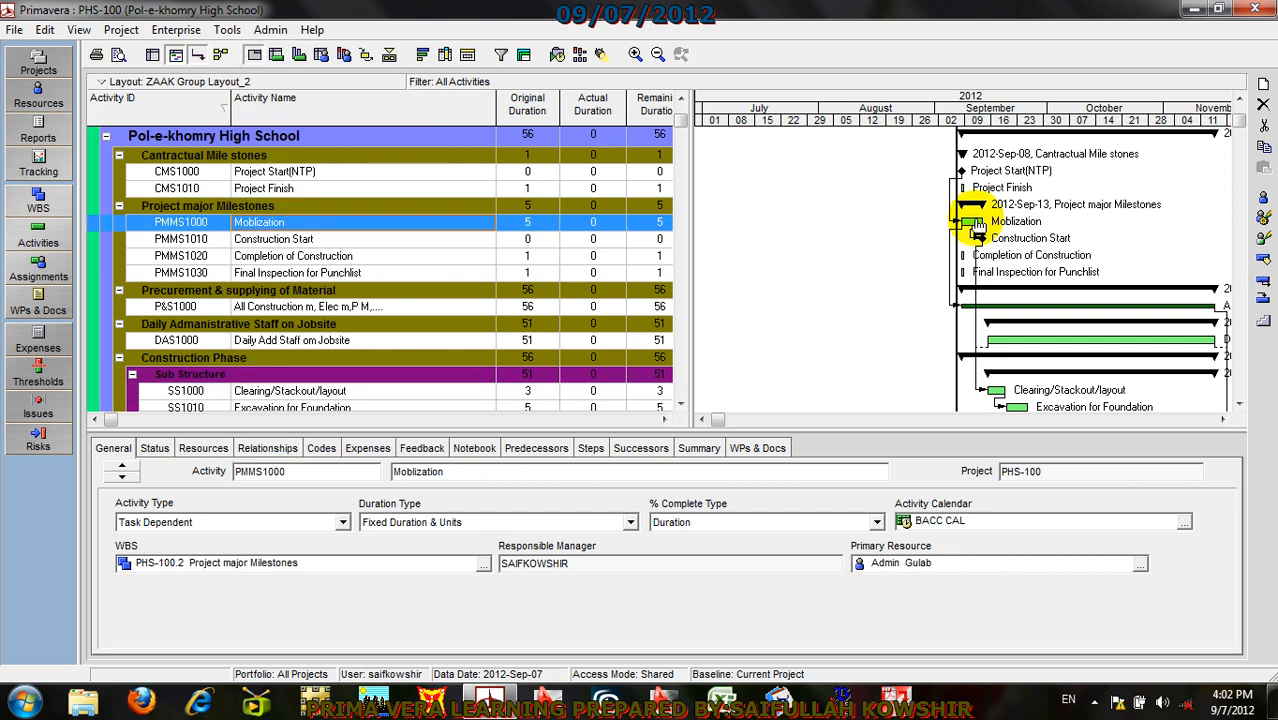
left_click(1010, 342)
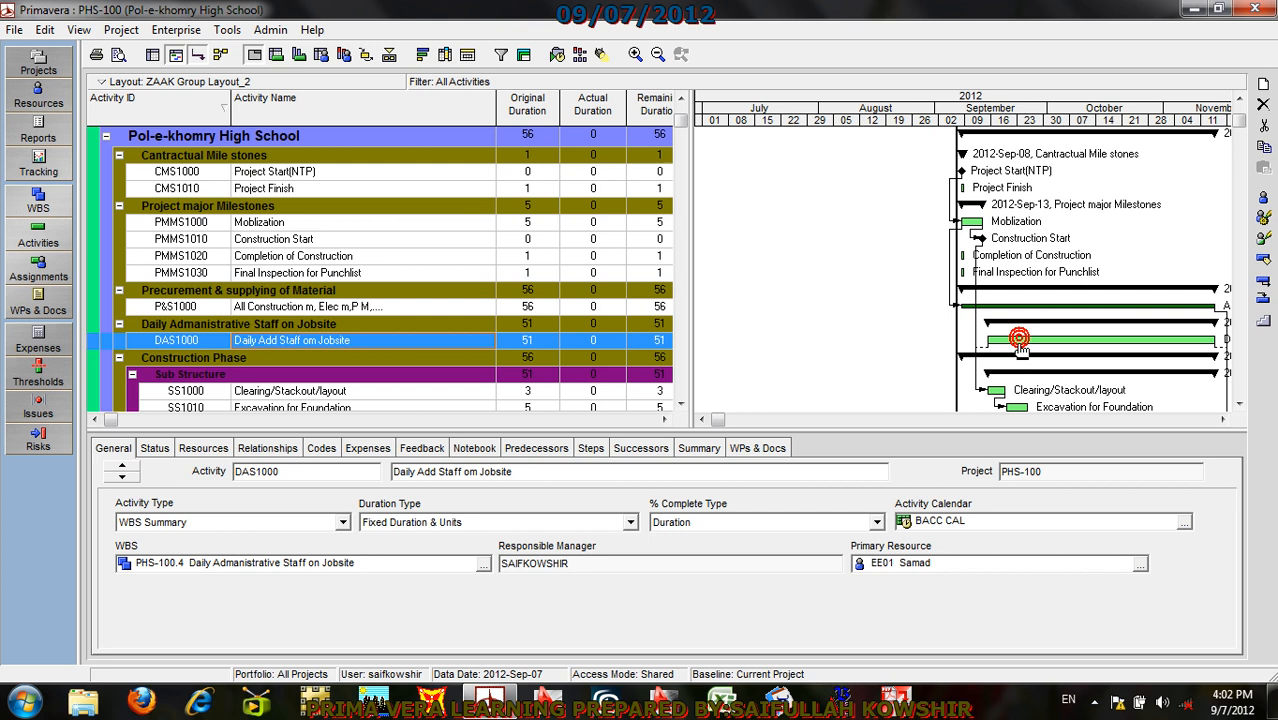
left_click(998, 397)
left_click(1037, 324)
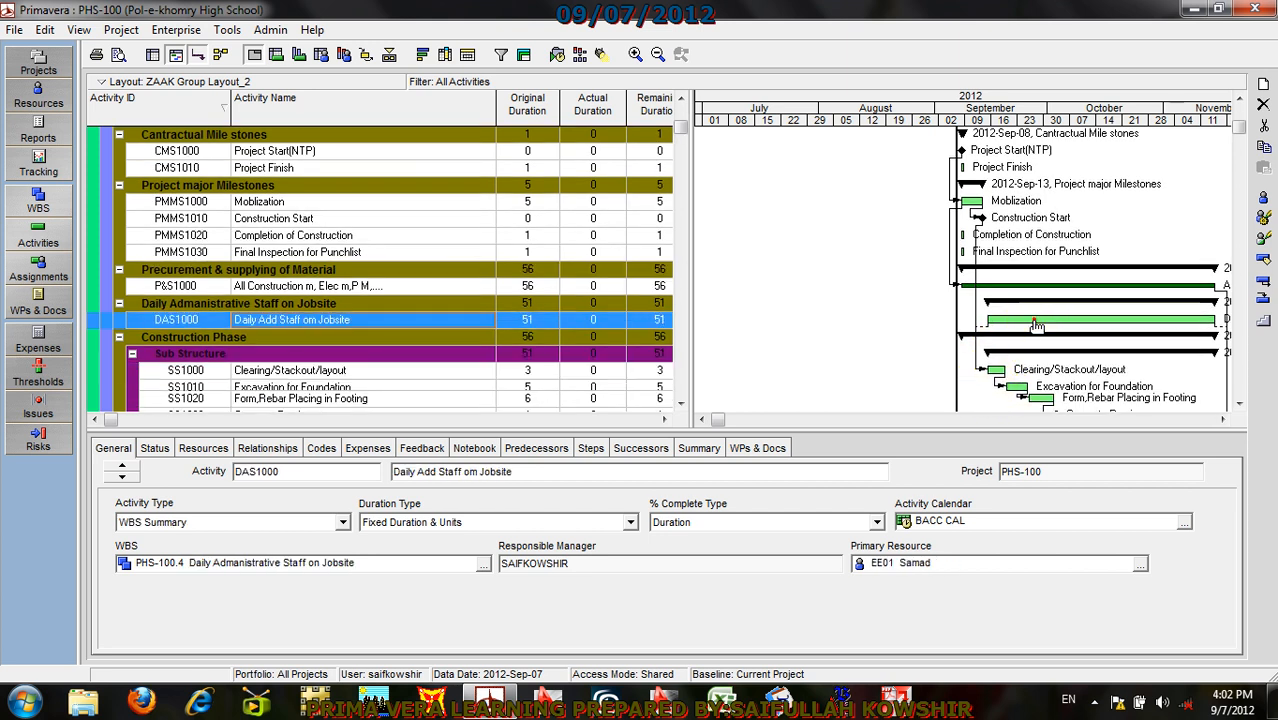
left_click(272, 371, "ctrl")
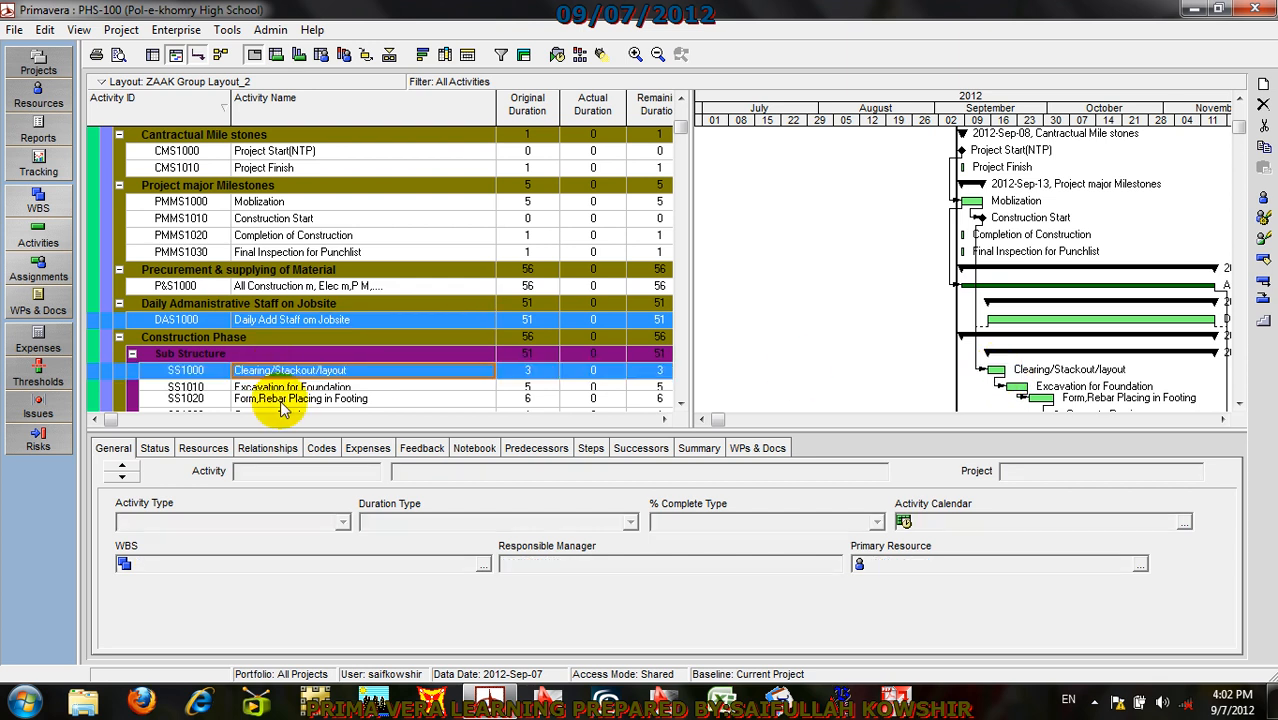
left_click(222, 30)
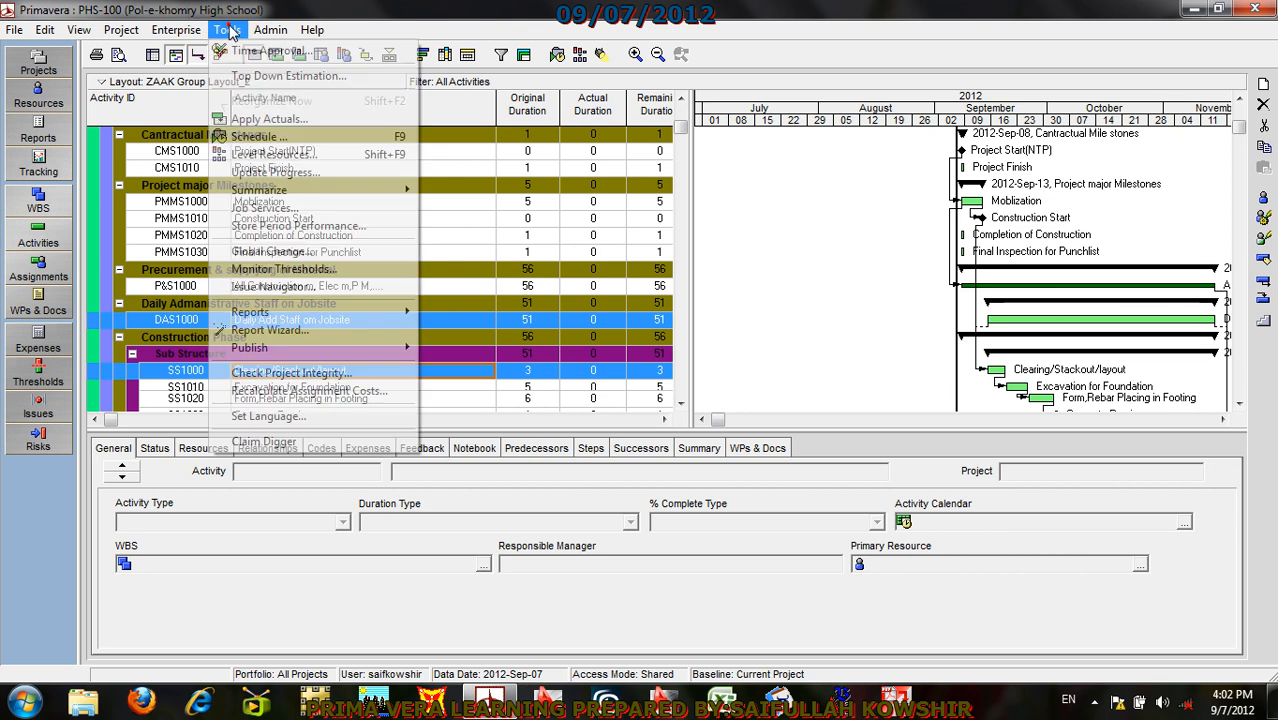
left_click(270, 176)
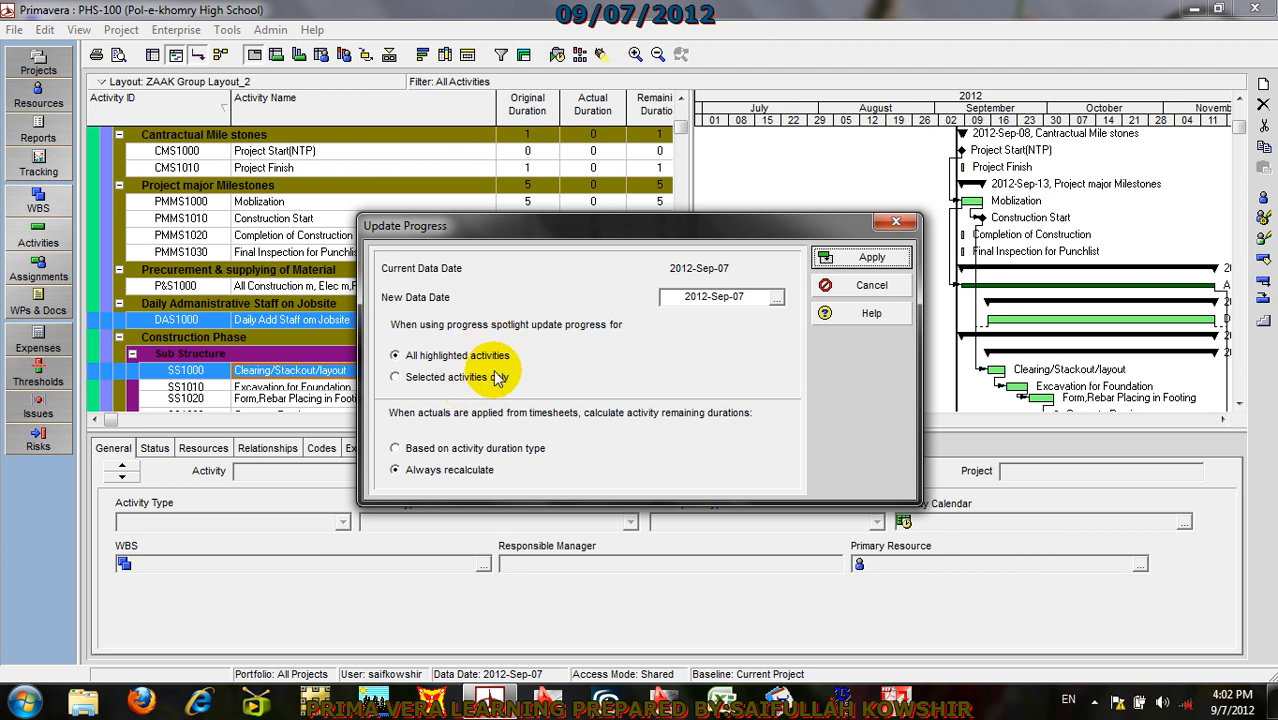
left_click(884, 287)
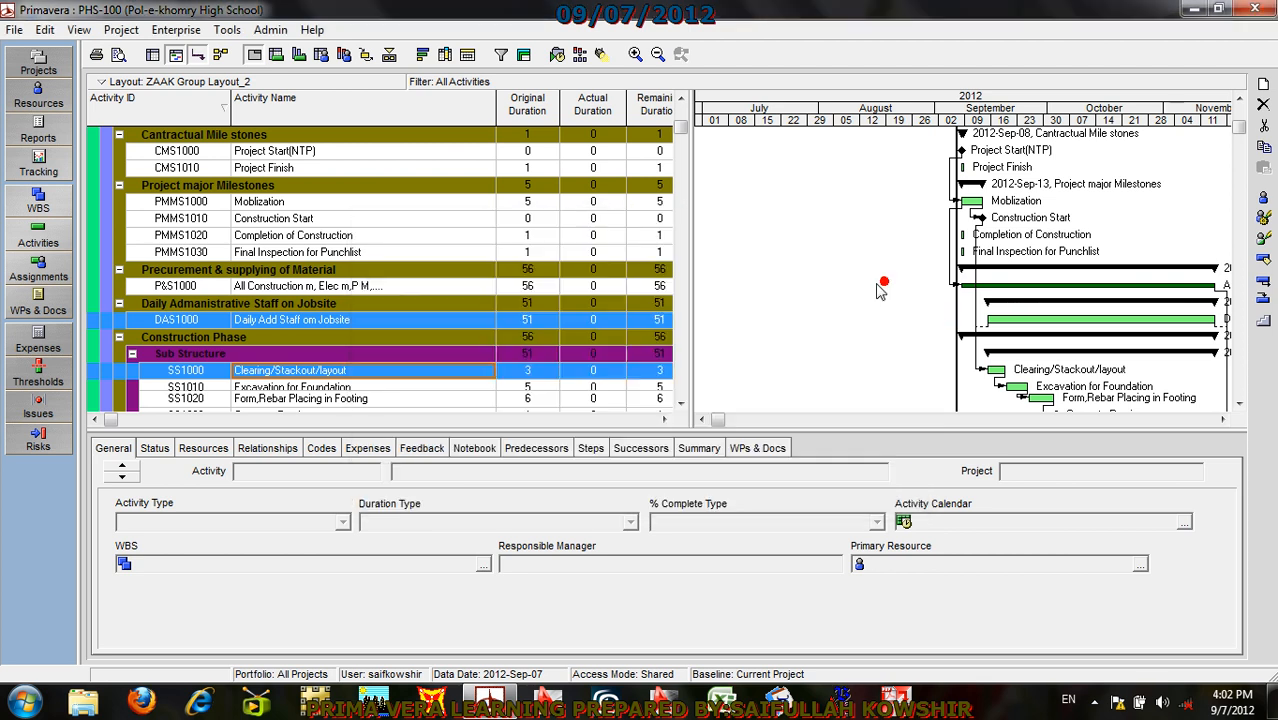
left_click(497, 326)
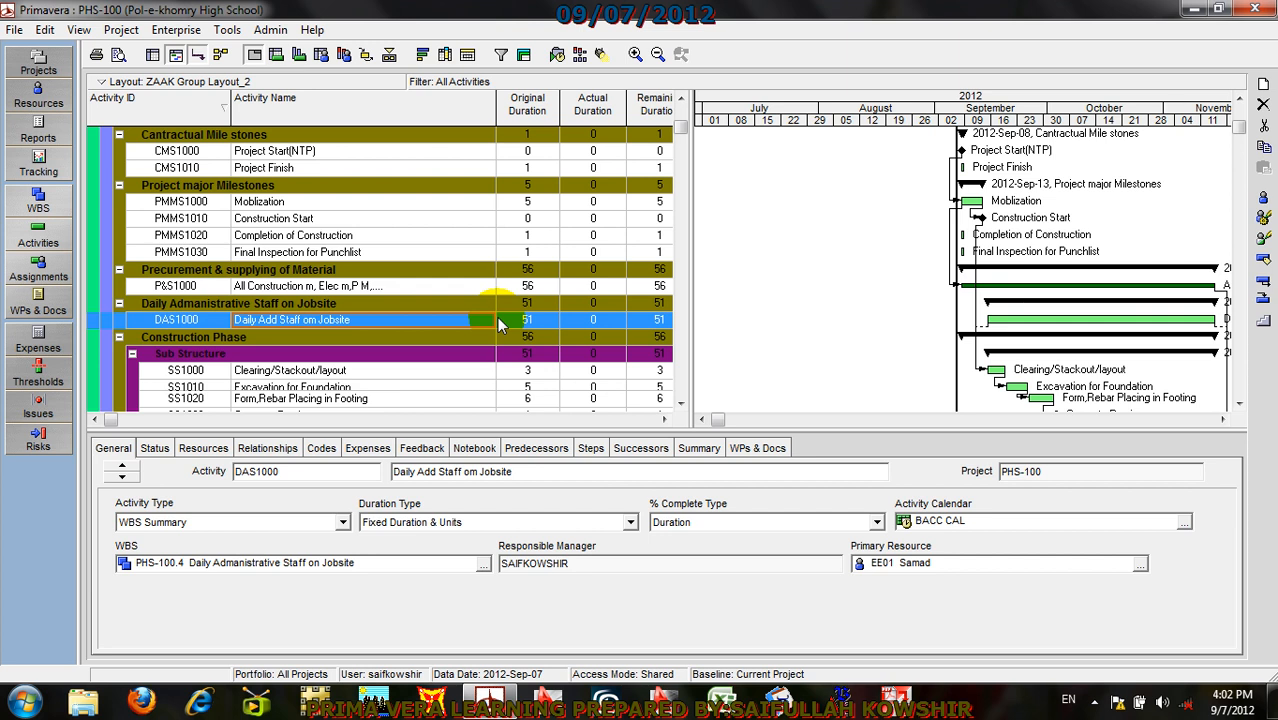
left_click(972, 202)
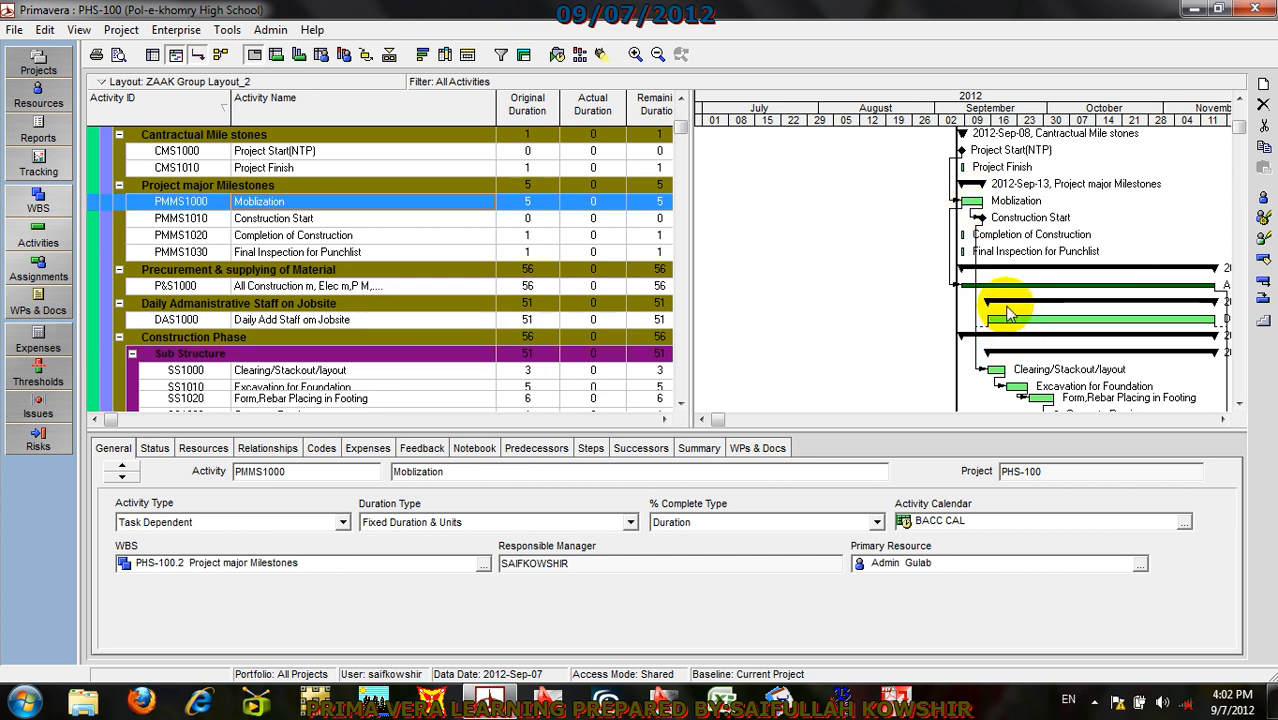
left_click(997, 372)
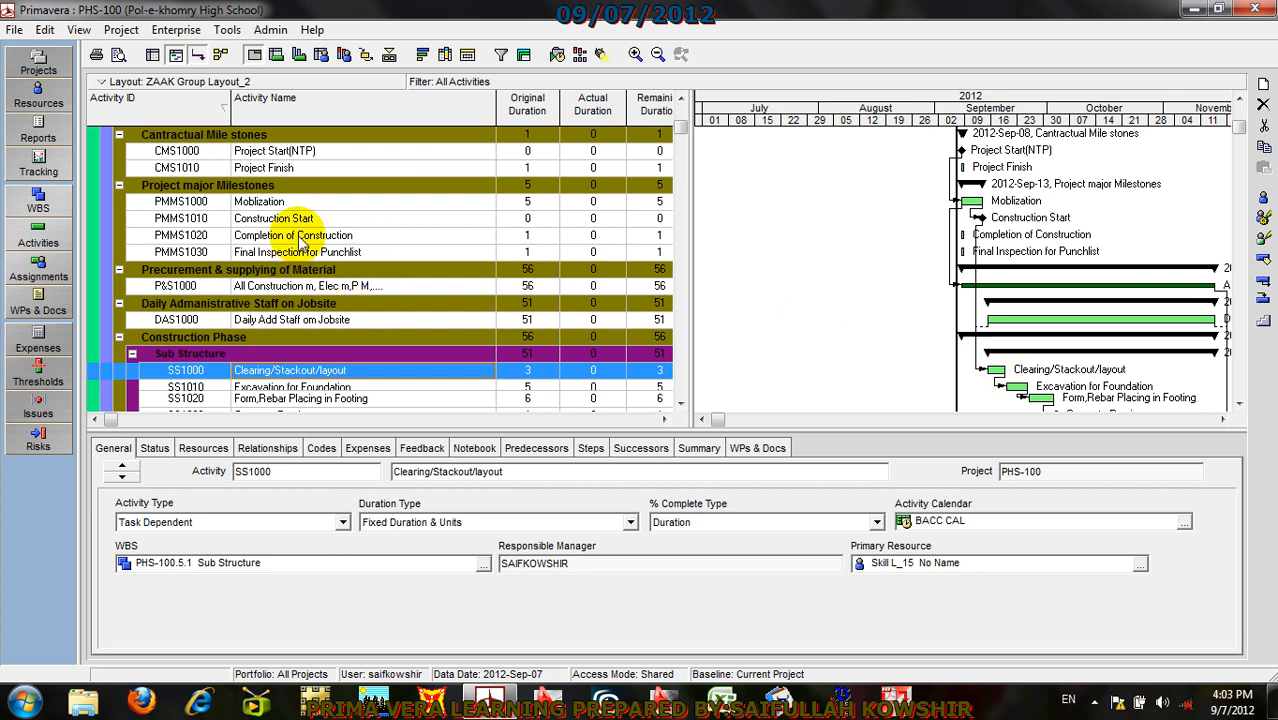
Step: Select the activities Moblization (PMMS1000), P&S1000, DAS1000 and Excavation for Foundation (SS1010) together
left_click(244, 202)
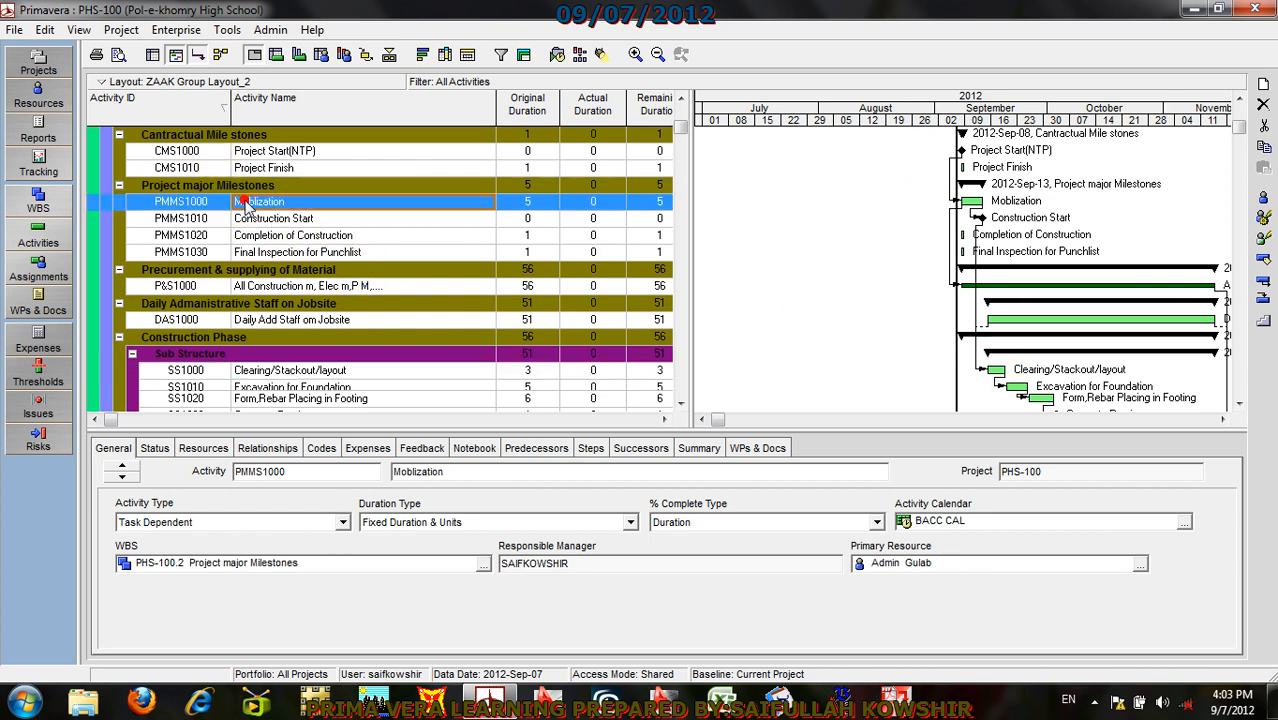
left_click(262, 287, "ctrl")
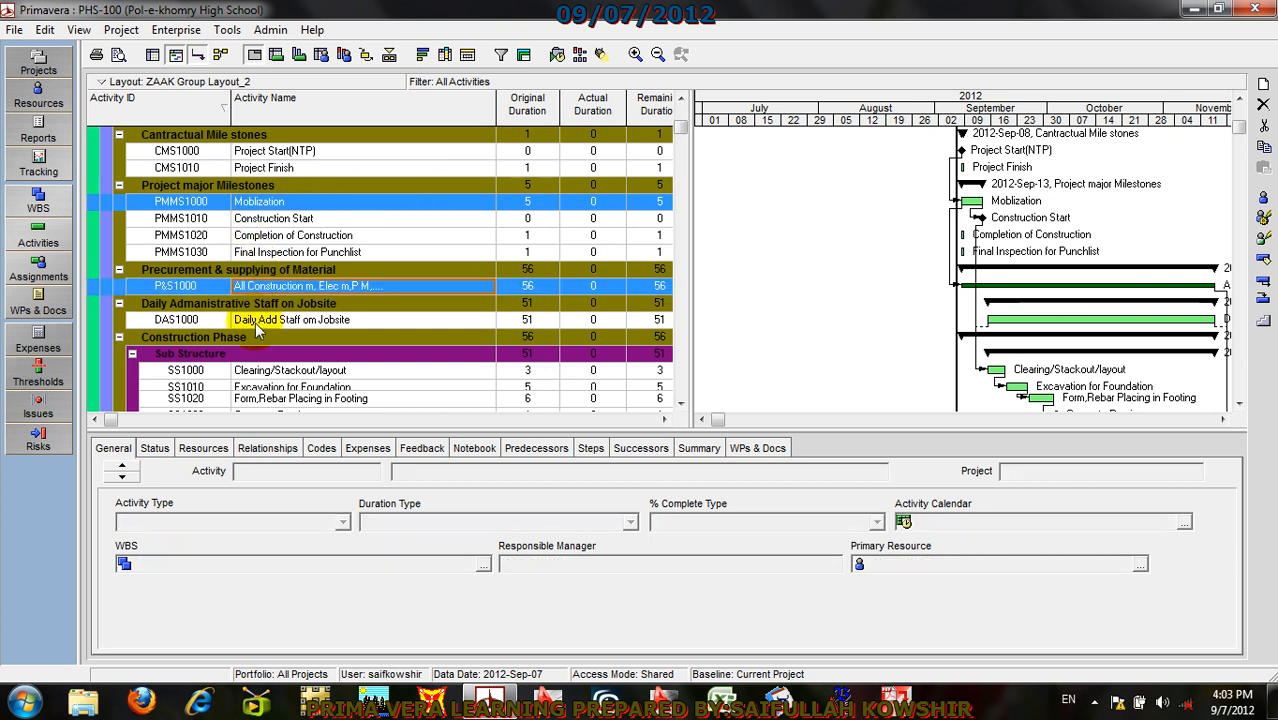
scroll(285, 365, "down", 10)
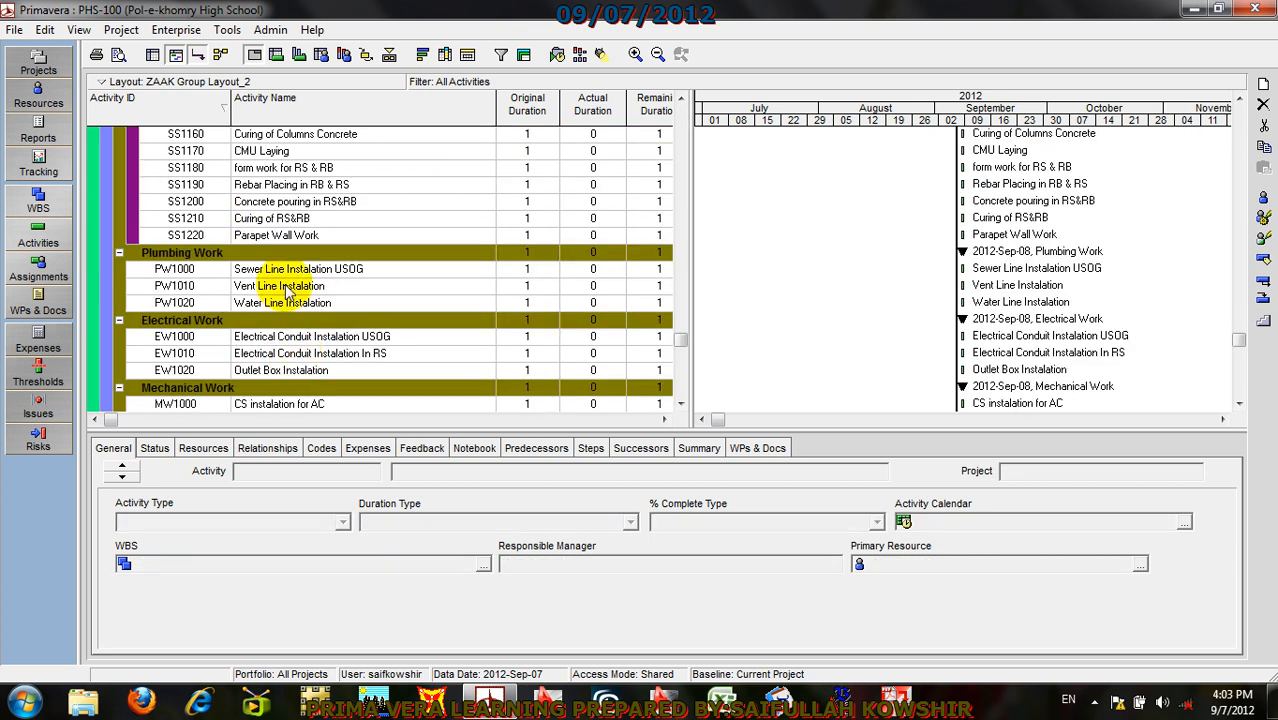
scroll(290, 155, "up", 10)
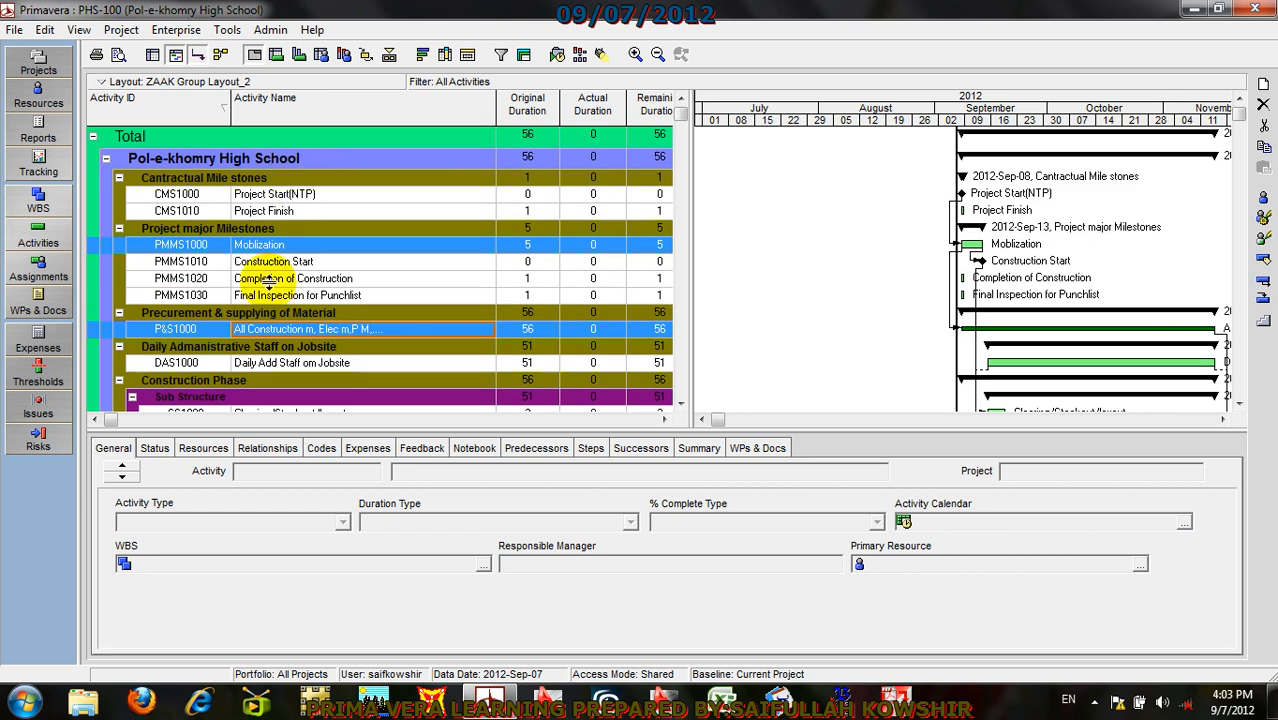
left_click(281, 363, "ctrl")
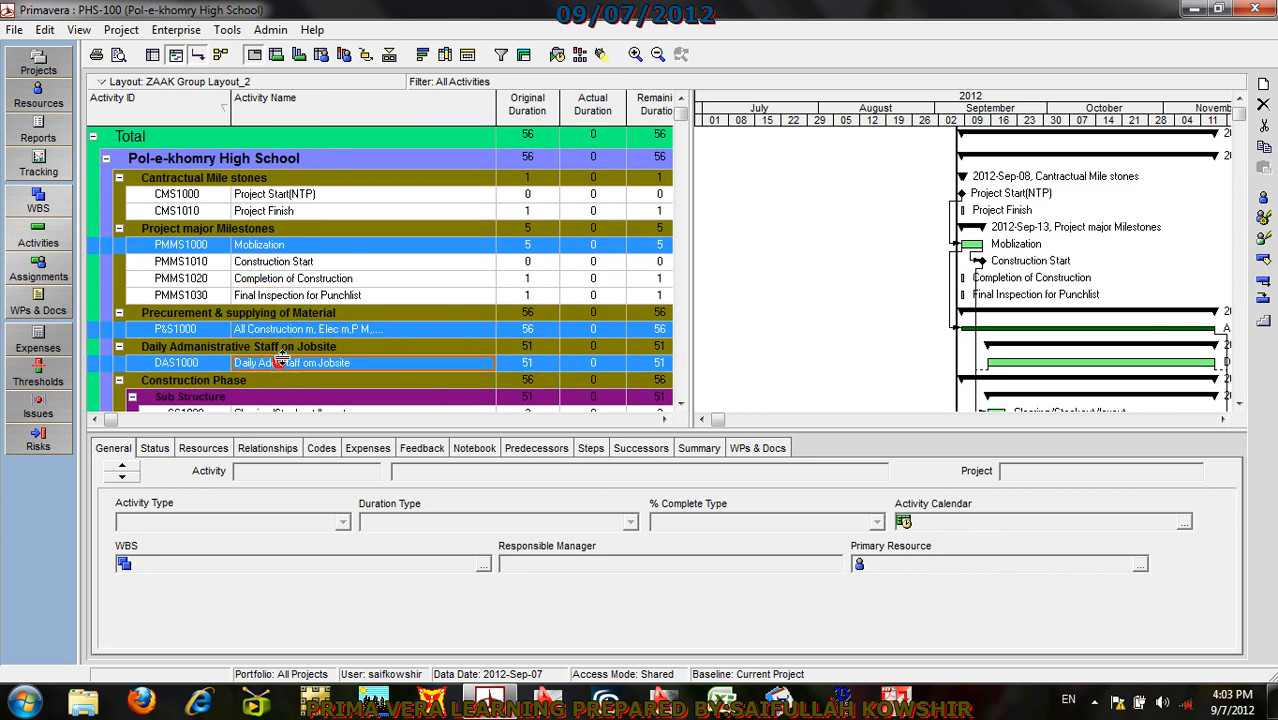
scroll(278, 361, "down", 10)
scroll(271, 323, "up", 5)
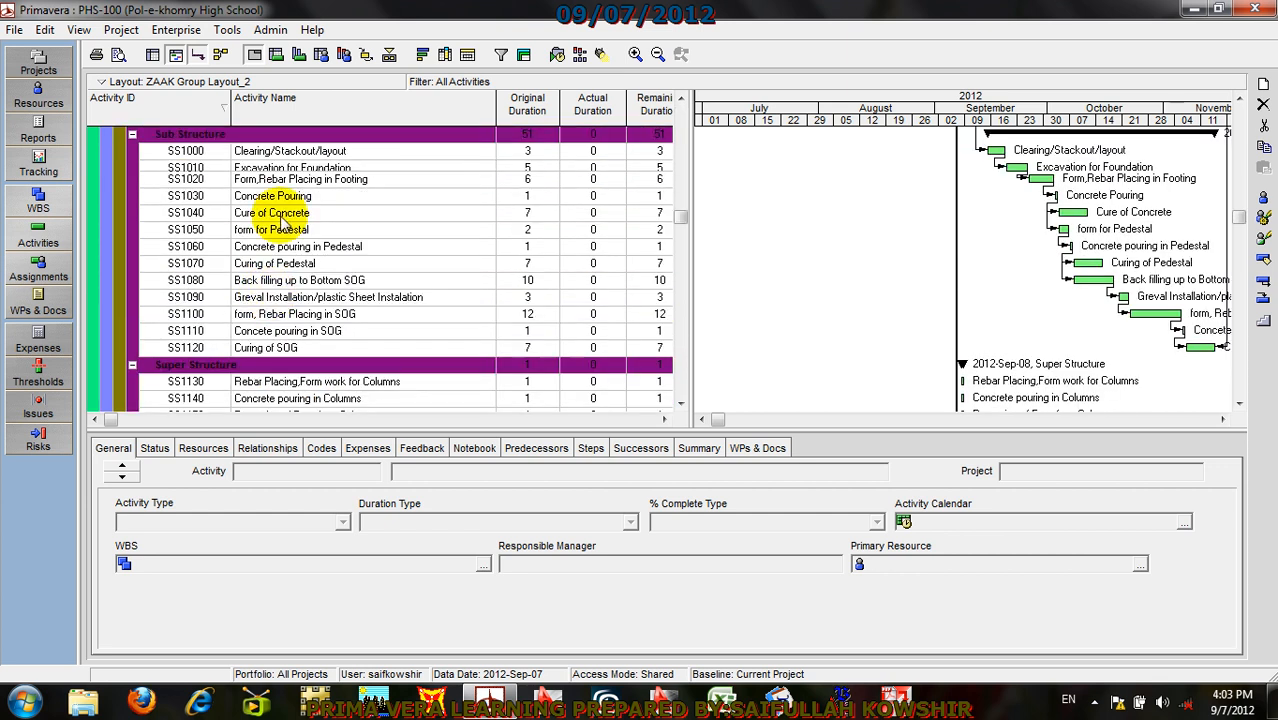
left_click(289, 168)
scroll(544, 215, "up", 3)
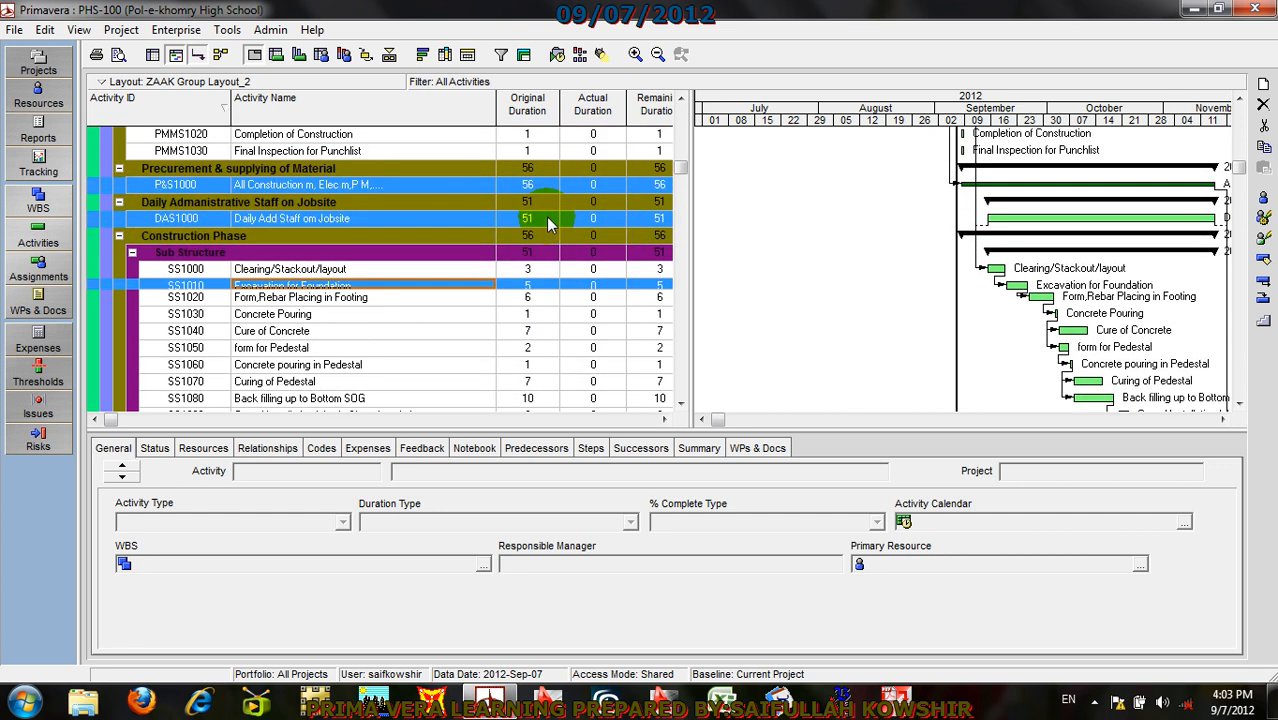
scroll(544, 215, "up", 1)
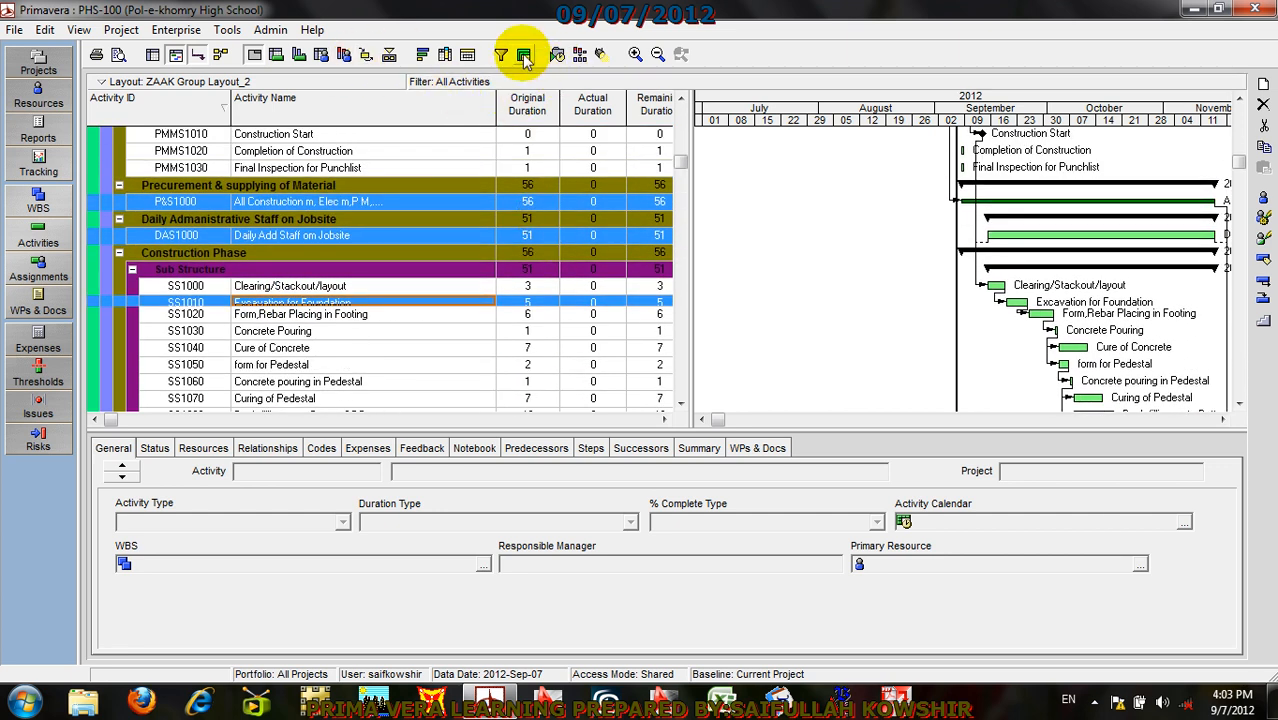
Step: Update progress for the selected activities only, with 2012-Sep-12 as the new data date
left_click(221, 33)
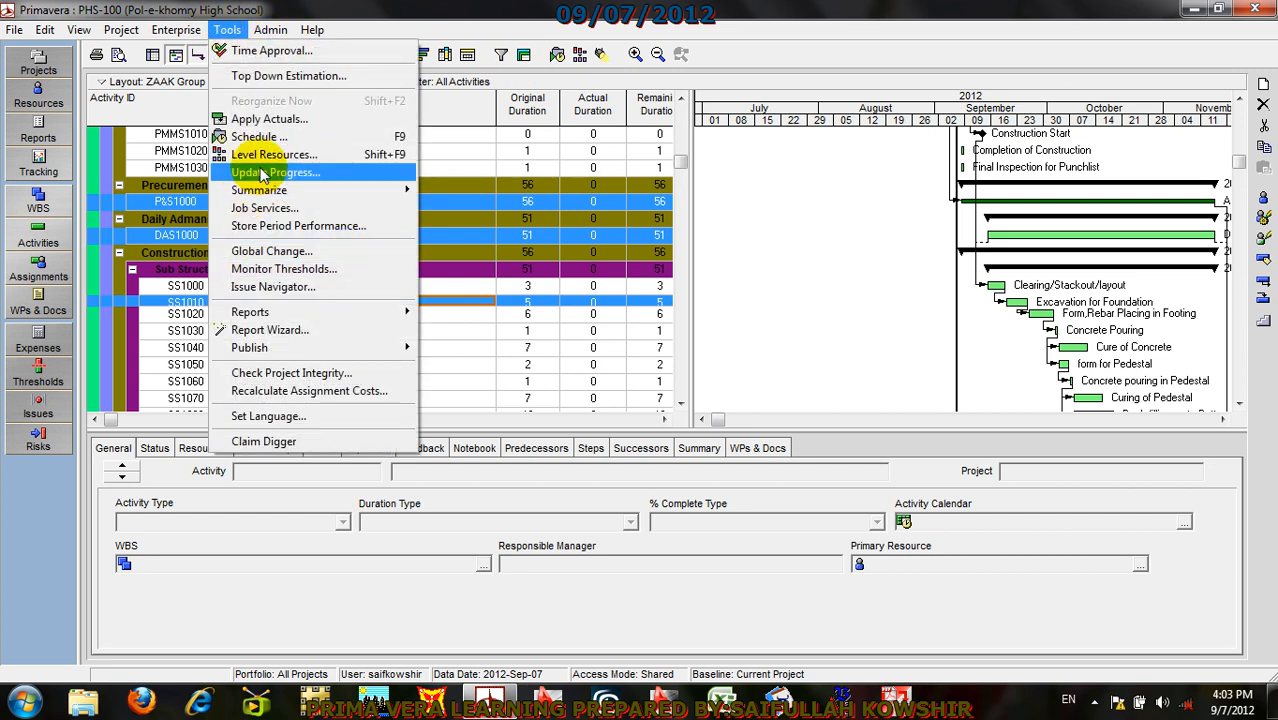
left_click(261, 168)
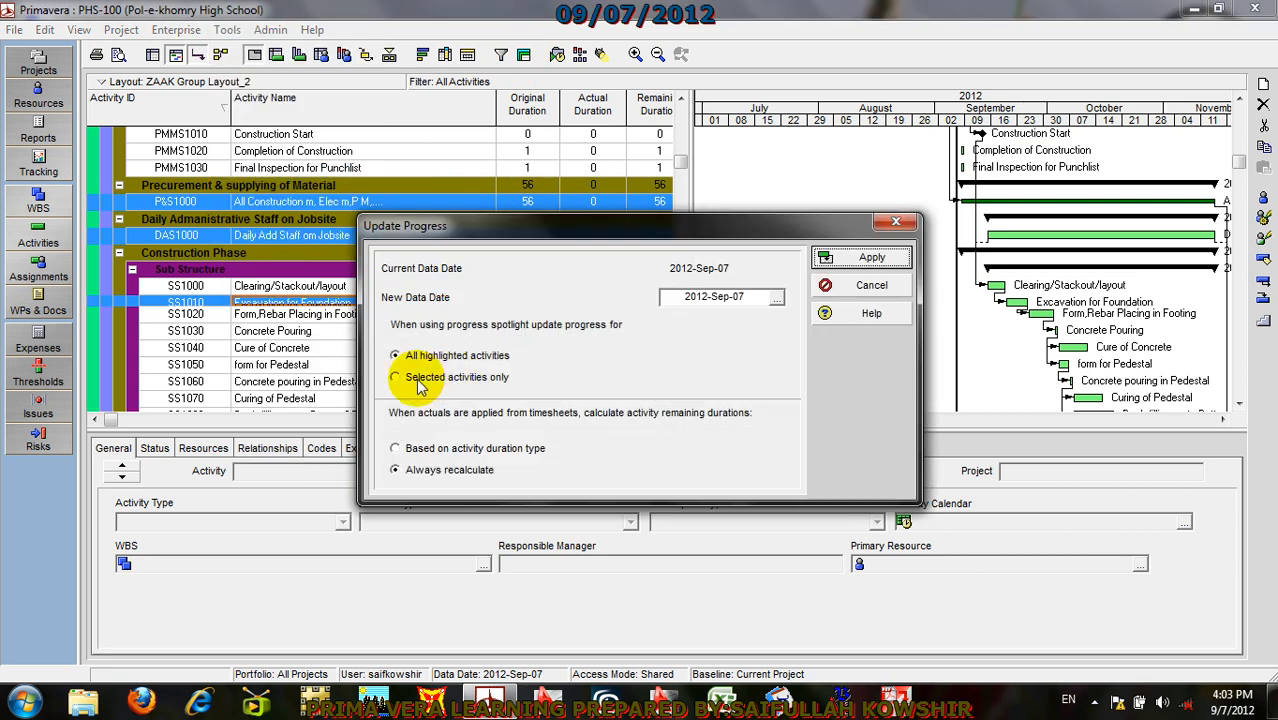
left_click(413, 376)
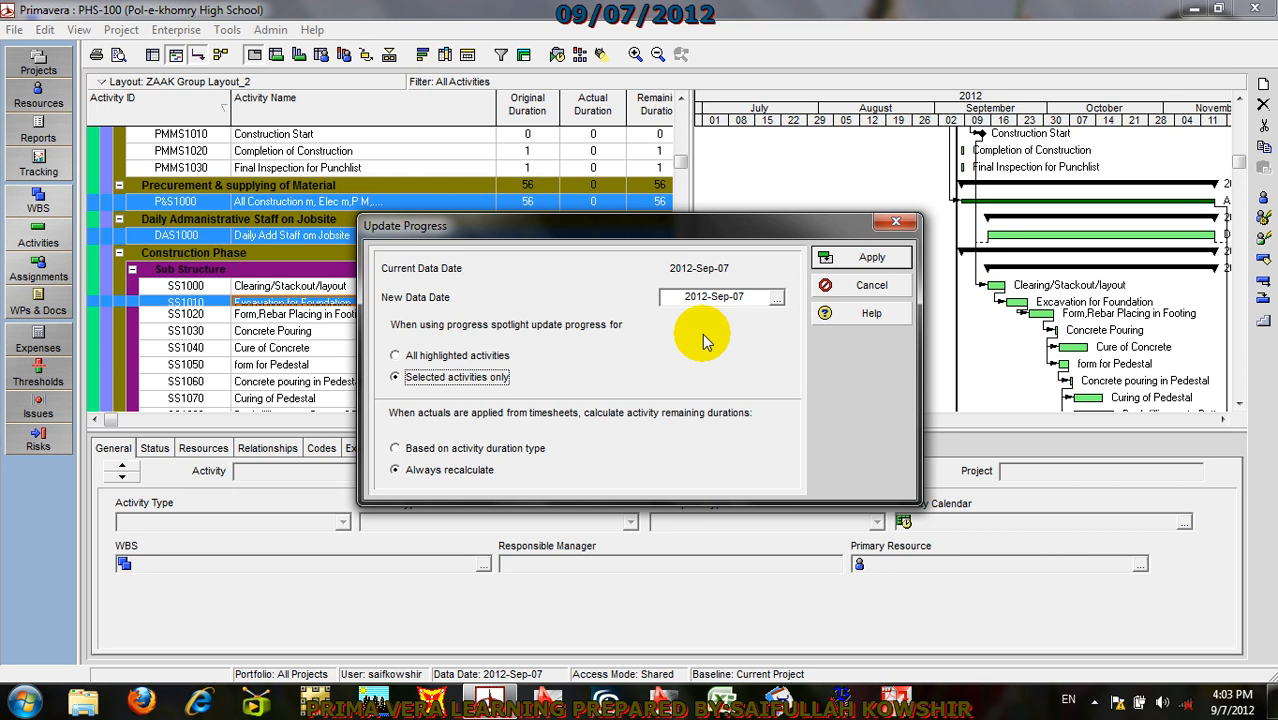
left_click(776, 298)
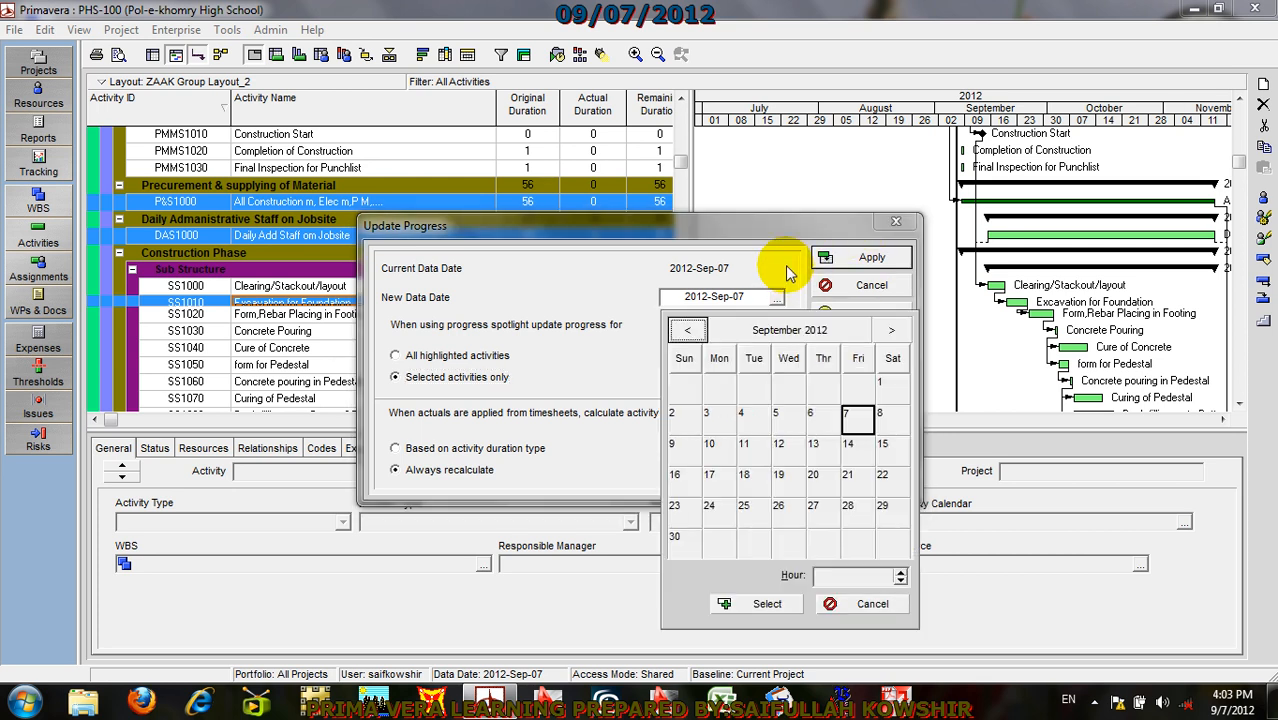
left_click(782, 447)
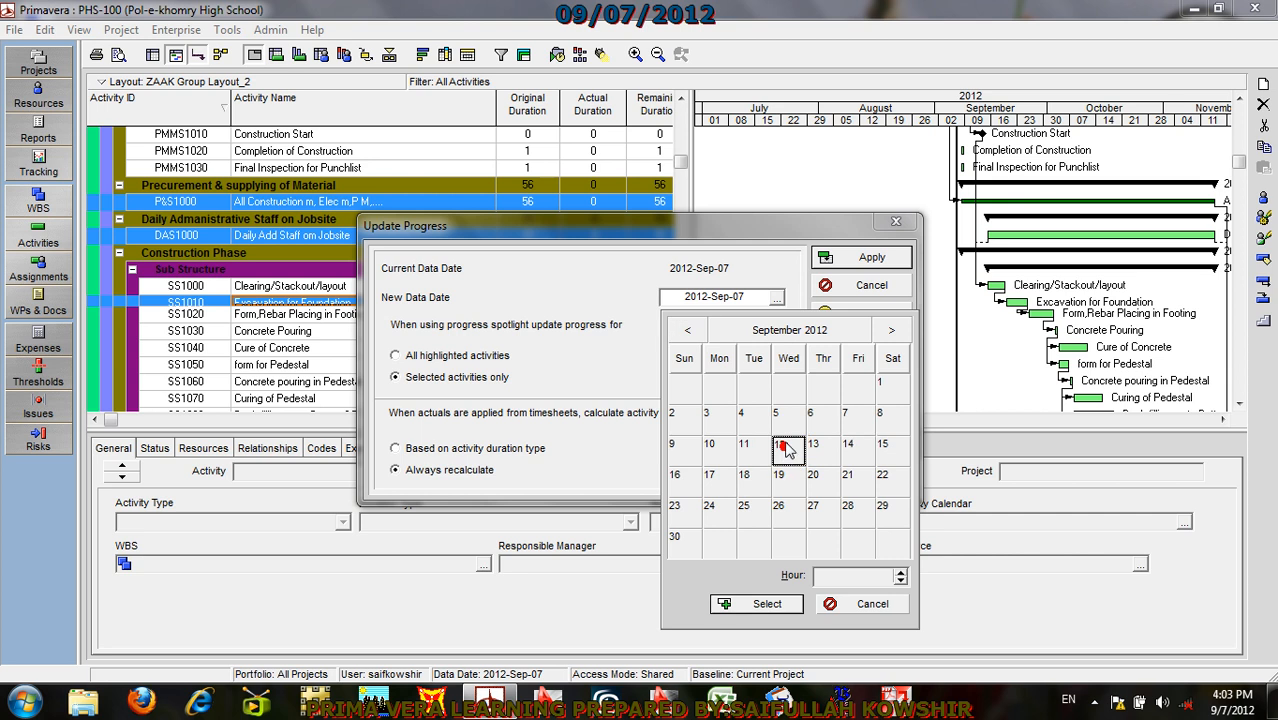
left_click(764, 606)
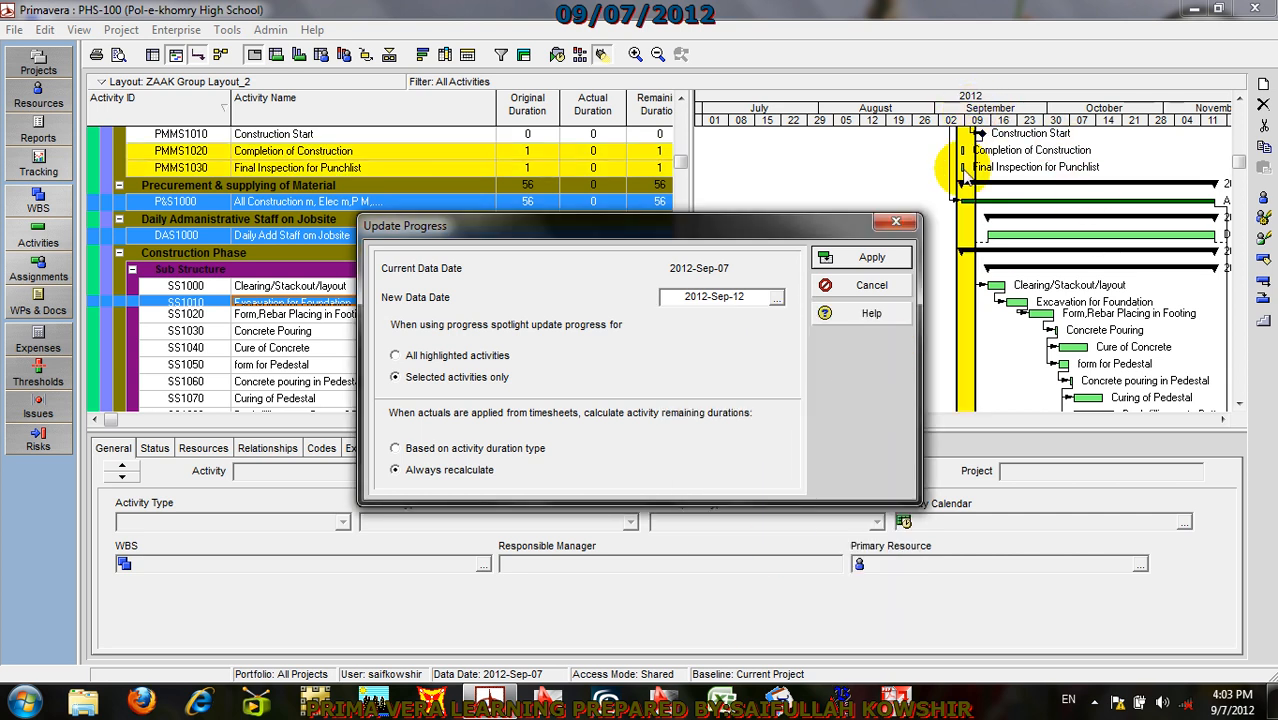
left_click(880, 256)
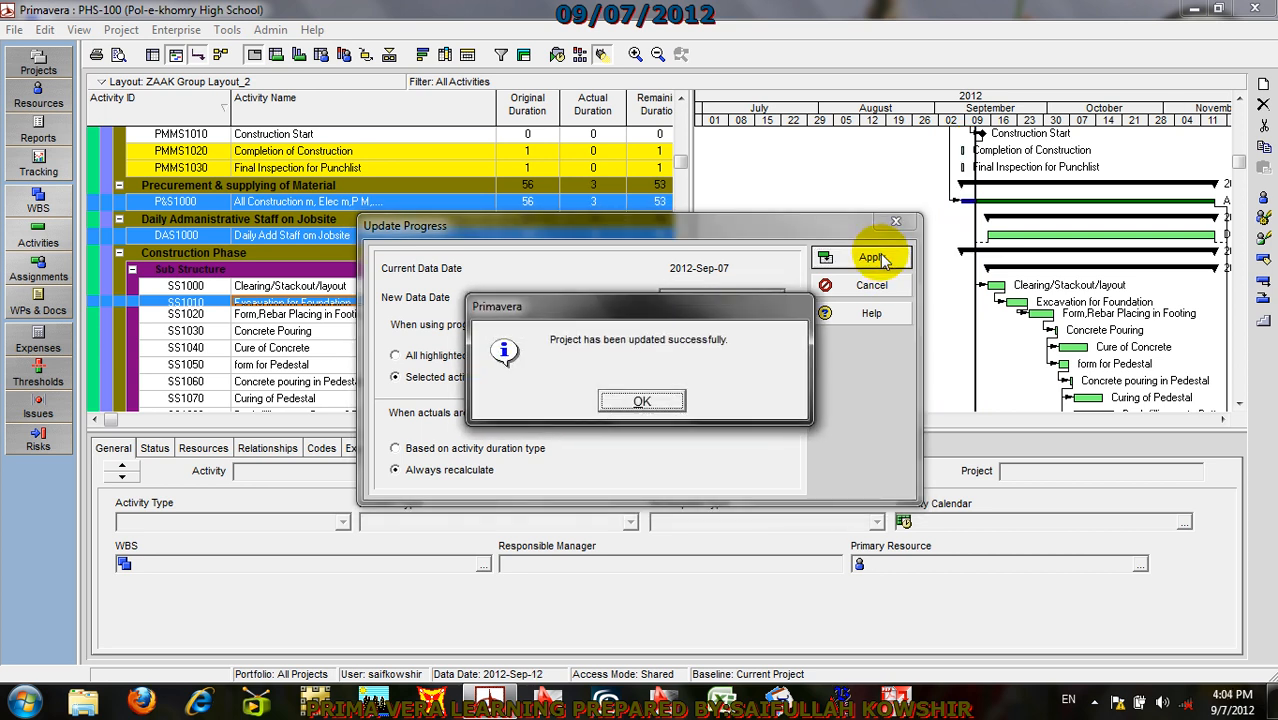
left_click(662, 402)
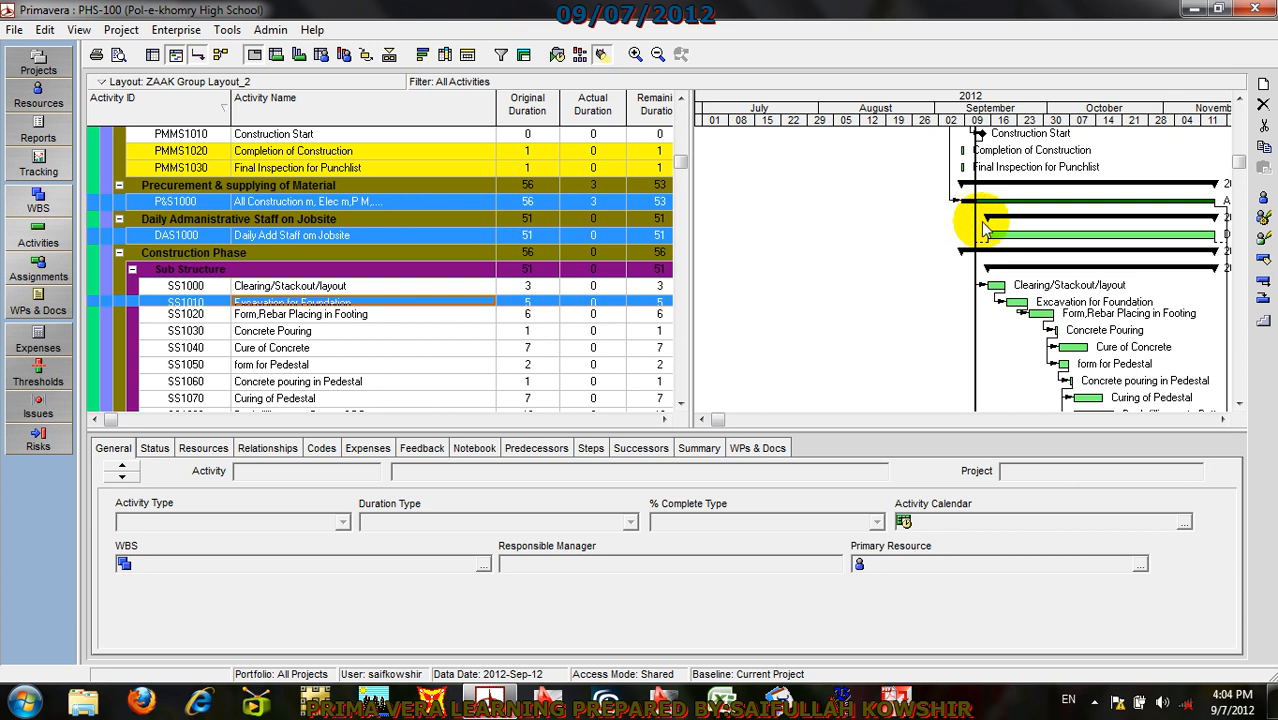
Step: Turn off the progress spotlight highlighting and select the Moblization activity in the Gantt chart
scroll(975, 210, "up", 1)
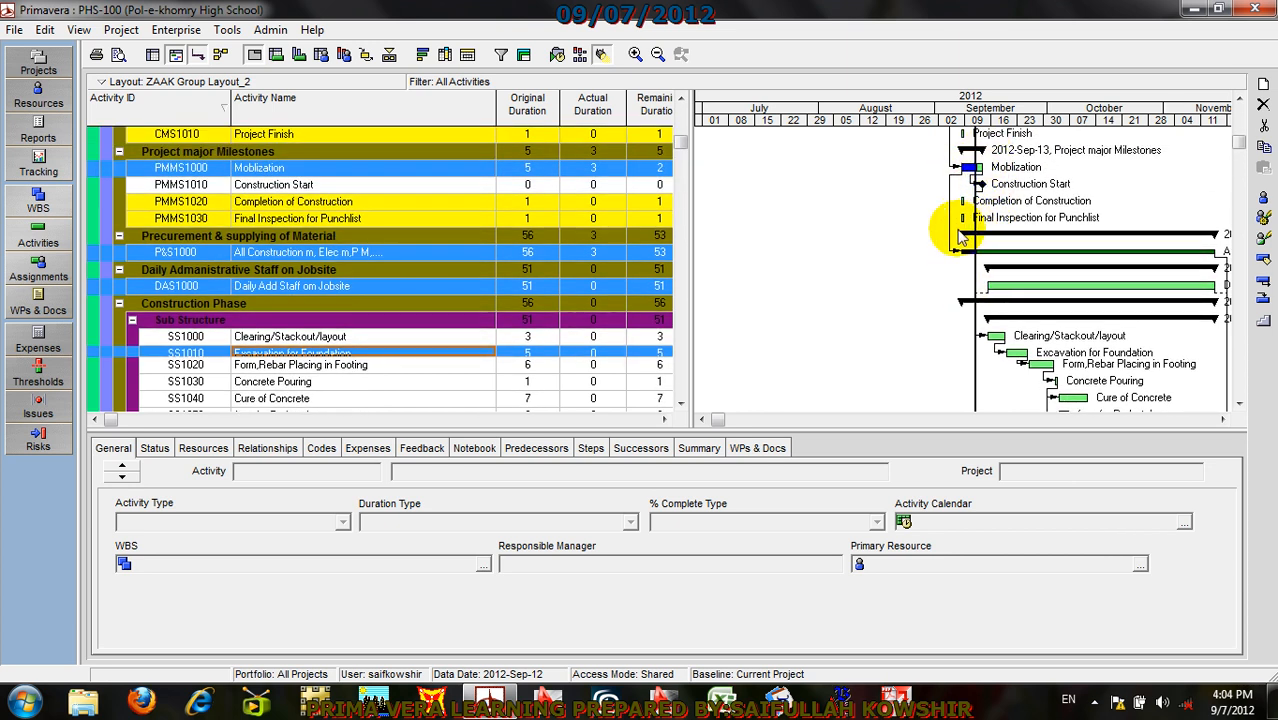
left_click(603, 56)
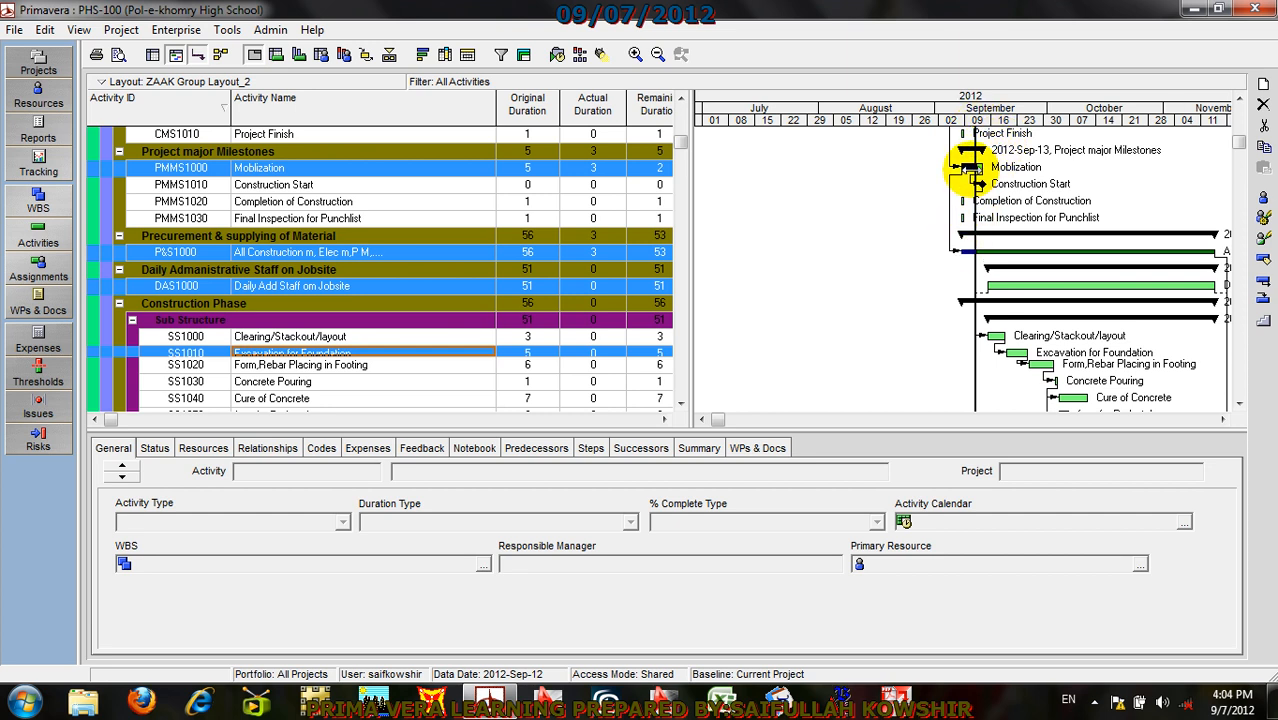
left_click(966, 168)
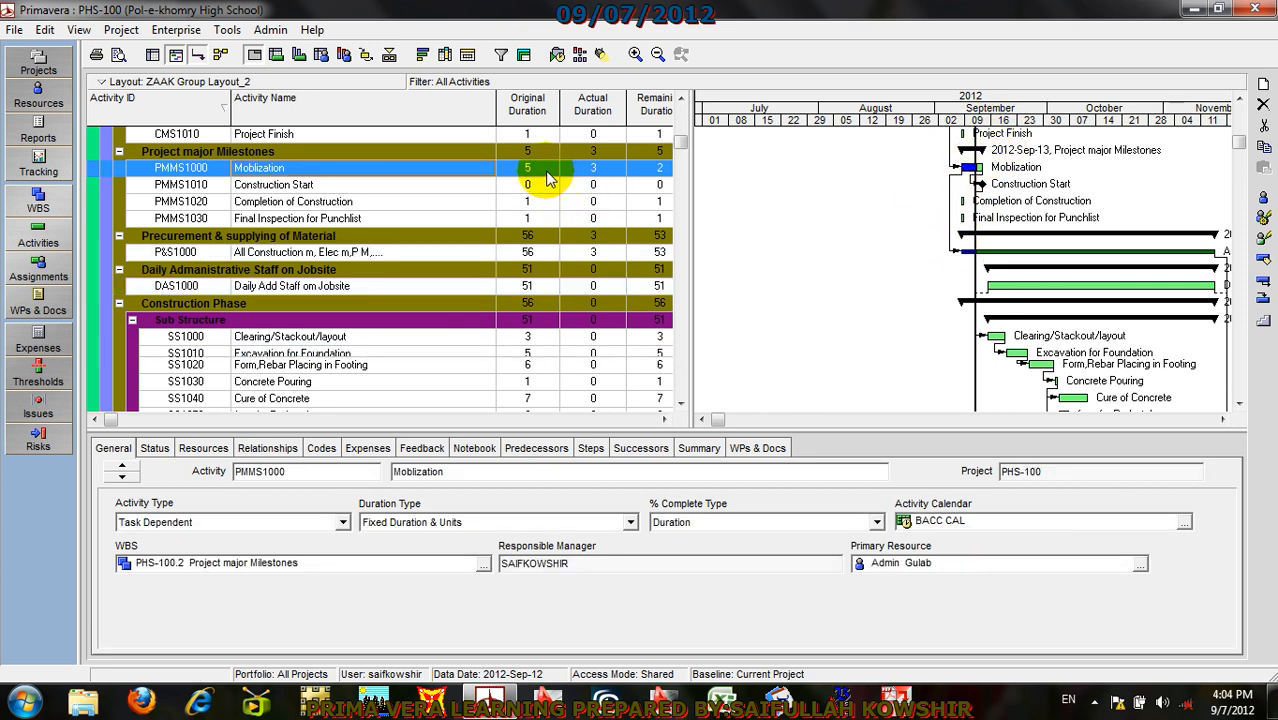
Step: Examine the Moblization activity's actual and remaining durations against its Gantt bar on a daily timescale
left_click(593, 170)
left_click(645, 168)
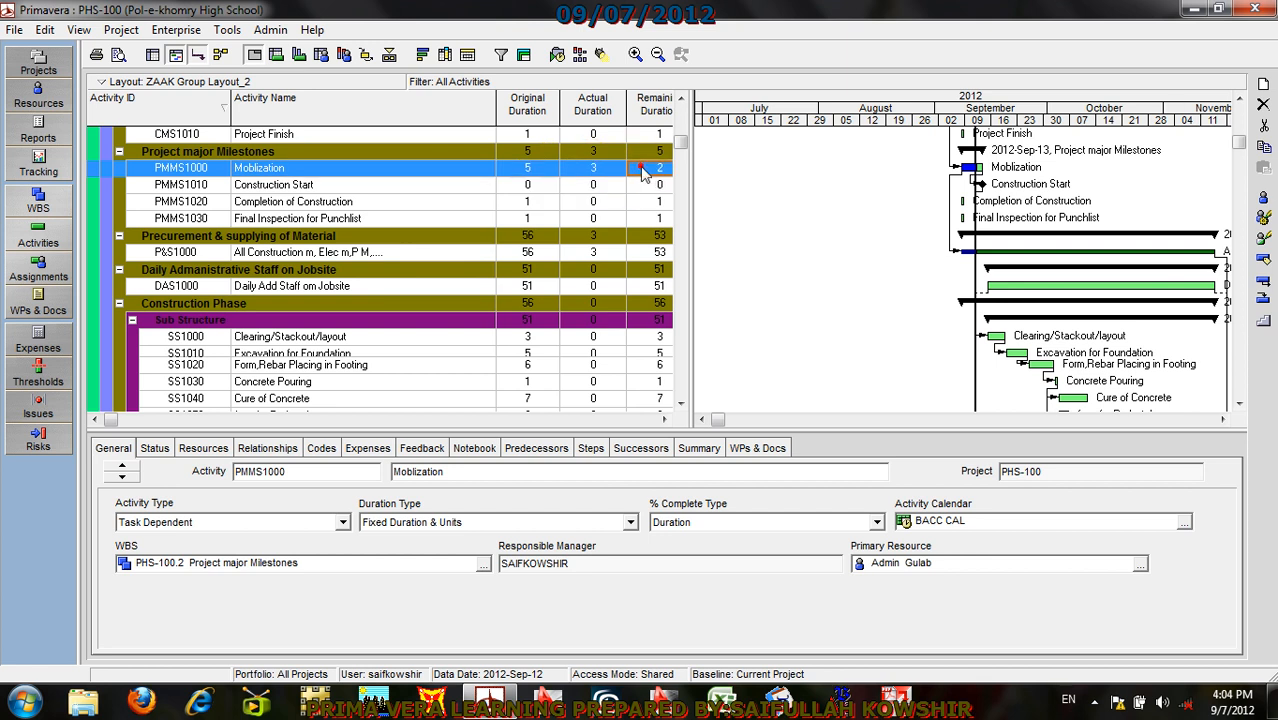
left_click(635, 55)
left_click(635, 55)
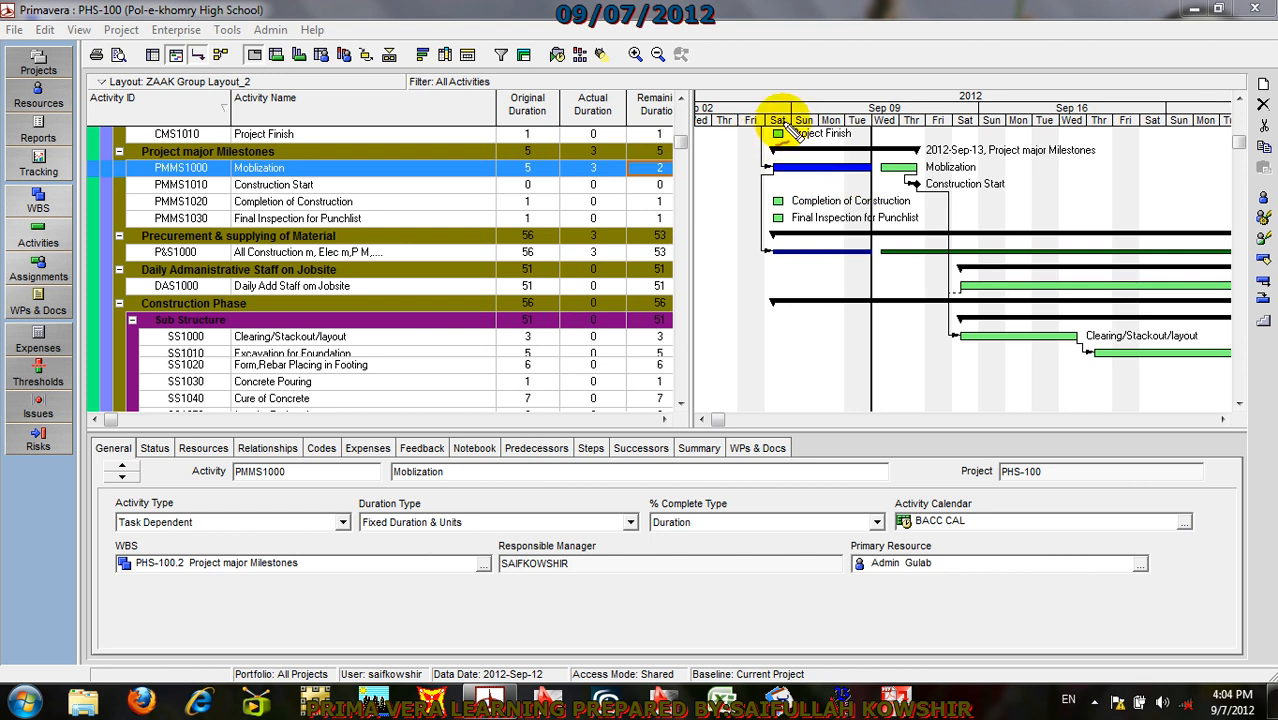
left_click_drag(765, 104, 920, 104)
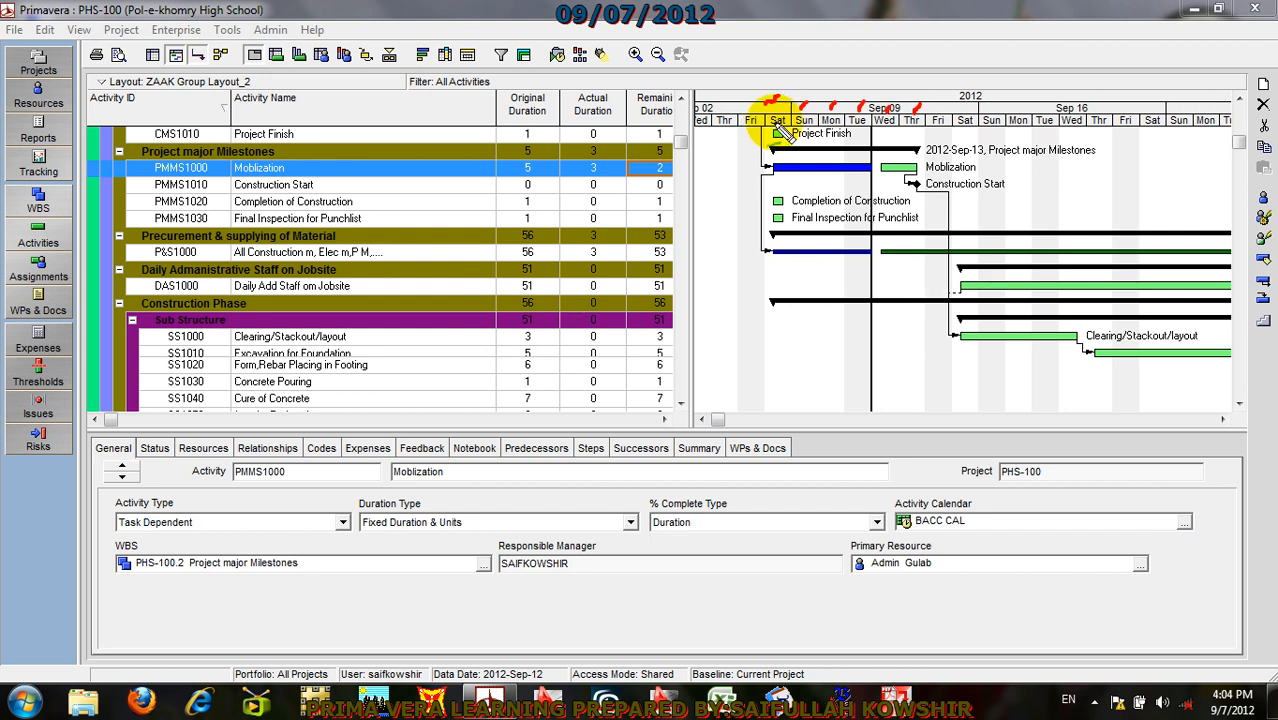
left_click_drag(766, 131, 831, 122)
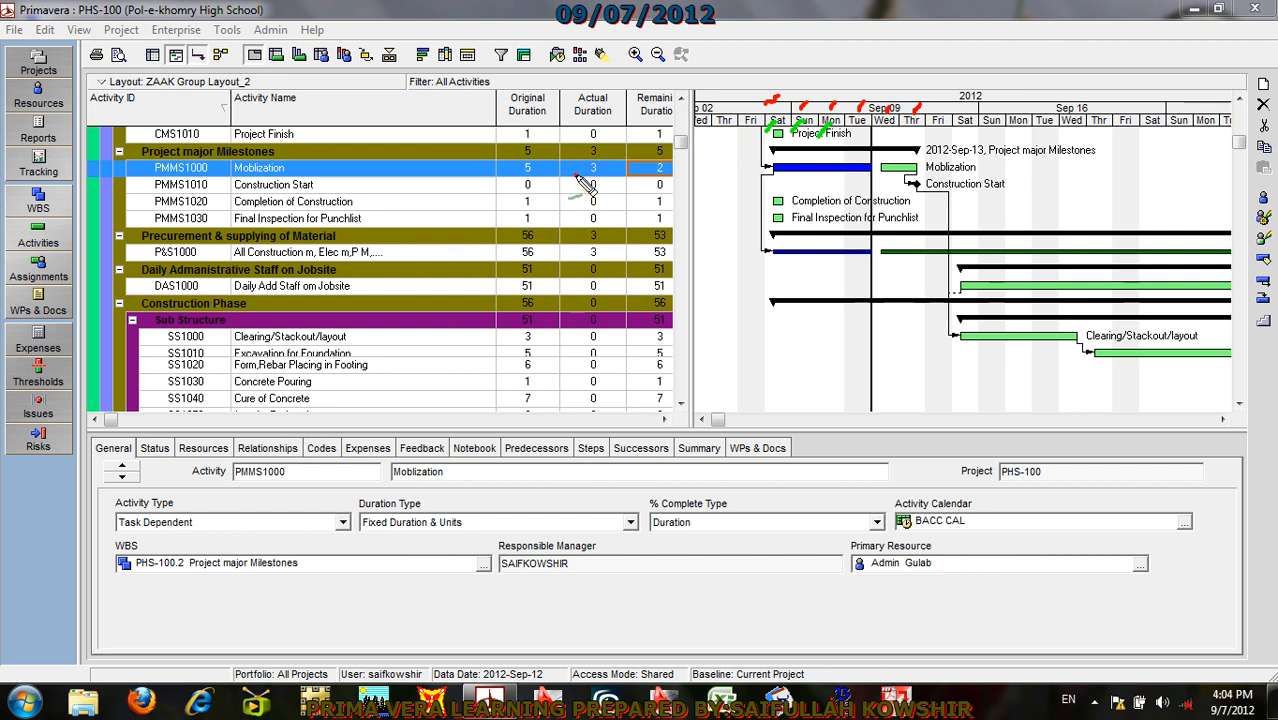
left_click_drag(578, 174, 671, 174)
key("r")
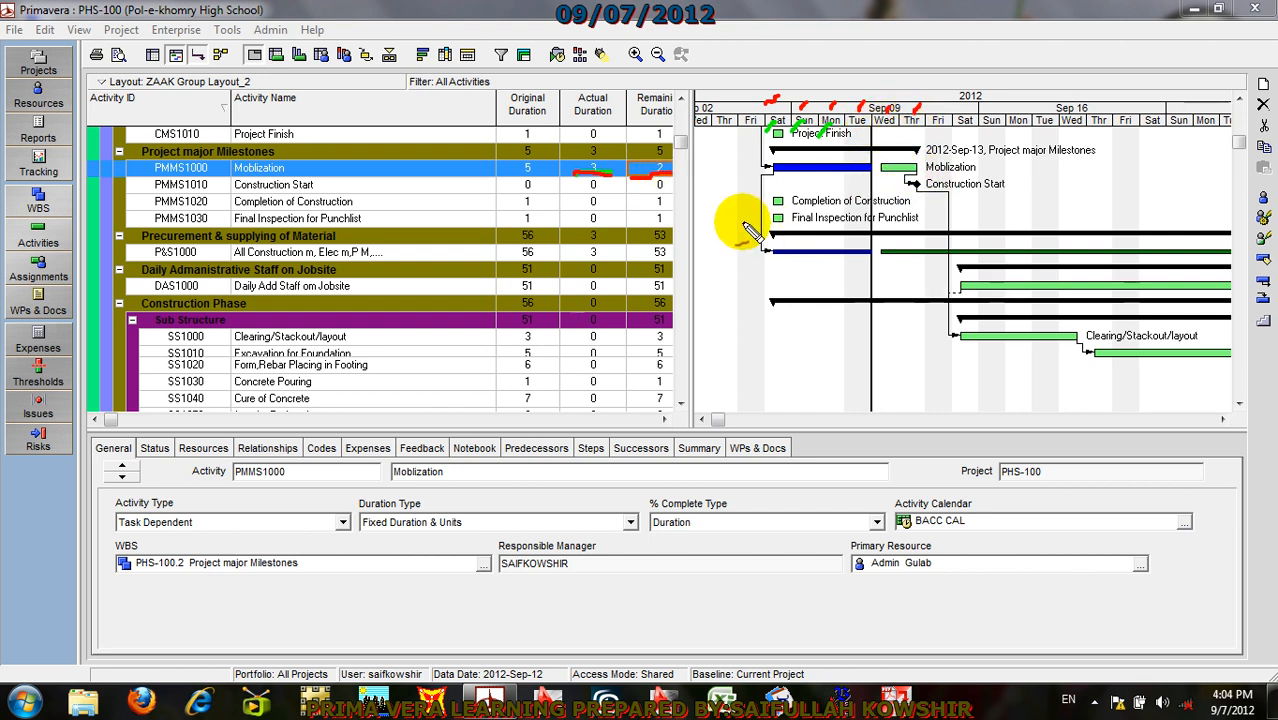
mouse_move(538, 188)
left_mouse_down()
mouse_move(537, 170)
mouse_move(516, 162)
mouse_move(512, 178)
mouse_move(540, 178)
left_mouse_up()
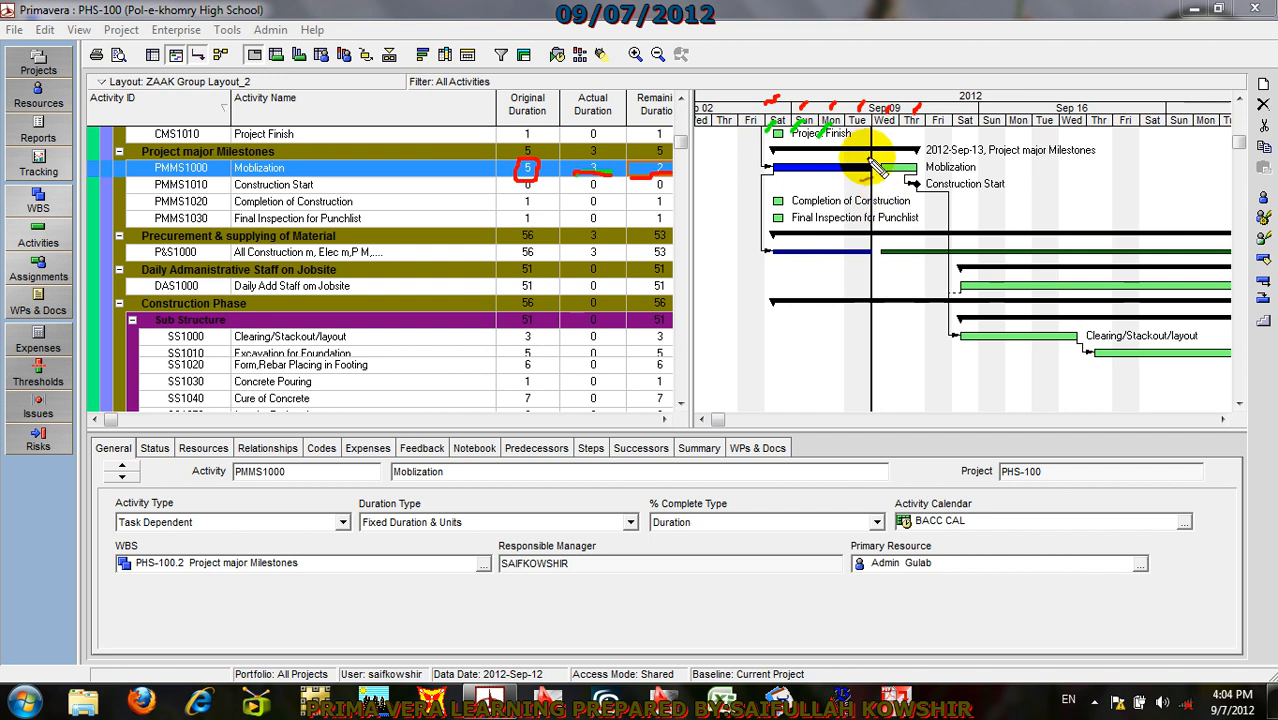
mouse_move(852, 178)
left_mouse_down()
mouse_move(879, 150)
mouse_move(866, 163)
mouse_move(846, 155)
left_mouse_up()
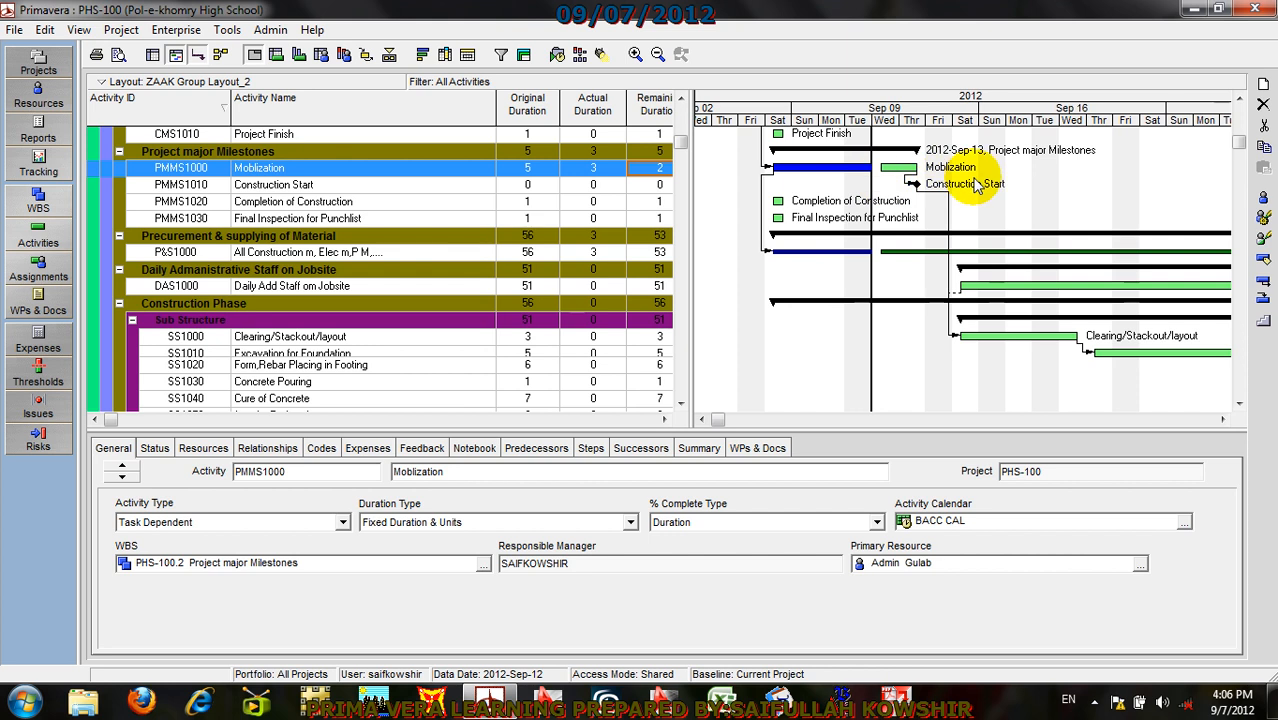
Step: Review the activities and their Gantt bars from Procurement through the Finishing Phase and return to the project total
scroll(750, 302, "down", 2)
scroll(862, 278, "down", 6)
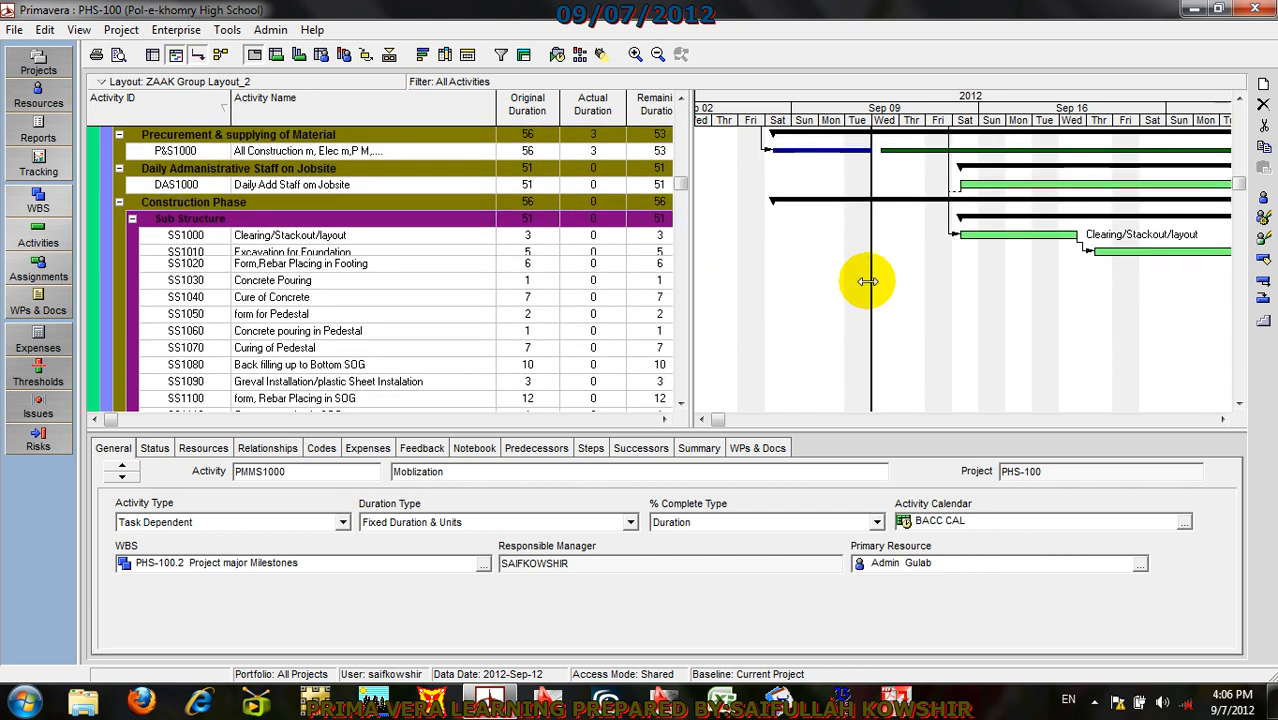
scroll(862, 278, "down", 6)
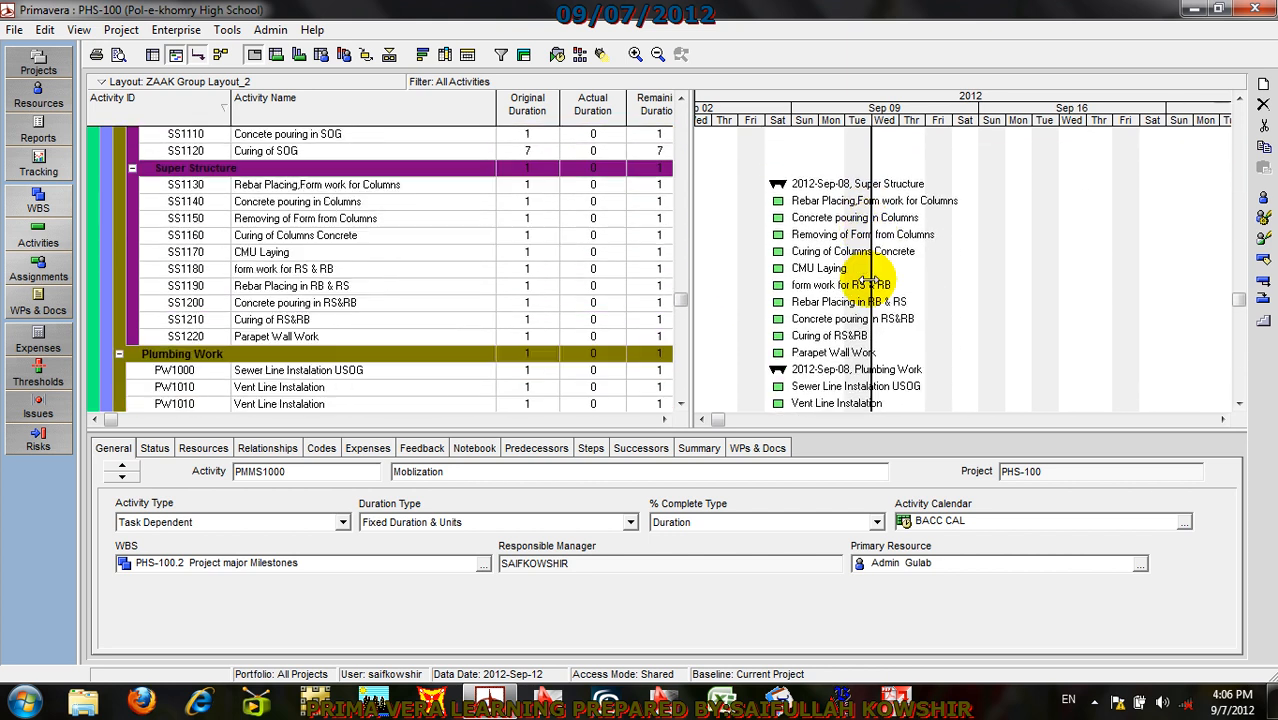
scroll(870, 280, "down", 1)
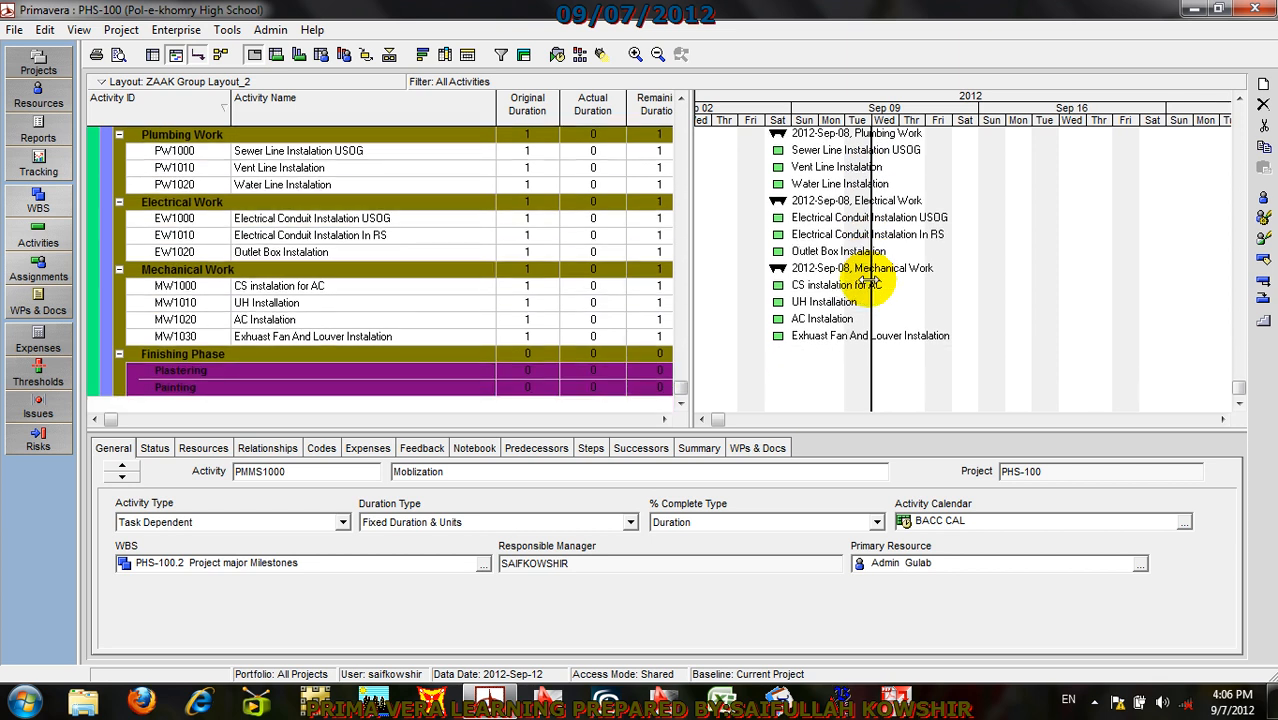
scroll(870, 282, "up", 6)
scroll(862, 280, "up", 7)
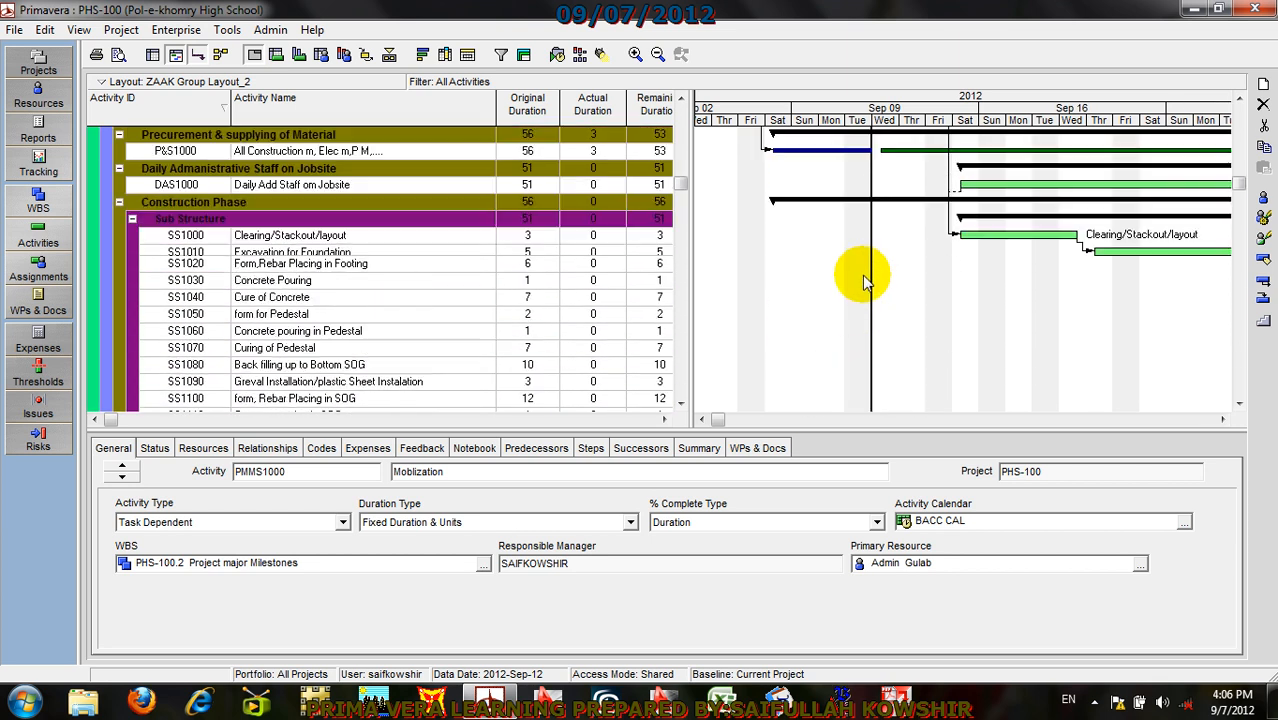
scroll(862, 280, "up", 1)
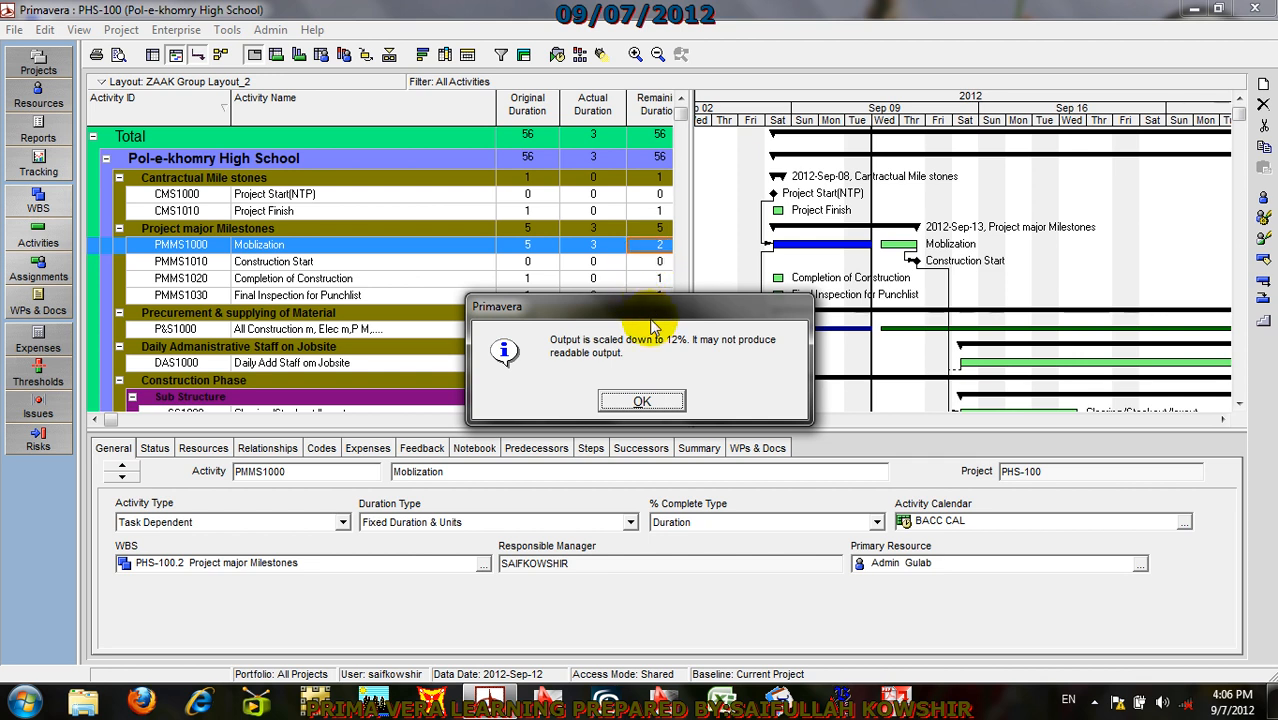
Step: Preview the layout for printing and apply a page setup with a 100% scale value, fitted to 1 page wide
left_click(642, 401)
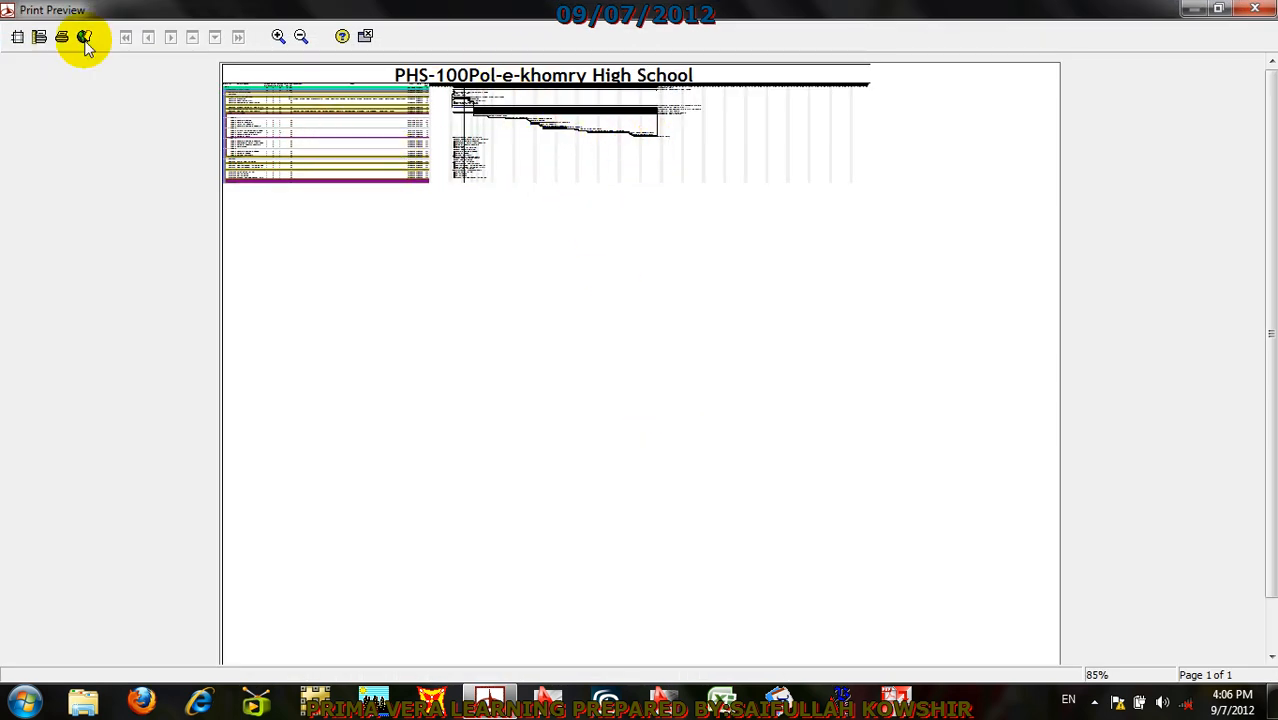
left_click(18, 38)
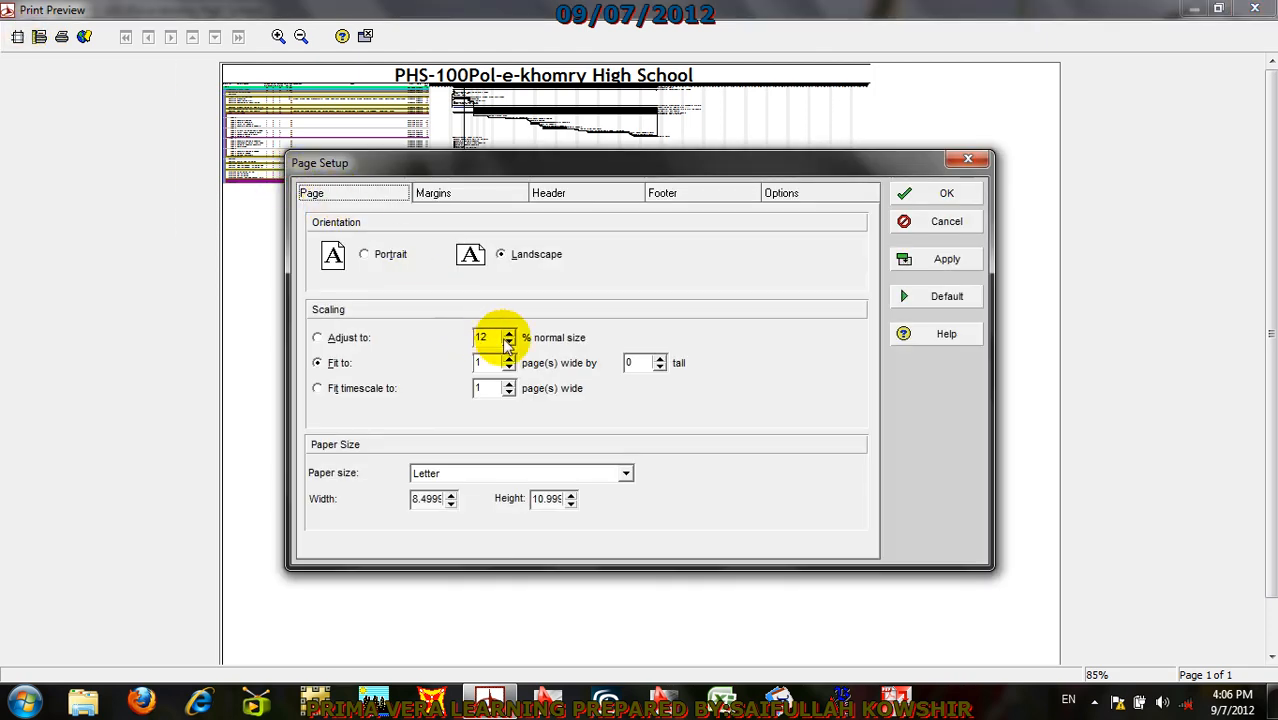
left_click_drag(489, 338, 472, 339)
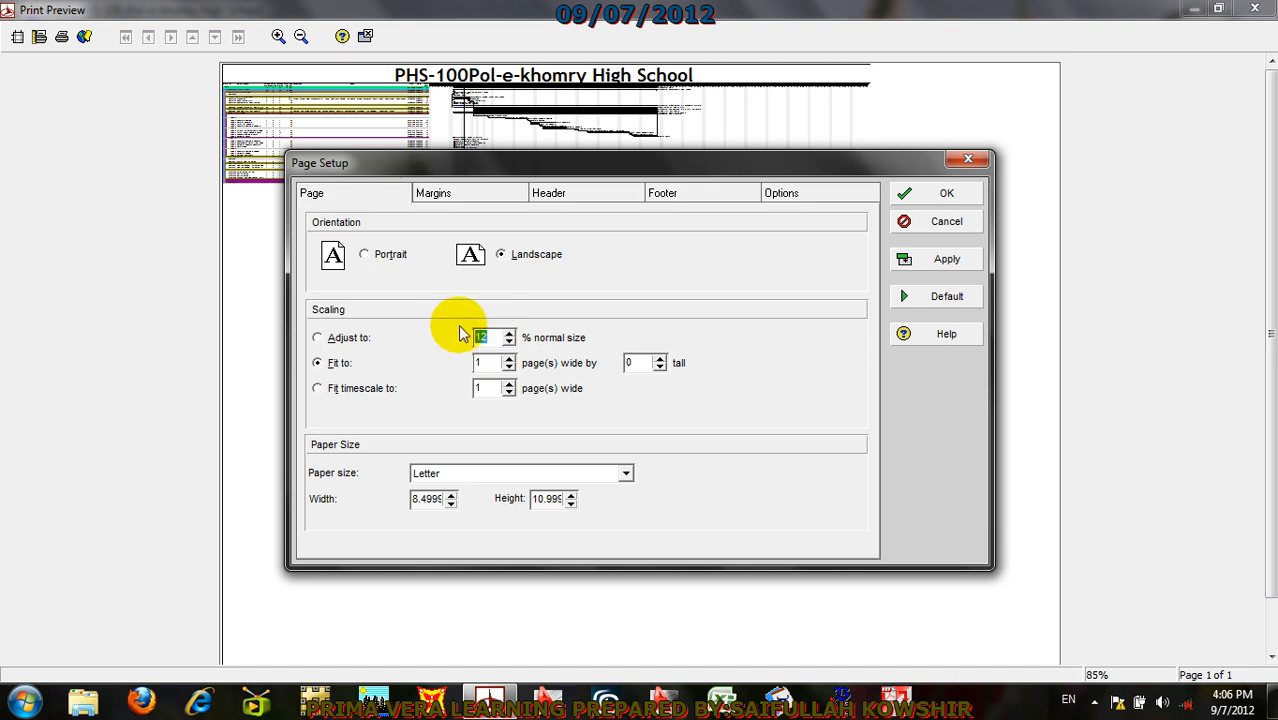
type("100")
left_click(318, 363)
left_click(903, 256)
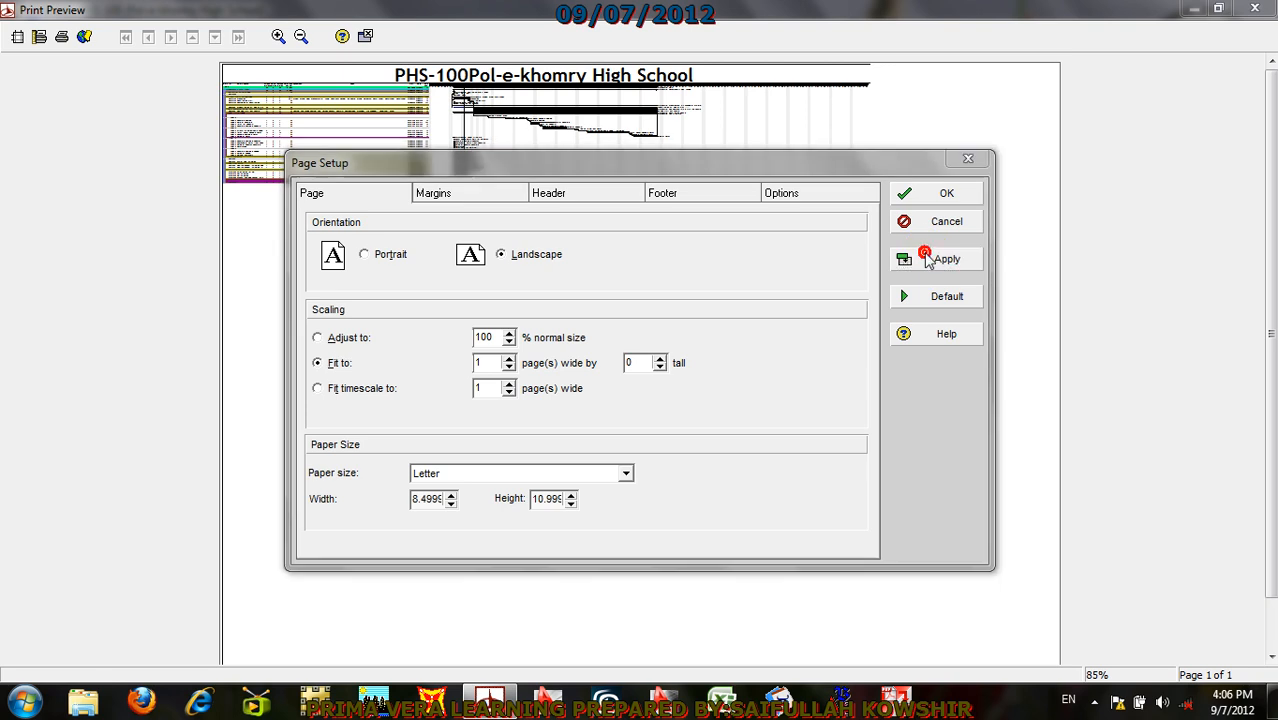
left_click(643, 400)
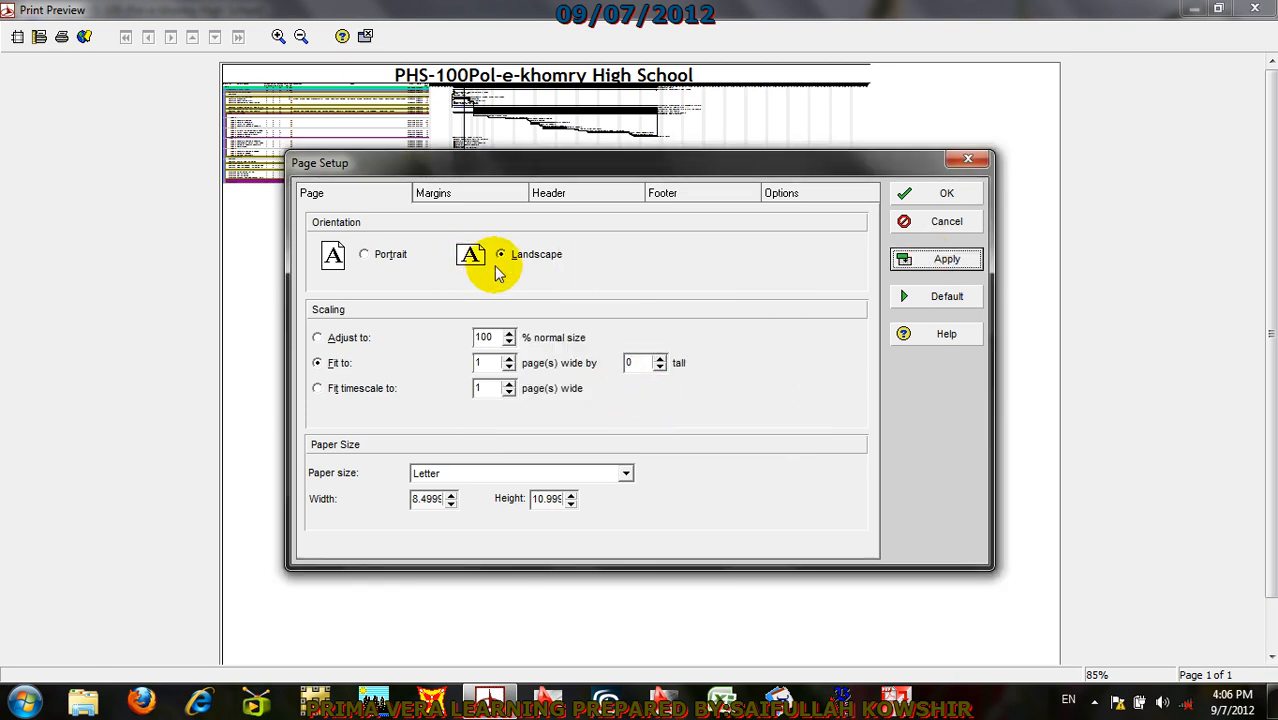
Step: Set the print paper size to A3 and apply it
left_click(486, 469)
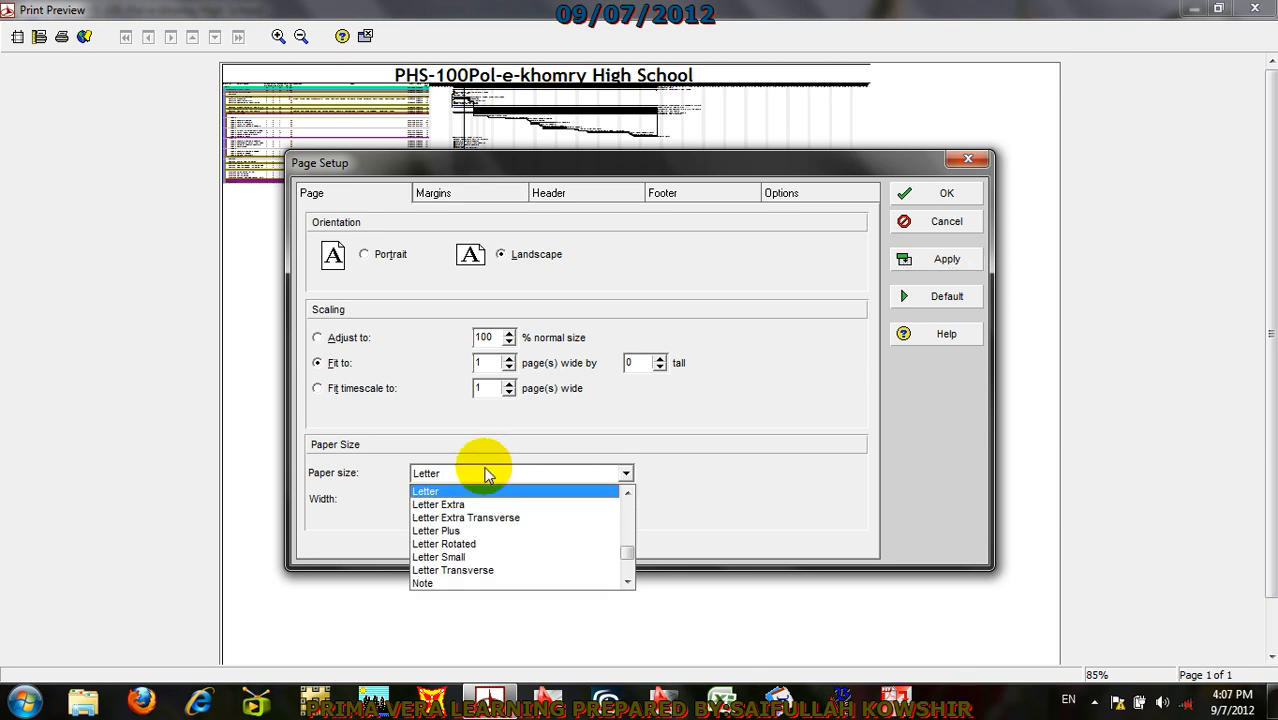
scroll(475, 510, "up", 10)
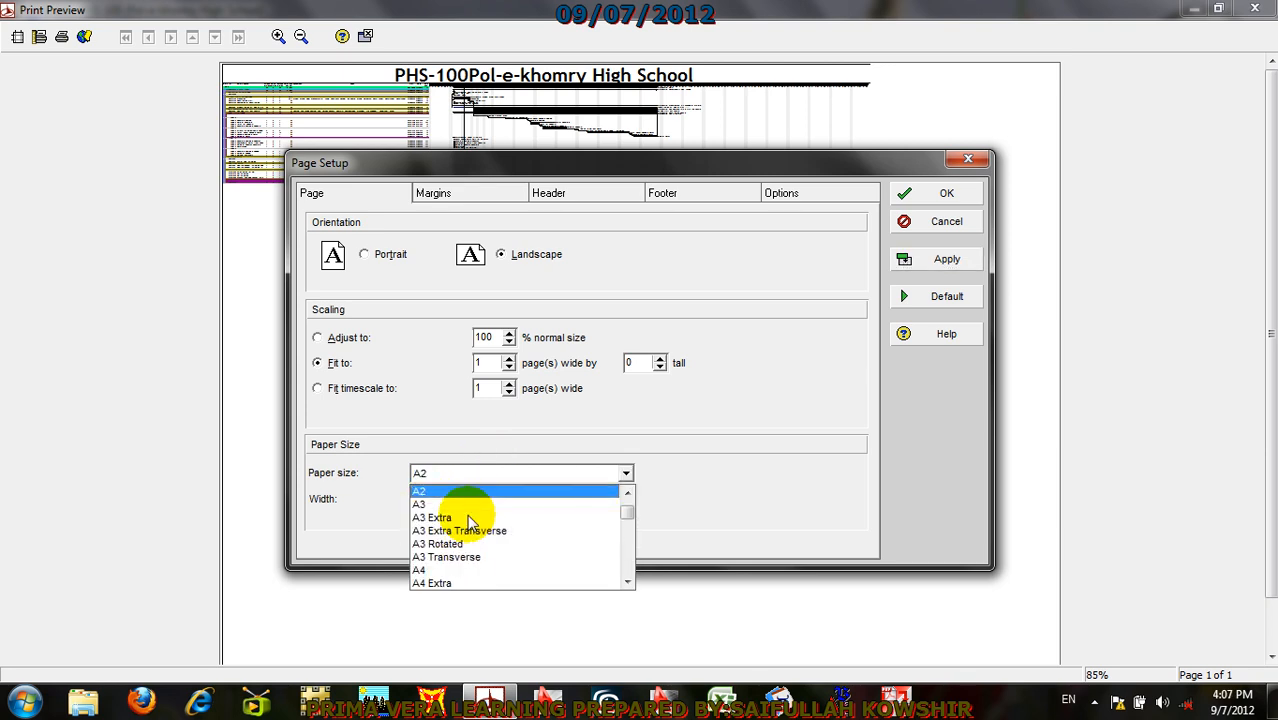
left_click(443, 500)
left_click(946, 260)
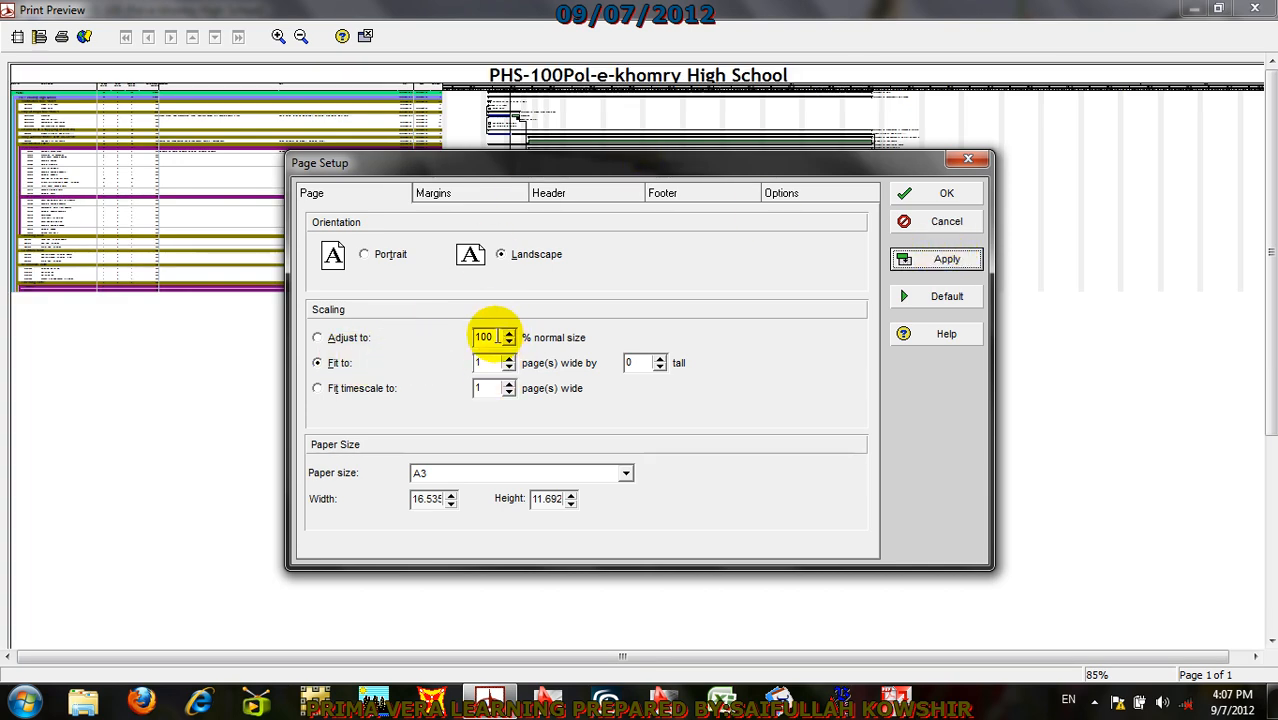
Step: Set the normal-size scale value to 300%, choose fitting to 1 page wide again, and apply the page setup
left_click_drag(491, 337, 453, 337)
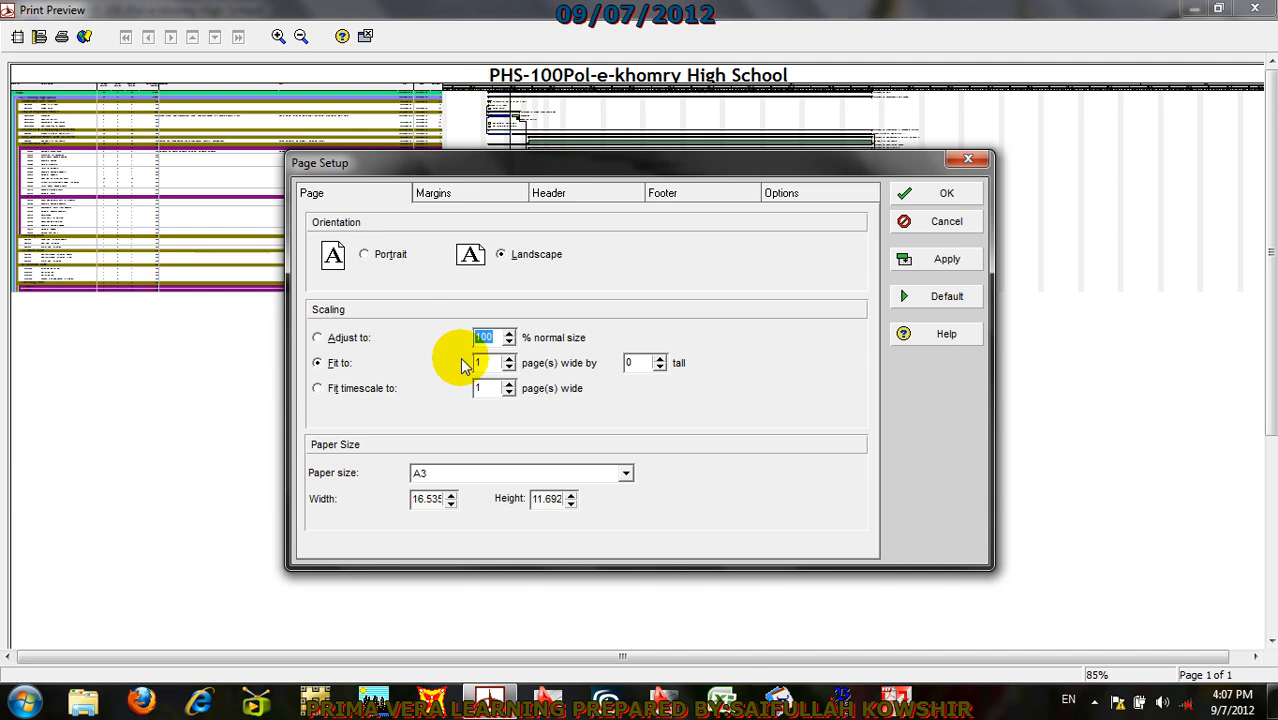
type("300")
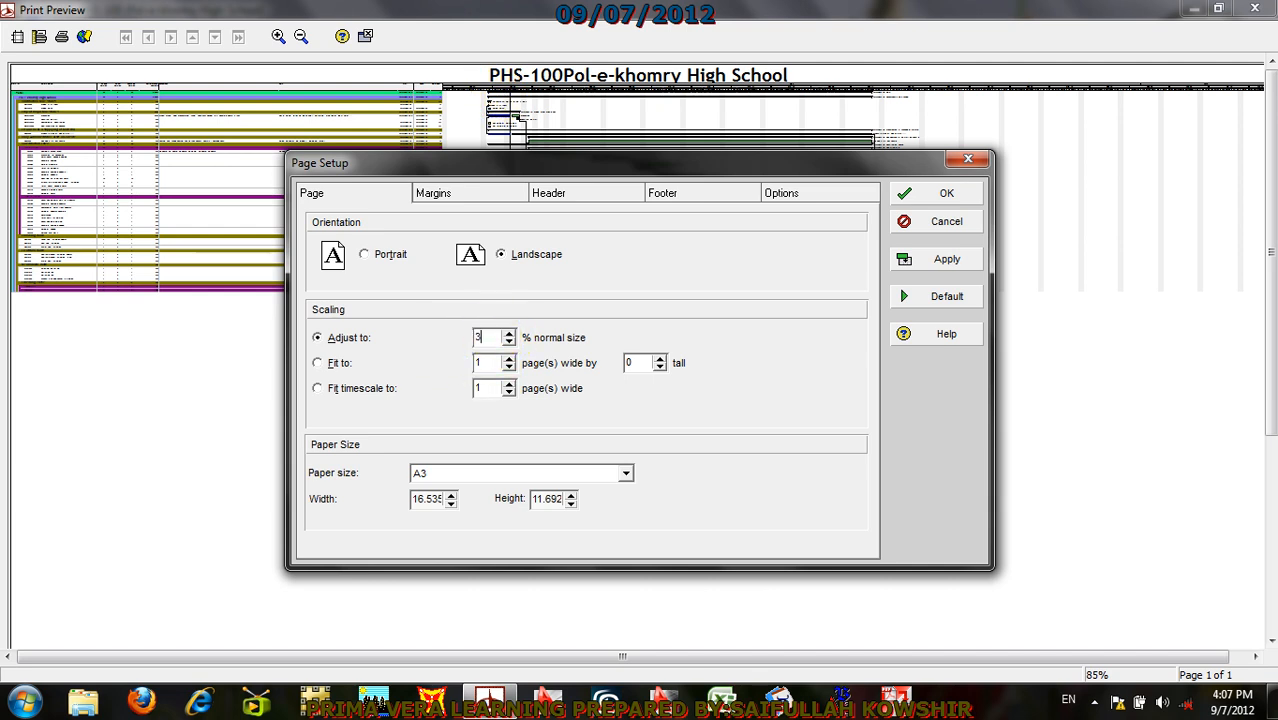
left_click(330, 364)
left_click(955, 258)
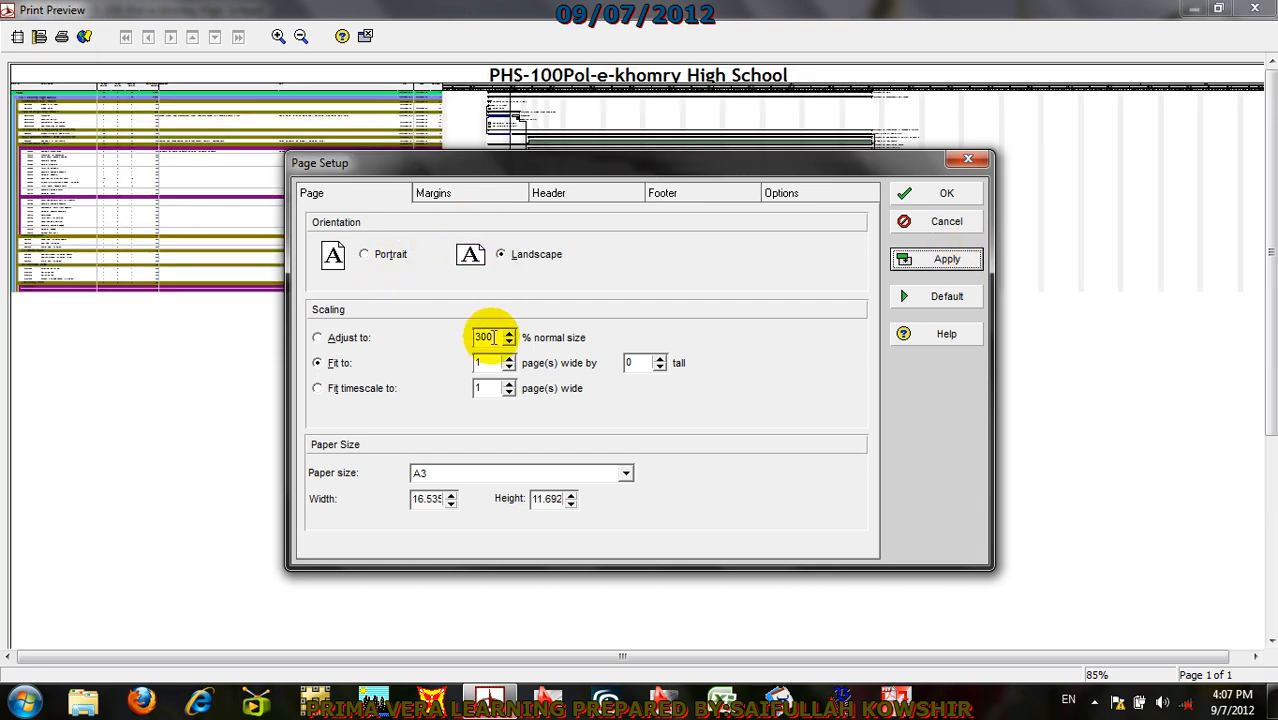
Step: Set the print paper size to A4, apply it and acknowledge the scaling notice
left_click_drag(490, 337, 451, 341)
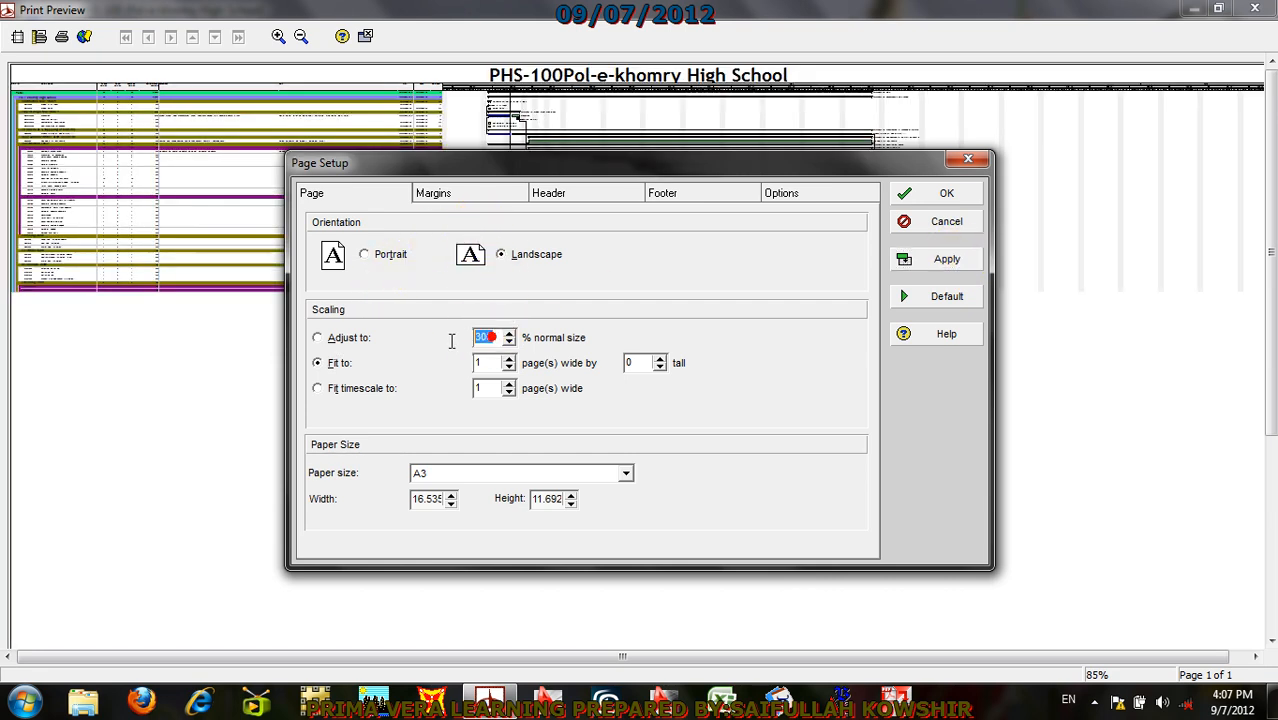
left_click(494, 472)
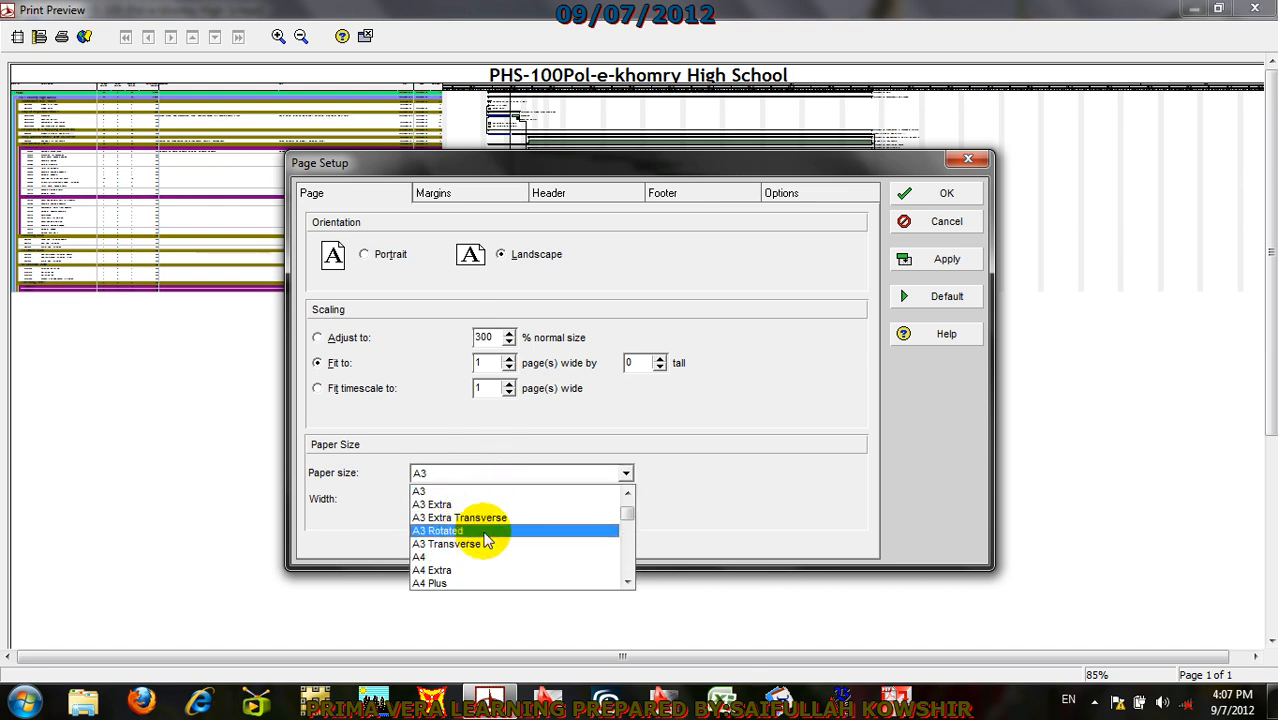
left_click(441, 557)
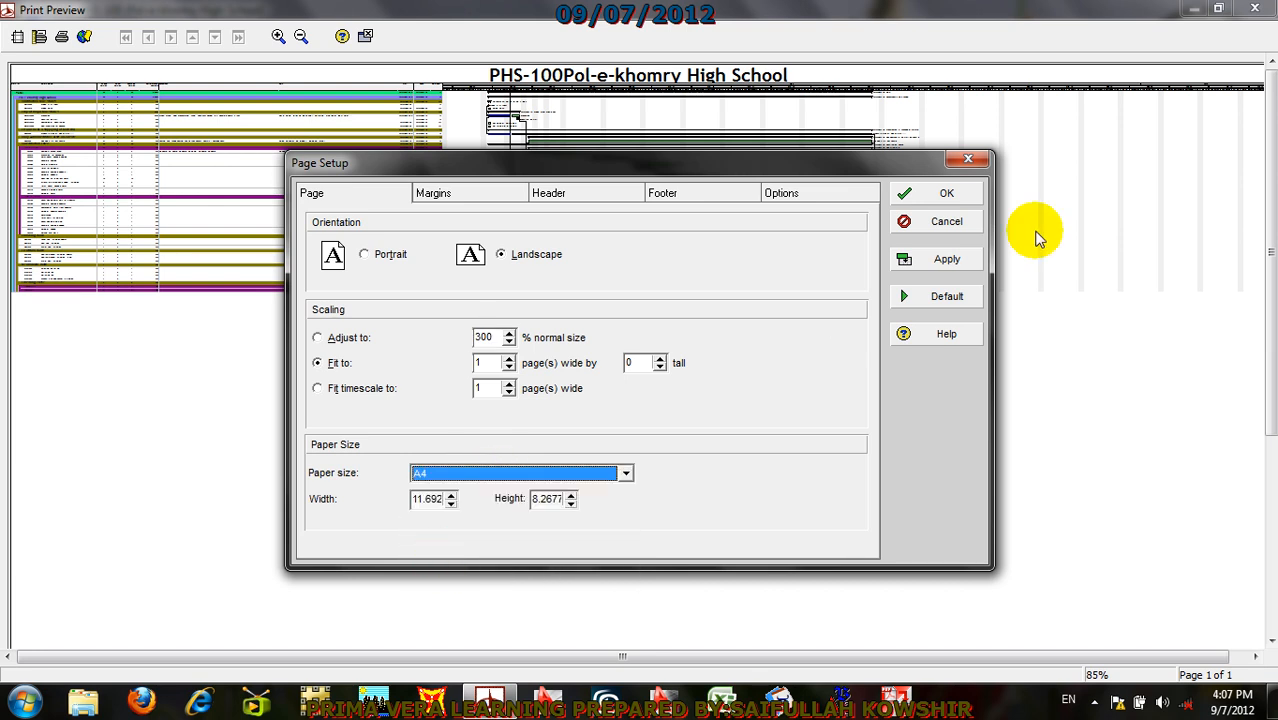
left_click(964, 261)
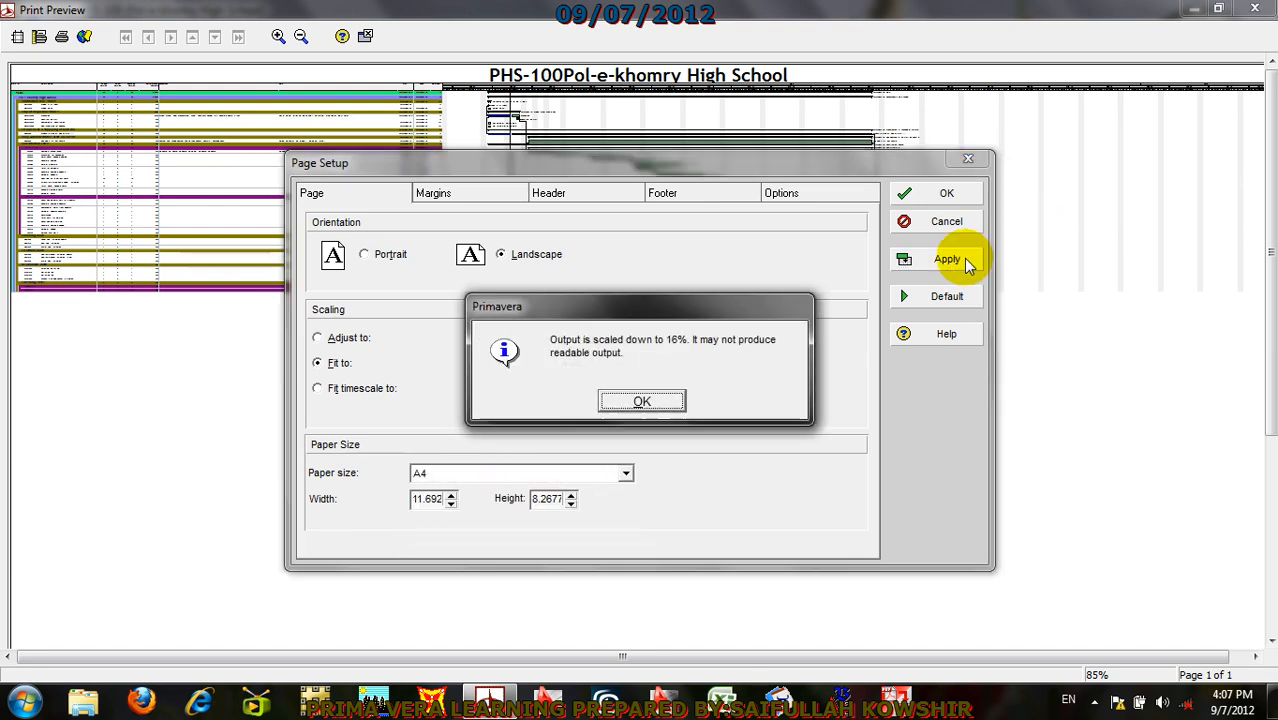
left_click(630, 396)
Step: Select the Adjust to scaling option, cancel the page setup and close the print preview
left_click(320, 339)
left_click(946, 222)
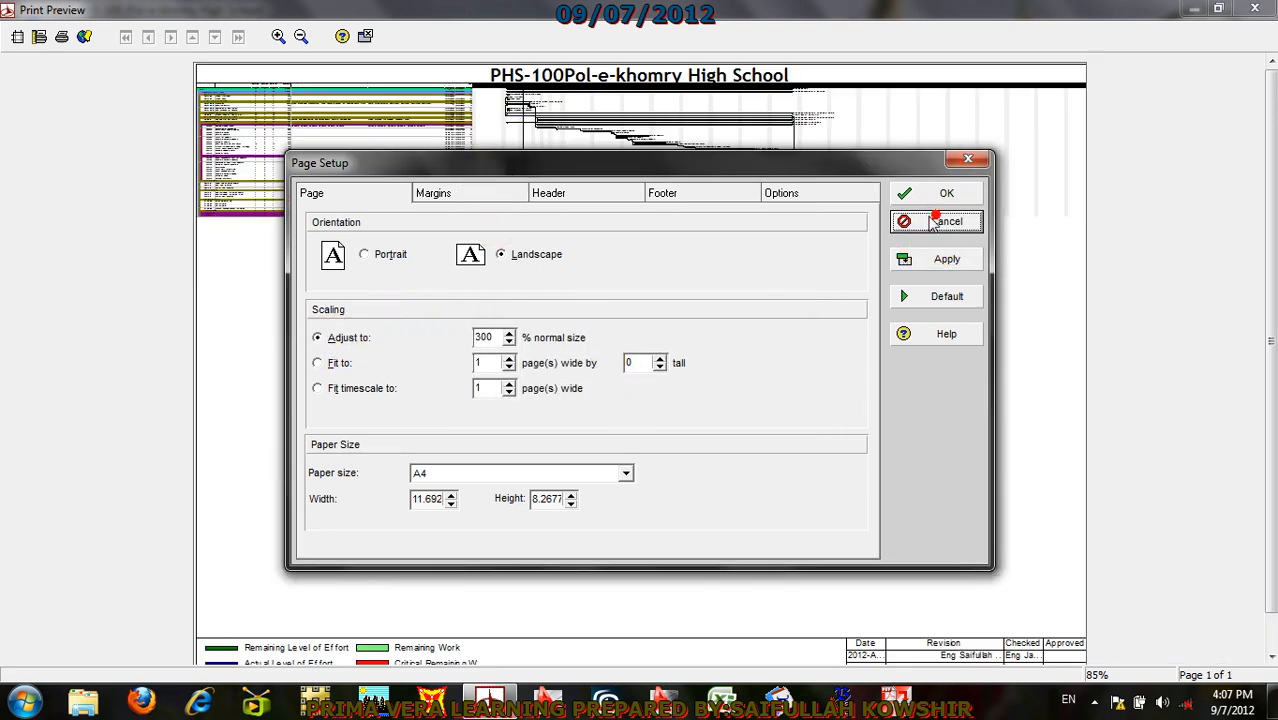
left_click(640, 402)
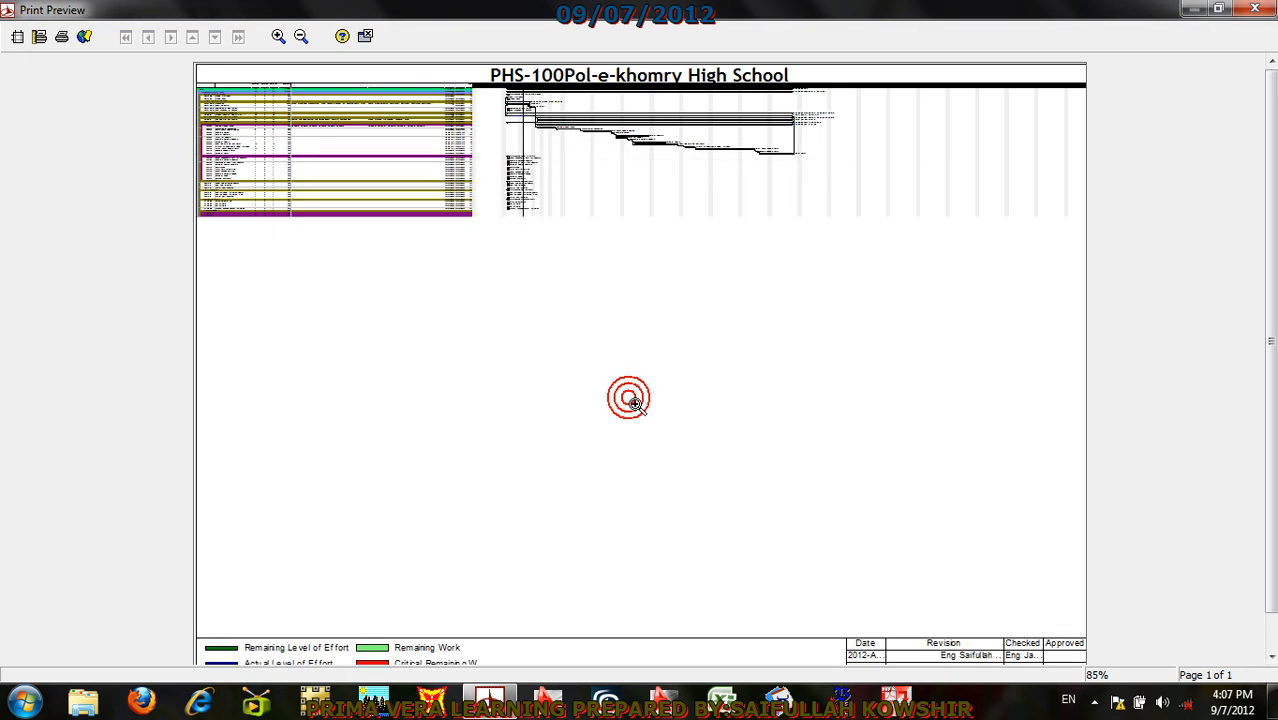
left_click(365, 37)
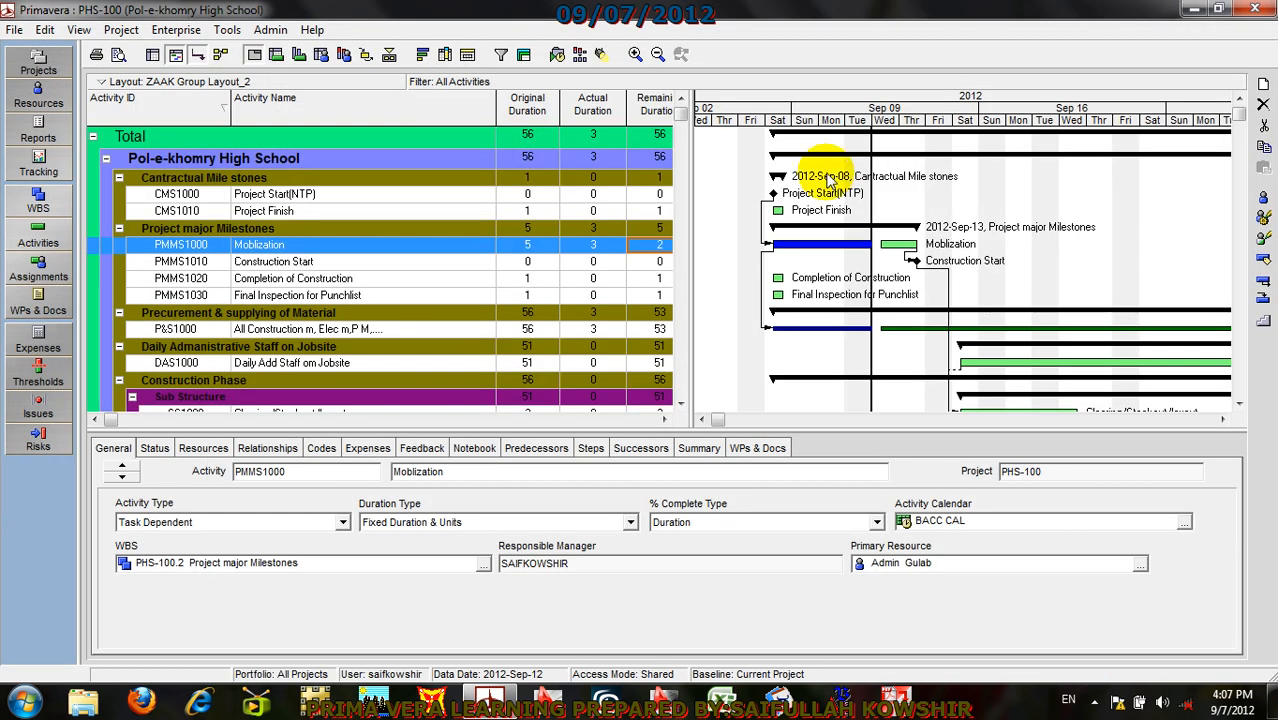
Step: Zoom the Gantt timescale out to months, then back in to weeks divided into single days
left_click(657, 56)
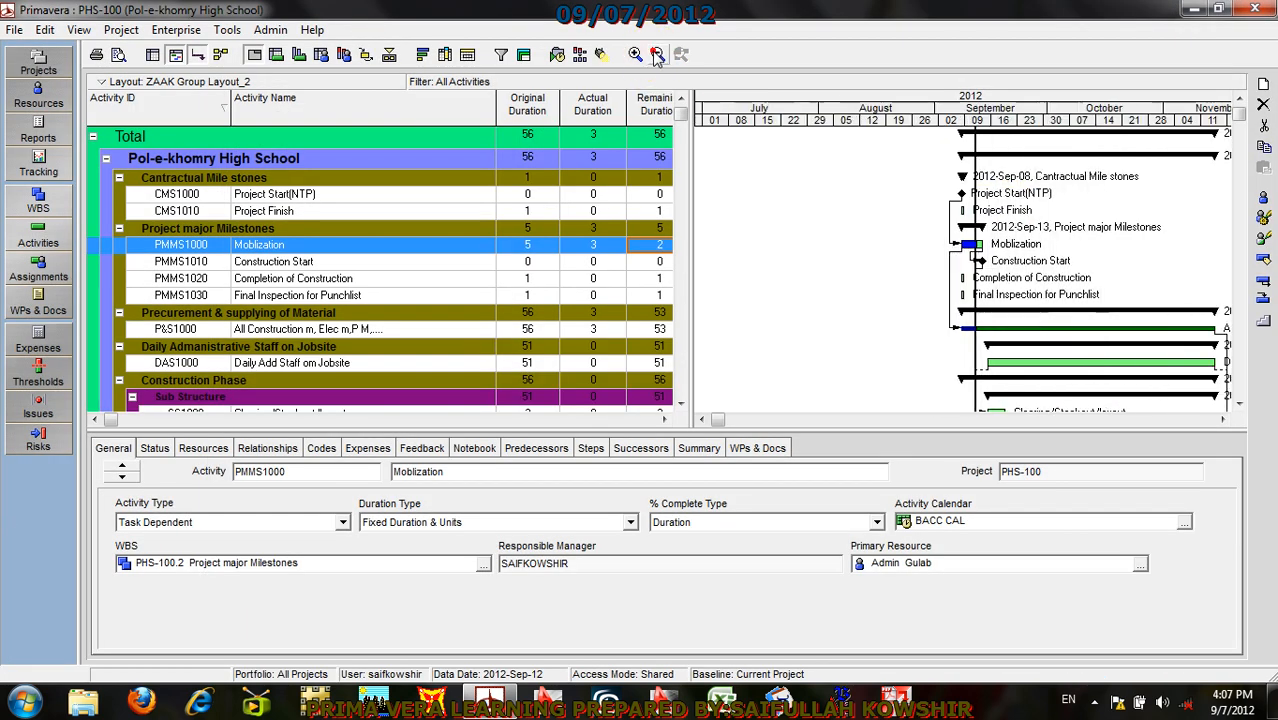
left_click(654, 53)
left_click(656, 55)
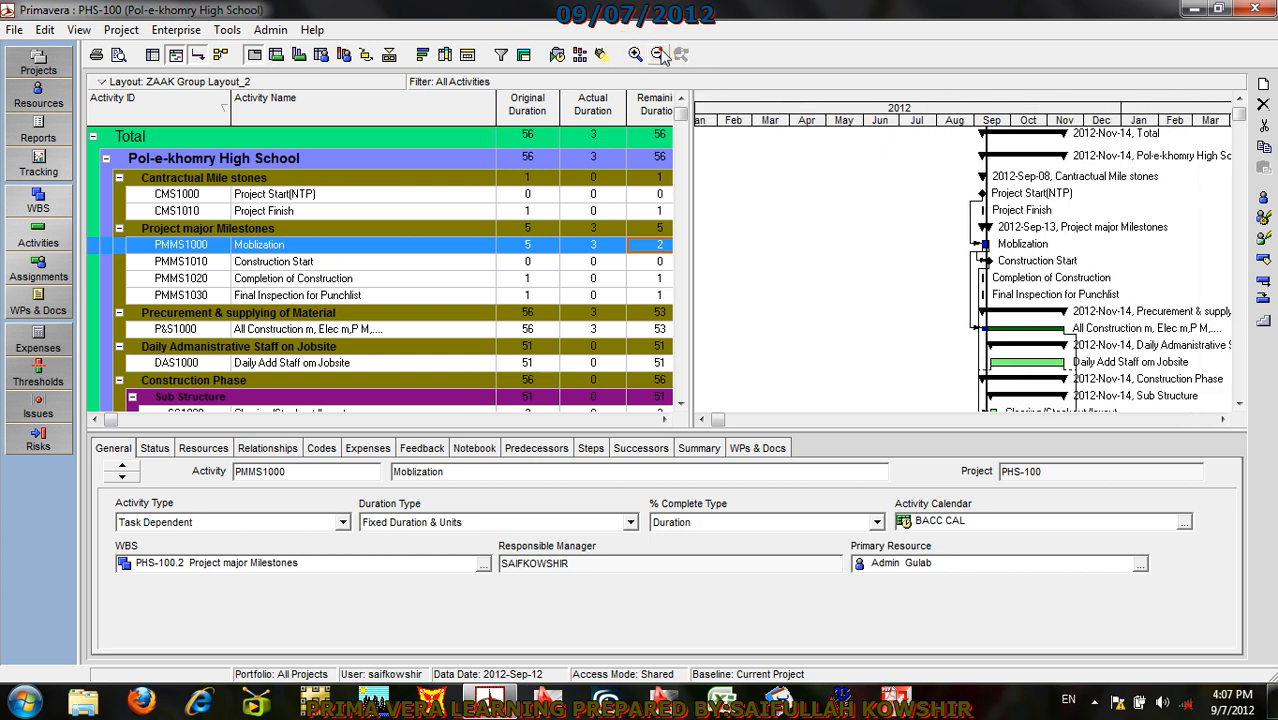
left_click(631, 54)
left_click(631, 54)
left_click(631, 54)
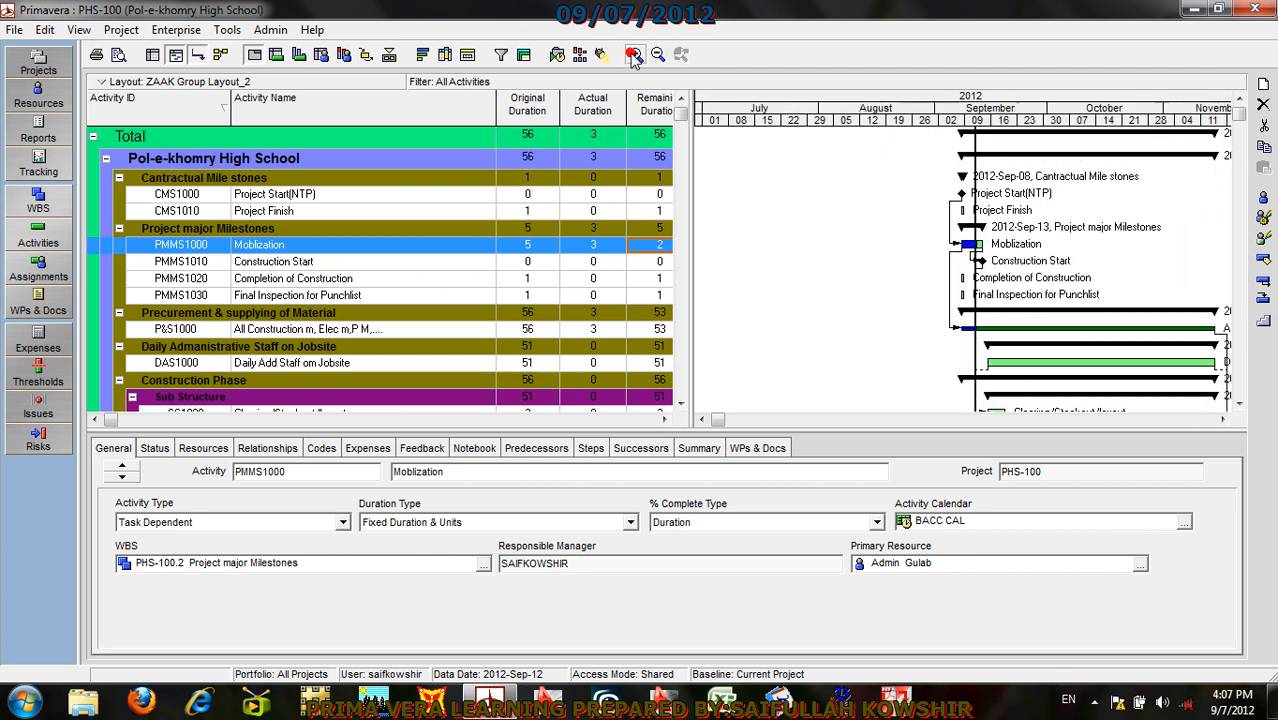
left_click(631, 54)
Step: Close the Pol-e-khomry High School project and confirm
left_click(45, 86)
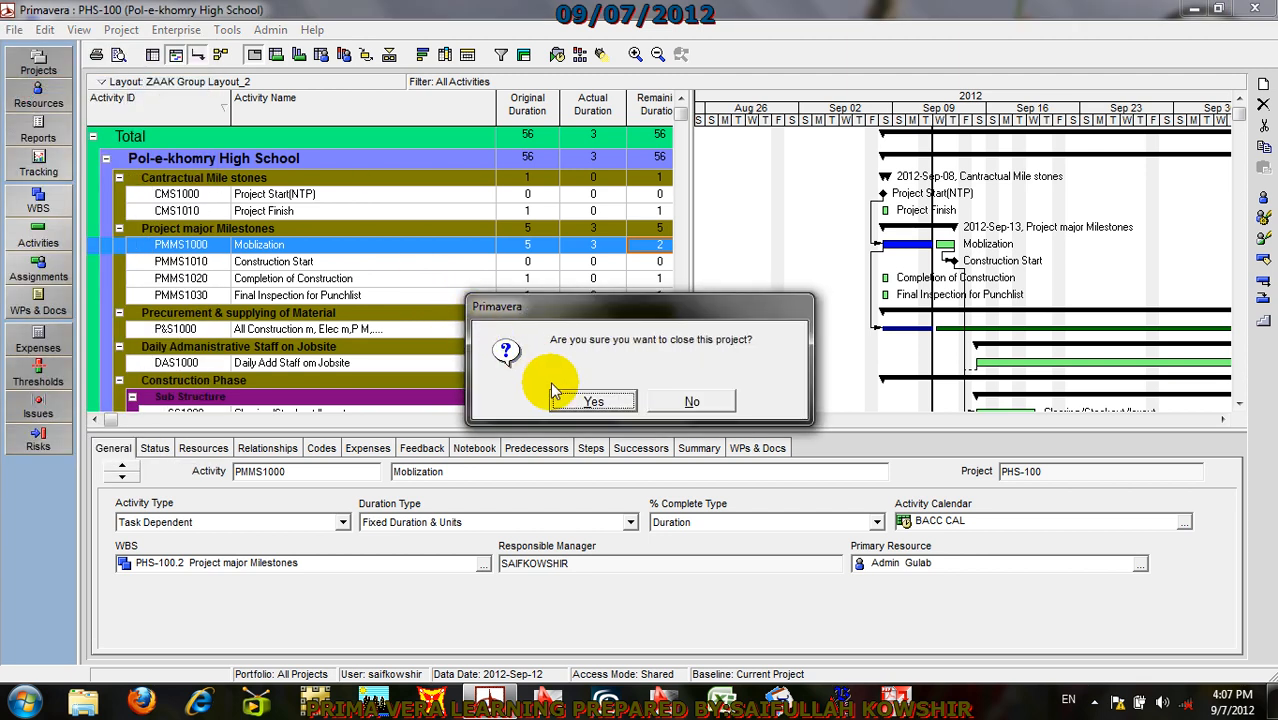
left_click(593, 401)
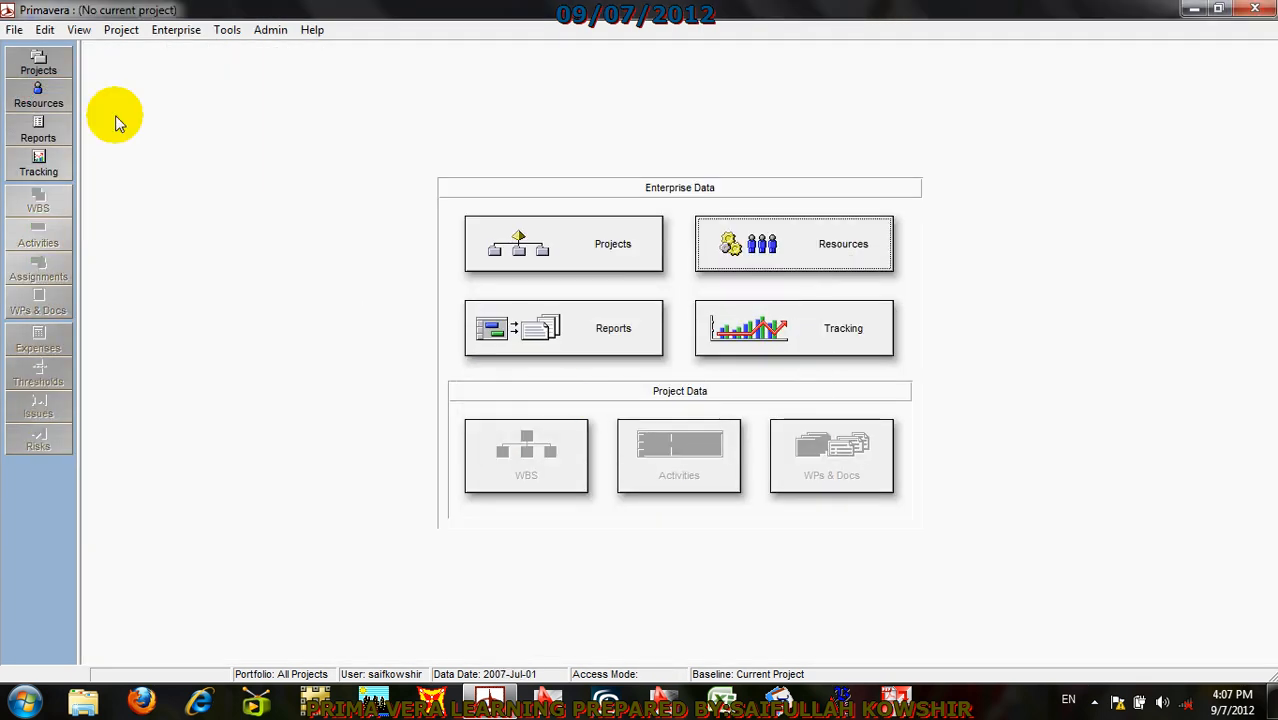
Step: Open the Pol-e-khomry High School project (PHS-100) from the project list, preview its printout and open the page setup
left_click(36, 64)
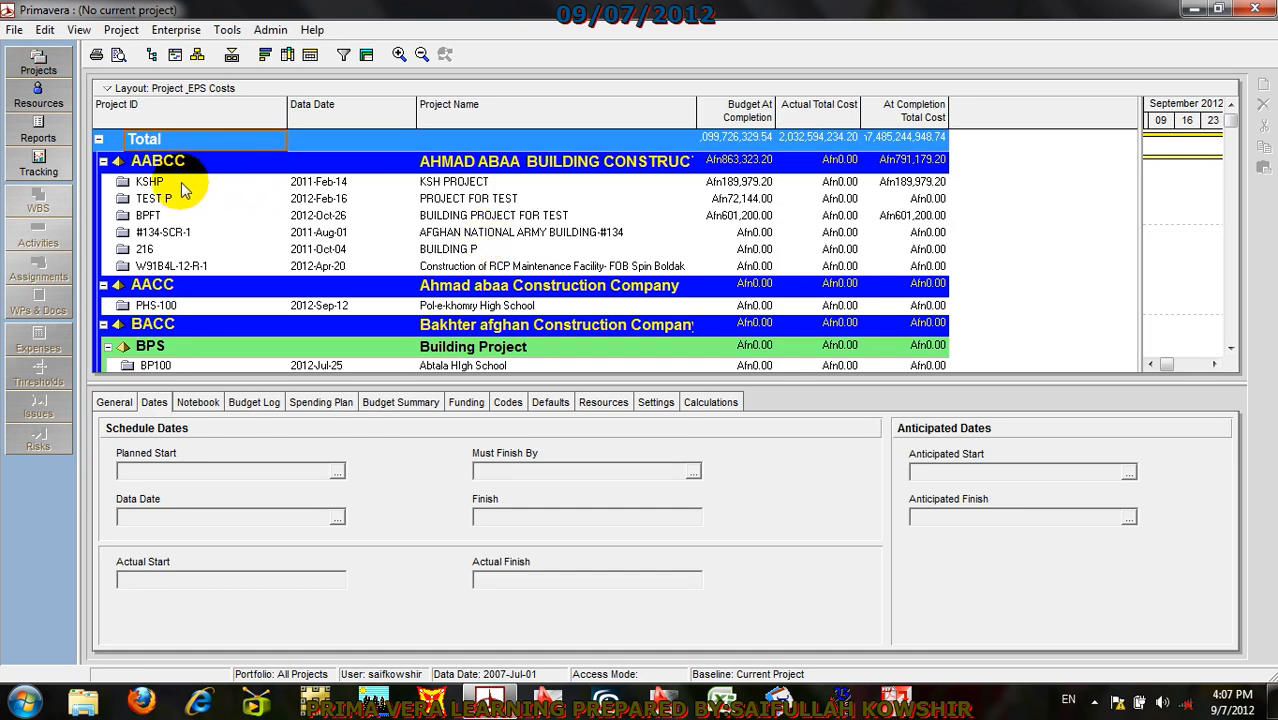
left_click(204, 307)
right_click(204, 310)
left_click(234, 269)
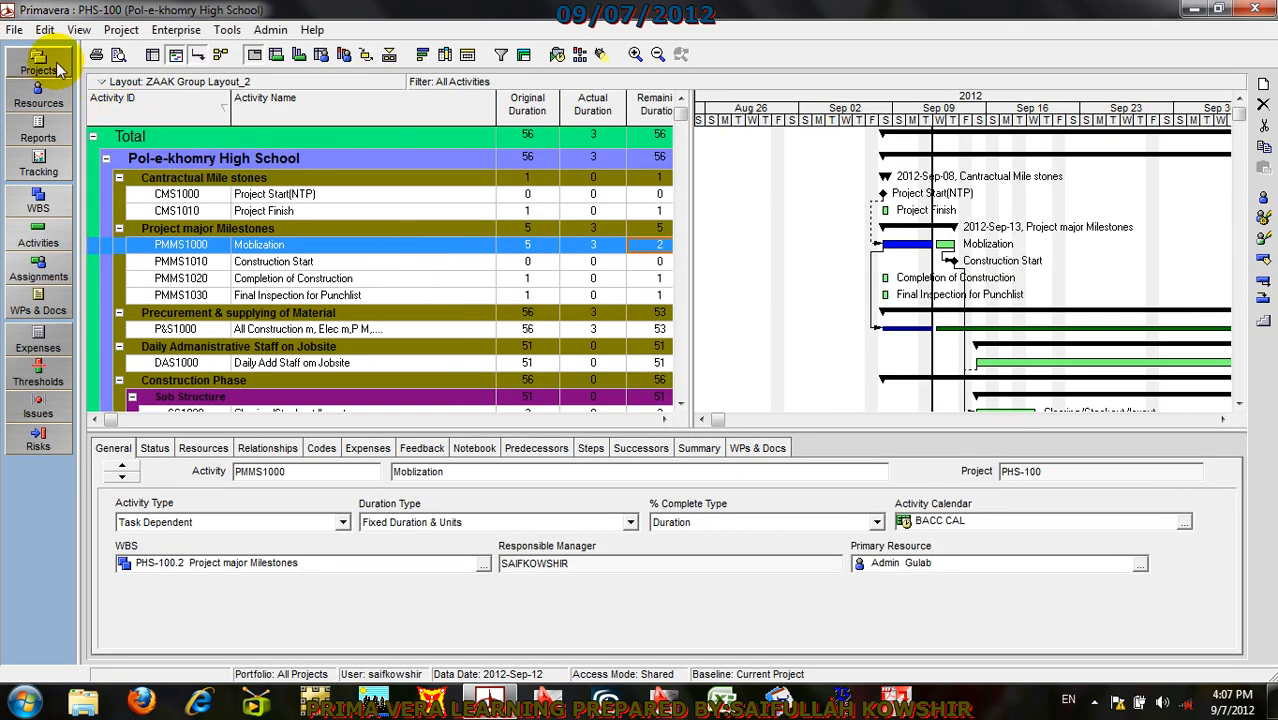
left_click(118, 55)
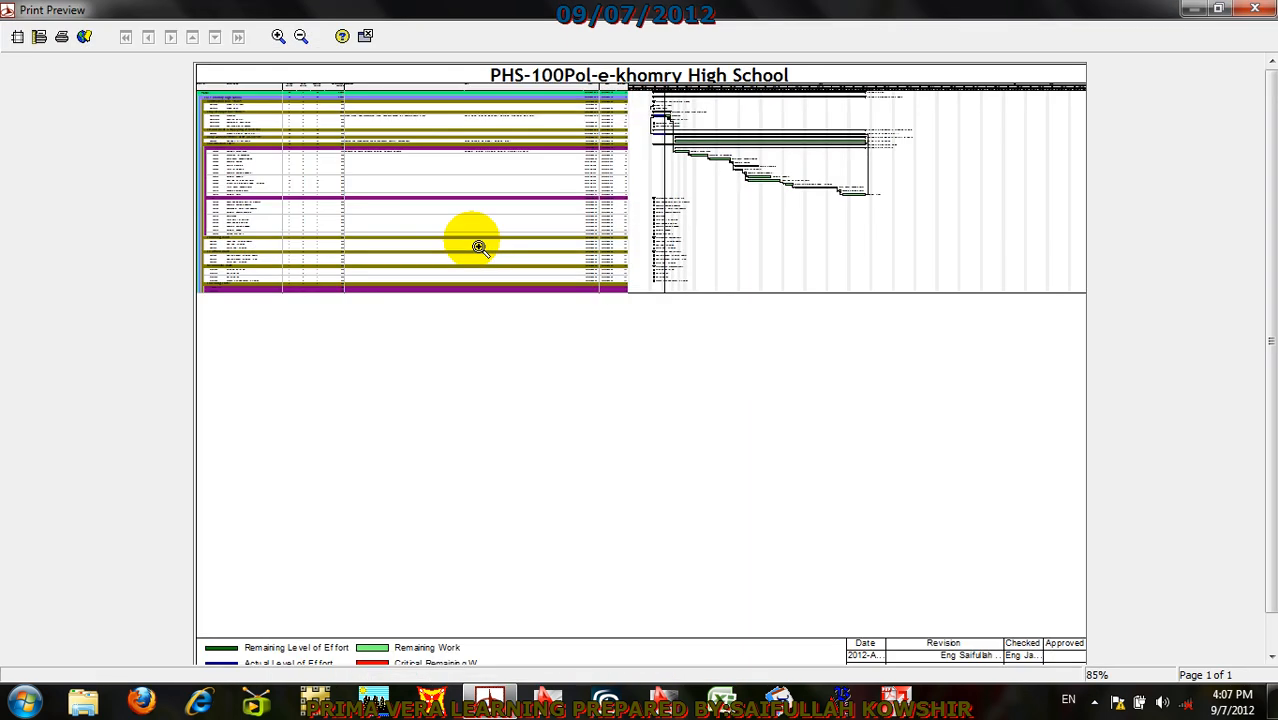
left_click(17, 38)
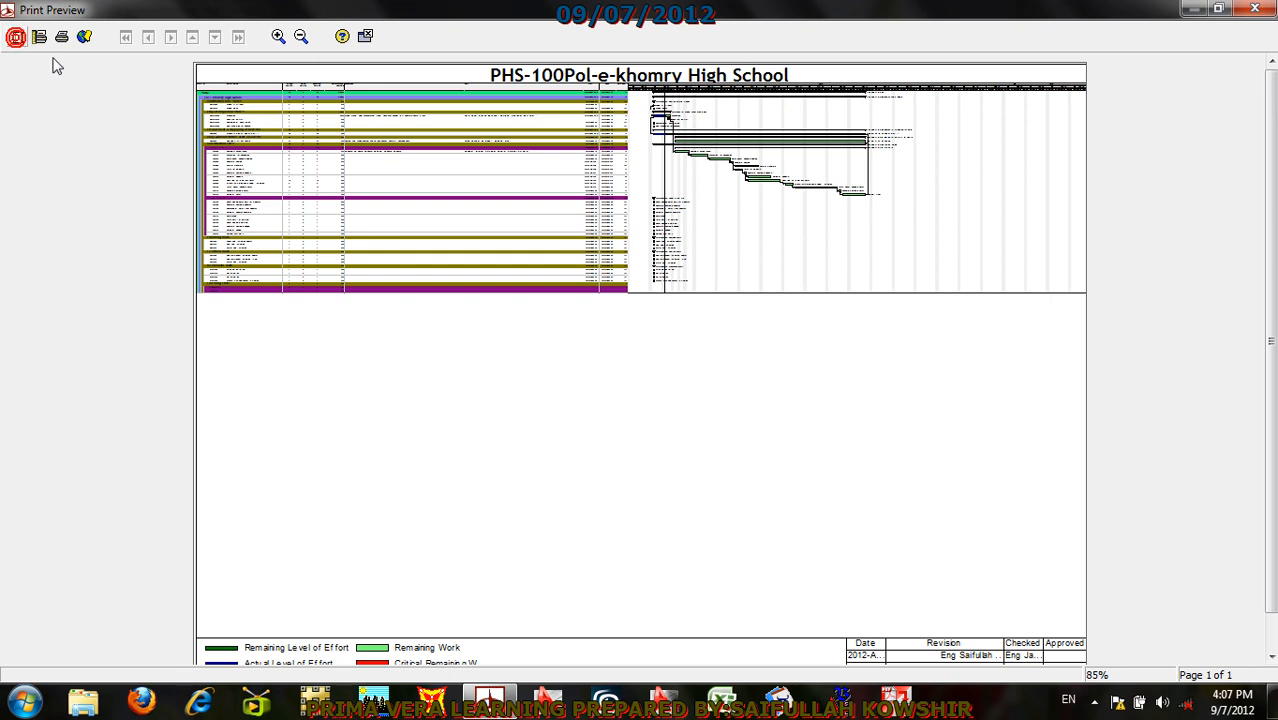
Step: Set the Adjust to scaling to 50% of normal size, switch to the Fit to 1 page wide option and apply
left_click_drag(489, 338, 429, 338)
type("50")
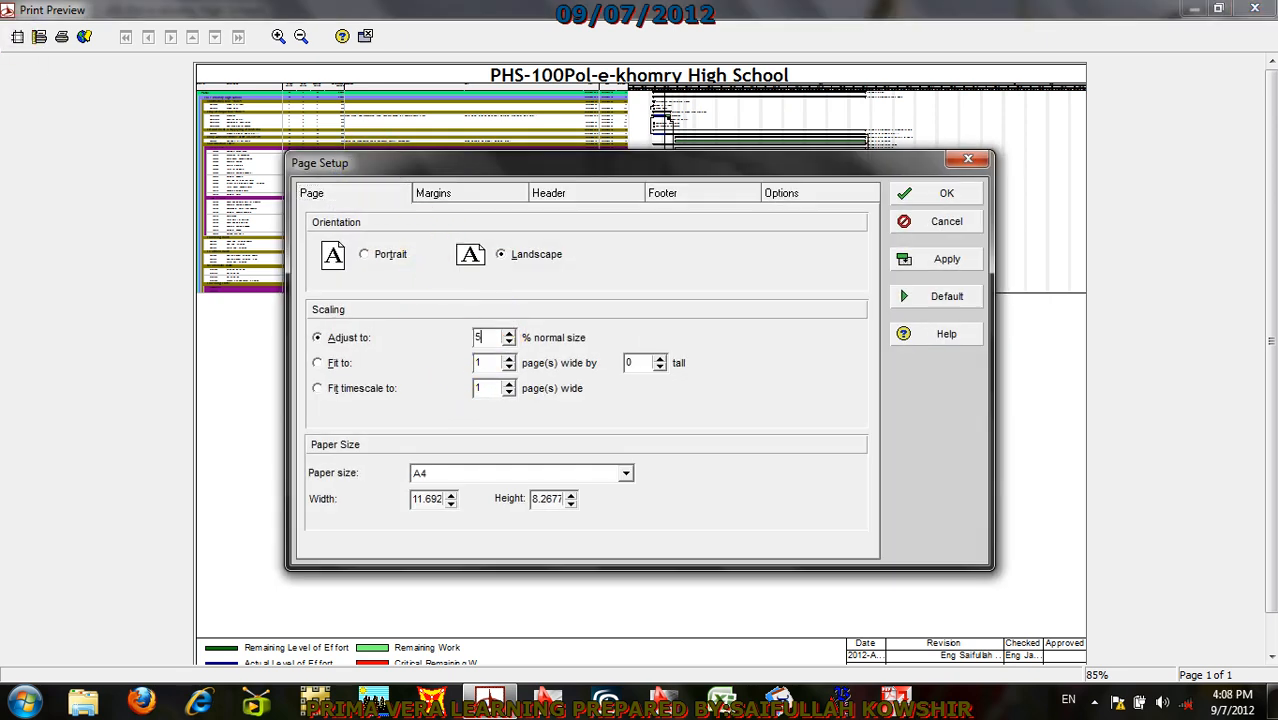
left_click(335, 364)
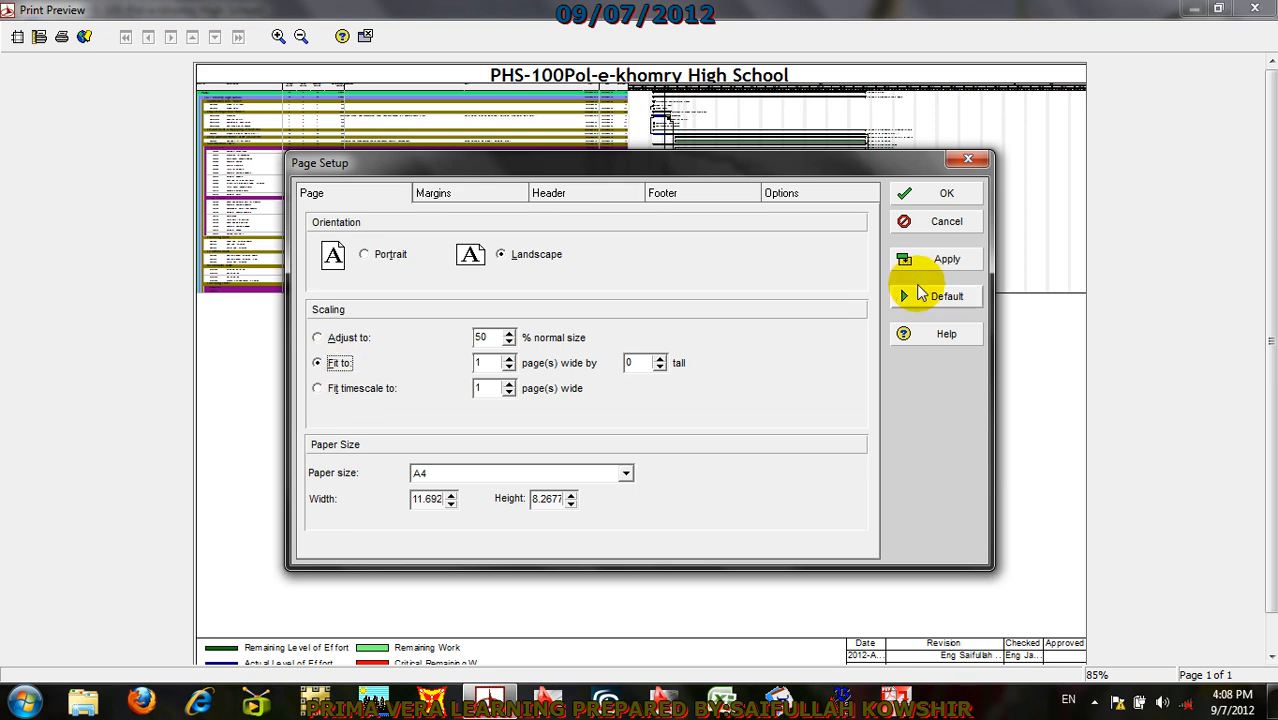
left_click(932, 259)
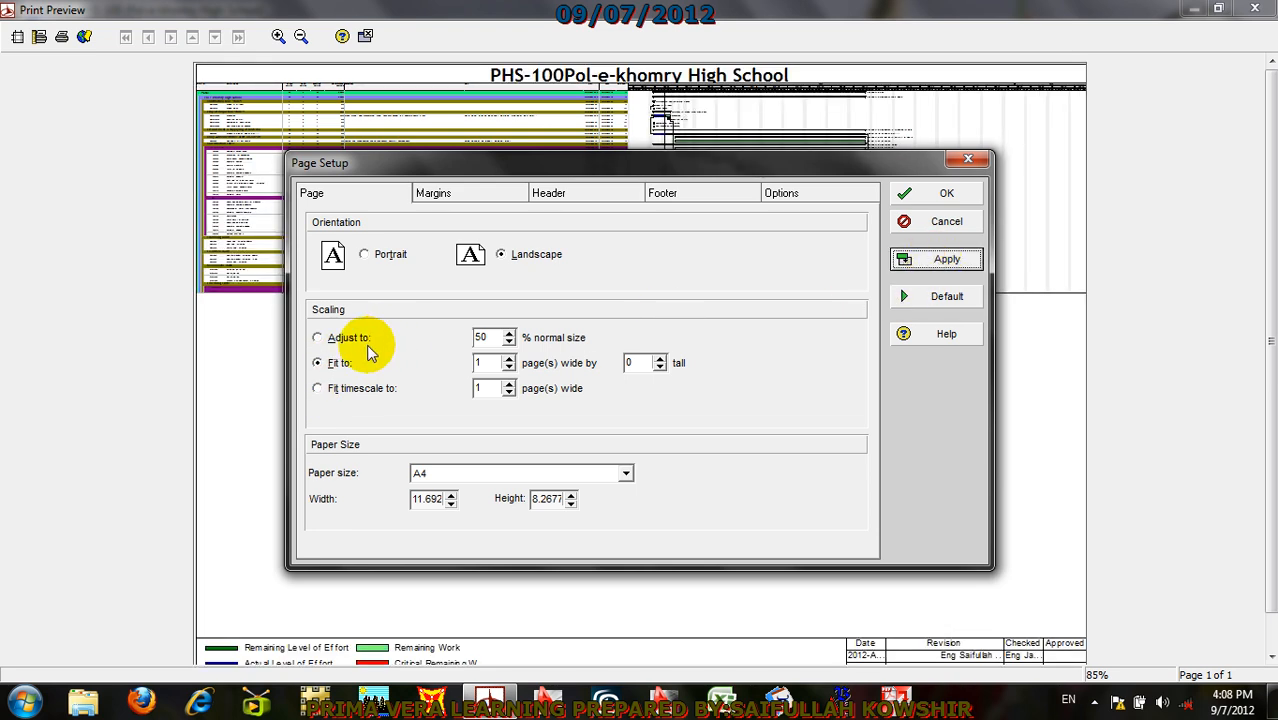
Step: Set the Adjust to scaling to 100% of normal size, reselect the Fit to 1 page wide option and apply
left_click_drag(492, 337, 449, 340)
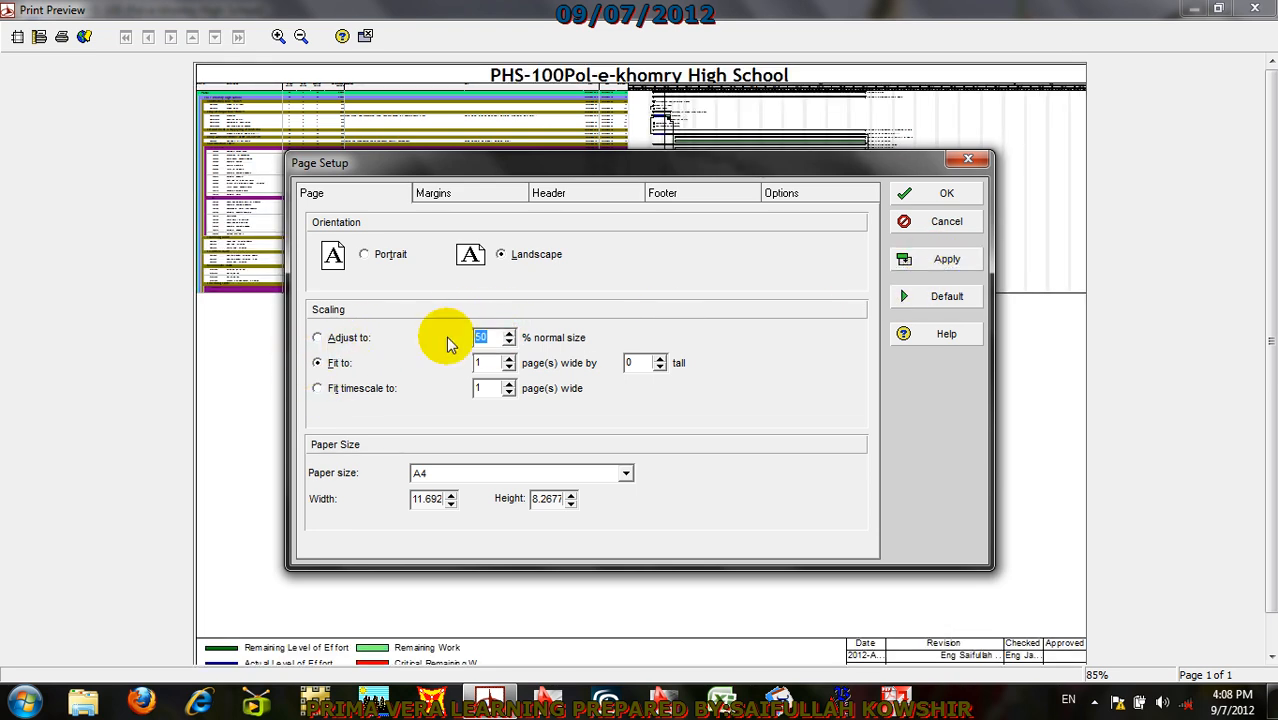
type("100")
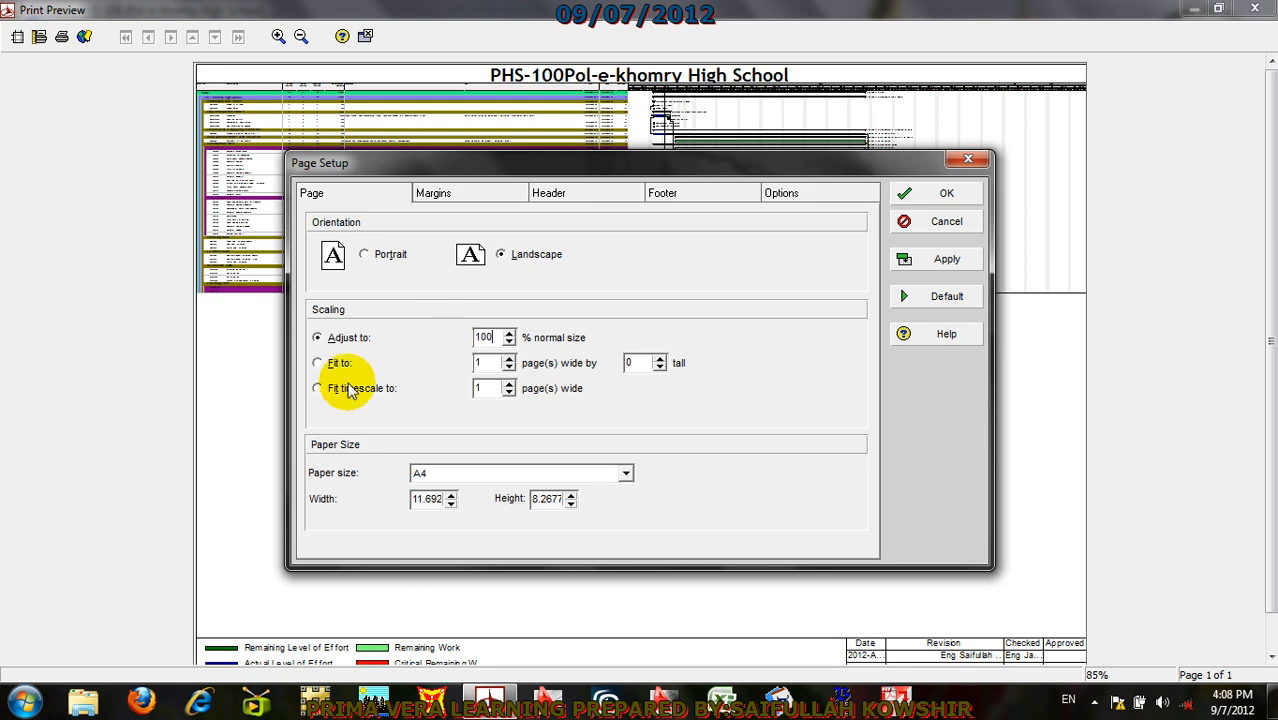
left_click(328, 363)
left_click(941, 259)
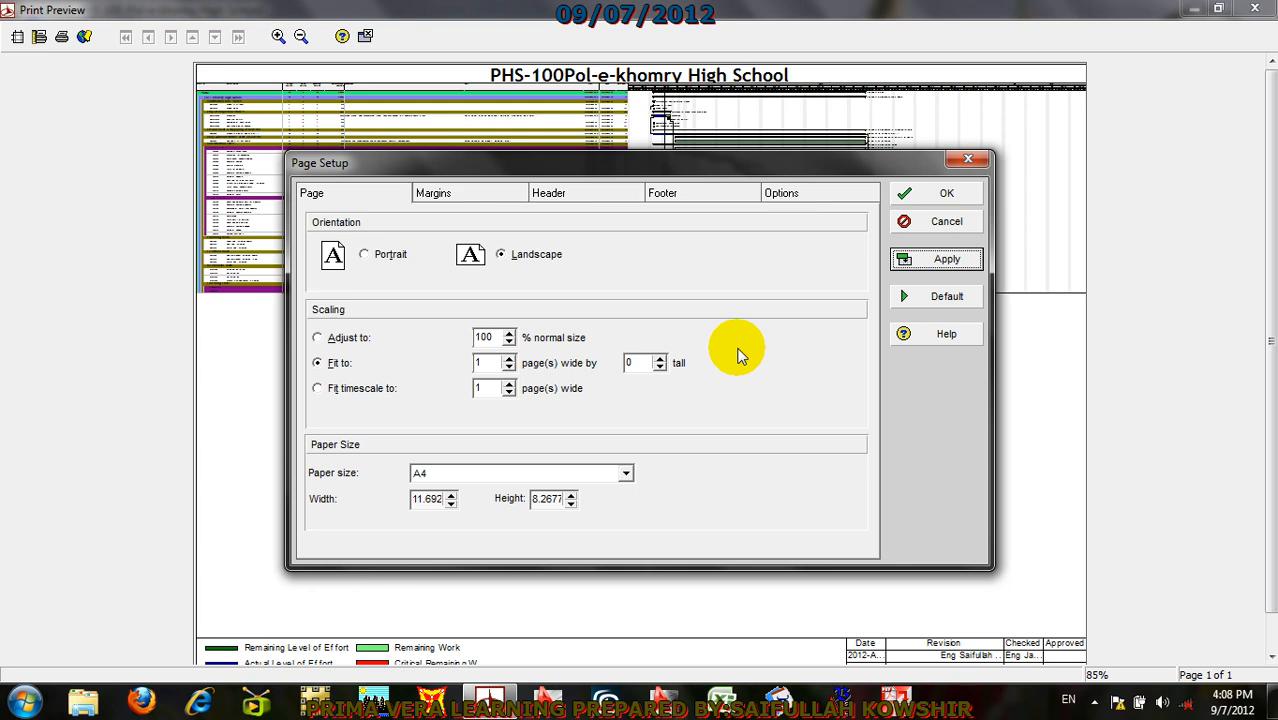
Step: Review the page margins and replace the header text with the Project Name field
left_click(460, 195)
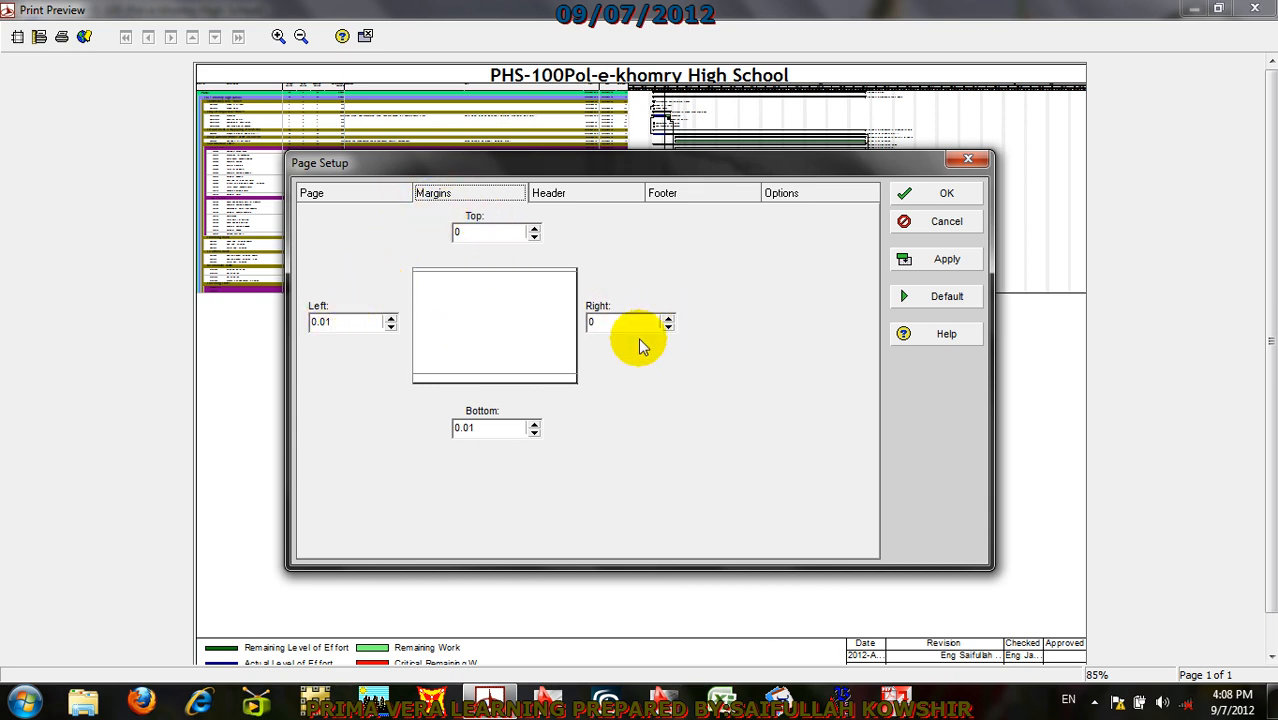
left_click(560, 197)
left_click_drag(742, 431, 423, 434)
key("Delete")
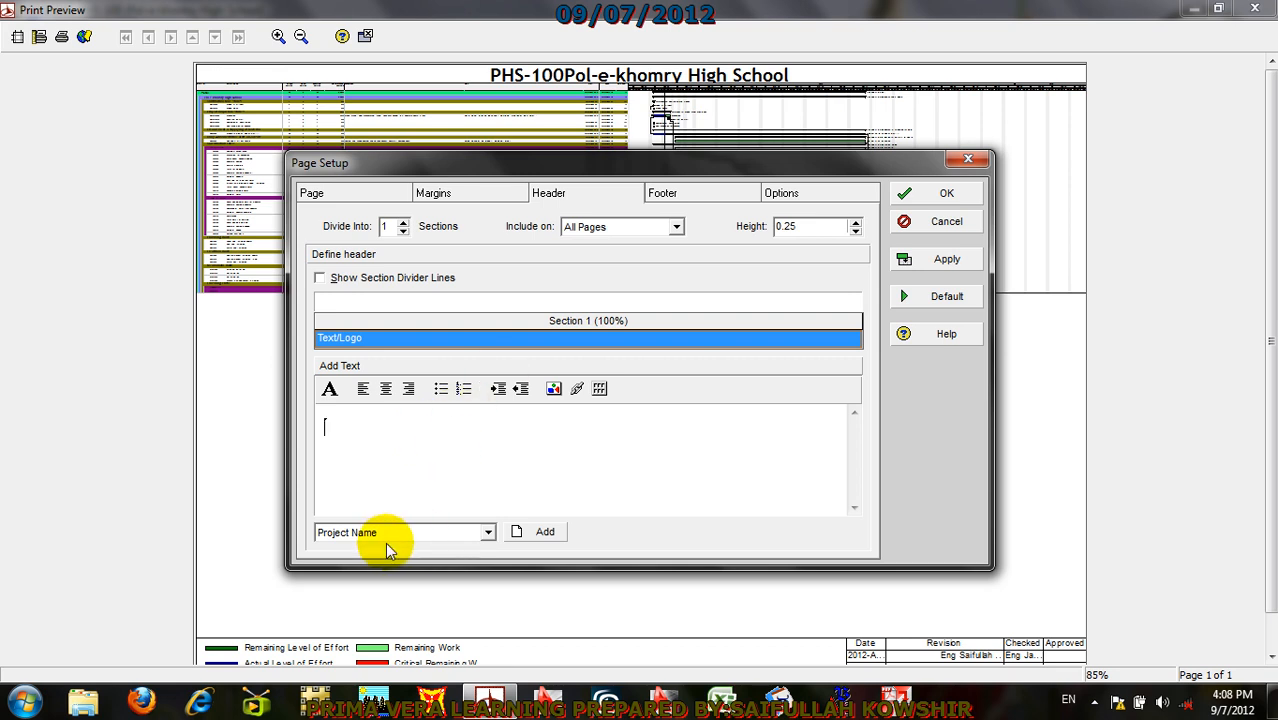
left_click(531, 532)
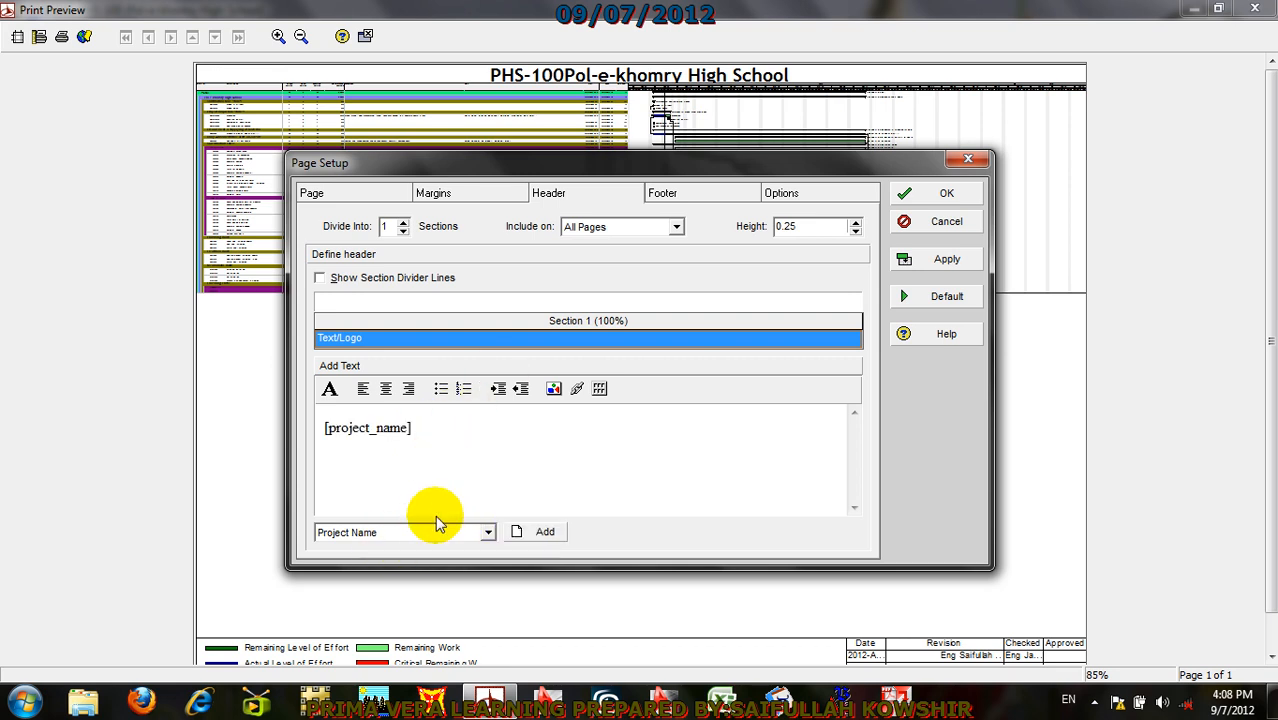
Step: Insert the Project ID field before the project name in the header, centre the header text and apply
left_click(325, 428)
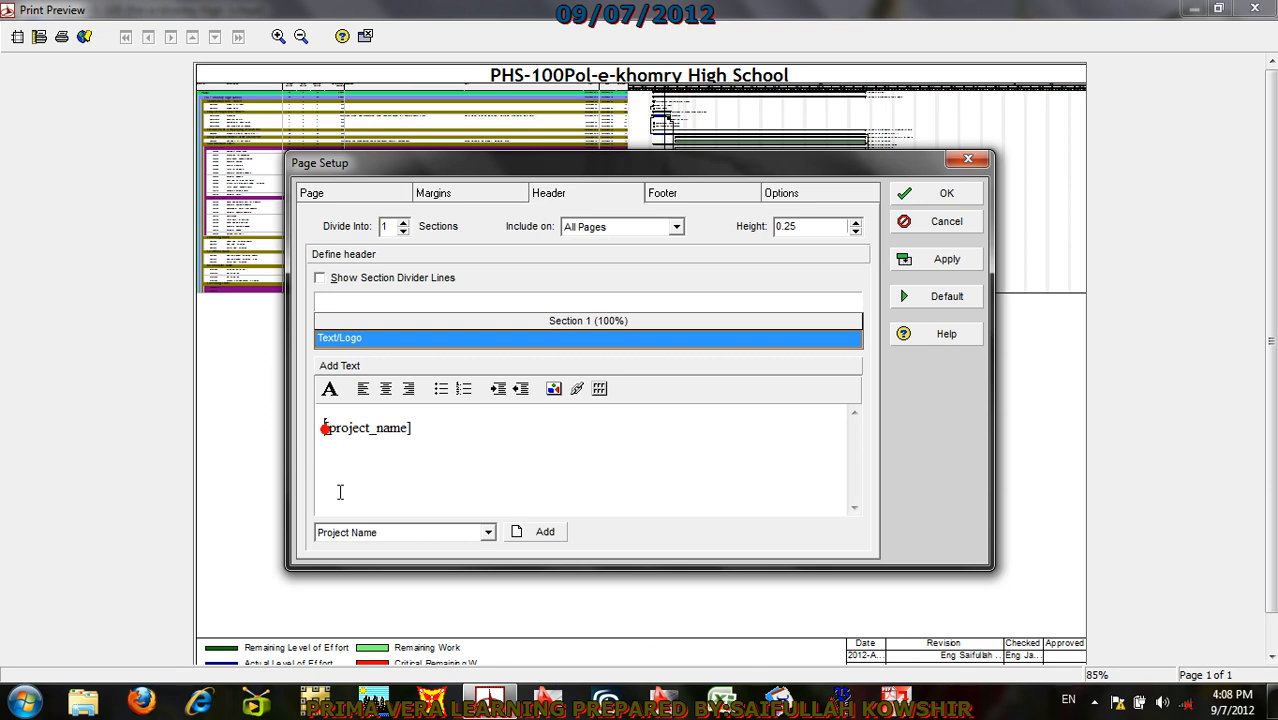
left_click(445, 534)
left_click(376, 572)
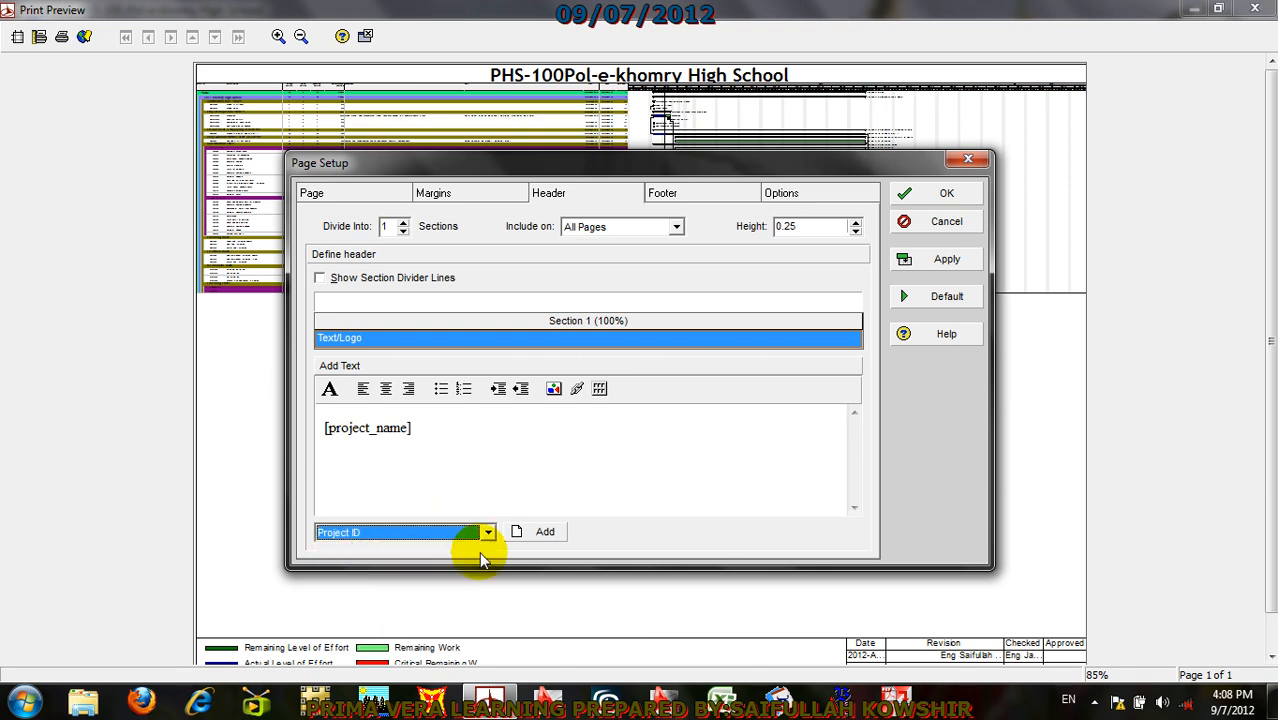
left_click(525, 532)
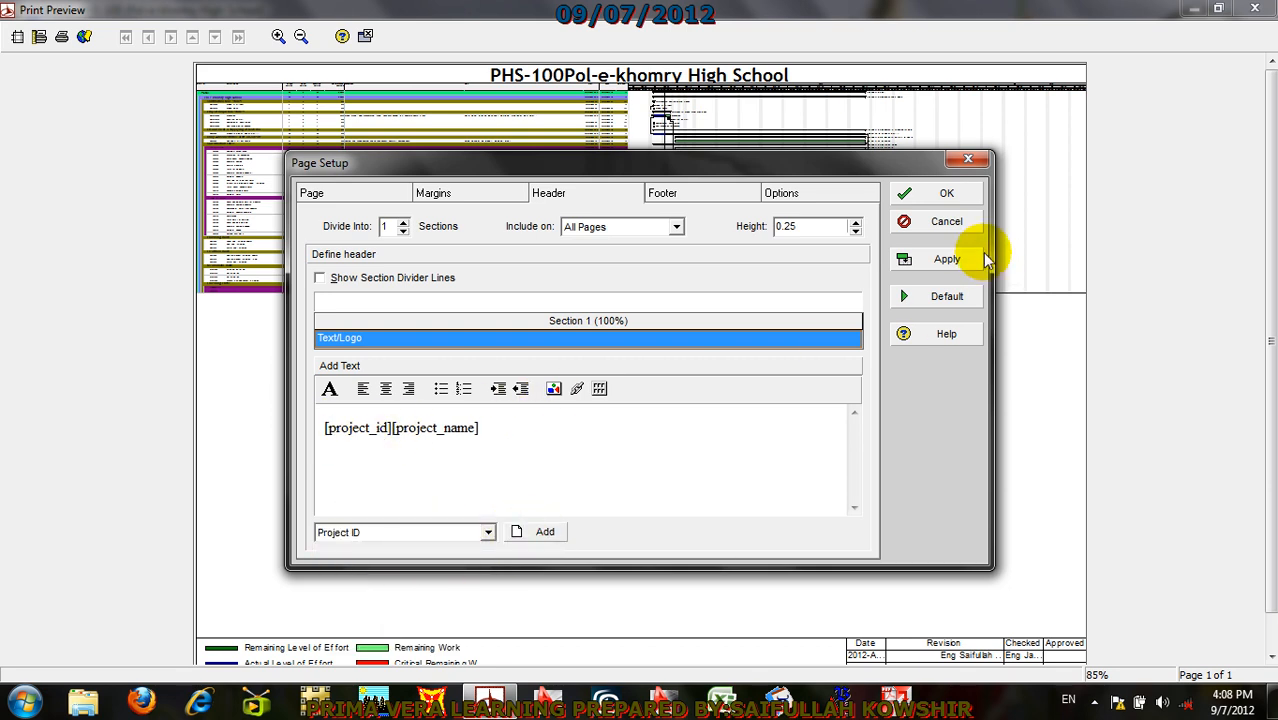
left_click(945, 260)
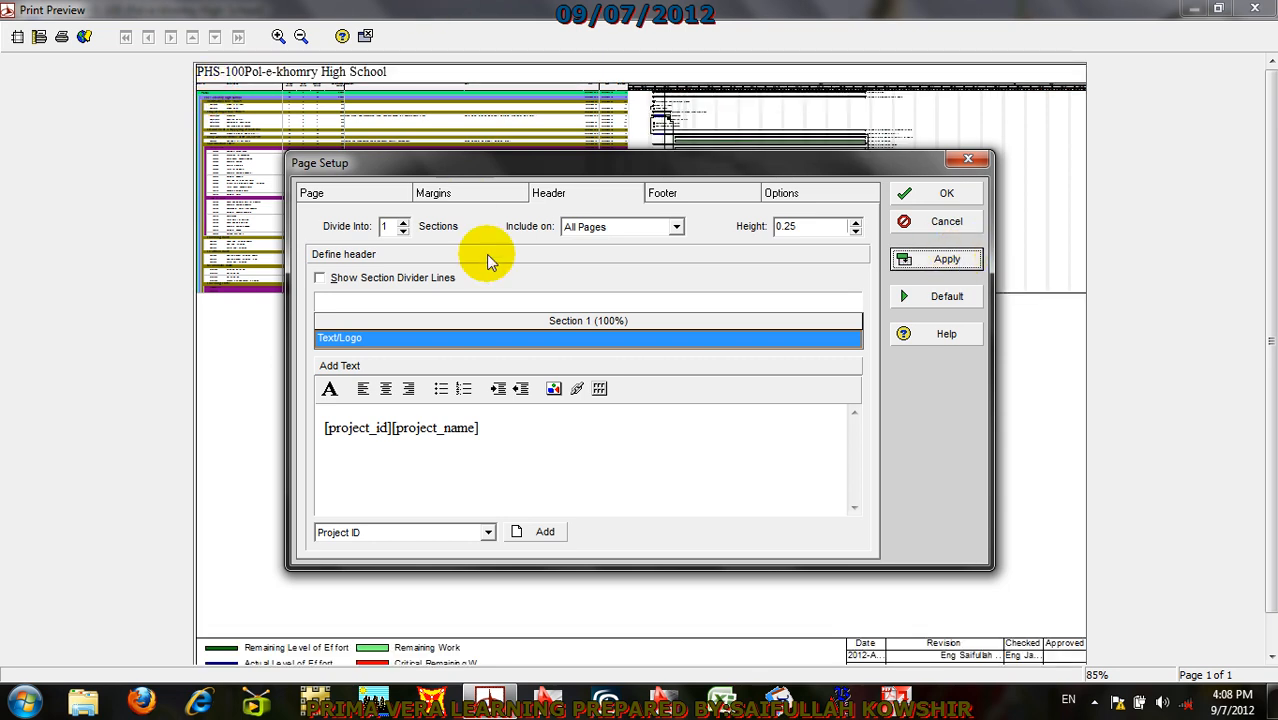
left_click(386, 389)
left_click(966, 261)
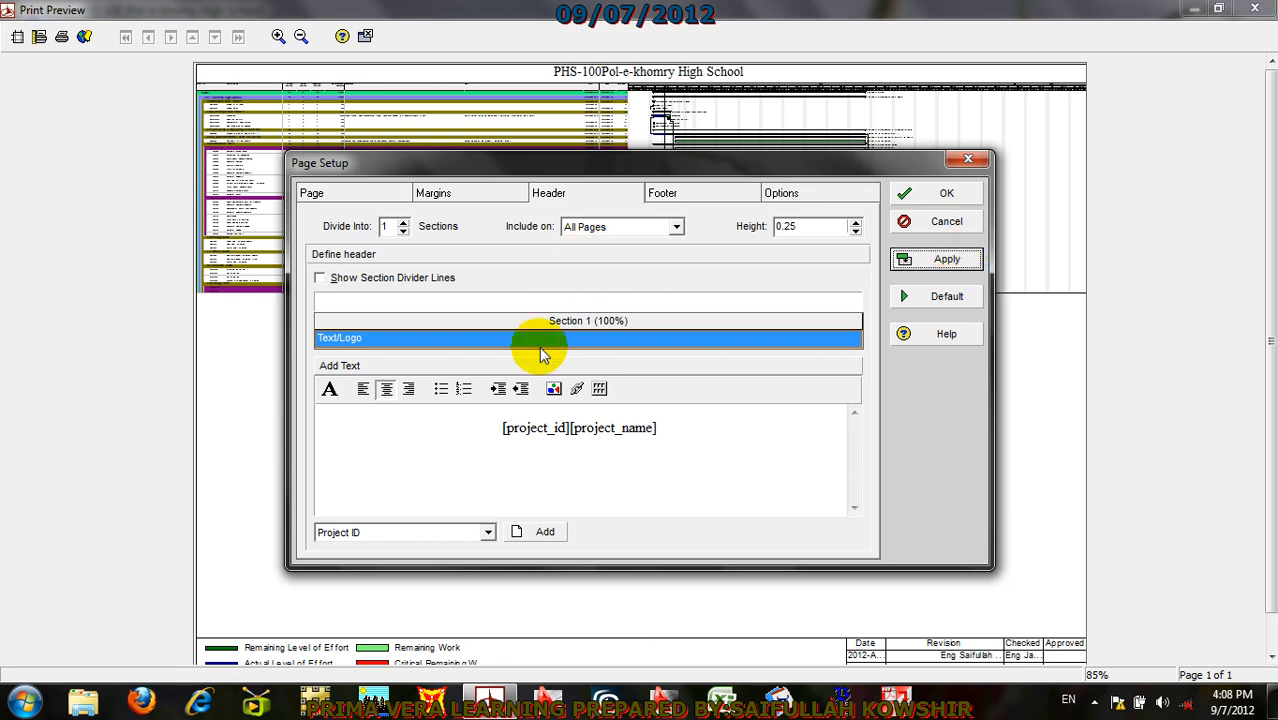
Step: Look over the footer settings, set the printed timescale start to PS-2W and apply it
left_click(670, 195)
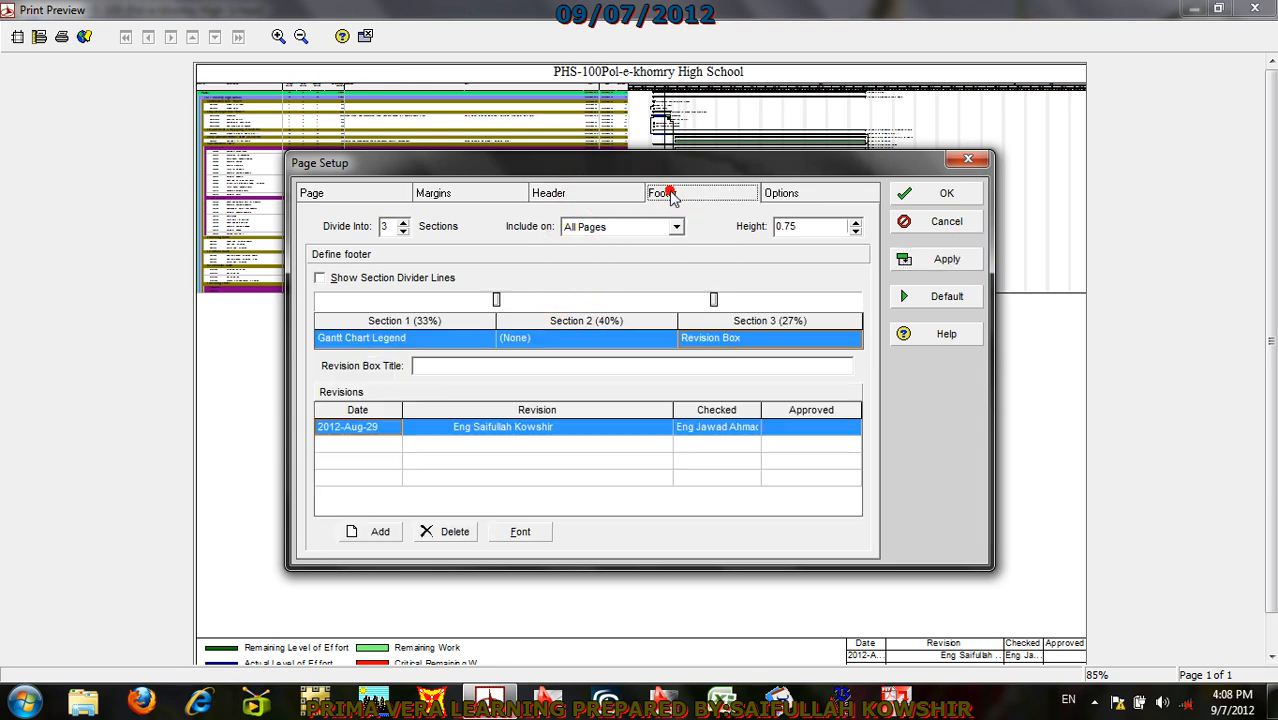
left_click(821, 196)
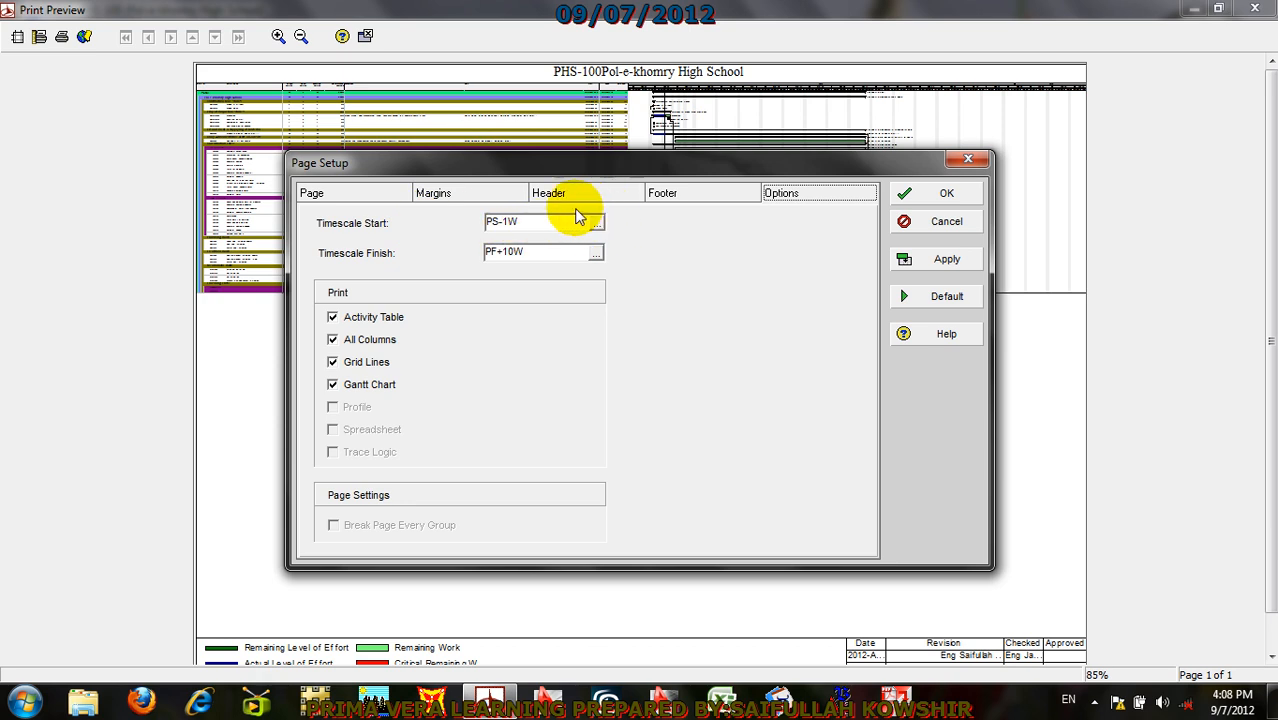
left_click_drag(660, 170, 628, 322)
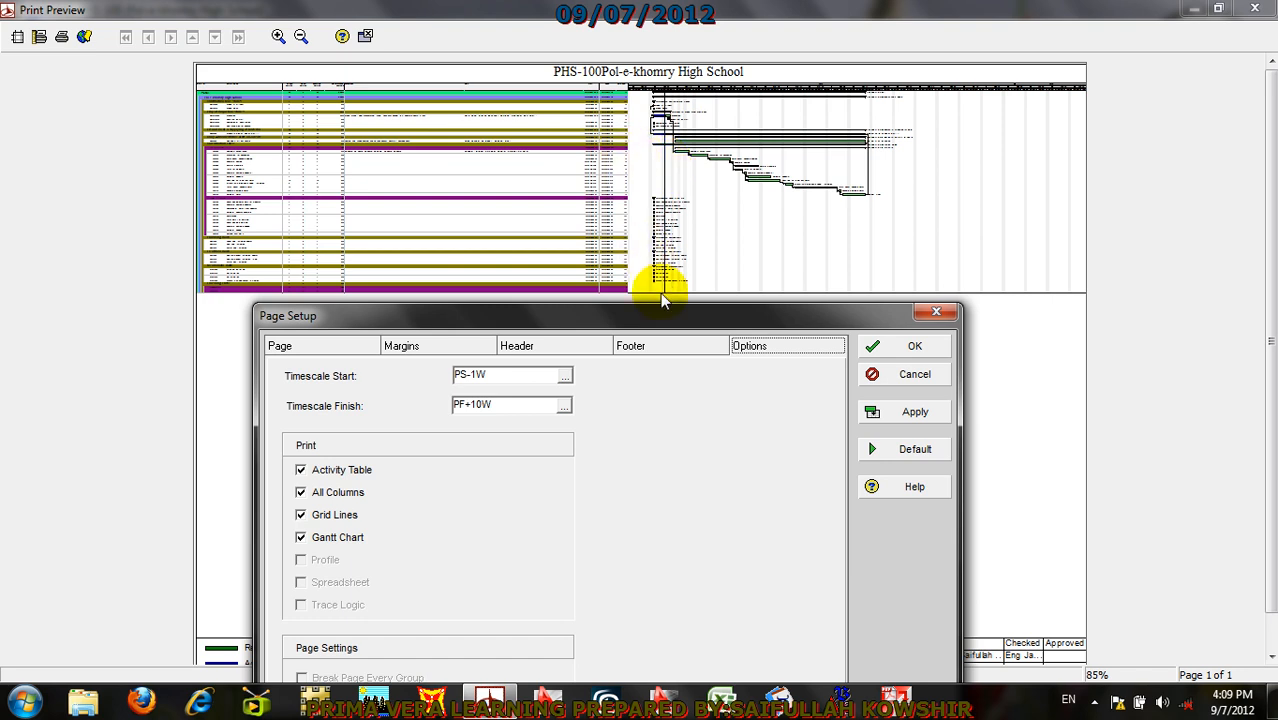
left_click_drag(658, 330, 715, 205)
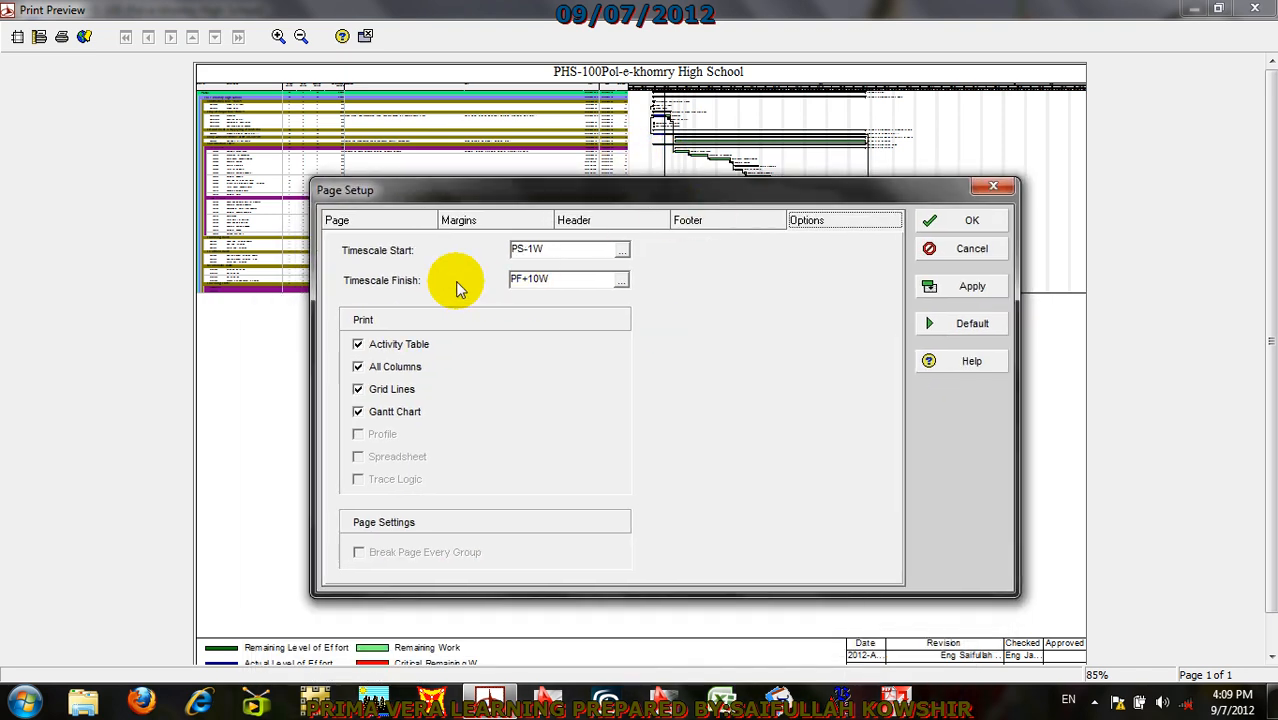
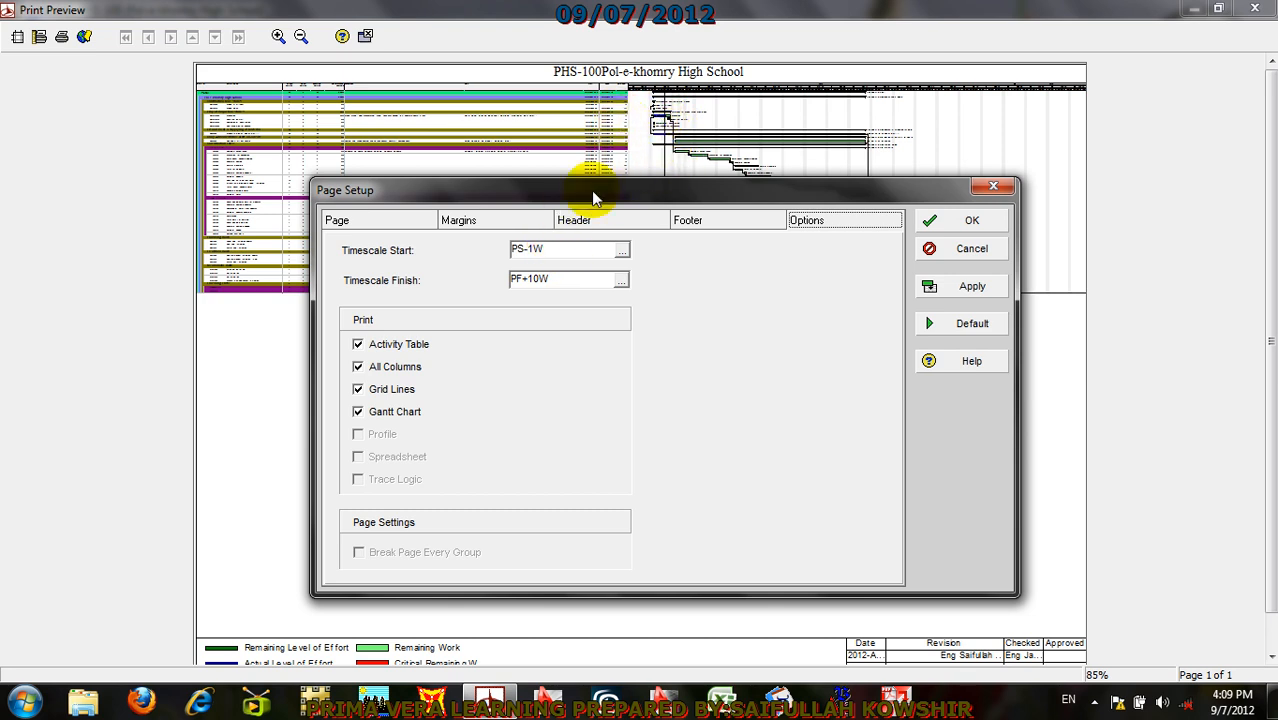
left_click(553, 246)
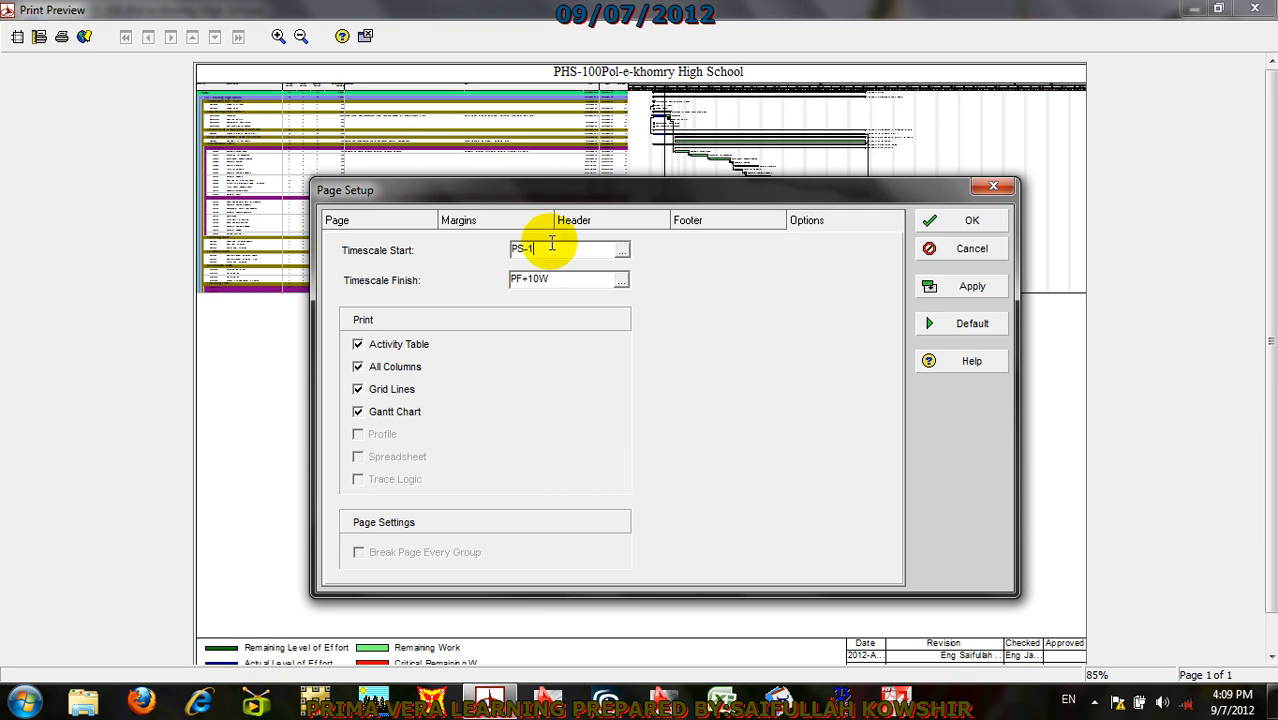
type("2W")
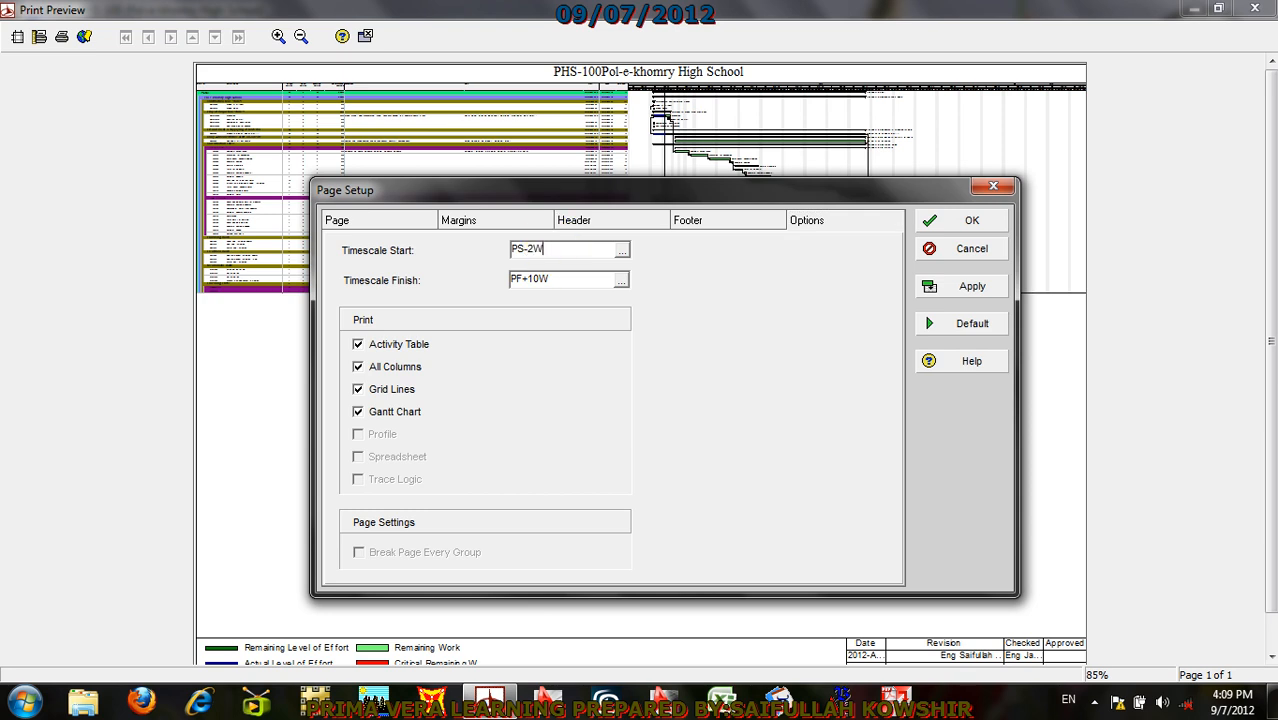
left_click(978, 288)
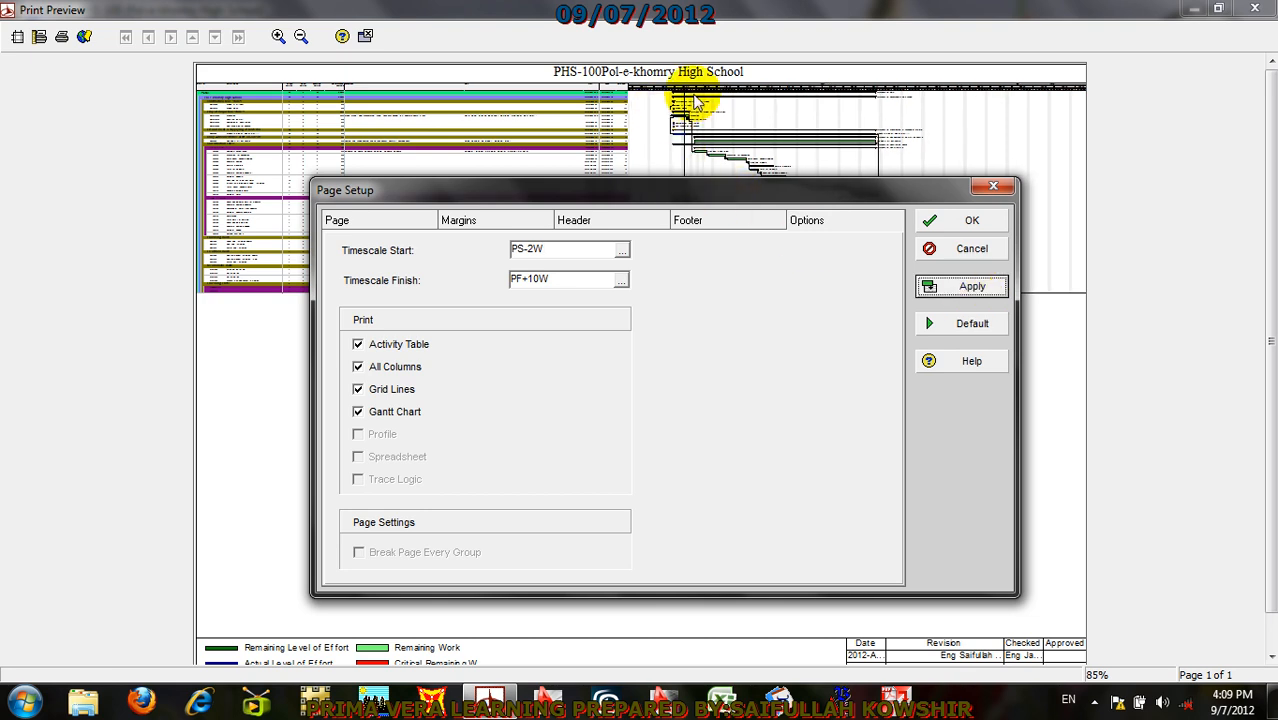
Step: Set the printed timescale finish to PF+12W and apply it
left_click(541, 281)
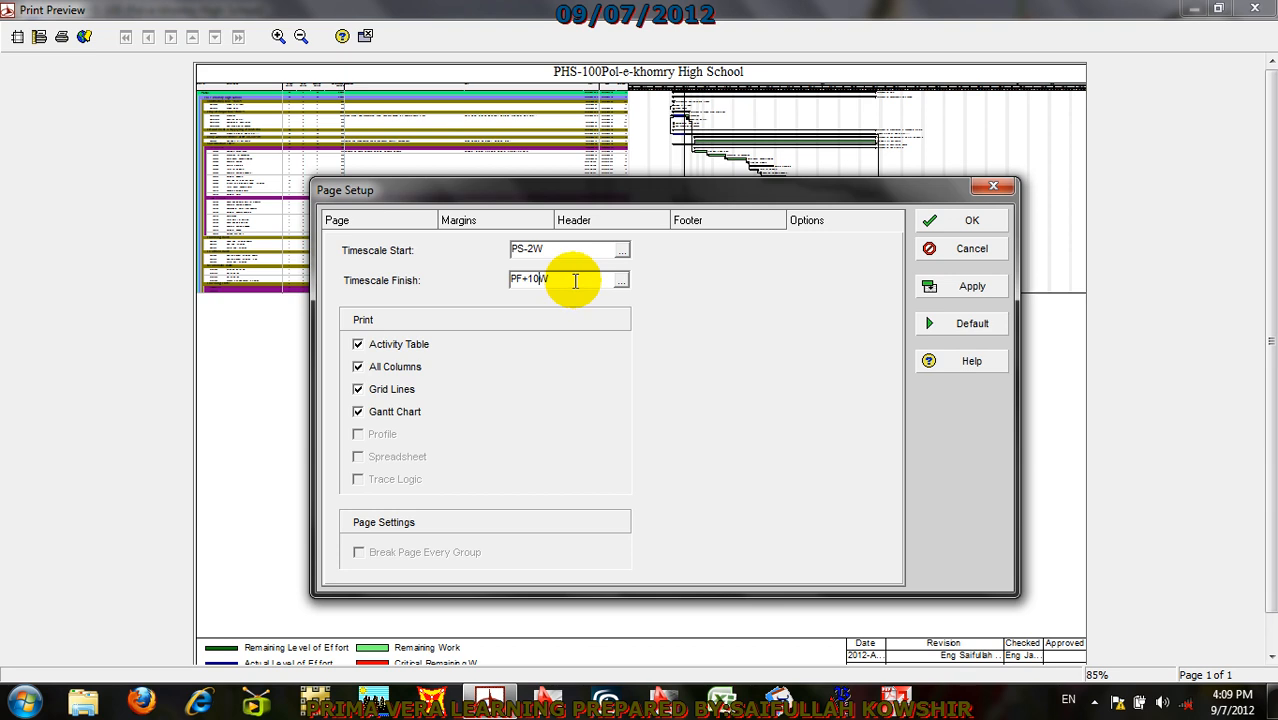
type("12")
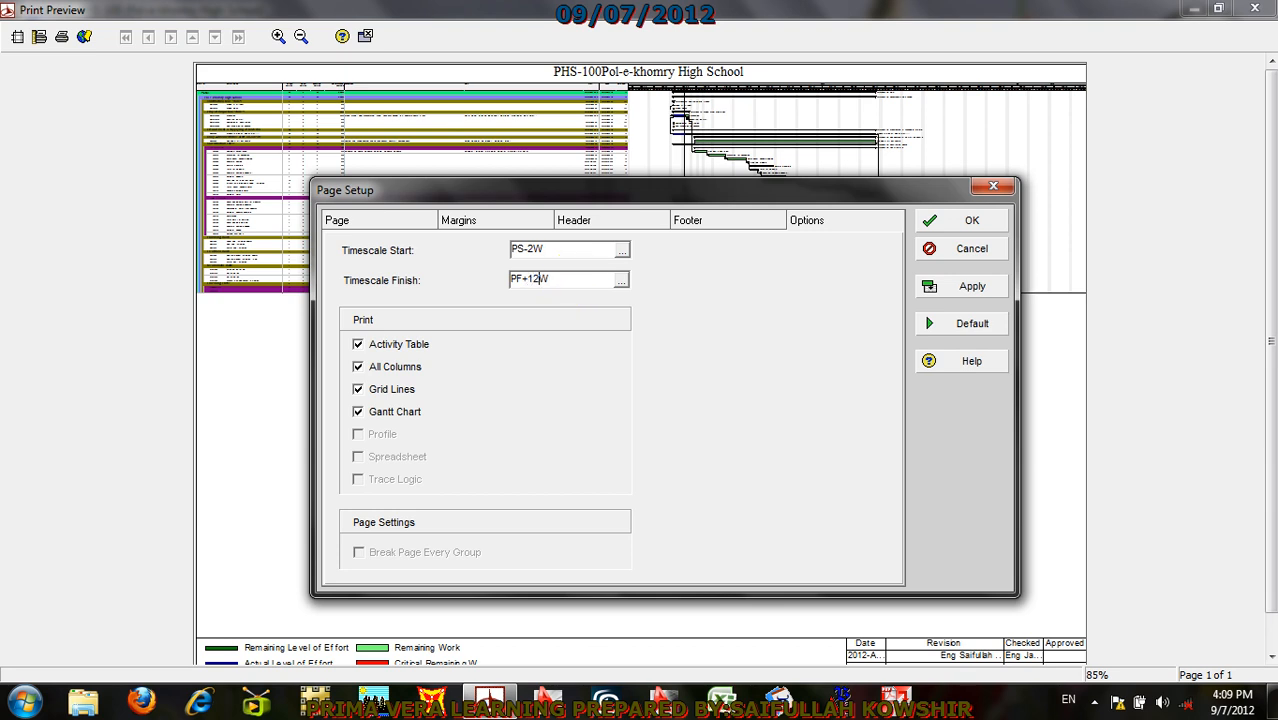
left_click(974, 289)
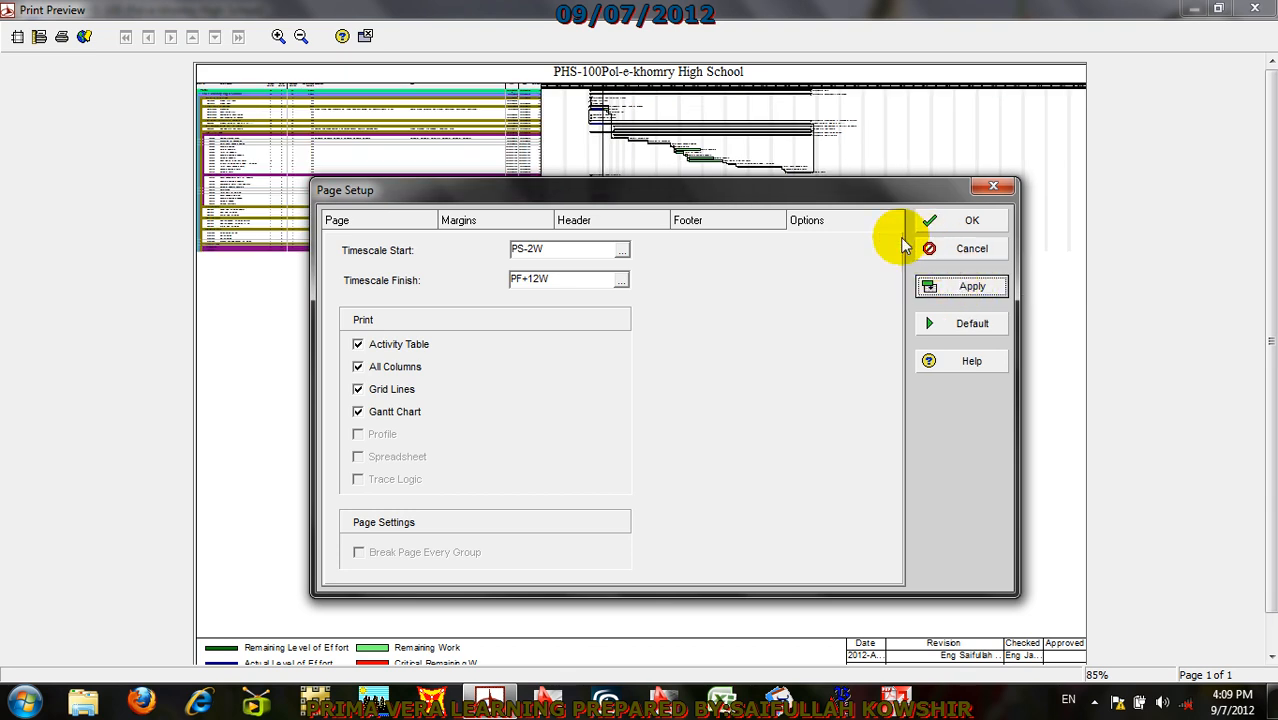
Step: Apply PF without an offset as the timescale finish, change it to PF+1W and apply again
left_click(551, 278)
left_click_drag(551, 278, 527, 281)
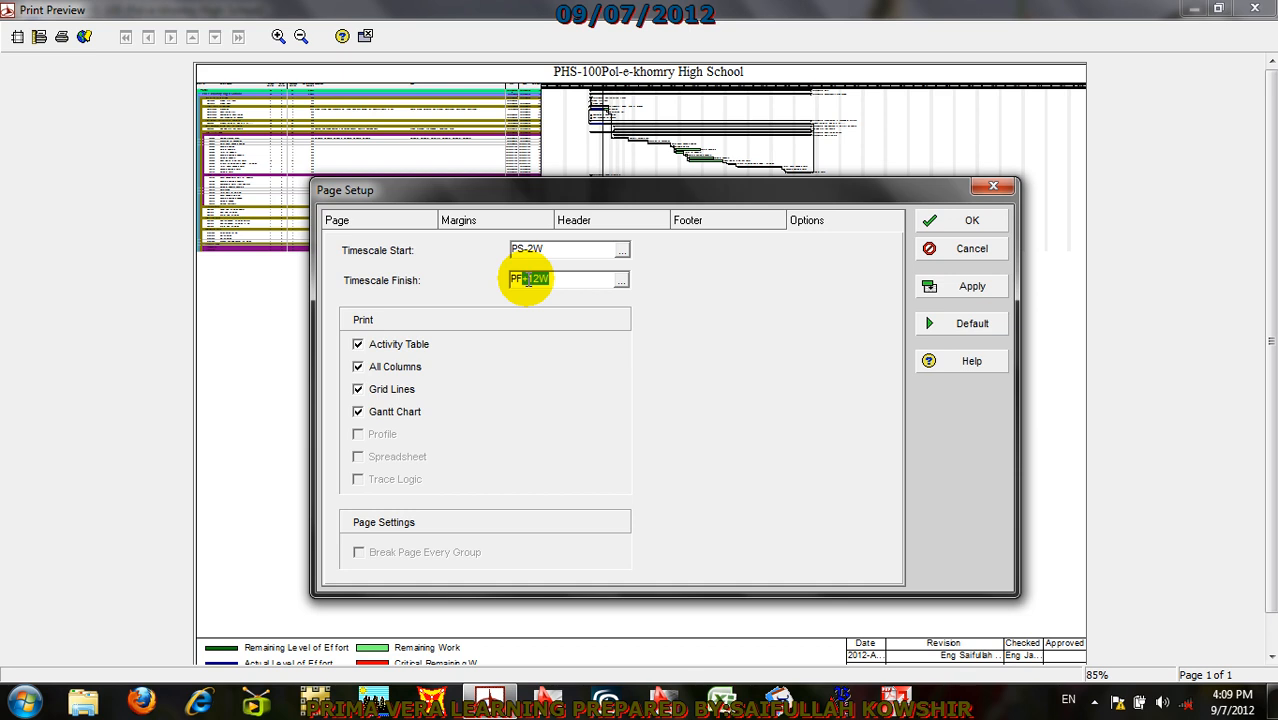
left_click(987, 287)
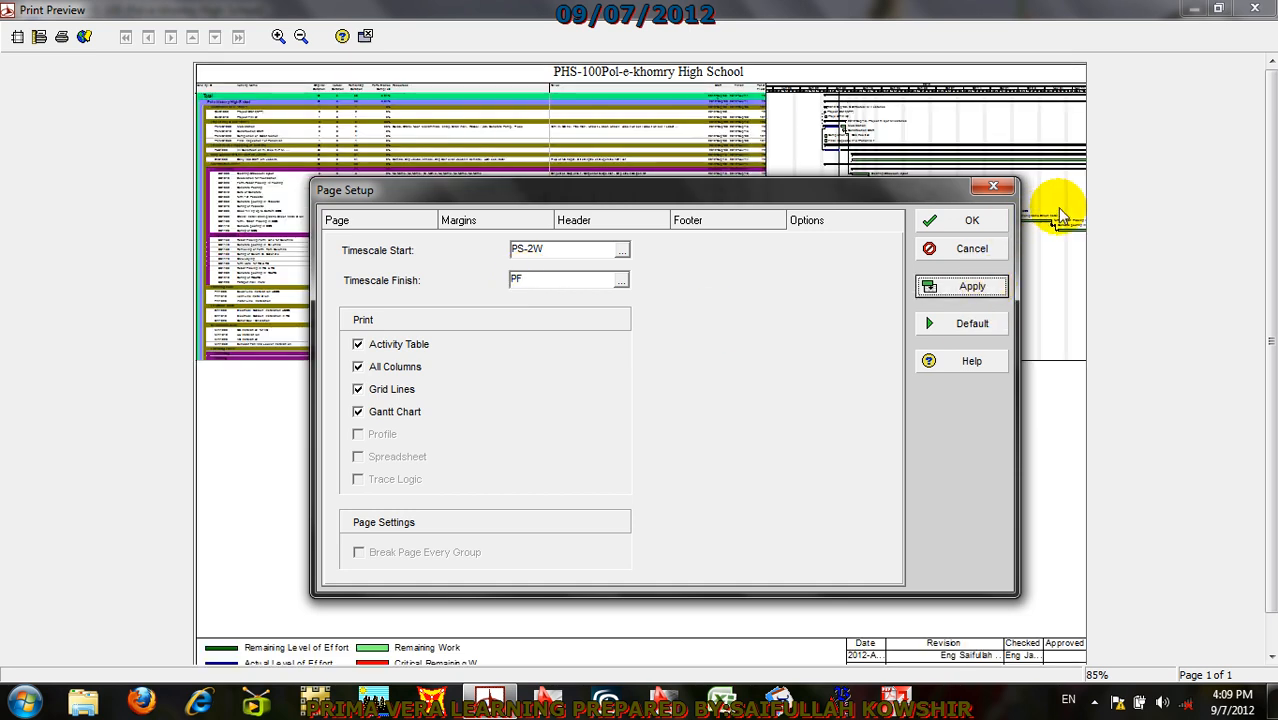
left_click(533, 278)
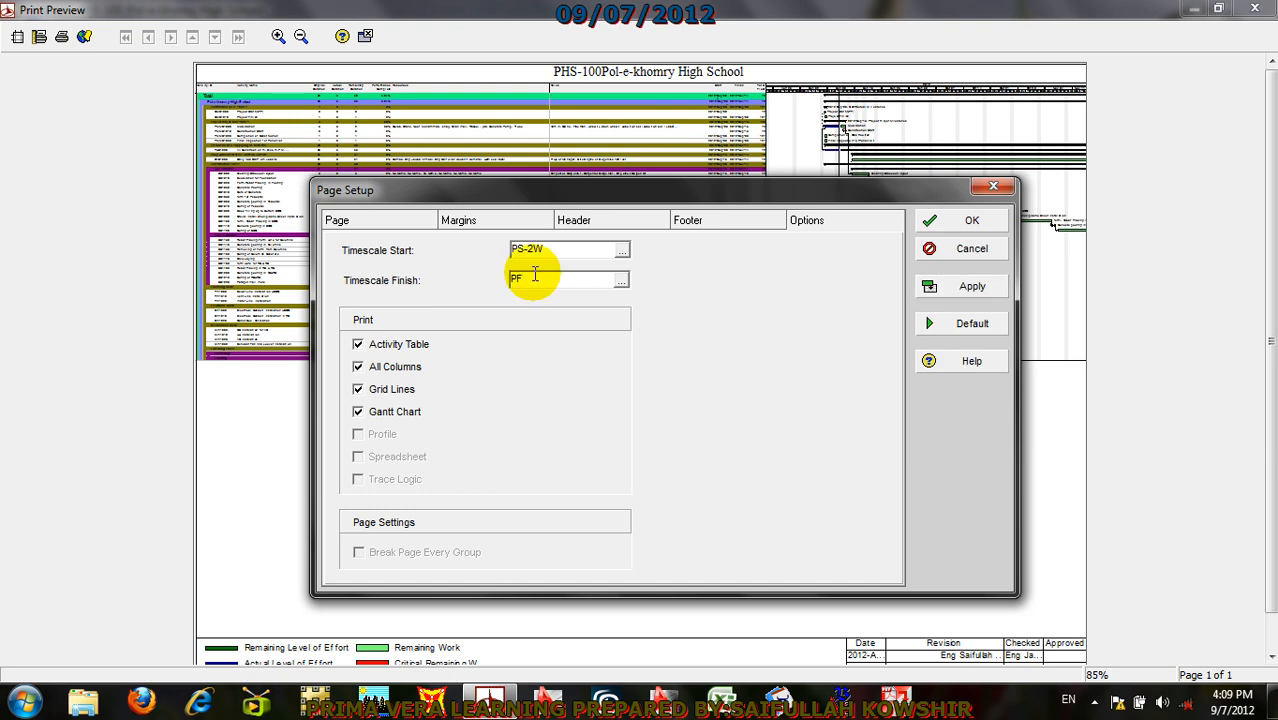
type("+1W")
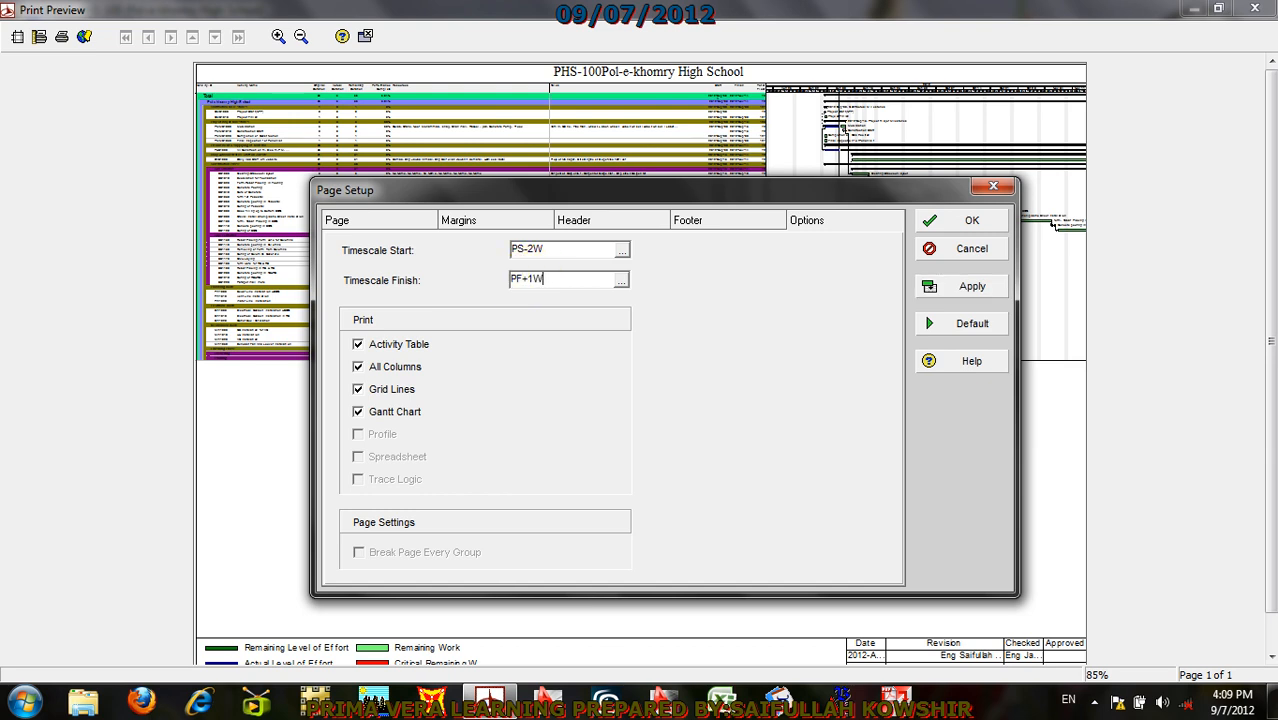
left_click(950, 286)
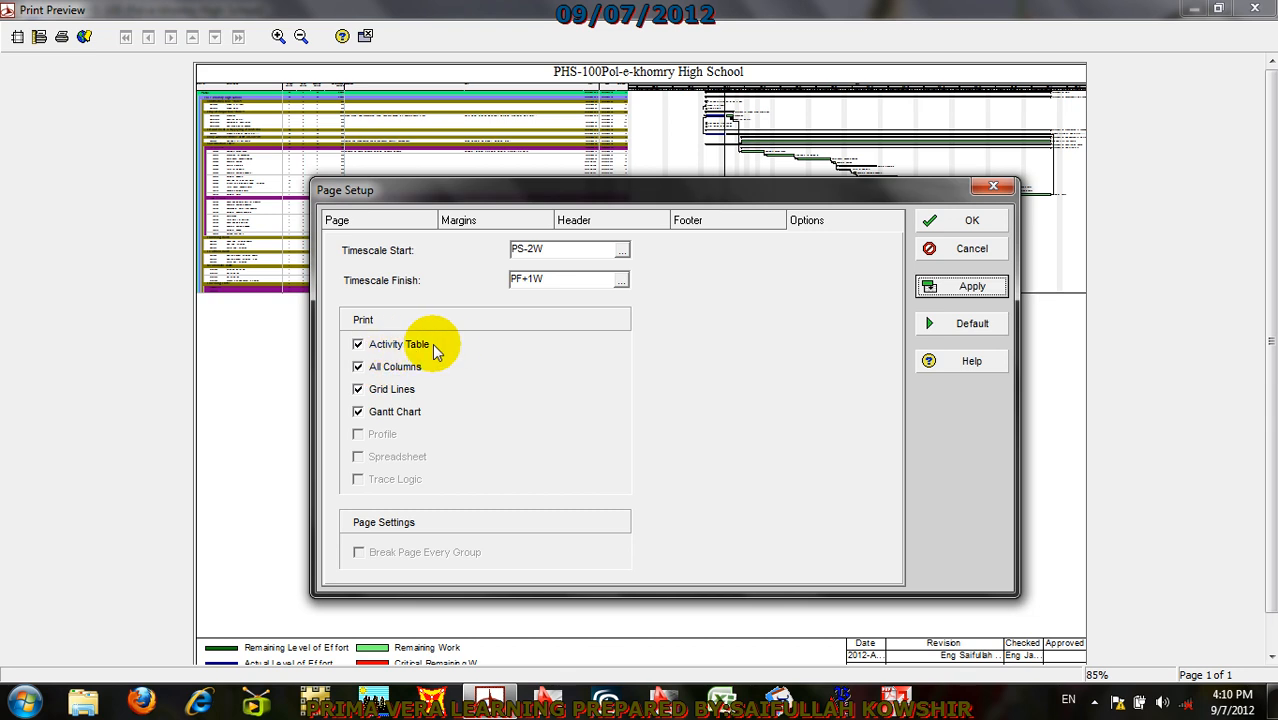
Step: Exclude the Activity Table from the printed elements and apply the page setup
left_click(357, 345)
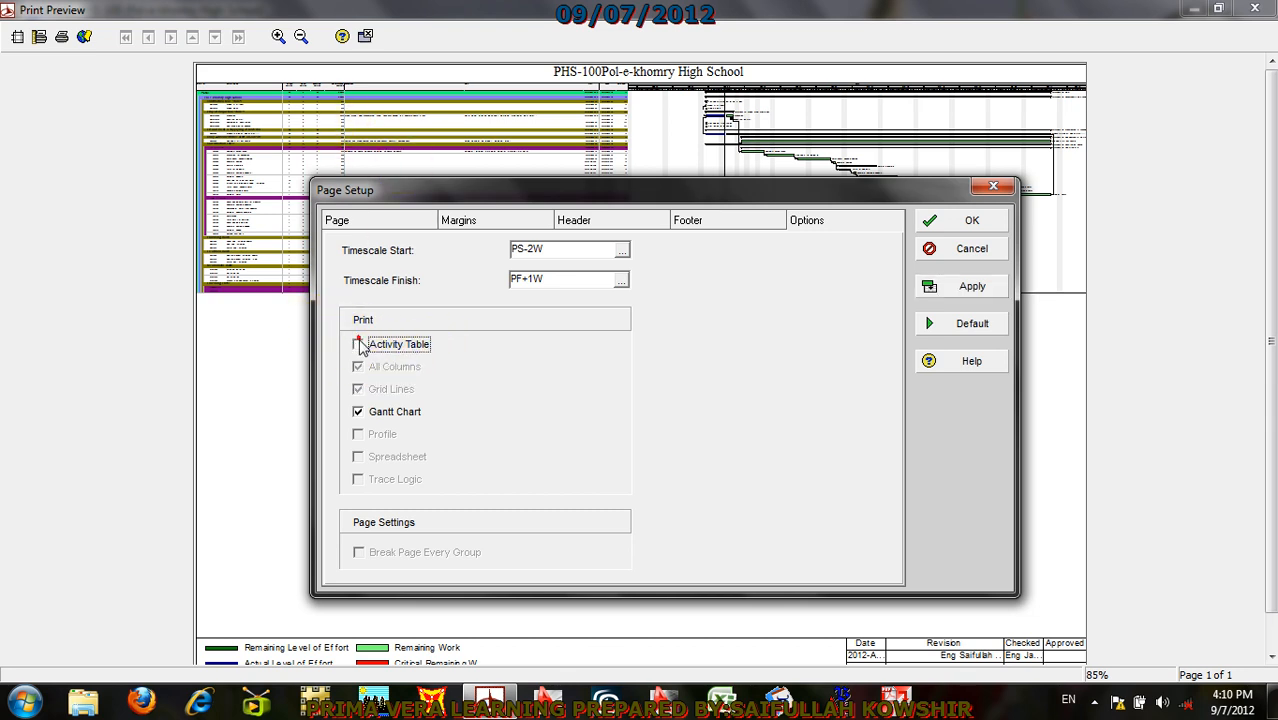
left_click(946, 288)
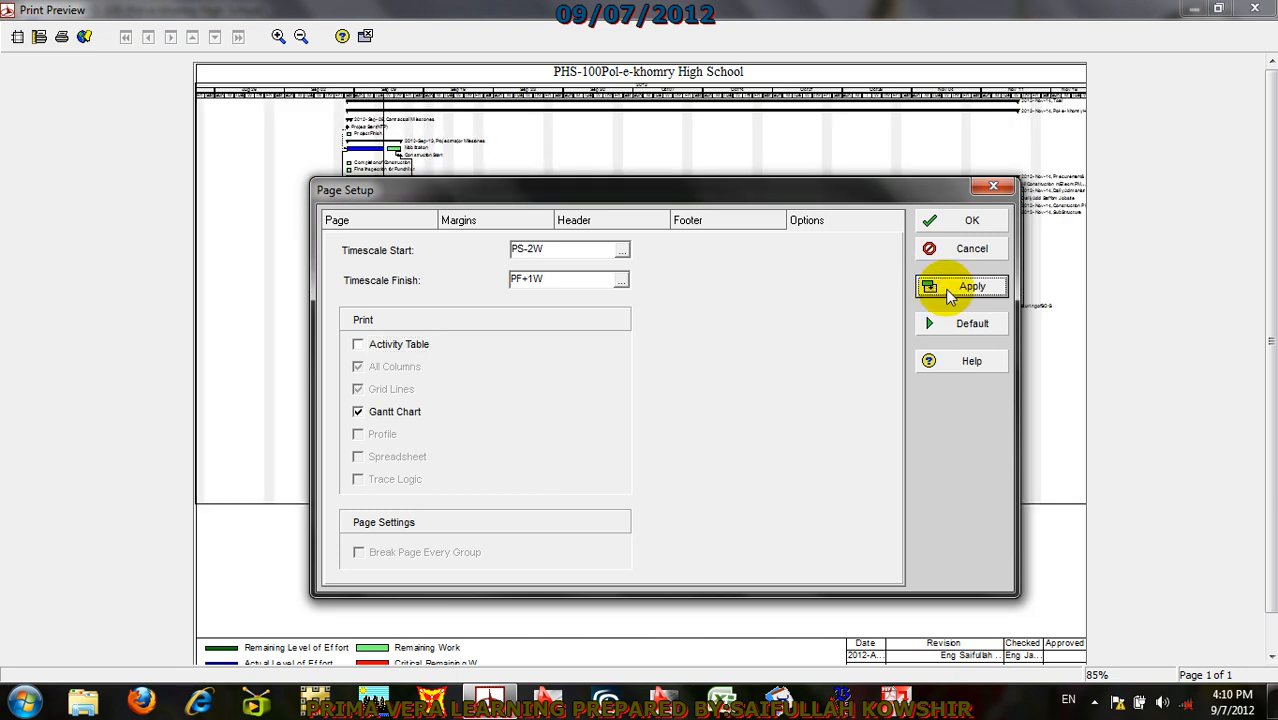
left_click_drag(545, 200, 698, 116)
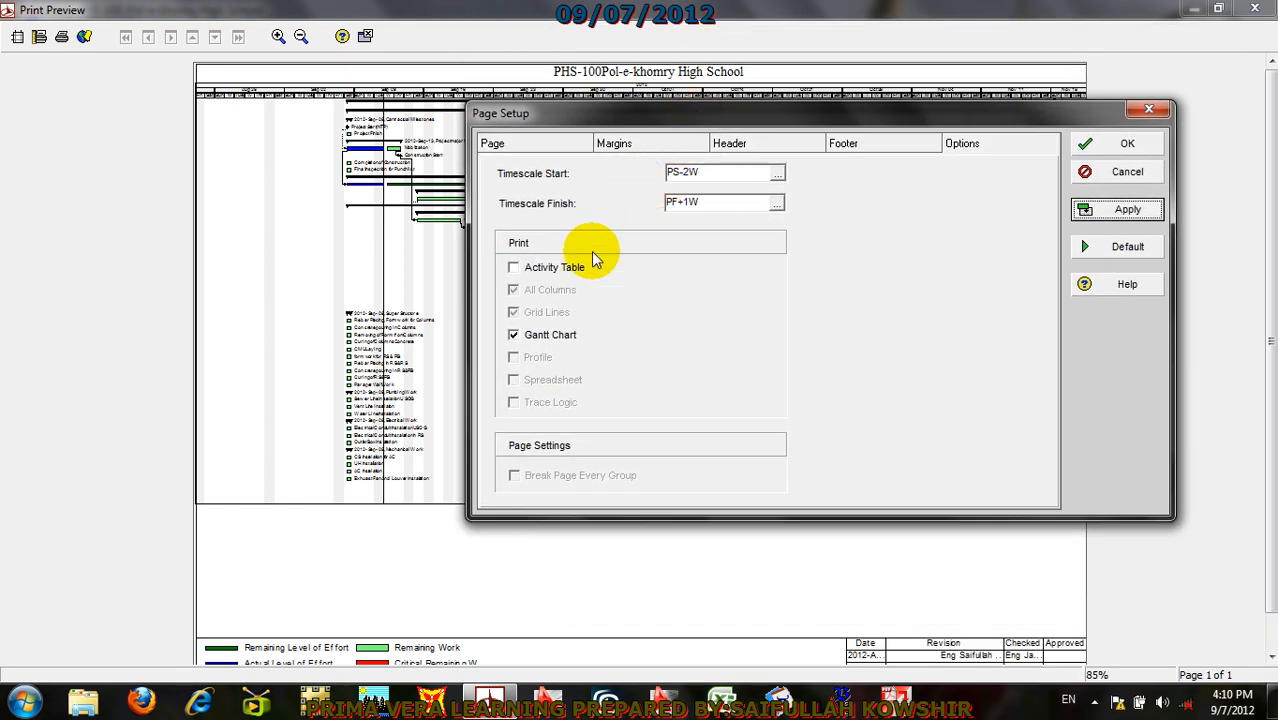
Step: Re-enable the Activity Table and apply without the Gantt Chart, restore the Gantt Chart and apply again
left_click(514, 267)
left_click(515, 336)
left_click(1100, 212)
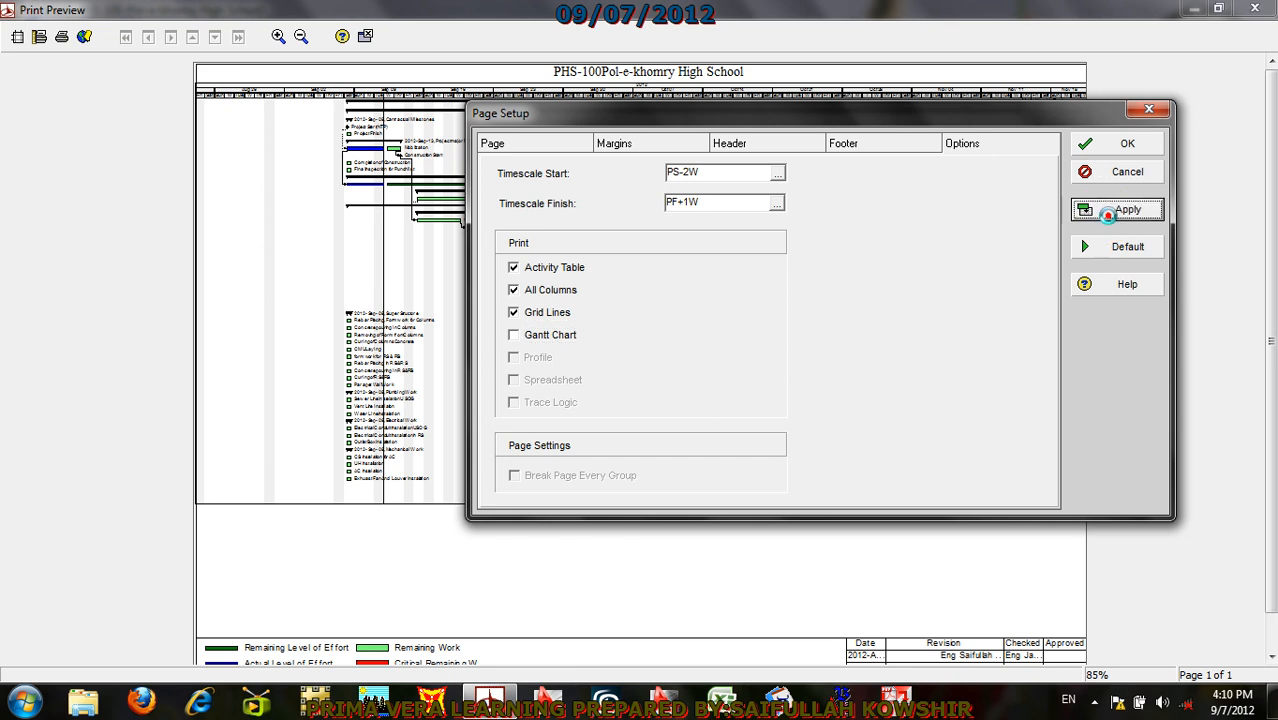
left_click_drag(655, 110, 556, 75)
left_click(410, 306)
left_click(985, 179)
Step: Enter 200% as the normal-size scaling, switch to fitting the timescale to 1 page wide and apply
left_click(388, 114)
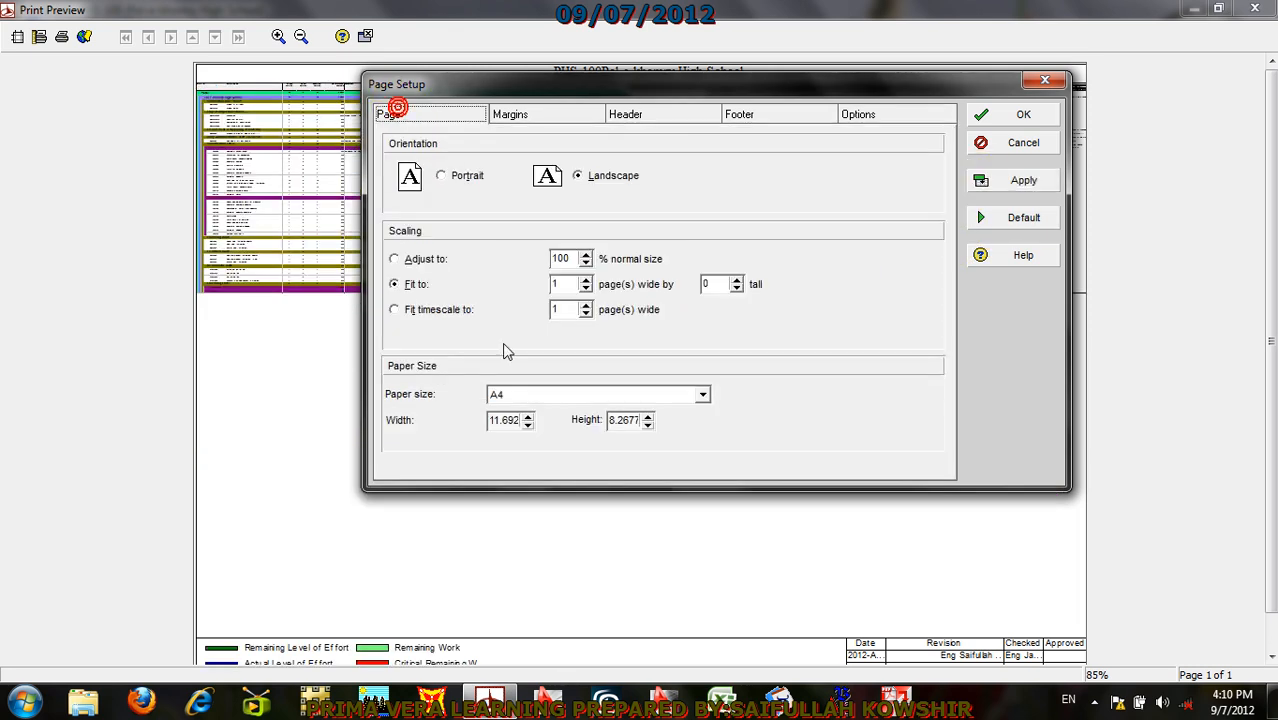
left_click(400, 260)
left_click_drag(579, 258, 536, 261)
type("200")
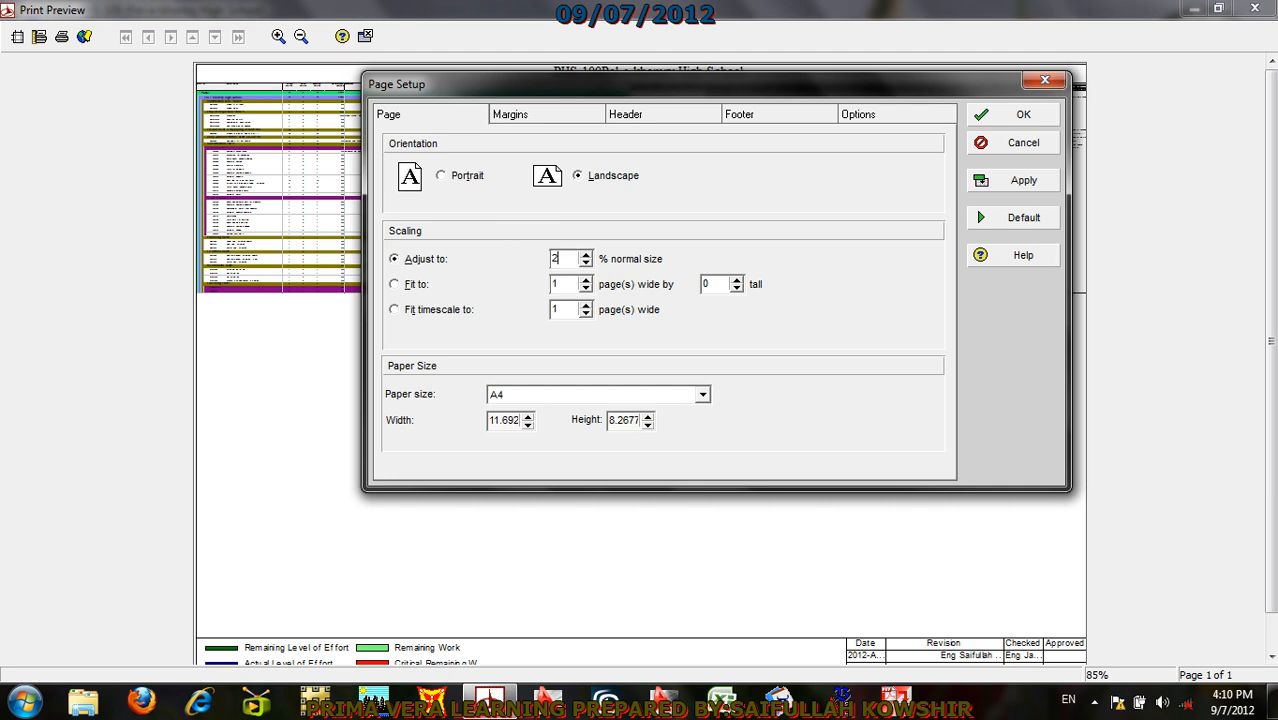
left_click(403, 316)
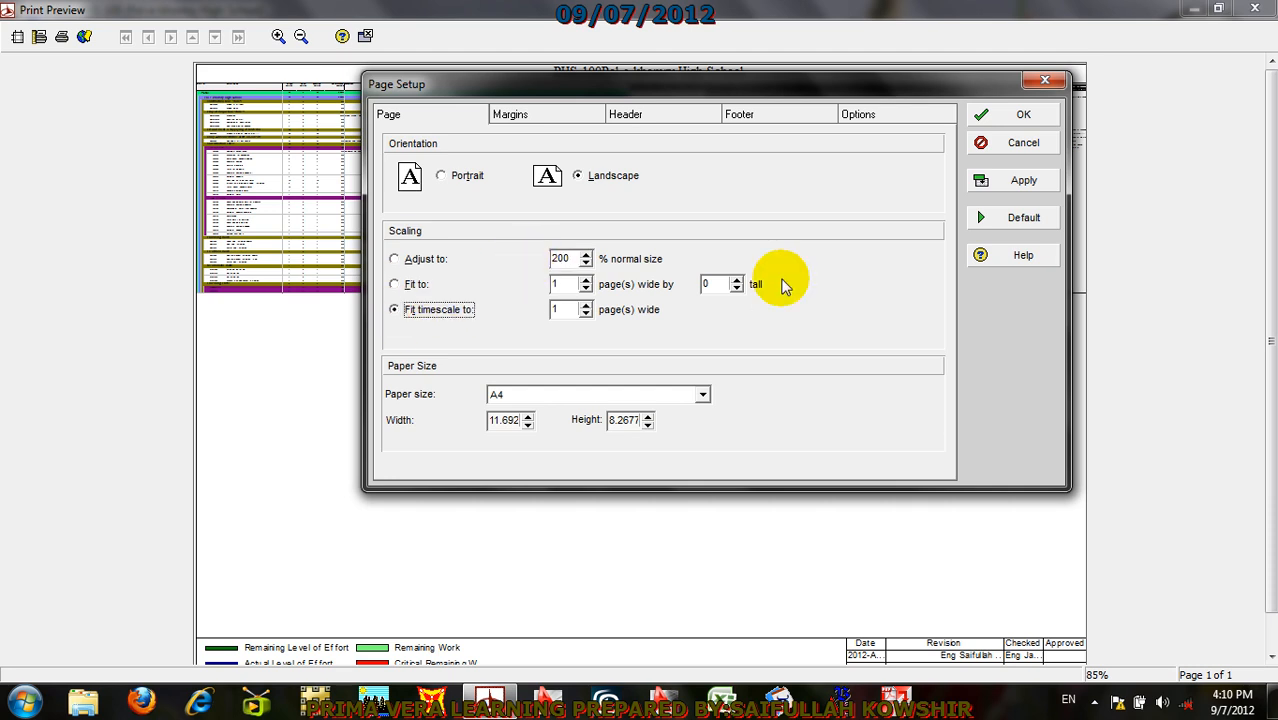
left_click(1042, 184)
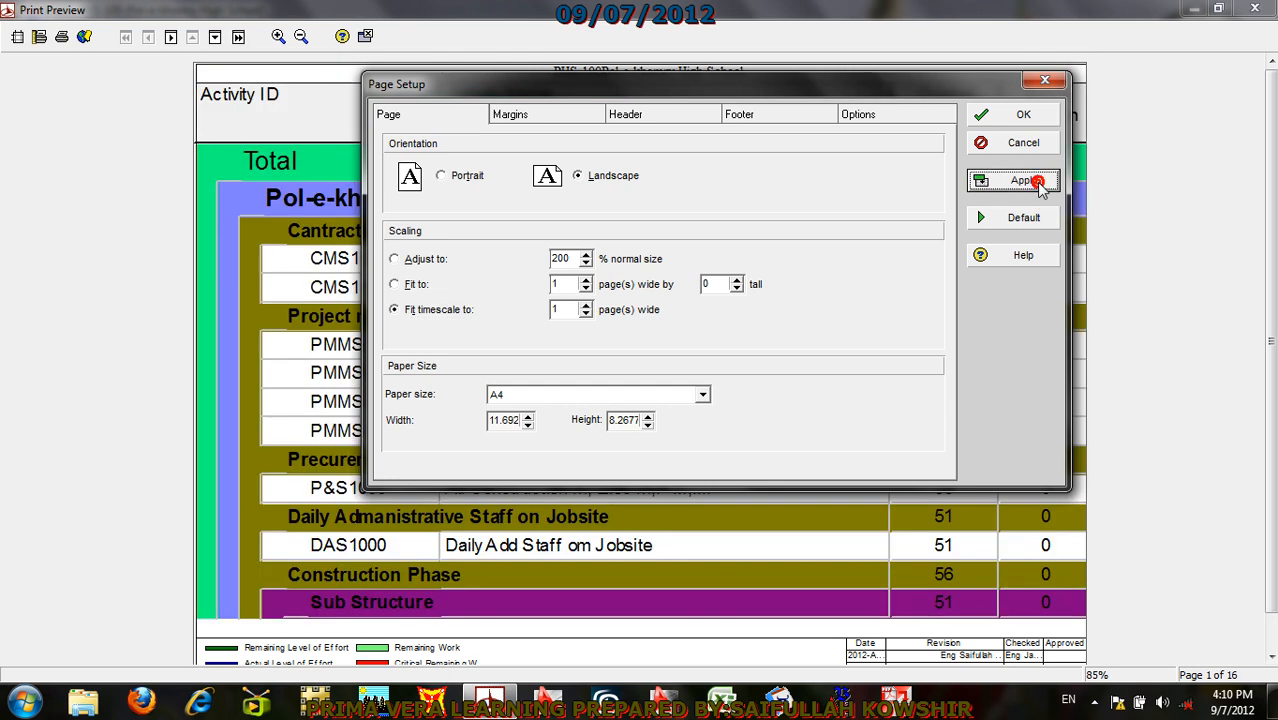
Step: Set the scaling to Adjust to 100% of normal size and the paper size to A3, apply and accept the page setup
left_click(396, 284)
double_click(566, 258)
type("1")
left_click(562, 308)
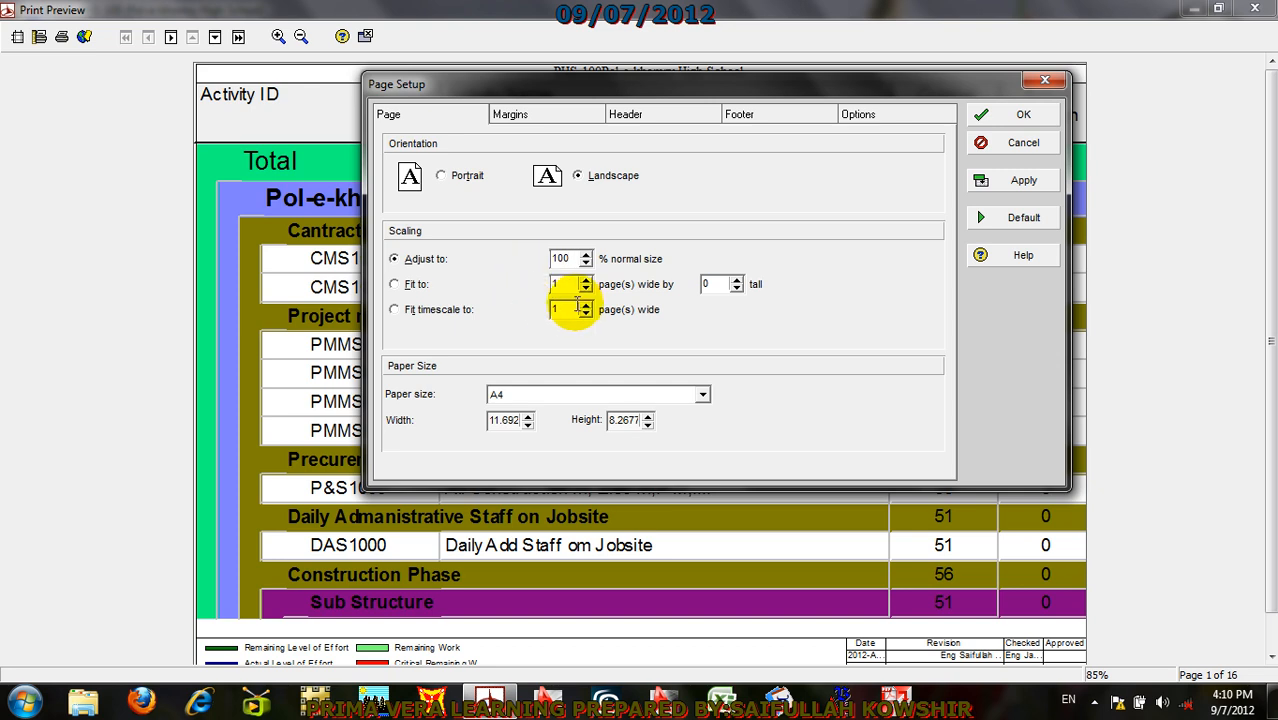
left_click(556, 394)
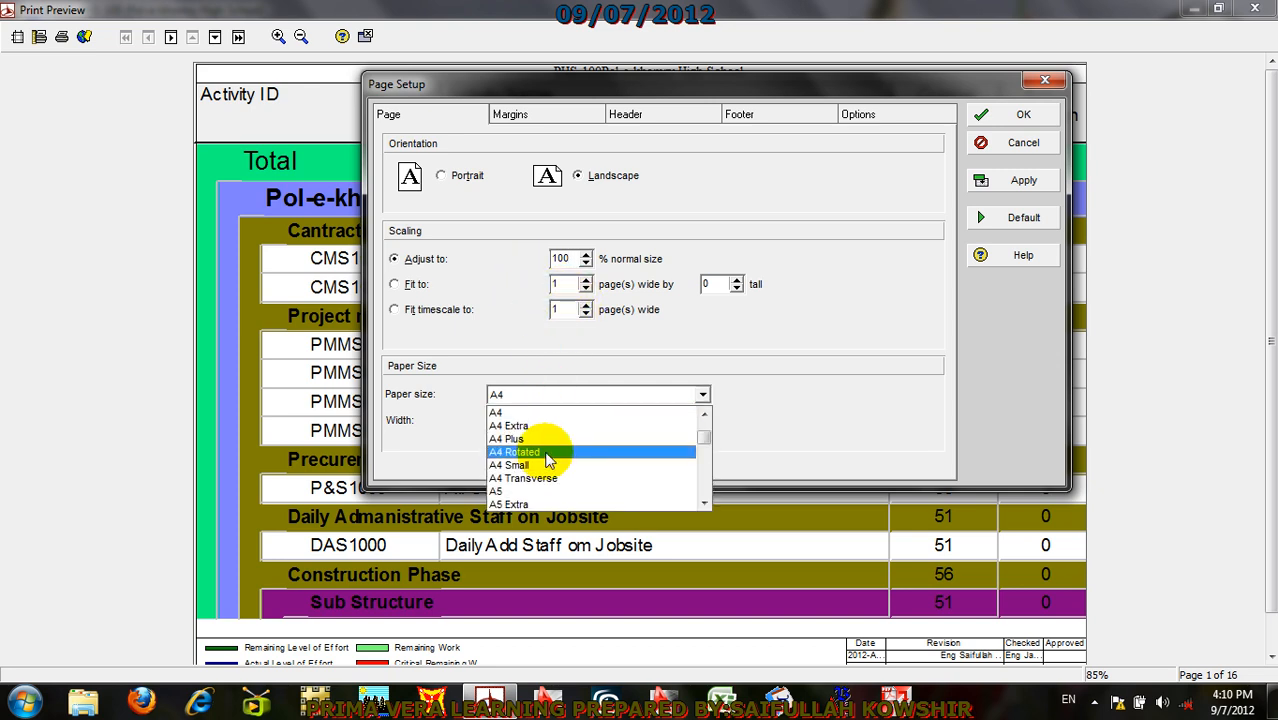
scroll(535, 442, "up", 2)
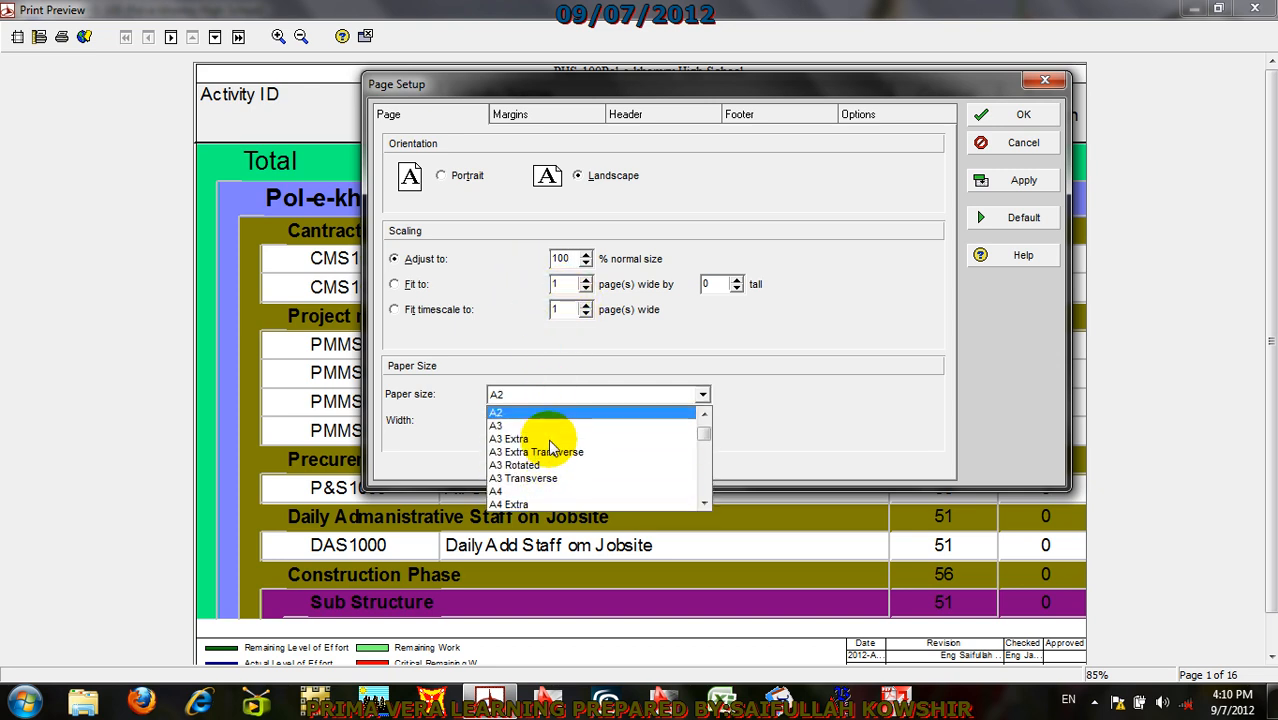
left_click(528, 430)
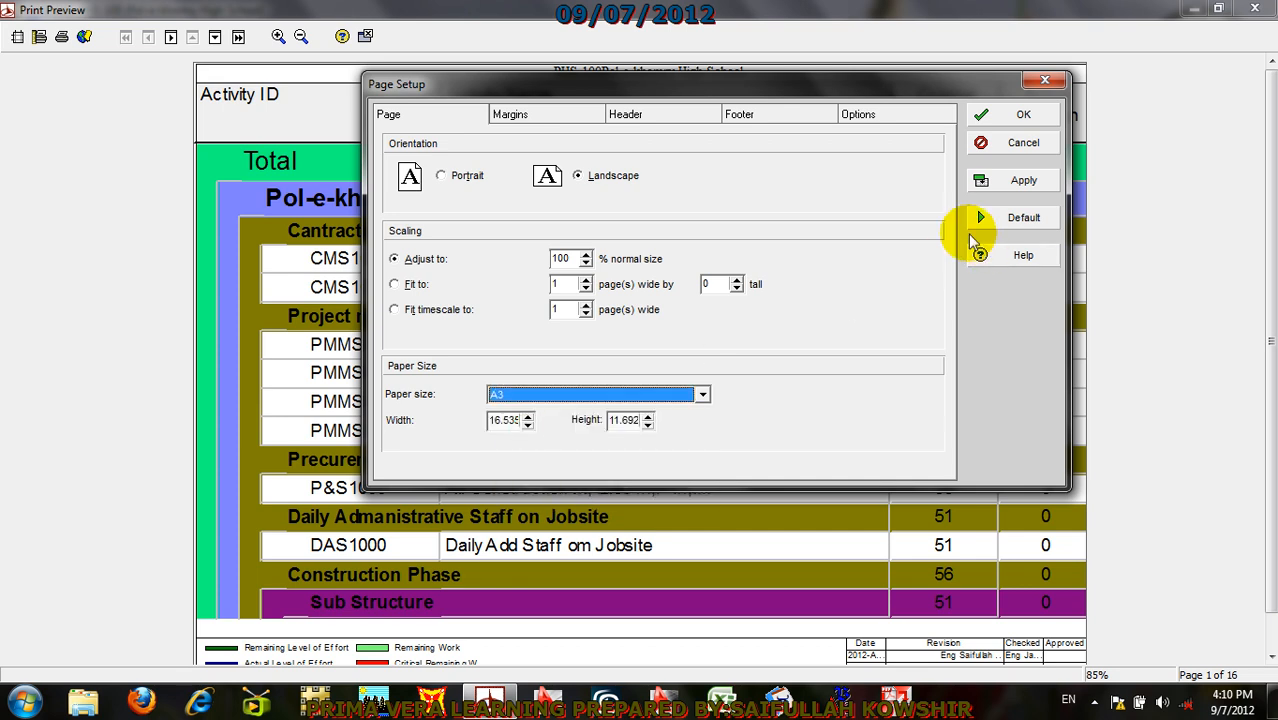
left_click(997, 184)
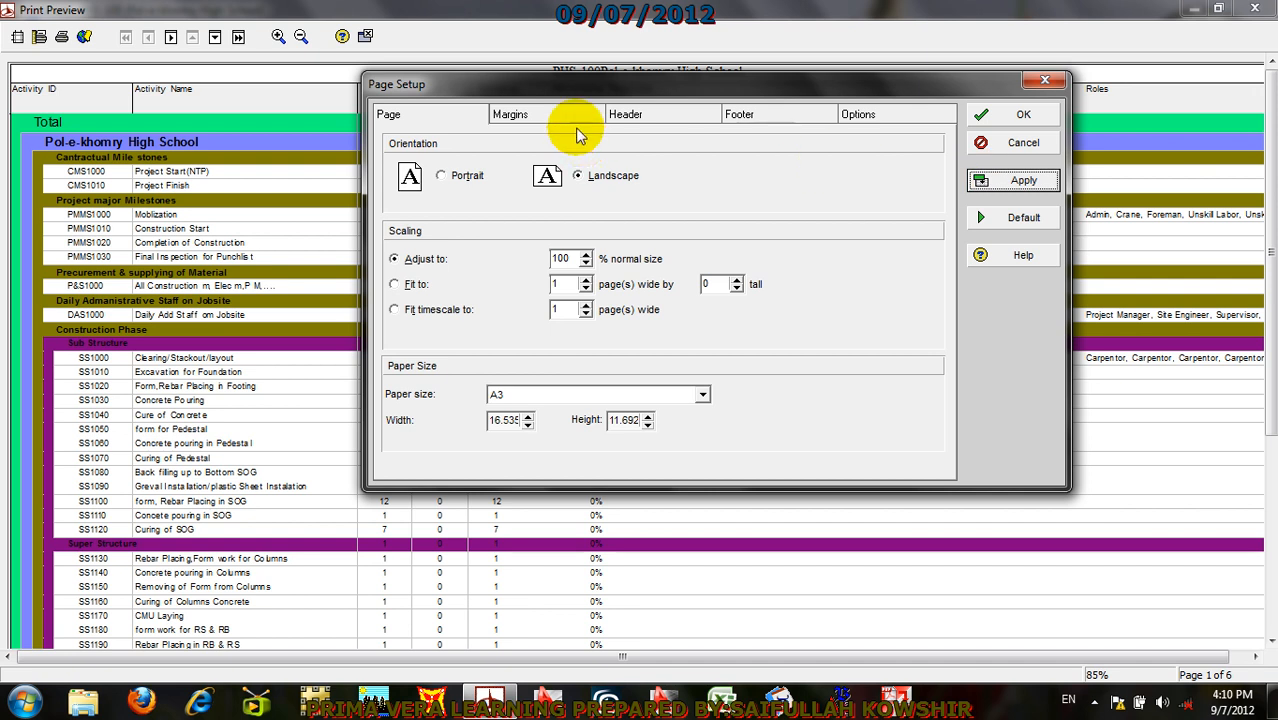
left_click(1020, 115)
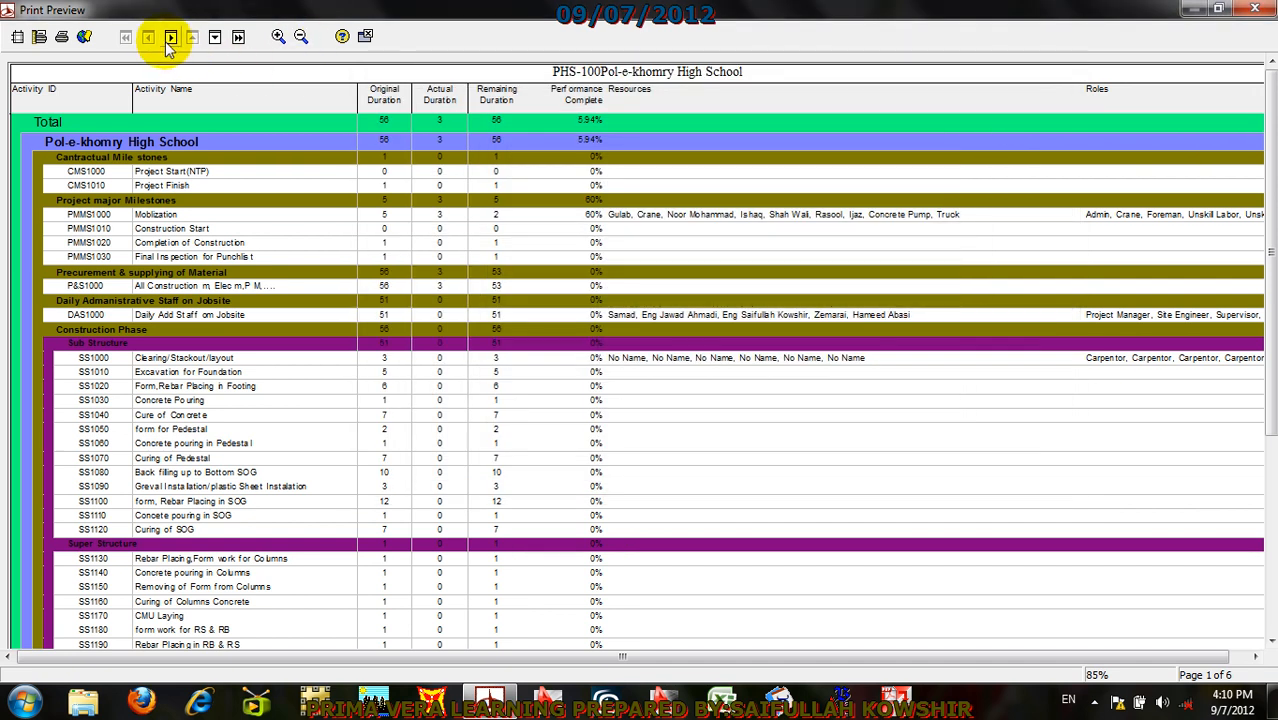
Step: Page through the print preview to check how the activity table and Gantt chart are split across the sheets
left_click(170, 40)
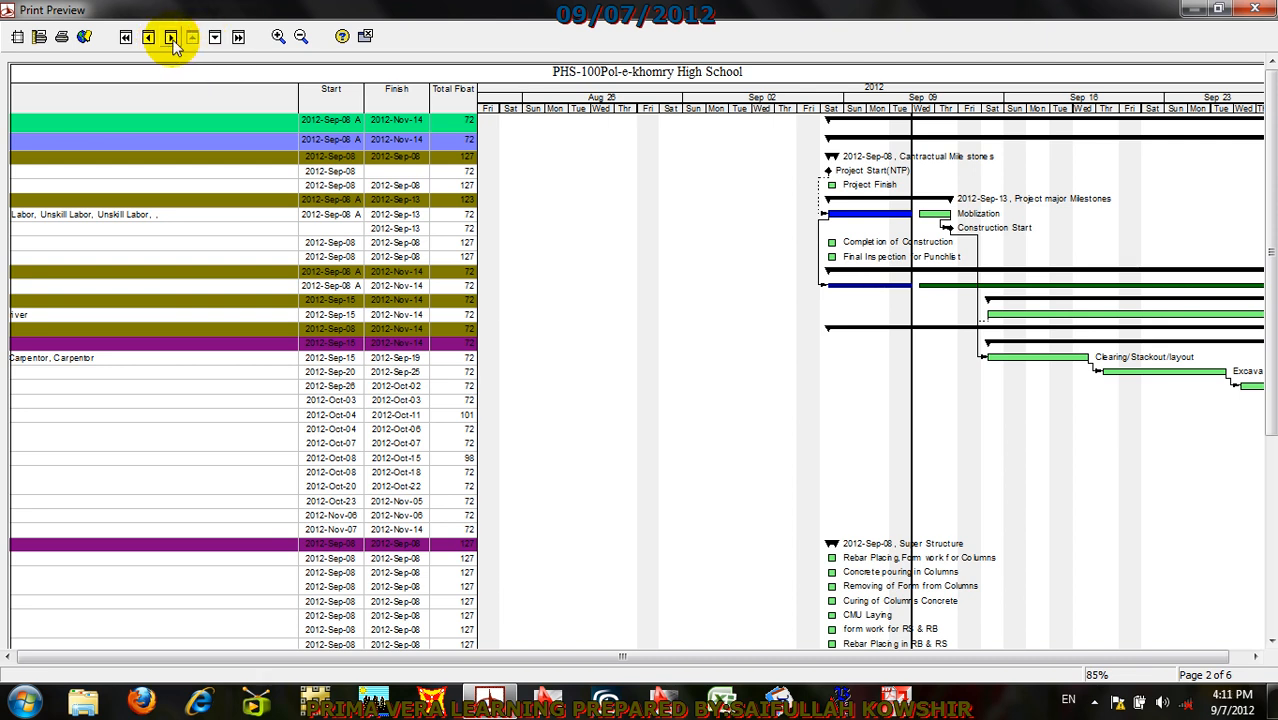
left_click(171, 38)
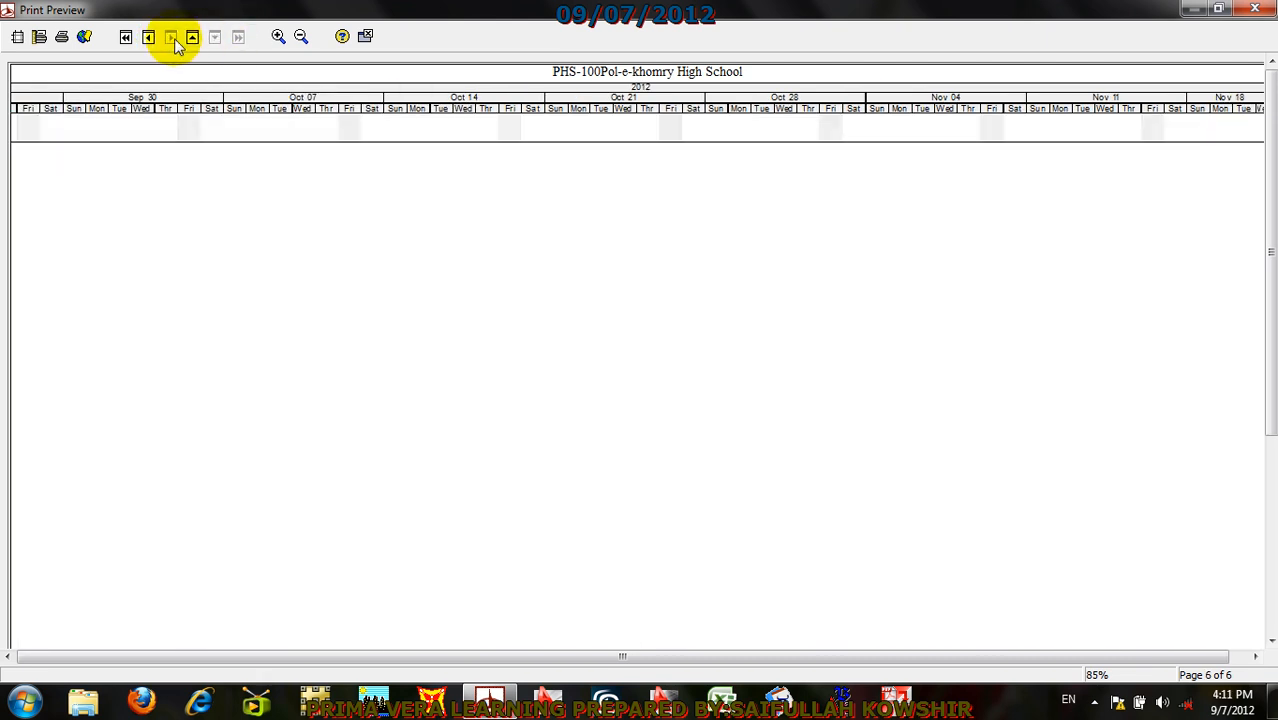
left_click(125, 38)
left_click(217, 40)
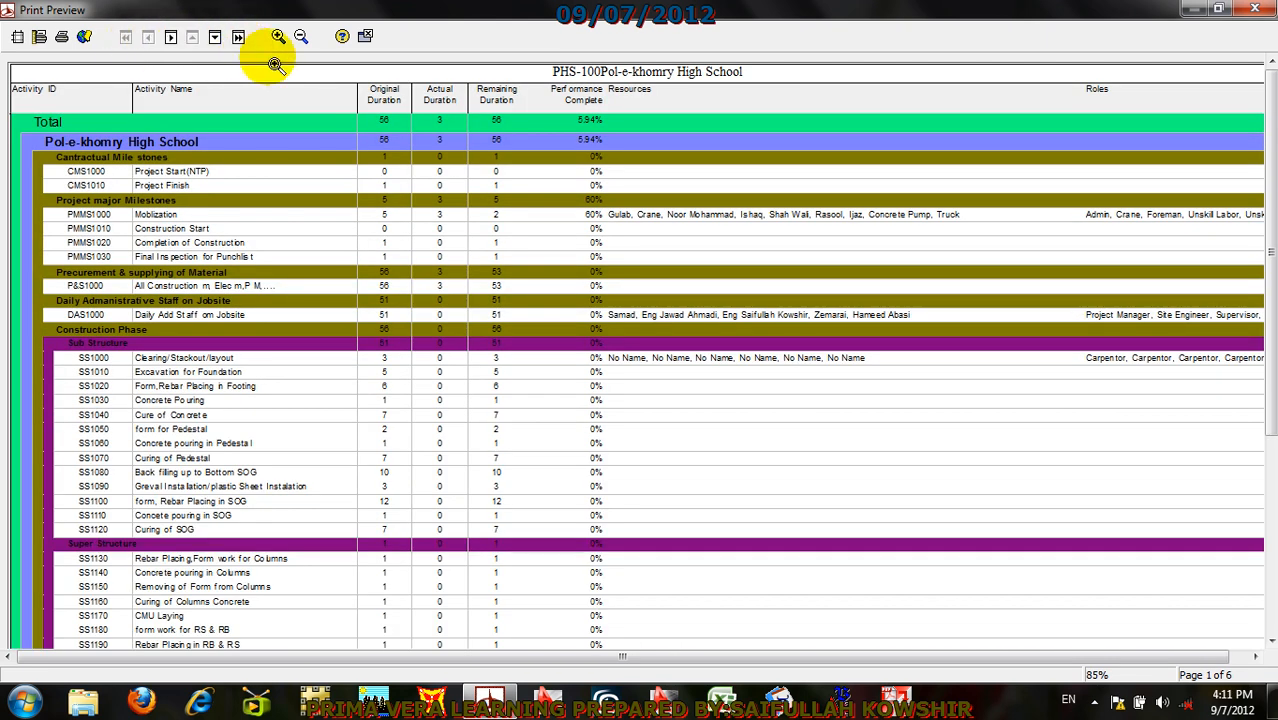
scroll(697, 153, "up", 1)
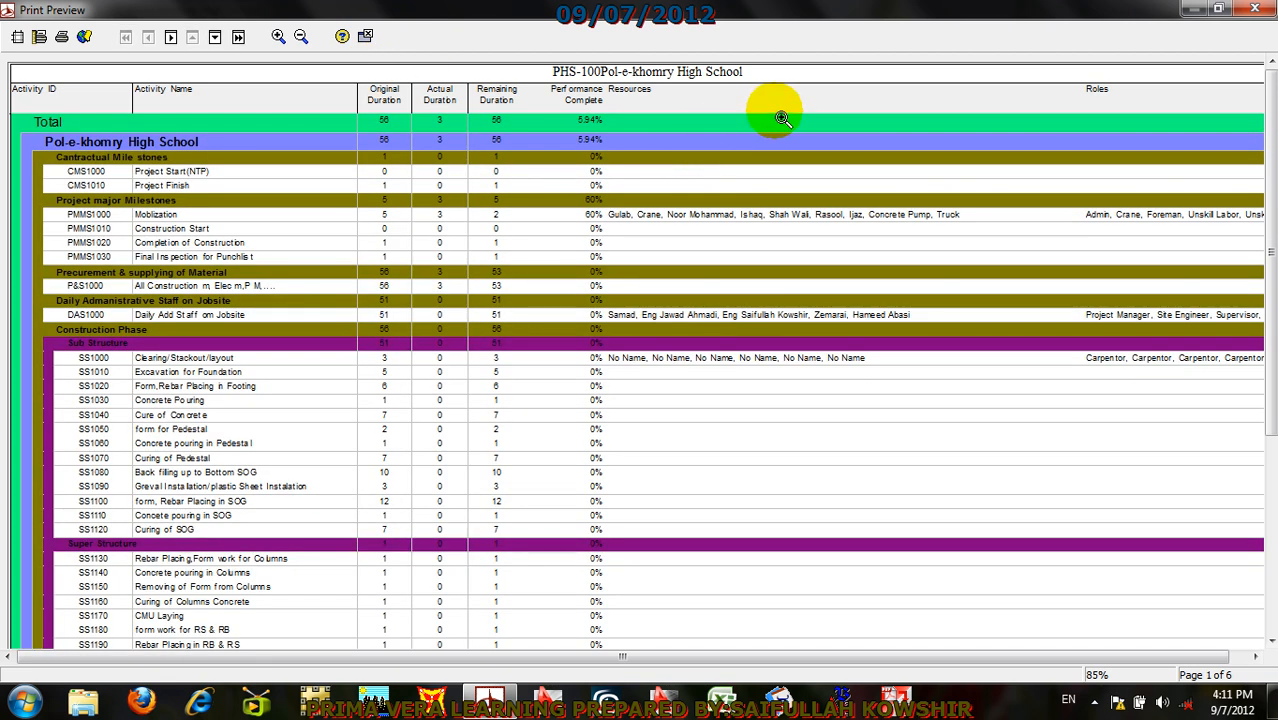
scroll(745, 108, "down", 1)
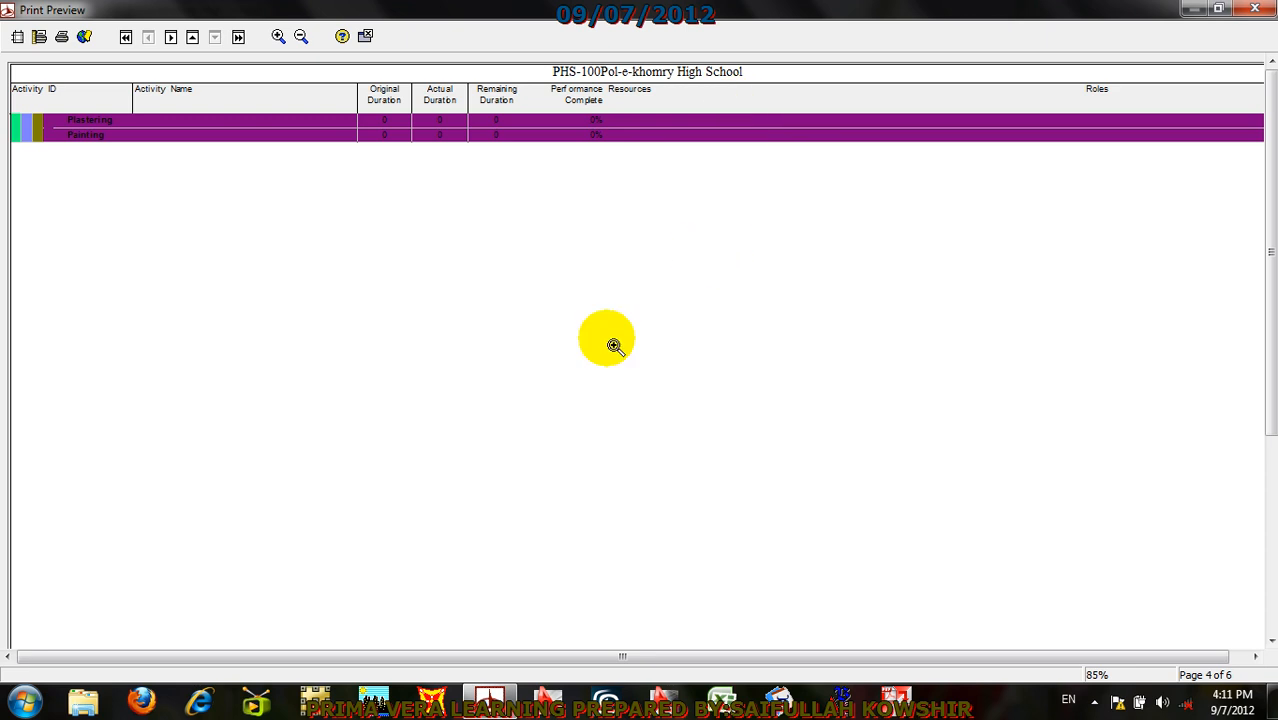
scroll(603, 337, "up", 1)
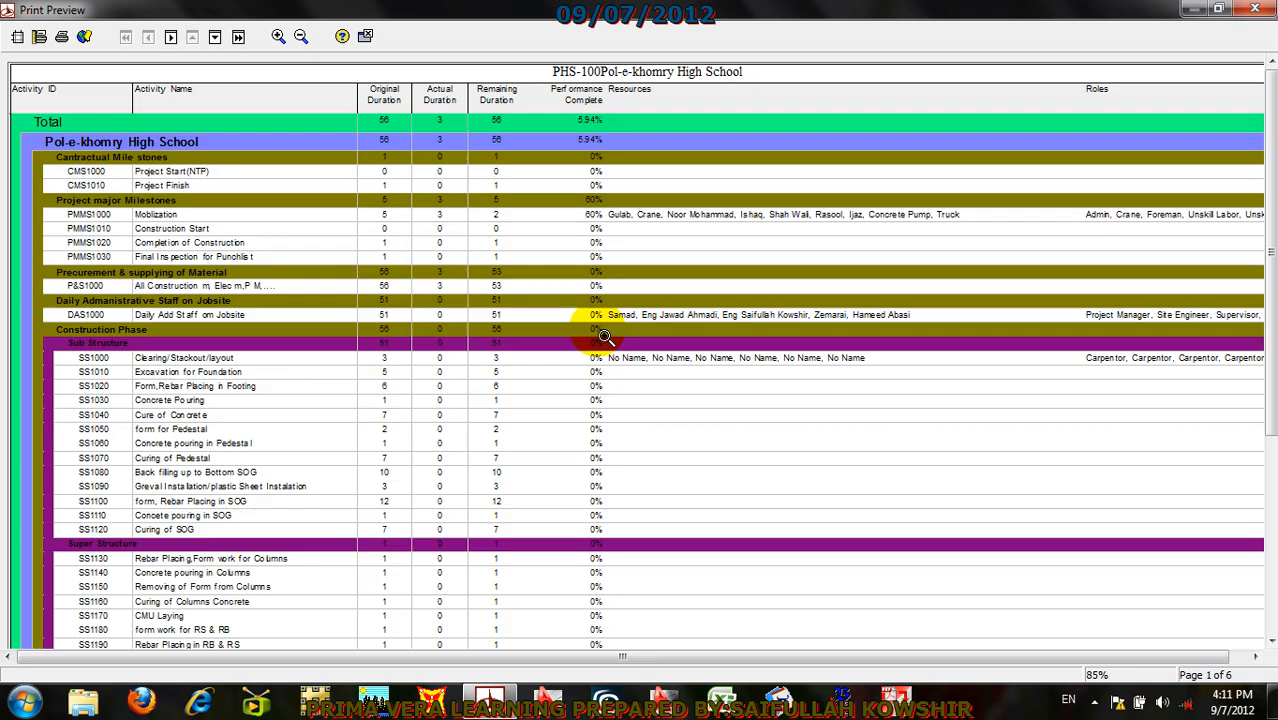
Step: Fit the printout to 1 page wide by 0 tall, apply and accept the page setup
left_click(17, 38)
left_click(339, 363)
left_click(947, 260)
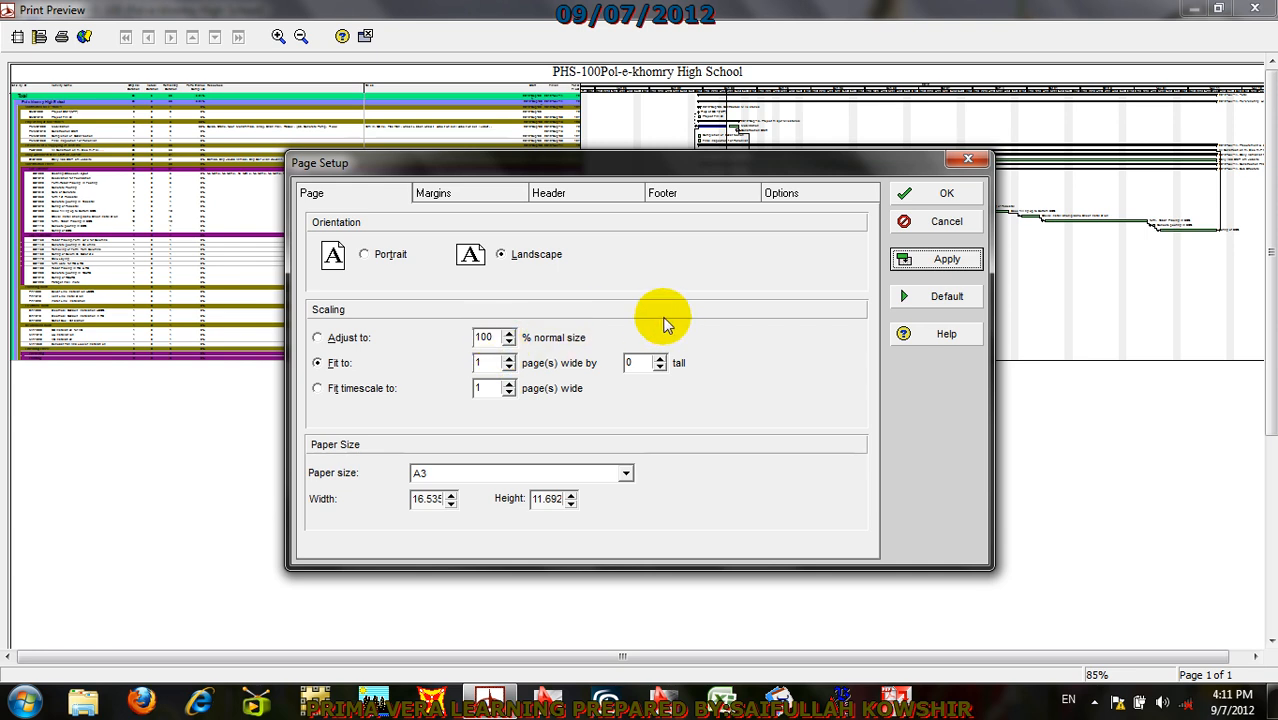
left_click(958, 194)
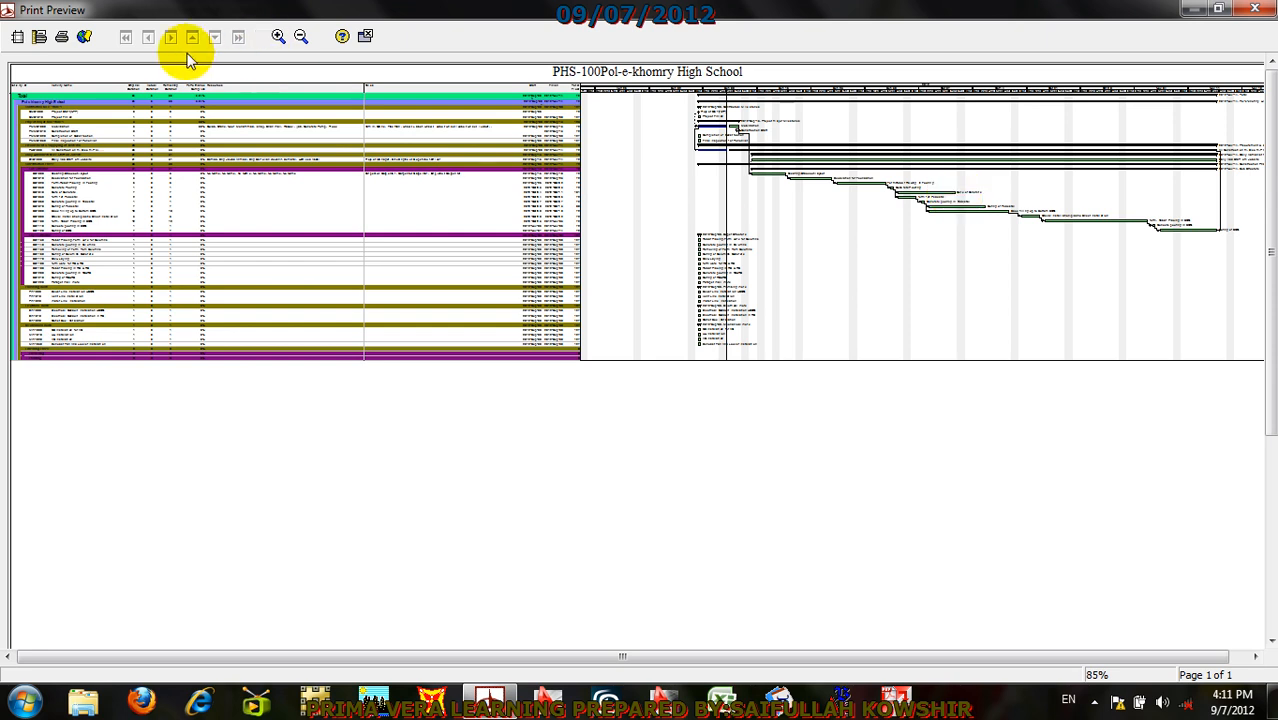
Step: Reset the normal-size scaling to 100%, choose to fit the timescale to 1 page wide and apply
left_click(18, 38)
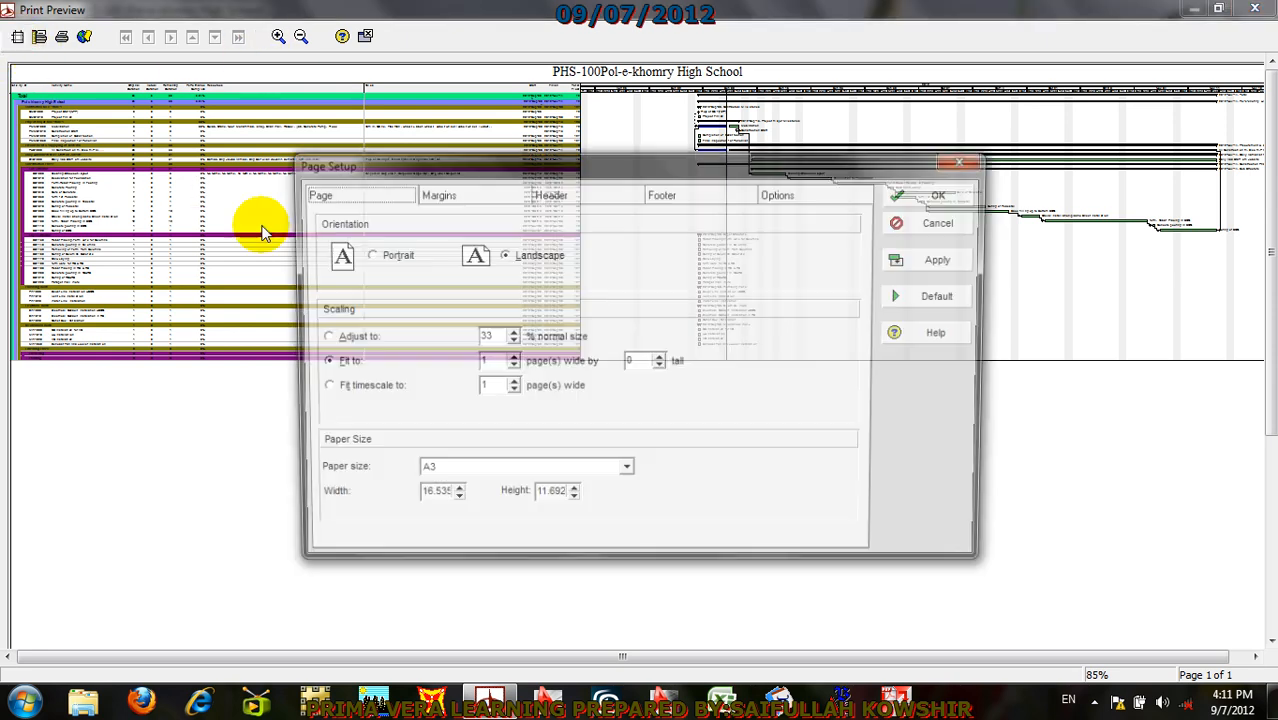
type("100")
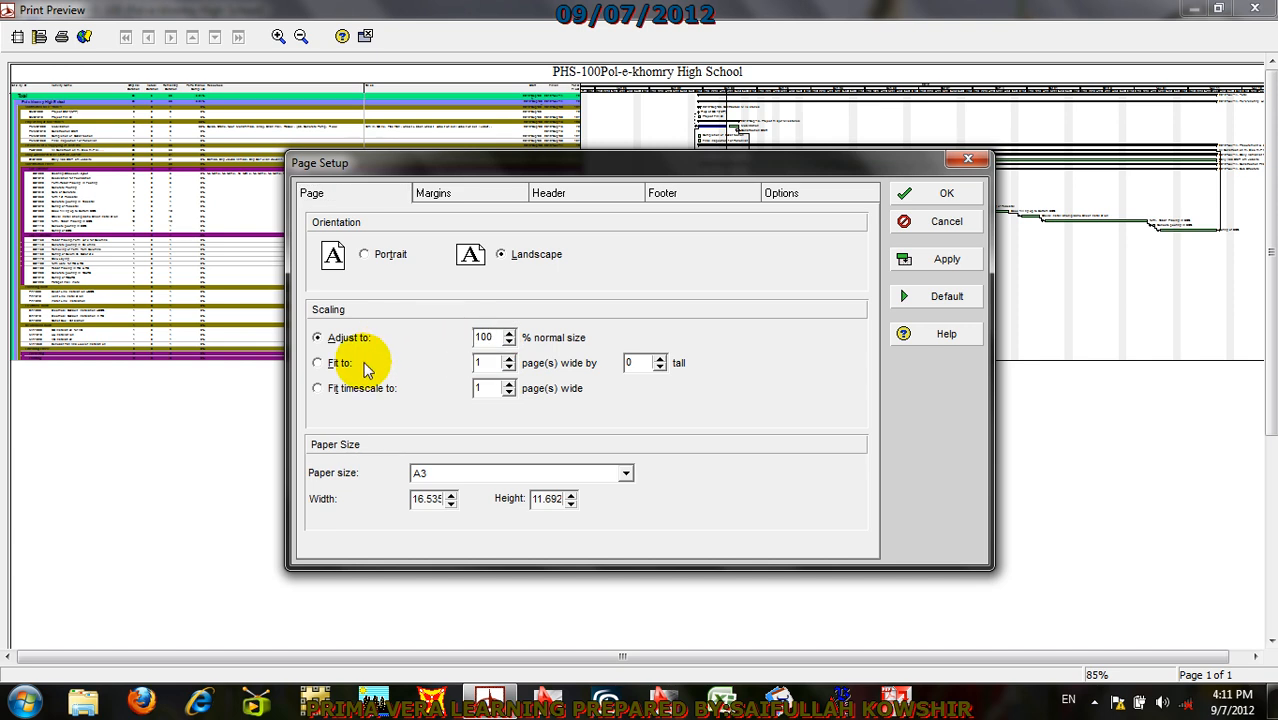
left_click(317, 388)
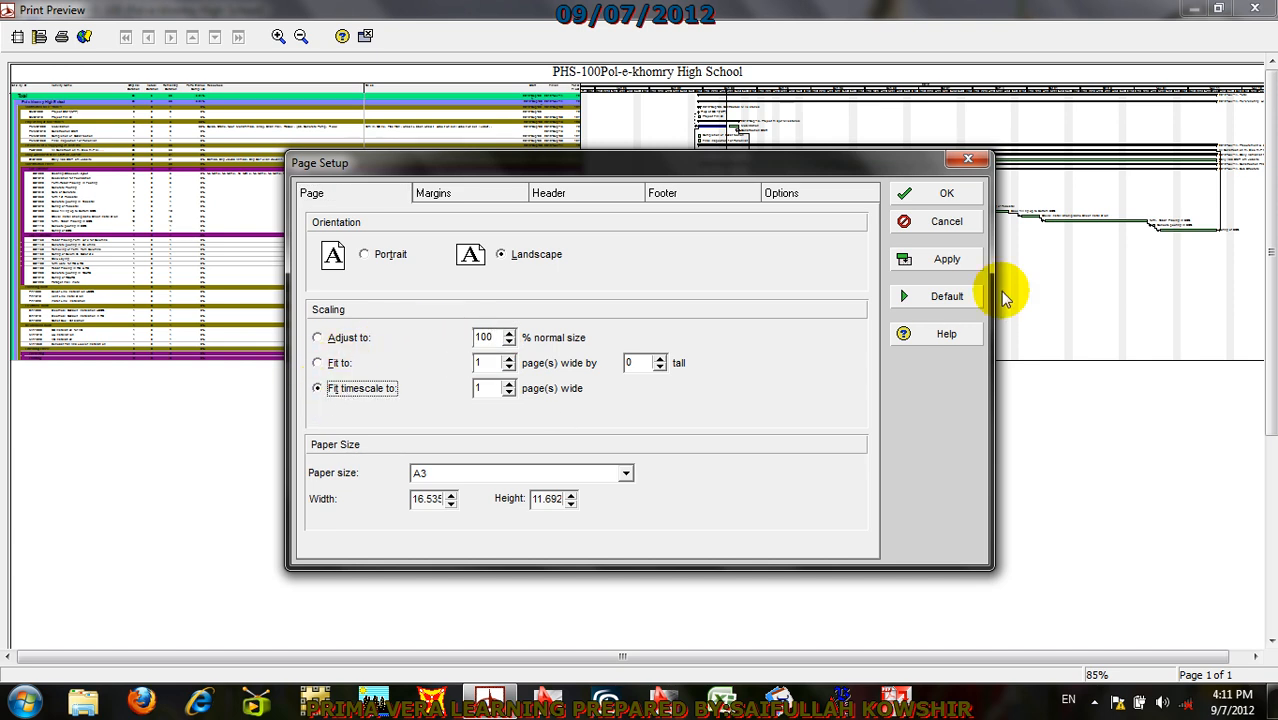
left_click(940, 259)
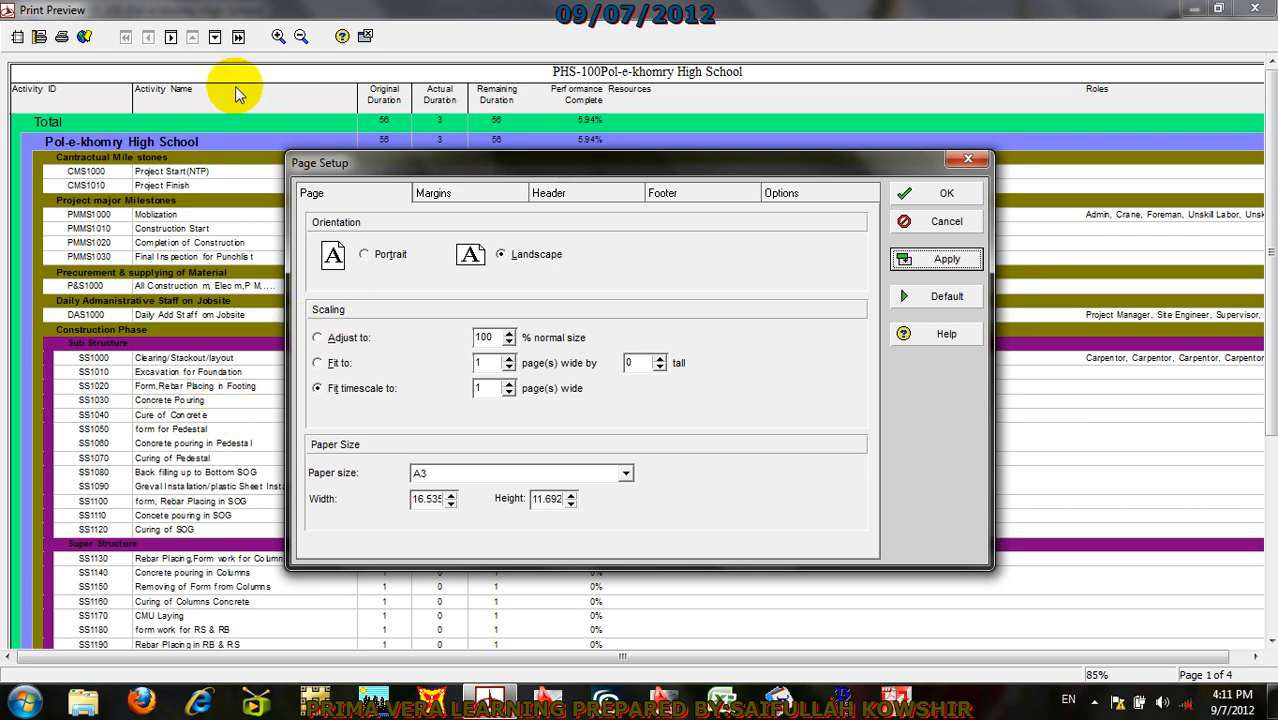
Step: Apply the Fit to 1 page wide scaling for comparison, switch back to Fit timescale to 1 page wide and accept the page setup
left_click(319, 363)
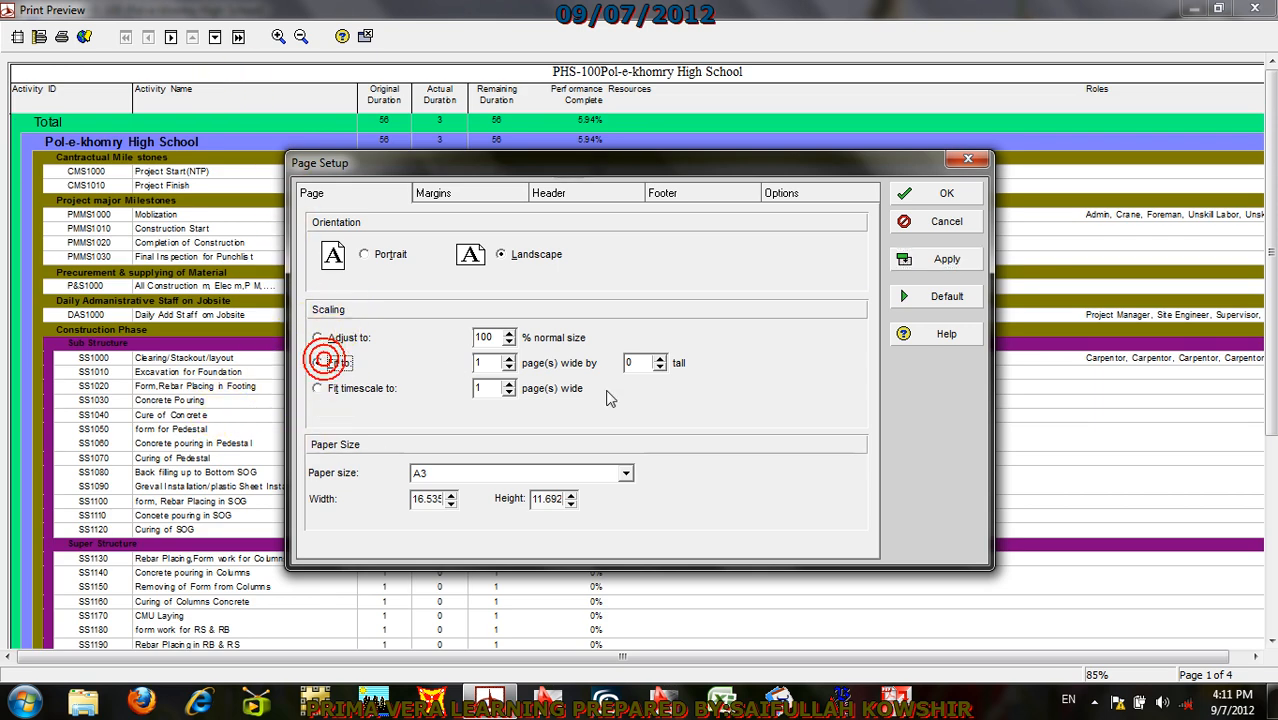
left_click(942, 261)
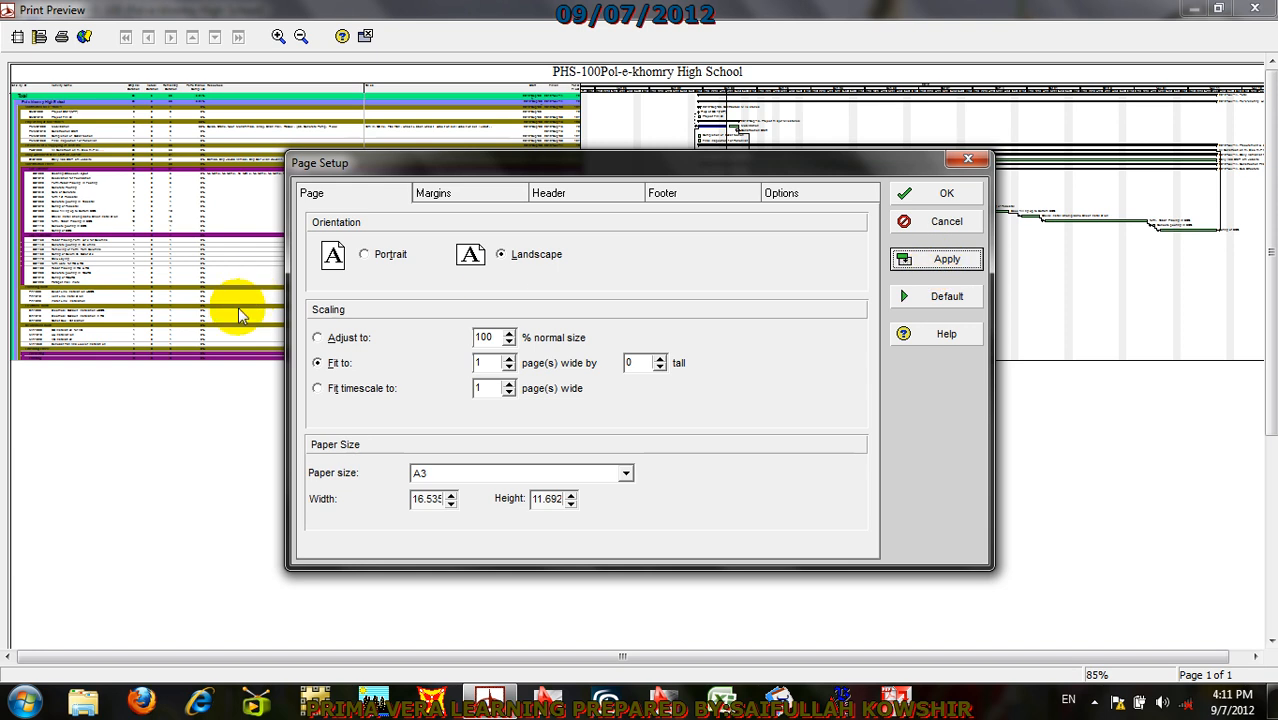
left_click(318, 388)
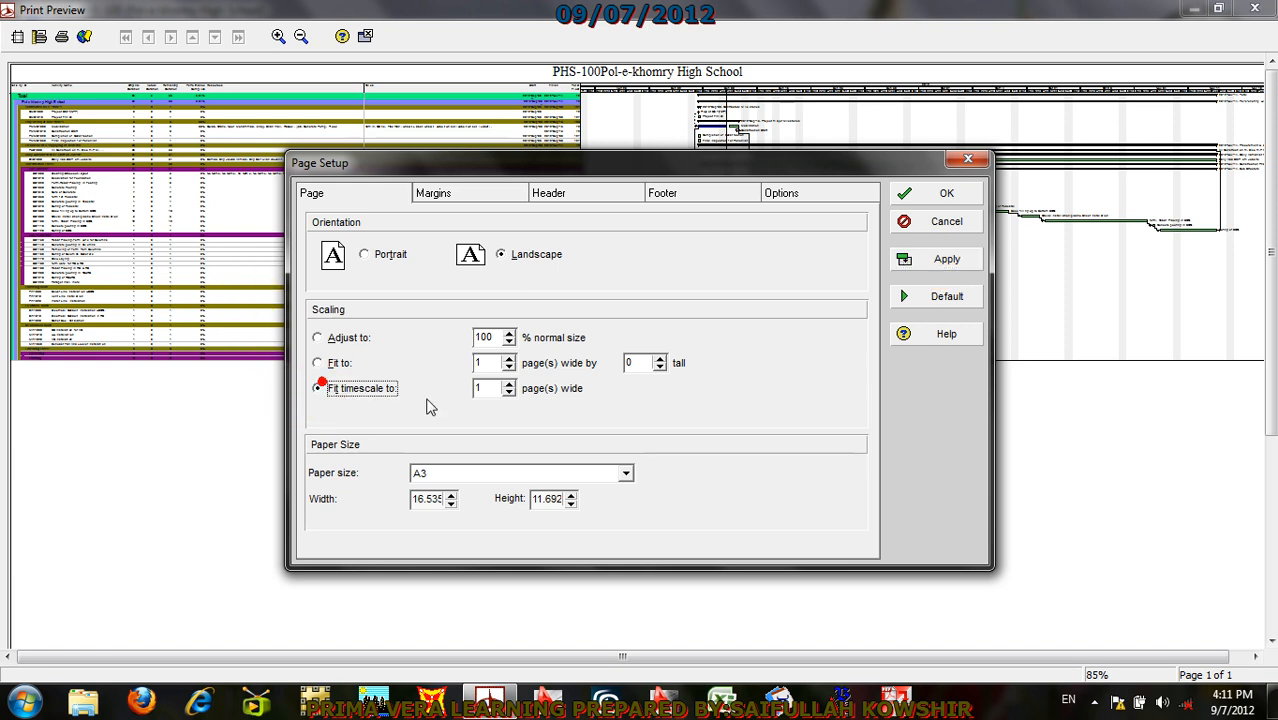
left_click(948, 262)
left_click(932, 197)
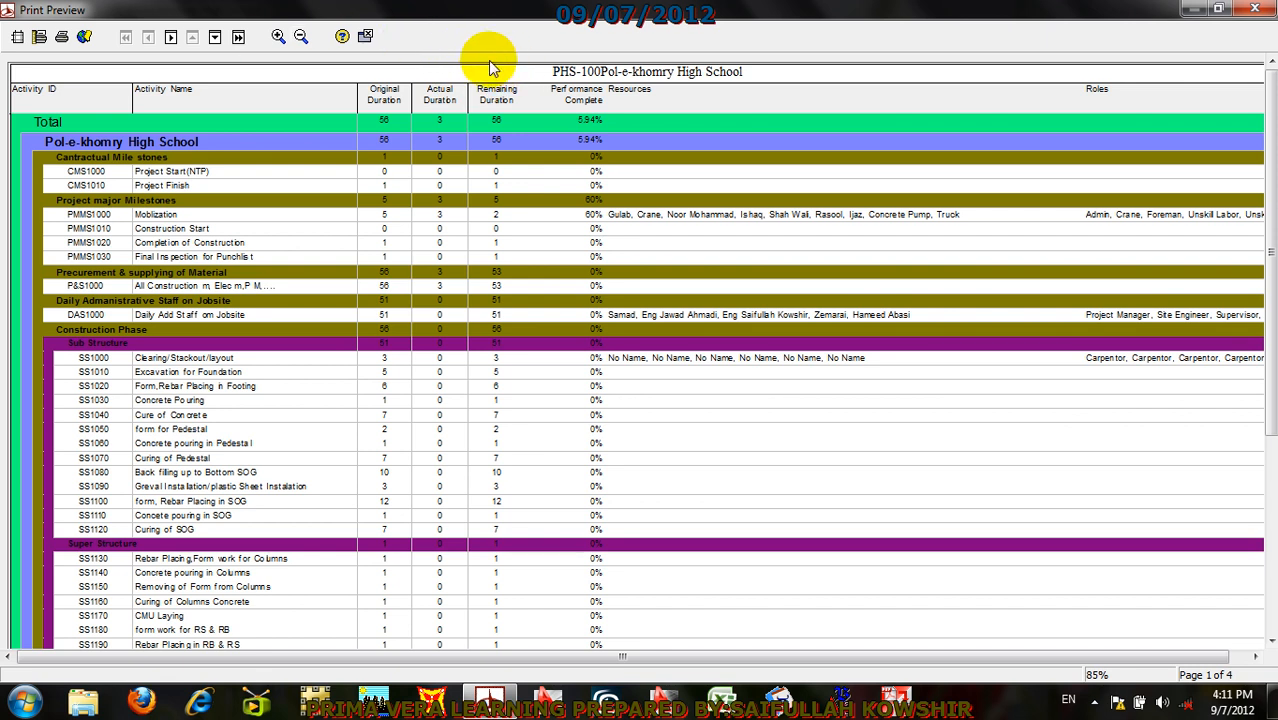
Step: Select Adobe PDF as the printer in the print setup, keeping A3 landscape, and confirm
left_click(39, 40)
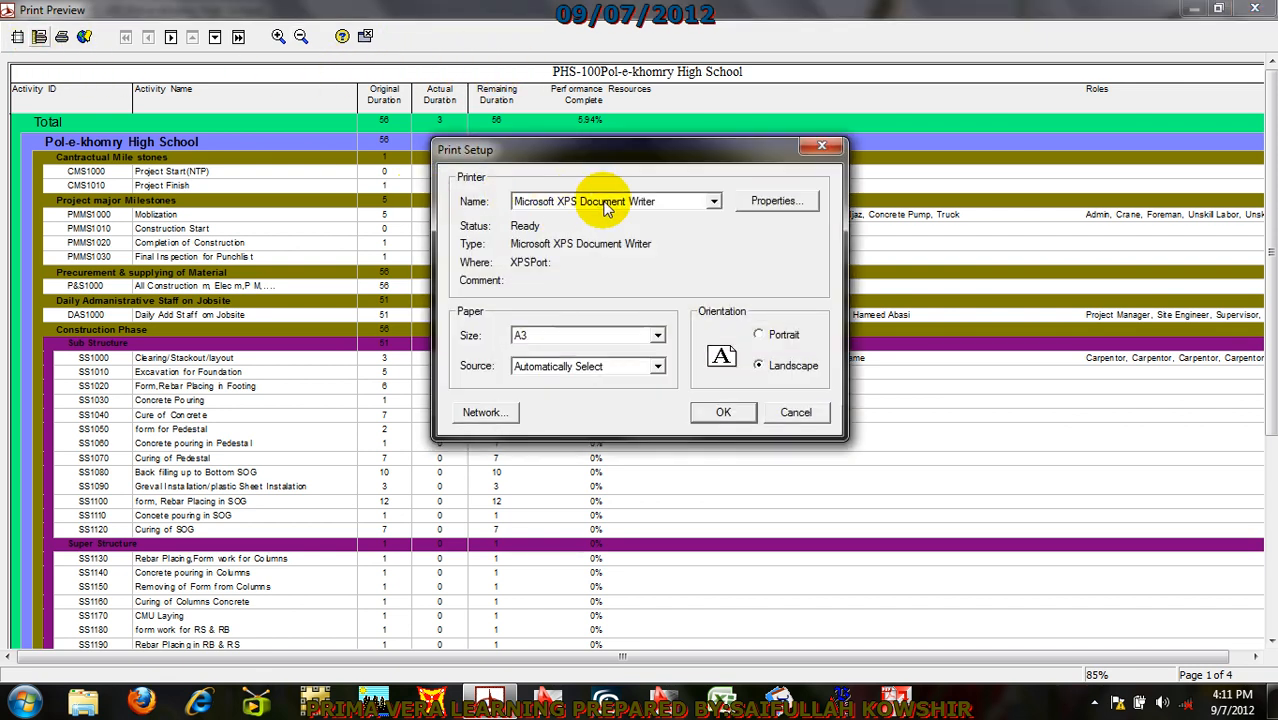
left_click_drag(621, 148, 591, 88)
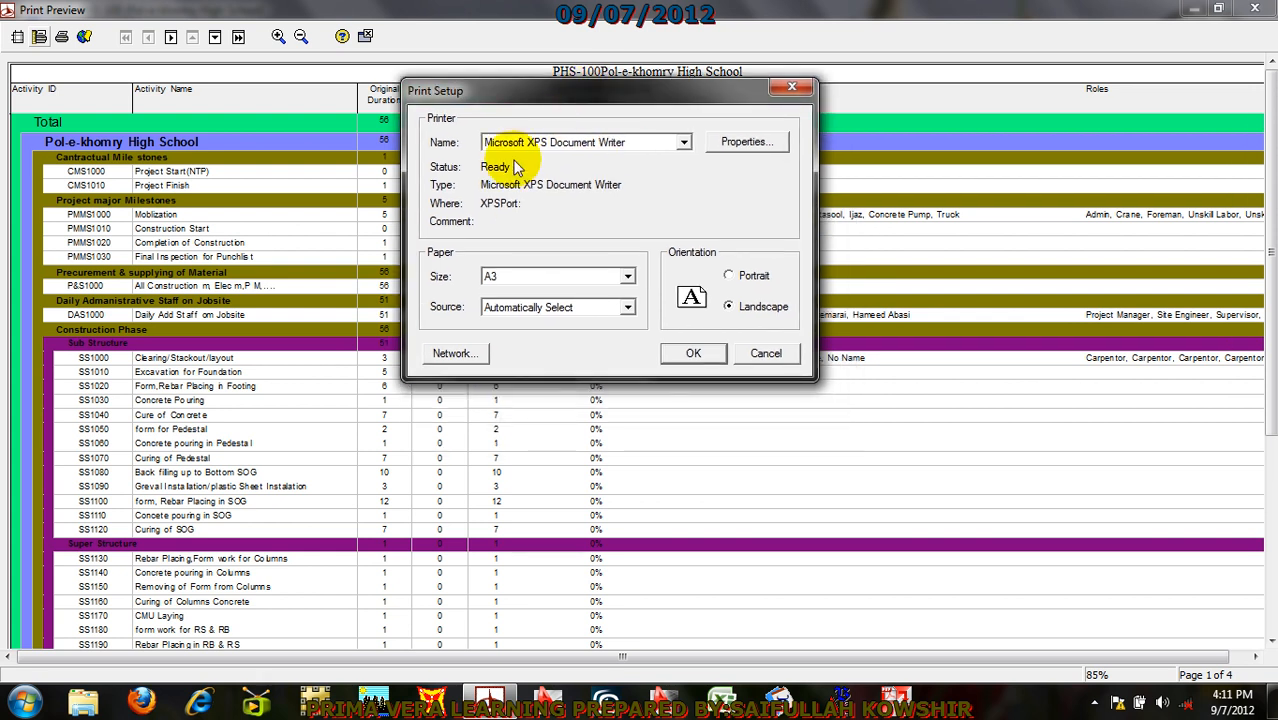
left_click(558, 148)
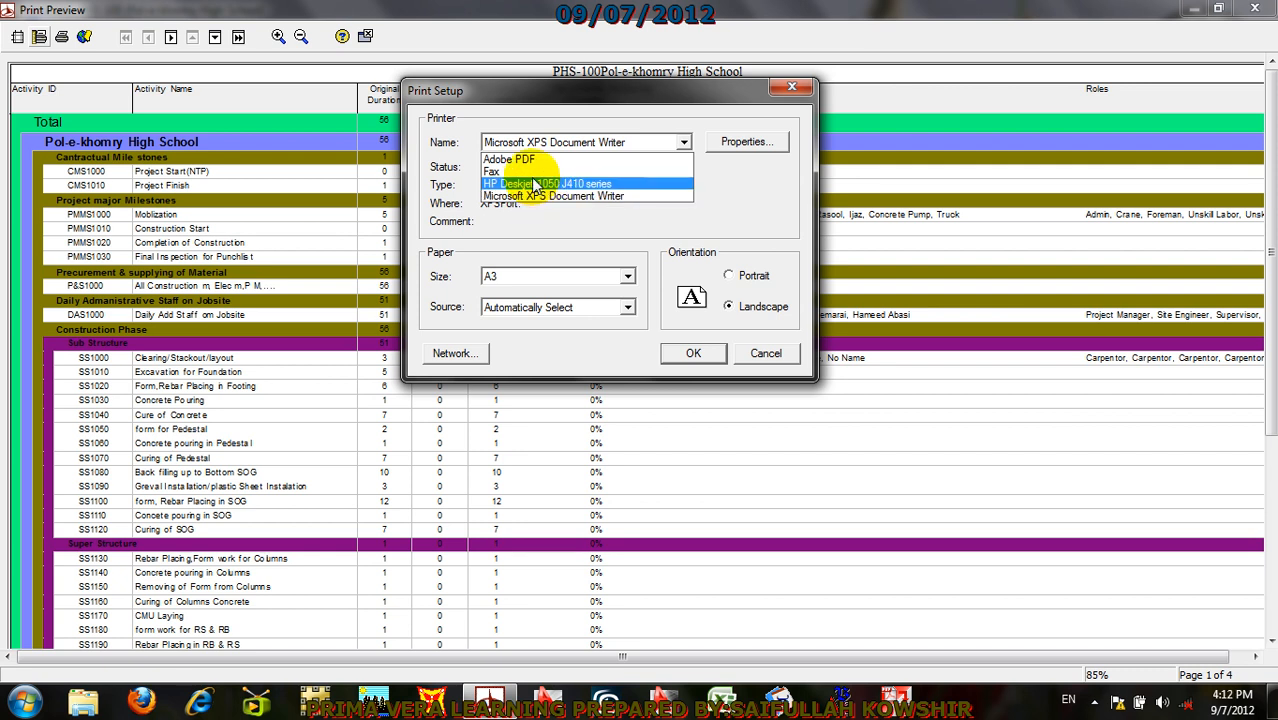
left_click(510, 159)
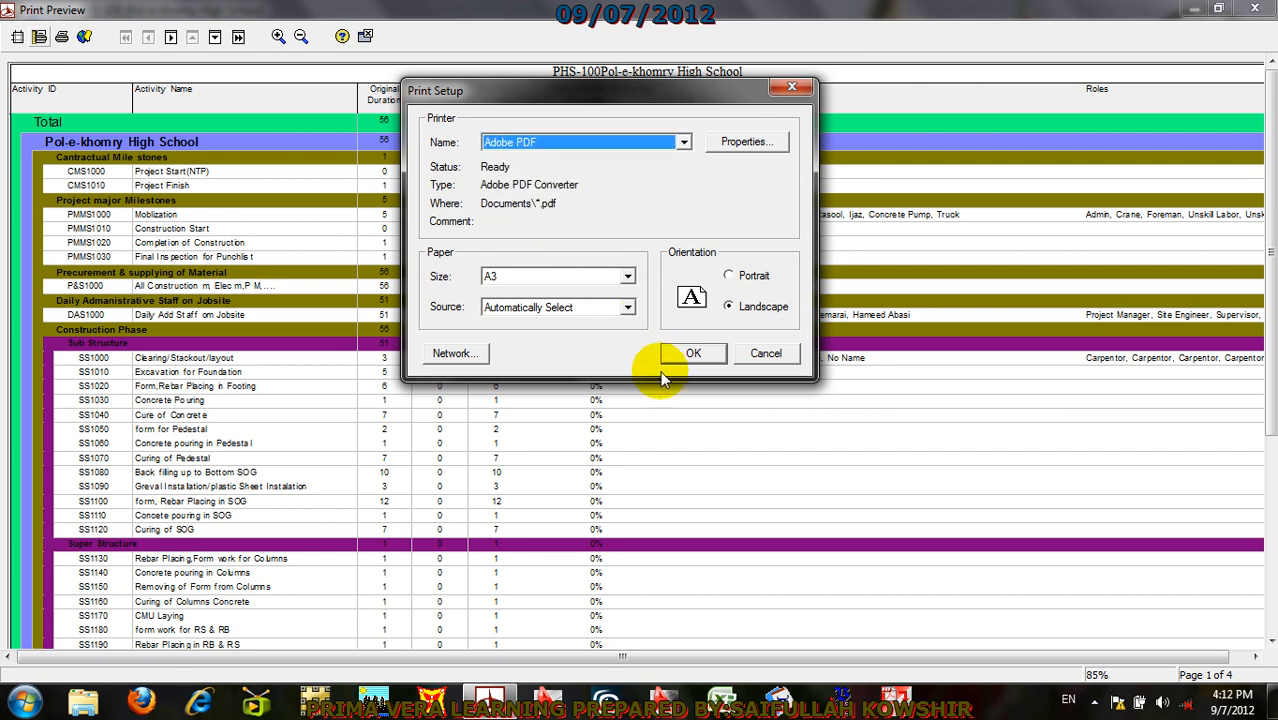
left_click(697, 353)
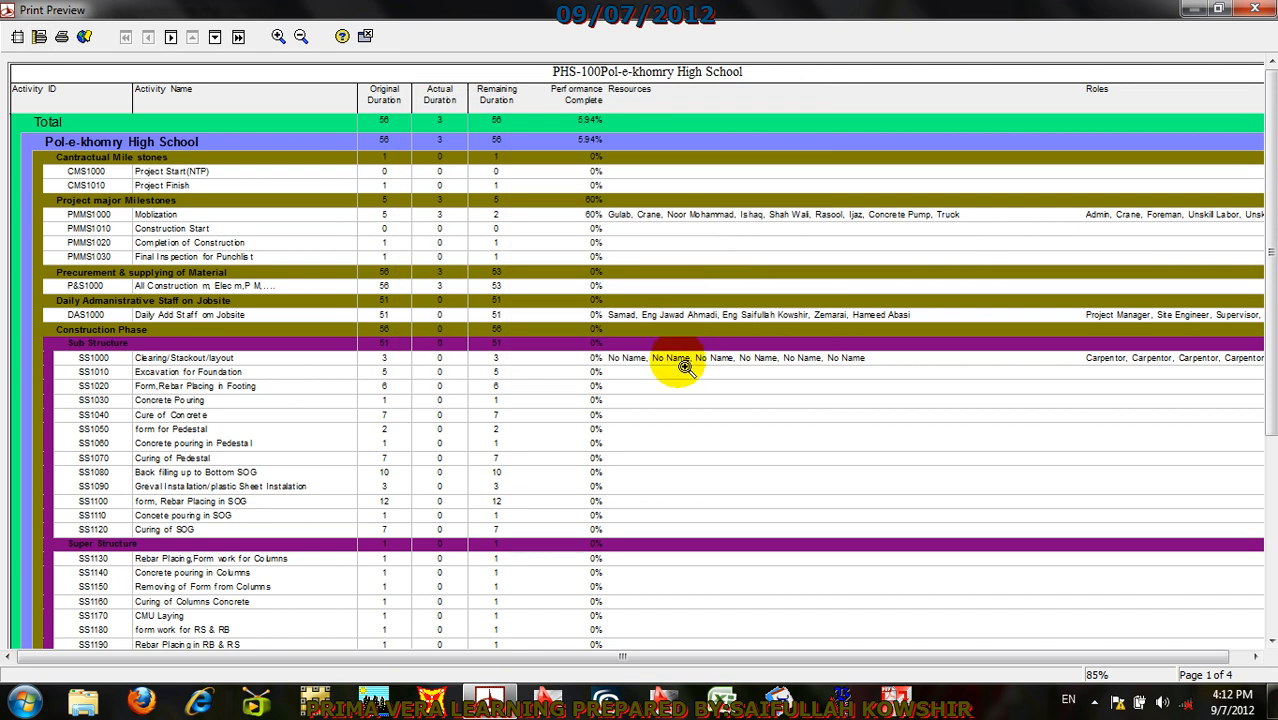
Step: Print all pages of the previewed schedule with the Adobe PDF printer
left_click(65, 42)
left_click(645, 197)
left_click(643, 192)
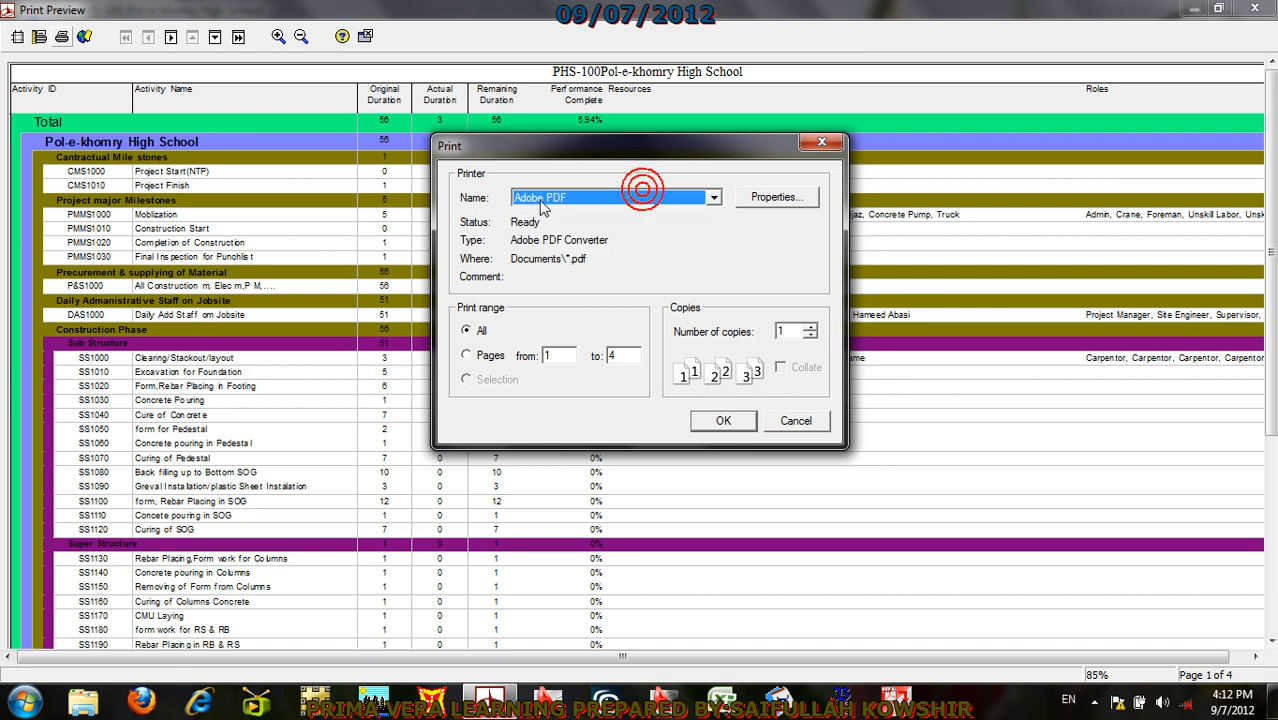
left_click(725, 421)
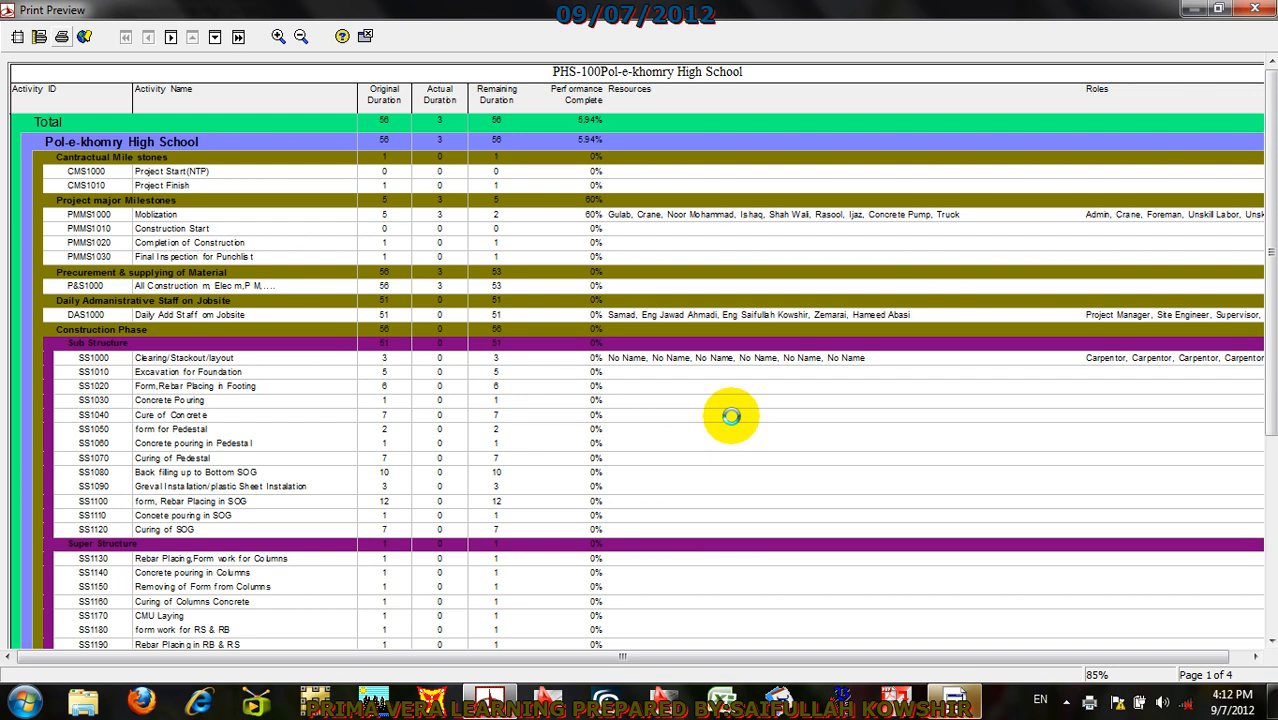
Step: Save the PDF to the Desktop under the name PHS and acknowledge the finished report printout
left_click(965, 696)
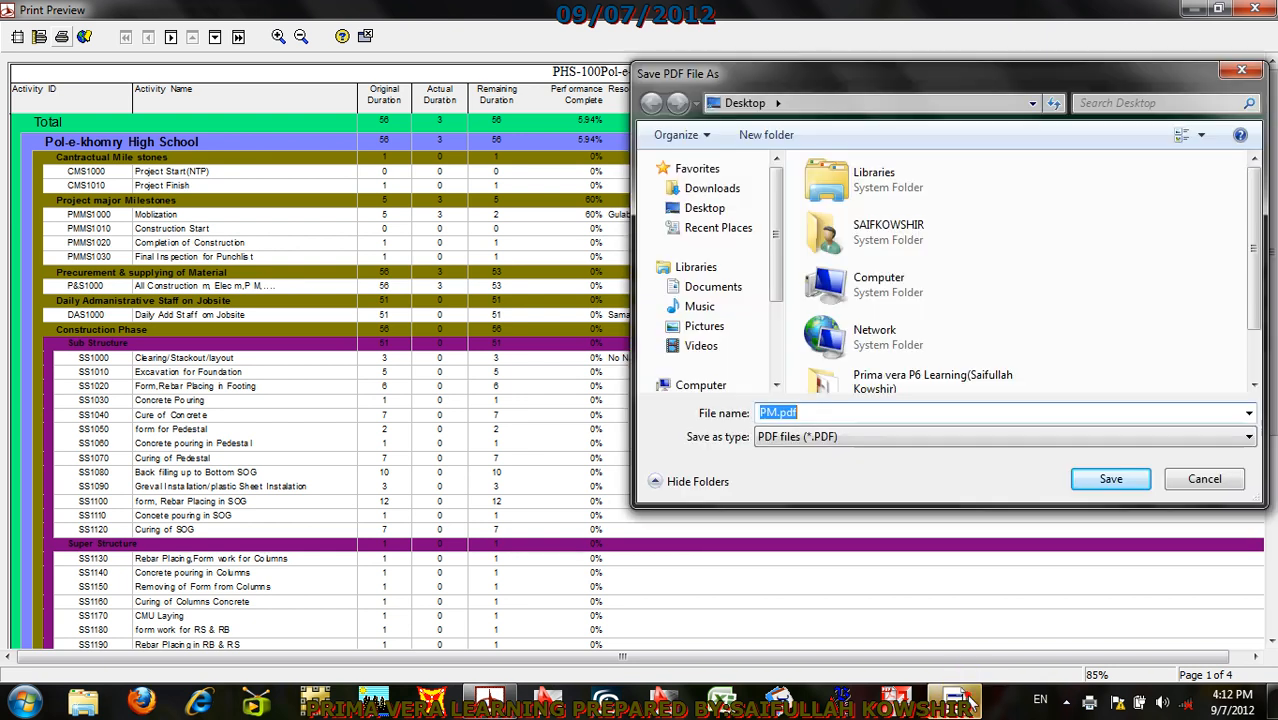
left_click(704, 207)
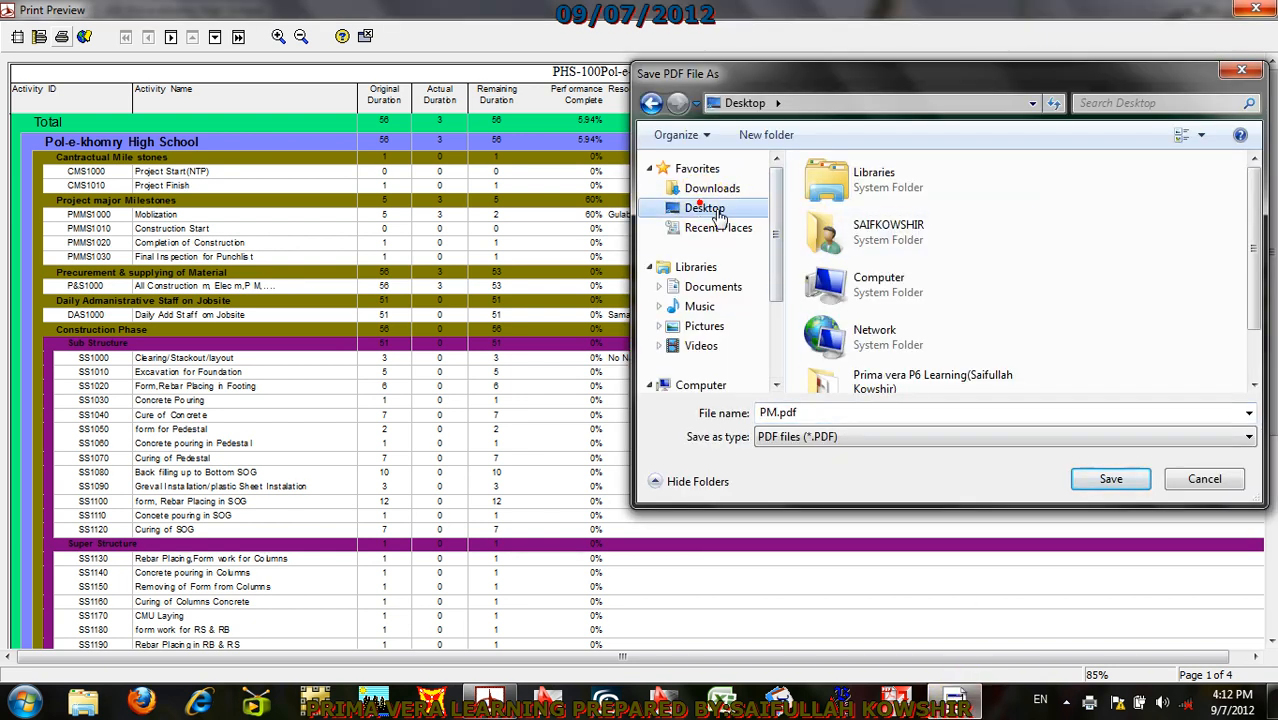
double_click(807, 412)
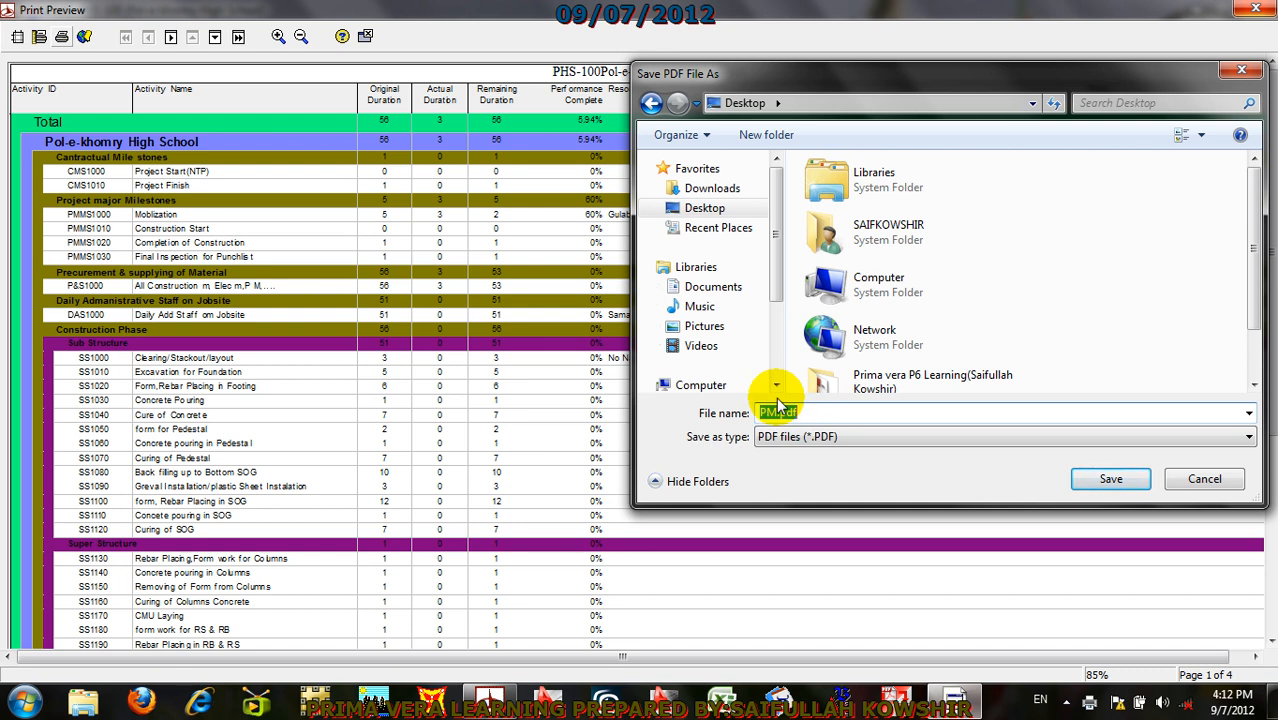
type("PHS")
left_click(1128, 478)
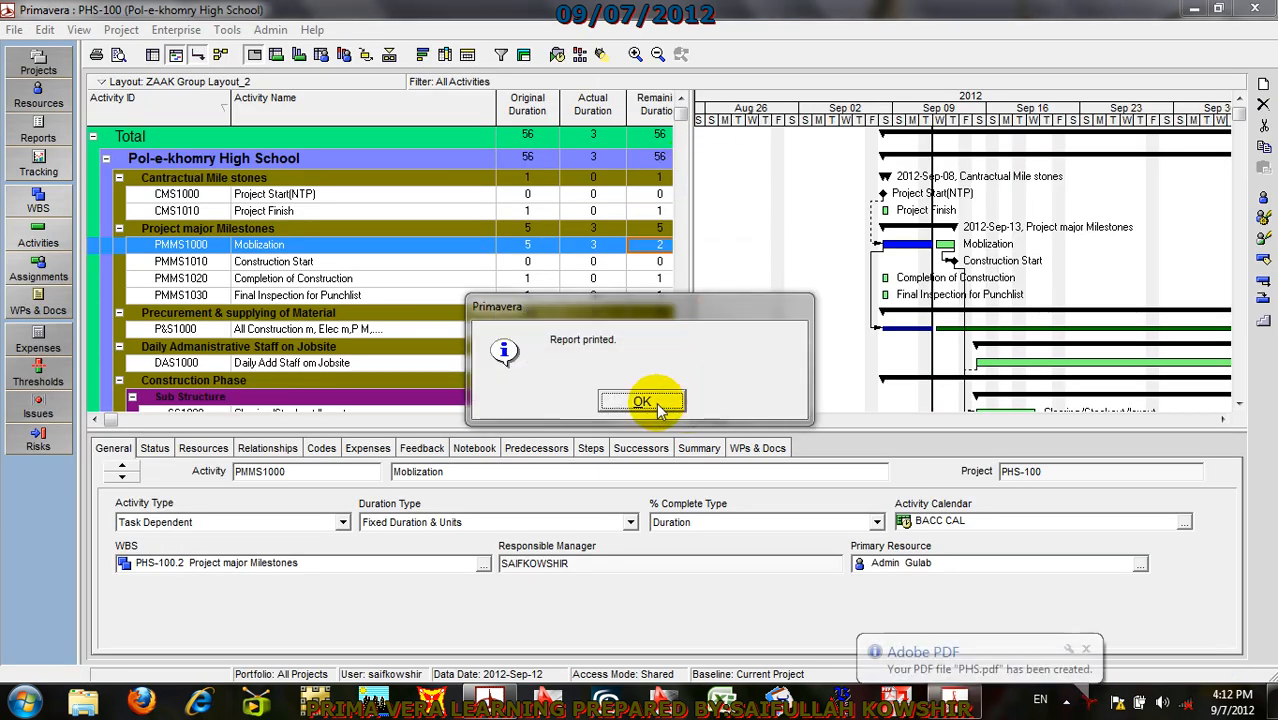
left_click(648, 401)
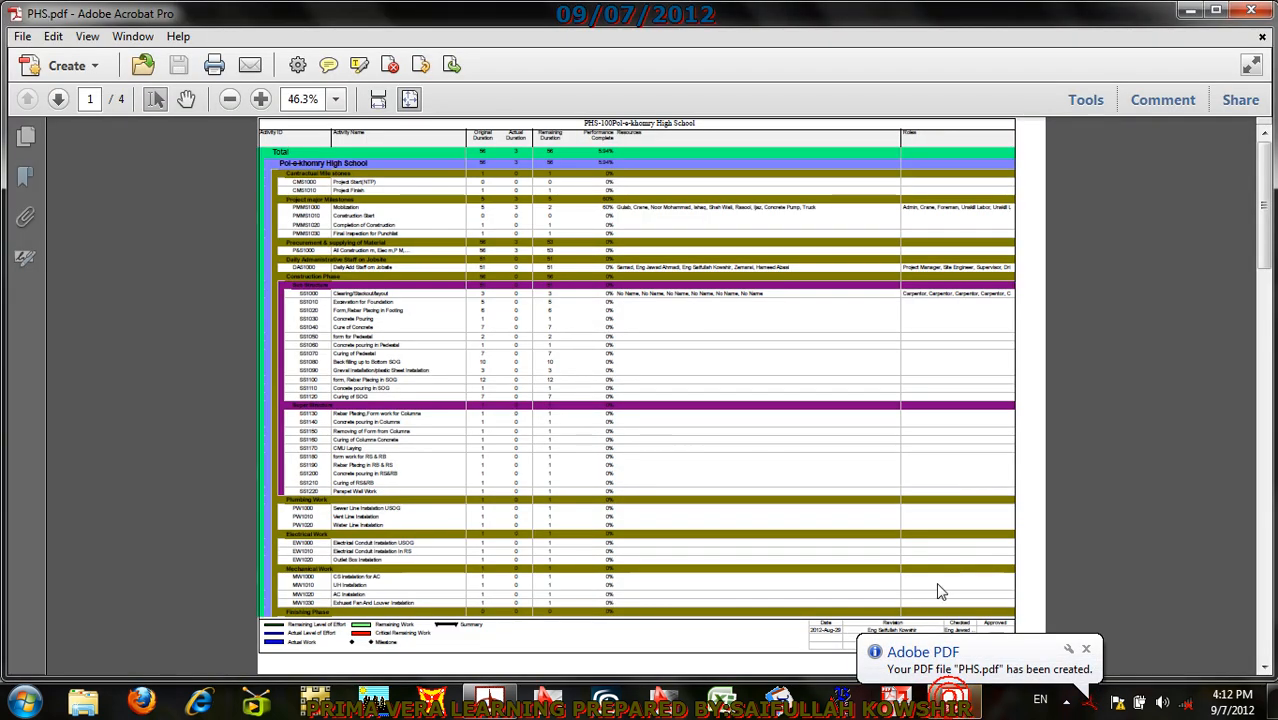
Step: View PHS.pdf at 100% and examine the activity columns, legend, revision block and last page
left_click(338, 100)
left_click(367, 206)
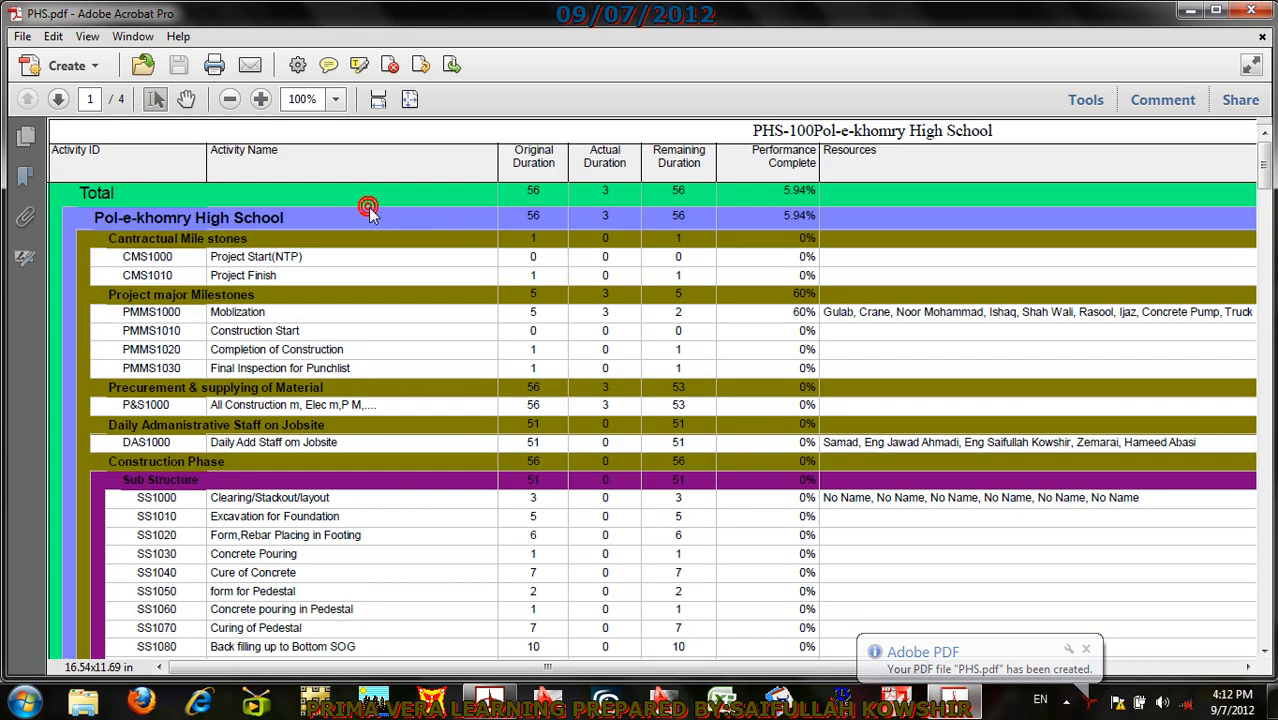
scroll(745, 215, "down", 10)
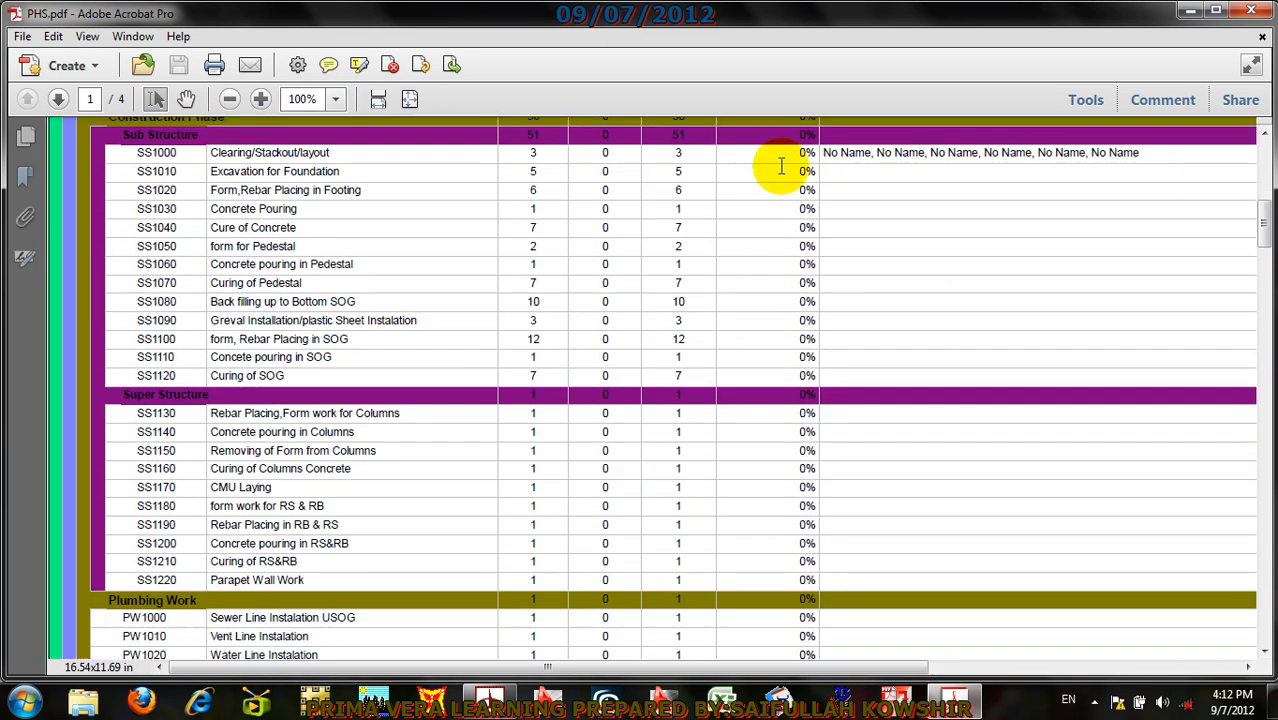
scroll(795, 168, "down", 3)
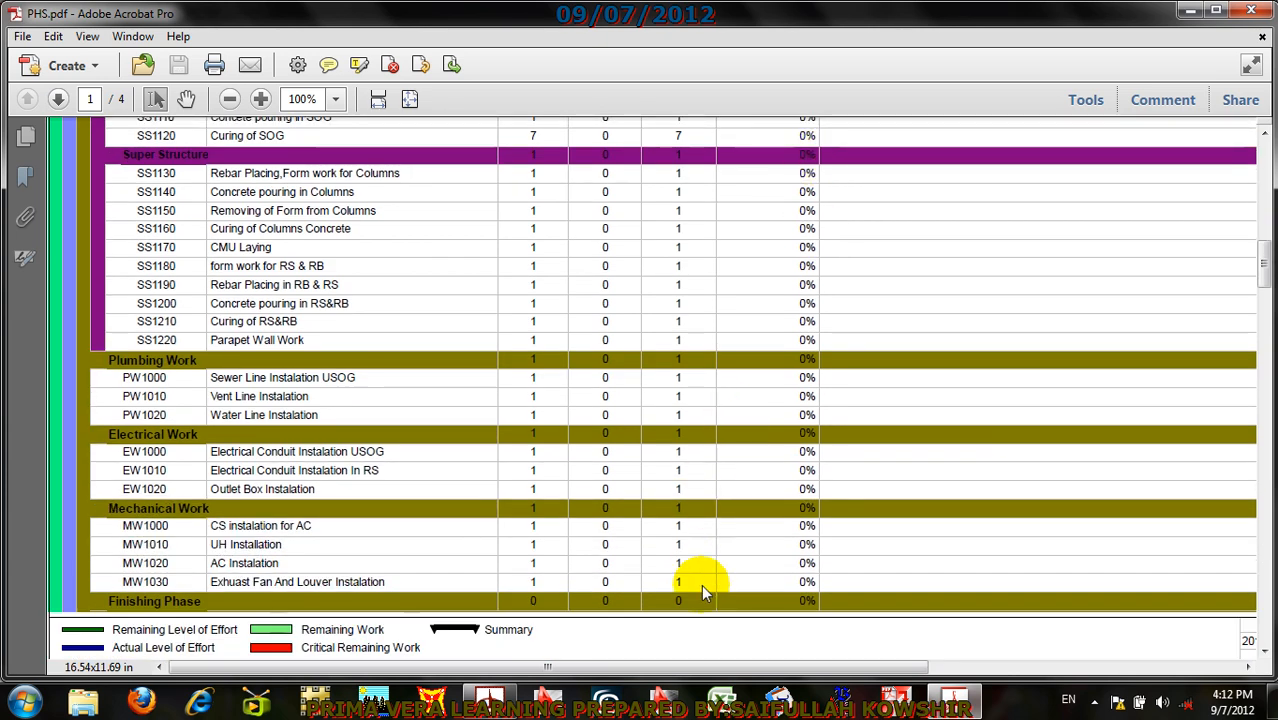
left_click_drag(668, 668, 1121, 640)
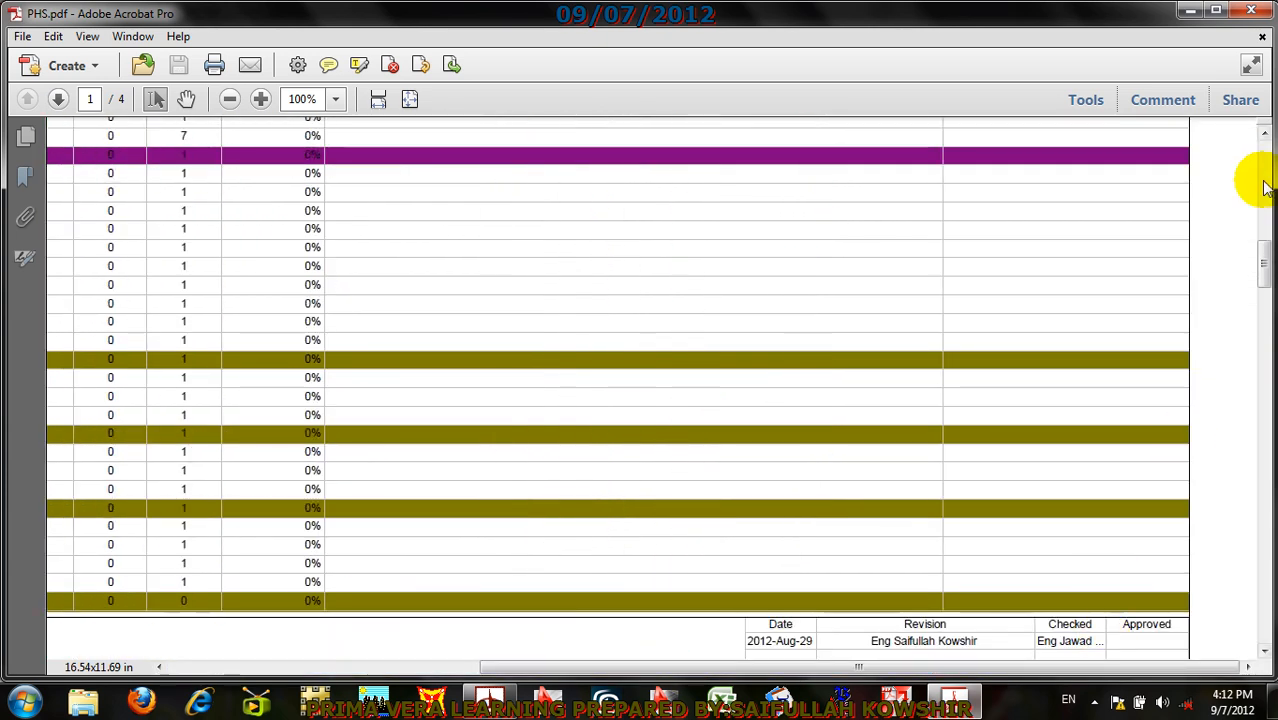
left_click_drag(1265, 268, 1250, 568)
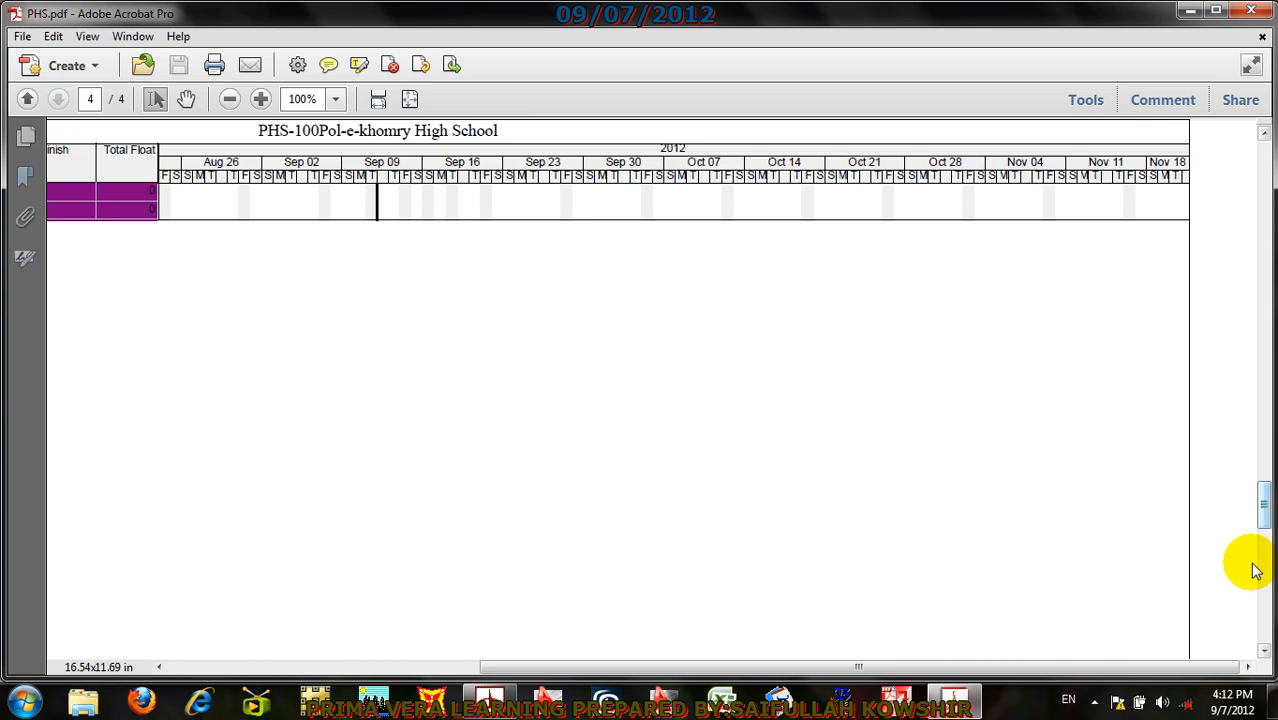
left_click_drag(1265, 510, 1247, 271)
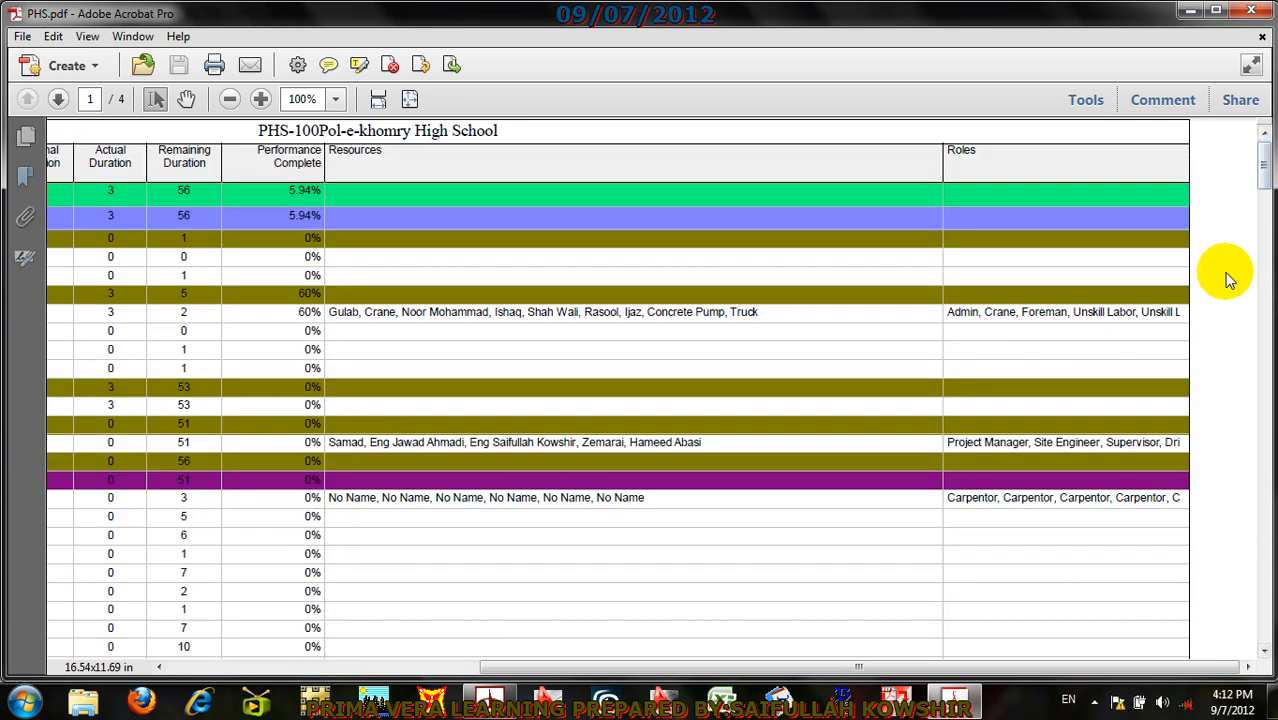
left_click_drag(1265, 172, 1248, 267)
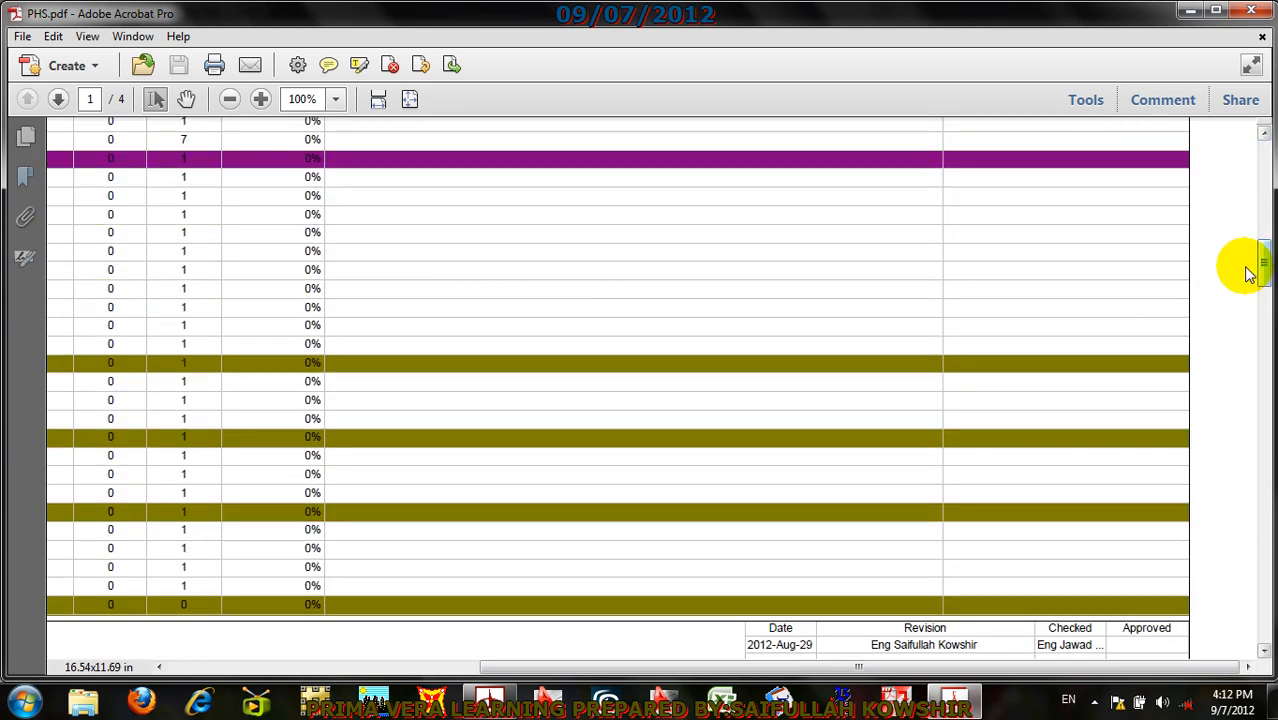
Step: Examine the Gantt chart bars and relationship lines on page 2 of the PDF
scroll(412, 530, "down", 6)
scroll(408, 510, "down", 5)
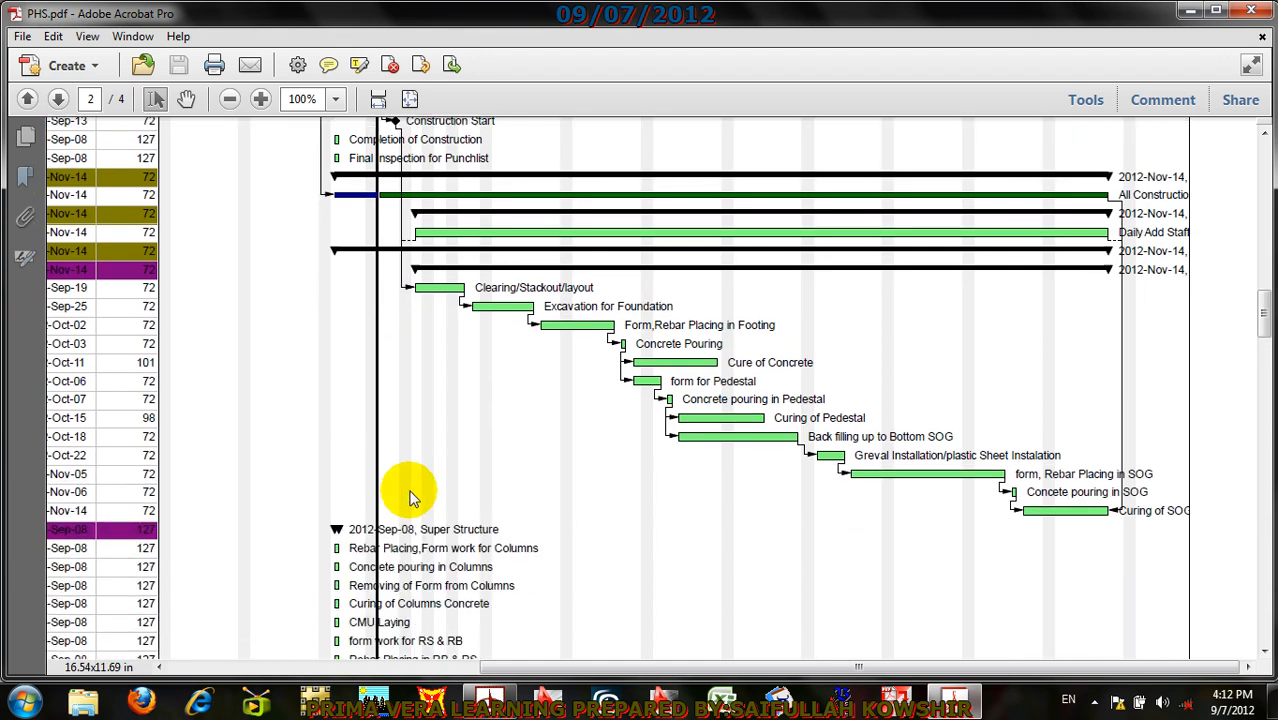
scroll(1090, 205, "down", 7)
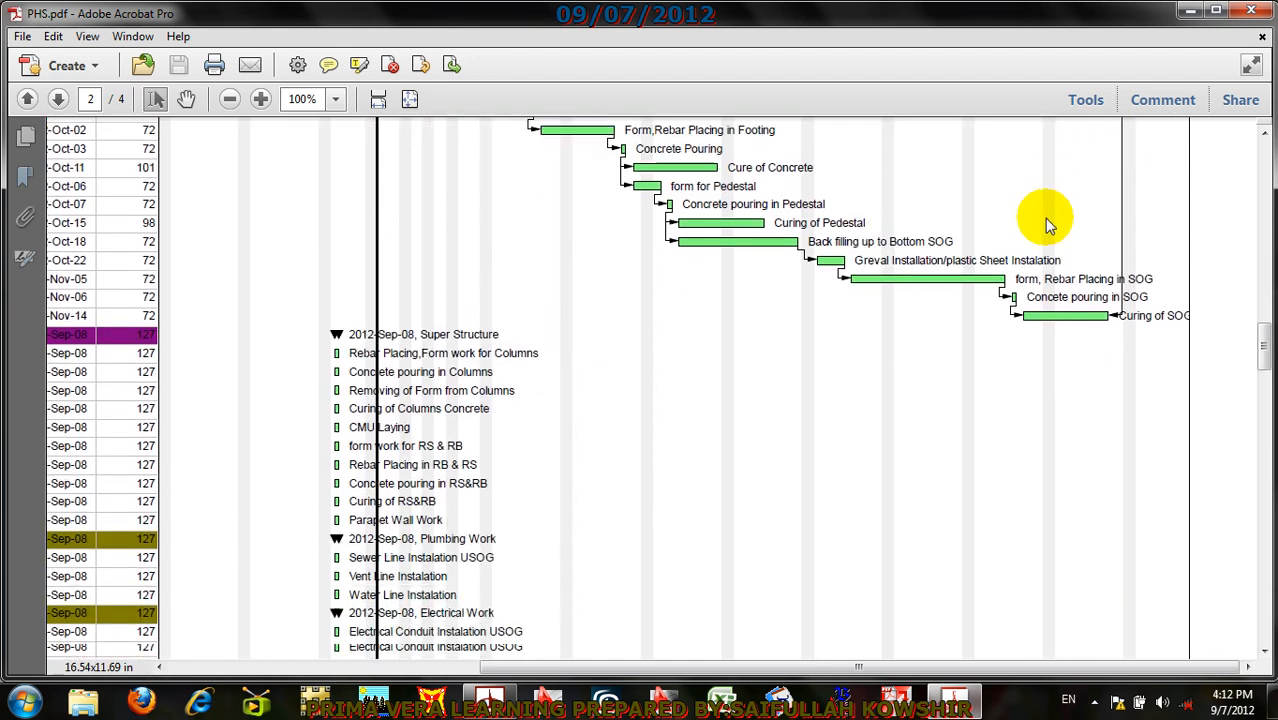
scroll(1022, 240, "down", 5)
scroll(1021, 234, "up", 11)
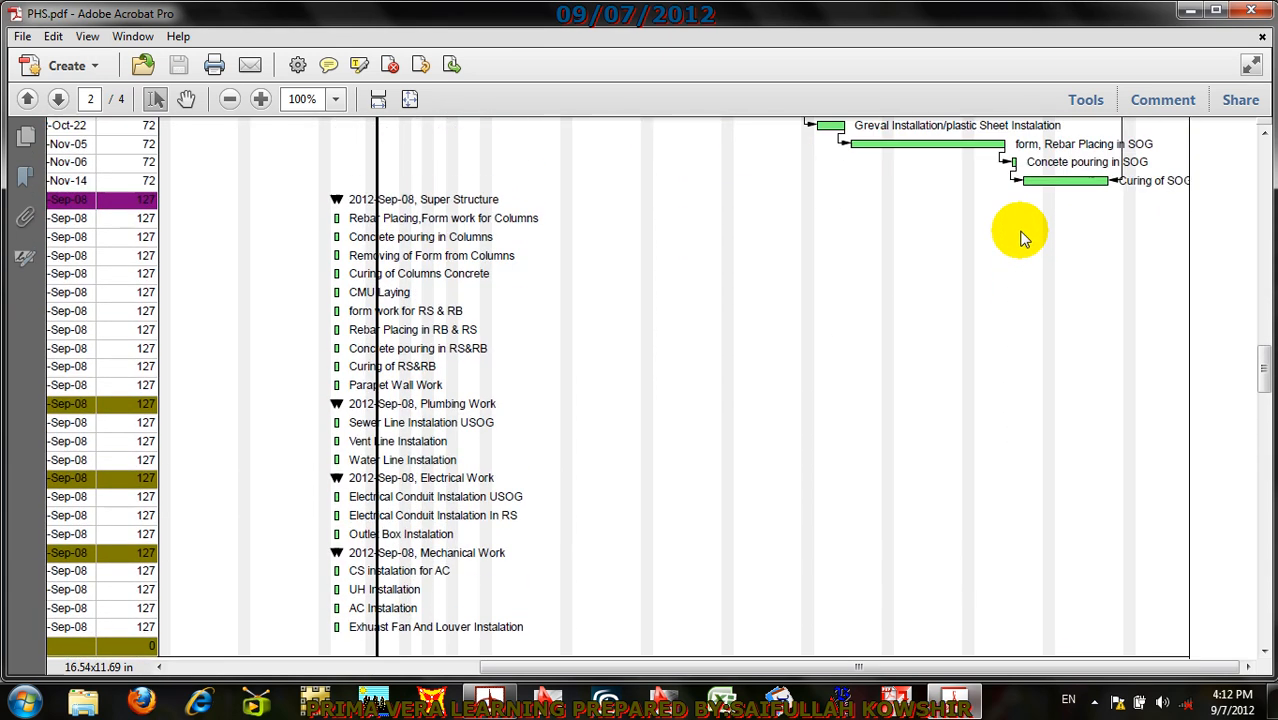
scroll(1013, 216, "up", 3)
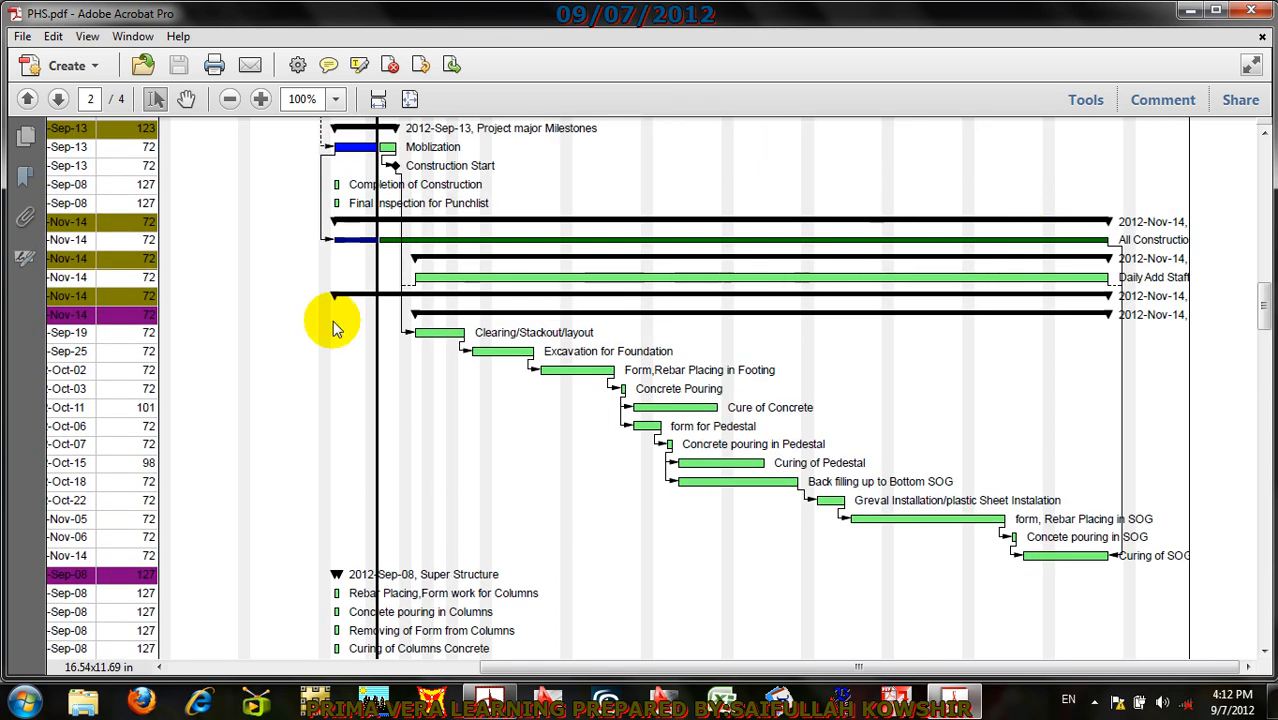
scroll(200, 314, "up", 15)
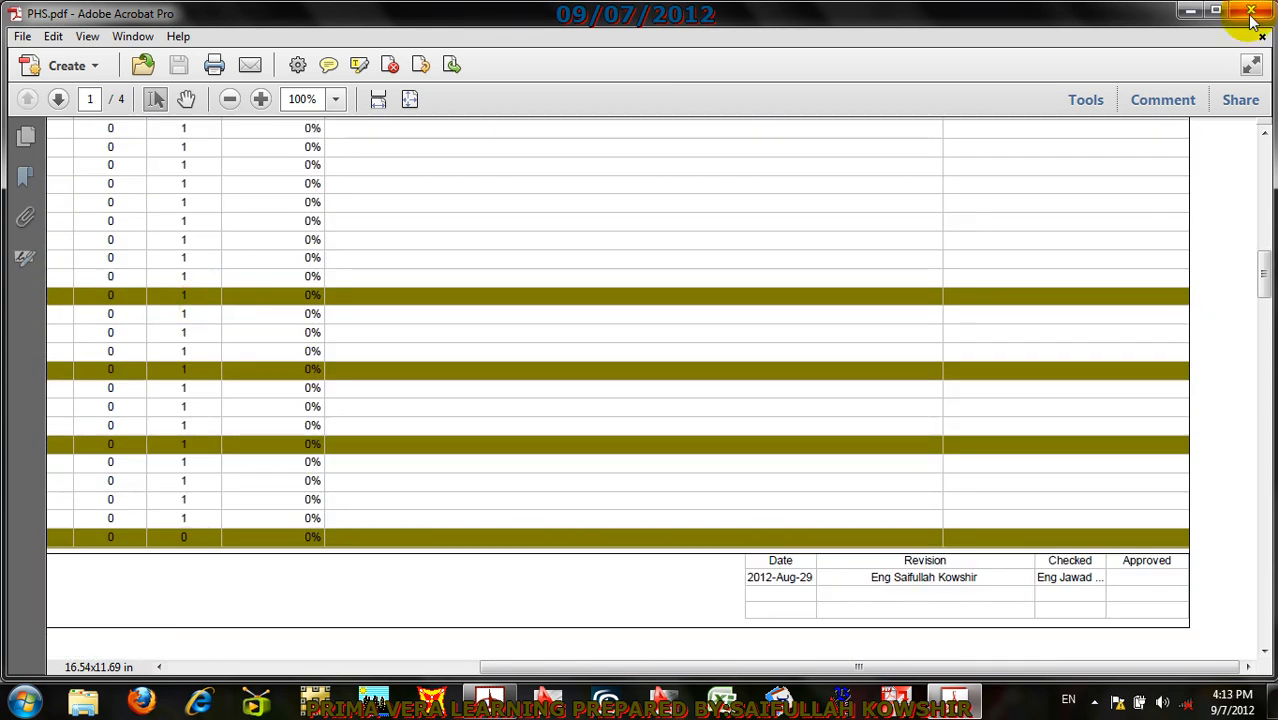
Step: Close PHS.pdf, return to Primavera and close its print preview
left_click(1251, 14)
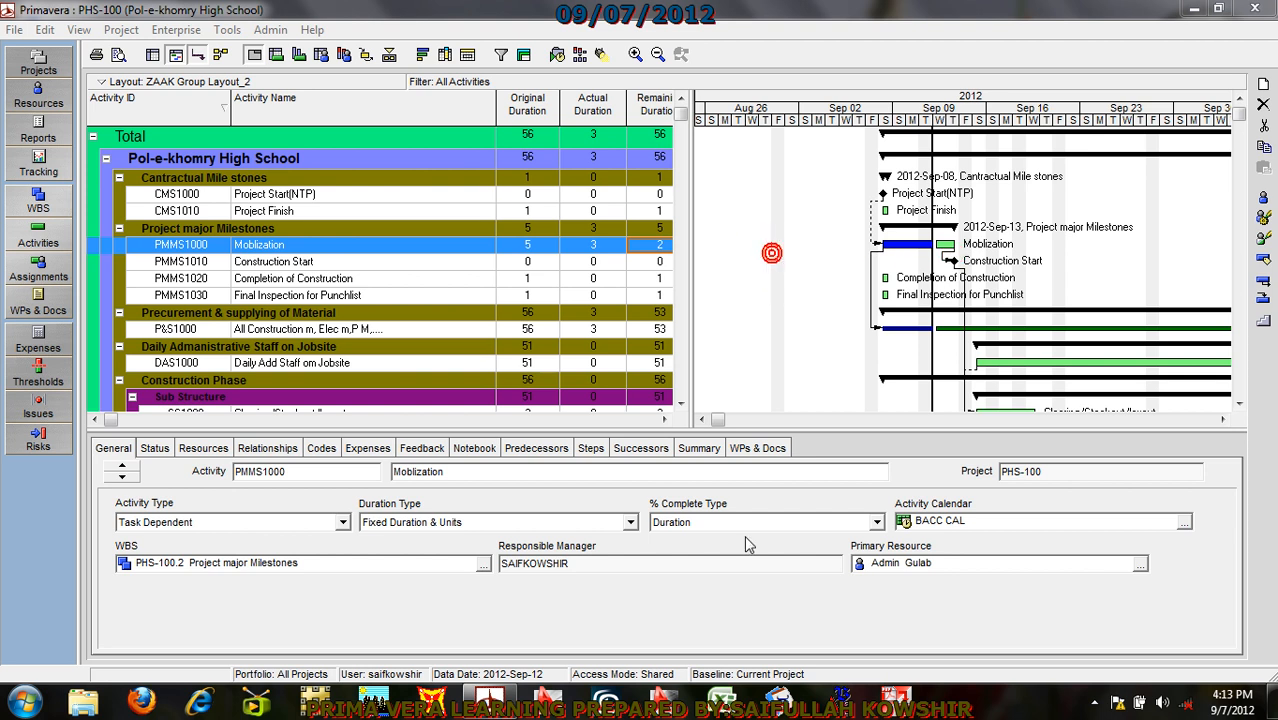
left_click(487, 694)
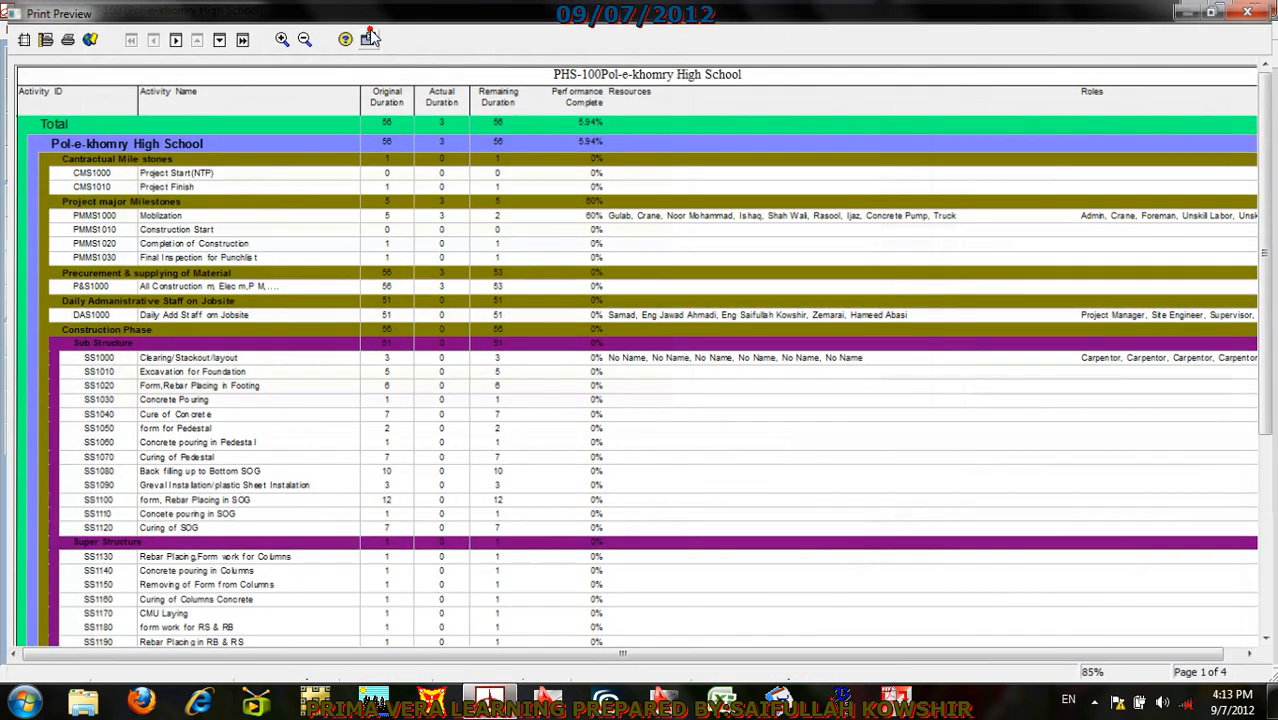
left_click(366, 36)
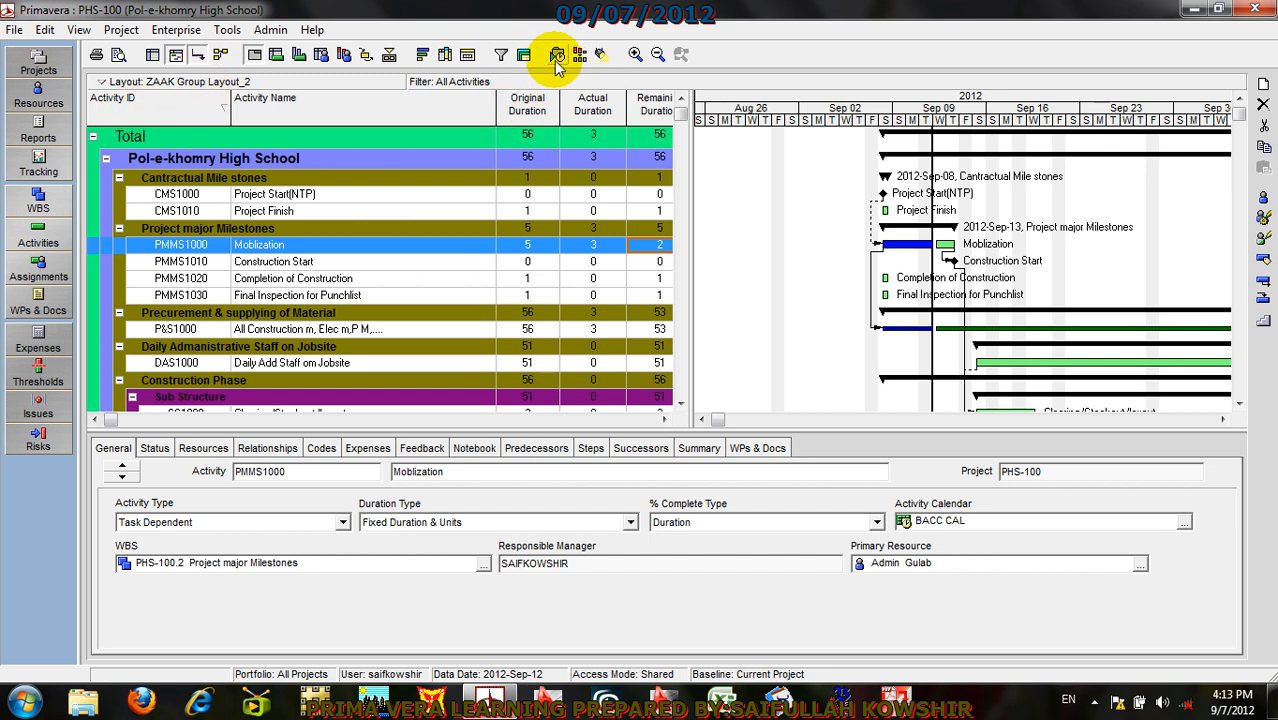
Step: Turn on display of the Primary Baseline bar in the Gantt chart's bar settings, apply and accept
right_click(740, 173)
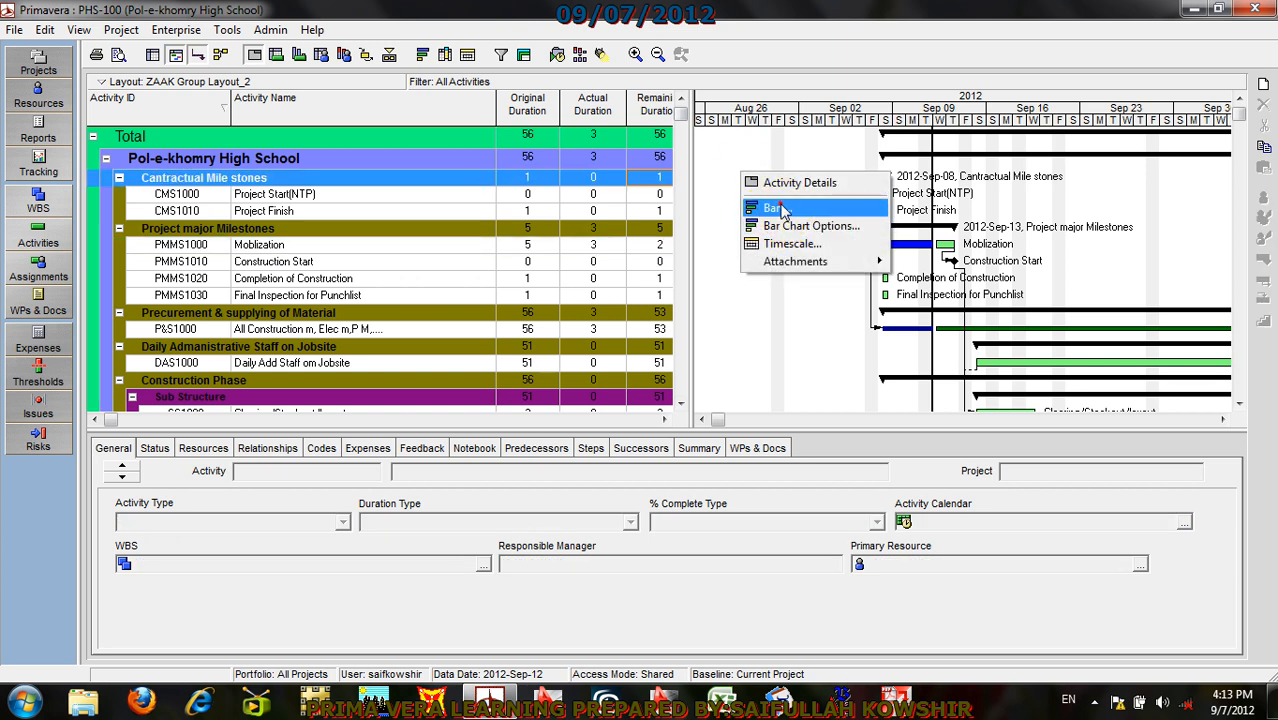
left_click(777, 208)
left_click(835, 251)
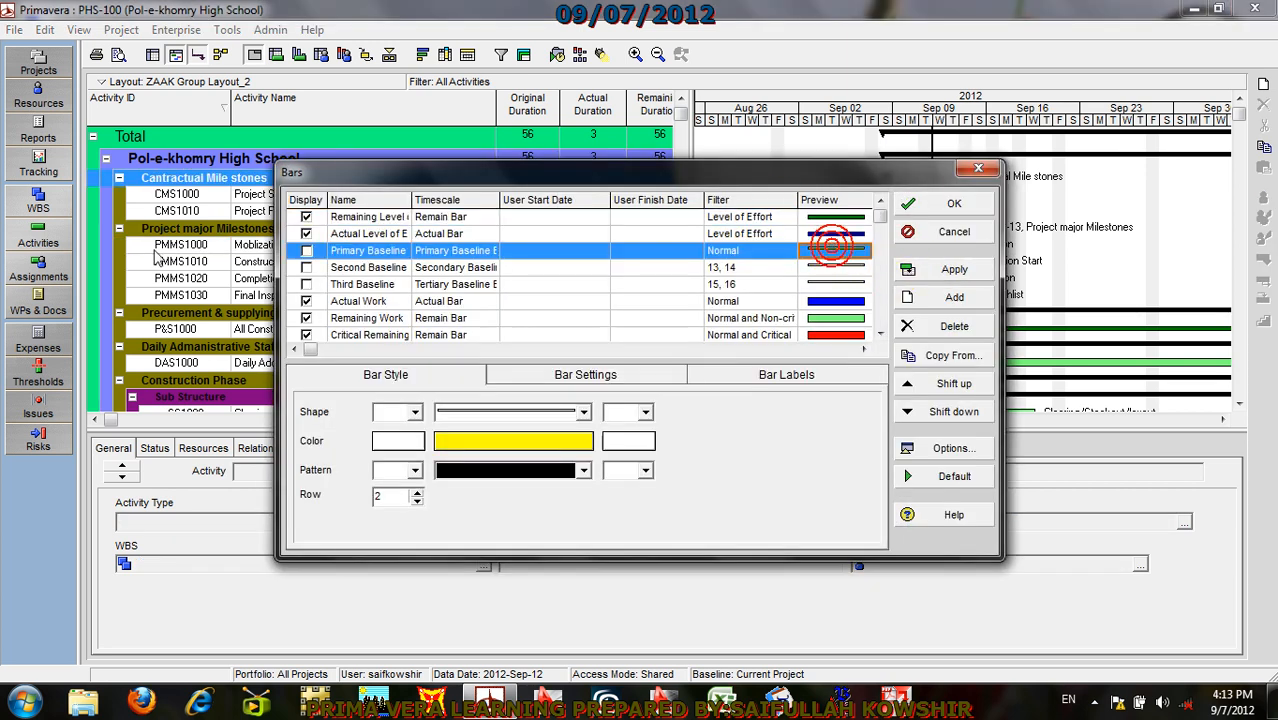
left_click(307, 251)
left_click(938, 269)
left_click(950, 205)
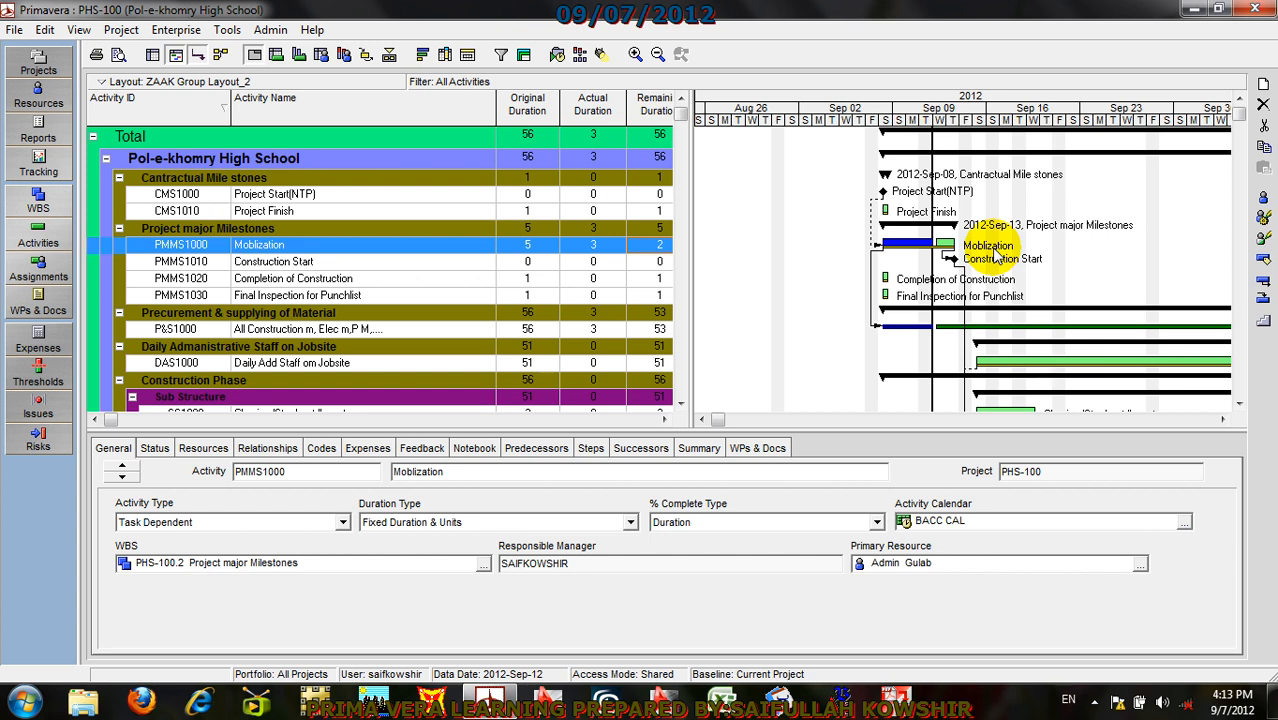
Step: Add a baseline to the PHS-100 project by saving a copy of the current project
left_click(121, 29)
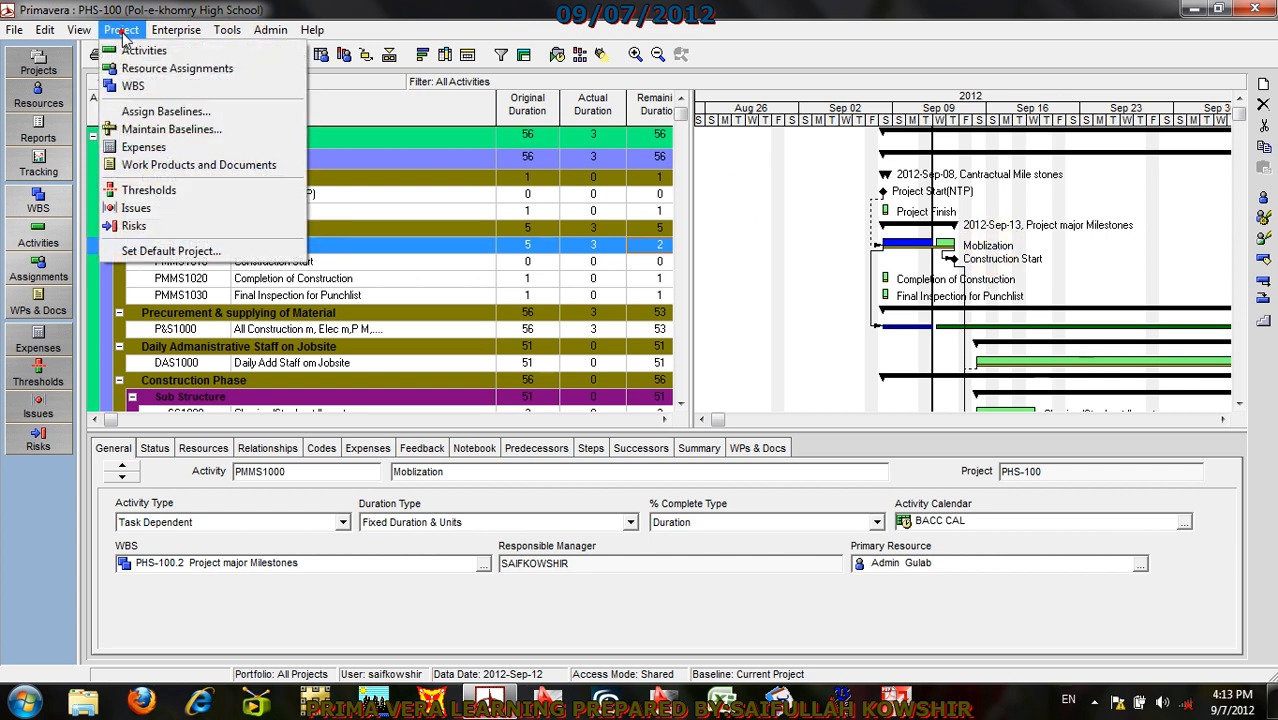
left_click(175, 130)
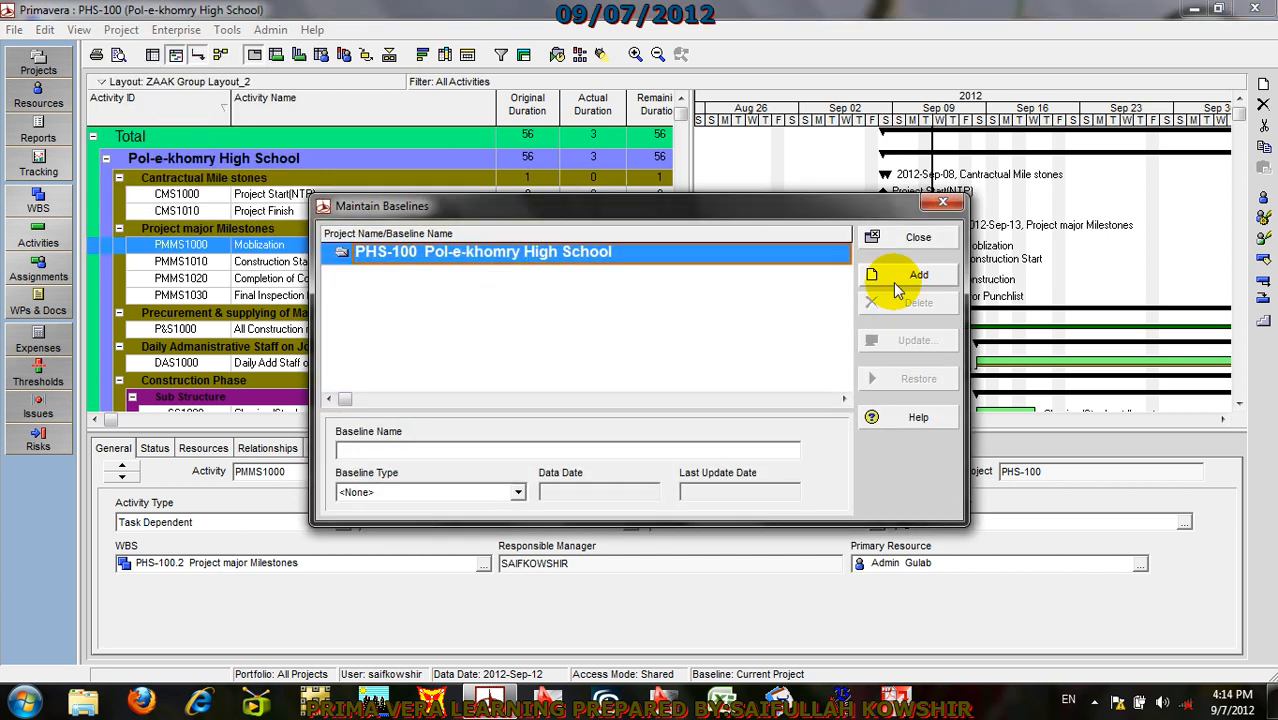
left_click(915, 276)
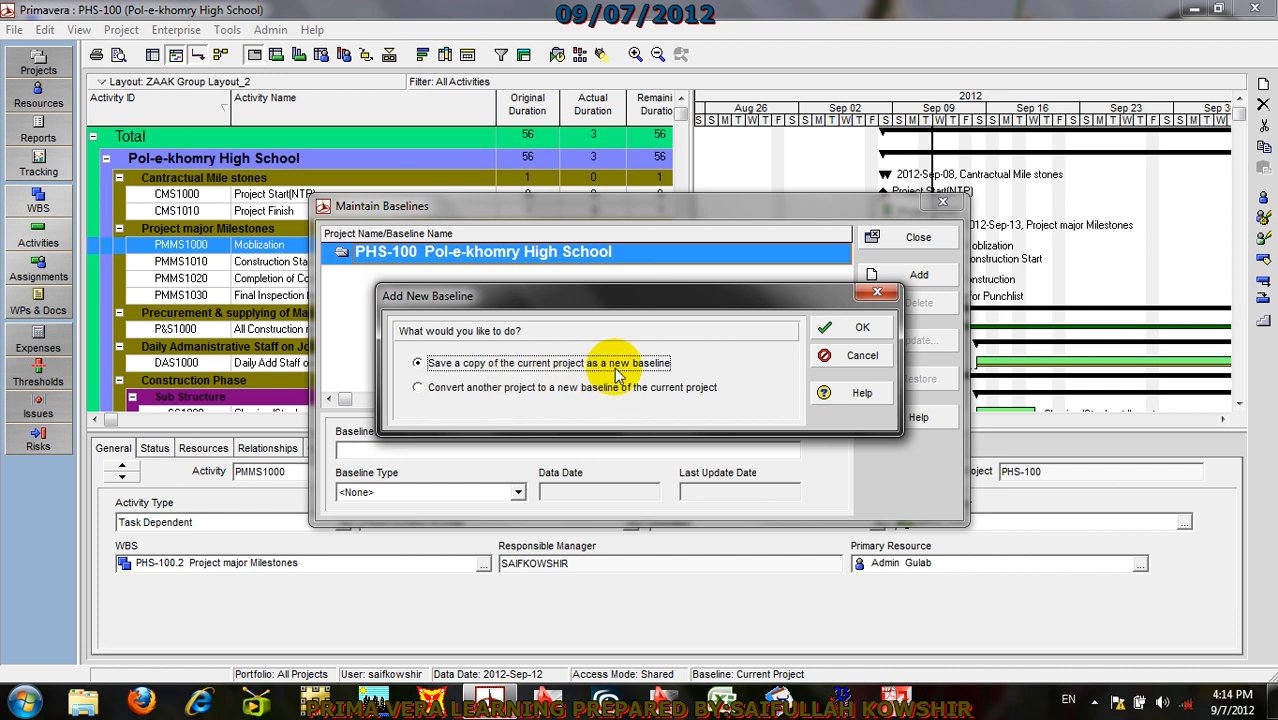
left_click(860, 327)
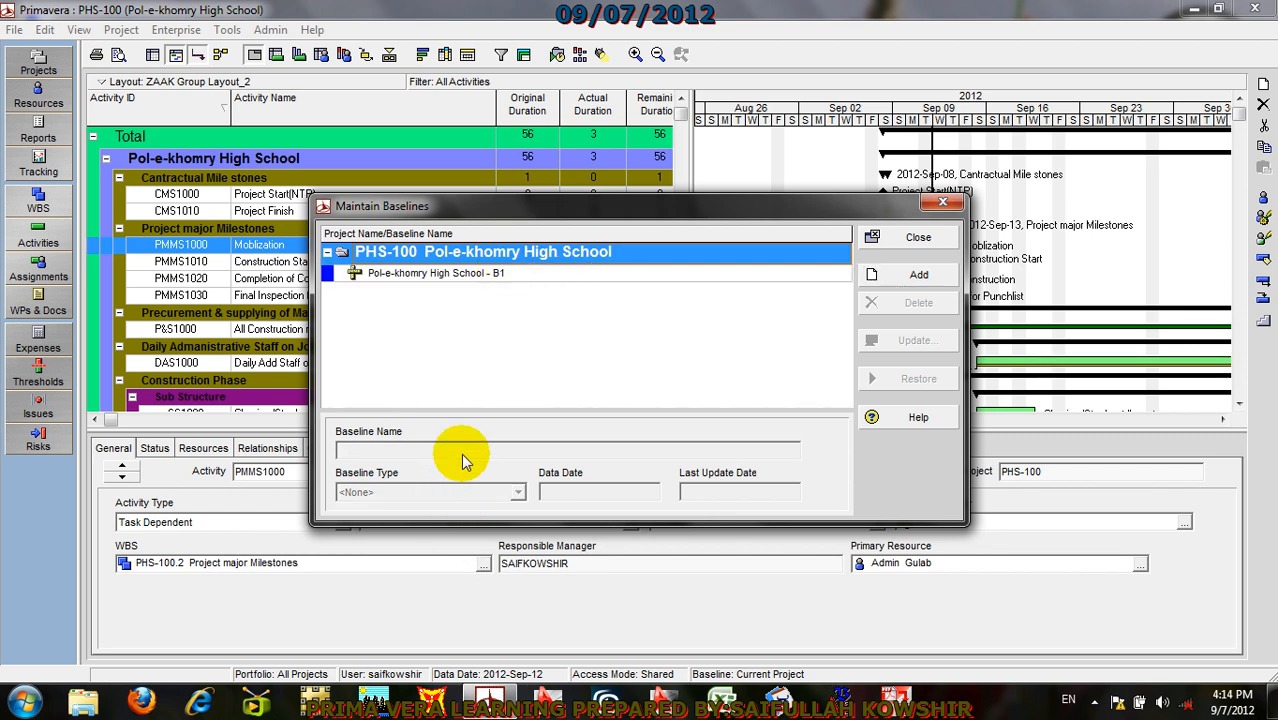
Step: Look through the baseline types available for the Pol-e-khomry High School - B1 baseline and close baseline maintenance
left_click(504, 278)
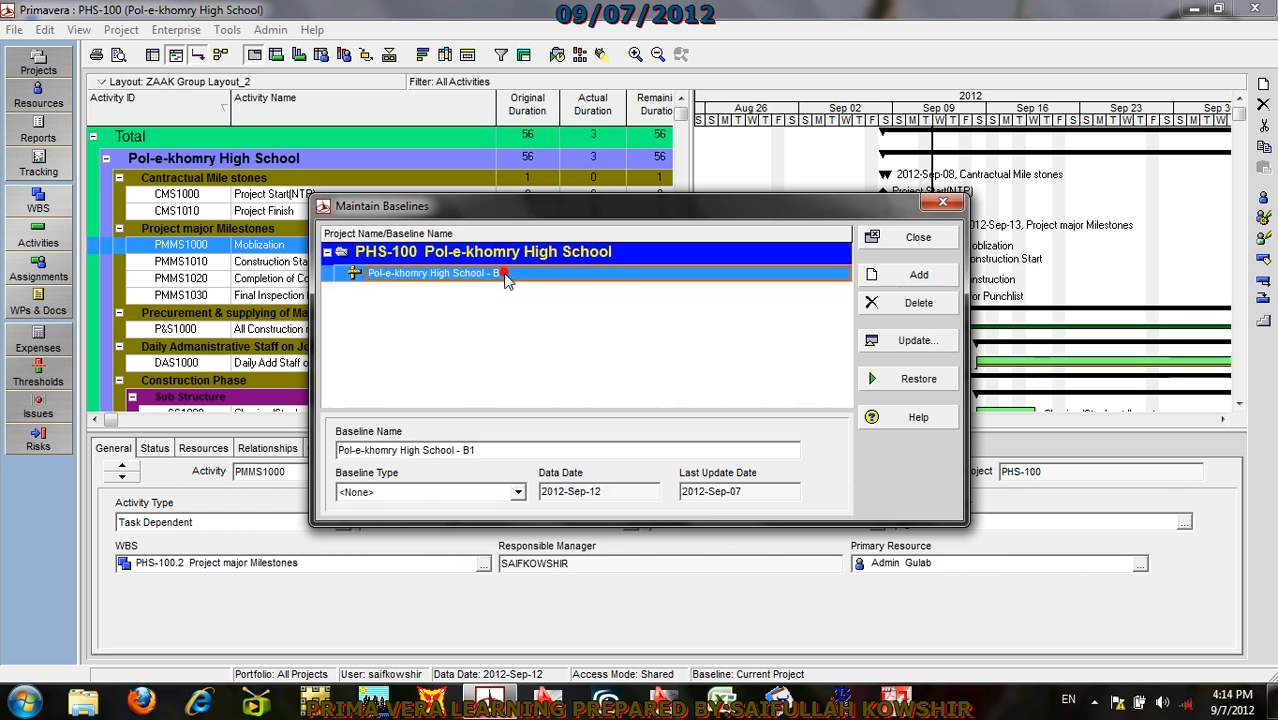
left_click(512, 490)
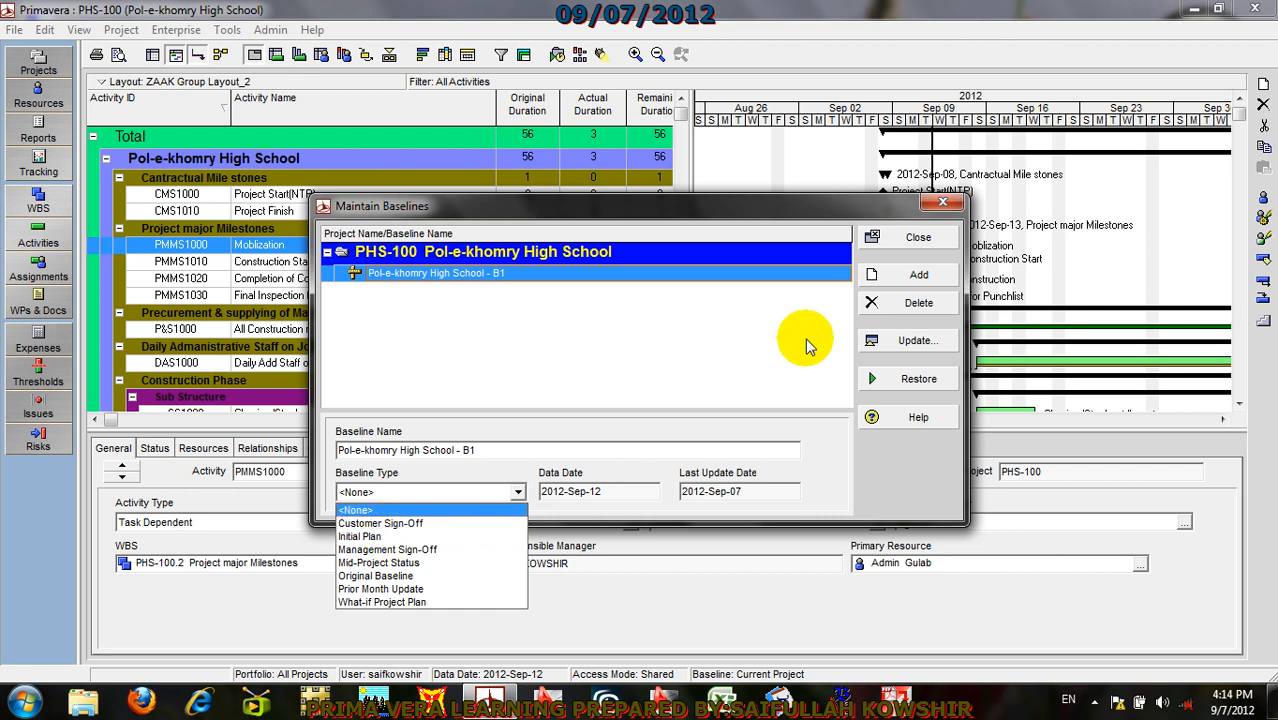
left_click(918, 238)
Step: Try to add a new baseline type named Original Baseline in the admin categories
left_click(270, 29)
left_click(320, 113)
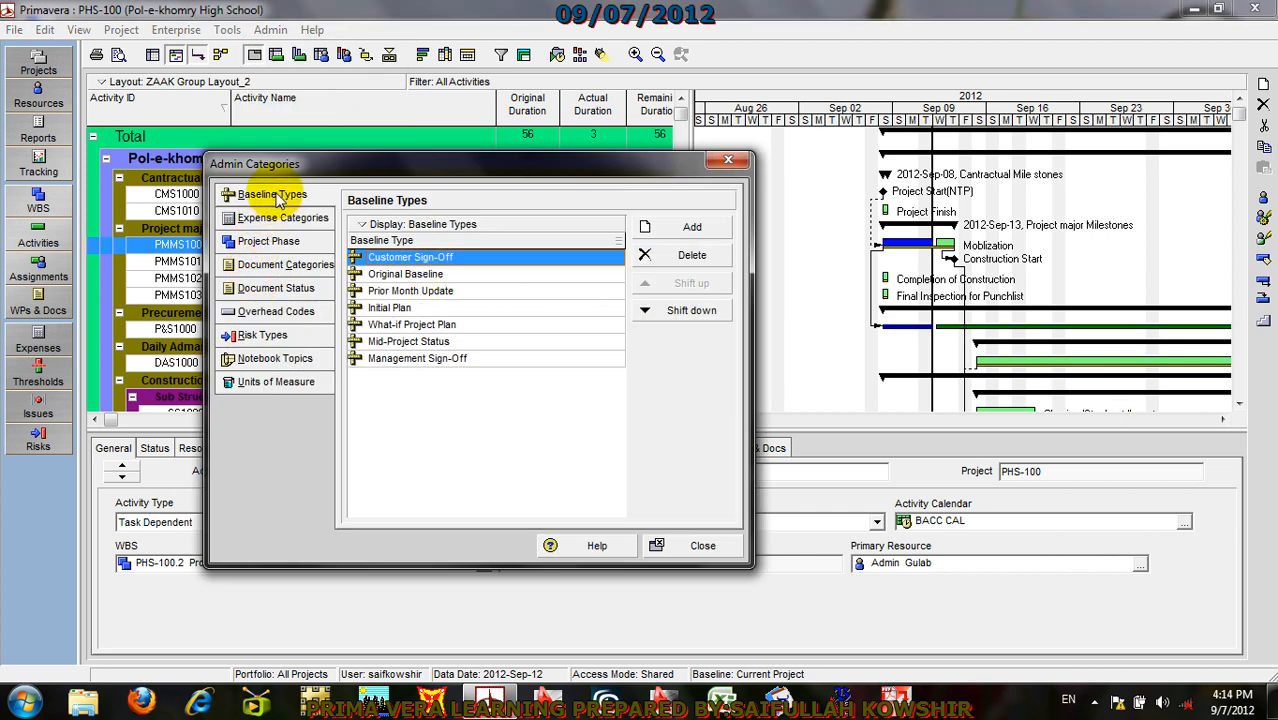
left_click(680, 227)
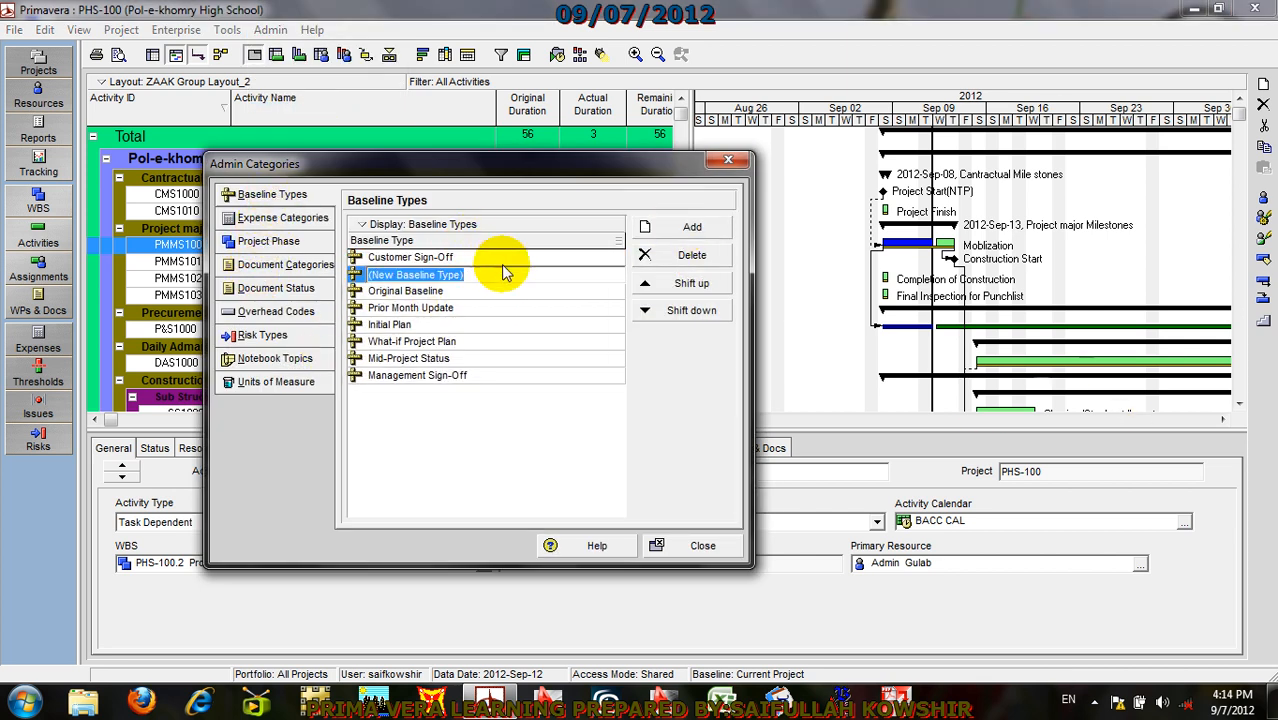
type("Original Baseline")
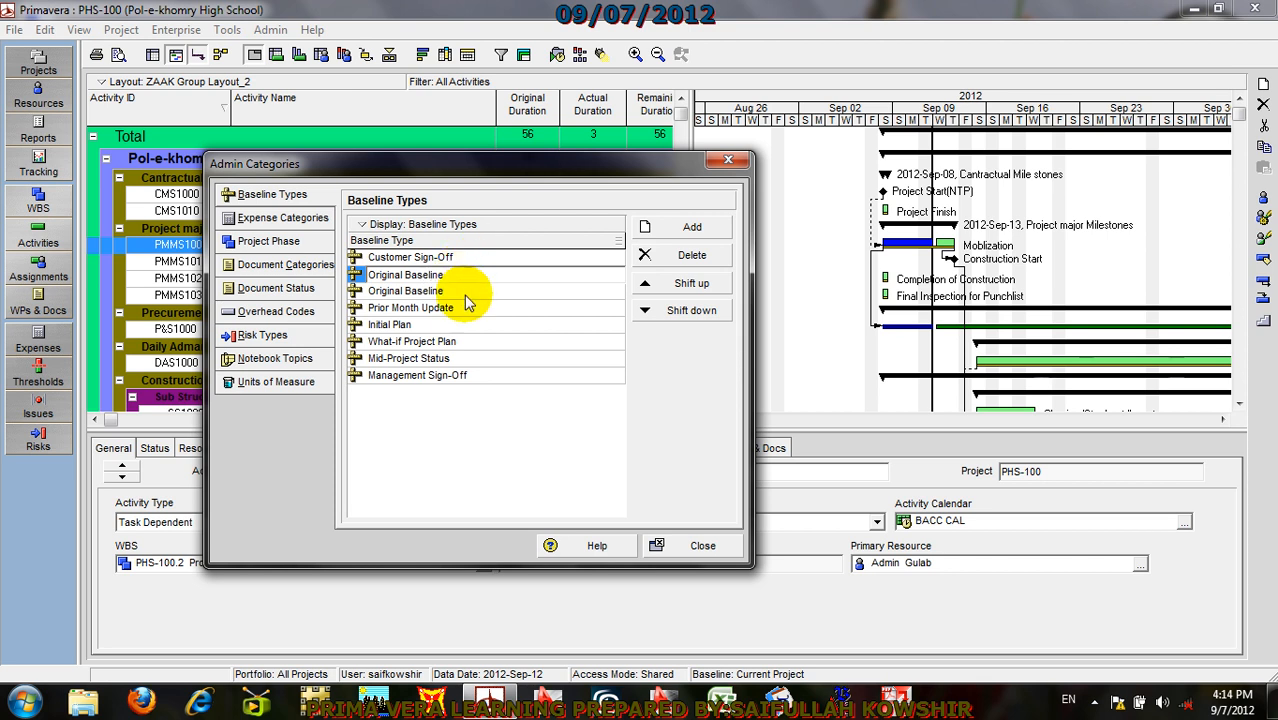
left_click(428, 291)
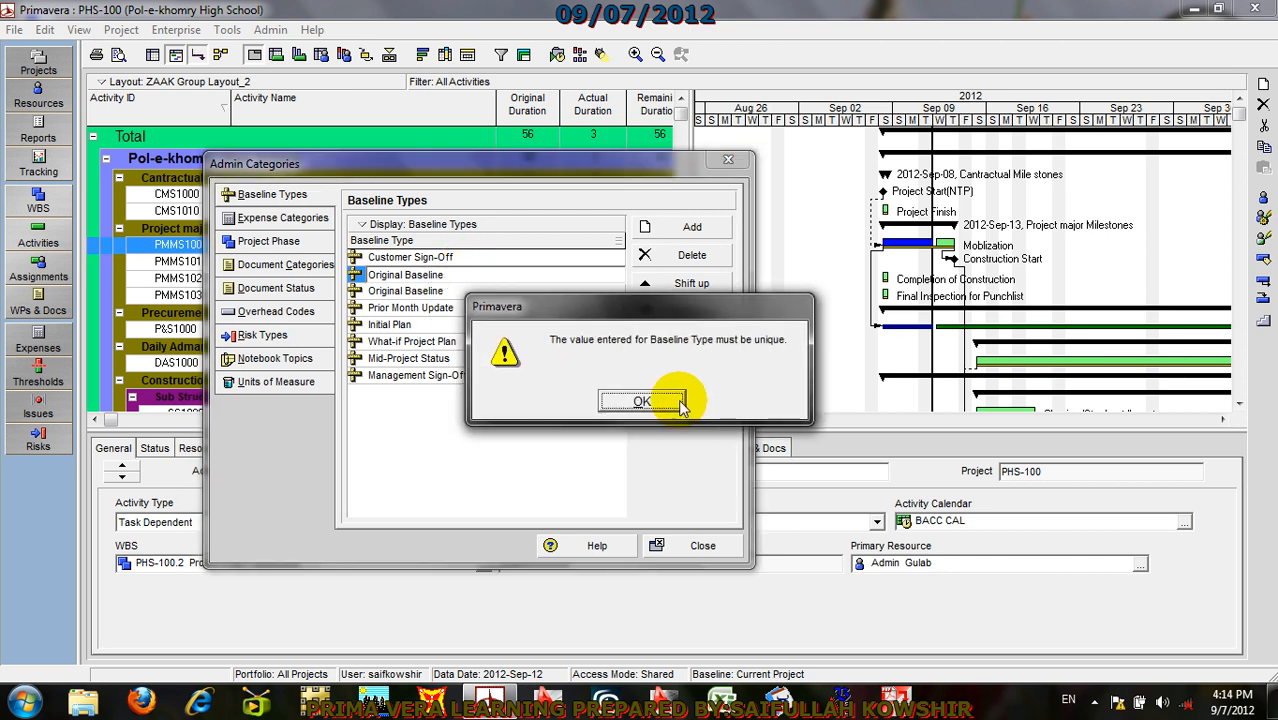
left_click(641, 401)
Step: Delete the newly added duplicate Original Baseline type and close the admin categories
left_click(447, 276)
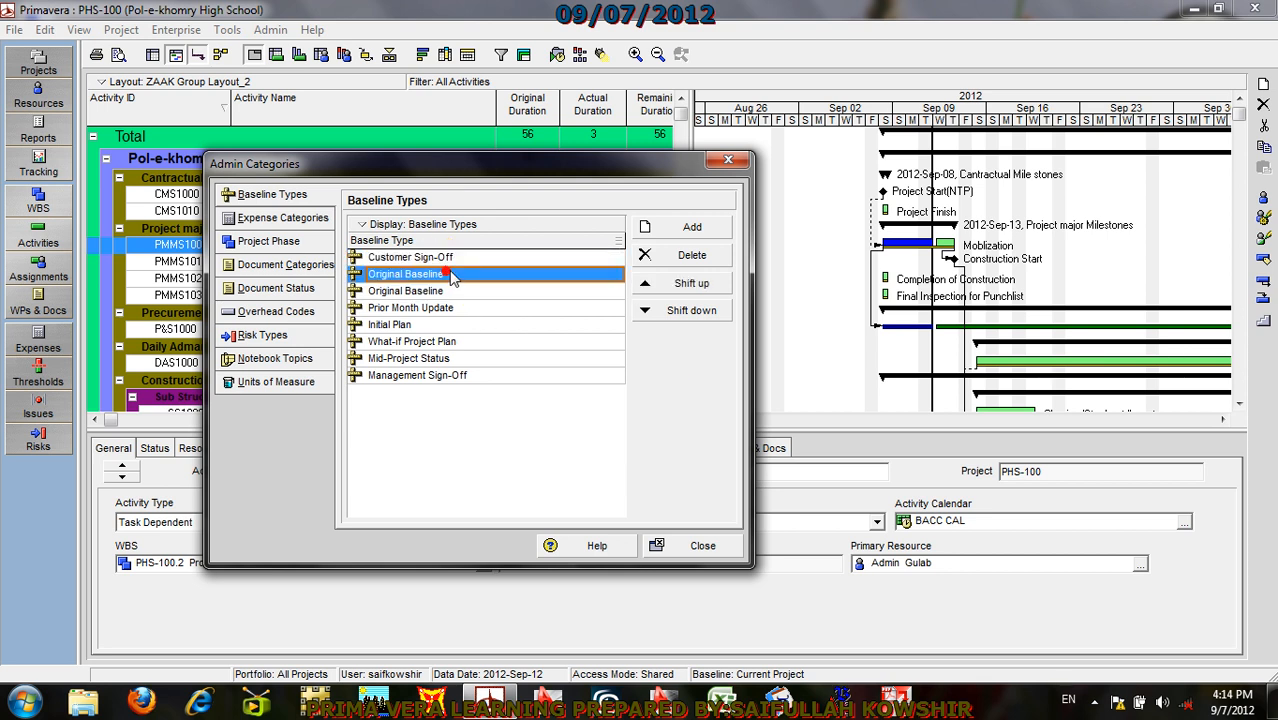
left_click(682, 250)
left_click(595, 402)
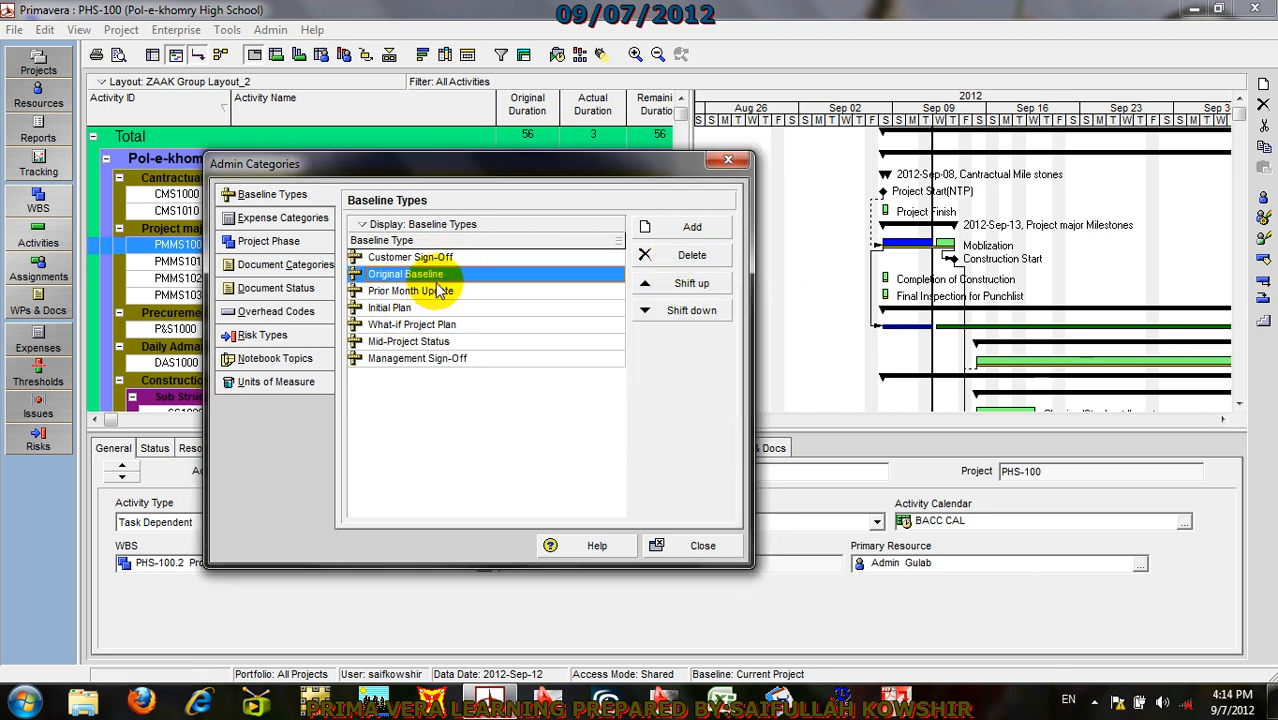
left_click(670, 546)
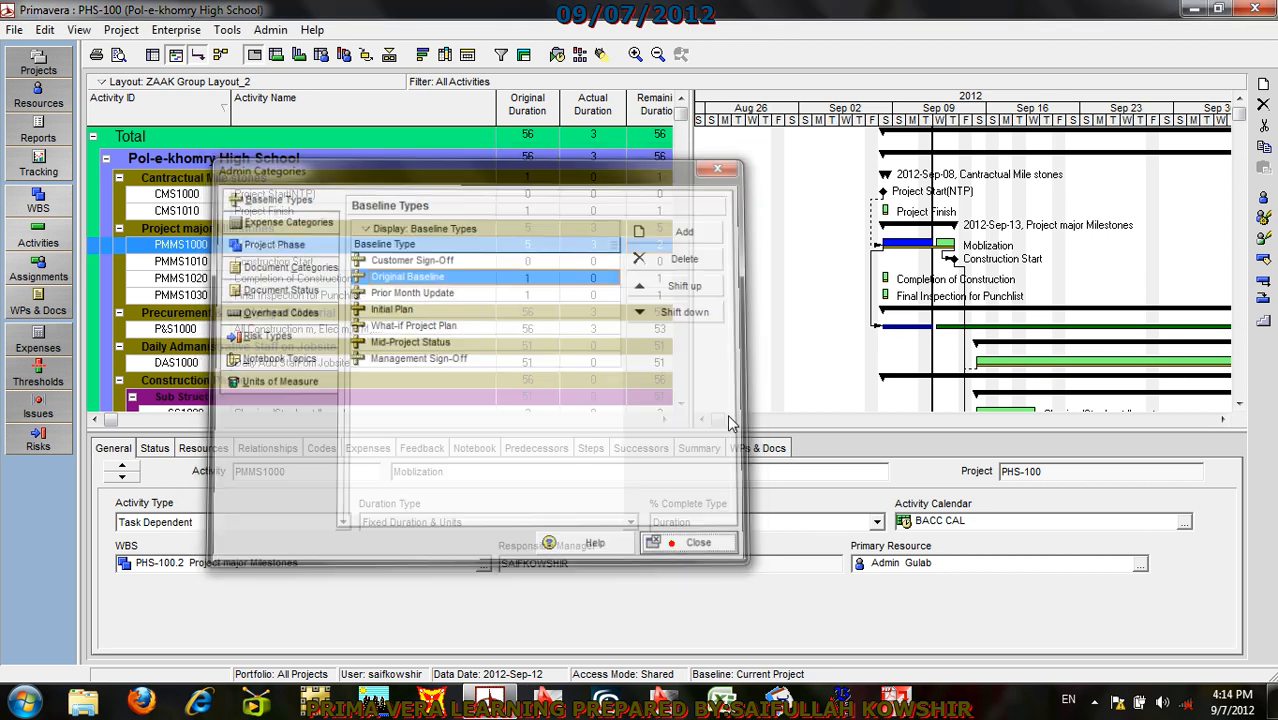
Step: Set the baseline type of Pol-e-khomry High School - B1 to Original Baseline and close baseline maintenance
left_click(124, 30)
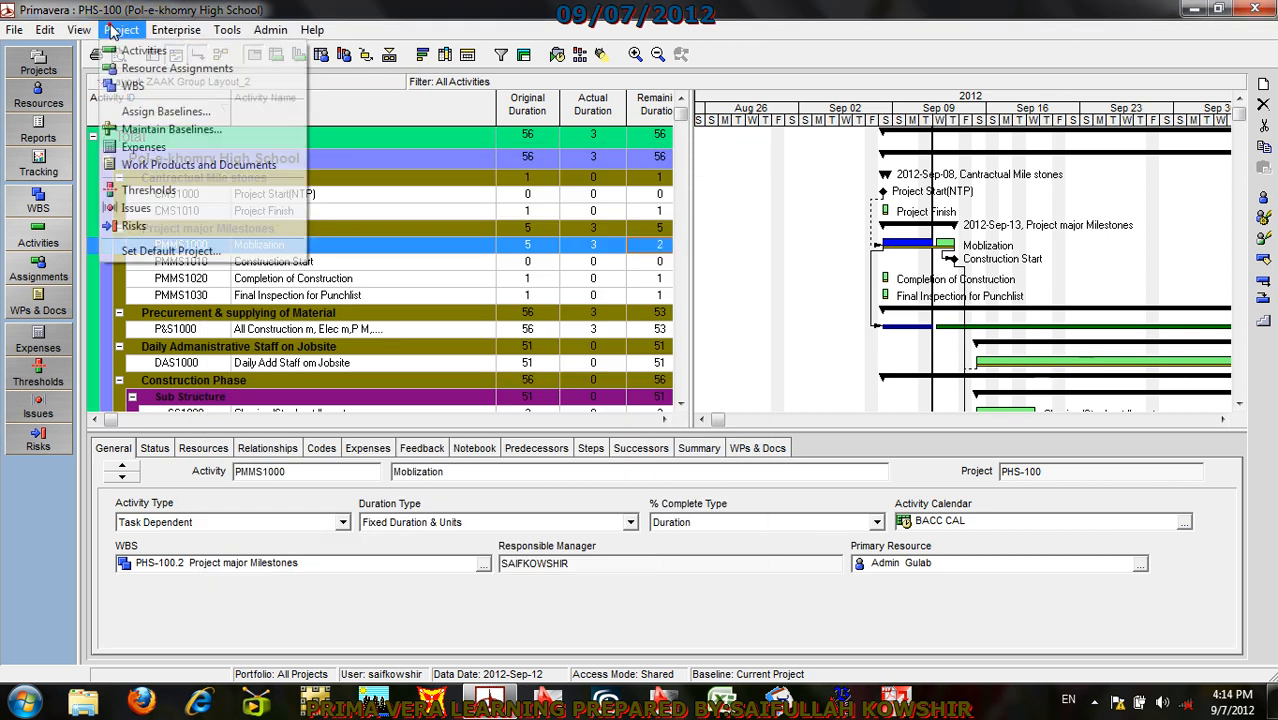
left_click(150, 131)
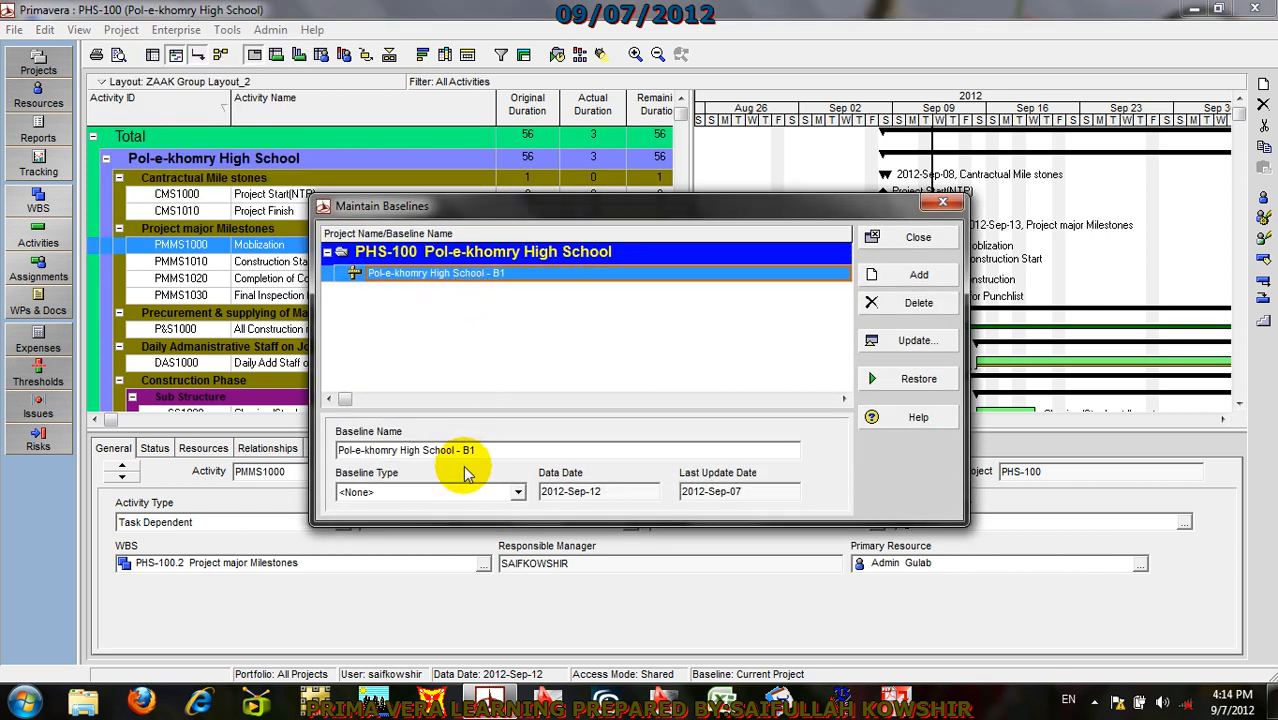
left_click(518, 492)
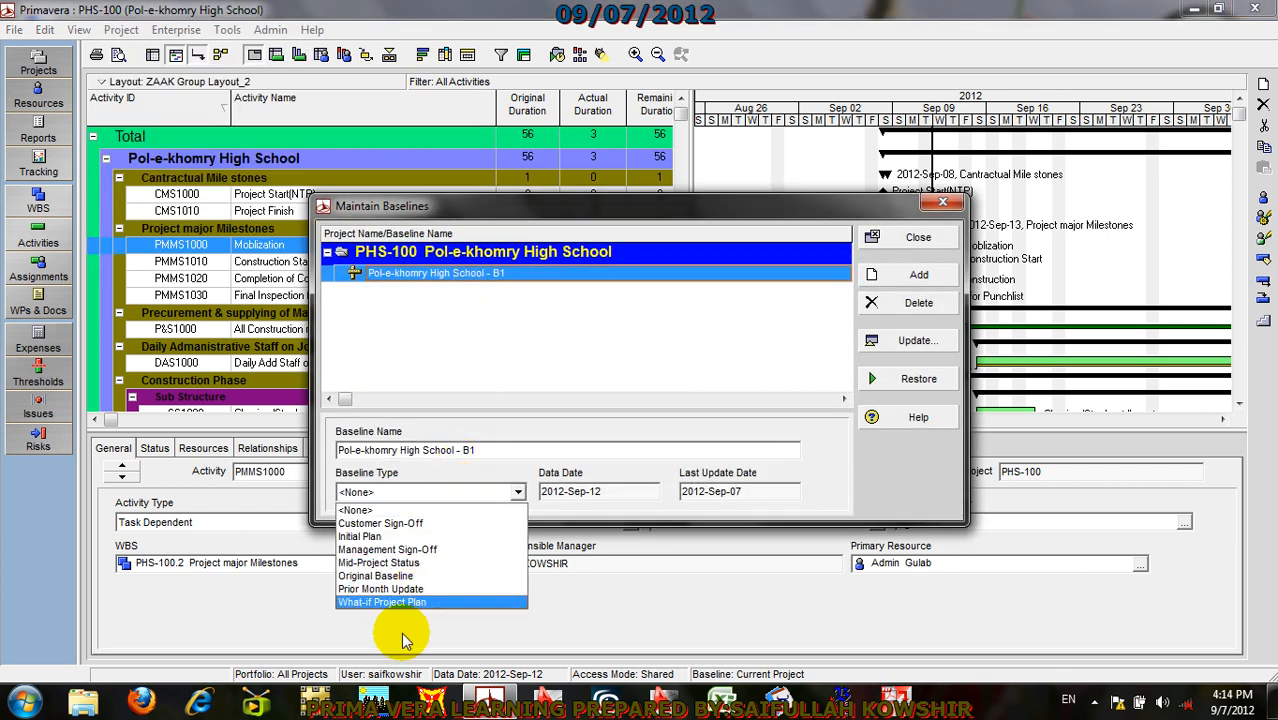
left_click(400, 576)
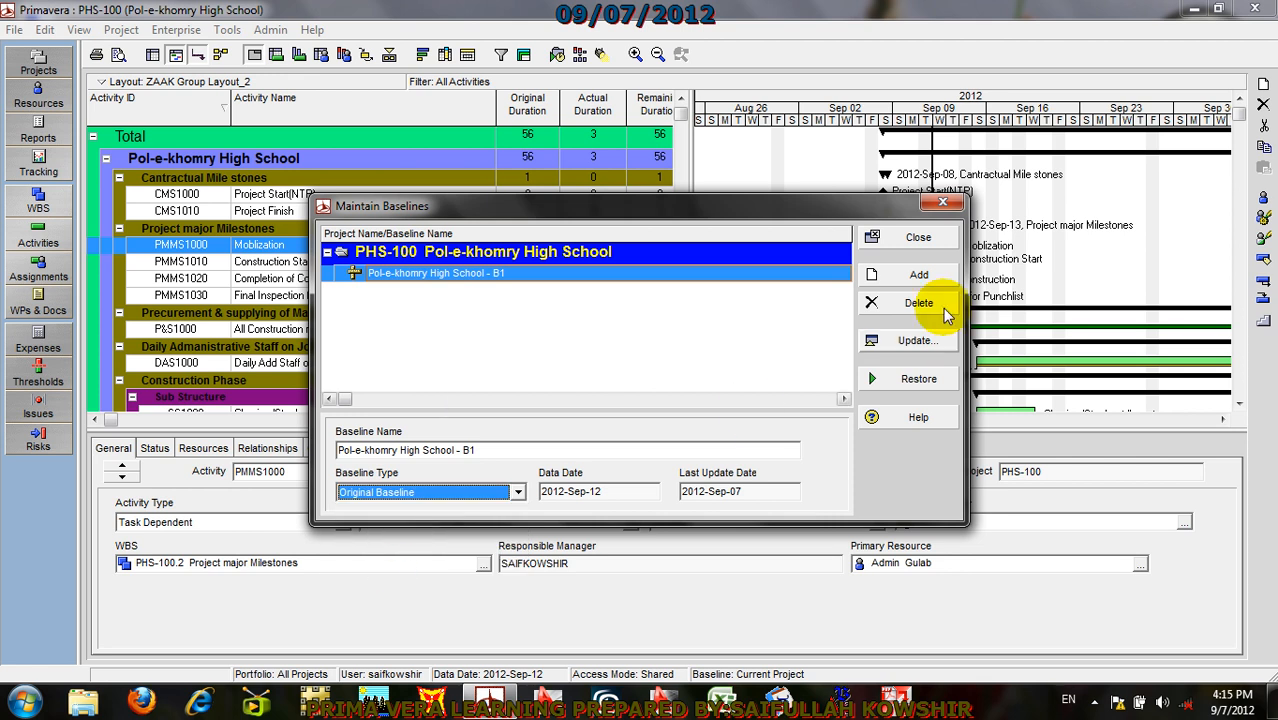
left_click(913, 240)
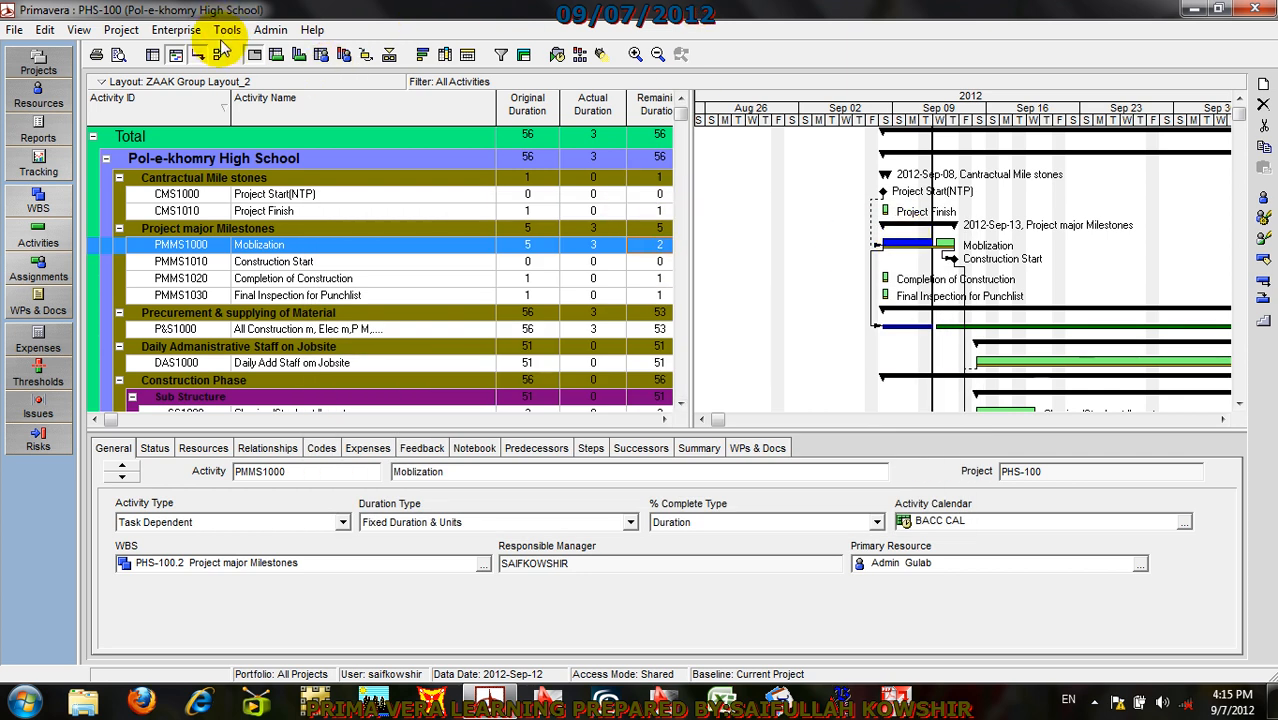
Step: Assign Pol-e-khomry High School - B1 as both the project baseline and the primary user baseline
left_click(121, 30)
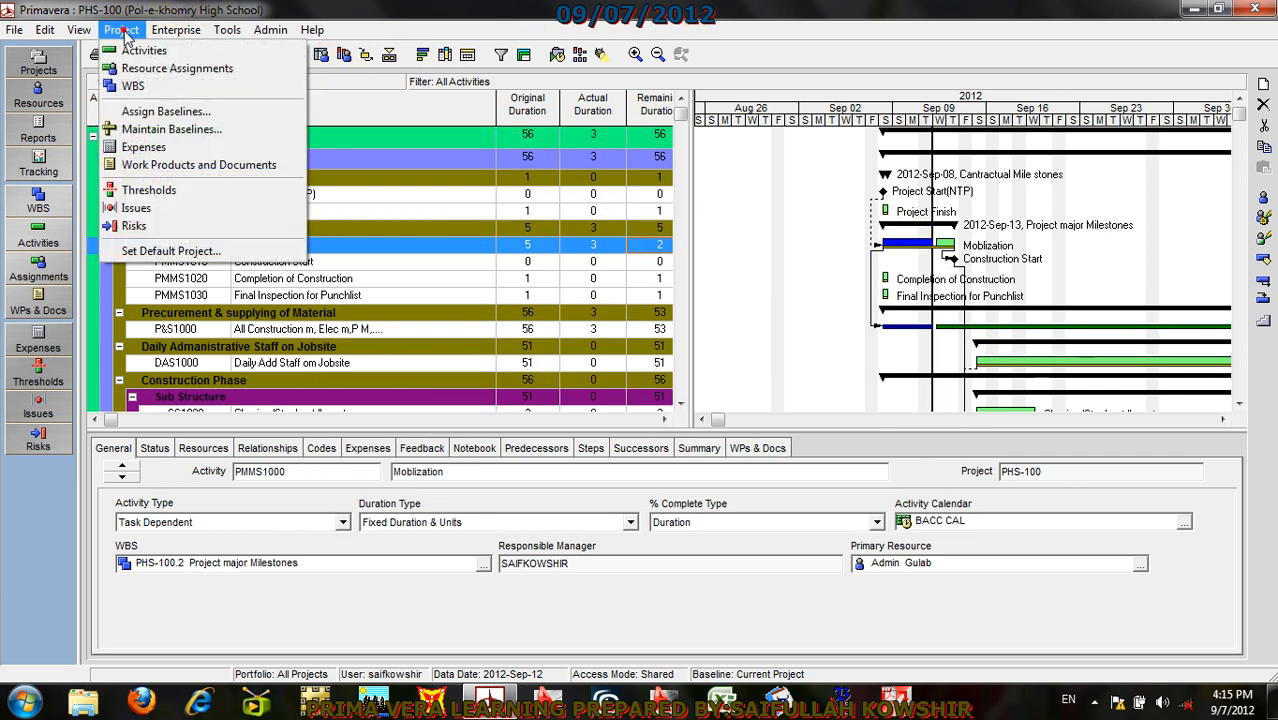
left_click(145, 111)
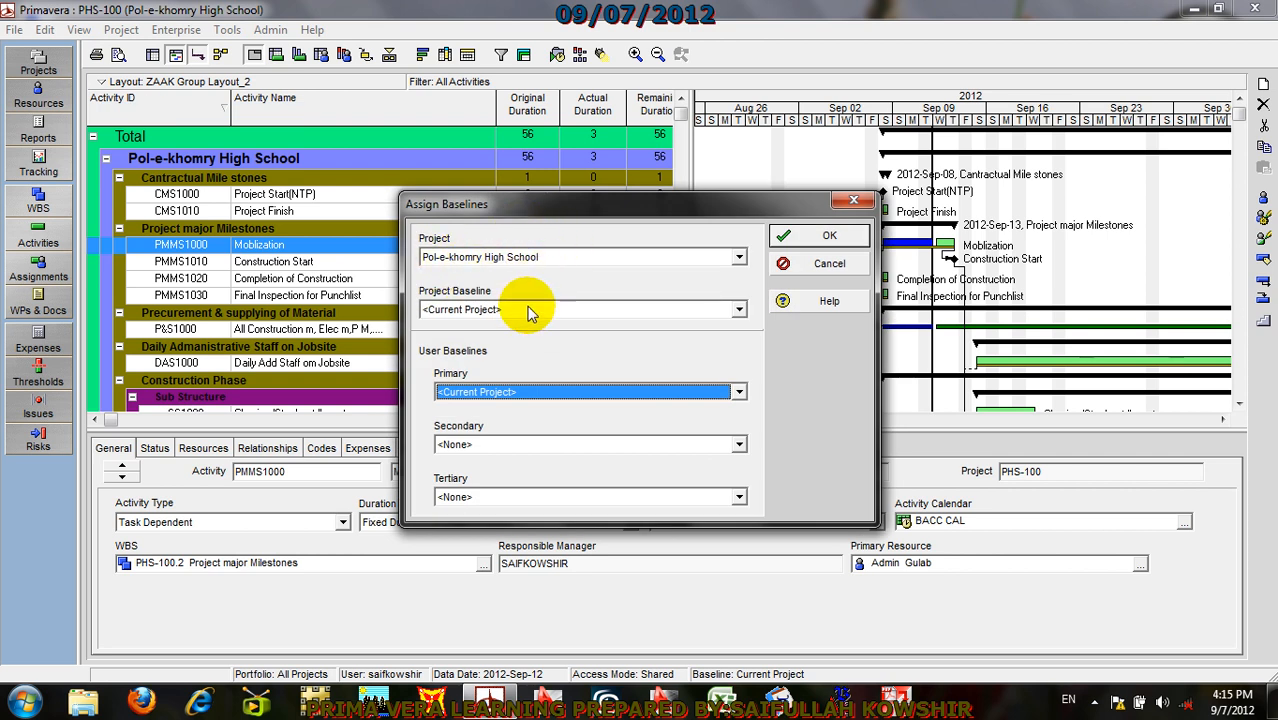
left_click(506, 309)
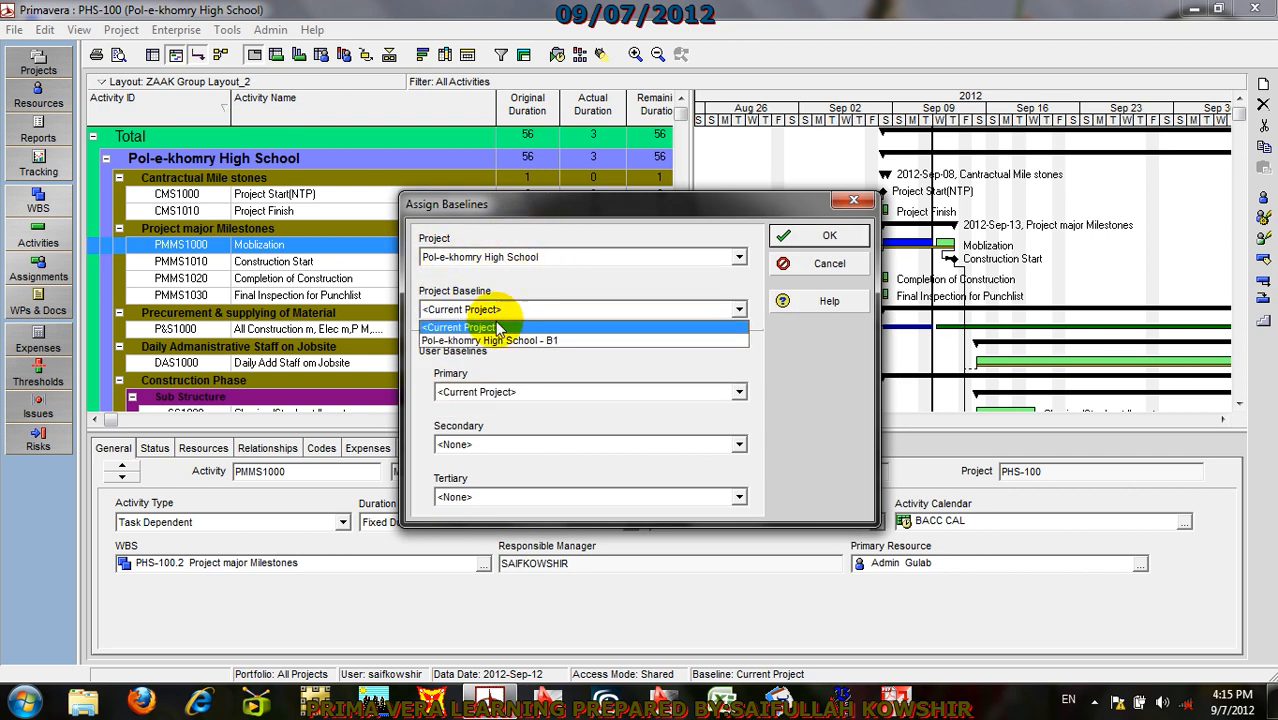
left_click(495, 340)
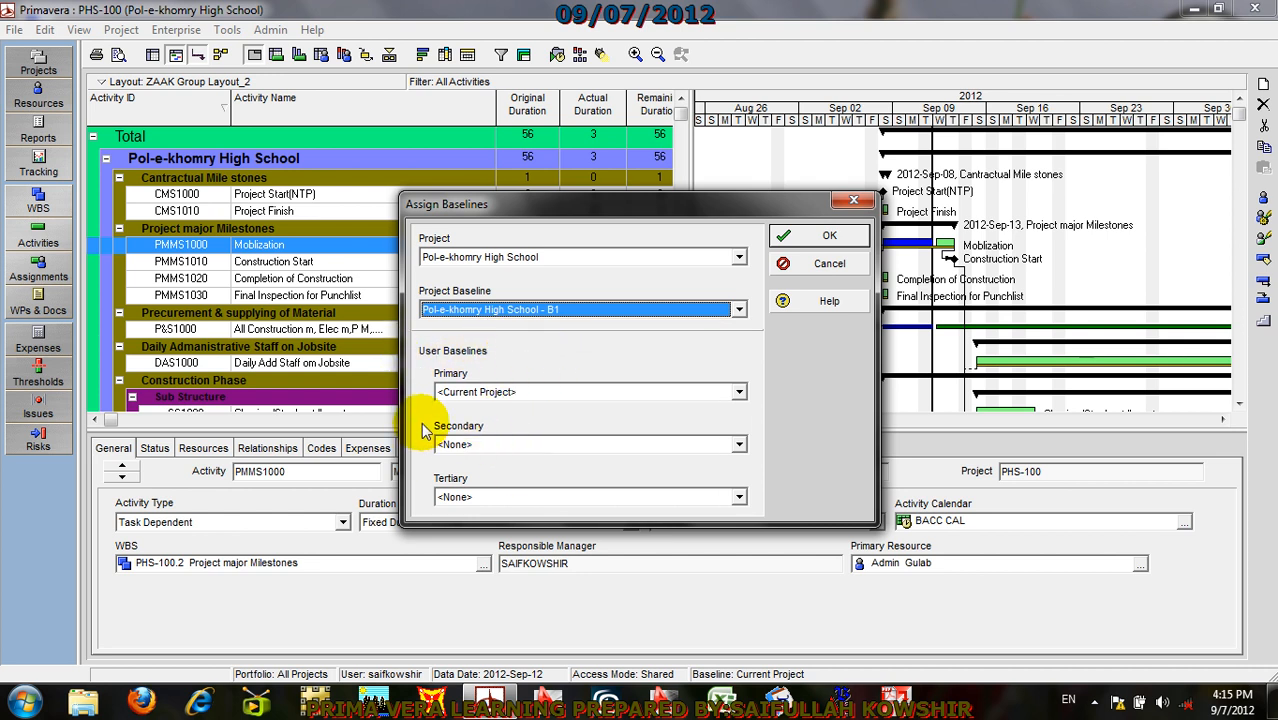
left_click(478, 391)
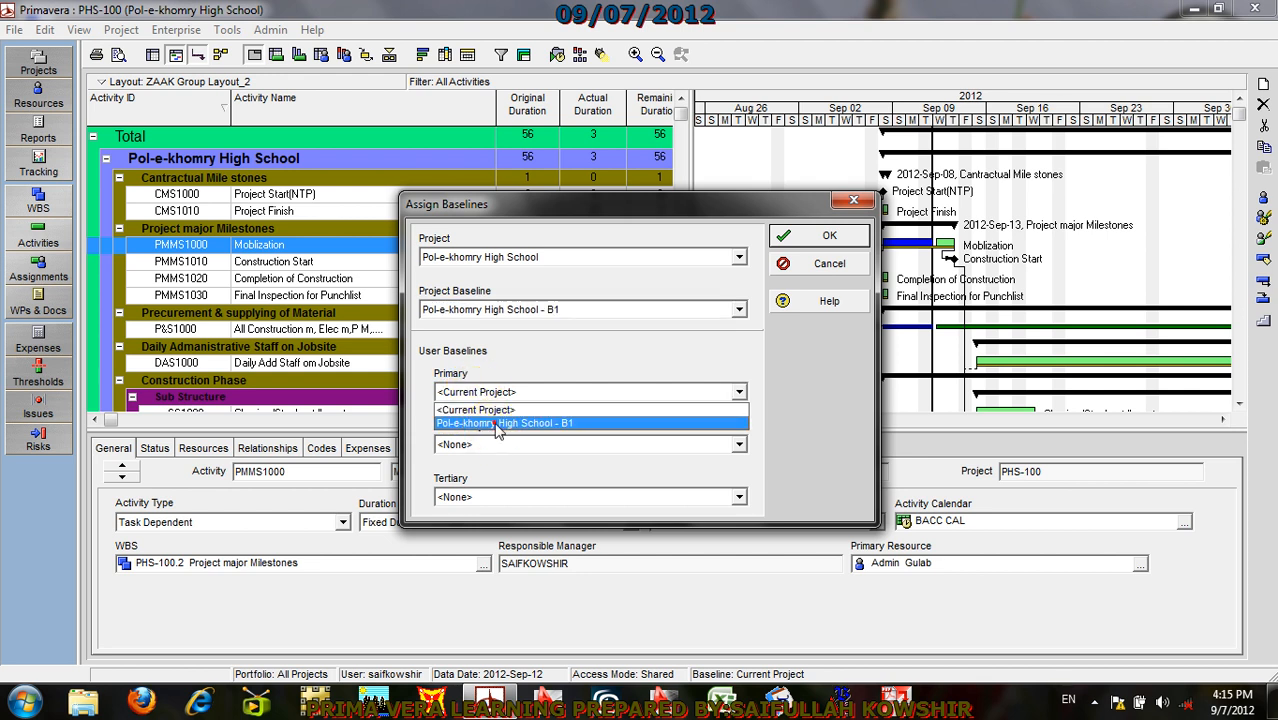
left_click(487, 423)
left_click(822, 236)
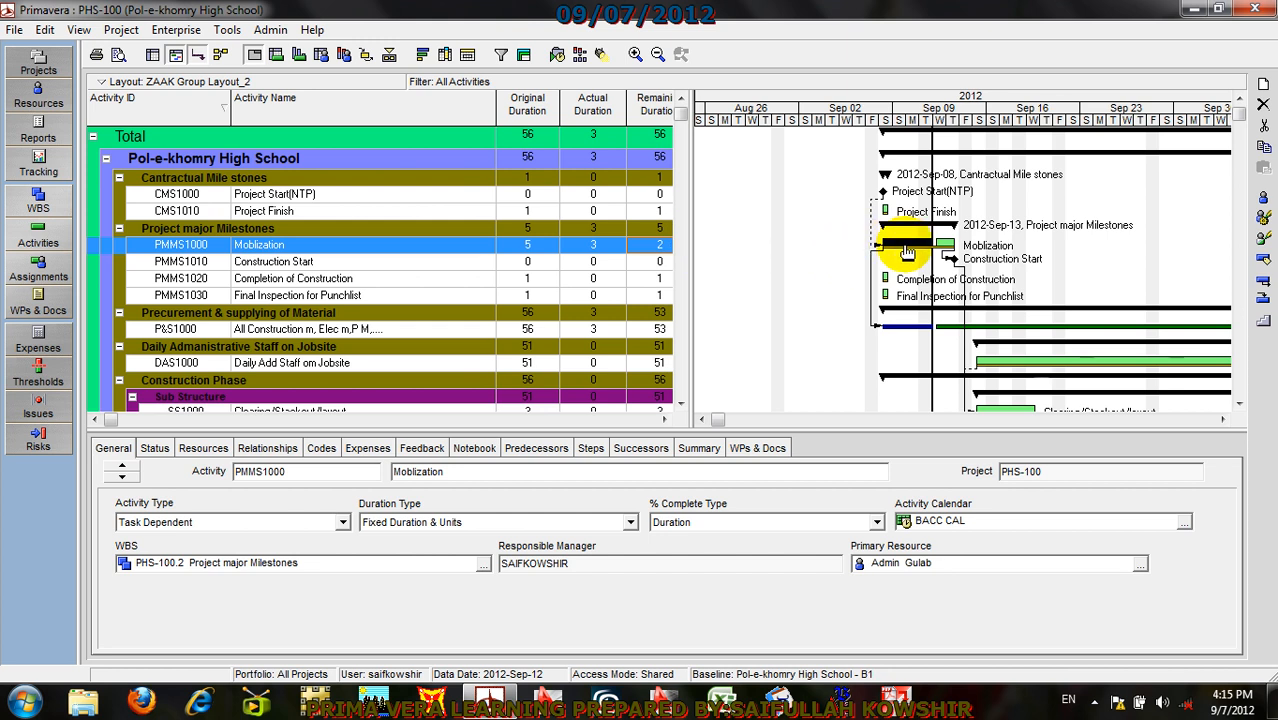
Step: Review the display options of the Gantt chart's bars and close the bar settings
right_click(994, 253)
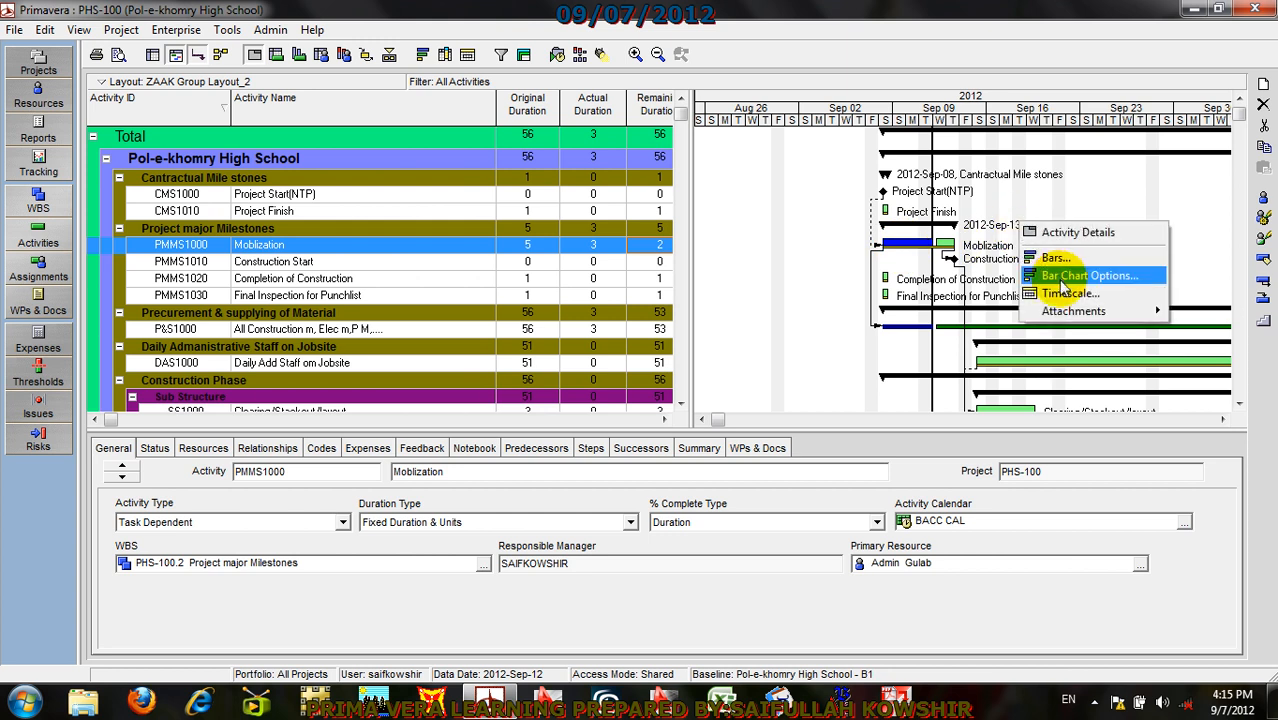
left_click(1056, 259)
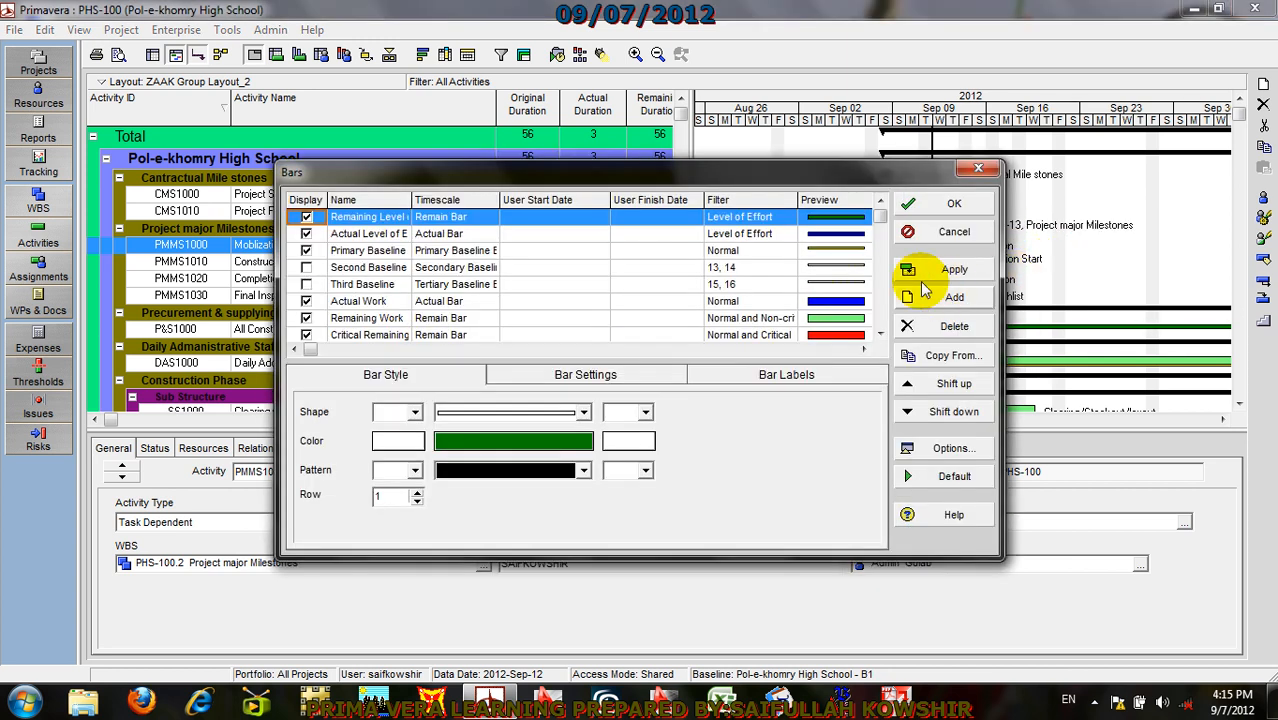
mouse_move(878, 218)
left_mouse_down()
mouse_move(879, 334)
mouse_move(870, 205)
left_mouse_up()
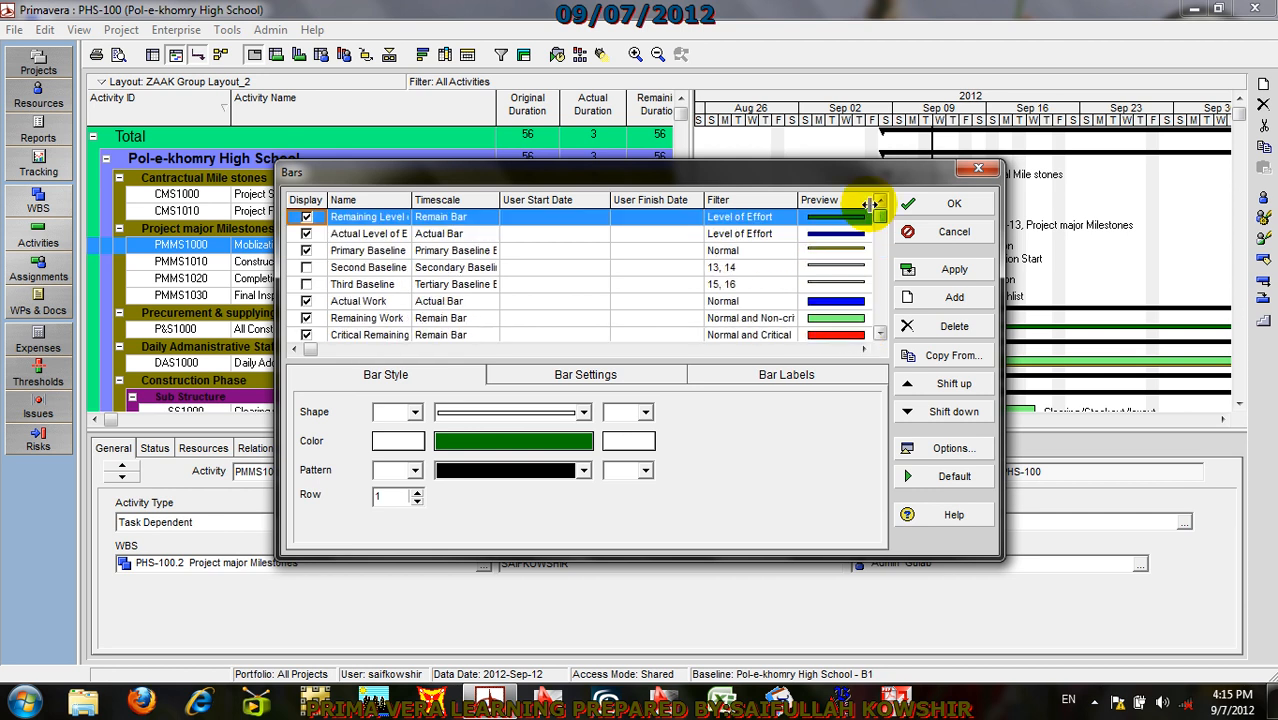
left_click(941, 213)
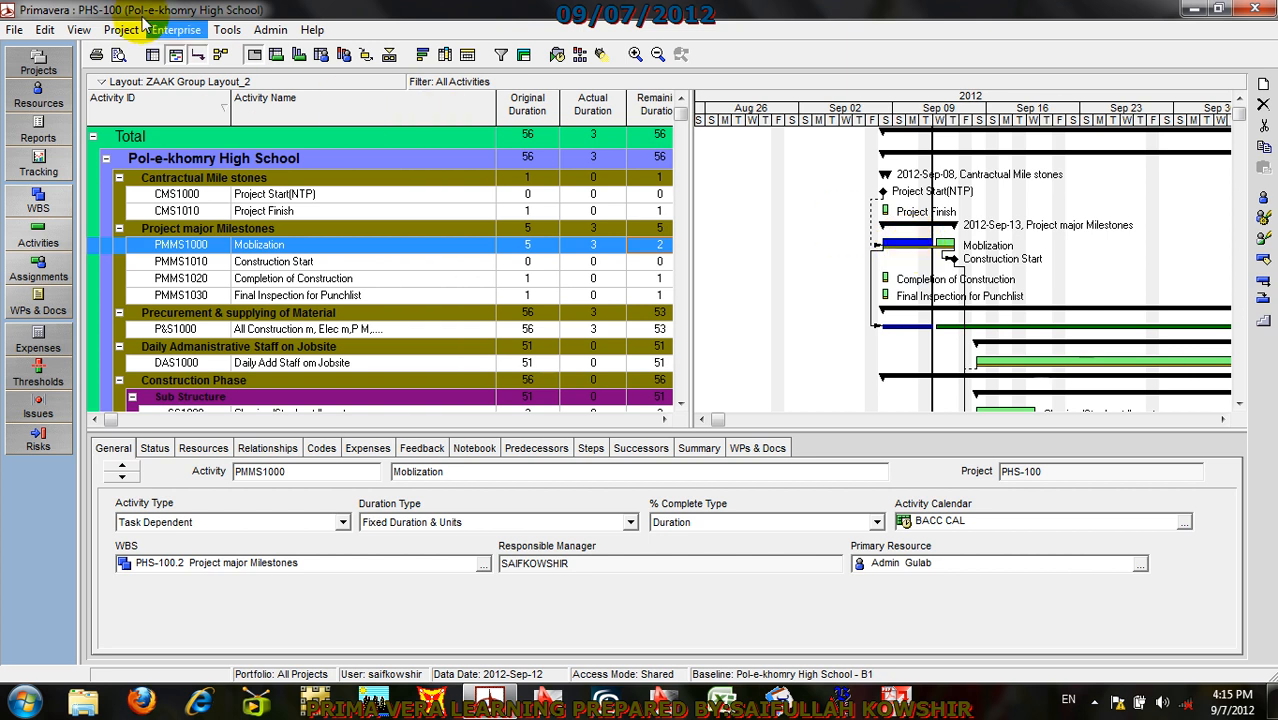
Step: Inspect the Primary Baseline bar's style in the bar settings, widening the Name column, and accept
right_click(800, 190)
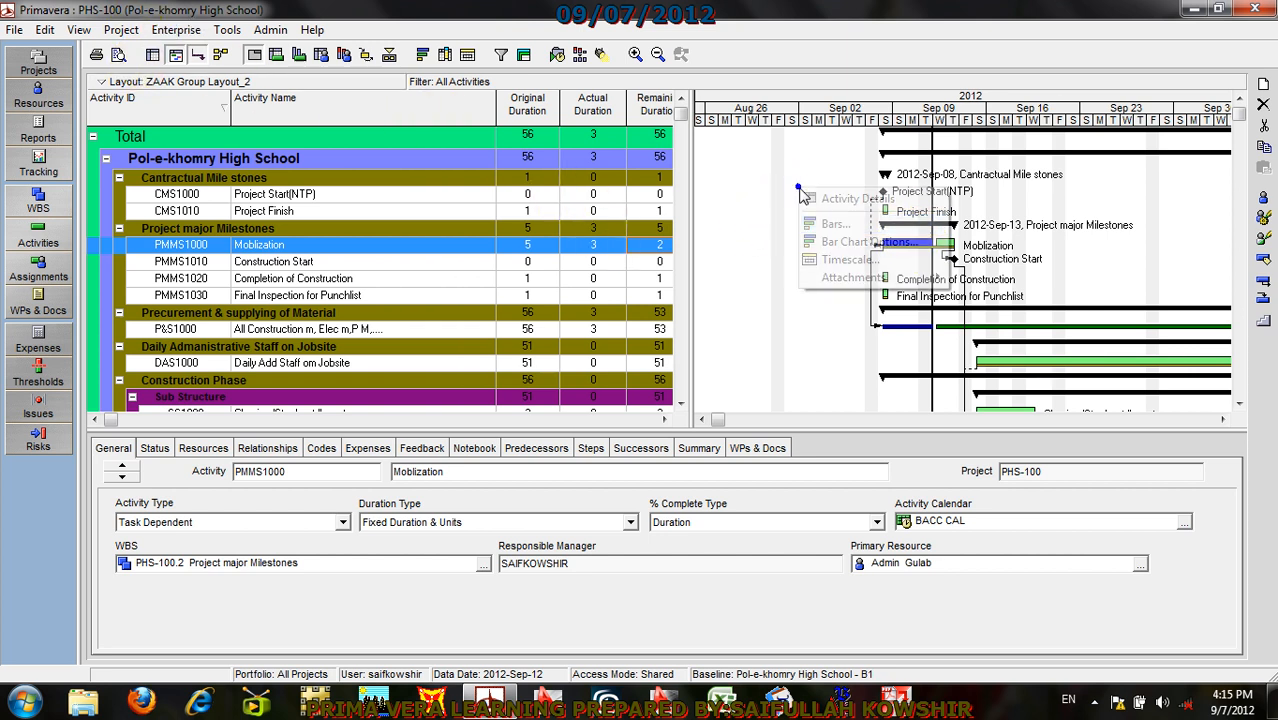
left_click(852, 242)
left_click(845, 272)
right_click(858, 210)
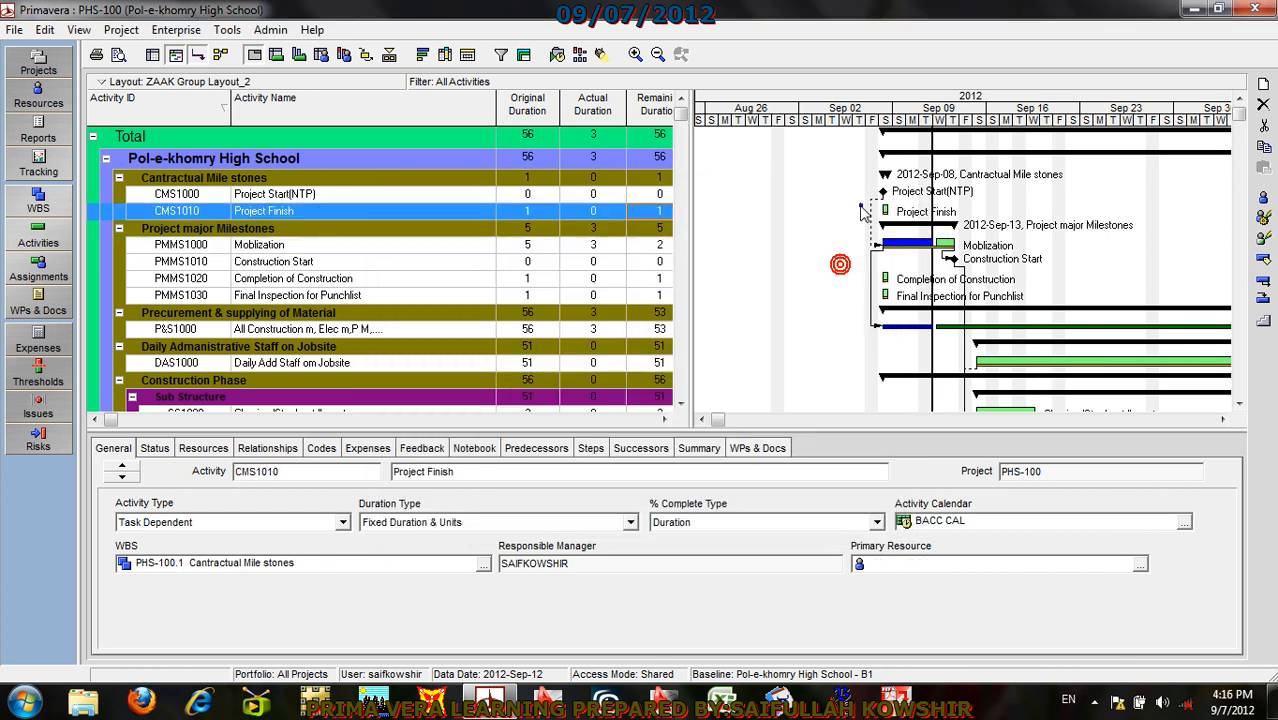
left_click(872, 242)
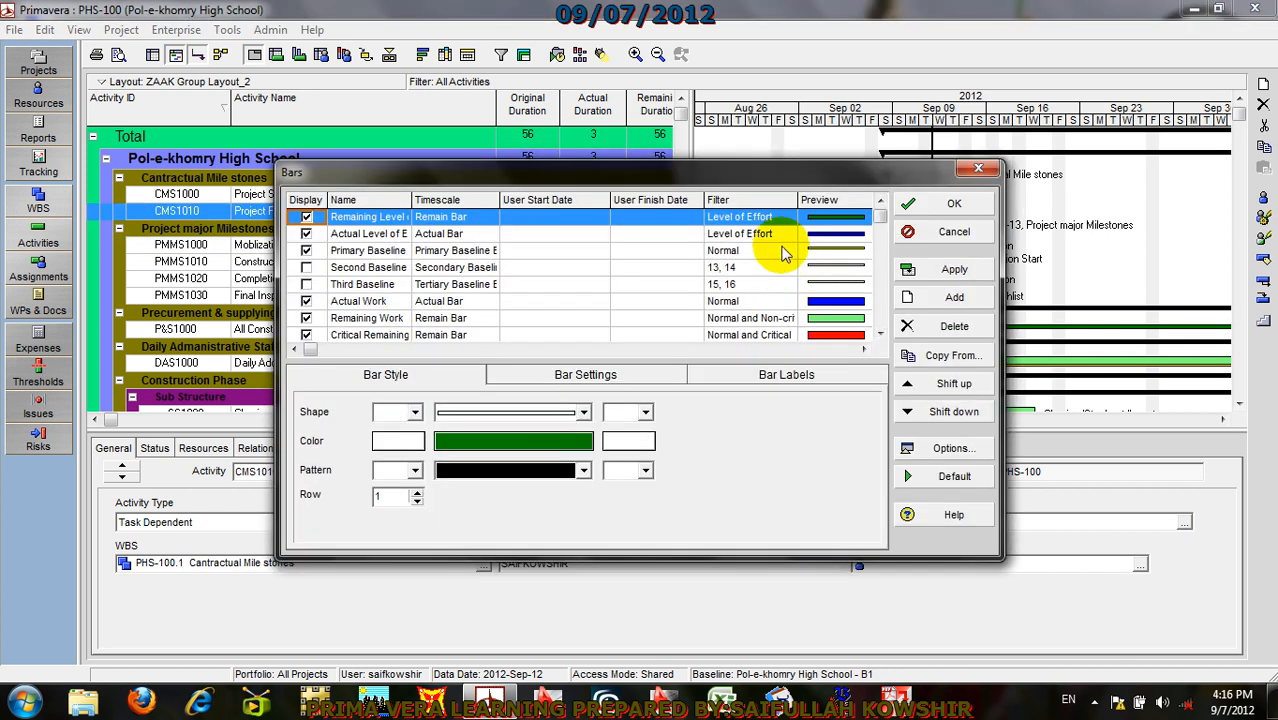
left_click(785, 251)
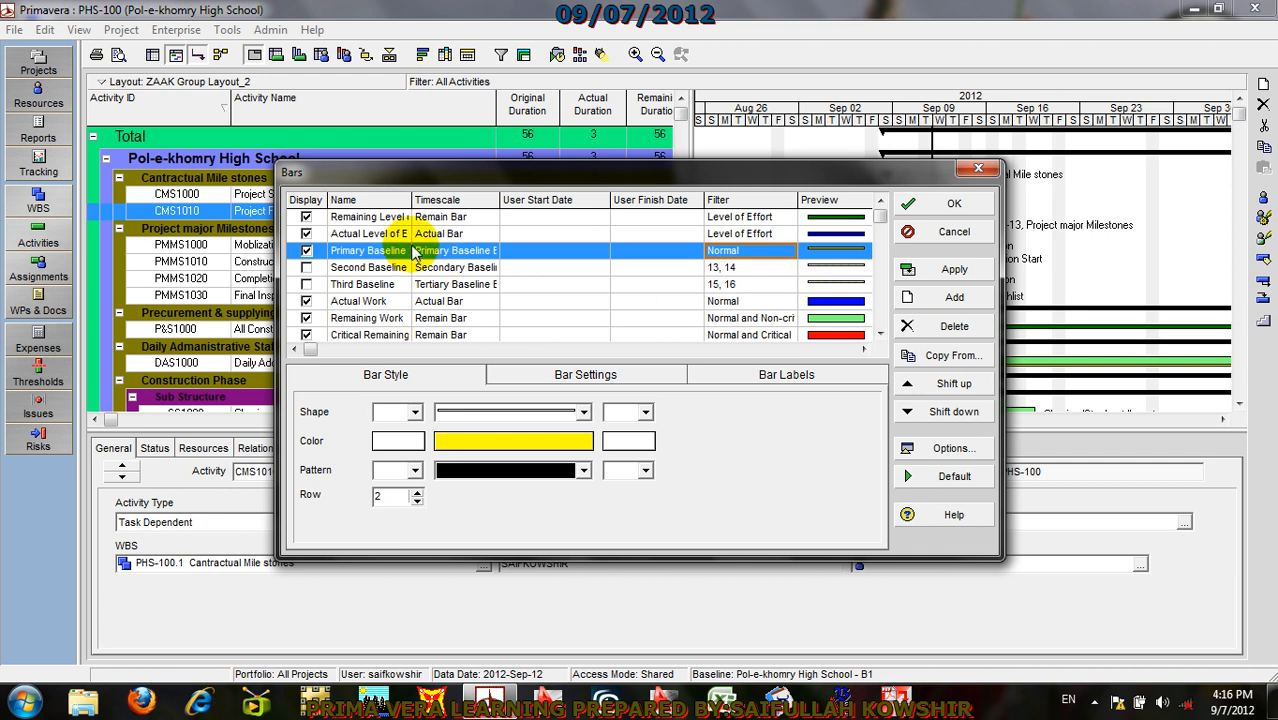
left_click_drag(411, 198, 449, 197)
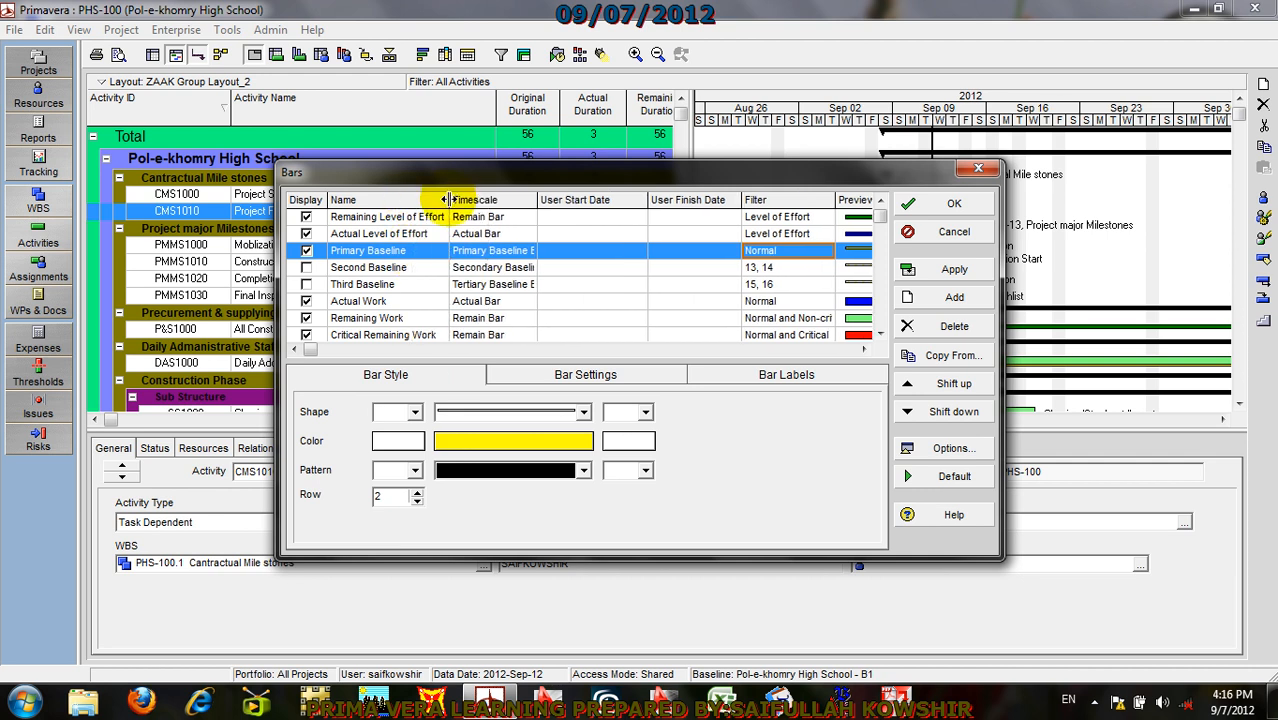
left_click(948, 205)
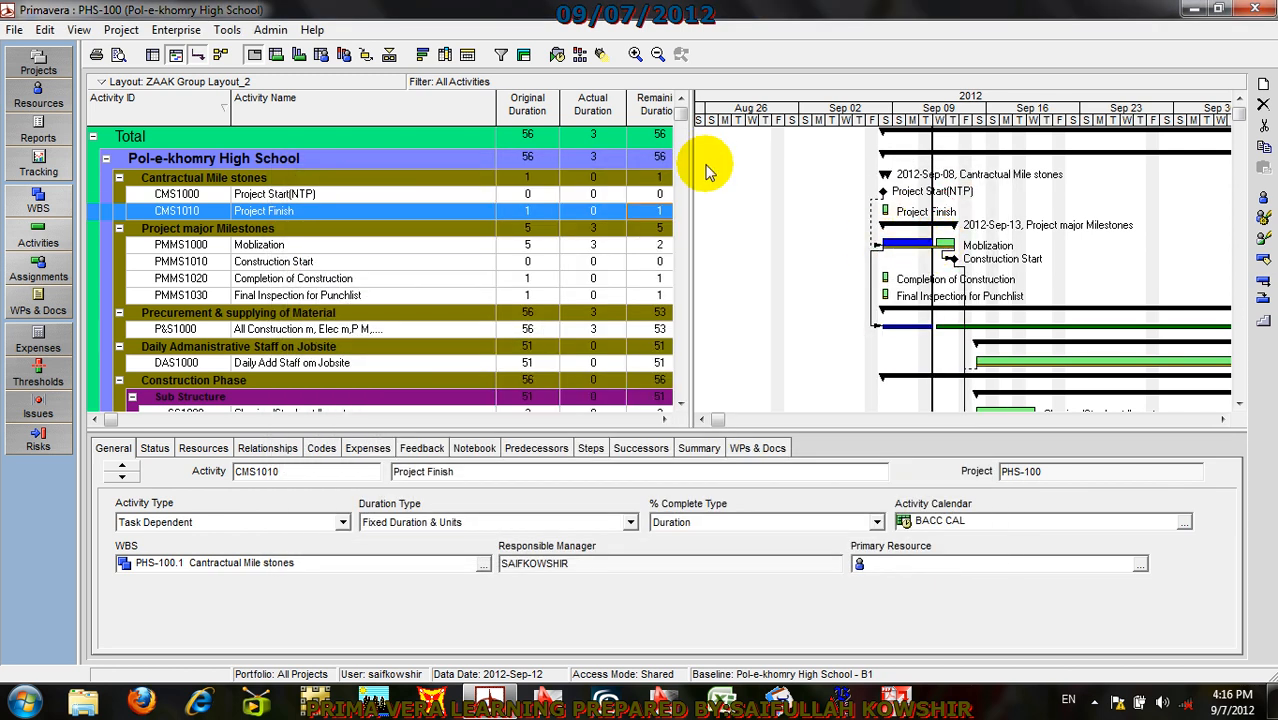
Step: Update progress for all highlighted activities with a new data date of 2012-Sep-19 and apply it
left_click(224, 29)
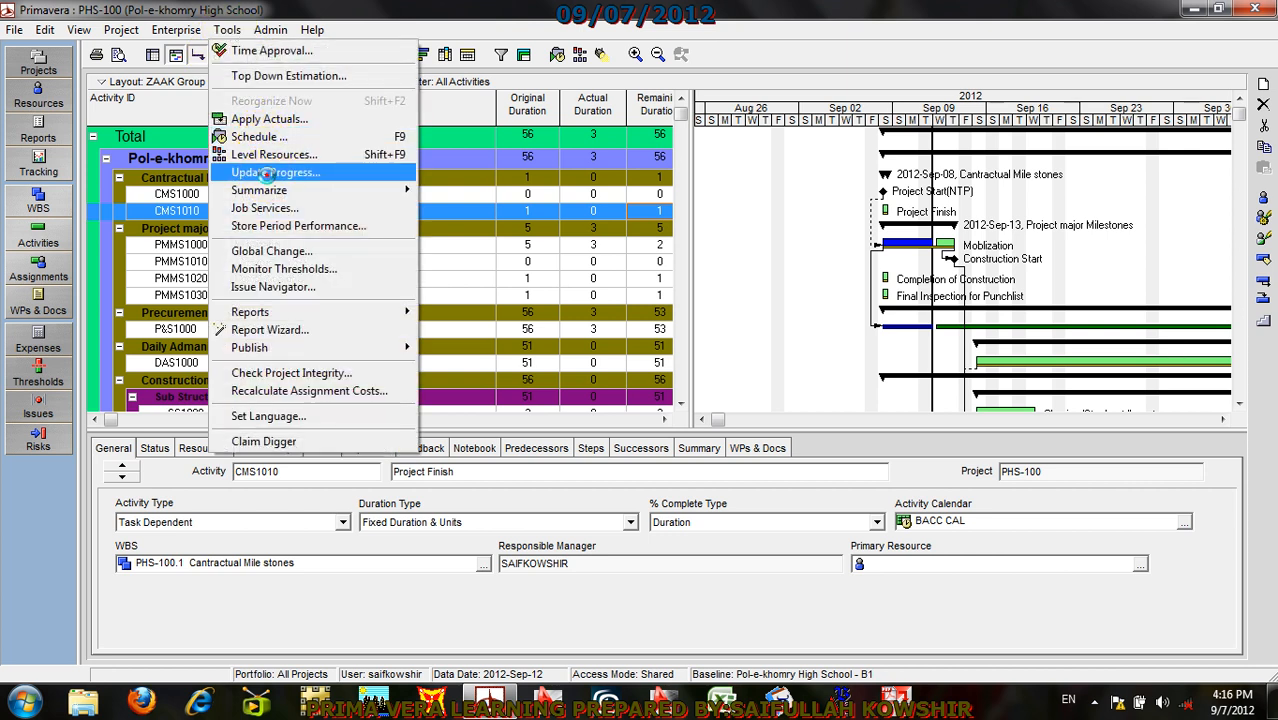
left_click(270, 172)
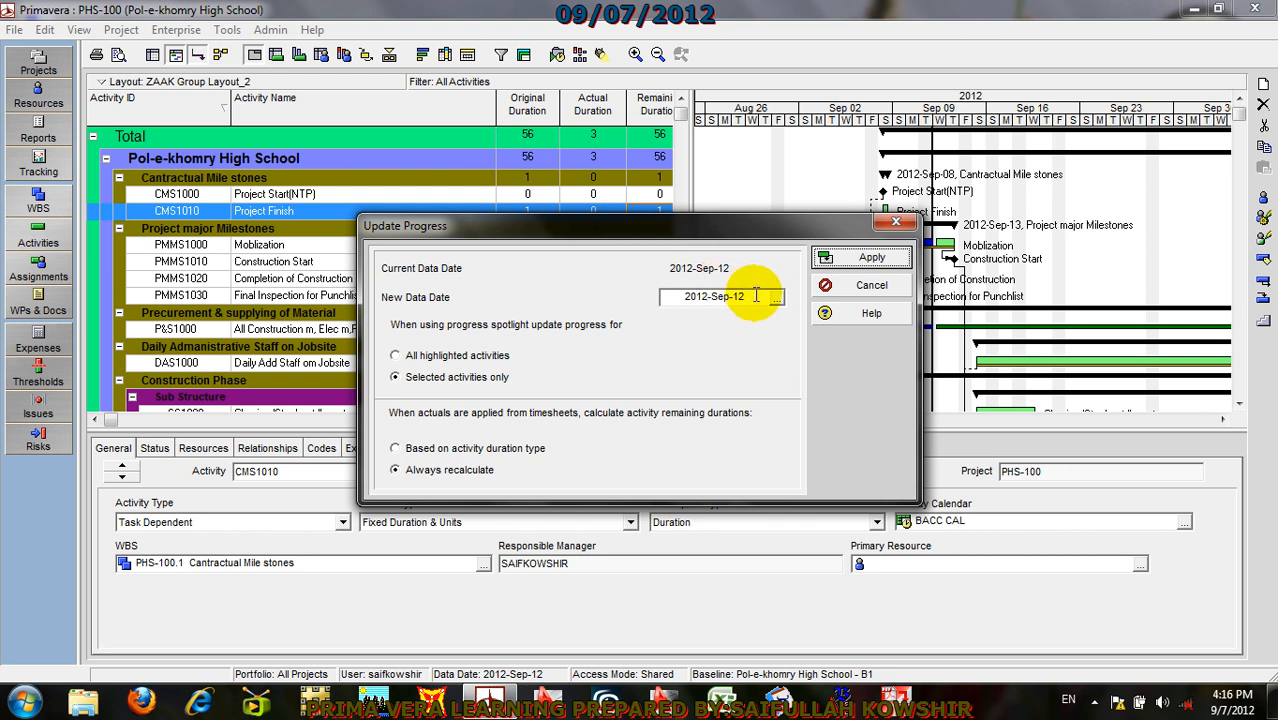
left_click(412, 355)
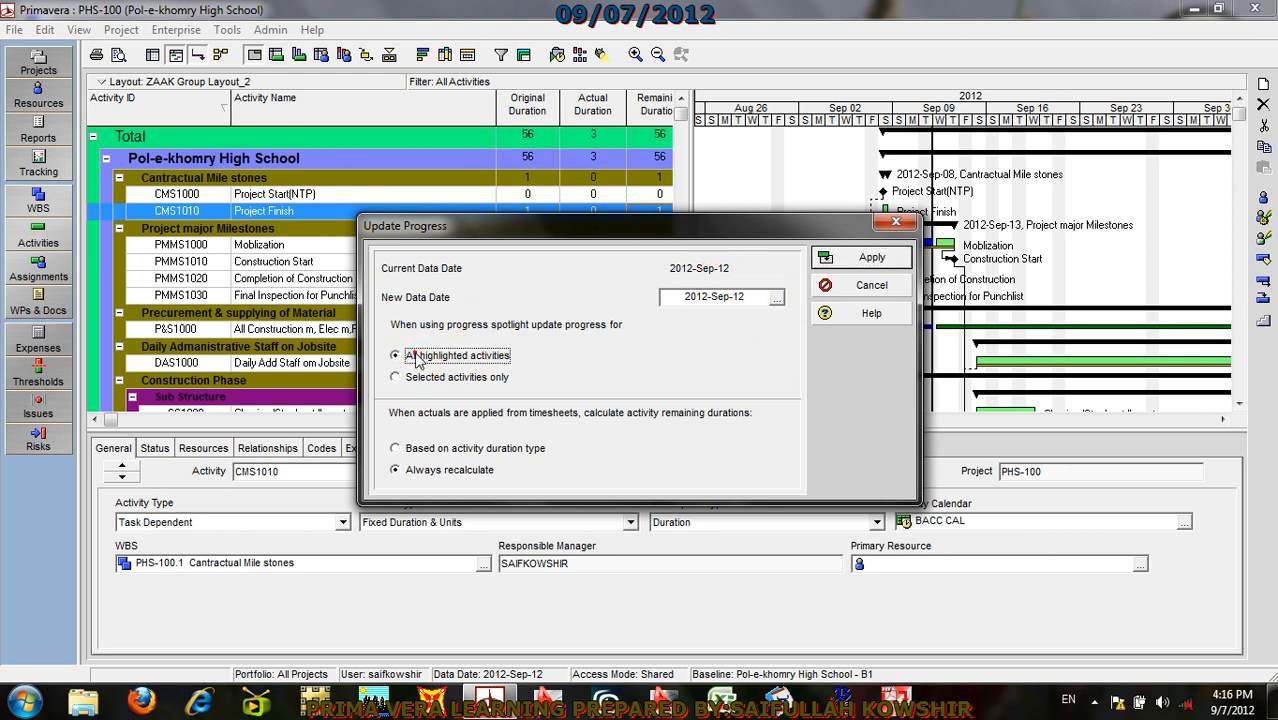
left_click(776, 297)
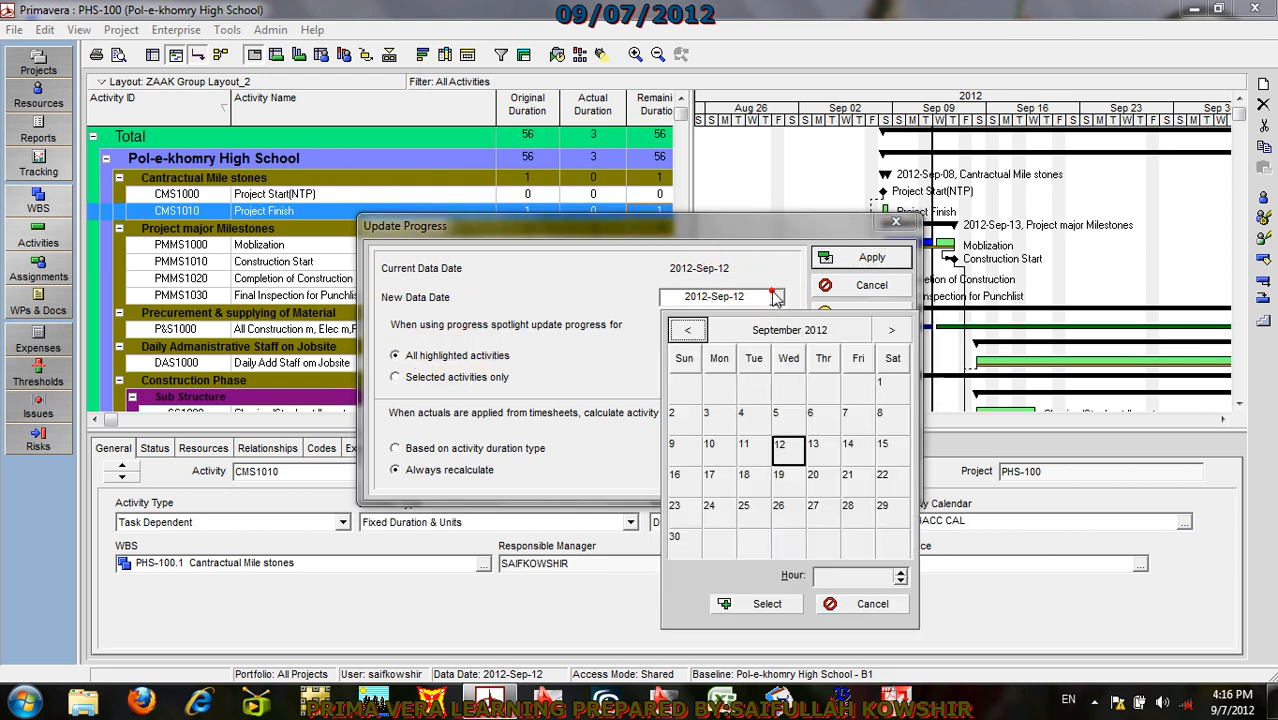
left_click(847, 451)
left_click(778, 474)
left_click(760, 603)
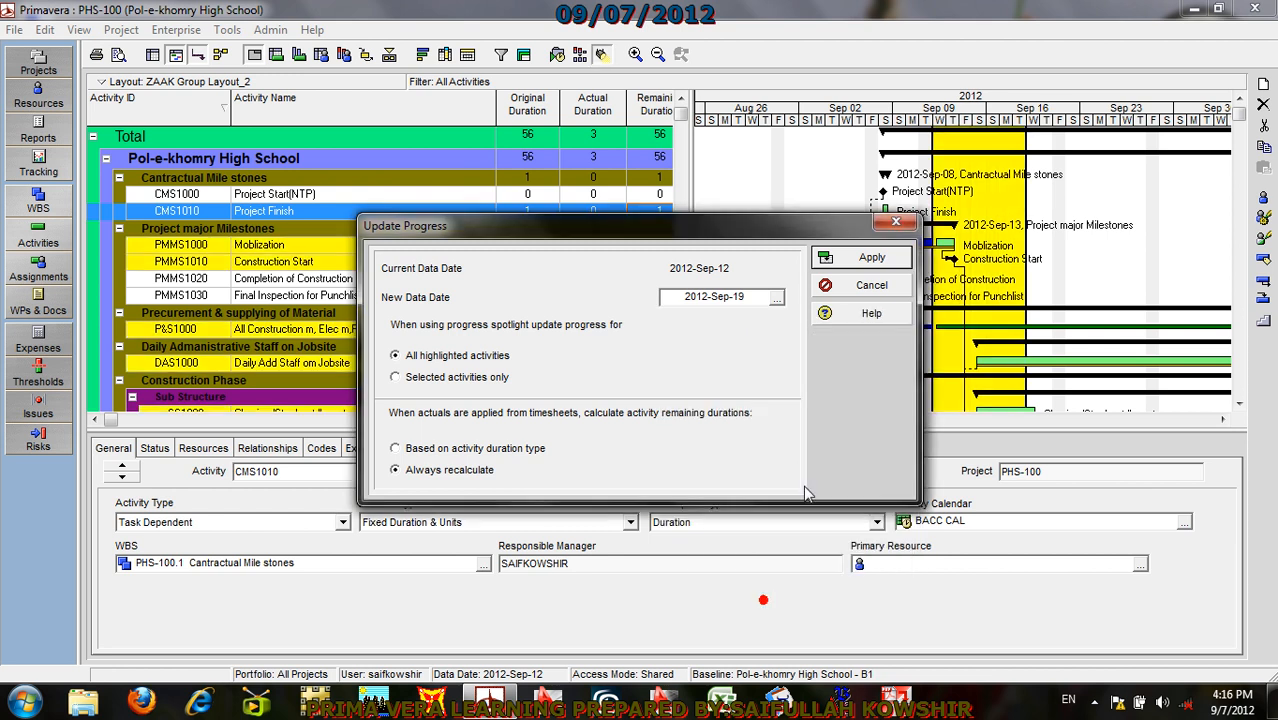
left_click(870, 258)
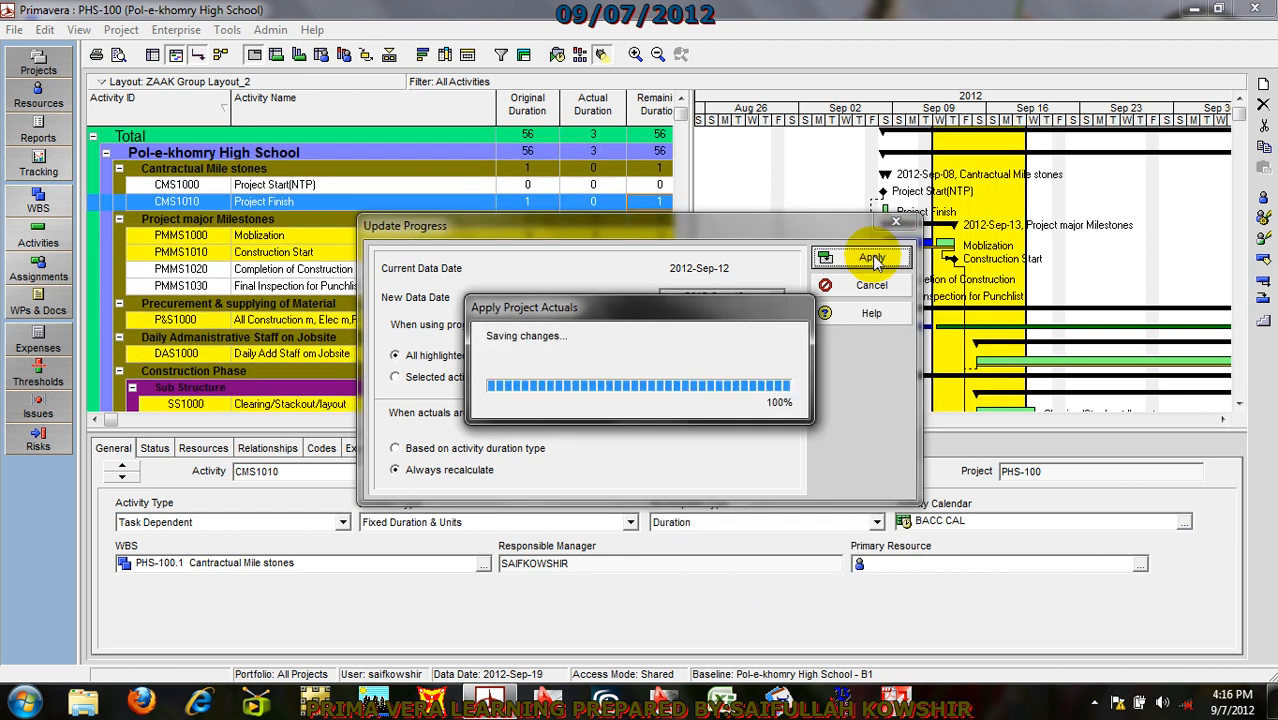
left_click(645, 401)
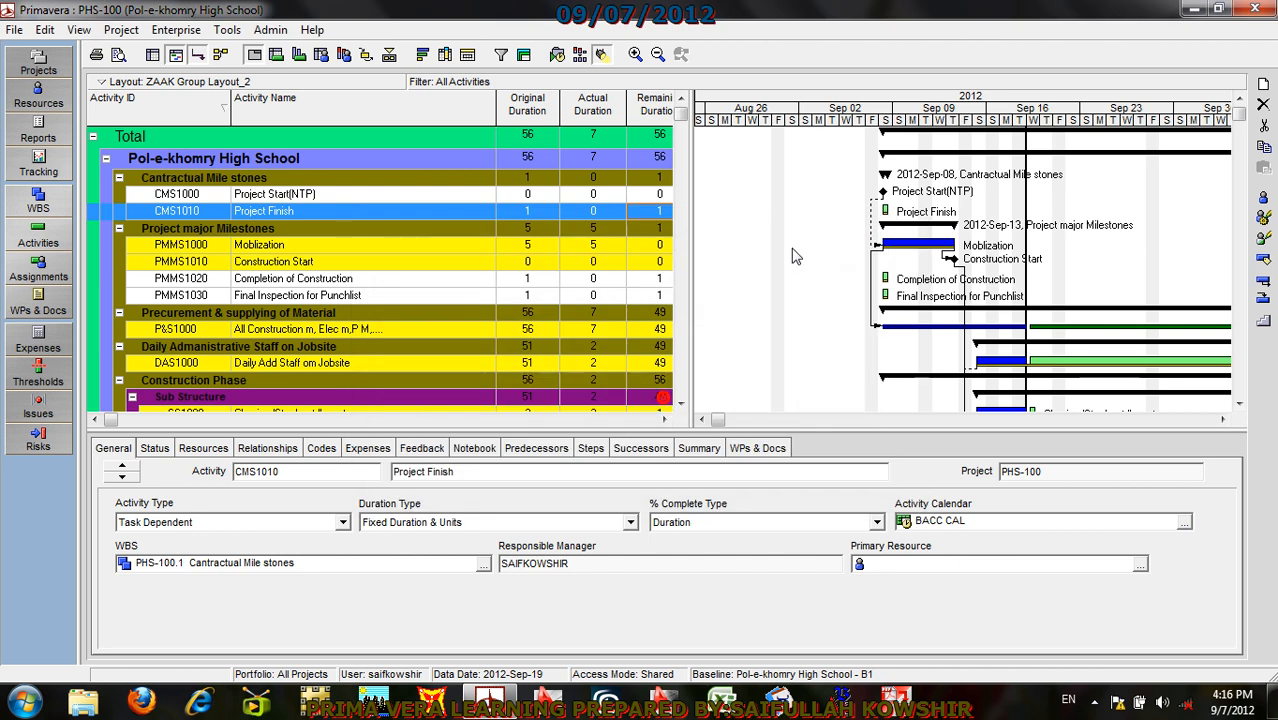
Step: Set the Moblization activity's actual duration to 6 and reschedule the project
left_click(916, 246)
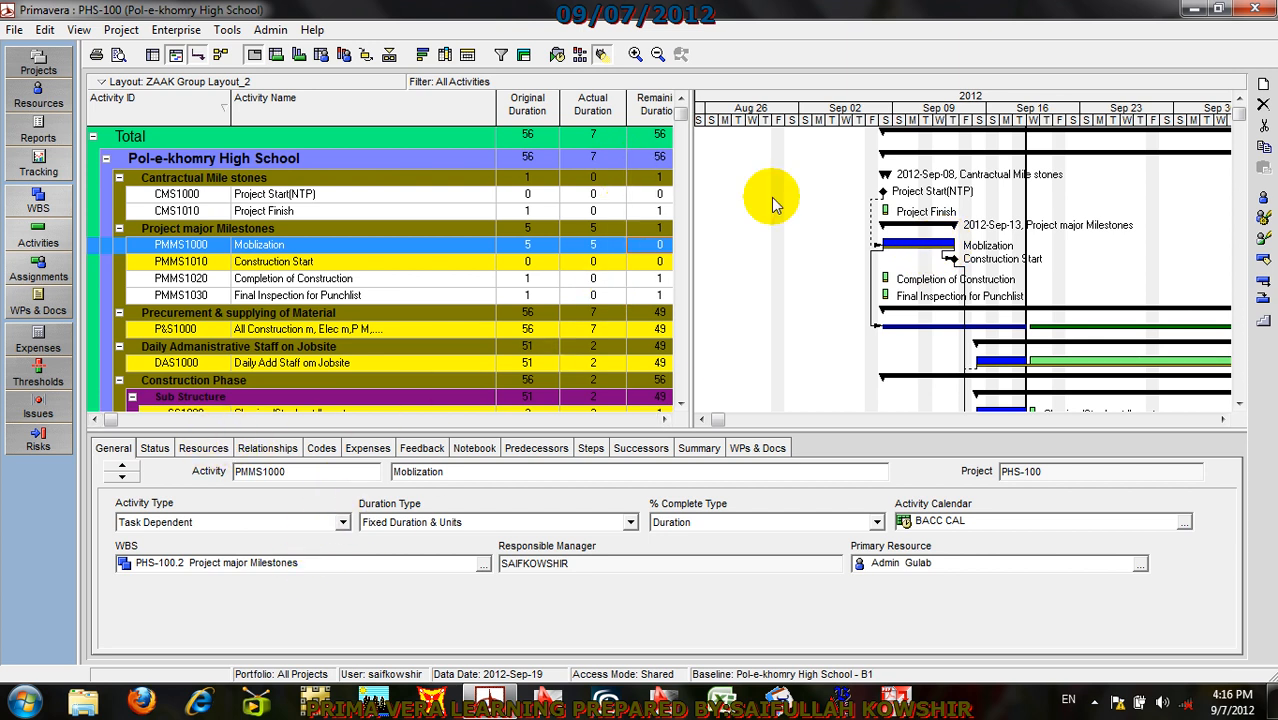
left_click(600, 245)
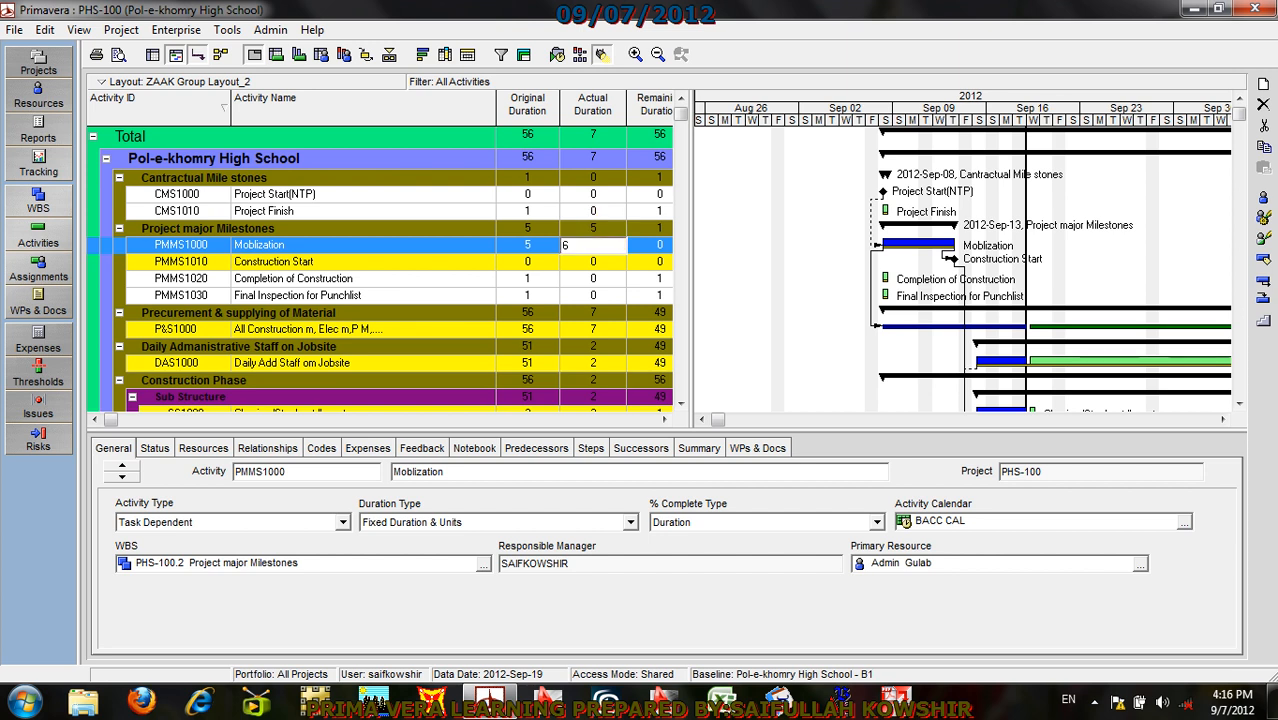
type("6")
key("Tab")
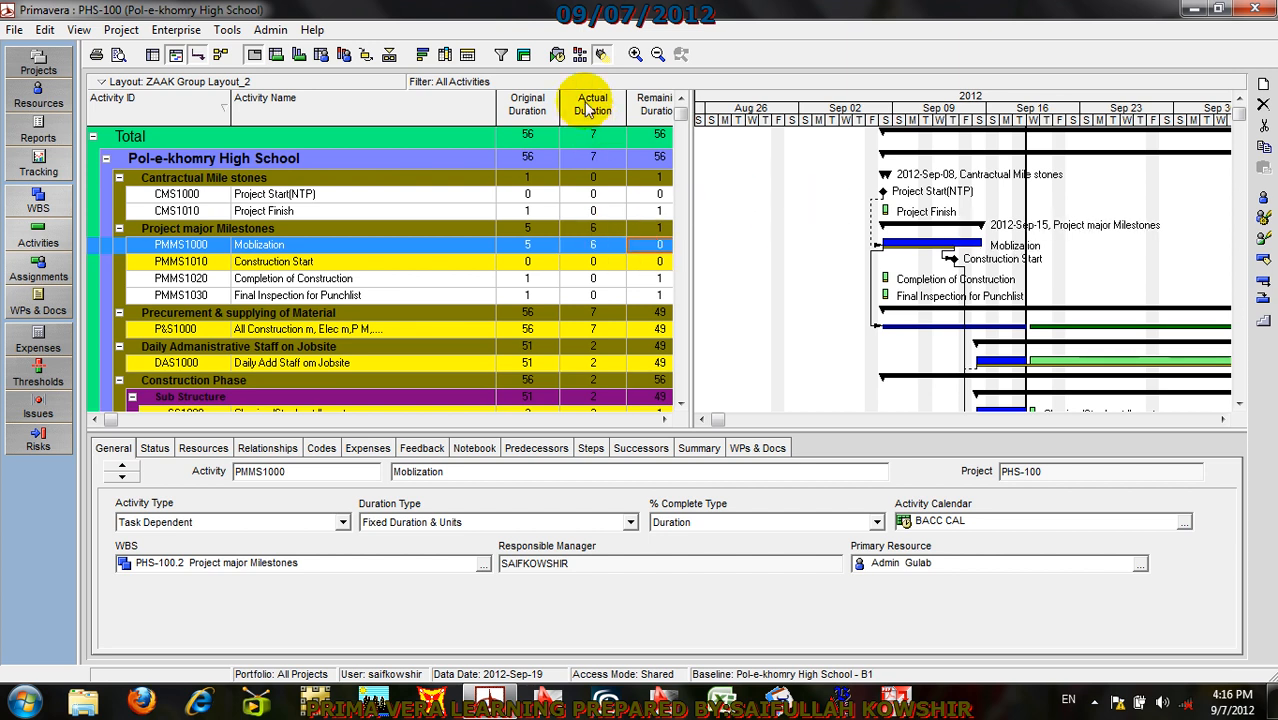
left_click(557, 54)
left_click(807, 318)
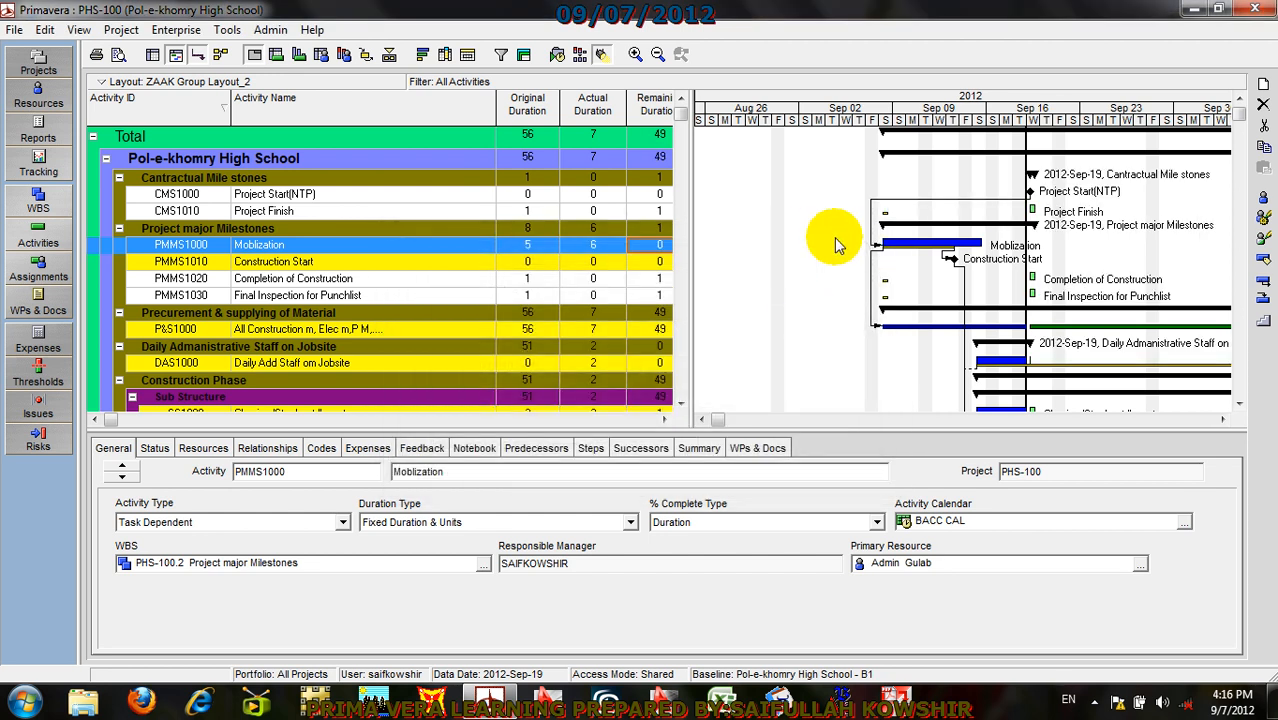
Step: Set the Moblization activity's actual duration to 3 and reschedule the project with the data date 2012-Sep-19
left_click(592, 244)
type("3")
key("Return")
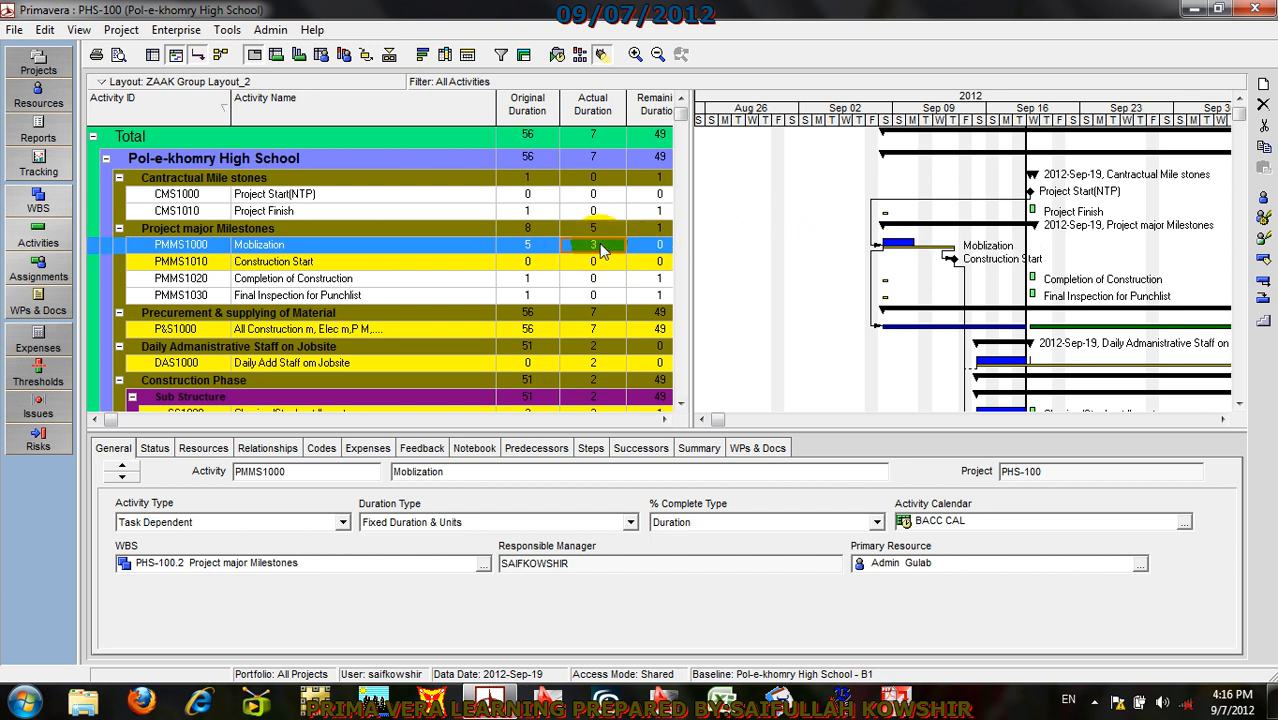
left_click(557, 54)
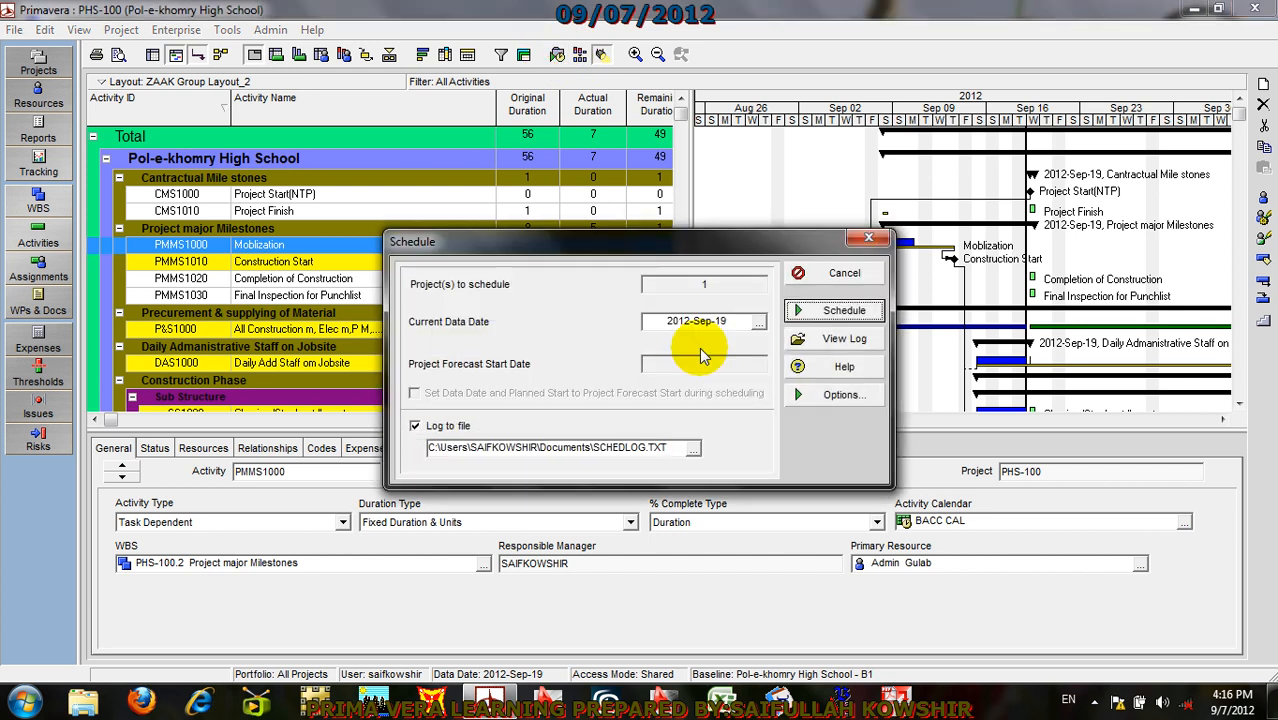
left_click(808, 308)
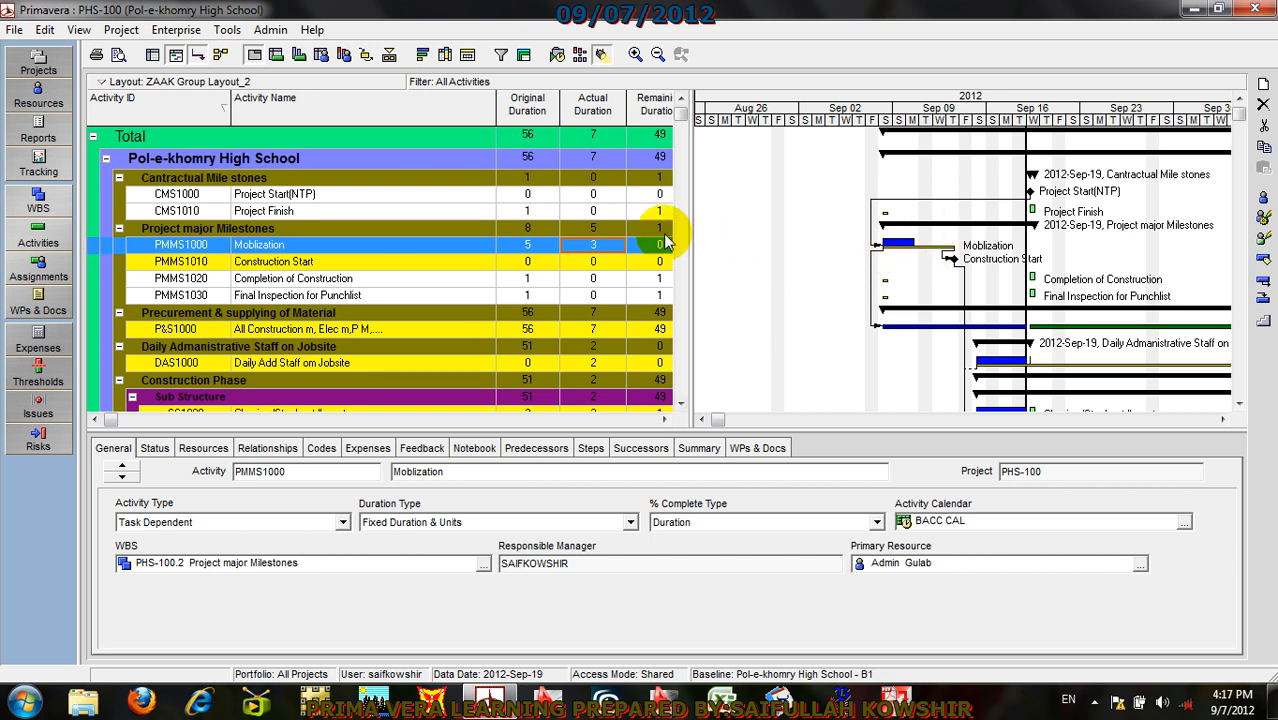
Step: Open the activity table's column settings and search the available options downward for "base"
right_click(634, 218)
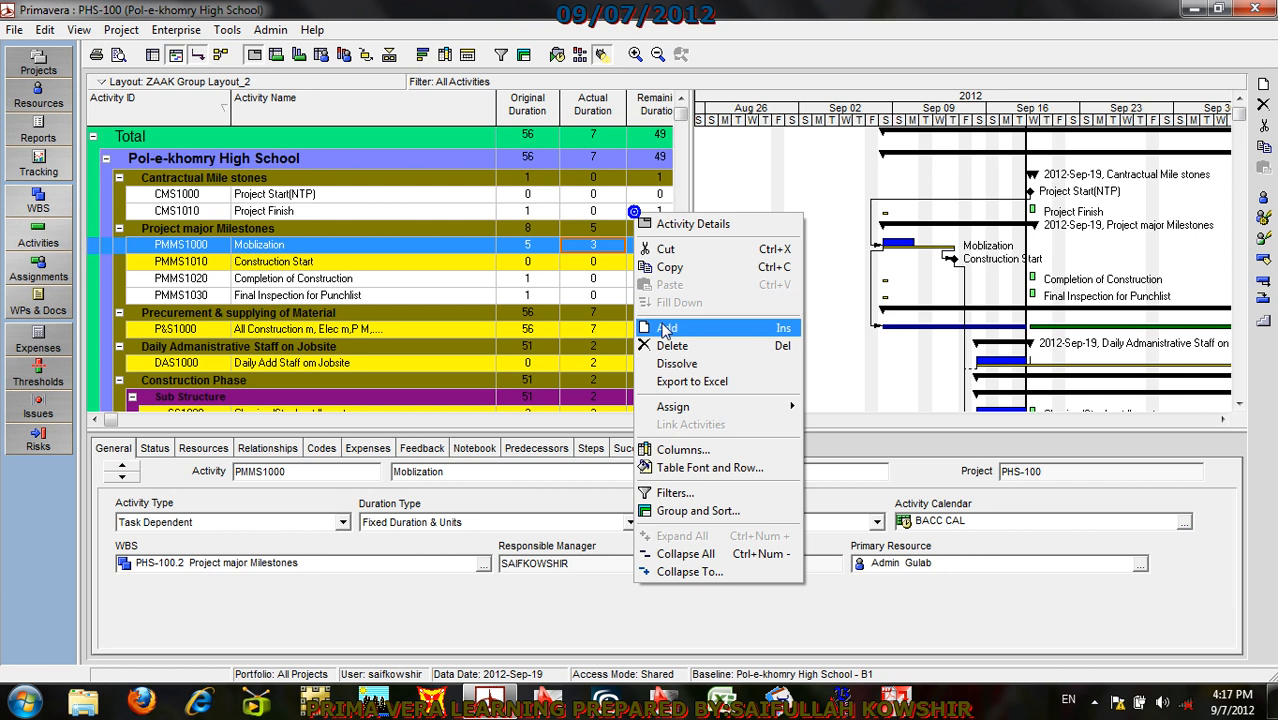
left_click(677, 444)
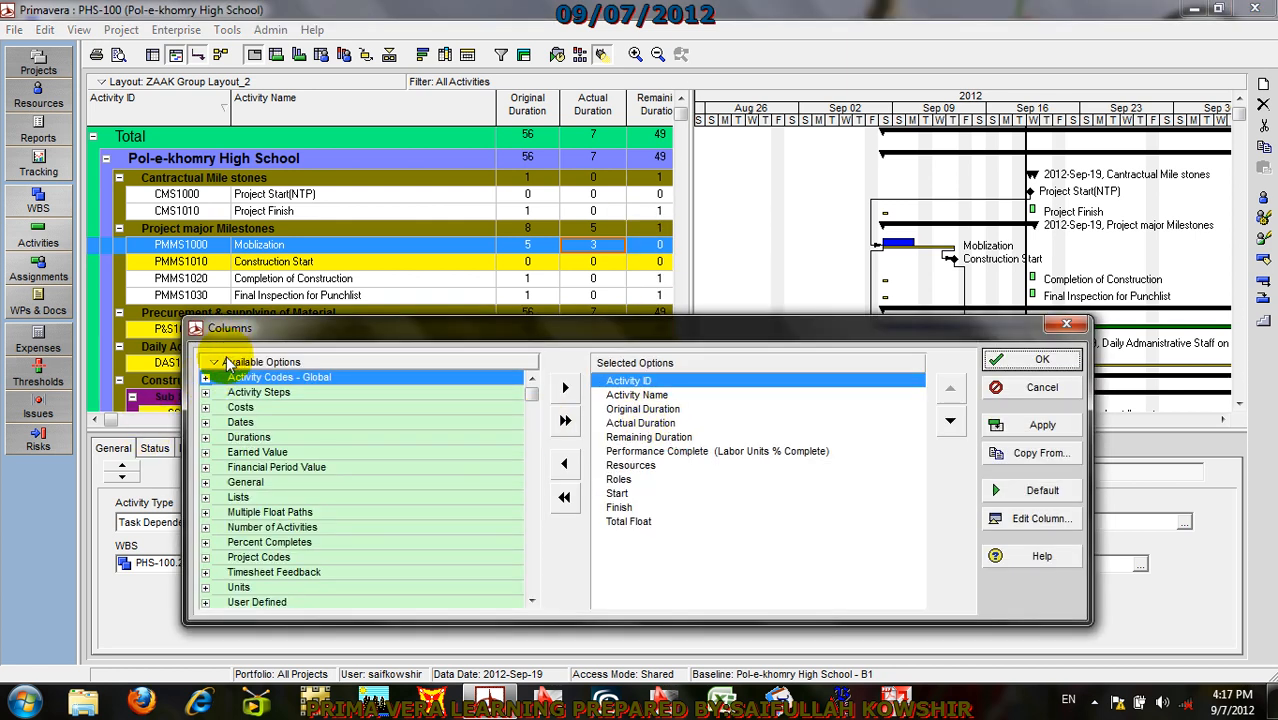
right_click(202, 373)
left_click(263, 386)
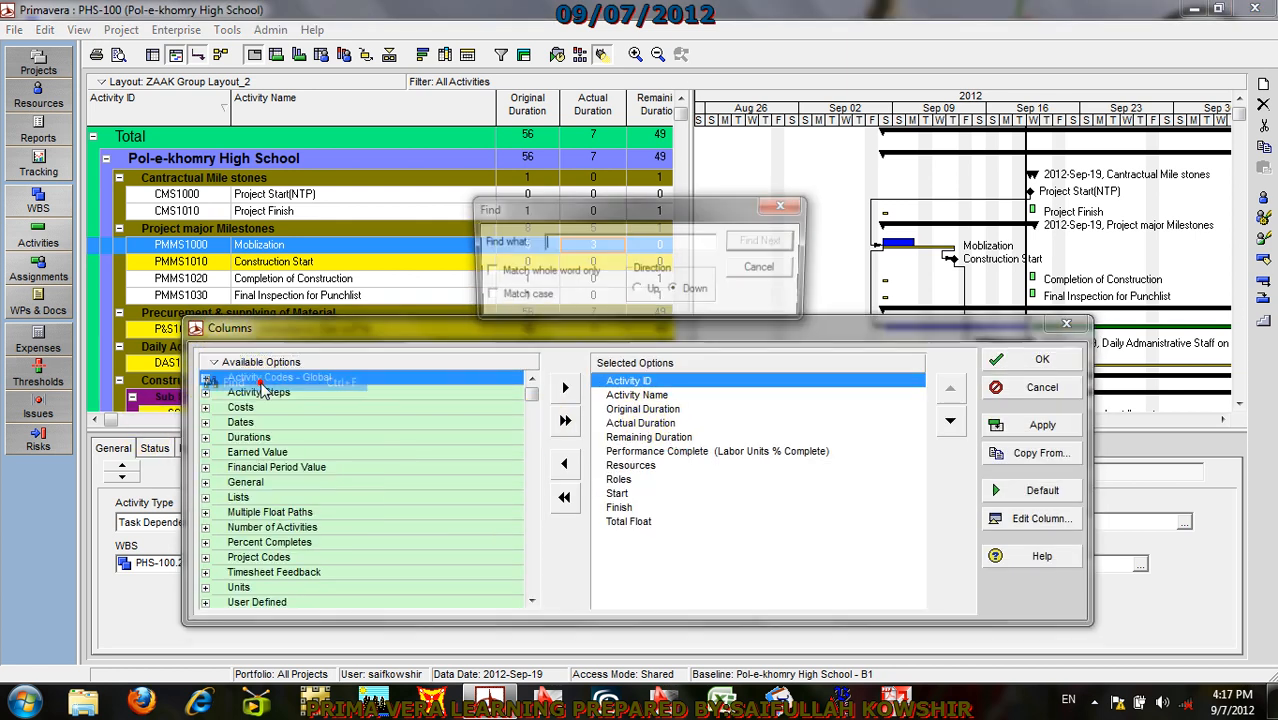
type("s")
left_click(765, 242)
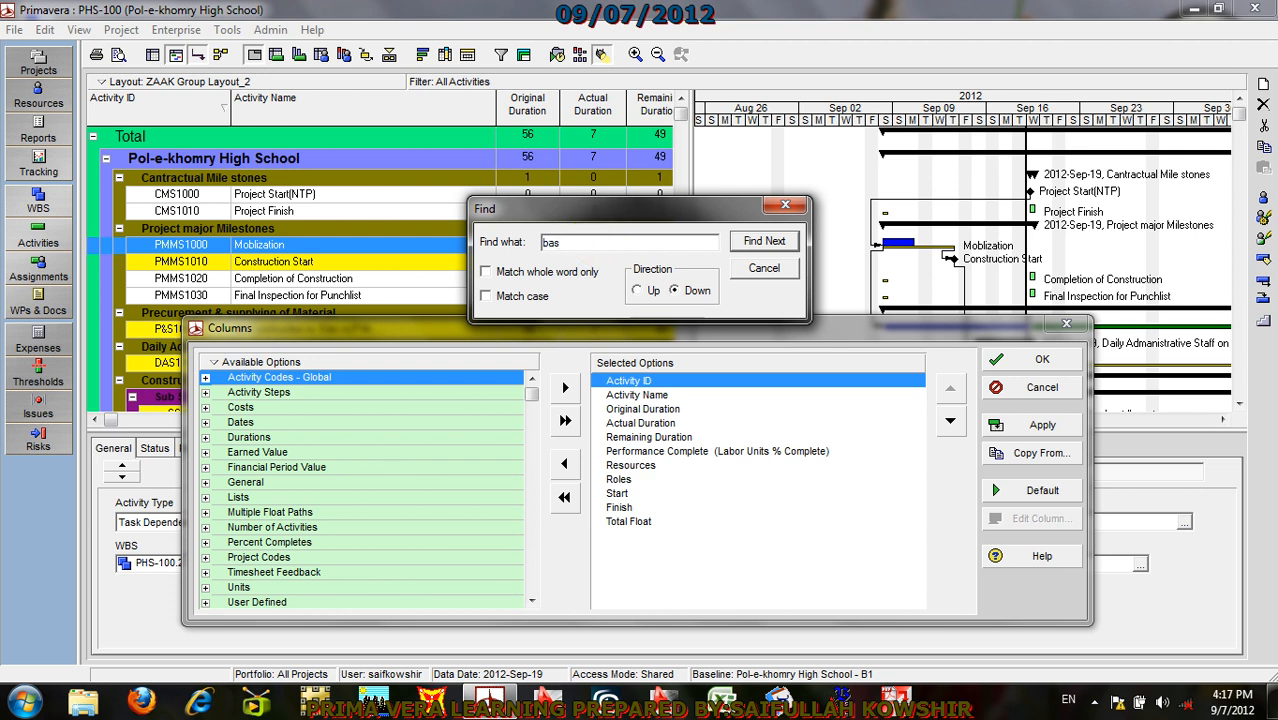
type("e")
left_click(747, 242)
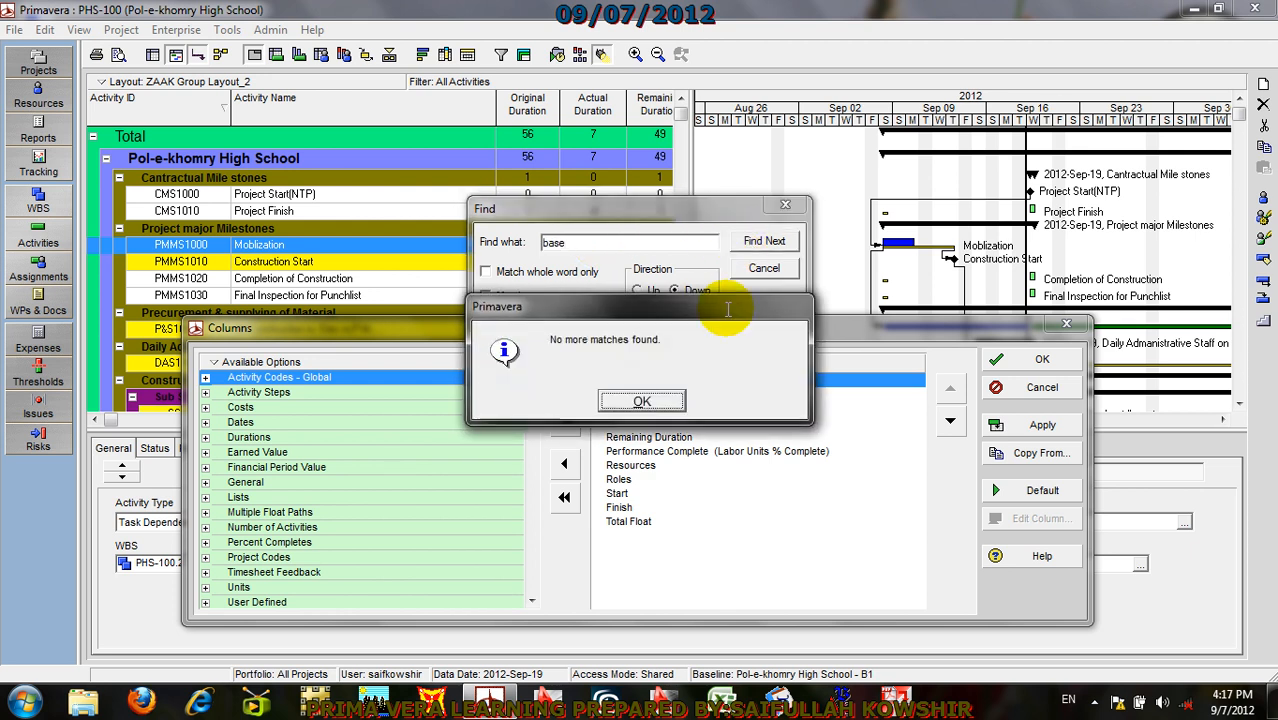
left_click(669, 406)
Step: Repeat the search for "base" in the upward direction and close the search
left_click(637, 290)
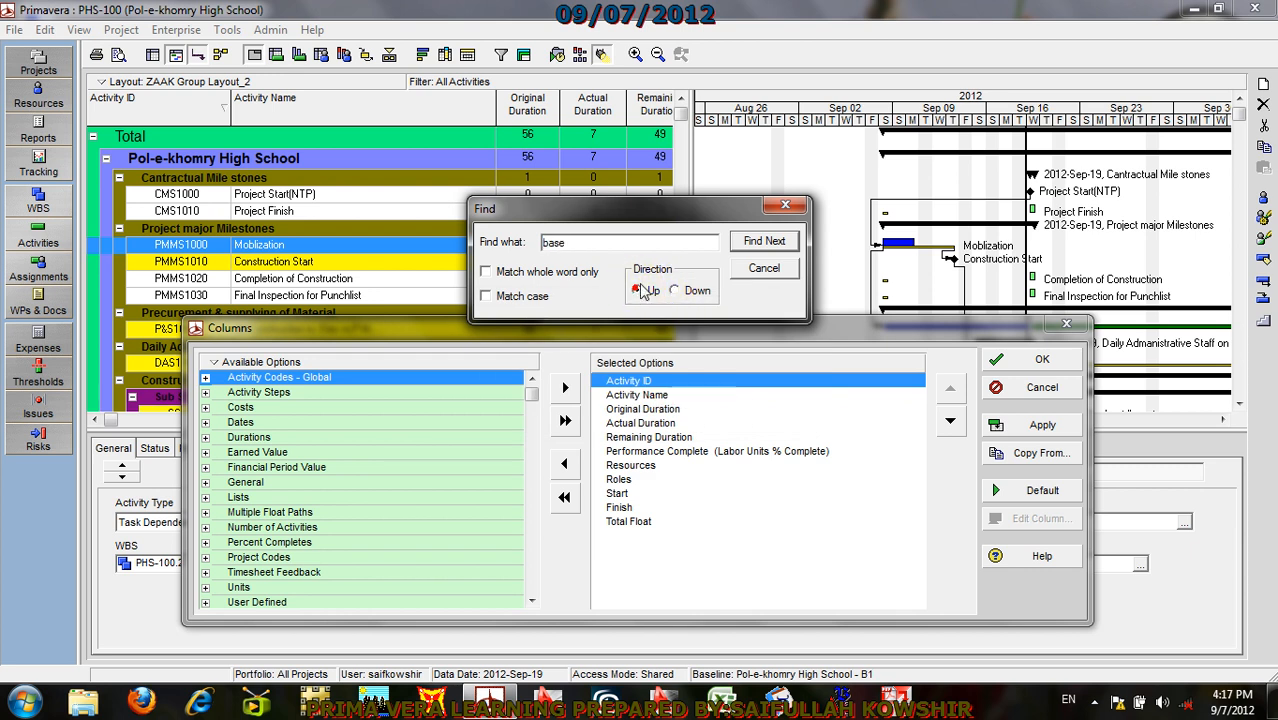
left_click(752, 245)
left_click(639, 402)
left_click(764, 268)
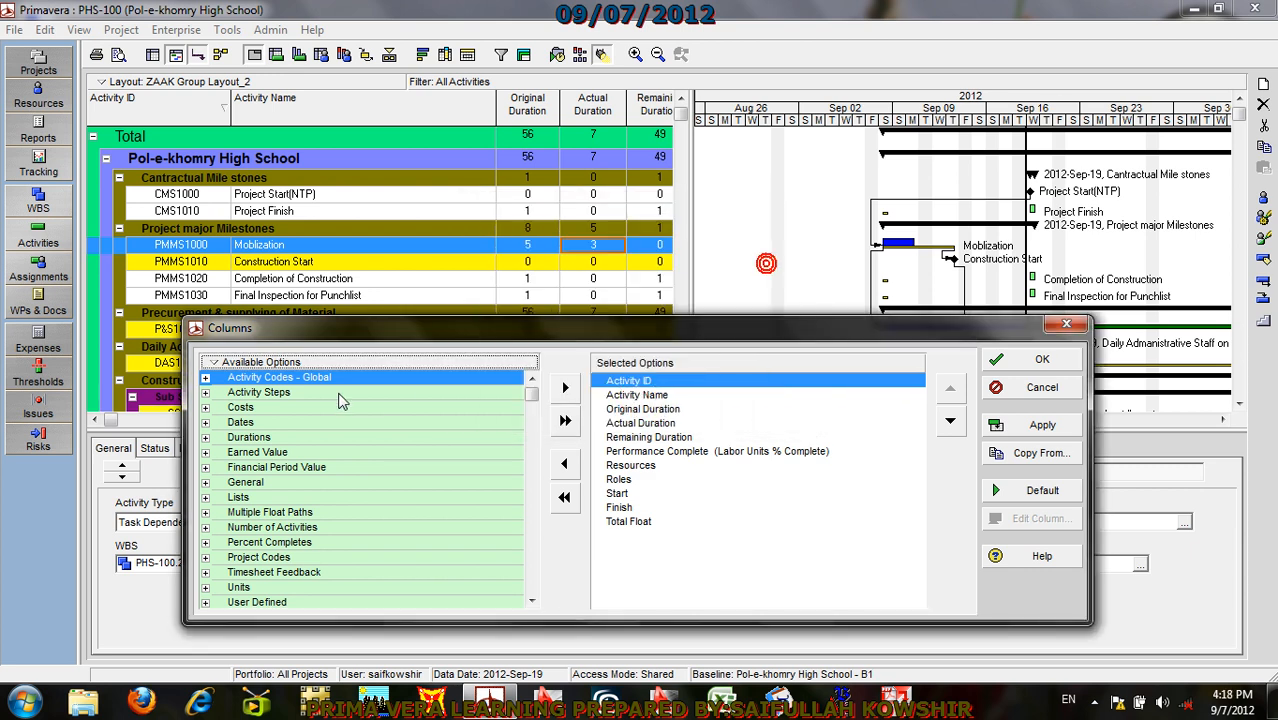
right_click(206, 383)
left_click(224, 384)
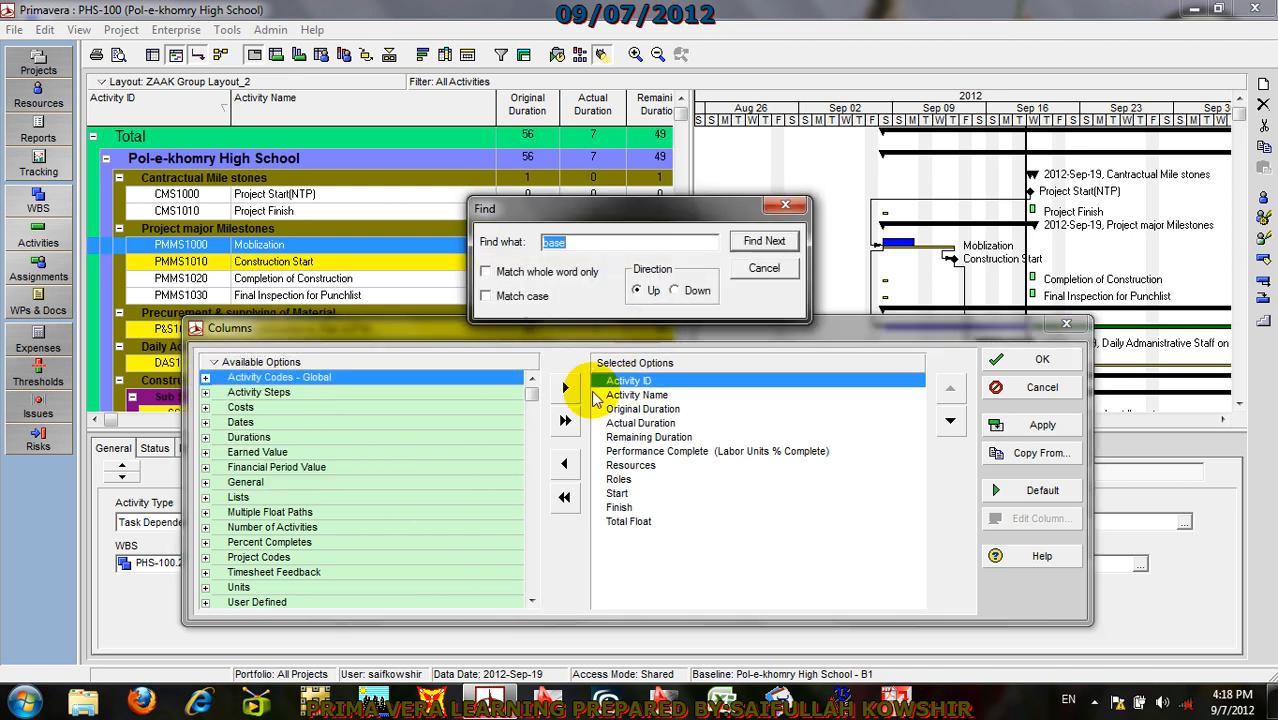
left_click(209, 376)
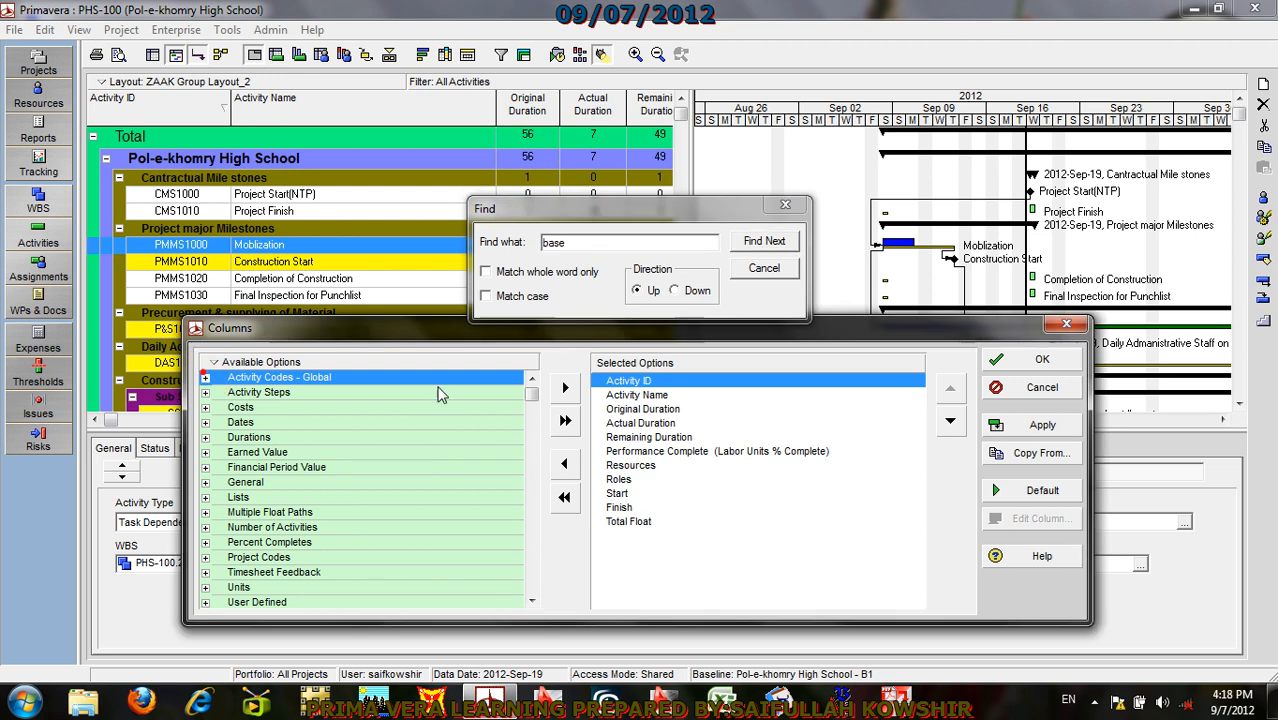
left_click(764, 268)
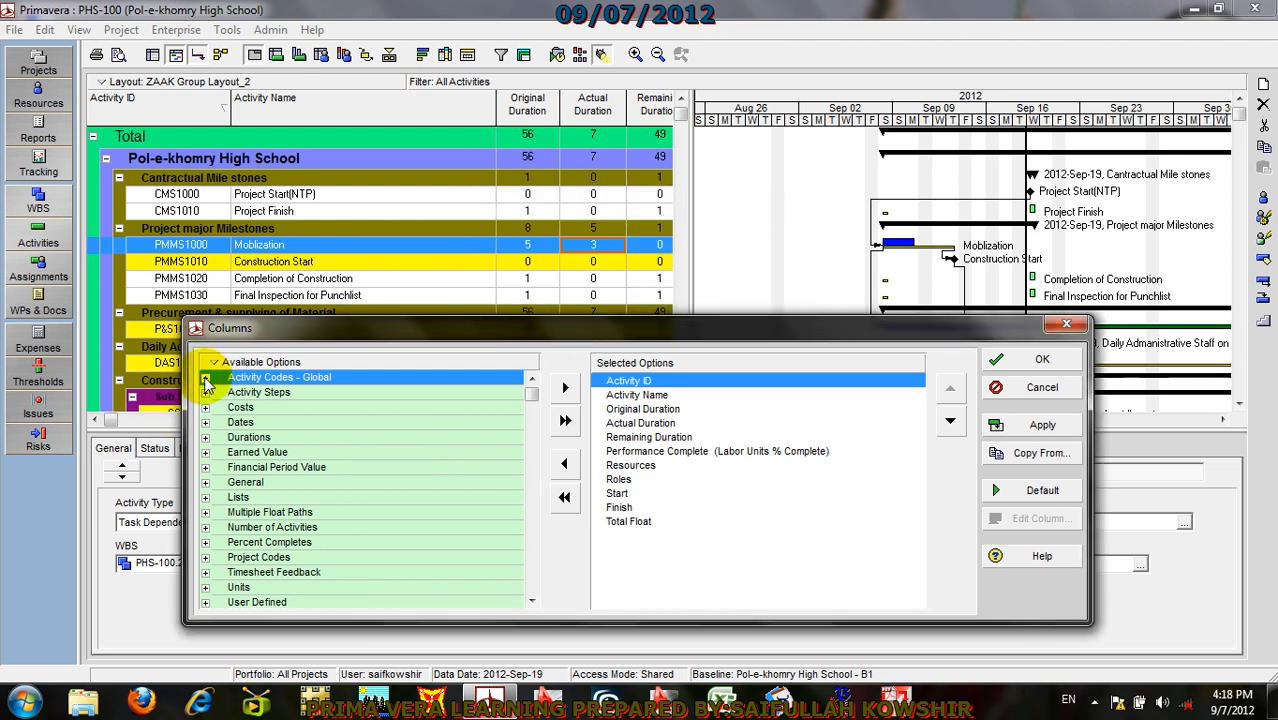
Step: Expand the Activity Codes - Global group and search upward for "base" from the Department option
left_click(206, 380)
left_click(286, 395)
right_click(171, 363)
left_click(182, 377)
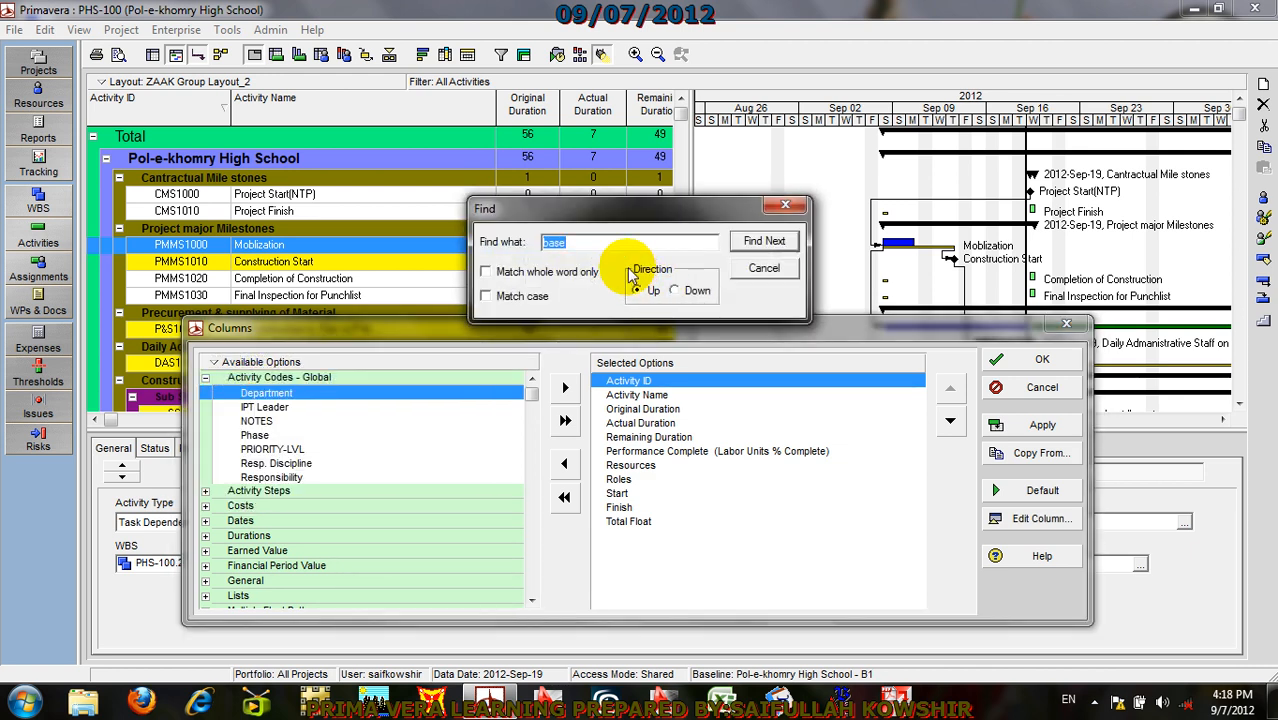
left_click(762, 241)
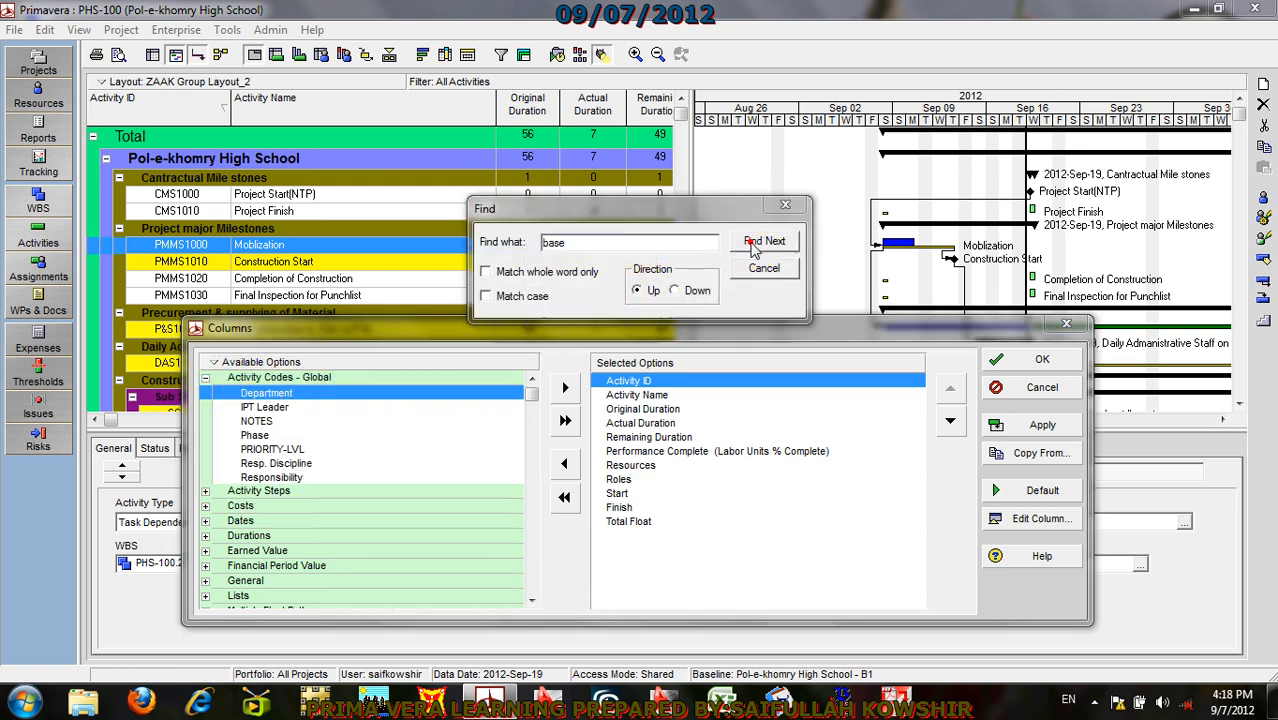
left_click(642, 401)
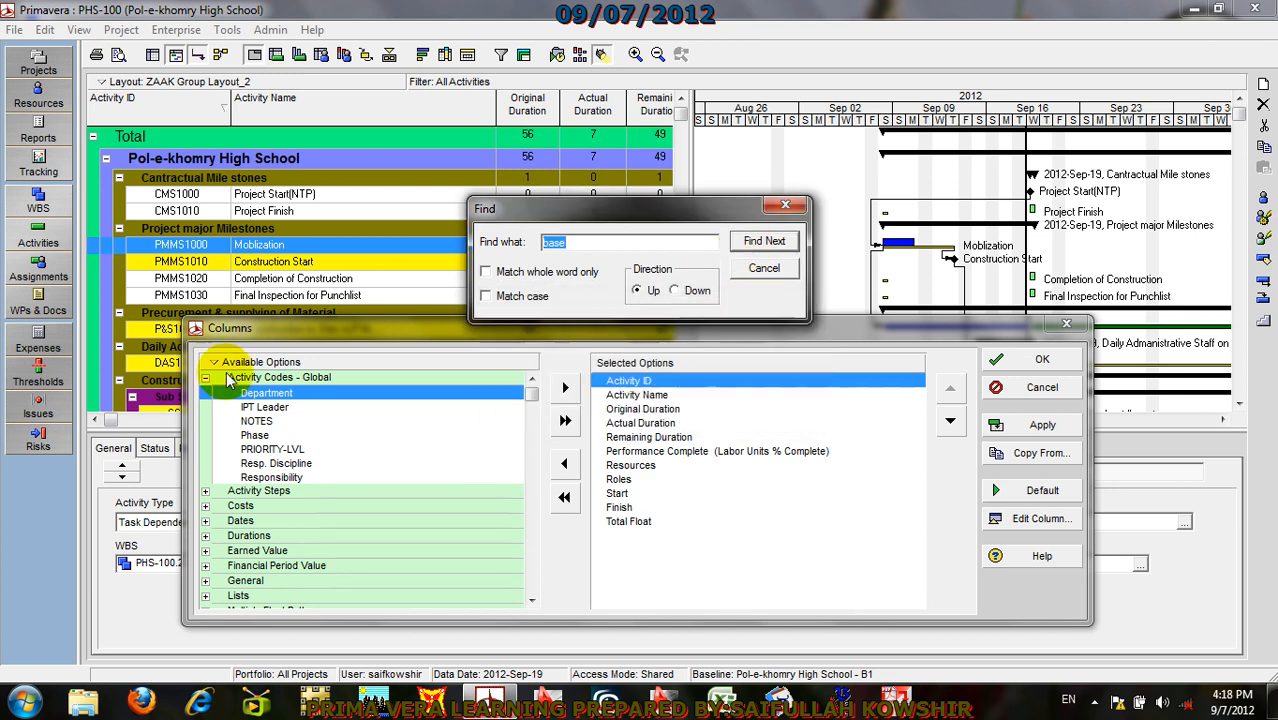
left_click(272, 406)
right_click(232, 378)
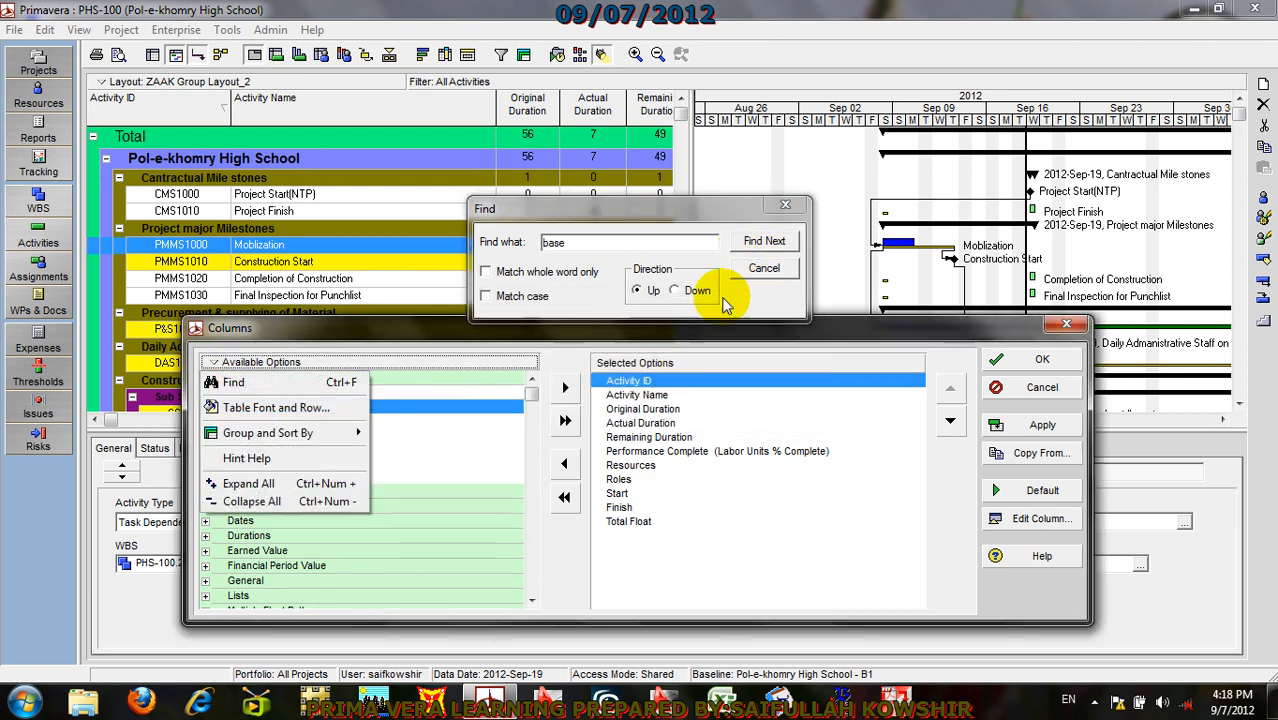
left_click(772, 264)
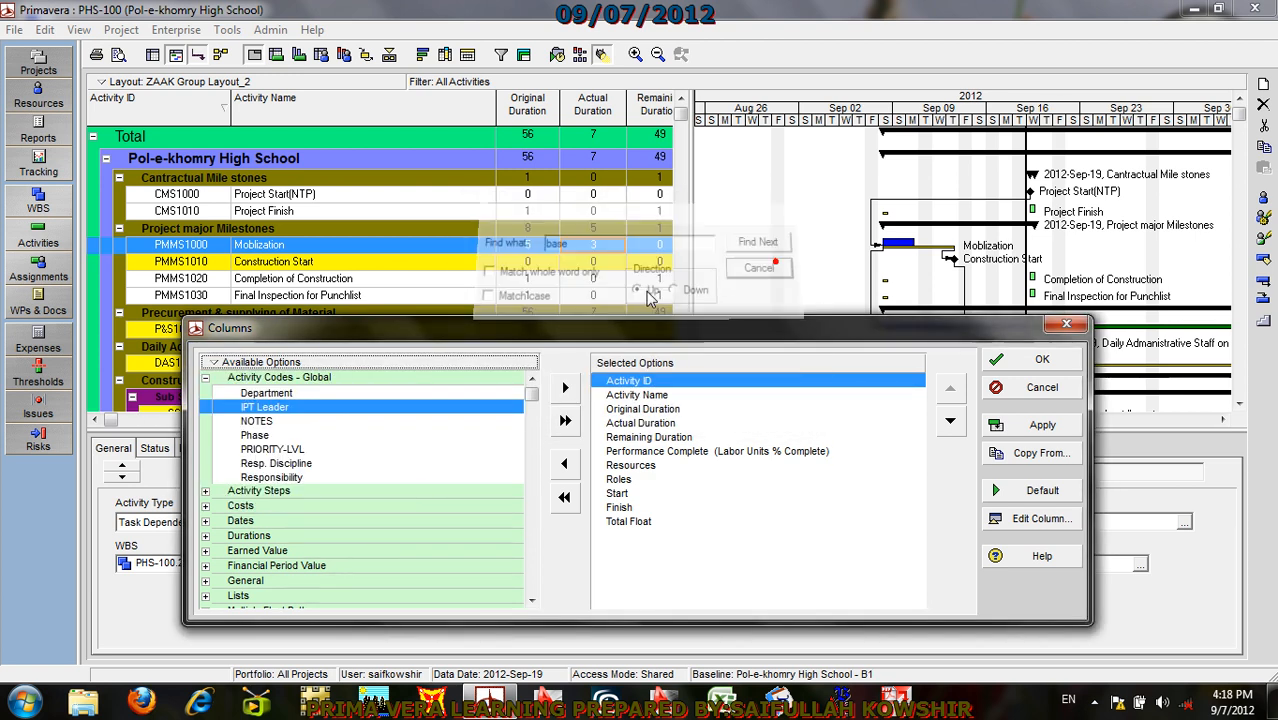
Step: Search the available column options upward for "ac" through several matches and close the search
right_click(240, 370)
left_click(245, 380)
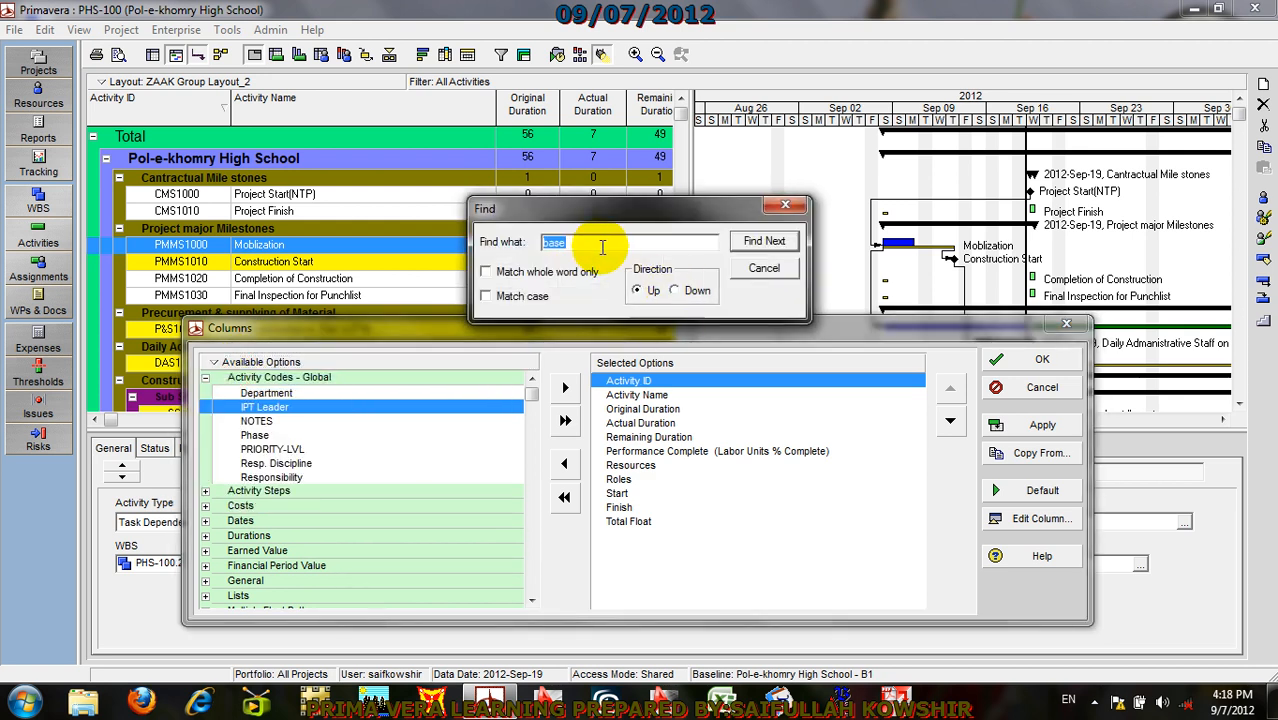
type("ac")
left_click(762, 242)
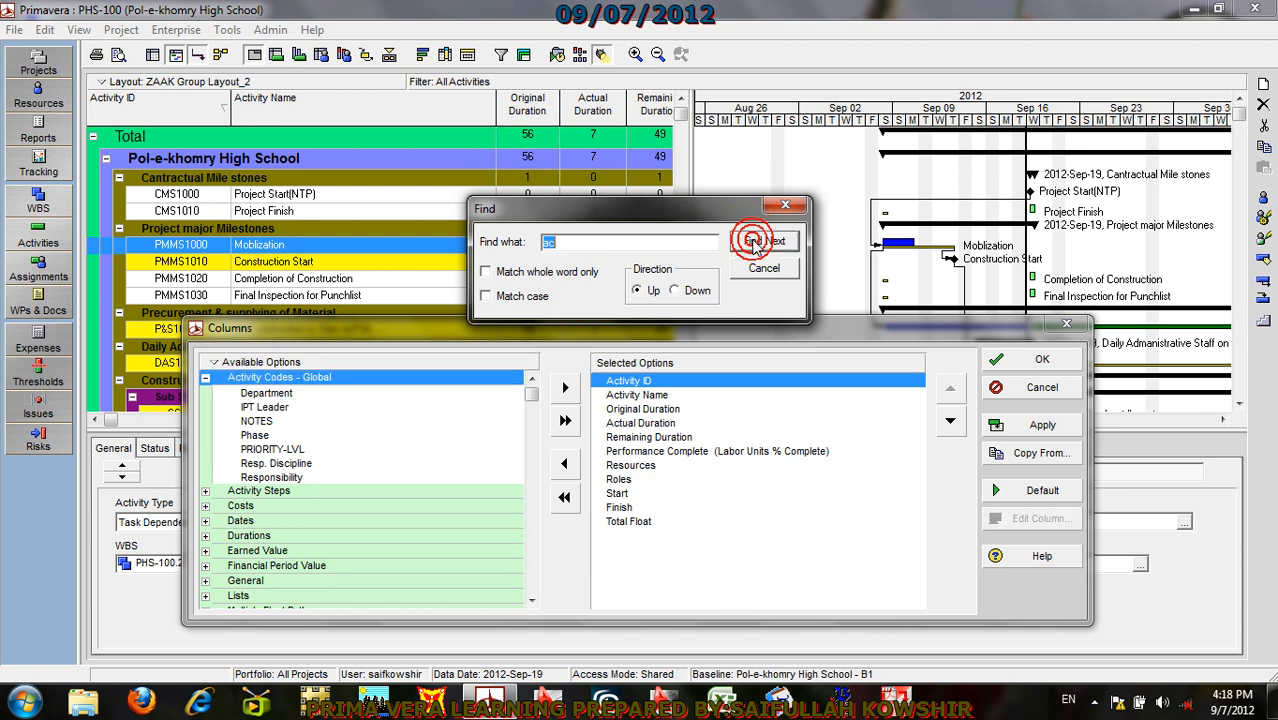
left_click(762, 242)
left_click(762, 242)
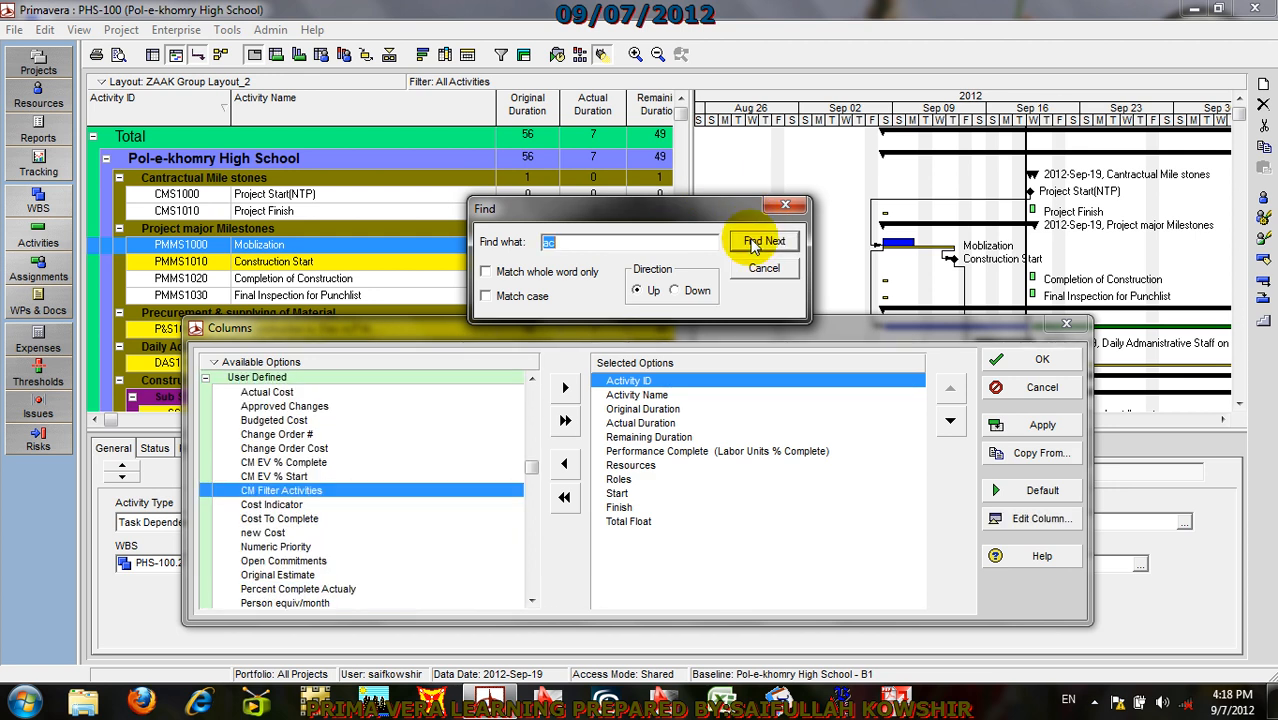
left_click(752, 244)
left_click(764, 268)
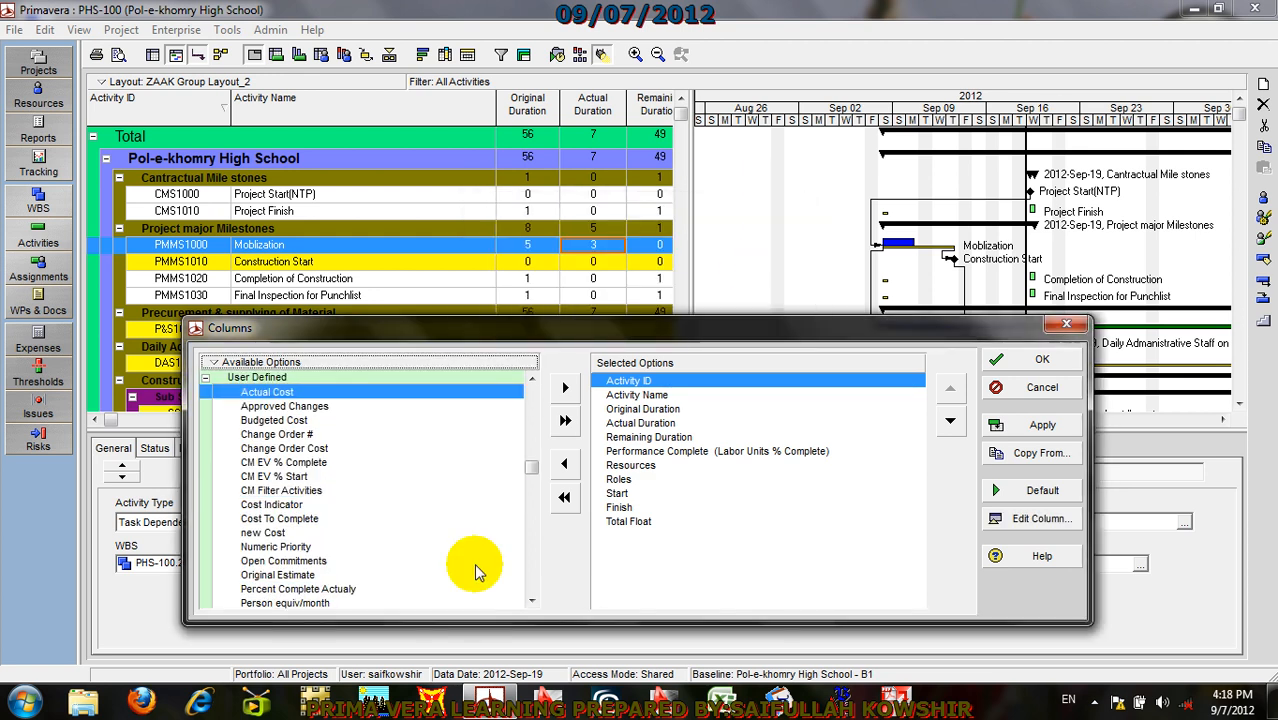
Step: Search the available column options upward for "b" to locate the baseline fields
left_click(530, 598)
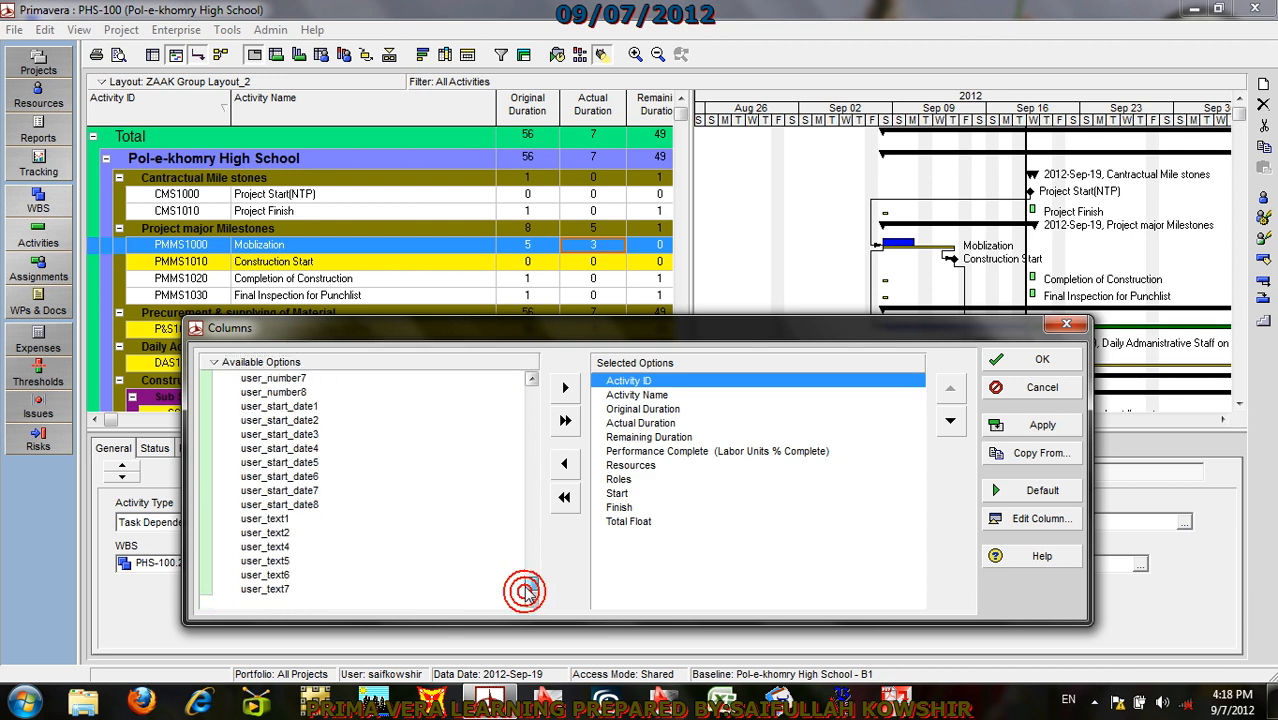
left_click(531, 380)
left_click_drag(532, 386, 530, 376)
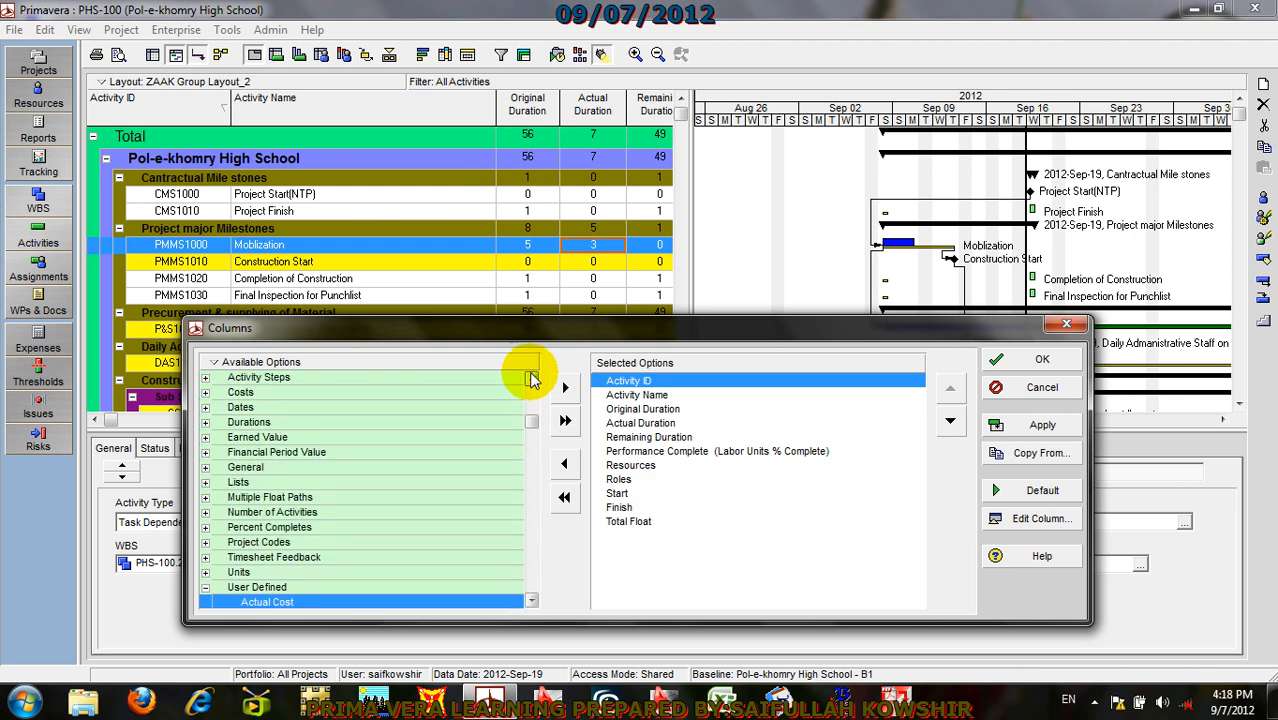
right_click(298, 361)
left_click(295, 379)
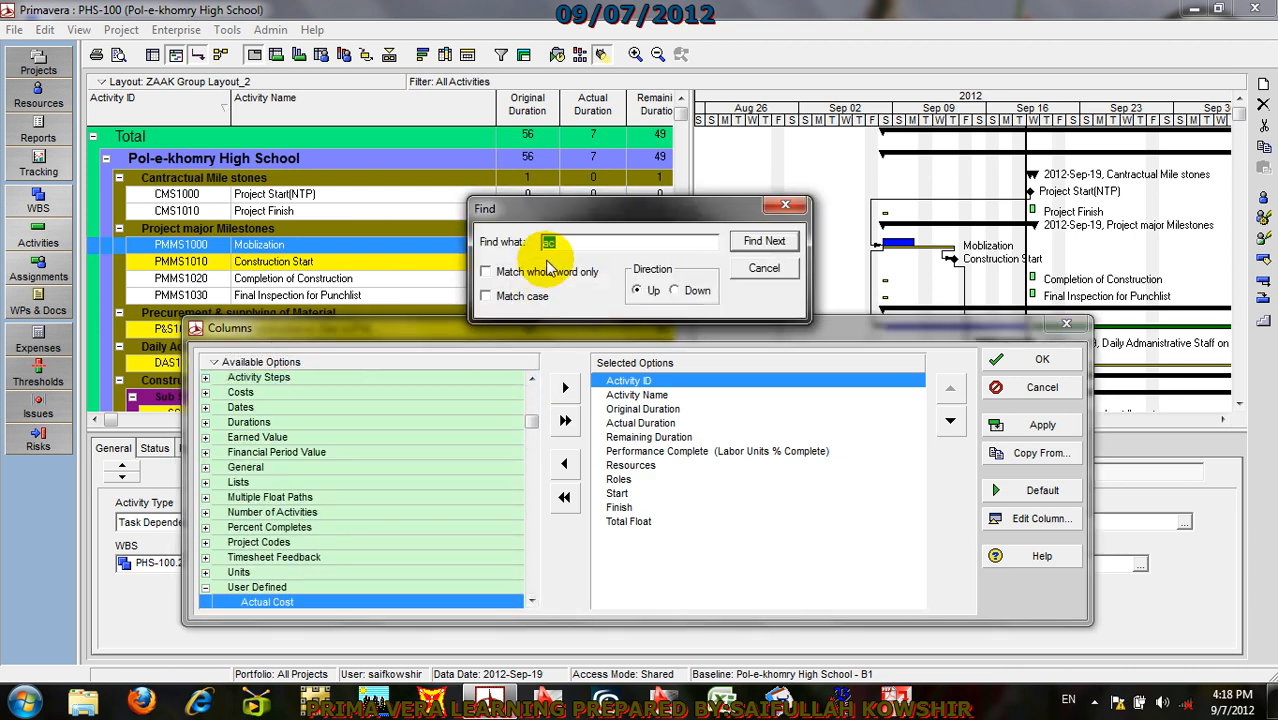
left_click(754, 244)
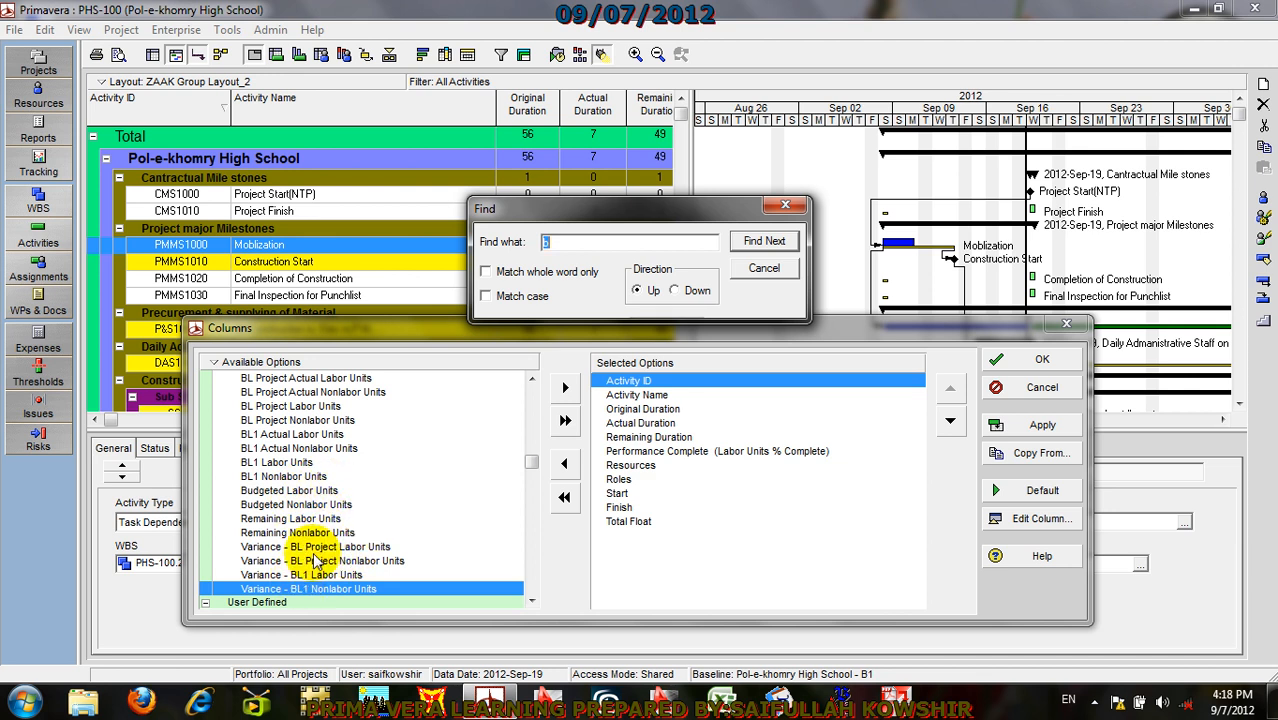
Step: Add BL Project Actual Labor Units and BL Project Labor Units to the selected columns
left_click_drag(555, 214, 418, 102)
left_click(533, 381)
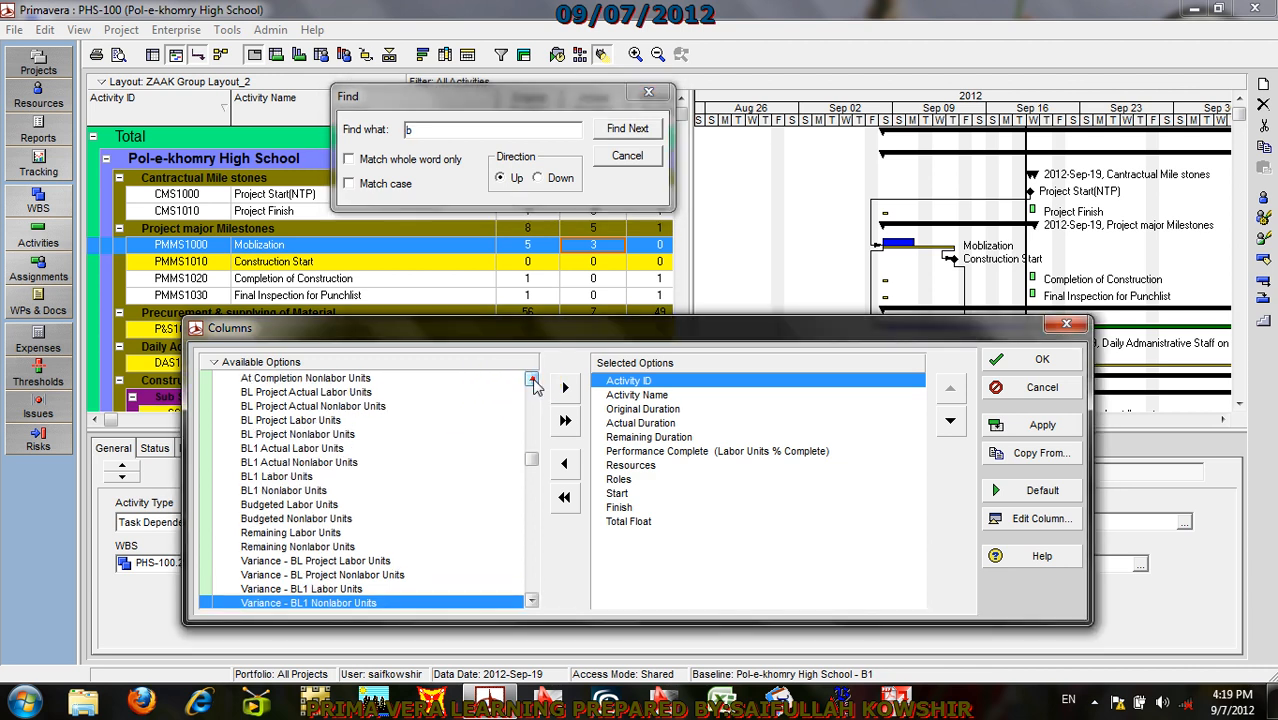
left_click(332, 392)
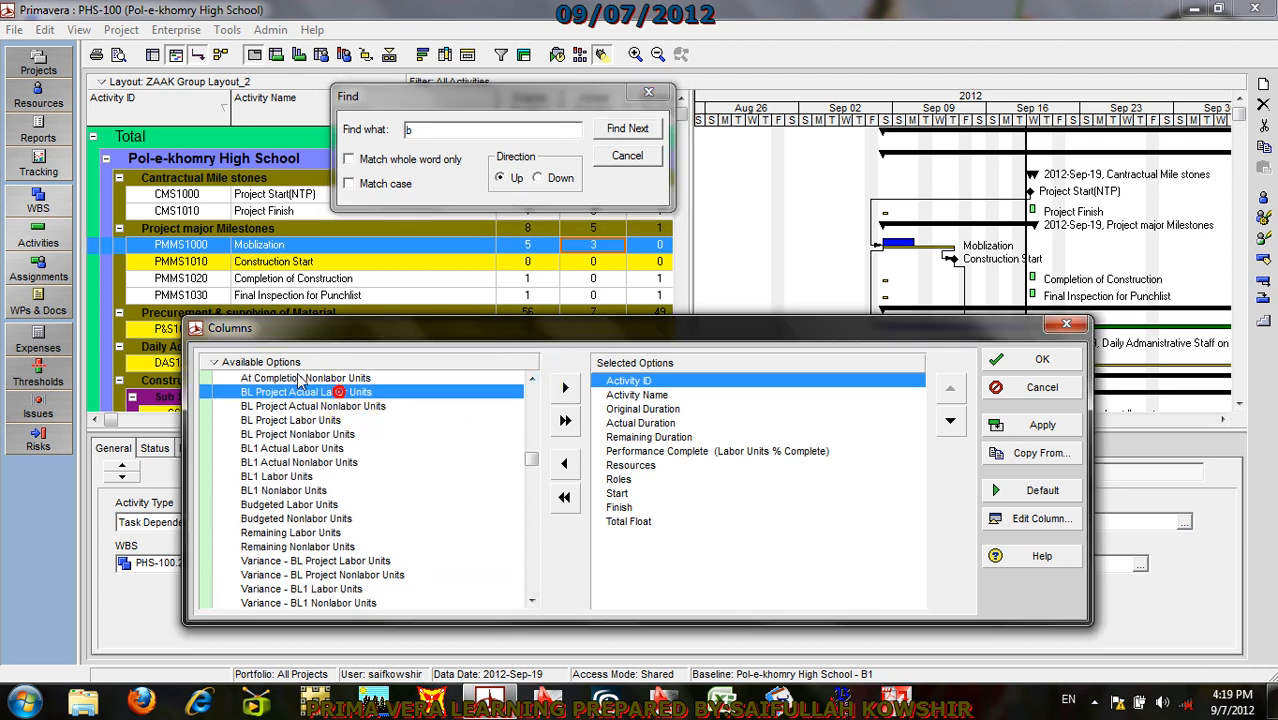
left_click(565, 388)
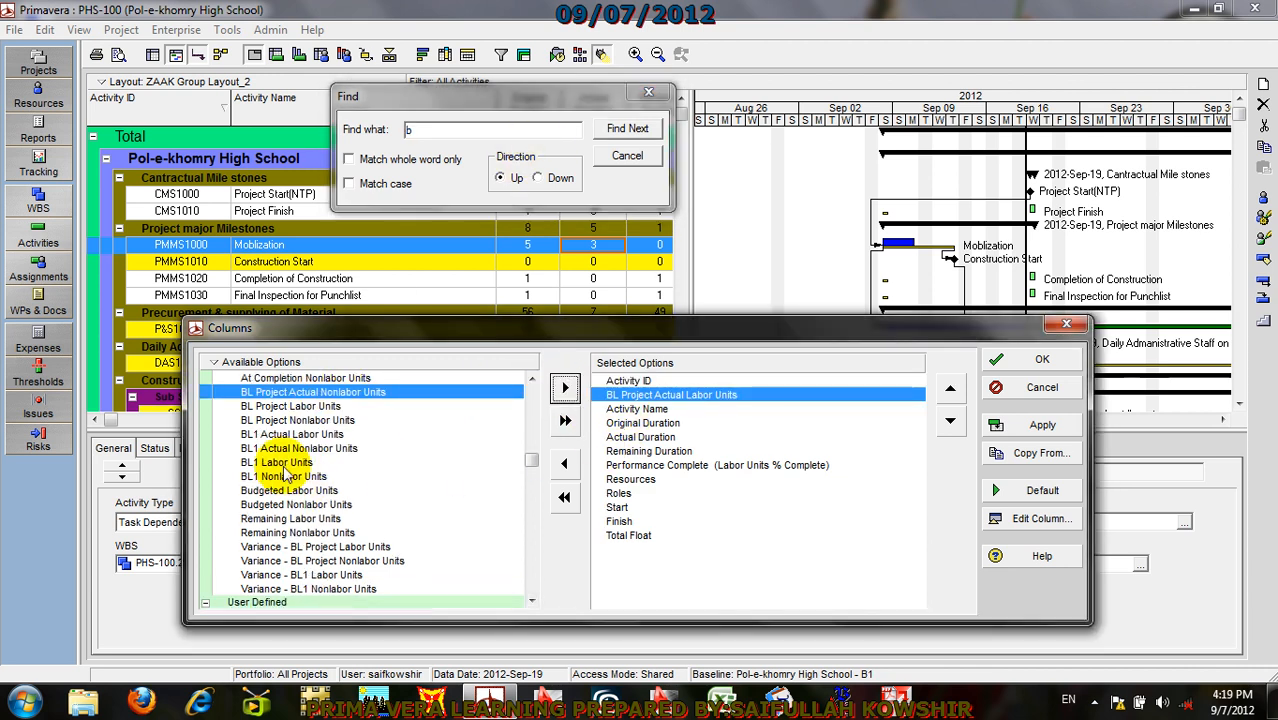
left_click(272, 405)
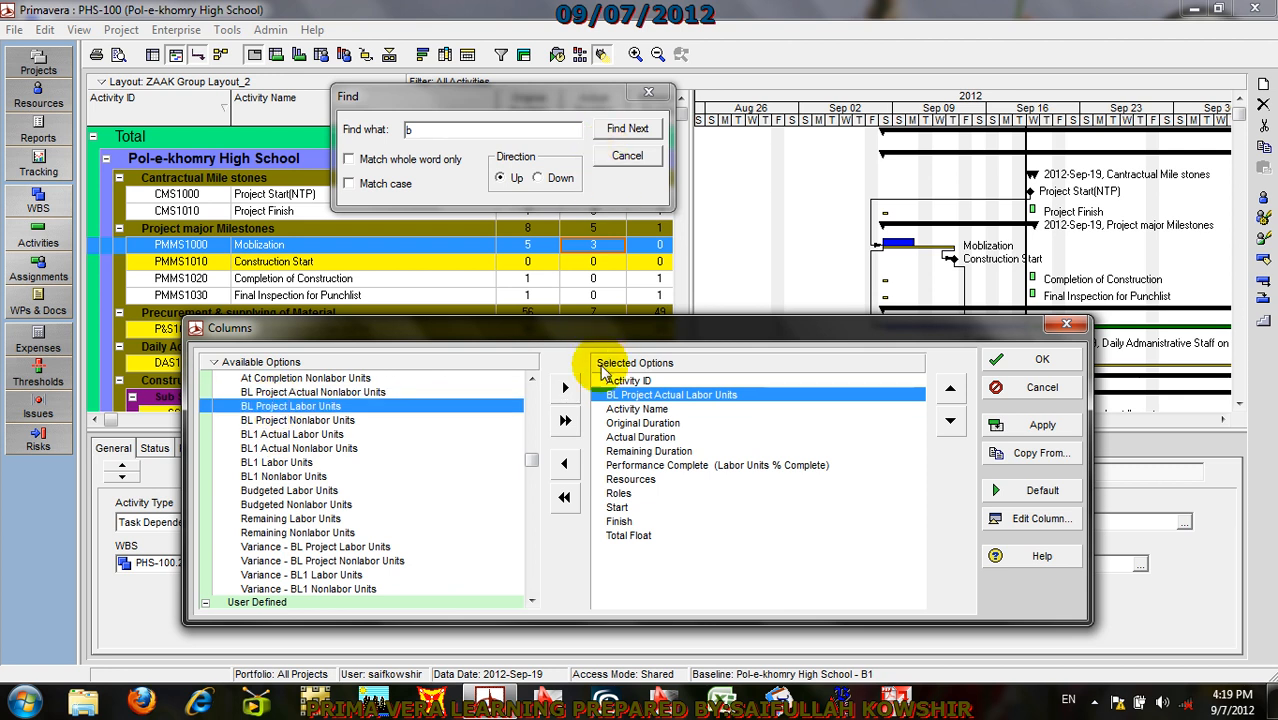
left_click(575, 396)
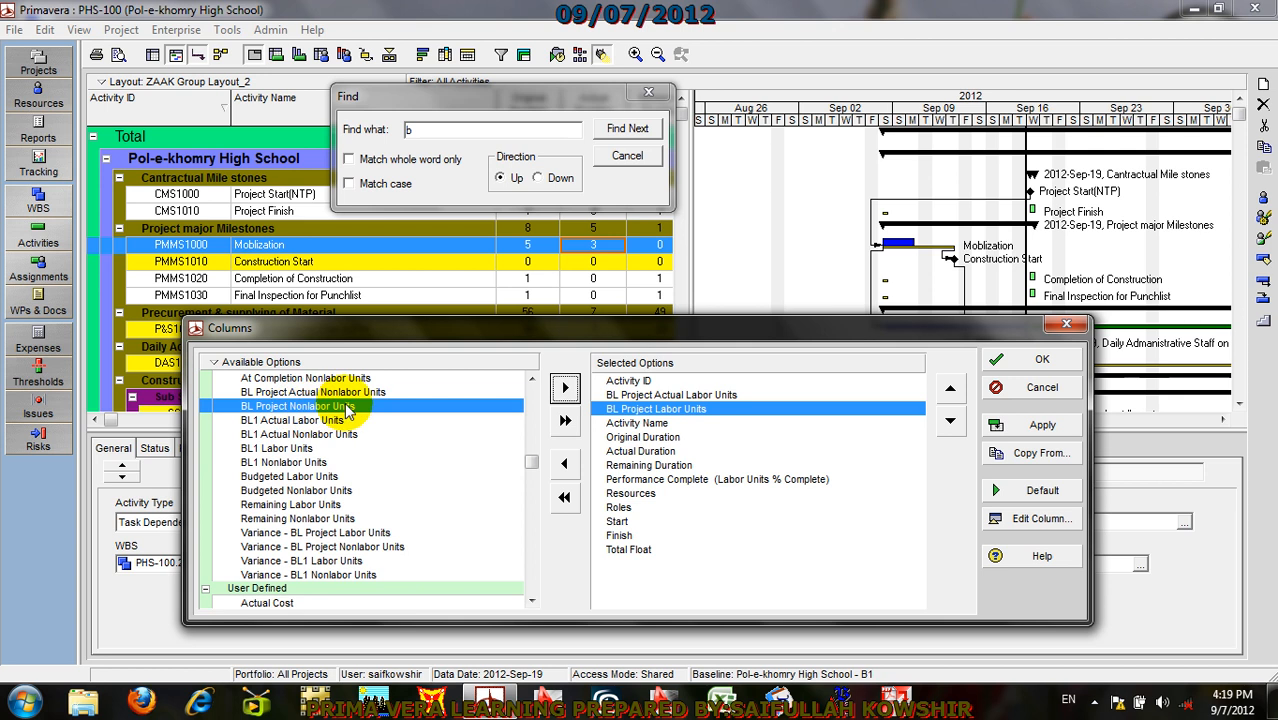
Step: Add BL1 Actual Labor Units to the selected columns
left_click(331, 478)
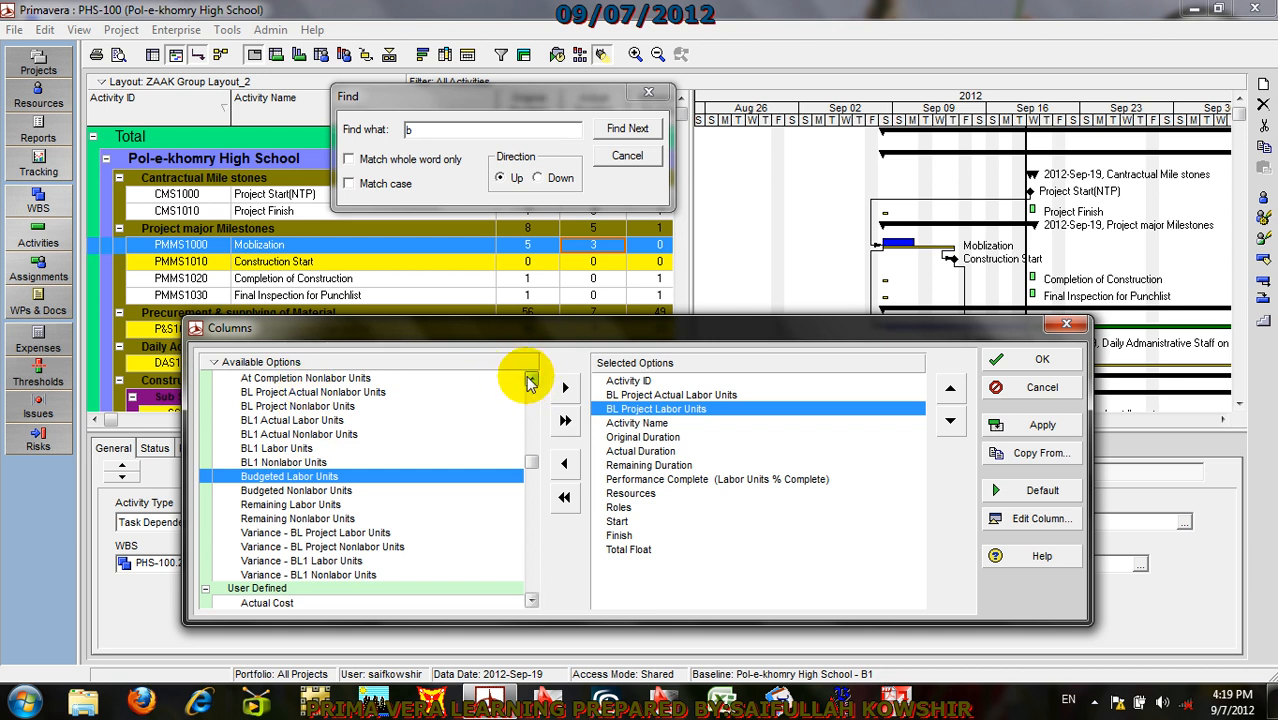
left_click(532, 382)
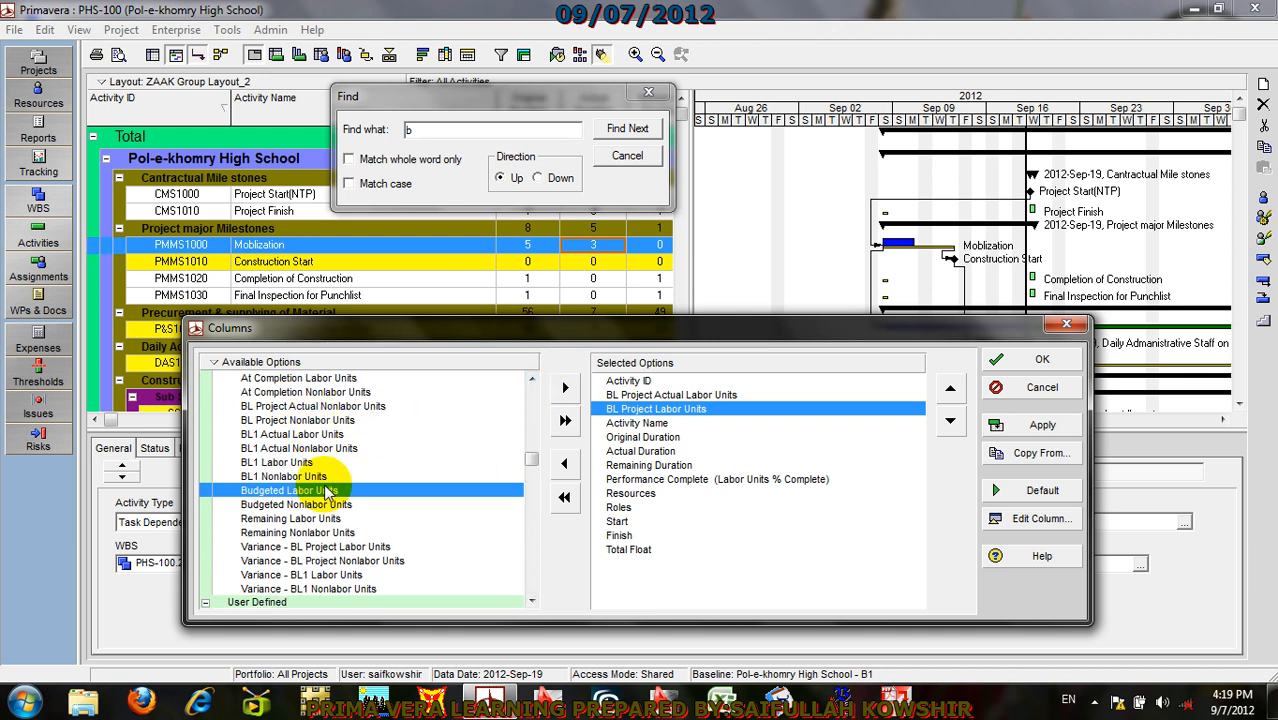
left_click(288, 436)
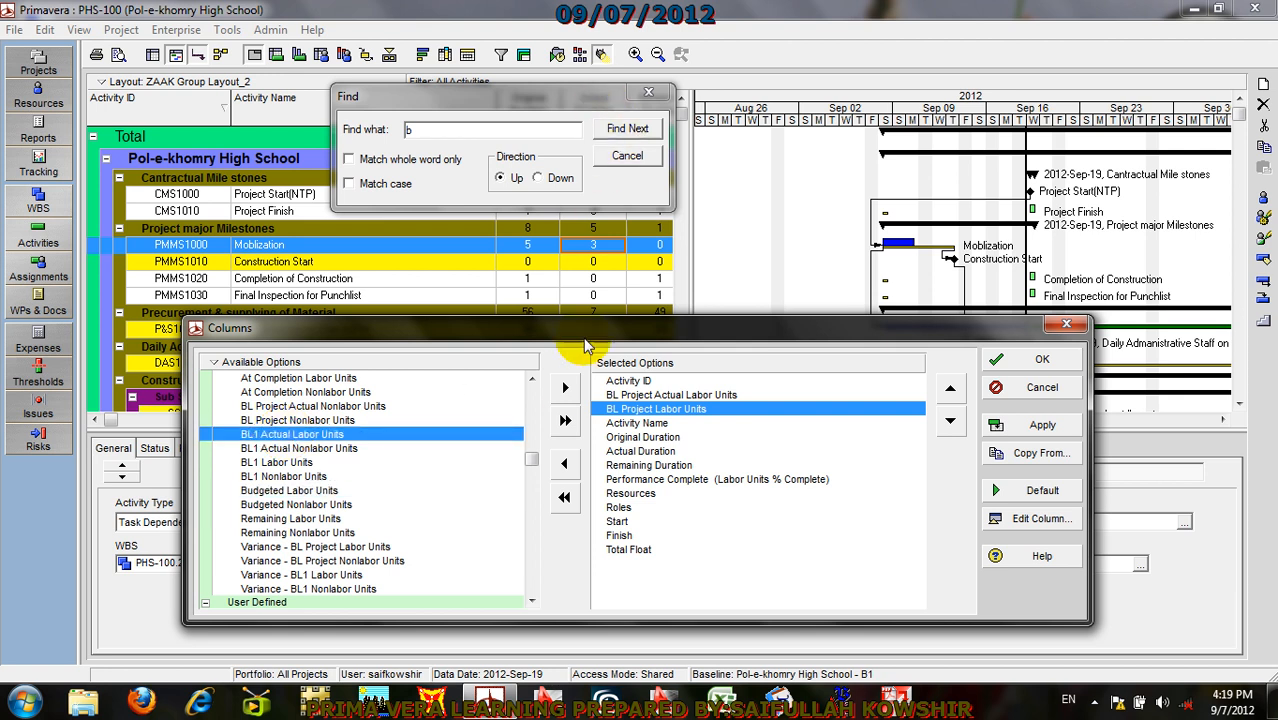
left_click(565, 387)
Step: Close the search and move BL Project Actual Labor Units directly below Actual Duration in the selected columns
left_click(695, 395)
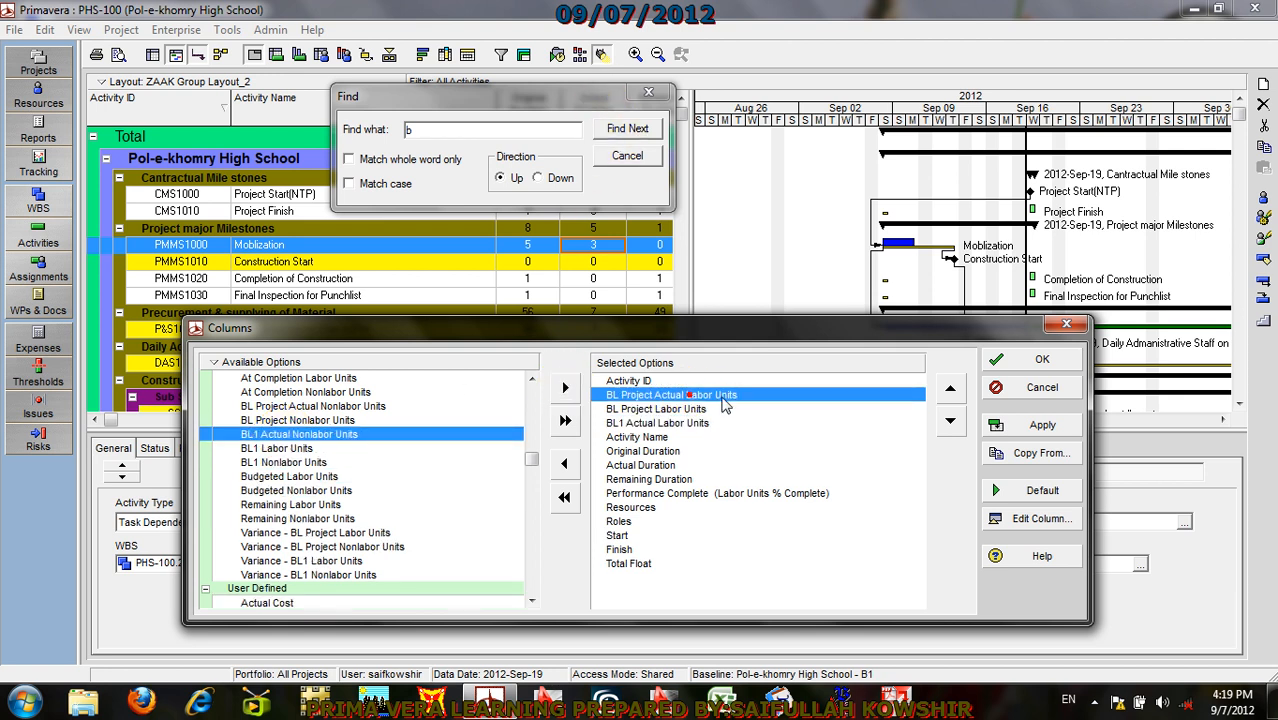
left_click(628, 157)
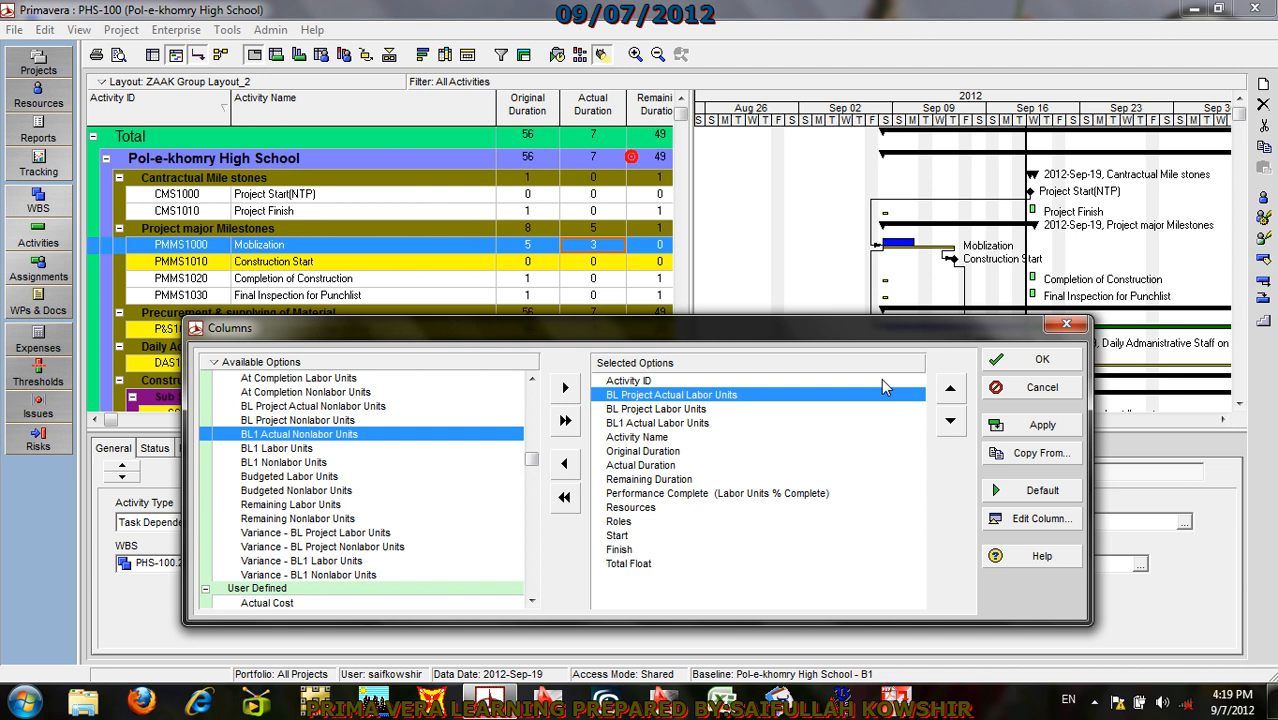
left_click(950, 423)
left_click(950, 423)
left_click(950, 423)
left_click(950, 423)
left_click(950, 423)
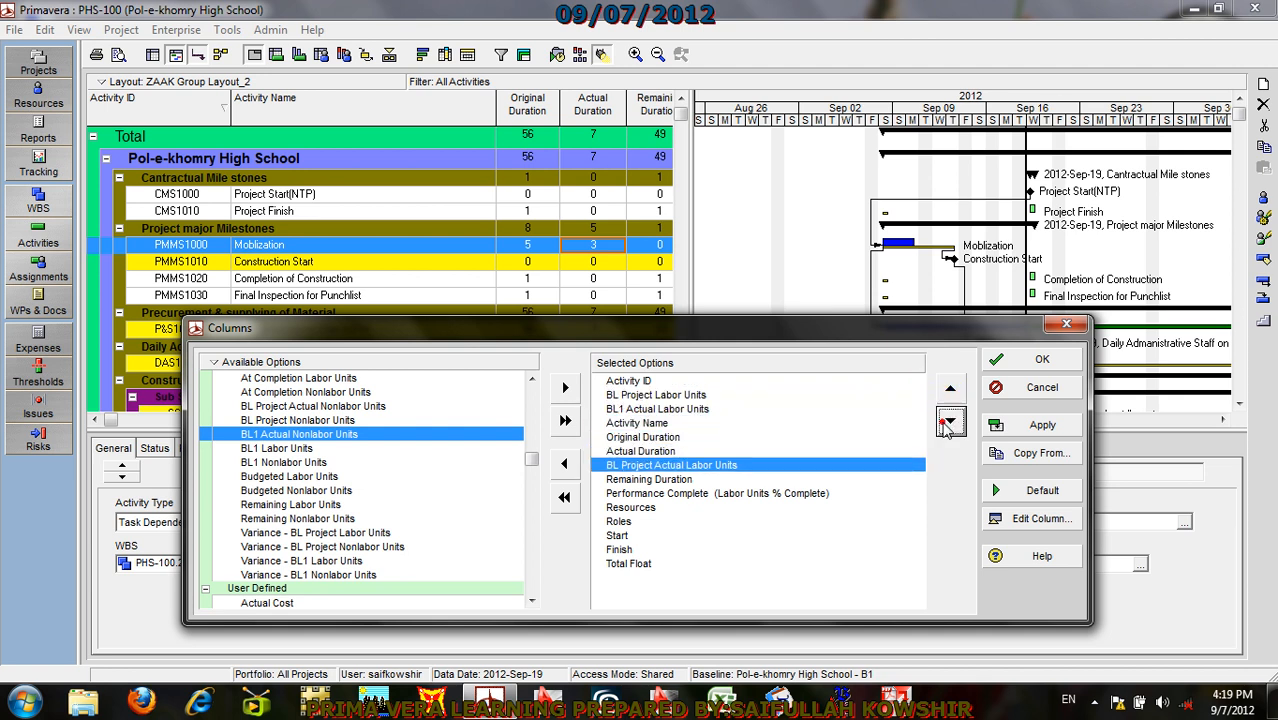
Step: Move BL Project Labor Units and BL1 Actual Labor Units between Original Duration and Actual Duration, and apply the column layout
left_click(656, 395)
left_click(950, 423)
left_click(950, 423)
left_click(950, 423)
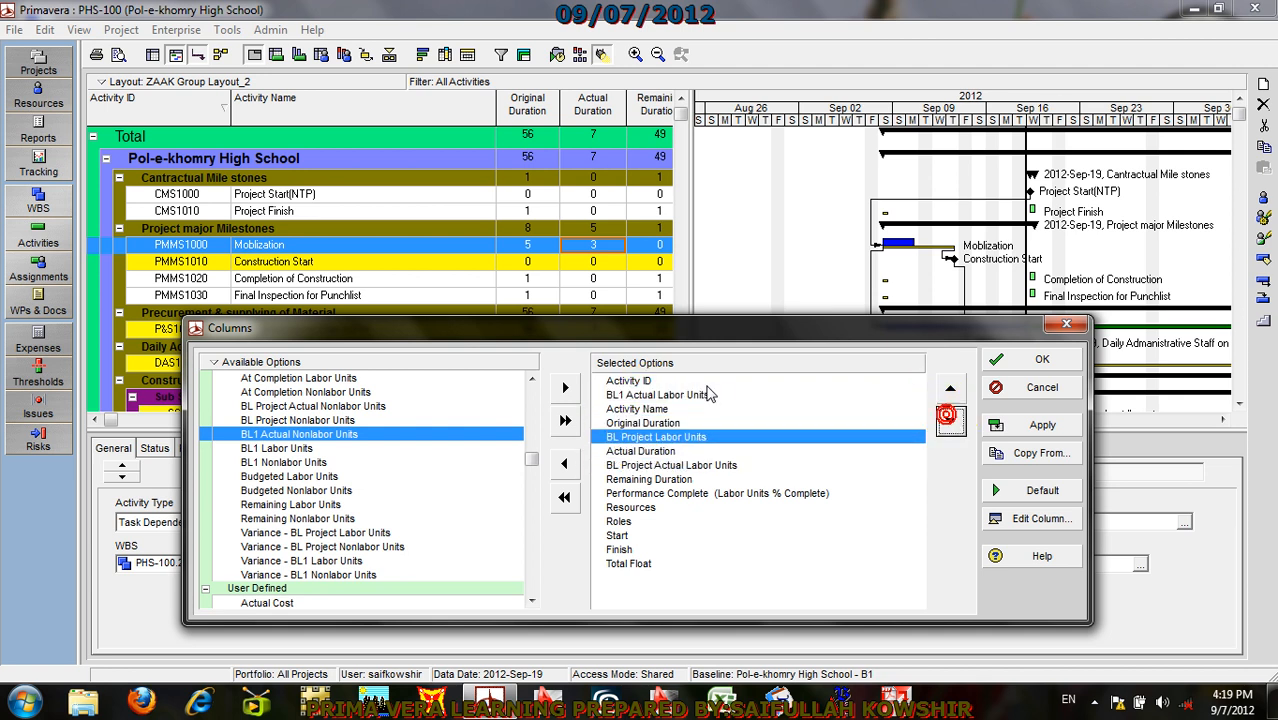
left_click(660, 395)
left_click(950, 423)
left_click(950, 423)
left_click(950, 423)
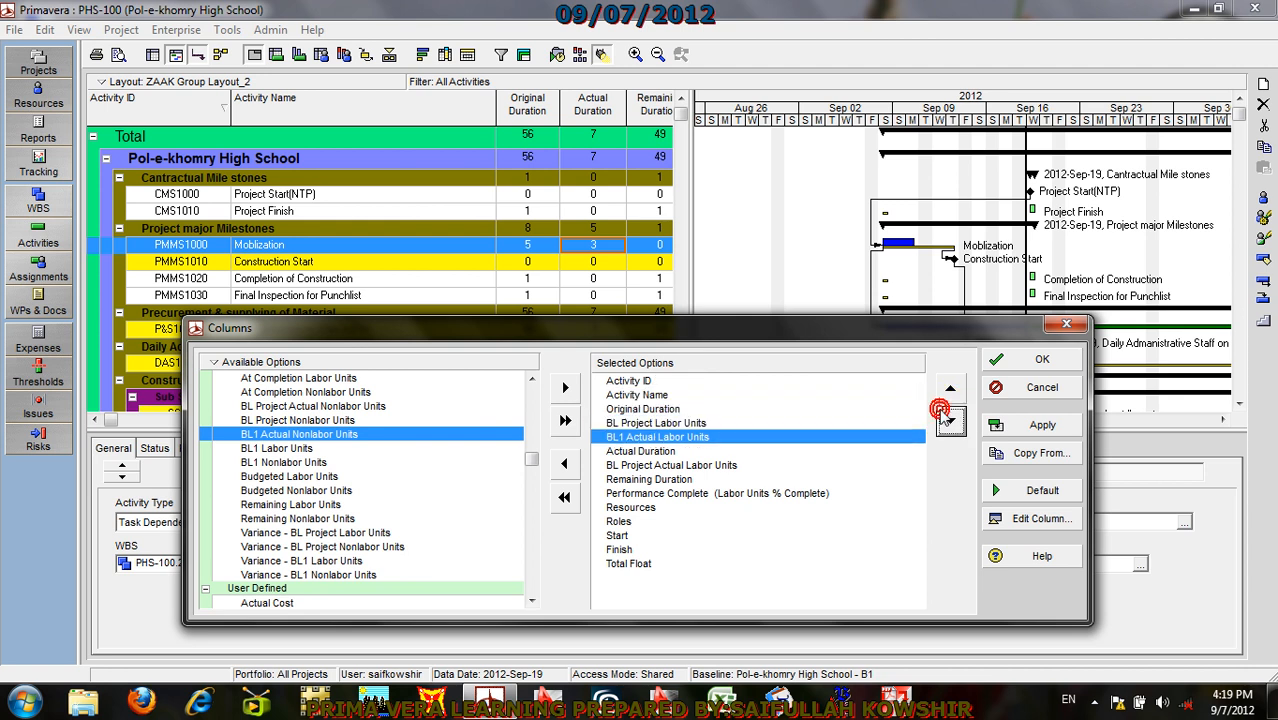
left_click(1063, 428)
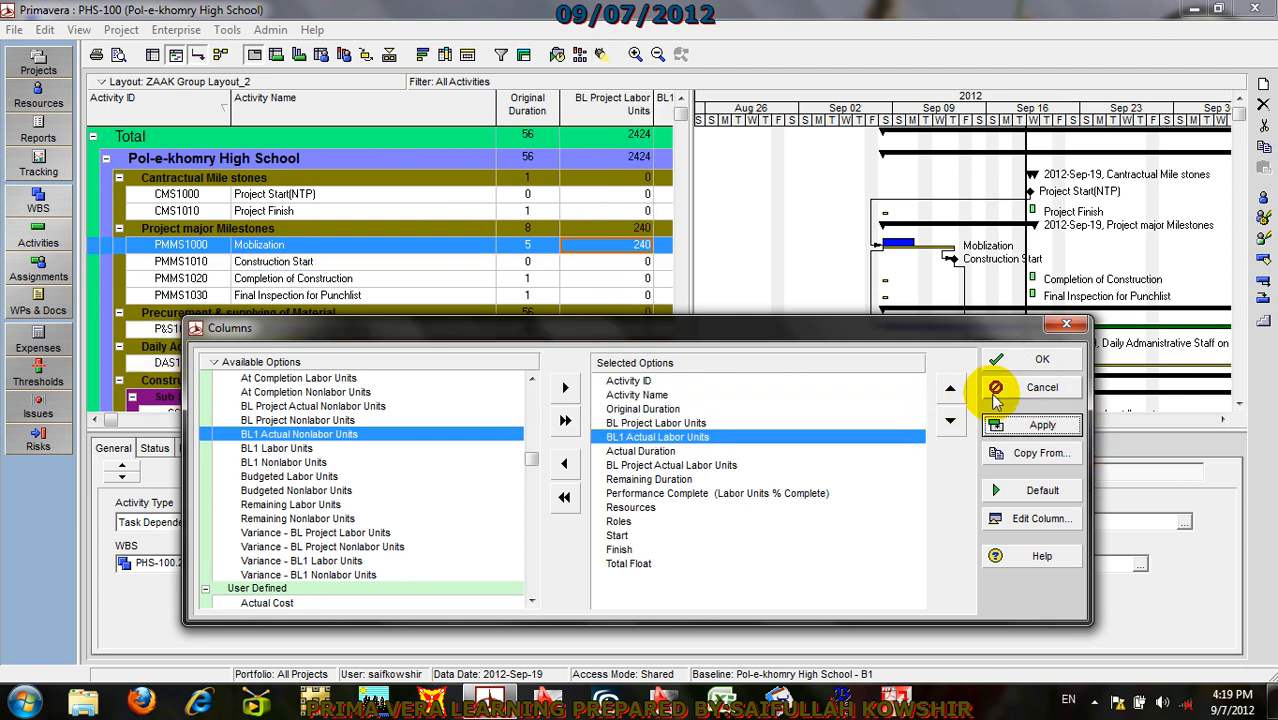
left_click(1030, 359)
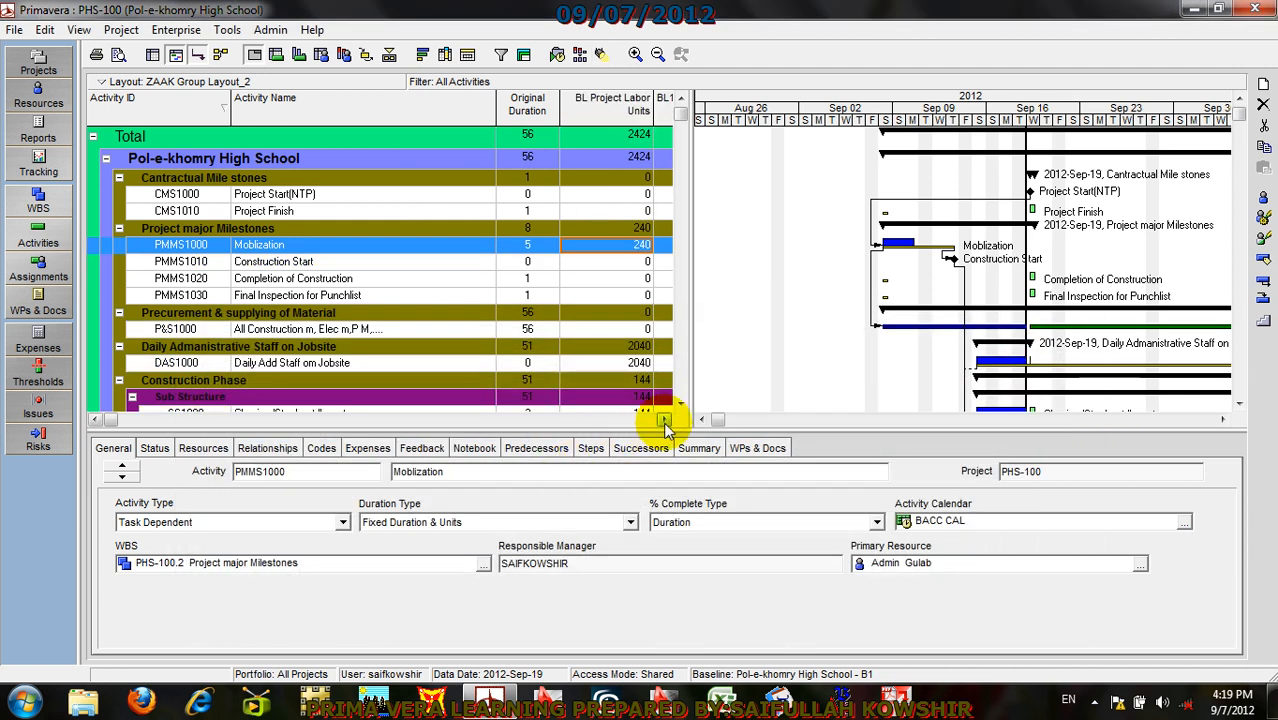
Step: Examine the baseline and actual labor units, durations and performance columns across the activity table
left_click(665, 422)
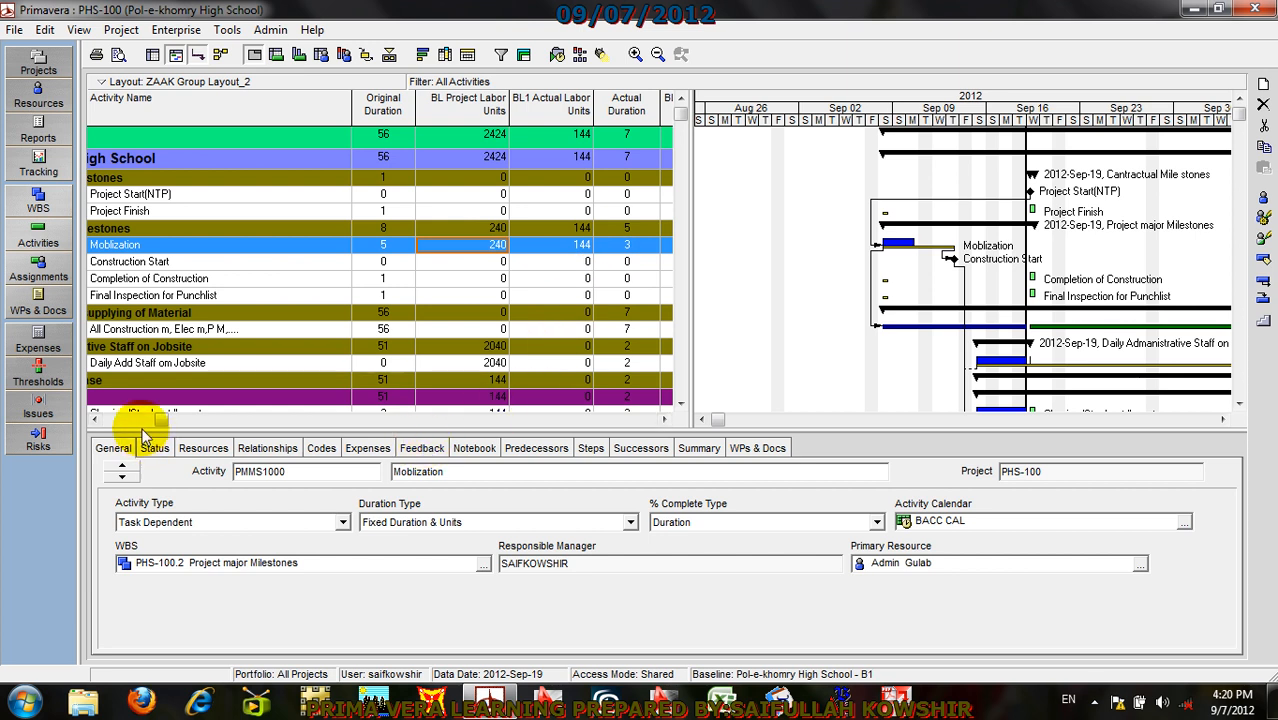
left_click_drag(162, 421, 462, 425)
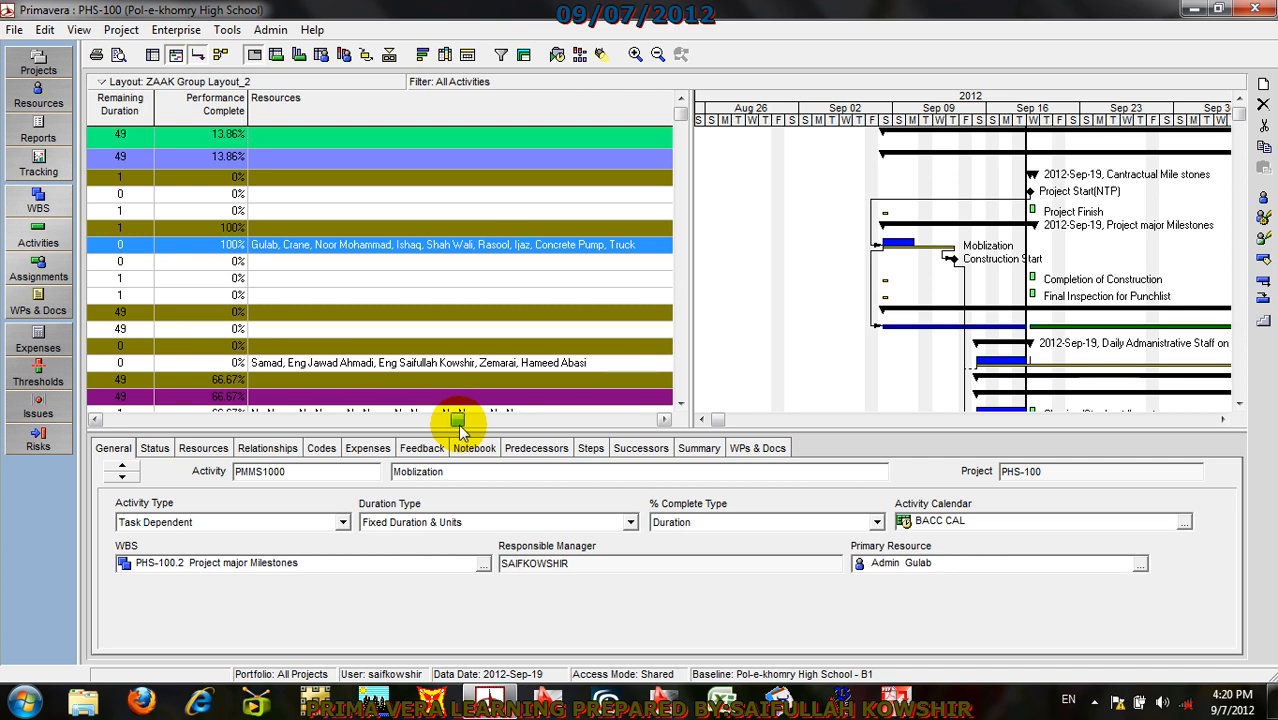
left_click_drag(458, 425, 120, 450)
scroll(790, 345, "down", 5)
scroll(1063, 348, "up", 2)
right_click(889, 205)
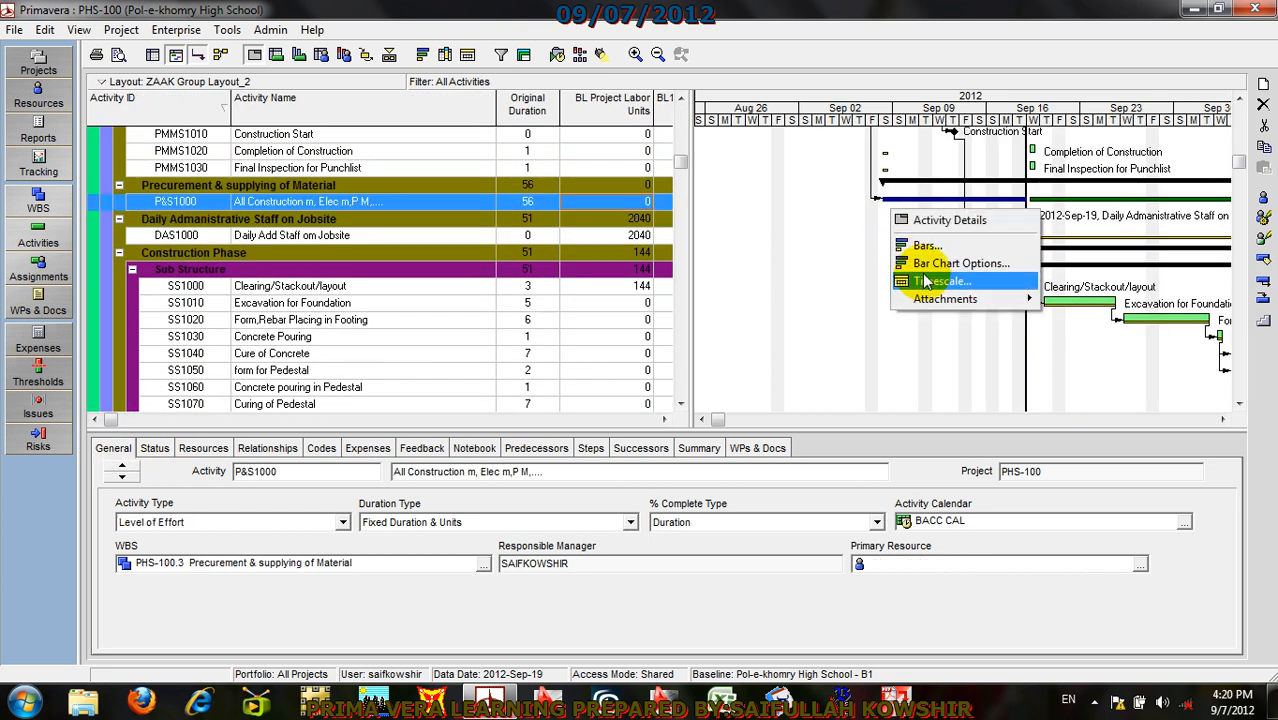
left_click(930, 264)
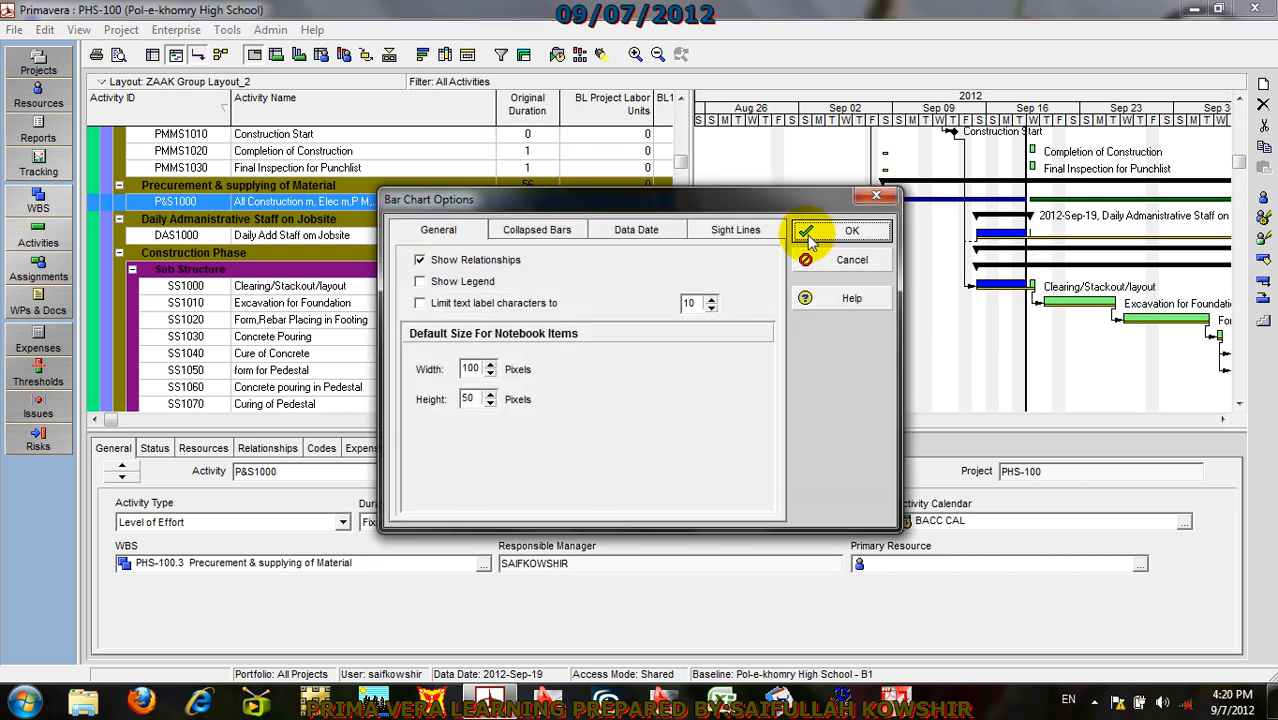
left_click(849, 260)
Step: Enable display of the % Complete bar in the Gantt chart's bar definitions and apply it
right_click(962, 236)
left_click(978, 271)
mouse_move(881, 222)
left_mouse_down()
mouse_move(877, 349)
mouse_move(882, 230)
left_mouse_up()
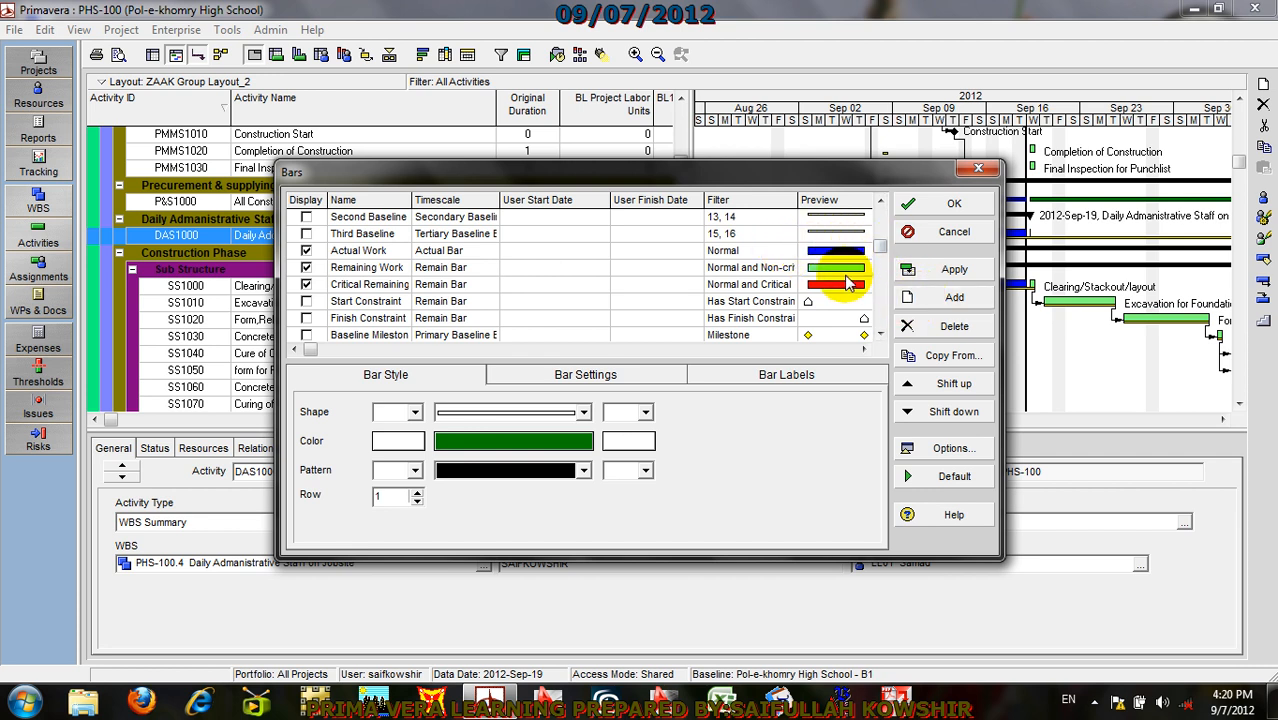
left_click_drag(882, 252, 882, 300)
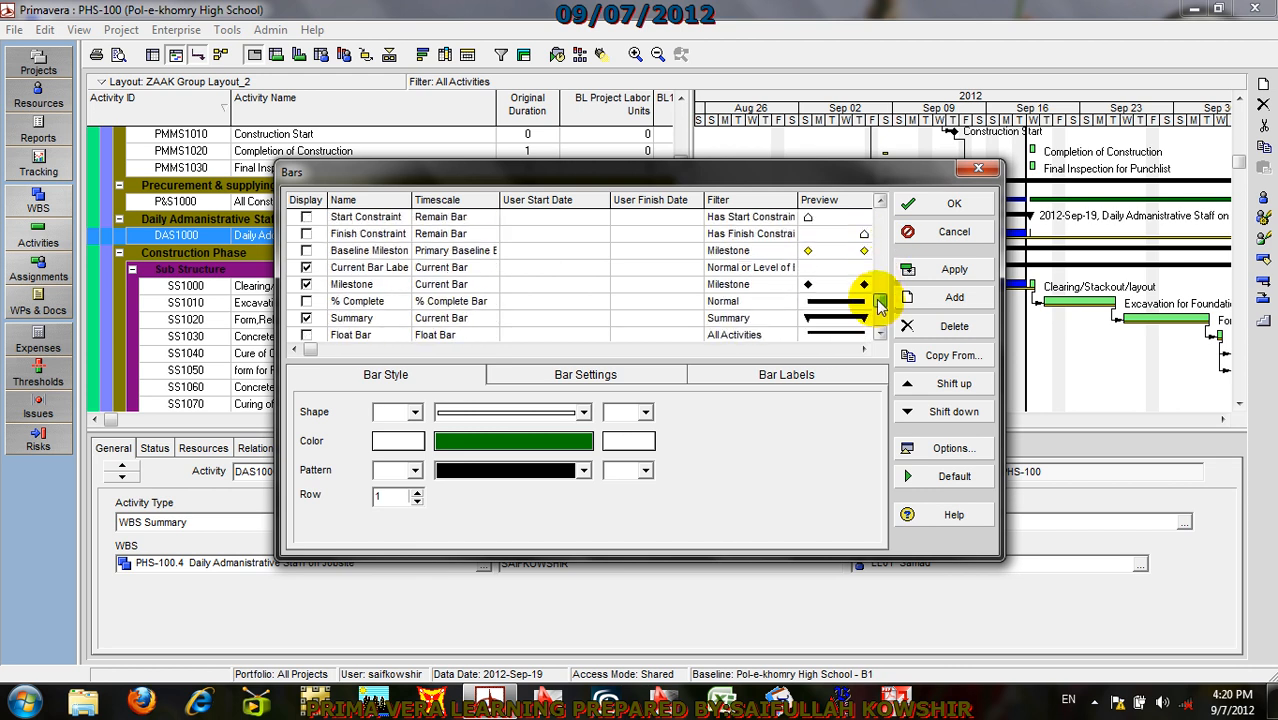
left_click(466, 310)
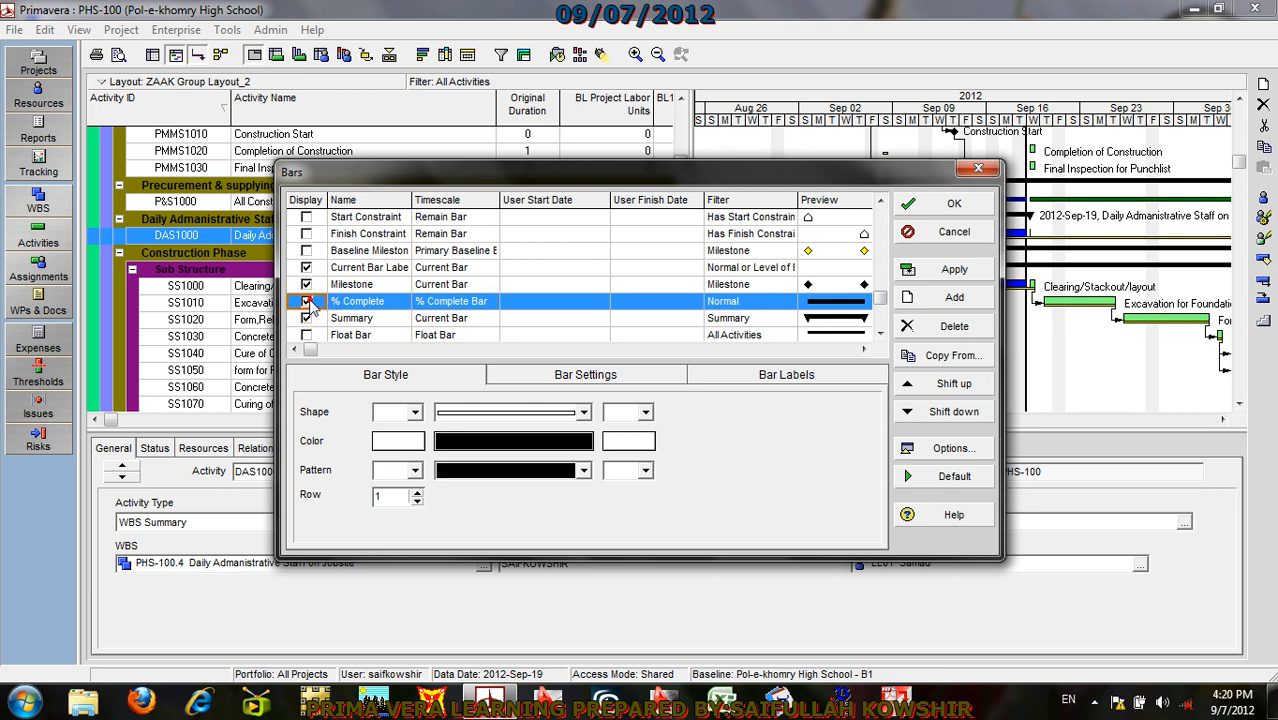
left_click(940, 270)
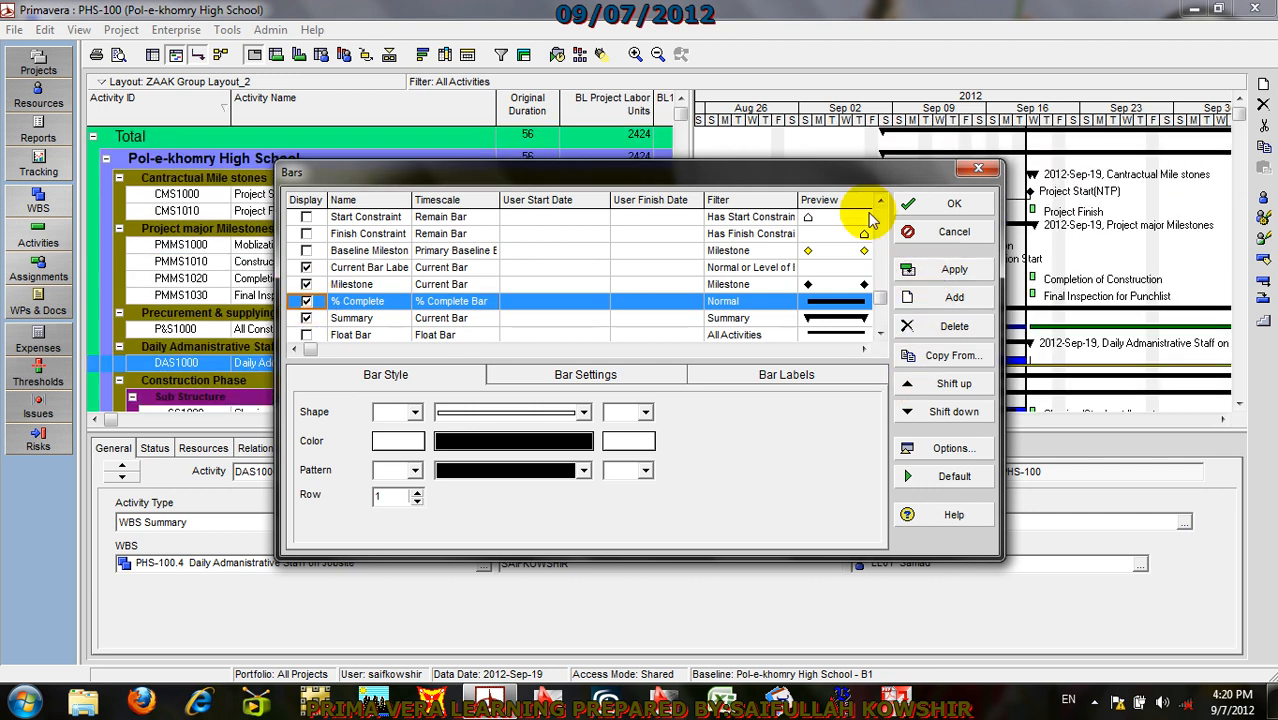
Step: Inspect the timescale settings of the Summary, % Complete, Current Bar Labels and Baseline Milestone bars
left_click_drag(853, 170, 588, 174)
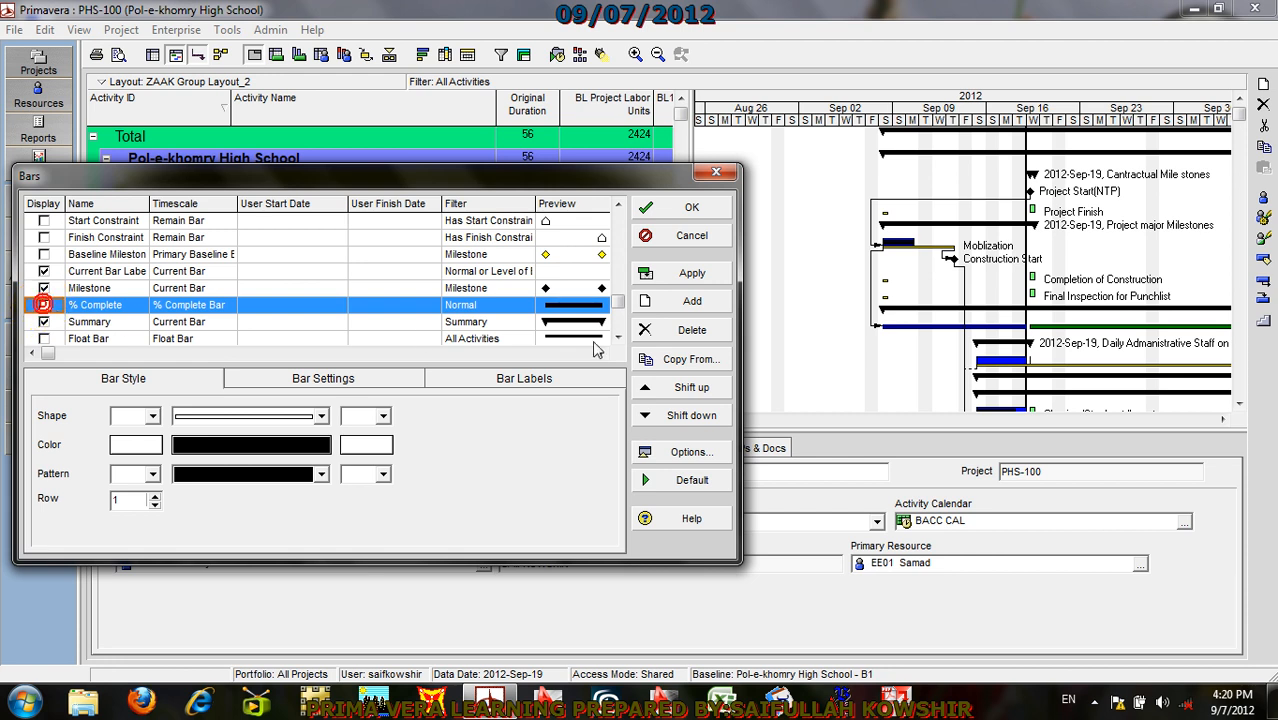
left_click(218, 322)
left_click(218, 323)
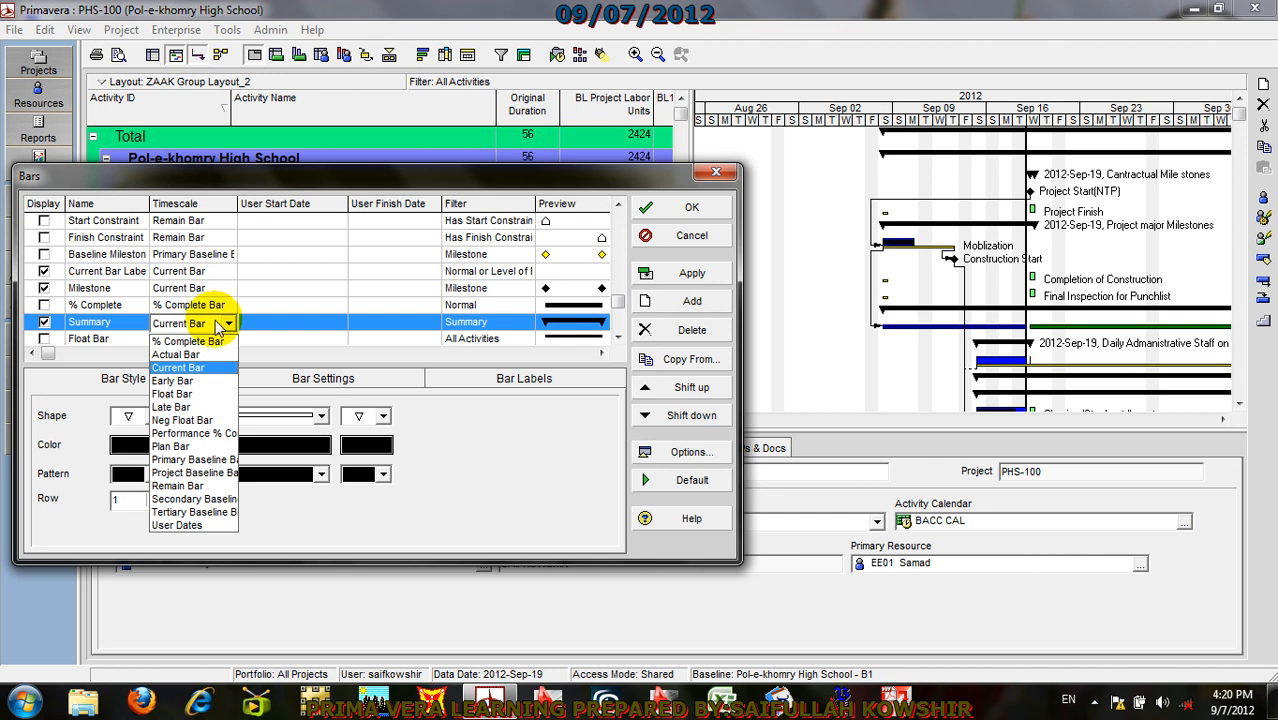
left_click(218, 323)
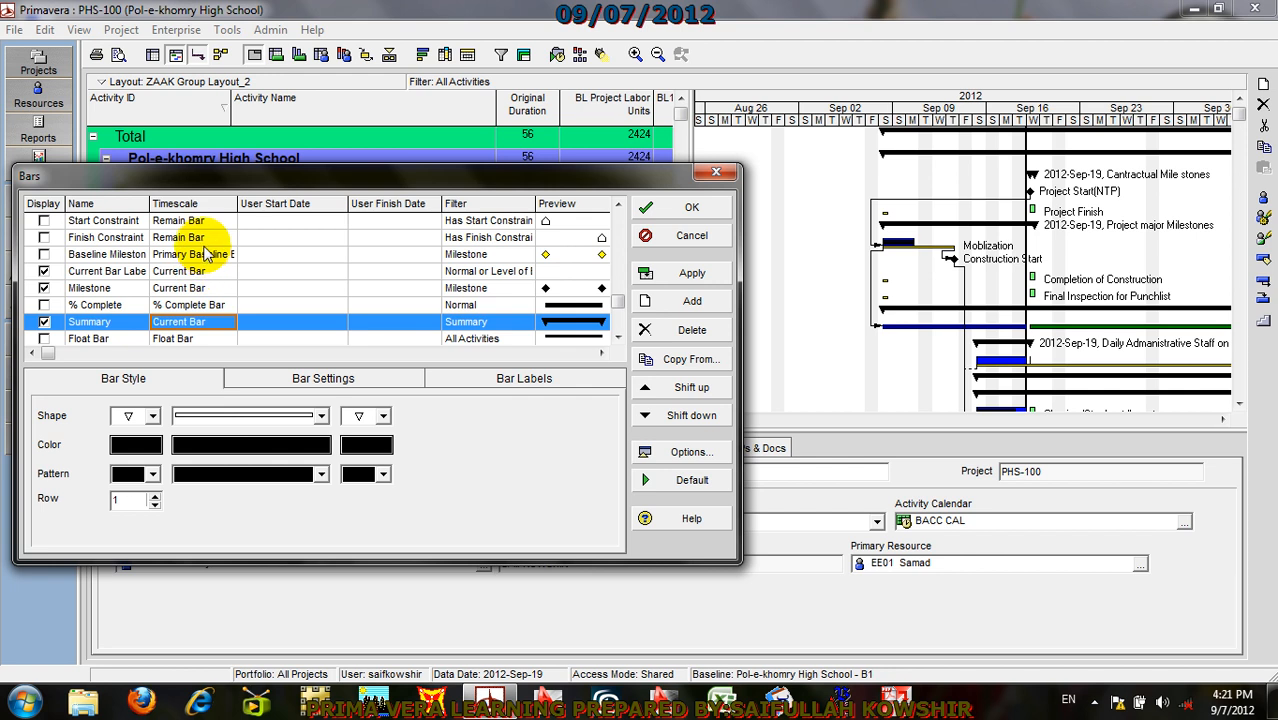
left_click(193, 306)
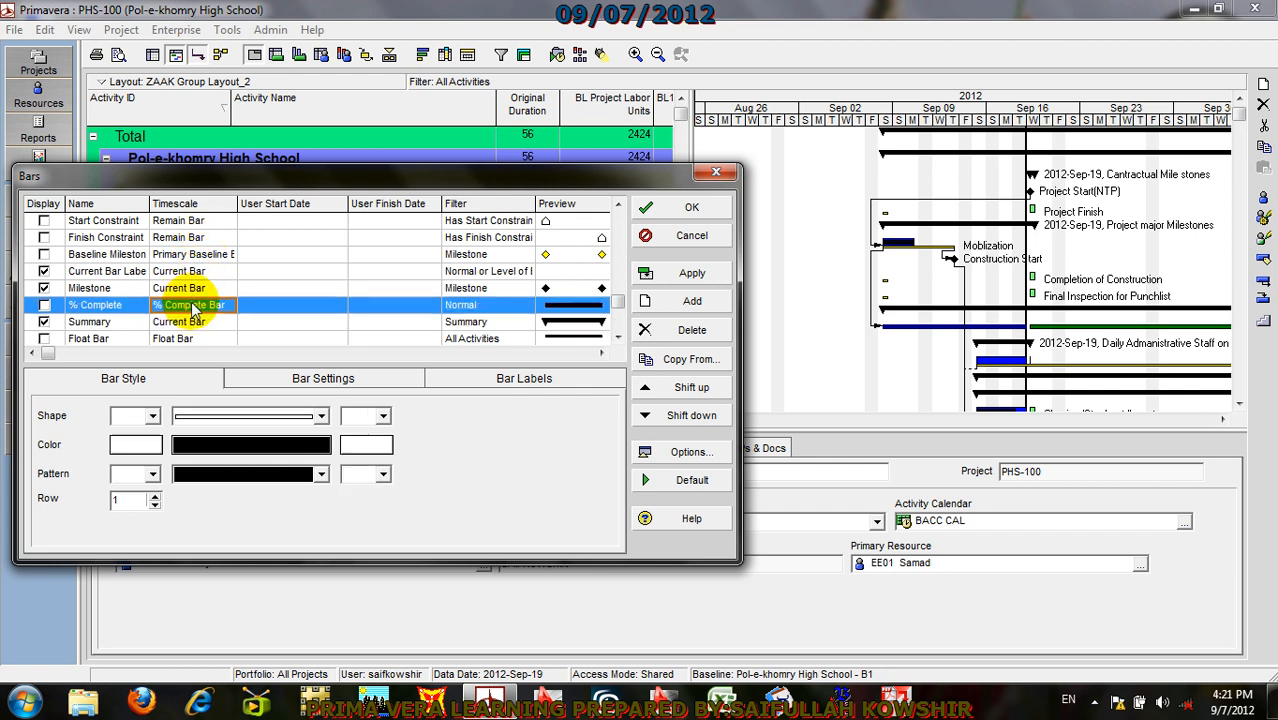
left_click(188, 273)
left_click(193, 255)
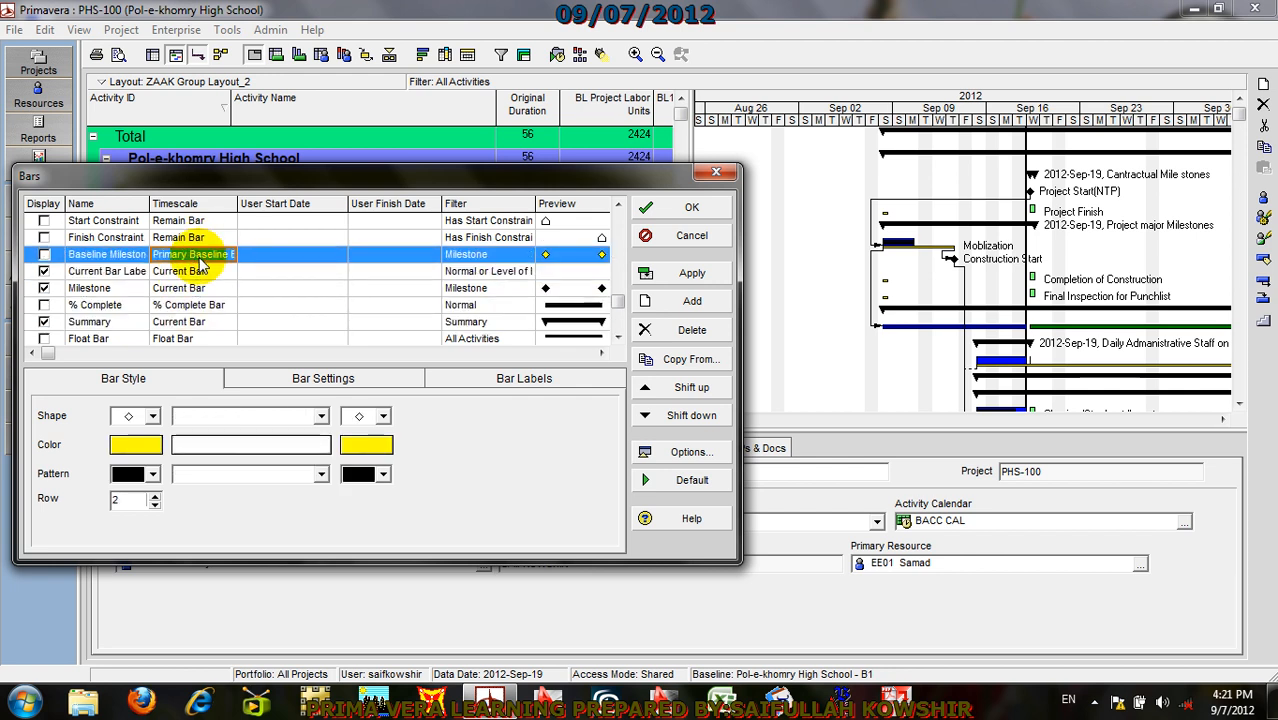
Step: Examine the filters assigned to the % Complete, Milestone and Start Constraint bars and leave the bar definitions
left_click(485, 305)
left_click(485, 305)
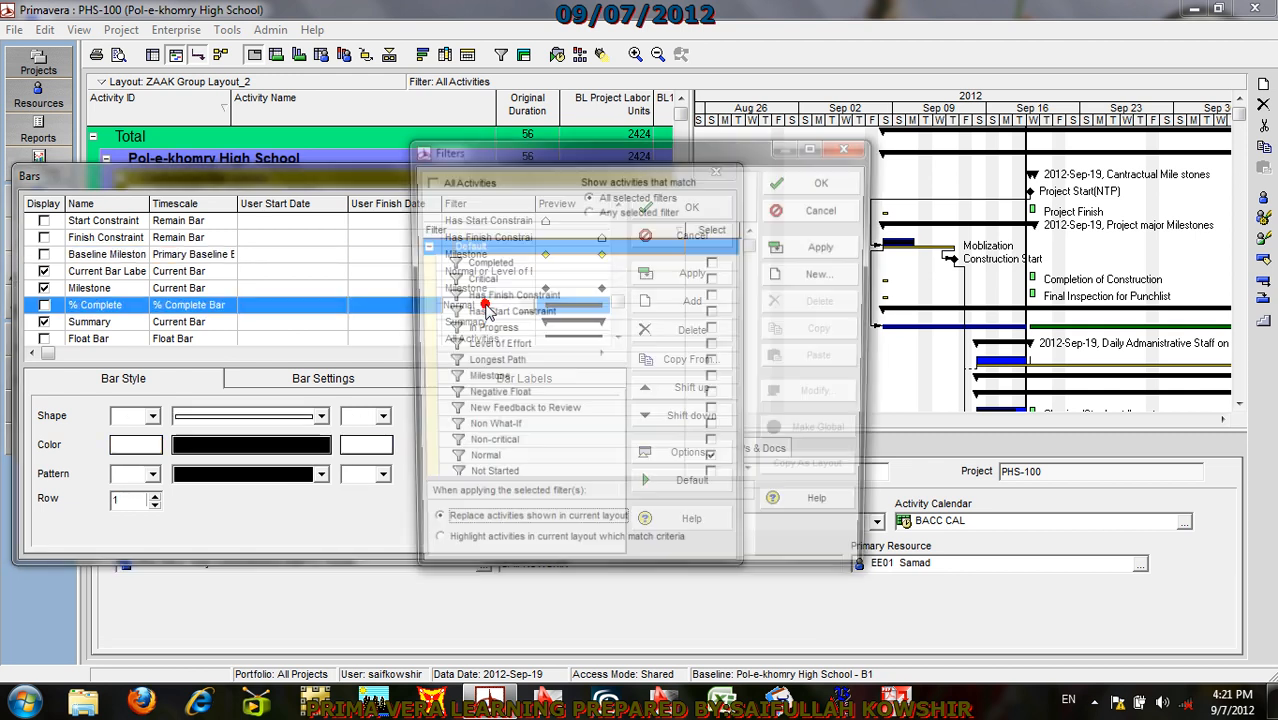
left_click(827, 208)
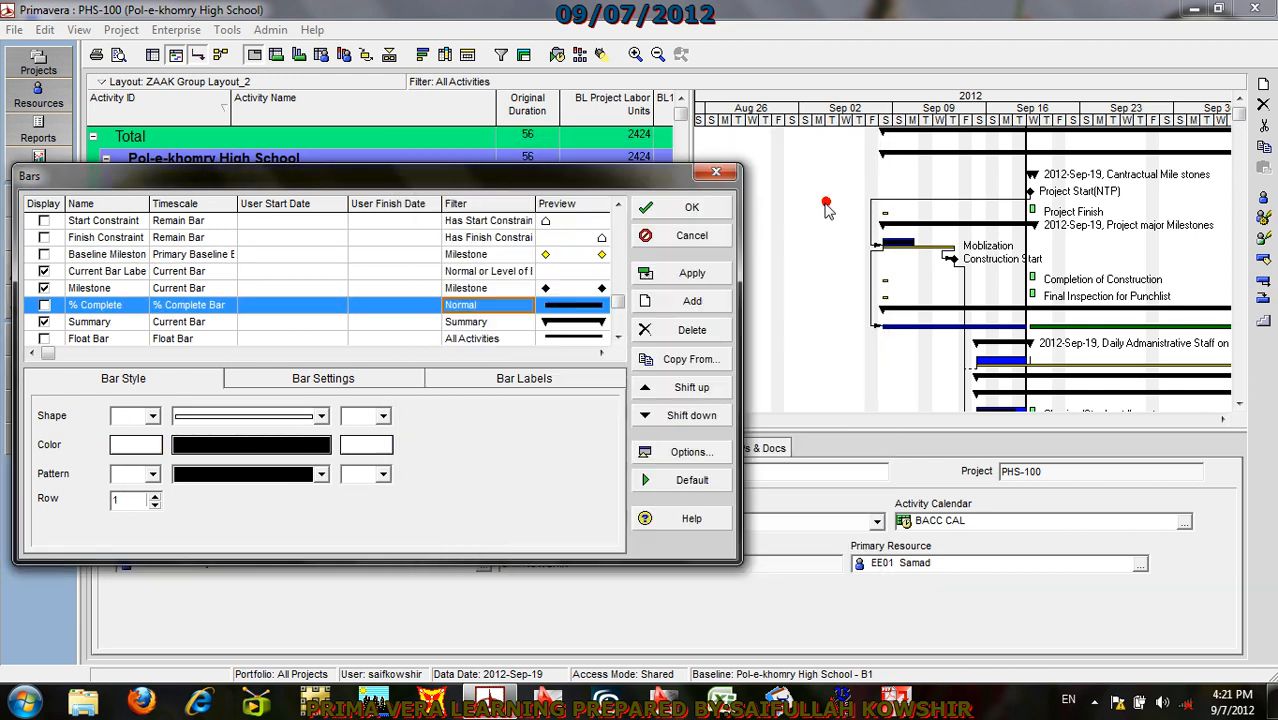
left_click(494, 289)
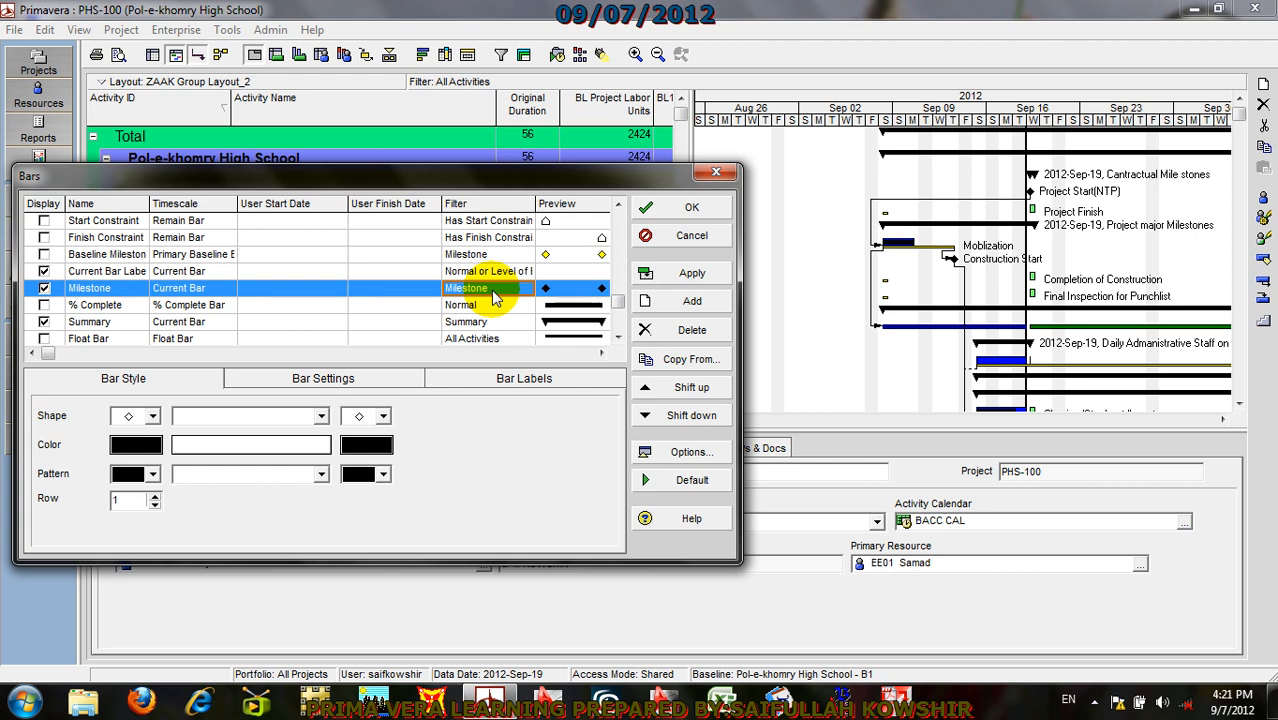
left_click(490, 224)
left_click(527, 221)
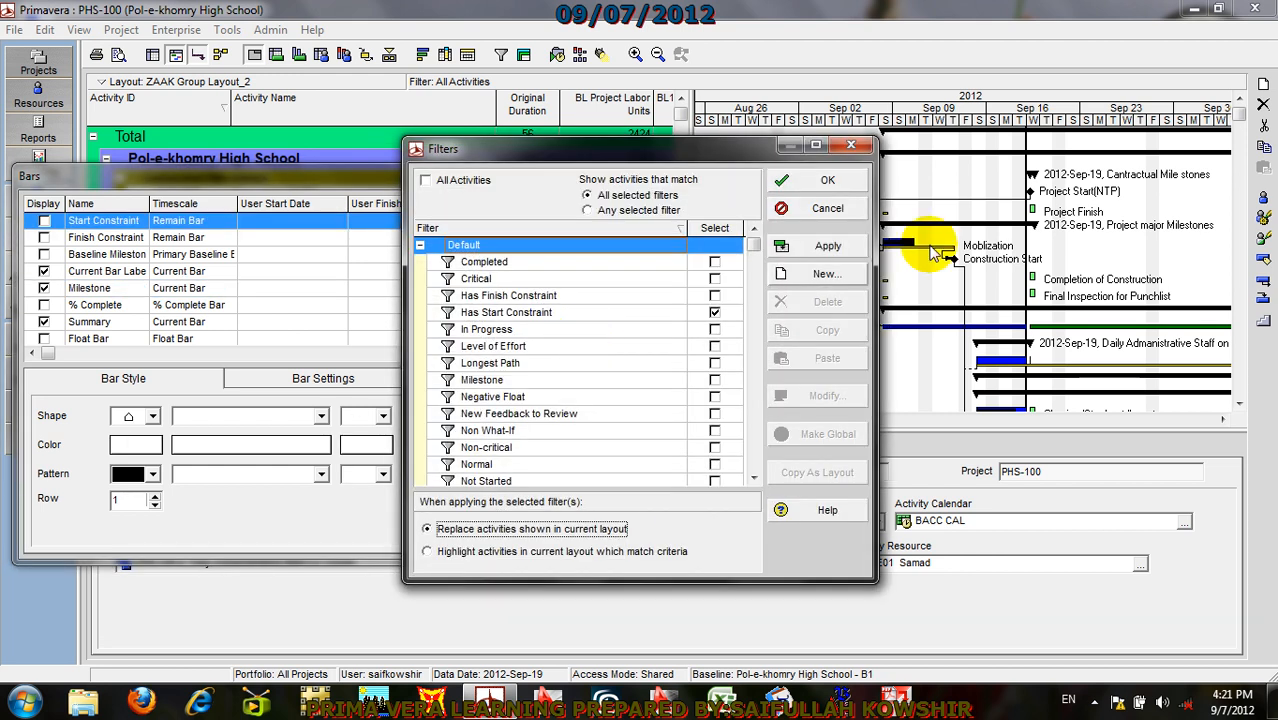
left_click(805, 182)
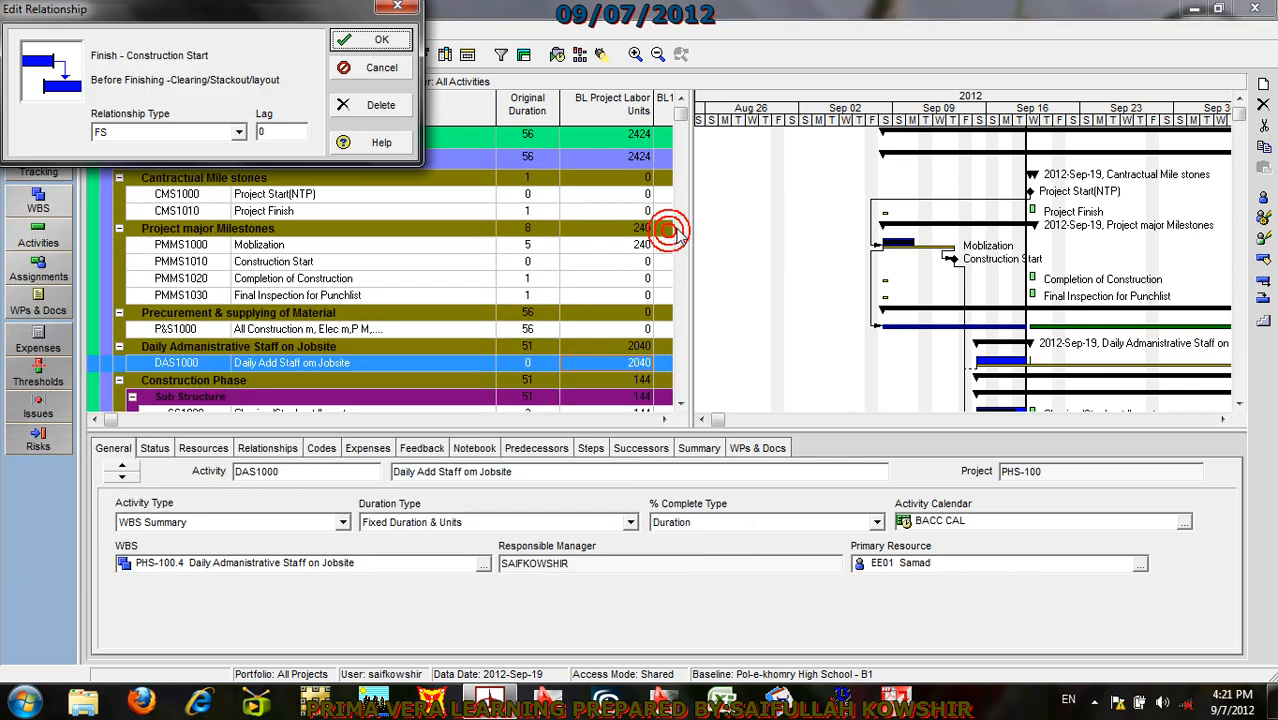
left_click(386, 70)
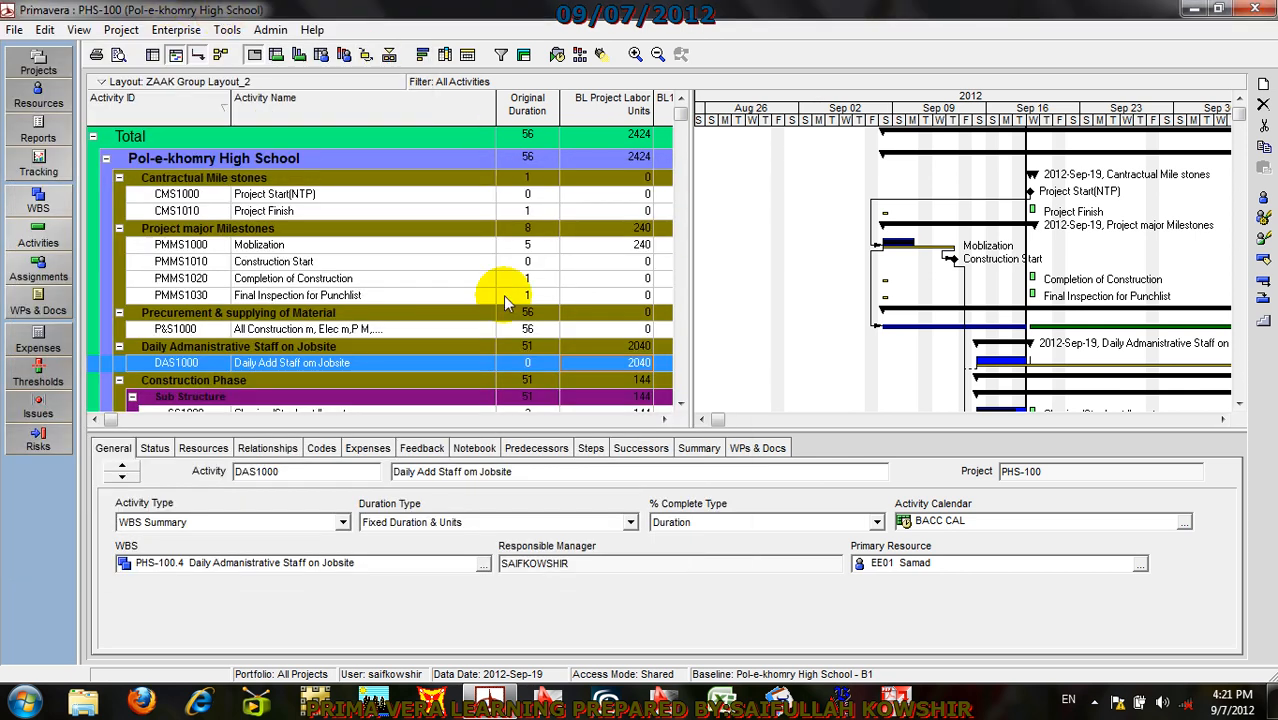
Step: Close the Pol-e-khomry High School project and confirm the closing
left_click_drag(683, 121, 711, 77)
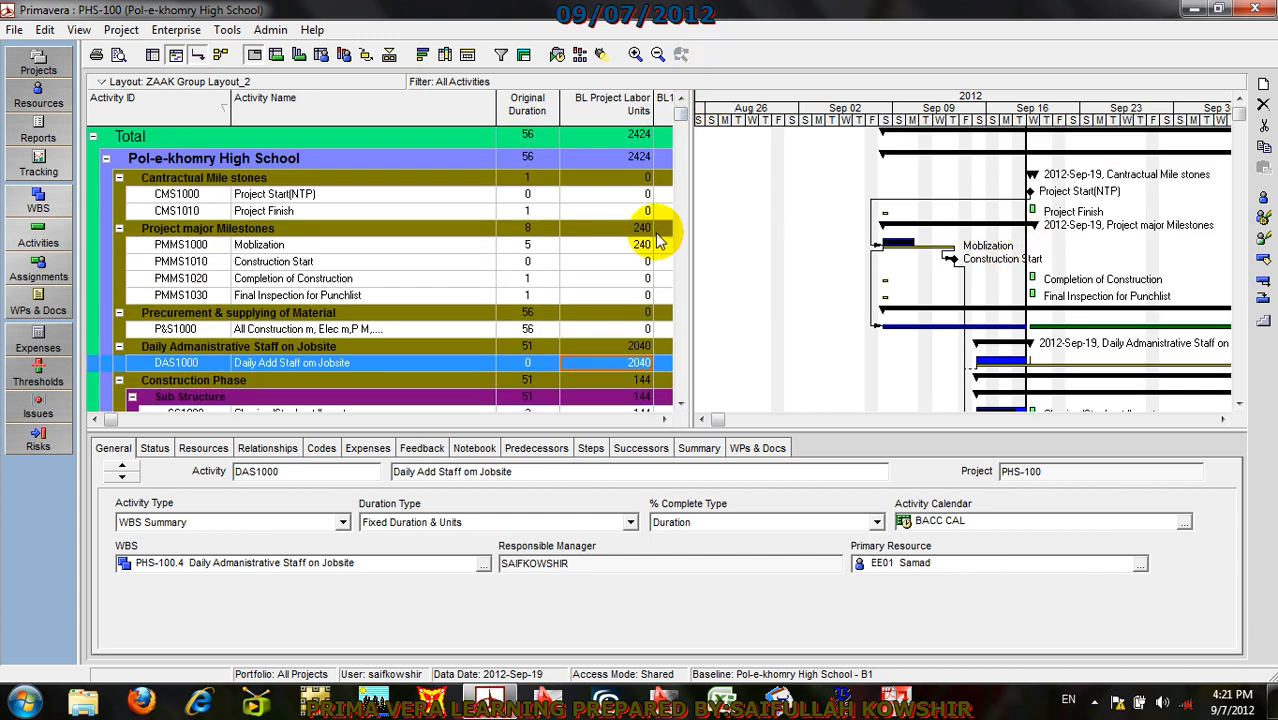
left_click(14, 29)
left_click(34, 83)
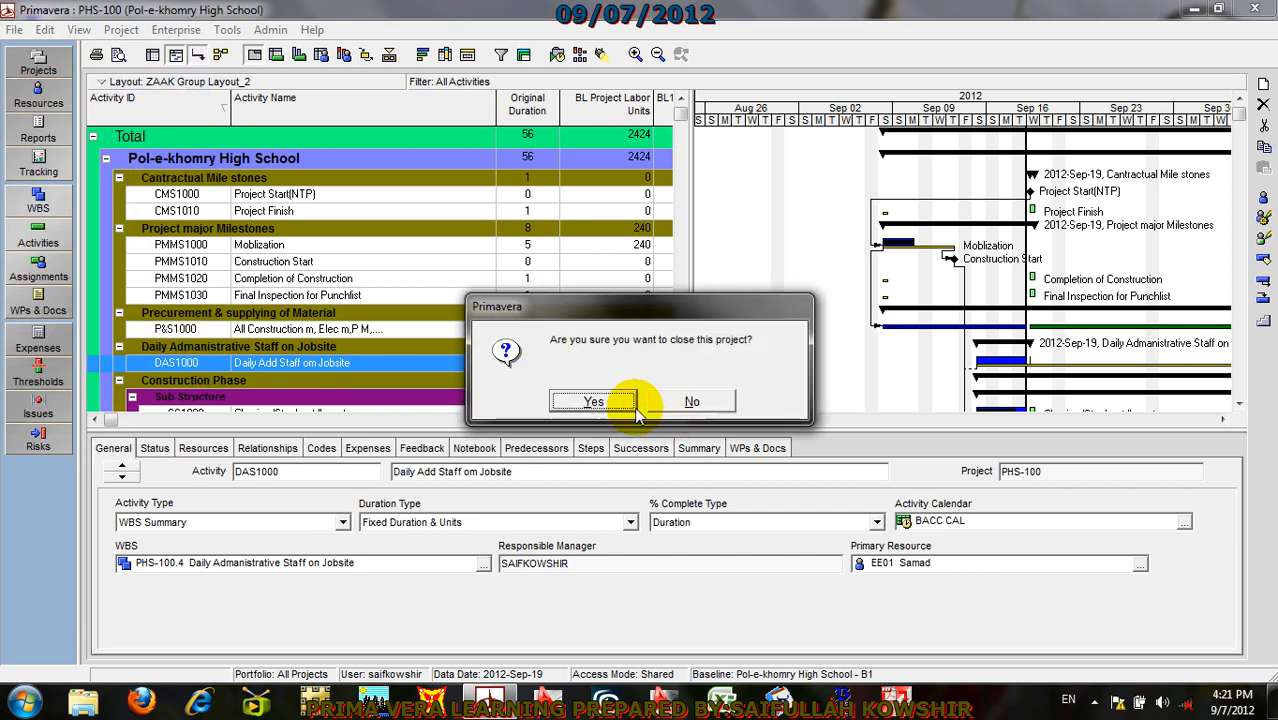
left_click(598, 401)
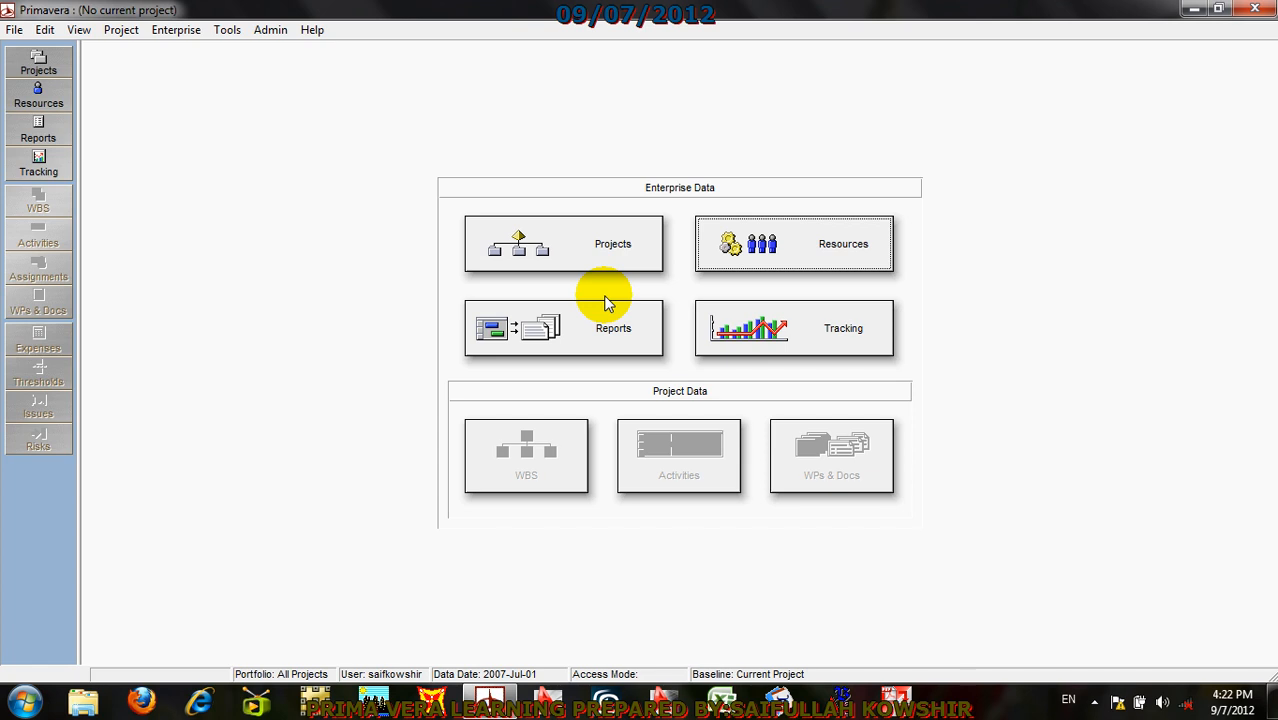
Step: Open the Pol-e-khomry High School project (PHS-100) in Shared access mode
left_click(14, 30)
left_click(43, 72)
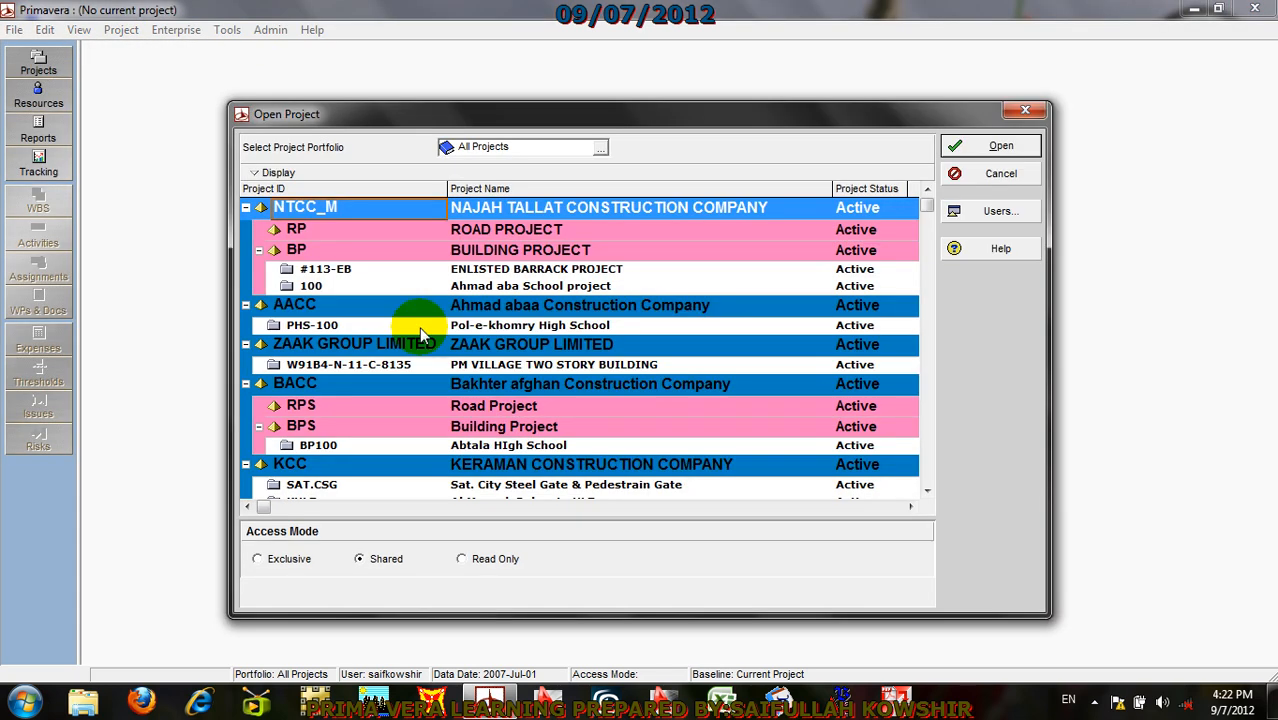
left_click(348, 326)
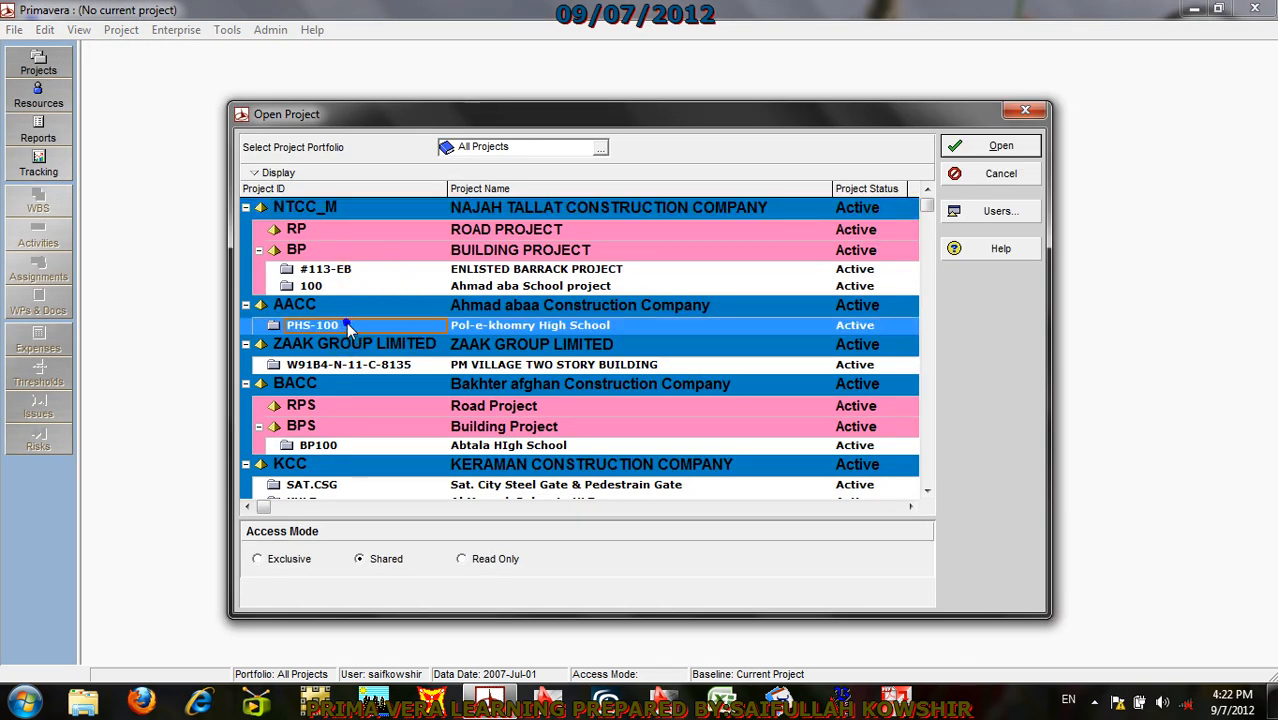
right_click(348, 326)
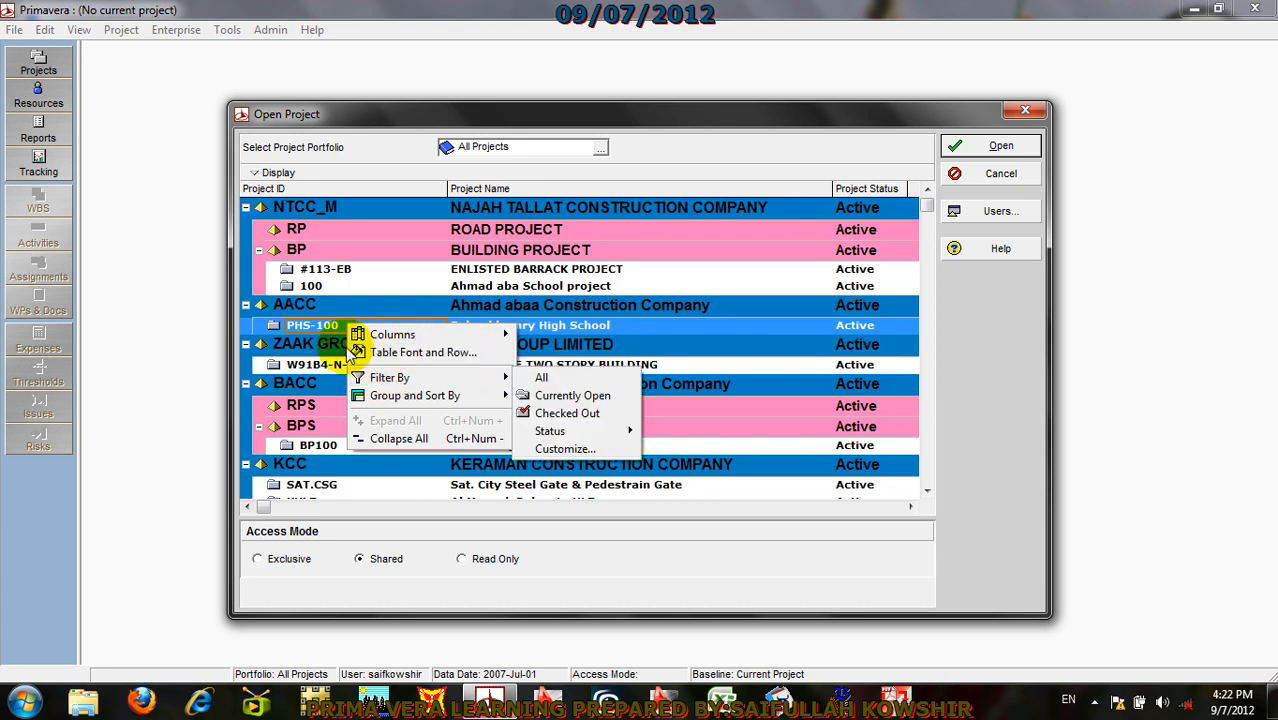
left_click(955, 146)
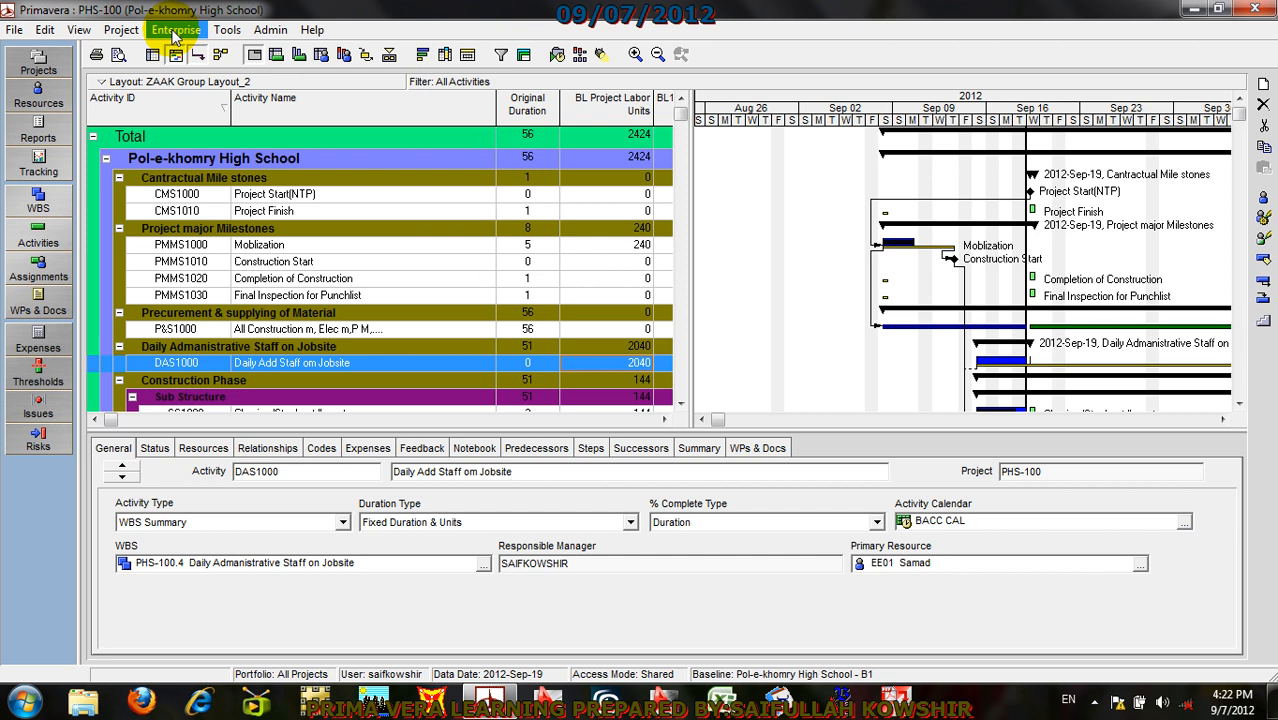
Step: Start a new report with the Report Wizard, using Activities as its subject area
left_click(226, 30)
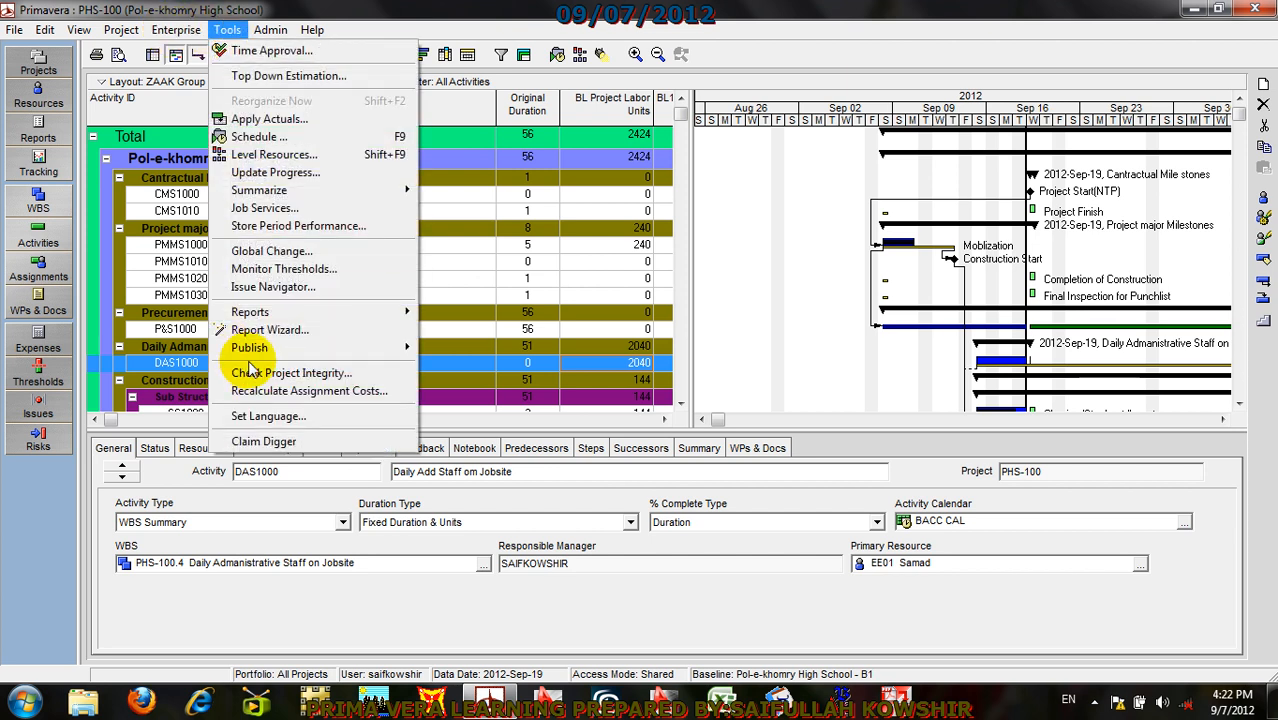
mouse_move(278, 315)
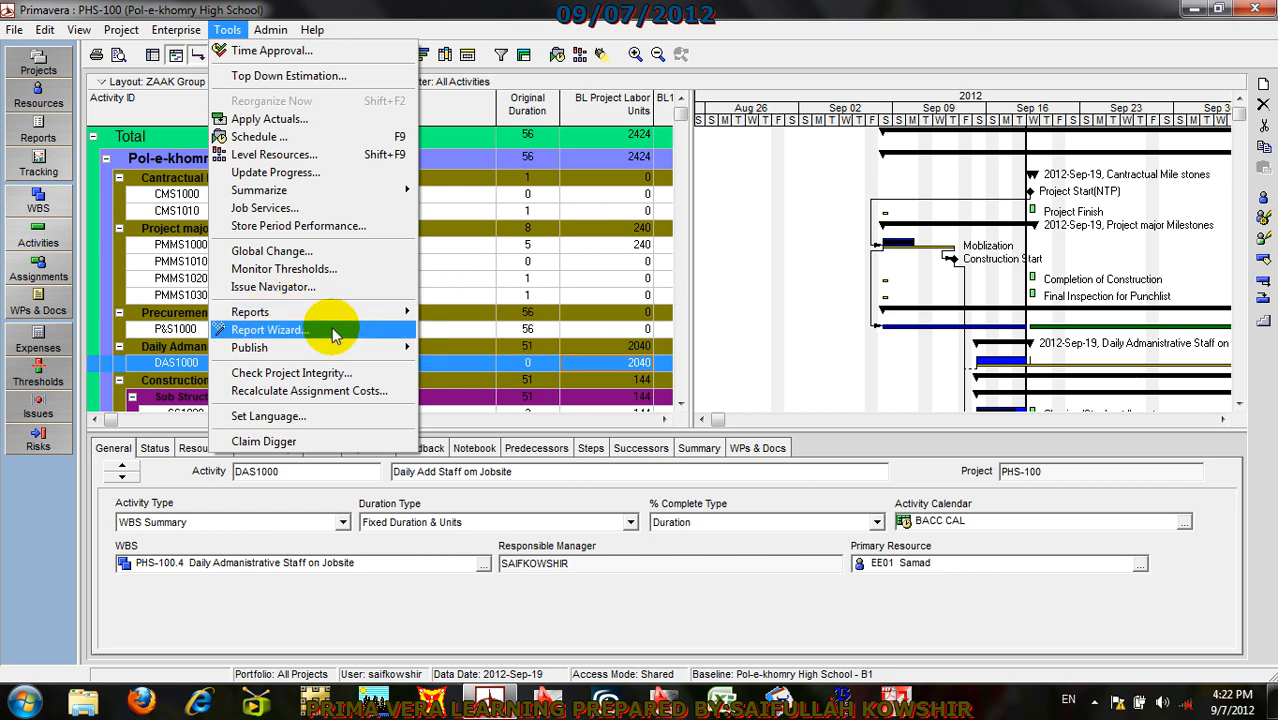
left_click(330, 329)
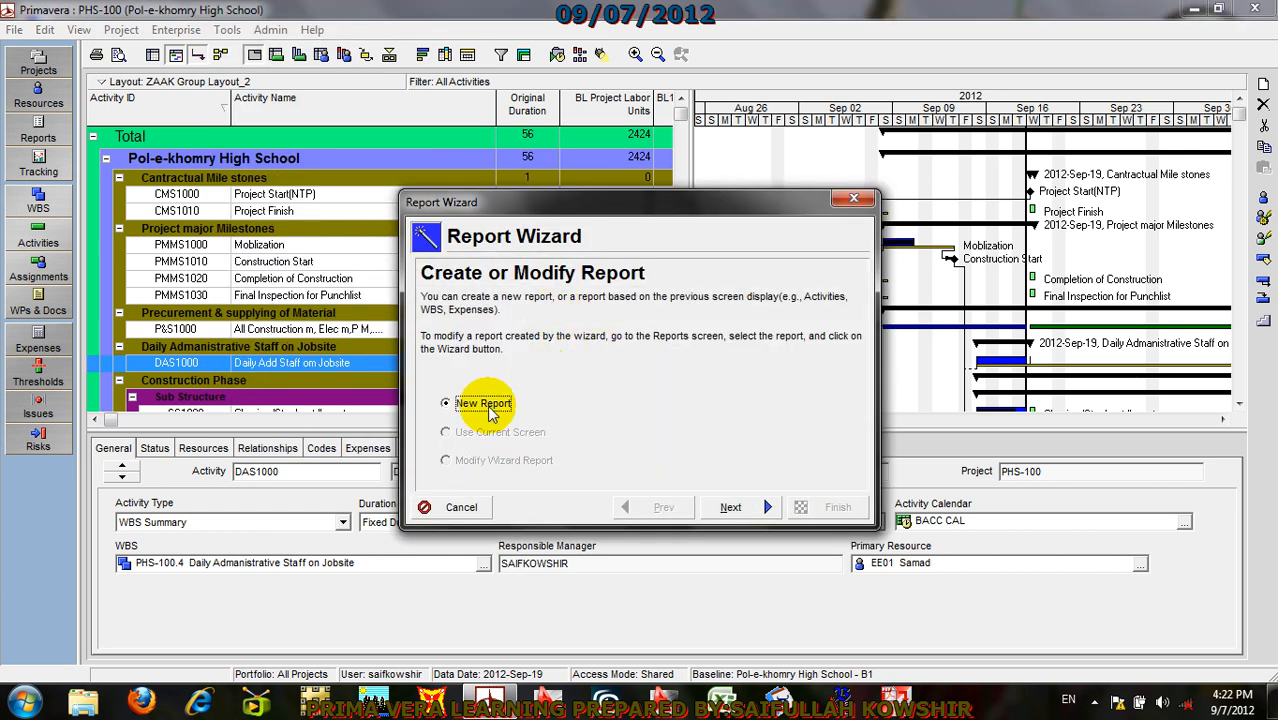
left_click(731, 506)
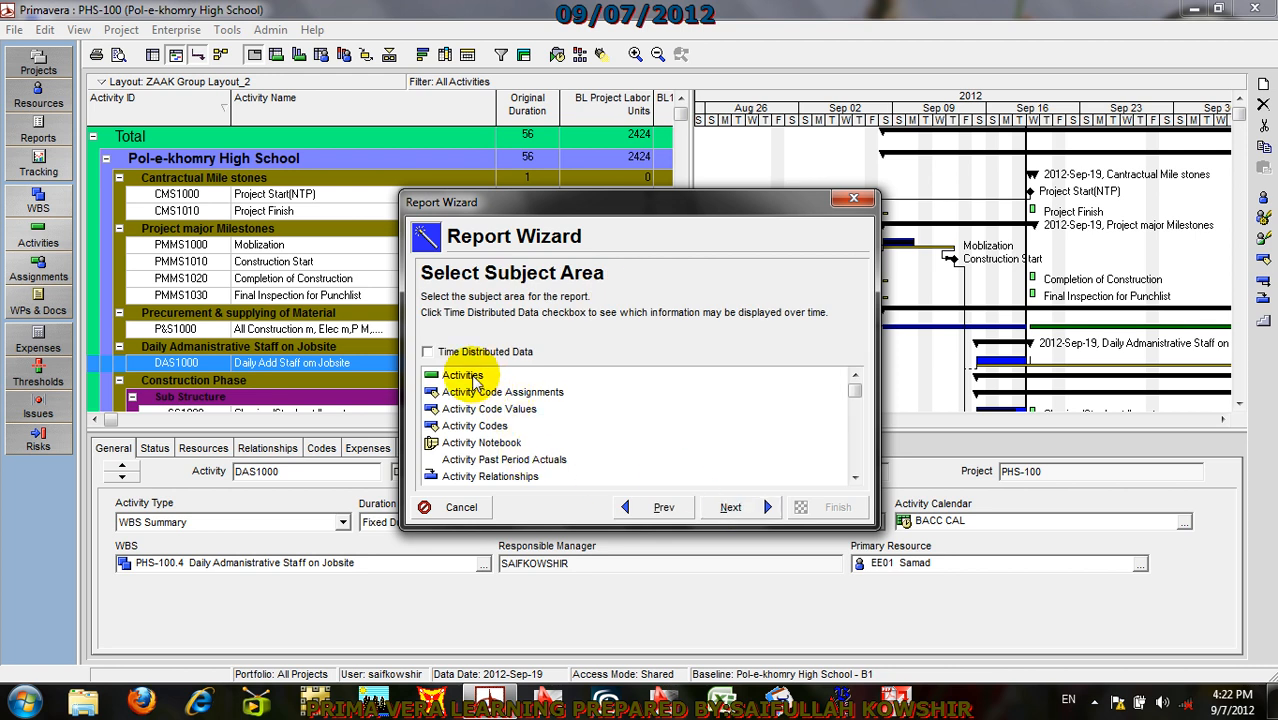
left_click(468, 375)
left_click(731, 506)
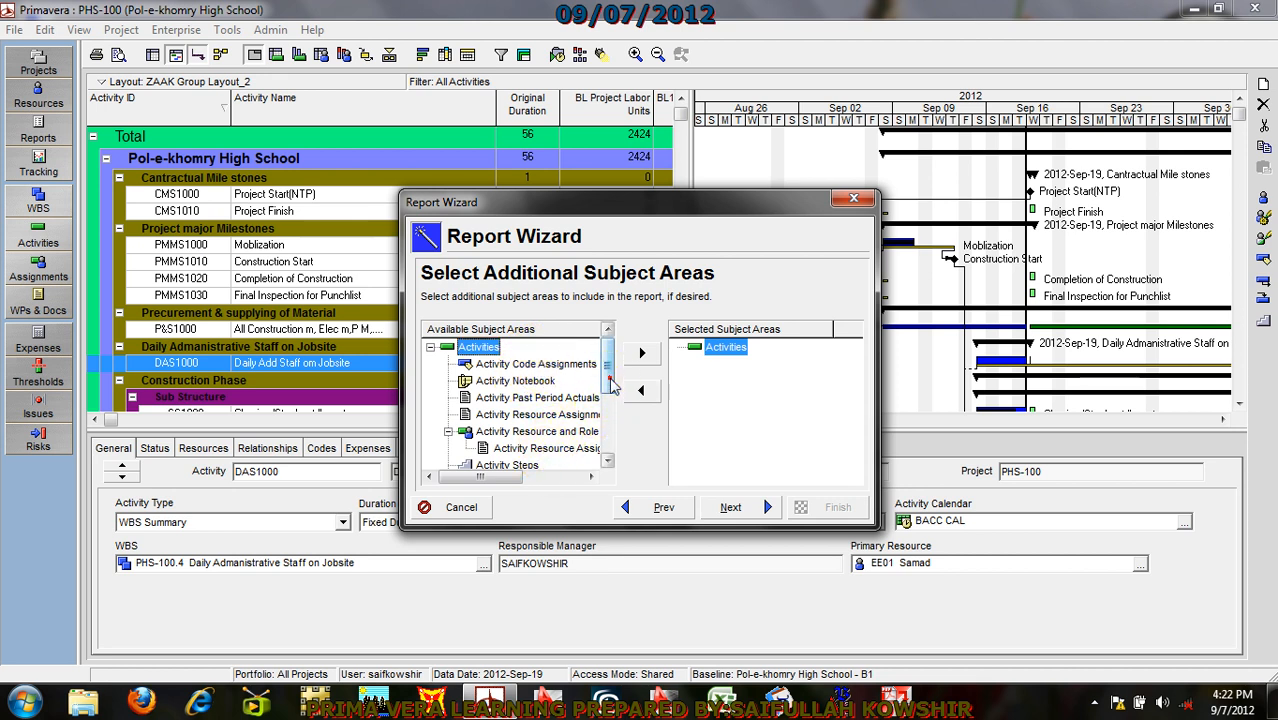
Step: Include Activity Resource and Role Assignments and Predecessors as additional subject areas, and proceed to configuring the subject areas
scroll(612, 383, "down", 1)
left_click(540, 414)
left_click(640, 356)
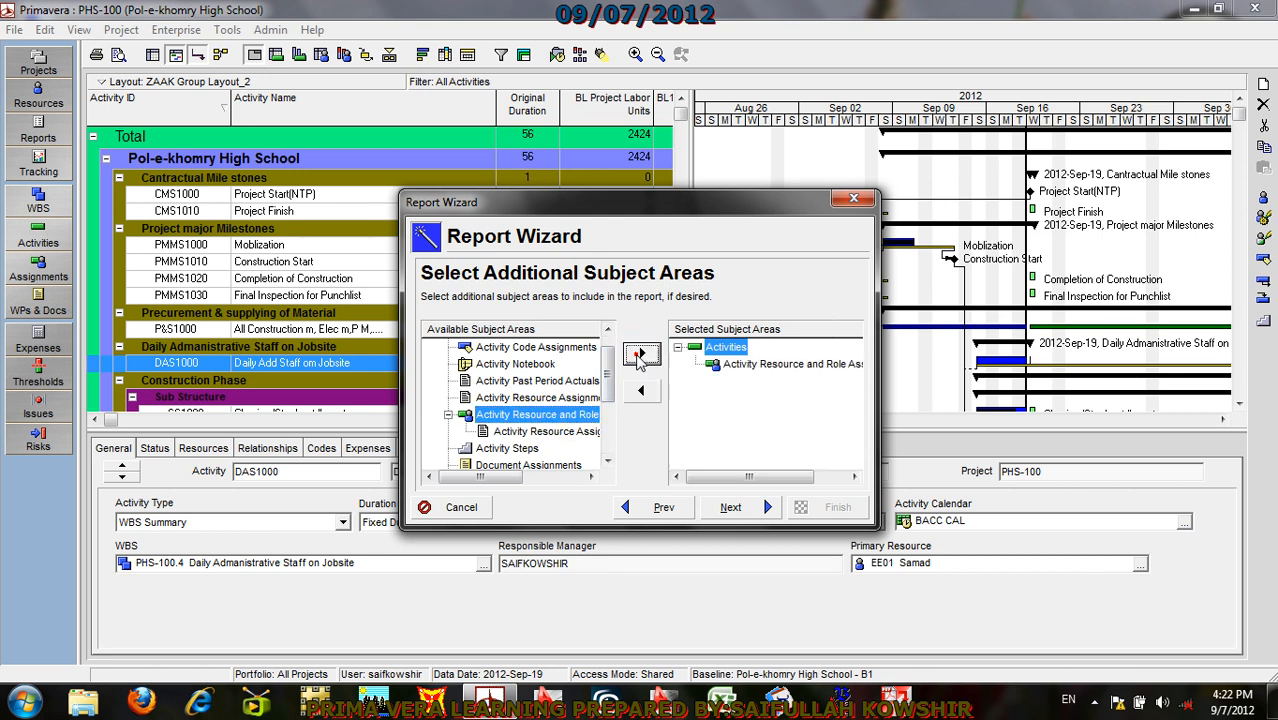
scroll(570, 410, "down", 3)
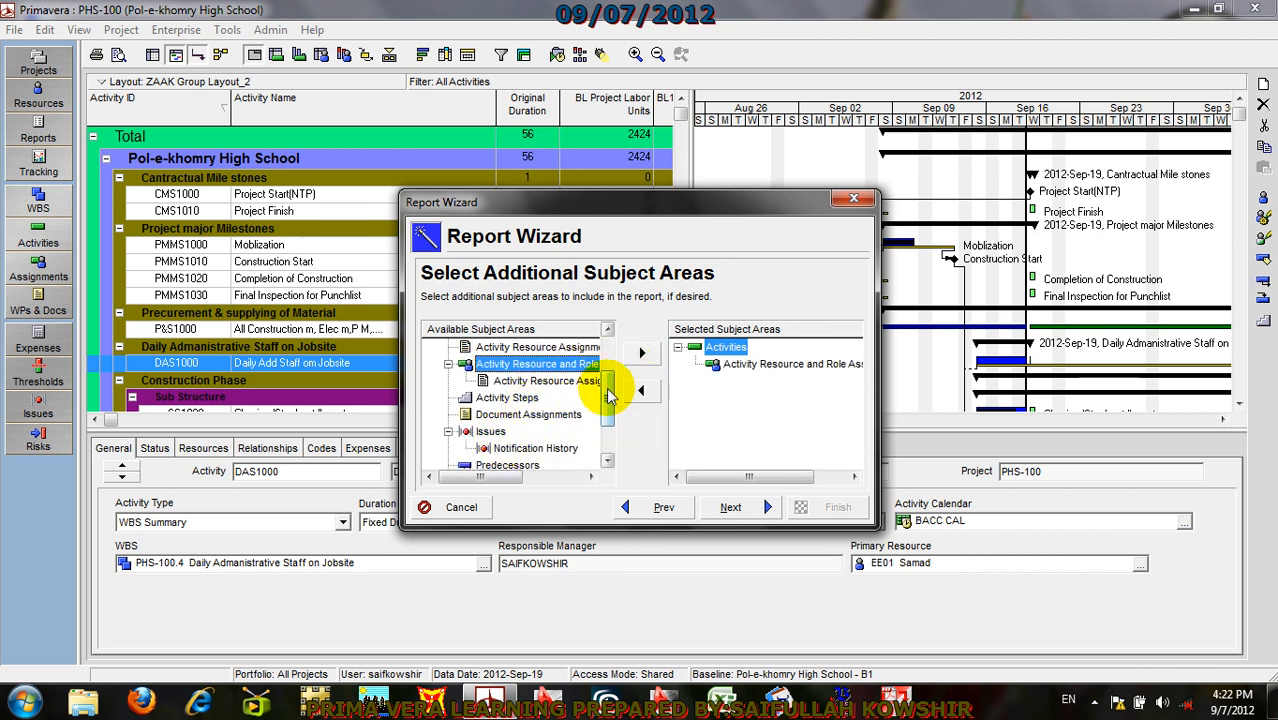
scroll(610, 395, "down", 3)
left_click(507, 414)
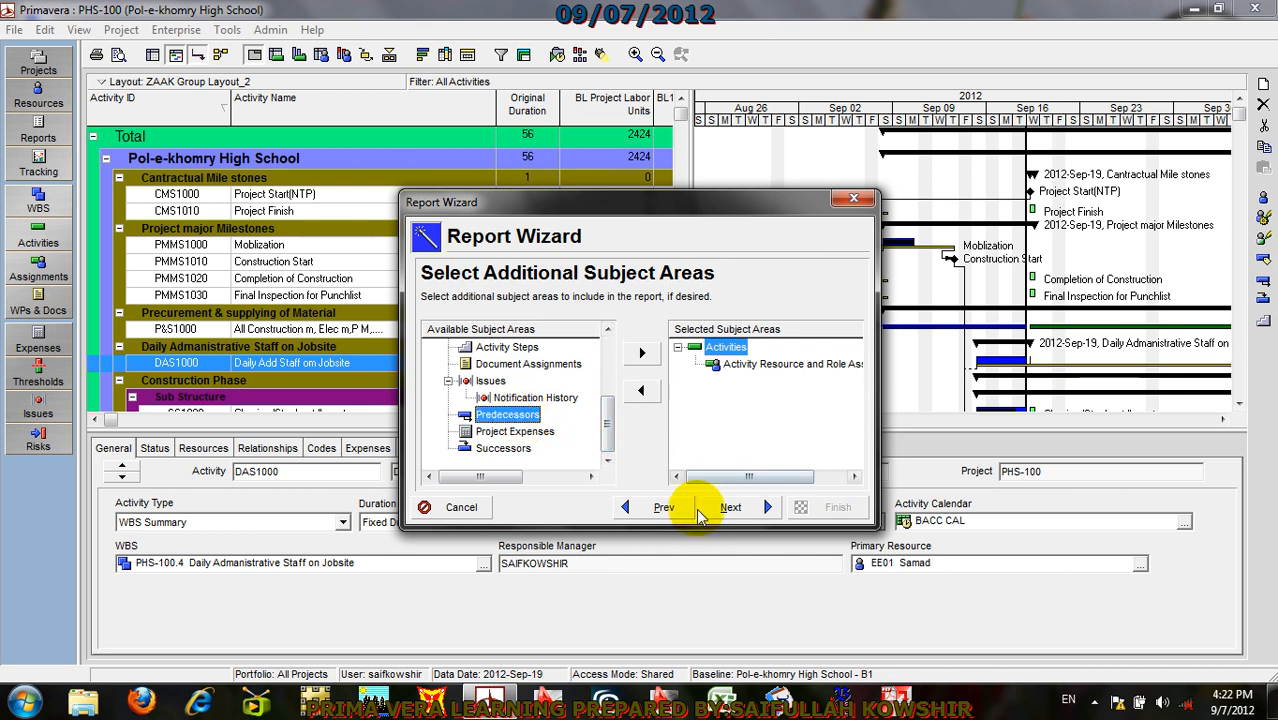
left_click(641, 353)
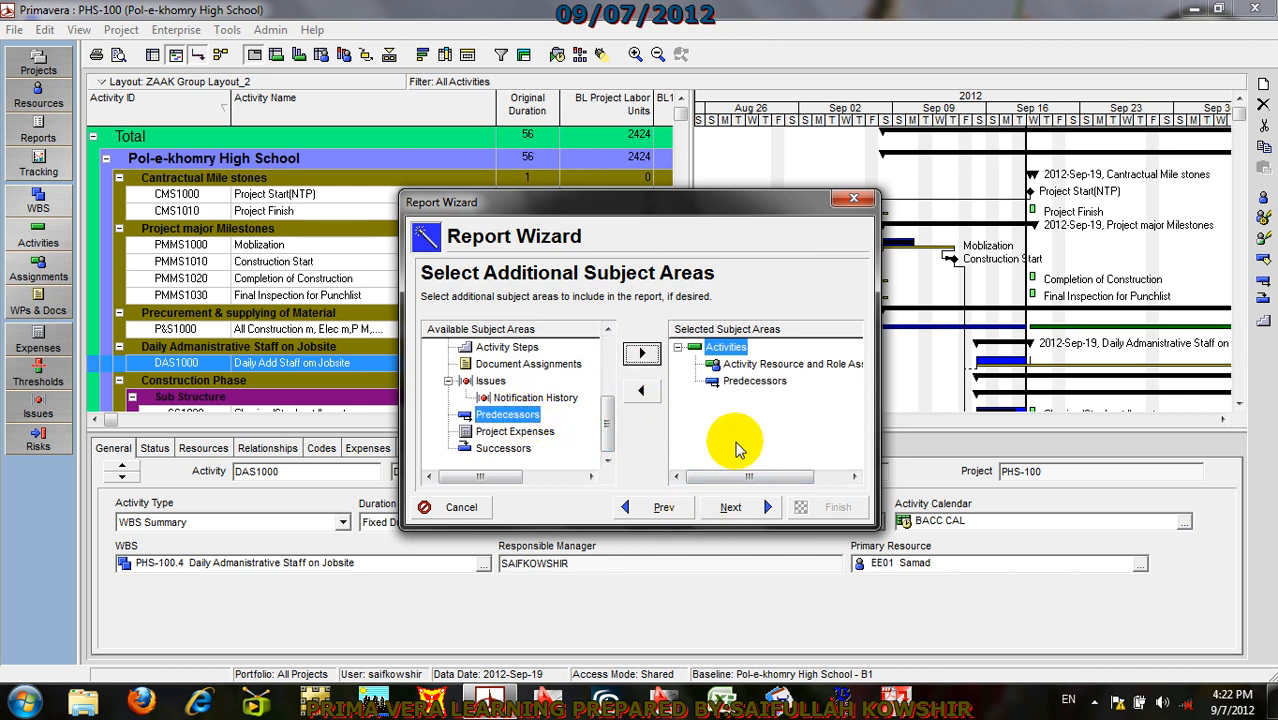
left_click(747, 520)
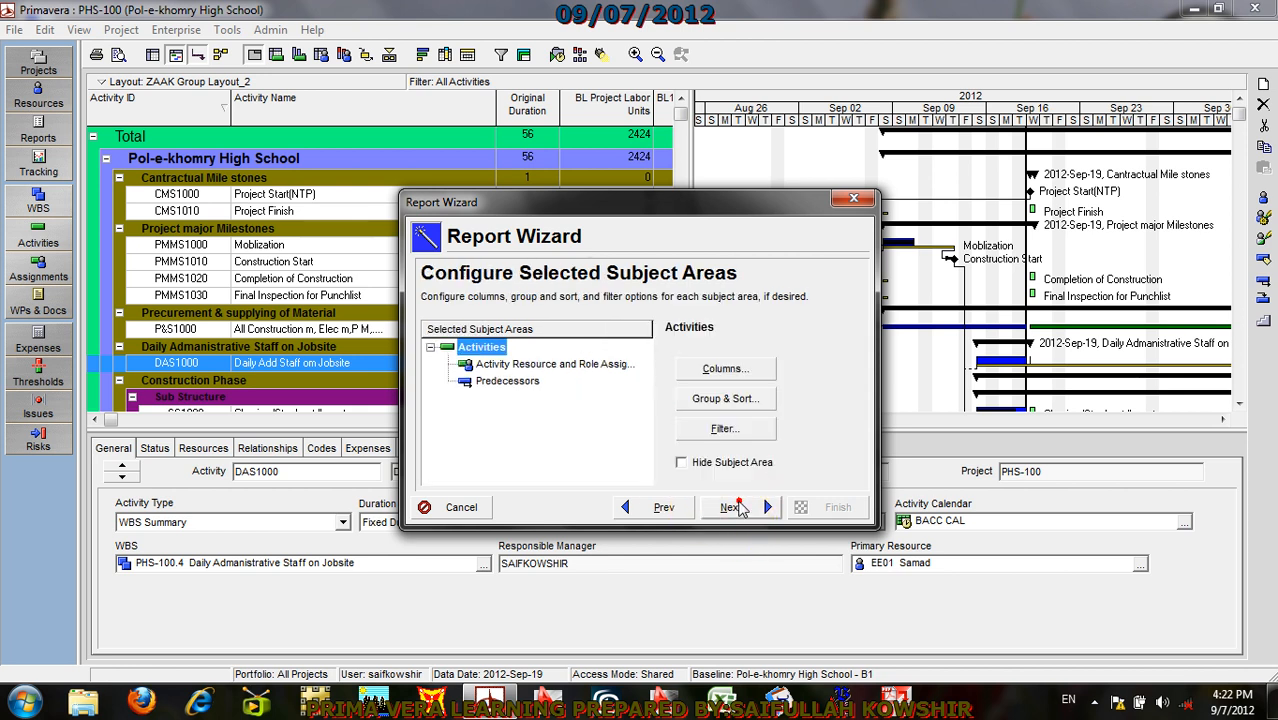
Step: Add the Actual Duration and Remaining Duration columns to the report's Activities subject area, placing them ahead of Activity Status
left_click(725, 370)
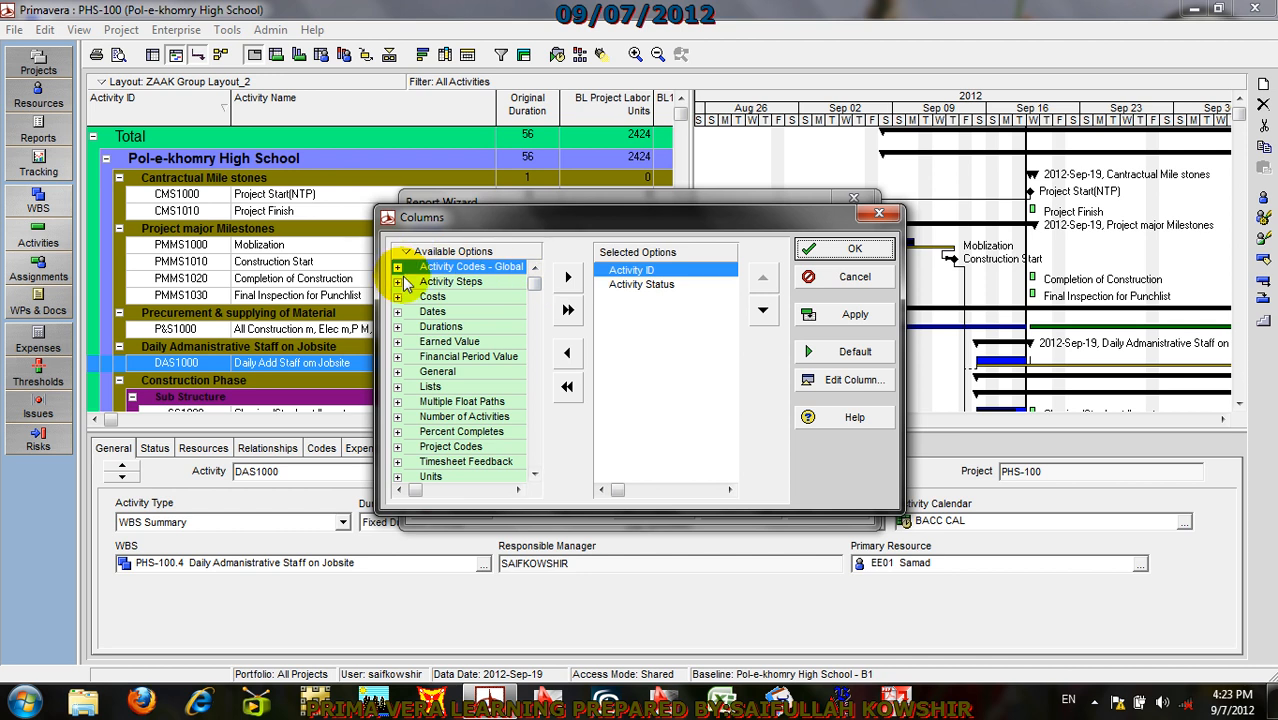
left_click(645, 285)
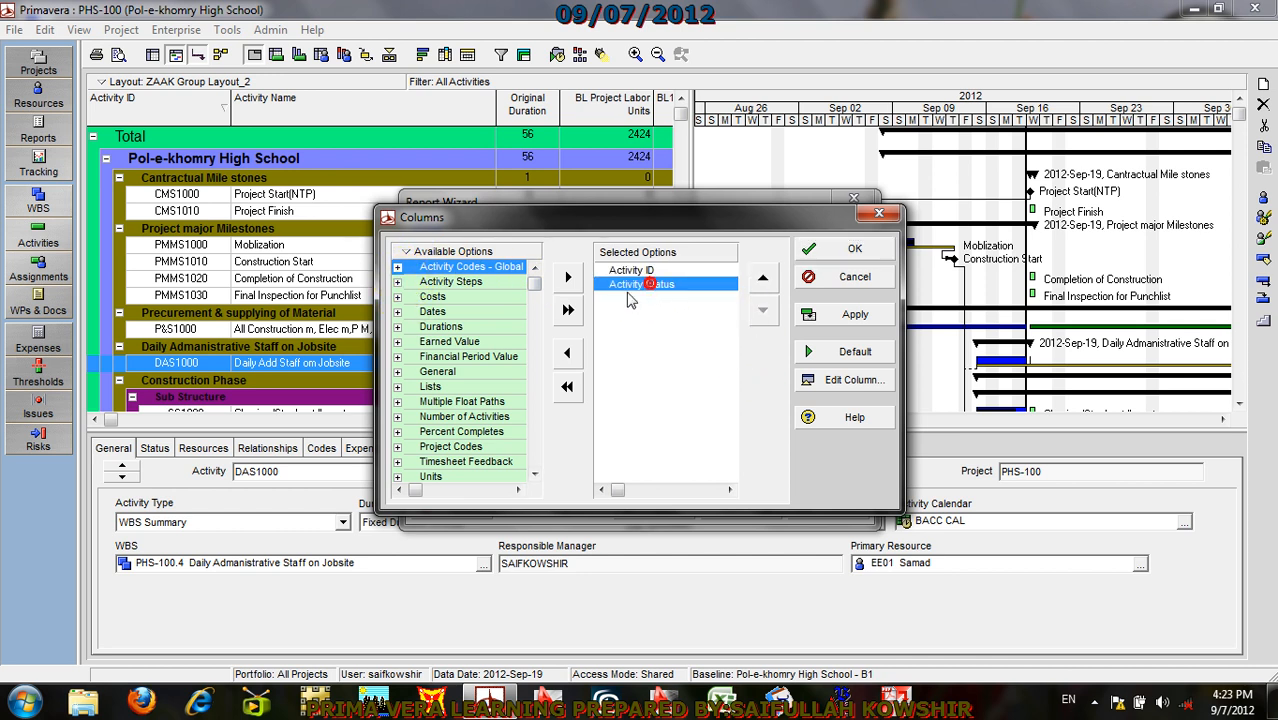
left_click(398, 327)
left_click(467, 282)
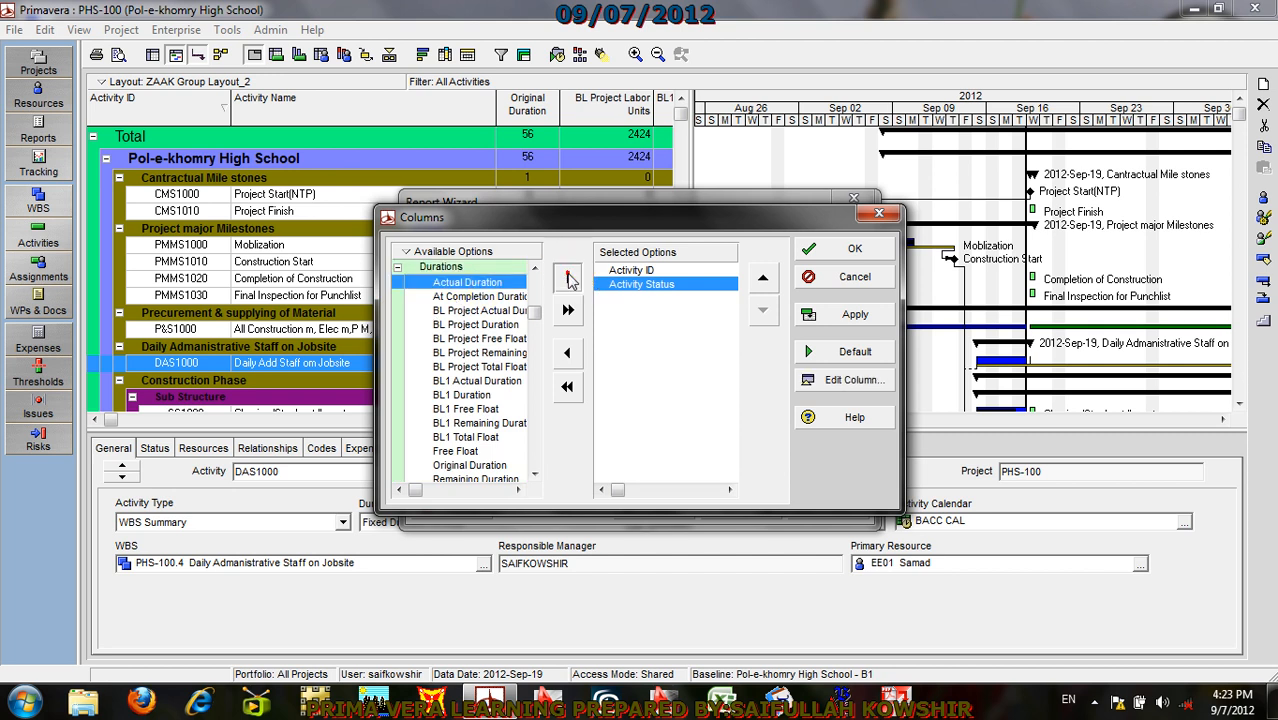
left_click(570, 280)
left_click(763, 277)
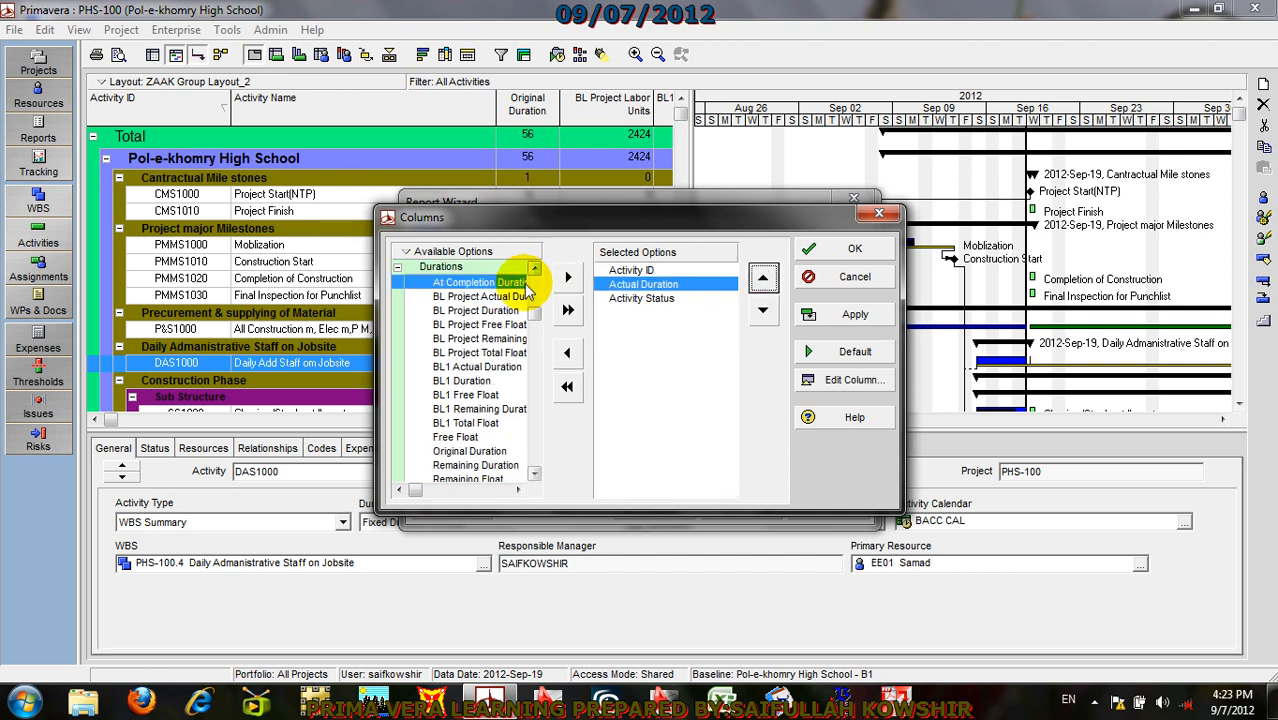
scroll(520, 300, "up", 2)
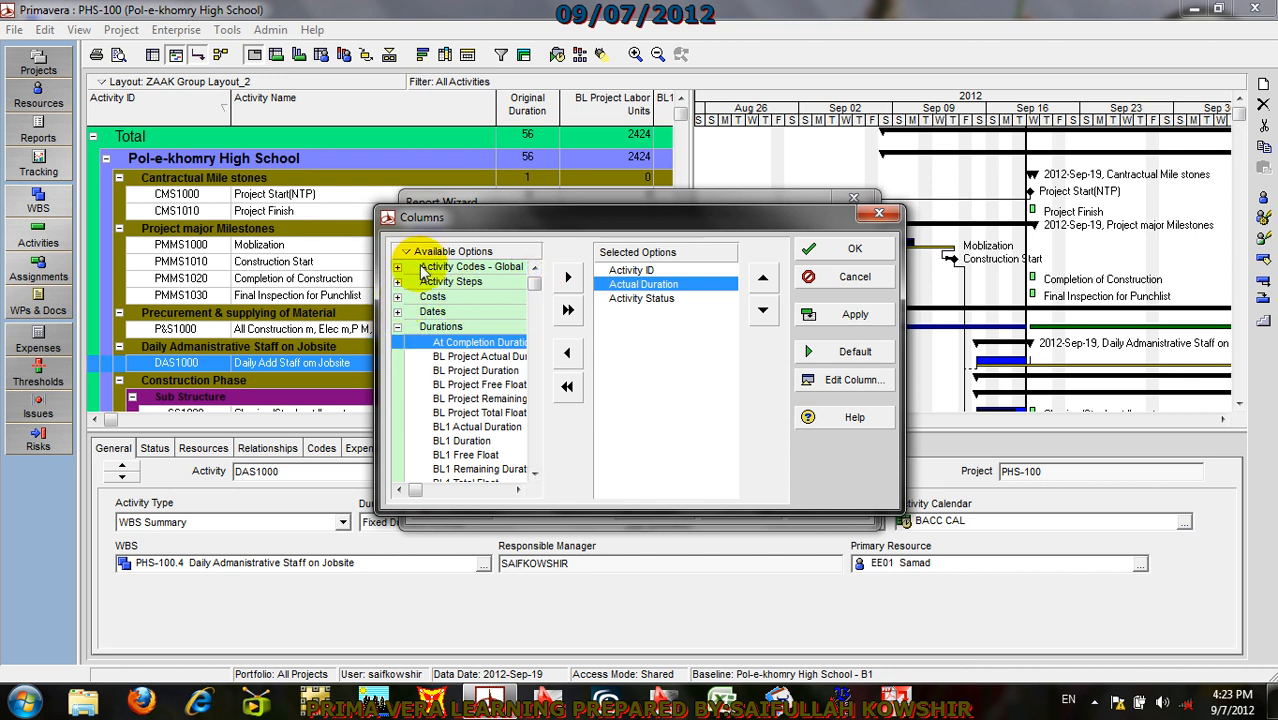
left_click_drag(535, 287, 528, 371)
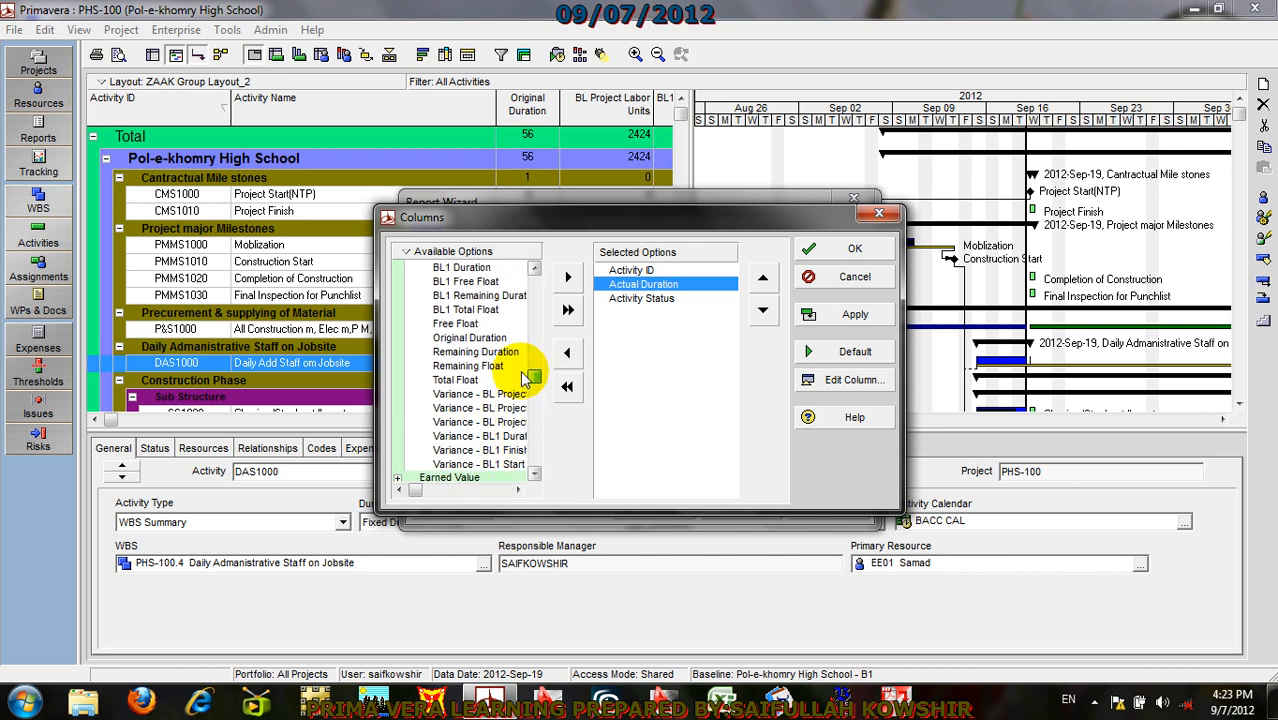
left_click(485, 352)
left_click(568, 278)
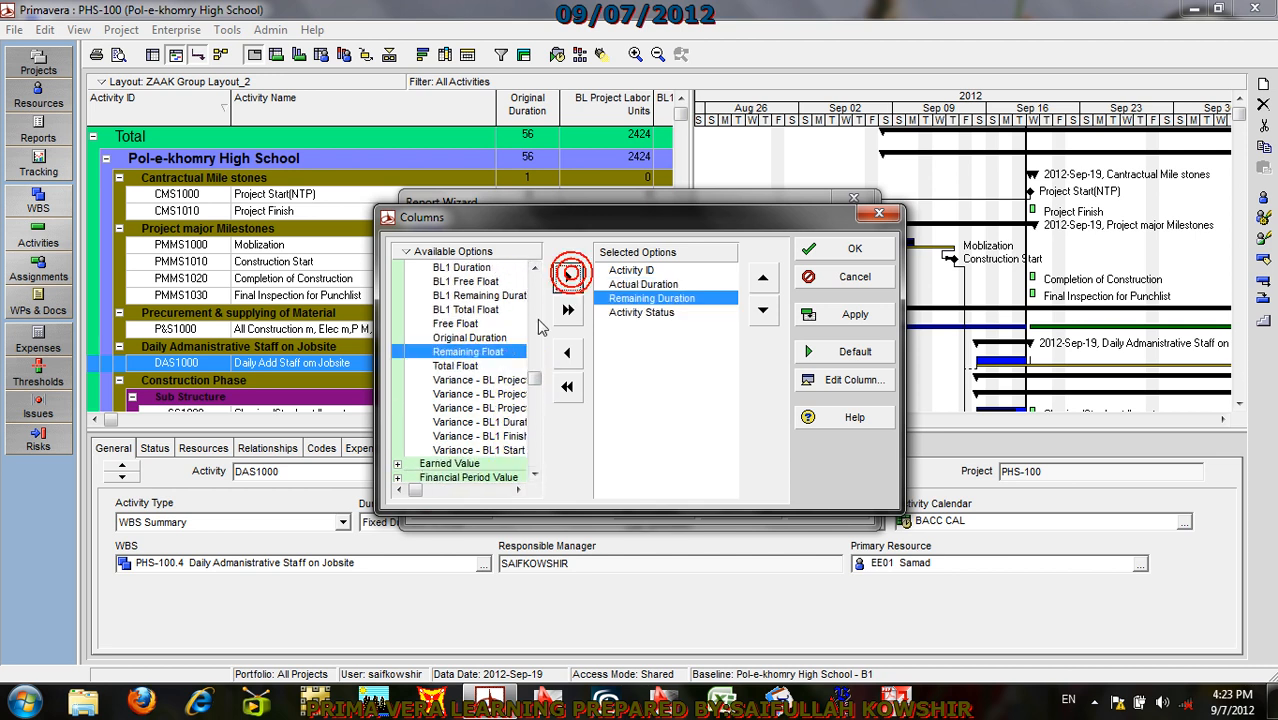
Step: Add the Activity Name column from the General category to the report's selected columns
left_click_drag(534, 380, 534, 441)
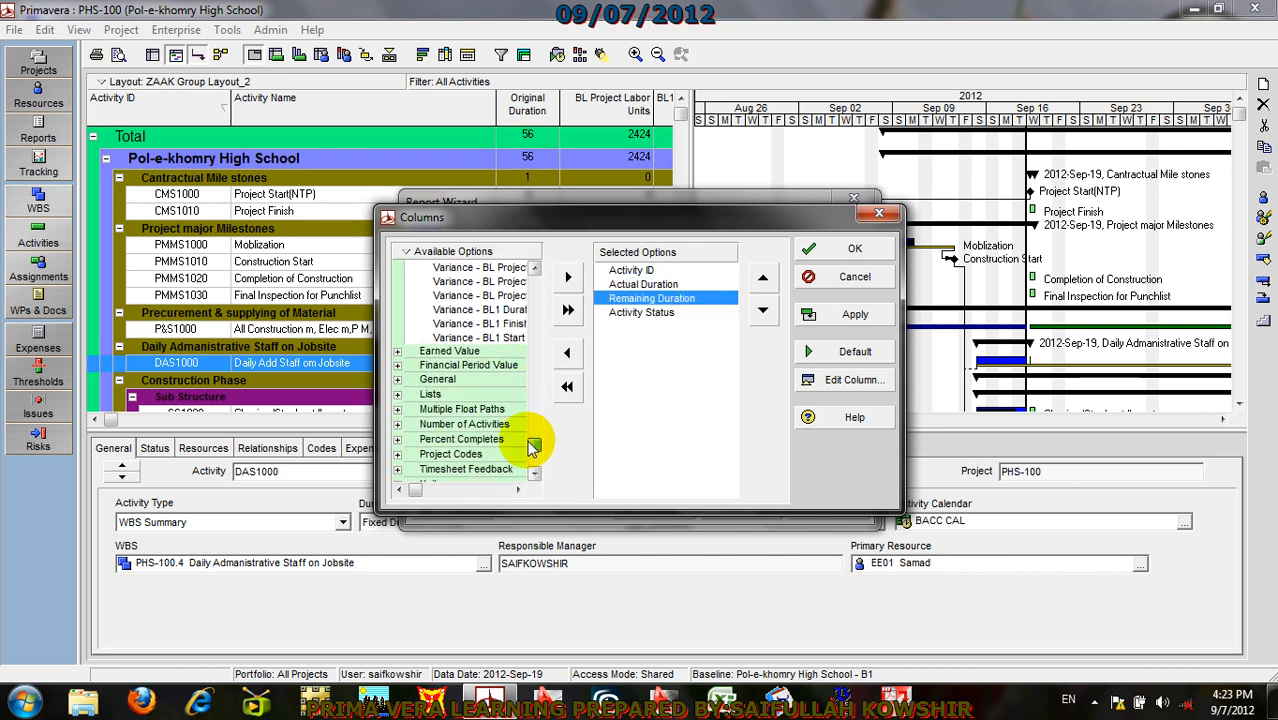
left_click(399, 381)
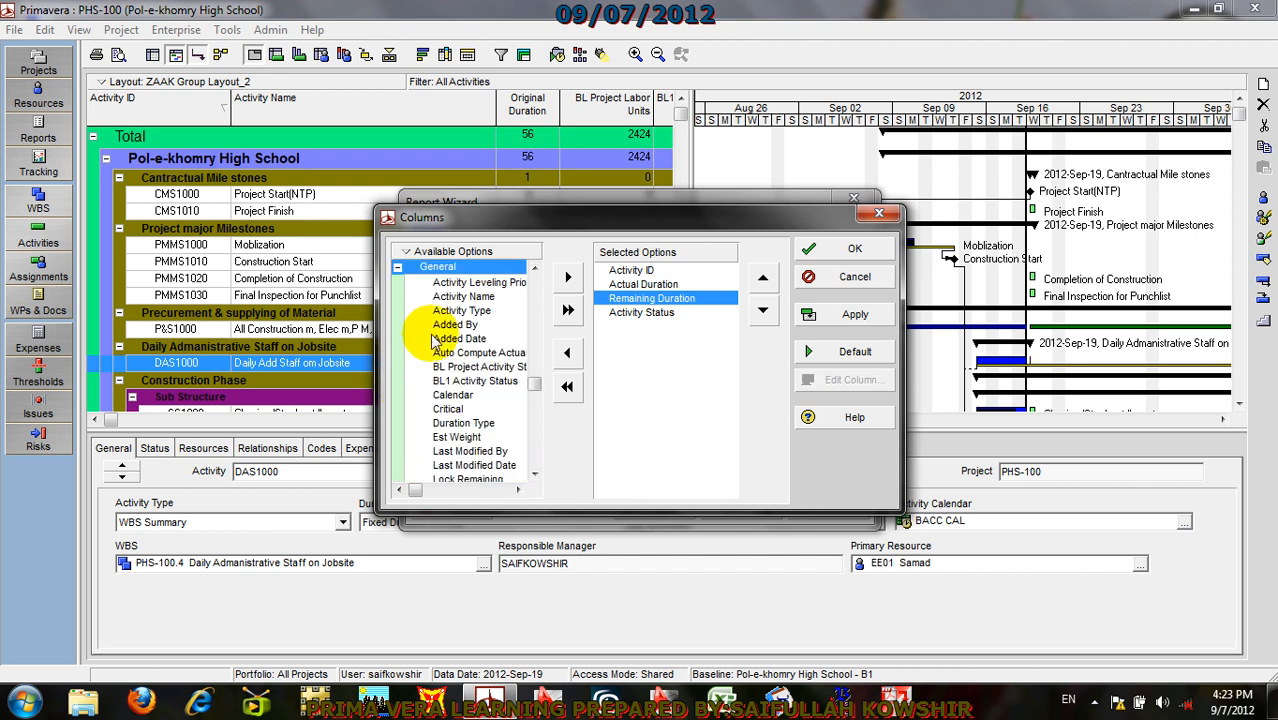
left_click(496, 299)
left_click(566, 280)
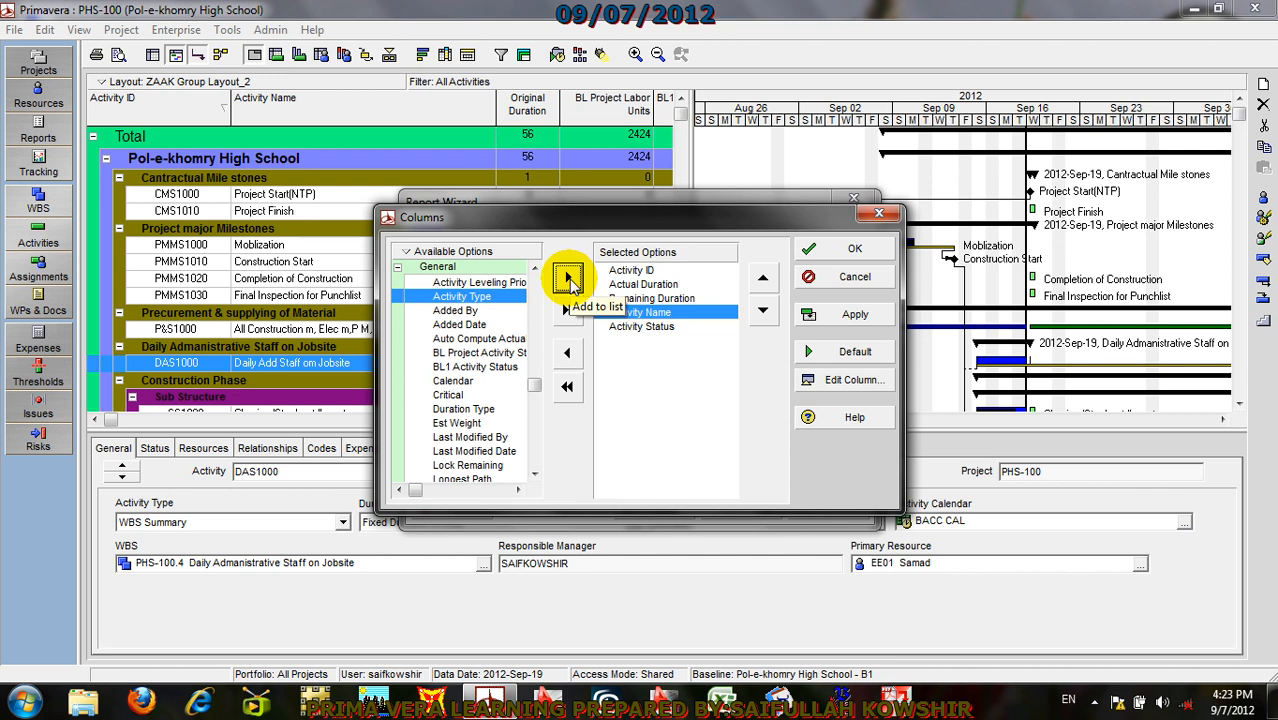
Step: Add the WBS column to the report and make it the first of the selected columns
left_click_drag(530, 386, 522, 458)
left_click(465, 364)
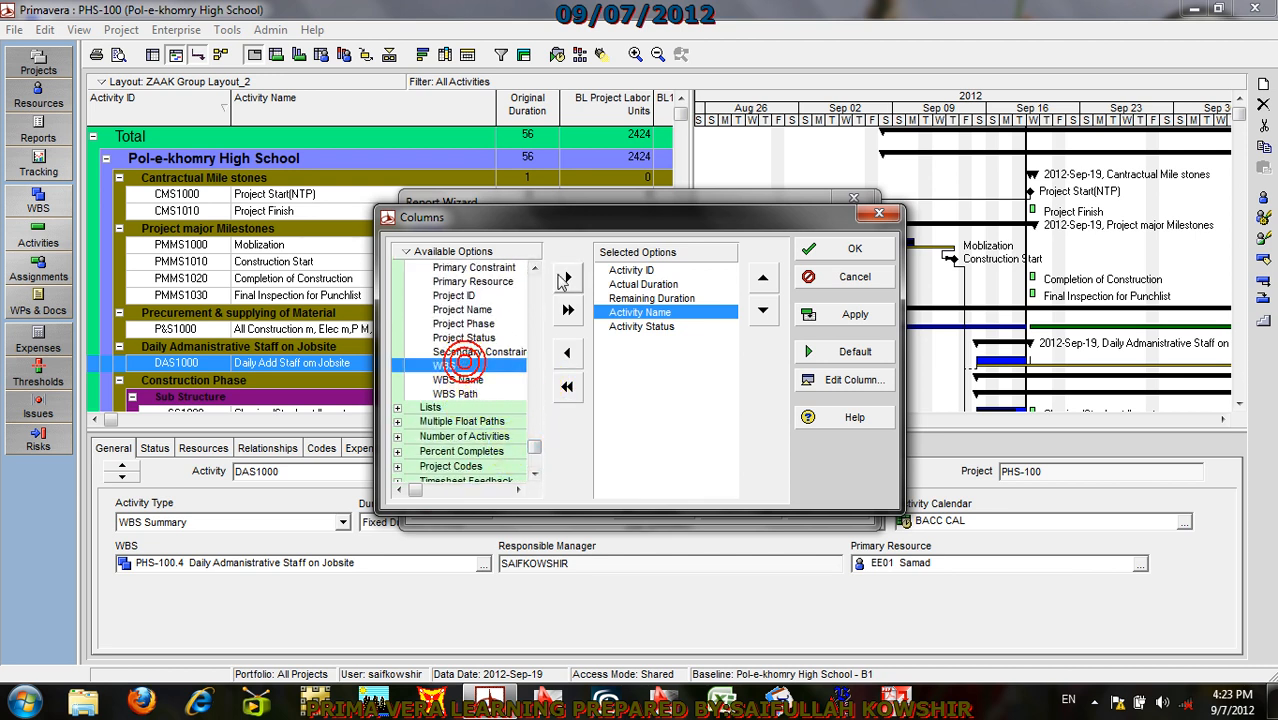
left_click(566, 278)
left_click(762, 278)
left_click(762, 278)
left_click(762, 278)
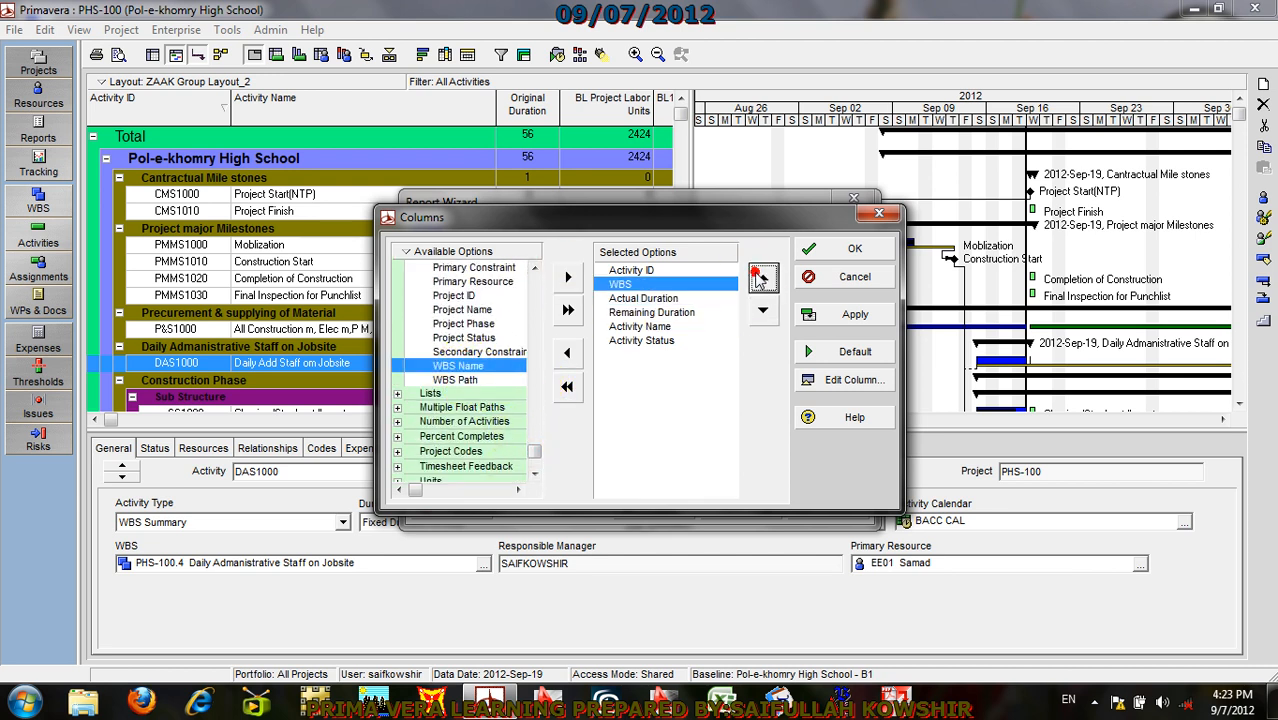
left_click(760, 278)
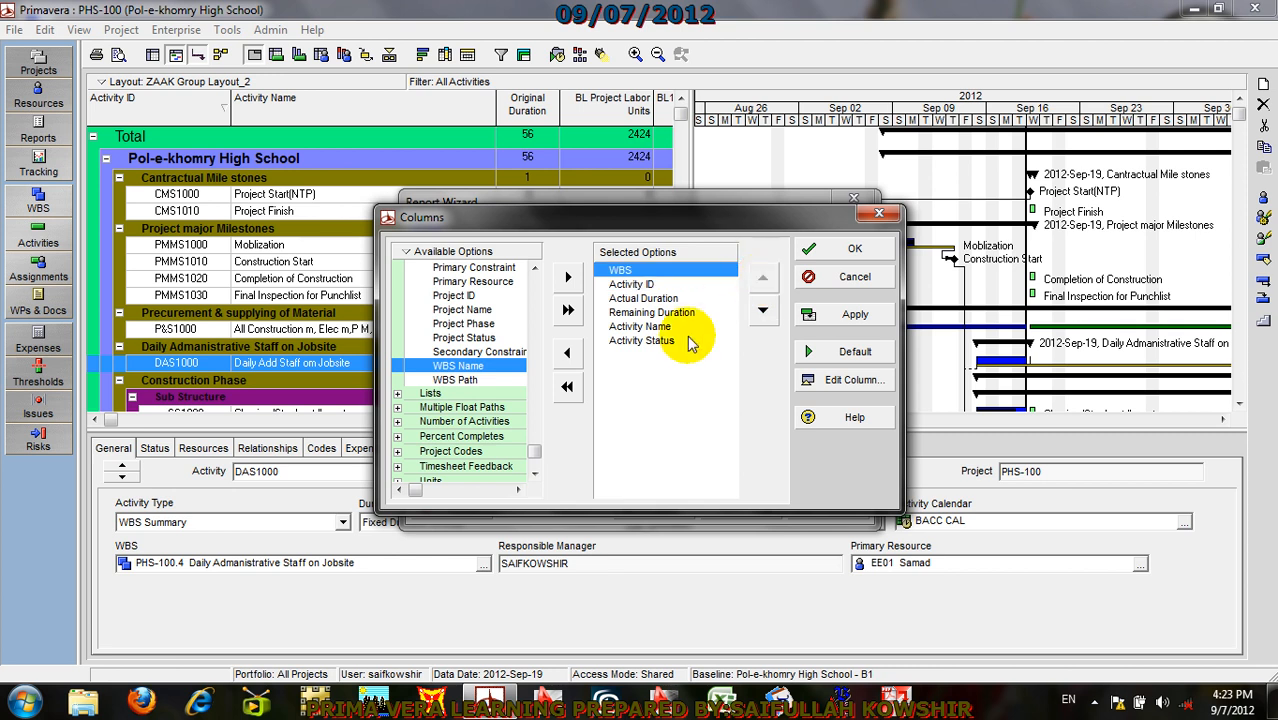
Step: Reorder the report columns so Activity Name and Activity Status directly follow Activity ID, and apply the column selection
left_click(668, 326)
left_click(763, 277)
left_click(763, 277)
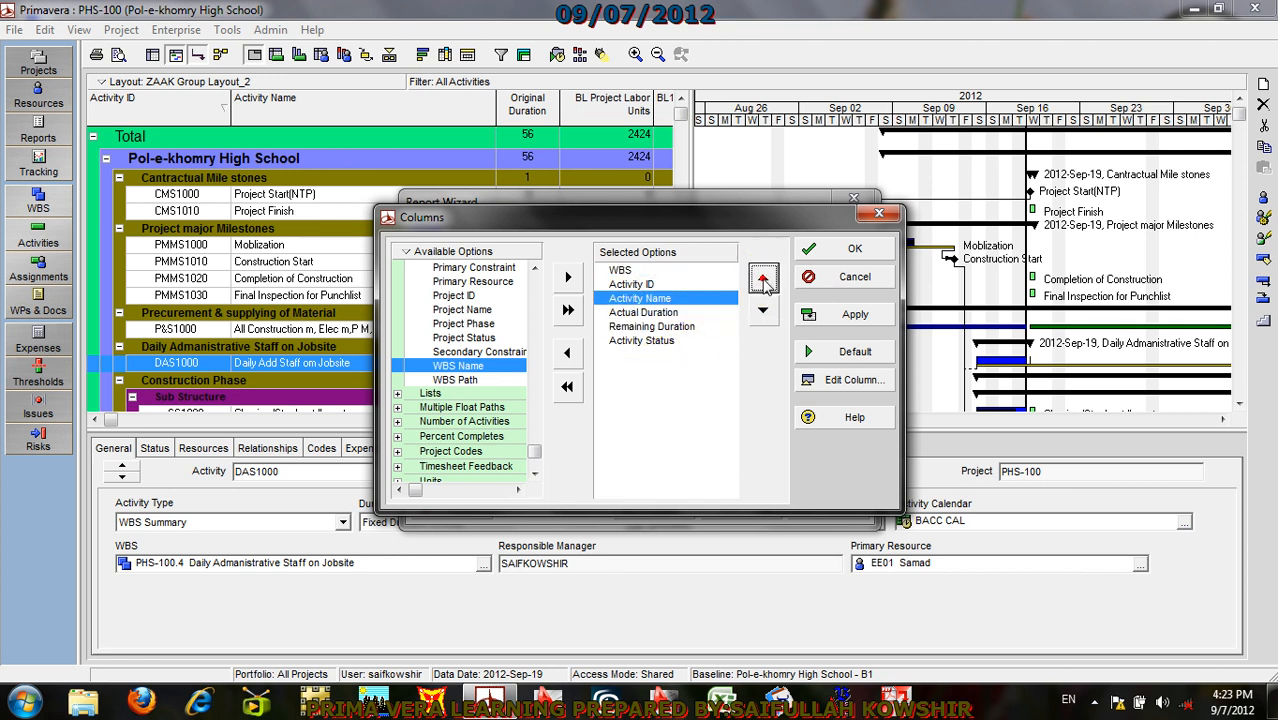
left_click(672, 342)
left_click(763, 277)
left_click(763, 277)
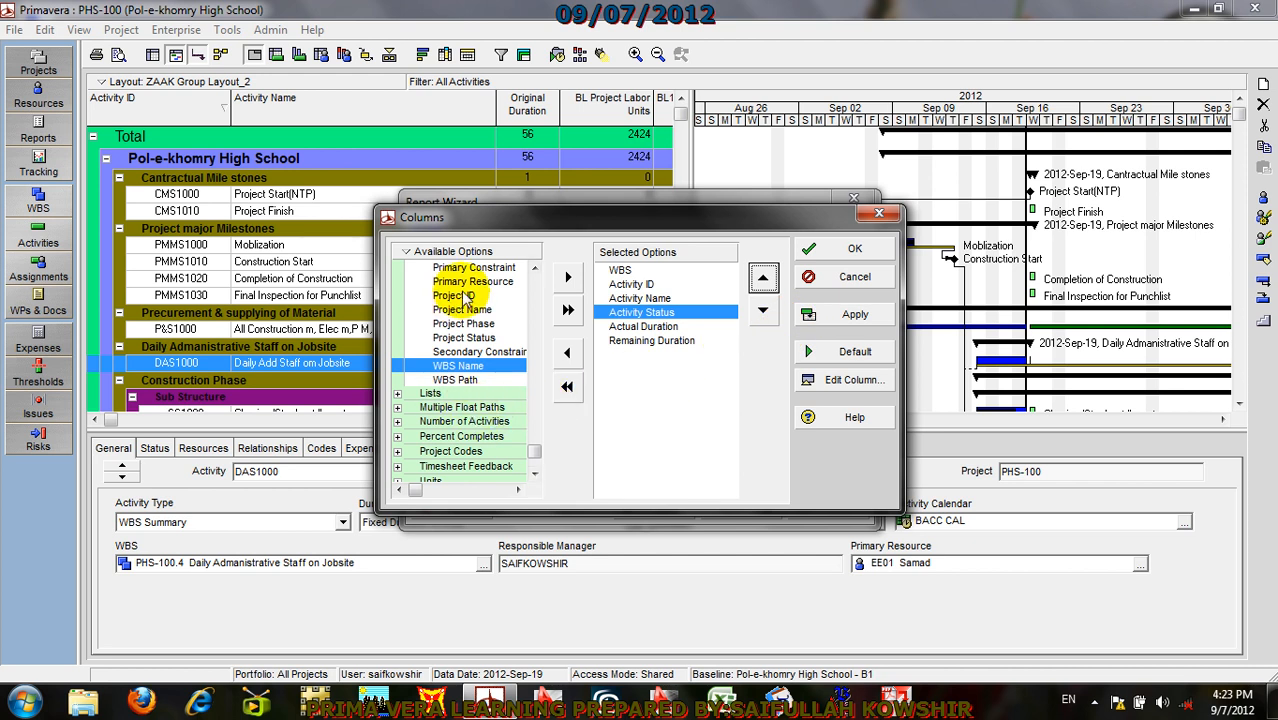
left_click(848, 314)
left_click(855, 249)
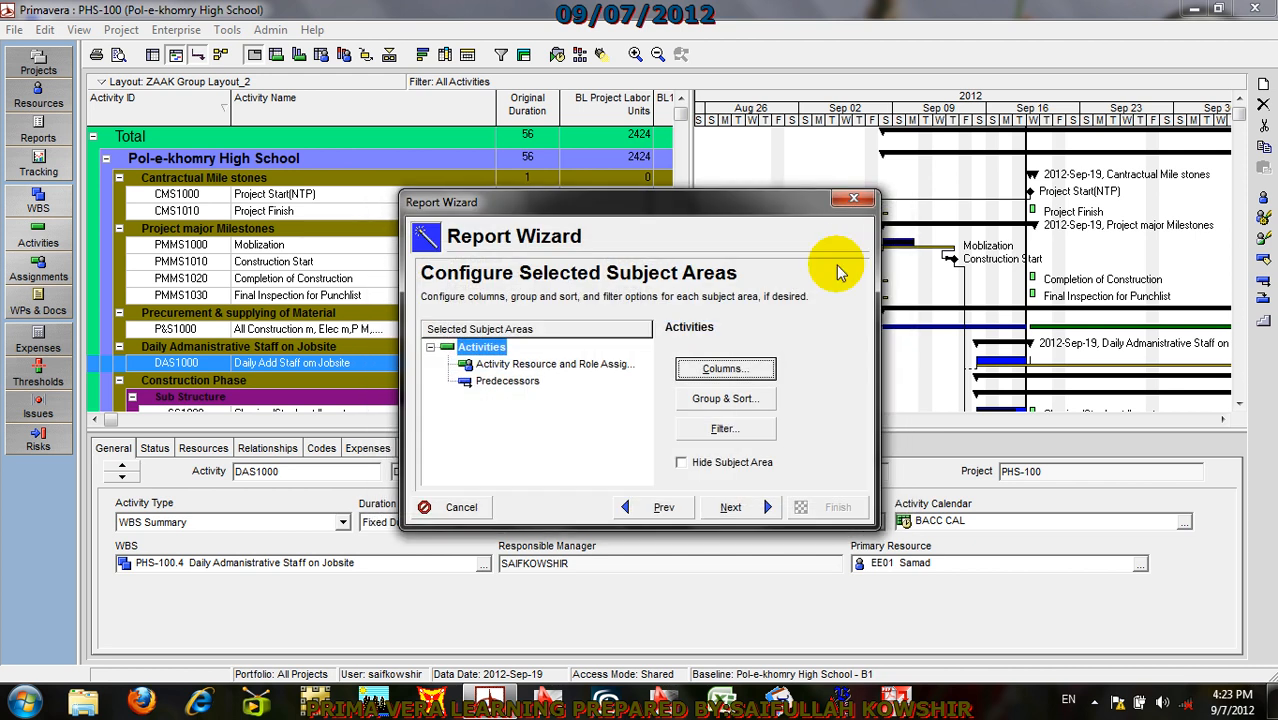
Step: Group the report's Activities subject area by WBS and accept the grouping
left_click(735, 400)
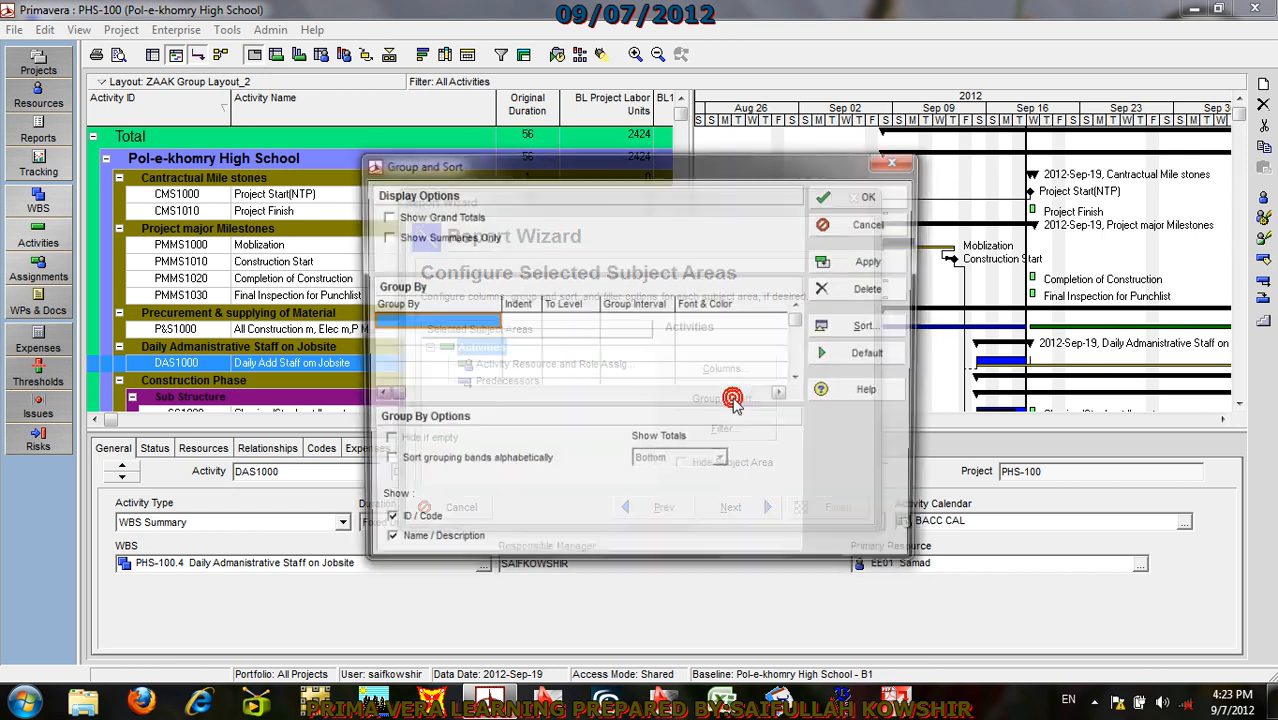
left_click(460, 325)
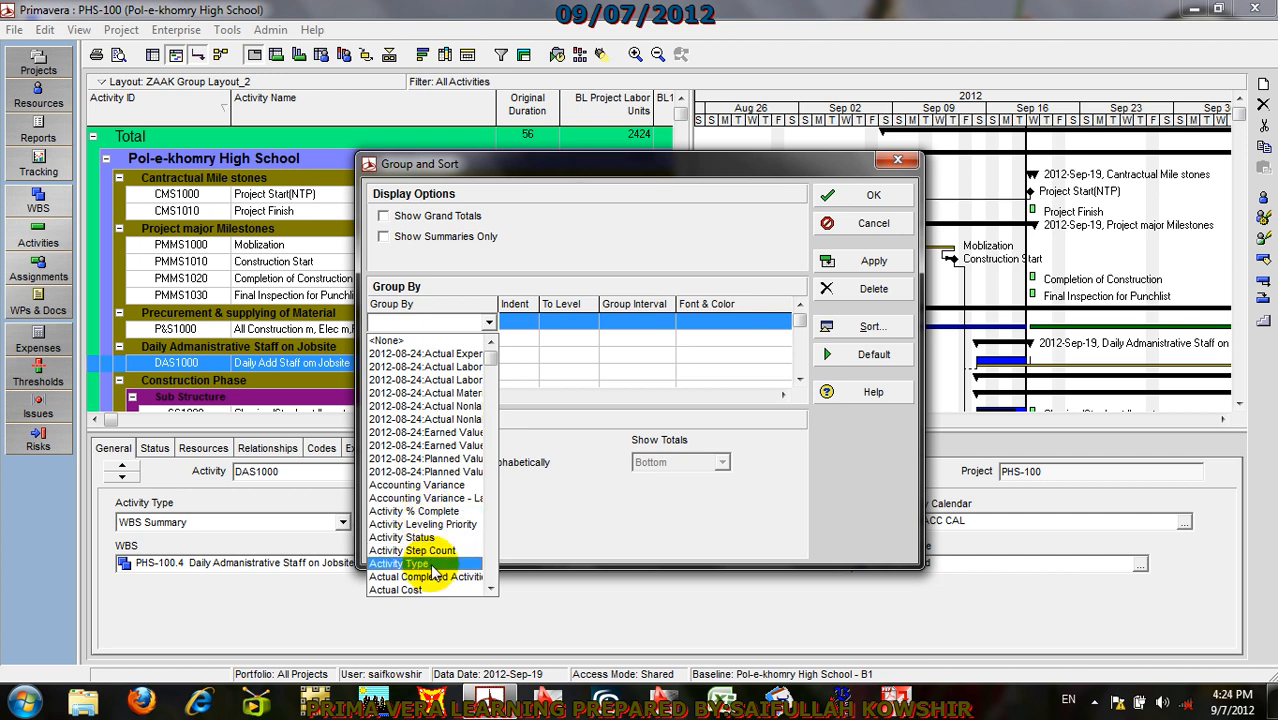
scroll(430, 515, "down", 15)
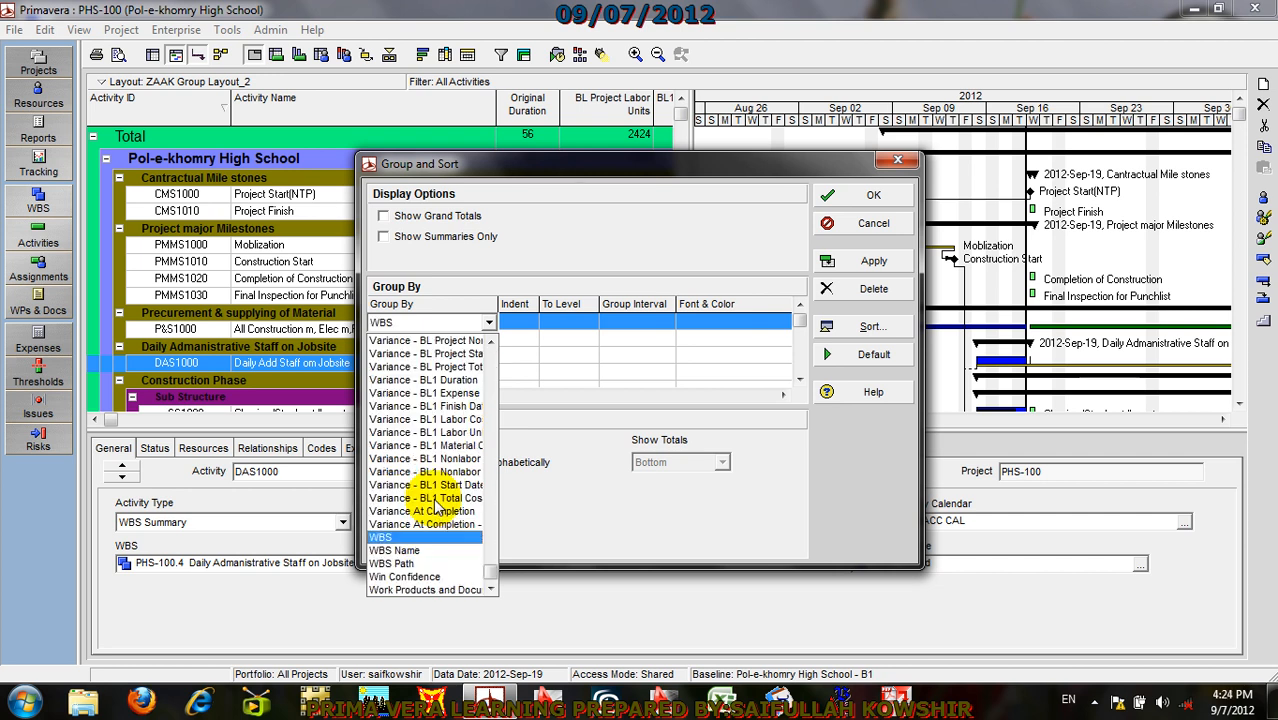
left_click(410, 542)
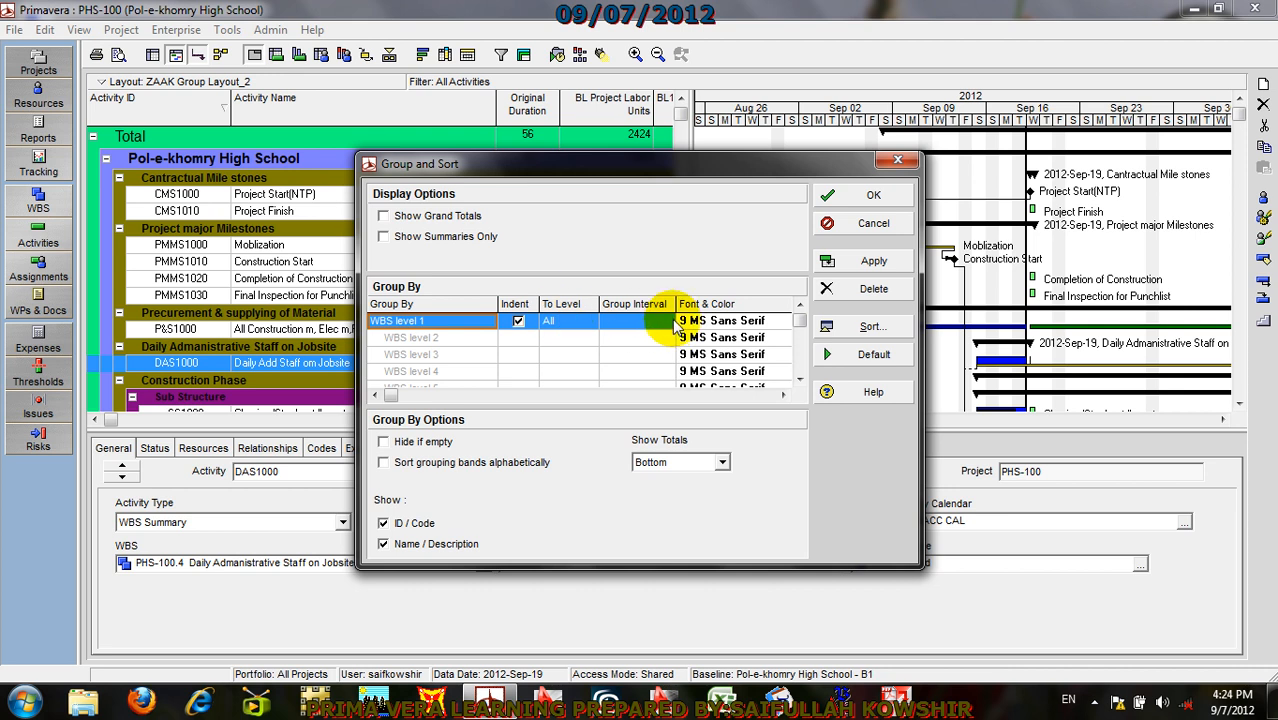
left_click(860, 196)
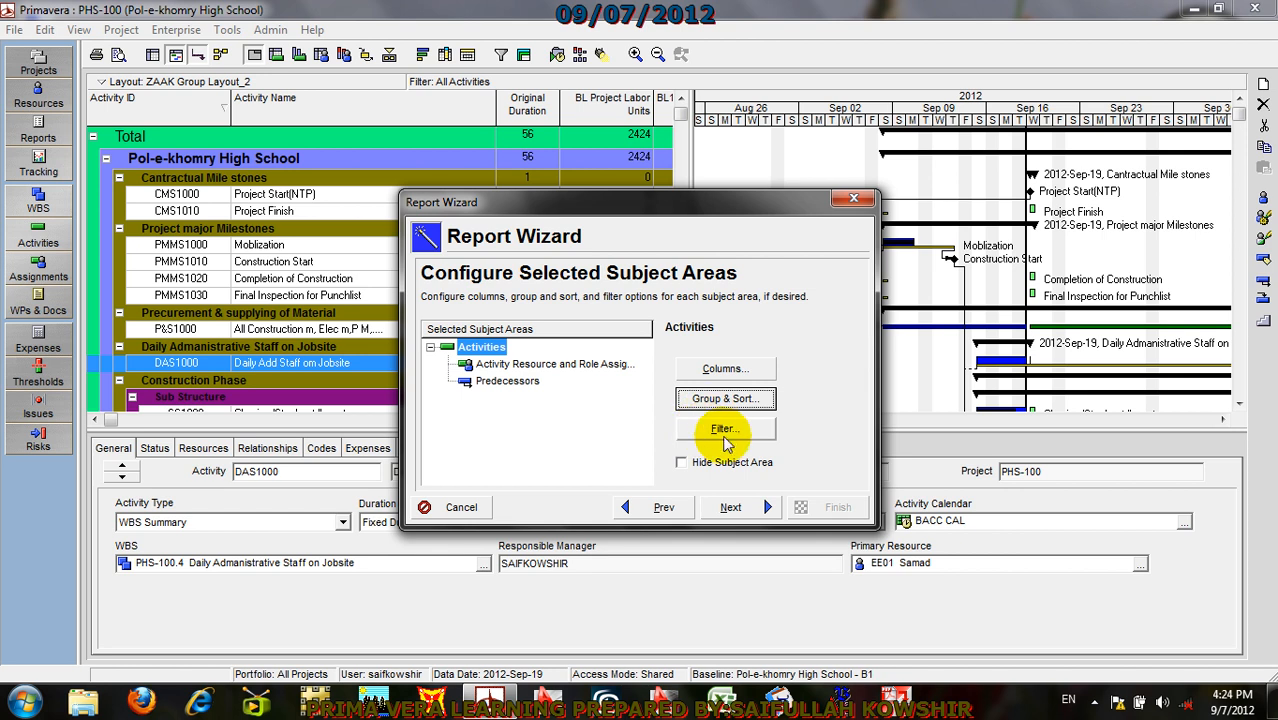
Step: Open the filter for the report's Activities subject area and apply it with the criterion's parameter left blank
left_click(734, 432)
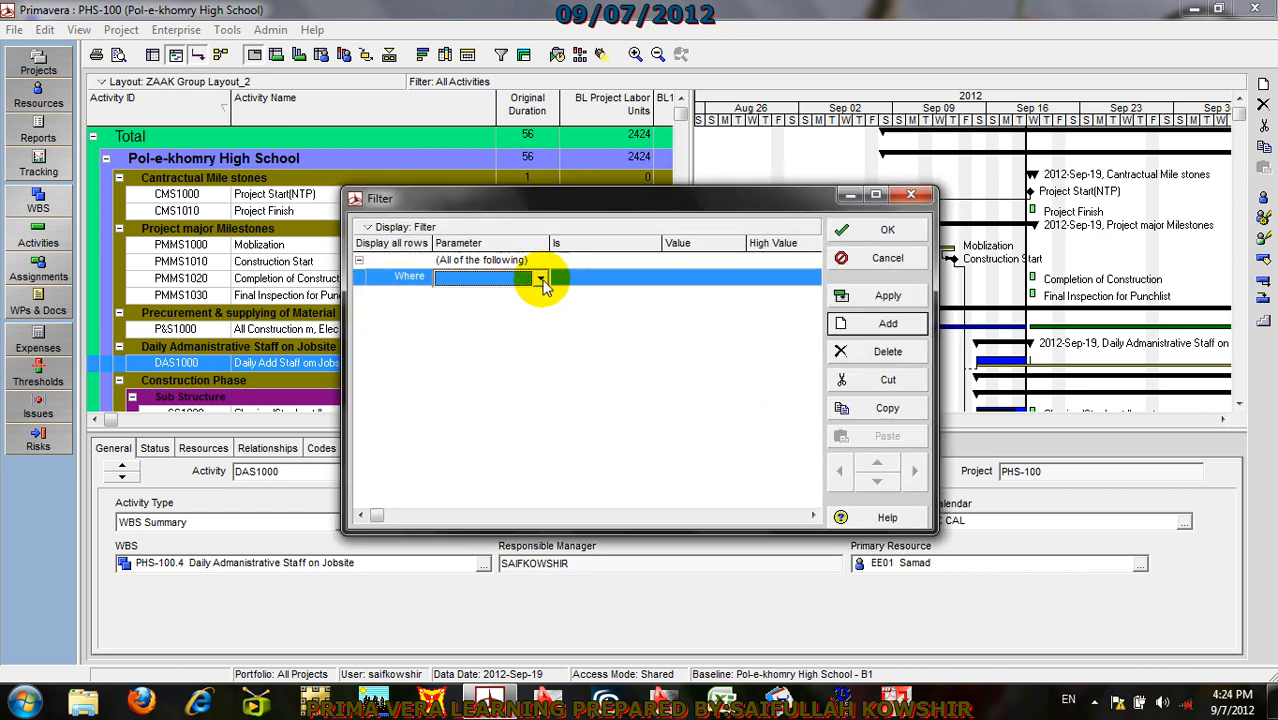
left_click(540, 277)
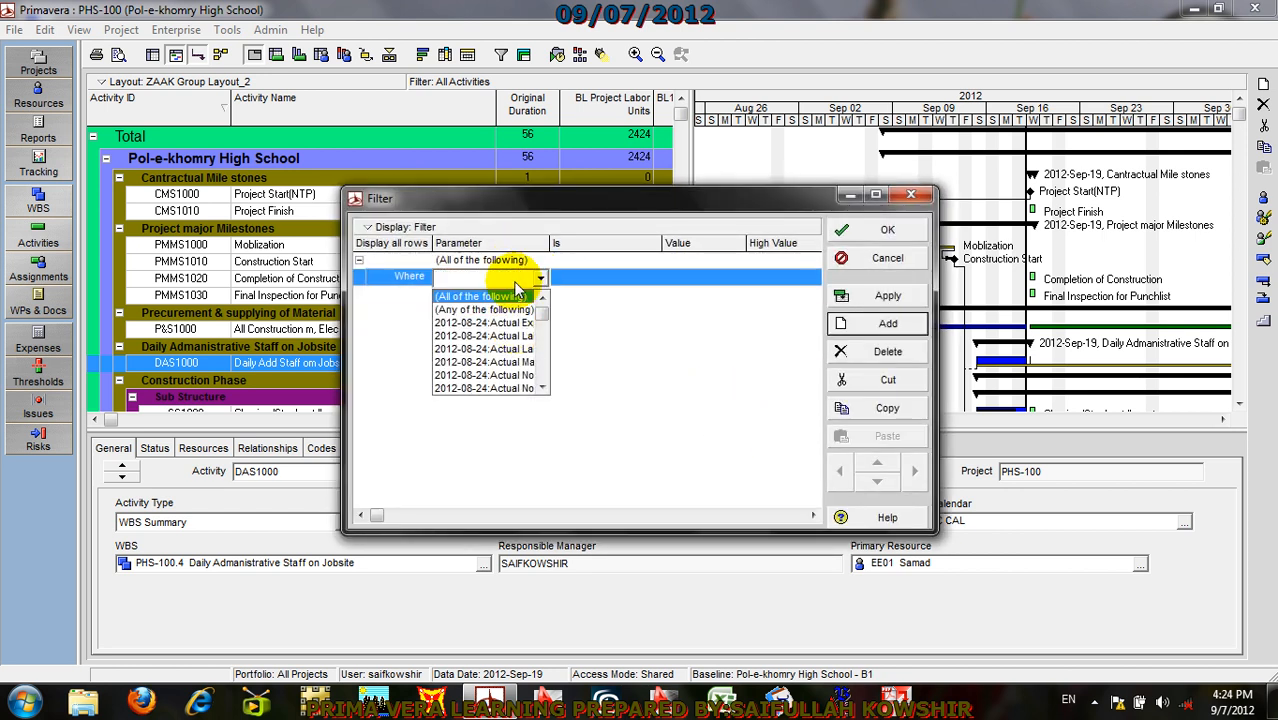
left_click(516, 280)
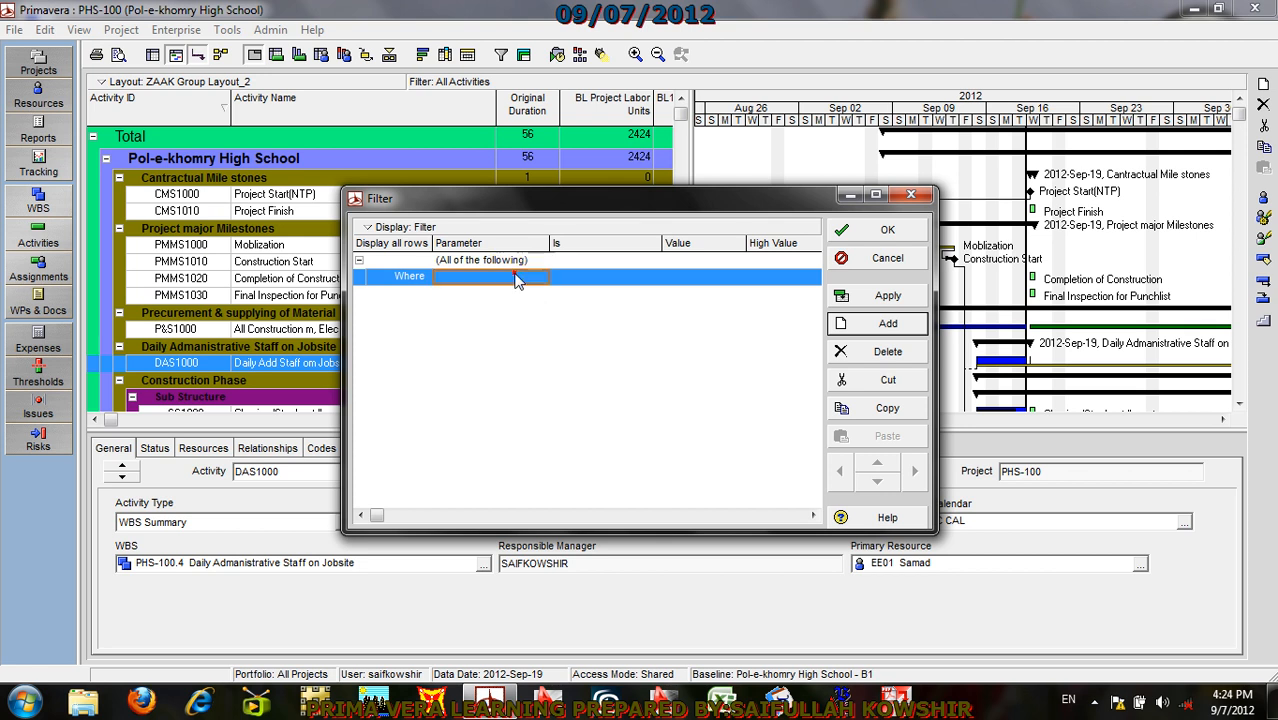
left_click(884, 296)
left_click(889, 231)
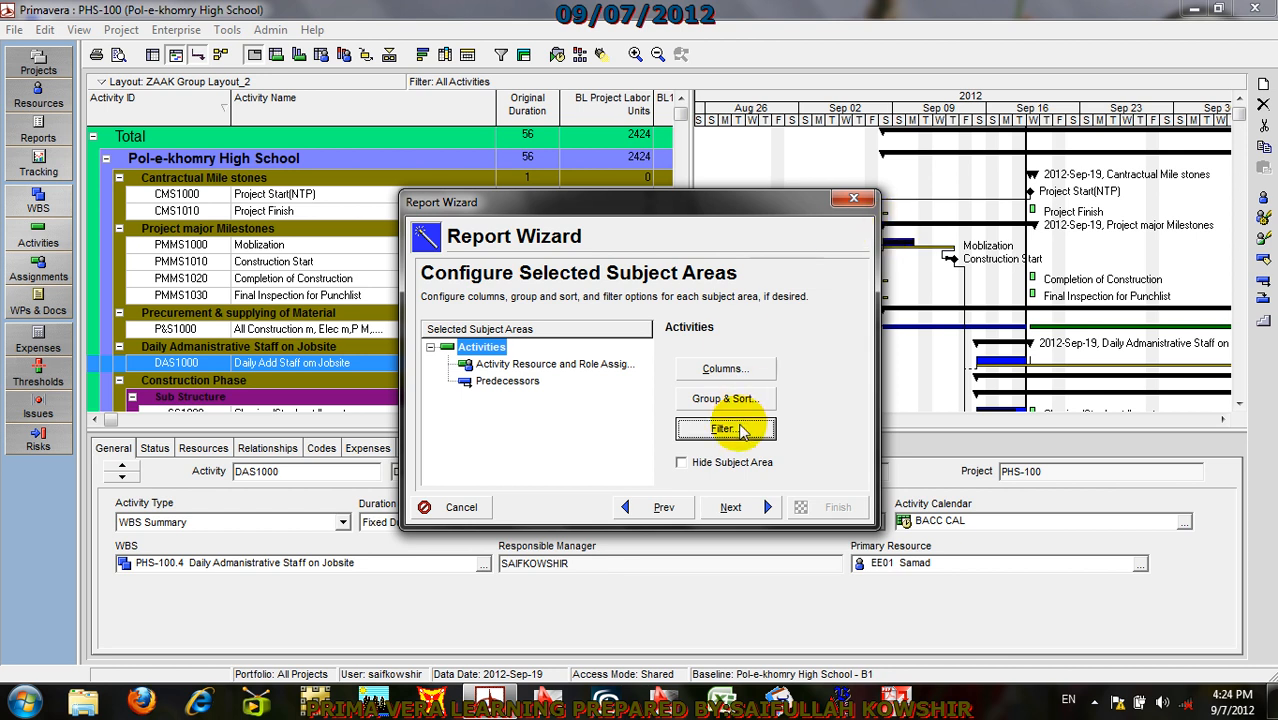
Step: Set the report title to REPORT and generate the report
left_click(731, 507)
left_click(510, 398)
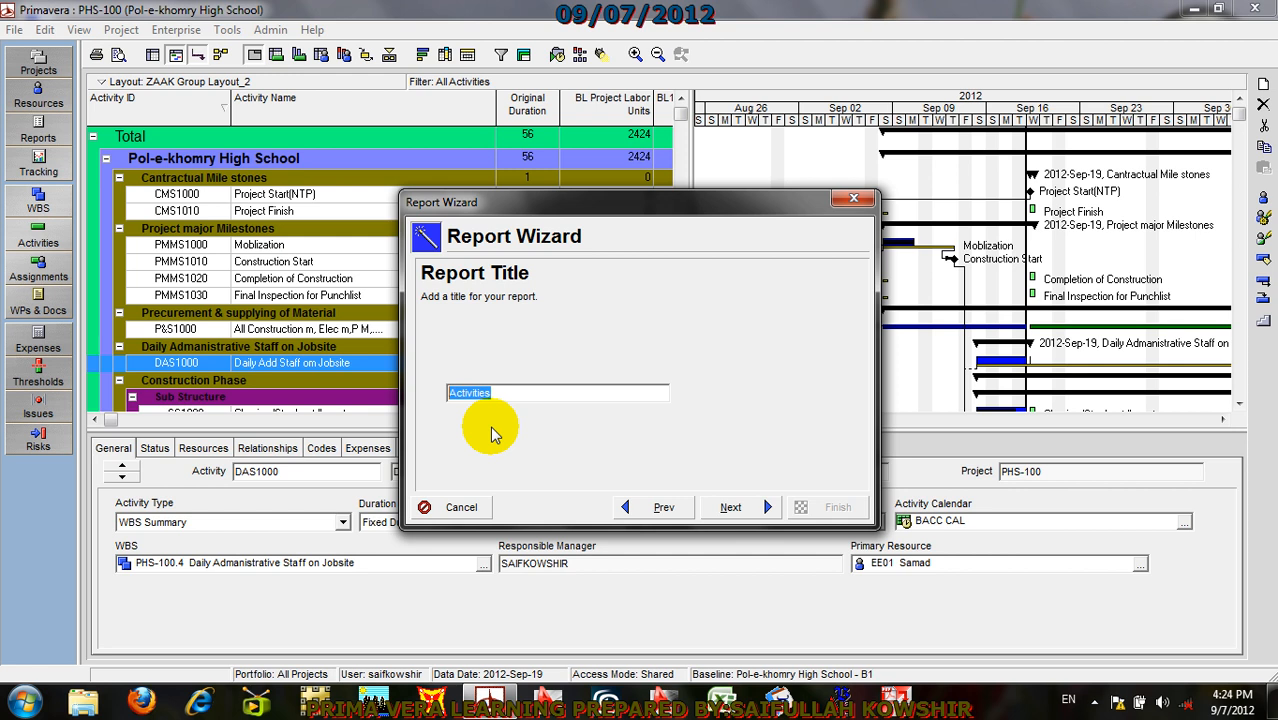
type("REPOR")
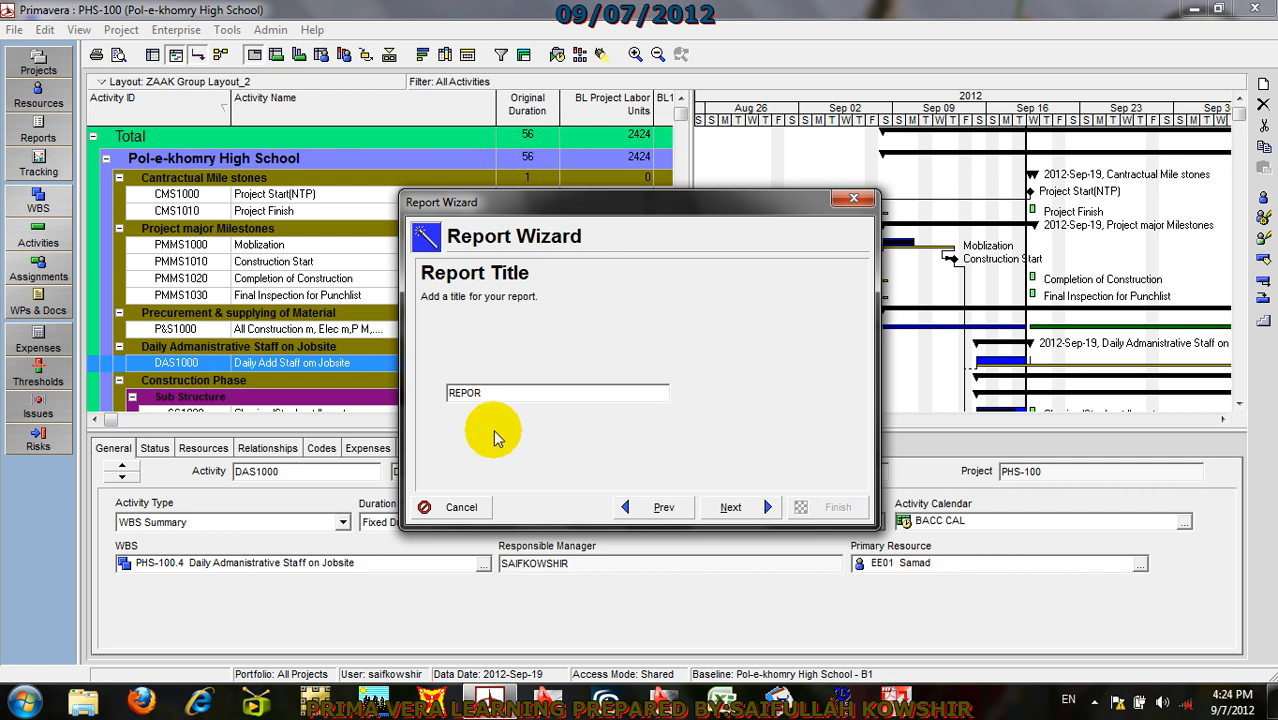
type("T")
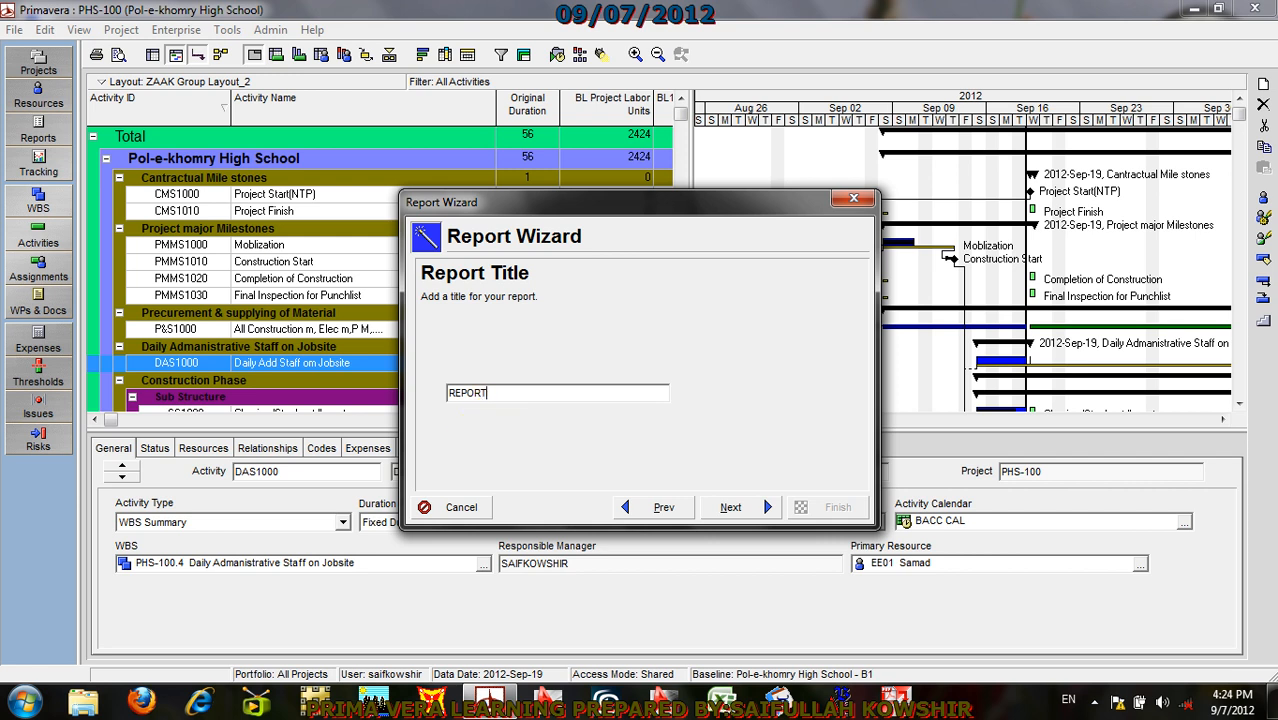
left_click(767, 507)
Step: Run the report to an ASCII text file saved as report.csv on the Desktop, viewing the file when done
left_click(540, 378)
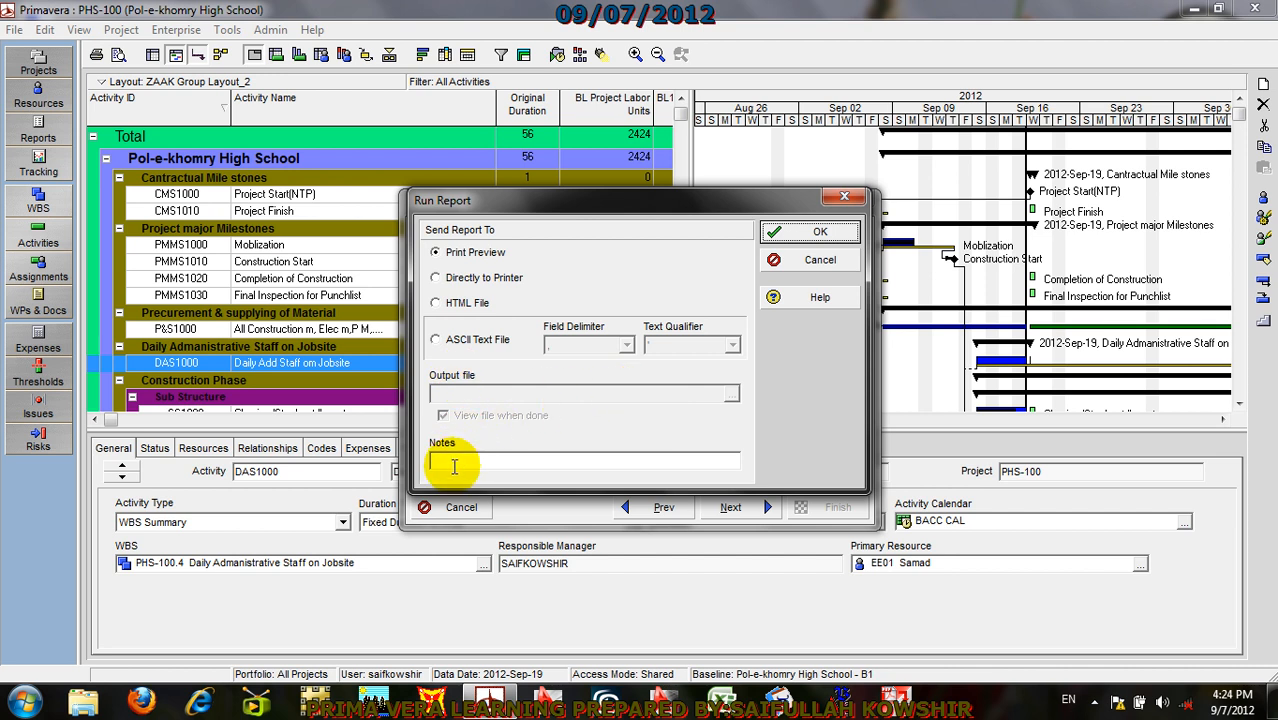
left_click(440, 341)
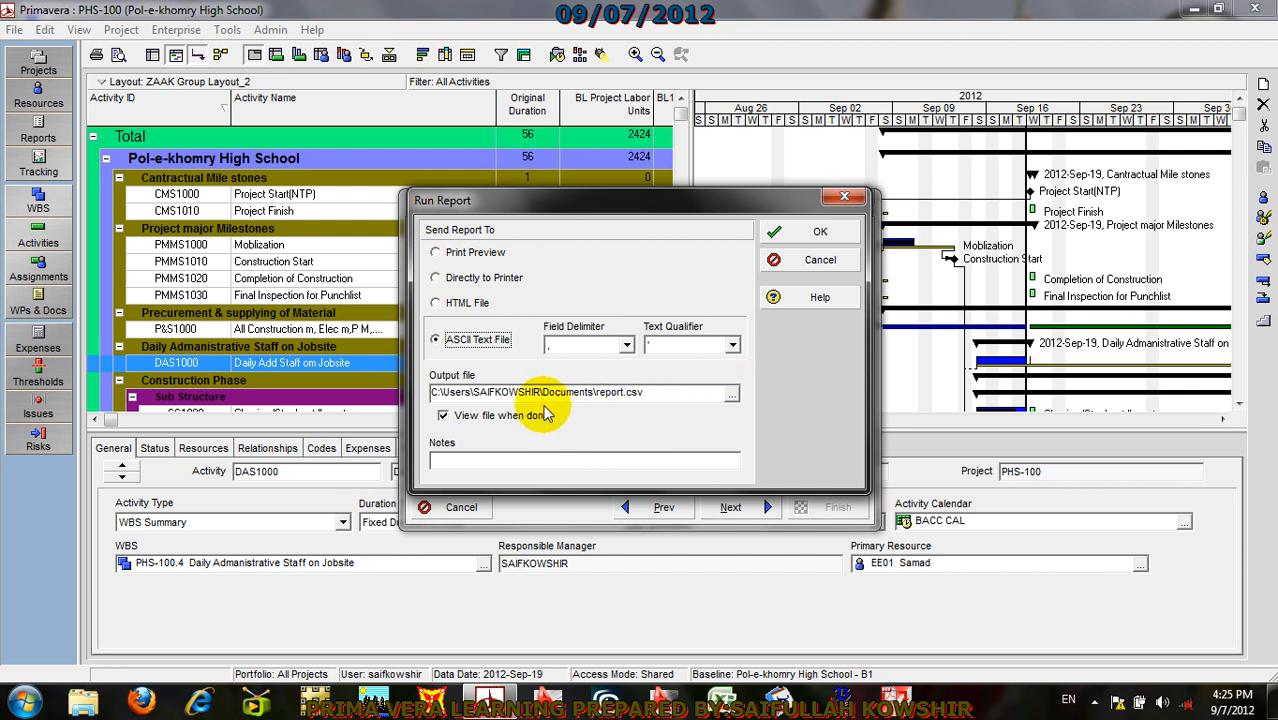
left_click(732, 394)
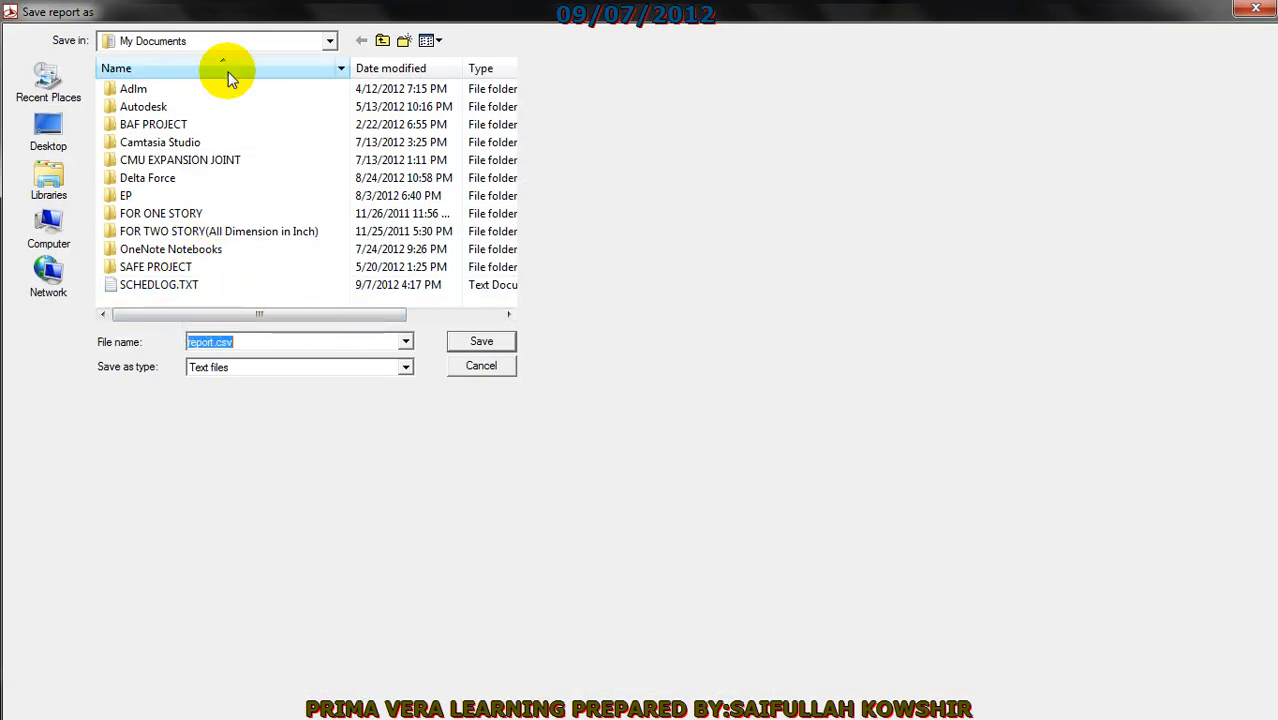
left_click(48, 135)
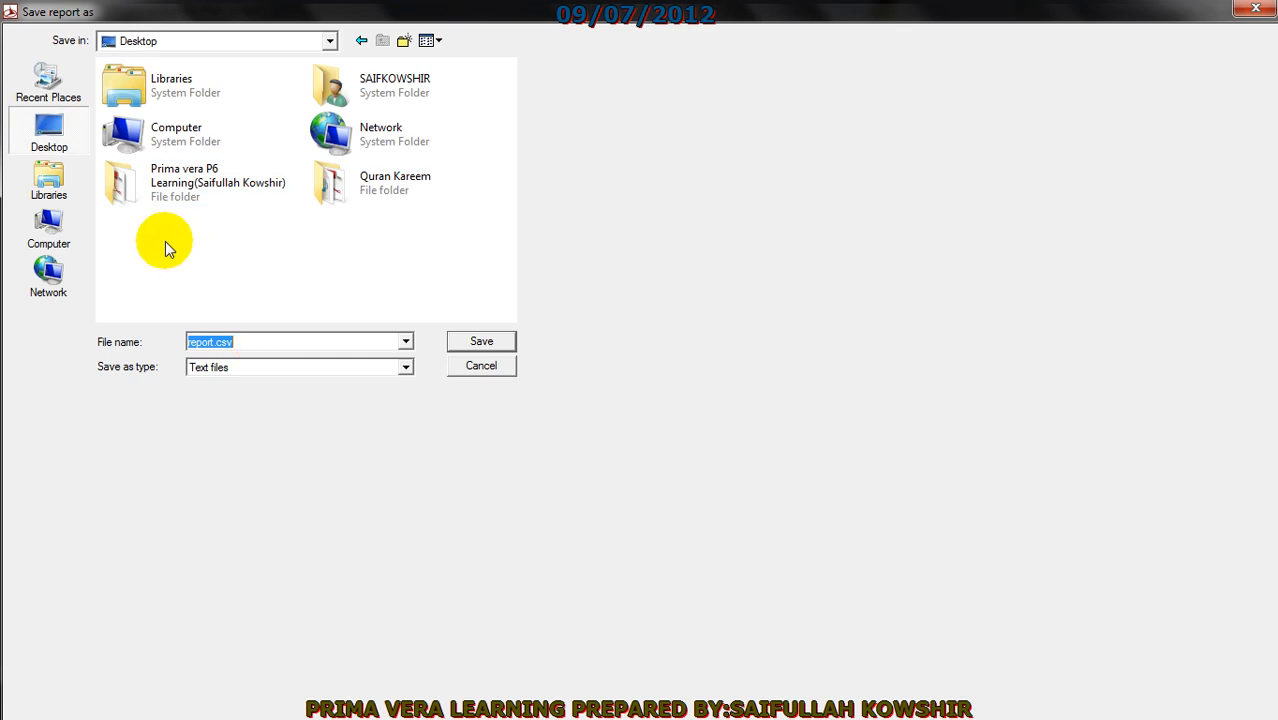
left_click(481, 342)
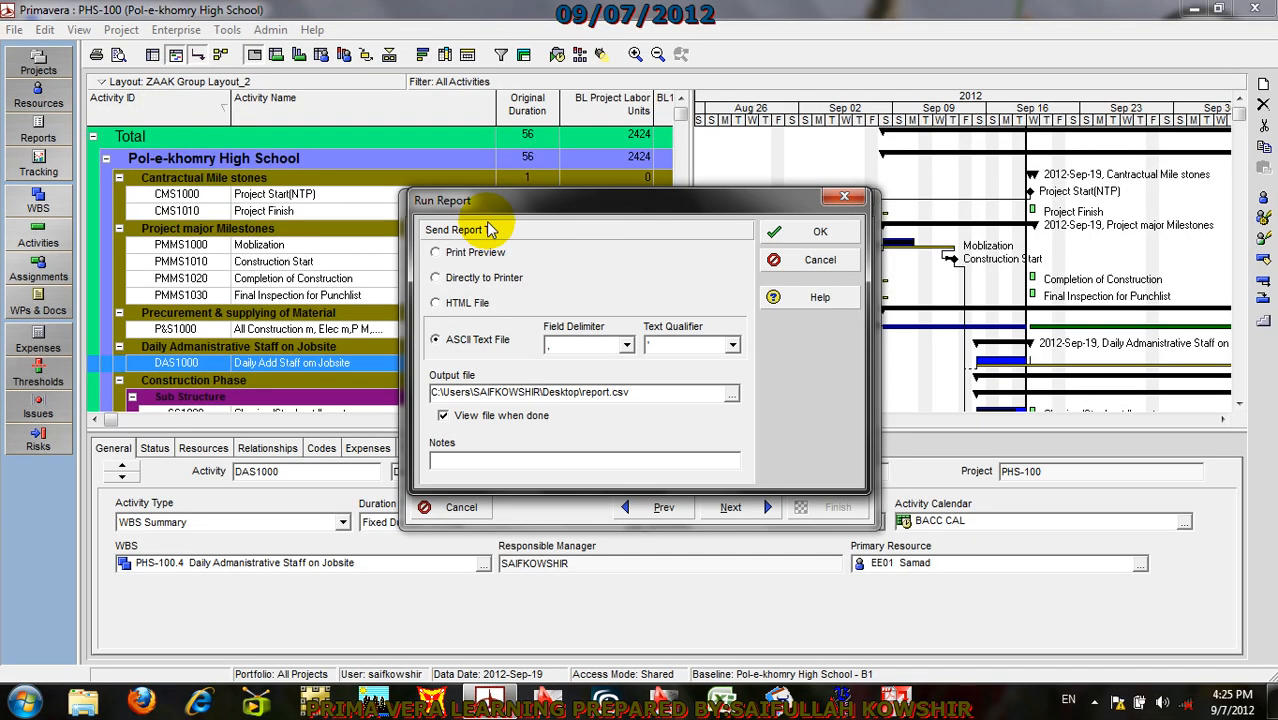
left_click(790, 231)
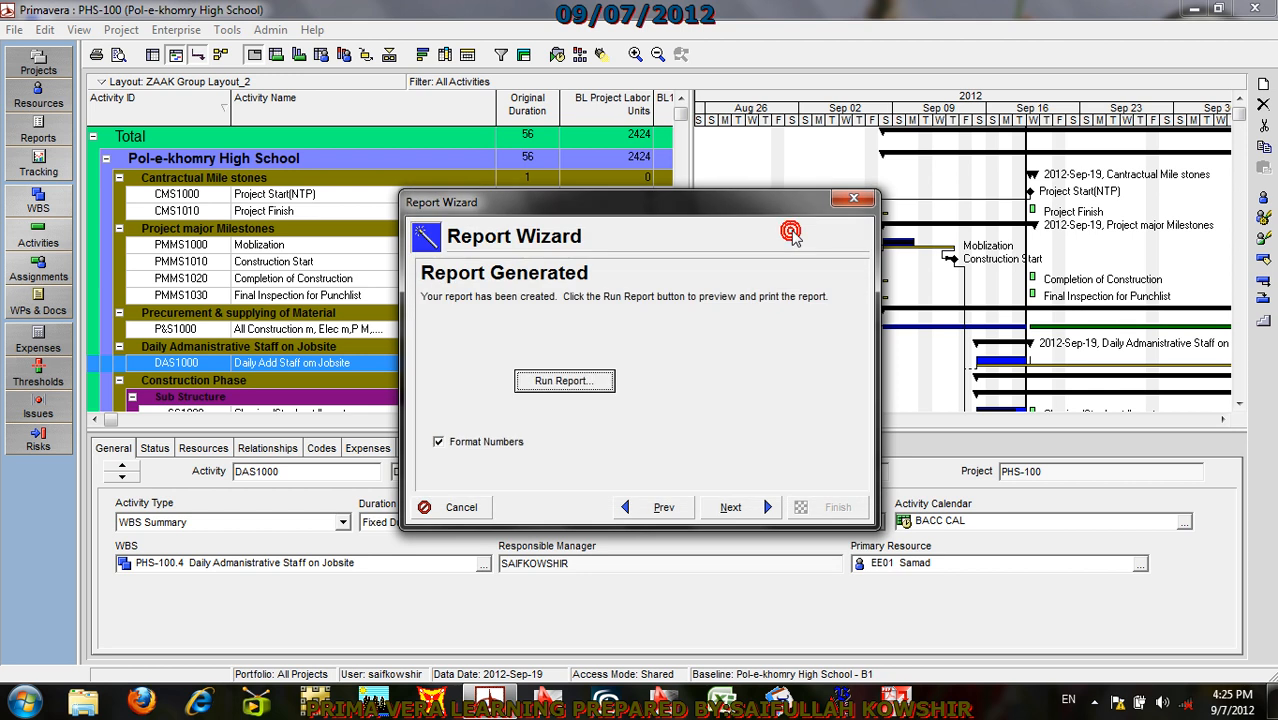
Step: Look over the exported report.csv in Excel and close it
left_click(600, 381)
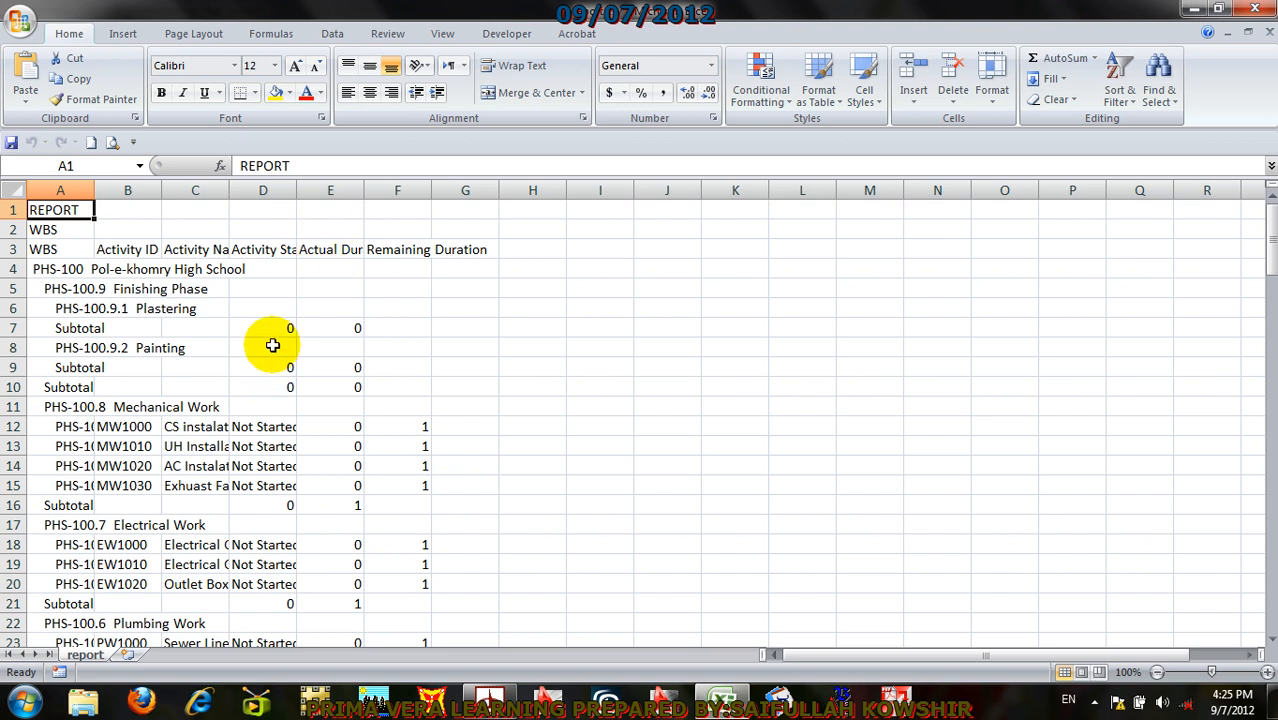
scroll(265, 351, "down", 6)
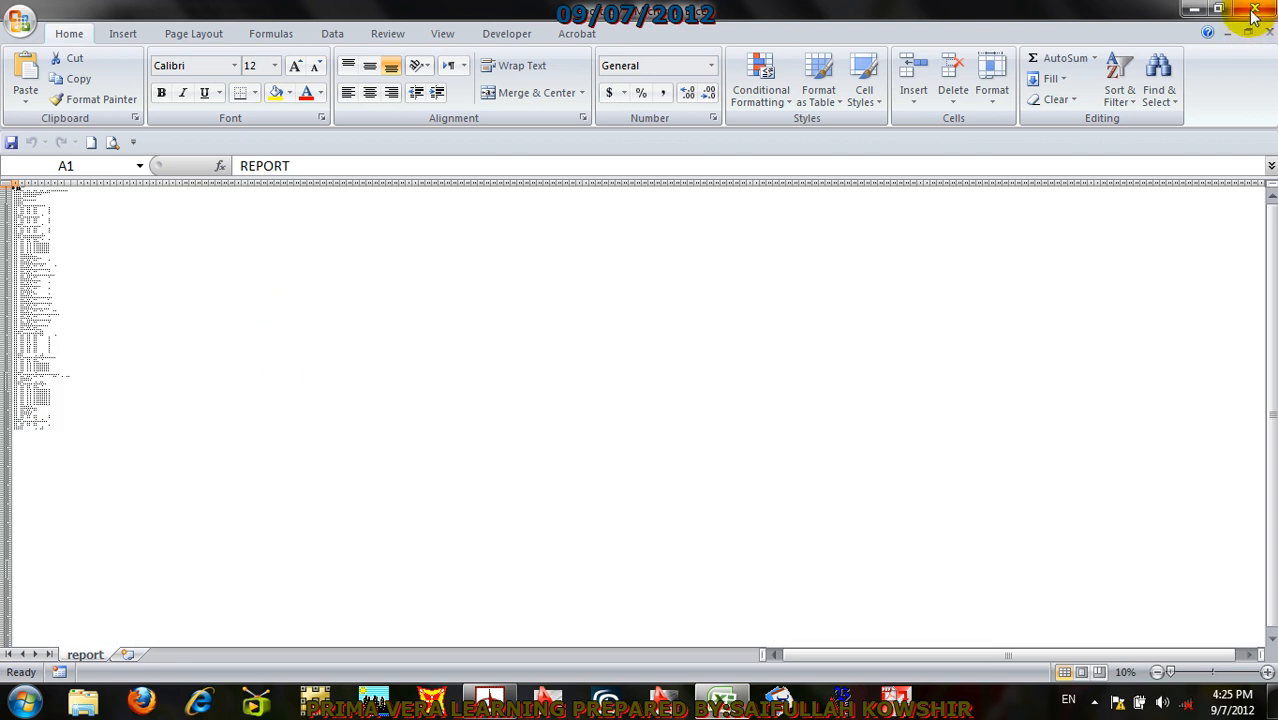
left_click(1252, 8)
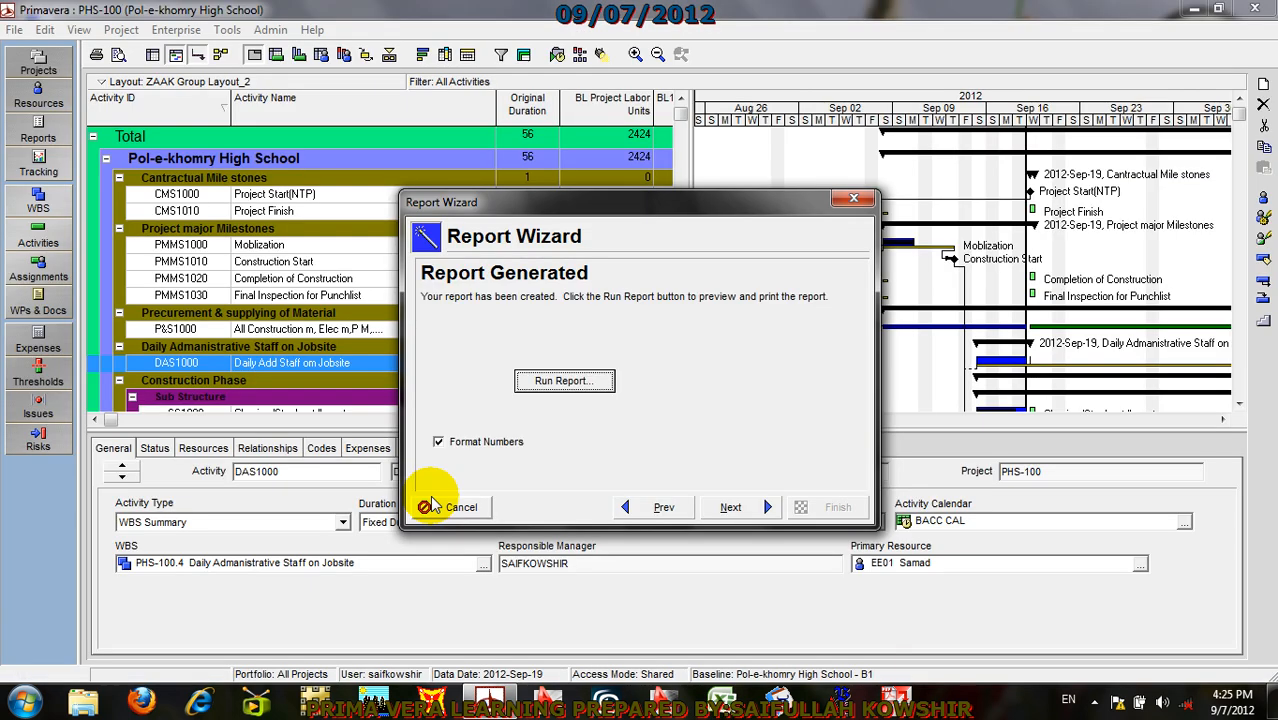
Step: Run the report to Print Preview, page through it to the last page and back, and close the preview
left_click(560, 384)
left_click(454, 255)
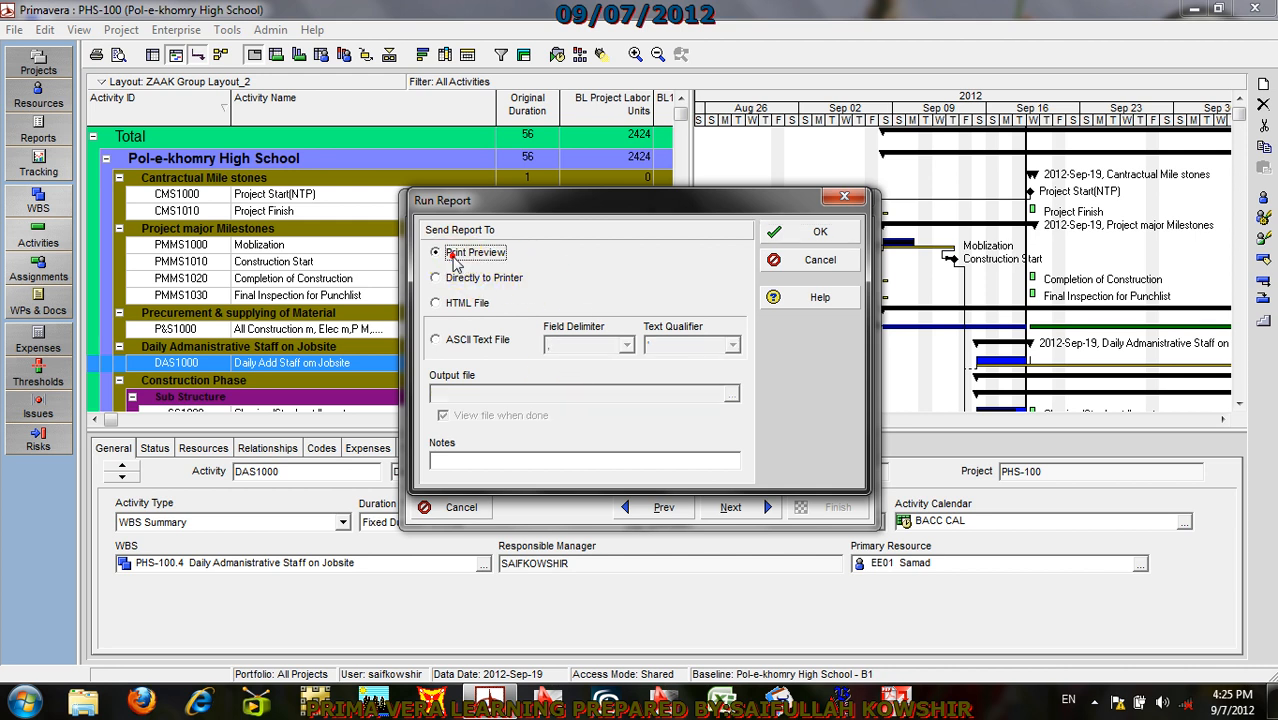
left_click(770, 235)
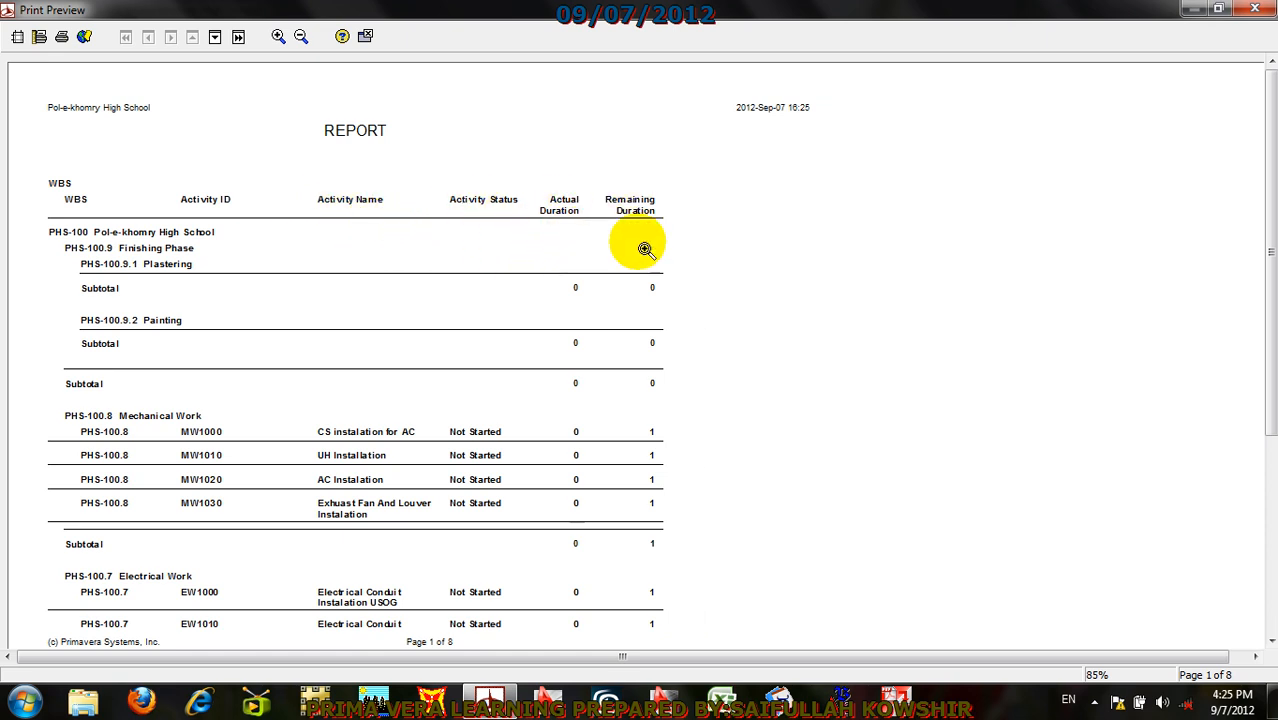
scroll(661, 371, "down", 7)
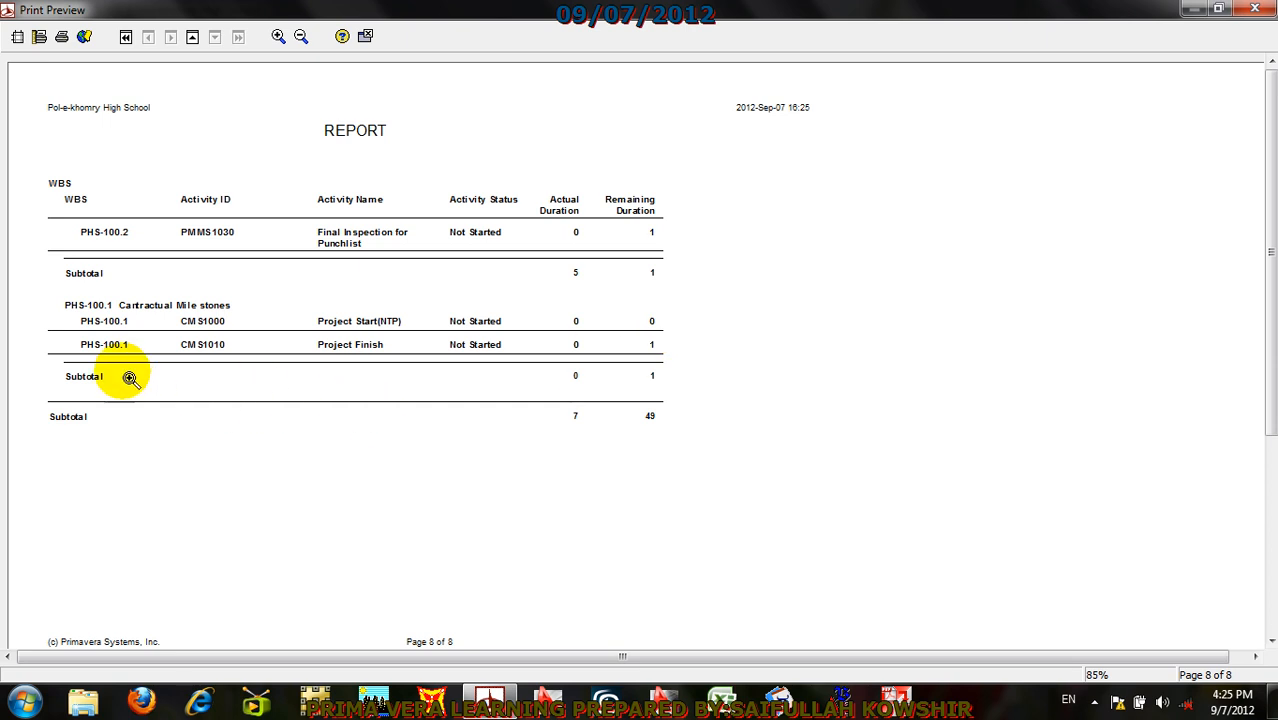
scroll(984, 300, "up", 7)
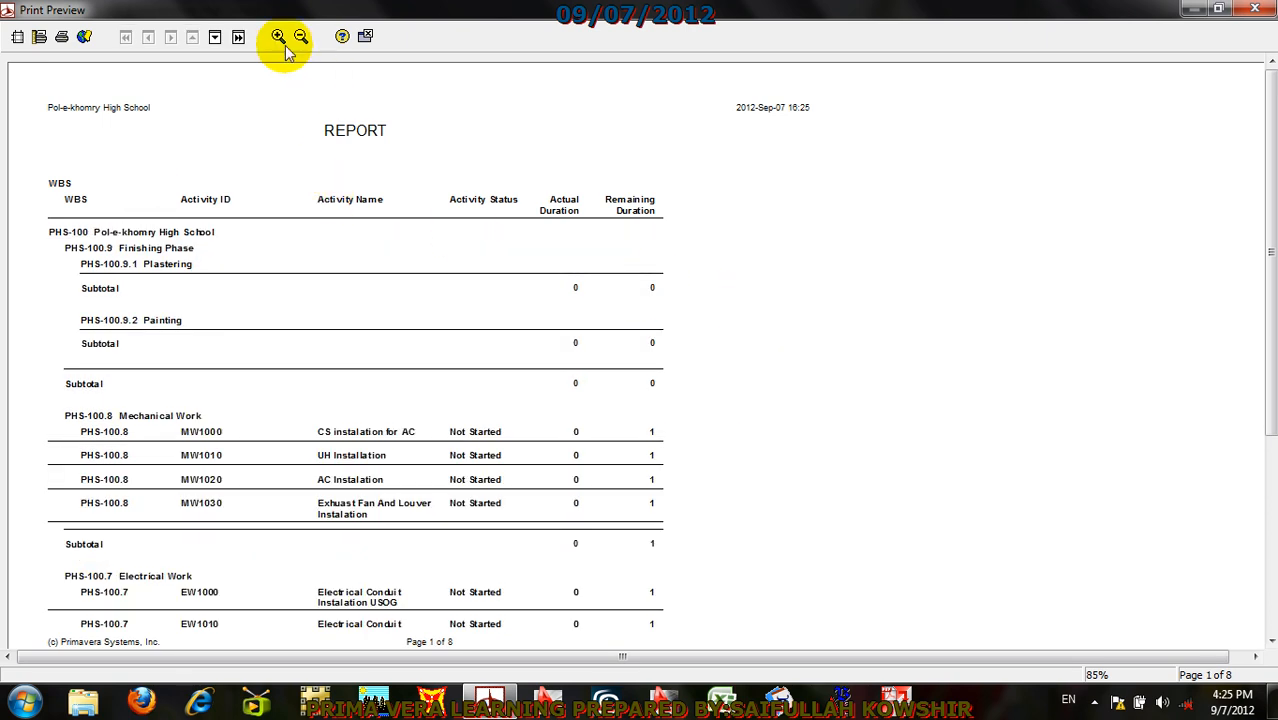
left_click(366, 36)
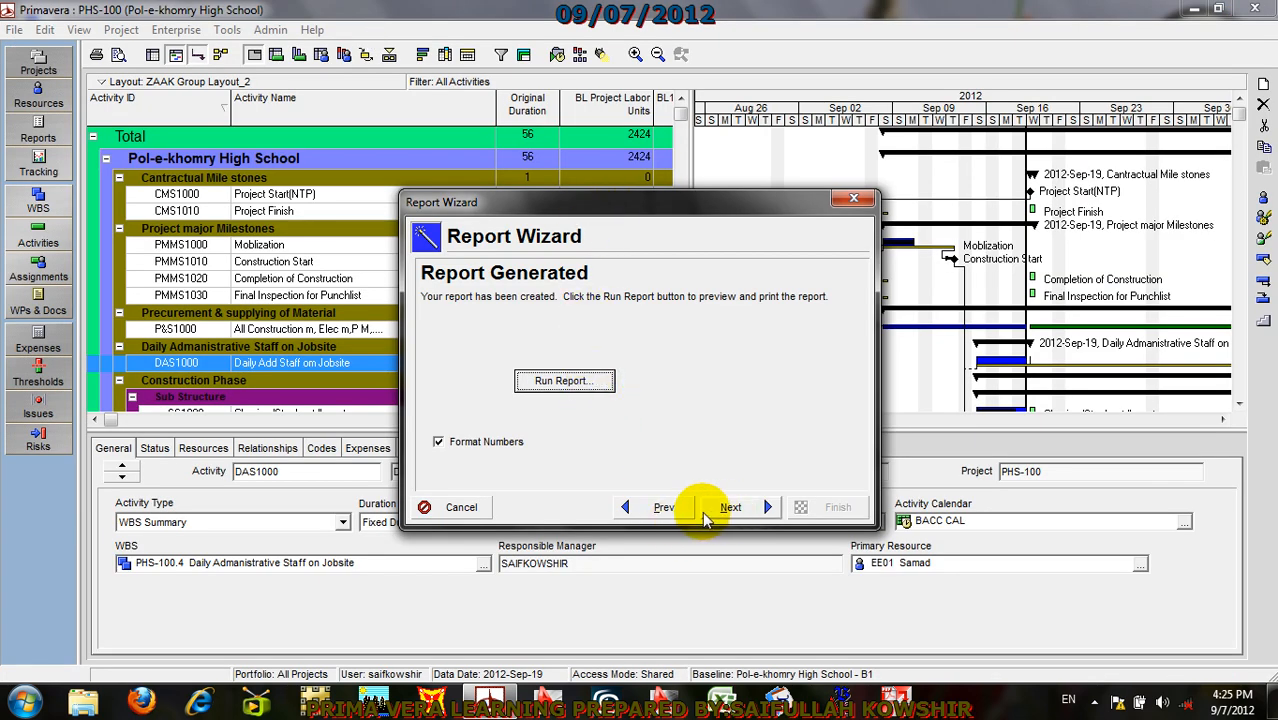
Step: Cancel the Report Wizard and minimize Primavera to reach the desktop
left_click(456, 510)
left_click(594, 407)
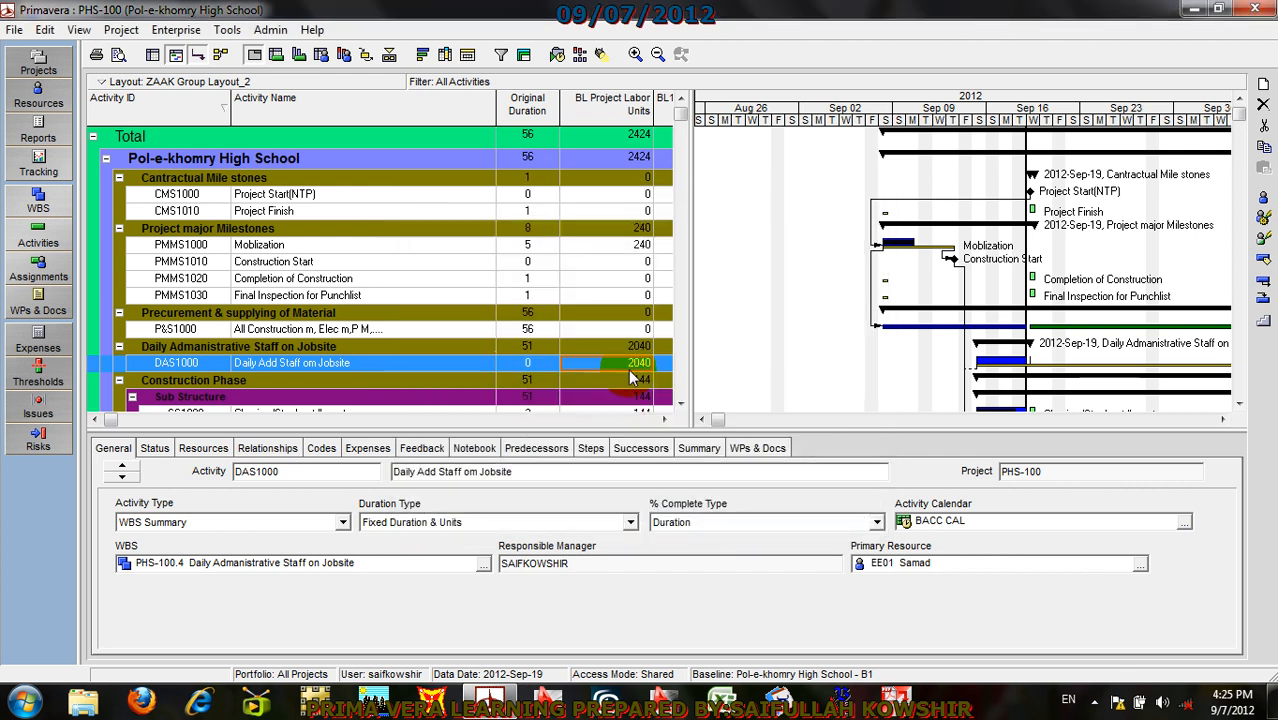
left_click(1190, 10)
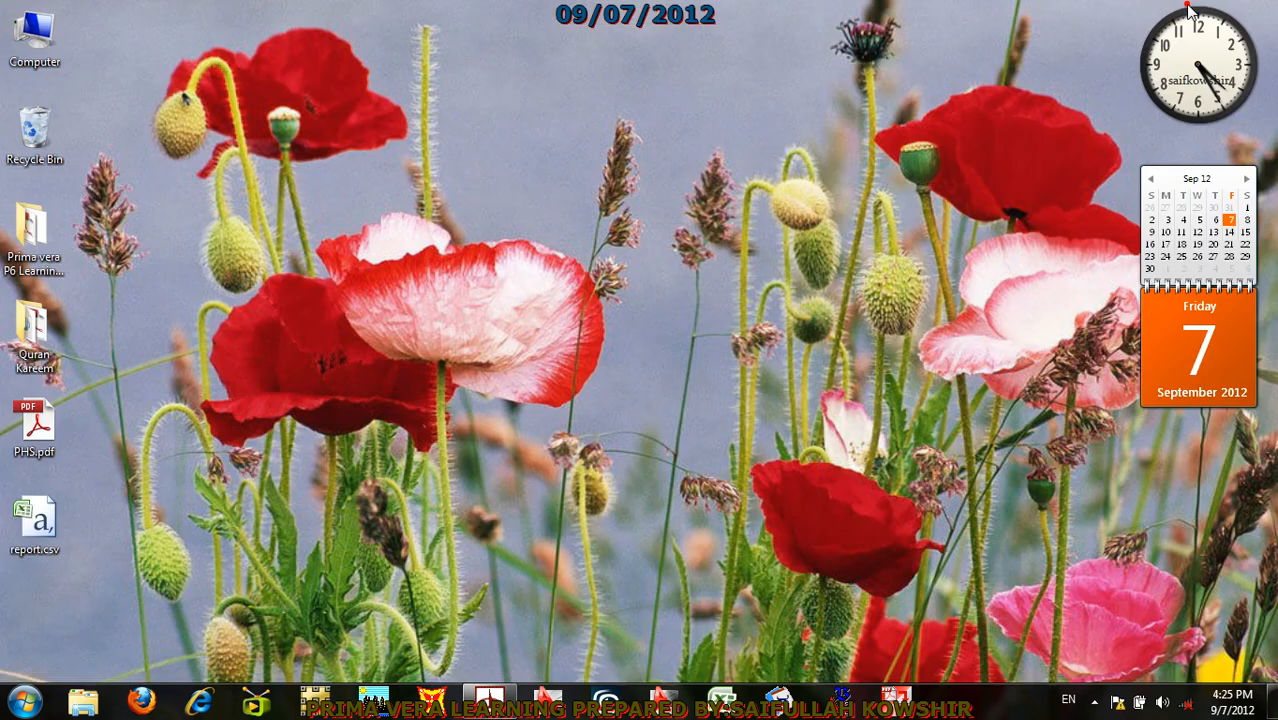
Step: Open report.csv from the desktop, examine its WBS-grouped activity rows in Excel, close it, and return to Primavera
double_click(50, 520)
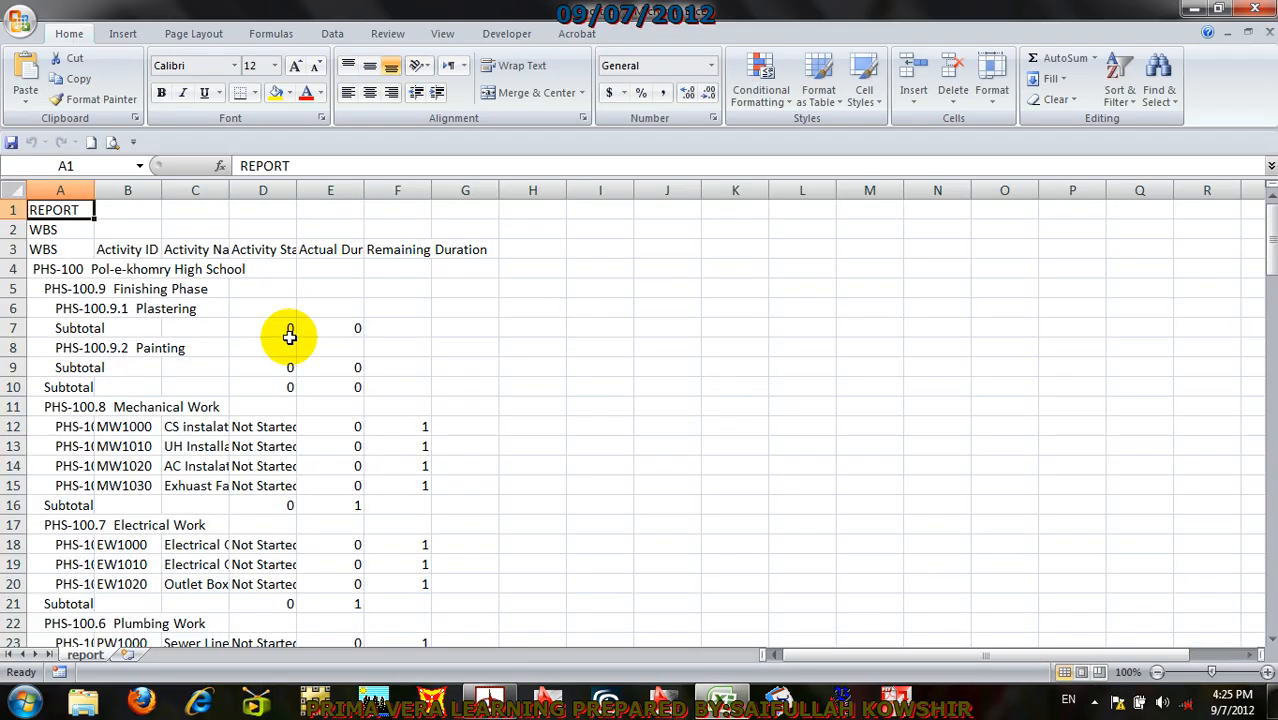
scroll(450, 389, "down", 6)
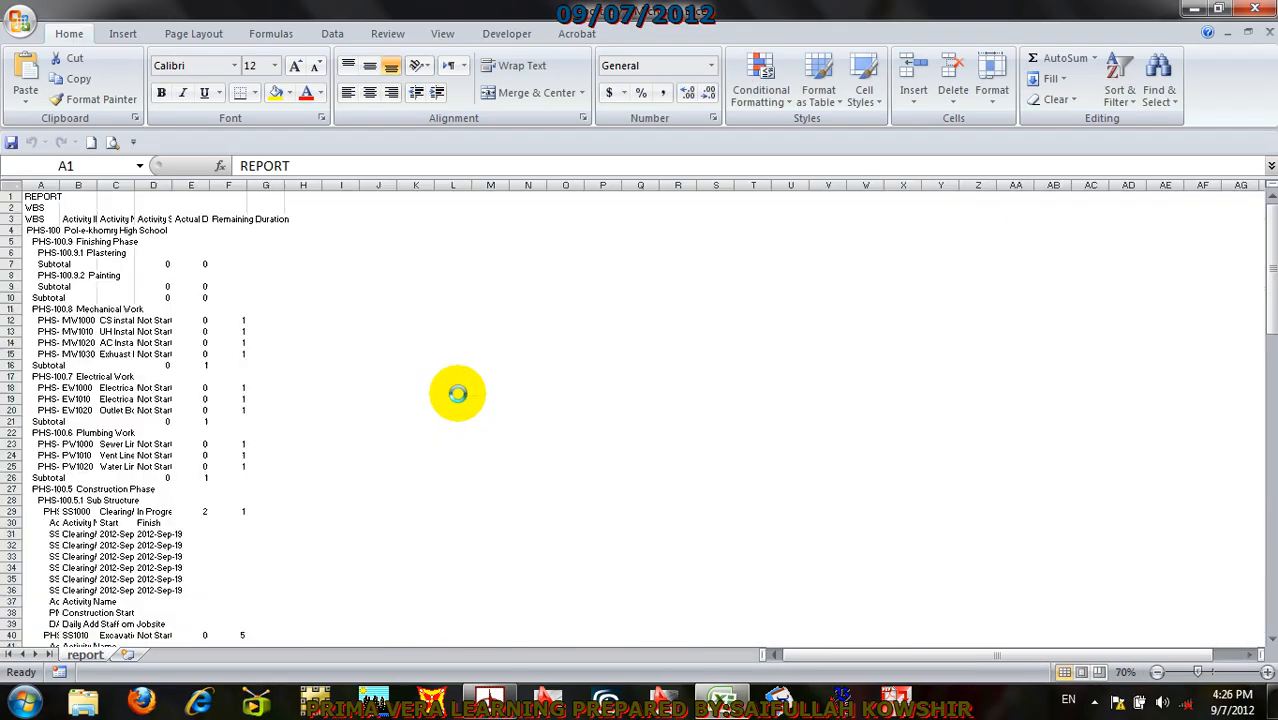
scroll(449, 386, "up", 9)
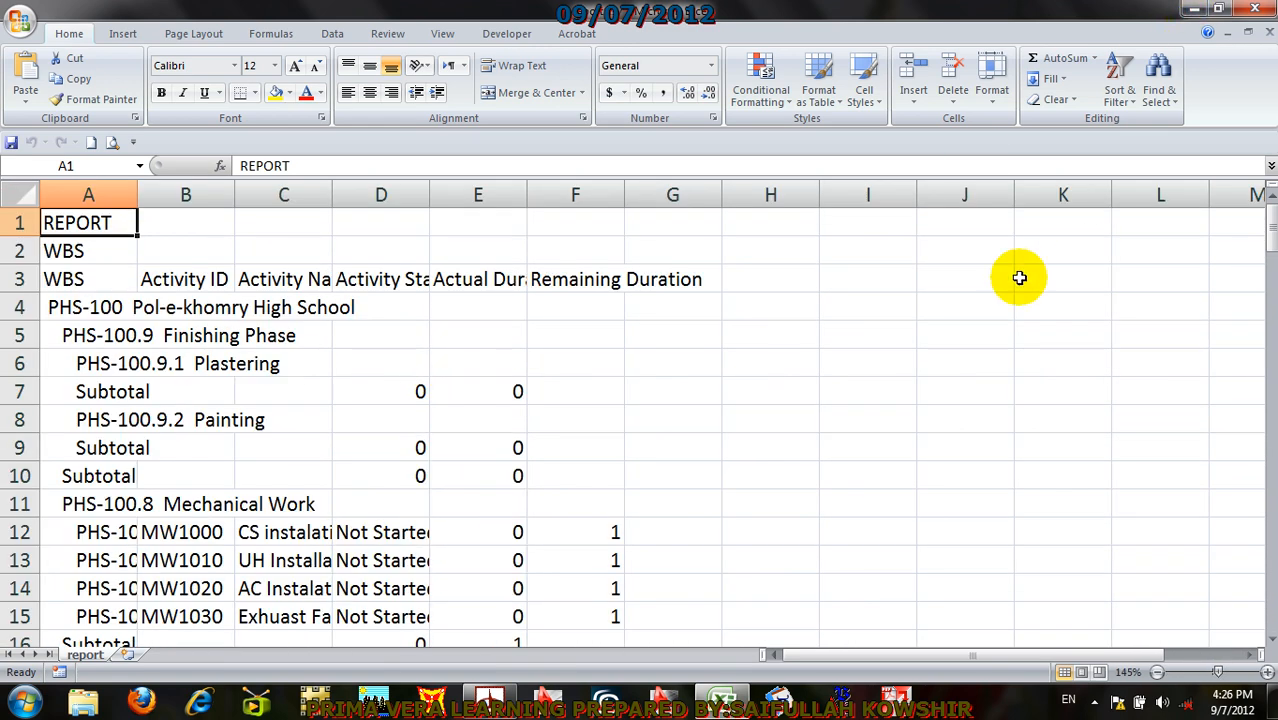
scroll(937, 283, "up", 1)
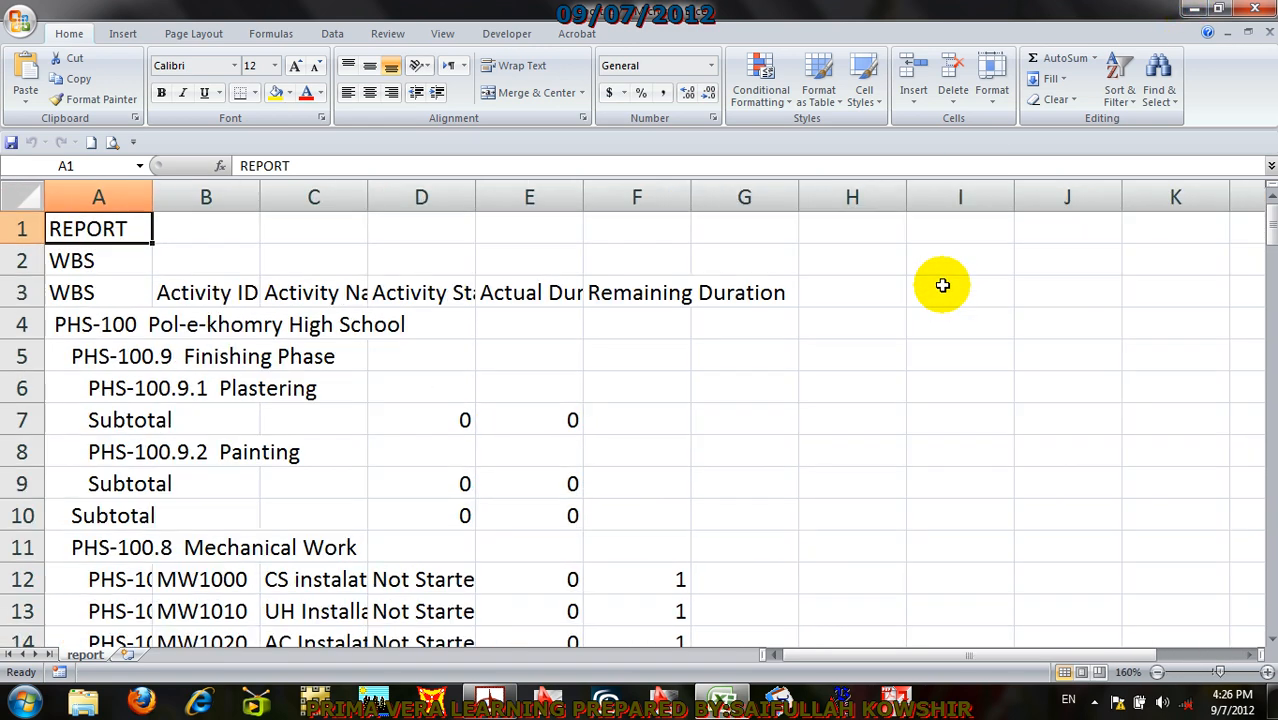
left_click(1266, 10)
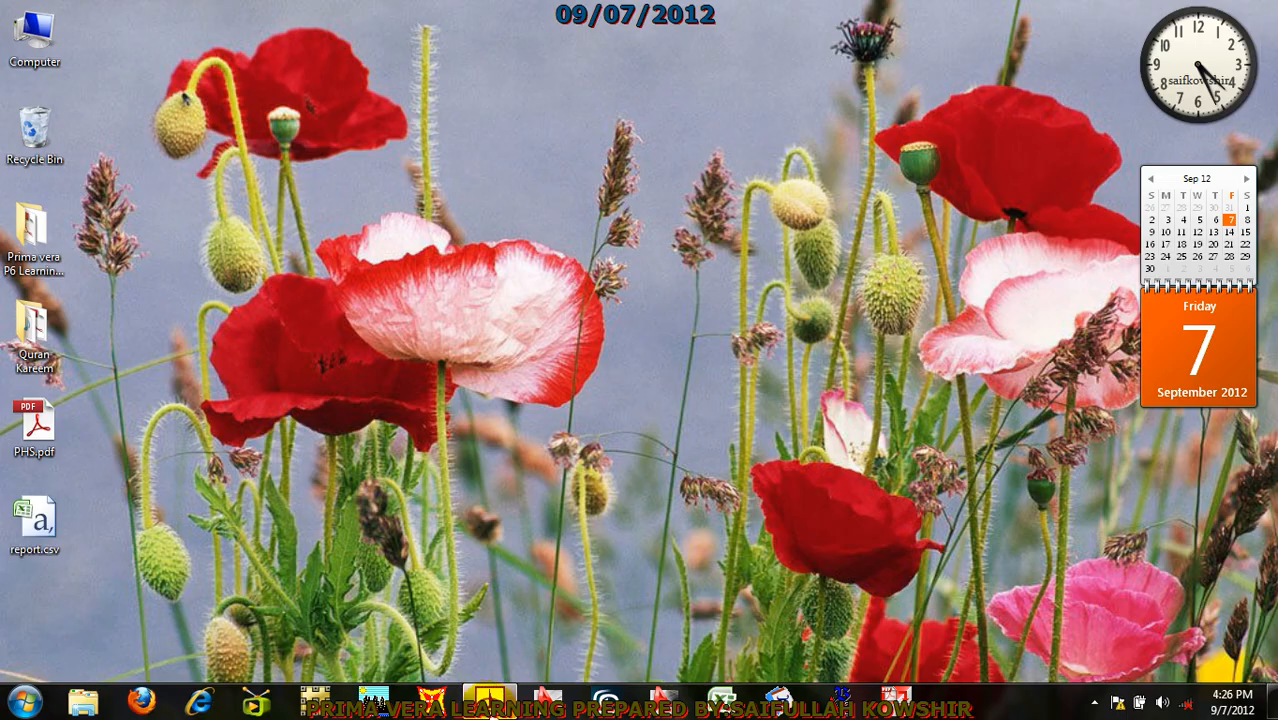
mouse_move(489, 700)
left_click(491, 619)
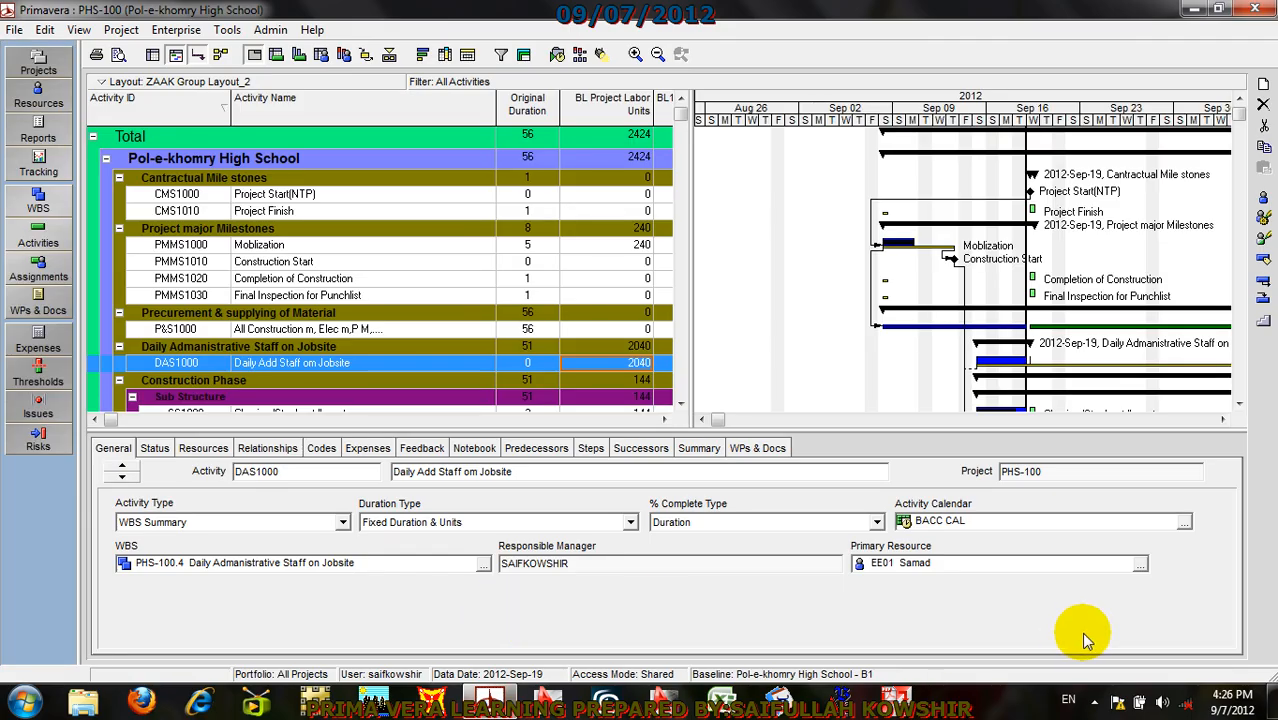
left_click(1093, 704)
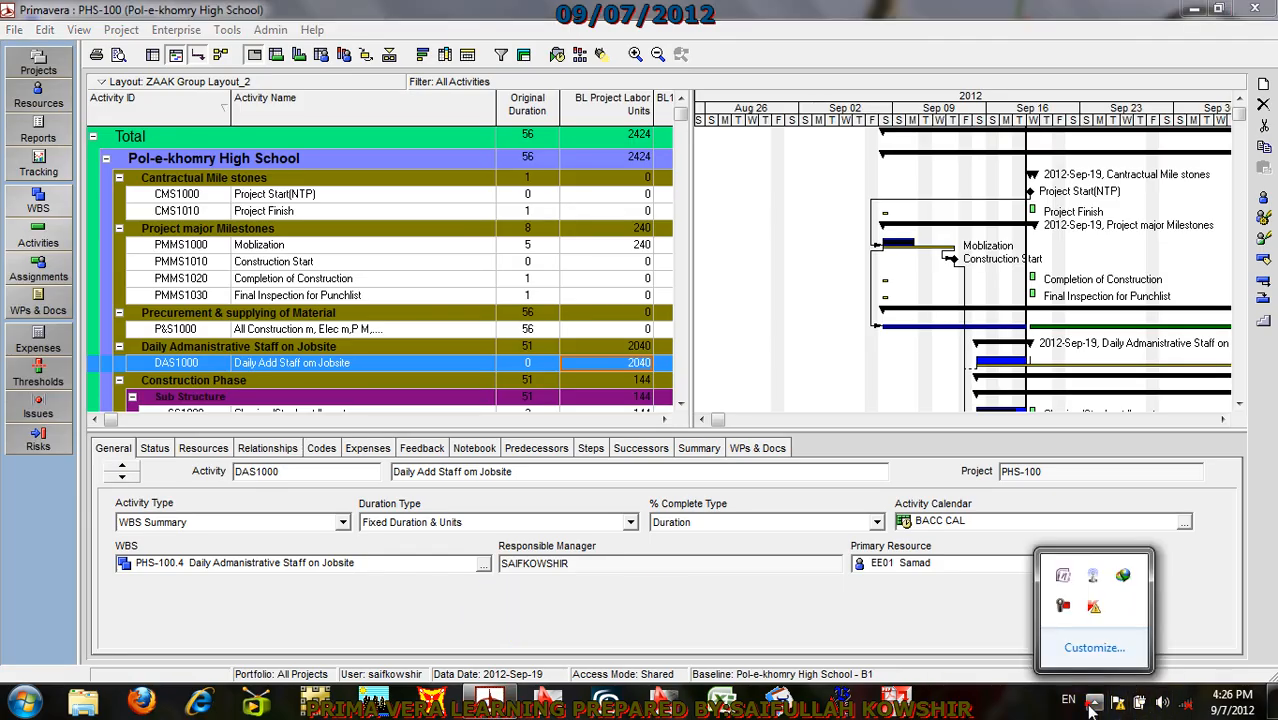
left_click(1065, 607)
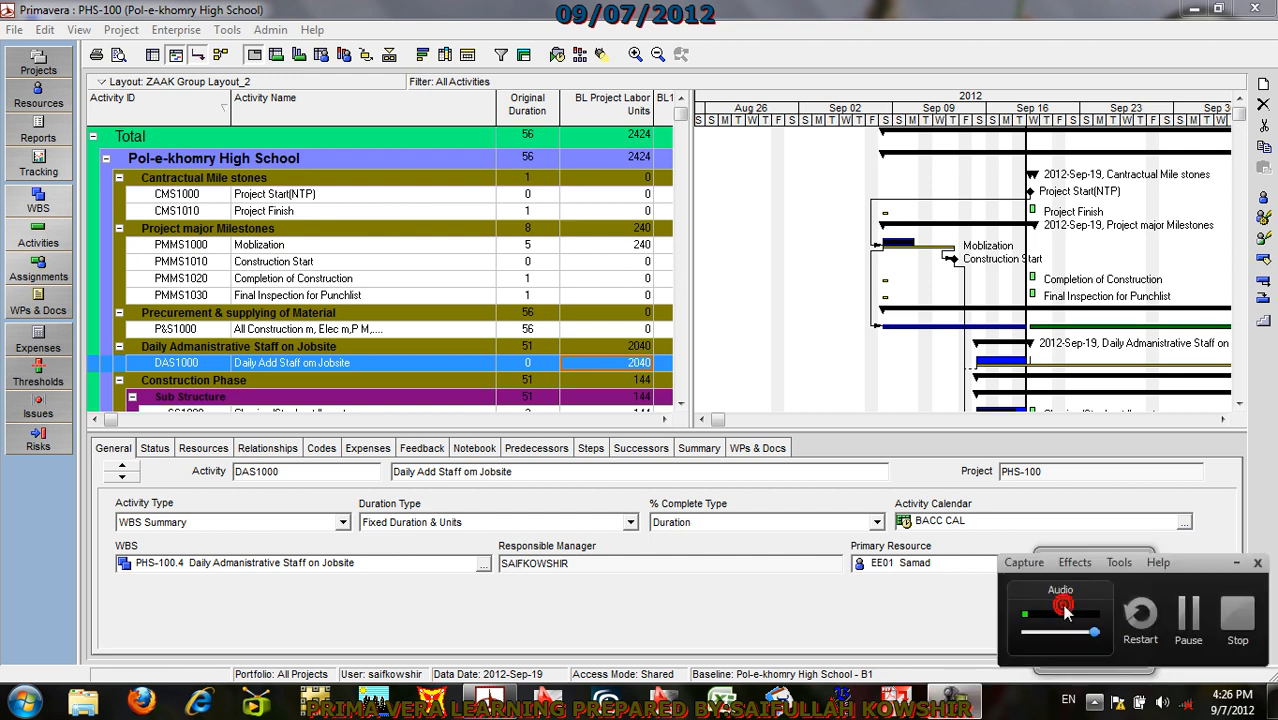